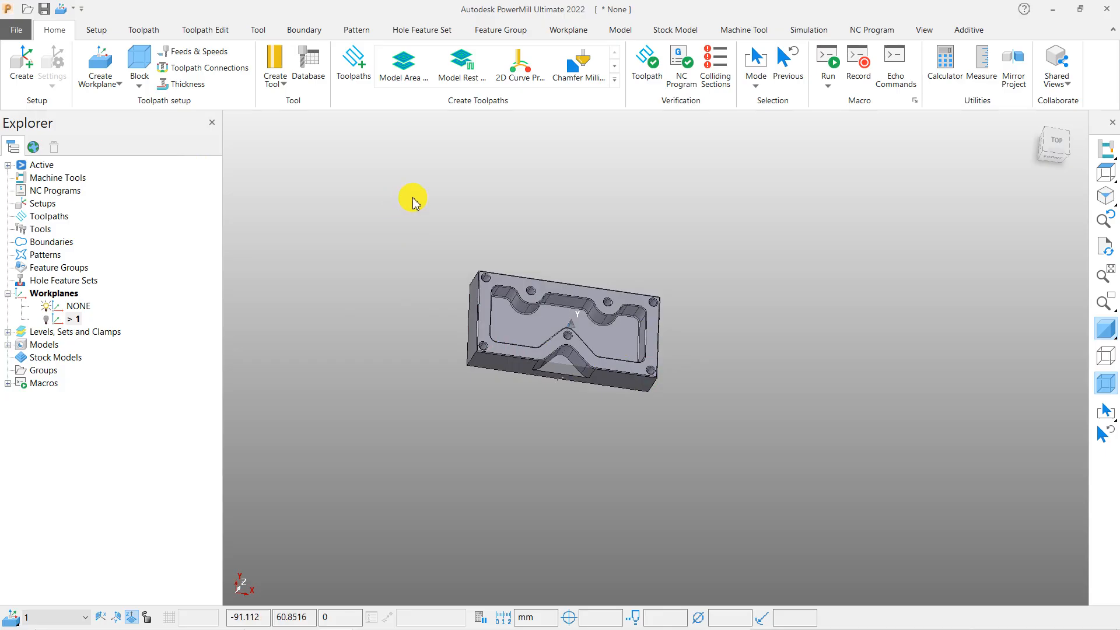
Calculate a block around the part model, using the Model type with 0.1 tolerance and 0.0 expansion
left_click_drag(415, 199, 792, 413)
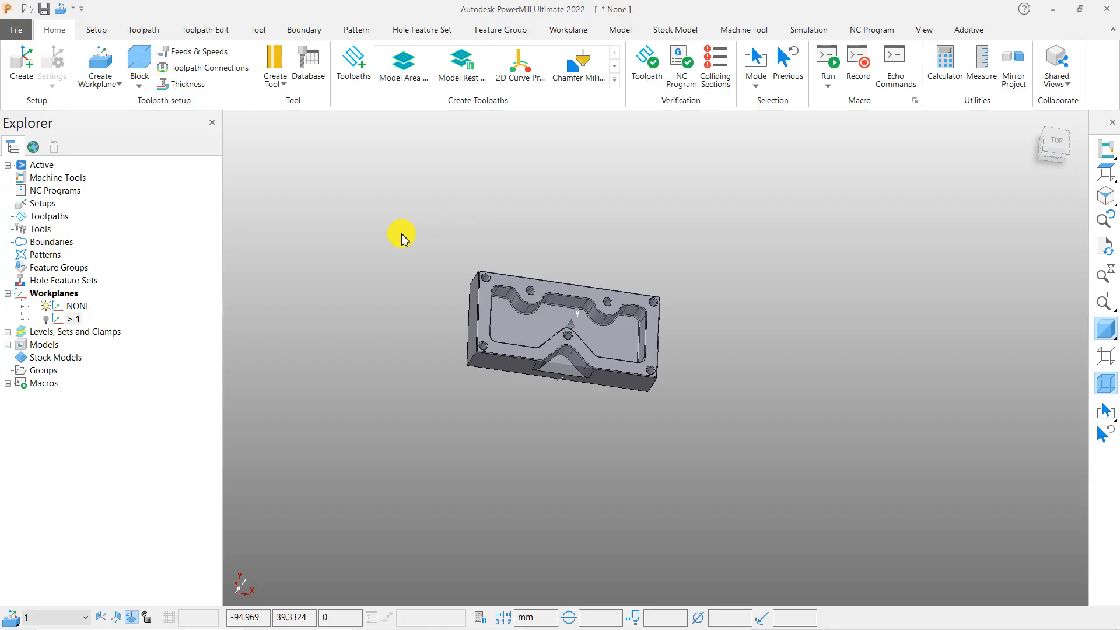
left_click_drag(442, 229, 723, 439)
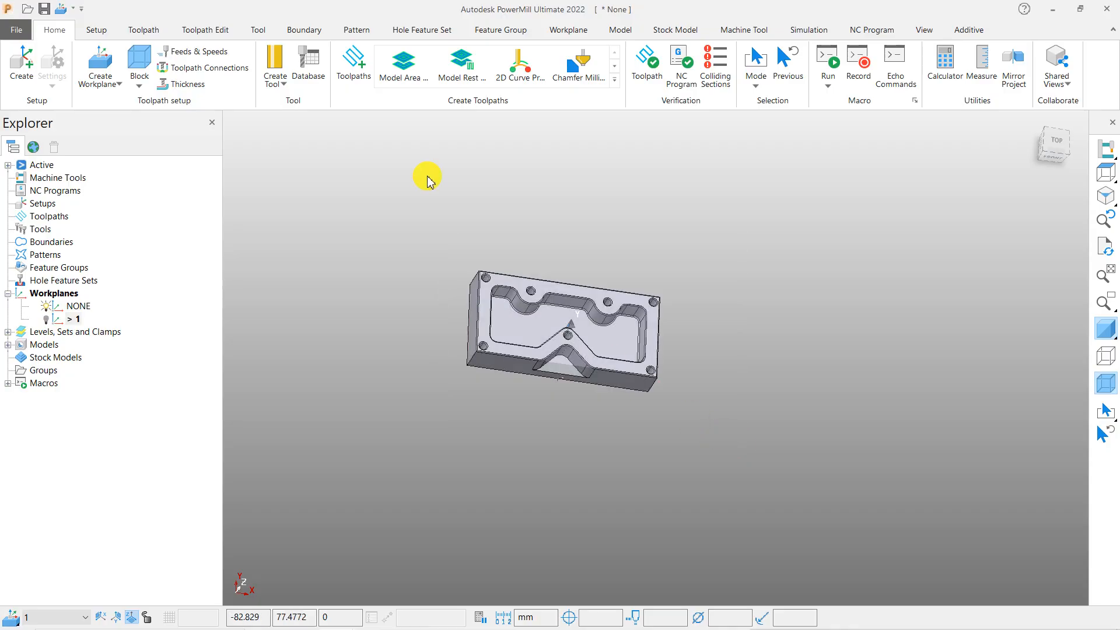
left_click(139, 58)
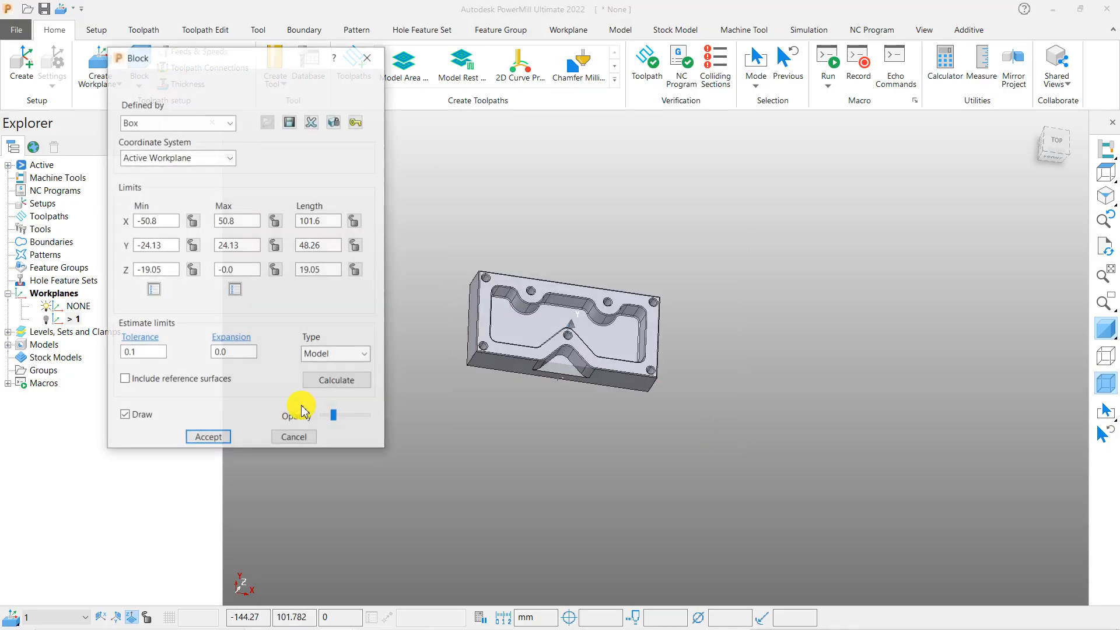
left_click(336, 380)
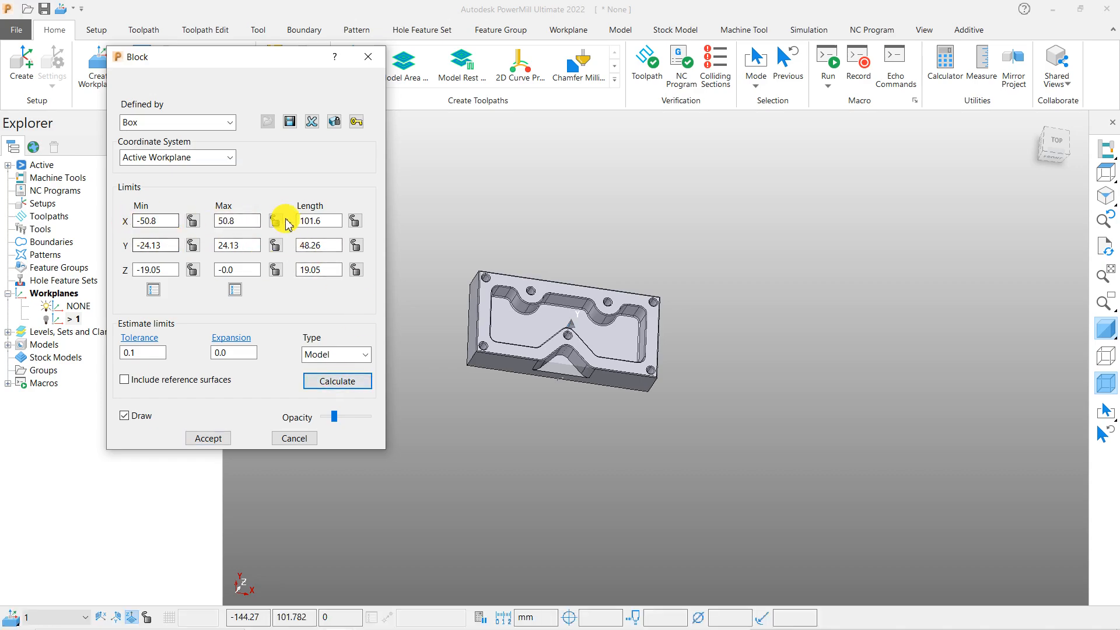
Keep the block defined by Box in the Active Workplane coordinate system and accept it
left_click(148, 124)
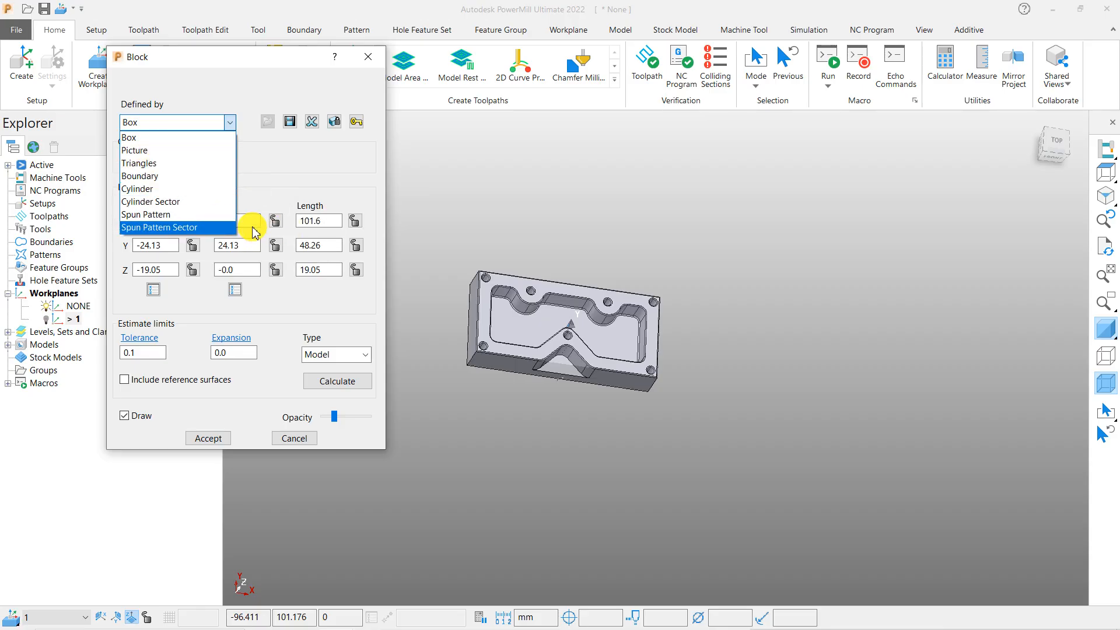
left_click(168, 124)
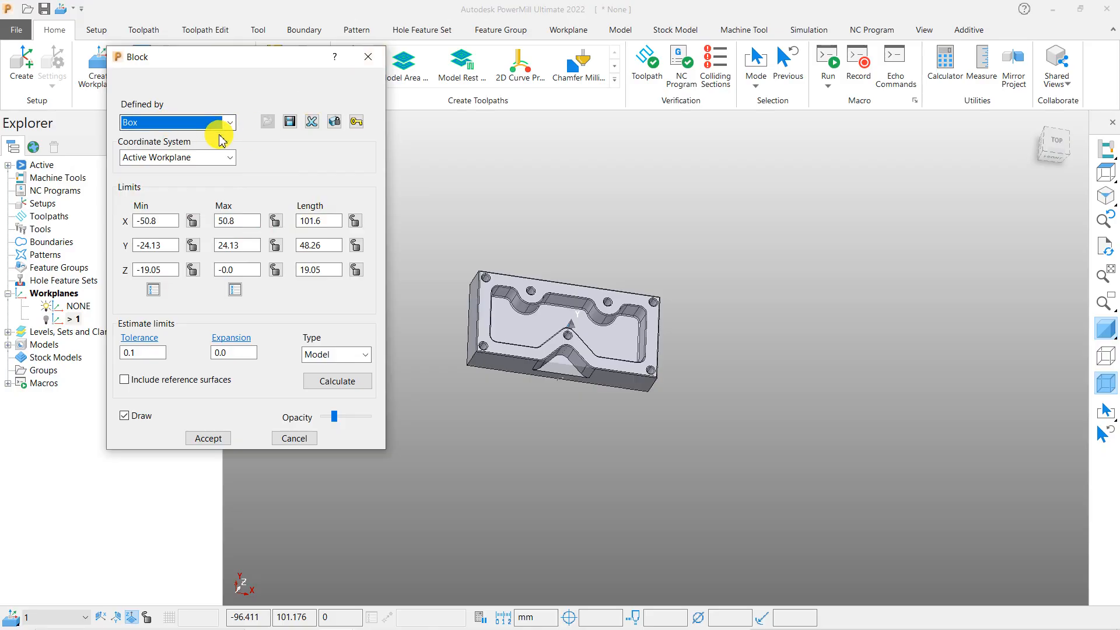
left_click(174, 125)
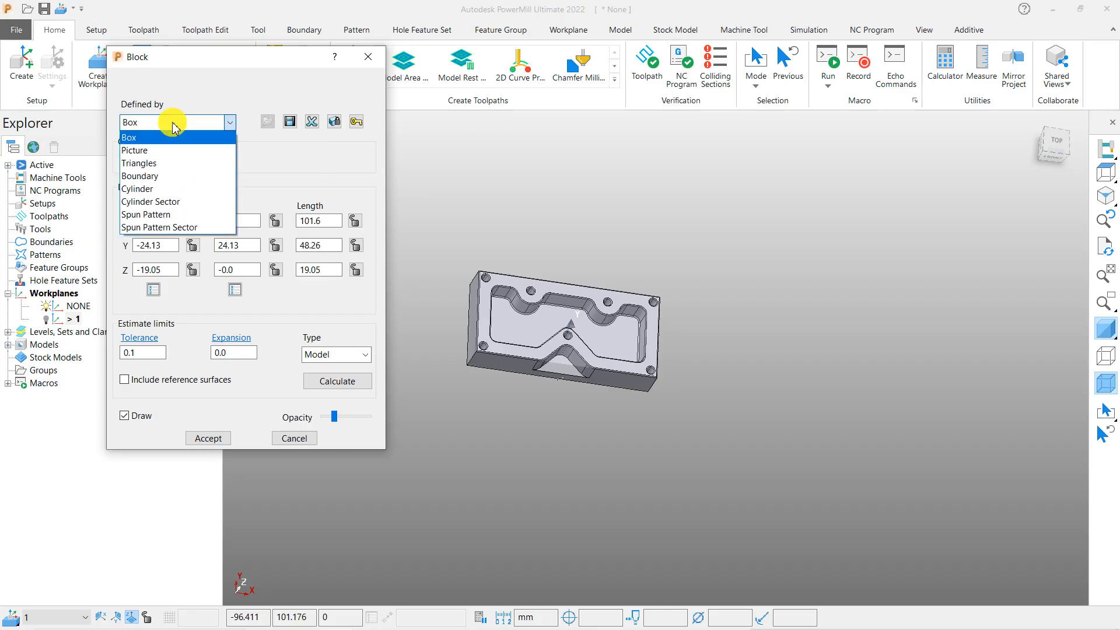
left_click(173, 125)
left_click(170, 122)
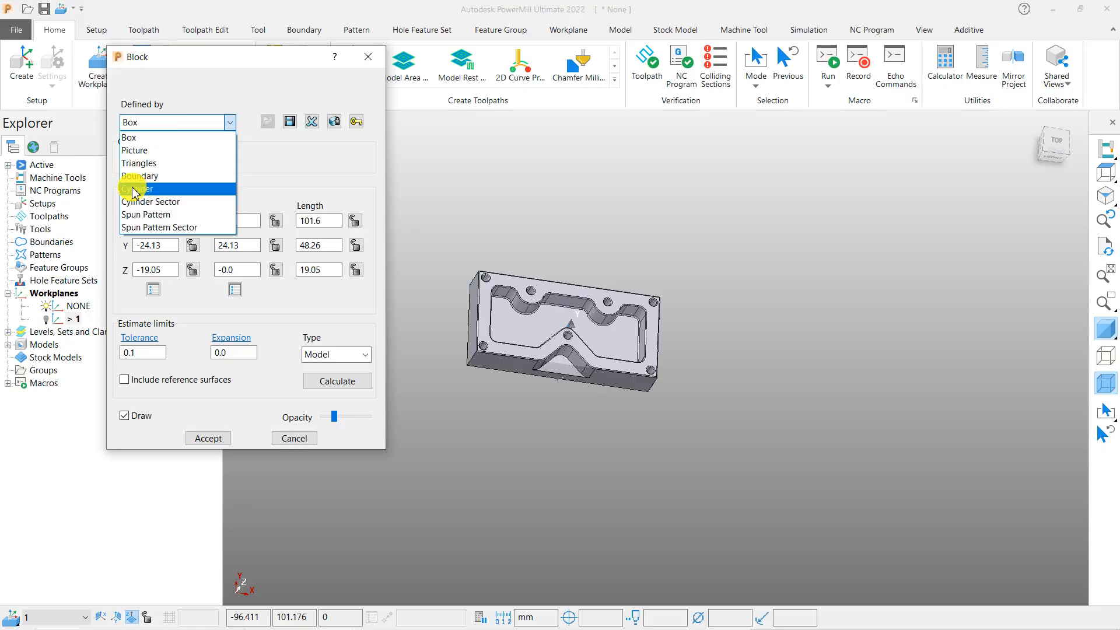
left_click(162, 122)
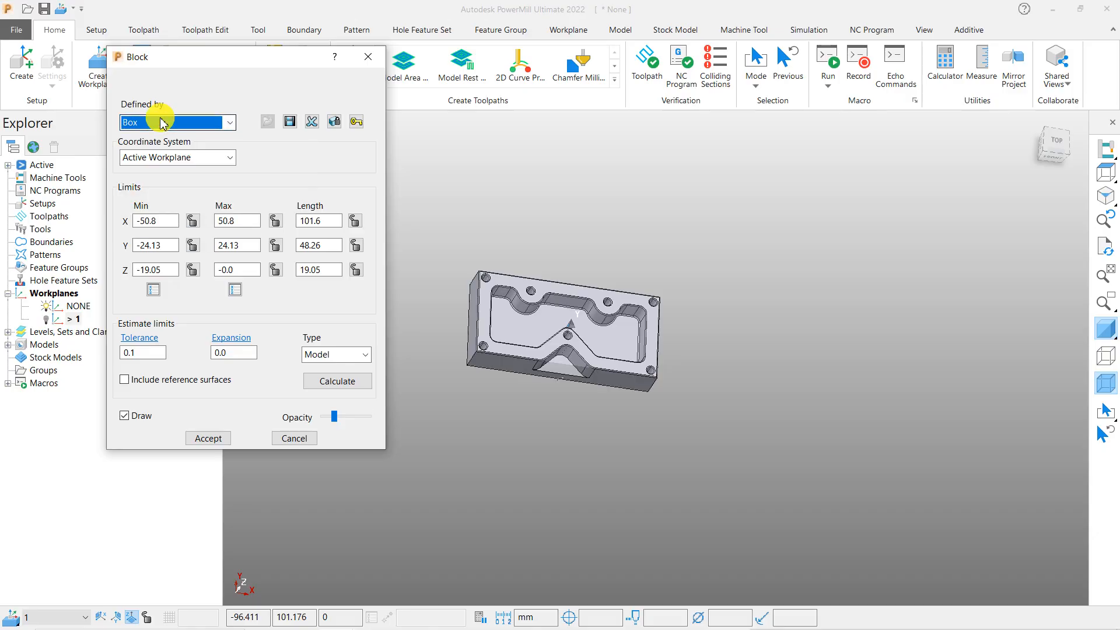
left_click(163, 123)
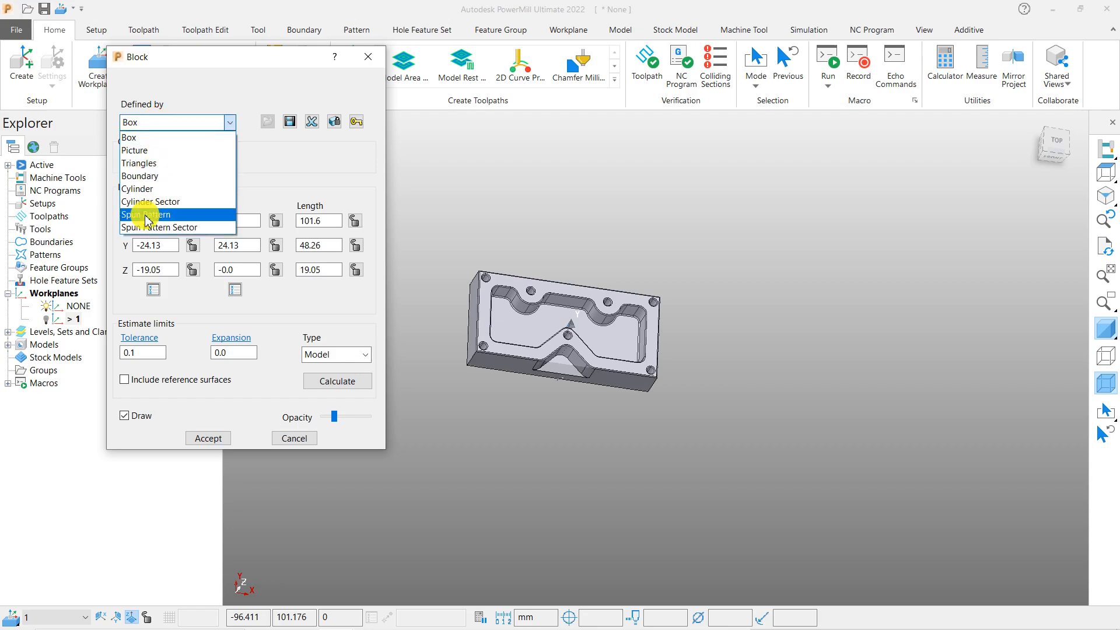
left_click(180, 138)
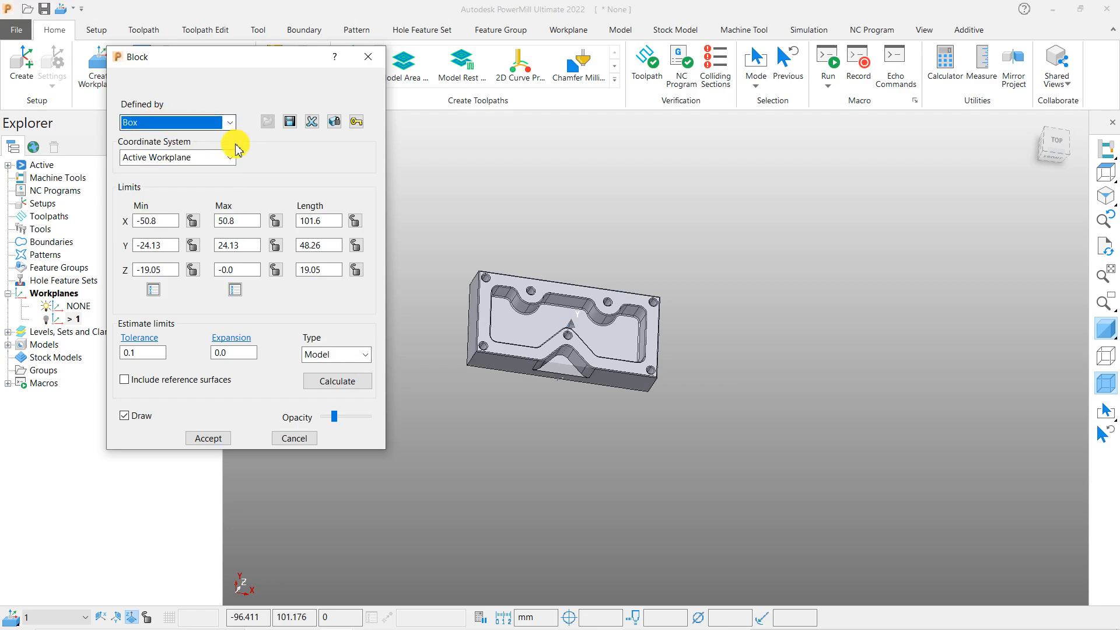
left_click(185, 162)
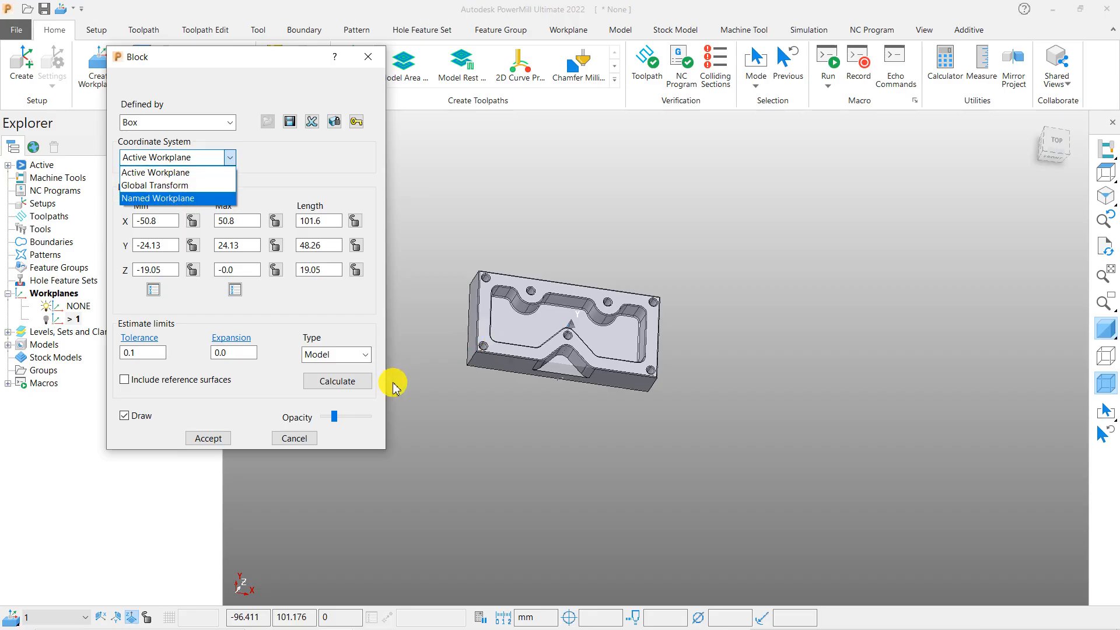
left_click(270, 52)
left_click(508, 213)
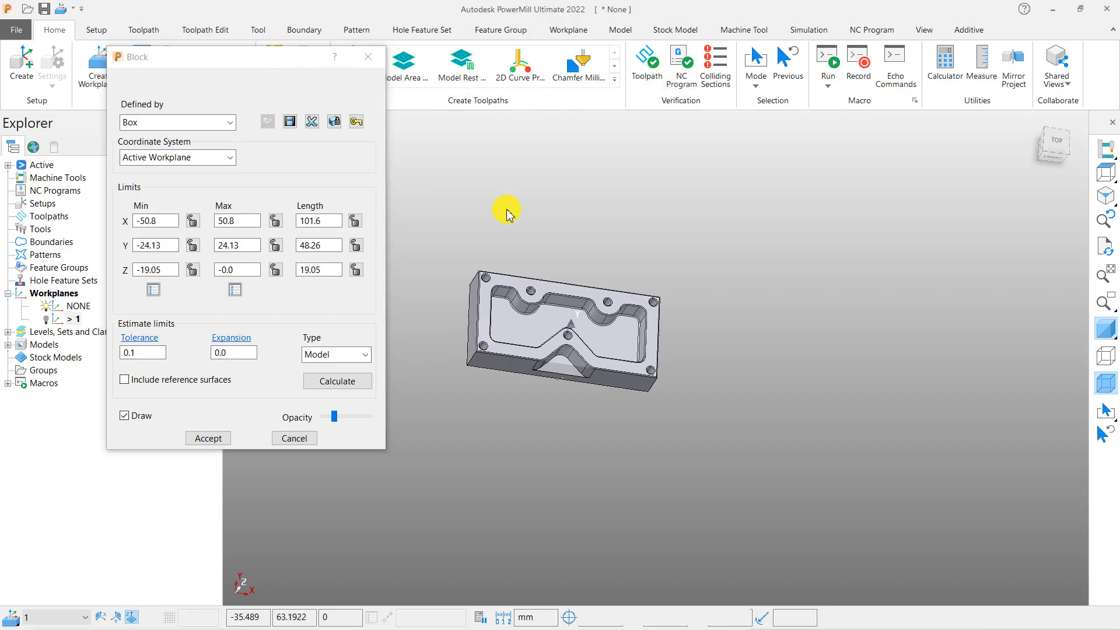
left_click(225, 439)
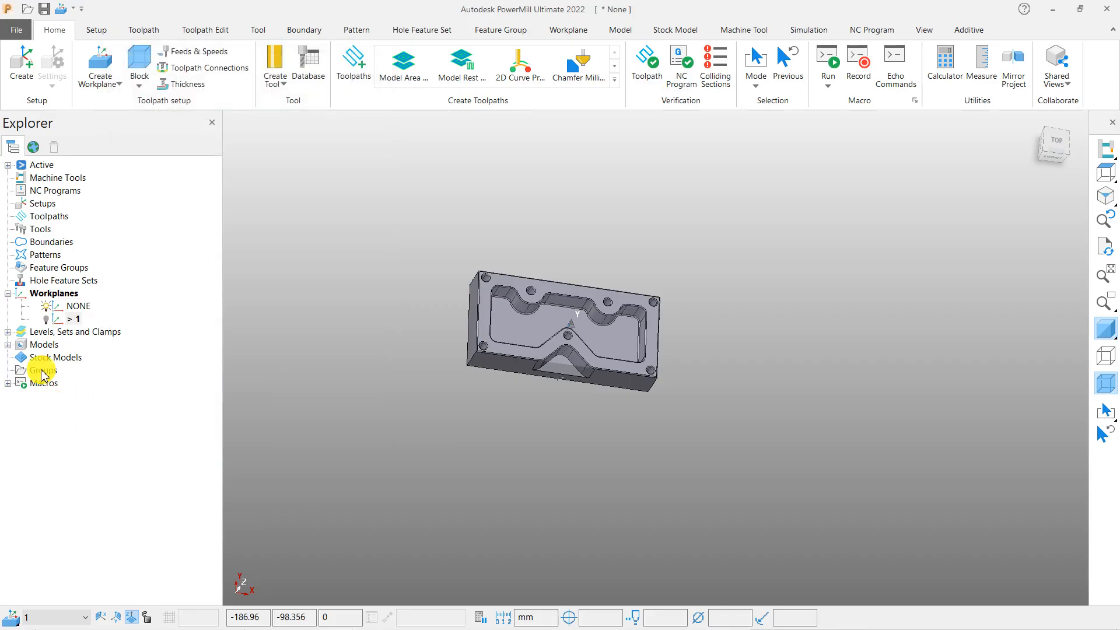
Draw workplane 1 on the part and view it from the top
right_click(73, 320)
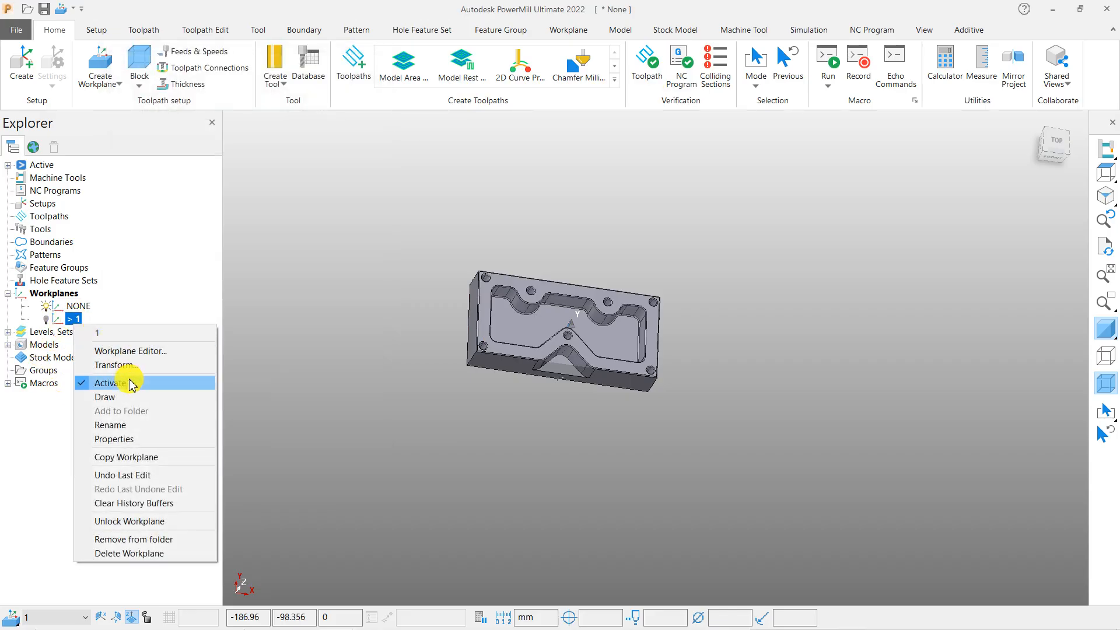
left_click(46, 319)
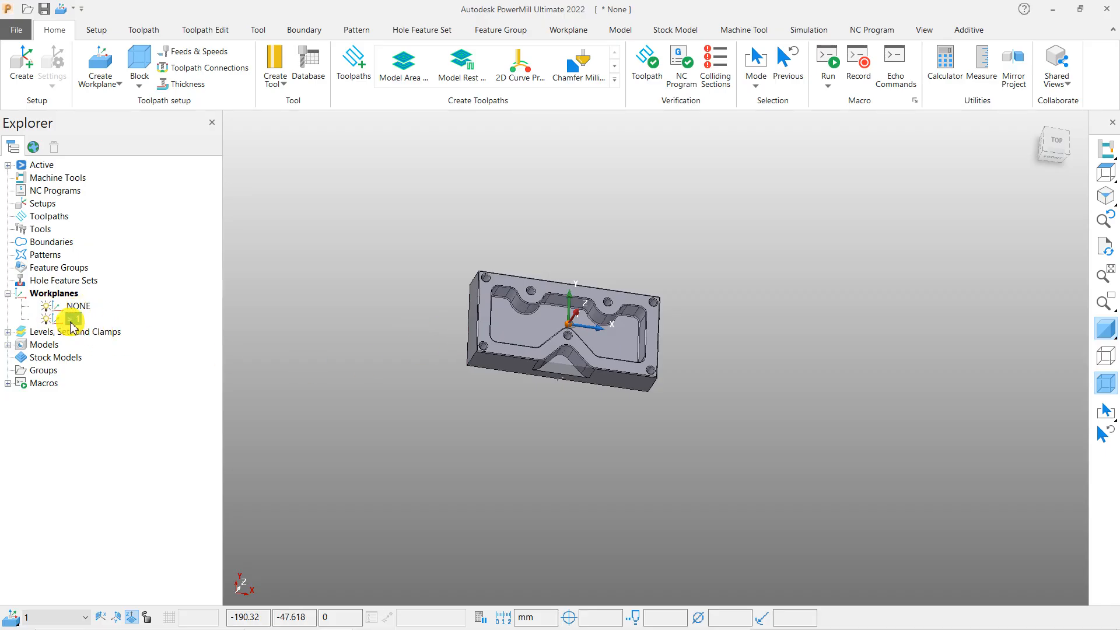
left_click(1106, 171)
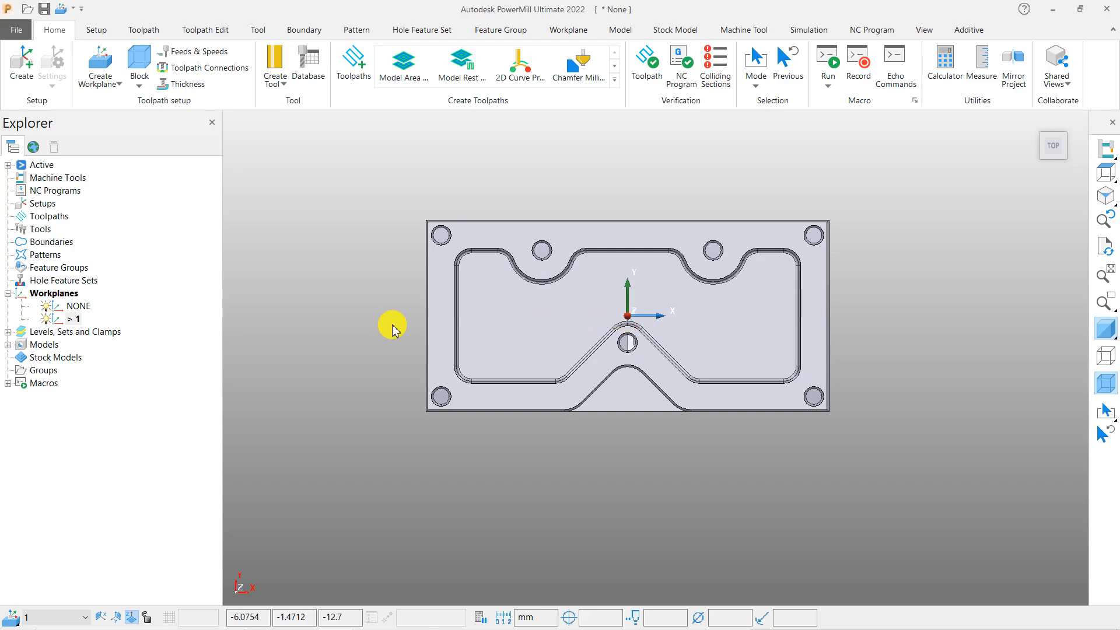
Create a workplane at a point on the upper-left corner of the part
right_click(58, 295)
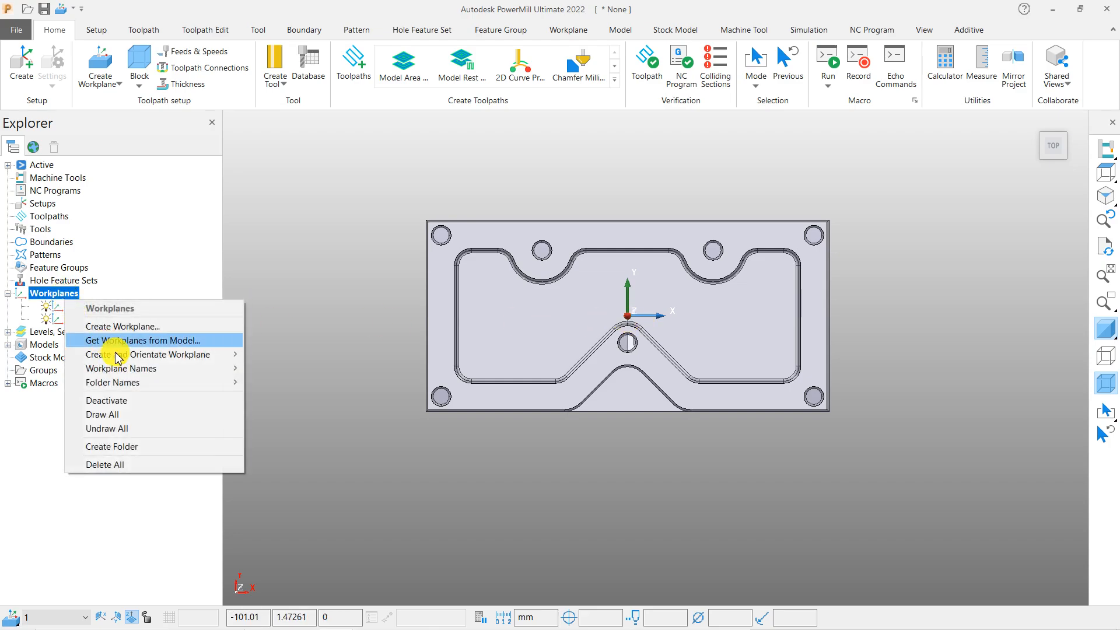
mouse_move(225, 354)
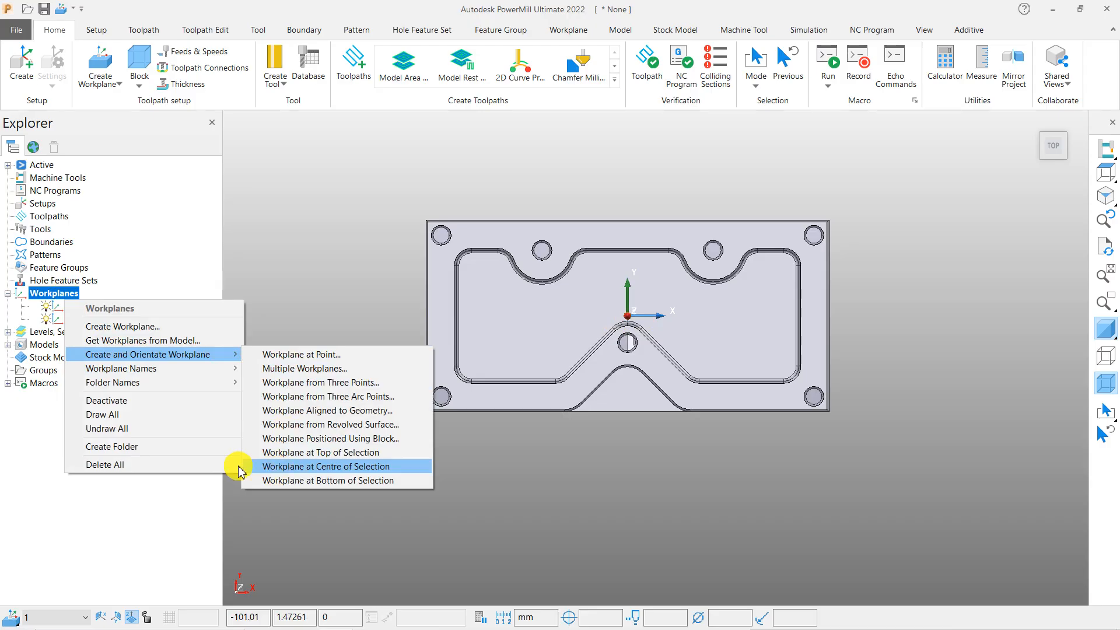
left_click(292, 354)
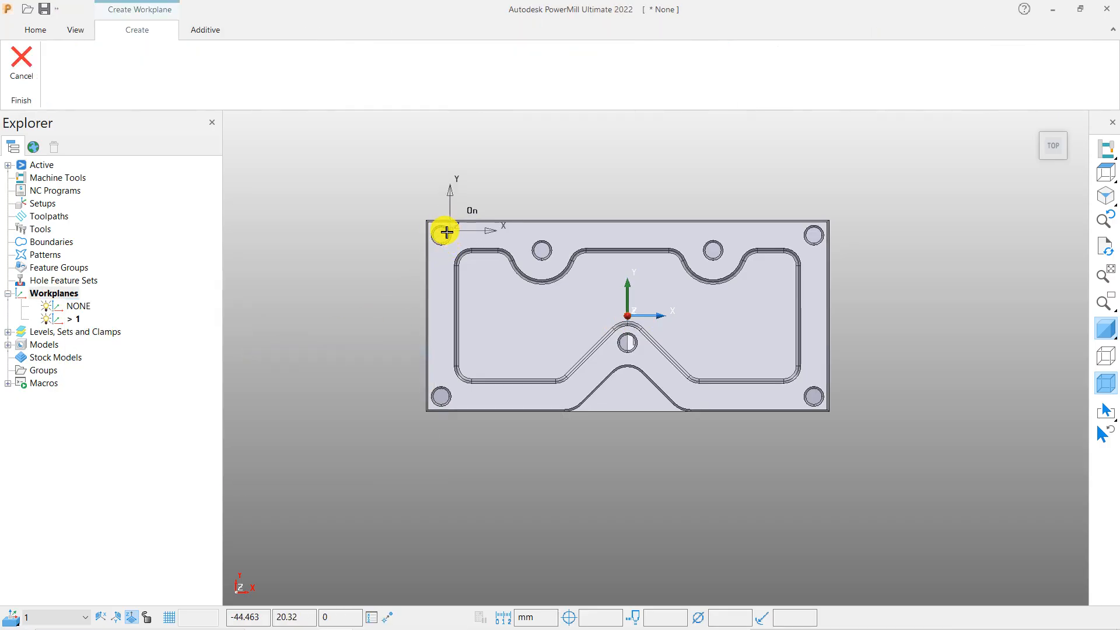
left_click(430, 224)
scroll(355, 308, "down", 1)
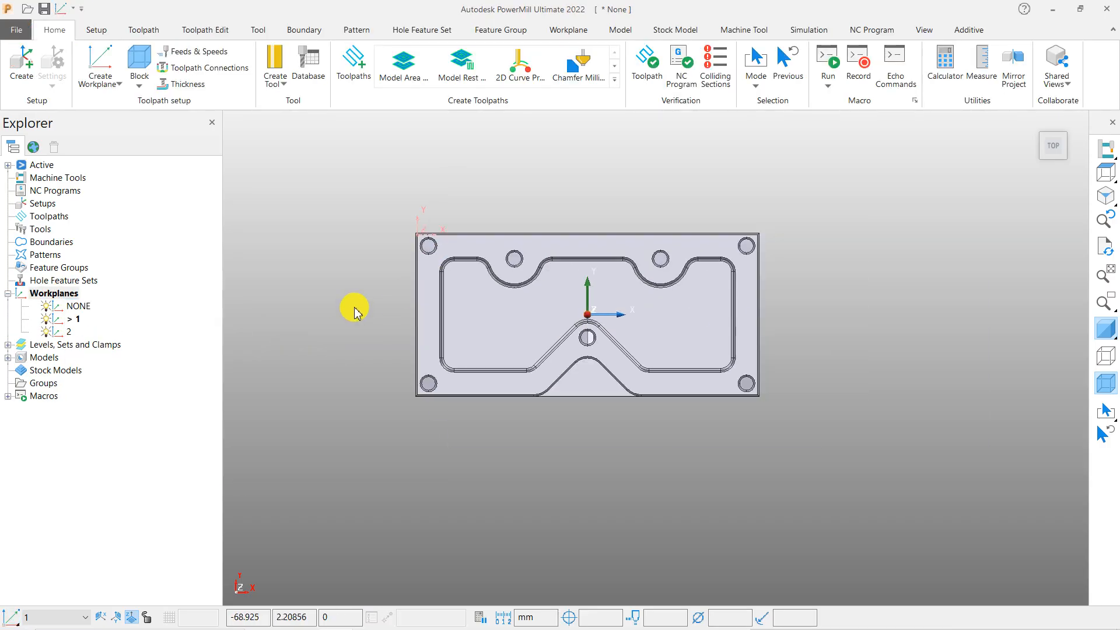
Create another workplane at a point on the lower-right corner of the part
right_click(71, 299)
mouse_move(231, 358)
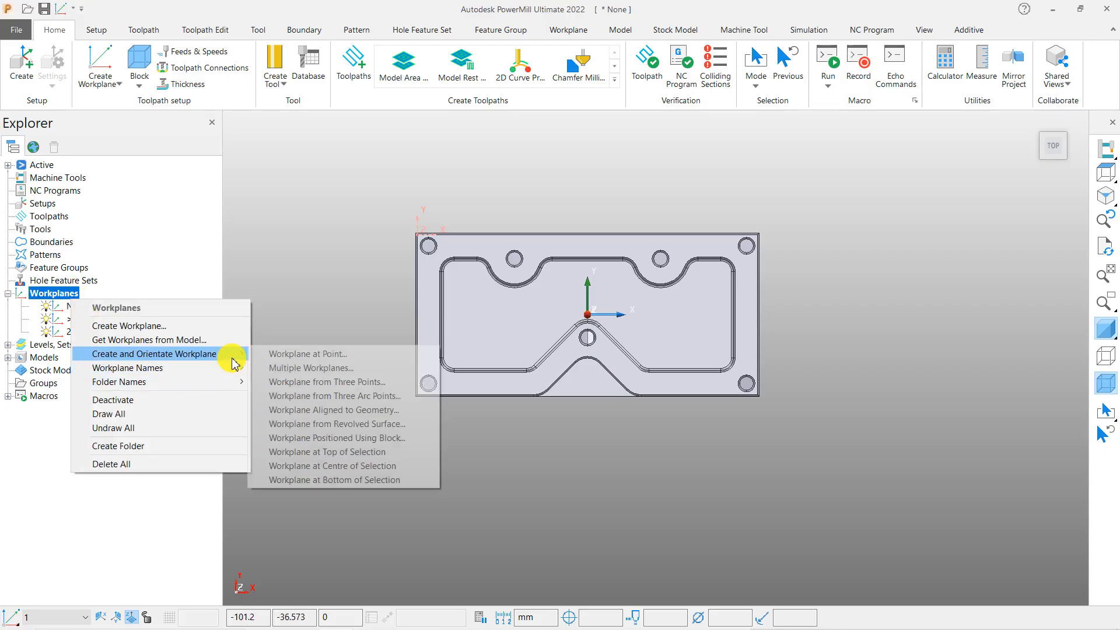
left_click(309, 353)
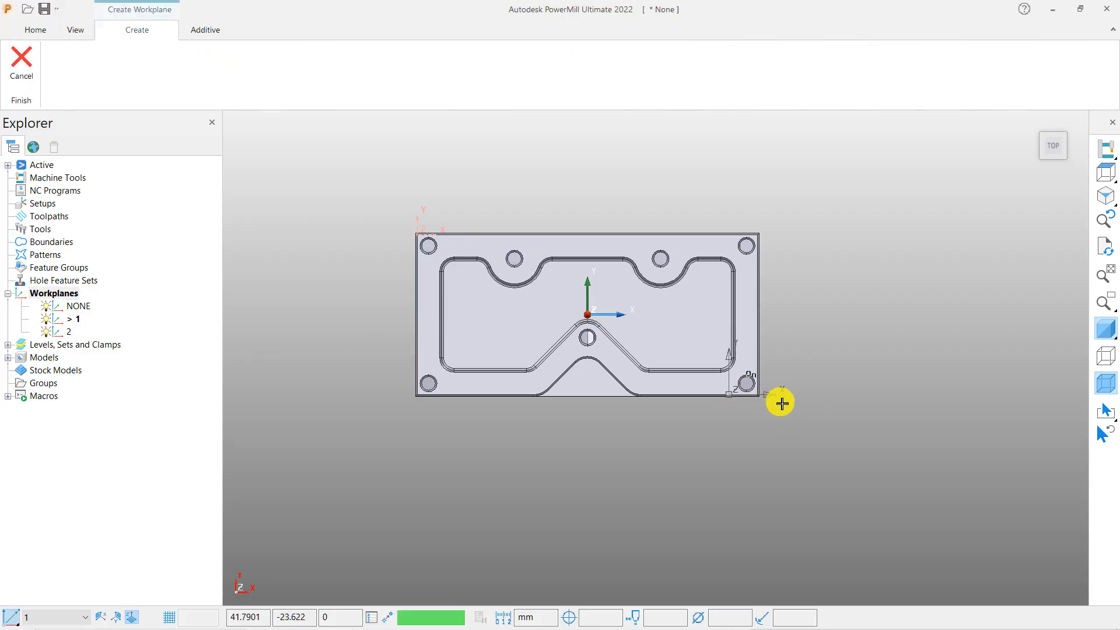
scroll(787, 412, "up", 3)
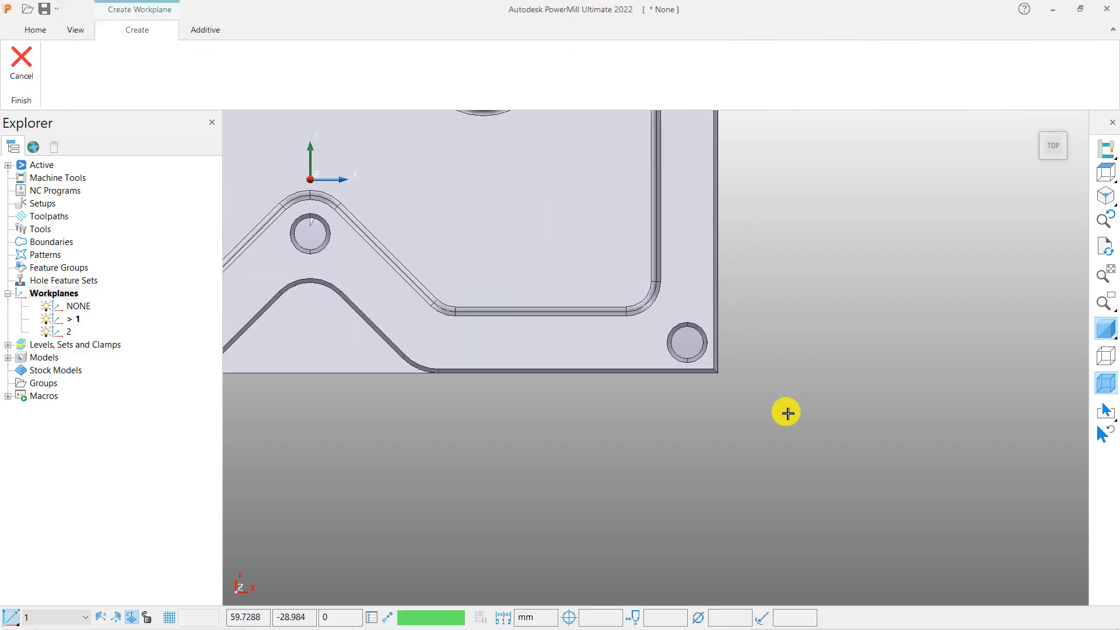
left_click(719, 374)
scroll(805, 400, "down", 5)
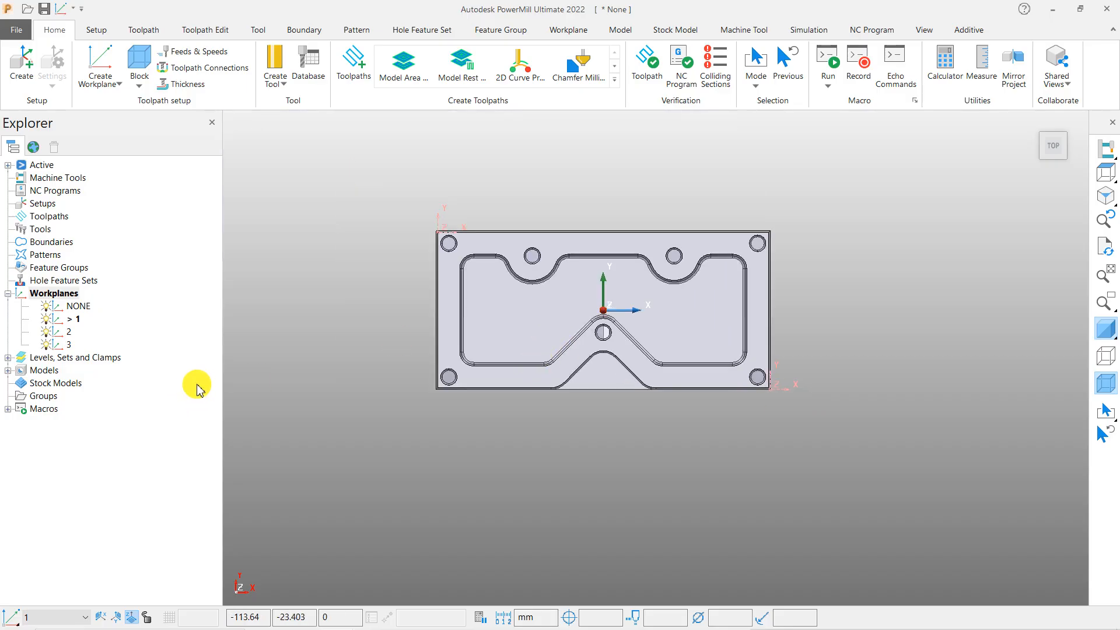
right_click(74, 322)
left_click(163, 281)
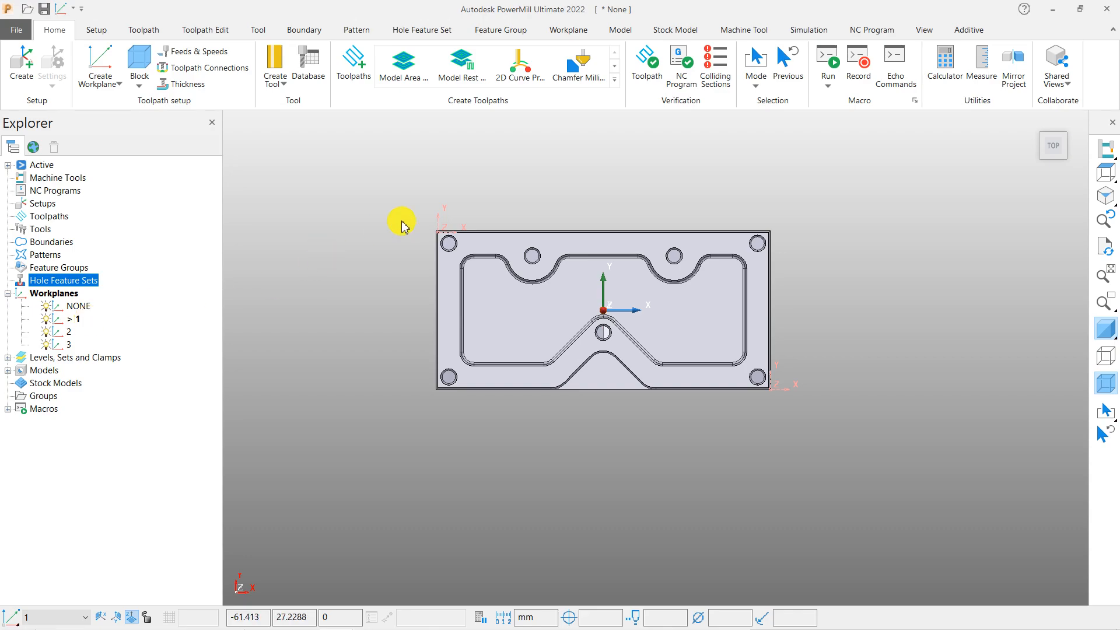
right_click(75, 324)
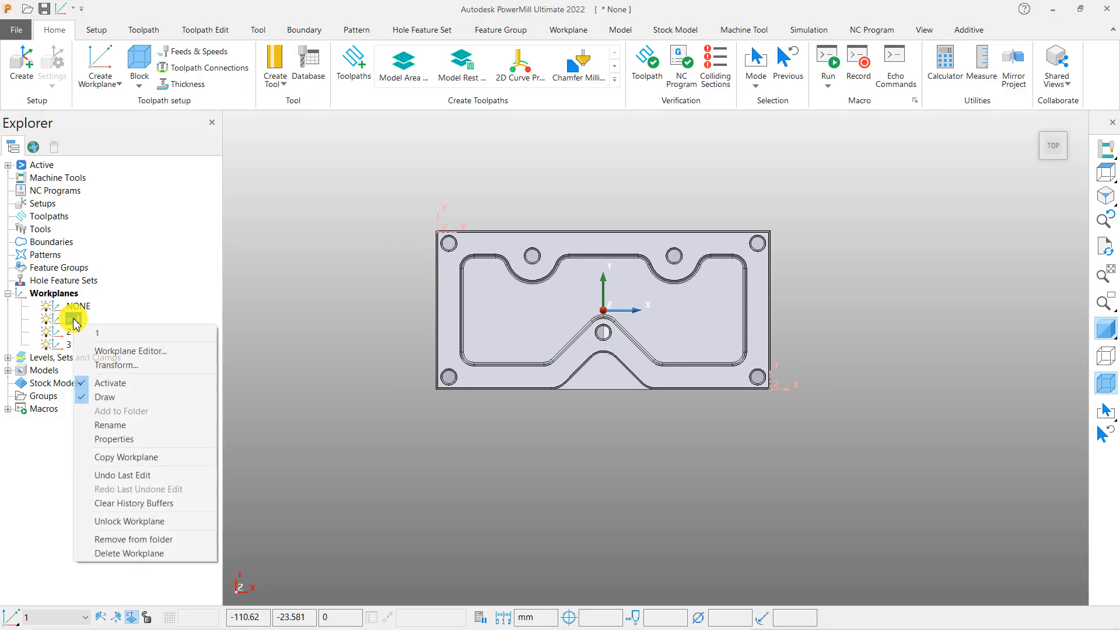
left_click(119, 427)
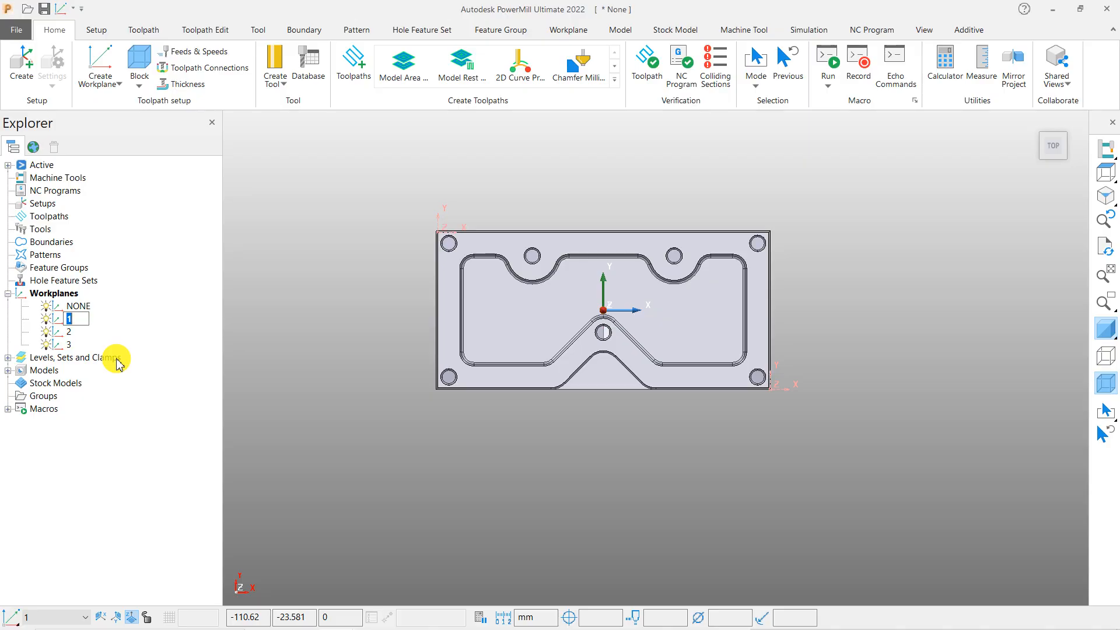
right_click(76, 322)
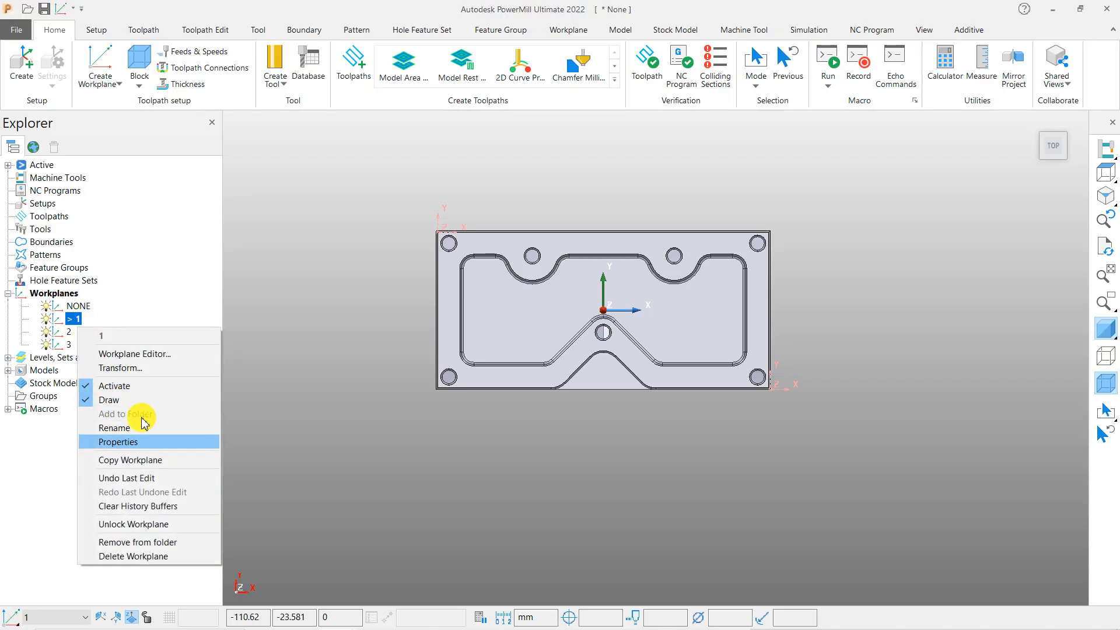
left_click(197, 289)
left_click(46, 319)
left_click(47, 322)
Rename workplane 1 as center
right_click(74, 319)
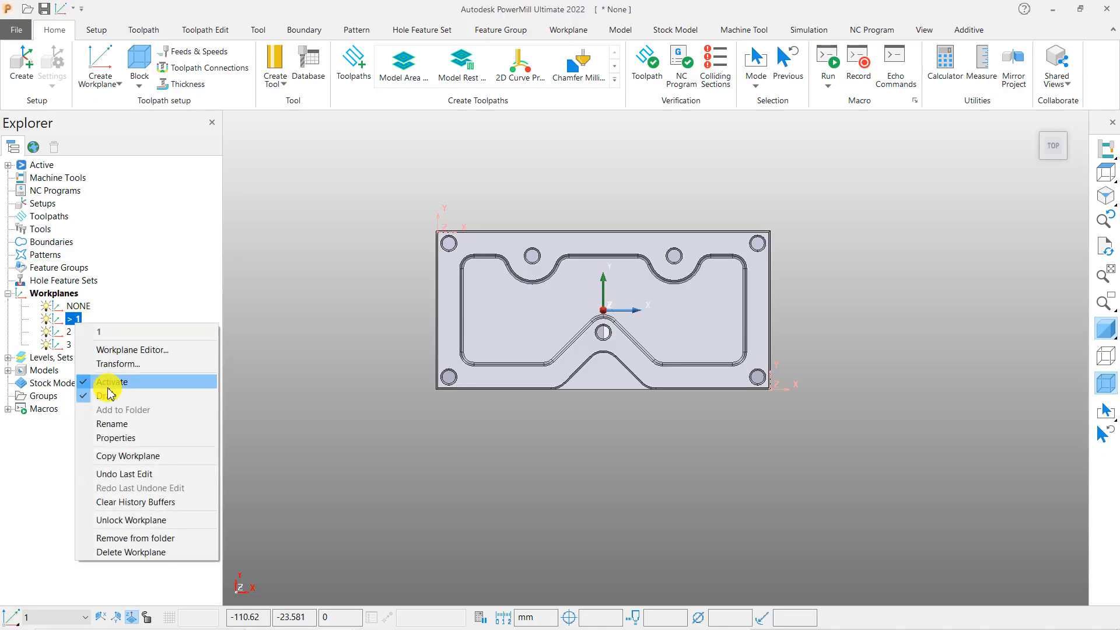
left_click(108, 424)
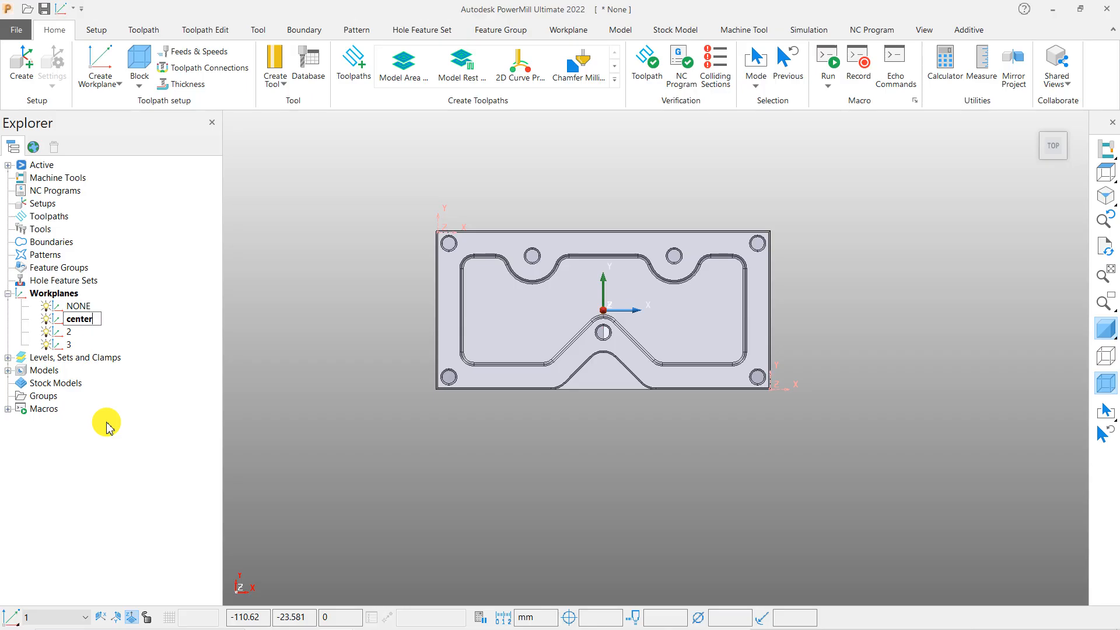
type("center")
left_click(169, 374)
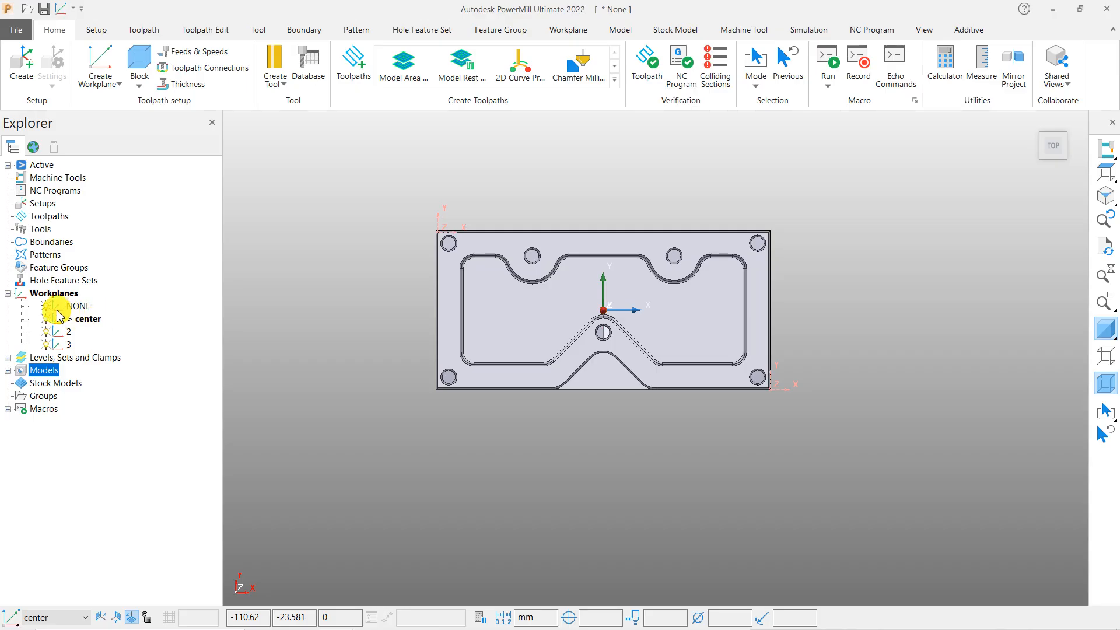
Delete the workplane named NONE
right_click(79, 307)
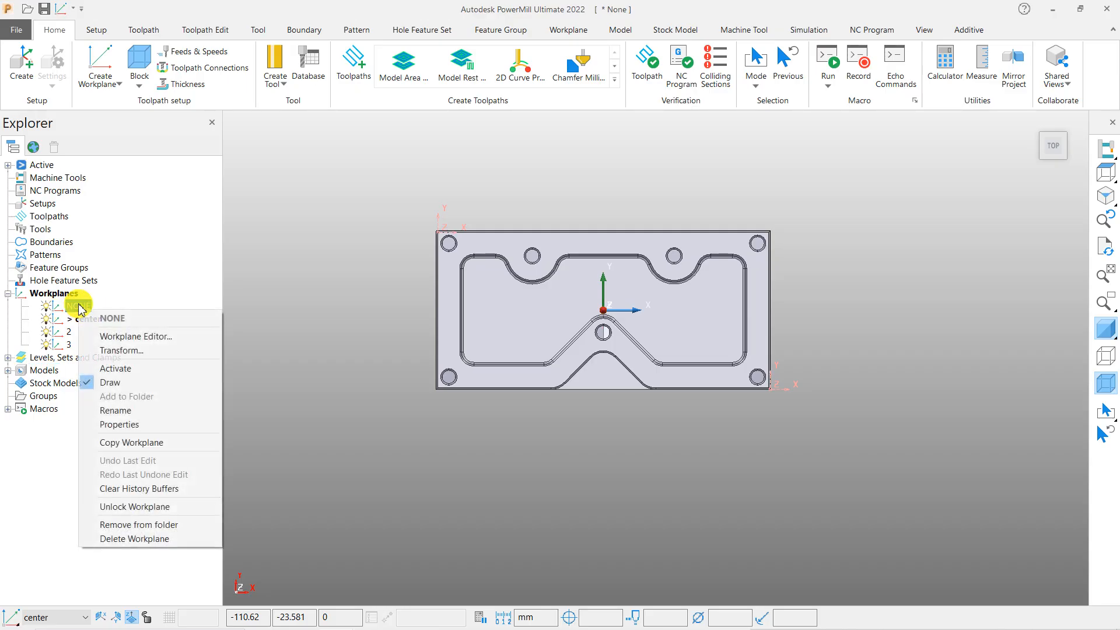
left_click(116, 539)
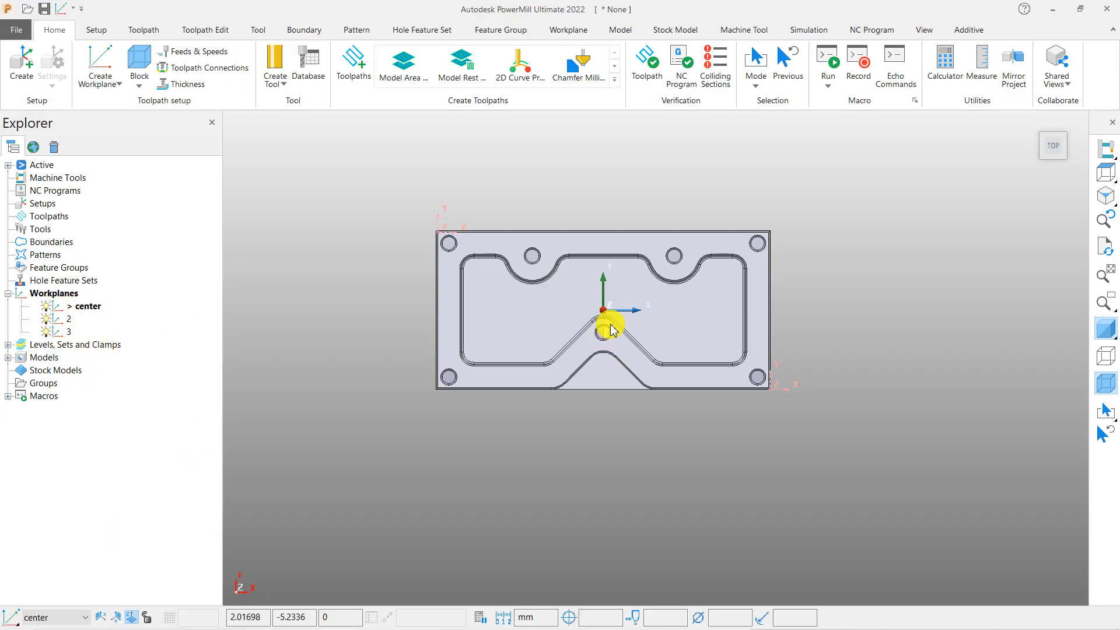
scroll(588, 318, "up", 4)
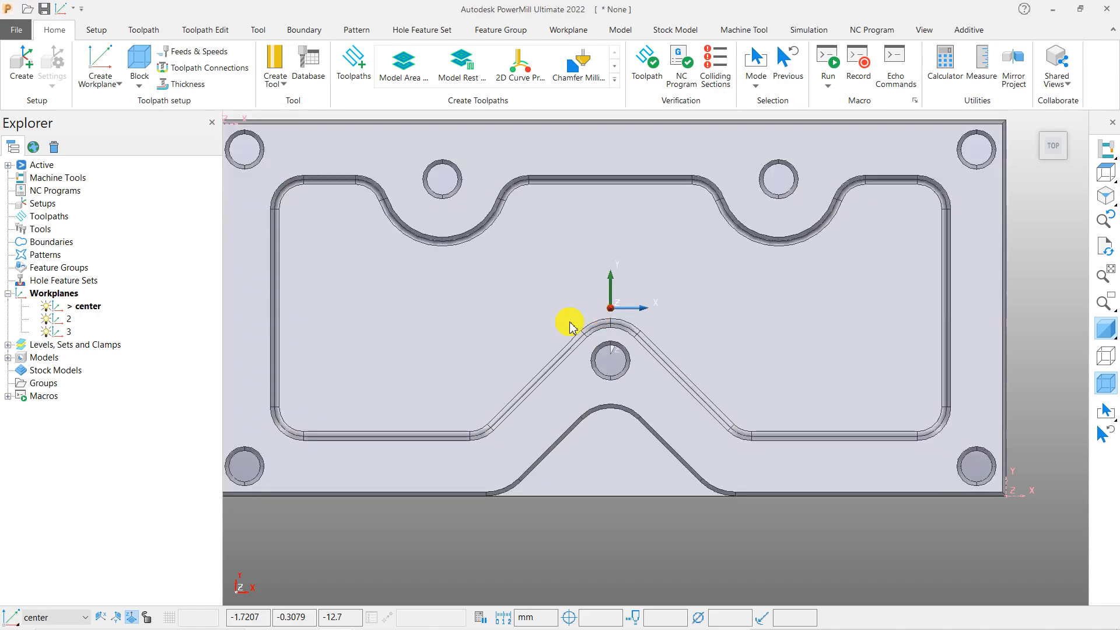
Hide workplanes 2 and 3 so that only the center workplane stays displayed on the part
left_click(48, 309)
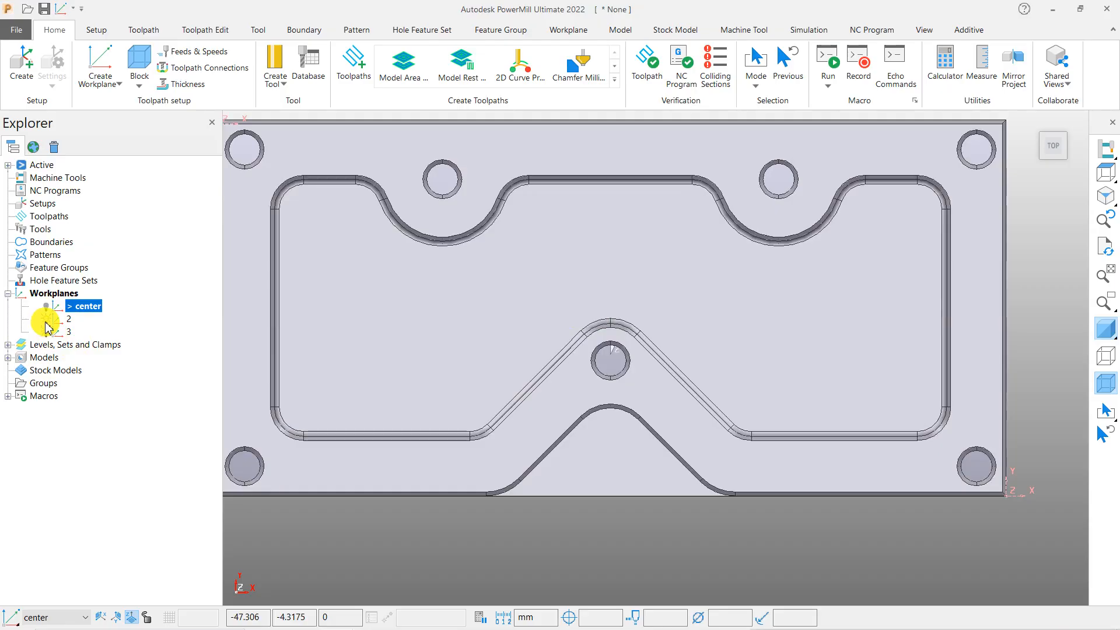
left_click(46, 321)
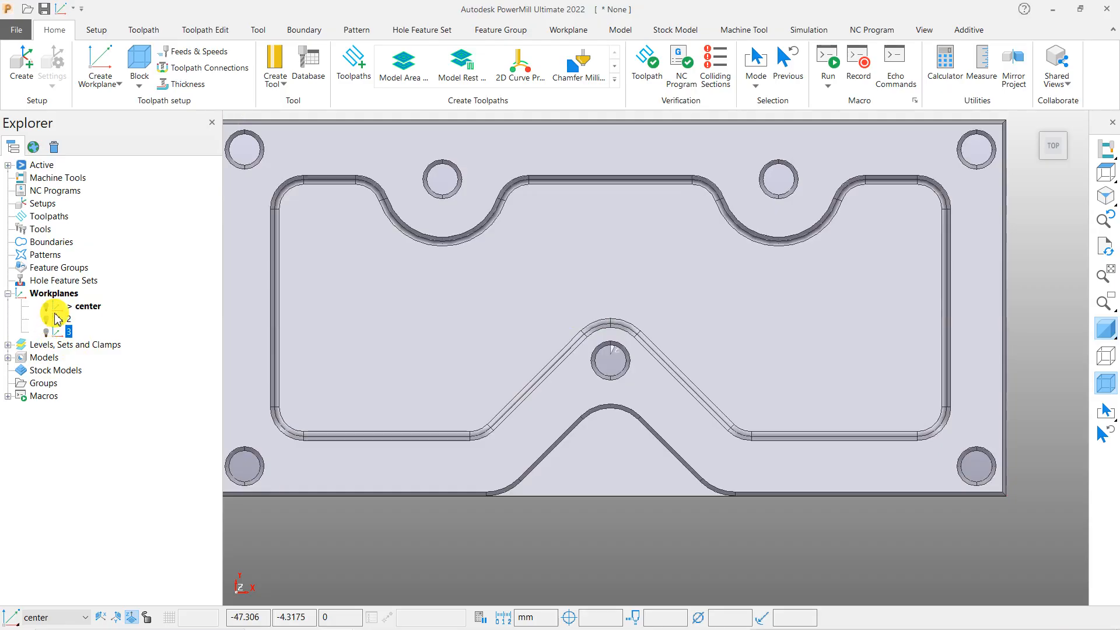
left_click(50, 310)
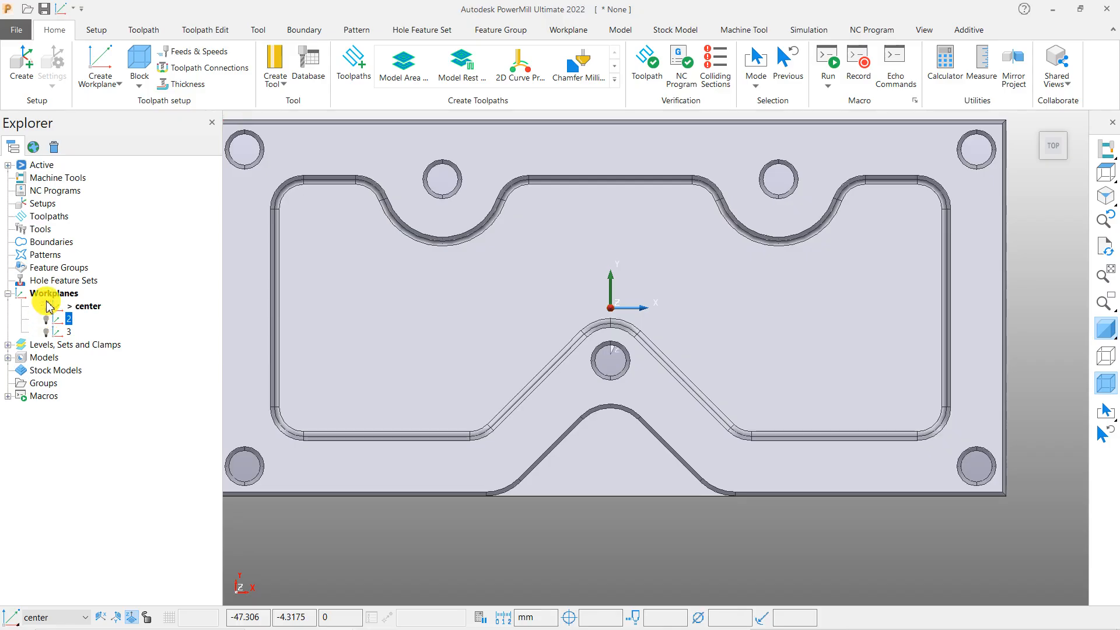
left_click(49, 307)
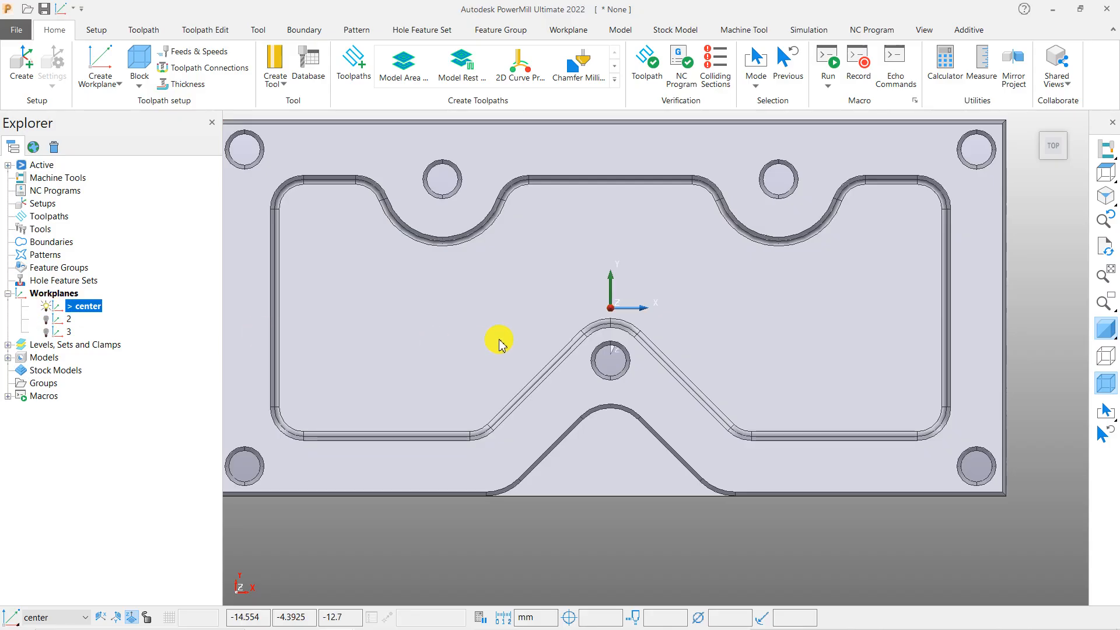
Inspect the center workplane's location on the part and check the block limits relative to it
scroll(641, 310, "up", 3)
middle_click_drag(620, 310, 694, 200)
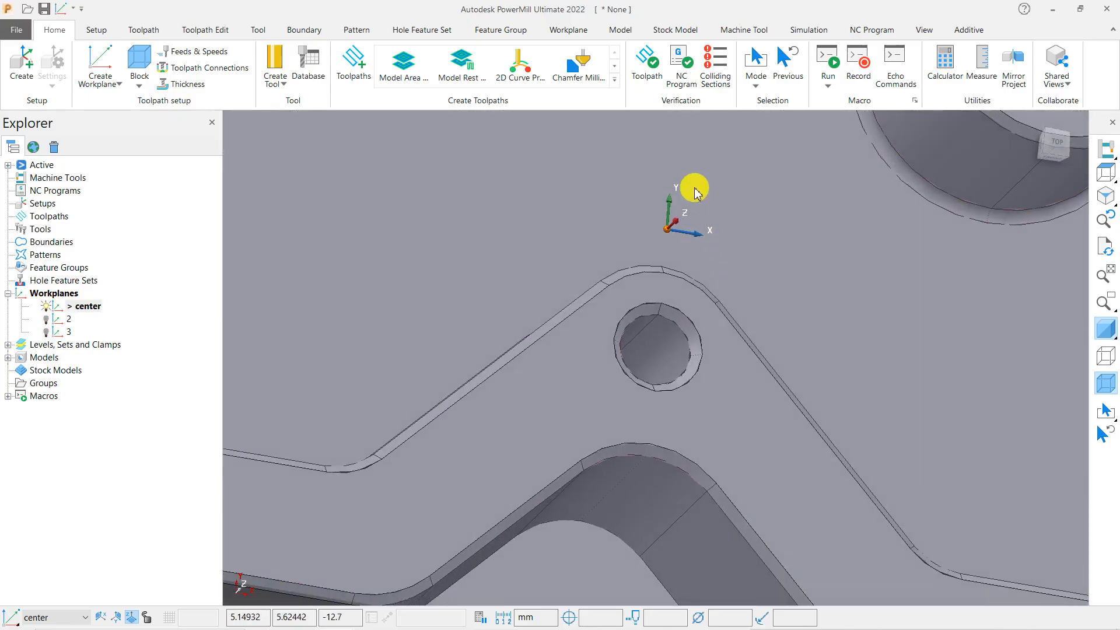
scroll(676, 223, "down", 5)
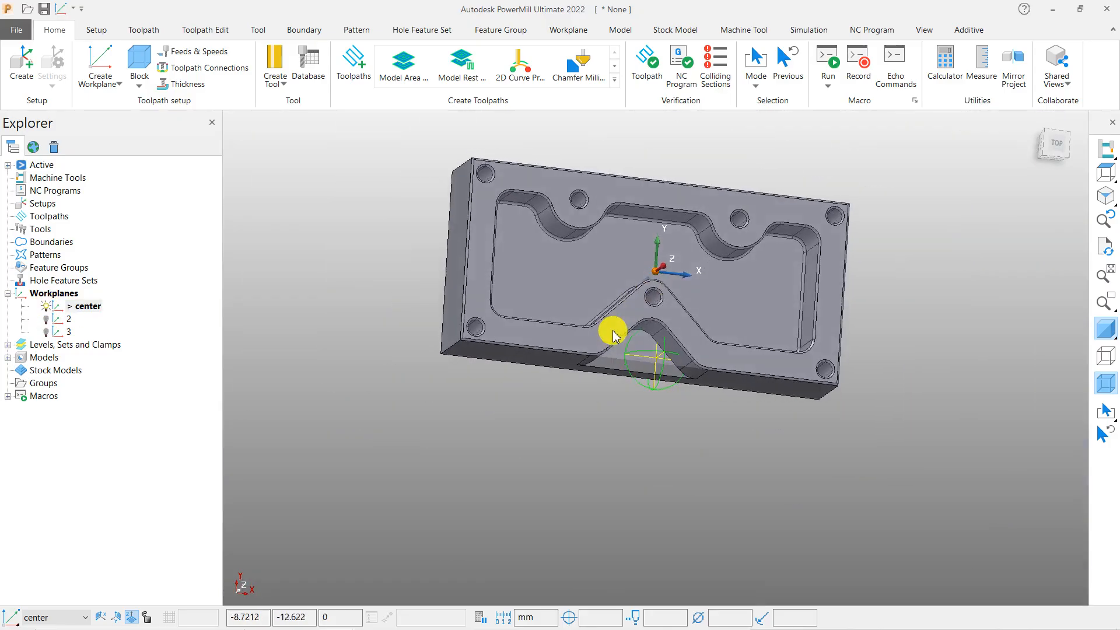
middle_click_drag(343, 521, 384, 518)
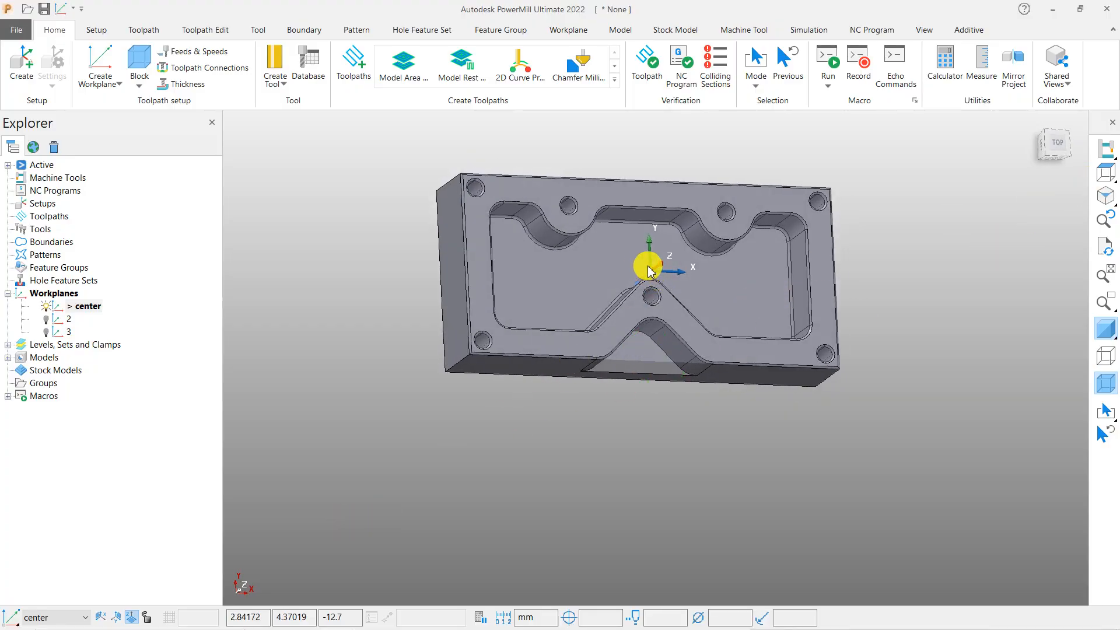
scroll(375, 360, "down", 2)
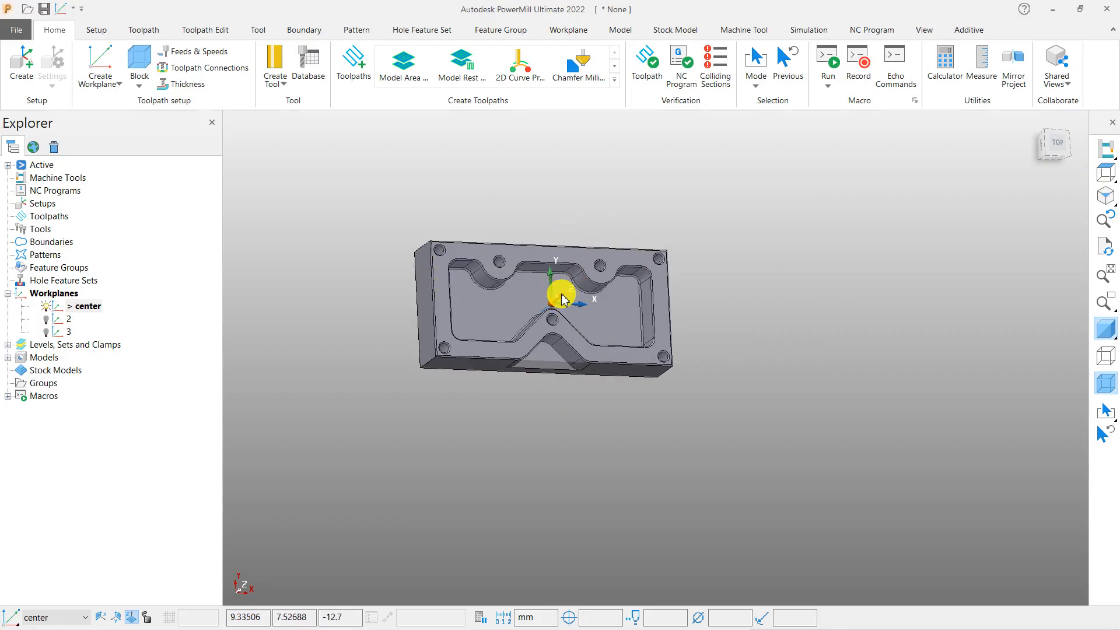
left_click(139, 58)
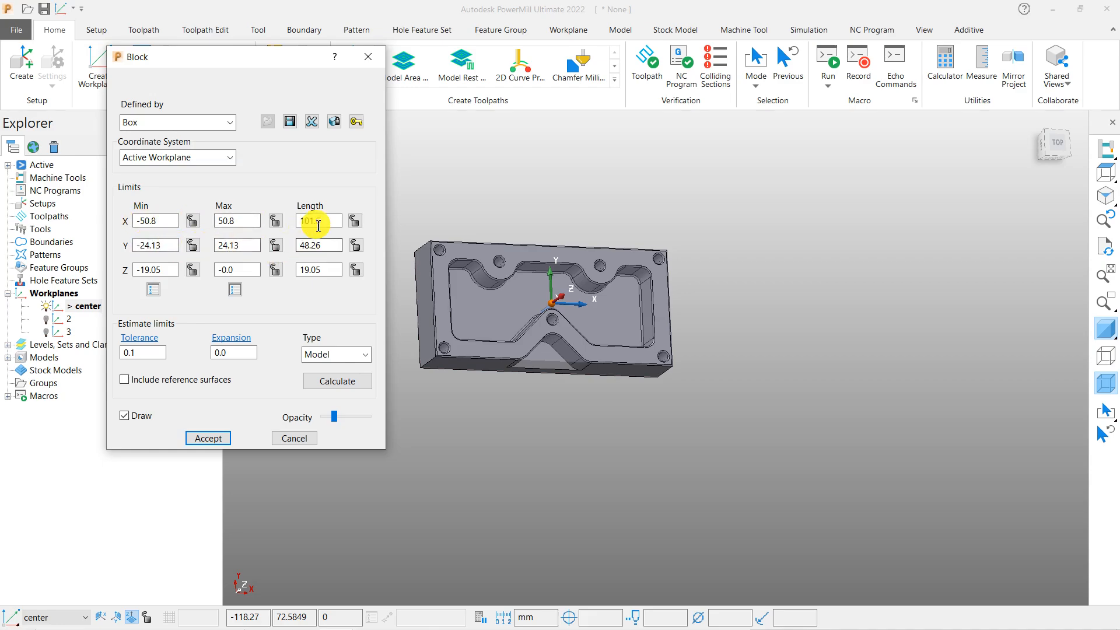
left_click(367, 57)
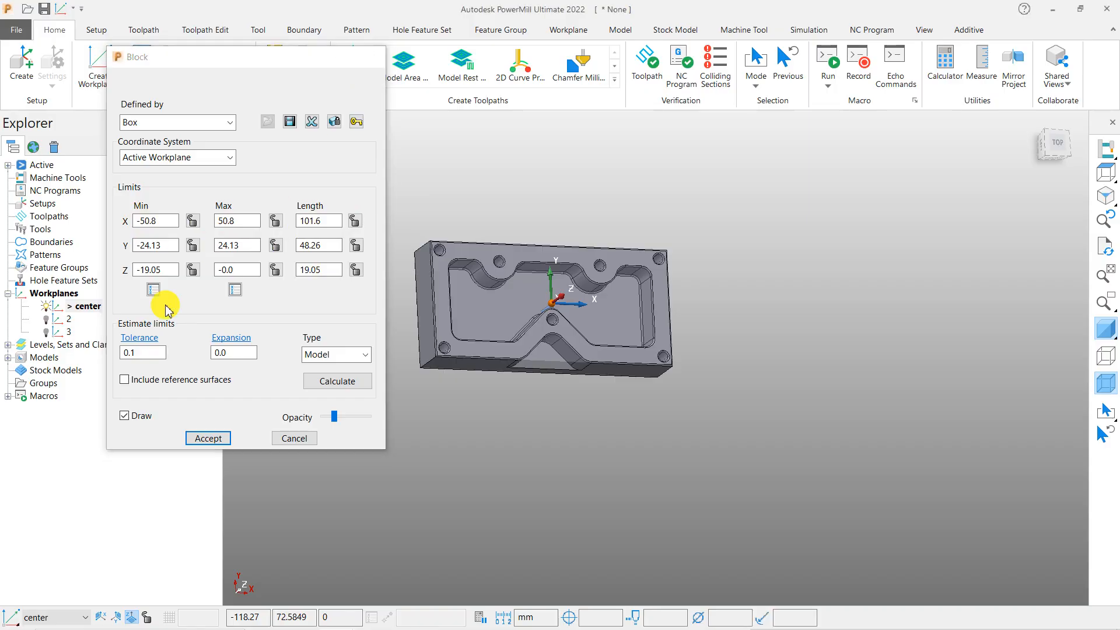
Activate workplane 2 at the part's upper-left corner
right_click(66, 323)
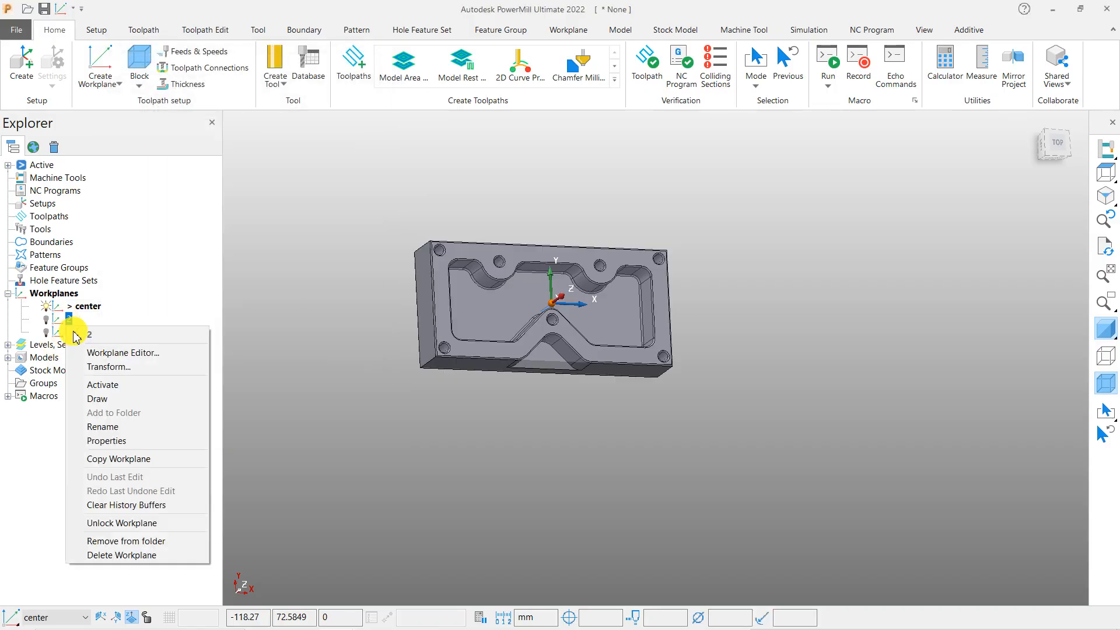
left_click(121, 386)
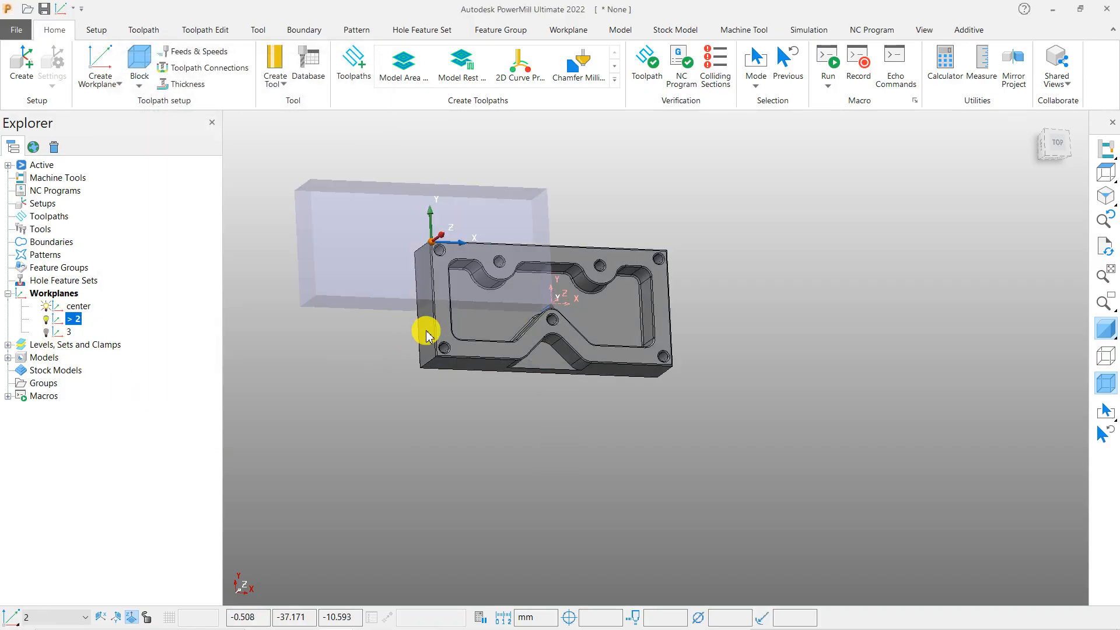
Calculate the block from the whole selected model and compare its X limits with workplane 2's corner position, without keeping the block
left_click_drag(361, 163, 740, 440)
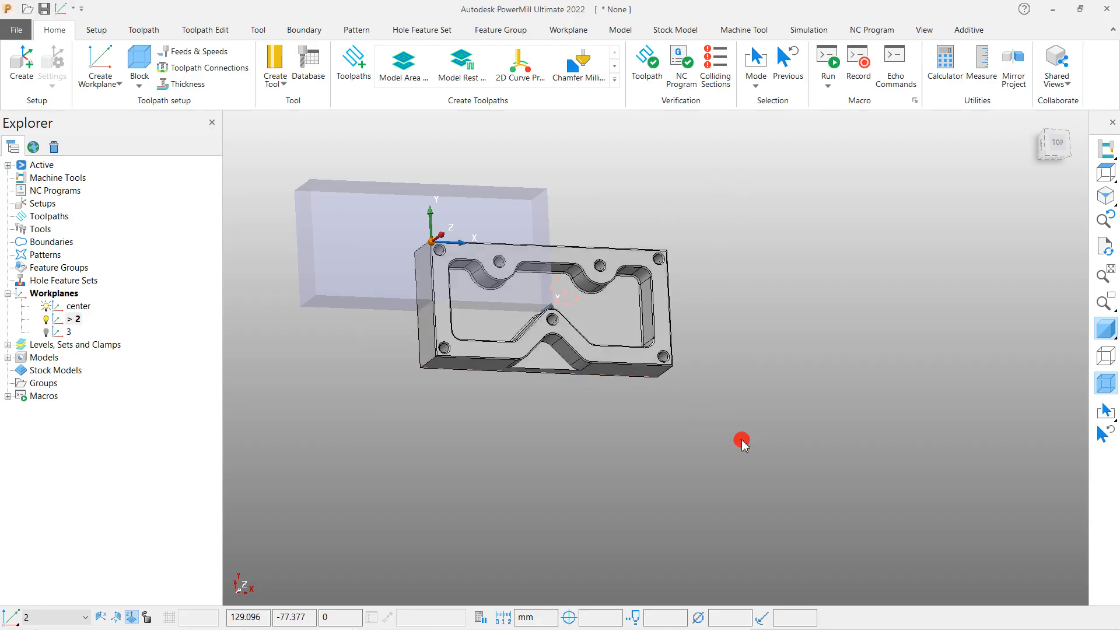
left_click(143, 60)
left_click(334, 380)
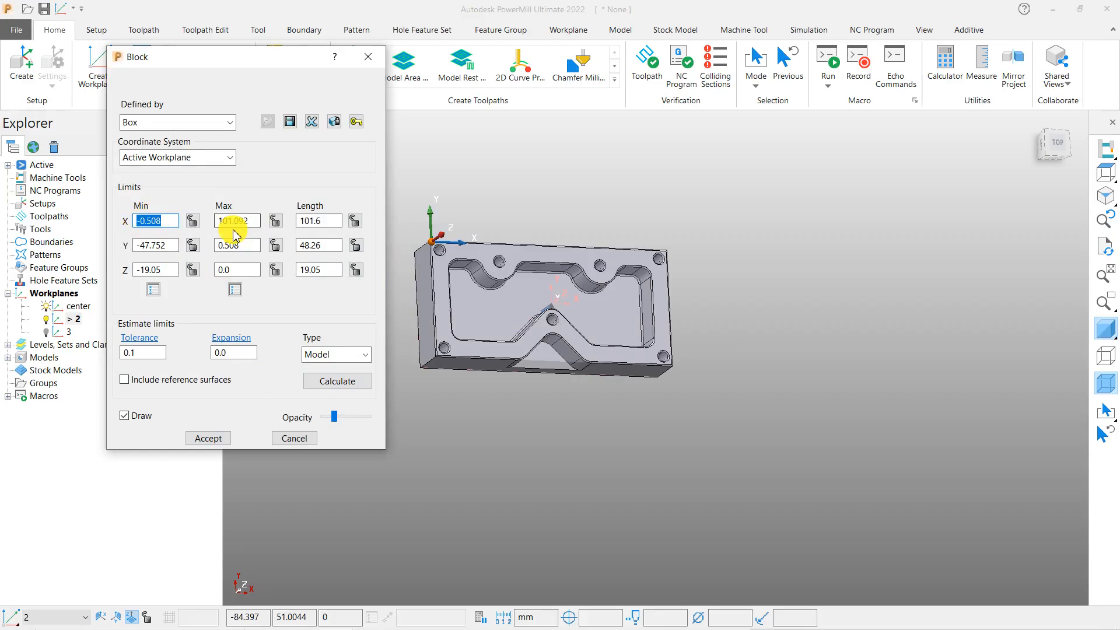
double_click(147, 225)
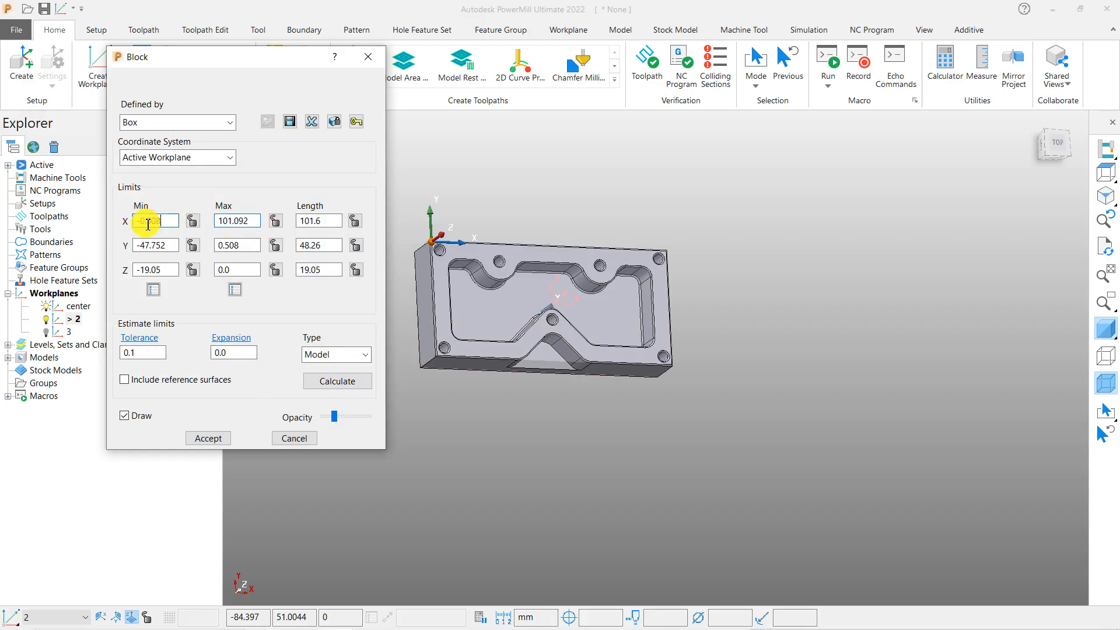
double_click(248, 227)
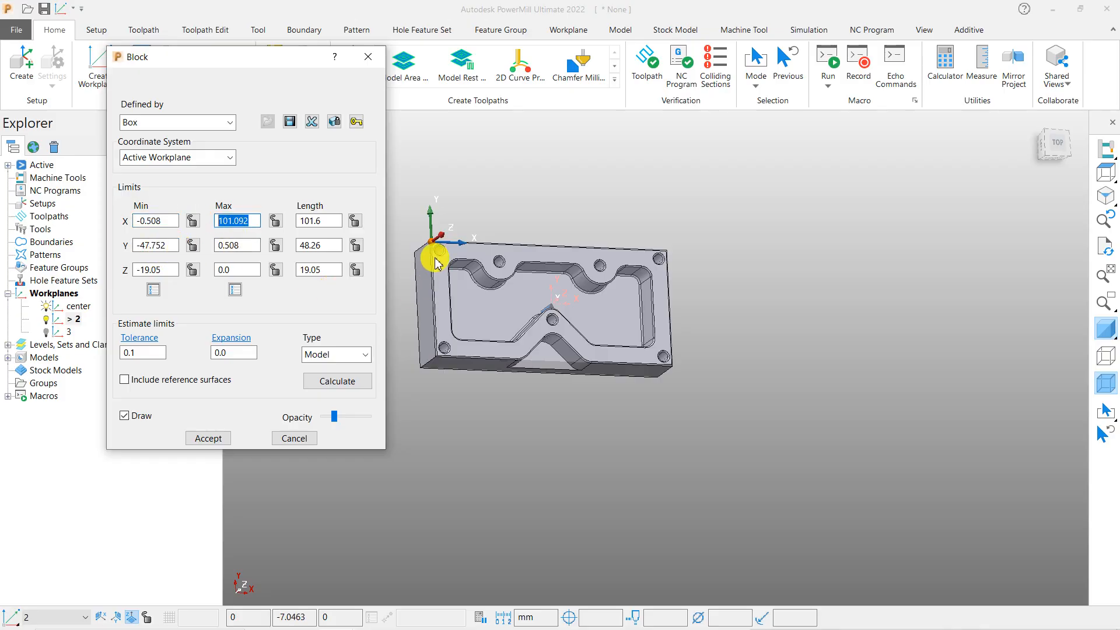
scroll(432, 239, "up", 5)
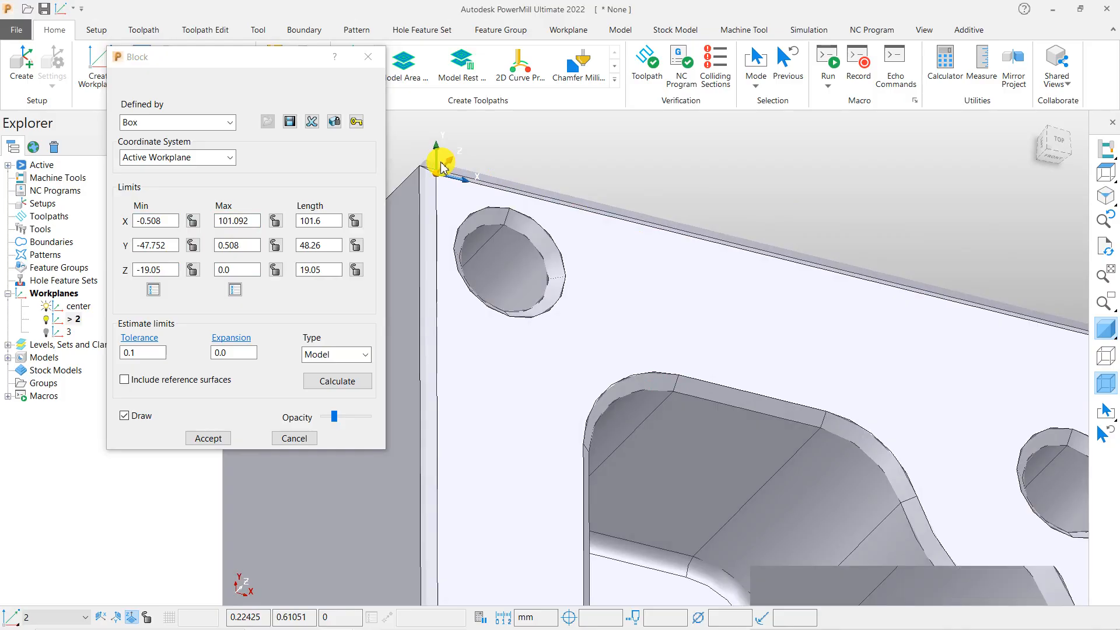
scroll(424, 192, "up", 3)
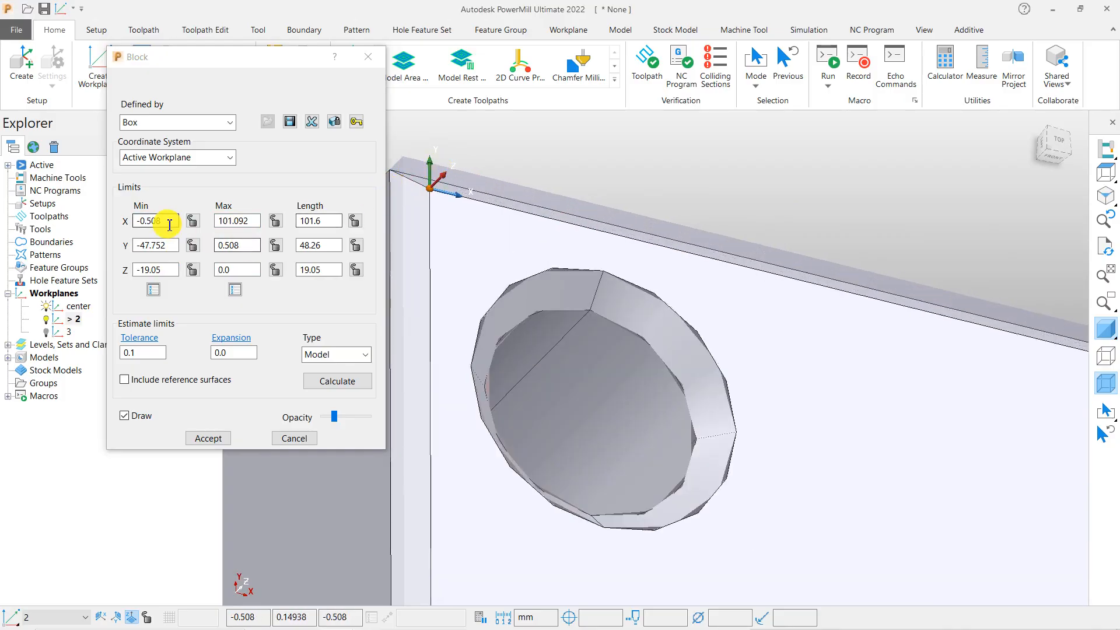
scroll(420, 240, "down", 5)
scroll(433, 239, "up", 2)
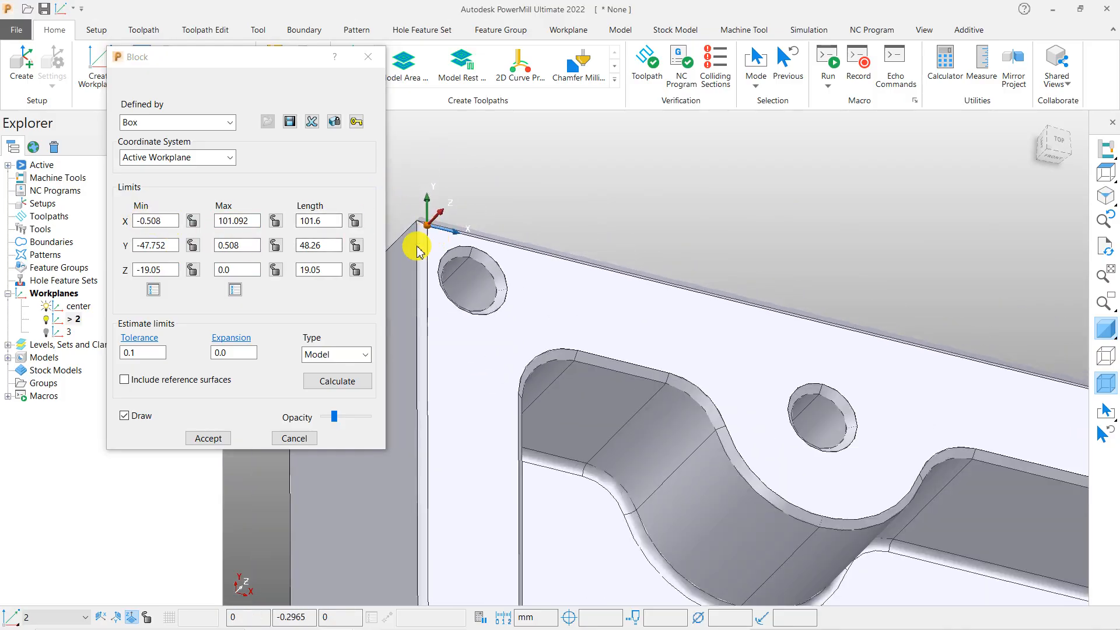
left_click(294, 438)
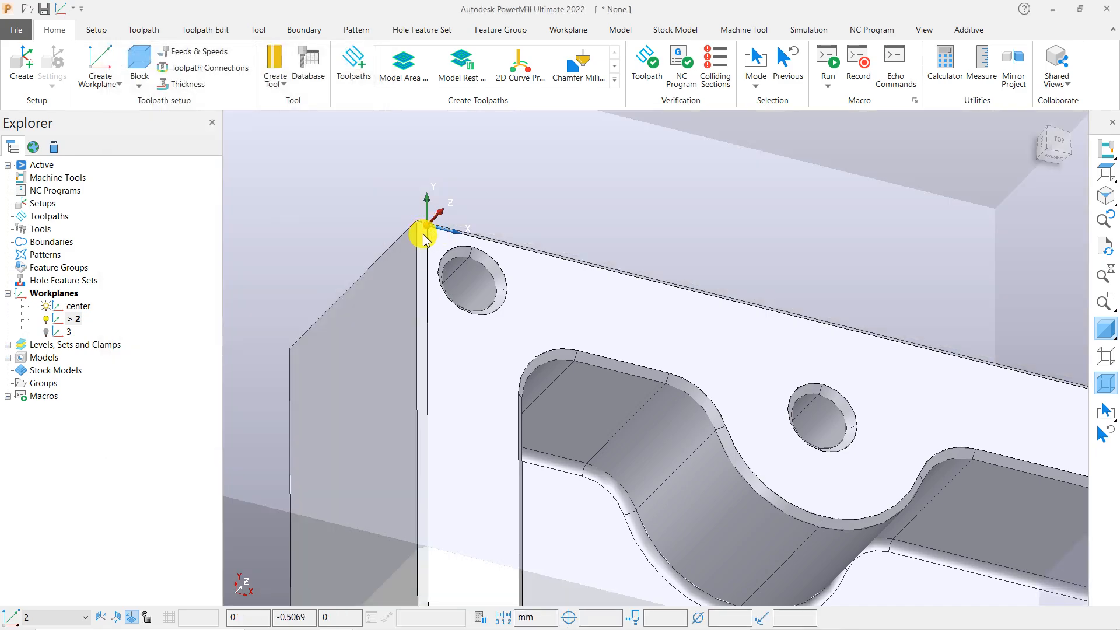
scroll(430, 262, "up", 6)
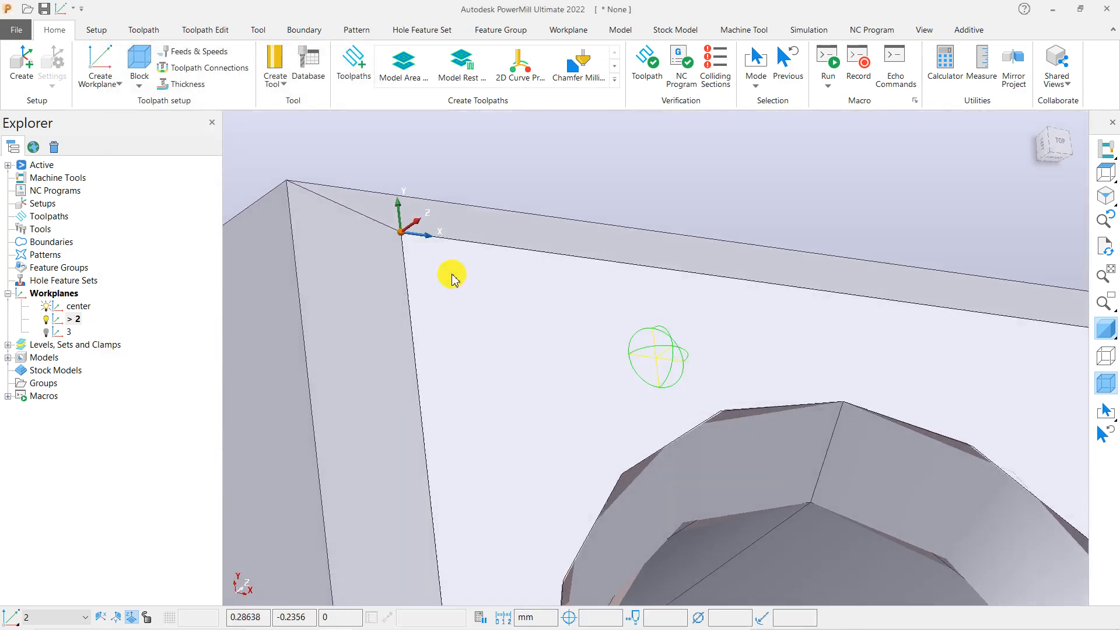
scroll(444, 272, "down", 3)
middle_click_drag(558, 375, 650, 373)
scroll(509, 313, "down", 3)
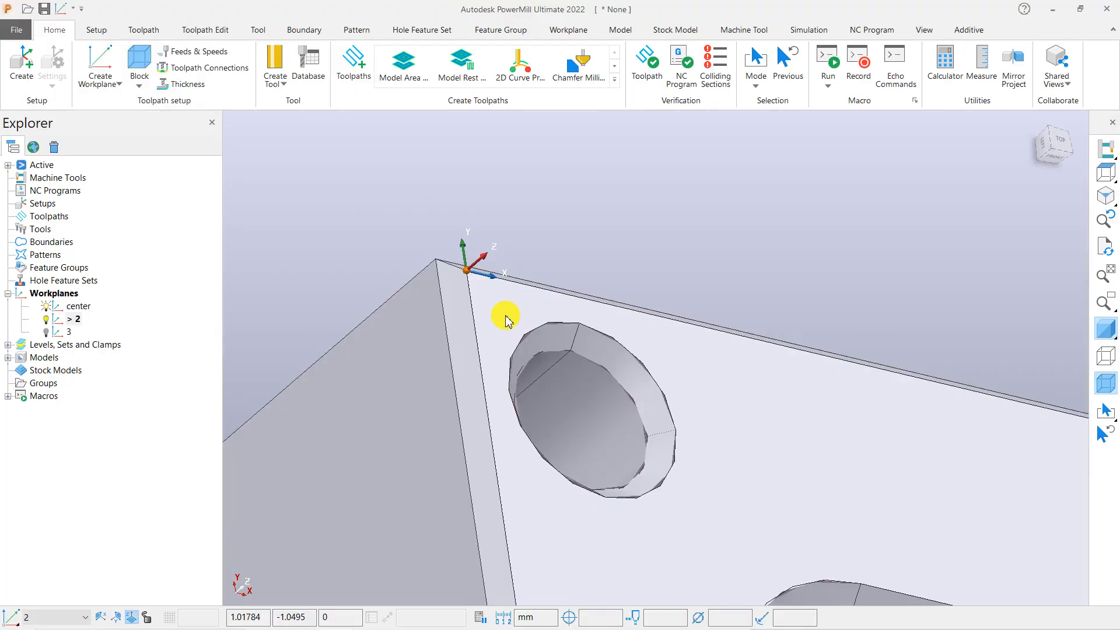
right_click(75, 319)
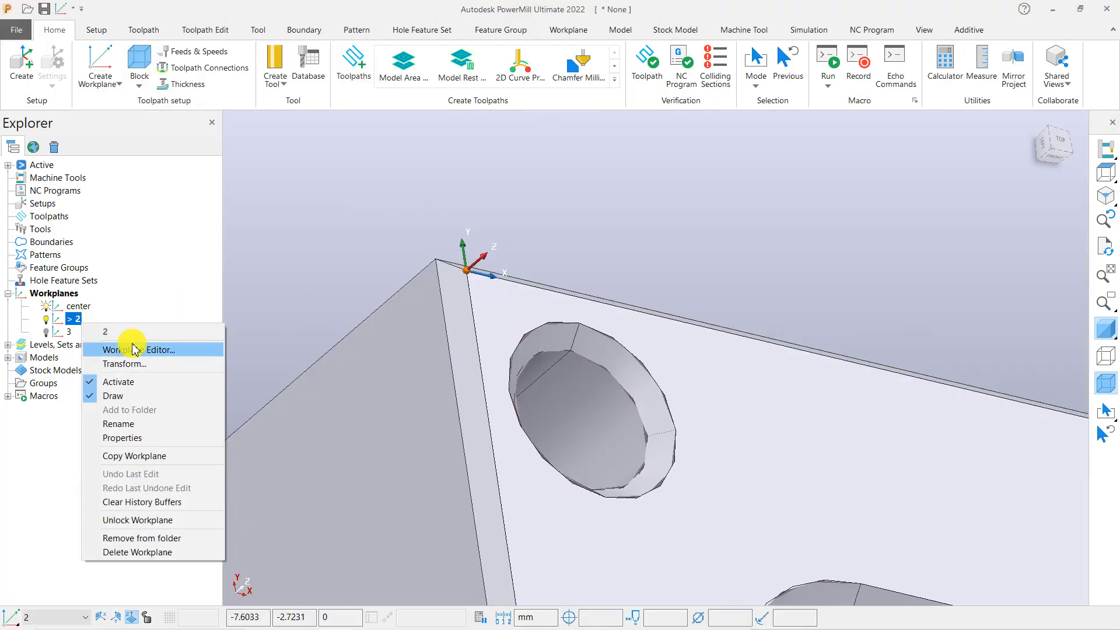
left_click(135, 351)
middle_click_drag(517, 275, 395, 329)
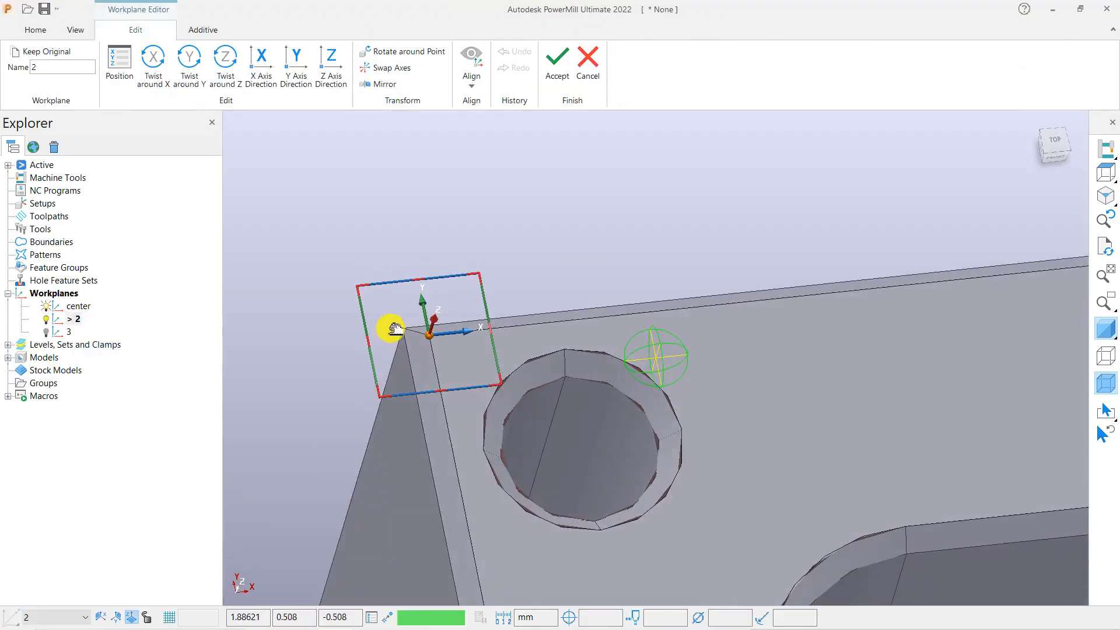
left_click(587, 64)
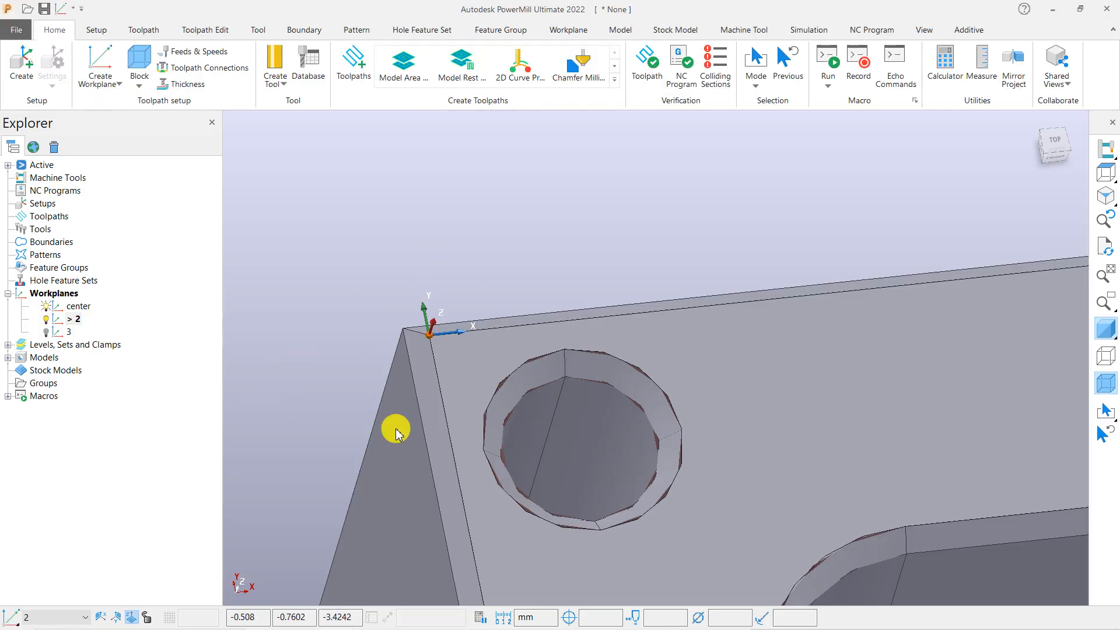
Look up the properties of the part's side surface beside workplane 2 and copy its minimum X value
middle_click_drag(396, 430, 458, 354)
middle_click_drag(416, 399, 418, 399)
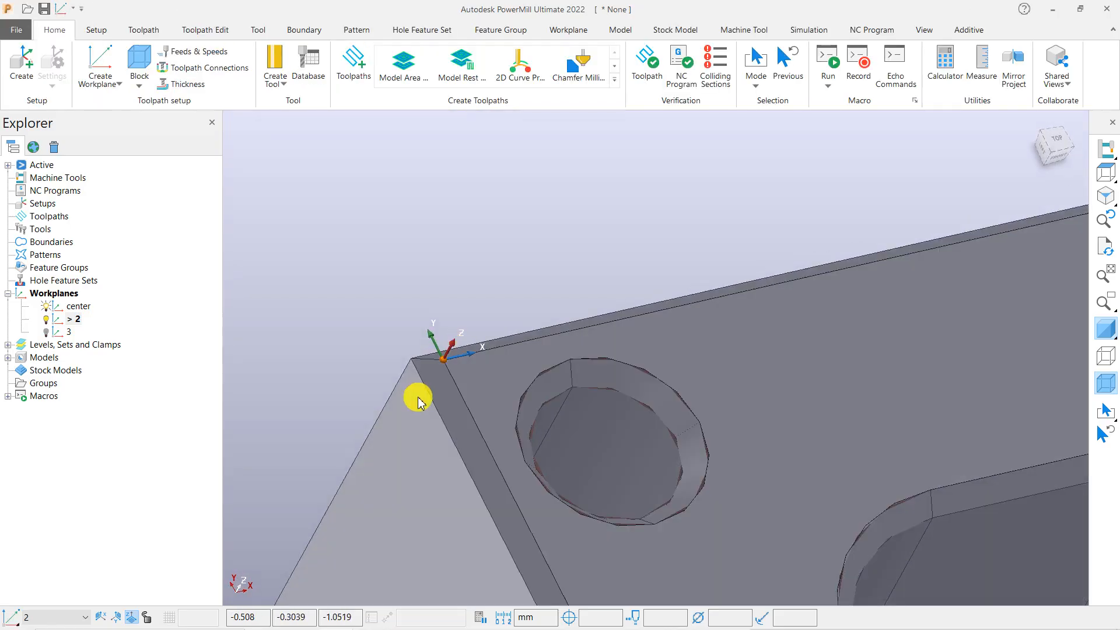
right_click(418, 402)
left_click(447, 568)
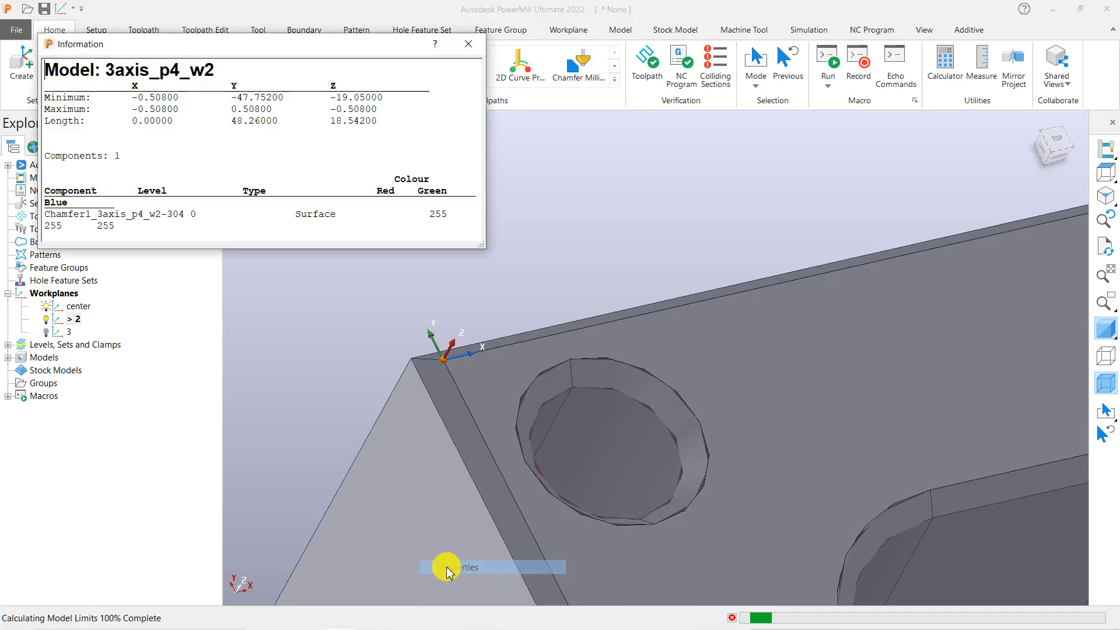
left_click_drag(186, 100, 134, 99)
right_click(156, 102)
left_click(188, 105)
left_click(472, 48)
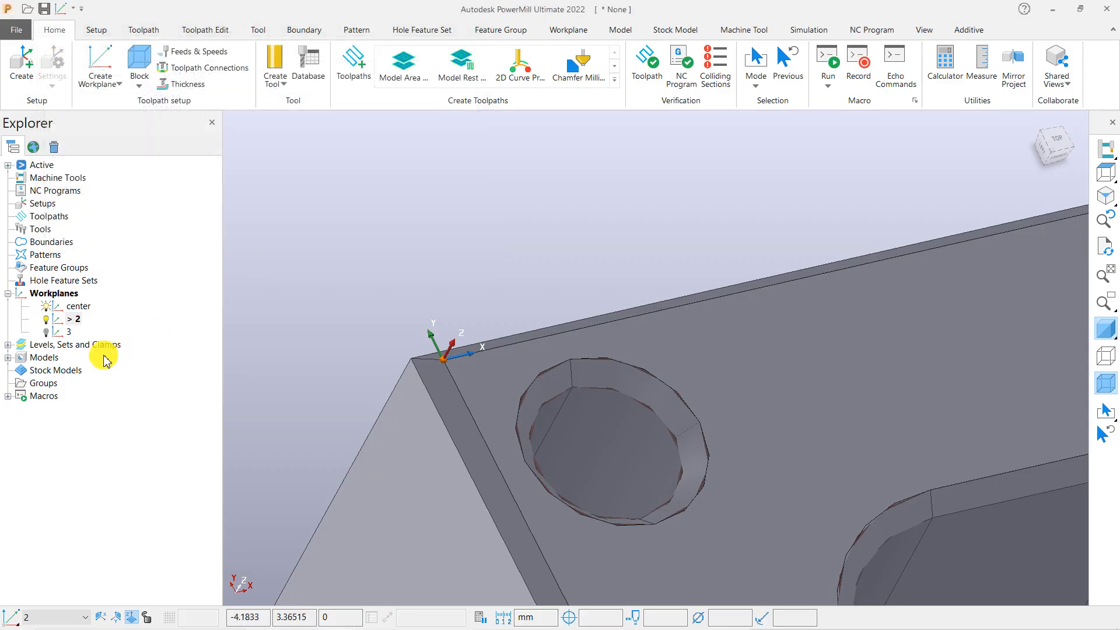
Shift workplane 2 by the copied X offset of -0.508 relative to its current position and accept the workplane edit
right_click(77, 320)
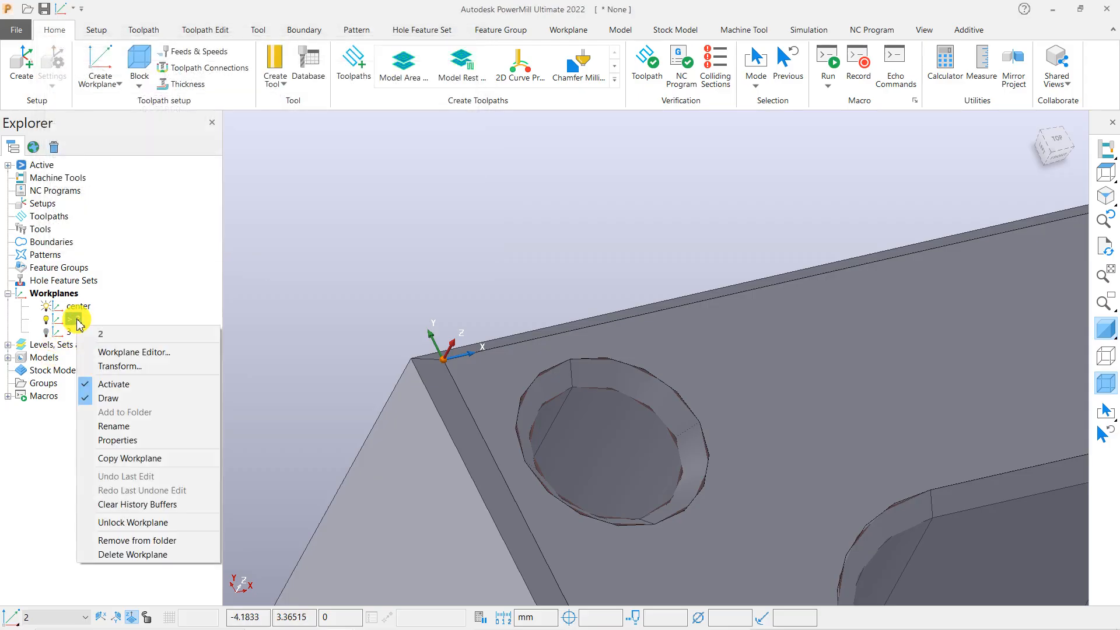
left_click(137, 353)
left_click(119, 62)
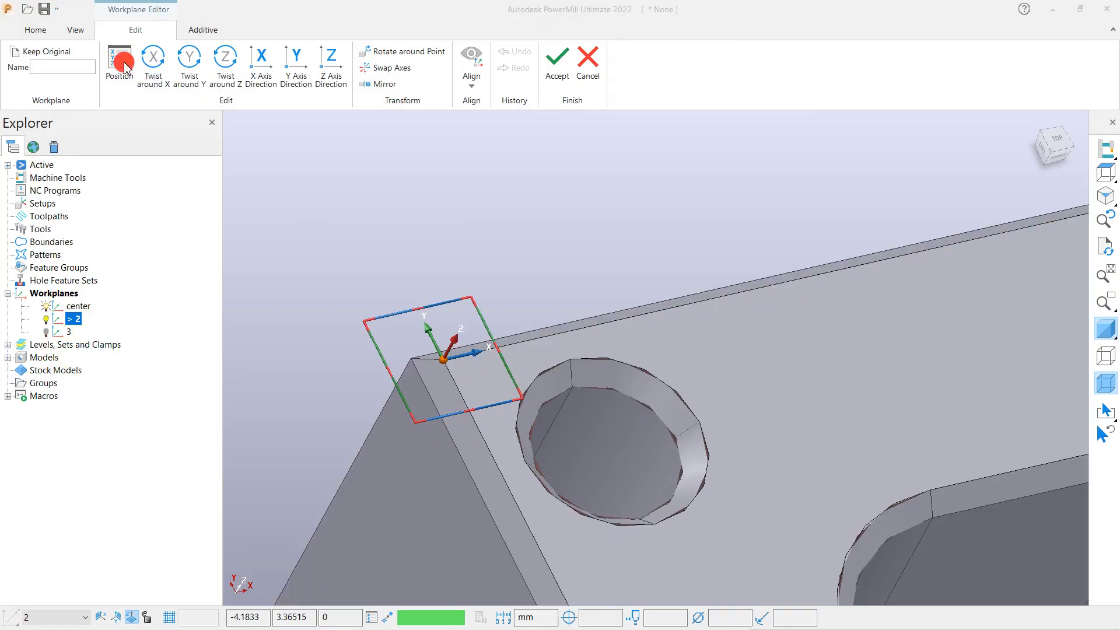
right_click(227, 257)
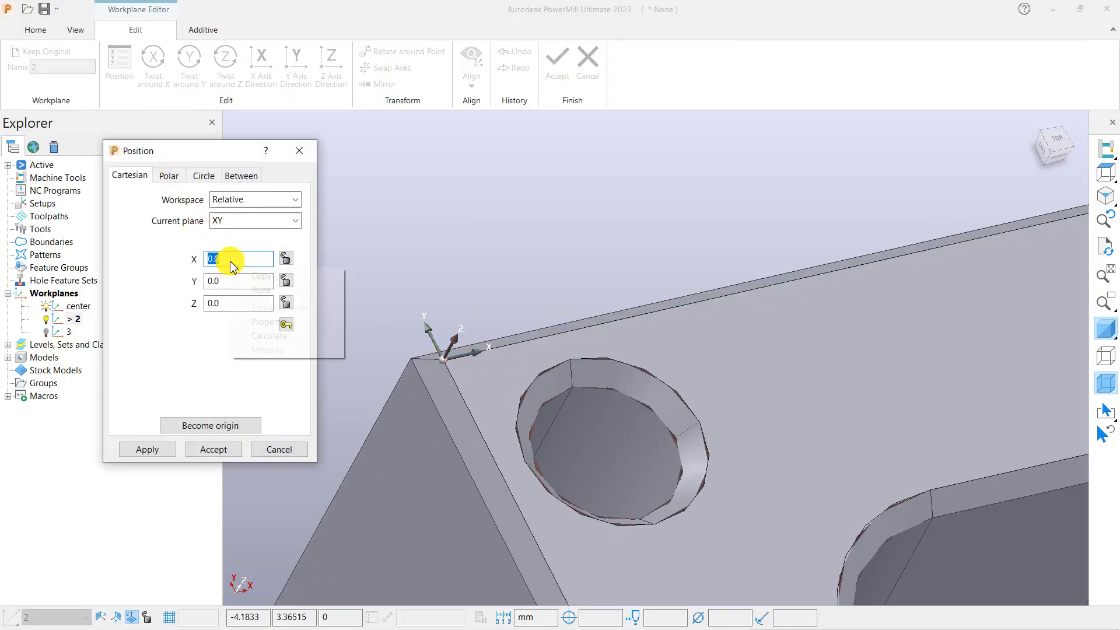
left_click(261, 289)
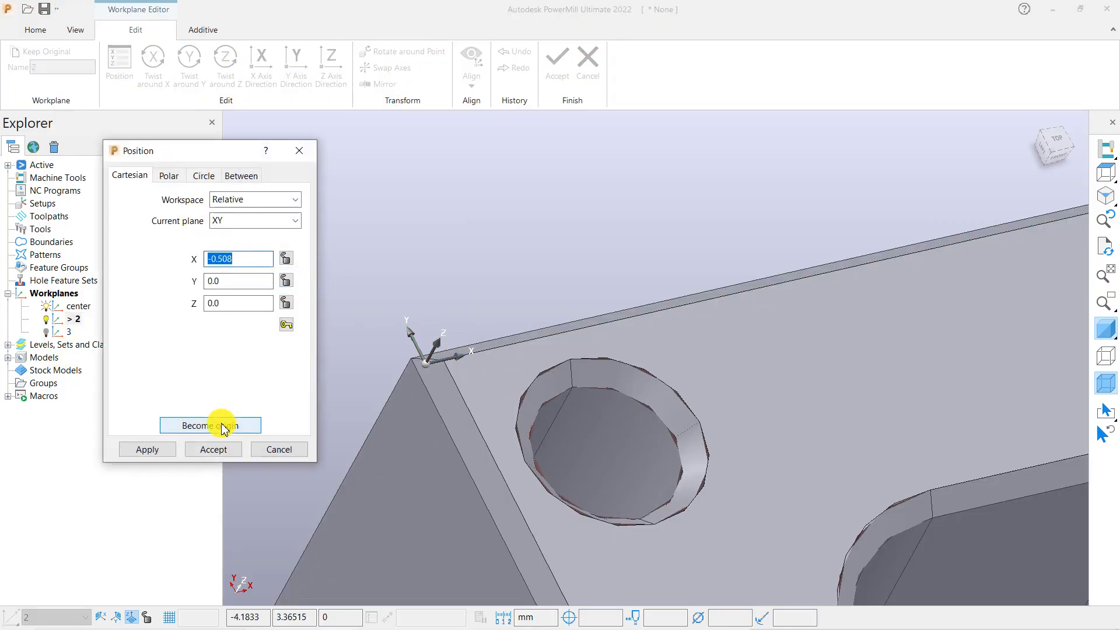
left_click(154, 447)
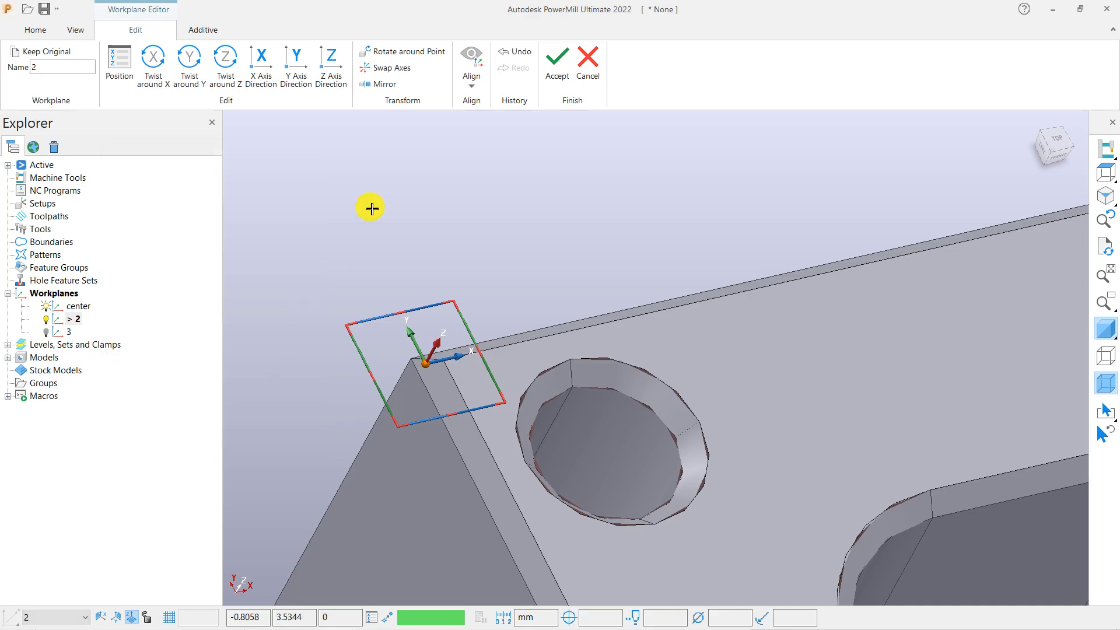
left_click(557, 59)
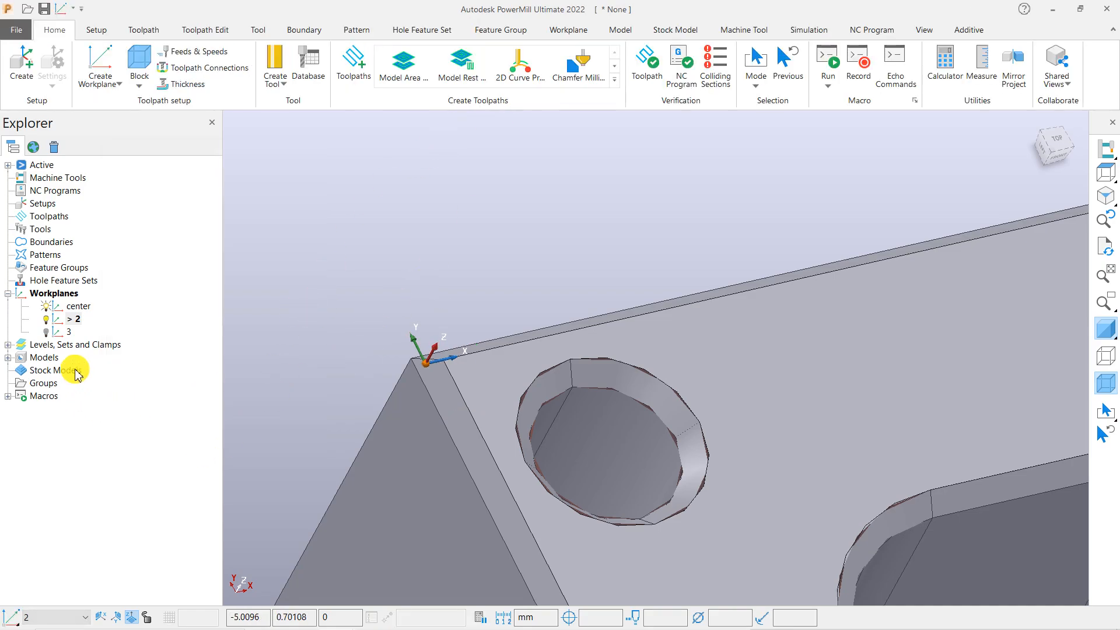
mouse_move(582, 387)
middle_mouse_down()
mouse_move(642, 458)
mouse_move(825, 530)
middle_mouse_up()
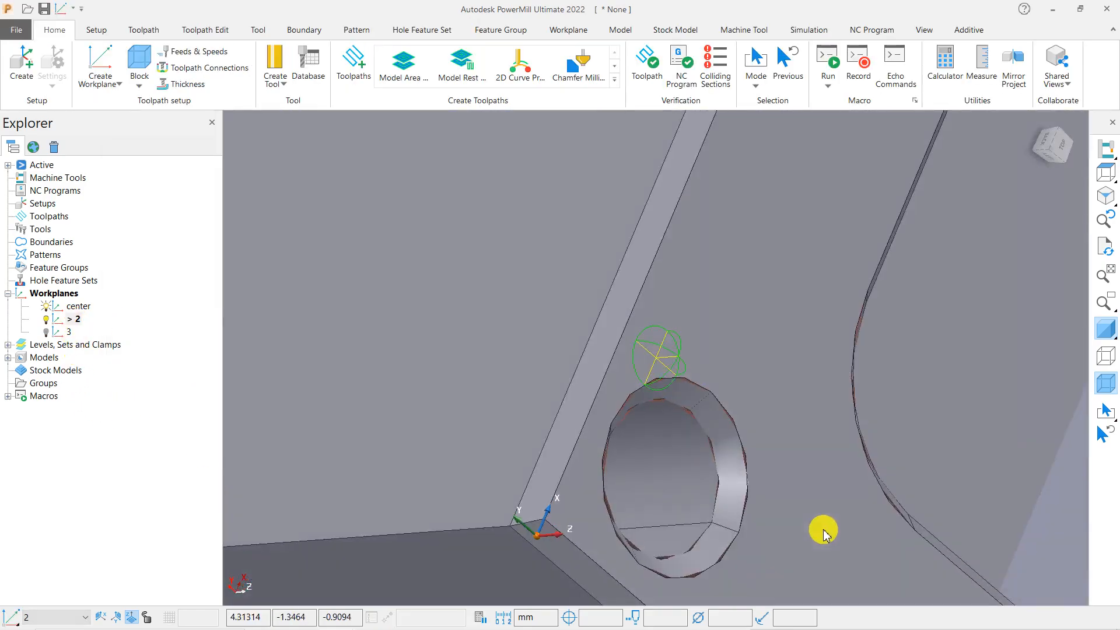
Look up the properties of the chamfer surface along the part's upper edge near workplane 2 and copy its minimum Y value
left_click(499, 375)
right_click(499, 378)
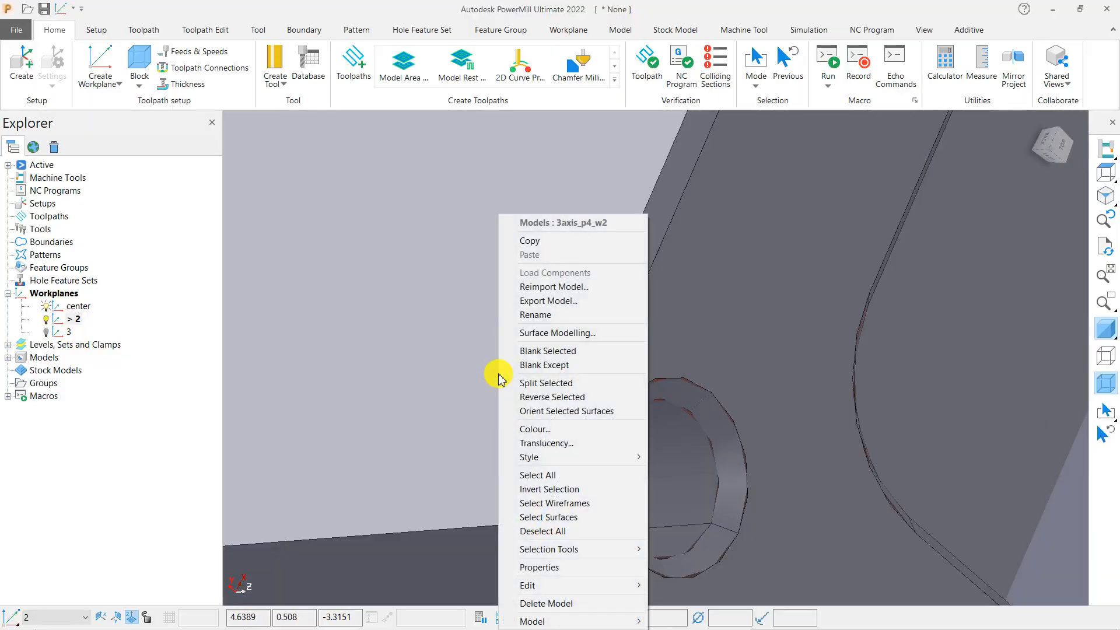
left_click(536, 566)
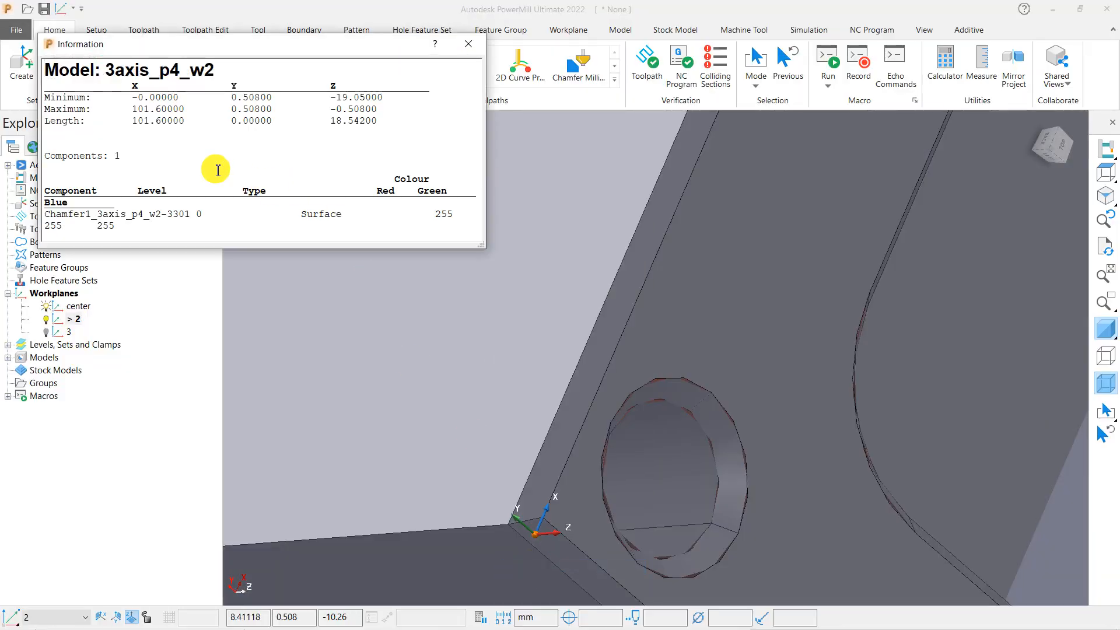
left_click_drag(282, 99, 229, 99)
left_click(282, 102)
left_click(469, 43)
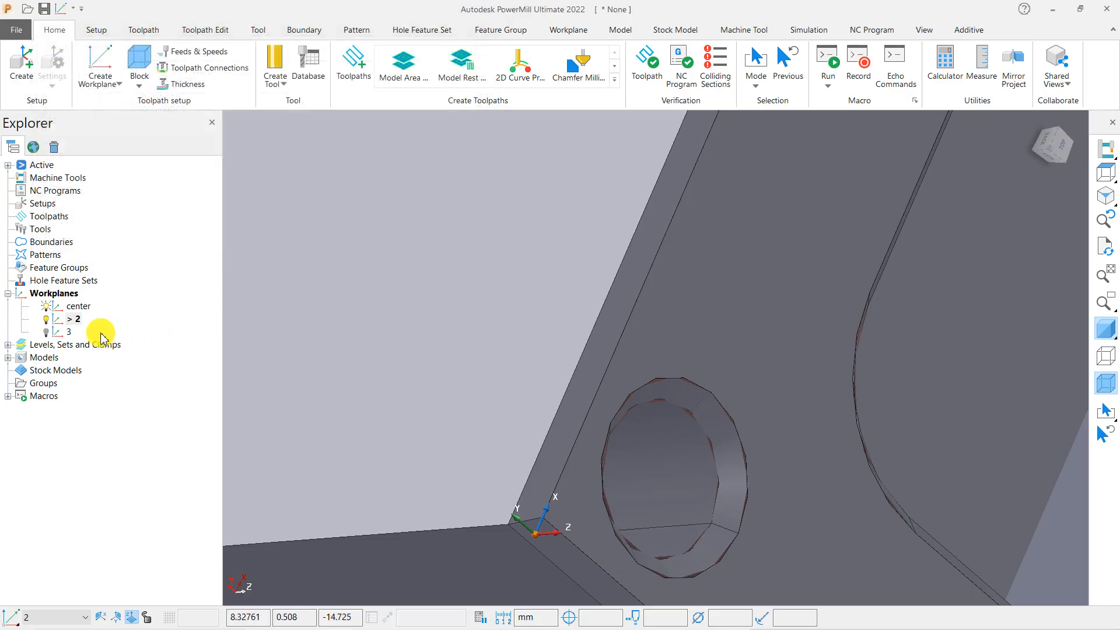
Shift workplane 2 by the copied Y offset of 0.508 relative to its current position and accept the workplane edit
right_click(75, 318)
left_click(141, 353)
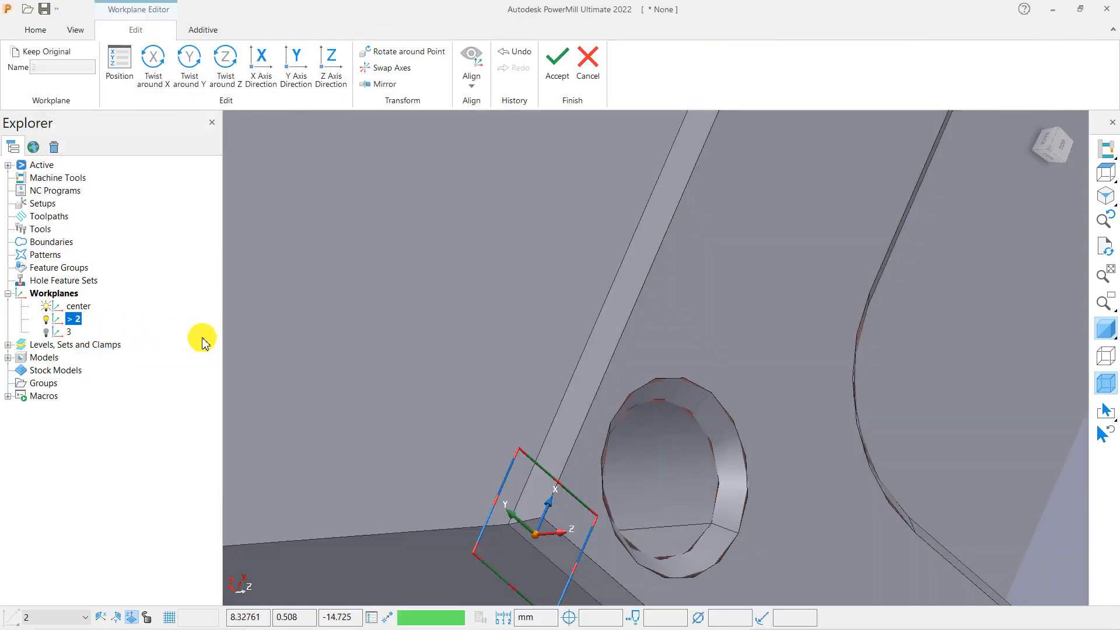
left_click(119, 64)
left_click(235, 282)
right_click(235, 287)
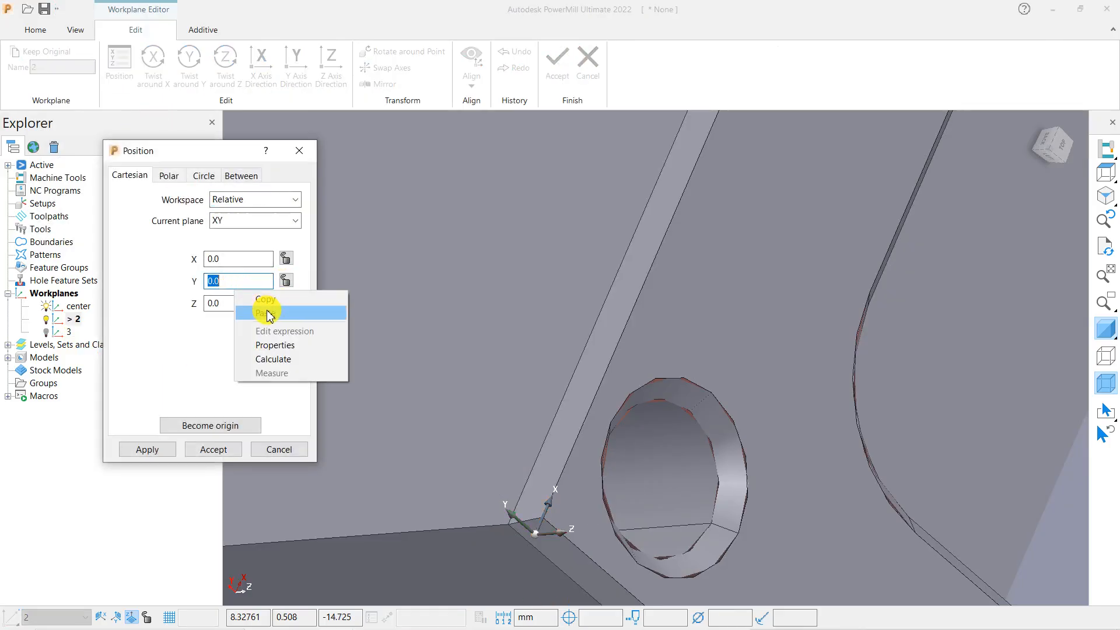
left_click(268, 314)
left_click(149, 449)
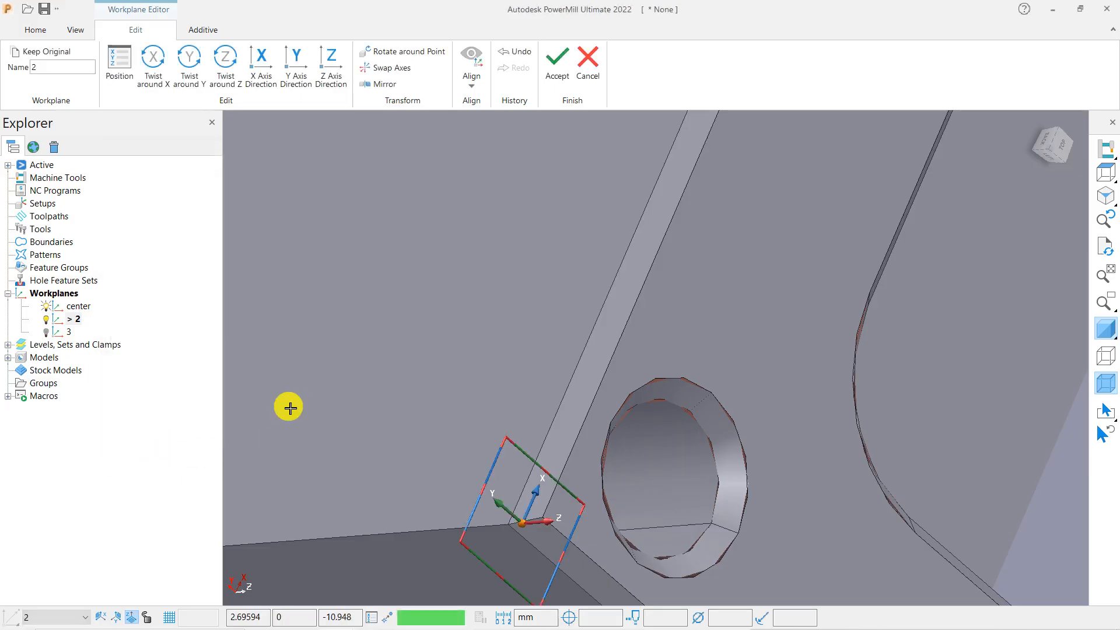
left_click(550, 65)
Select the whole model, calculate its block relative to active workplane 2, compare the limits with the corner, and accept the block
middle_click_drag(563, 332, 454, 373)
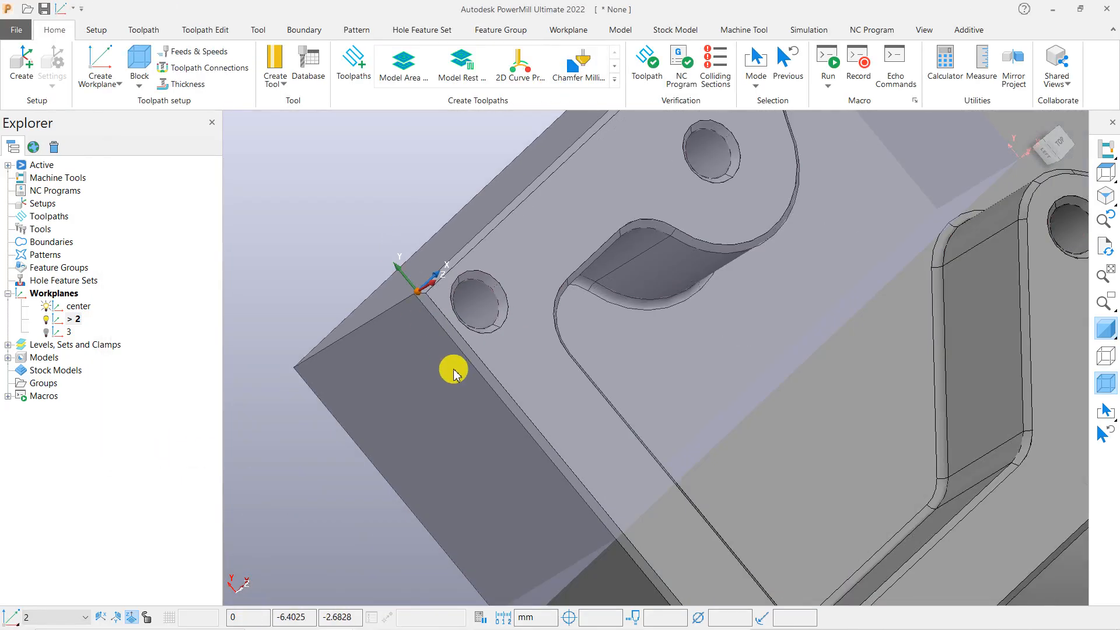
scroll(337, 318, "down", 6)
middle_click_drag(565, 532, 502, 466)
left_click_drag(303, 134, 836, 442)
left_click(139, 62)
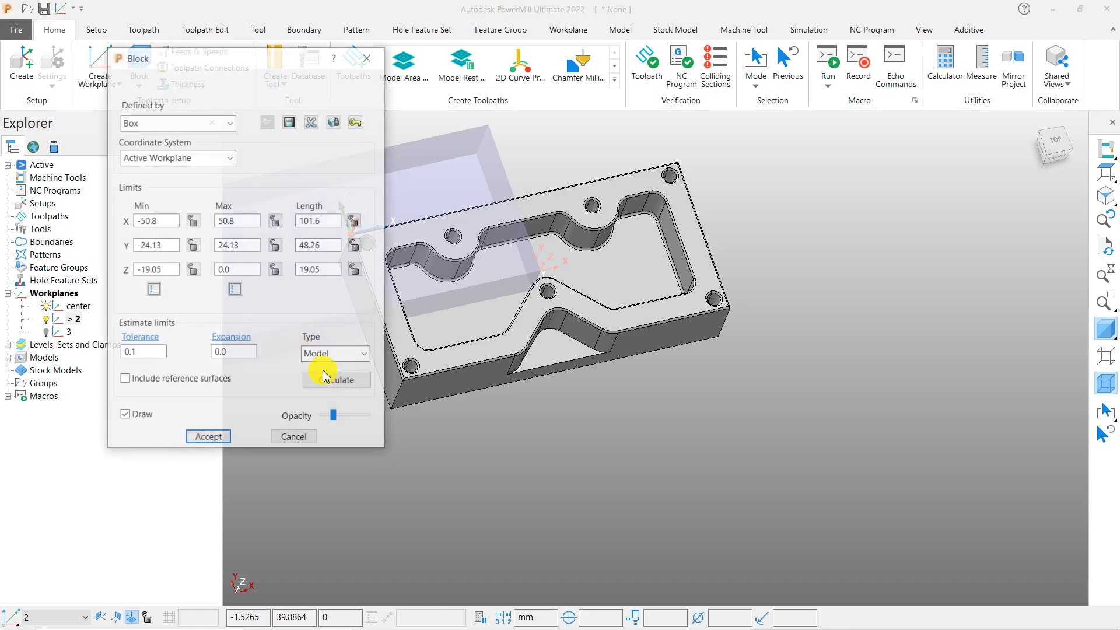
left_click(325, 376)
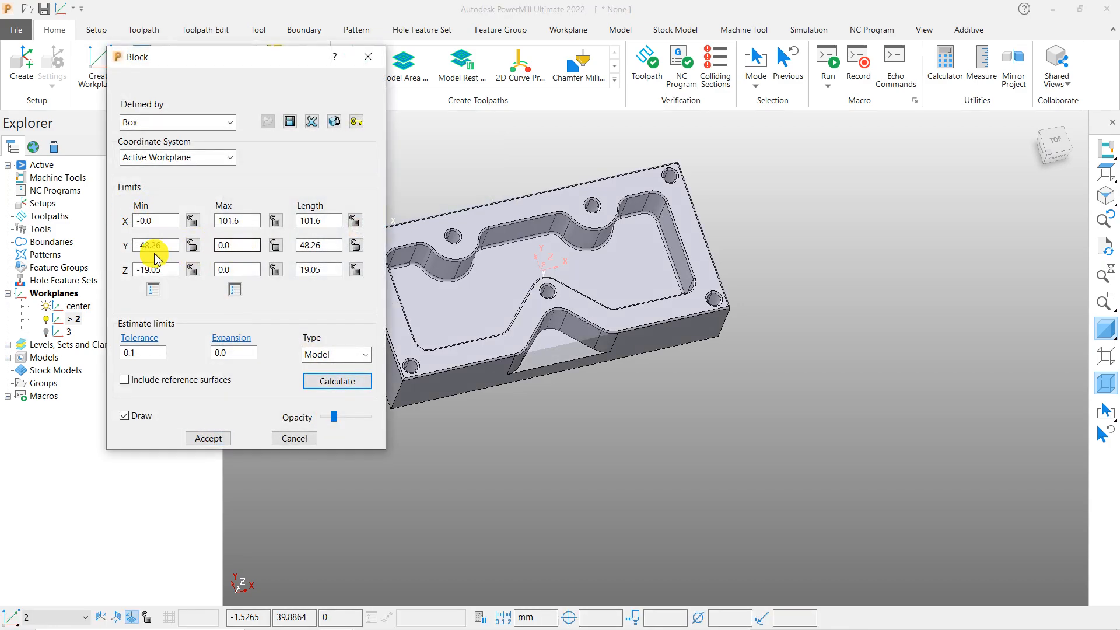
scroll(533, 333, "down", 2)
scroll(538, 295, "up", 4)
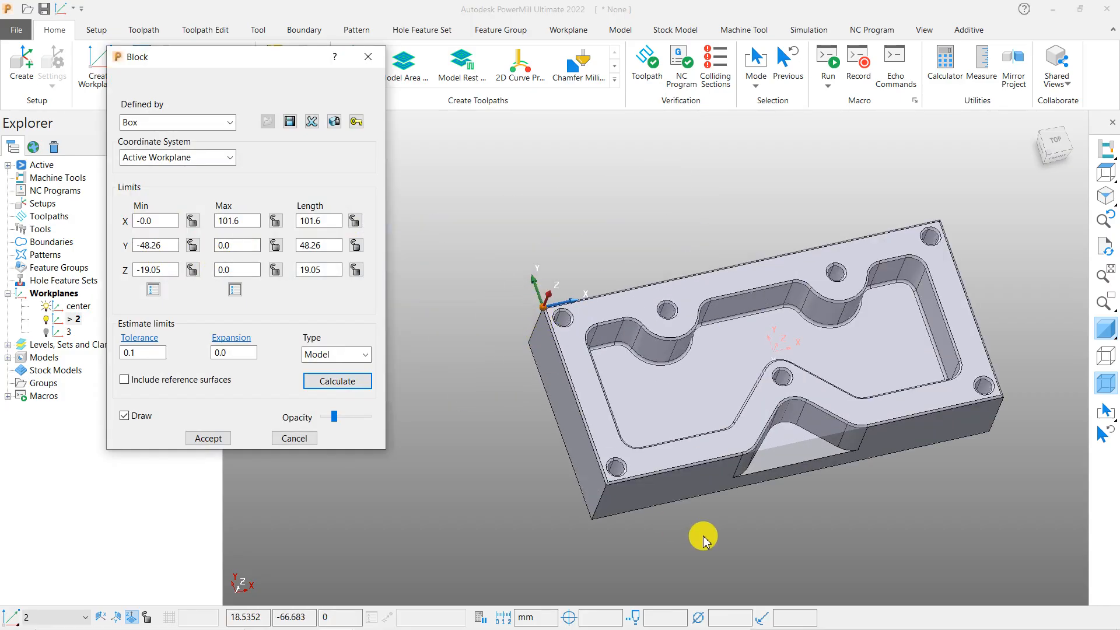
left_click_drag(242, 251, 218, 247)
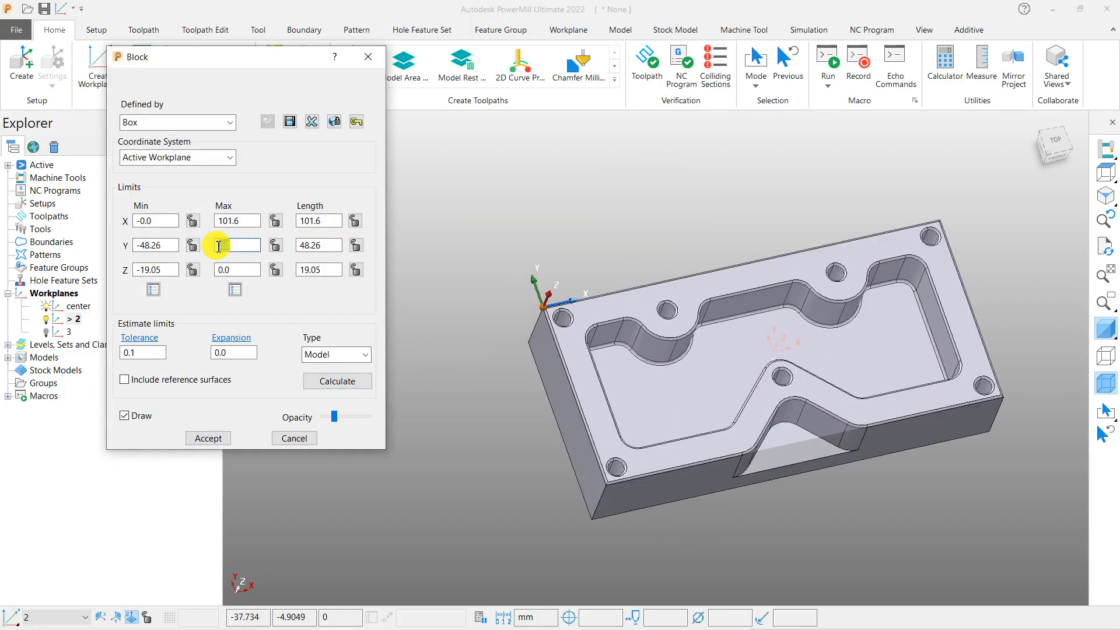
scroll(555, 320, "down", 2)
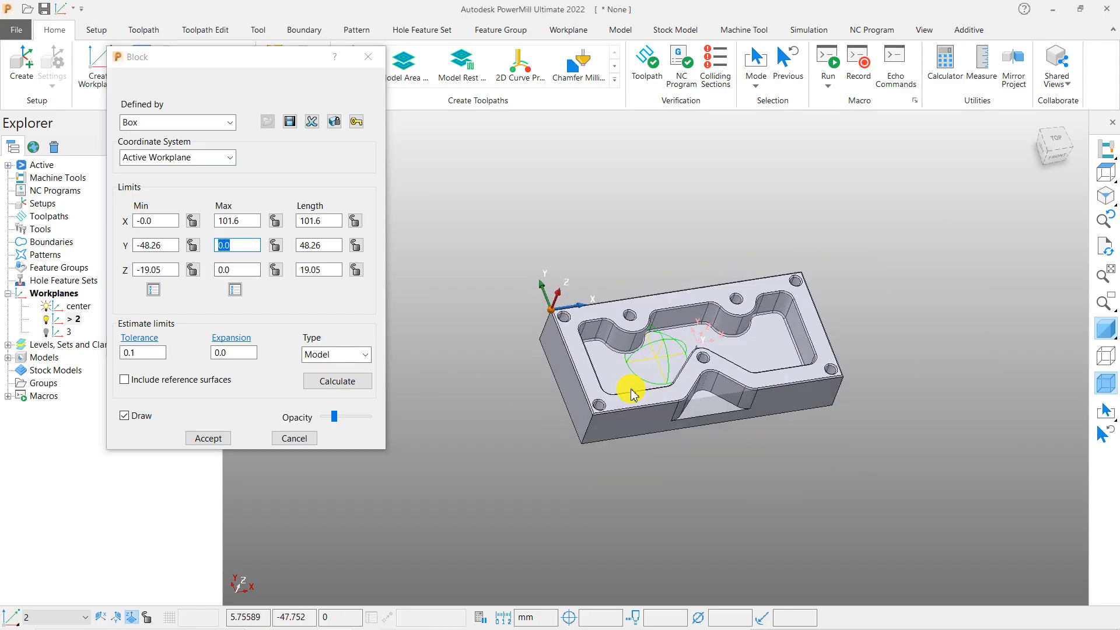
left_click(207, 438)
Activate workplanes 3, 2 and center in turn to examine how the block is positioned relative to each active workplane
middle_click_drag(624, 442, 586, 308)
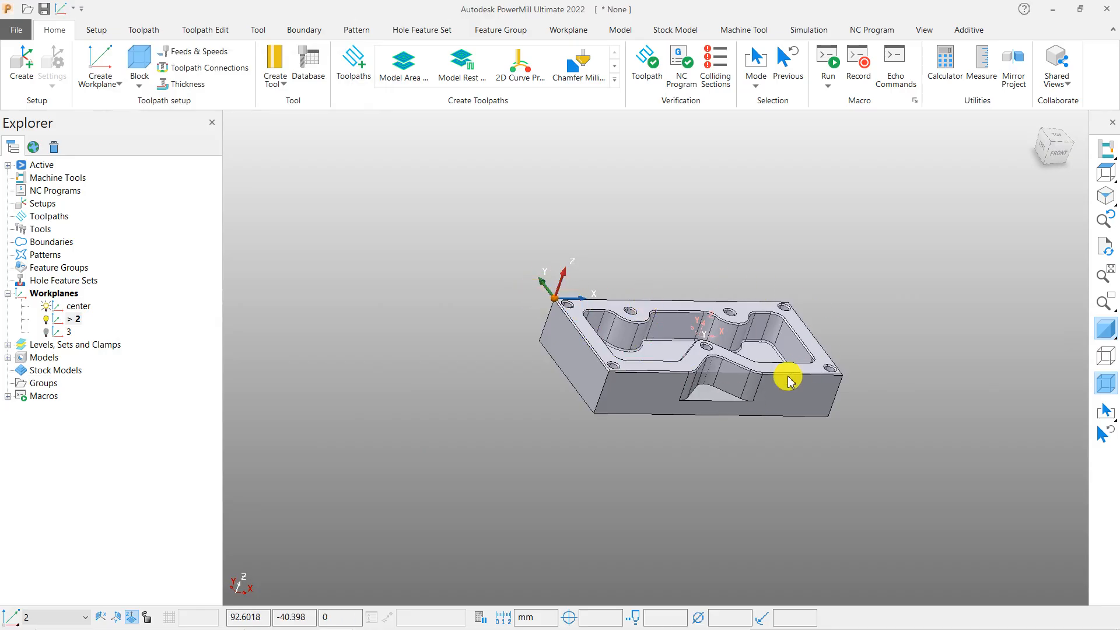
right_click(64, 334)
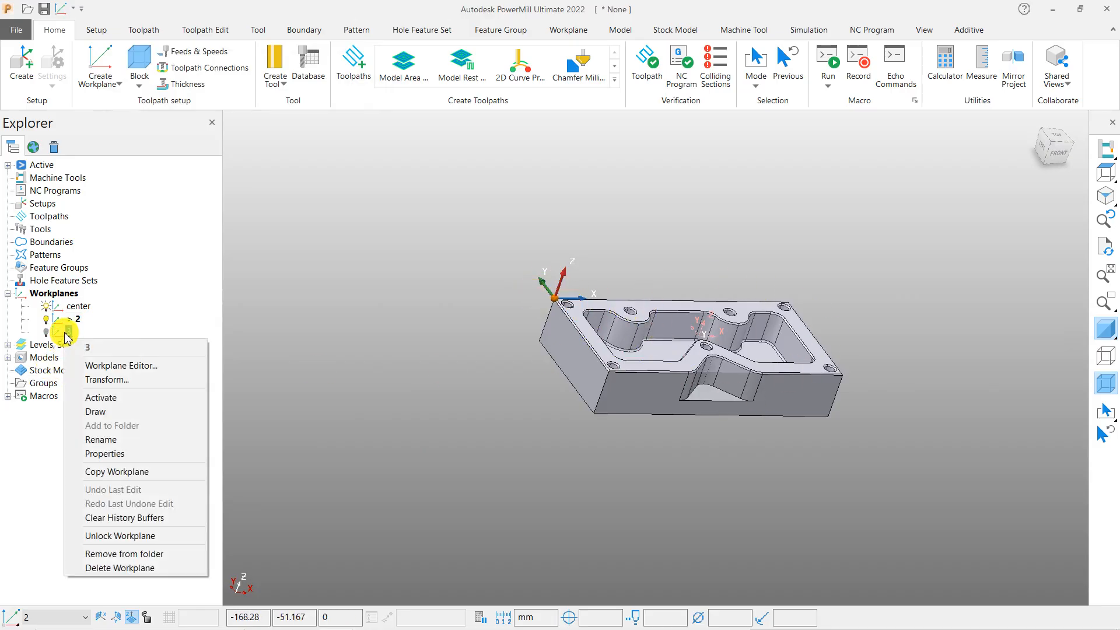
left_click(114, 400)
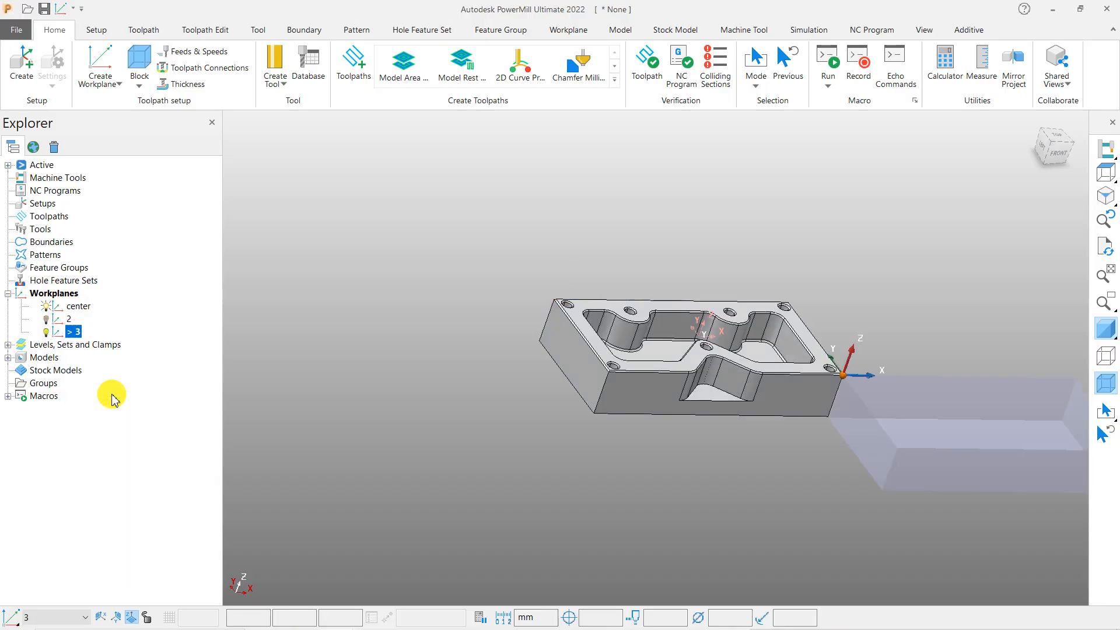
scroll(843, 380, "up", 4)
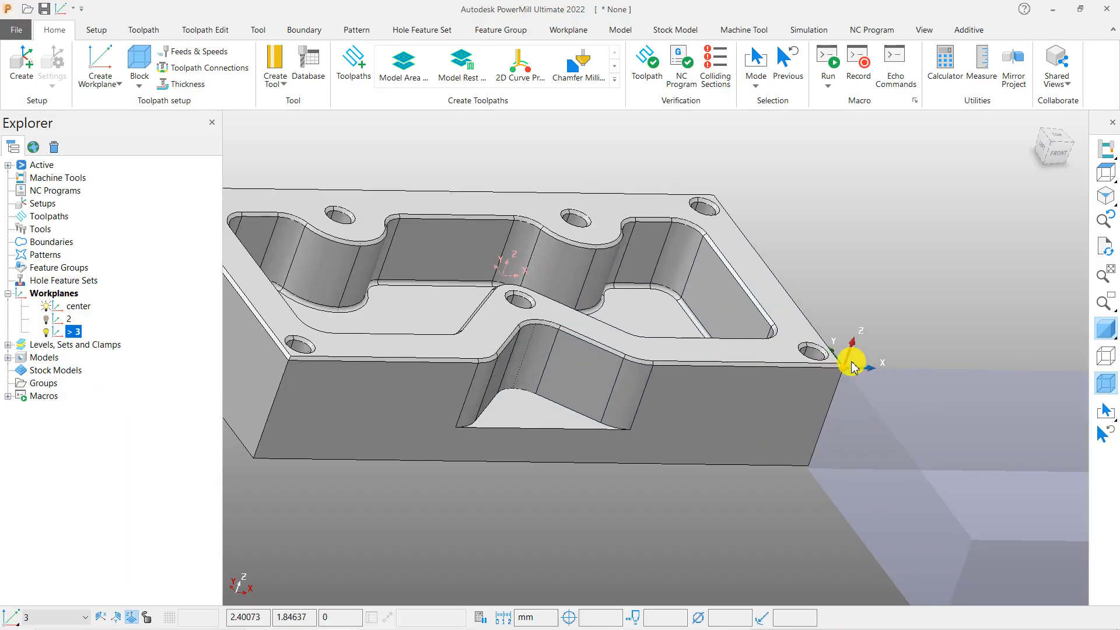
scroll(858, 366, "down", 4)
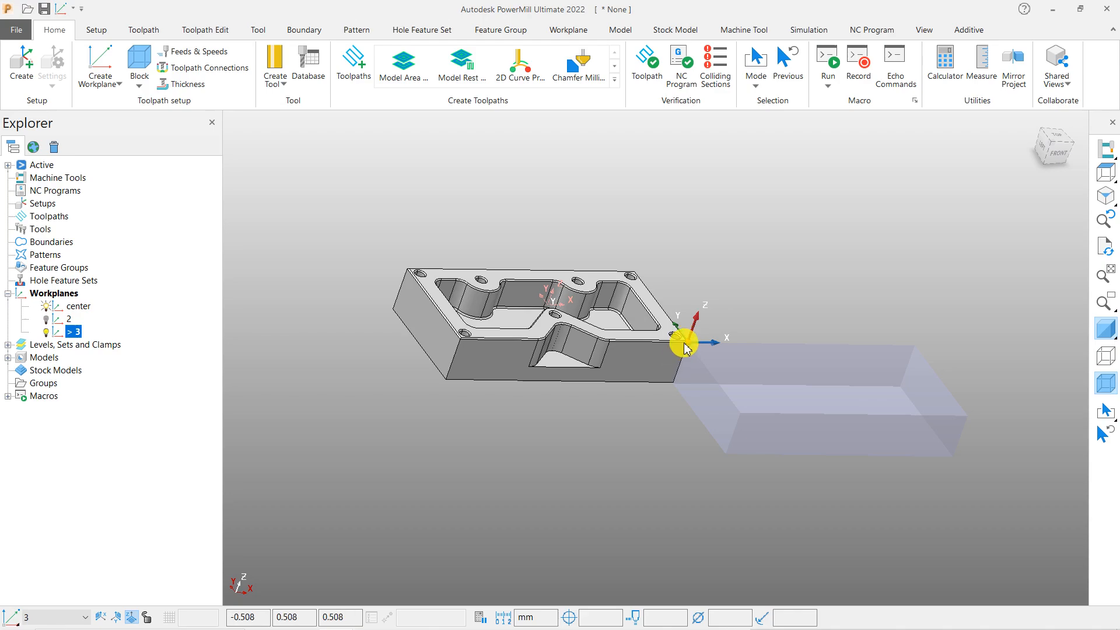
right_click(68, 318)
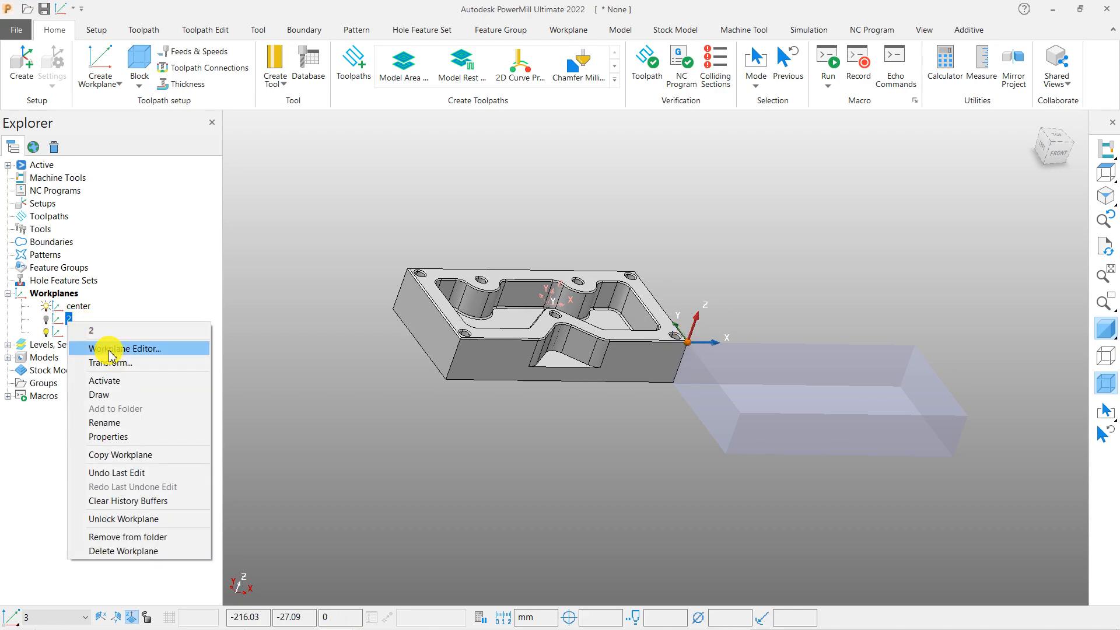
left_click(108, 382)
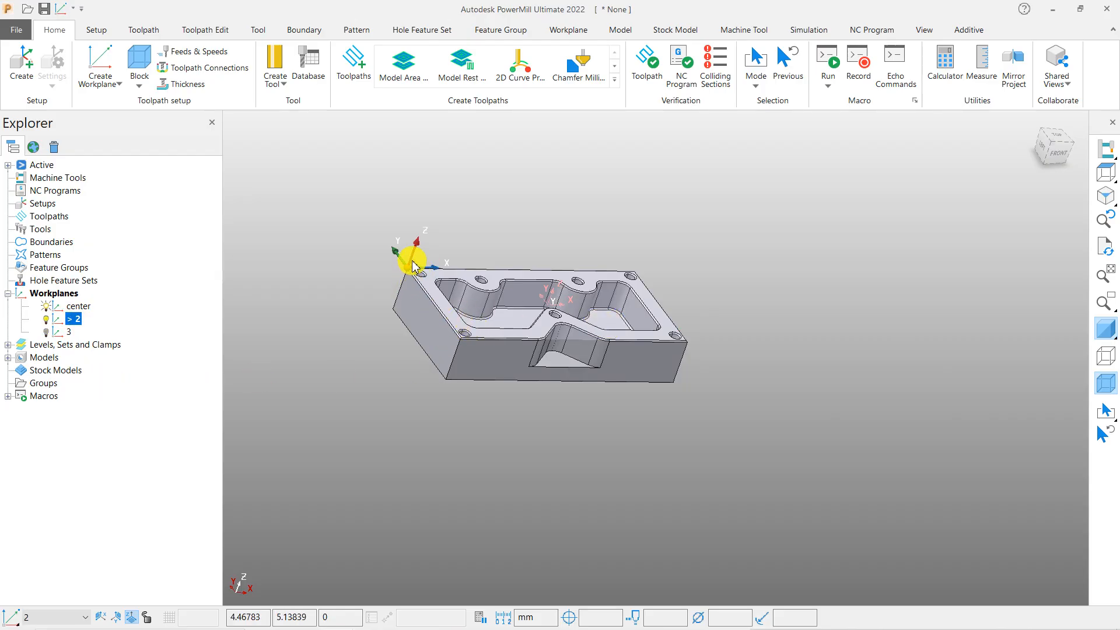
right_click(77, 309)
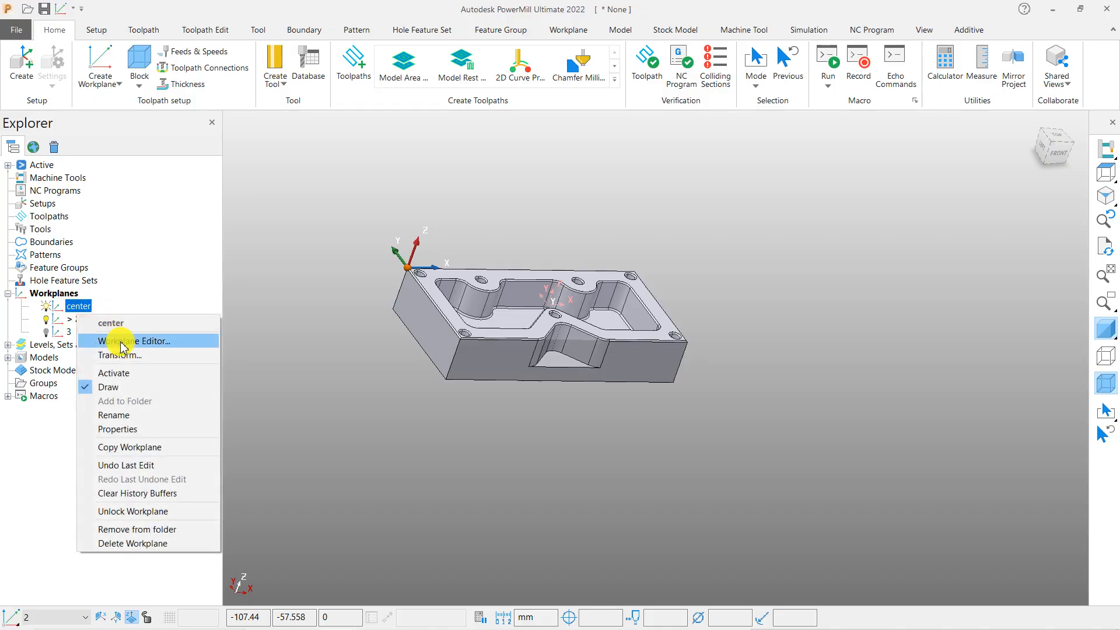
left_click(130, 373)
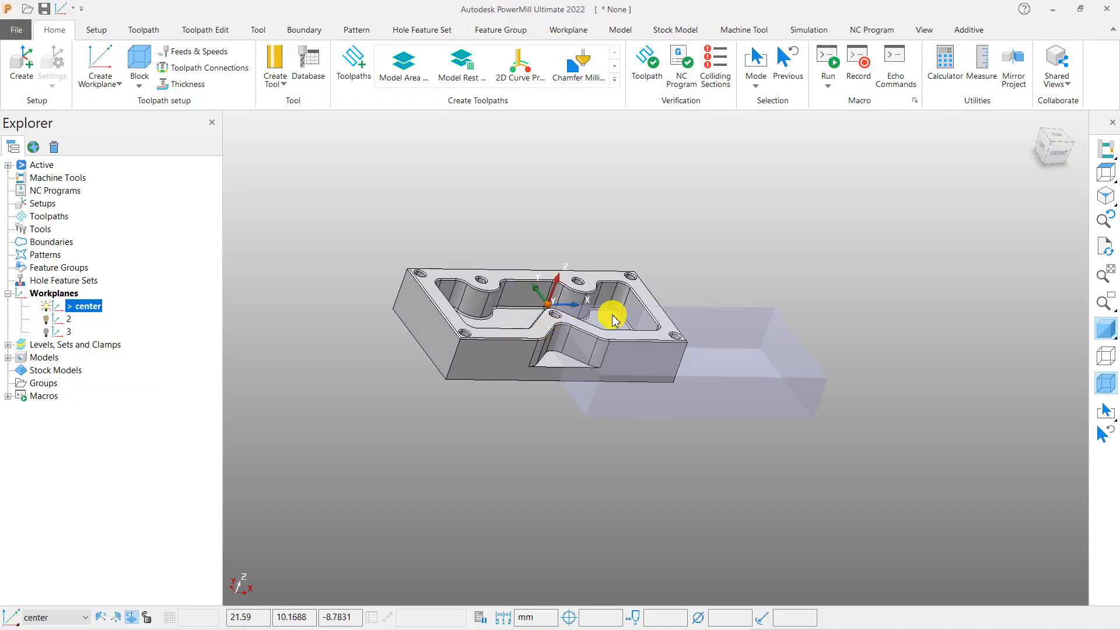
scroll(624, 339, "up", 3)
scroll(653, 331, "down", 3)
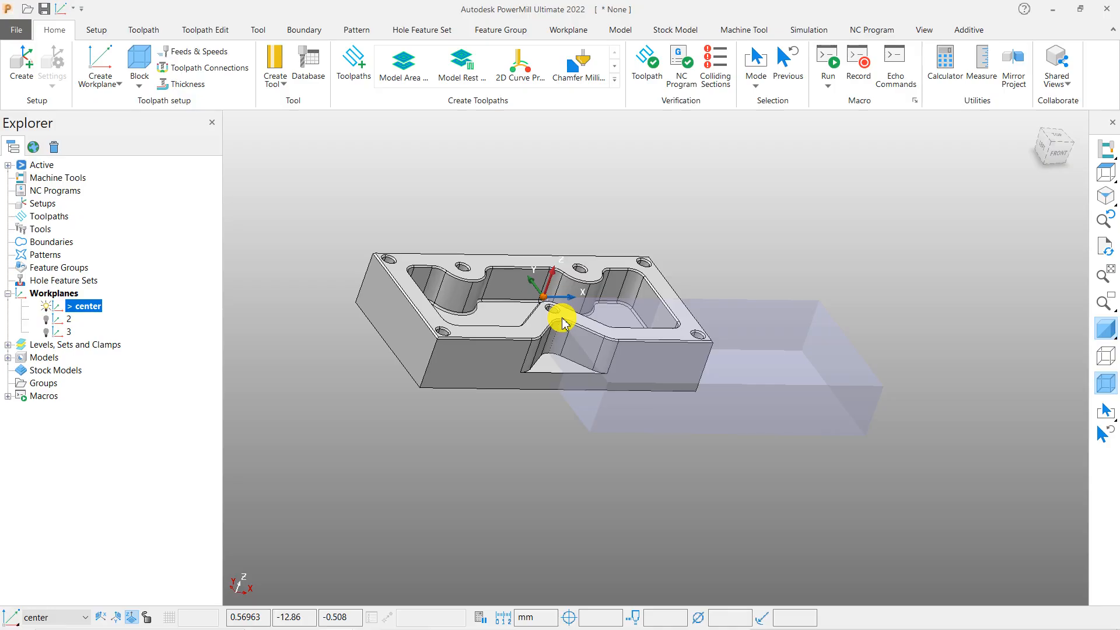
Tie the block's coordinate system to the named workplane center, recalculate the block from the model and accept it
left_click(140, 69)
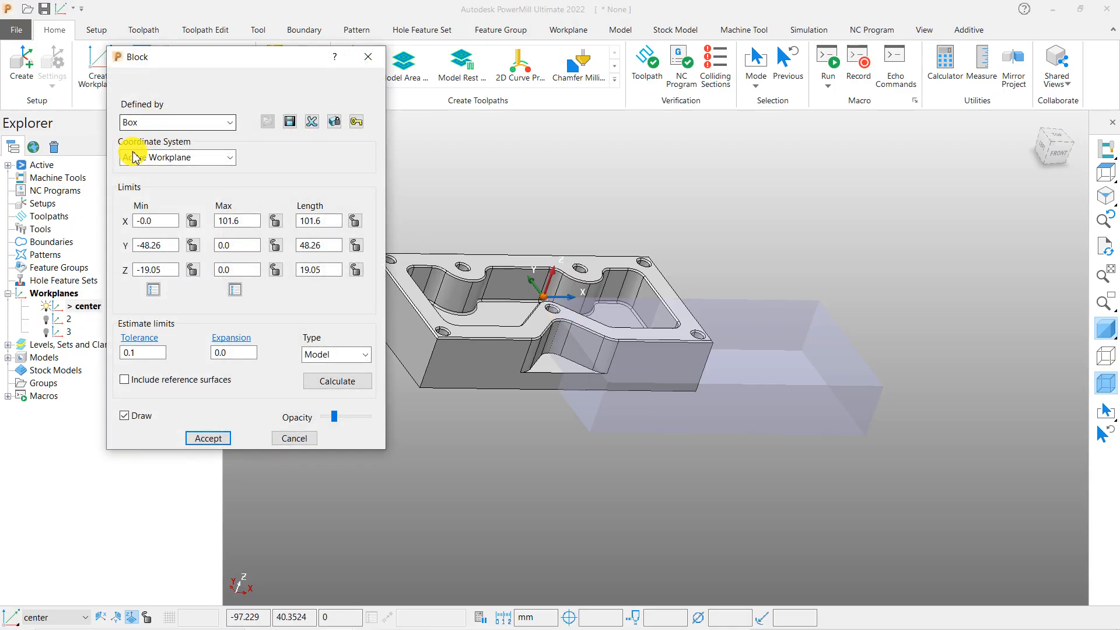
left_click(198, 159)
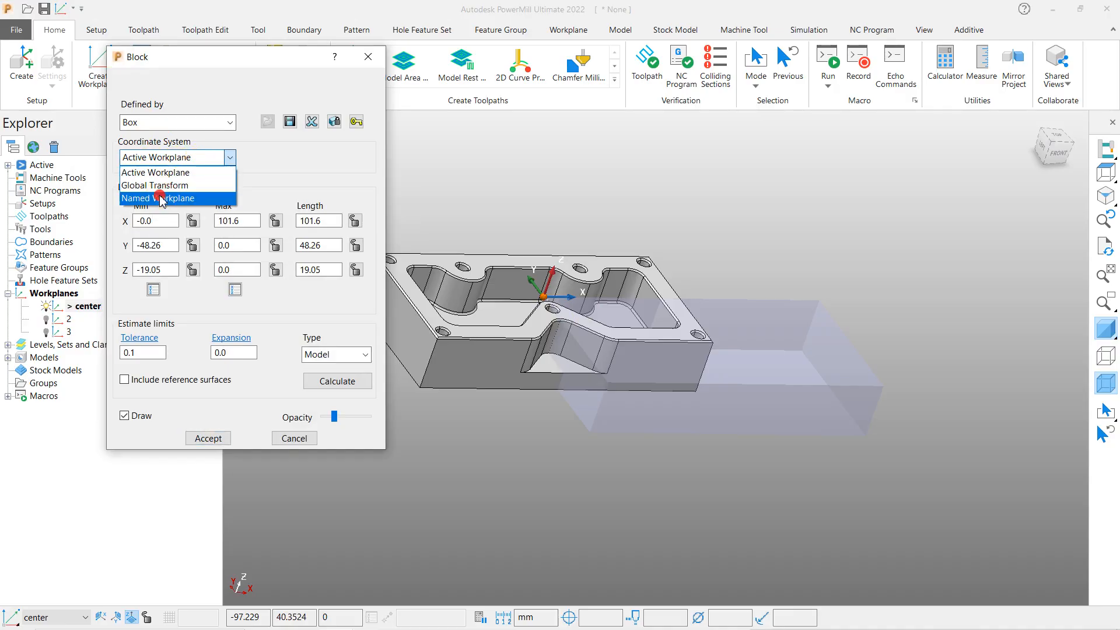
left_click(161, 199)
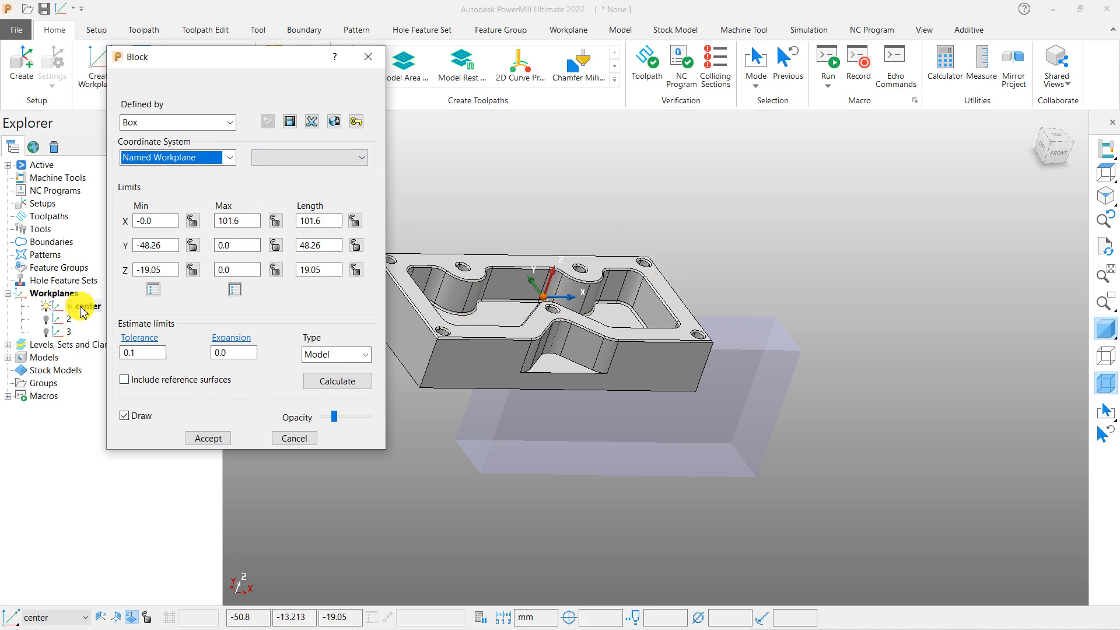
left_click(266, 158)
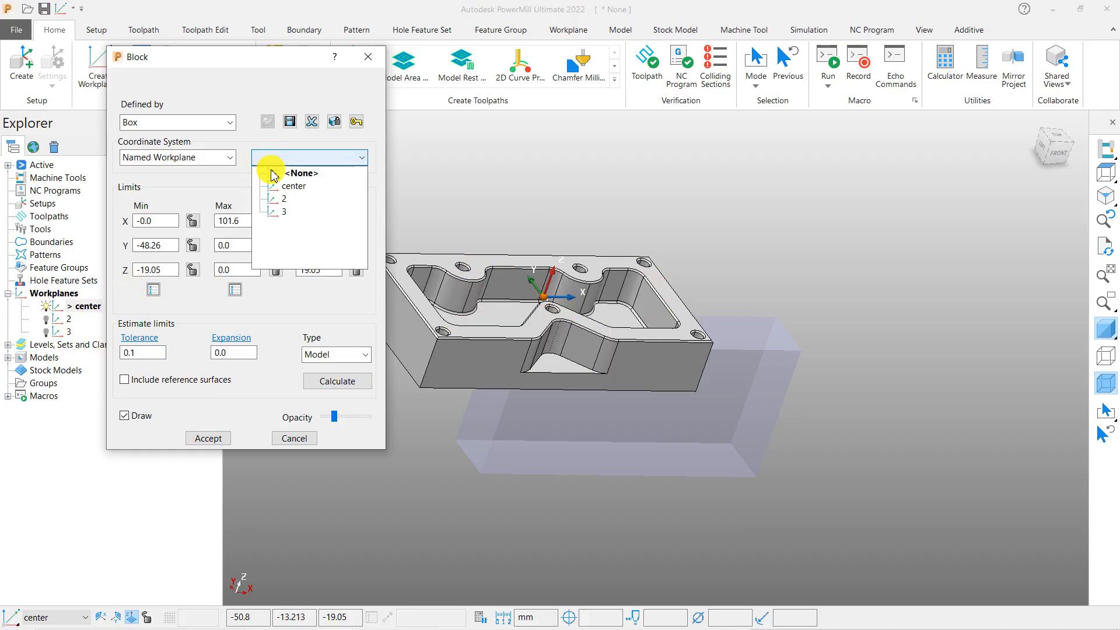
left_click(288, 187)
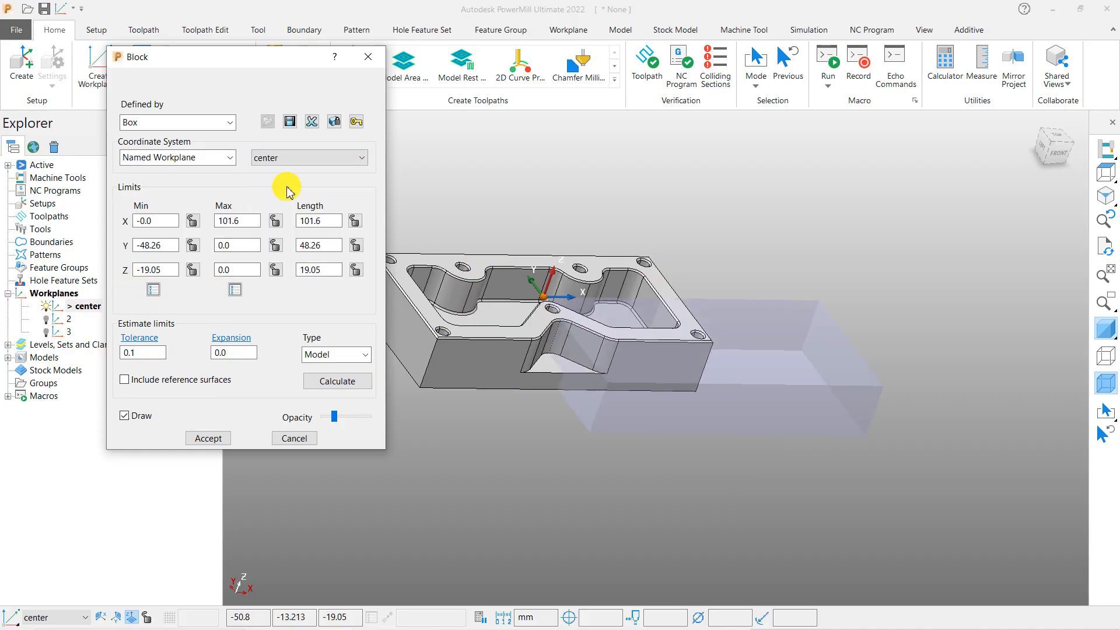
left_click(339, 381)
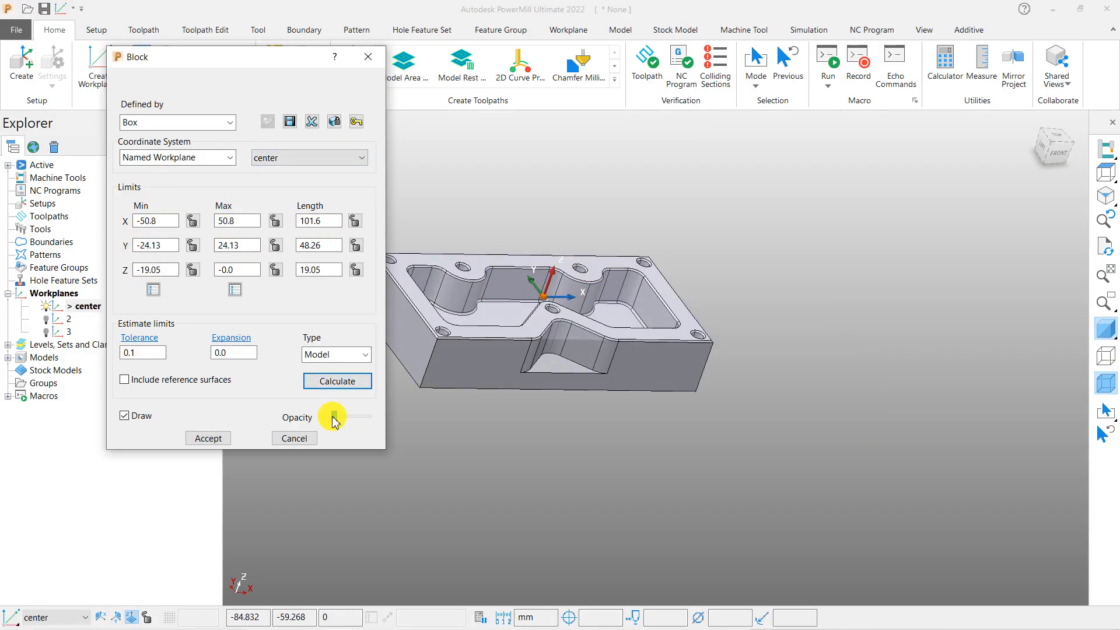
left_click(202, 442)
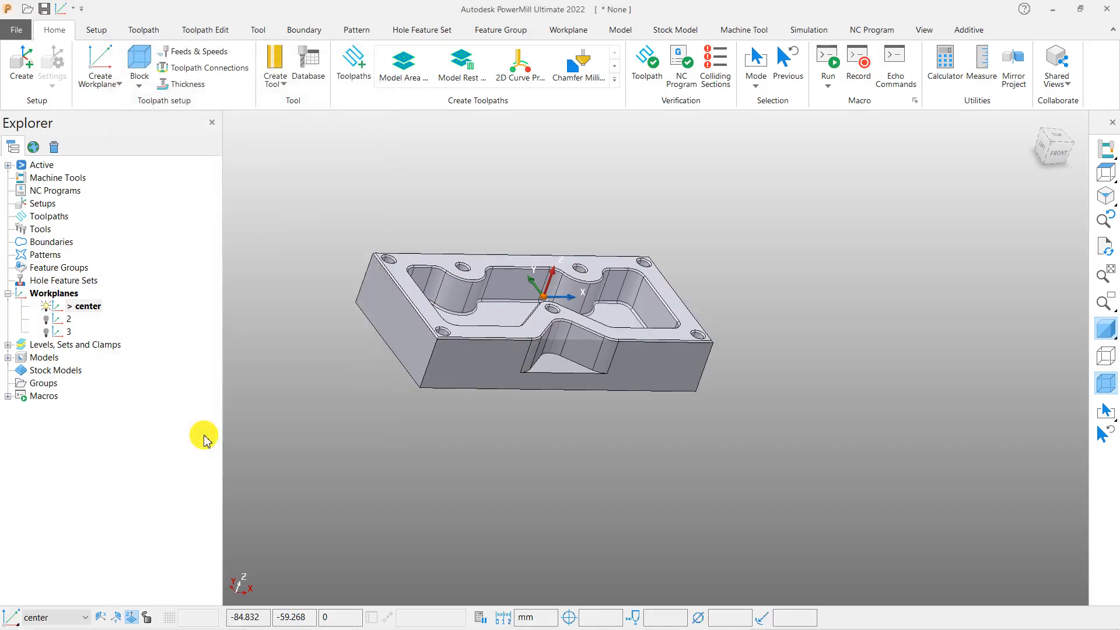
Activate workplane 2 and workplane 3 in turn to examine the block's position with its coordinate system tied to center
right_click(68, 323)
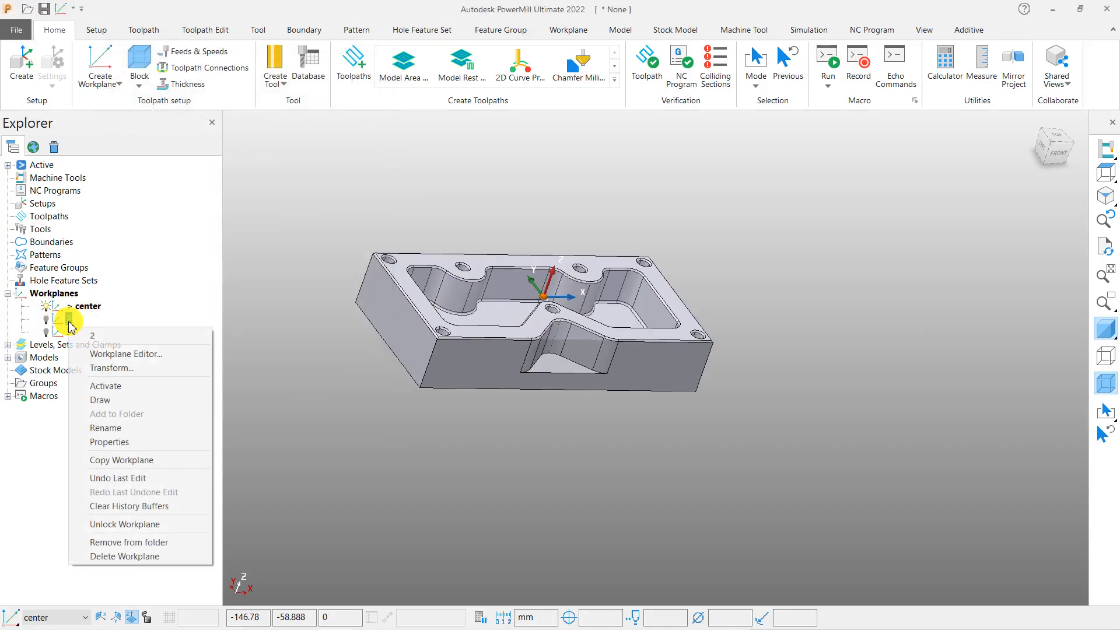
left_click(117, 385)
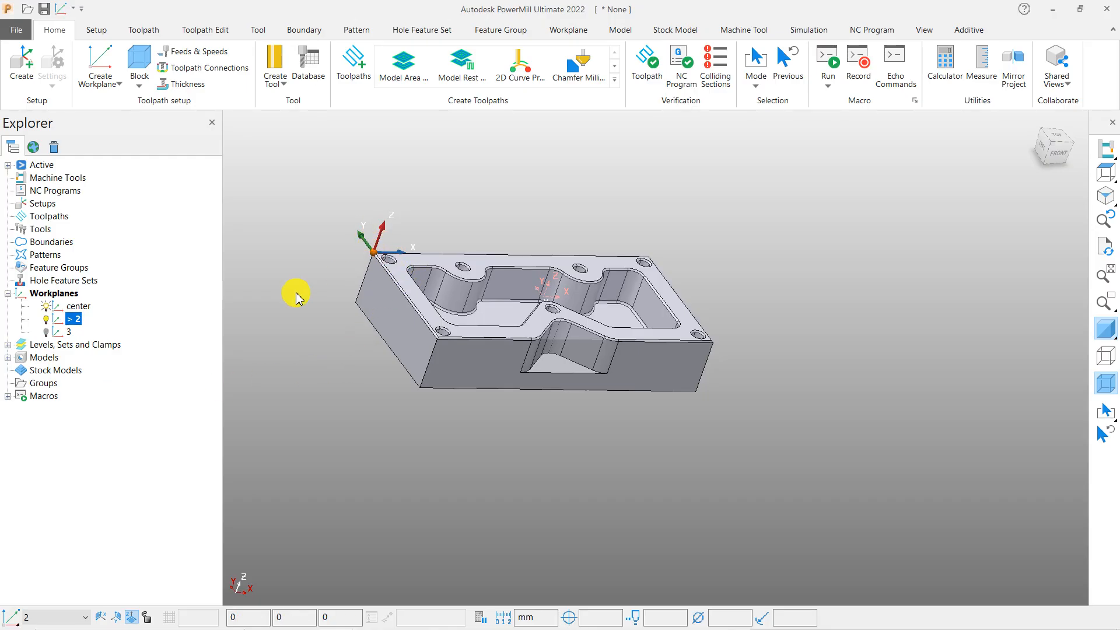
right_click(66, 338)
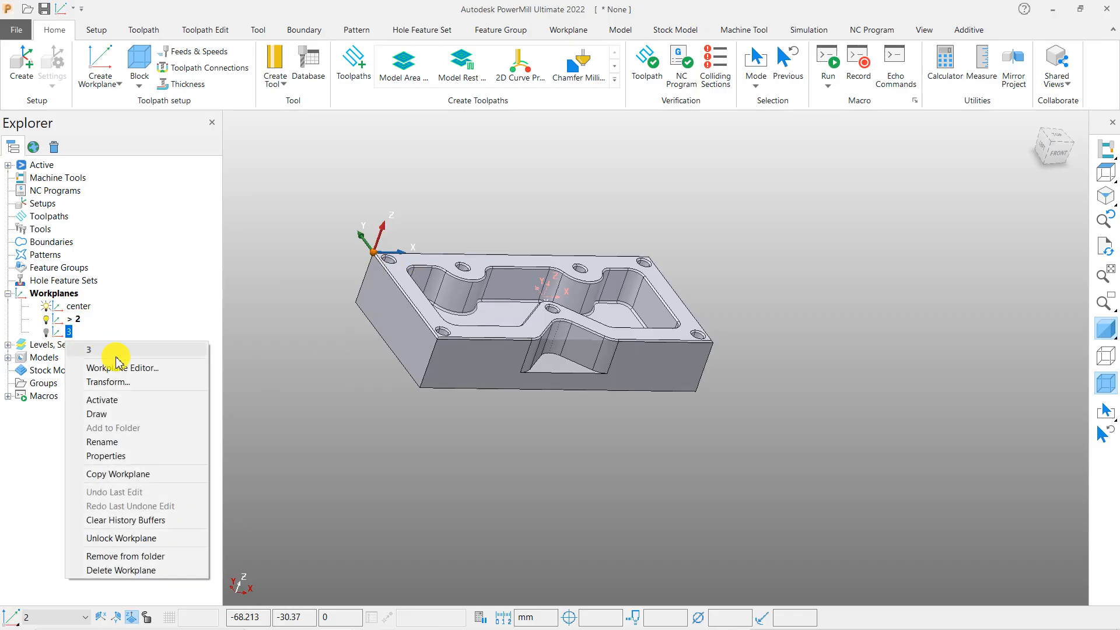
left_click(115, 399)
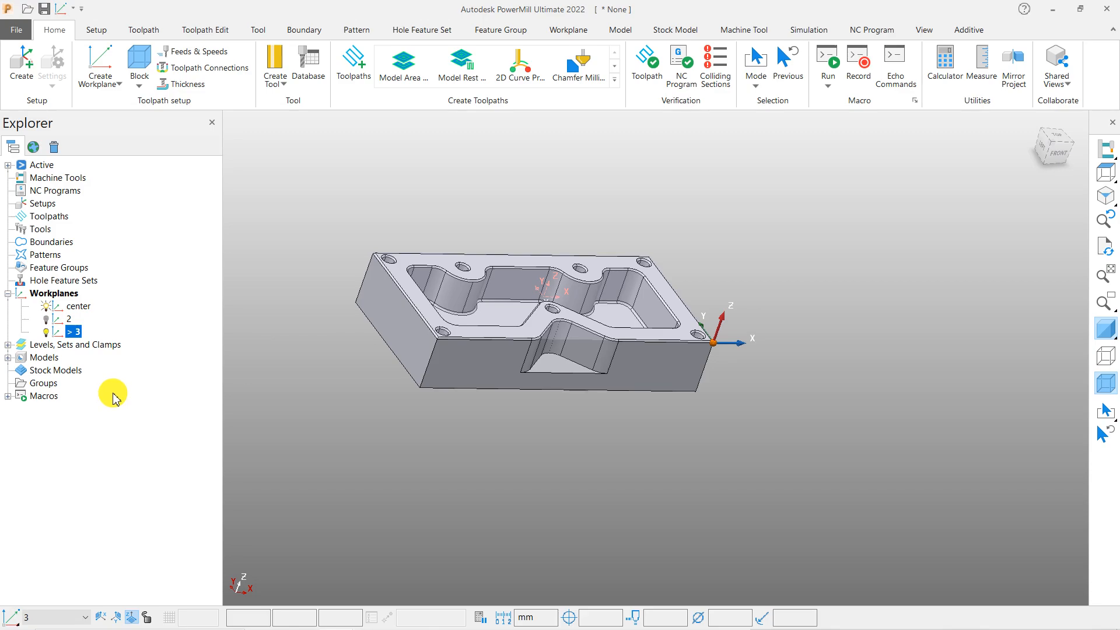
scroll(600, 306, "up", 3)
scroll(593, 305, "down", 2)
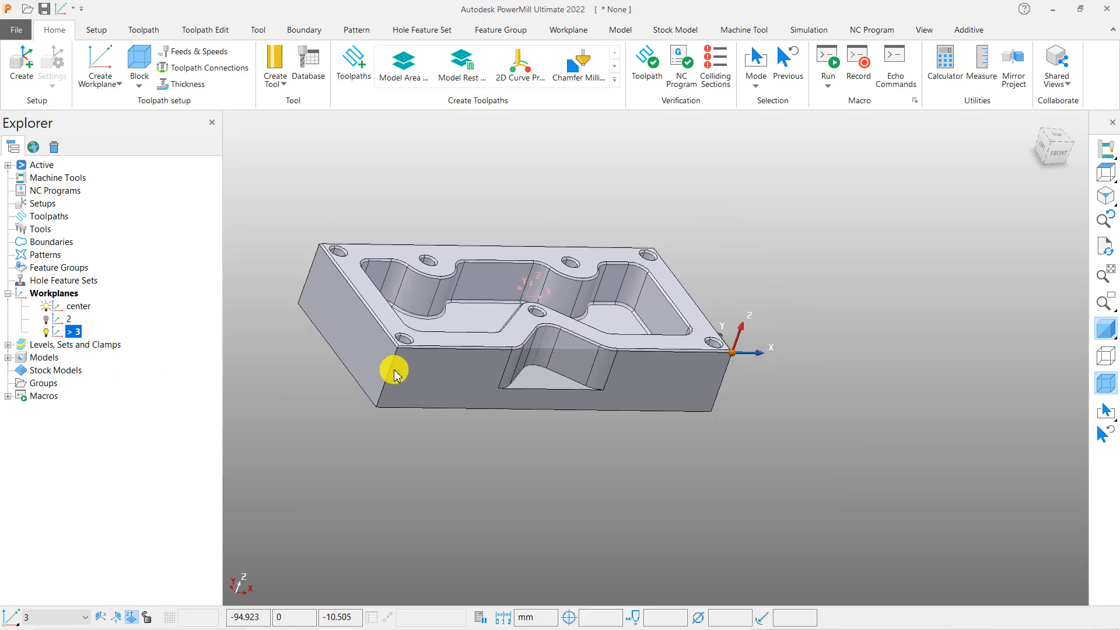
Try basing the block on active workplane 3 instead of the named workplane, examine its shifted position, and discard the change
left_click(144, 79)
left_click(159, 114)
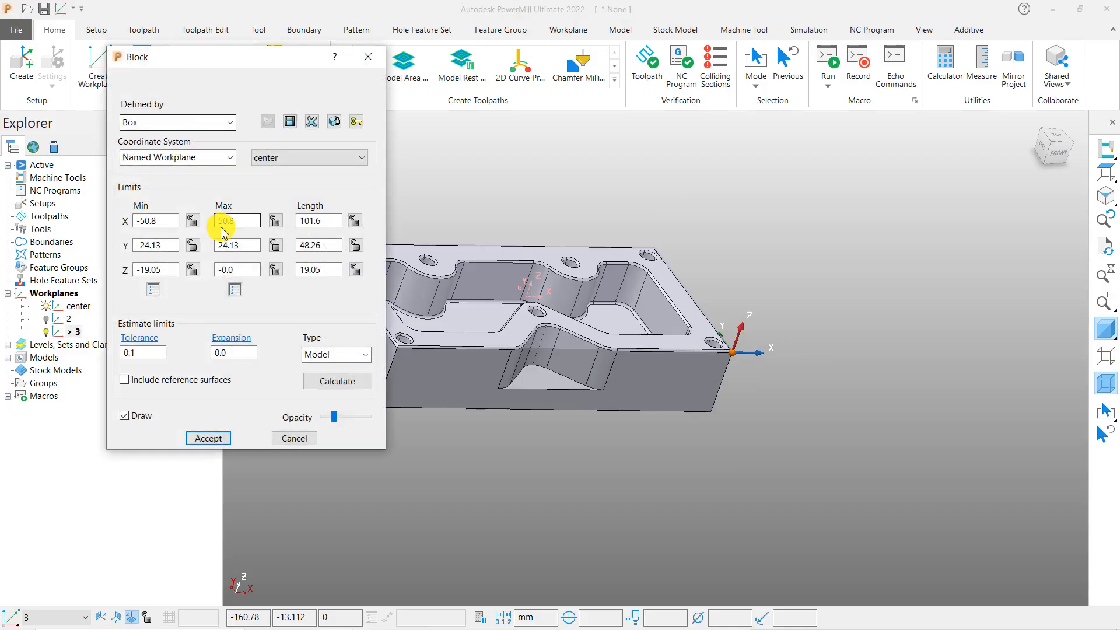
left_click(201, 161)
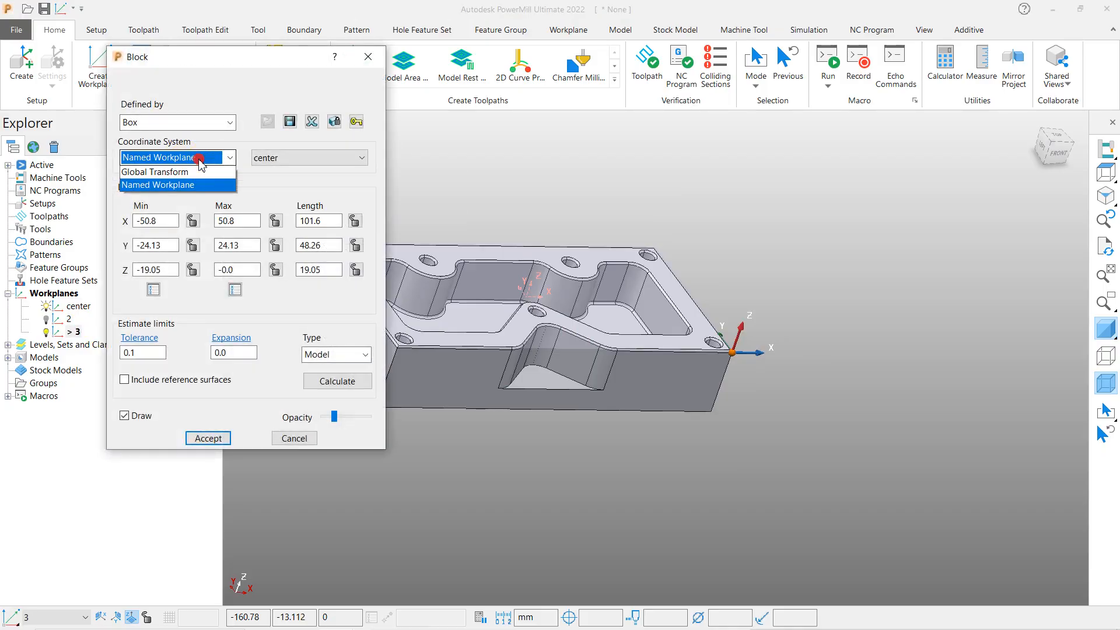
left_click(175, 172)
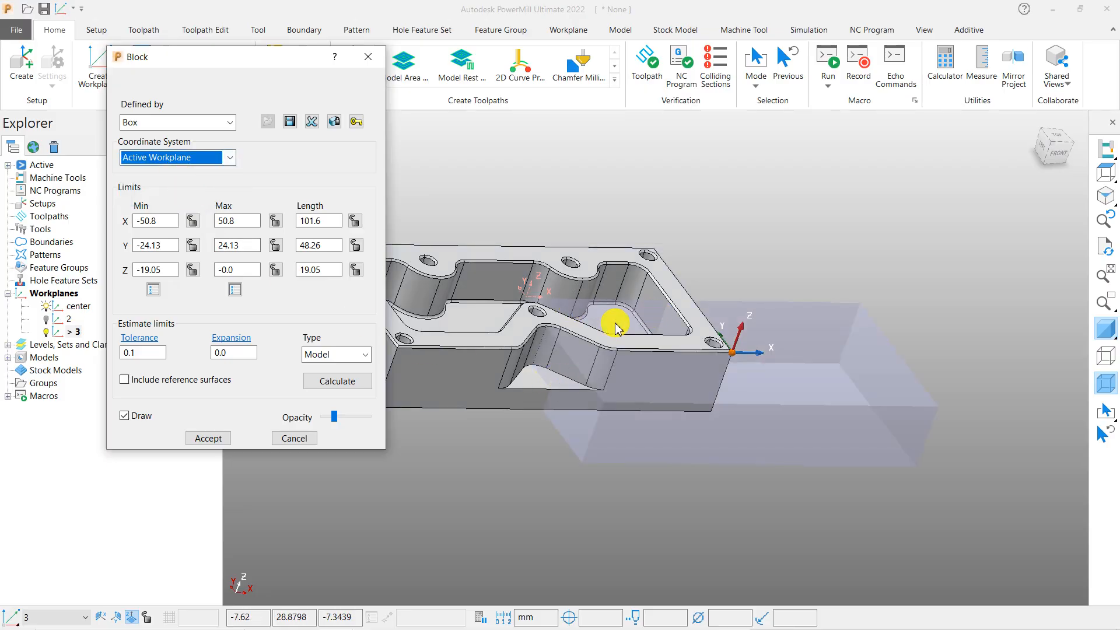
left_click(305, 439)
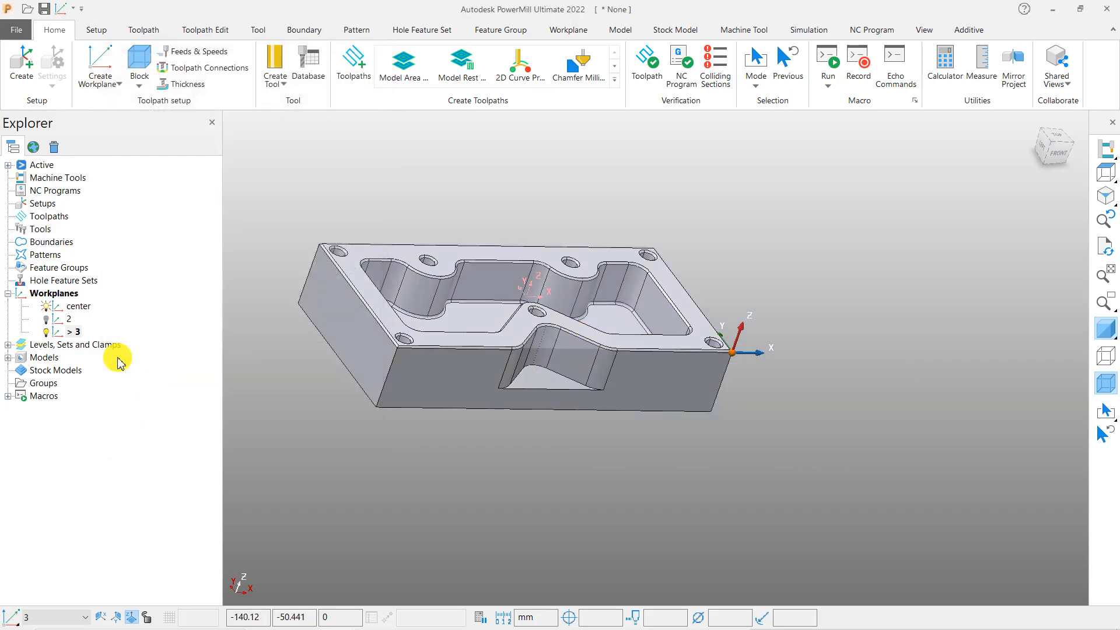
Activate workplane 2 and examine the block around the model while its coordinate system is tied to center
right_click(69, 320)
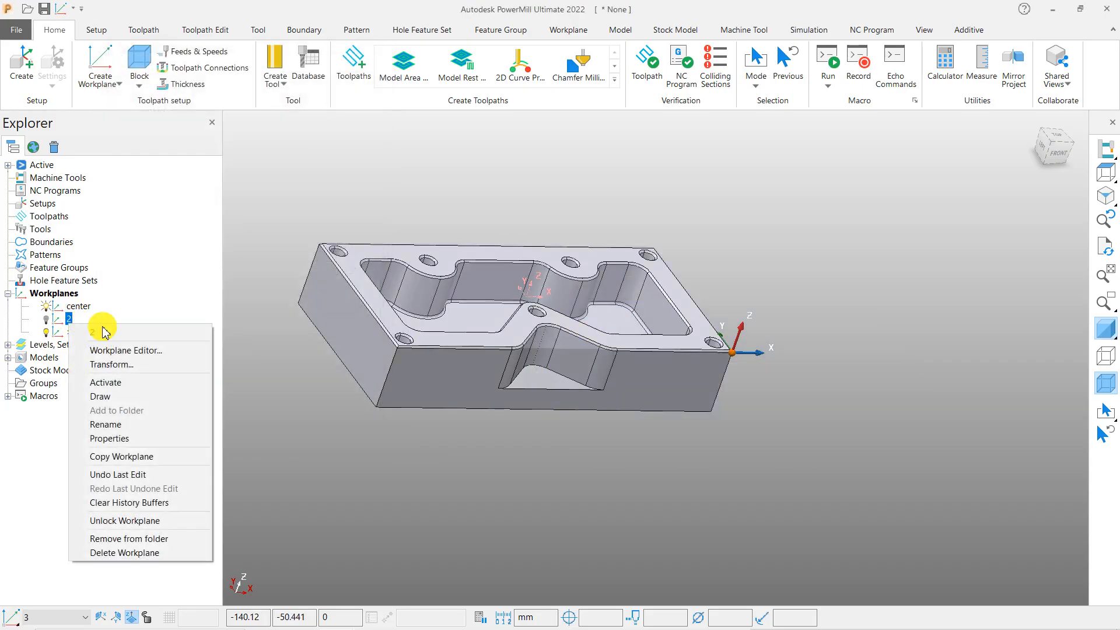
left_click(140, 382)
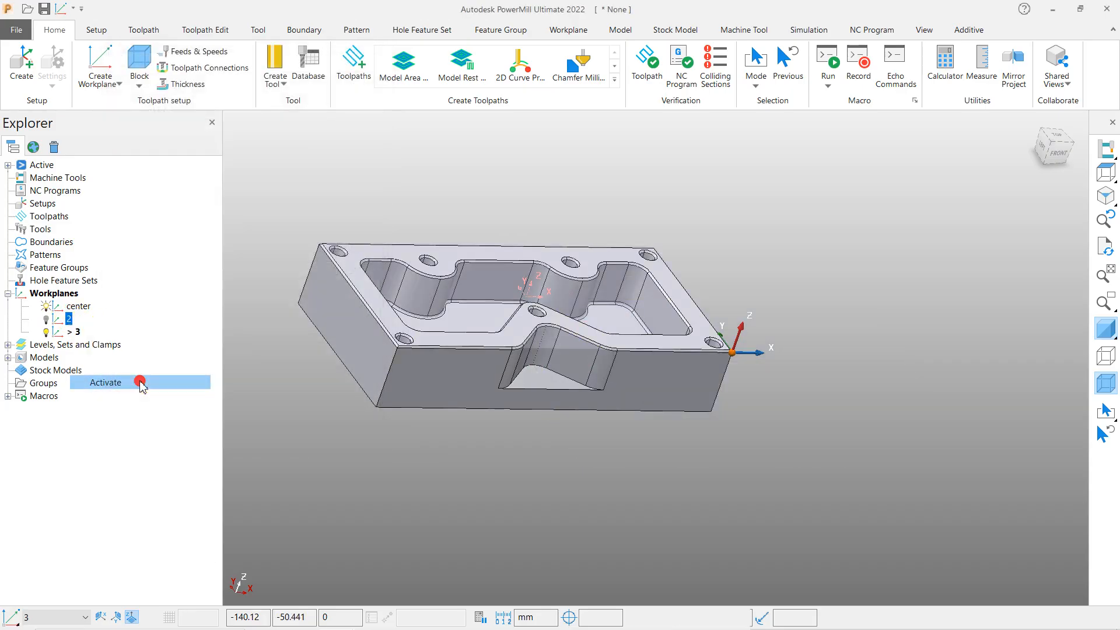
right_click(68, 333)
left_click(319, 400)
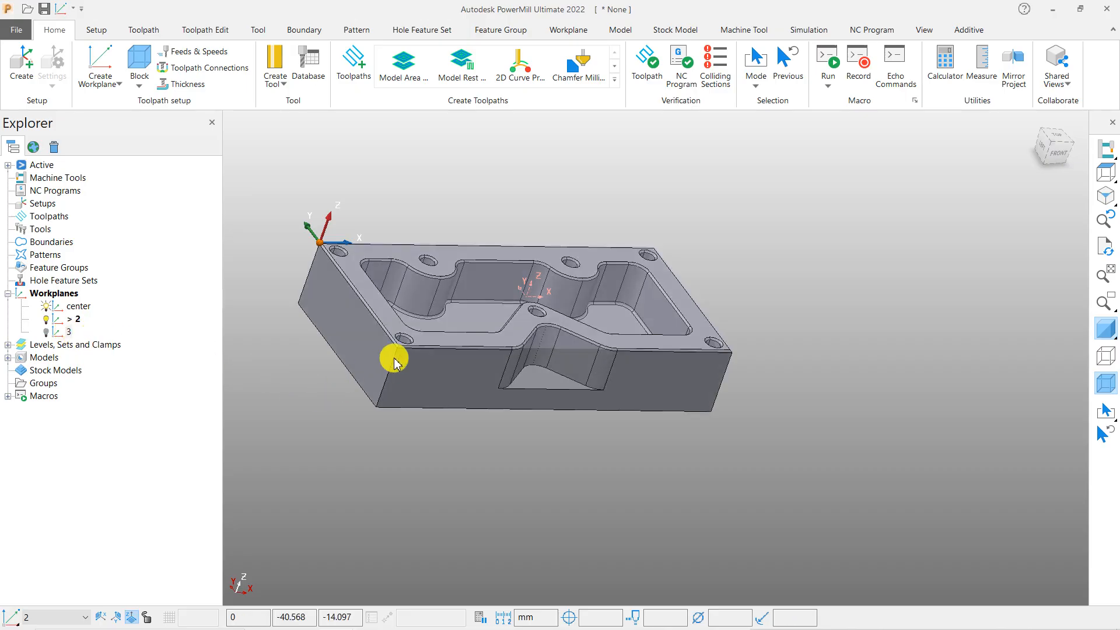
scroll(360, 262, "down", 3)
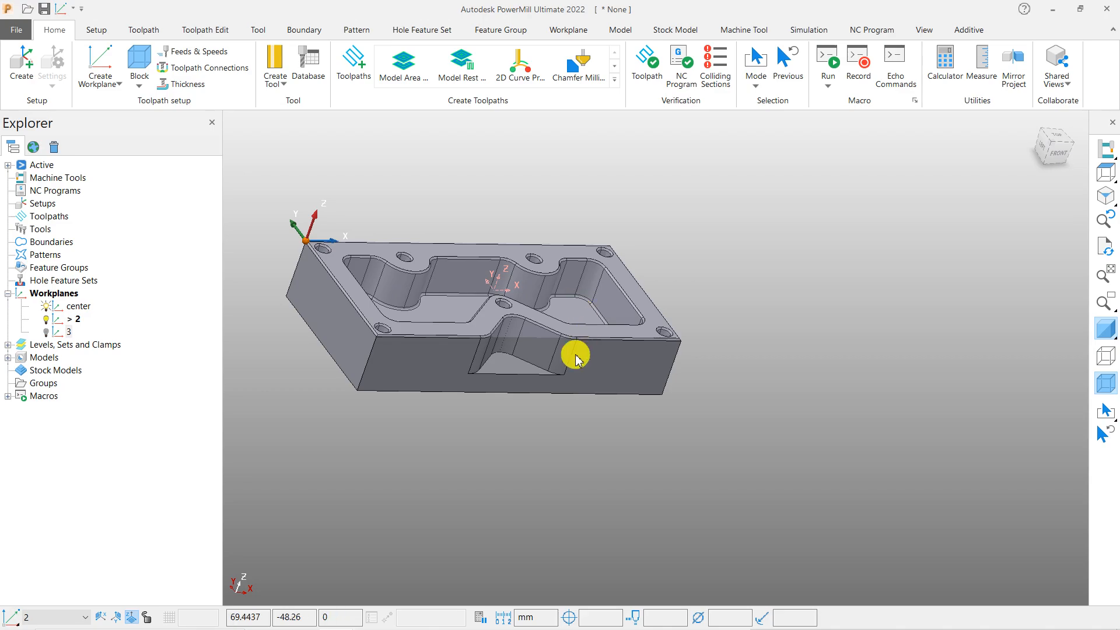
middle_click_drag(515, 346, 517, 354)
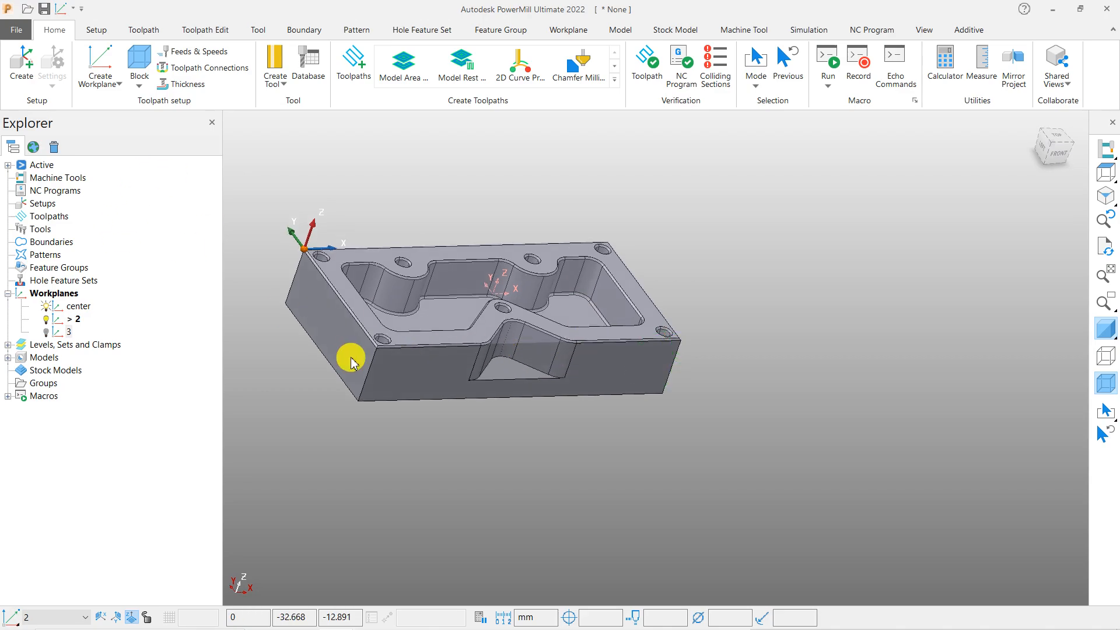
Switch the block's coordinate system to the active workplane and examine its offset from the plate at workplane 2
left_click(140, 60)
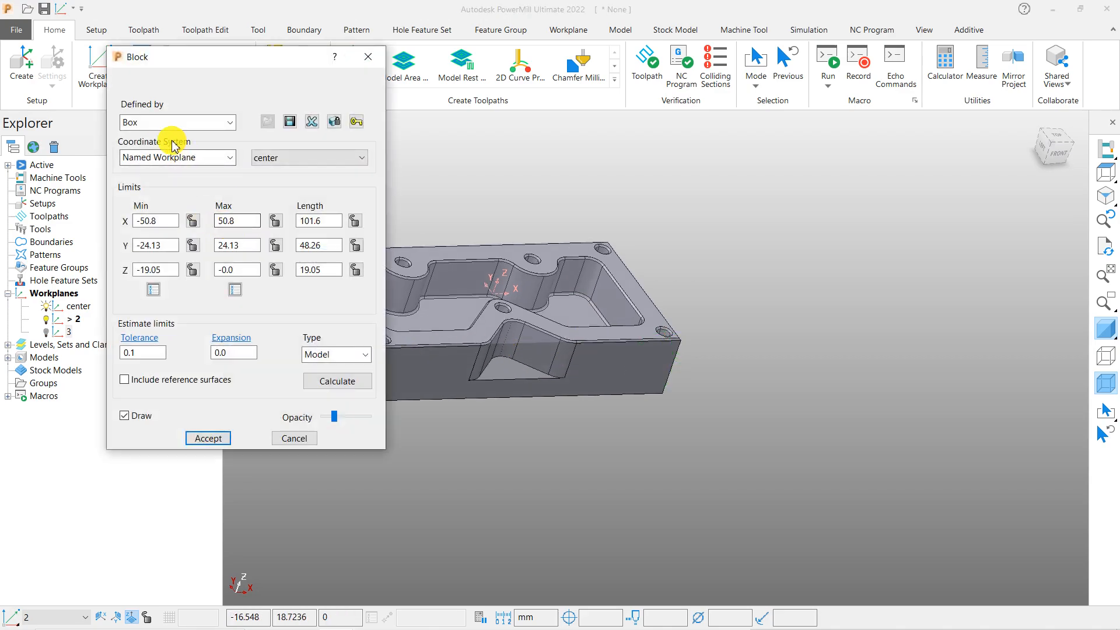
left_click(195, 159)
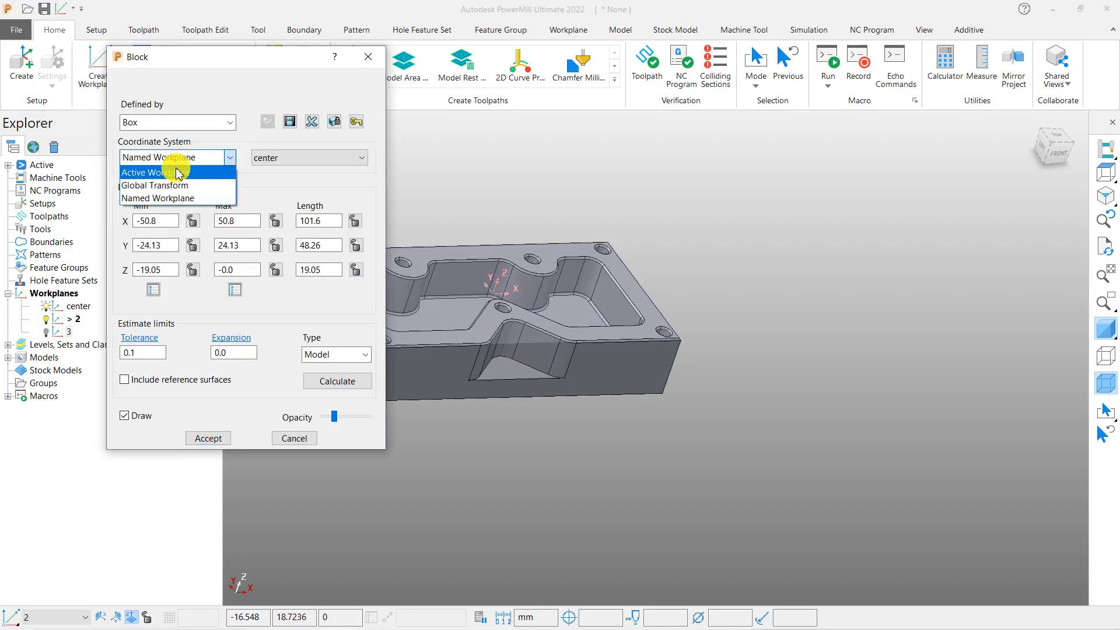
left_click(177, 174)
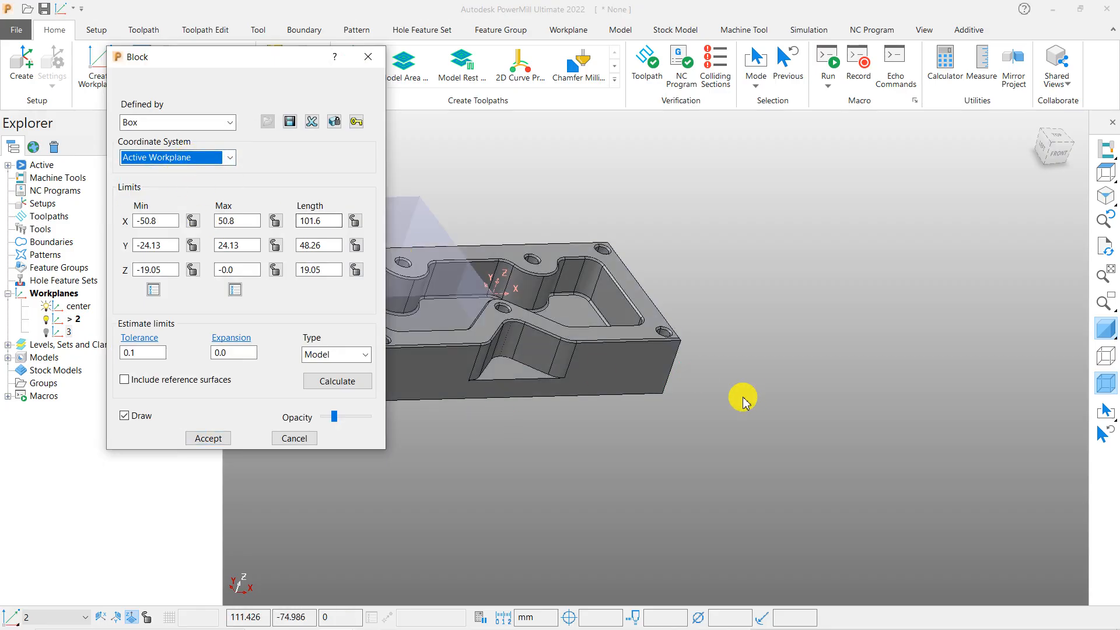
scroll(708, 368, "down", 2)
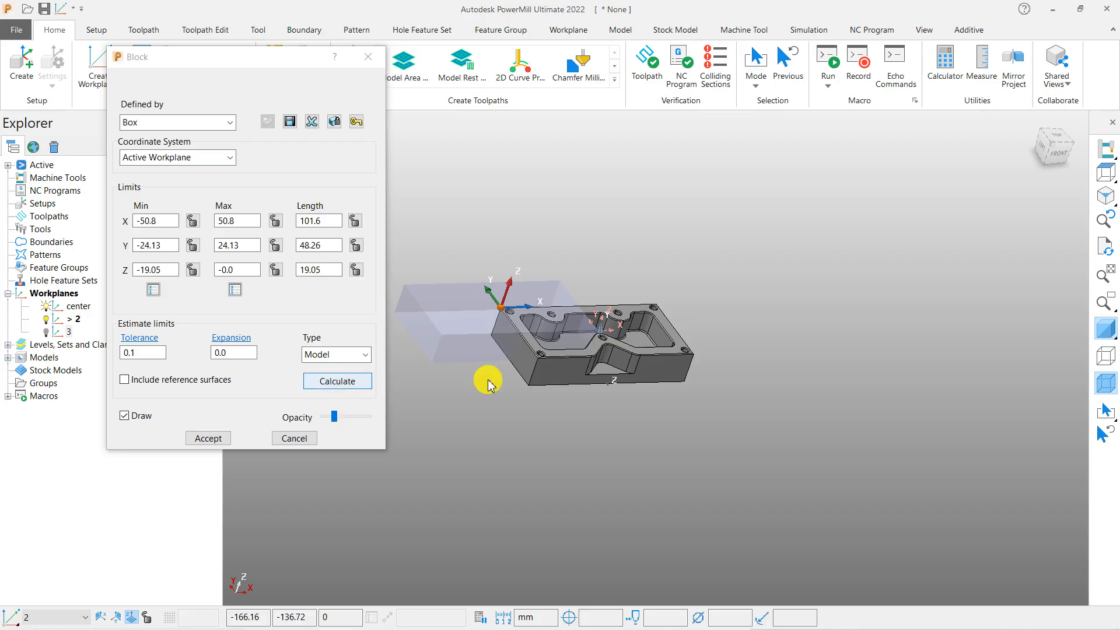
middle_click_drag(645, 401, 599, 250)
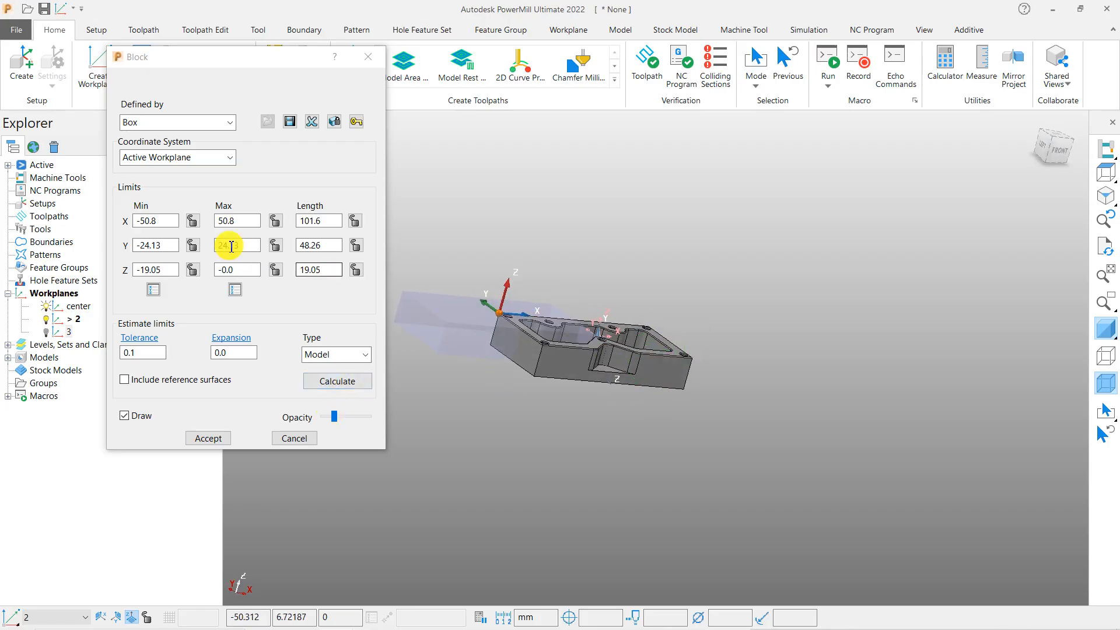
Switch the block's coordinate system to the named workplane center and examine its fit around the plate from several sides
left_click(170, 161)
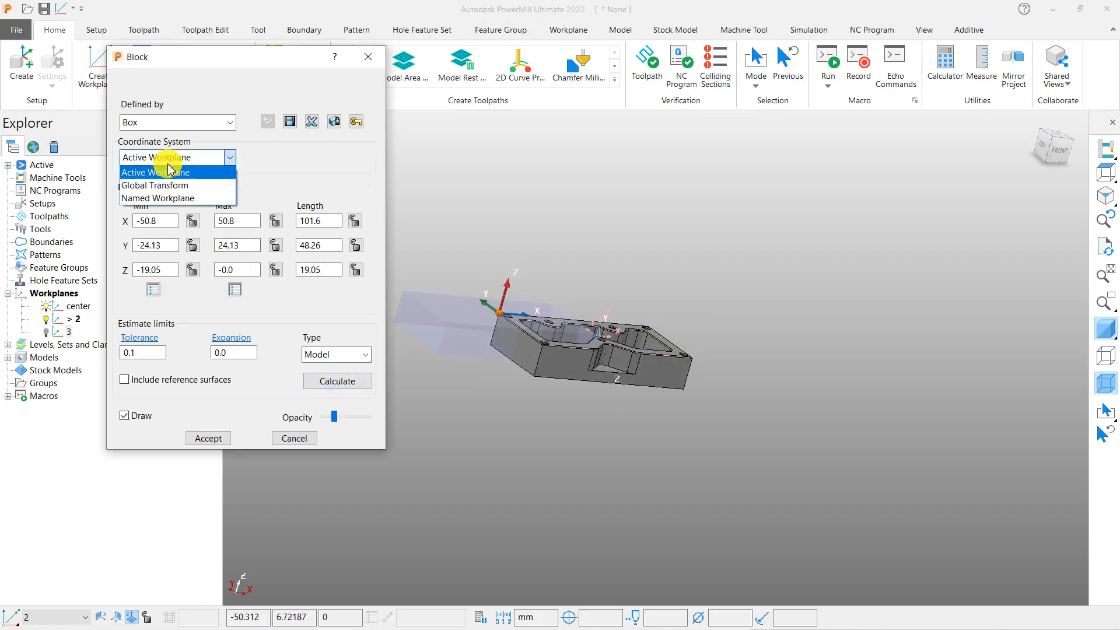
left_click(154, 199)
middle_click_drag(590, 393, 591, 419)
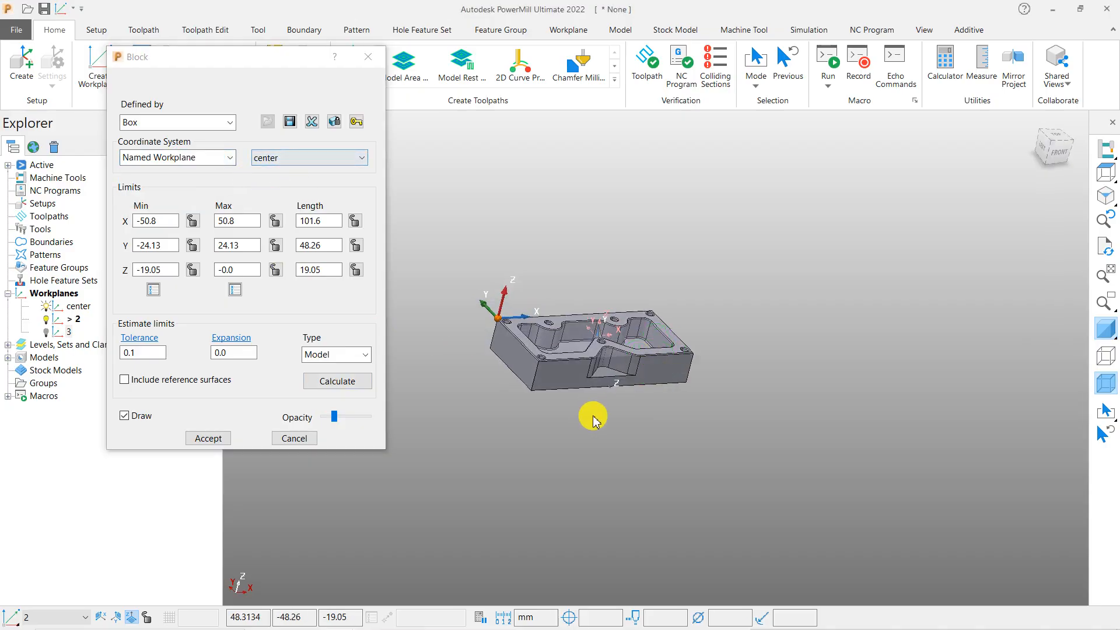
scroll(600, 377, "up", 5)
middle_click_drag(710, 375, 775, 270)
middle_click_drag(637, 393, 908, 317)
scroll(908, 317, "down", 3)
middle_click_drag(662, 371, 862, 393)
middle_click_drag(536, 449, 807, 383)
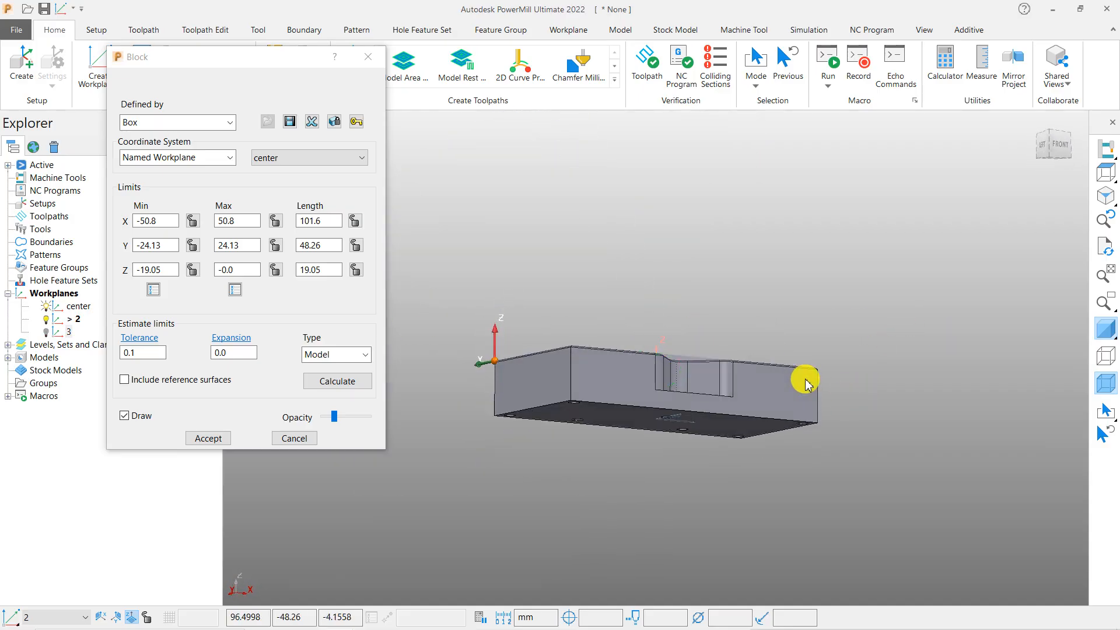
scroll(650, 386, "up", 2)
middle_click_drag(660, 432, 679, 415)
scroll(611, 382, "up", 5)
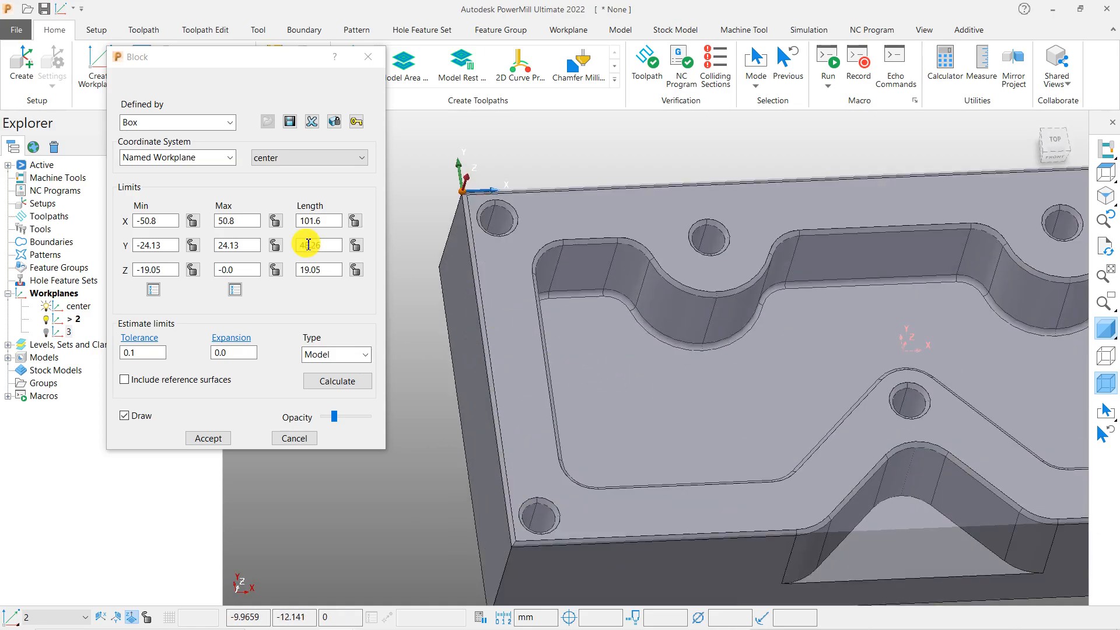
Base the block on active workplane 2, select the curved pocket wall face near that corner, and calculate the block from it
left_click(201, 157)
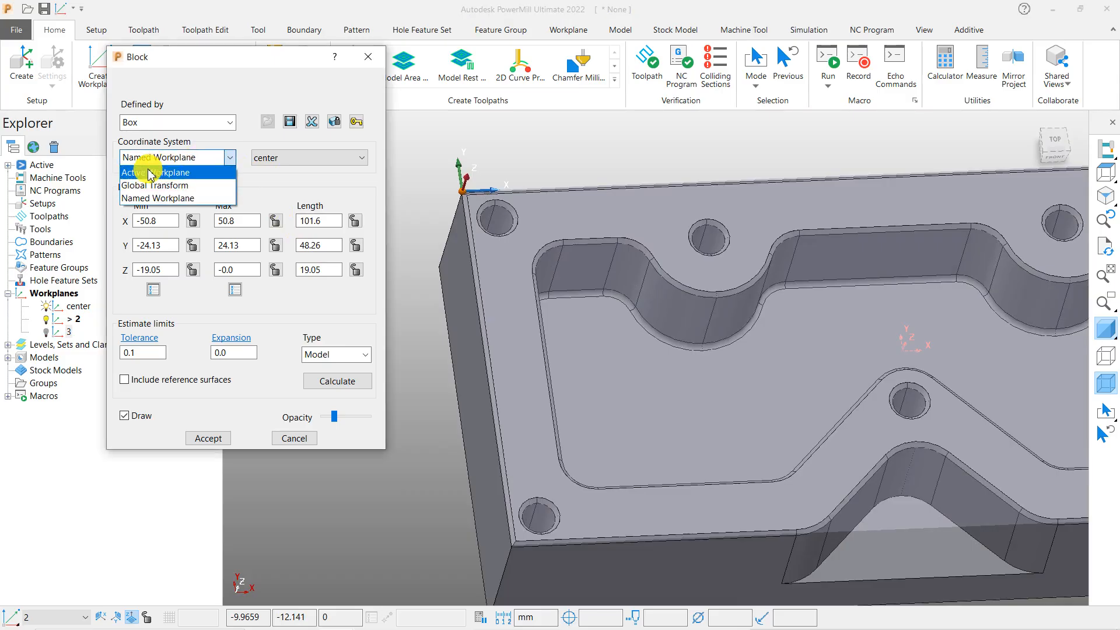
left_click(150, 169)
scroll(426, 257, "down", 3)
scroll(492, 320, "up", 2)
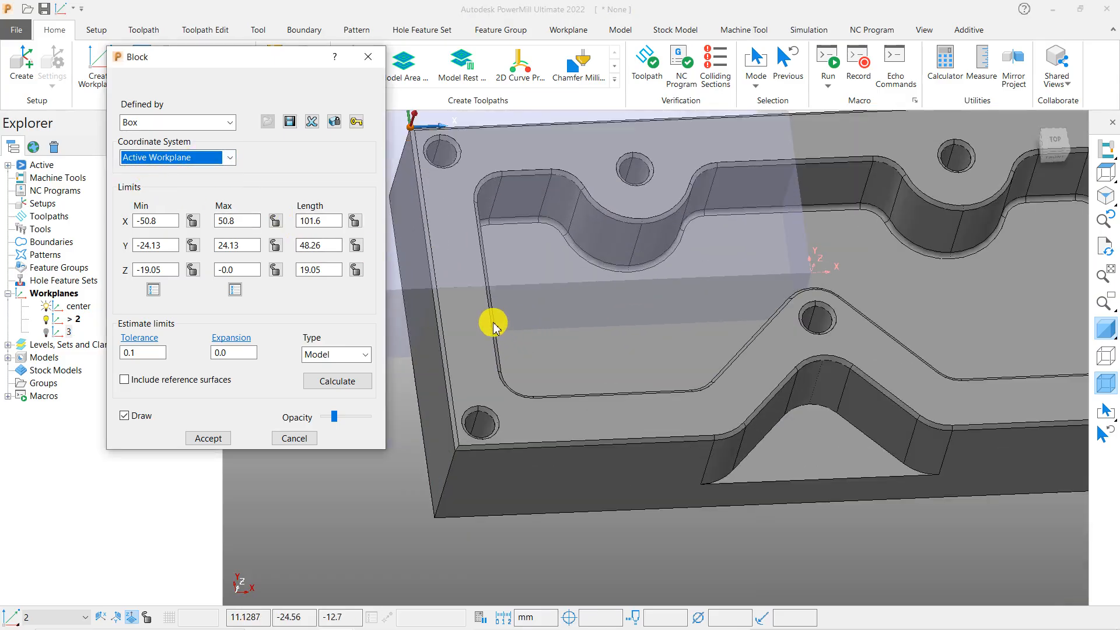
scroll(518, 333, "down", 2)
scroll(542, 239, "up", 2)
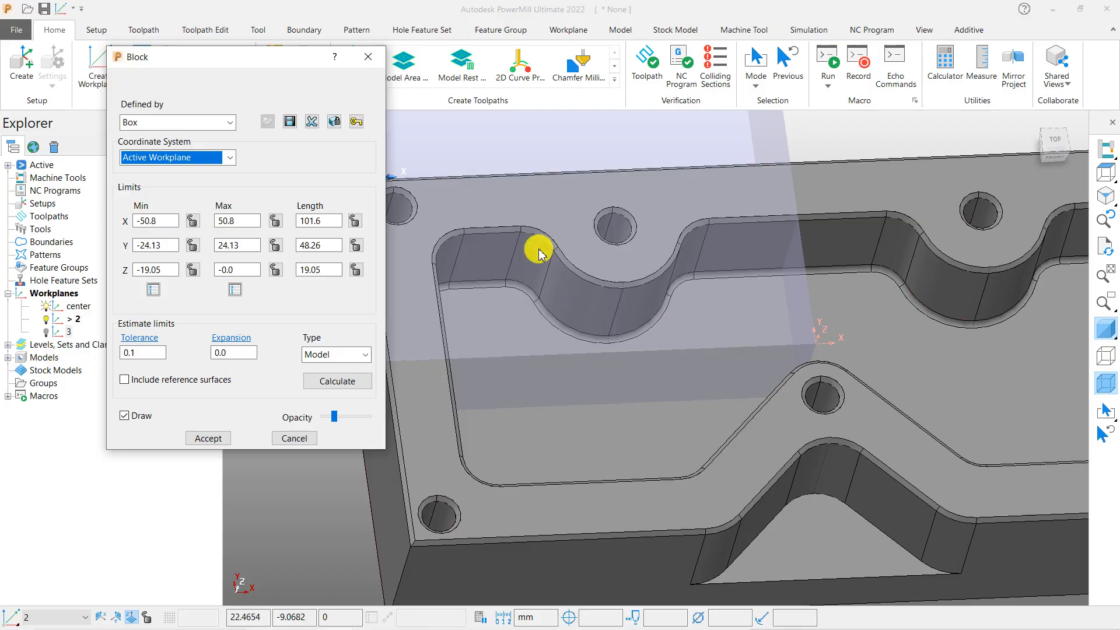
left_click(531, 248)
scroll(541, 235, "up", 3)
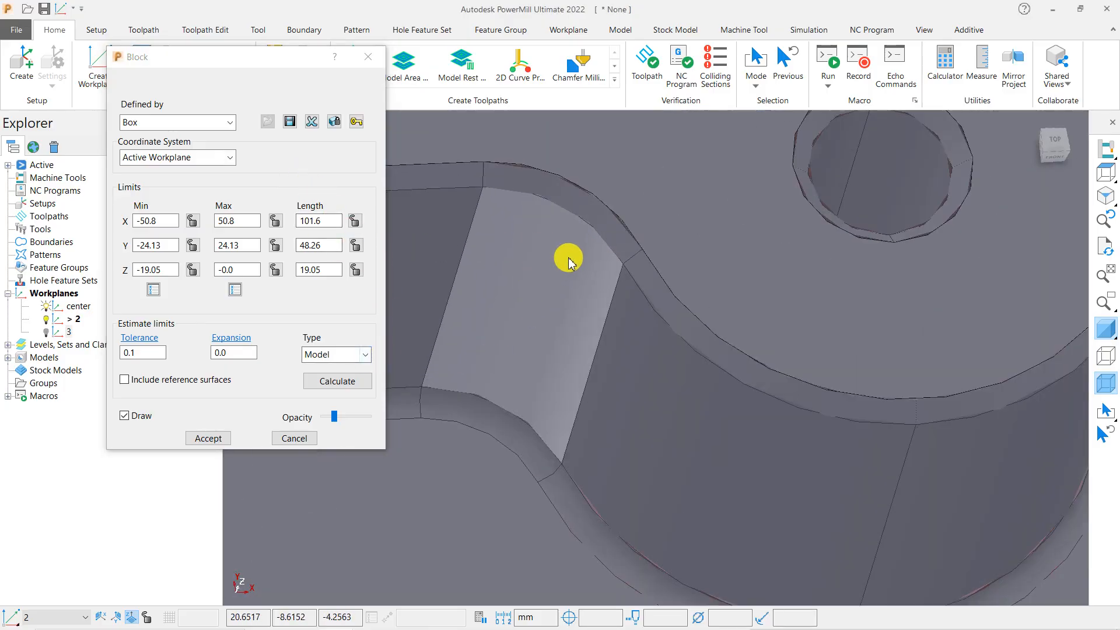
left_click(338, 381)
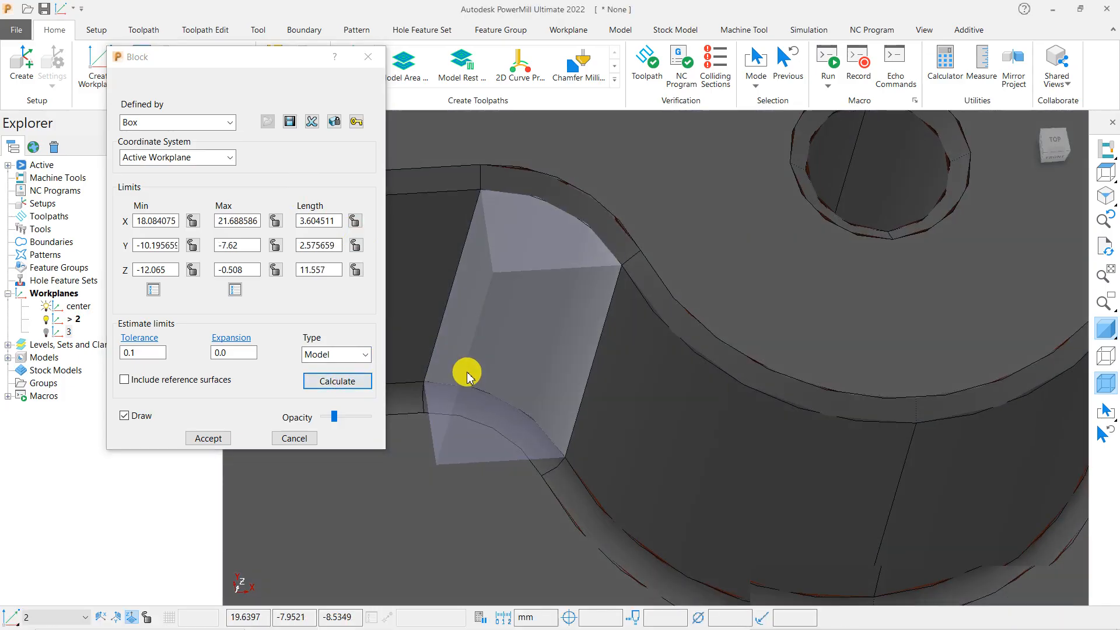
Examine the small block enclosing the curved pocket wall face and compare its limits with the workplane 2 corner
scroll(556, 350, "up", 5)
scroll(556, 350, "down", 5)
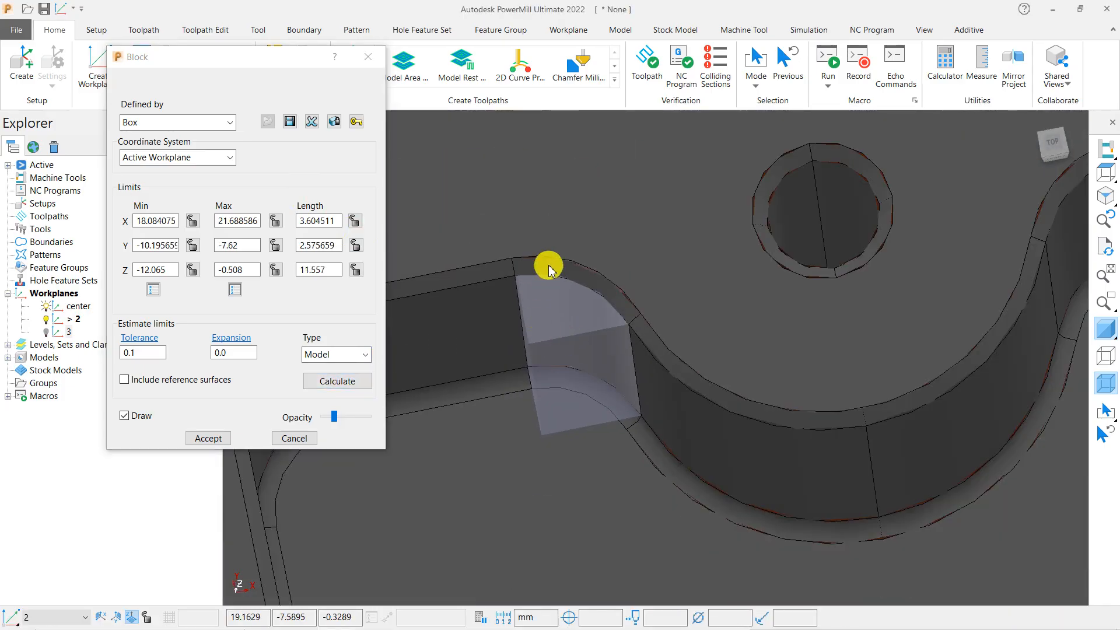
middle_click_drag(645, 376, 659, 334)
scroll(659, 334, "down", 6)
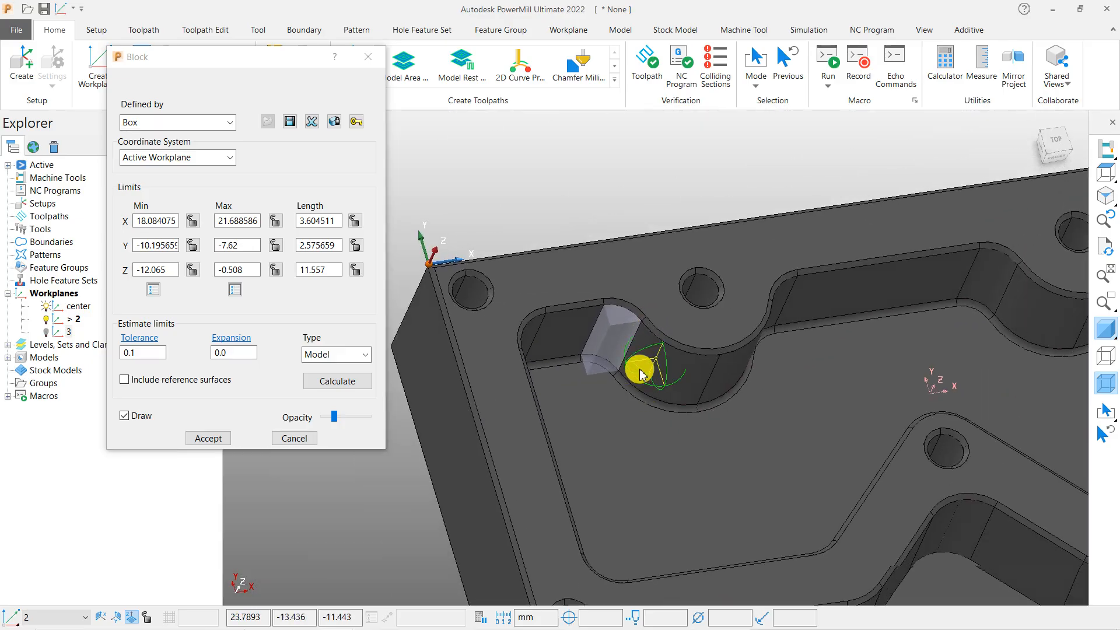
scroll(598, 360, "up", 3)
scroll(600, 347, "down", 3)
middle_click_drag(622, 449, 630, 427)
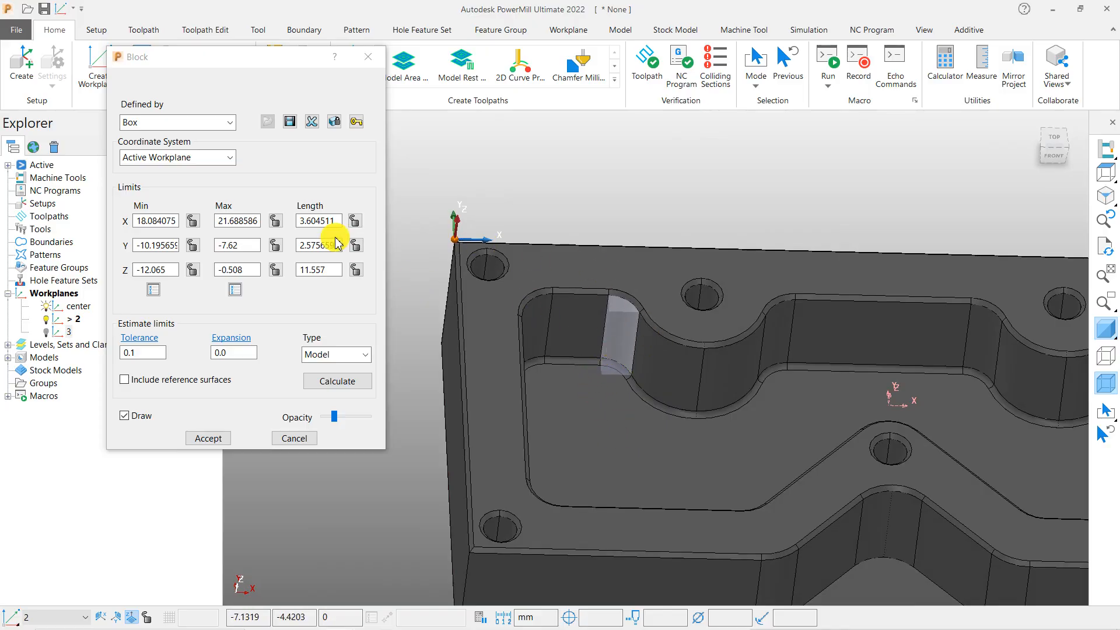
scroll(552, 256, "down", 3)
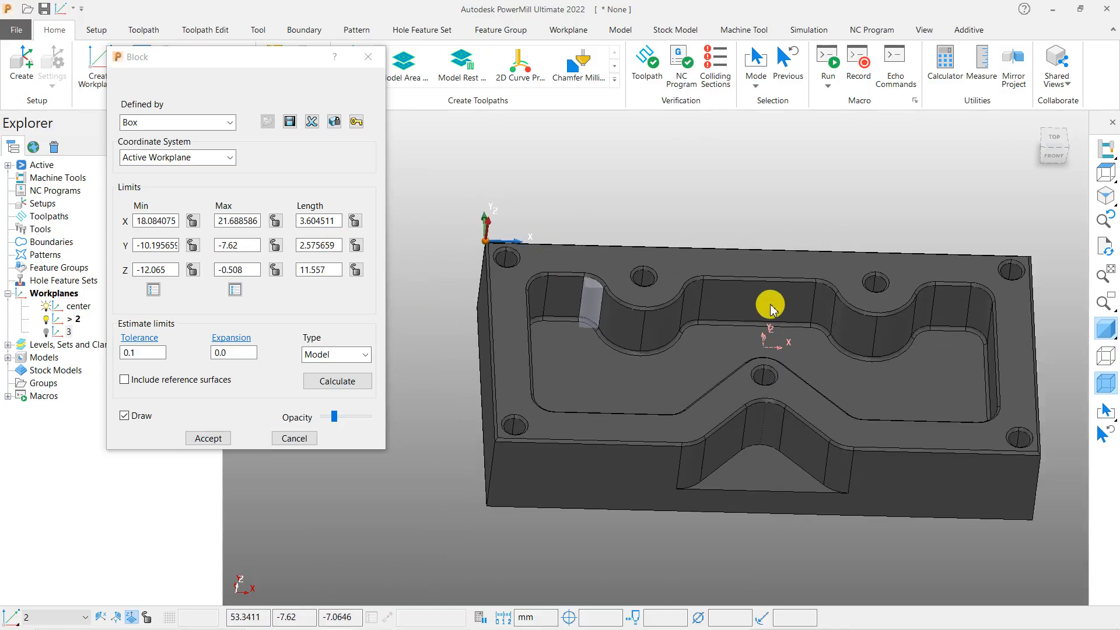
Set the small block's coordinate system to the named workplane center, recalculate it from the selected face and examine its fit
left_click(178, 158)
left_click(153, 196)
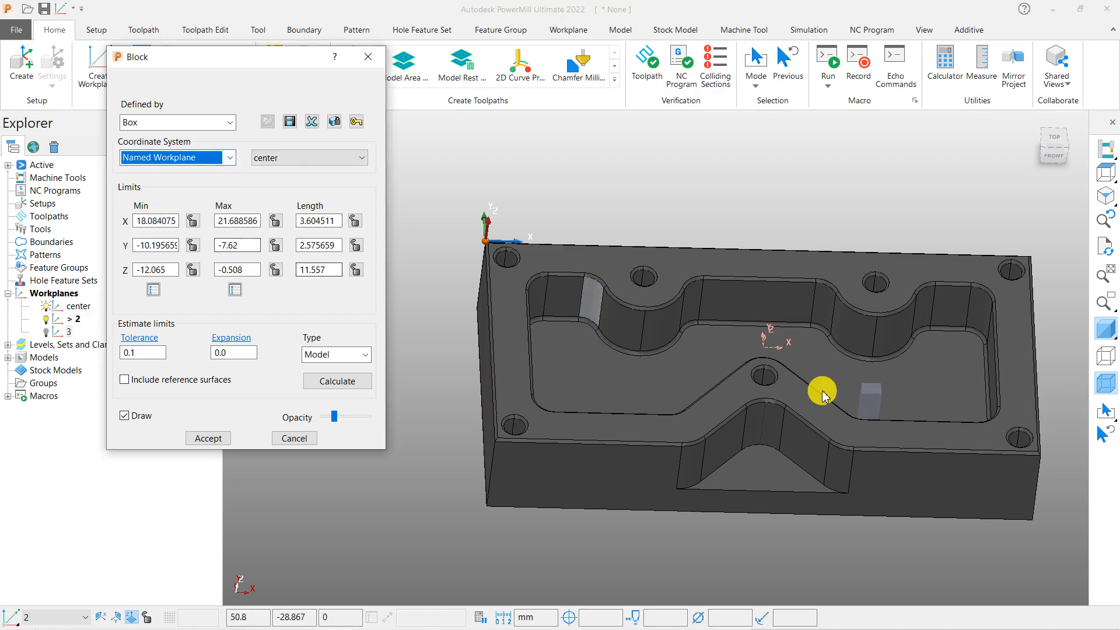
middle_click_drag(868, 412, 833, 426)
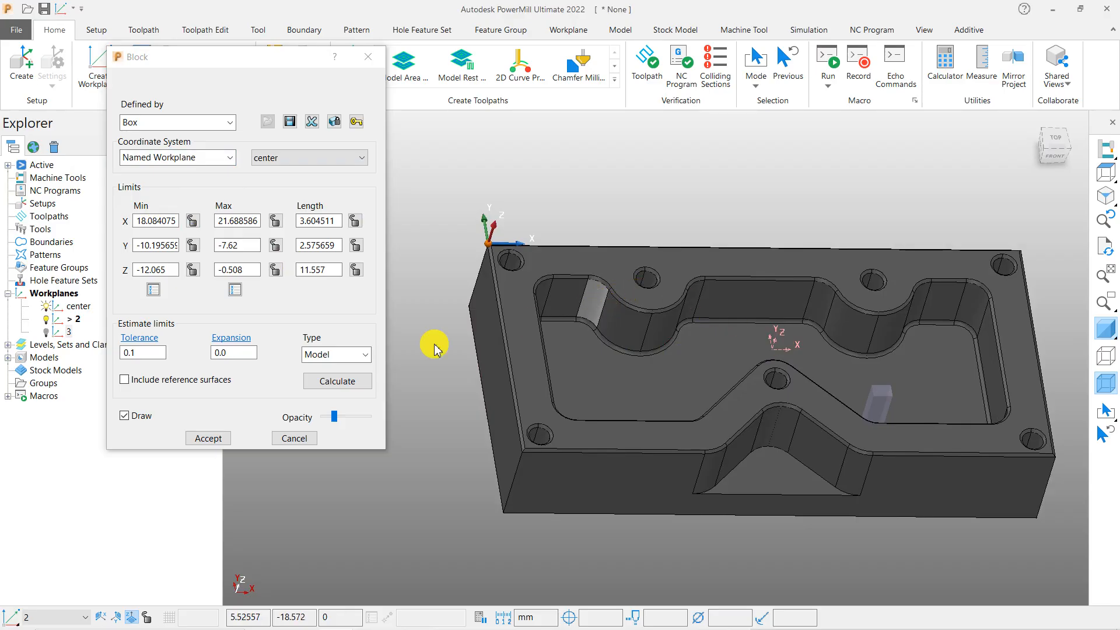
left_click(349, 382)
scroll(595, 292, "up", 5)
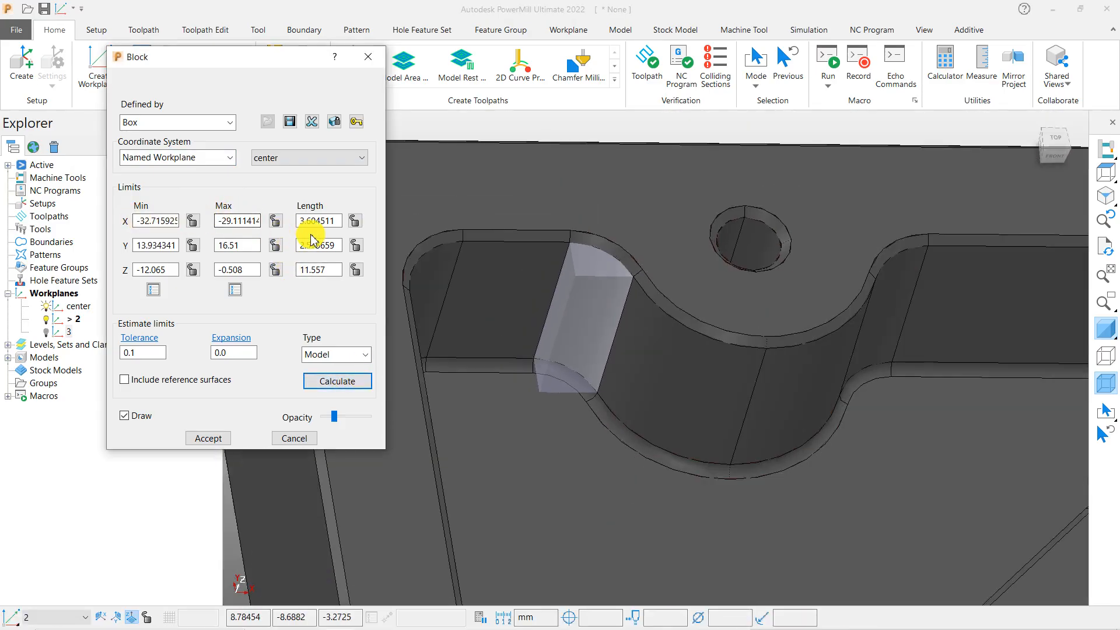
middle_click_drag(528, 325, 616, 323)
scroll(462, 313, "down", 3)
middle_click_drag(510, 272, 531, 303)
Switch the small block's coordinate system to the active workplane and examine how far it moves from the selected pocket face
left_click(153, 159)
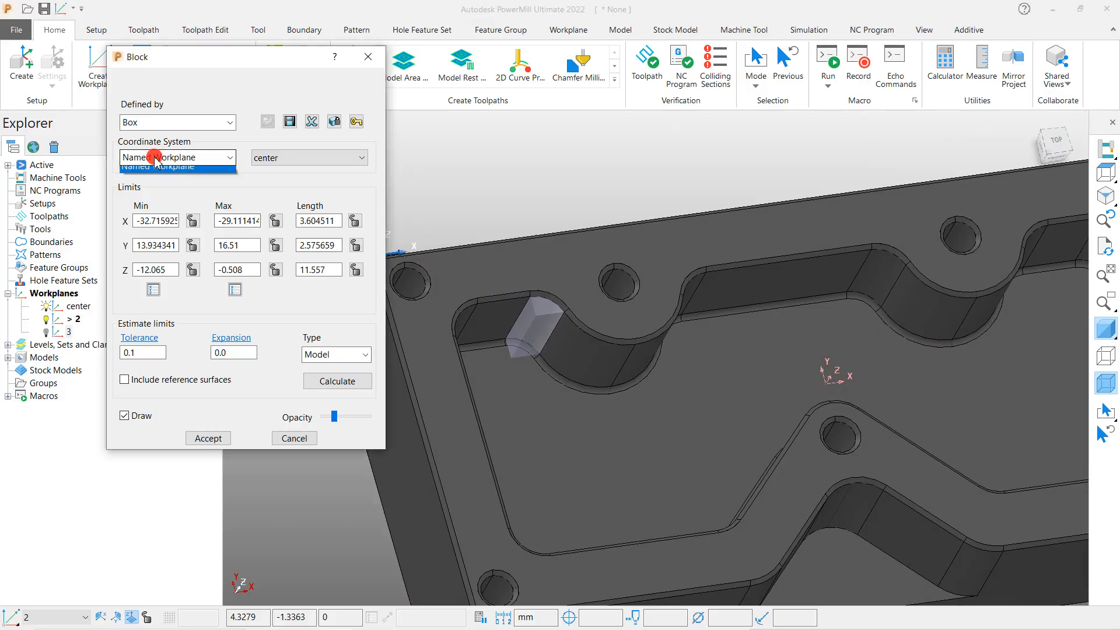
left_click(150, 169)
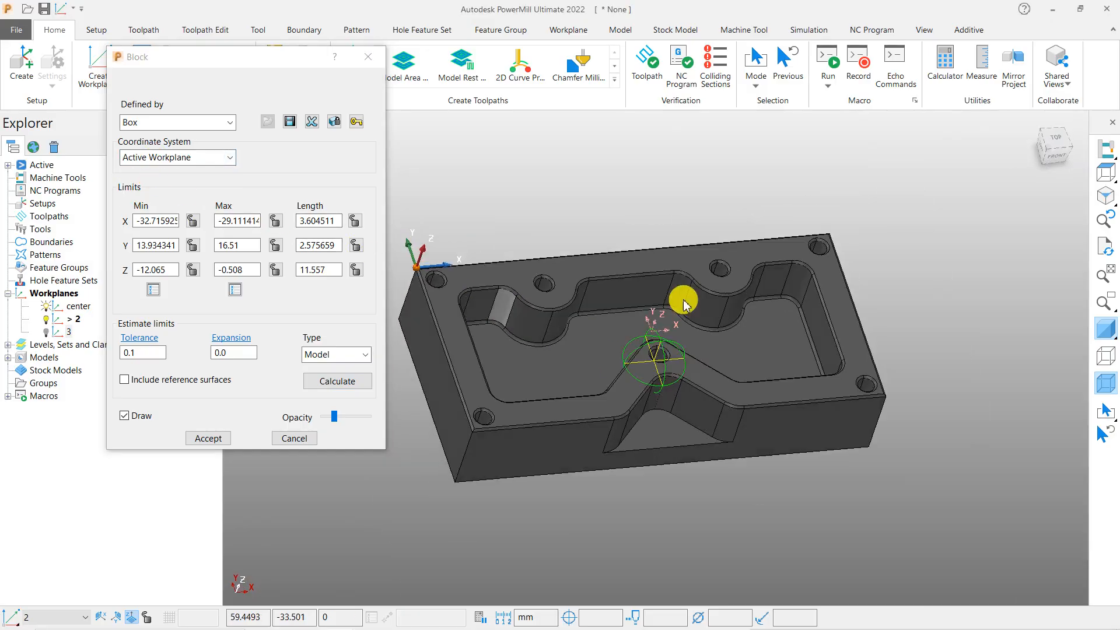
scroll(587, 295, "up", 5)
scroll(590, 292, "down", 3)
middle_click_drag(585, 243, 622, 330)
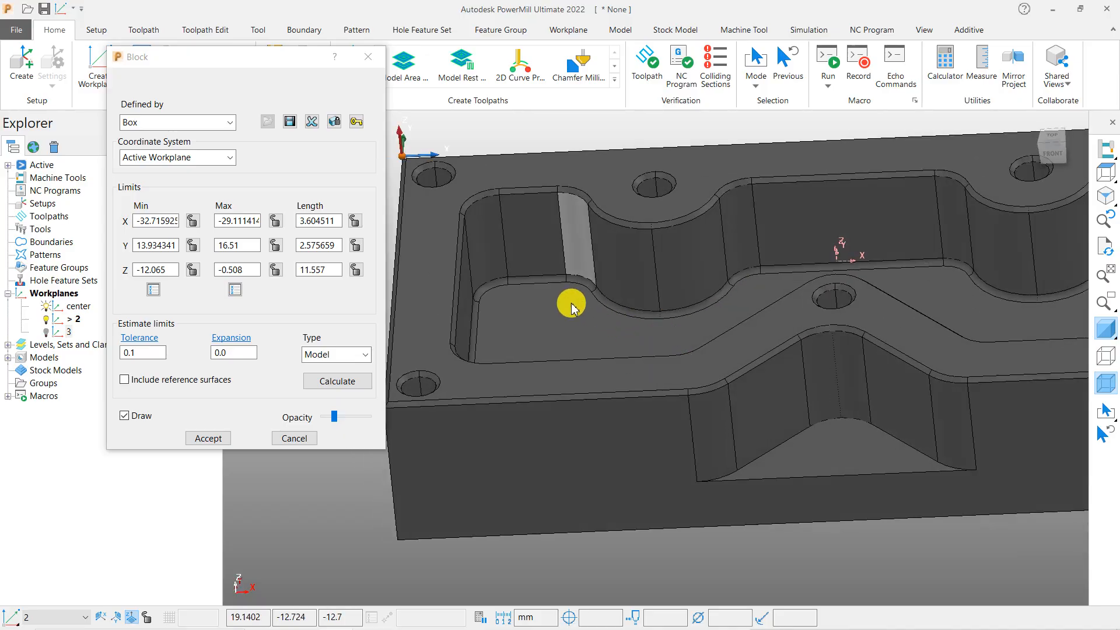
scroll(738, 358, "down", 5)
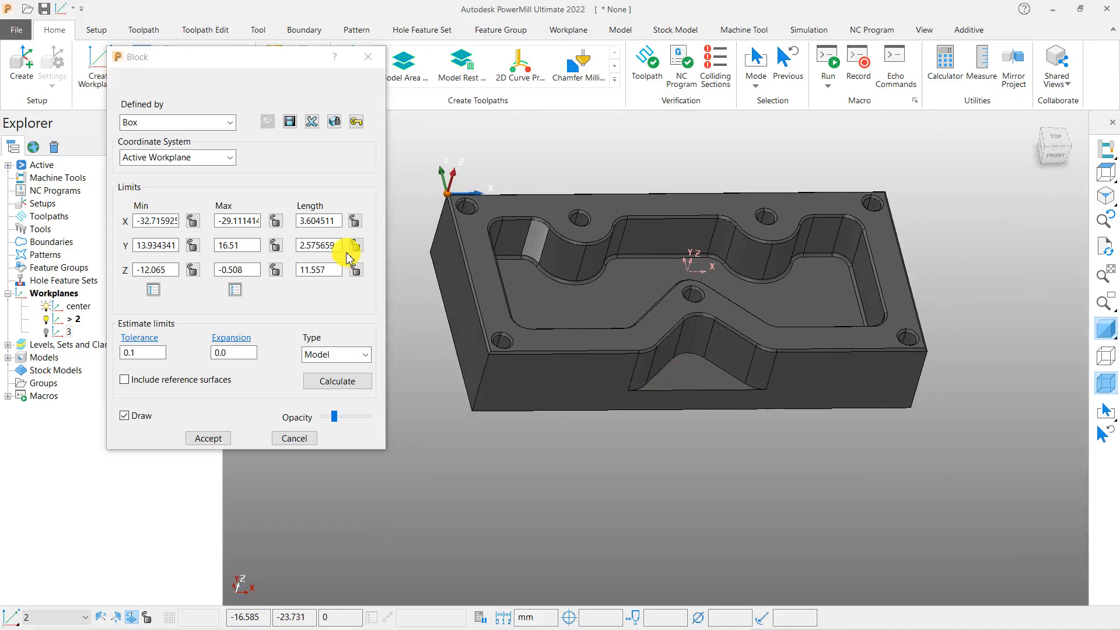
scroll(554, 295, "down", 2)
middle_click_drag(554, 288, 557, 299)
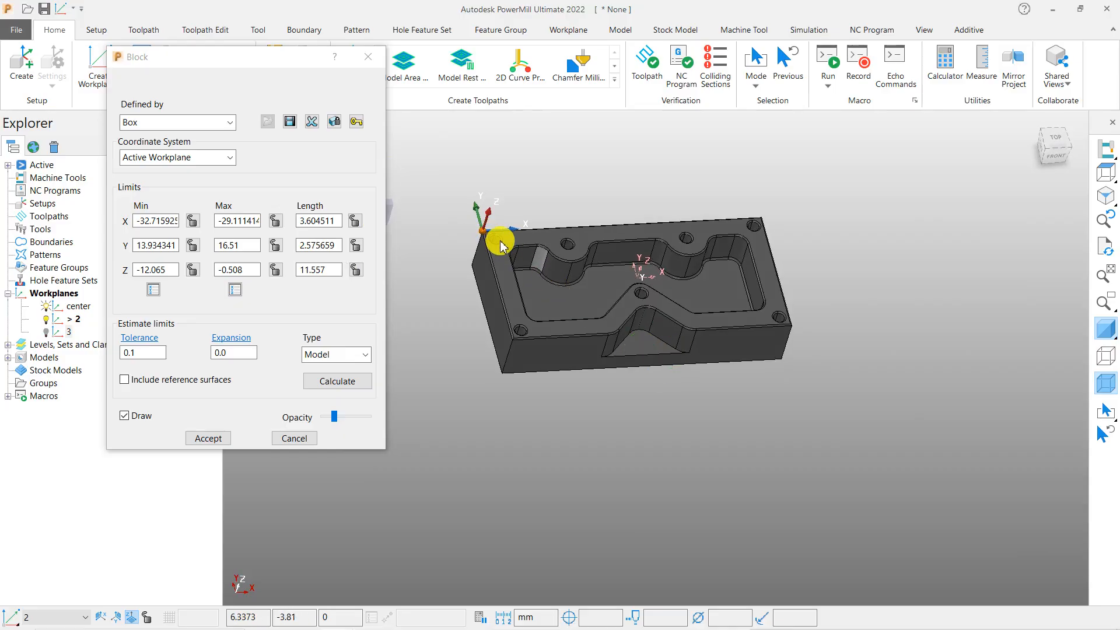
Examine the selected curved pocket wall face, the small block and the positions of workplane 2 and the center workplane on the plate
middle_click_drag(589, 280, 627, 284)
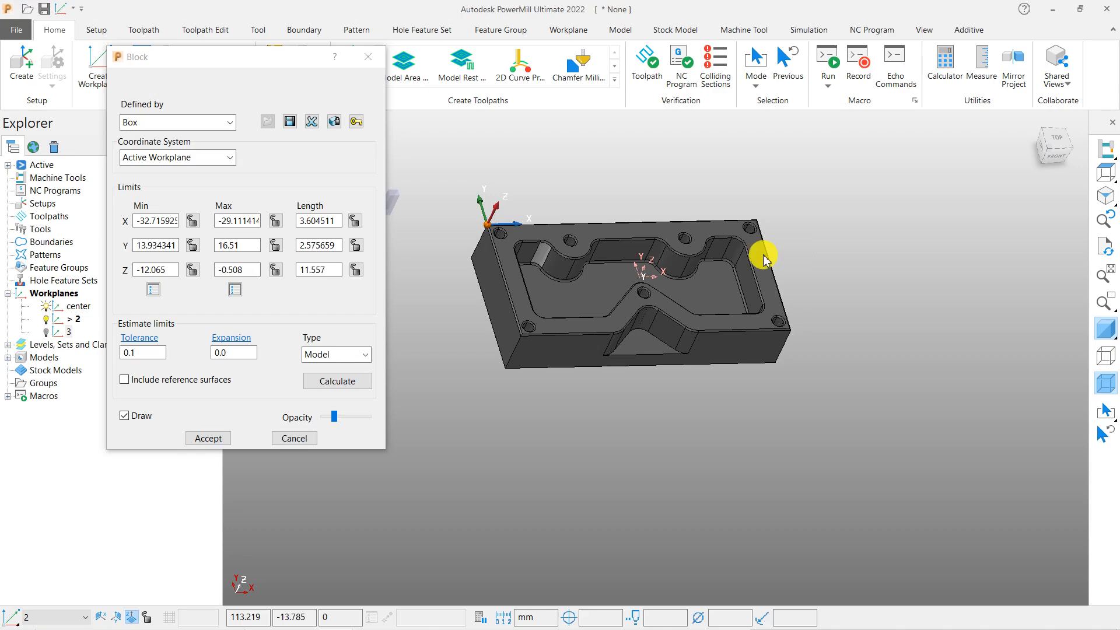
scroll(633, 271, "up", 3)
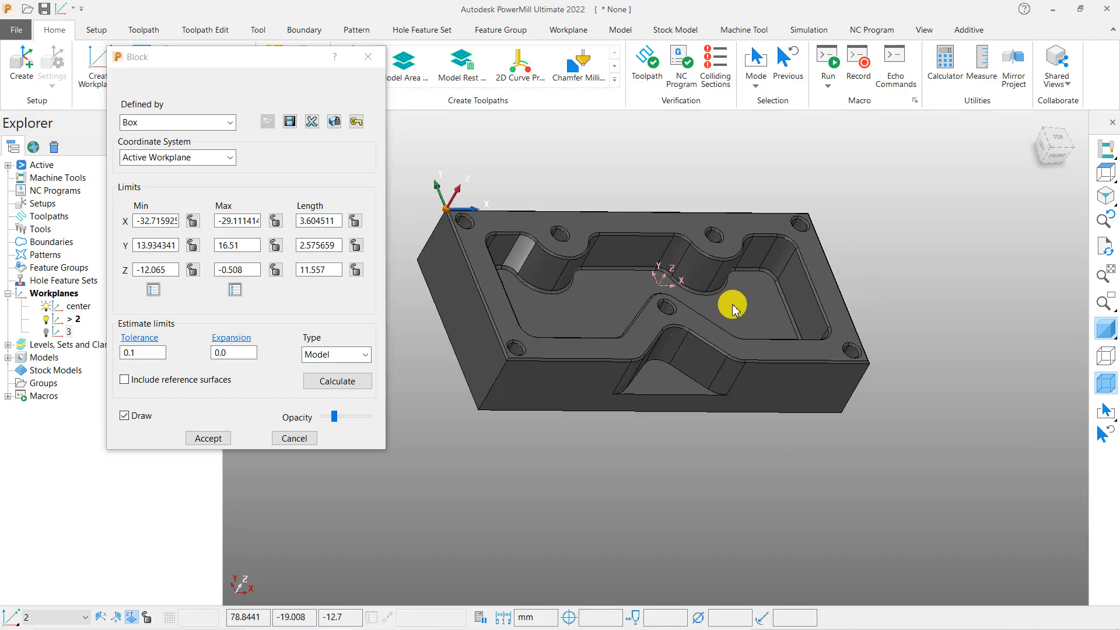
scroll(723, 301, "down", 3)
middle_click_drag(797, 395, 822, 389)
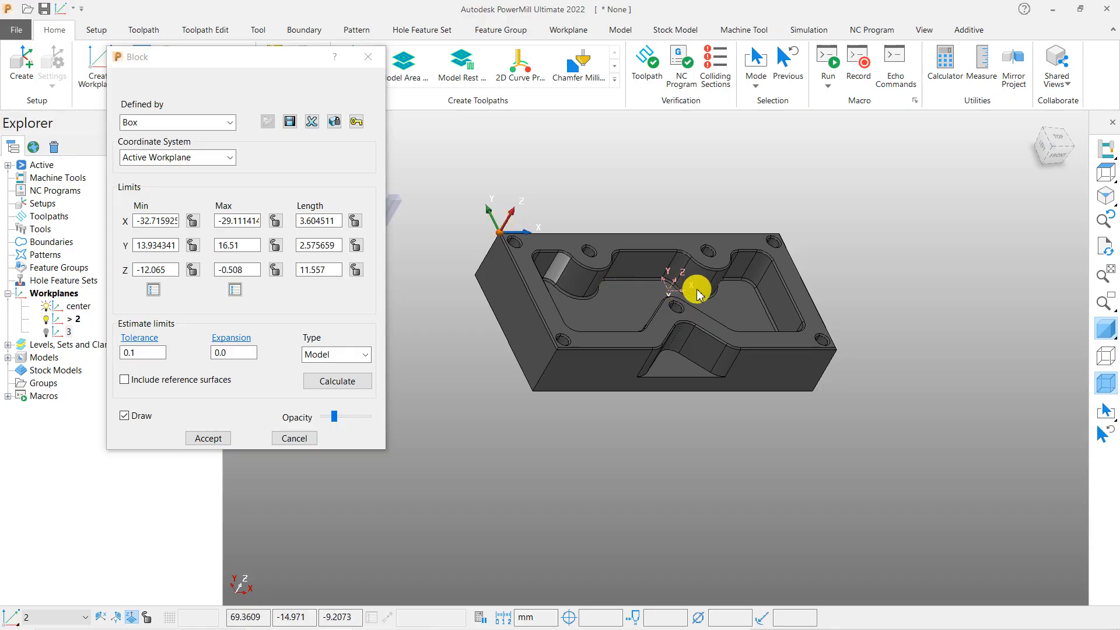
scroll(665, 288, "up", 3)
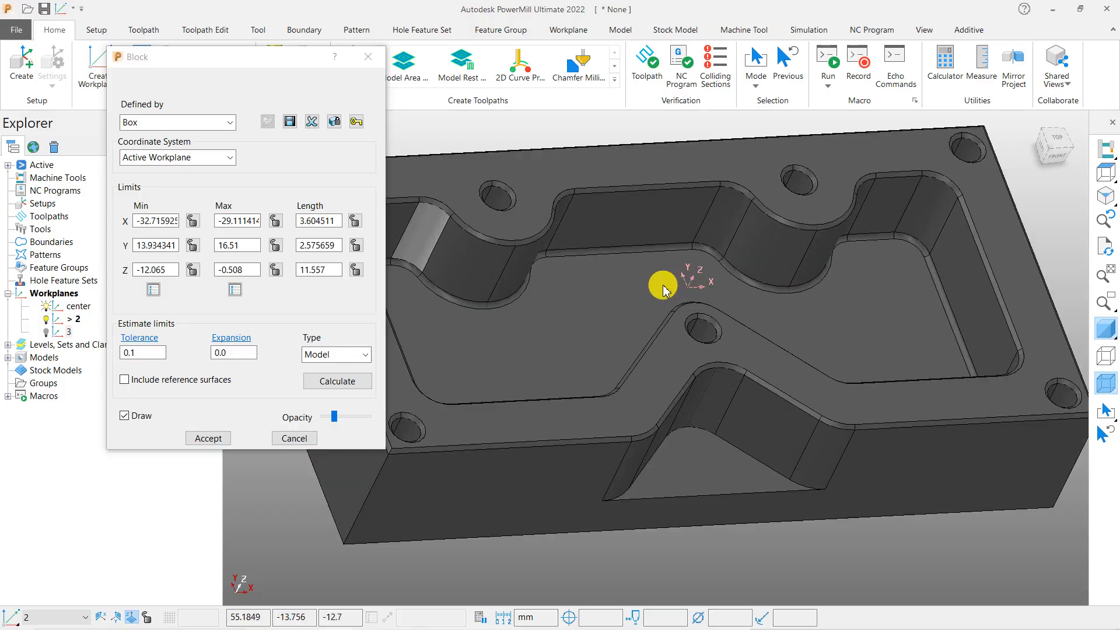
scroll(682, 310, "down", 3)
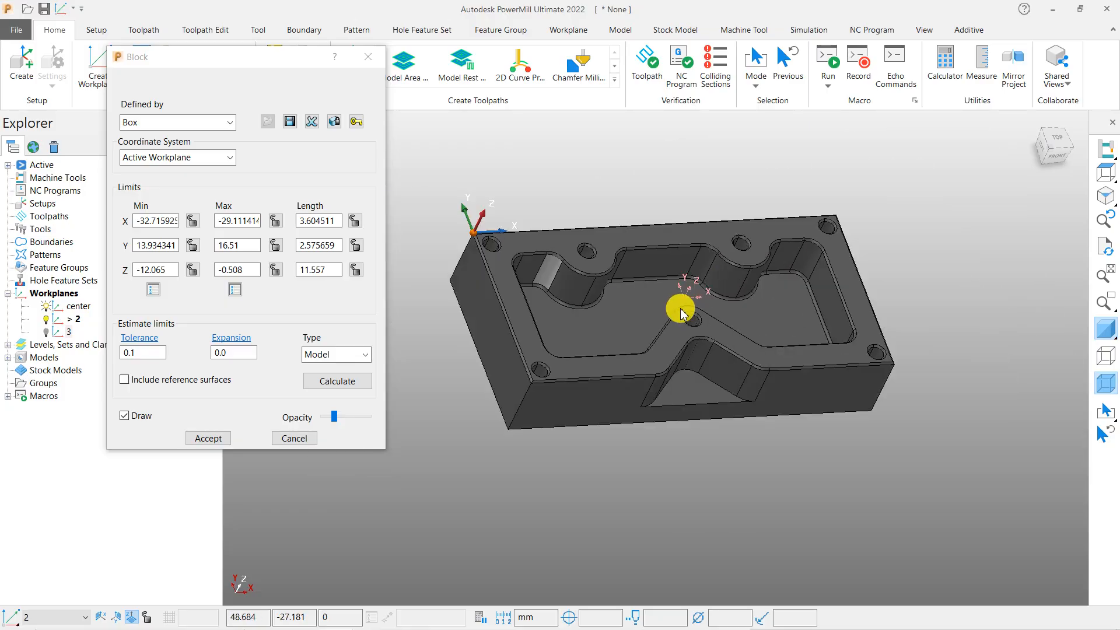
scroll(530, 288, "up", 3)
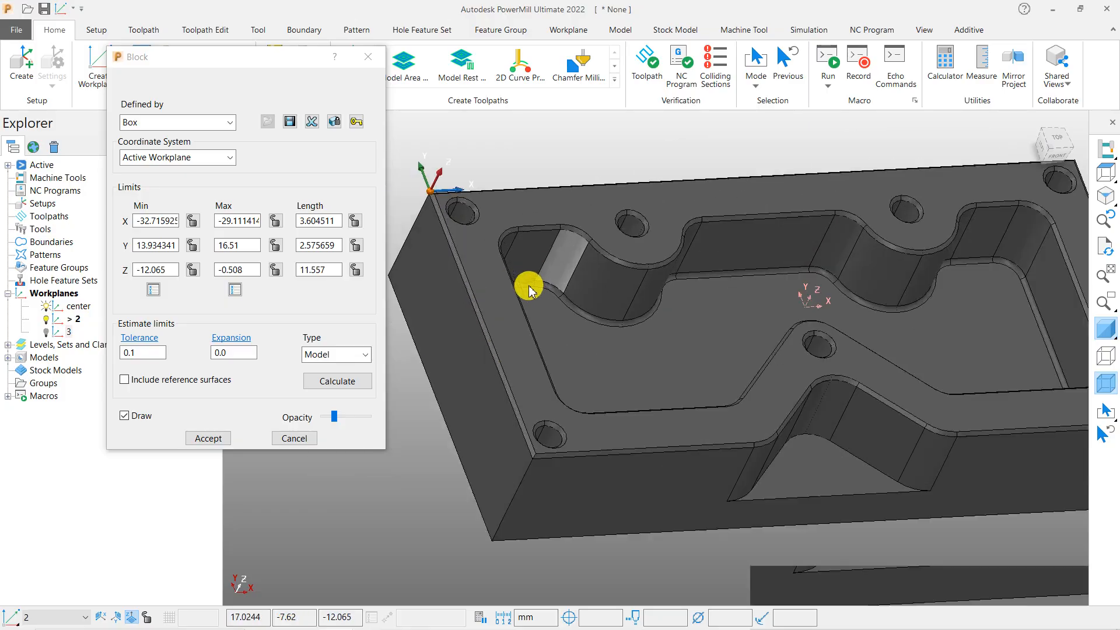
scroll(597, 303, "down", 2)
middle_click_drag(597, 302, 732, 375)
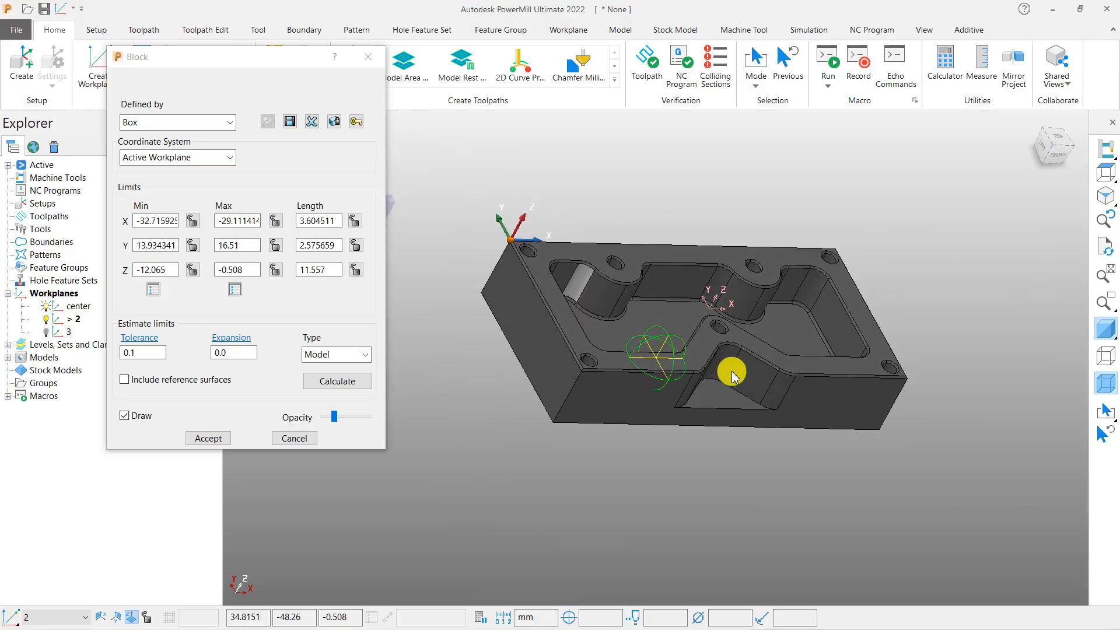
middle_click_drag(650, 332, 640, 302)
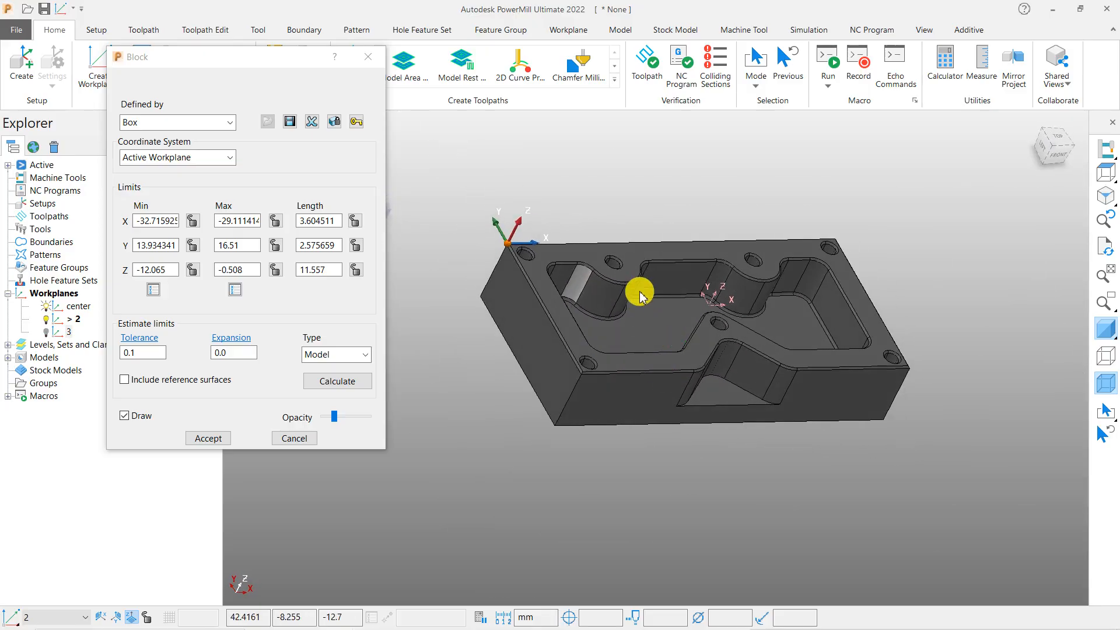
Switch the small block's coordinate system to the named workplane center and back to the active workplane, comparing the block's position
left_click(210, 159)
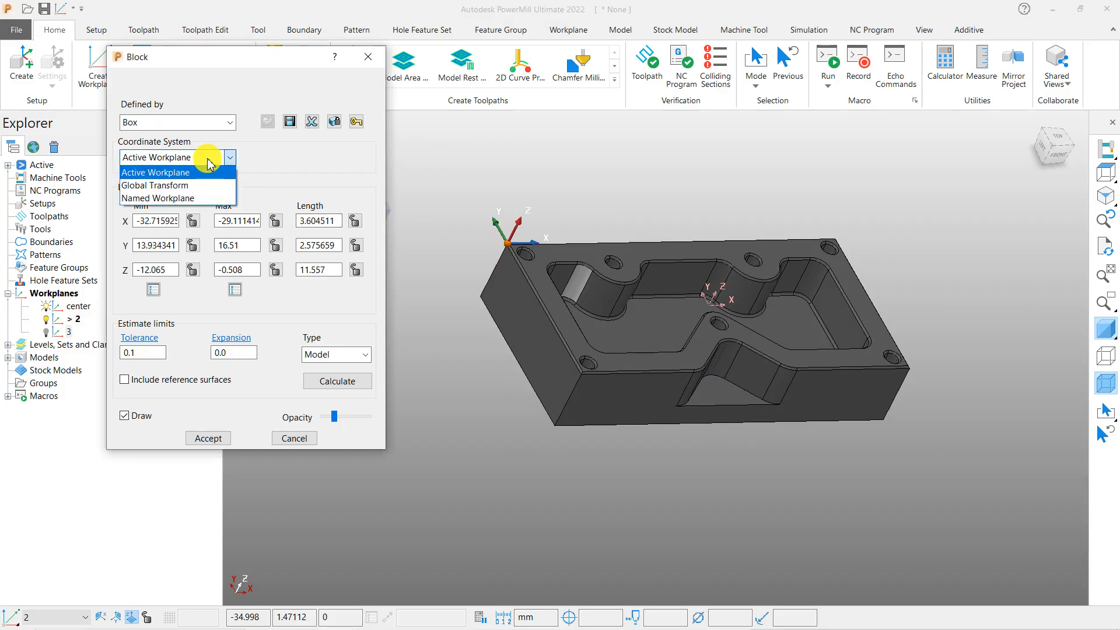
left_click(193, 199)
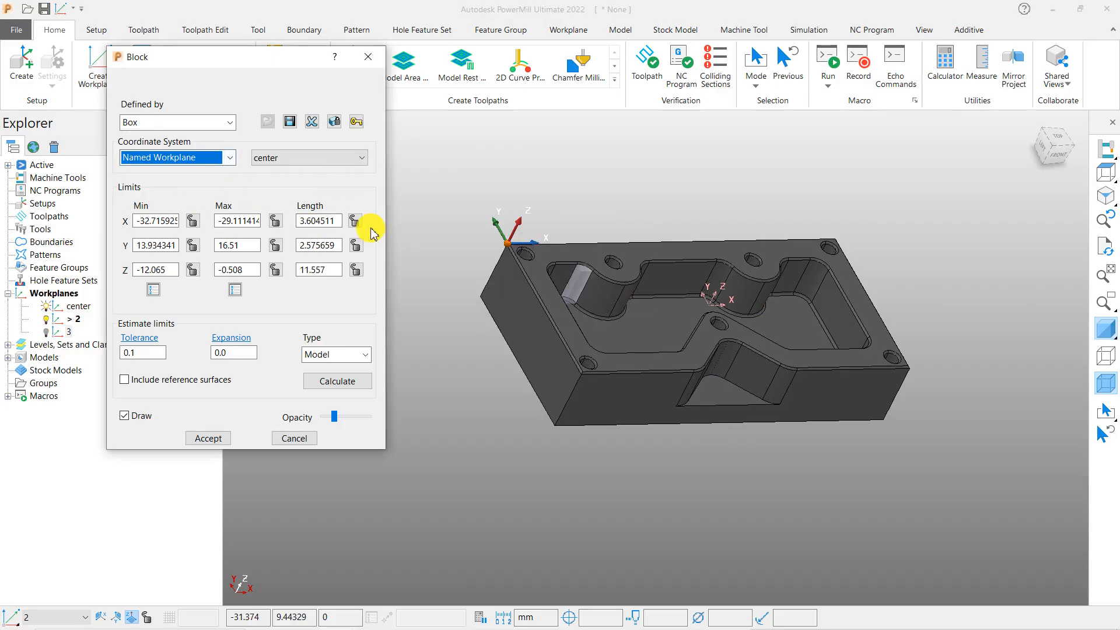
left_click(201, 159)
left_click(153, 169)
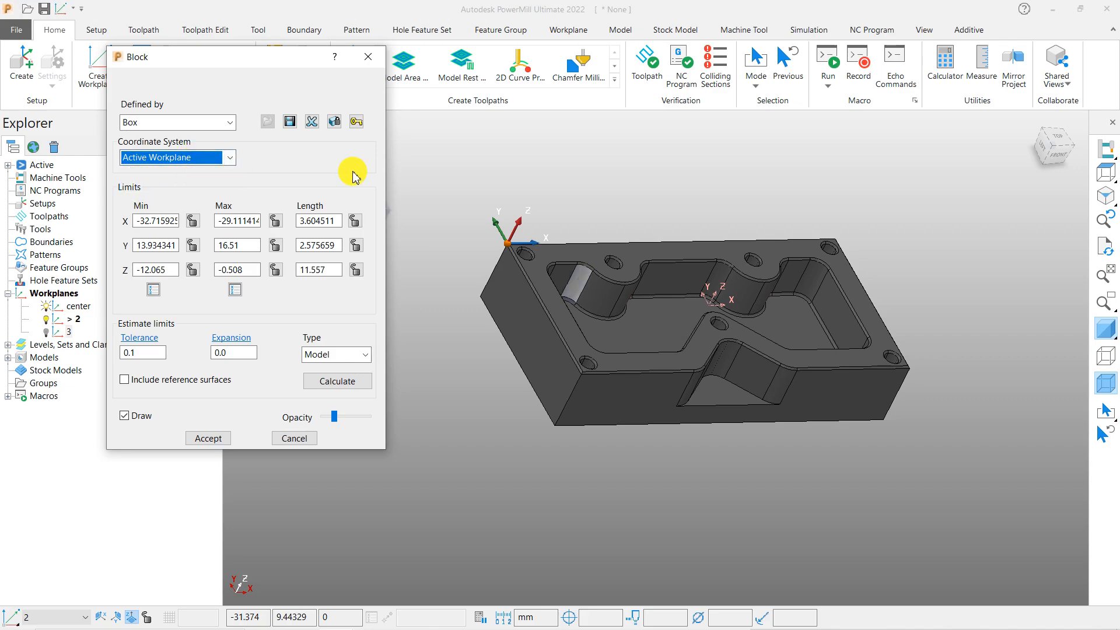
middle_click_drag(599, 266, 572, 216)
scroll(552, 188, "down", 2)
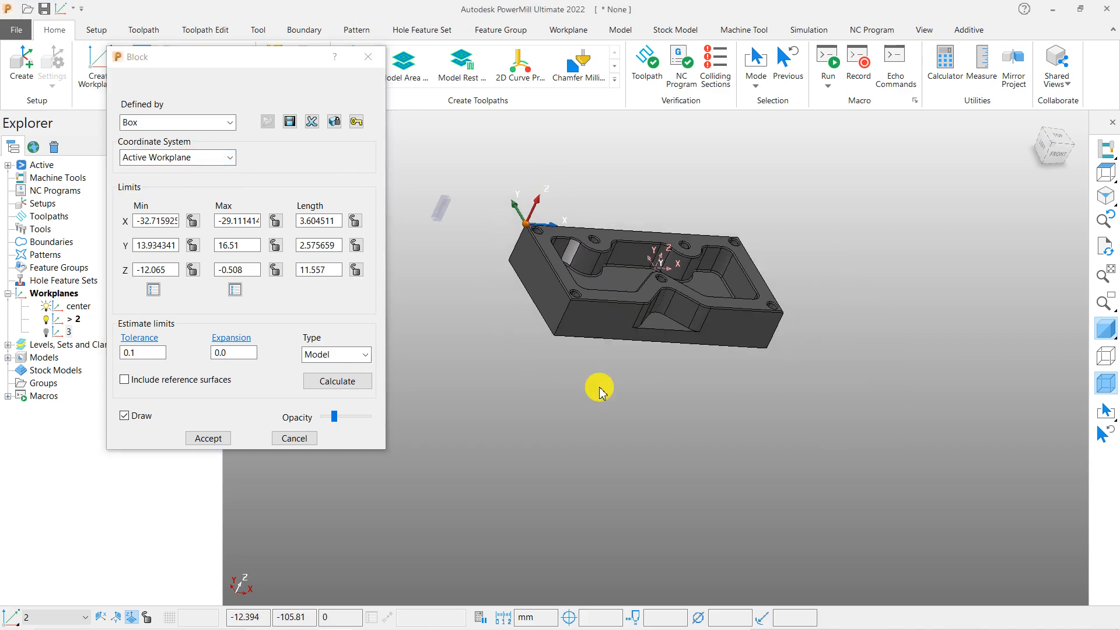
Select the entire plate model and calculate the block from it in the active workplane
left_click(552, 208)
mouse_move(536, 231)
left_mouse_down()
mouse_move(813, 387)
mouse_move(823, 414)
left_mouse_up()
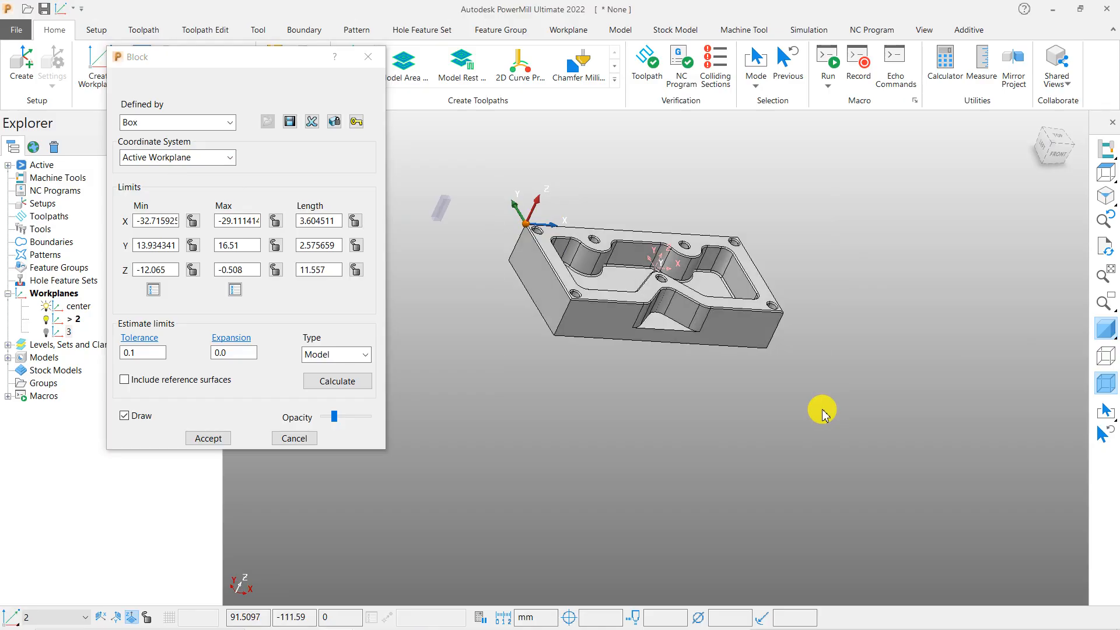
left_click(338, 382)
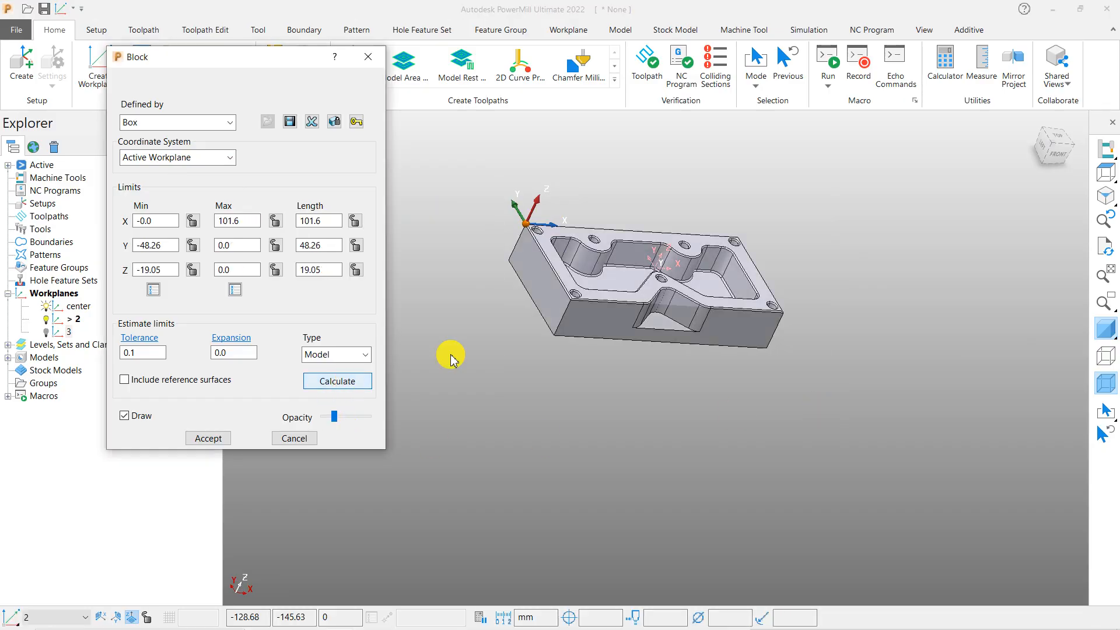
Toggle the model's shading and examine how the full block encloses the plate relative to the workplane 2 corner
middle_click_drag(601, 318, 663, 356)
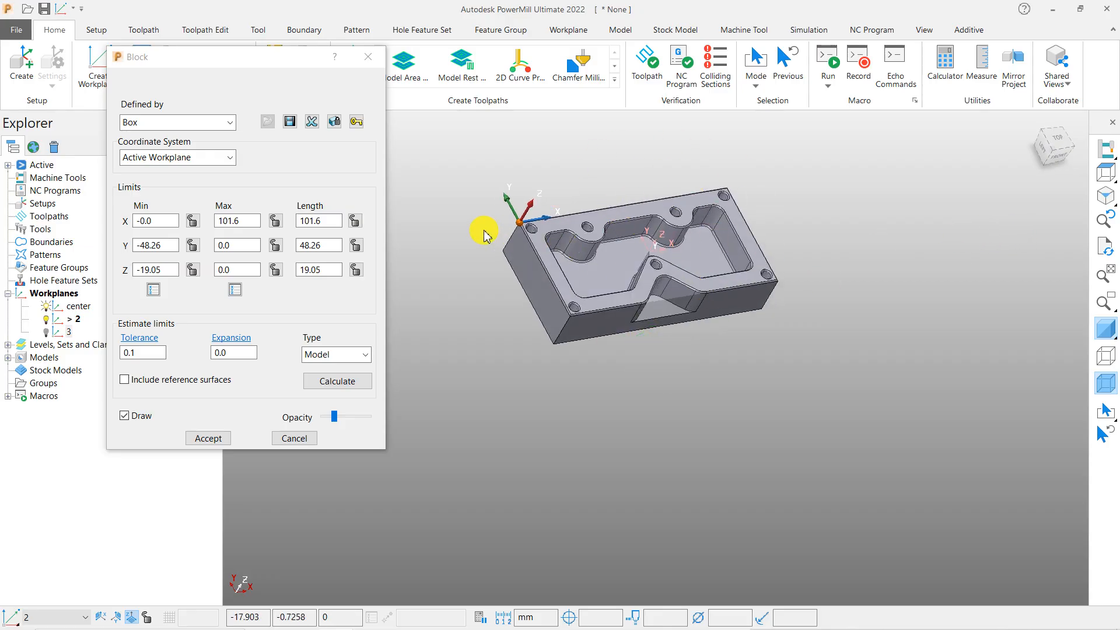
left_click(1104, 330)
mouse_move(726, 343)
middle_mouse_down()
mouse_move(753, 207)
mouse_move(666, 285)
mouse_move(685, 321)
mouse_move(704, 307)
middle_mouse_up()
left_click(1101, 331)
middle_click_drag(845, 370, 666, 390)
scroll(783, 321, "up", 4)
middle_click_drag(653, 335, 775, 380)
scroll(754, 434, "down", 4)
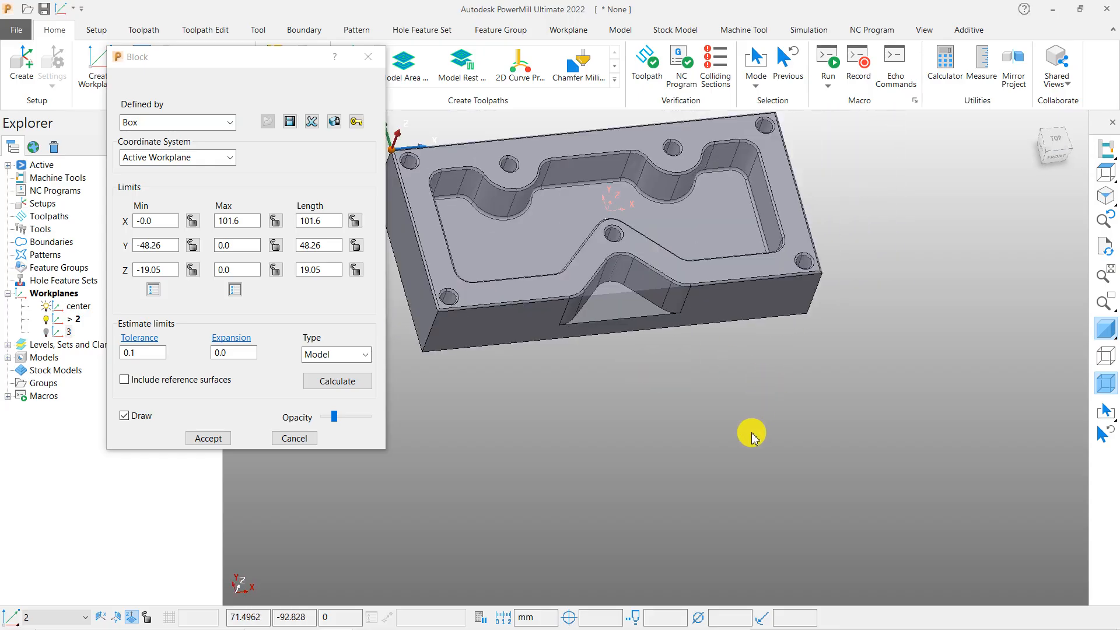
scroll(550, 319, "up", 4)
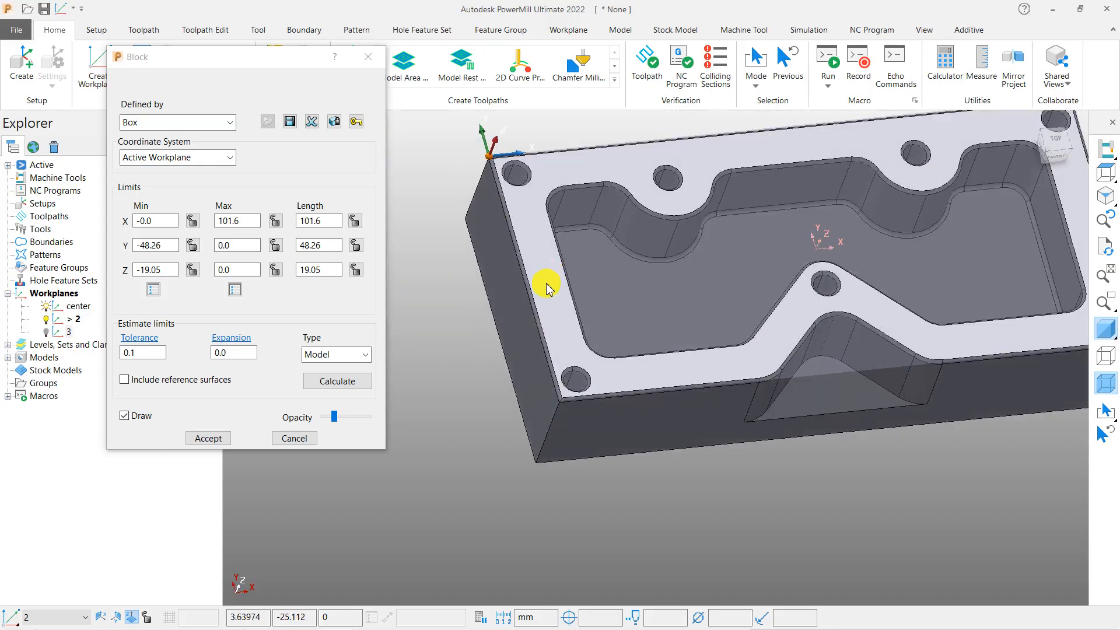
scroll(534, 233, "down", 3)
middle_click_drag(538, 226, 881, 257)
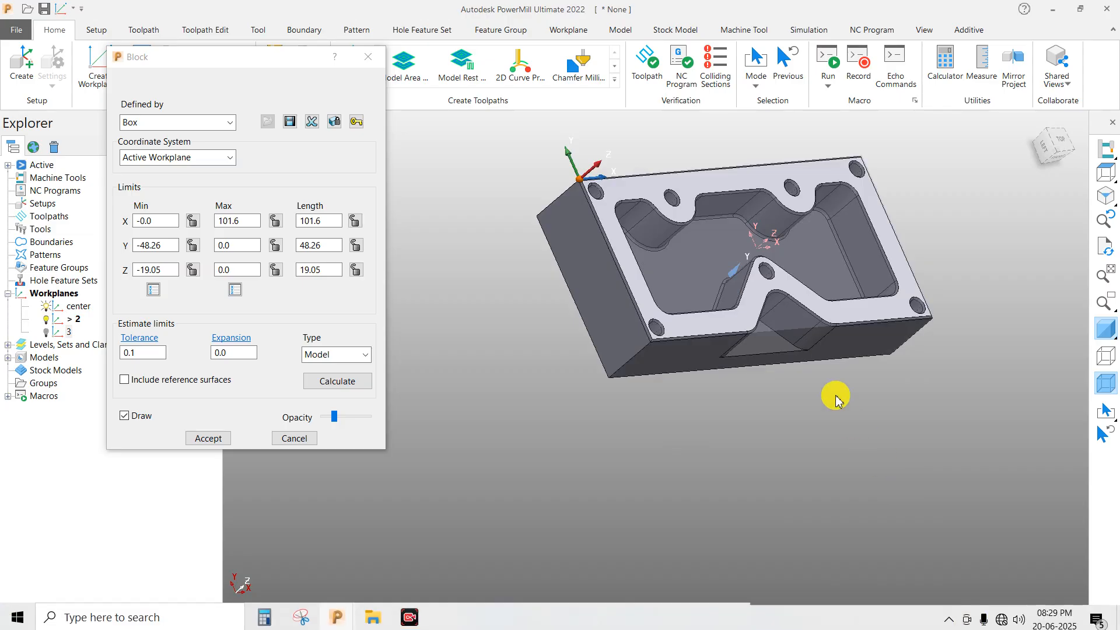
Examine the plate's end side face and top edges near the workplane 2 origin from several angles
scroll(578, 300, "up", 3)
scroll(684, 419, "down", 5)
middle_click_drag(684, 419, 618, 419)
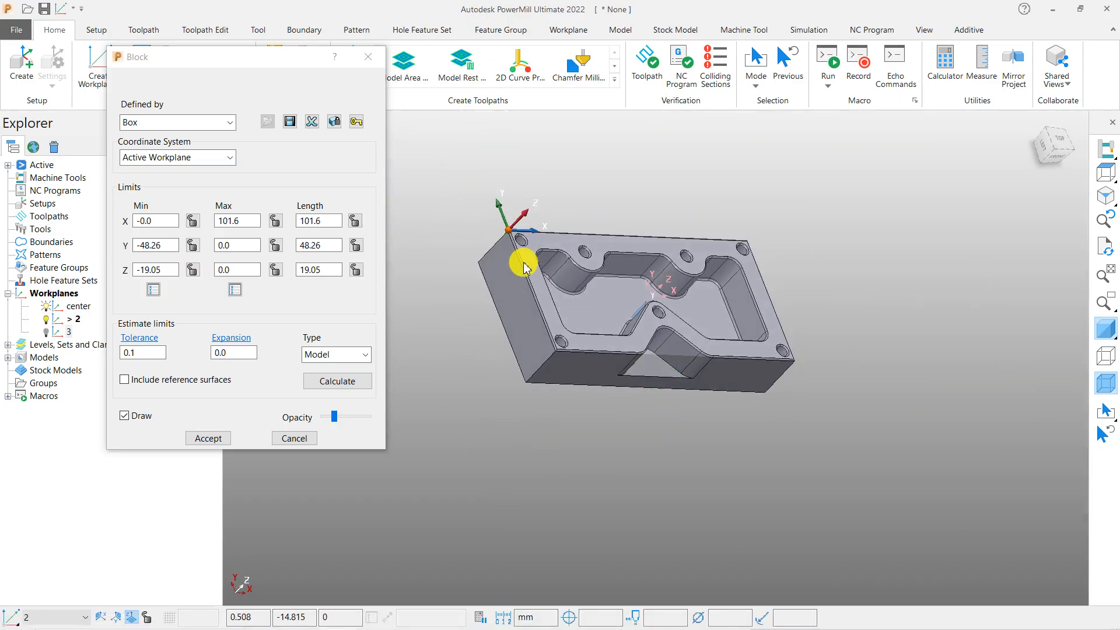
scroll(531, 263, "up", 4)
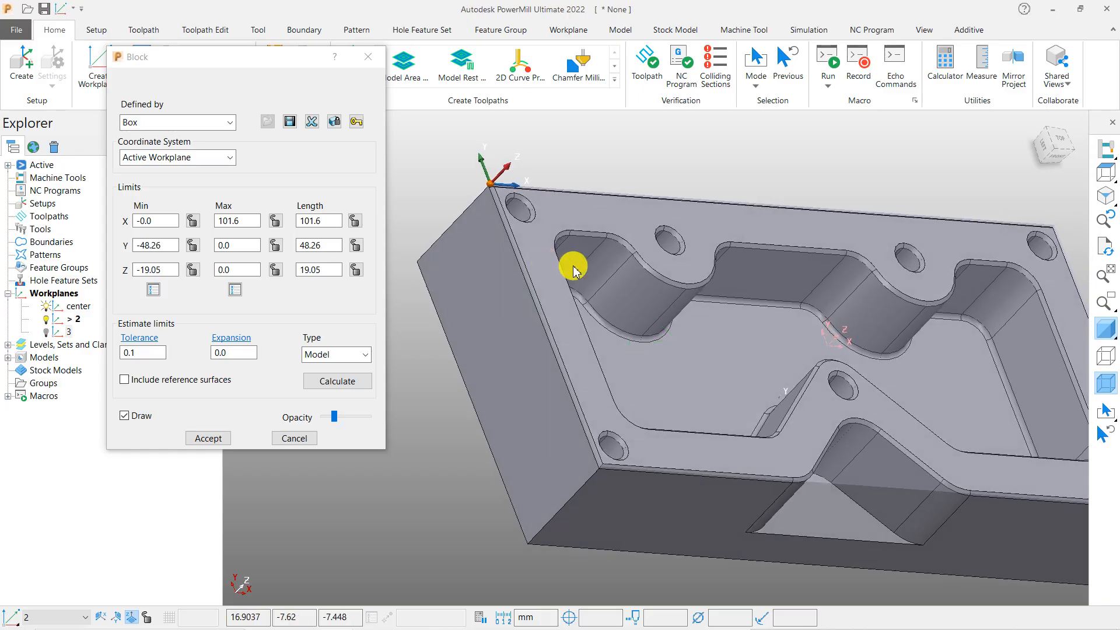
scroll(573, 263, "down", 5)
scroll(495, 315, "up", 5)
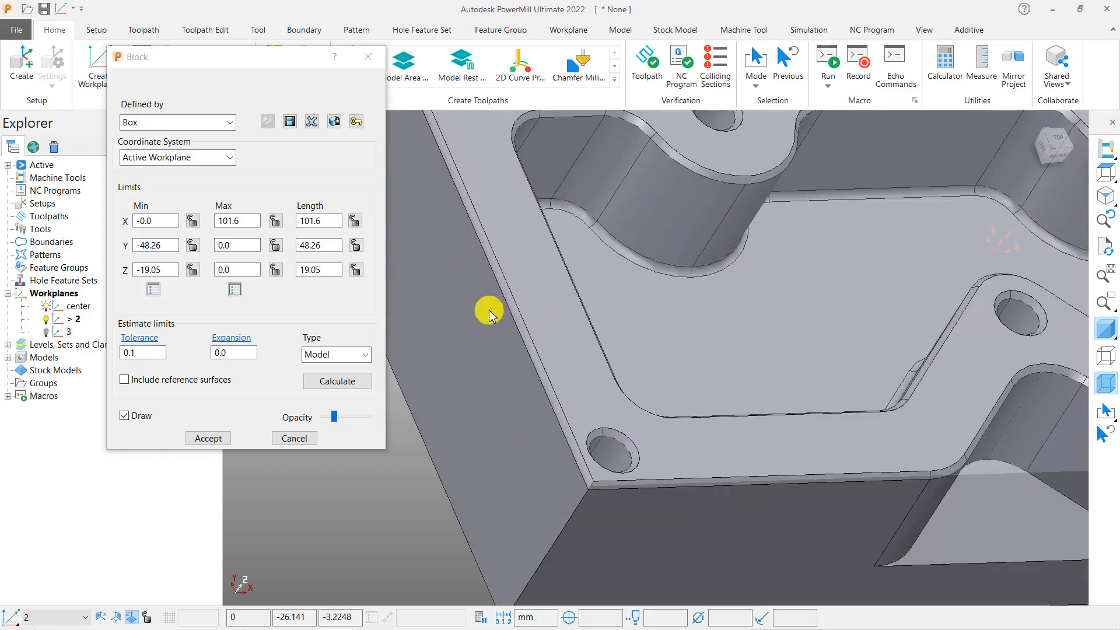
scroll(615, 350, "down", 5)
middle_click_drag(615, 351, 625, 258)
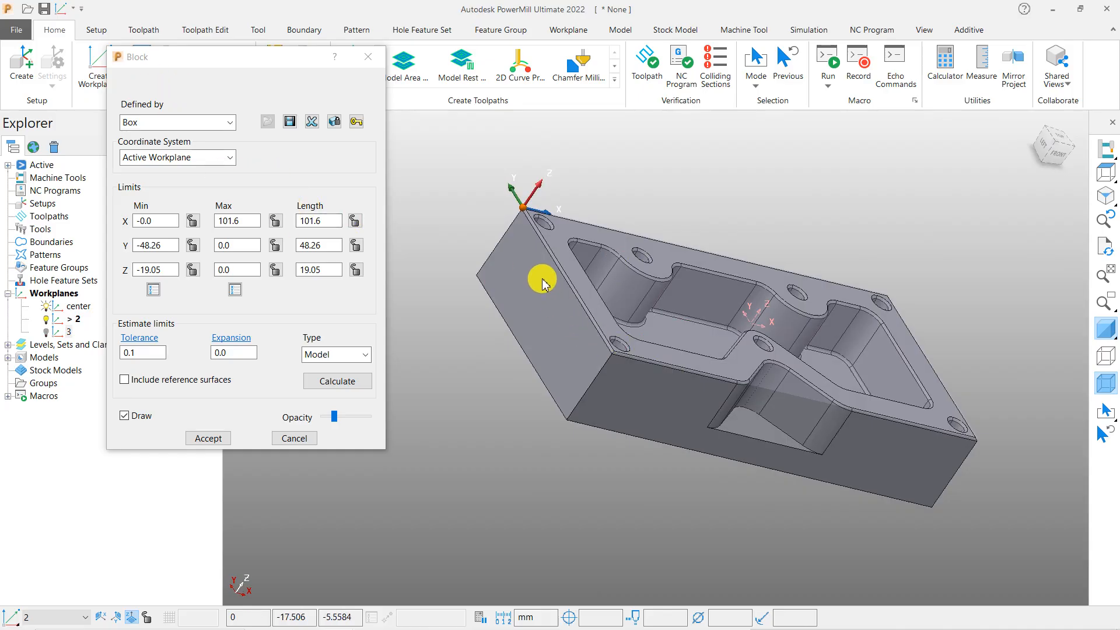
scroll(545, 380, "up", 2)
scroll(513, 195, "up", 4)
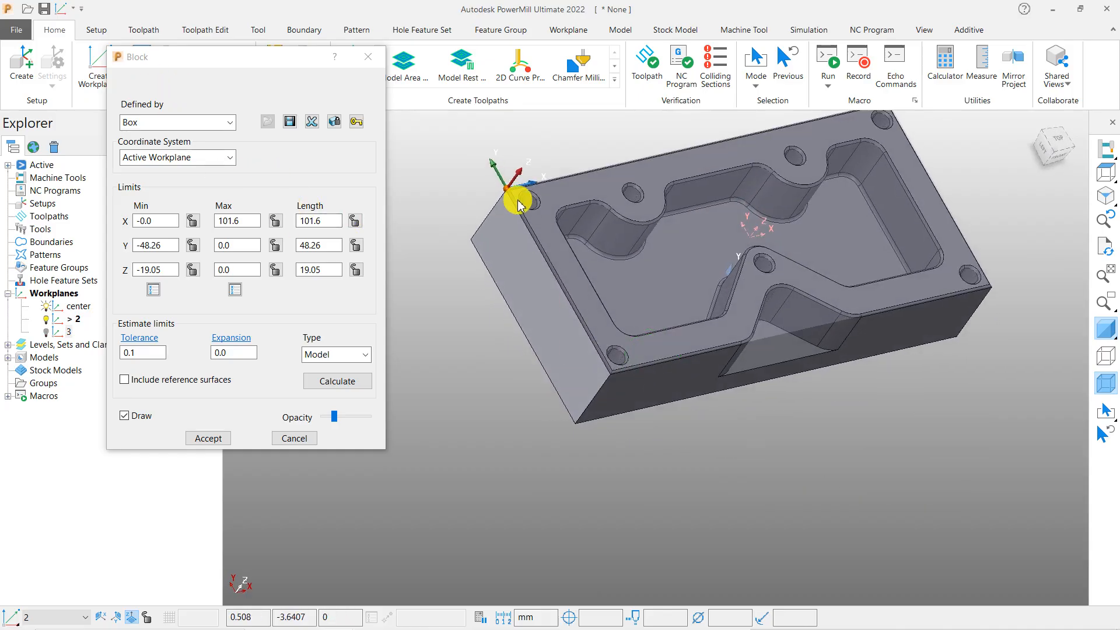
middle_click_drag(587, 386, 558, 321)
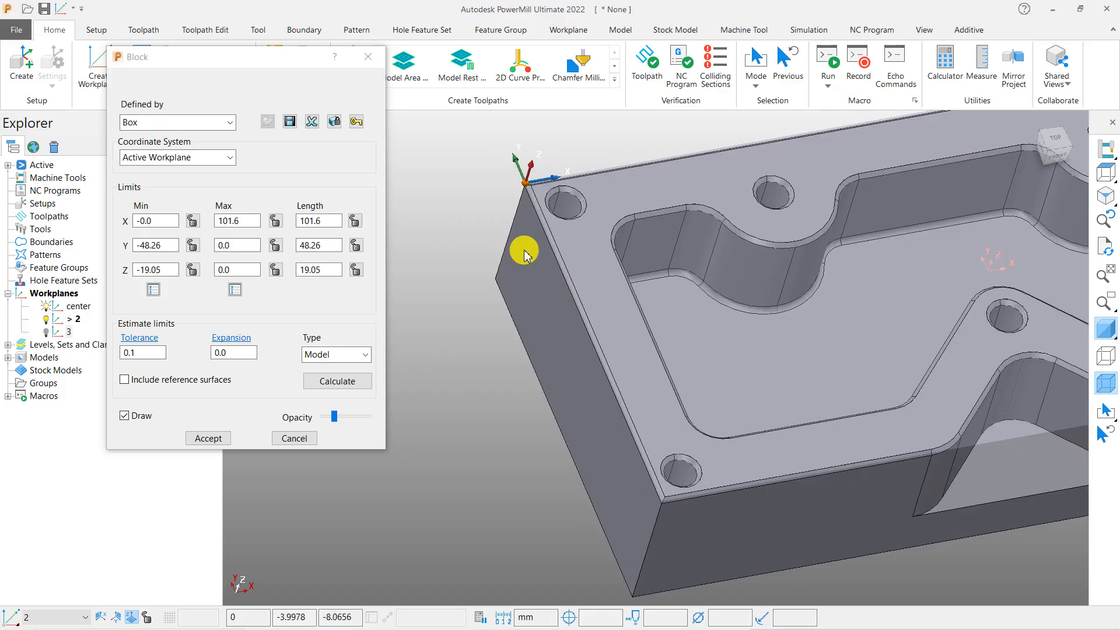
scroll(474, 252, "down", 3)
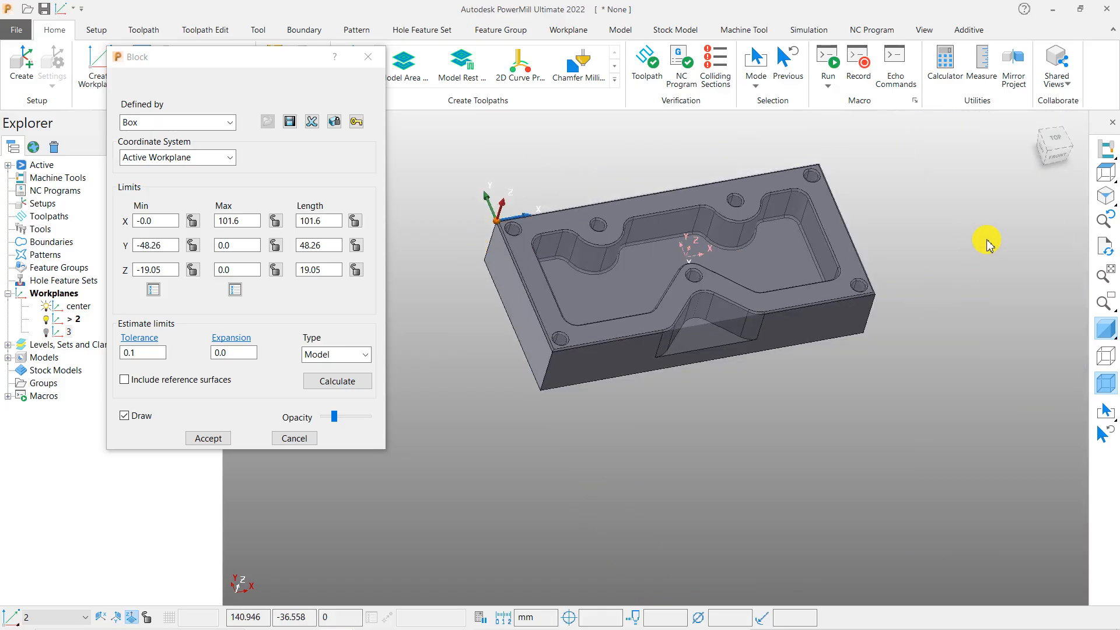
Clear the selection, calculate the block from only the plate's end side face beside workplane 2, and inspect it from above
left_click(974, 252)
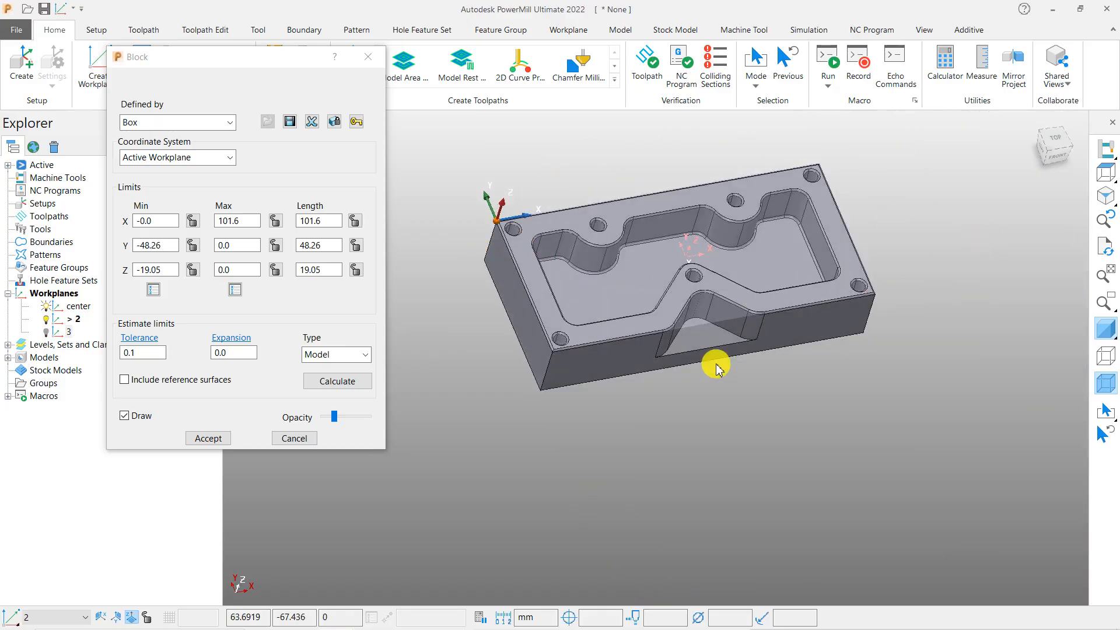
middle_click_drag(619, 298, 654, 300)
left_click(507, 264)
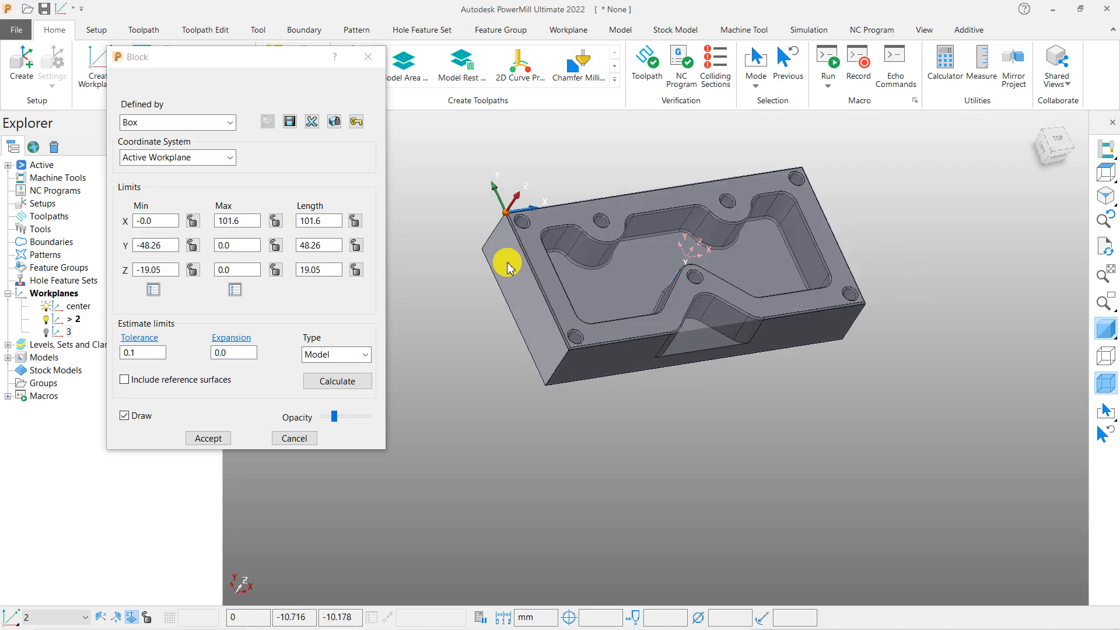
left_click(337, 381)
scroll(510, 251, "up", 5)
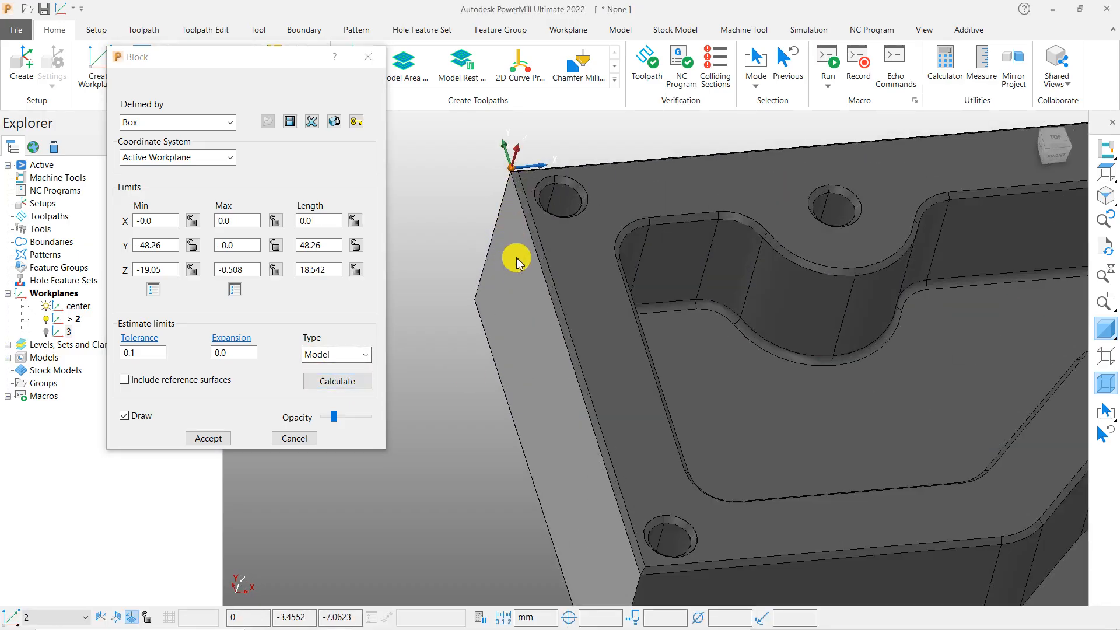
left_click(1106, 174)
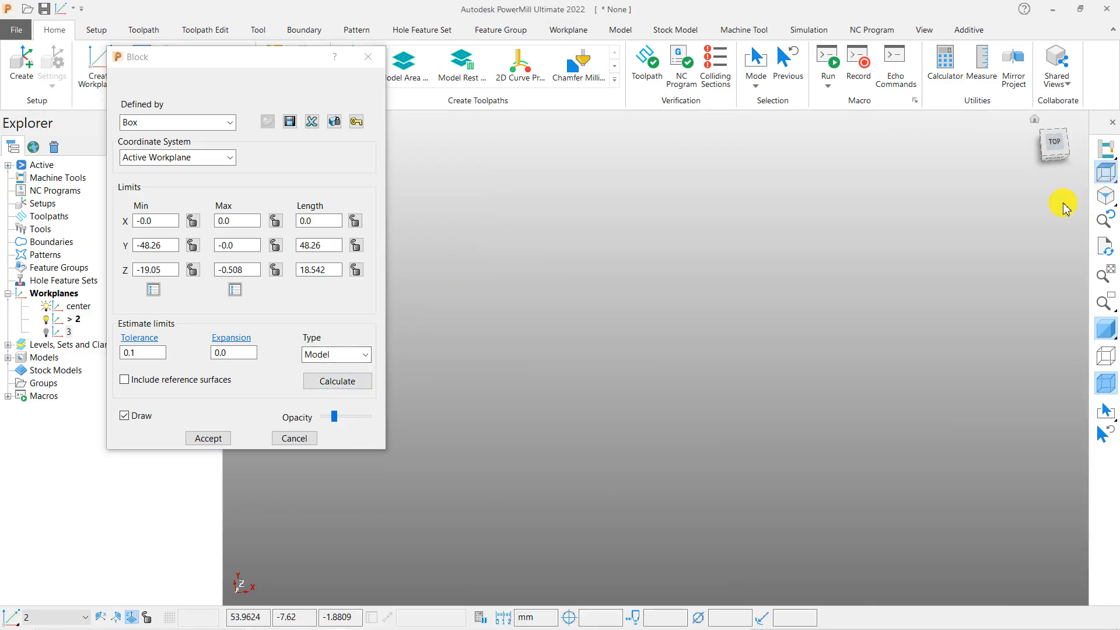
scroll(893, 362, "down", 3)
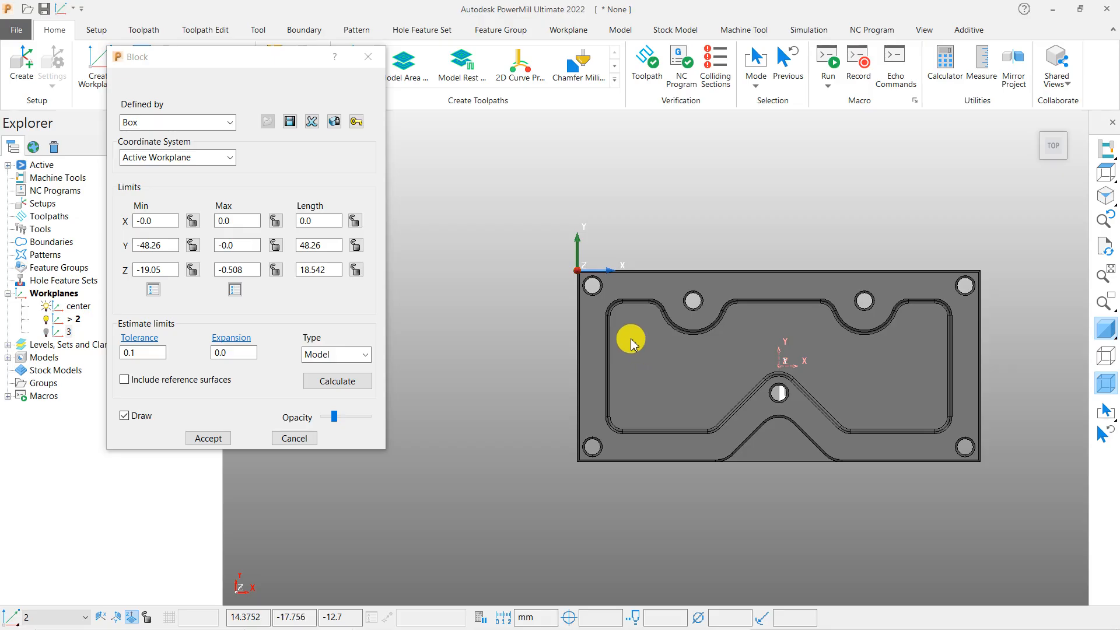
With the model display temporarily hidden, set the block's X minimum to -5, then restore the display and examine the block beside the plate
left_click(1107, 328)
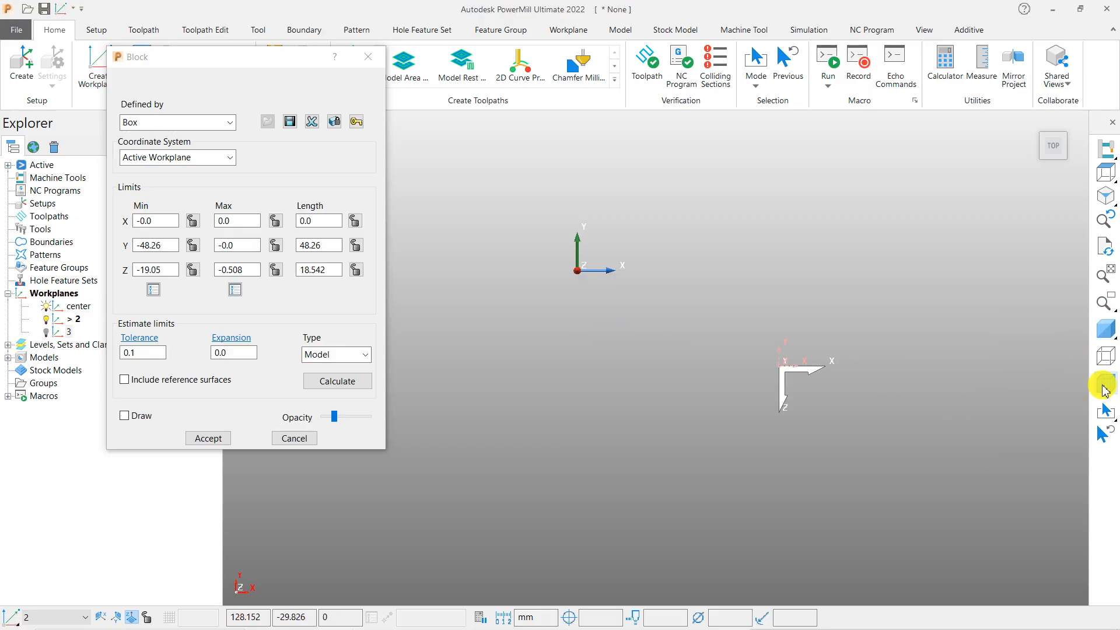
middle_click_drag(473, 364, 607, 347)
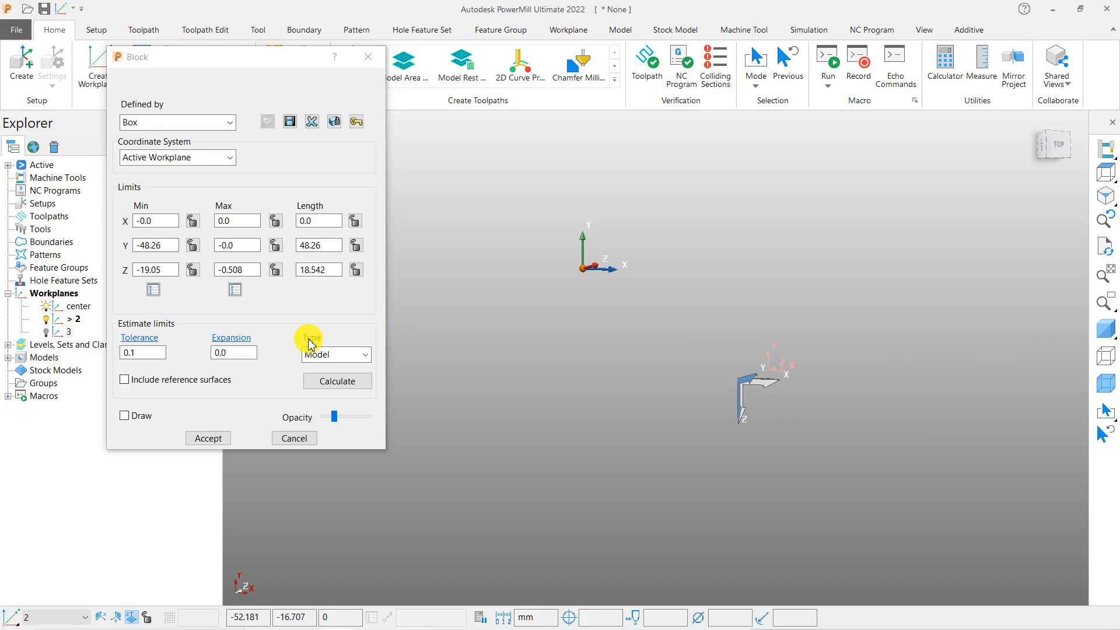
left_click(160, 222)
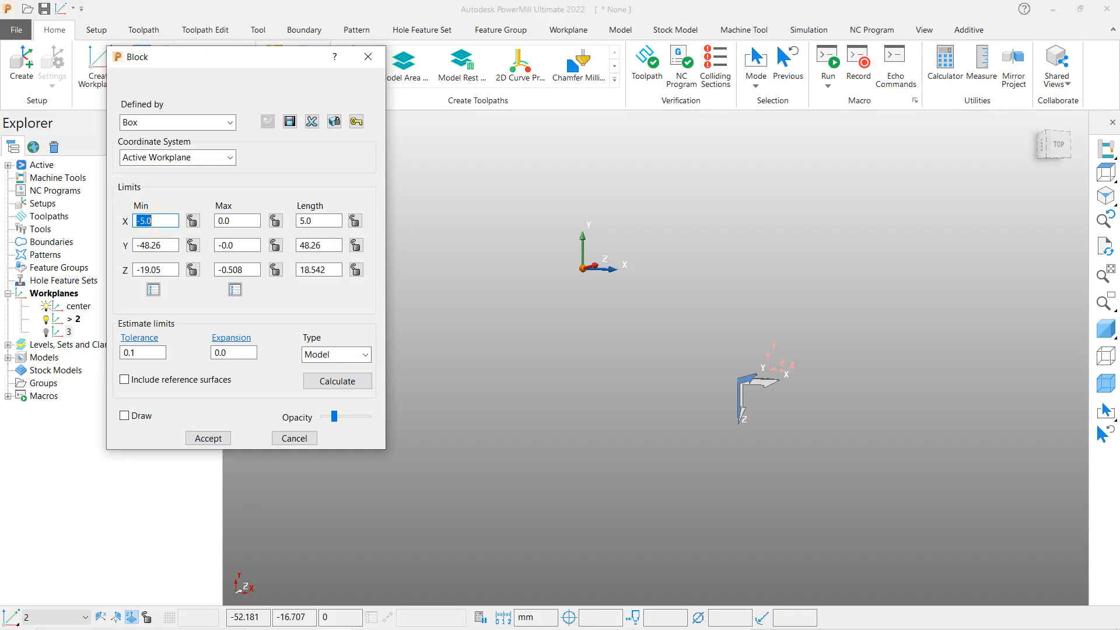
mouse_move(656, 370)
middle_mouse_down()
mouse_move(1004, 367)
mouse_move(545, 375)
mouse_move(1032, 292)
middle_mouse_up()
left_click(1107, 383)
left_click(1104, 329)
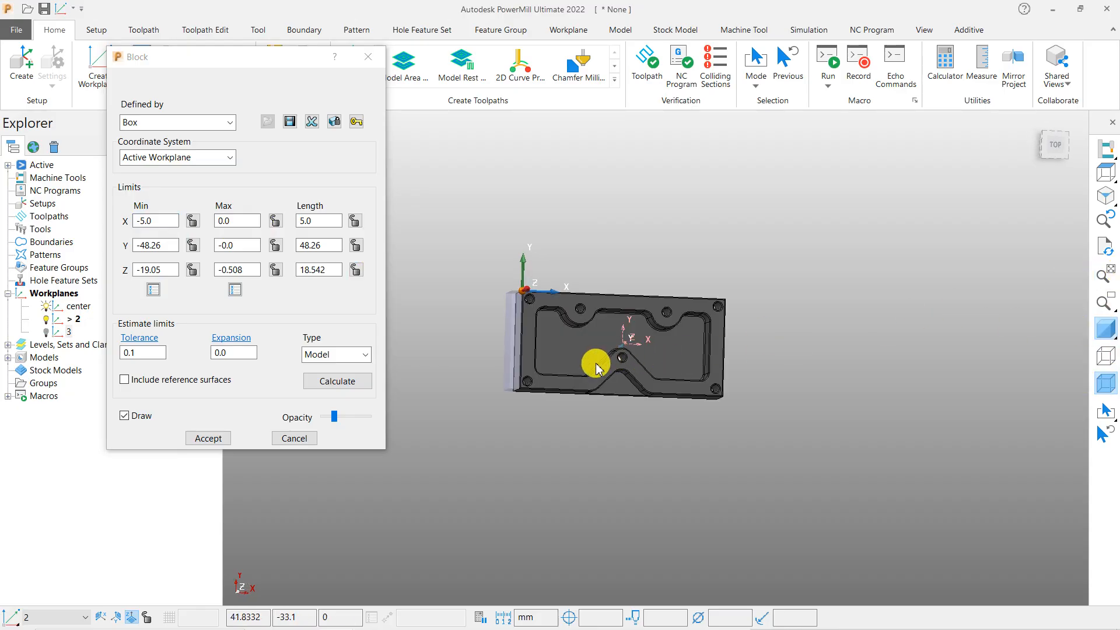
middle_click_drag(595, 363, 573, 298)
scroll(515, 363, "up", 5)
middle_click_drag(746, 469, 762, 344)
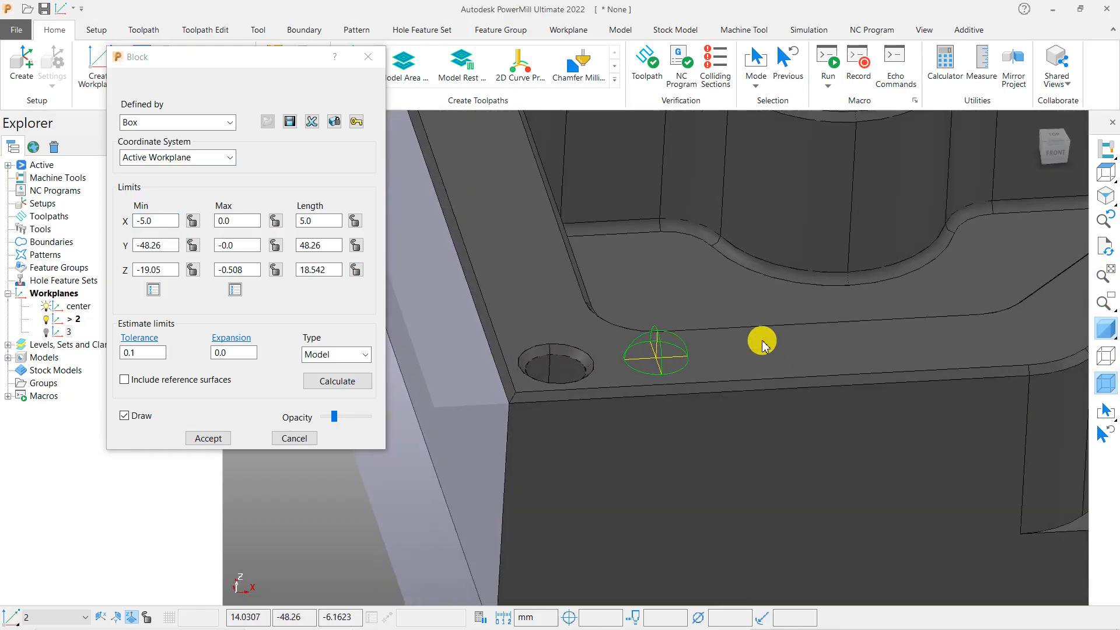
Set the block's Z maximum to 0 and examine its upper edge beside the plate's end face
scroll(643, 342, "down", 3)
scroll(643, 344, "down", 2)
middle_click_drag(592, 348, 663, 290)
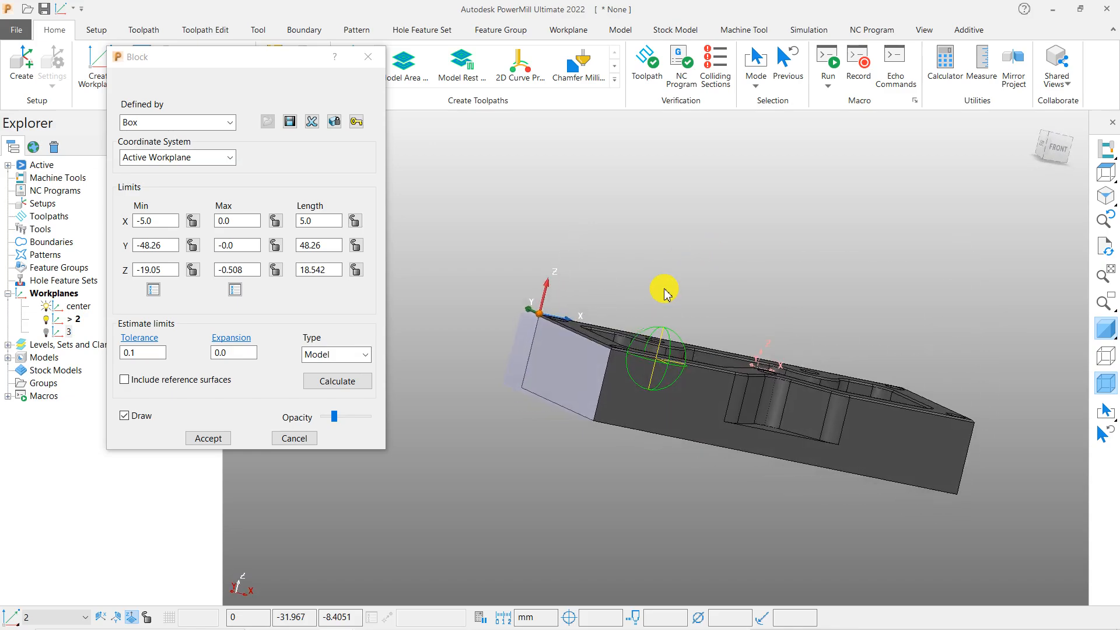
scroll(553, 332, "up", 3)
scroll(560, 315, "up", 2)
scroll(590, 315, "down", 1)
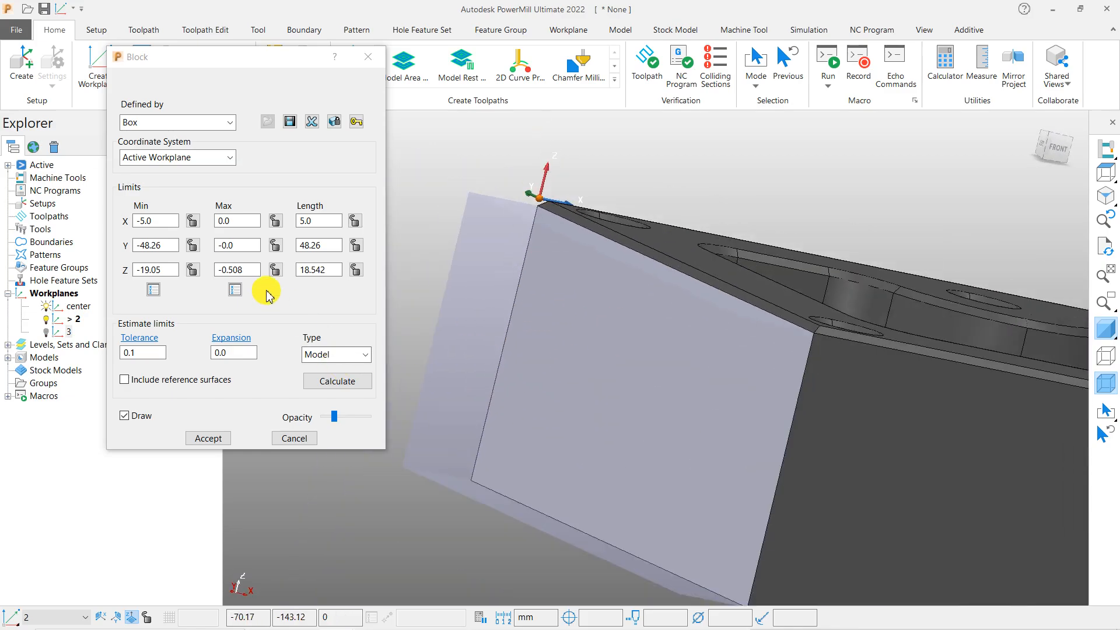
double_click(252, 269)
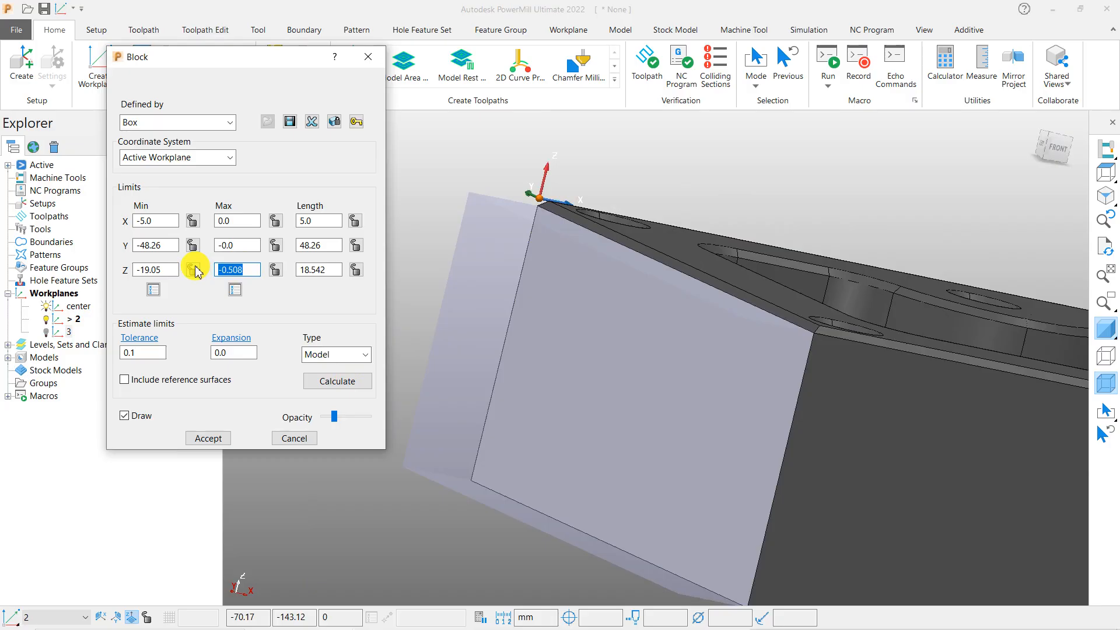
type("0")
left_click(336, 272)
middle_click_drag(629, 277, 539, 330)
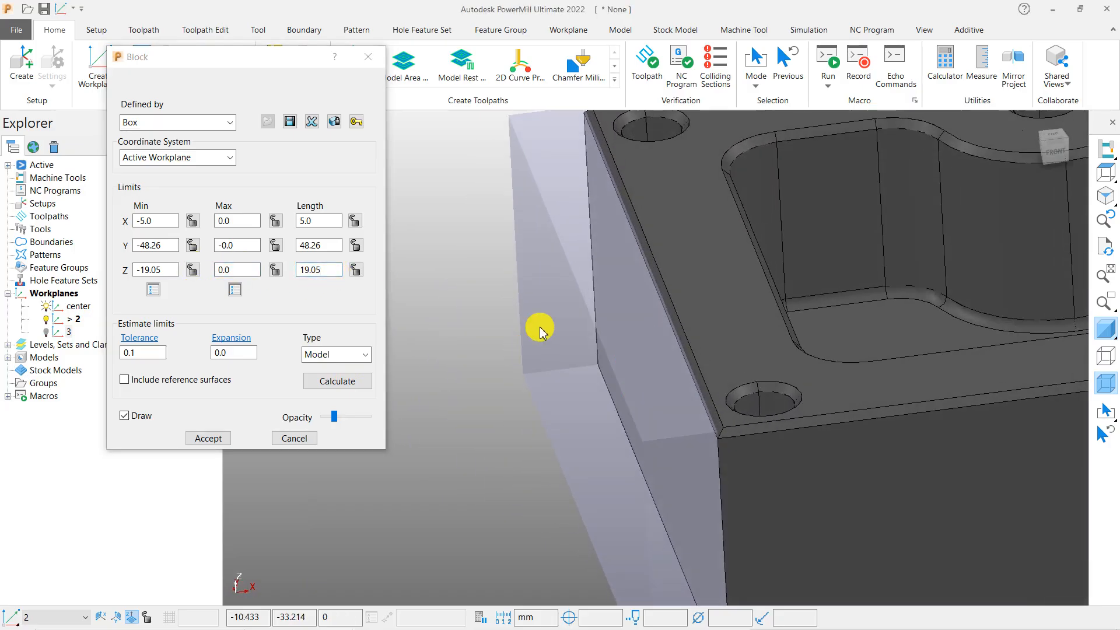
scroll(546, 288, "down", 5)
scroll(581, 280, "up", 5)
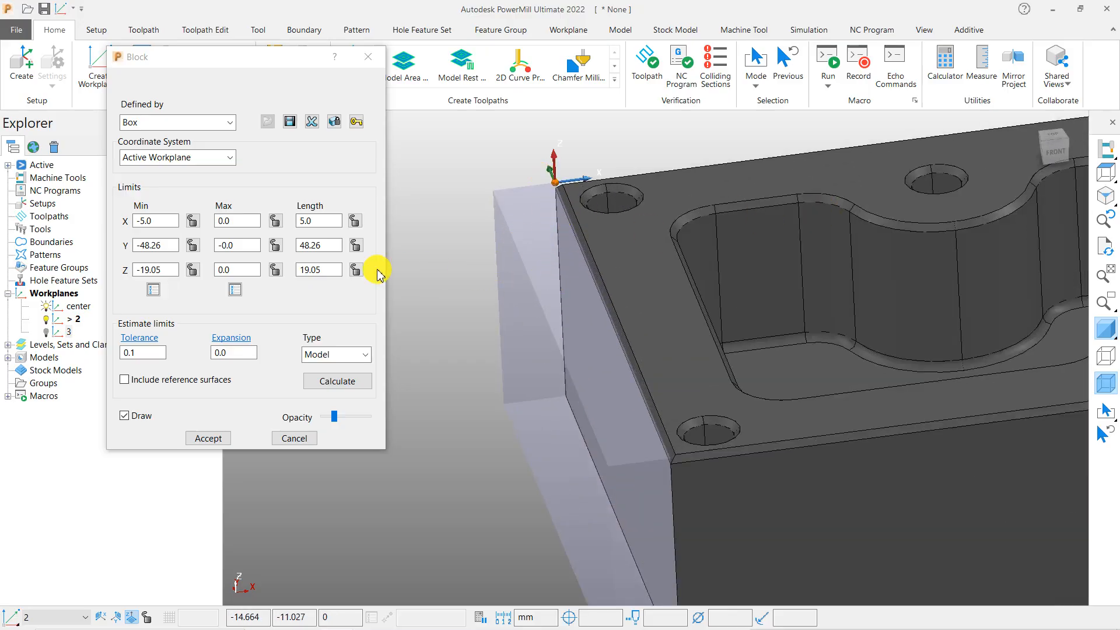
Set the block's X maximum to 2 and examine its overlap with the plate near the workplane 2 corner hole
double_click(247, 223)
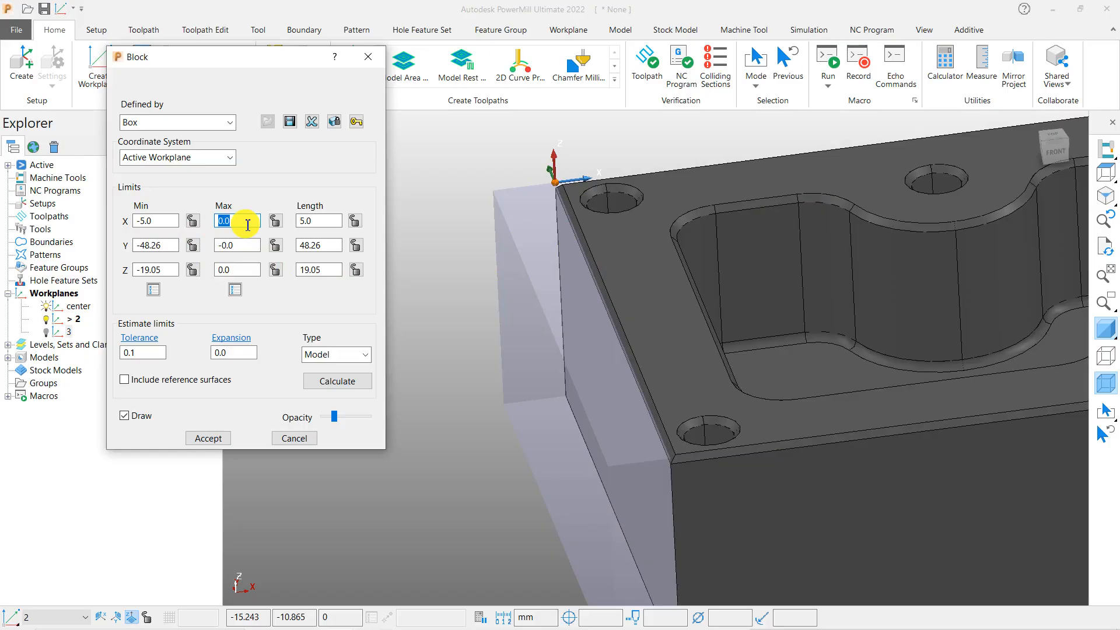
key("Return")
scroll(598, 202, "up", 5)
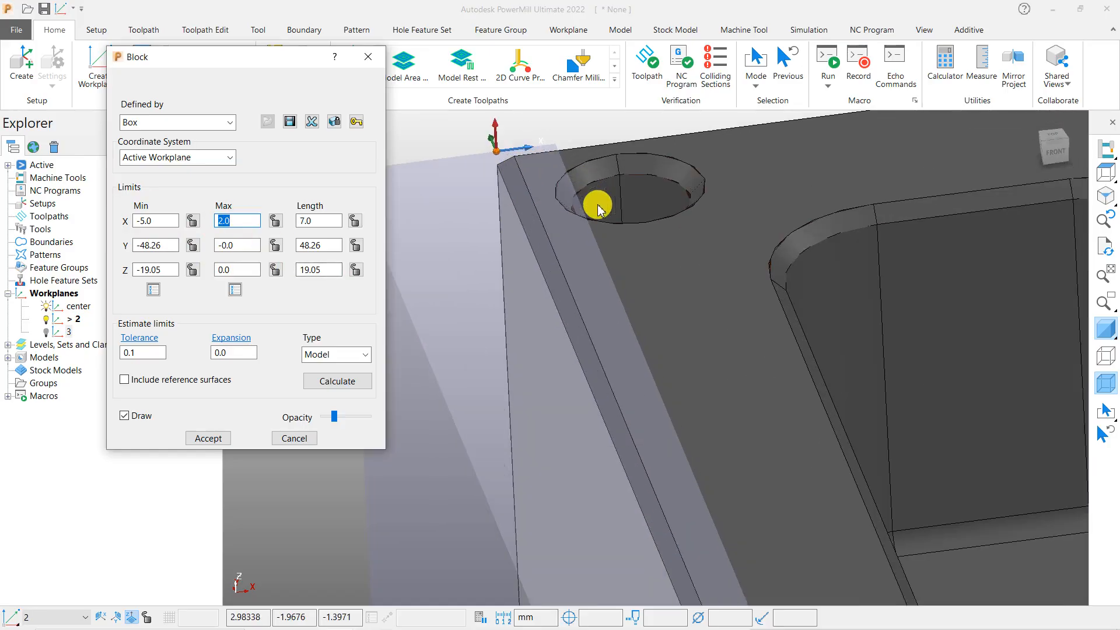
scroll(563, 220, "down", 2)
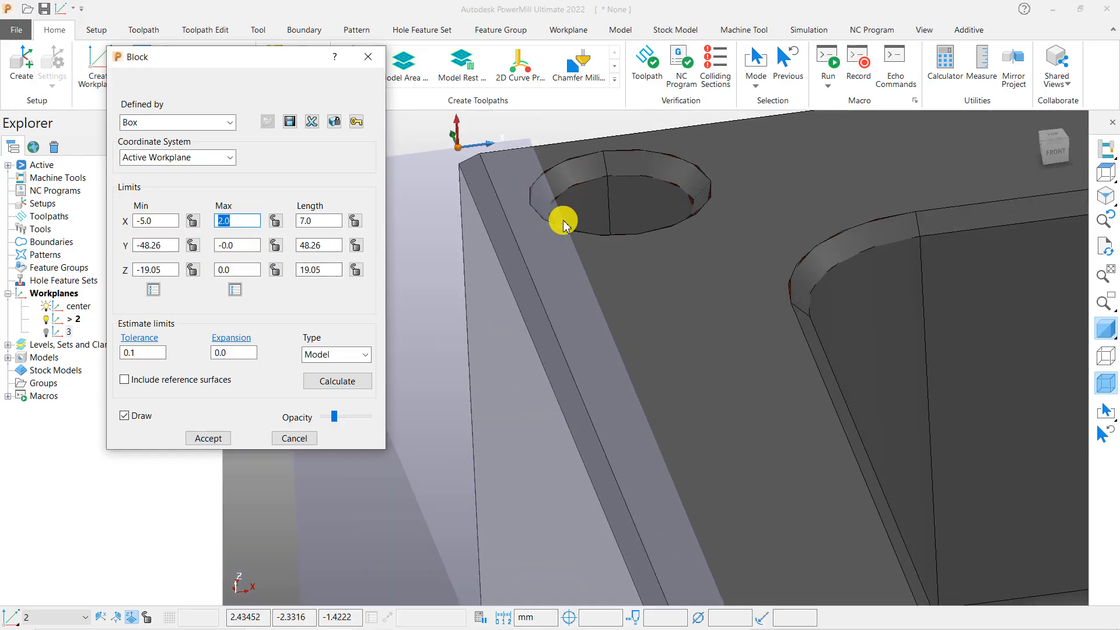
Set the block's X maximum to 1, check its overlap along the plate's end edge, and accept the block
left_click(245, 224)
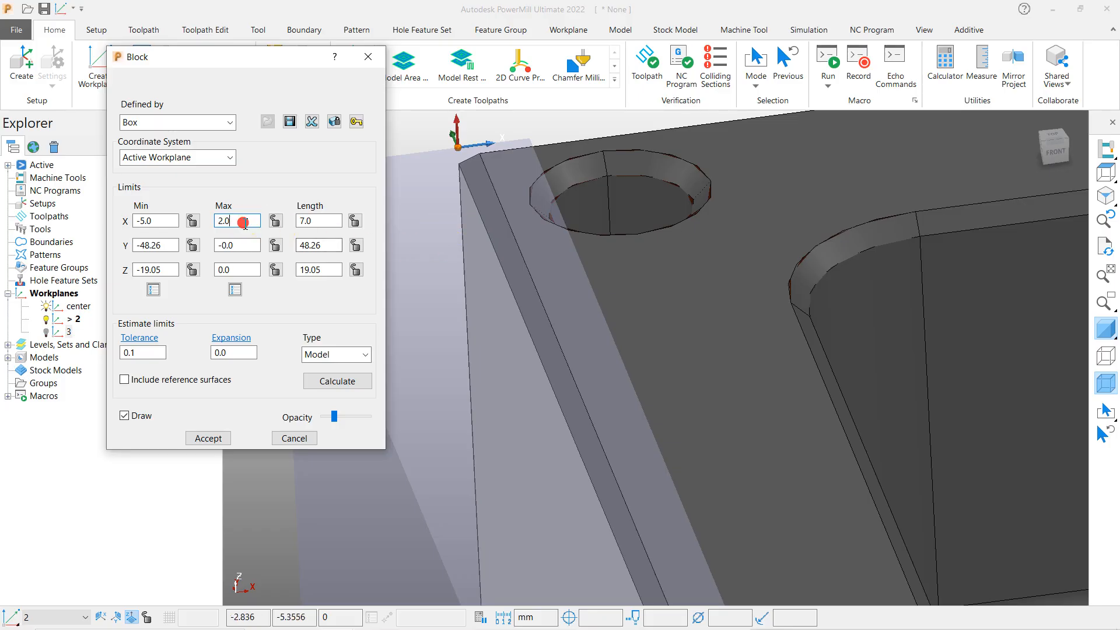
type("1")
left_click(318, 221)
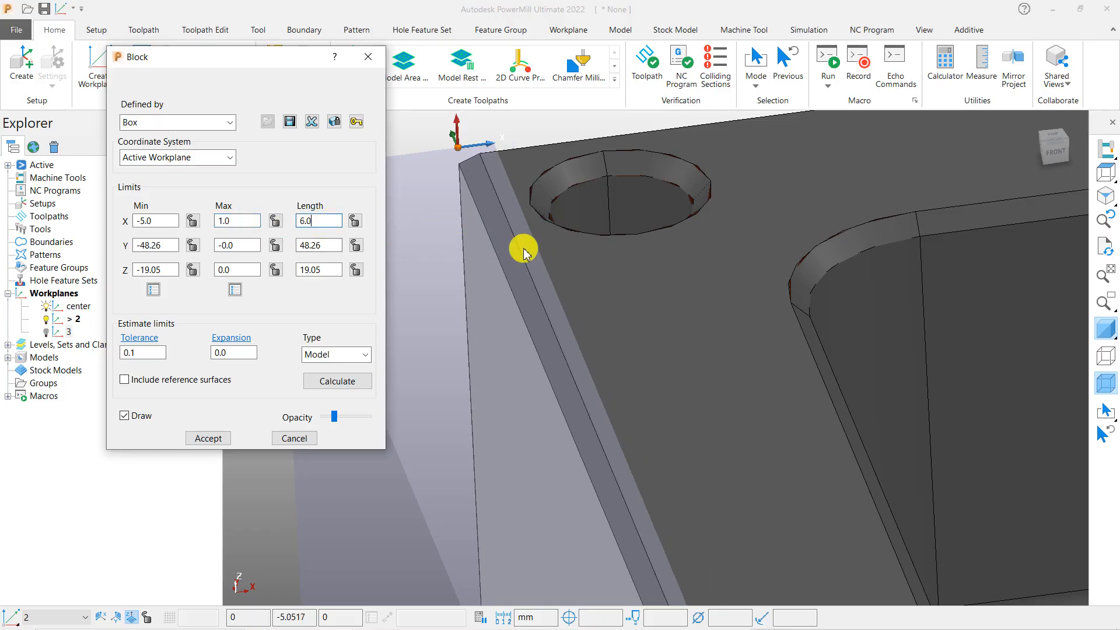
scroll(518, 190, "down", 2)
scroll(564, 305, "up", 2)
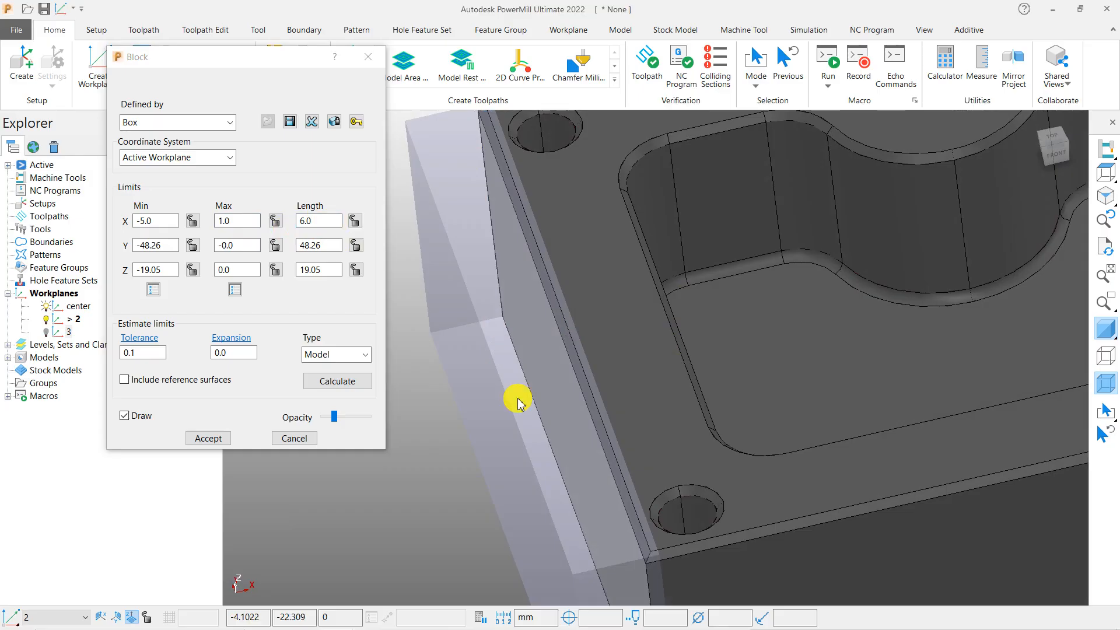
scroll(502, 253, "down", 3)
left_click(205, 440)
Examine the accepted block against the whole plate from several oblique angles
scroll(400, 296, "down", 3)
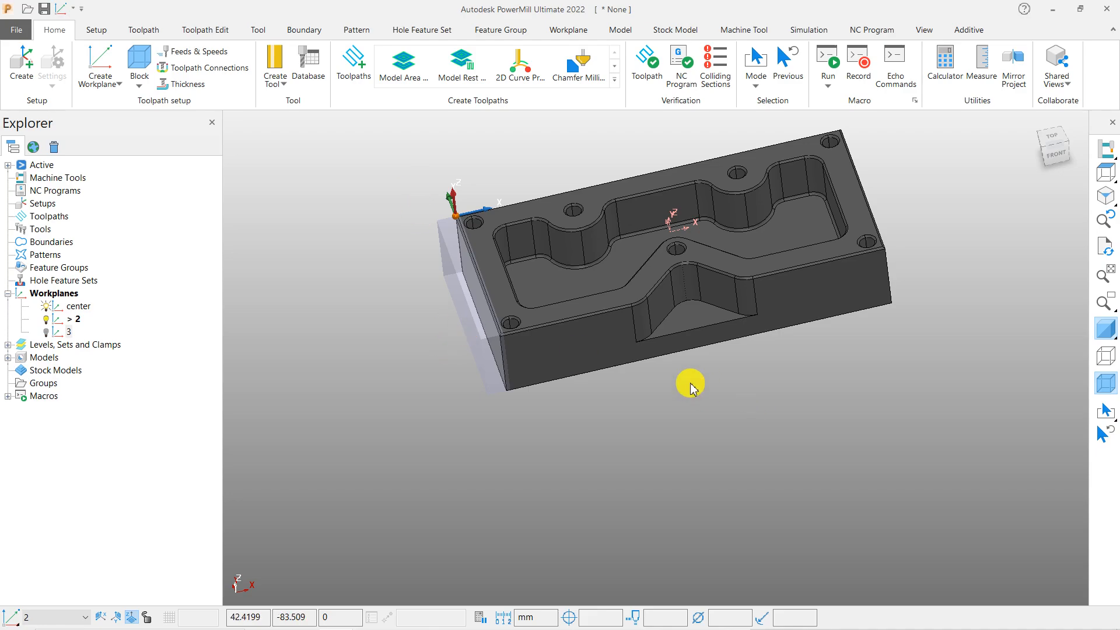
middle_click_drag(692, 385, 716, 398)
scroll(562, 369, "down", 2)
middle_click_drag(662, 350, 645, 370)
middle_click_drag(706, 351, 676, 357)
mouse_move(618, 407)
middle_mouse_down()
mouse_move(618, 378)
mouse_move(607, 387)
middle_mouse_up()
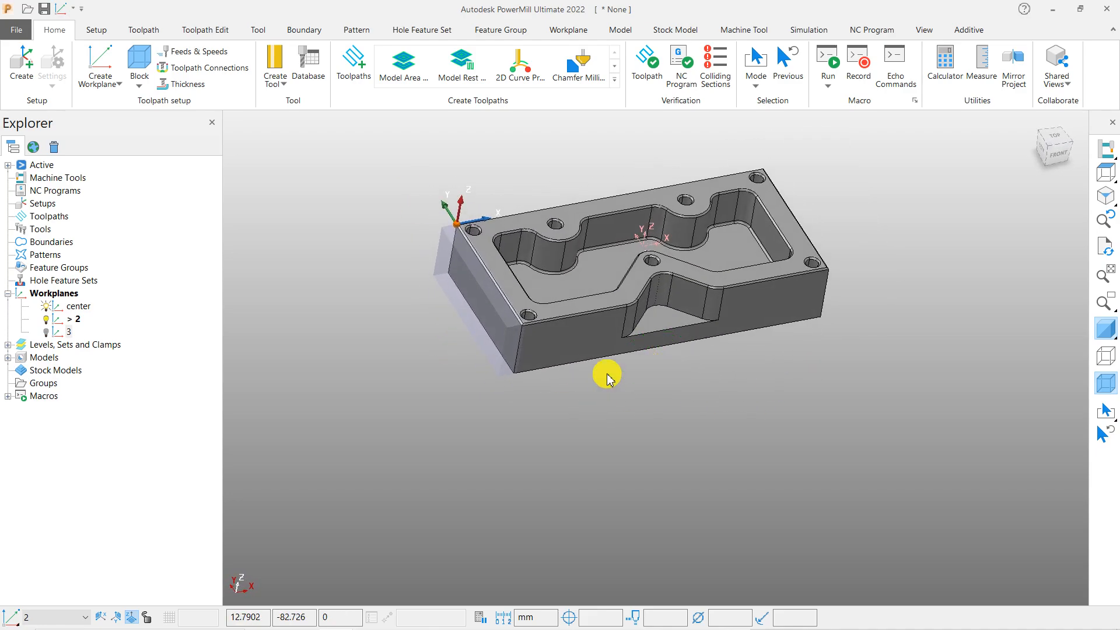
scroll(609, 301, "down", 2)
scroll(609, 300, "up", 4)
middle_click_drag(661, 302, 645, 333)
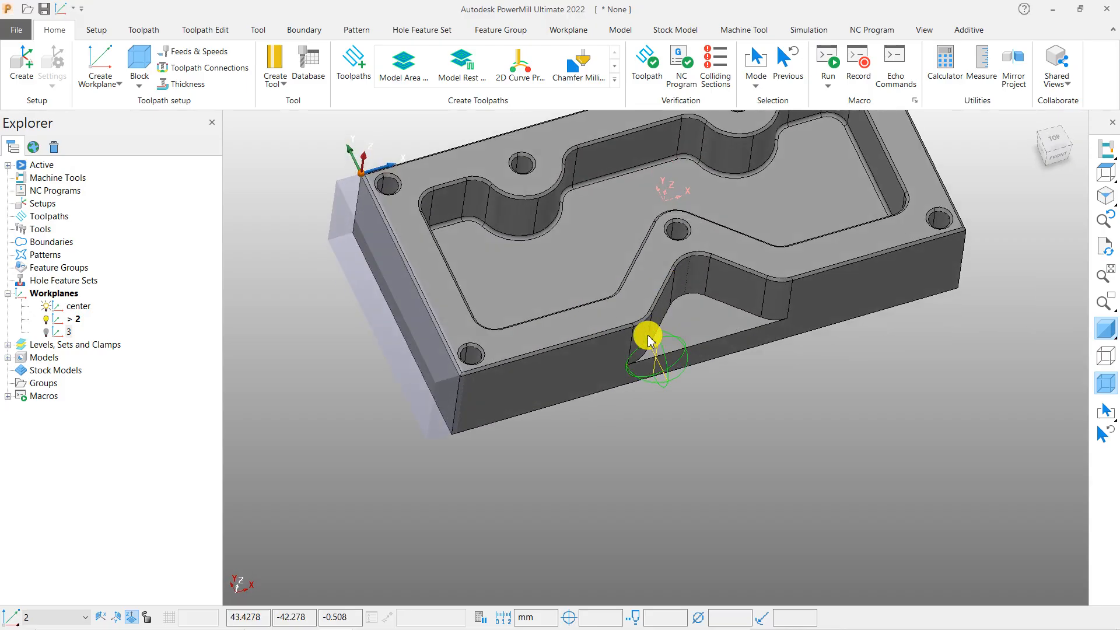
scroll(370, 321, "down", 2)
middle_click_drag(614, 409, 662, 360)
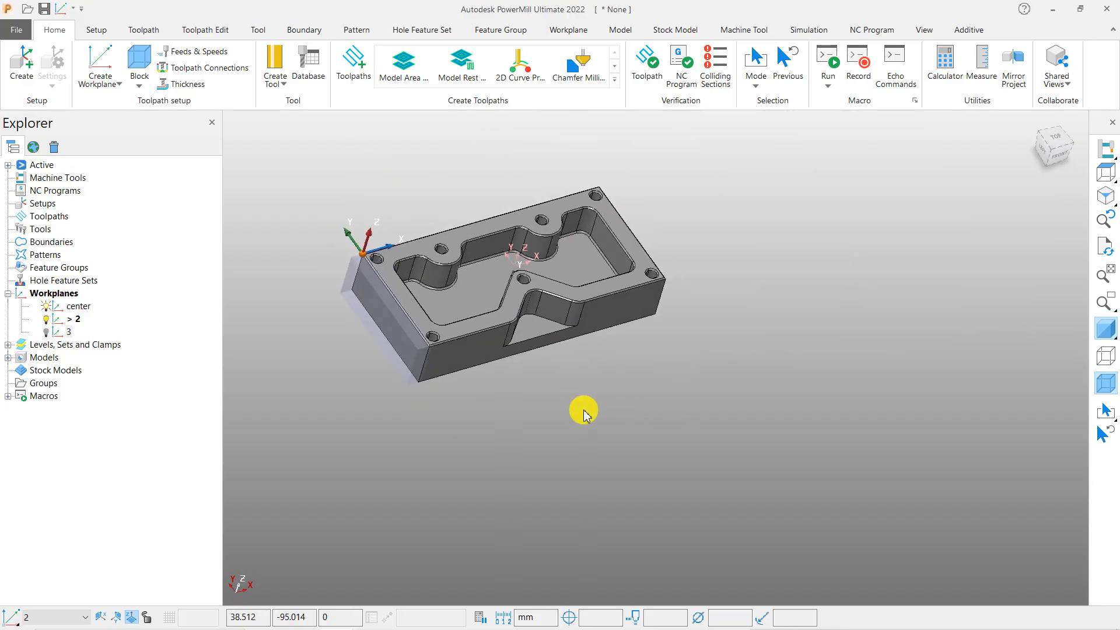
Compare top and tilted views of the plate to examine the block strip beside the workplane 2 origin
left_click(1104, 173)
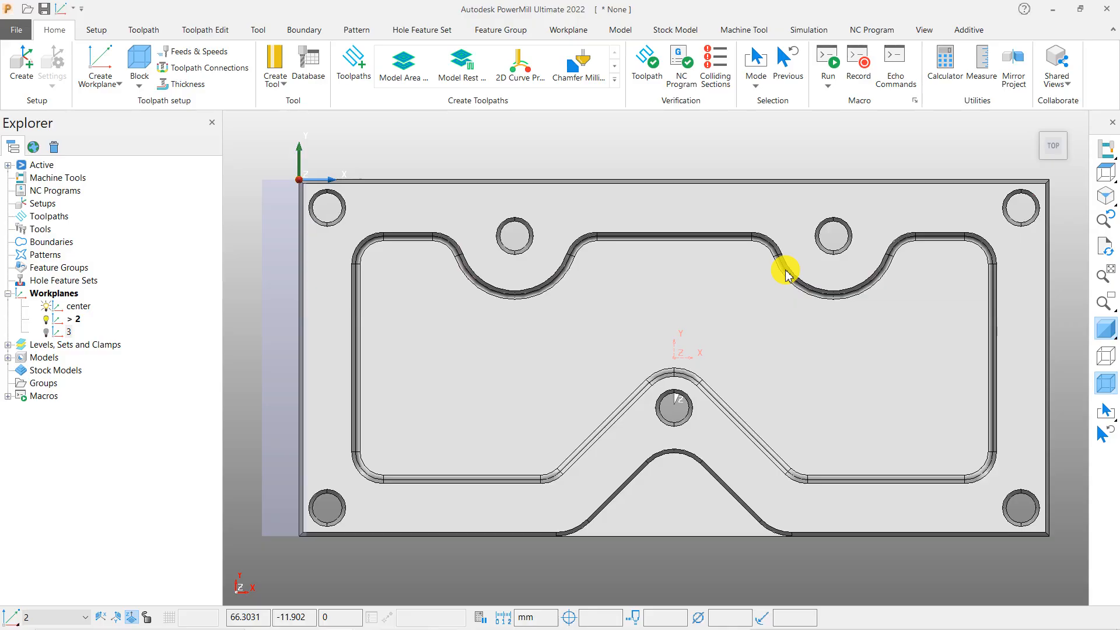
scroll(786, 270, "up", 1)
scroll(705, 272, "down", 3)
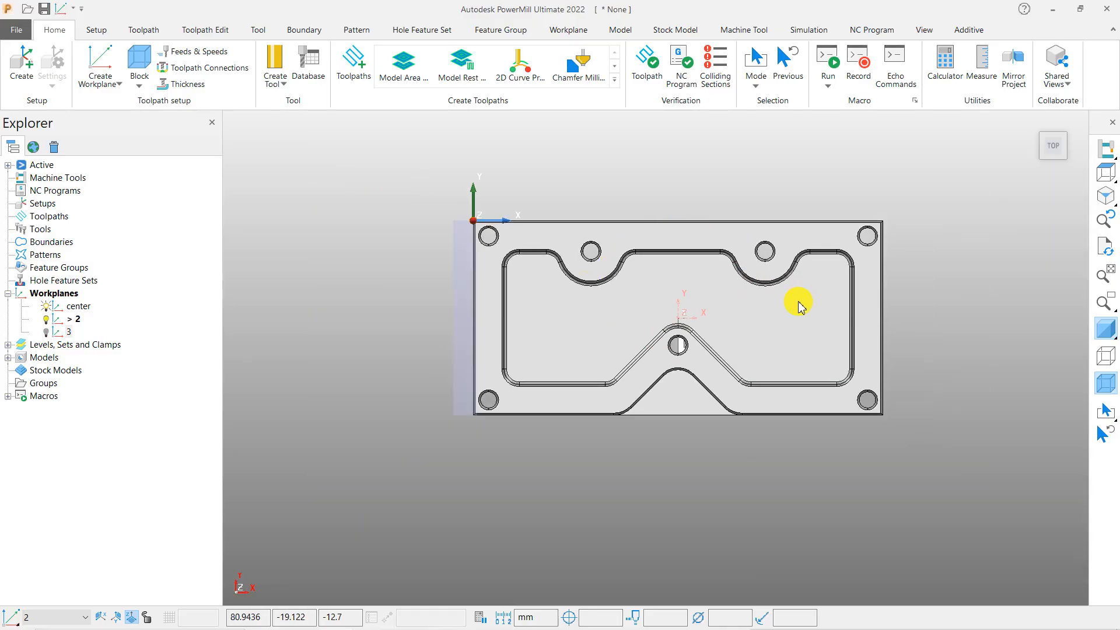
scroll(468, 233, "up", 2)
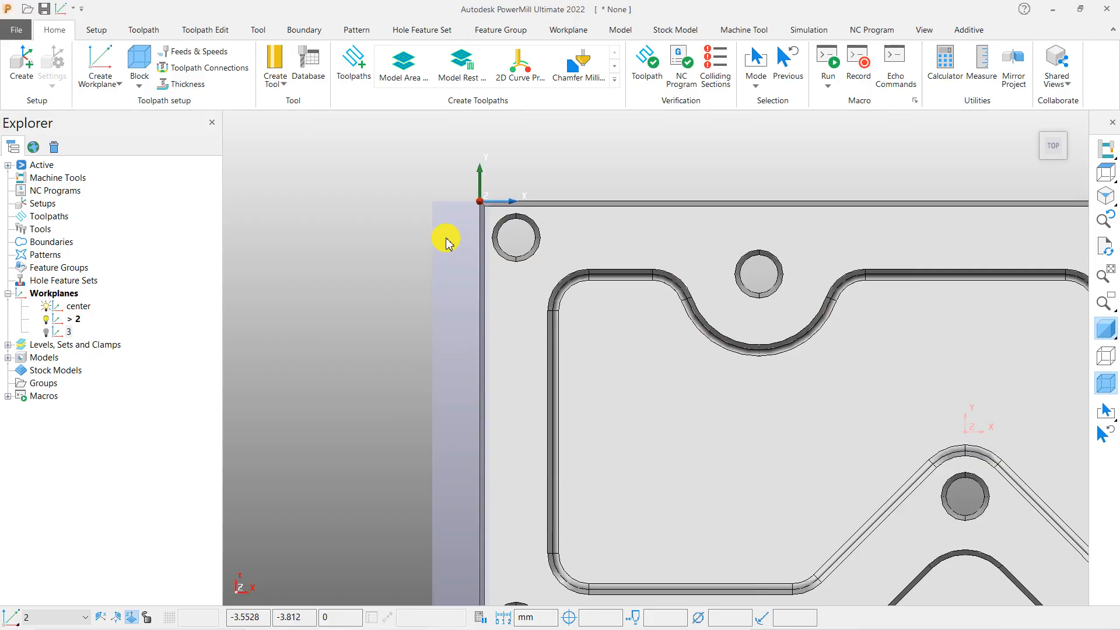
scroll(449, 248, "down", 3)
middle_click_drag(560, 446, 506, 291)
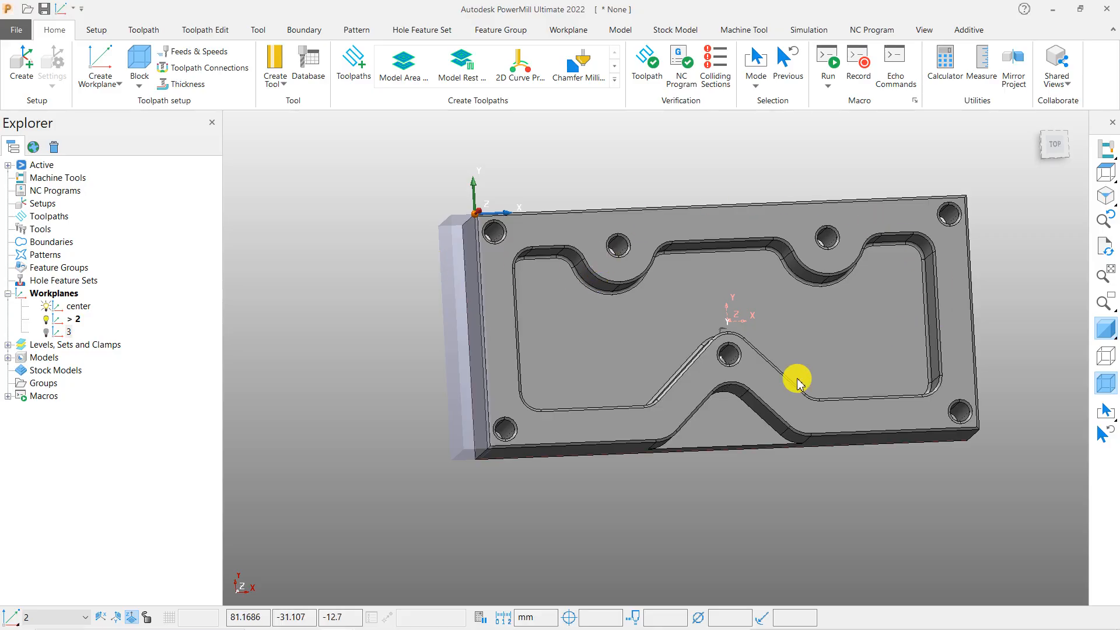
left_click(1103, 172)
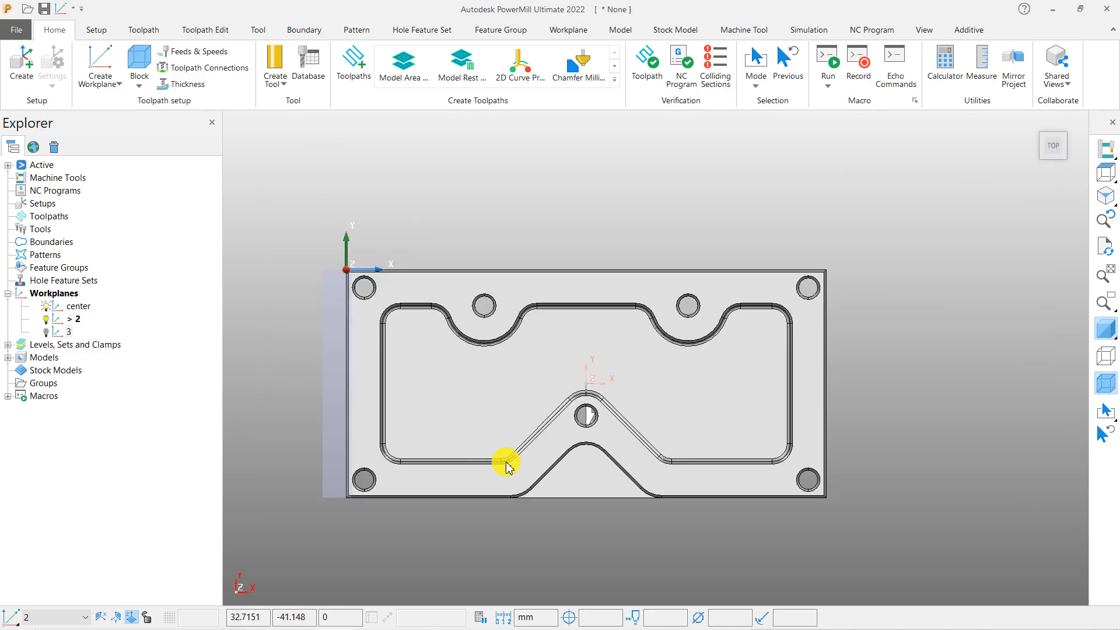
middle_click_drag(508, 462, 541, 457)
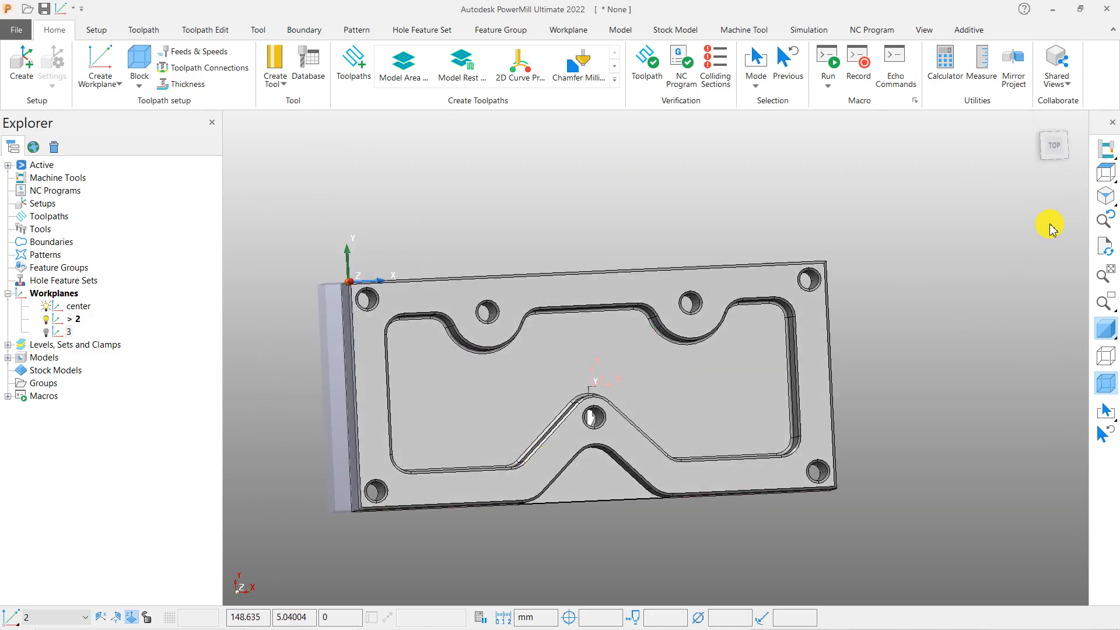
left_click(1105, 172)
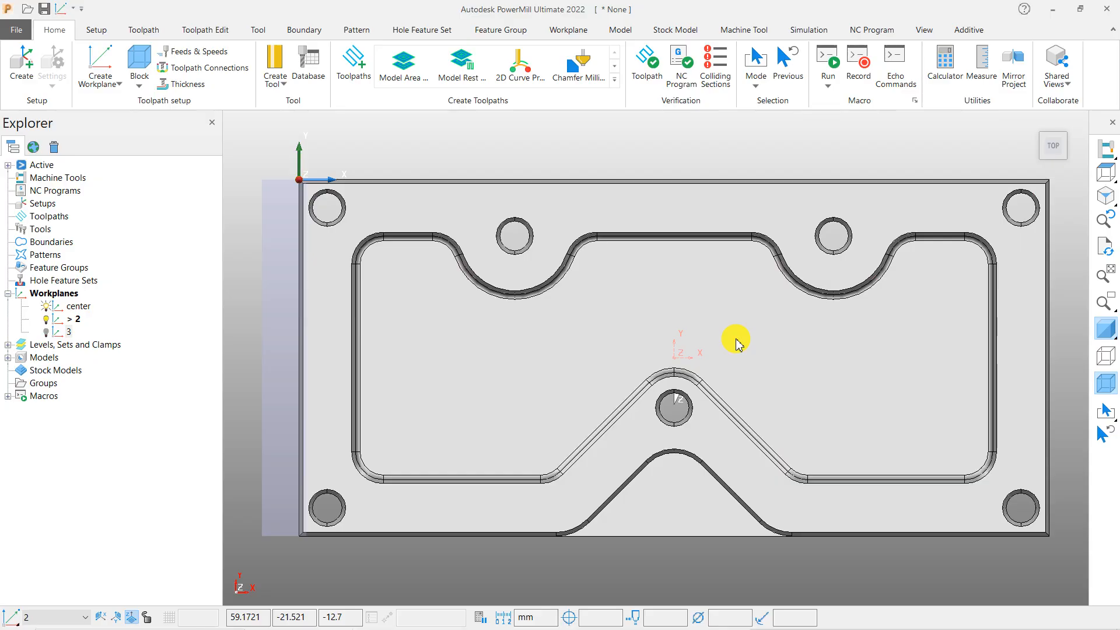
scroll(382, 221, "down", 3)
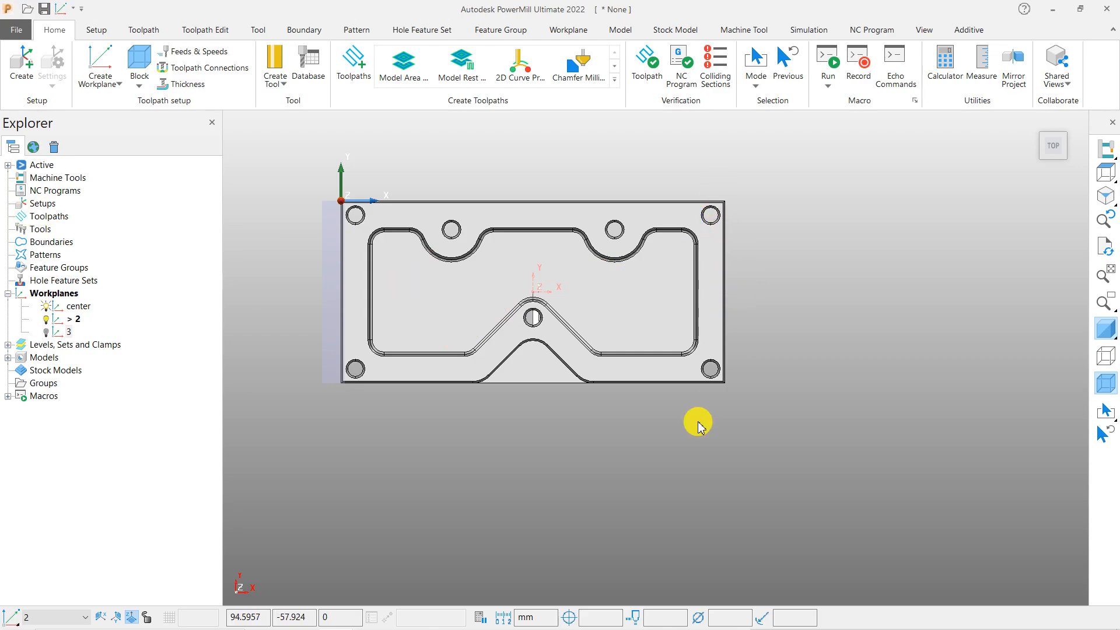
middle_click_drag(613, 305, 657, 313)
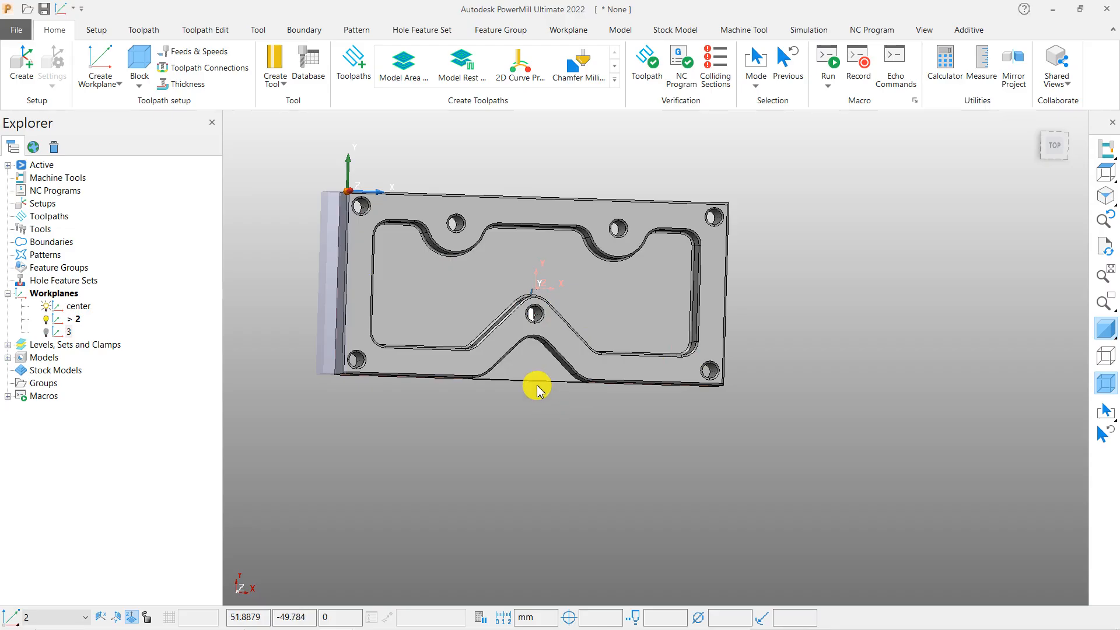
middle_click_drag(596, 429, 366, 272)
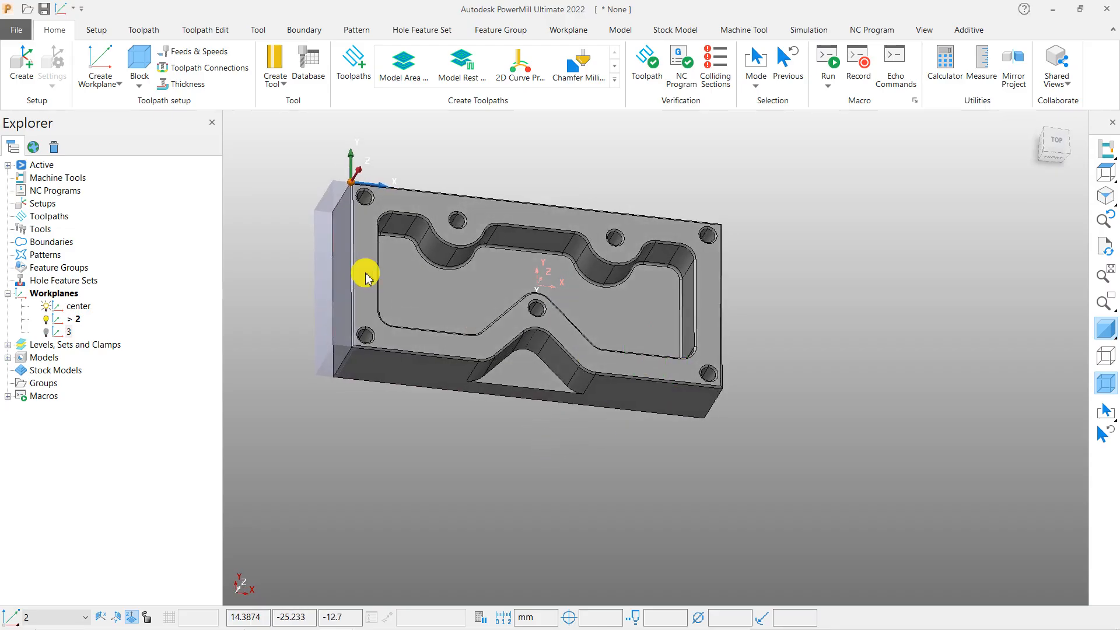
mouse_move(414, 329)
middle_mouse_down()
mouse_move(422, 419)
mouse_move(490, 425)
mouse_move(555, 395)
mouse_move(505, 438)
middle_mouse_up()
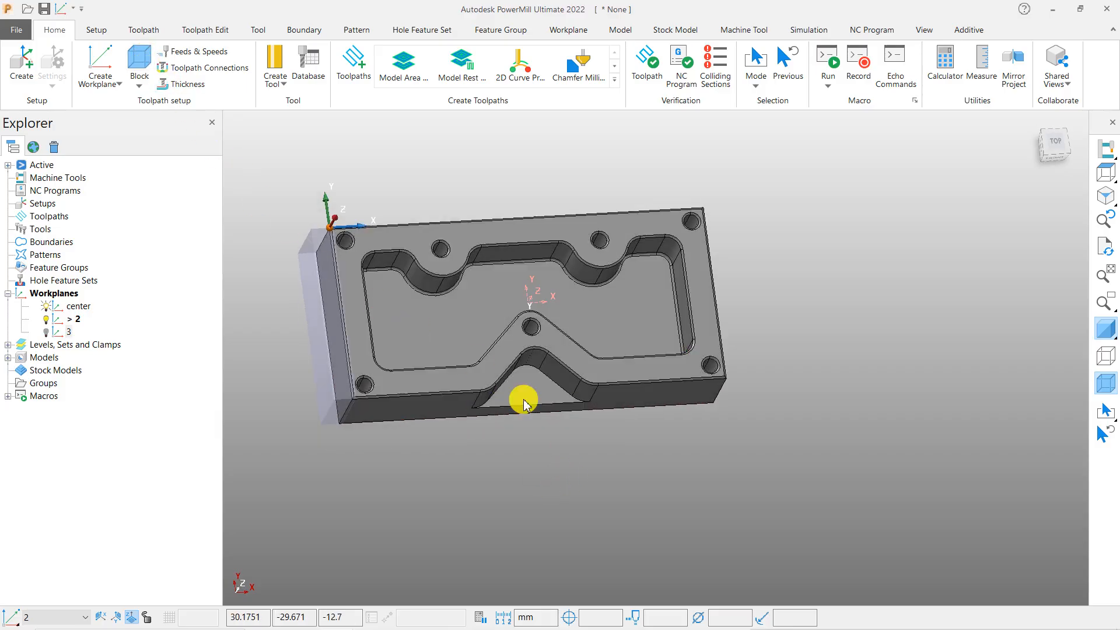
left_click(1105, 172)
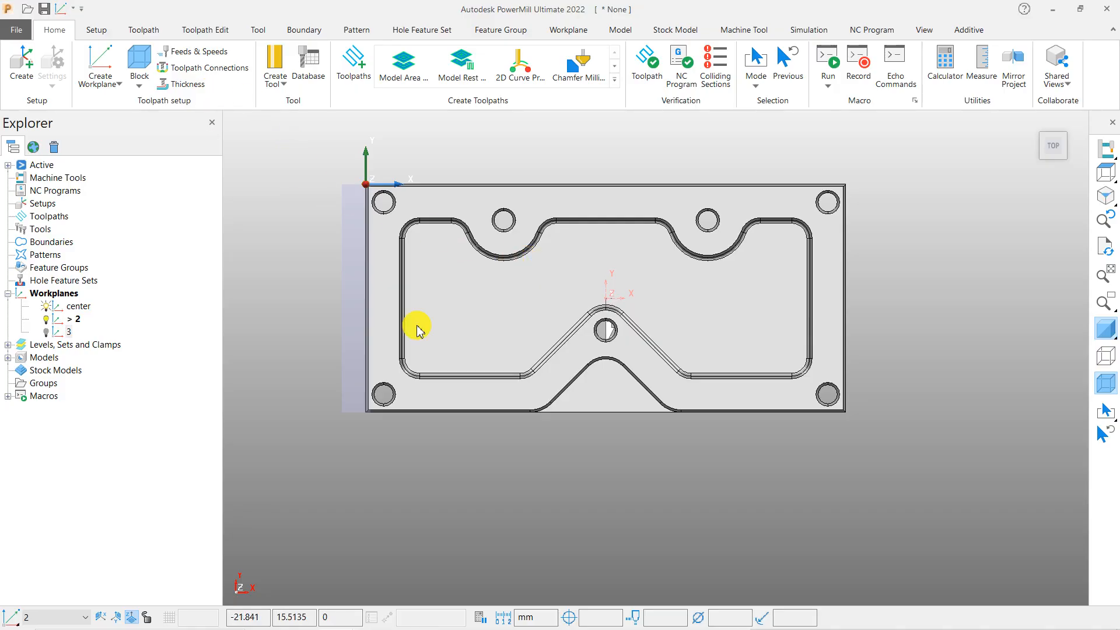
scroll(468, 295, "down", 3)
scroll(458, 306, "up", 5)
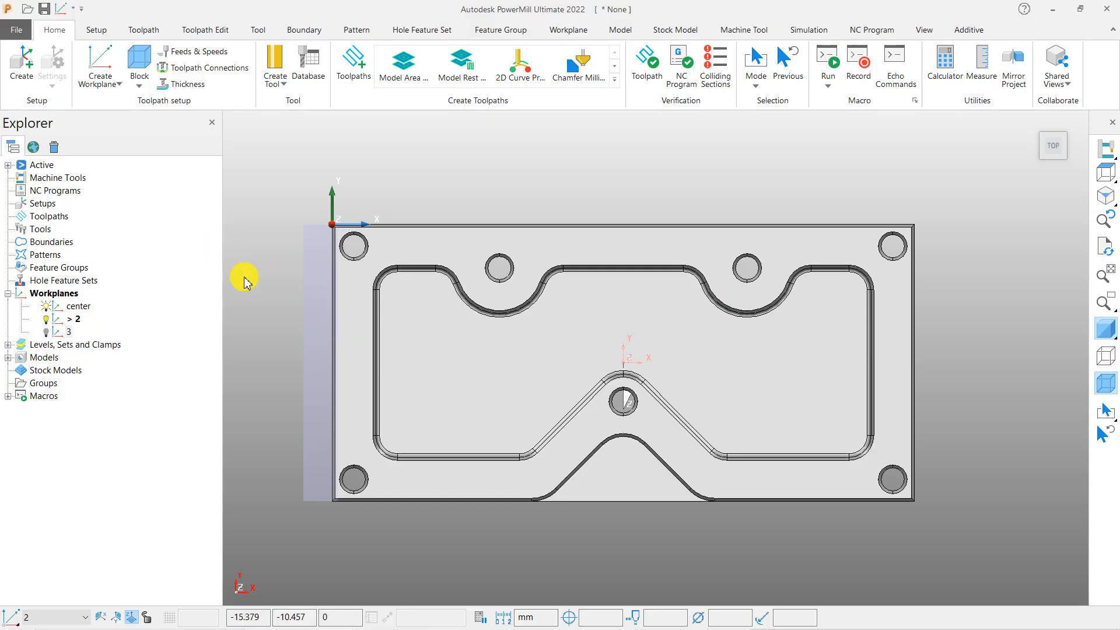
Examine the plate's pocket, front notch and end opposite the block from oblique angles, finishing with a top view
middle_click_drag(554, 495, 741, 370)
scroll(601, 438, "down", 3)
scroll(445, 425, "up", 5)
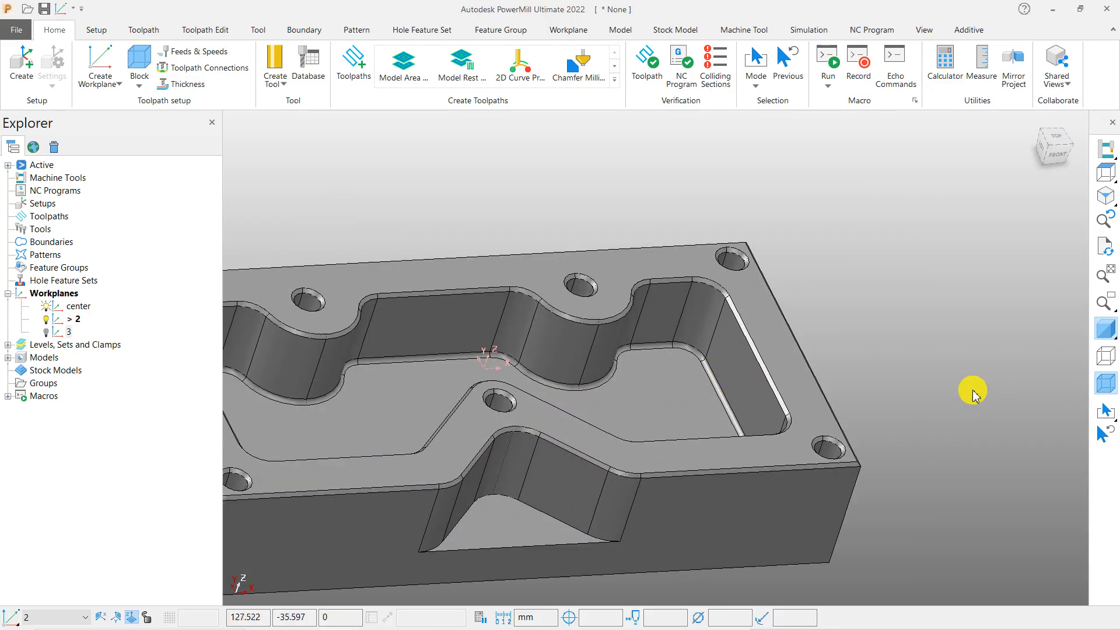
scroll(970, 387, "down", 5)
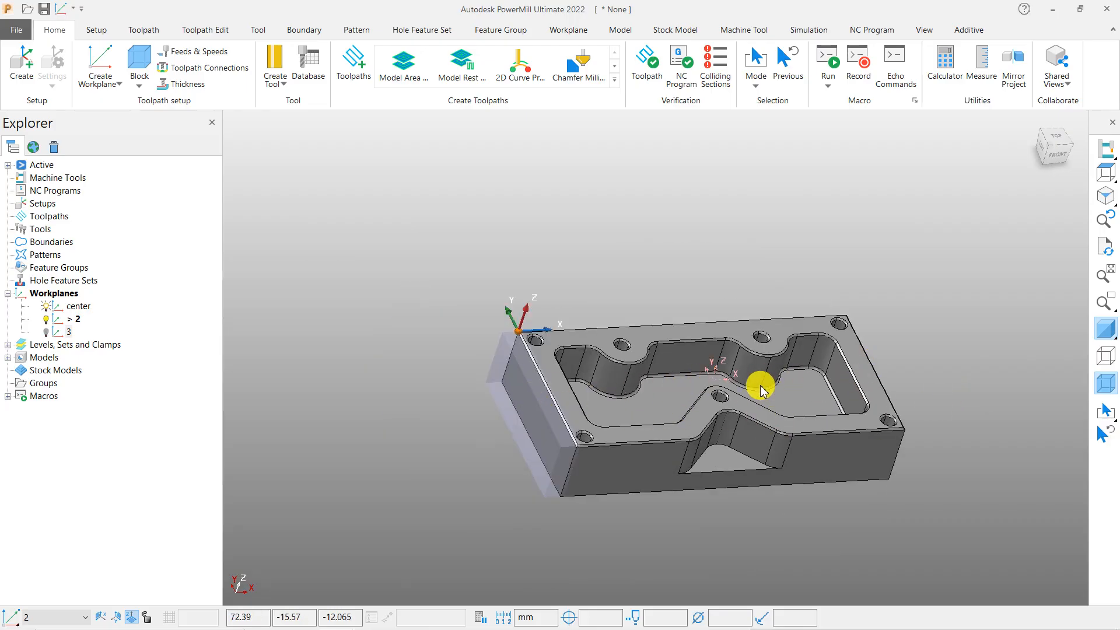
middle_click_drag(650, 388, 767, 345)
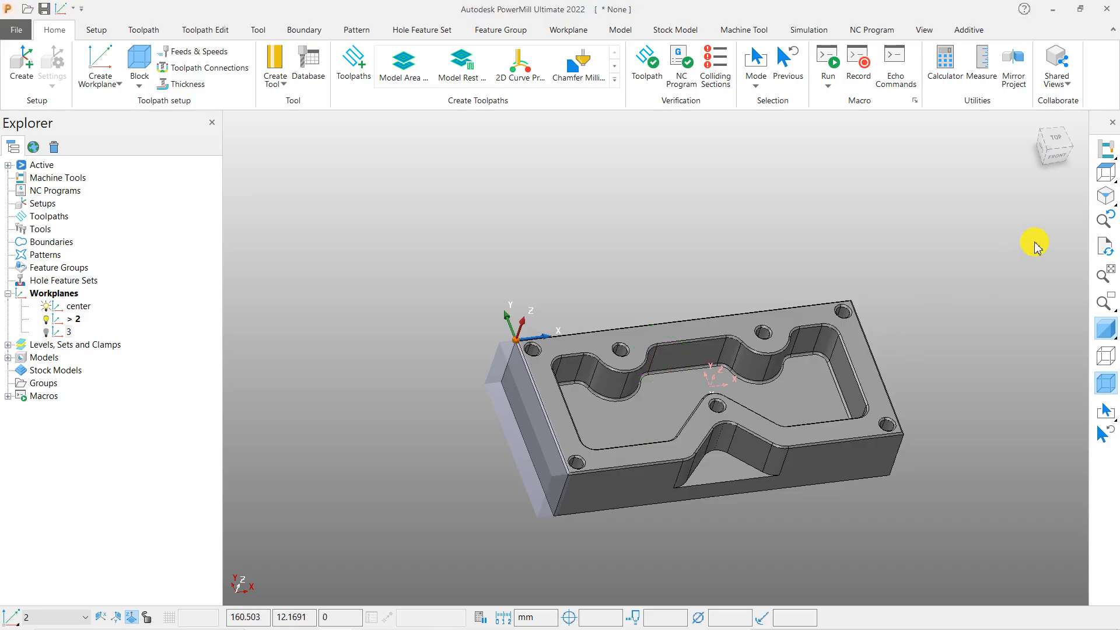
middle_click_drag(618, 438, 585, 451)
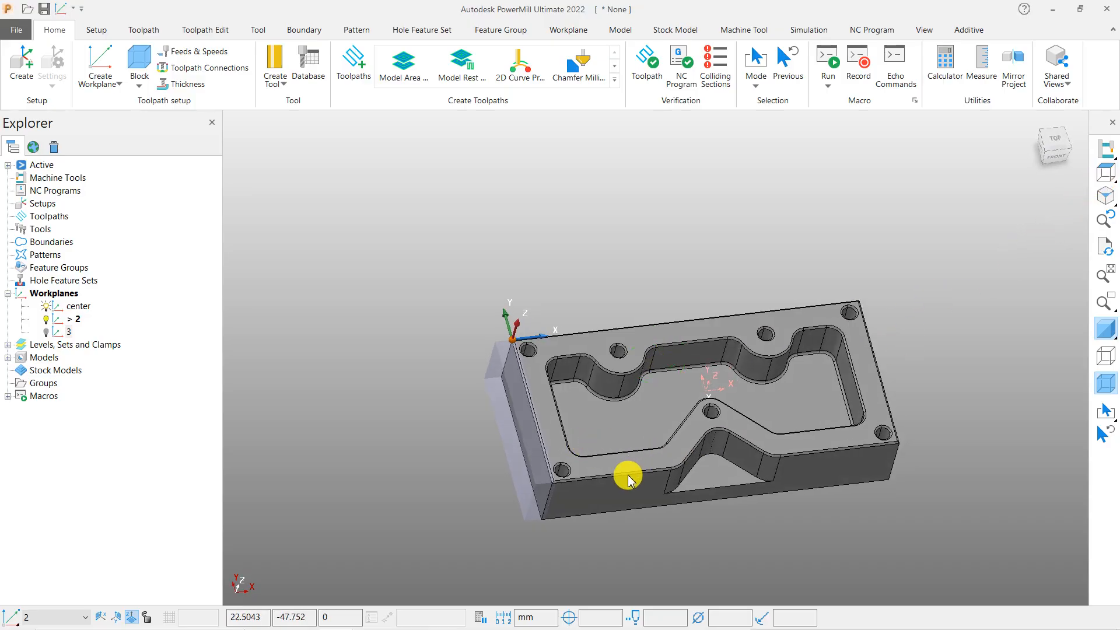
scroll(412, 213, "down", 3)
middle_click_drag(672, 357, 567, 365)
scroll(566, 306, "up", 4)
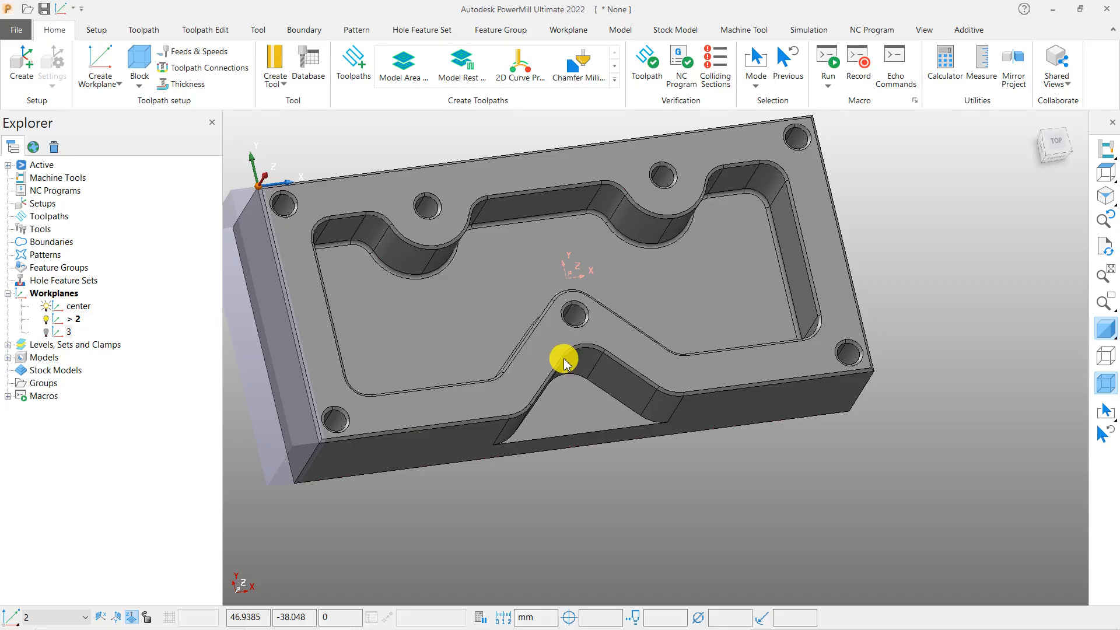
middle_click_drag(711, 365, 658, 353)
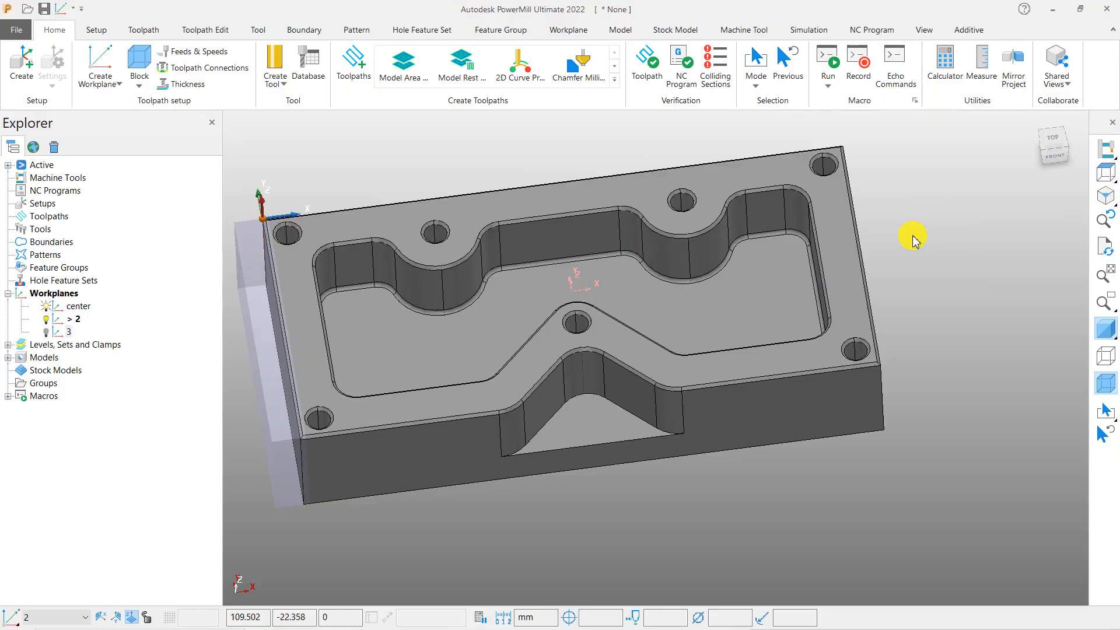
left_click(1105, 175)
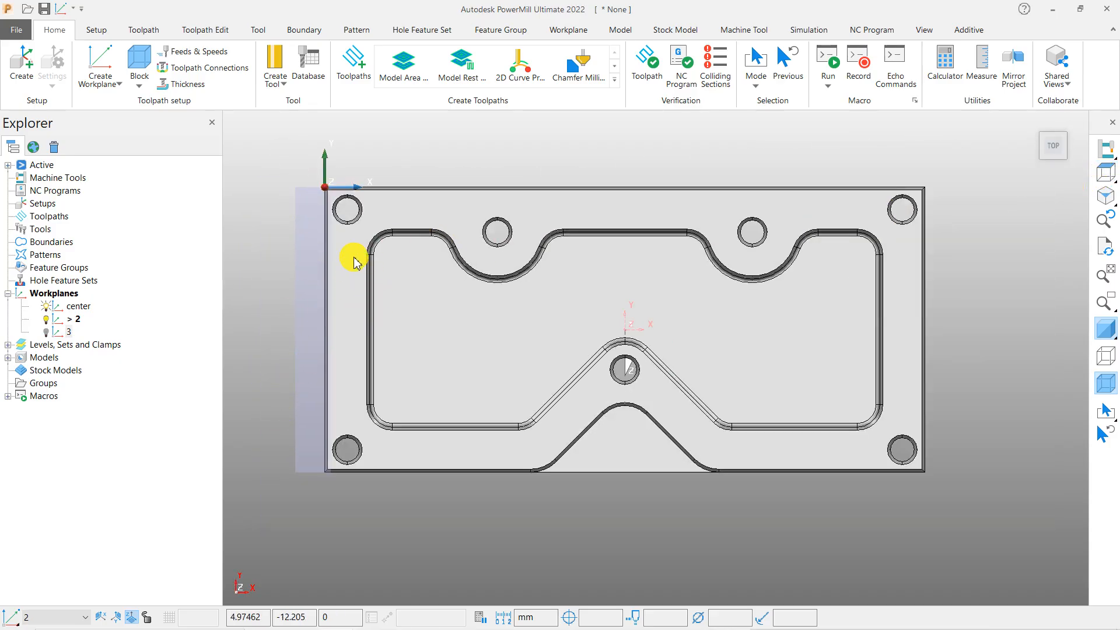
Select the plate's long back-edge faces, open the block settings and calculate model limits from that selection in the active workplane
mouse_move(301, 138)
left_mouse_down()
mouse_move(956, 232)
mouse_move(960, 219)
left_mouse_up()
mouse_move(738, 217)
middle_mouse_down()
mouse_move(750, 292)
mouse_move(680, 187)
mouse_move(680, 275)
mouse_move(783, 170)
middle_mouse_up()
left_click(139, 59)
left_click(331, 382)
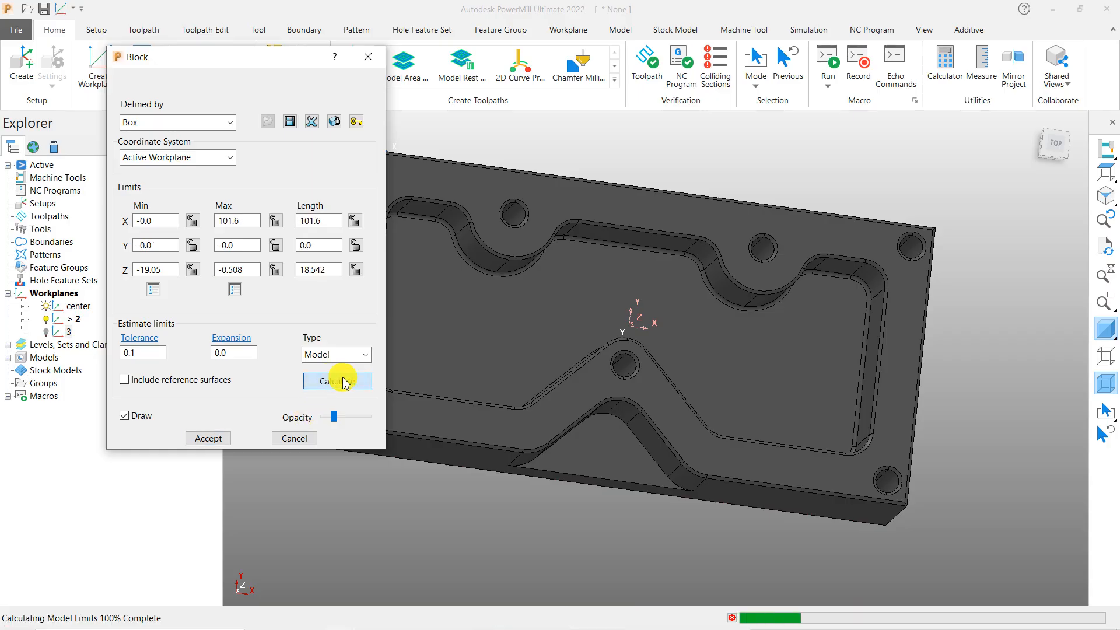
middle_click_drag(784, 450, 860, 362)
scroll(640, 319, "up", 2)
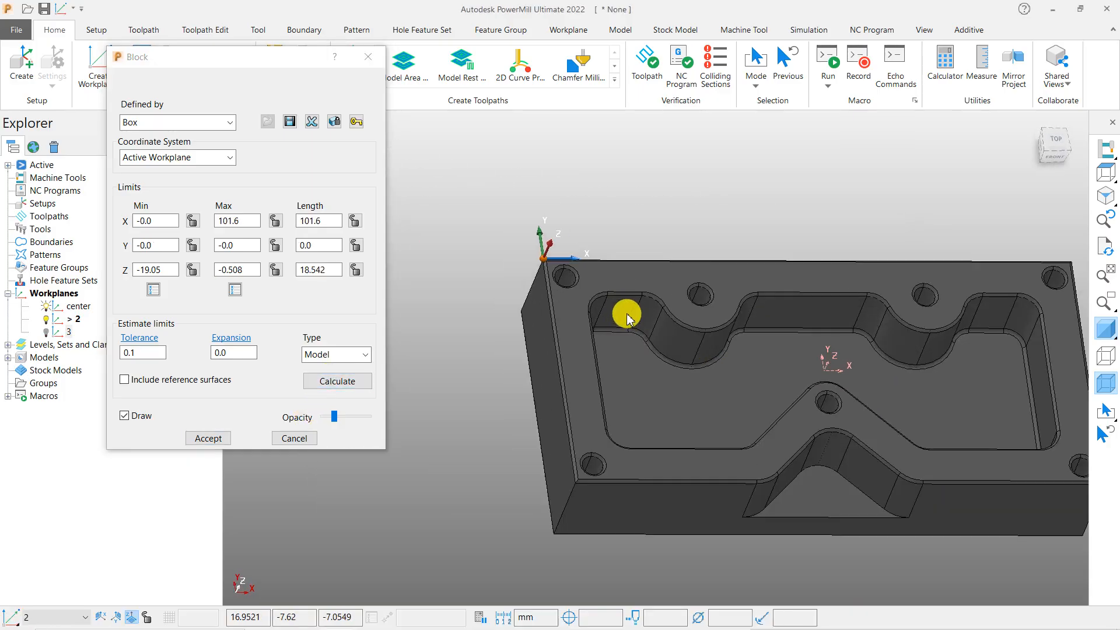
mouse_move(770, 331)
left_mouse_down()
mouse_move(971, 328)
mouse_move(1014, 309)
left_mouse_up()
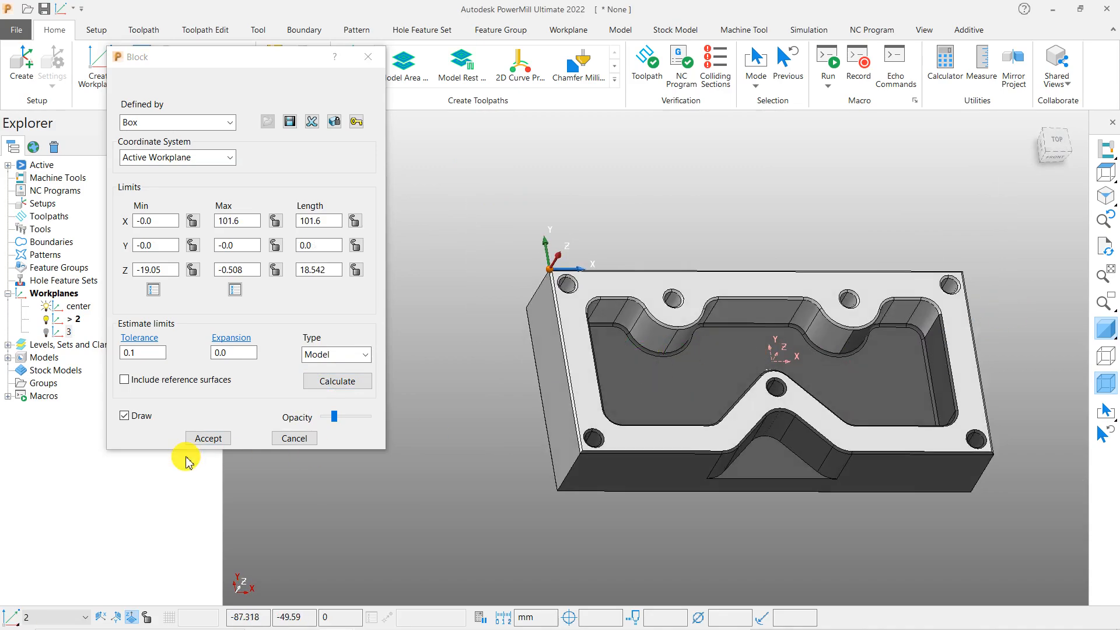
Select the whole plate, recalculate the block around it and show it from the top
scroll(517, 263, "down", 2)
scroll(512, 261, "down", 1)
left_click_drag(492, 175, 935, 484)
left_click(339, 382)
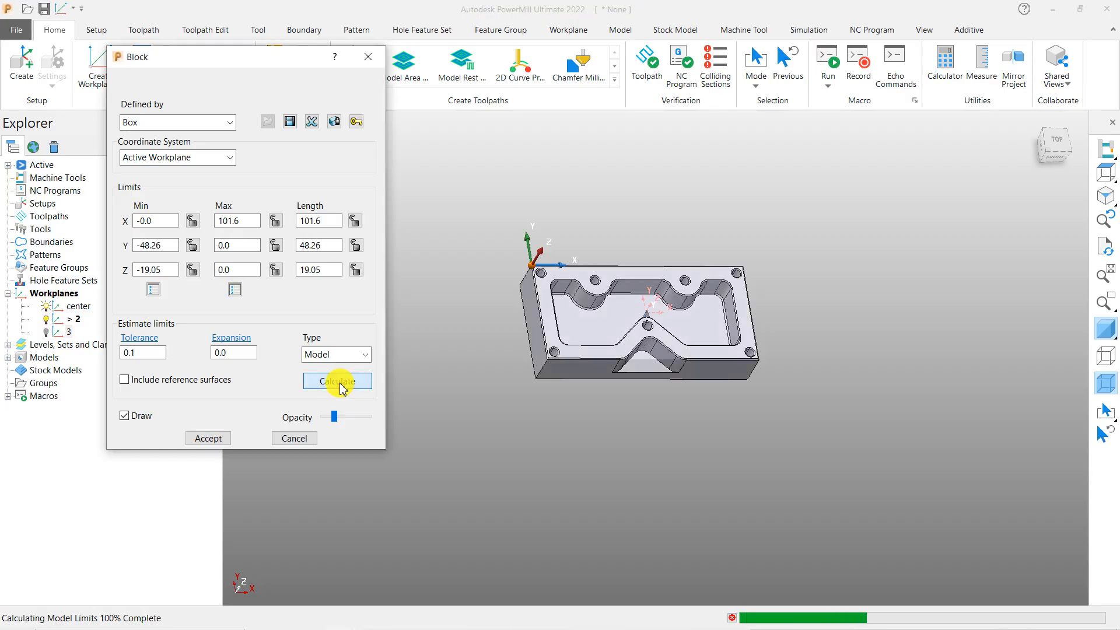
left_click(1106, 150)
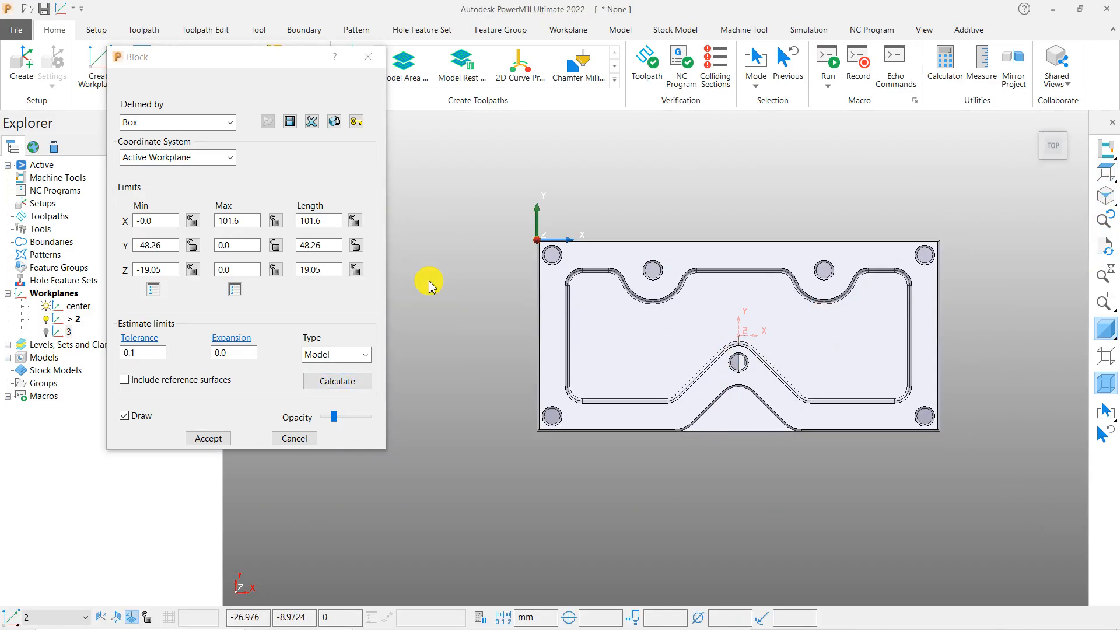
Try a block Y minimum of -20, then reduce it to -10
left_click(176, 246)
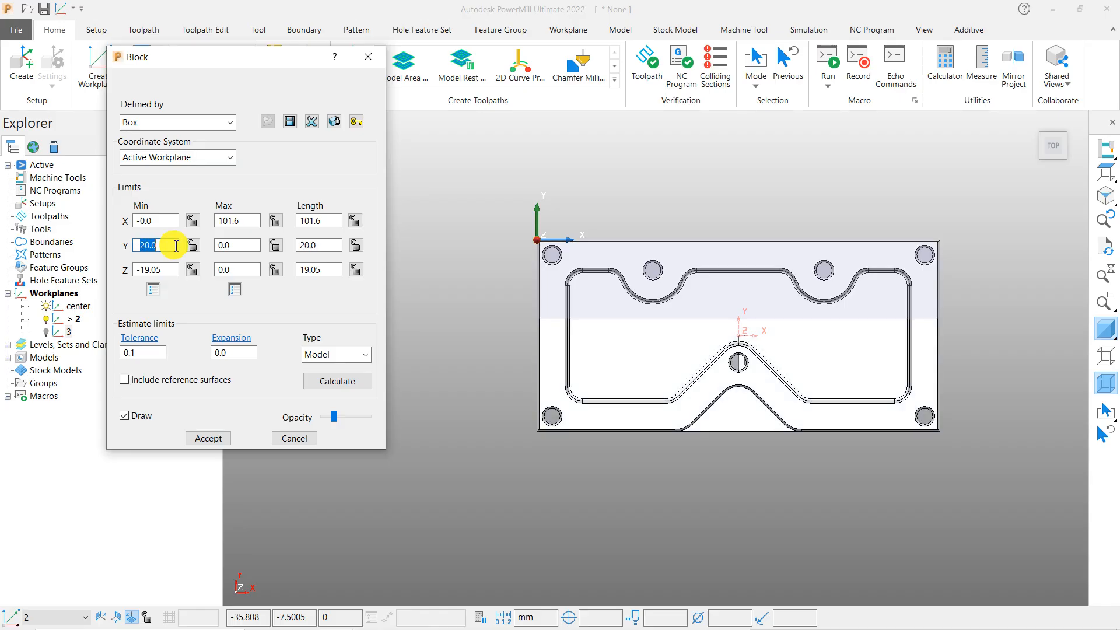
type("-10")
key("Return")
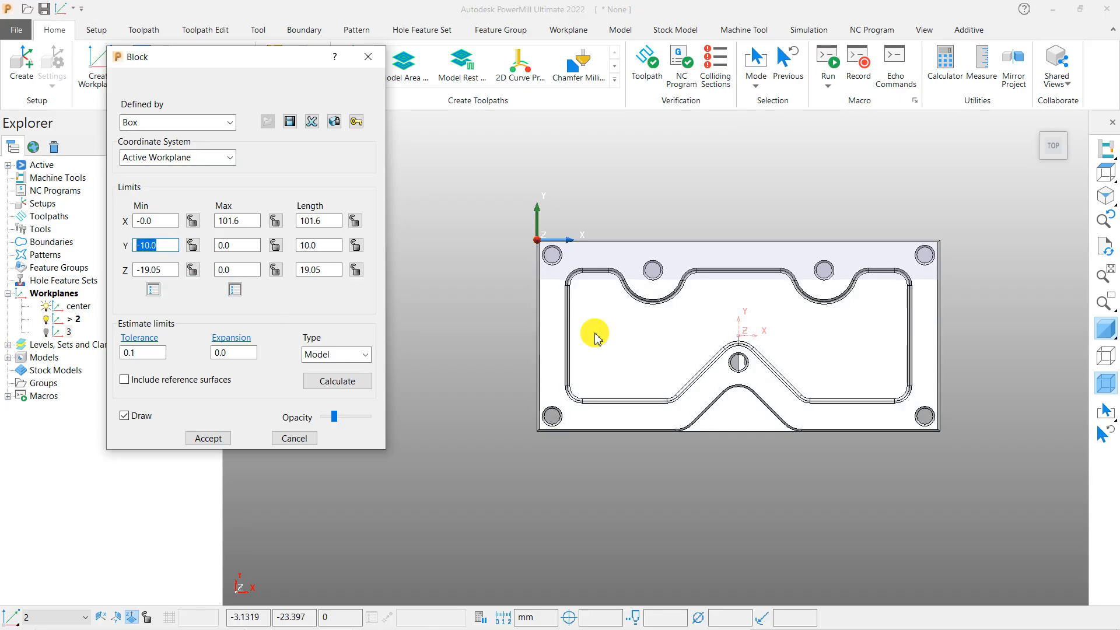
Set the block's Y maximum to 3 so it extends past the plate's back edge
scroll(648, 282, "up", 3)
scroll(758, 332, "down", 2)
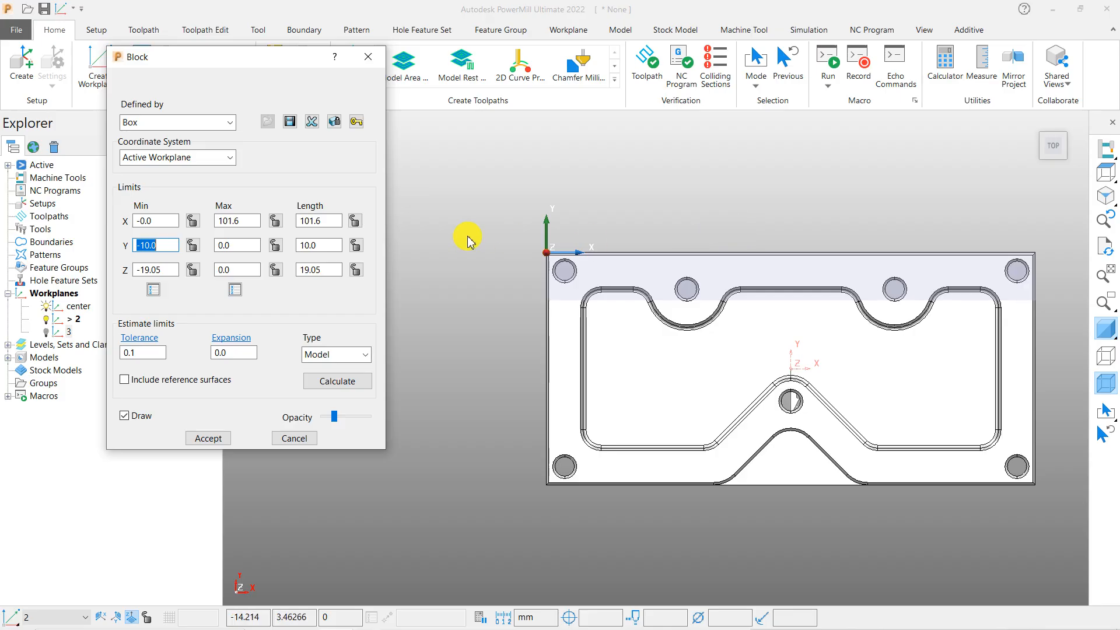
left_click(248, 243)
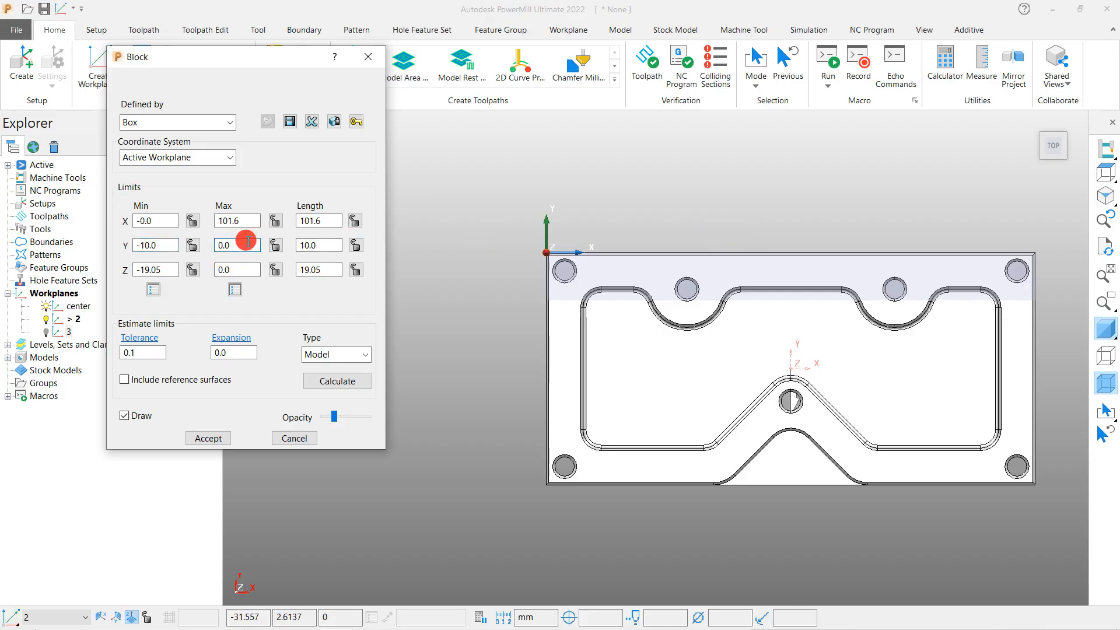
key("Return")
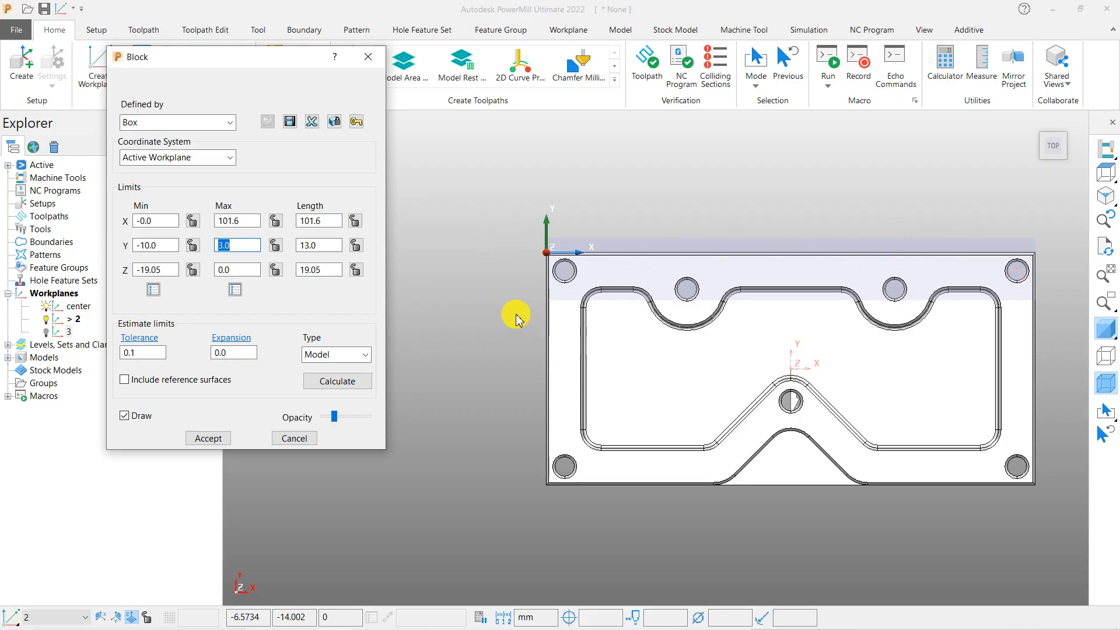
Examine how the block's two ends meet the plate's short edges at the back corners
scroll(518, 279, "down", 3)
scroll(817, 285, "up", 6)
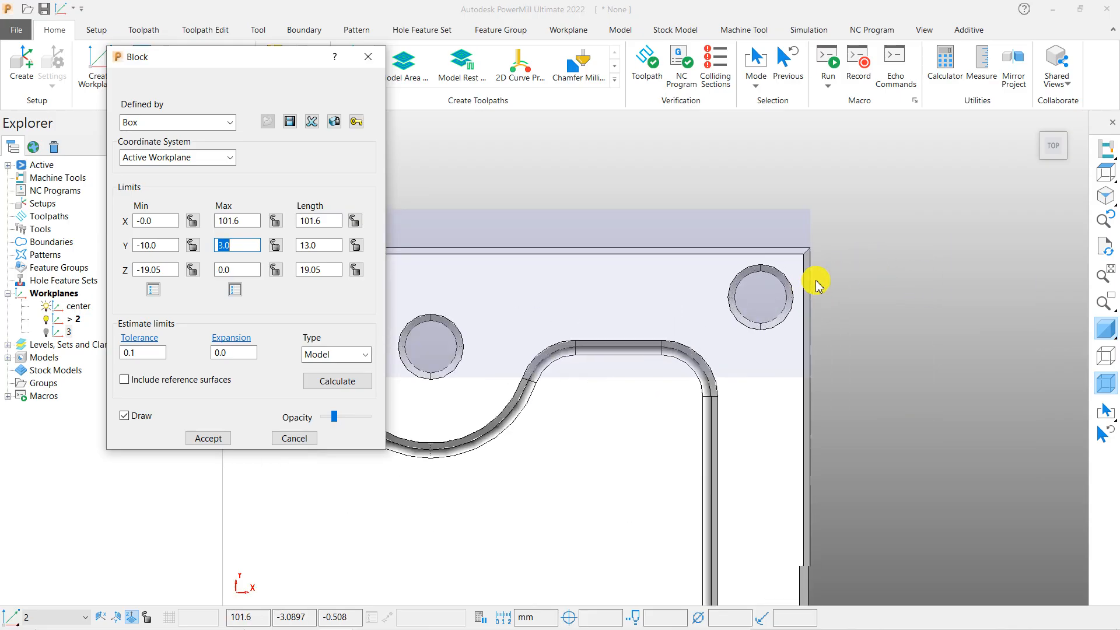
scroll(817, 285, "down", 1)
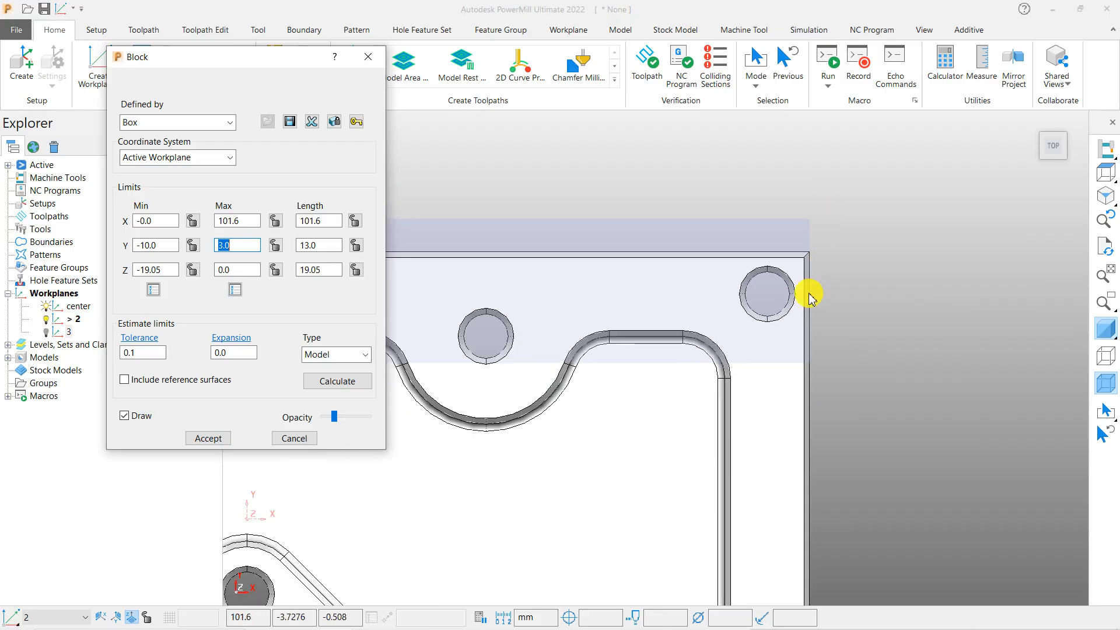
scroll(854, 290, "down", 1)
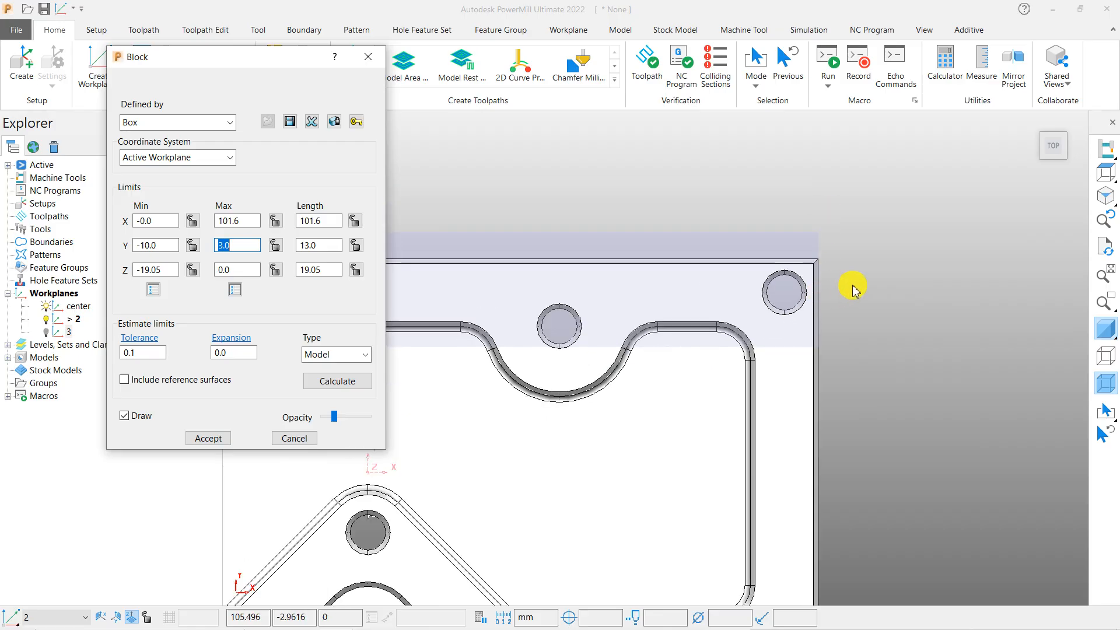
scroll(848, 285, "down", 2)
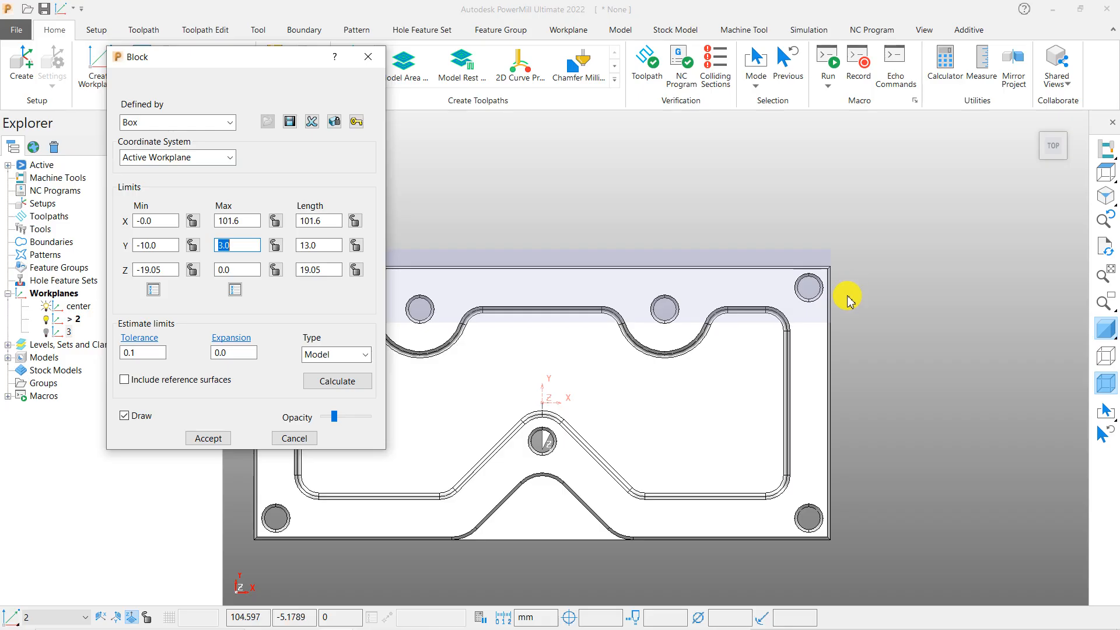
scroll(850, 295, "down", 2)
scroll(475, 293, "up", 5)
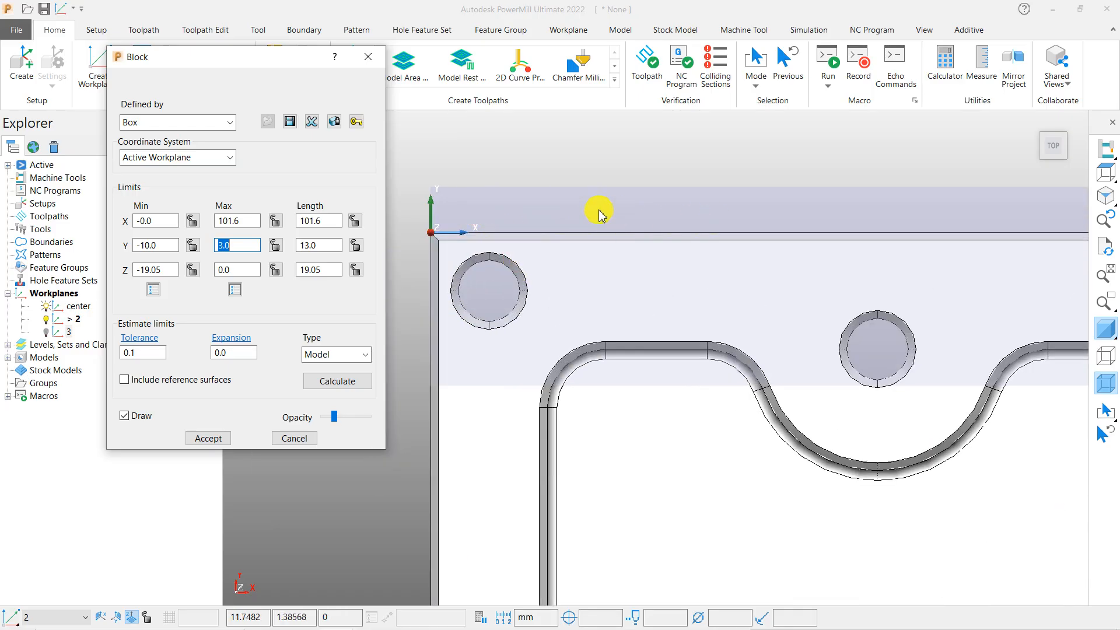
scroll(618, 216, "down", 2)
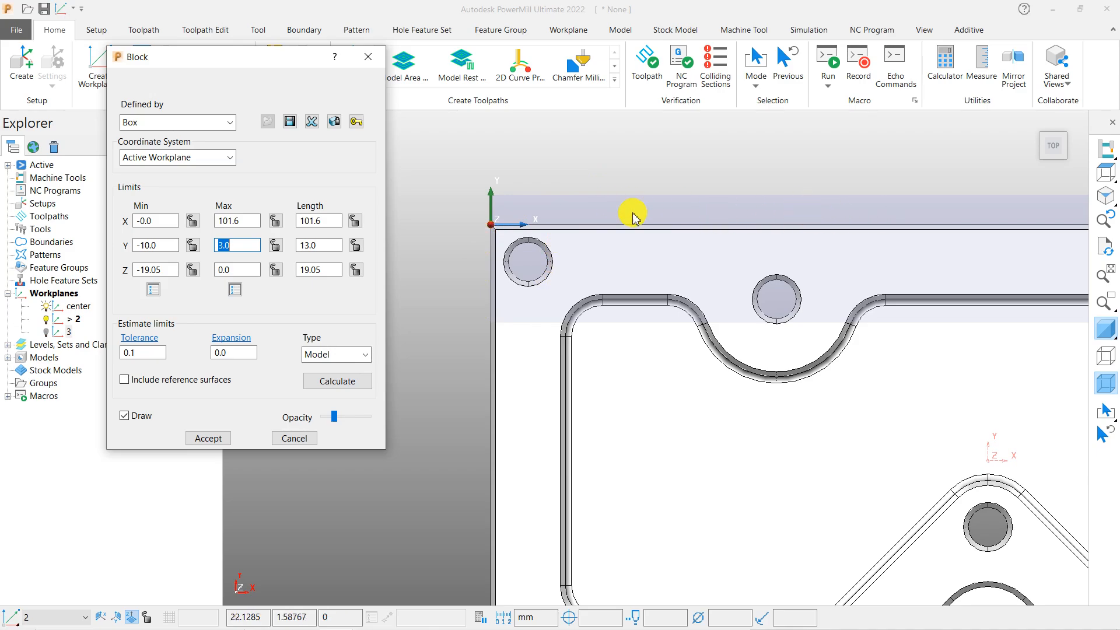
Set the block's X minimum to -3 to extend it past the workplane 2 end
double_click(169, 219)
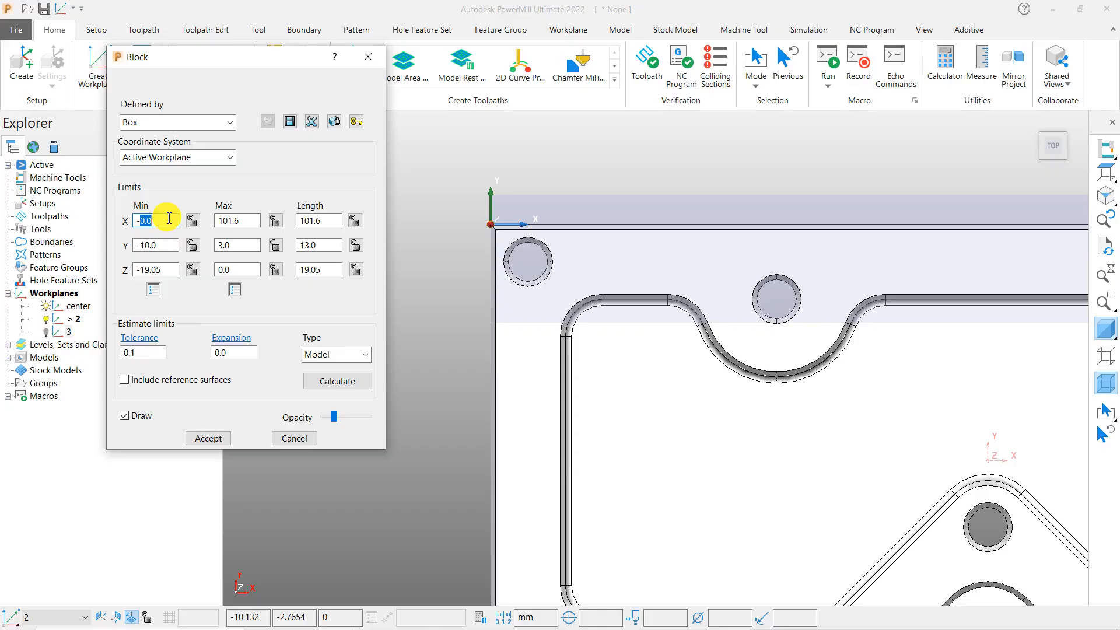
type("-3")
key("Return")
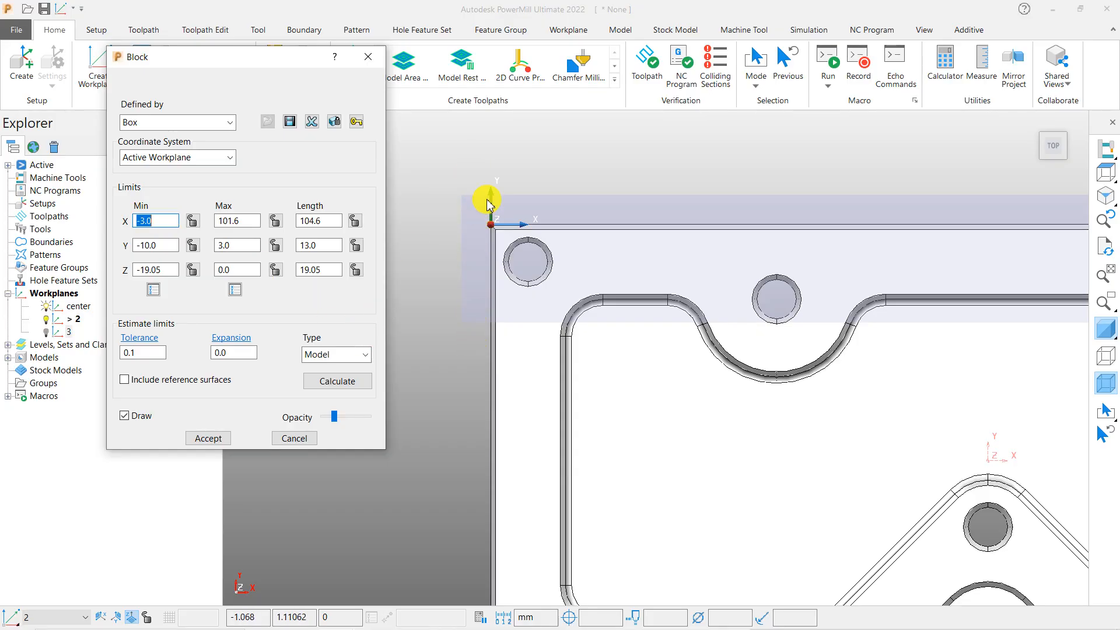
Check the block at both back corners and set its X maximum to 104.6
scroll(658, 312, "down", 3)
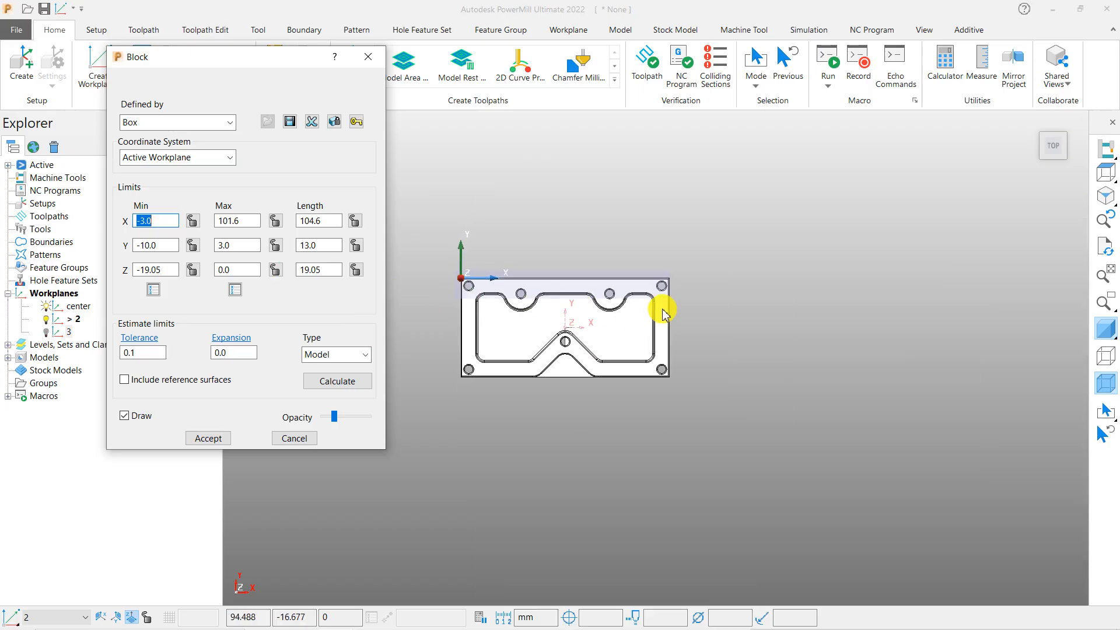
scroll(674, 299, "up", 2)
scroll(694, 268, "down", 3)
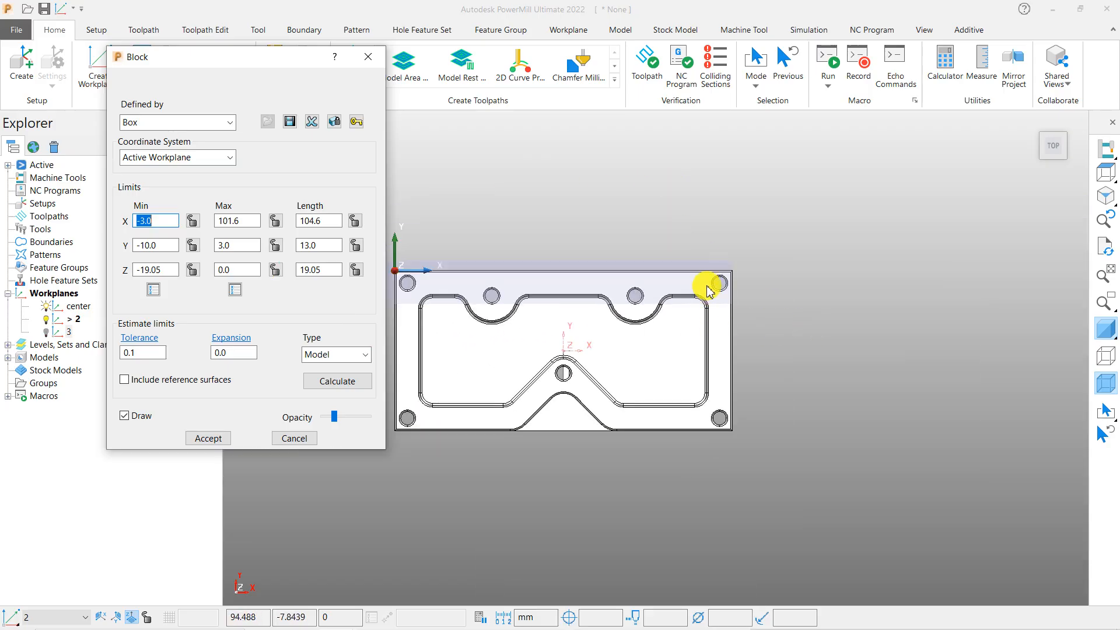
scroll(782, 291, "down", 2)
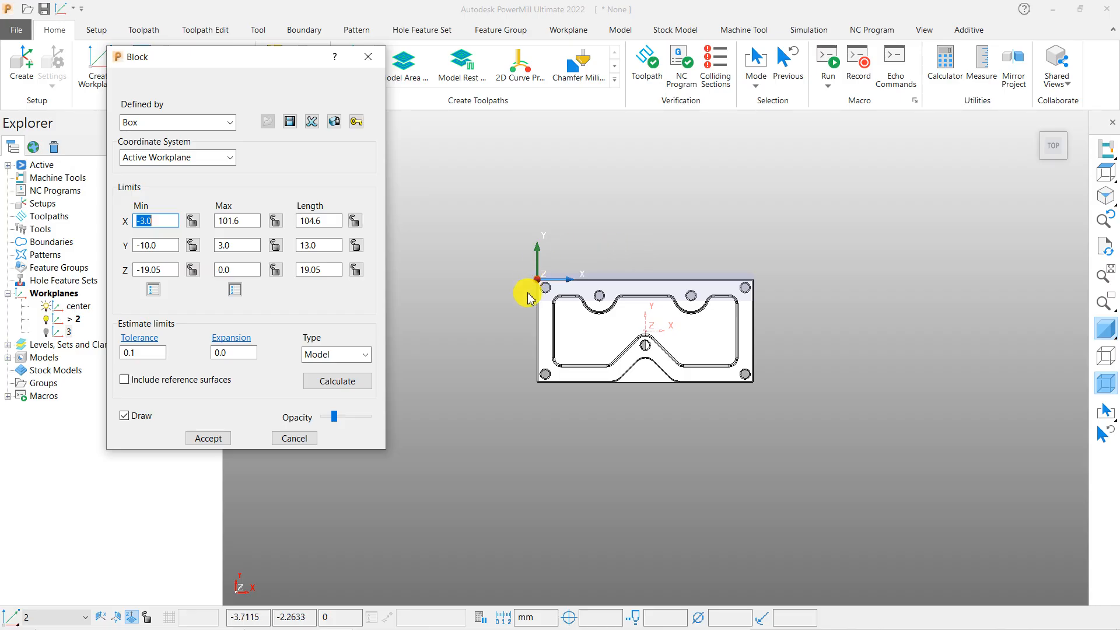
scroll(764, 291, "up", 3)
scroll(763, 290, "up", 2)
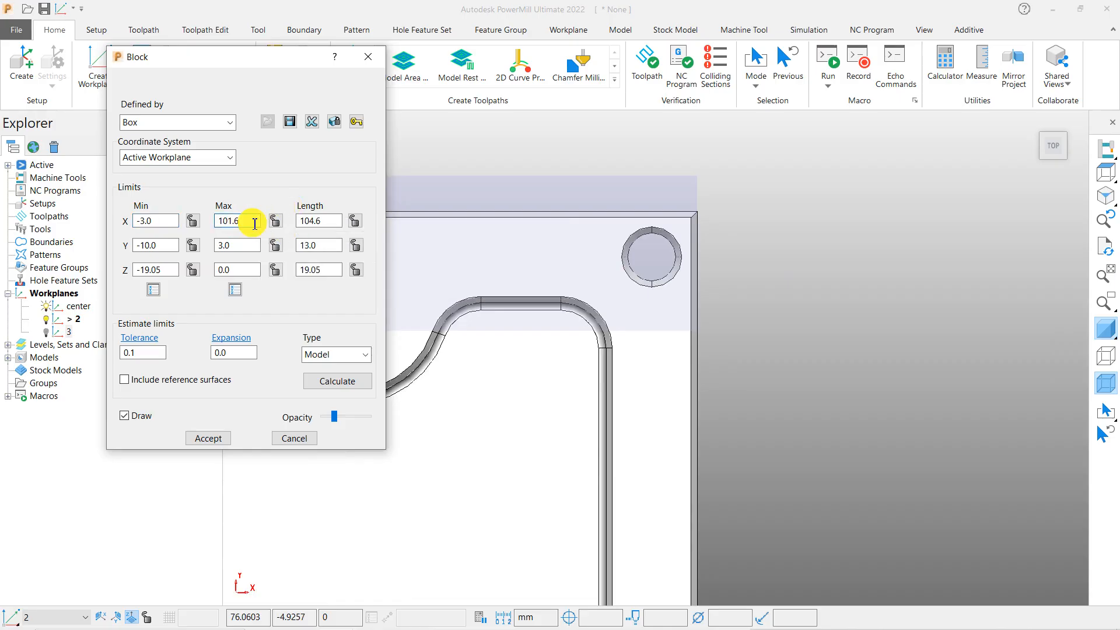
key("Return")
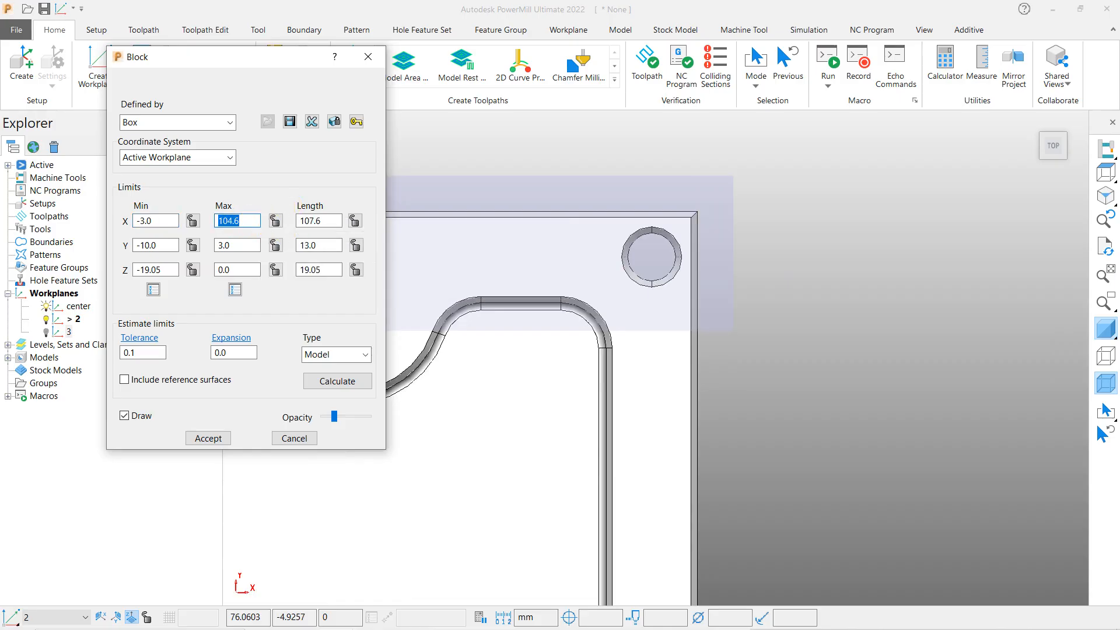
Compare the block's overhang at both ends and its coverage along the plate's short edge beside workplane 2
scroll(953, 302, "down", 5)
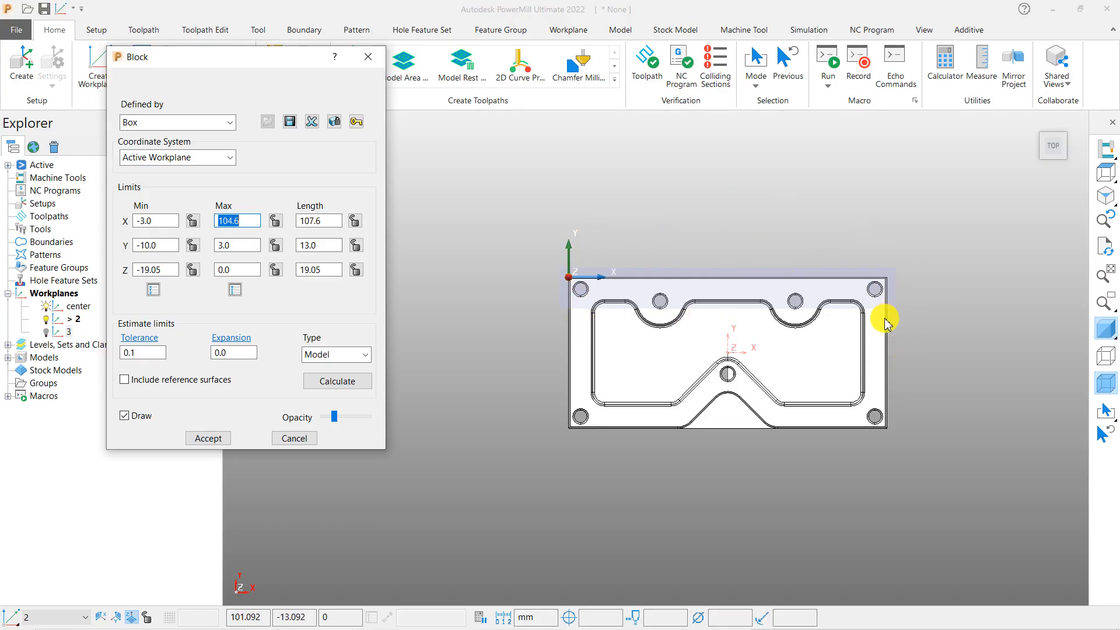
scroll(583, 290, "up", 4)
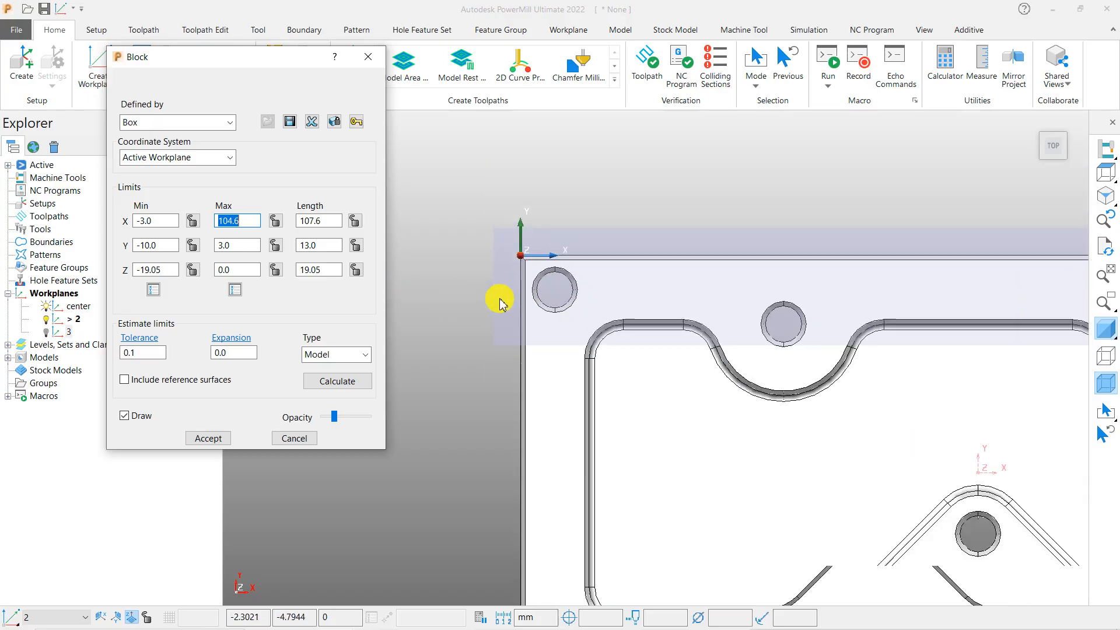
scroll(498, 300, "down", 1)
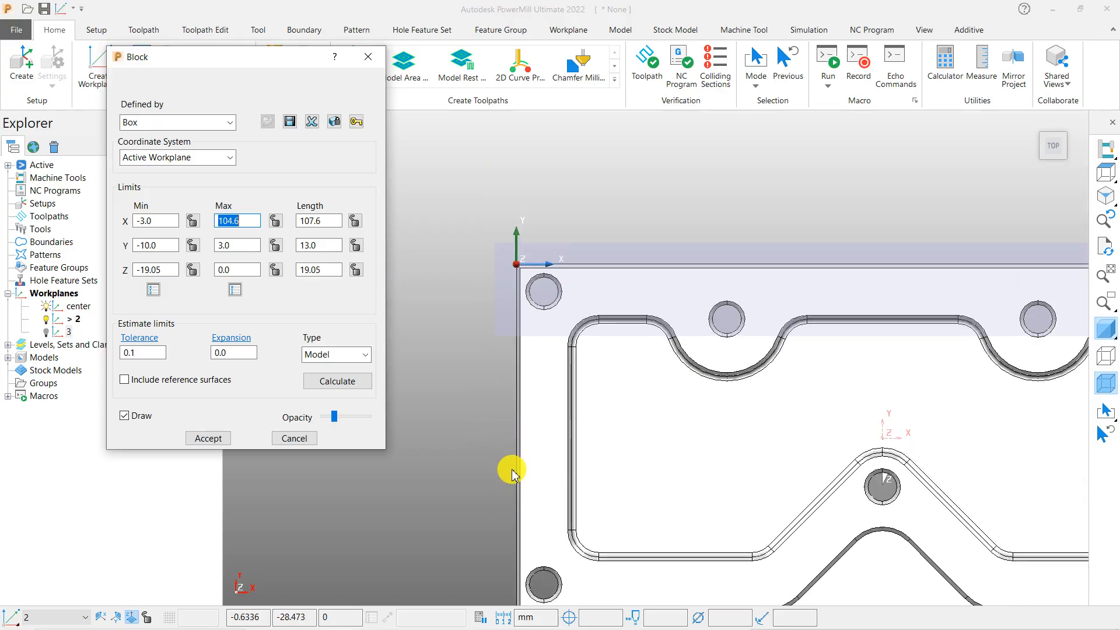
scroll(498, 447, "down", 1)
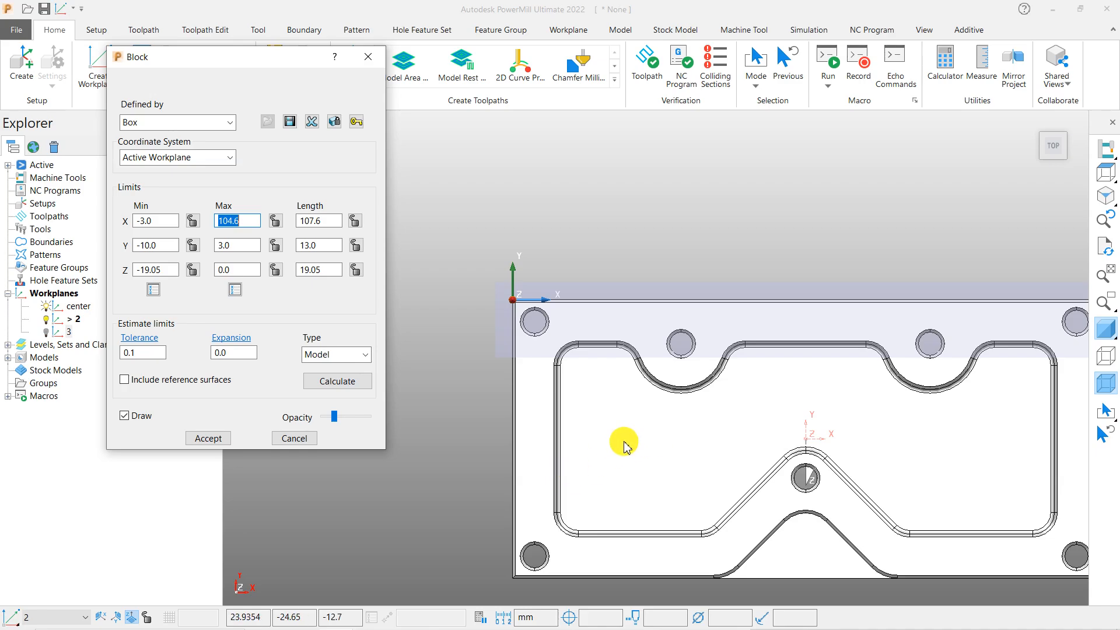
scroll(524, 316, "up", 2)
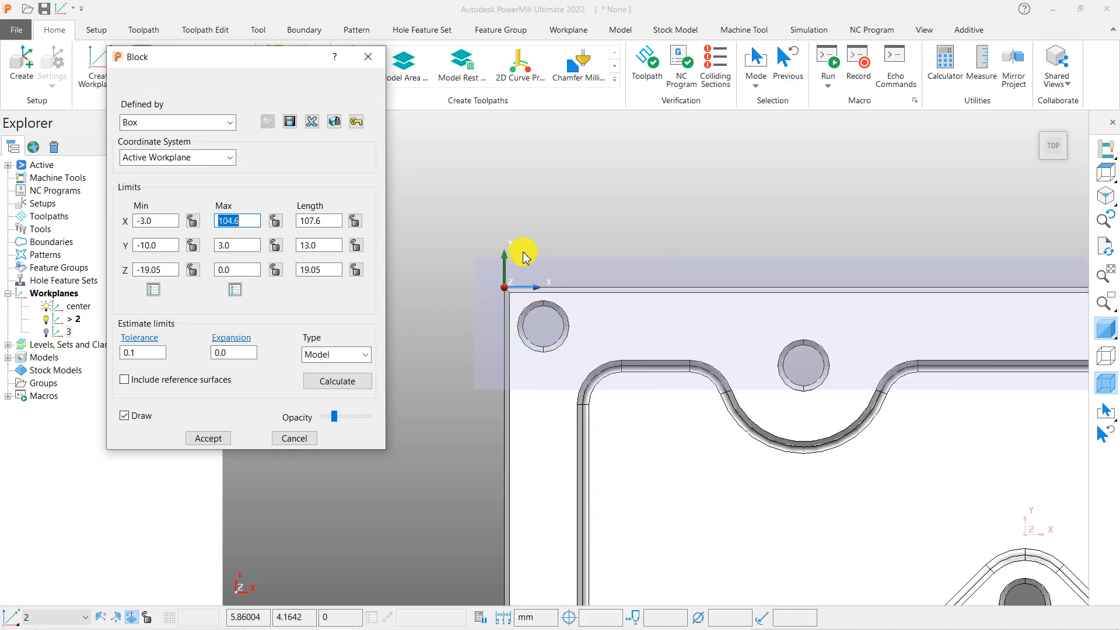
scroll(471, 372, "down", 2)
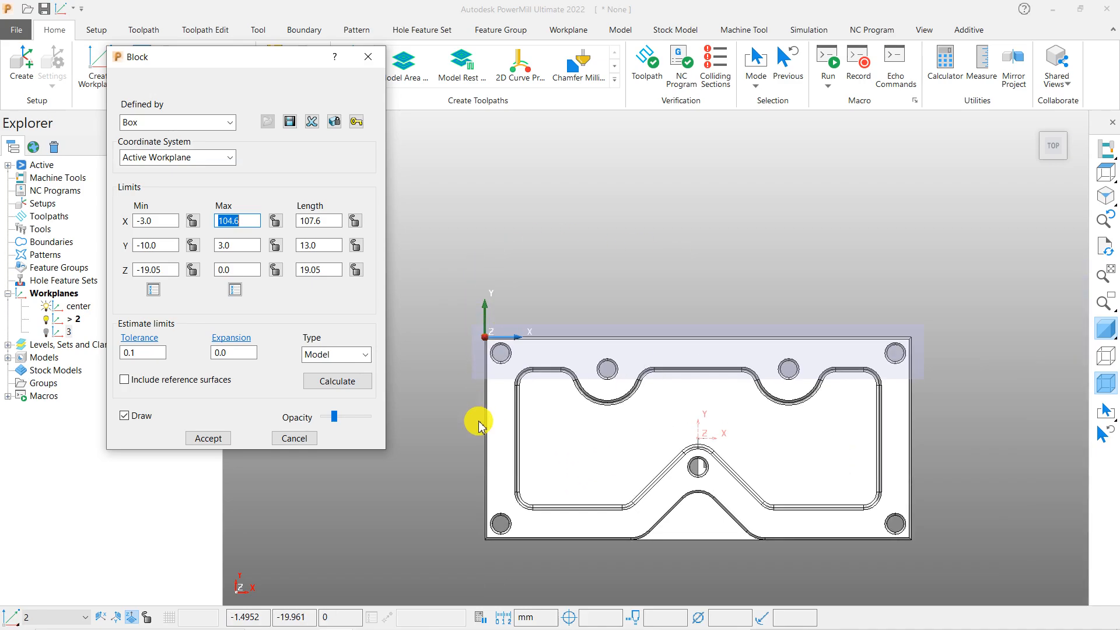
scroll(478, 426, "up", 3)
scroll(483, 488, "down", 1)
scroll(482, 488, "down", 1)
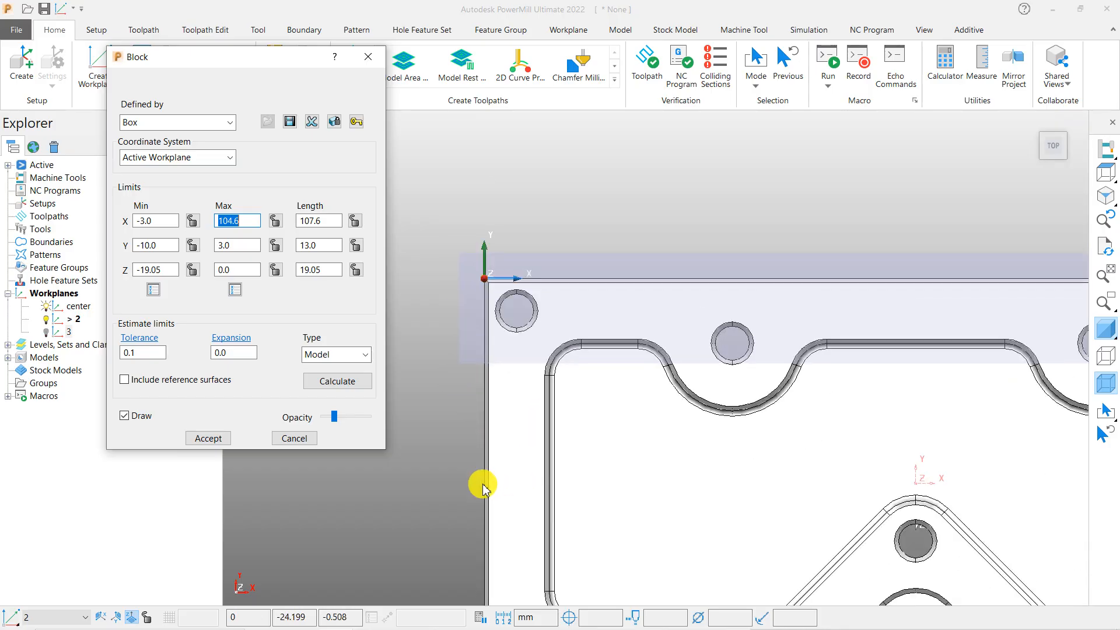
Window-select the faces along the plate's short edge below workplane 2 and examine the block around the nearby corner hole
left_click_drag(443, 425, 526, 529)
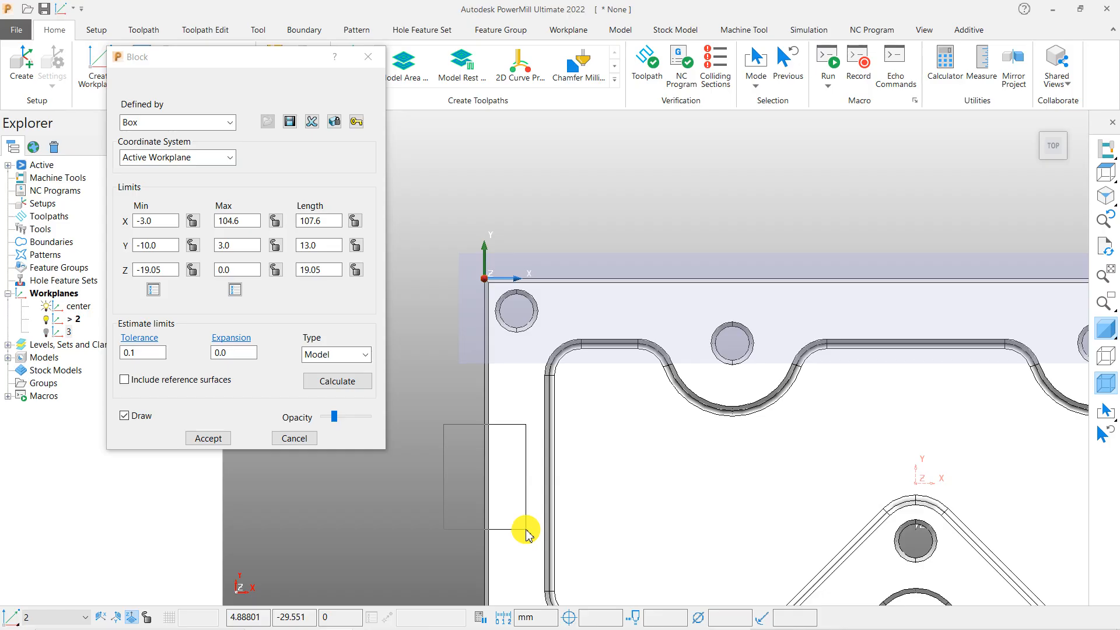
mouse_move(527, 532)
left_mouse_down()
mouse_move(526, 571)
mouse_move(525, 548)
left_mouse_up()
scroll(454, 315, "down", 1)
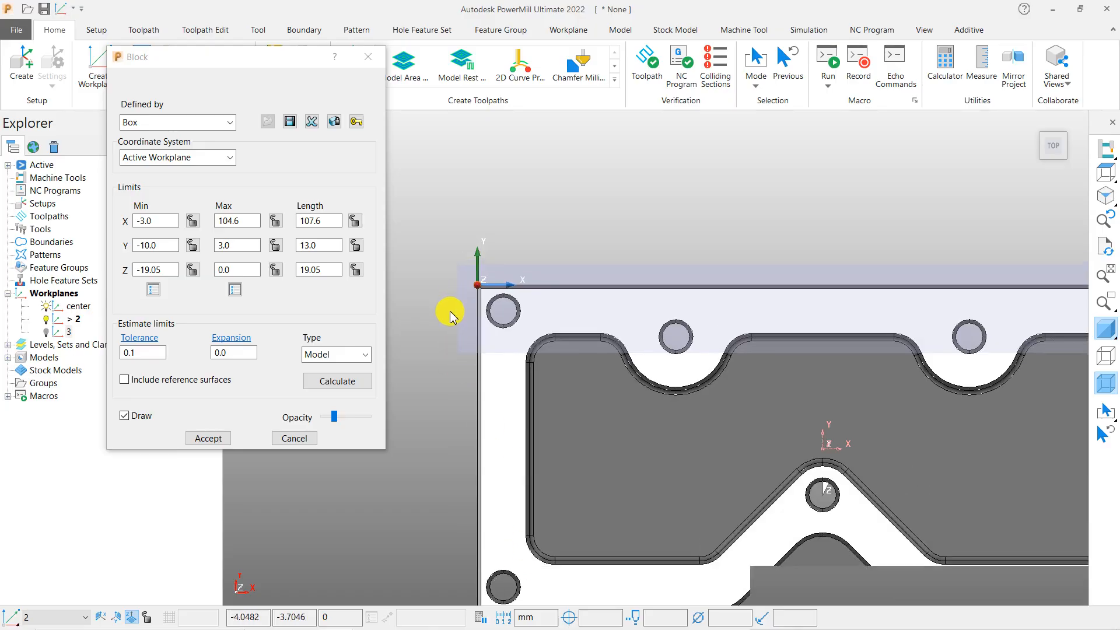
scroll(454, 315, "down", 1)
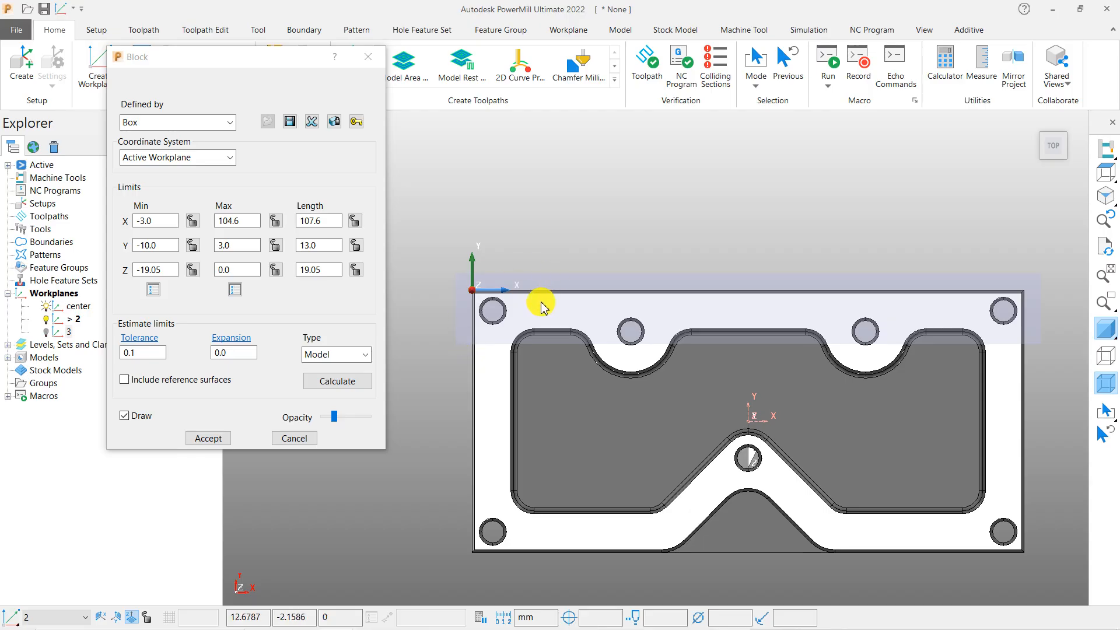
scroll(513, 325, "up", 2)
scroll(470, 334, "down", 3)
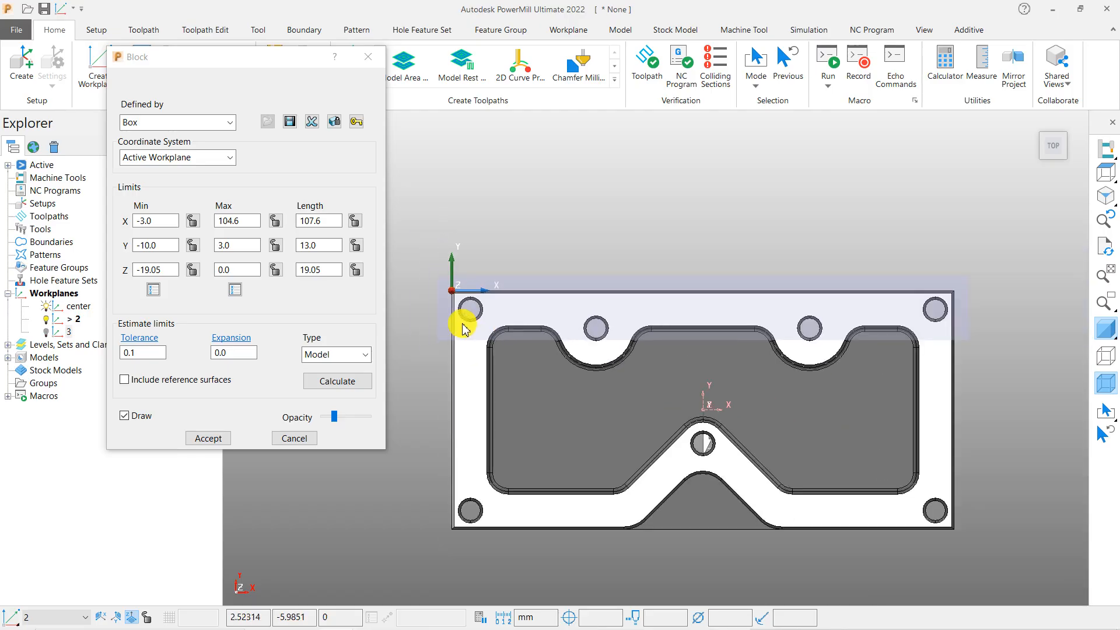
scroll(494, 300, "up", 3)
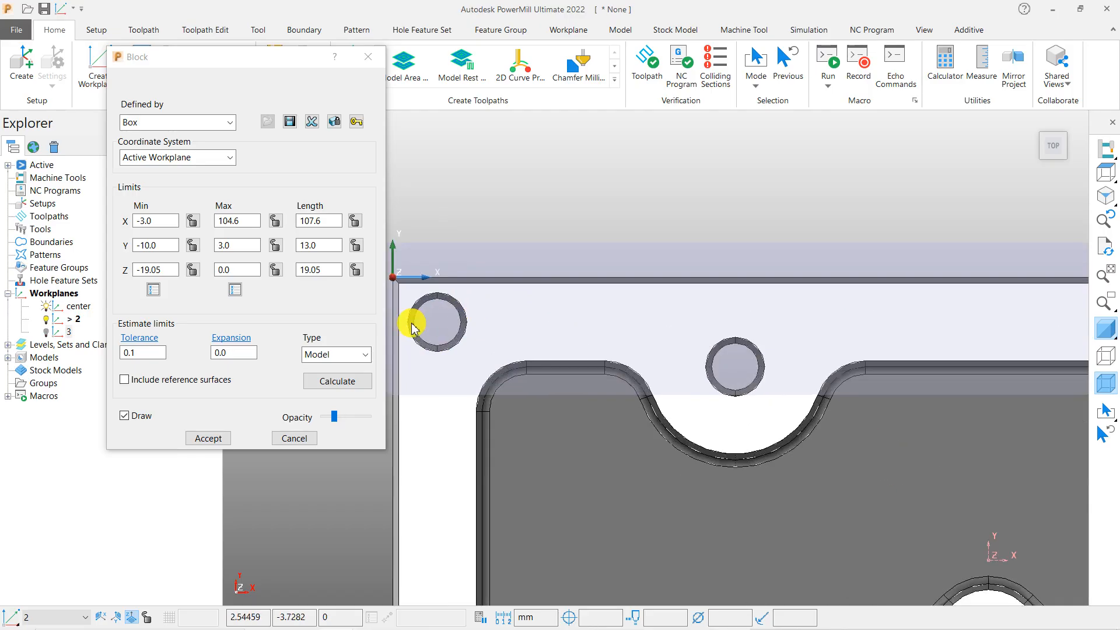
Check the strip block's overhang beyond the plate's edges and accept the block definition
scroll(412, 326, "up", 2)
scroll(461, 256, "down", 3)
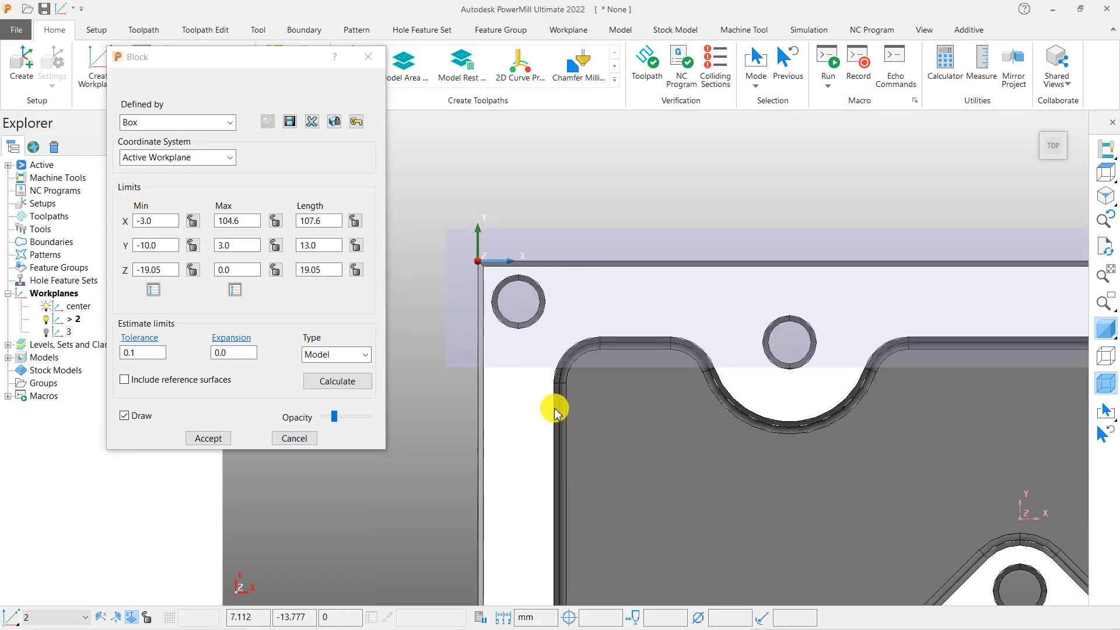
scroll(526, 302, "down", 4)
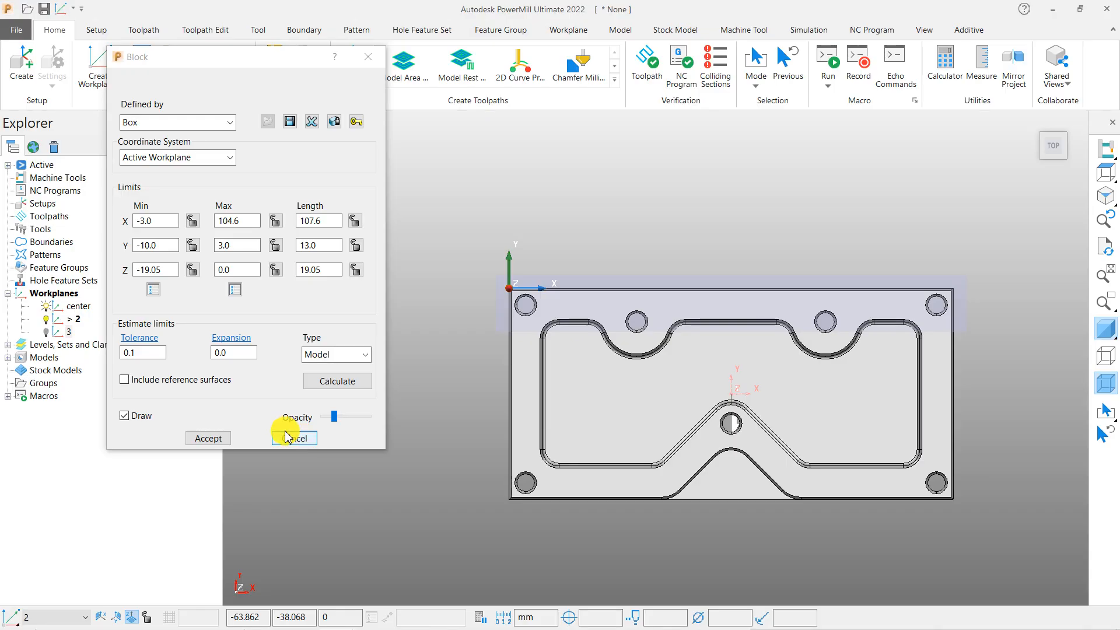
left_click(208, 438)
Examine the strip block along the plate's back edge from above and at an angle, including its overhang at the corners
scroll(686, 375, "up", 3)
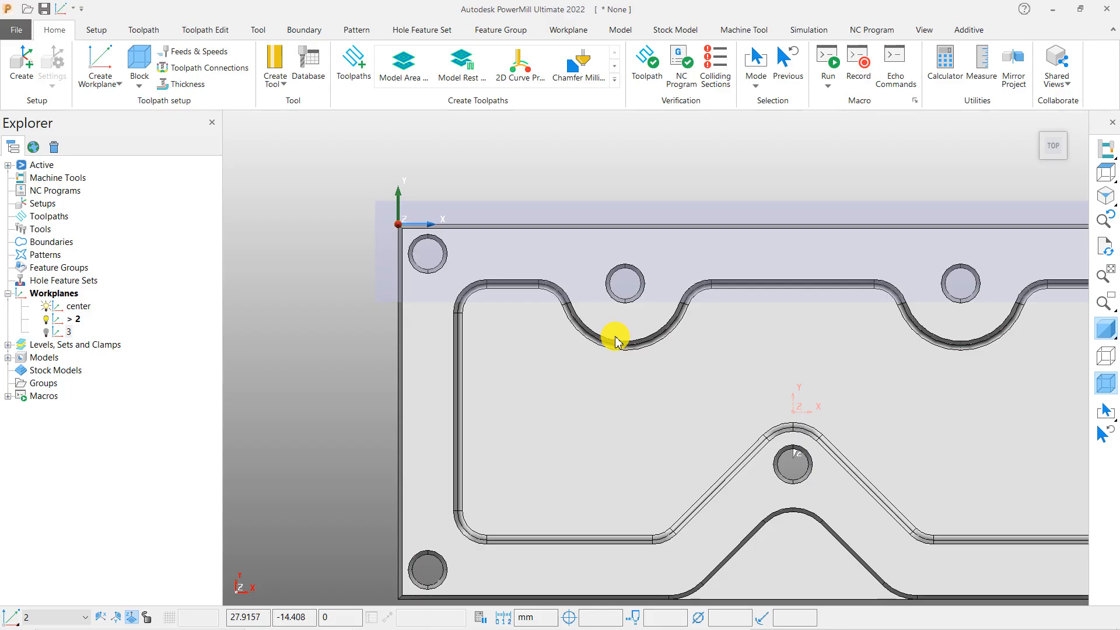
scroll(479, 274, "down", 3)
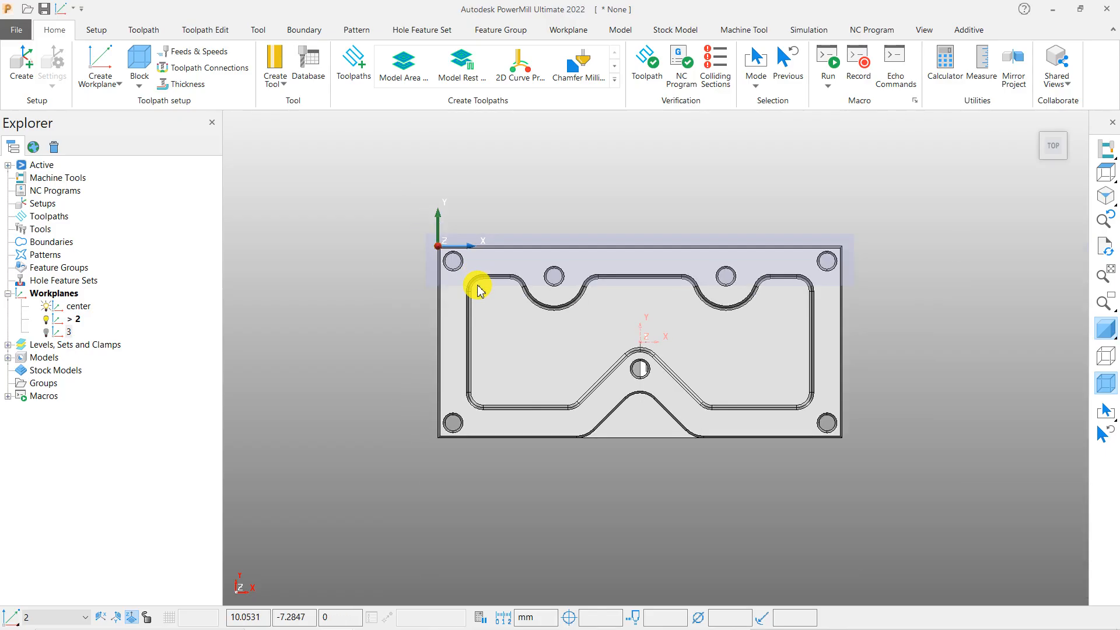
scroll(467, 298, "up", 2)
scroll(352, 265, "down", 3)
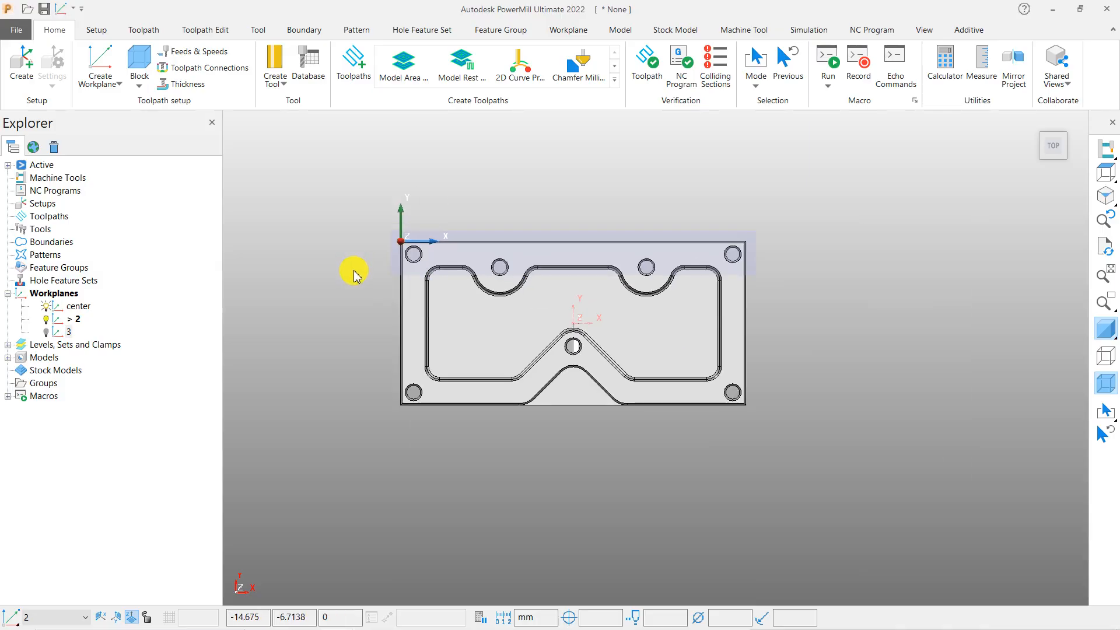
mouse_move(461, 295)
middle_mouse_down()
mouse_move(489, 283)
mouse_move(447, 267)
middle_mouse_up()
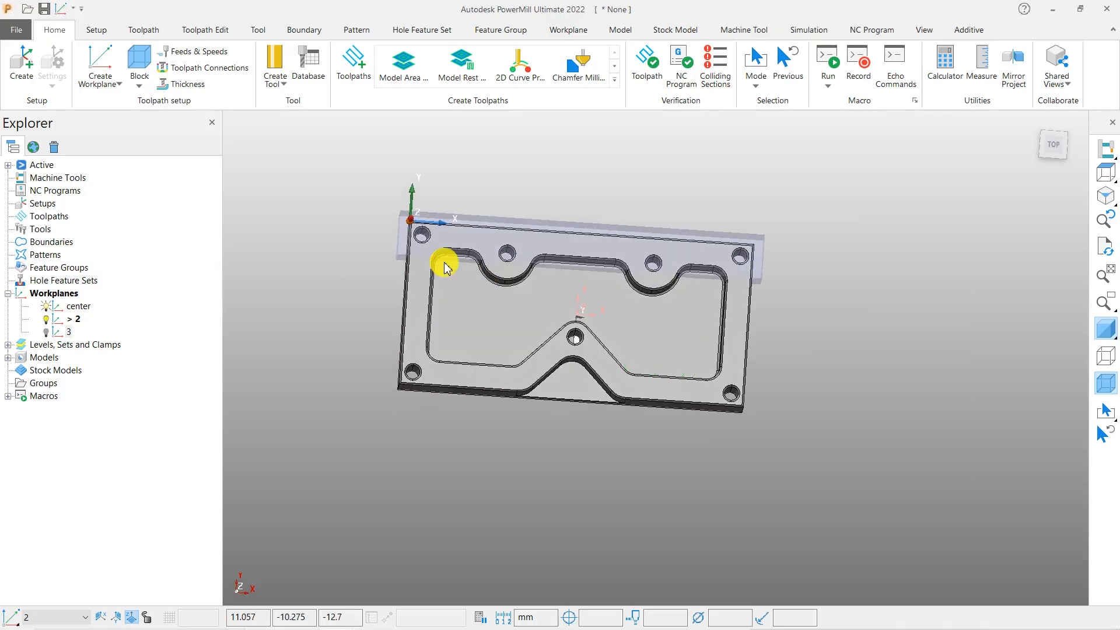
left_click(1111, 176)
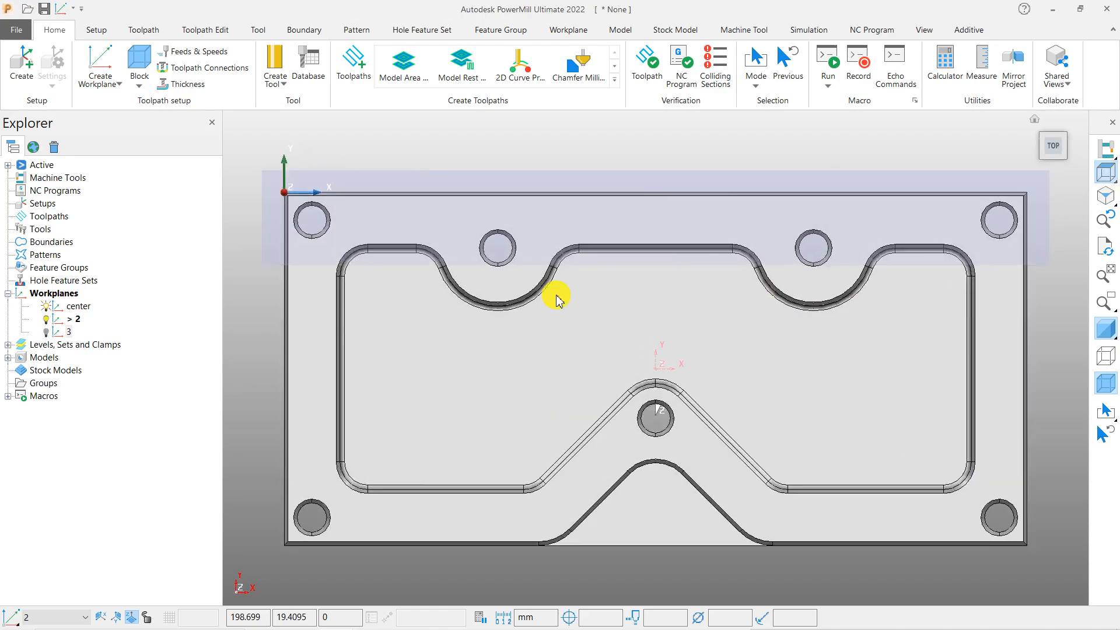
scroll(428, 322, "down", 3)
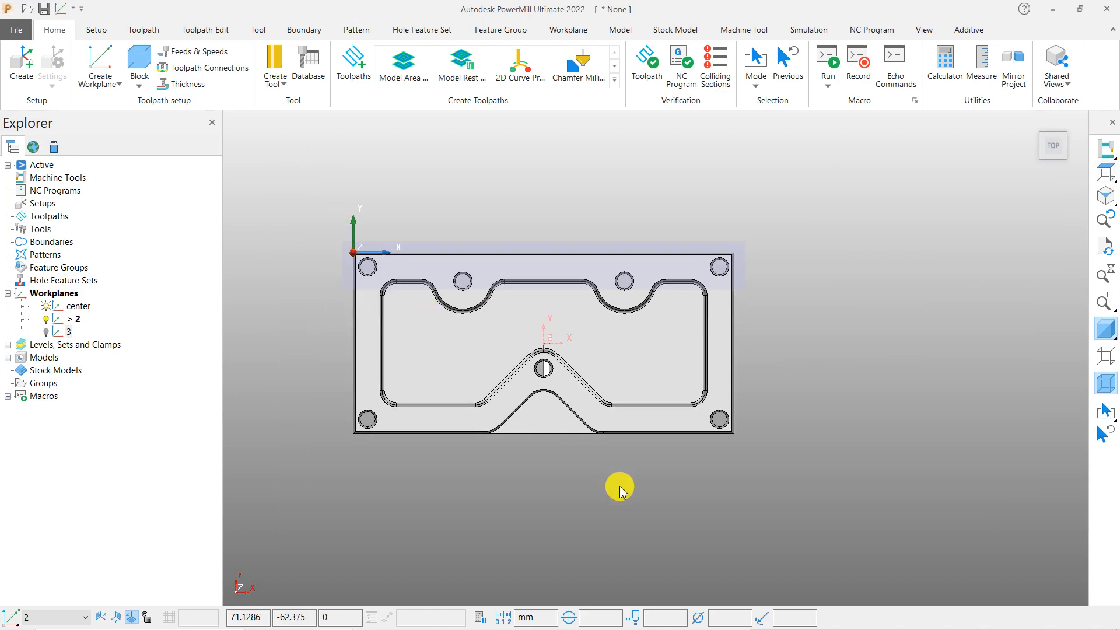
scroll(349, 325, "up", 3)
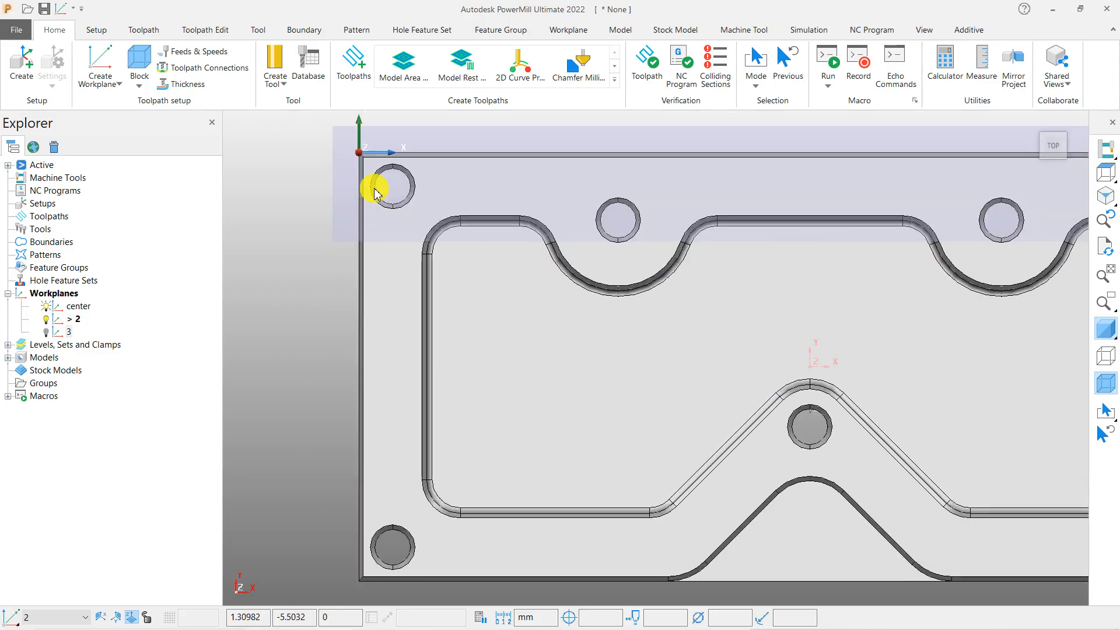
scroll(365, 236, "down", 3)
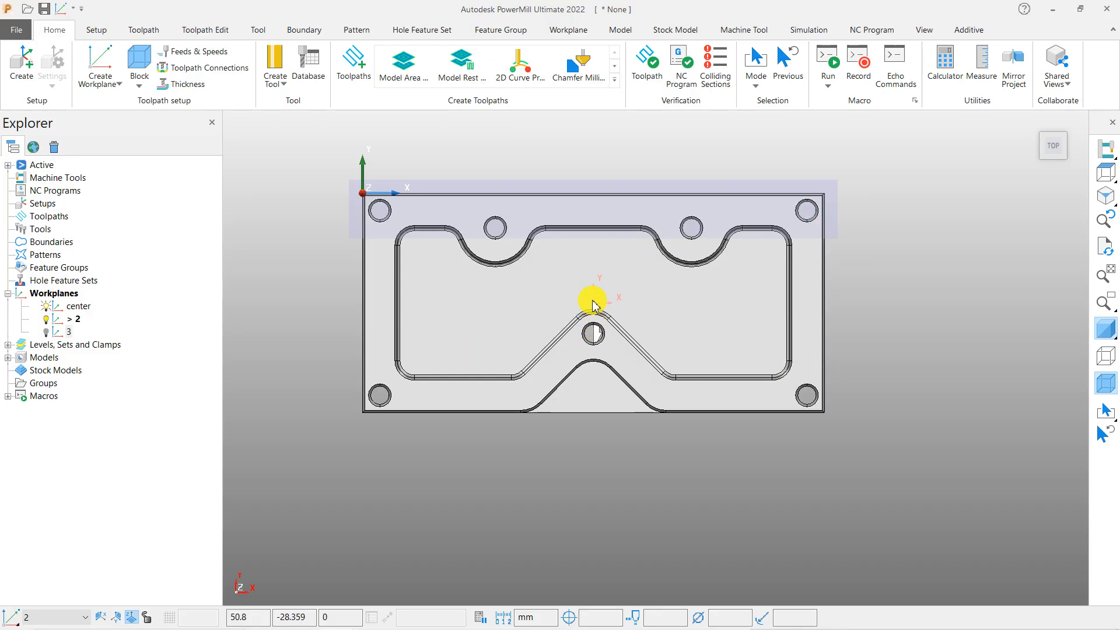
scroll(583, 304, "up", 3)
scroll(523, 300, "down", 3)
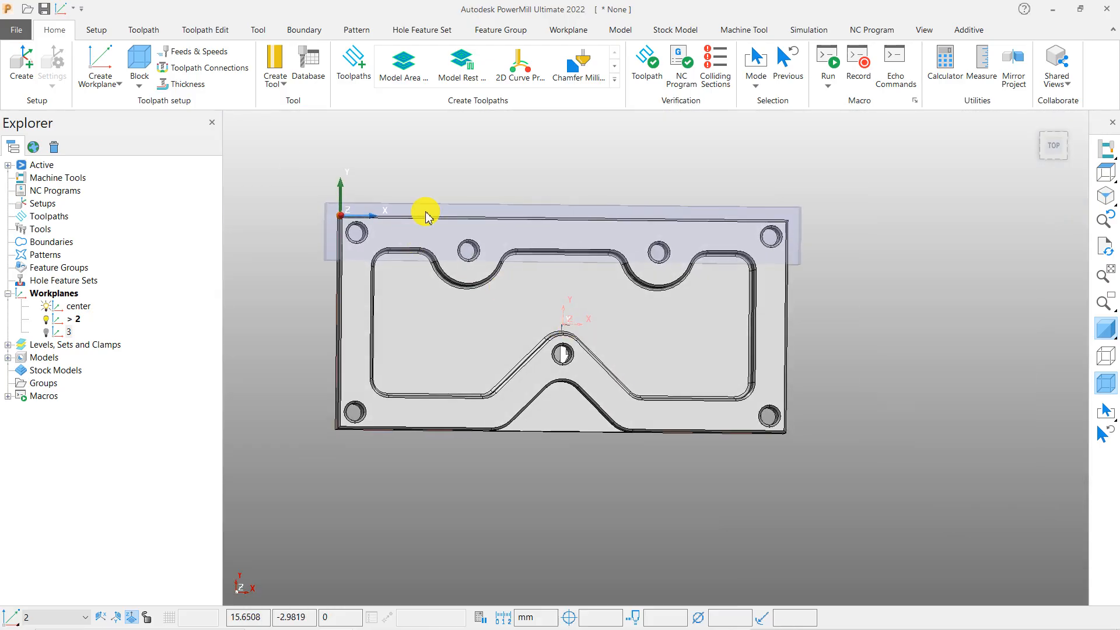
scroll(655, 338, "down", 2)
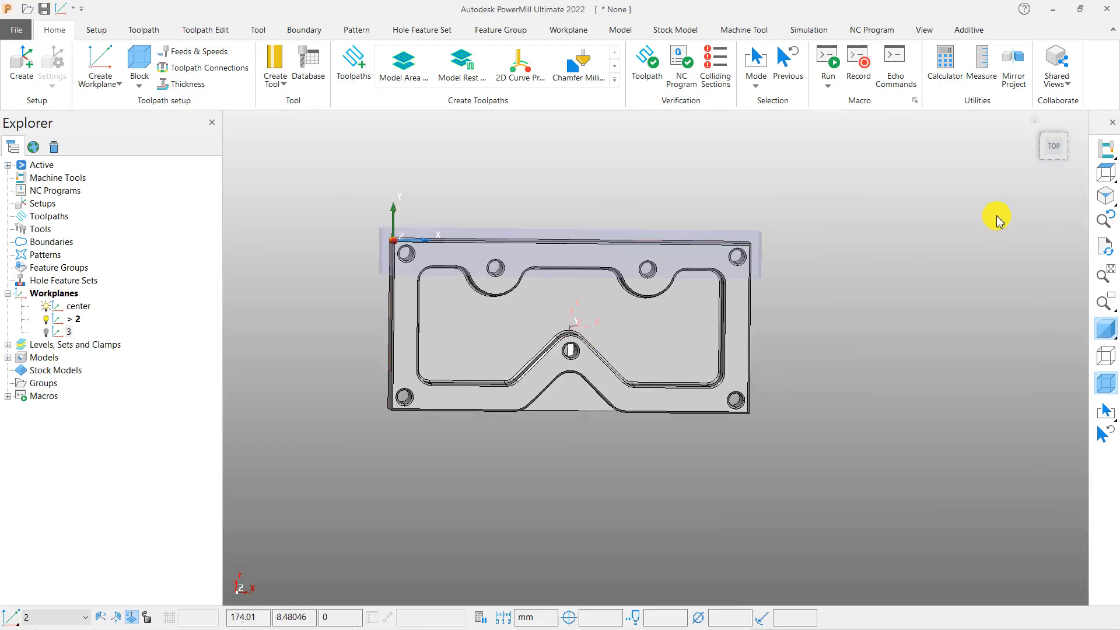
middle_click_drag(520, 348, 555, 295)
middle_click_drag(767, 524, 454, 369)
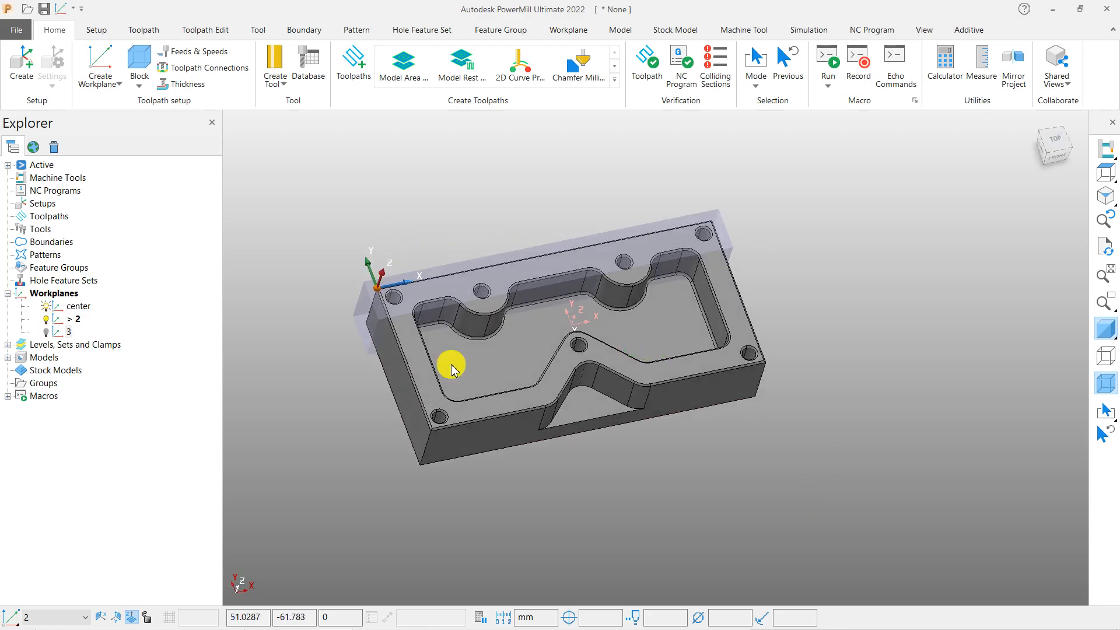
middle_click_drag(600, 311, 562, 321)
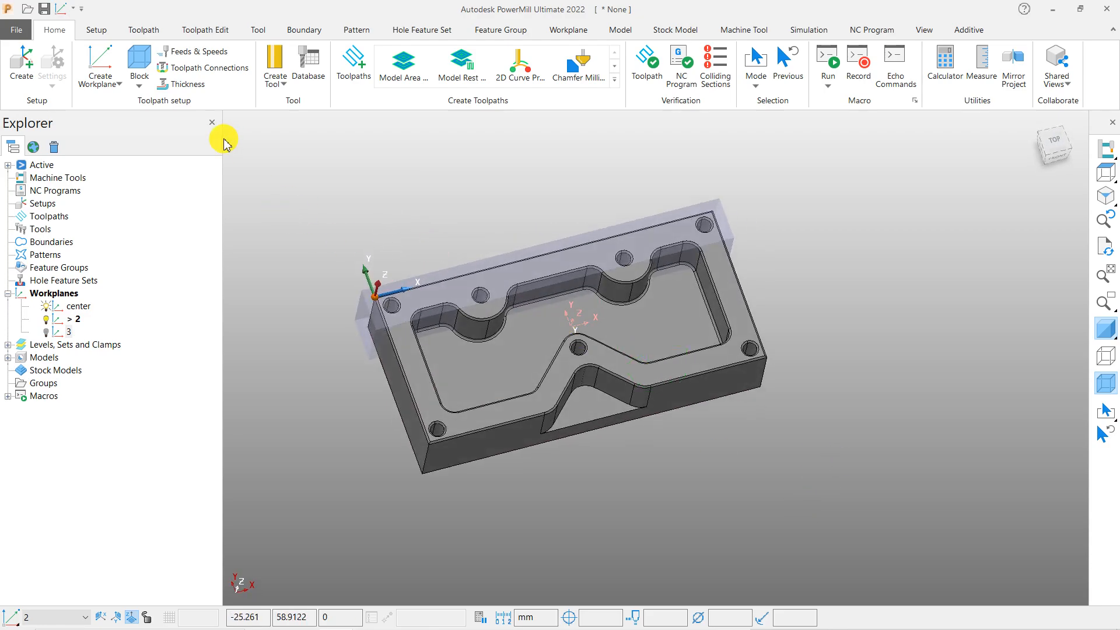
Reopen the block definition, window-select the whole plate and recalculate the block's limits from the model
left_click(138, 61)
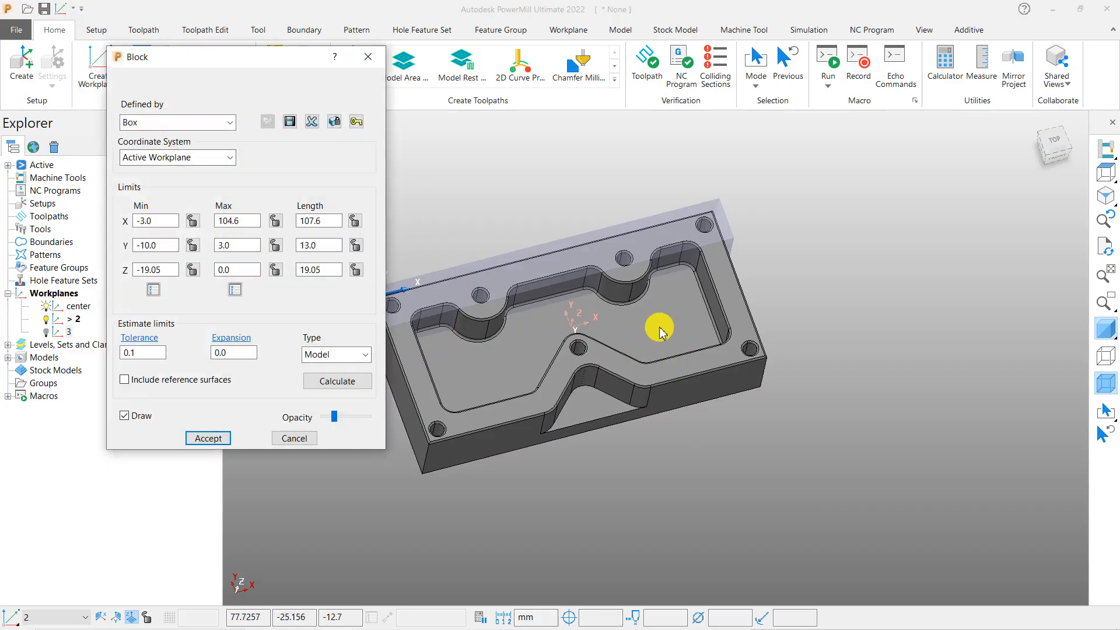
scroll(724, 266, "down", 2)
mouse_move(469, 197)
left_mouse_down()
mouse_move(671, 342)
mouse_move(928, 475)
left_mouse_up()
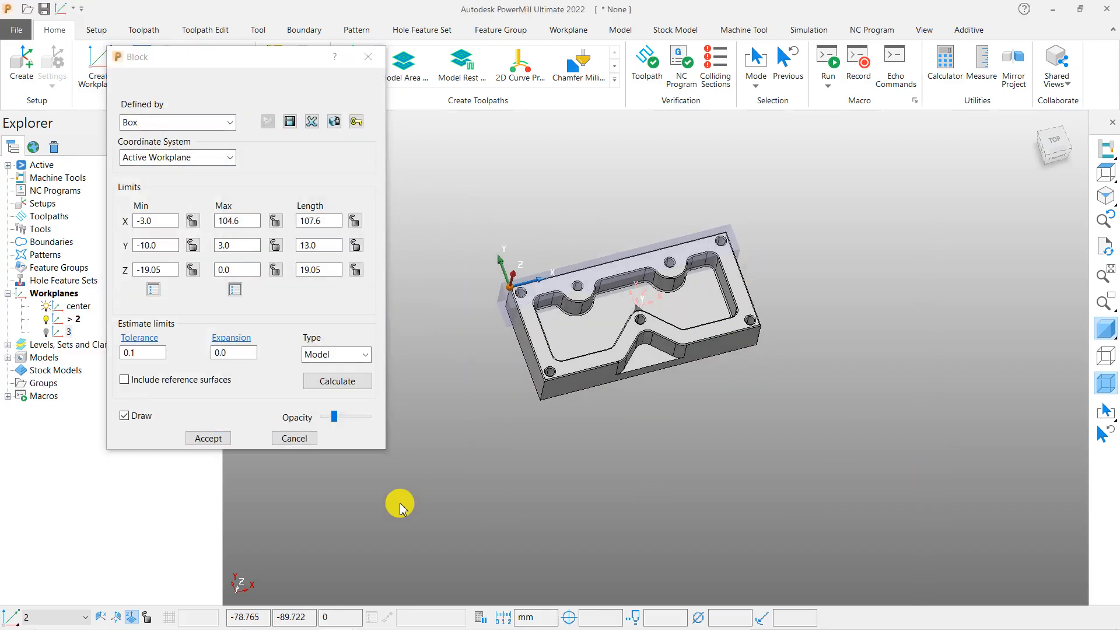
left_click(341, 386)
middle_click_drag(638, 400, 745, 274)
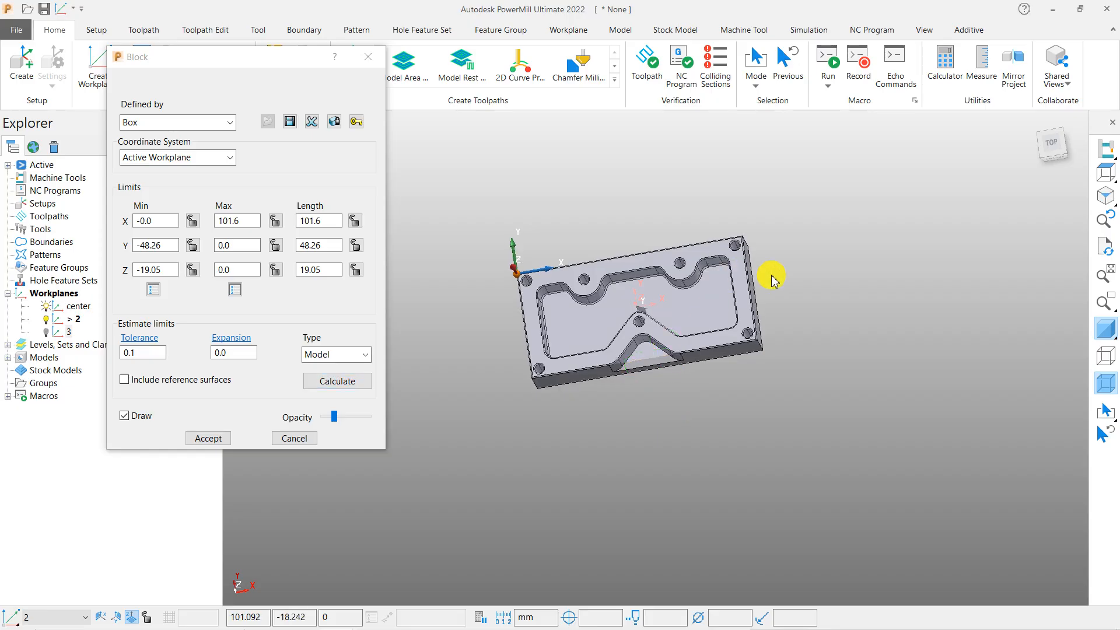
scroll(850, 290, "down", 2)
scroll(751, 288, "up", 4)
scroll(571, 270, "down", 3)
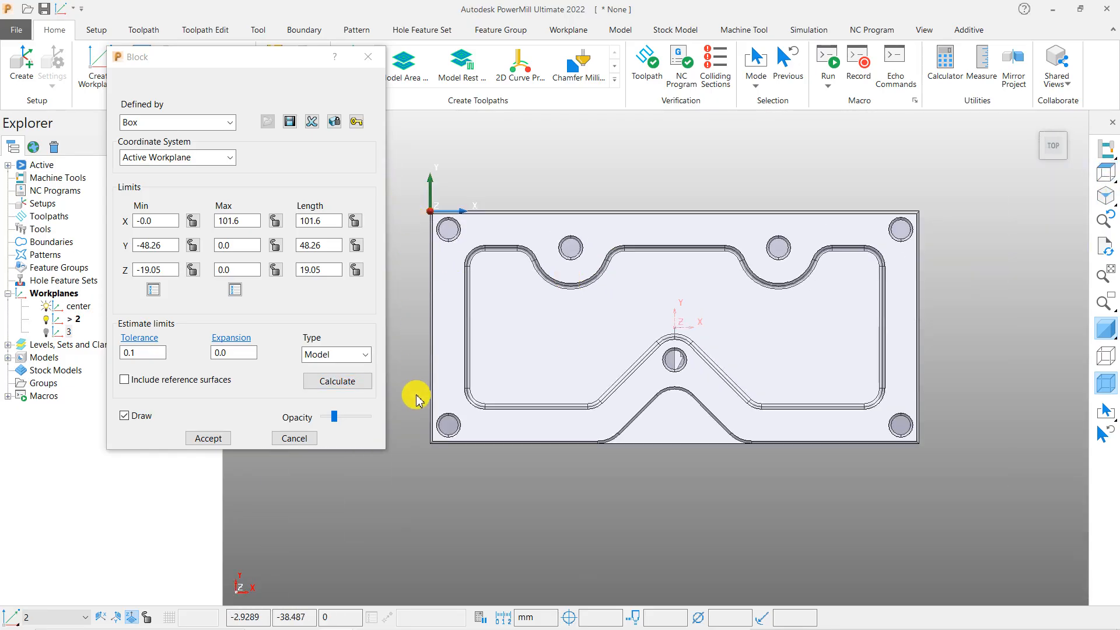
scroll(599, 467, "up", 2)
scroll(595, 362, "down", 2)
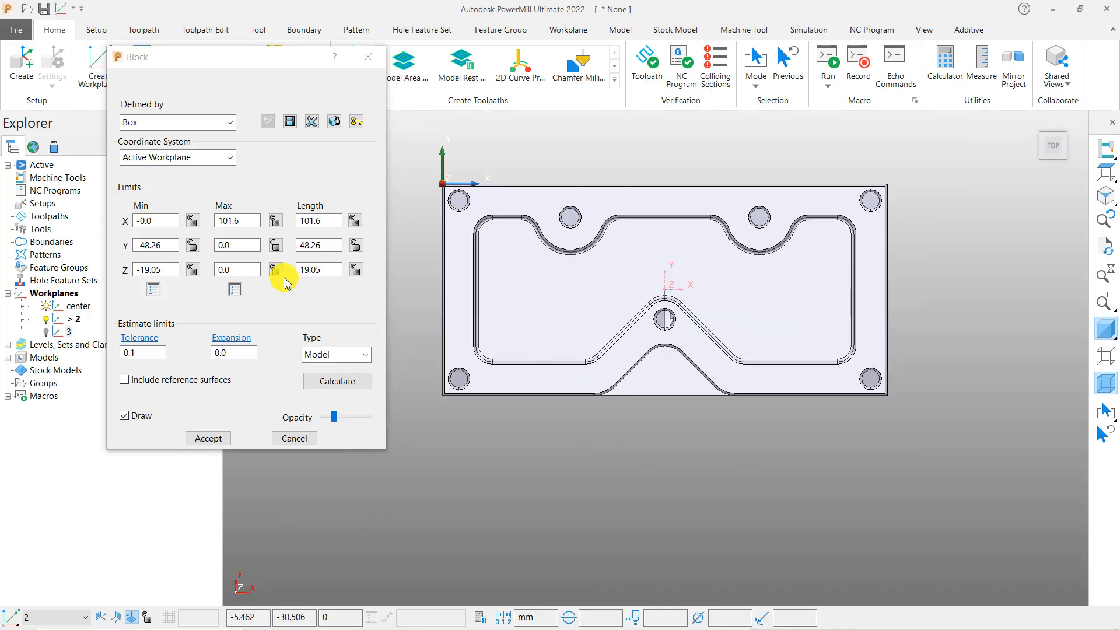
Set the block's X maximum to 50 and inspect where its edge crosses the middle of the plate
double_click(239, 223)
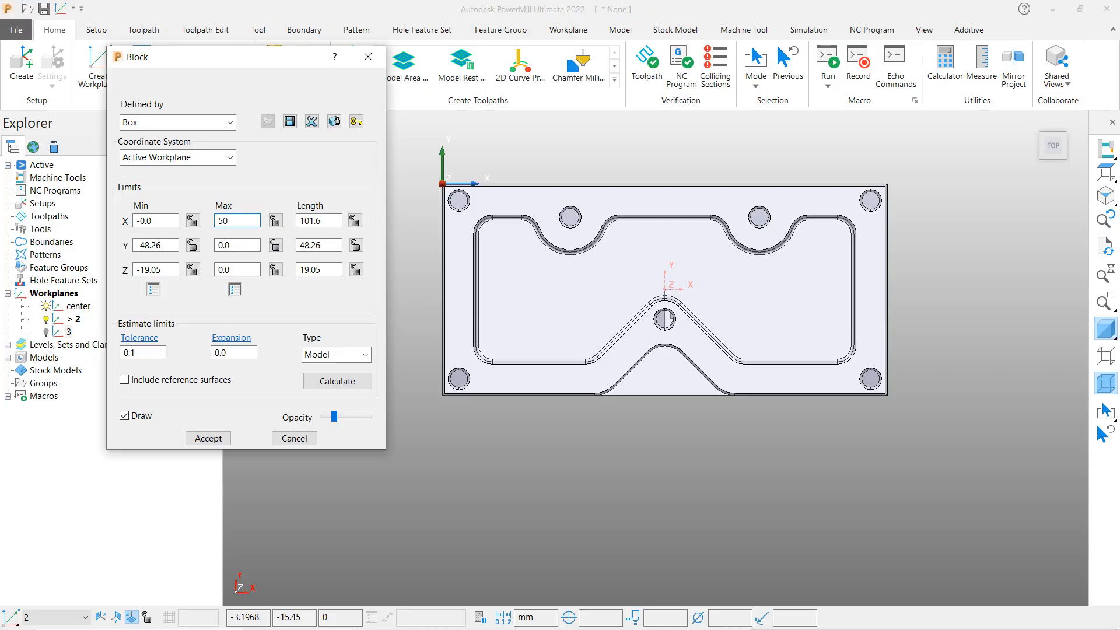
key("Return")
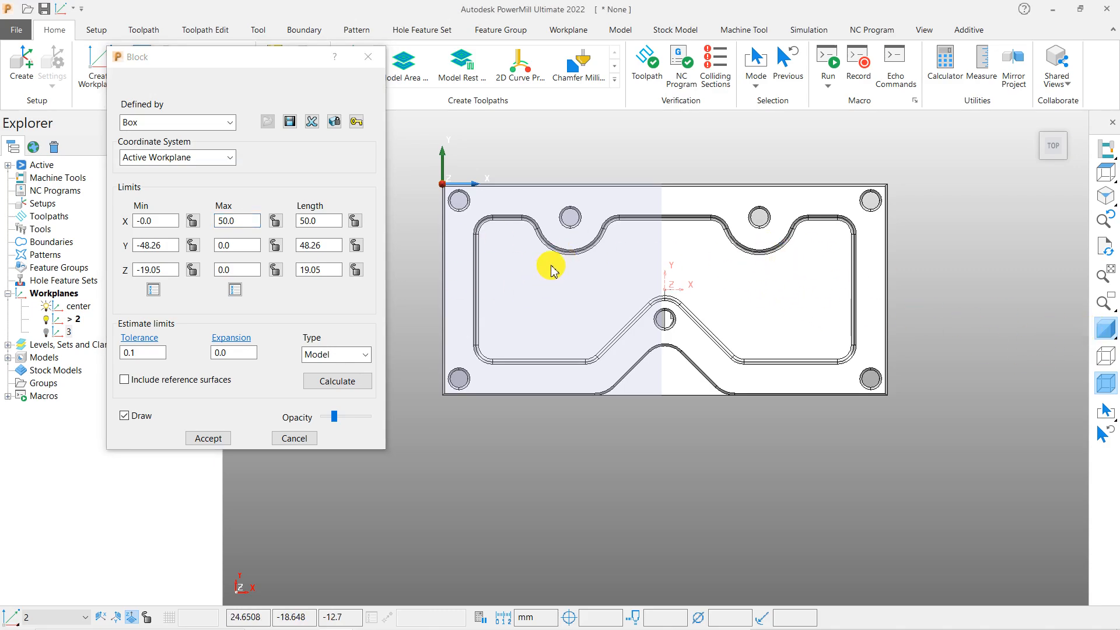
scroll(662, 249, "up", 2)
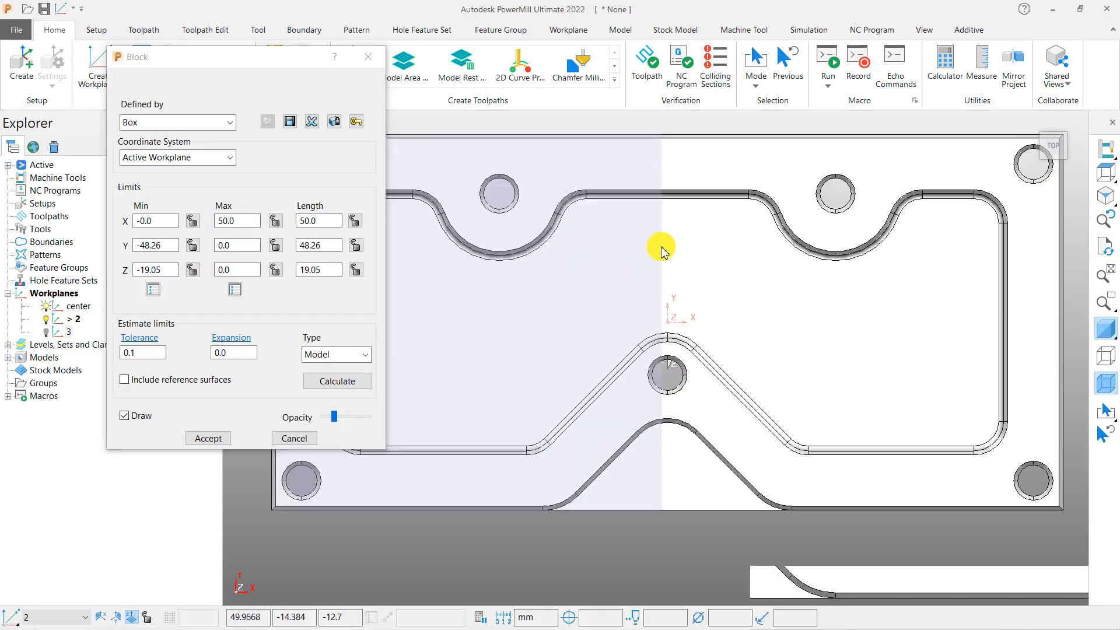
scroll(663, 249, "up", 1)
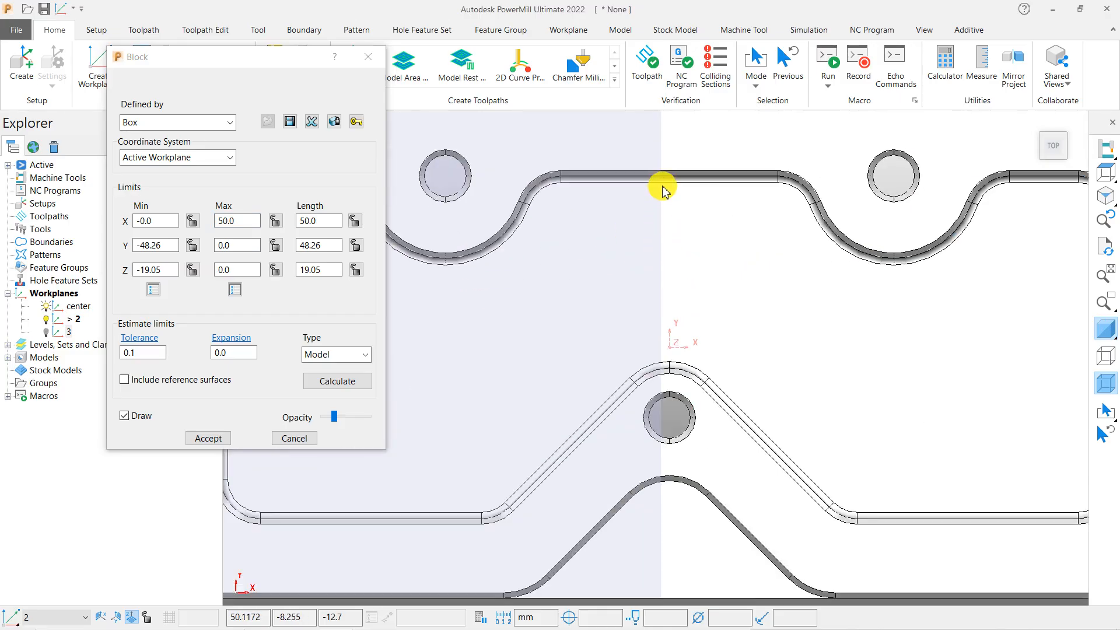
scroll(650, 293, "up", 2)
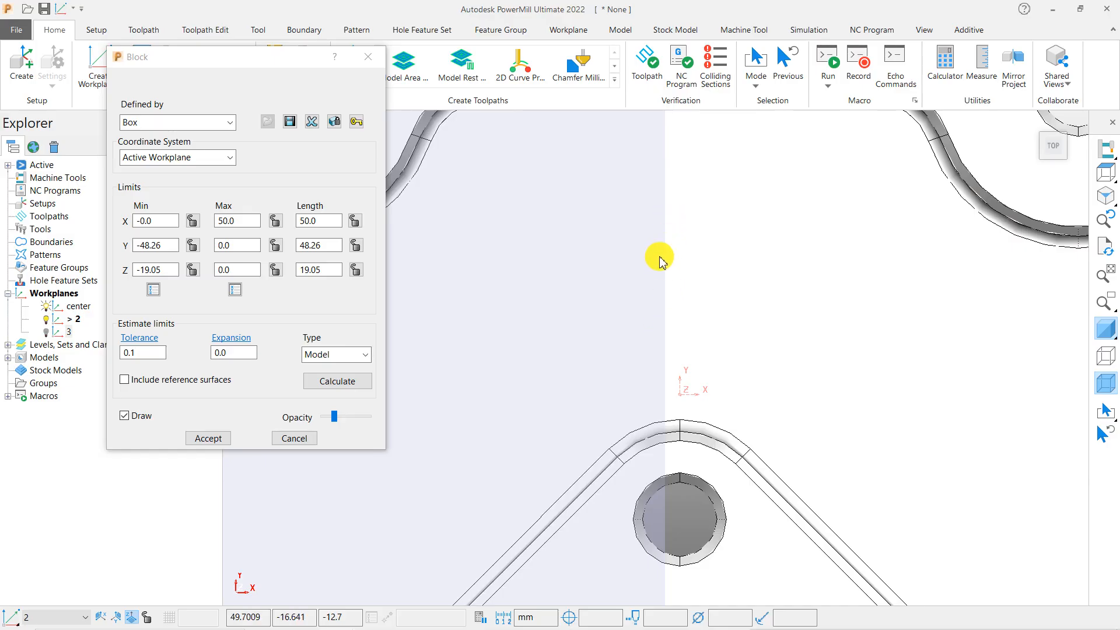
right_click(37, 219)
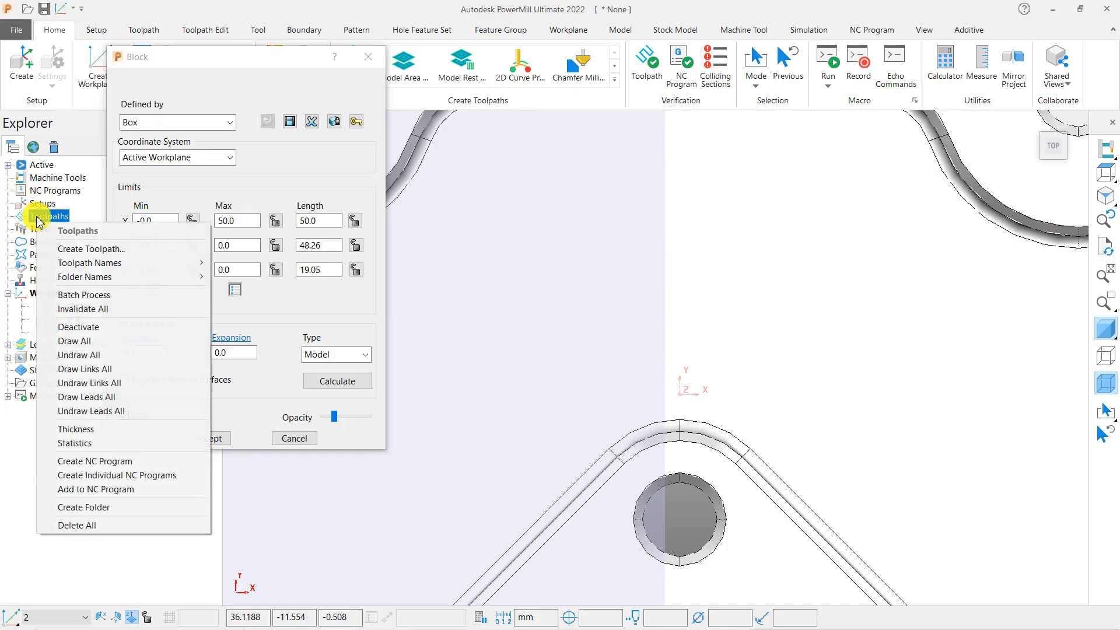
left_click(103, 254)
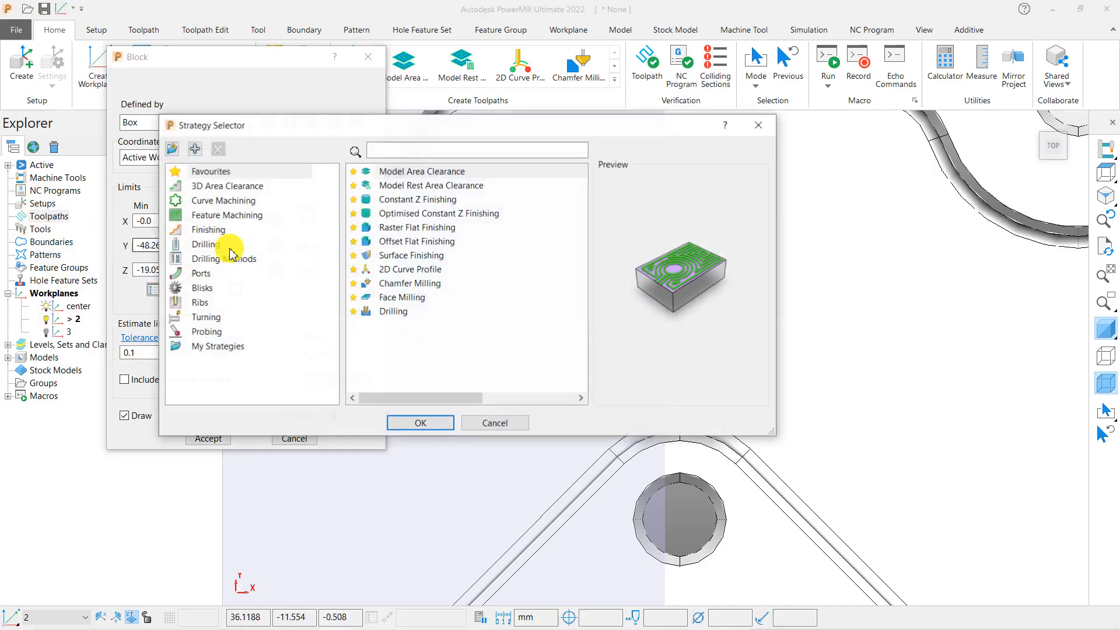
left_click(757, 119)
Create an end mill tool with a diameter of 20 mm
right_click(43, 233)
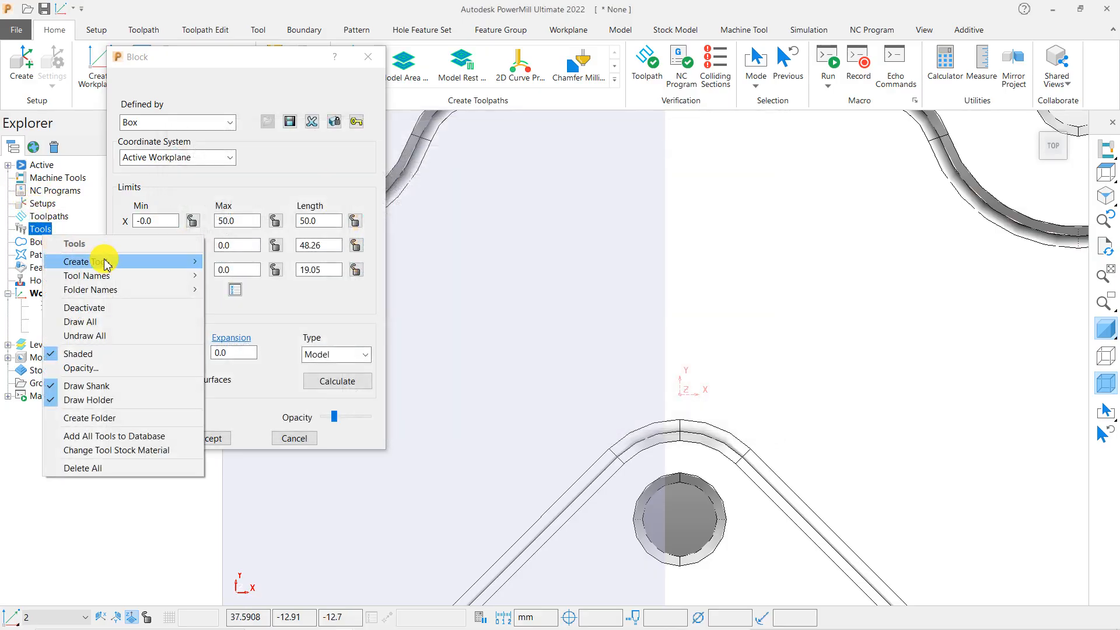
mouse_move(103, 260)
left_click(271, 282)
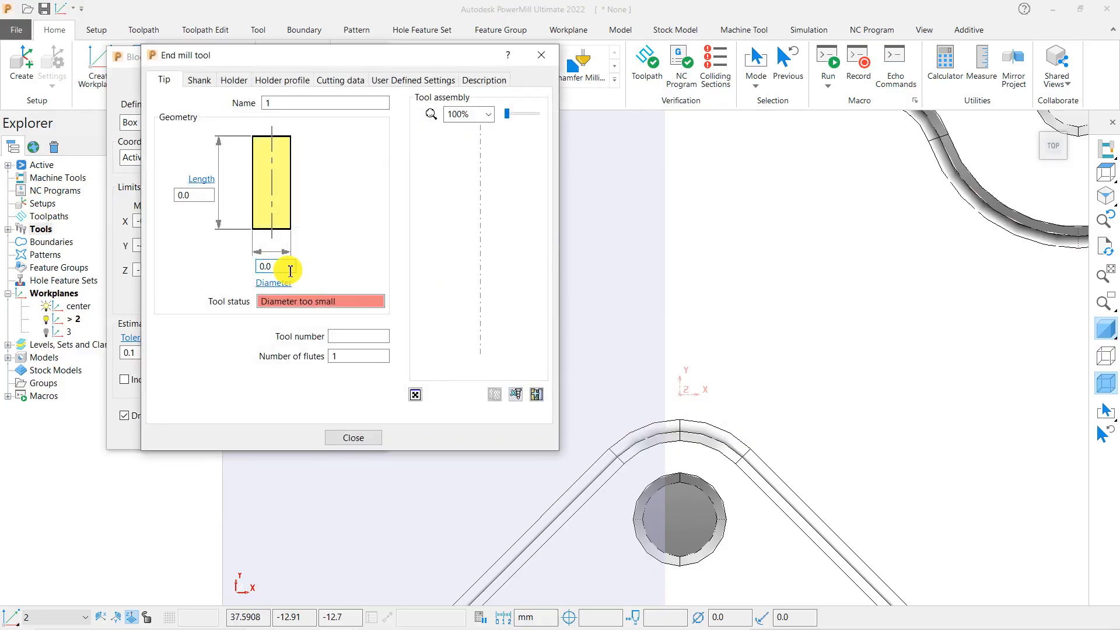
type("20")
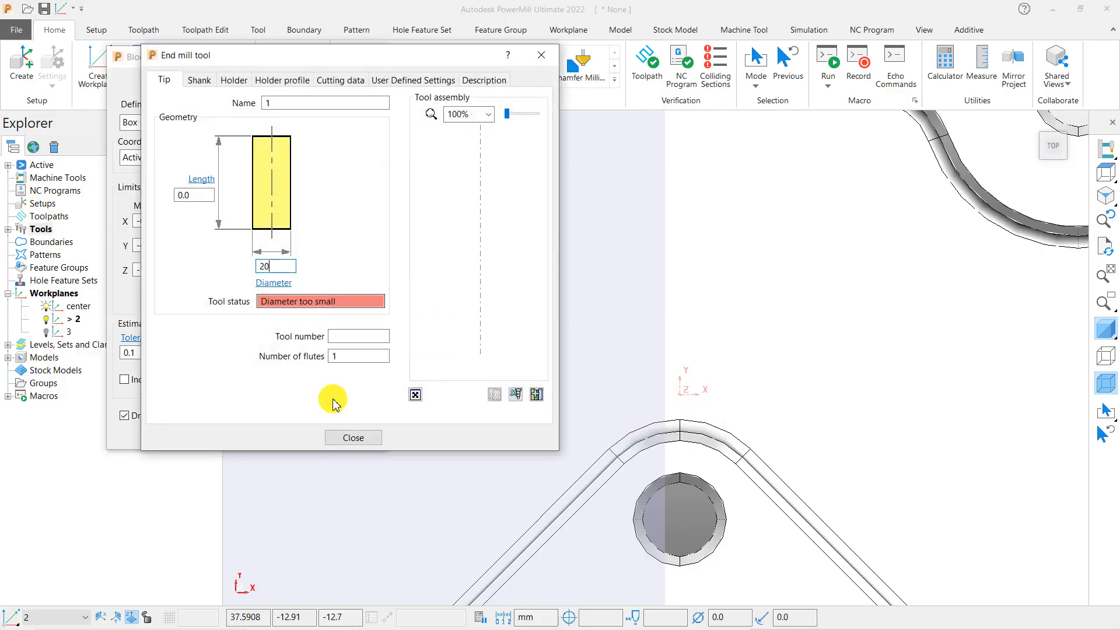
left_click(350, 438)
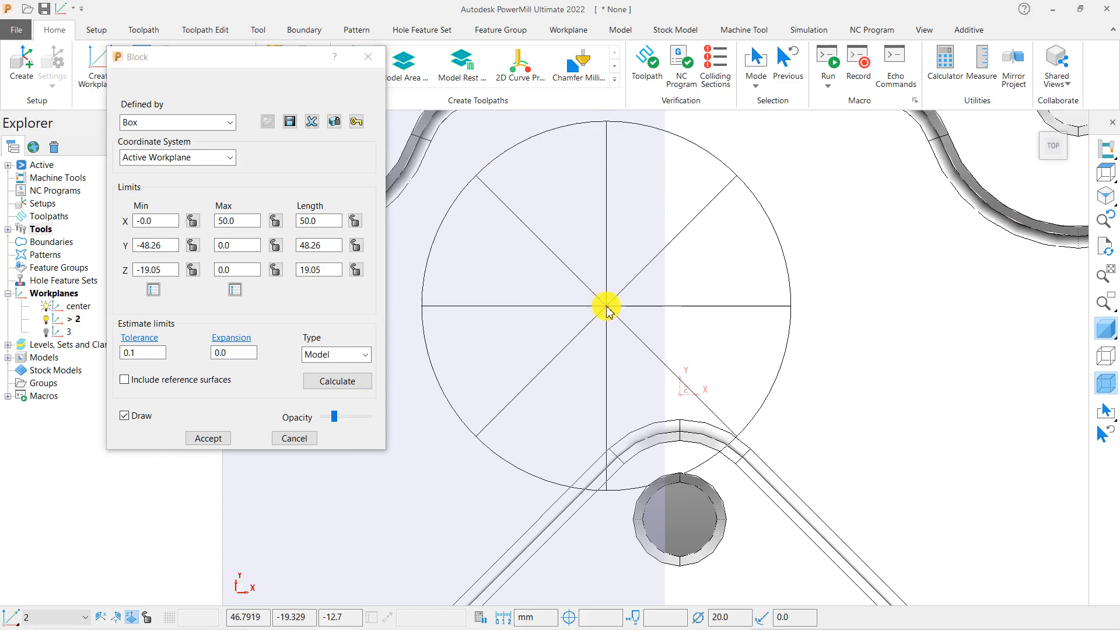
Compare the end mill's footprint with the pocket and the block's inner edge, from above and at an angle
scroll(670, 305, "down", 2)
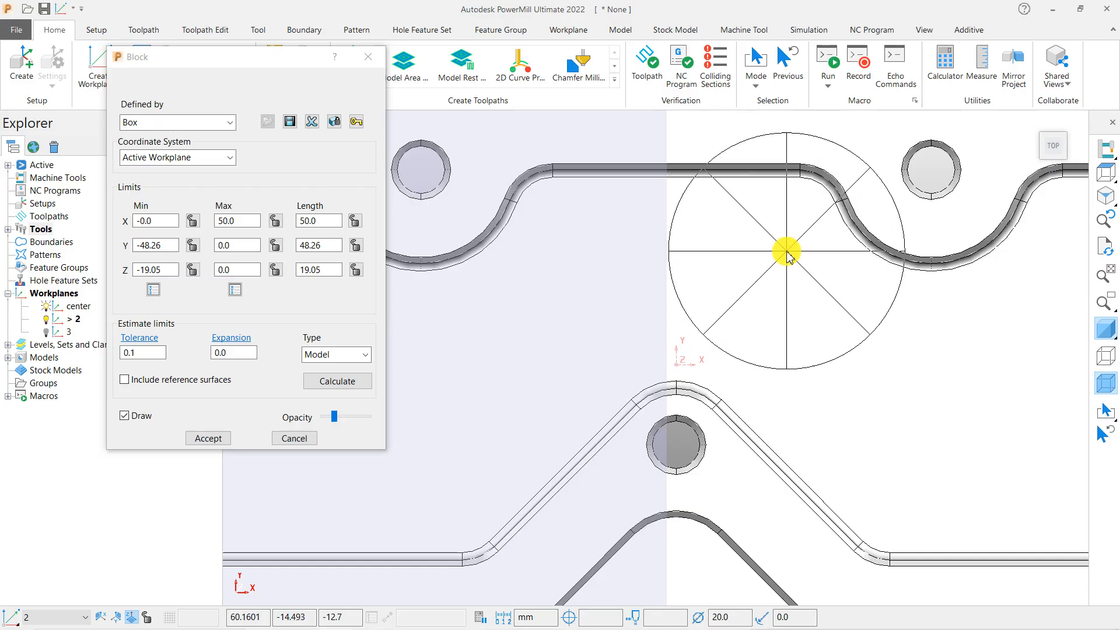
scroll(746, 301, "down", 2)
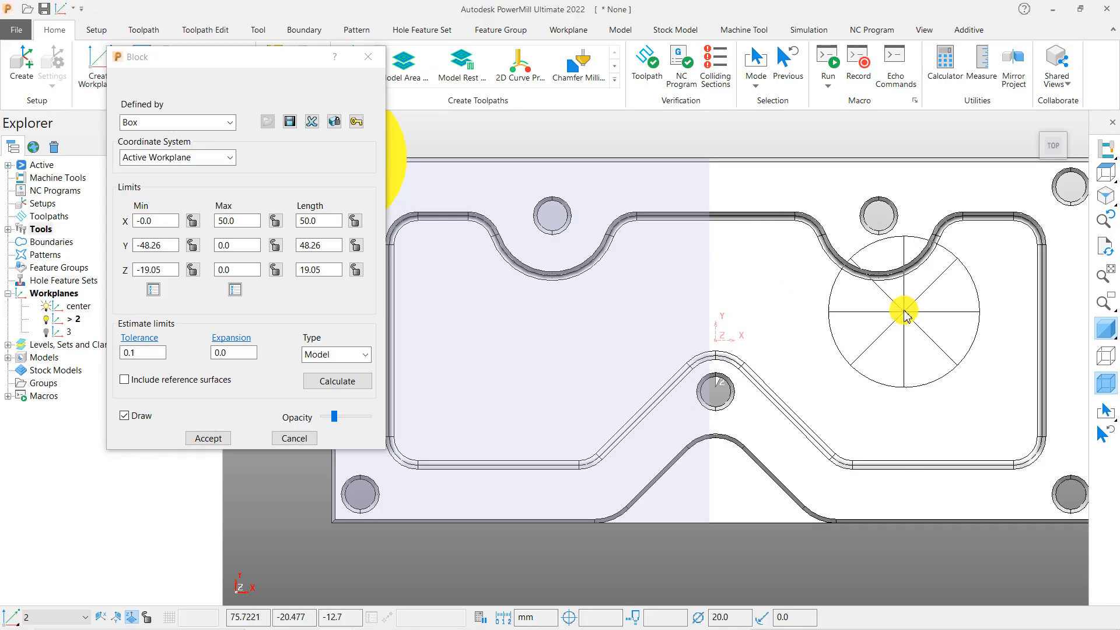
scroll(945, 335, "down", 3)
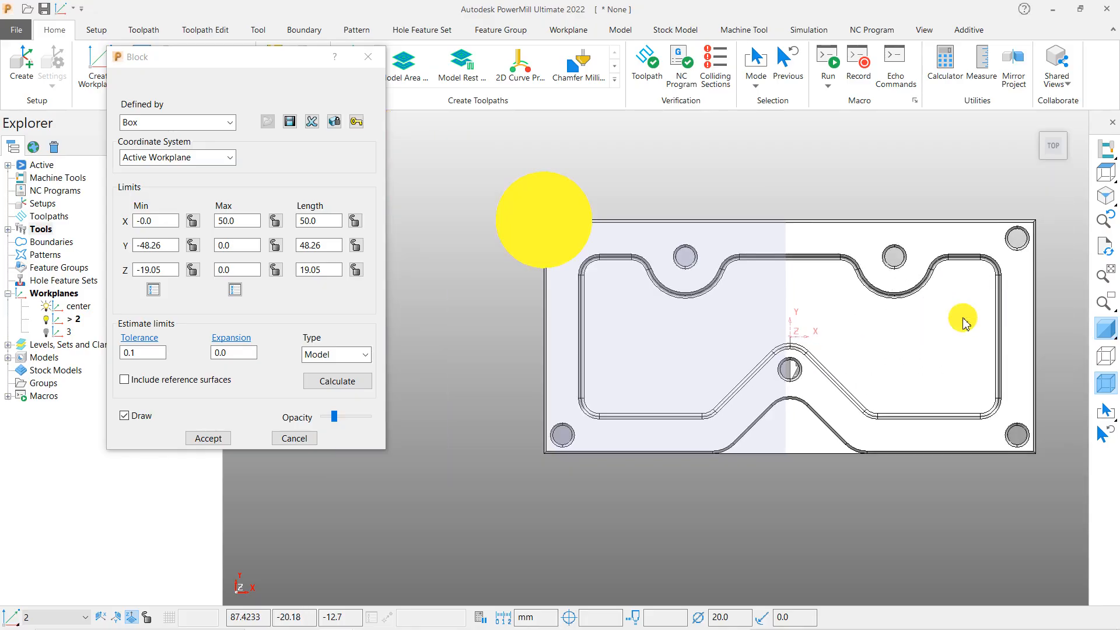
scroll(969, 455, "up", 5)
scroll(899, 302, "down", 5)
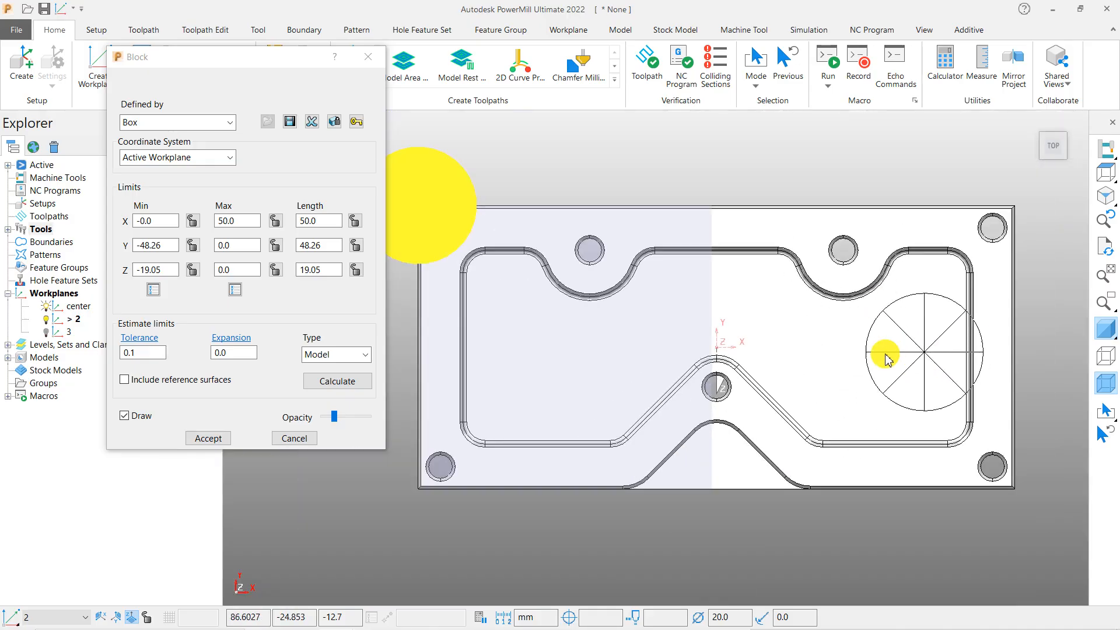
scroll(790, 335, "down", 1)
middle_click_drag(791, 336, 945, 280)
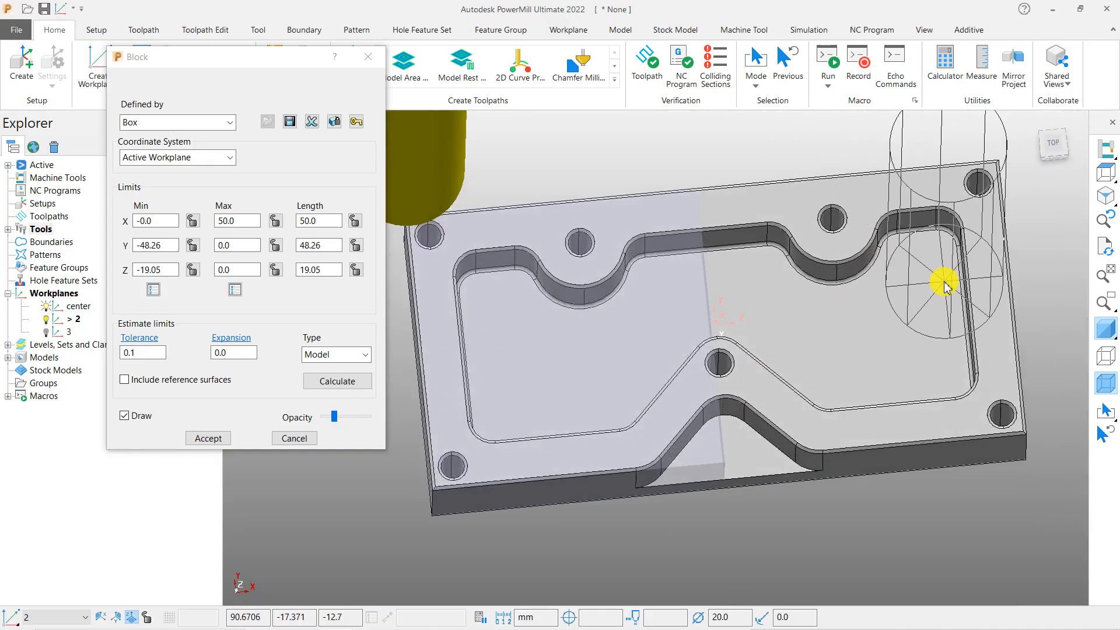
Examine the plate from above, comparing the 20 mm tool's footprint with the pocket walls, the plate's outer corner and the space beyond its edge
scroll(934, 285, "down", 2)
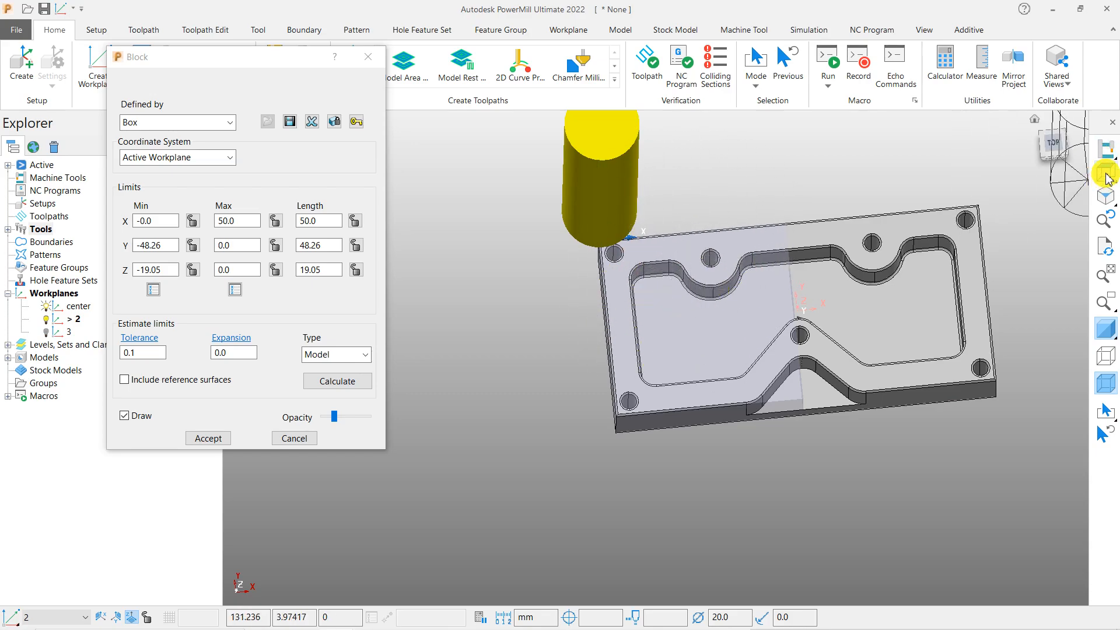
left_click(1107, 153)
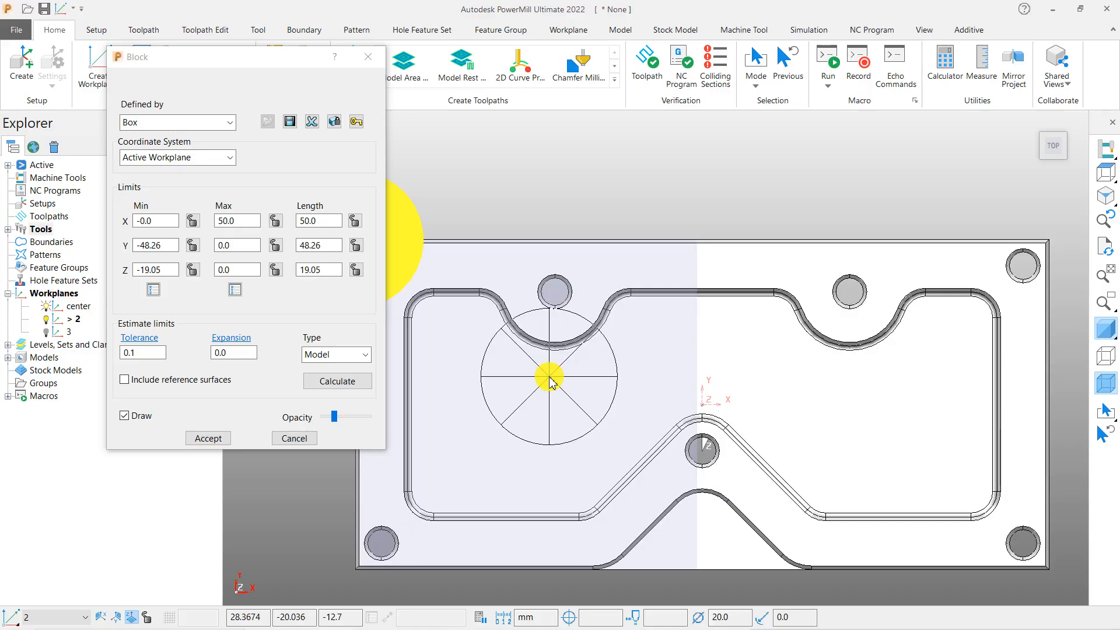
scroll(652, 330, "down", 2)
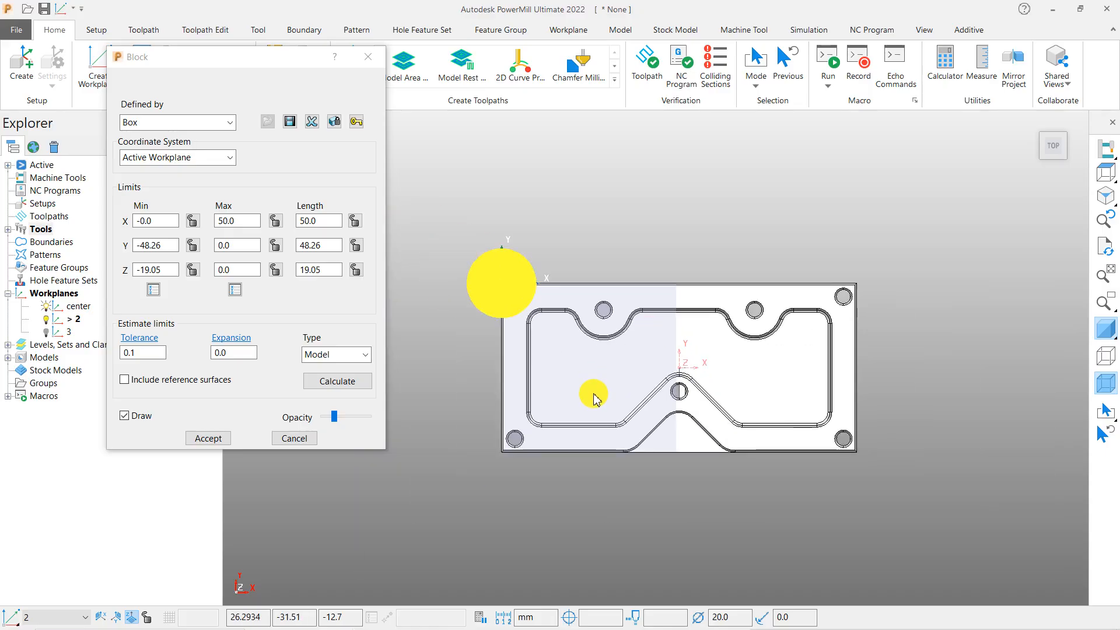
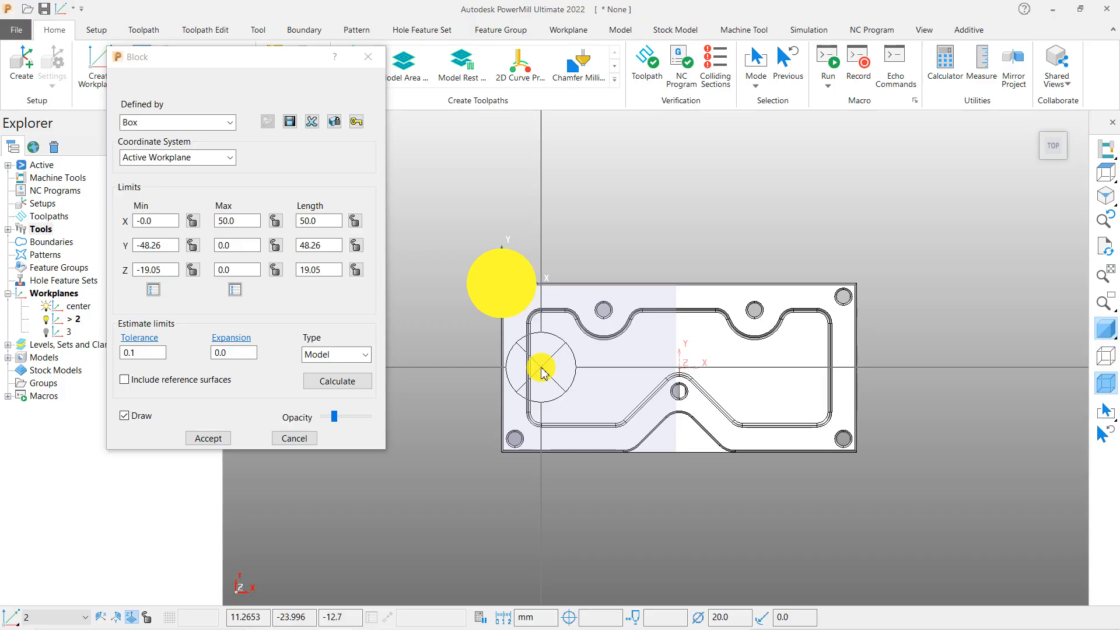
scroll(542, 369, "up", 2)
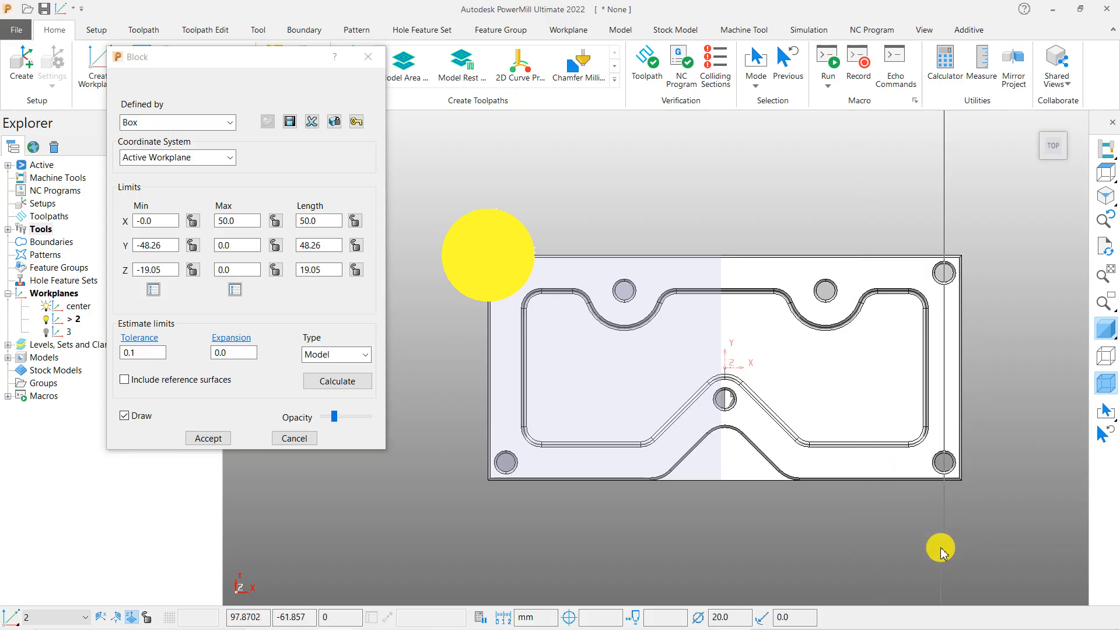
scroll(972, 494, "up", 9)
scroll(925, 467, "down", 7)
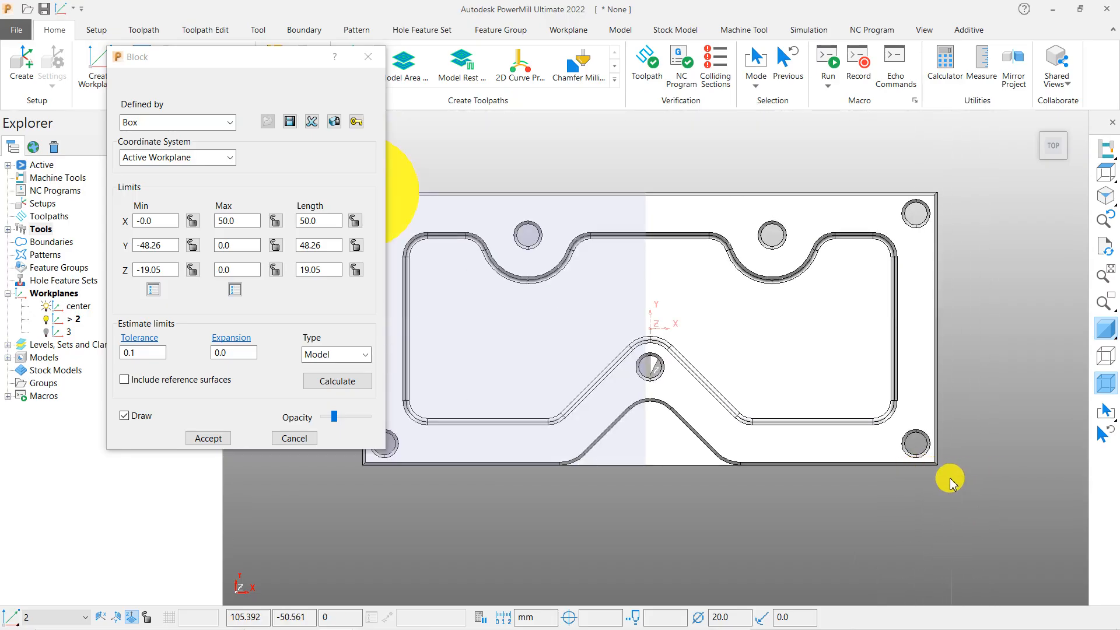
scroll(950, 482, "up", 5)
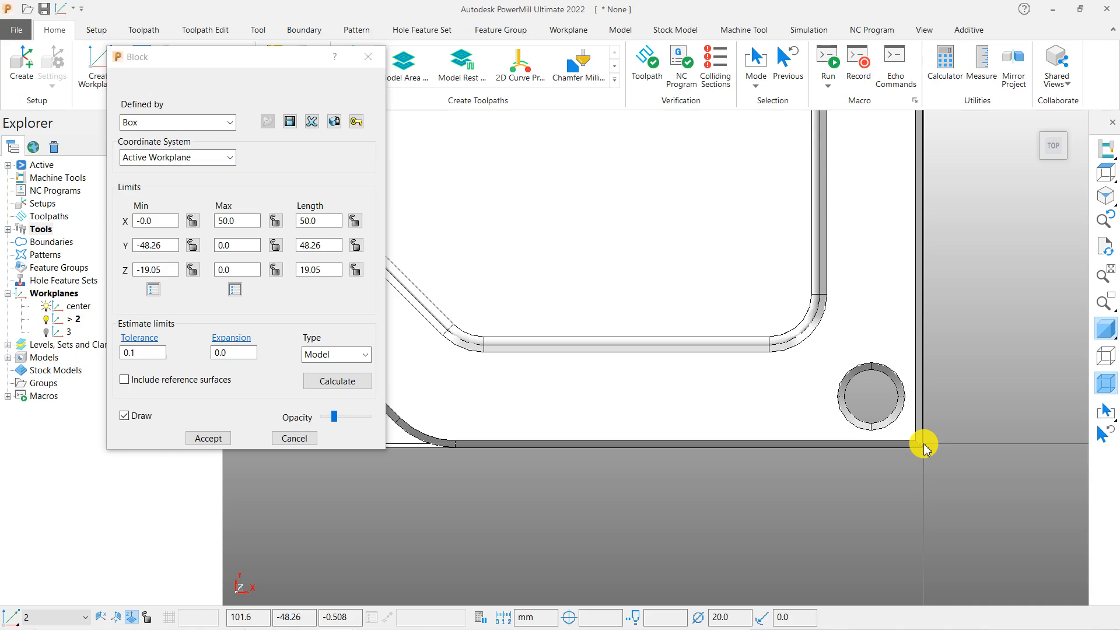
scroll(924, 461, "down", 5)
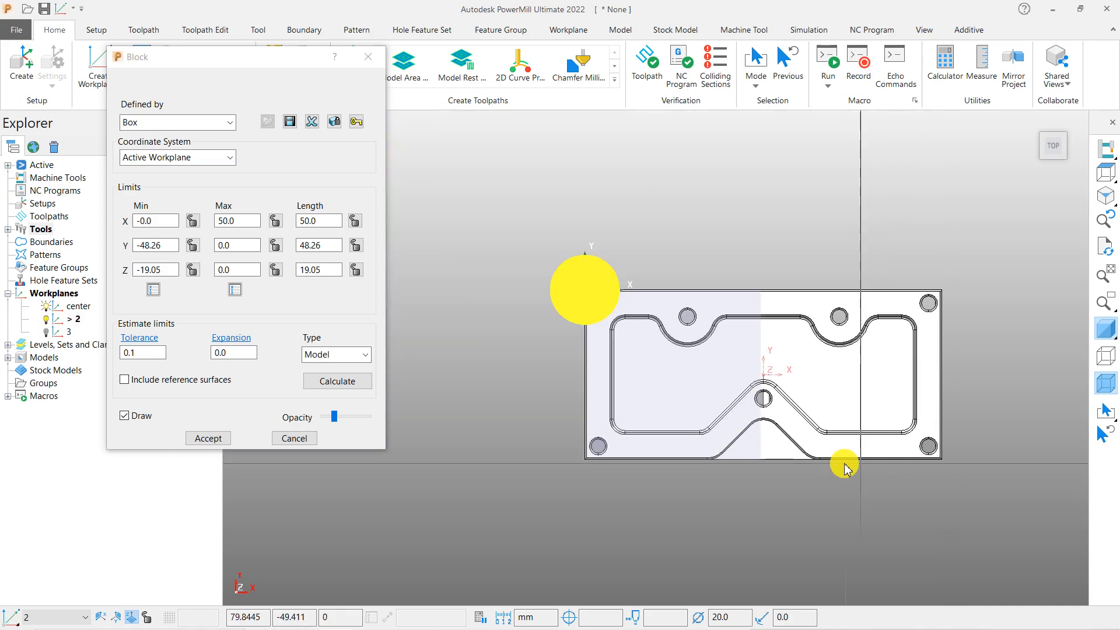
scroll(856, 465, "up", 3)
scroll(1055, 317, "down", 5)
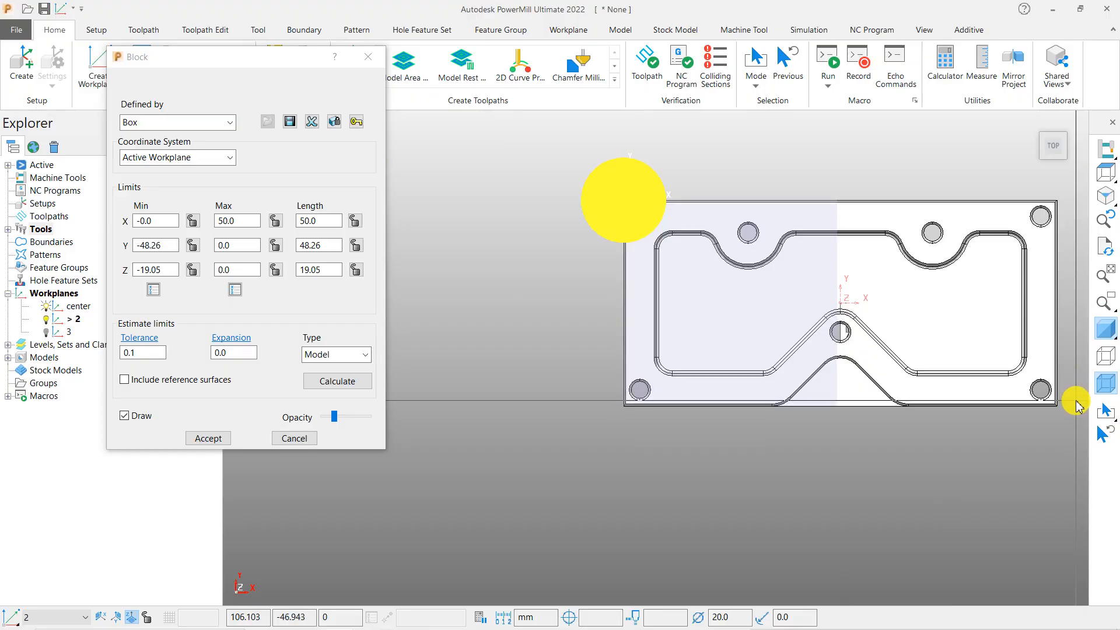
scroll(1075, 402, "up", 2)
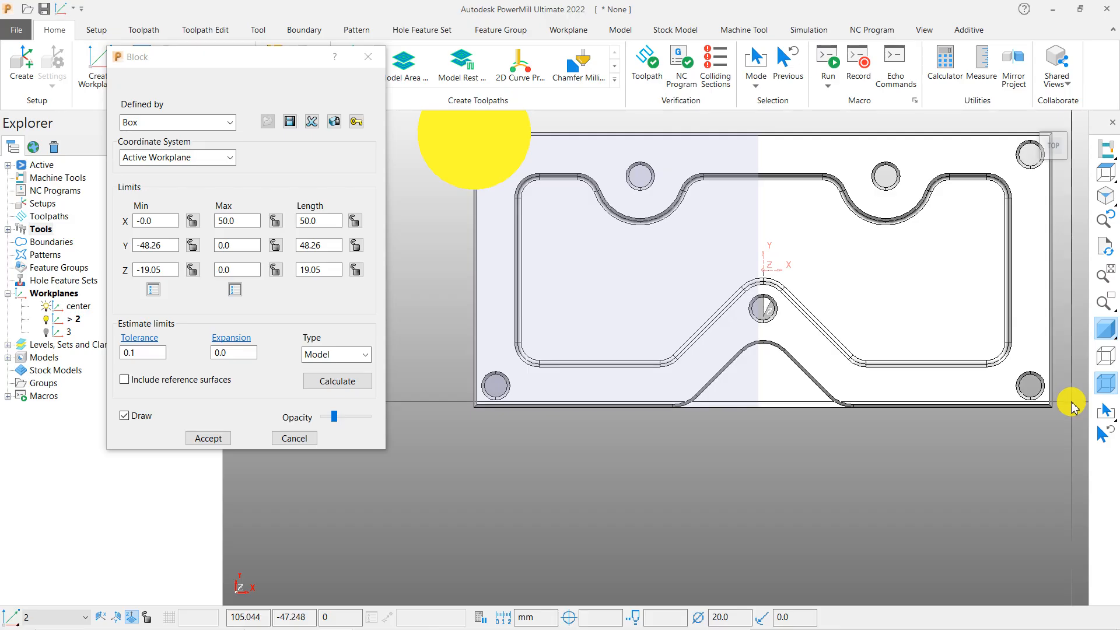
scroll(863, 383, "down", 3)
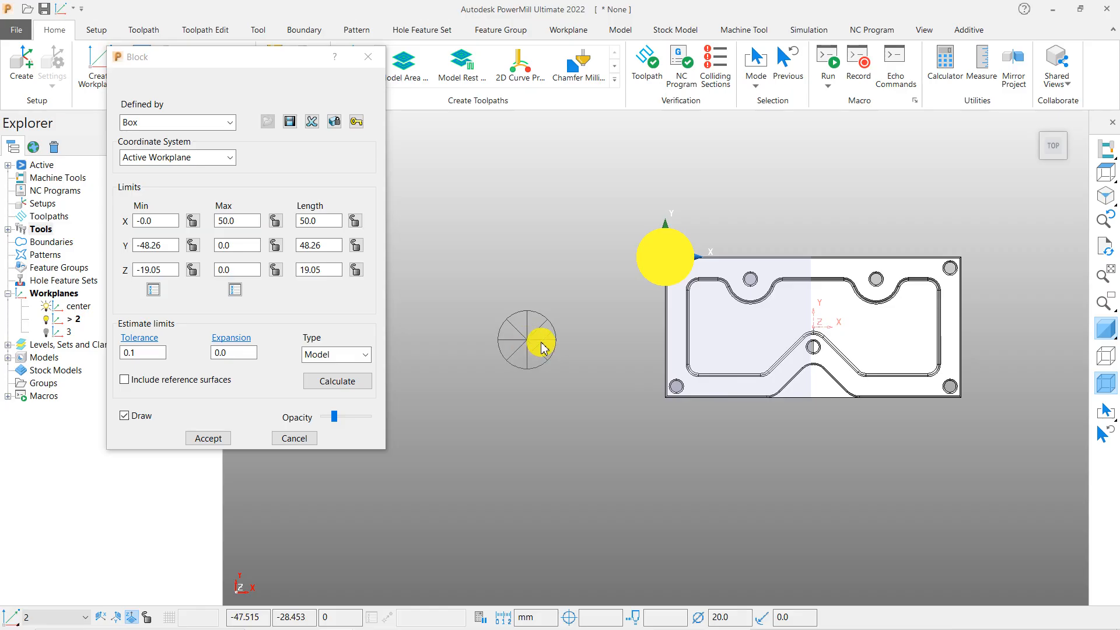
scroll(671, 355, "up", 3)
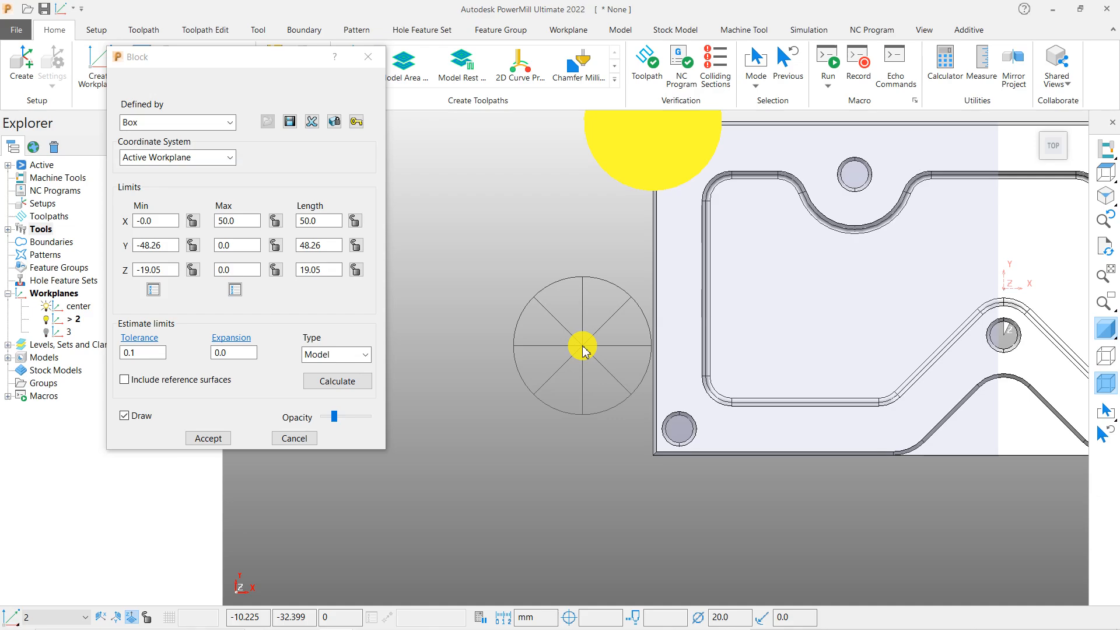
scroll(528, 367, "down", 6)
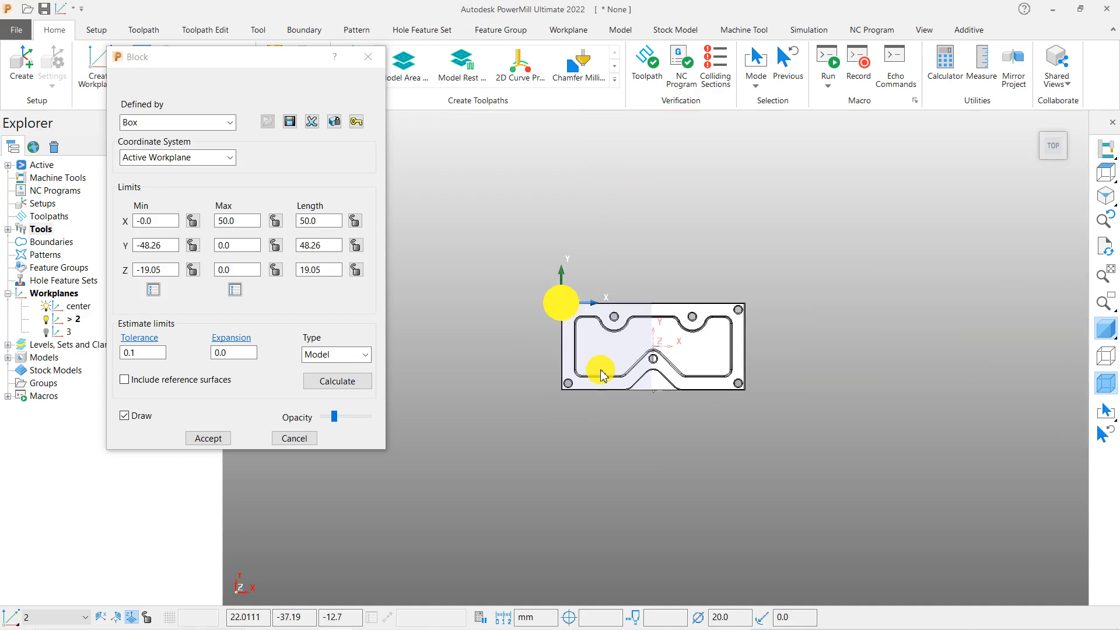
Hide the end mill tool 1 and inspect the half-plate block at an angle and from above
middle_click_drag(603, 375, 671, 300)
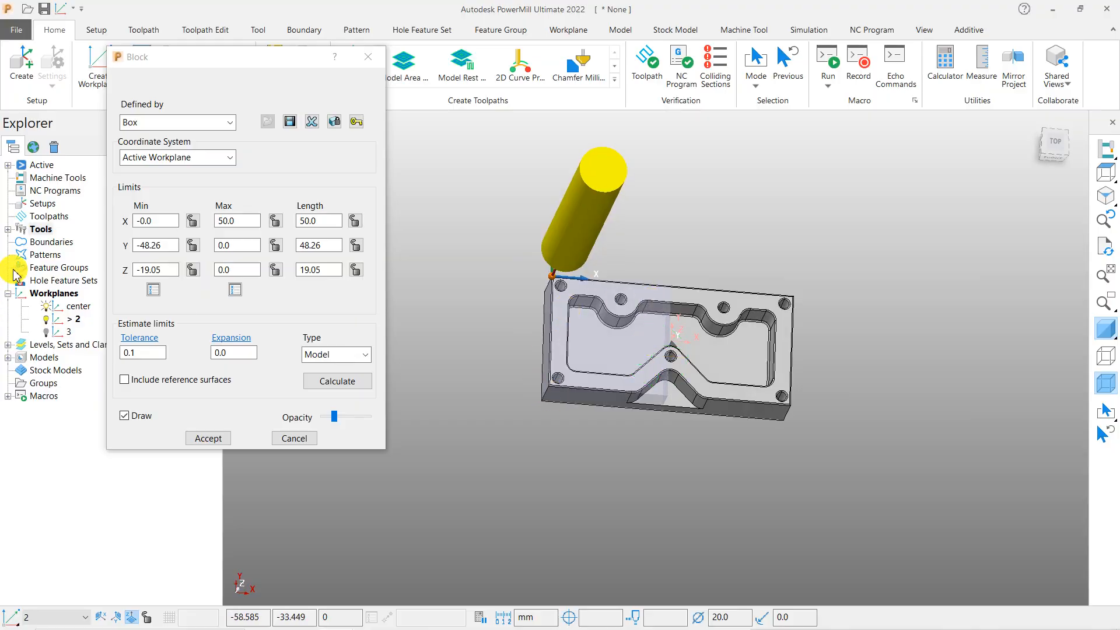
left_click(8, 229)
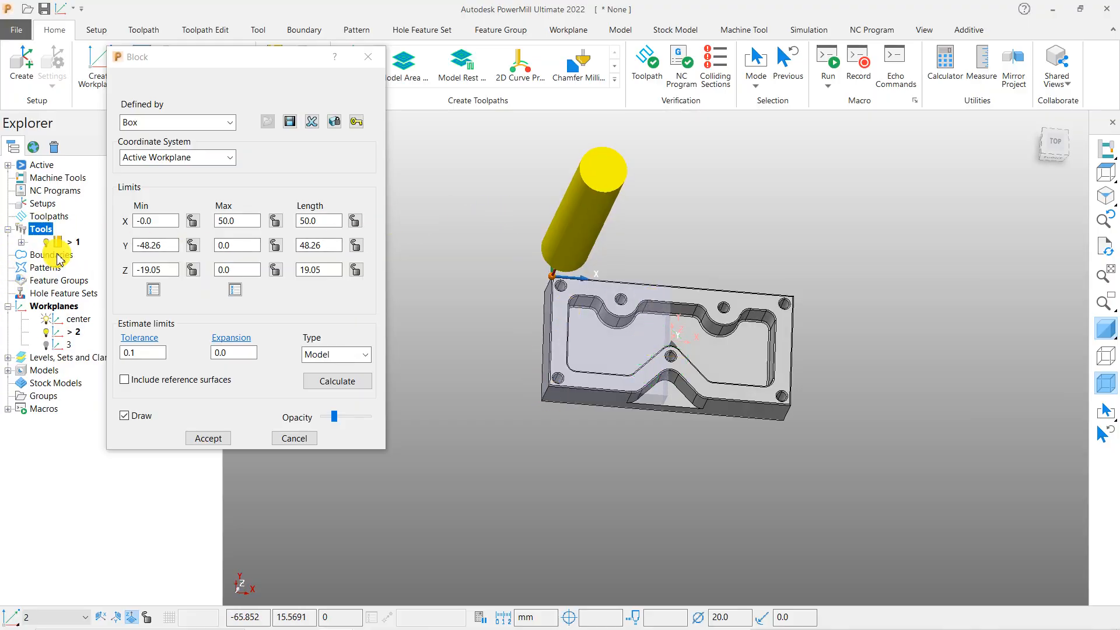
left_click(48, 244)
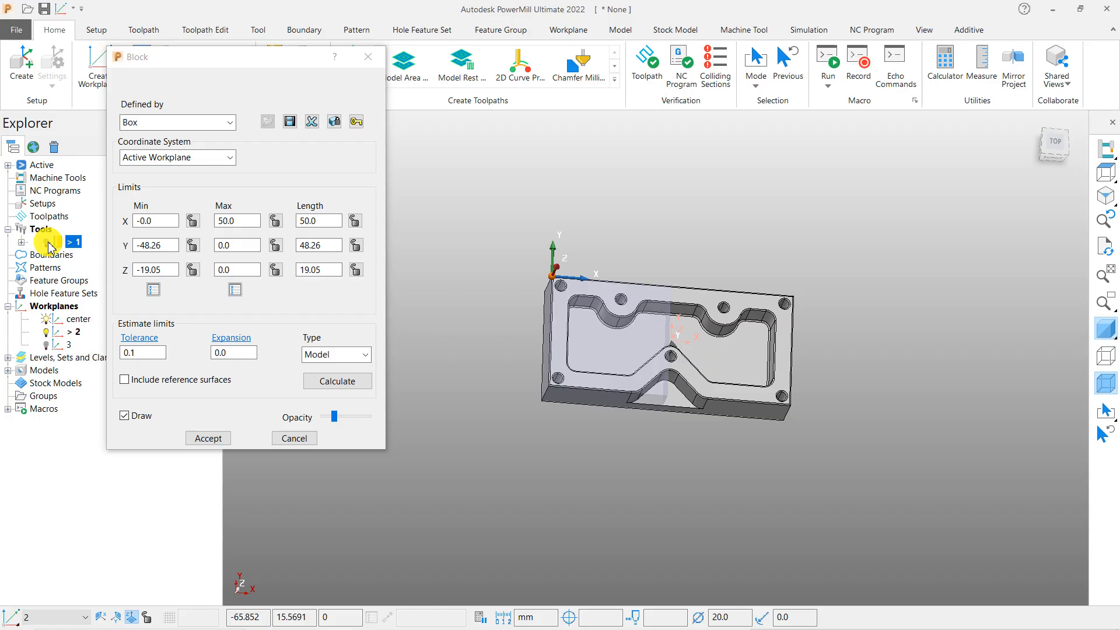
middle_click_drag(557, 372, 676, 341)
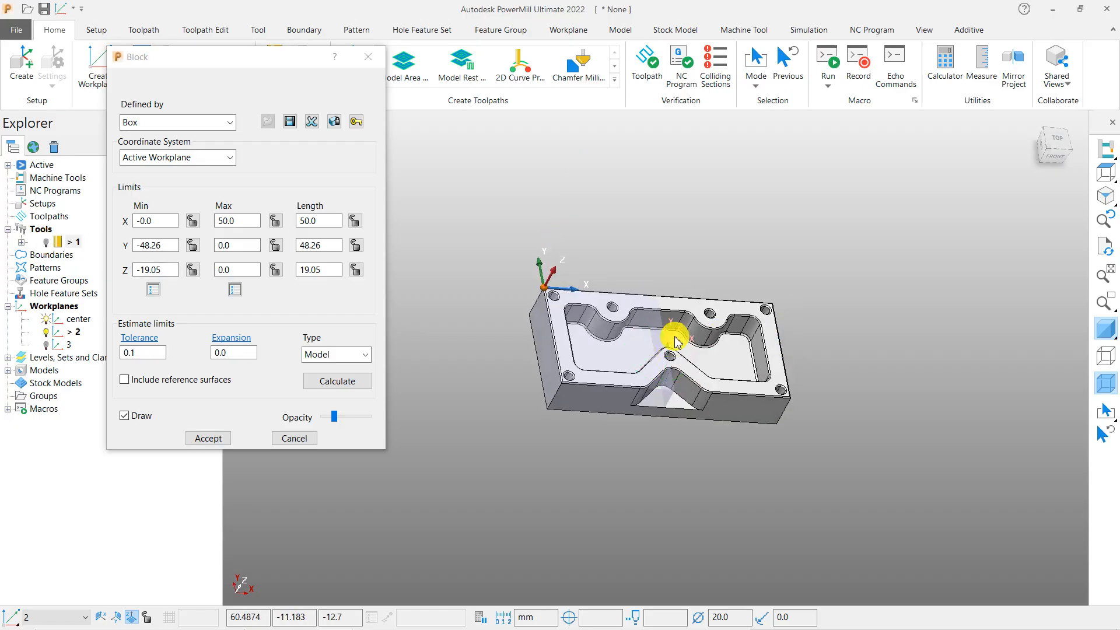
scroll(675, 341, "up", 3)
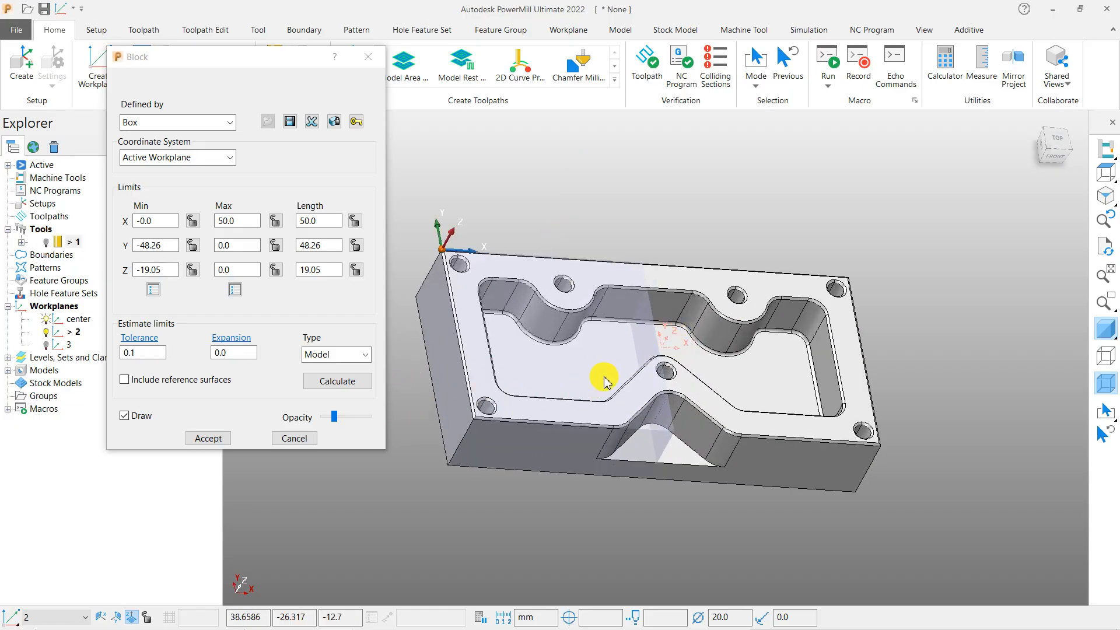
left_click(1106, 171)
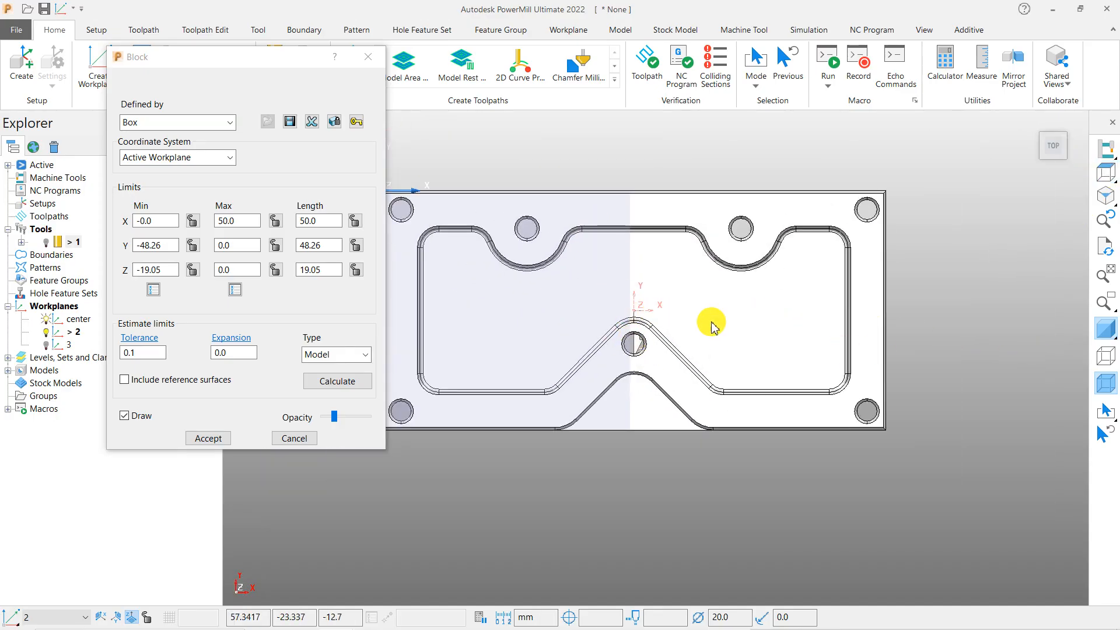
scroll(684, 315, "down", 3)
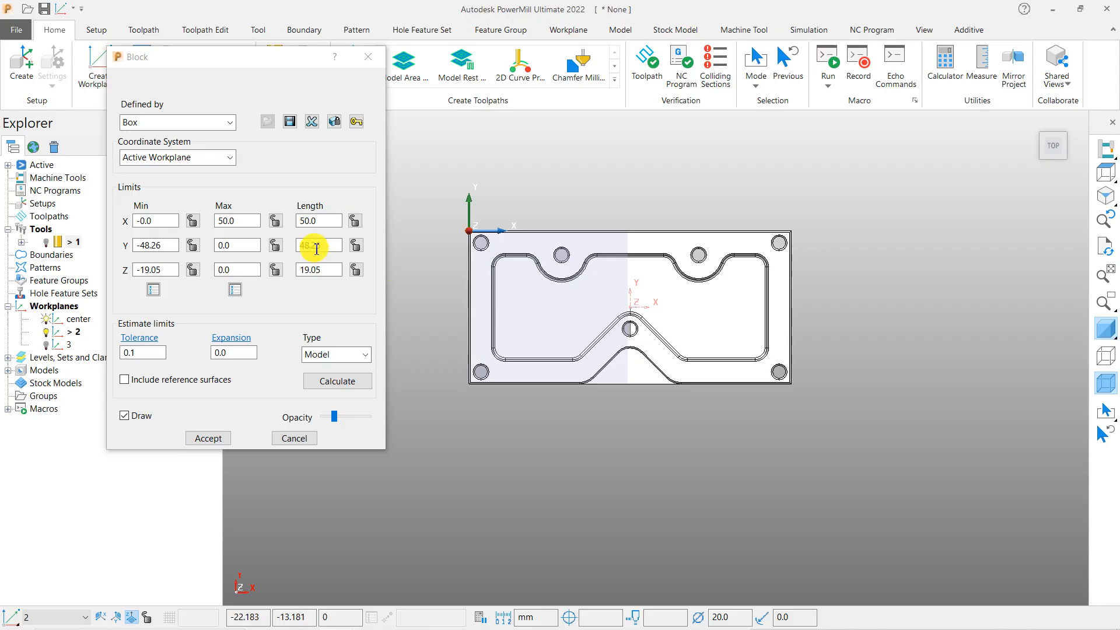
Set the block's X maximum to 60, and extend its X length by 10 to 70
left_click(239, 226)
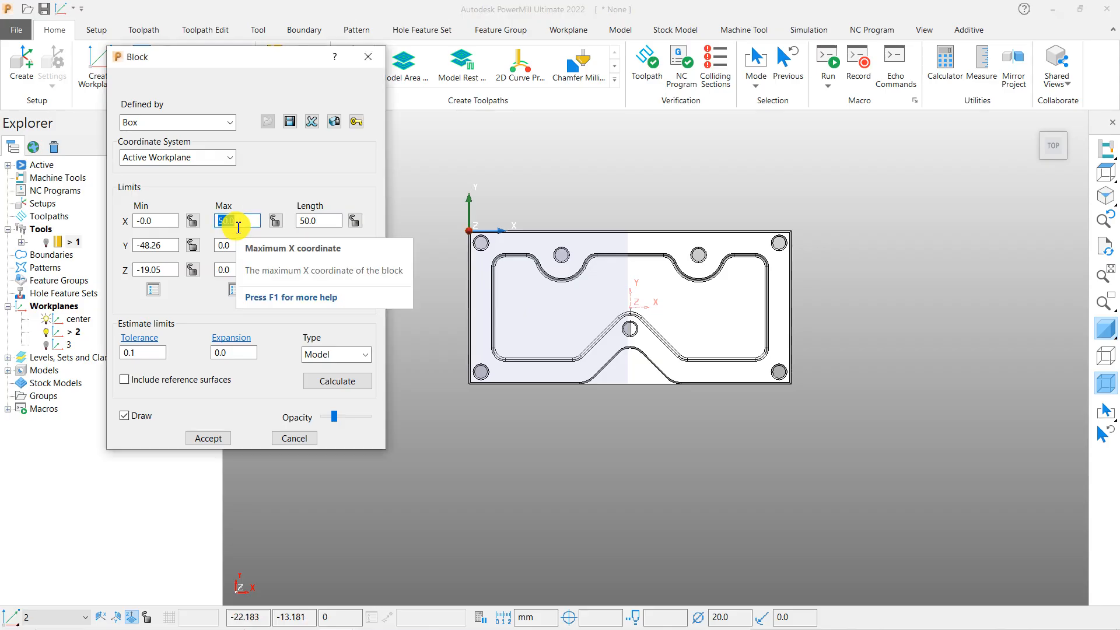
type("60")
left_click(318, 225)
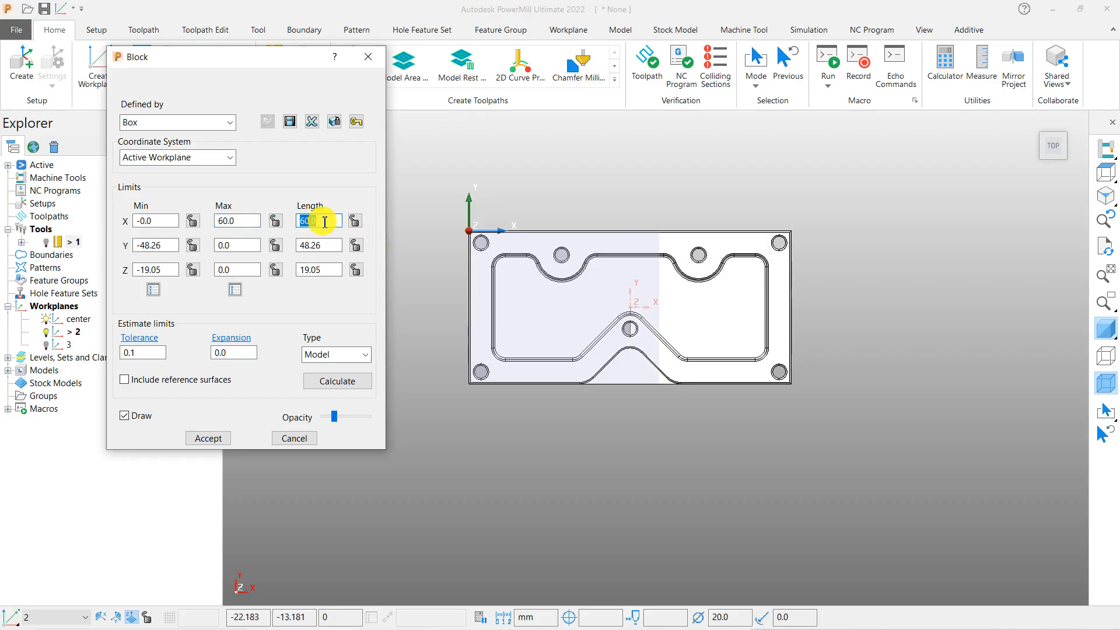
type("+10")
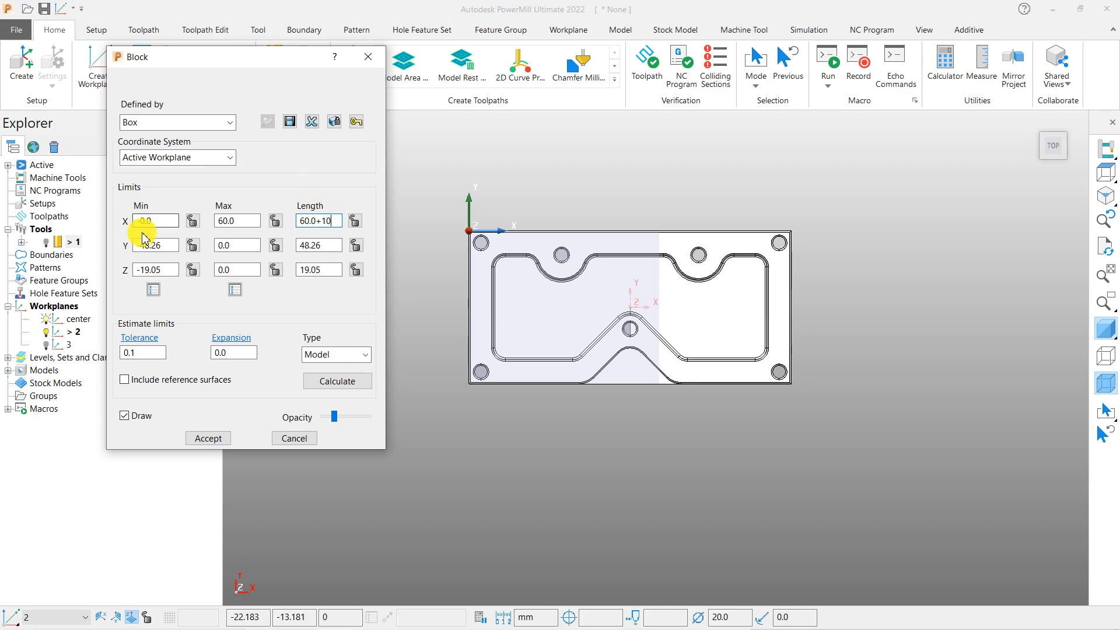
key("Return")
scroll(441, 243, "up", 2)
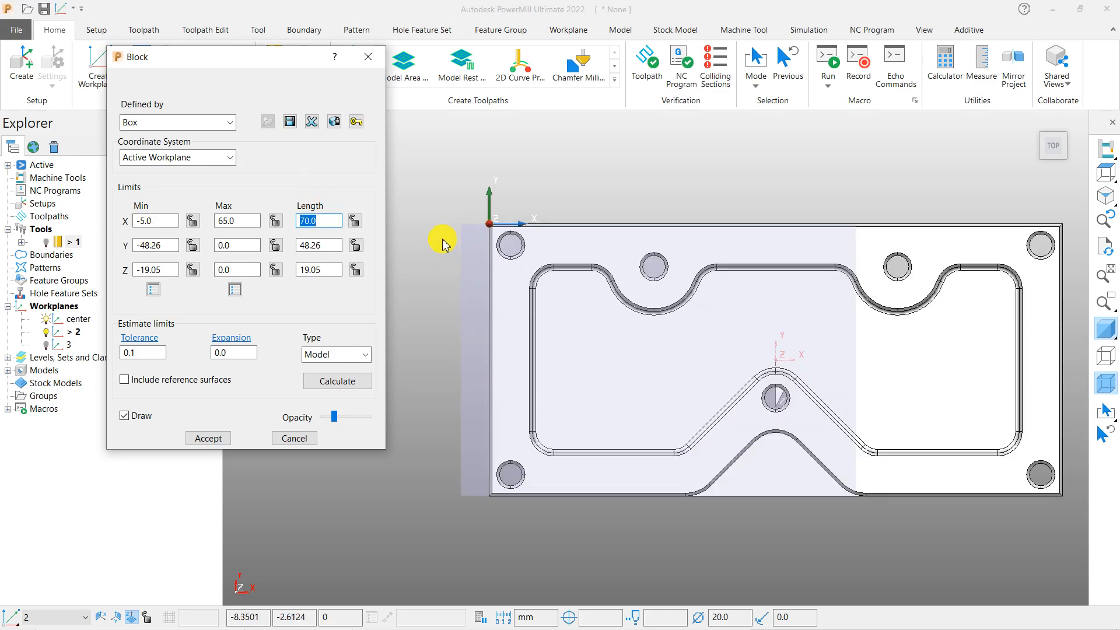
scroll(442, 255, "down", 1)
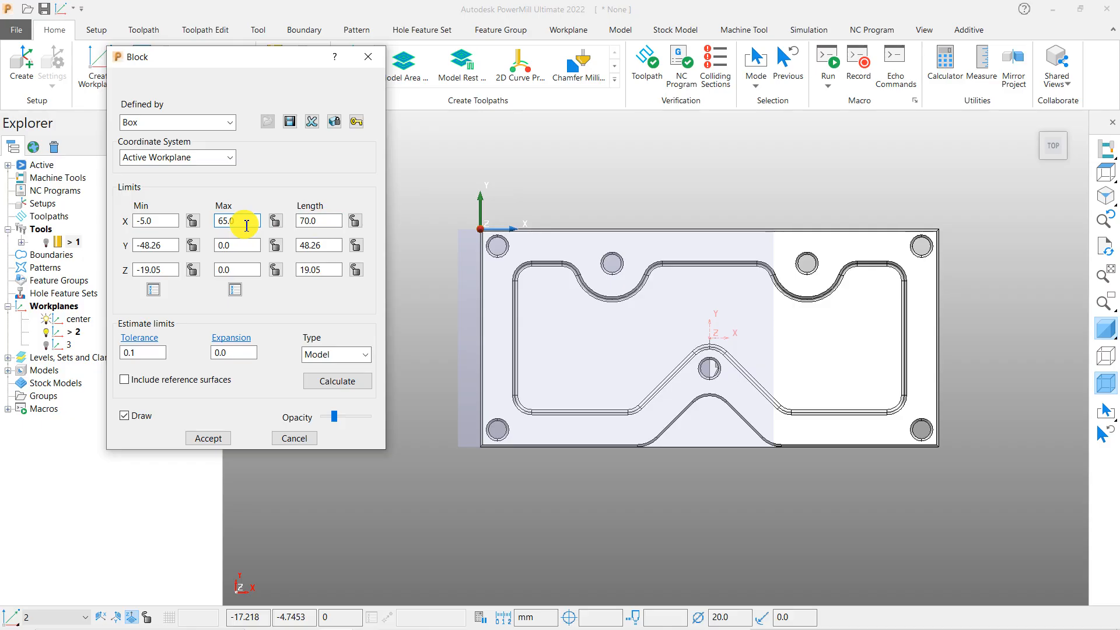
Add 10 to the block's X minimum limit, making it 5
left_click_drag(126, 220, 151, 221)
left_click(163, 215)
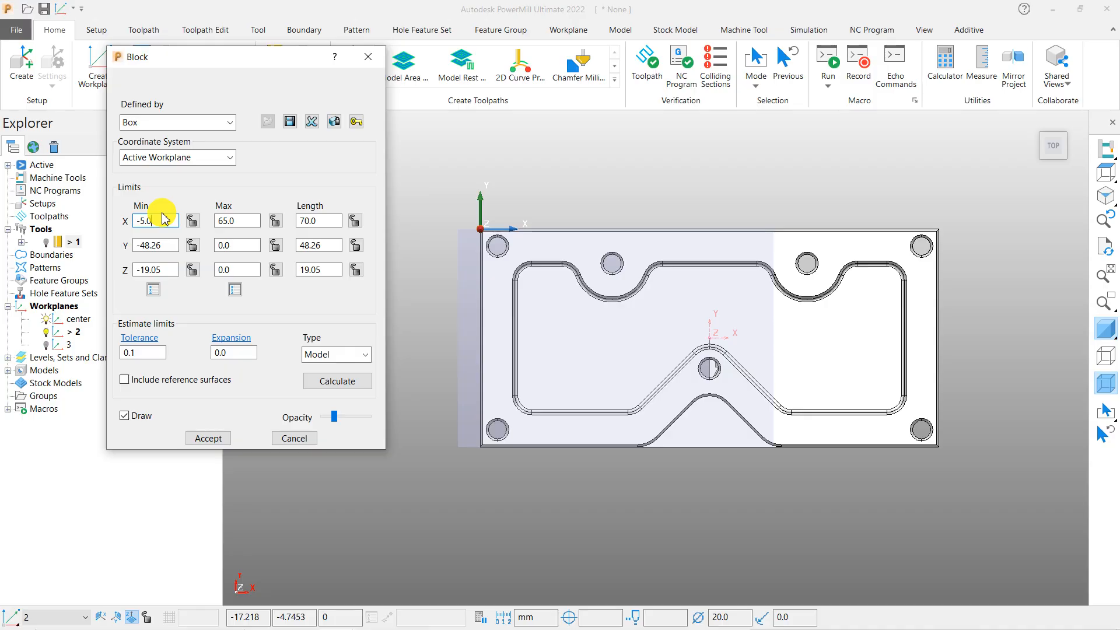
type("+10")
key("Return")
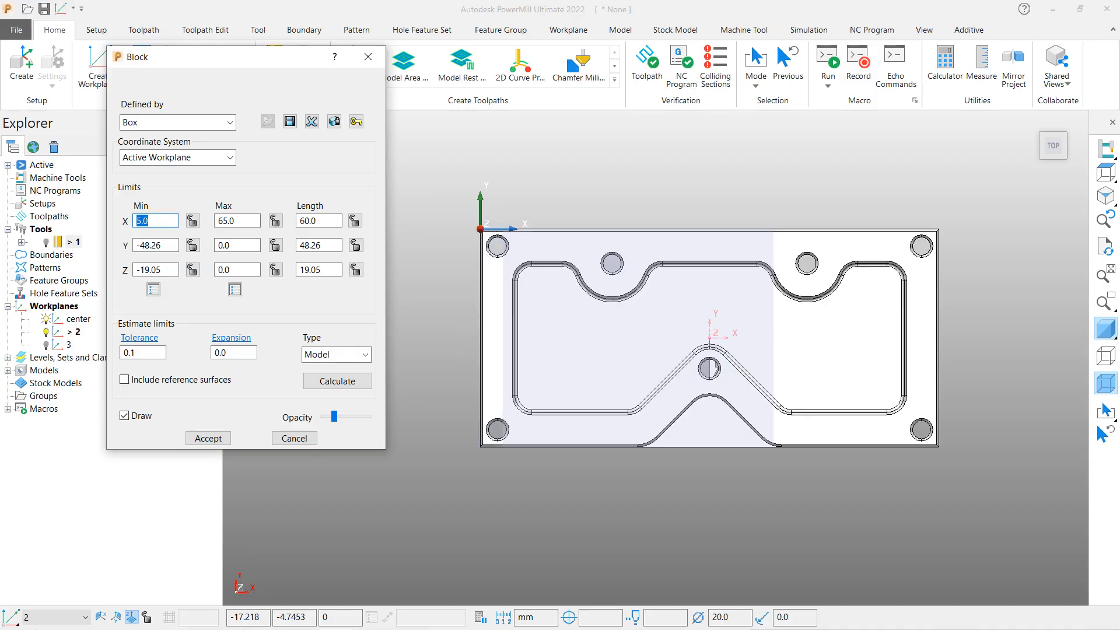
Set the block's X minimum to -15 so the stock extends past the plate's side
left_click(165, 215)
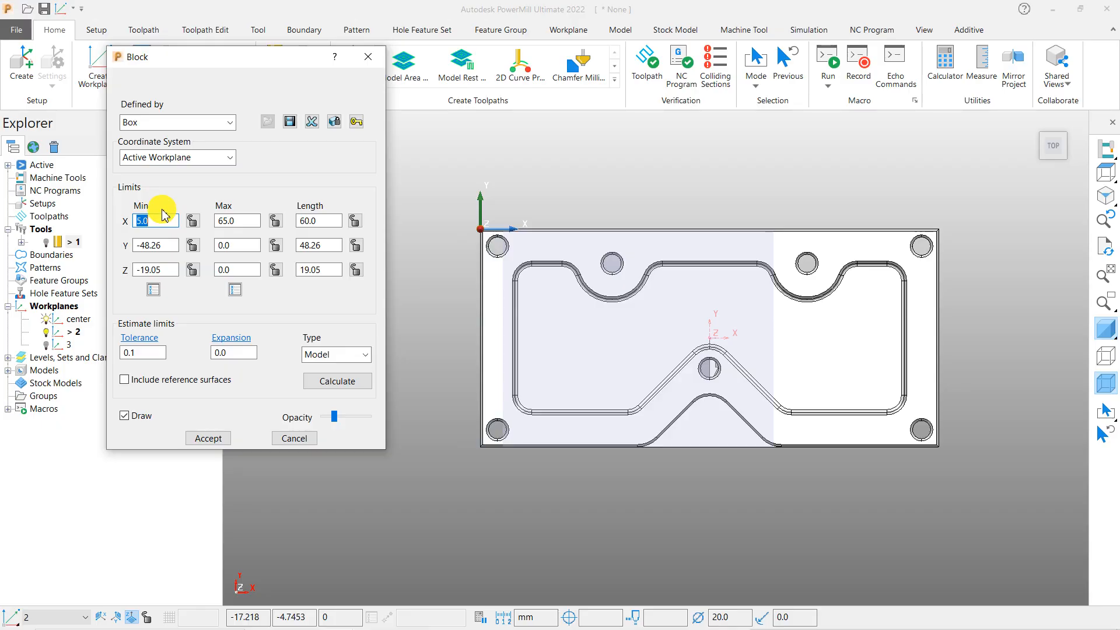
left_click(156, 227)
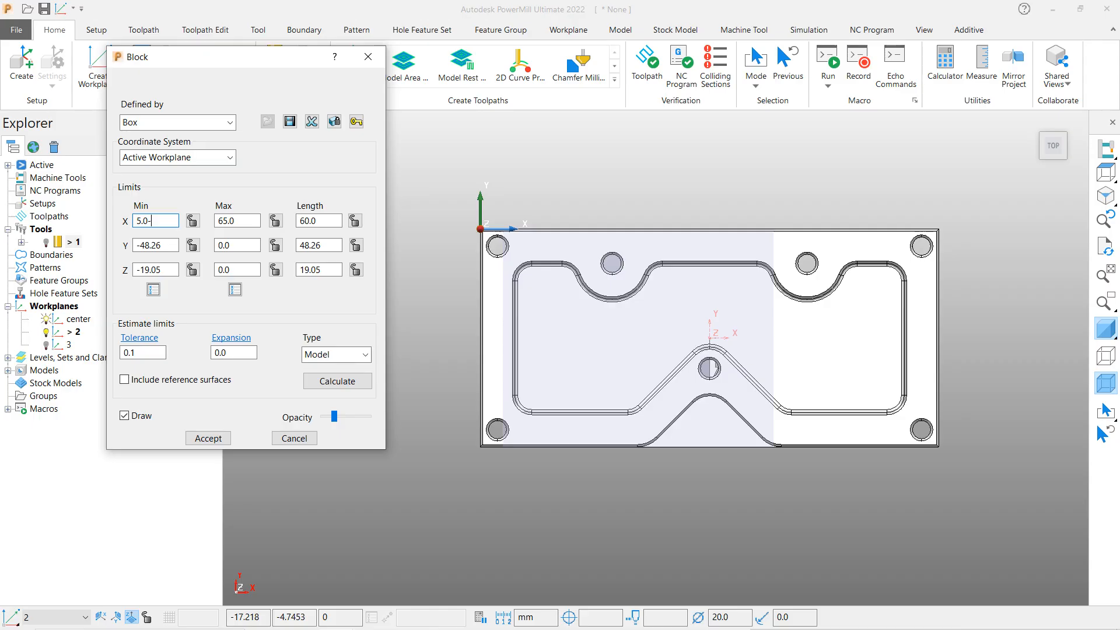
key("Return")
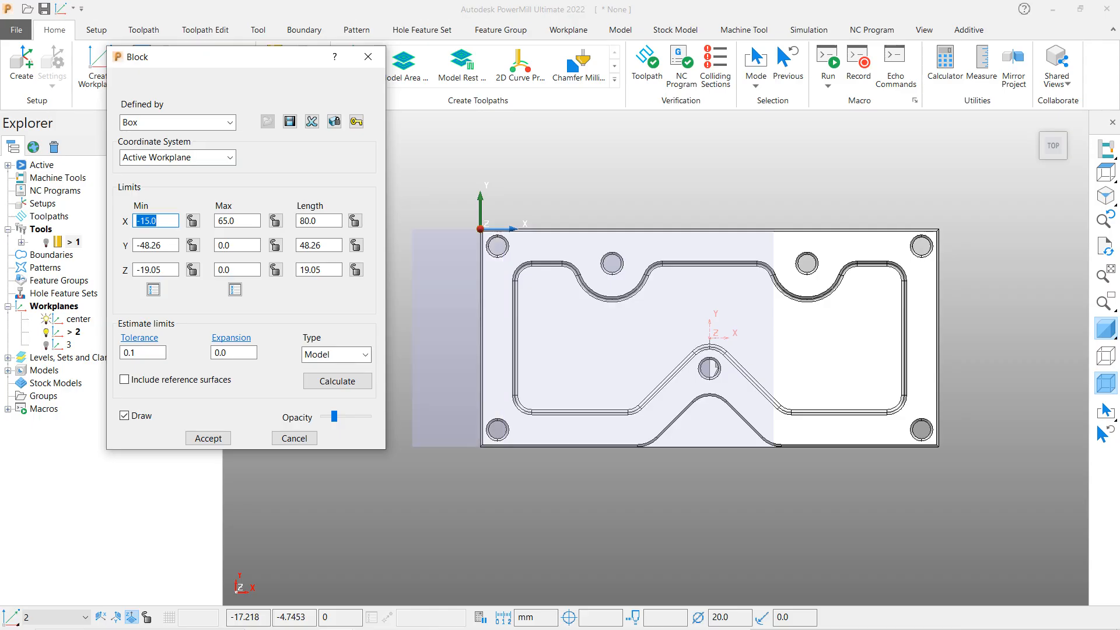
scroll(481, 306, "down", 4)
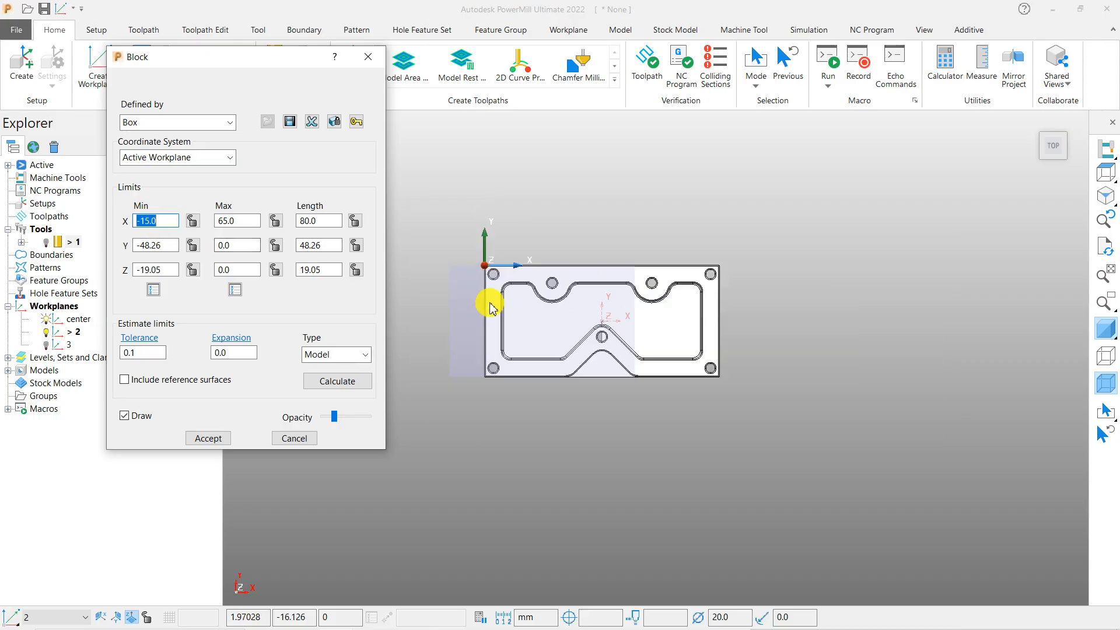
scroll(480, 301, "up", 4)
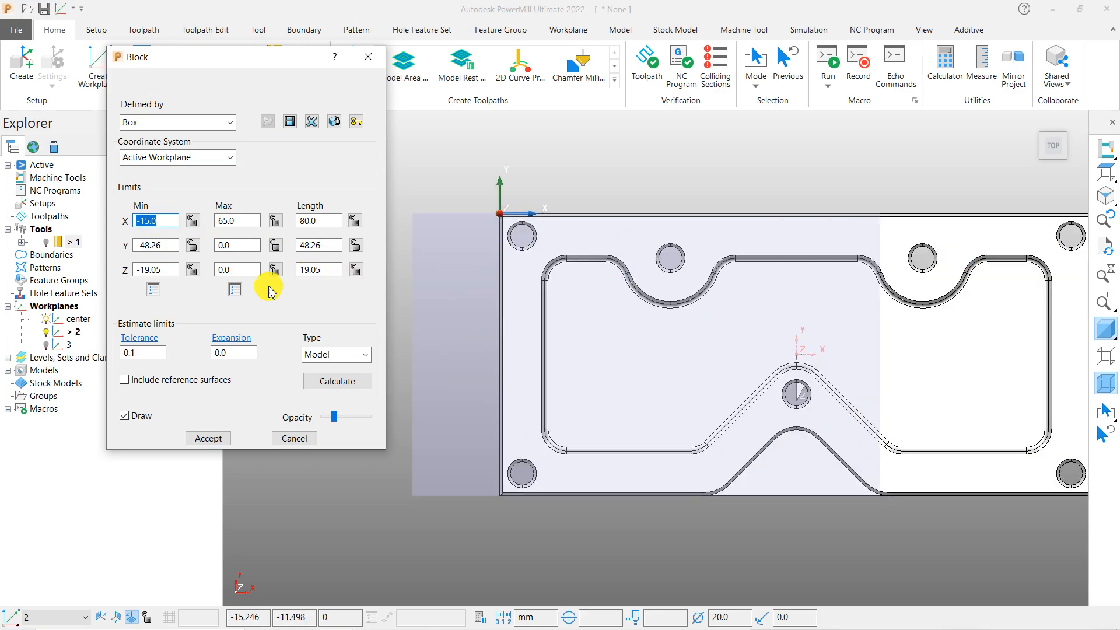
Set the block's Y maximum to 20 so the stock extends beyond the plate's upper edge
left_click(241, 245)
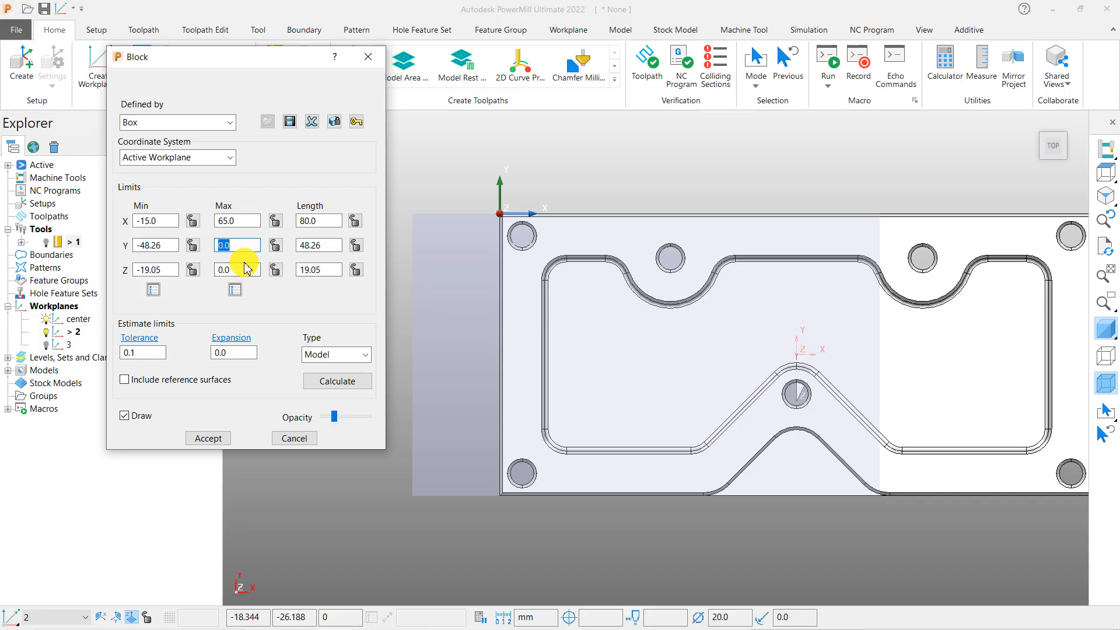
type("2")
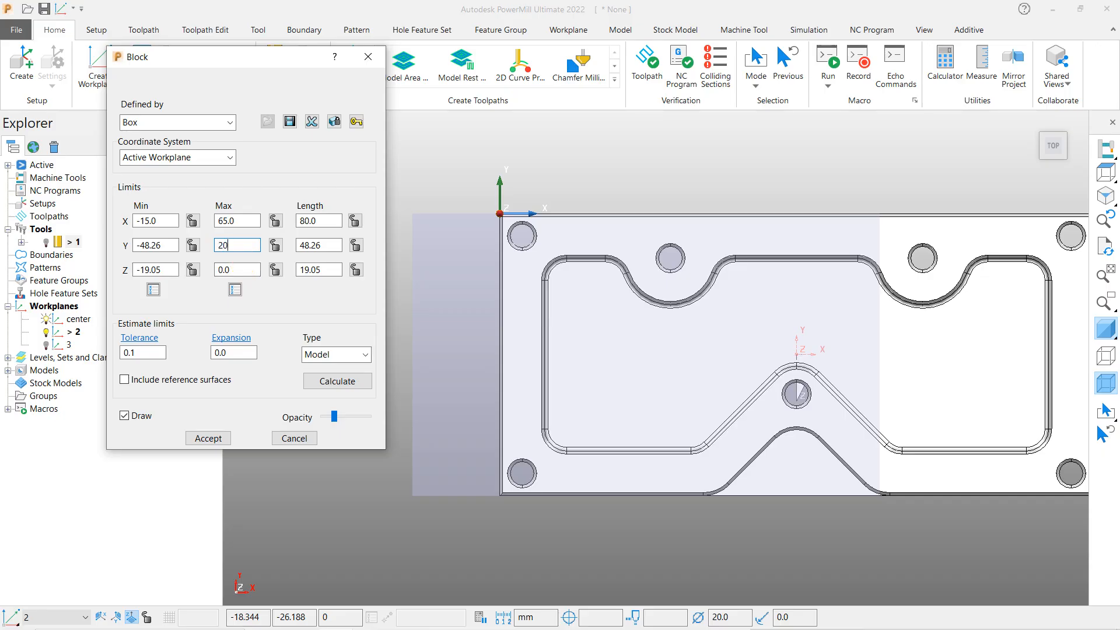
type("0")
key("Return")
scroll(431, 292, "down", 1)
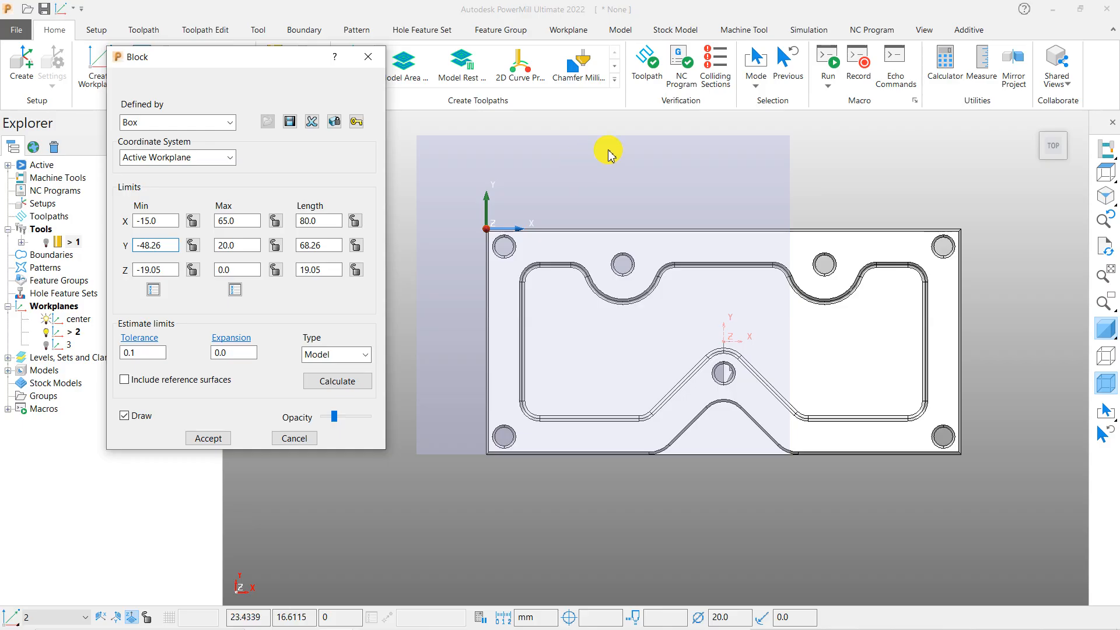
Examine from above how the extended stock block overlaps the pocketed plate and which part of the plate it leaves uncovered
scroll(586, 390, "down", 3)
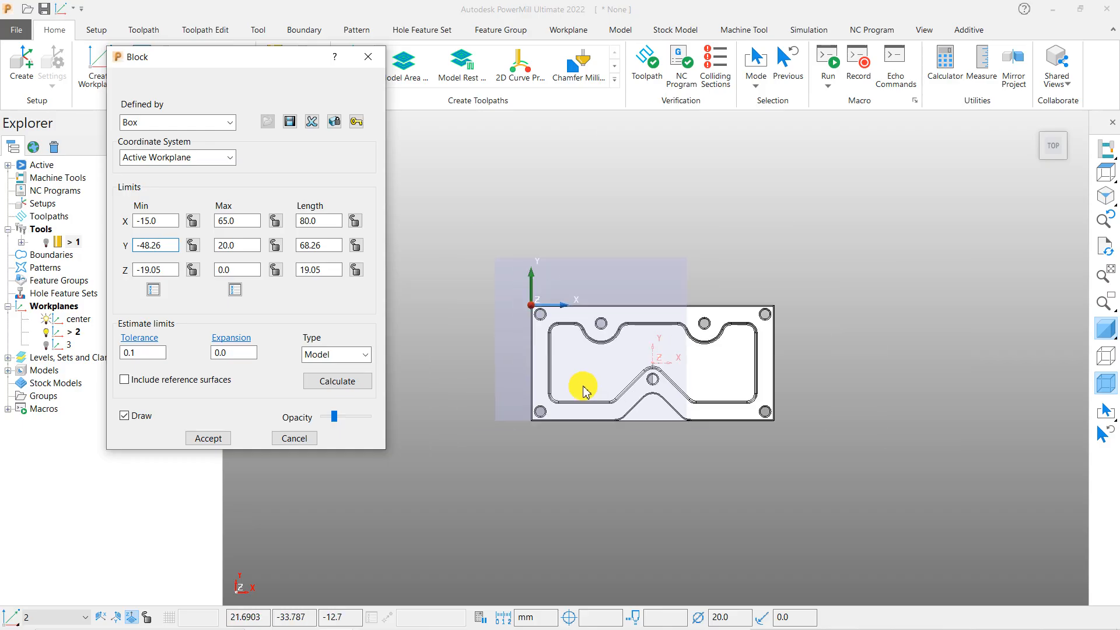
scroll(573, 231, "up", 3)
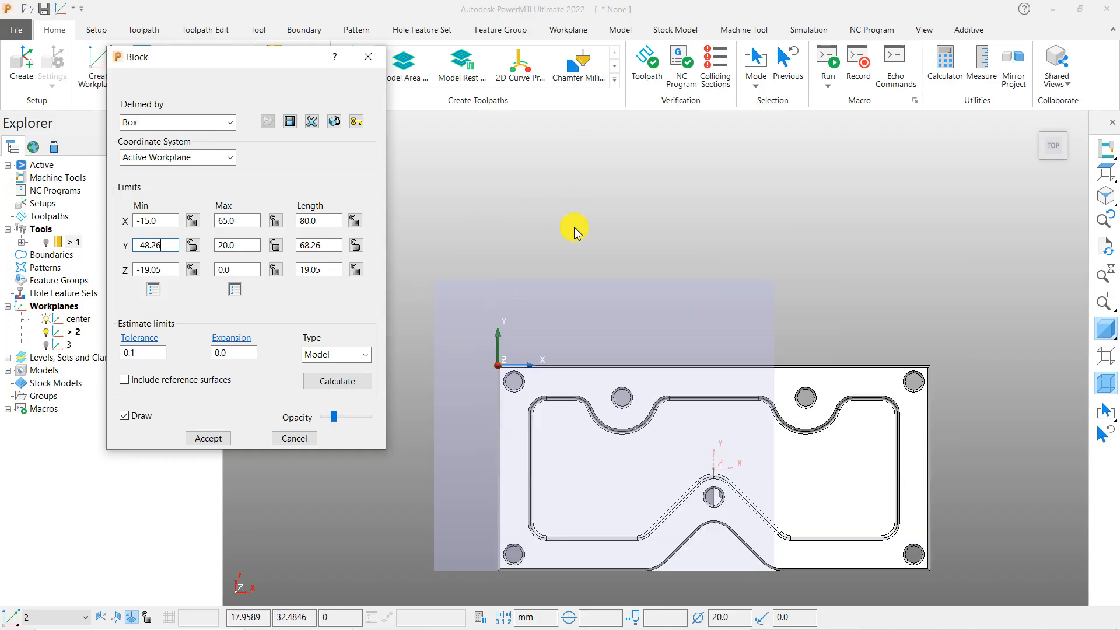
scroll(584, 350, "down", 2)
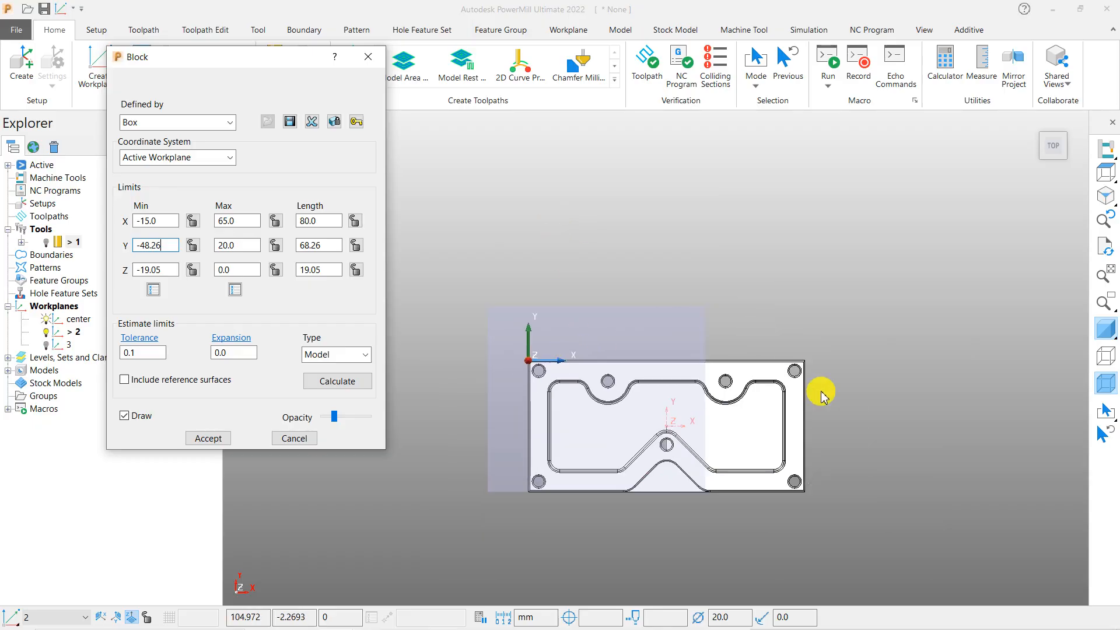
scroll(730, 411, "up", 4)
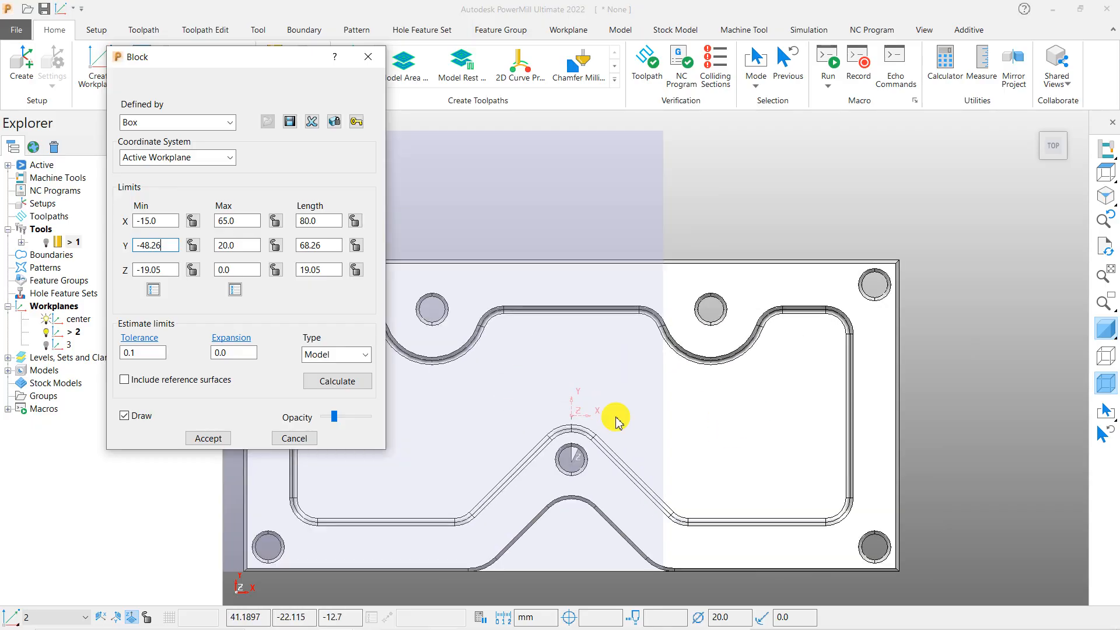
scroll(694, 413, "down", 2)
scroll(724, 391, "down", 1)
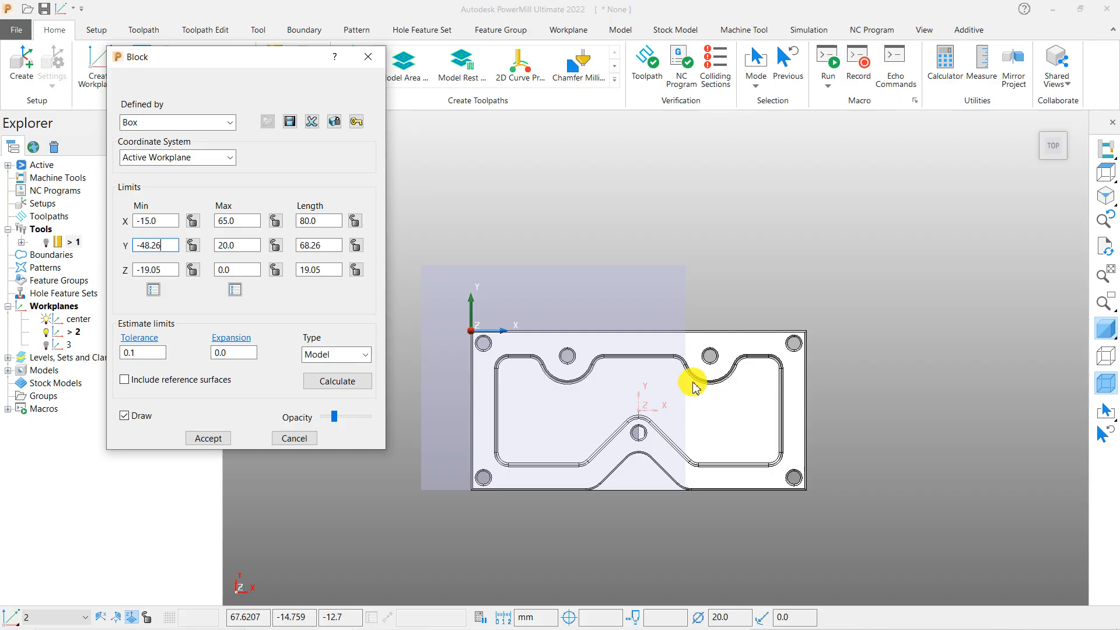
scroll(591, 362, "up", 3)
Examine the stock block's coverage from angled views, around the workplane corner and at the plate's uncovered end
middle_click_drag(655, 363, 663, 335)
scroll(757, 331, "down", 2)
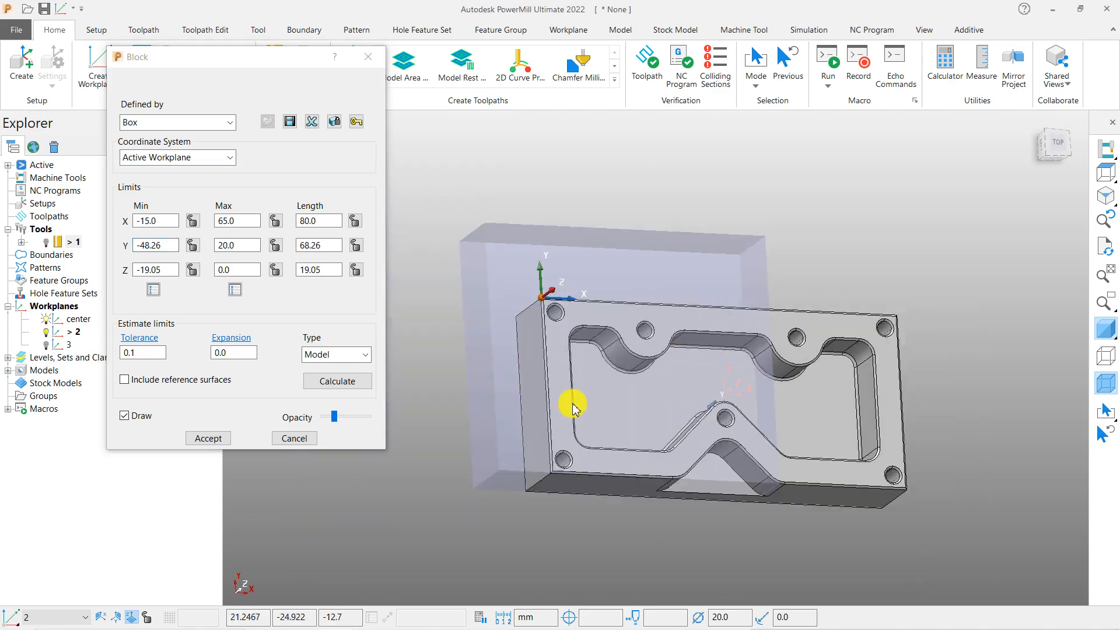
scroll(786, 286, "down", 1)
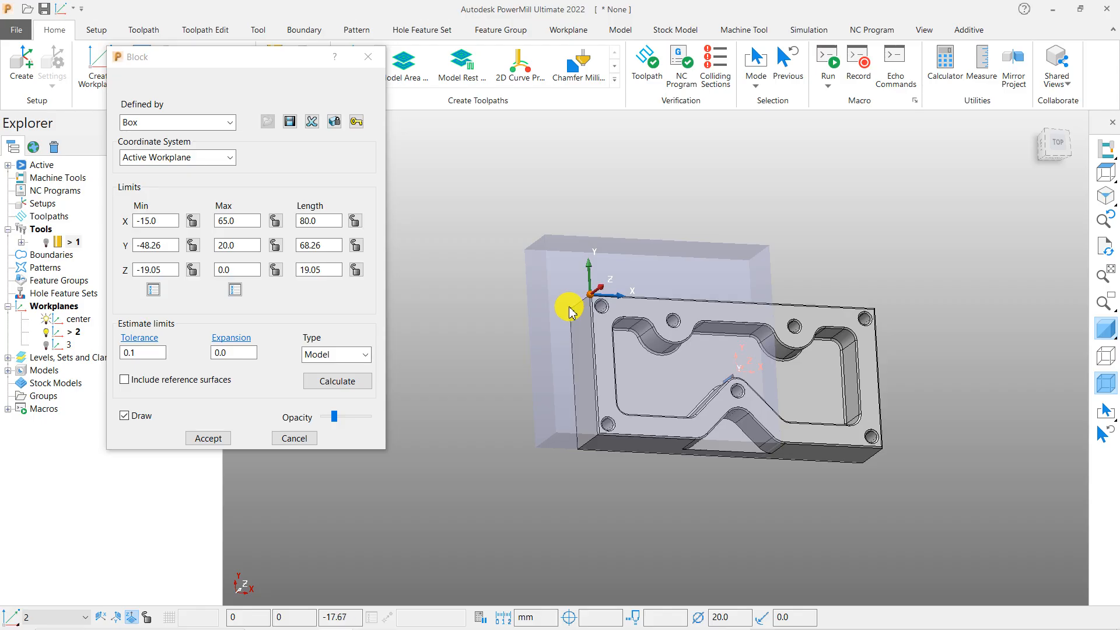
scroll(518, 239, "up", 3)
scroll(712, 264, "down", 3)
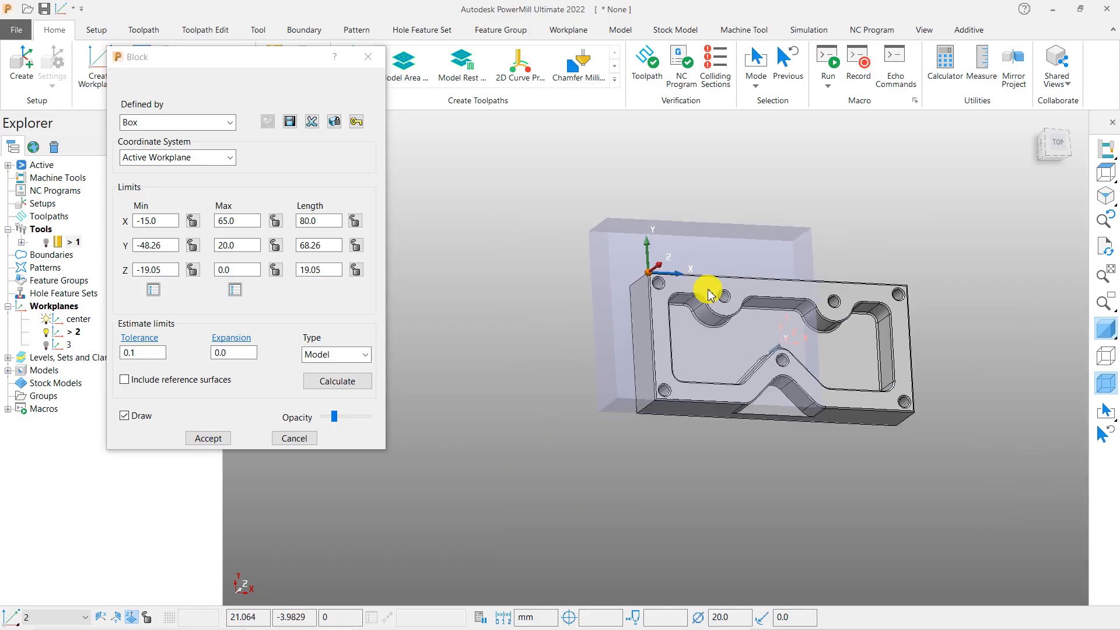
scroll(724, 321, "up", 4)
scroll(681, 239, "down", 2)
scroll(663, 313, "up", 2)
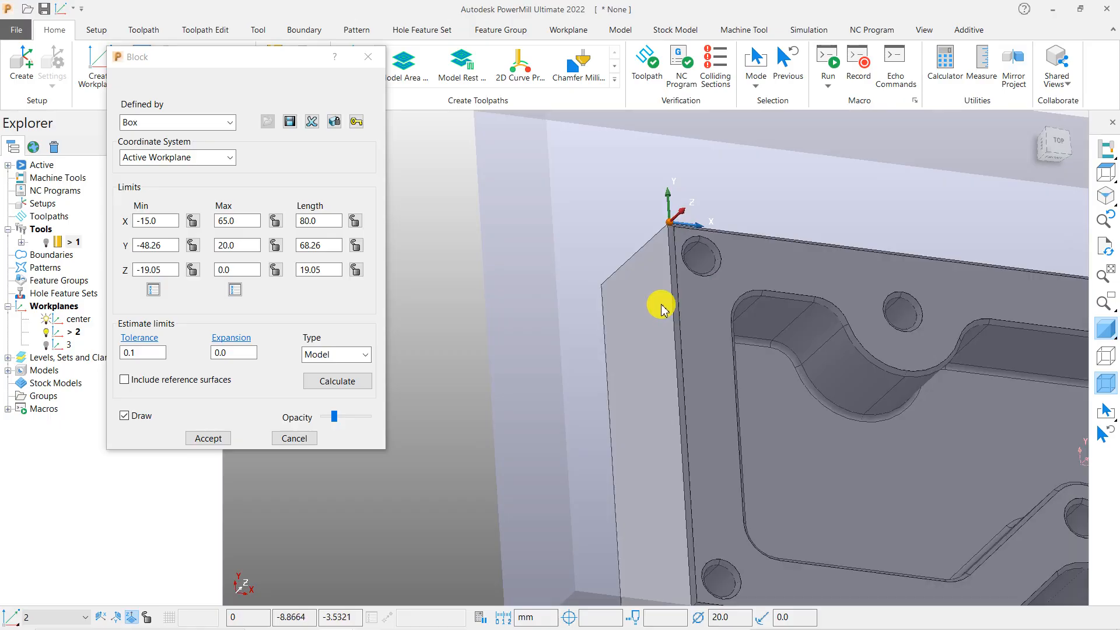
scroll(578, 251, "down", 4)
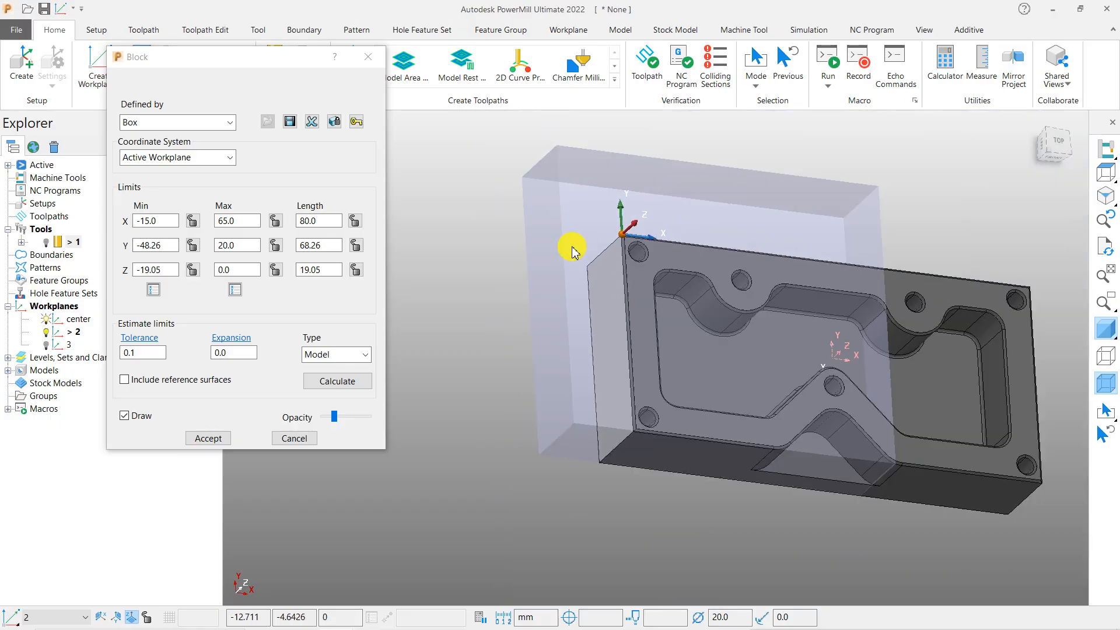
middle_click_drag(731, 303, 759, 336)
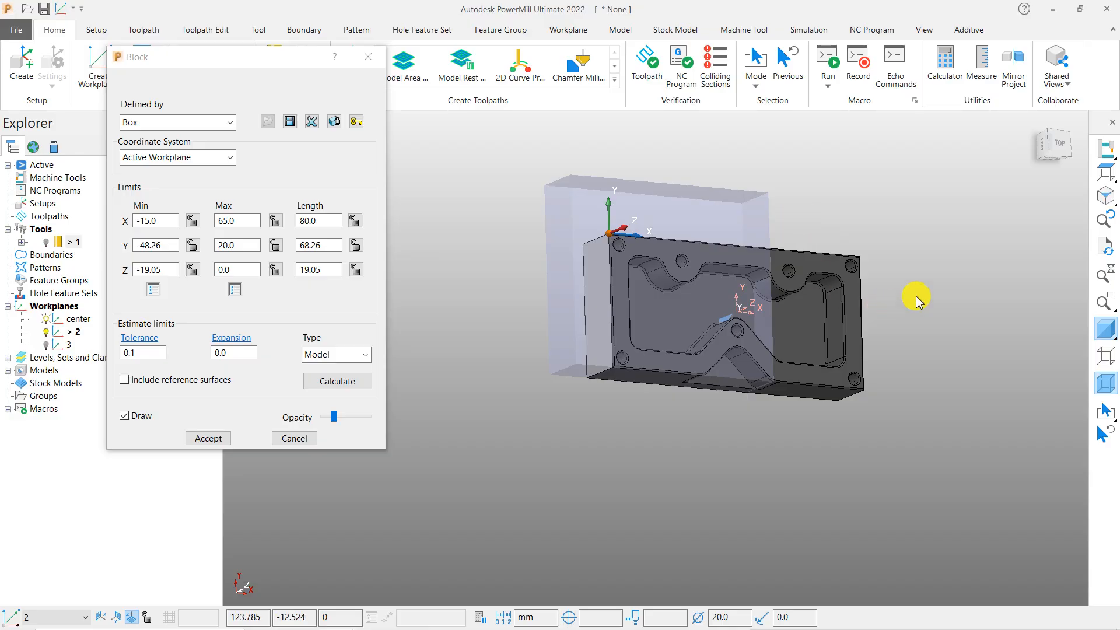
middle_click_drag(918, 295, 805, 340)
scroll(873, 330, "up", 3)
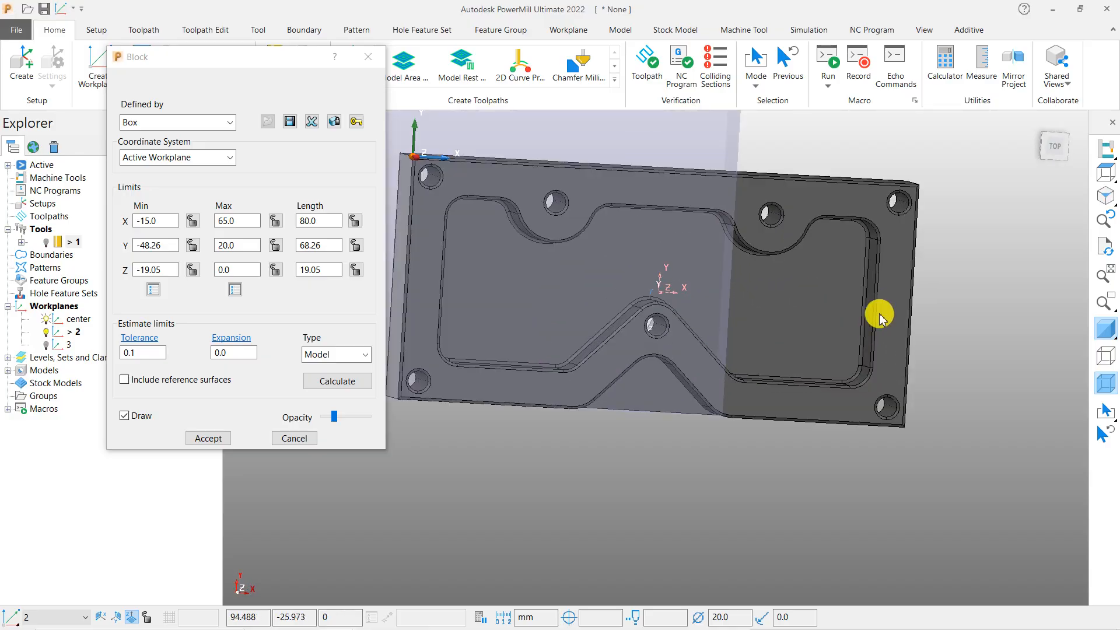
scroll(747, 315, "down", 3)
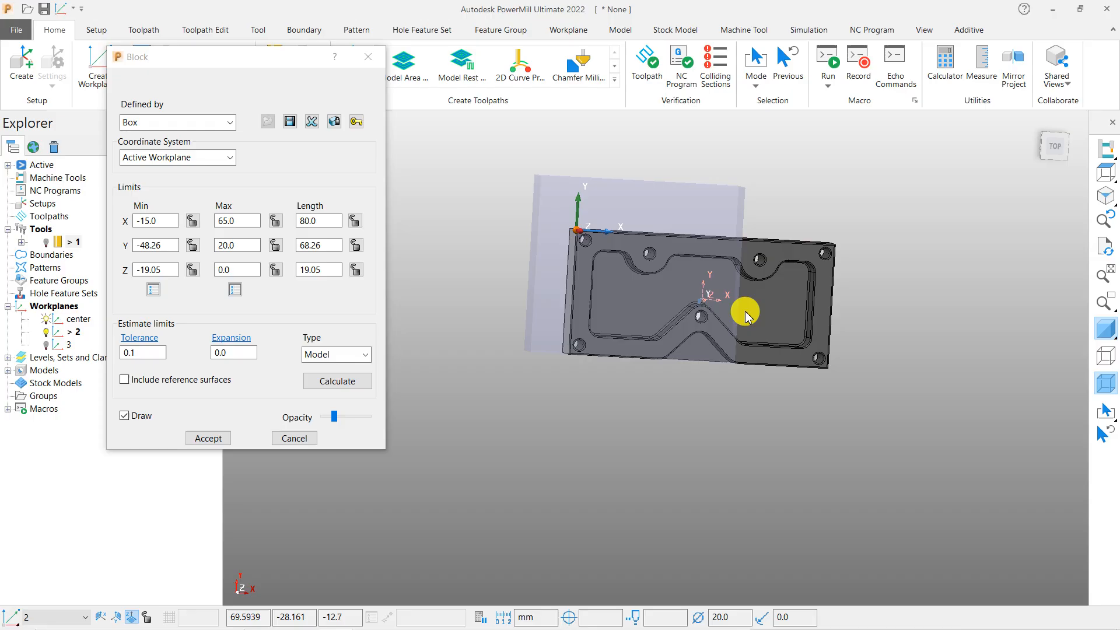
scroll(766, 367, "up", 2)
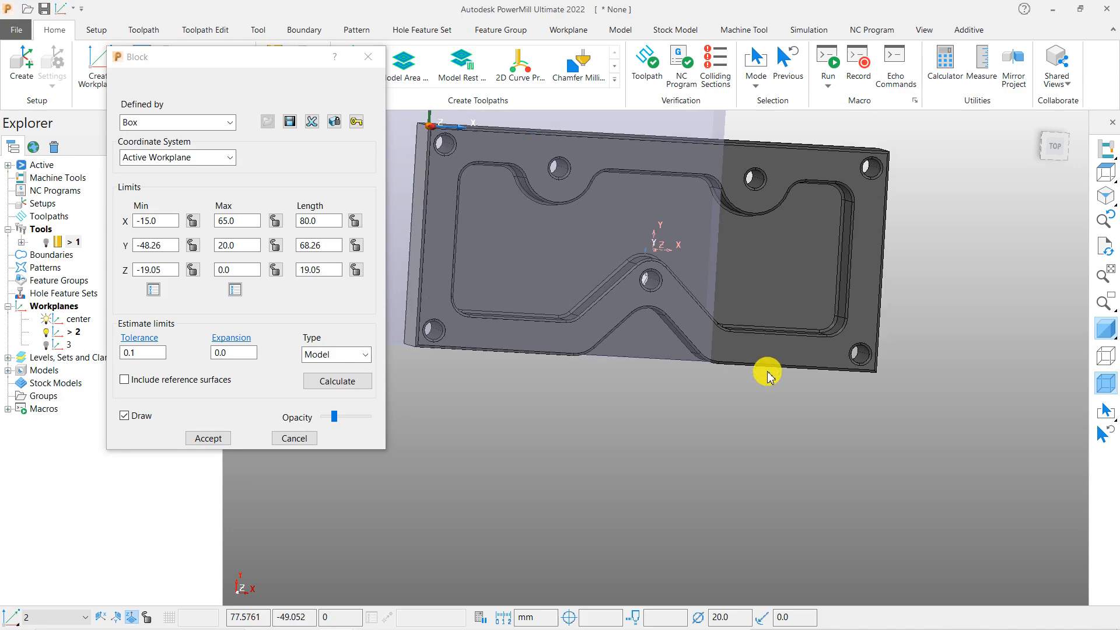
scroll(762, 370, "down", 2)
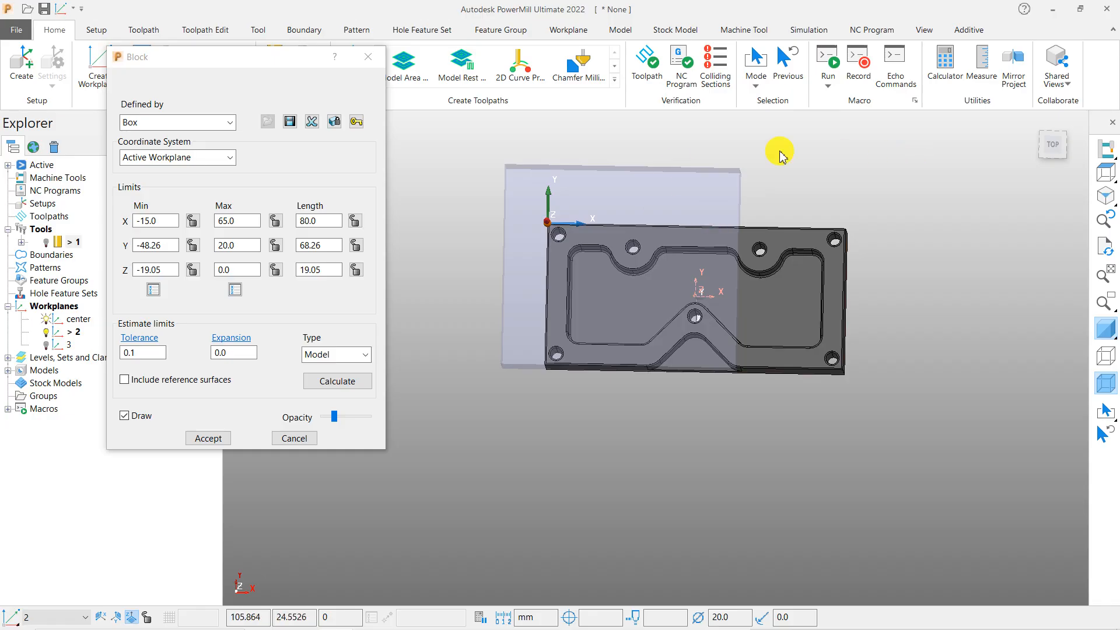
Recalculate the block from the model with zero expansion so the stock matches the plate's extents
left_click(339, 380)
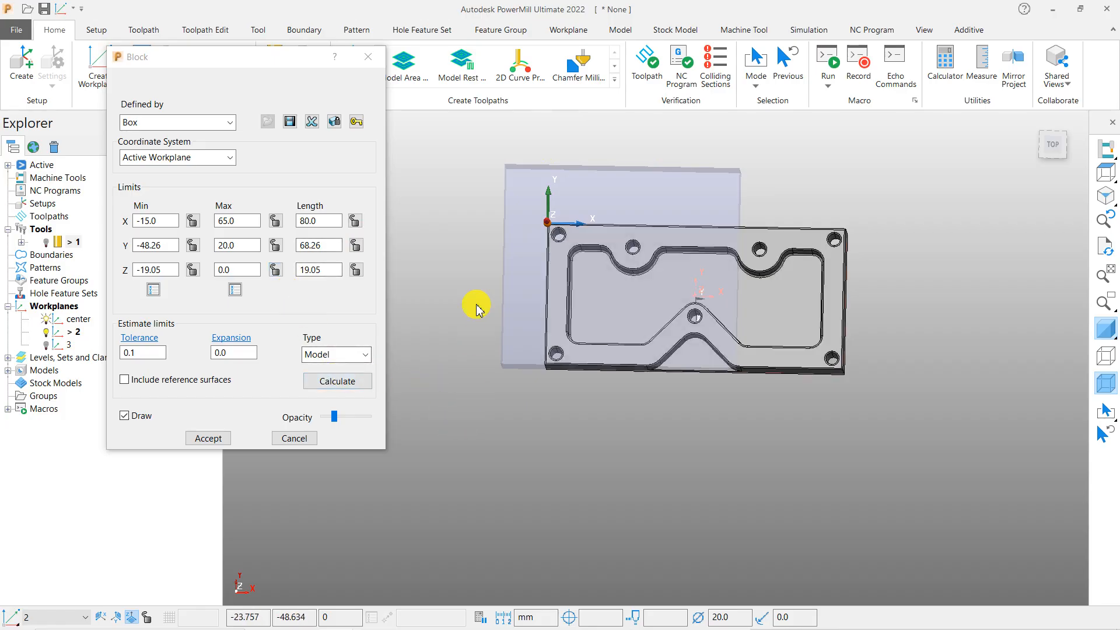
left_click(338, 381)
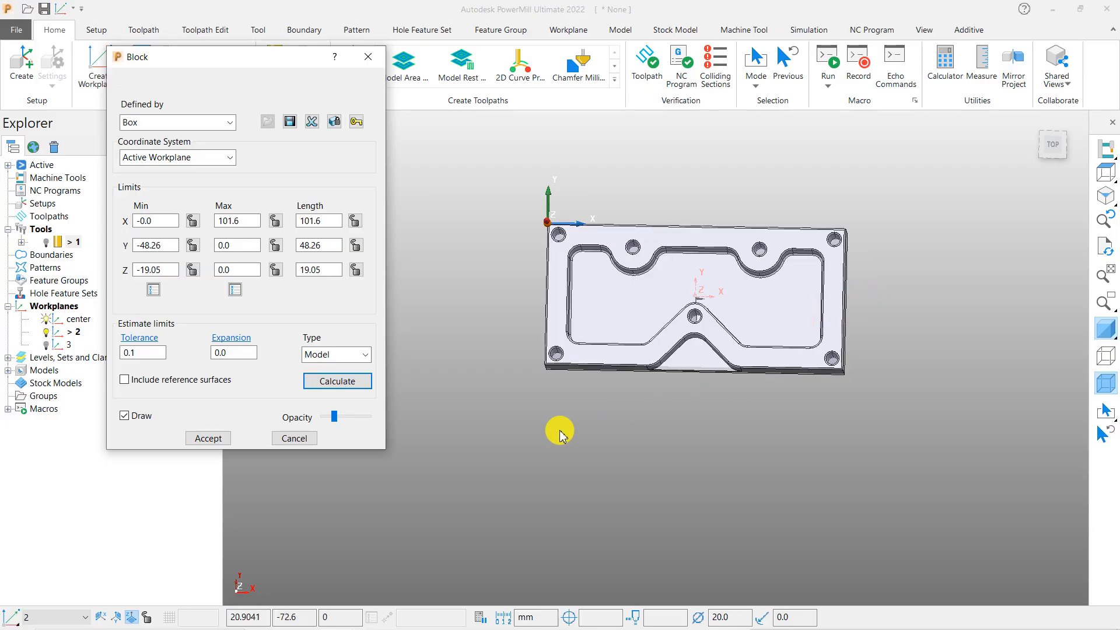
left_click(334, 223)
left_click(334, 223)
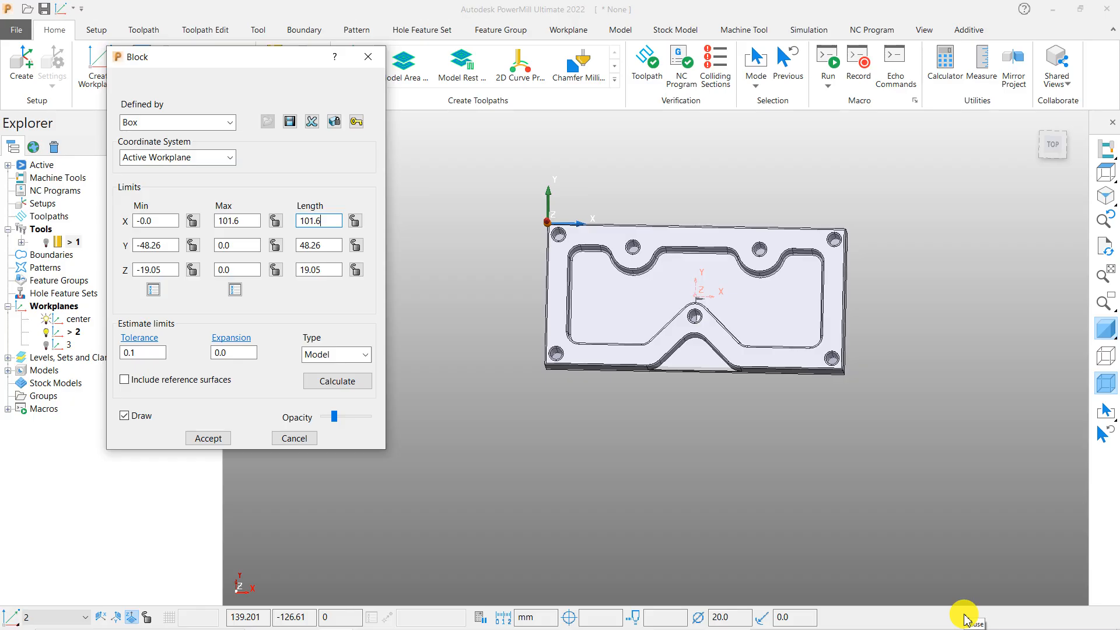
Set the block's Z maximum to 5 so the stock extends above the plate's top face
middle_click_drag(805, 525, 675, 393)
scroll(622, 291, "up", 2)
middle_click_drag(595, 291, 635, 293)
middle_click_drag(740, 294, 788, 327)
left_click(239, 270)
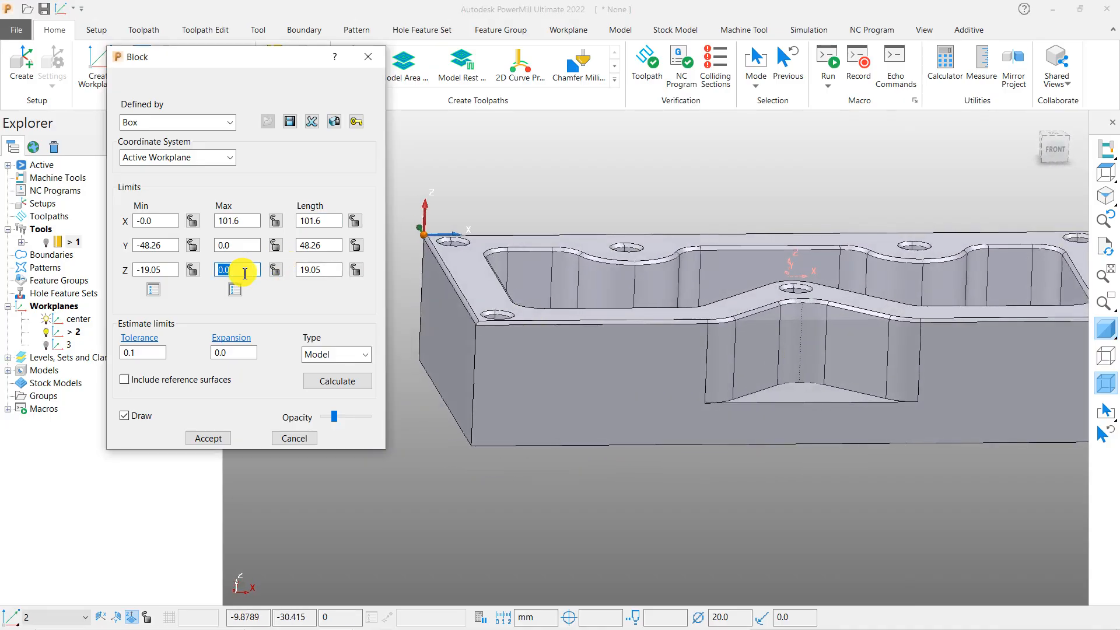
type("5")
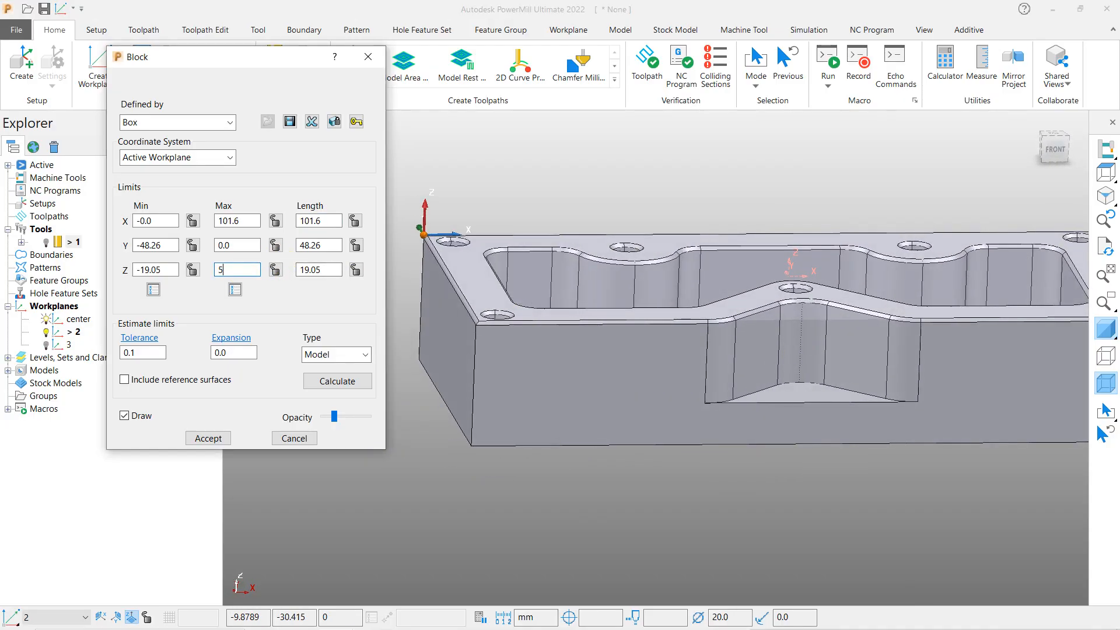
key("Return")
Inspect the extra stock above the plate and return the block's Z maximum to 0
middle_click_drag(688, 342, 729, 287)
scroll(759, 324, "down", 3)
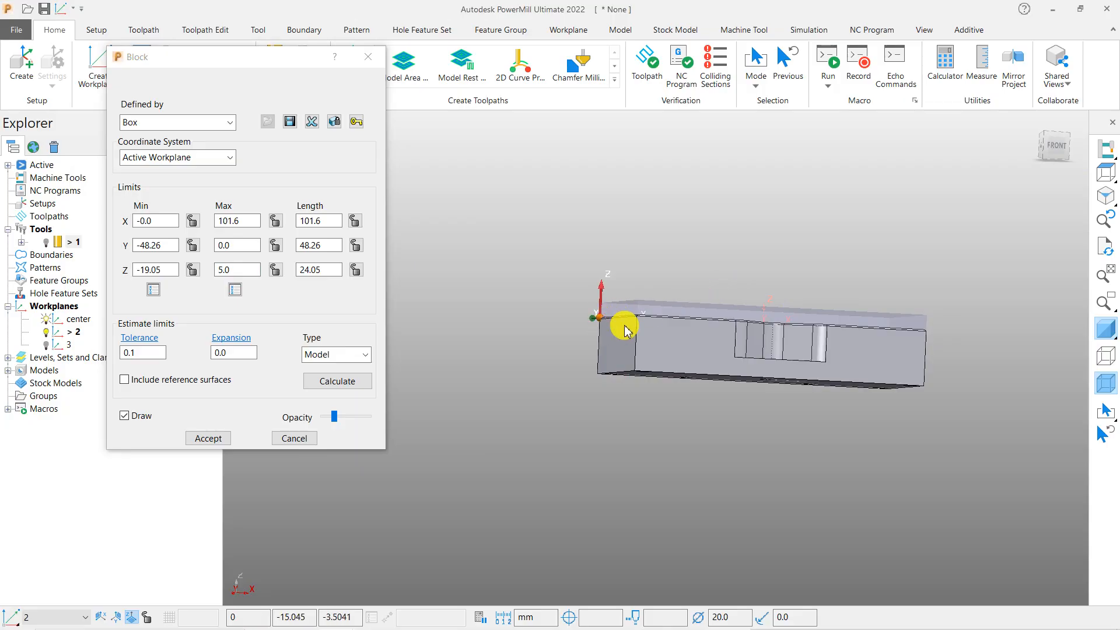
scroll(747, 303, "up", 2)
middle_click_drag(693, 348, 717, 332)
scroll(625, 300, "up", 3)
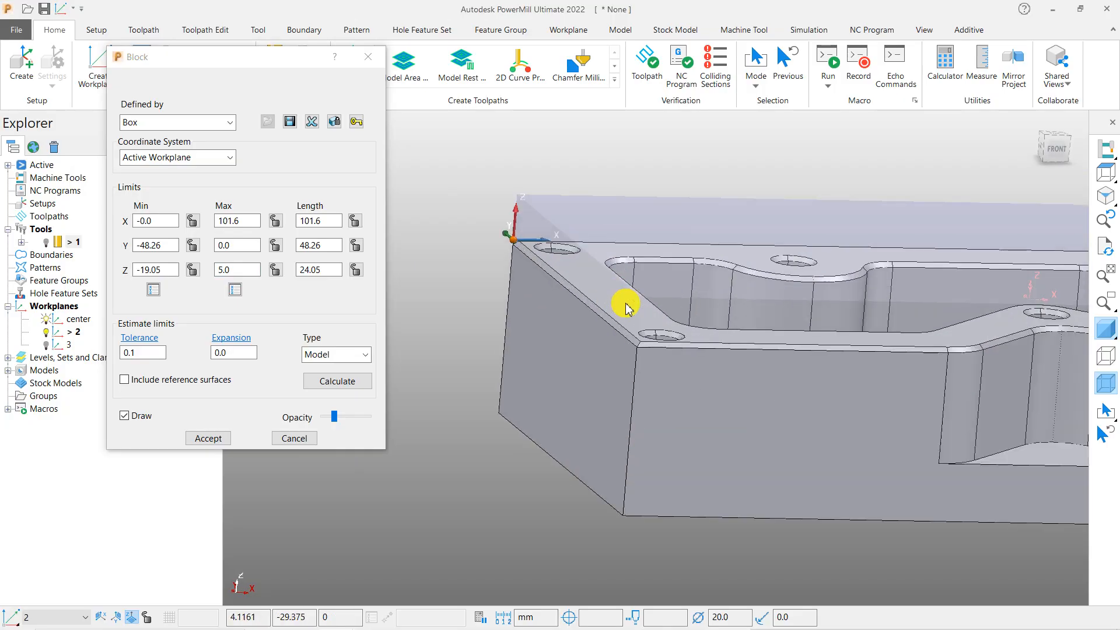
left_click(599, 305)
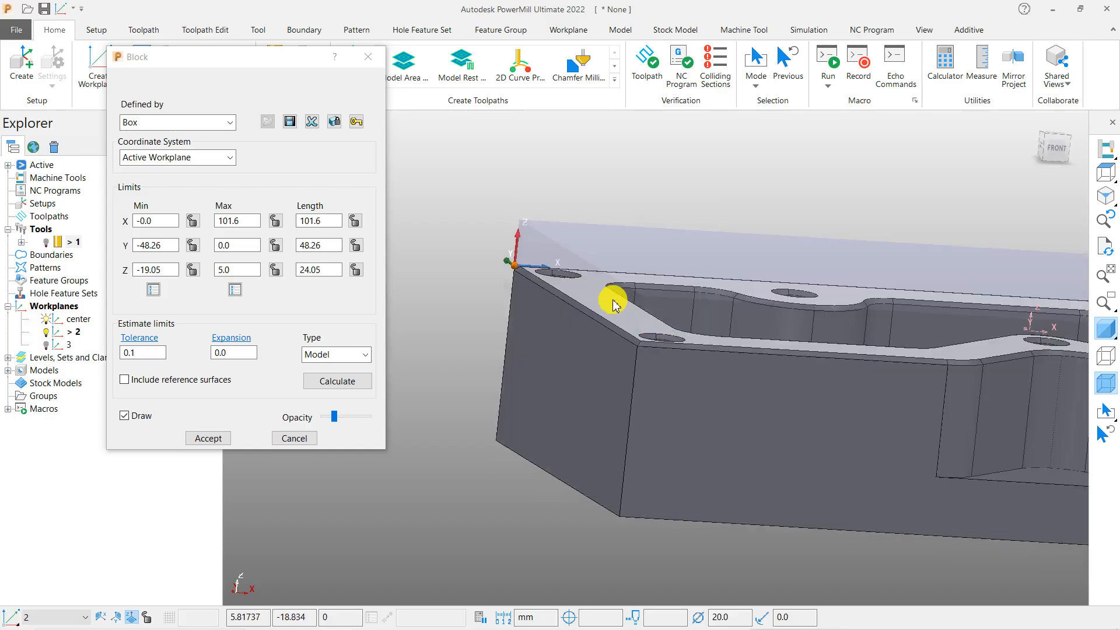
mouse_move(600, 335)
middle_mouse_down()
mouse_move(573, 320)
mouse_move(632, 440)
mouse_move(613, 457)
mouse_move(598, 379)
mouse_move(572, 415)
mouse_move(613, 383)
middle_mouse_up()
double_click(238, 273)
type("0")
key("Return")
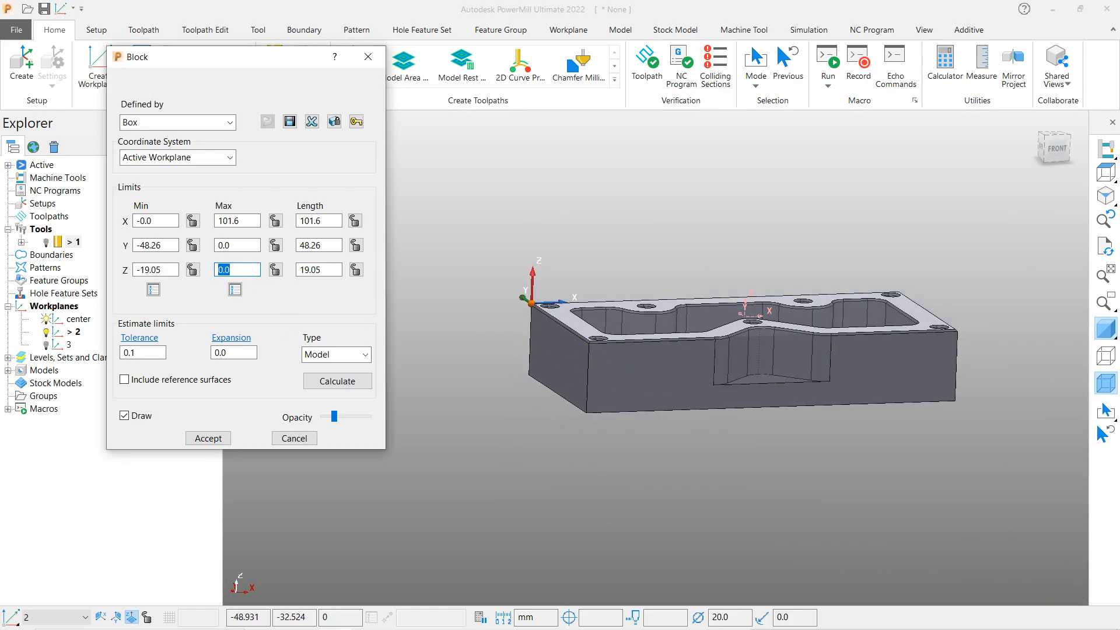
Examine the plate's top face and side edges against the stock block from several angled views
scroll(610, 317, "up", 3)
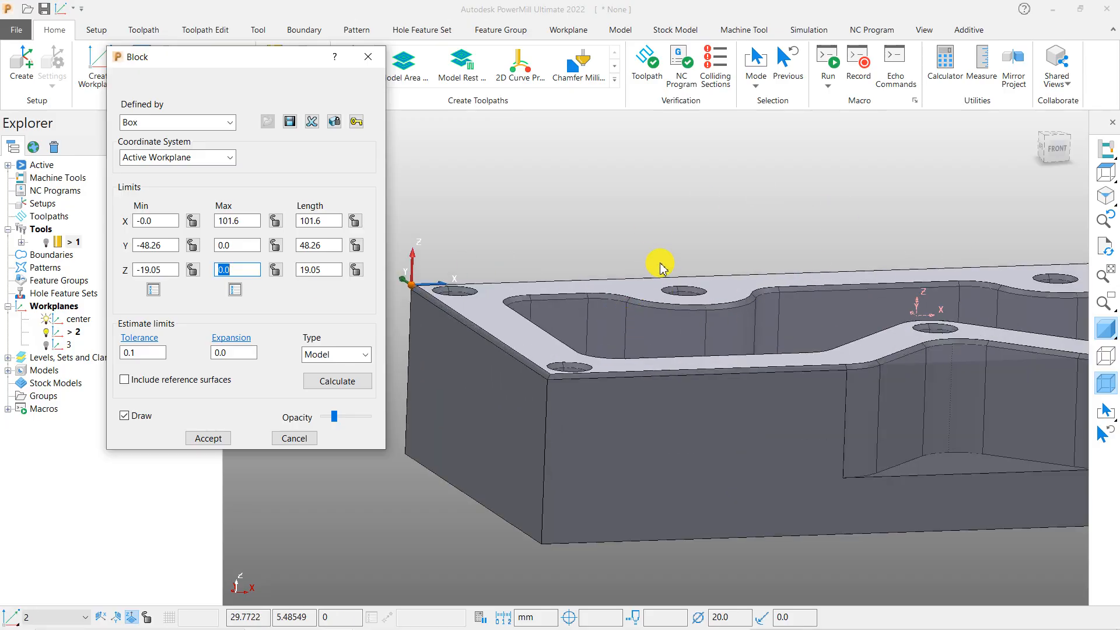
scroll(662, 269, "down", 3)
middle_click_drag(658, 262, 628, 430)
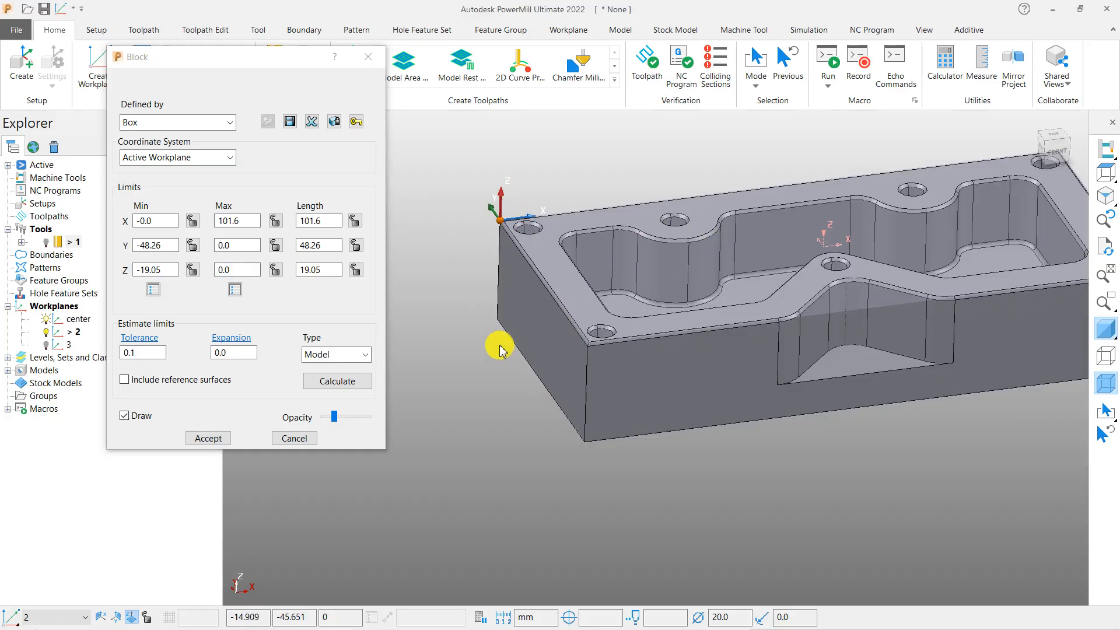
scroll(500, 349, "down", 2)
scroll(543, 378, "up", 3)
middle_click_drag(575, 414, 585, 390)
scroll(586, 391, "down", 3)
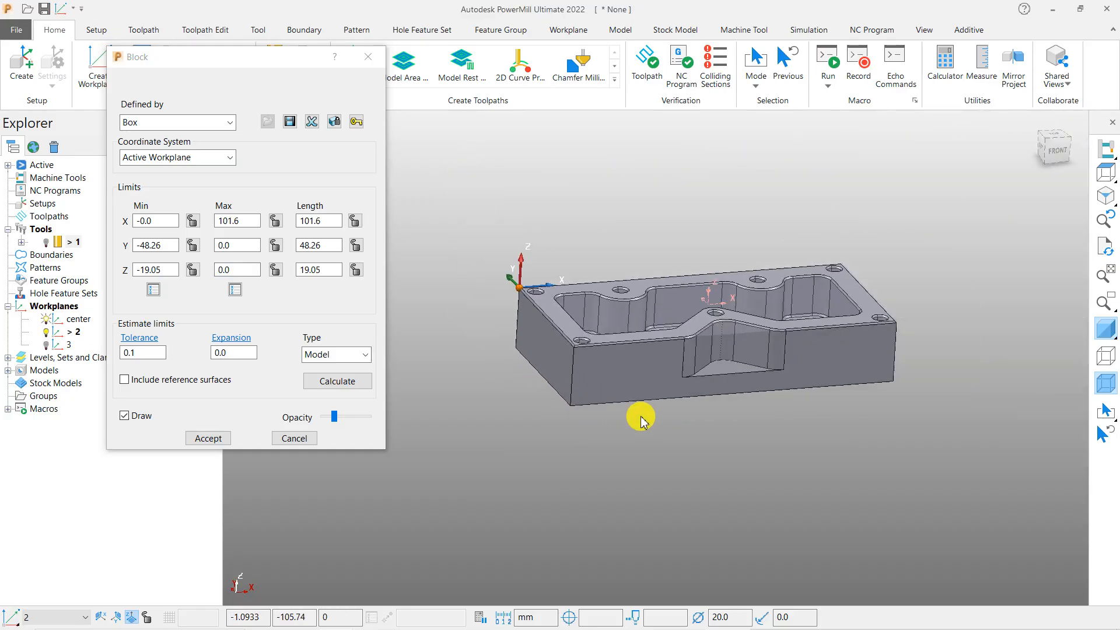
middle_click_drag(638, 420, 648, 449)
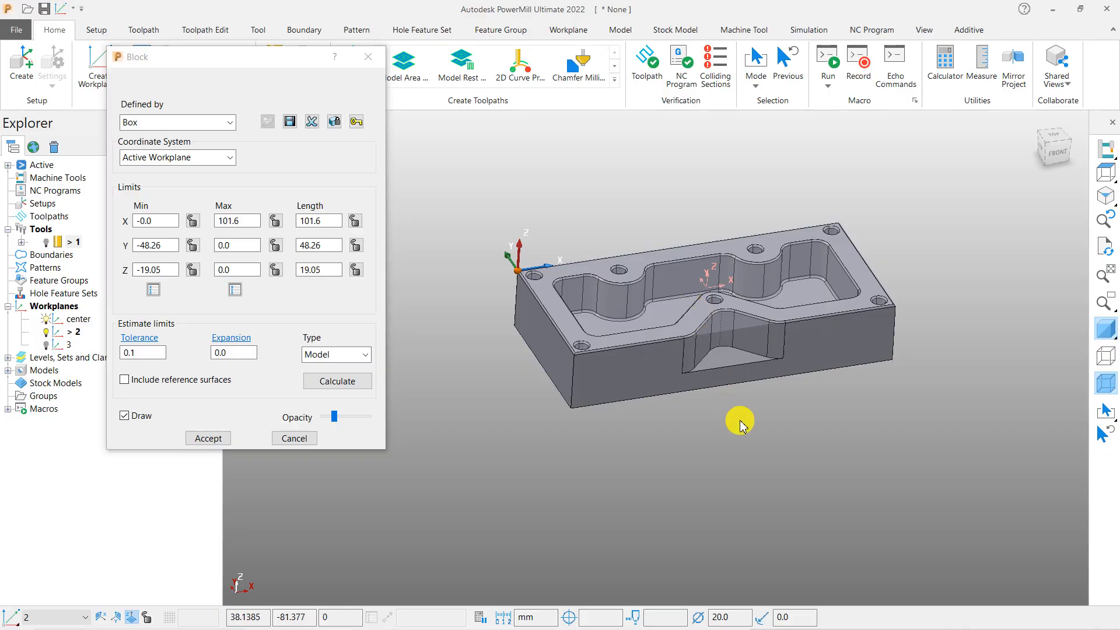
middle_click_drag(713, 383, 642, 323)
scroll(583, 320, "up", 4)
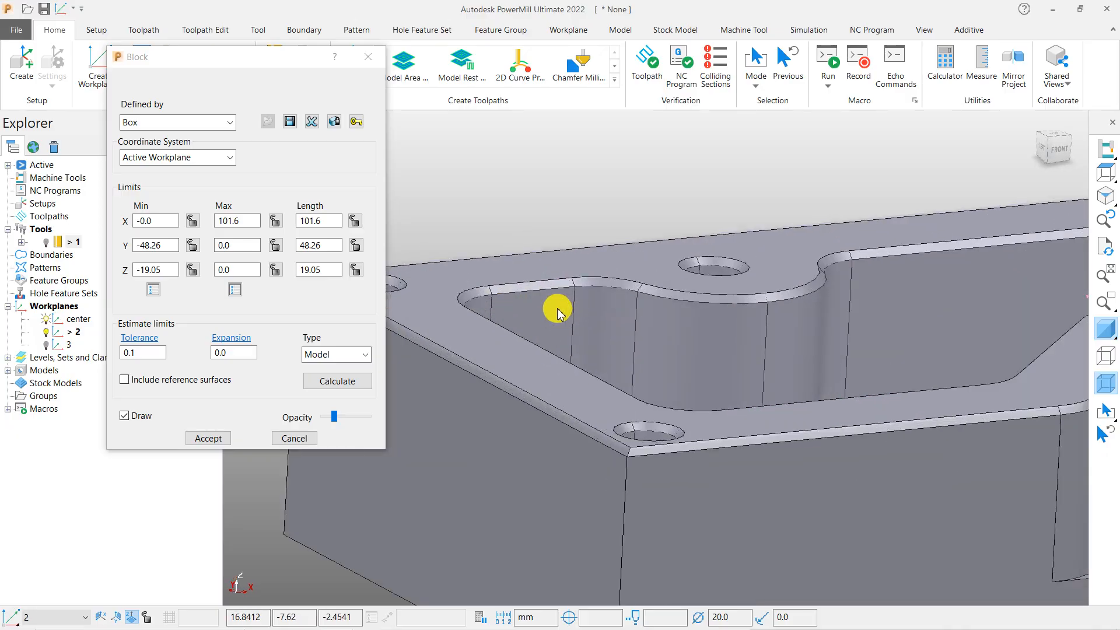
scroll(629, 261, "down", 2)
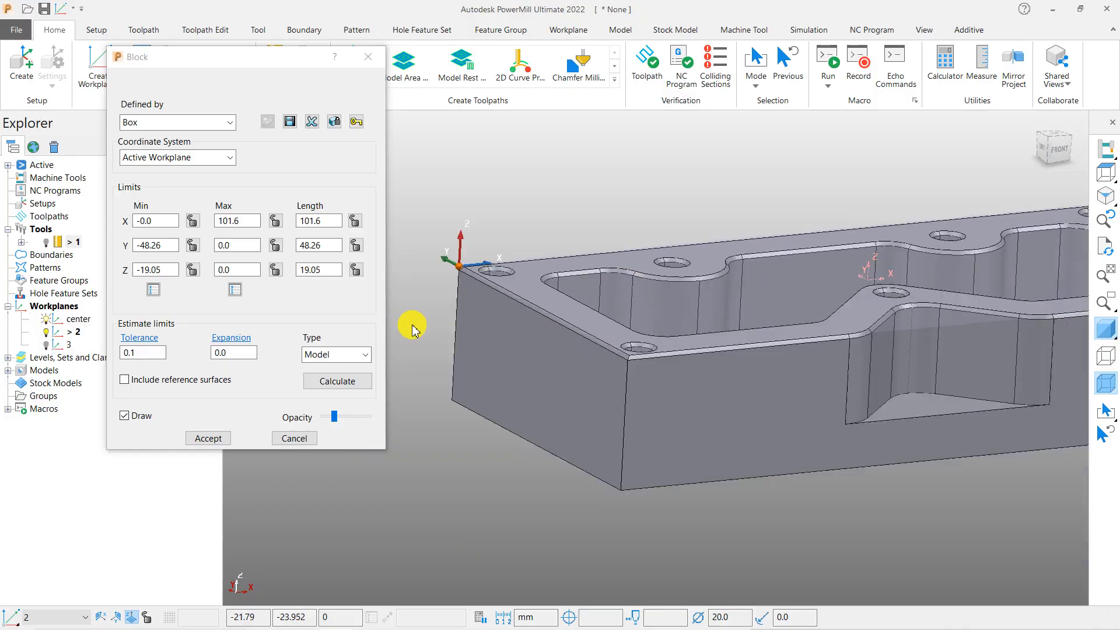
Try 1 as the block's Z maximum, and replace the entry with 0
double_click(248, 276)
type("1")
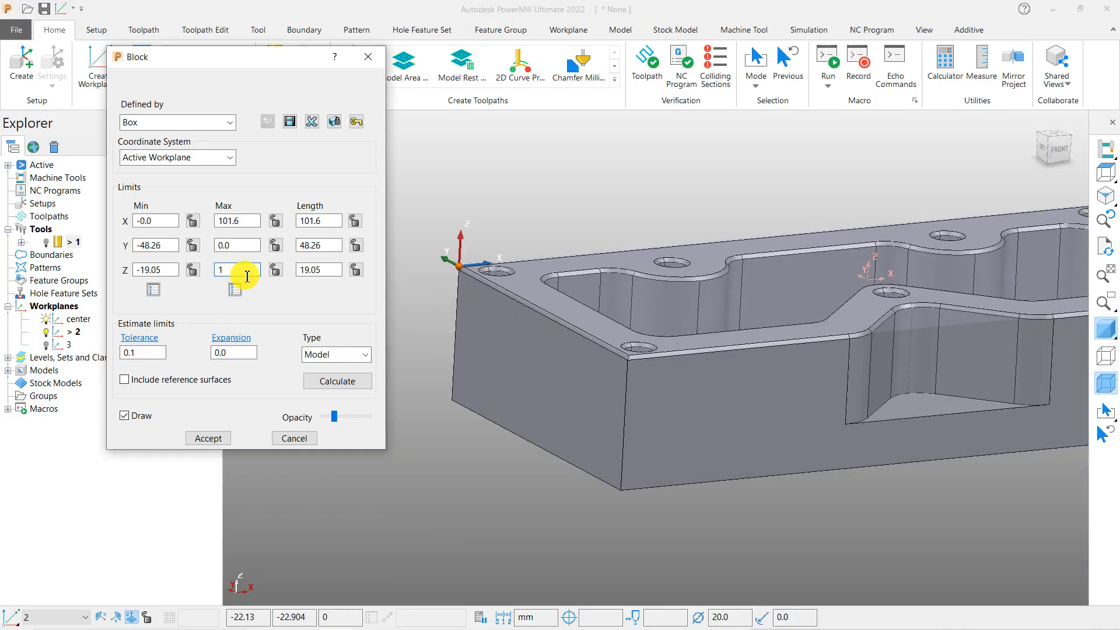
double_click(229, 271)
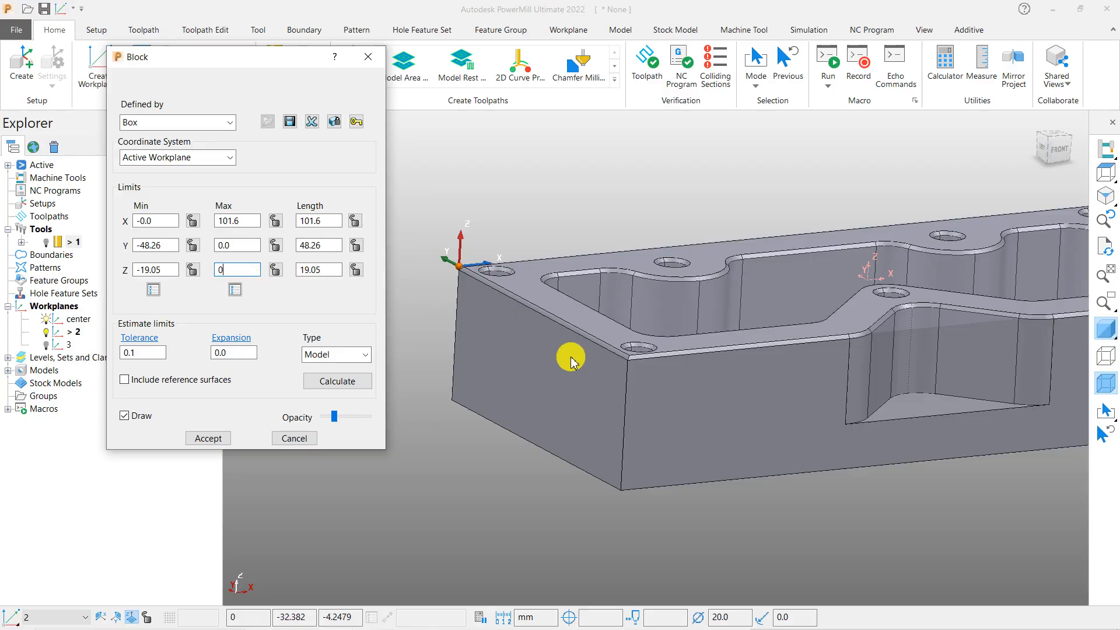
Apply 0 as the block's maximum Z limit
scroll(570, 360, "down", 2)
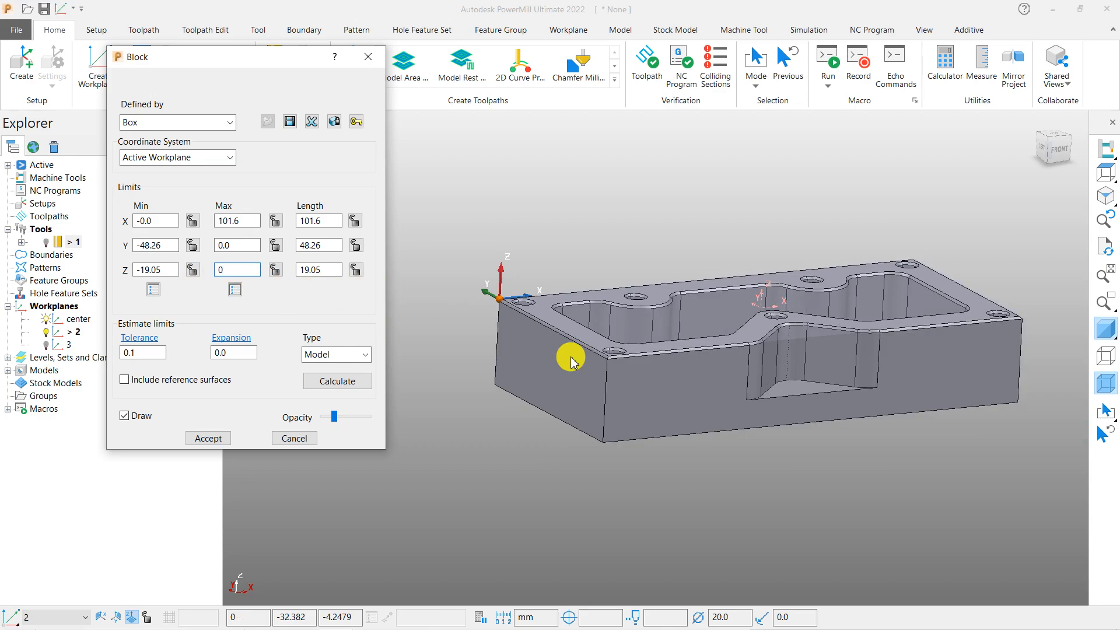
left_click(724, 497)
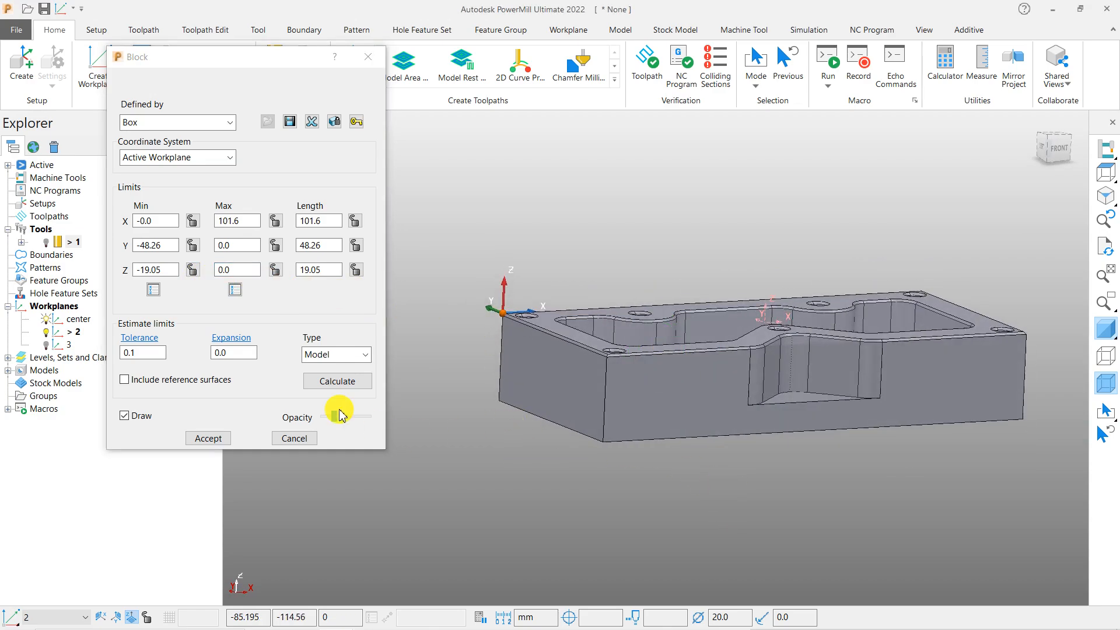
double_click(228, 269)
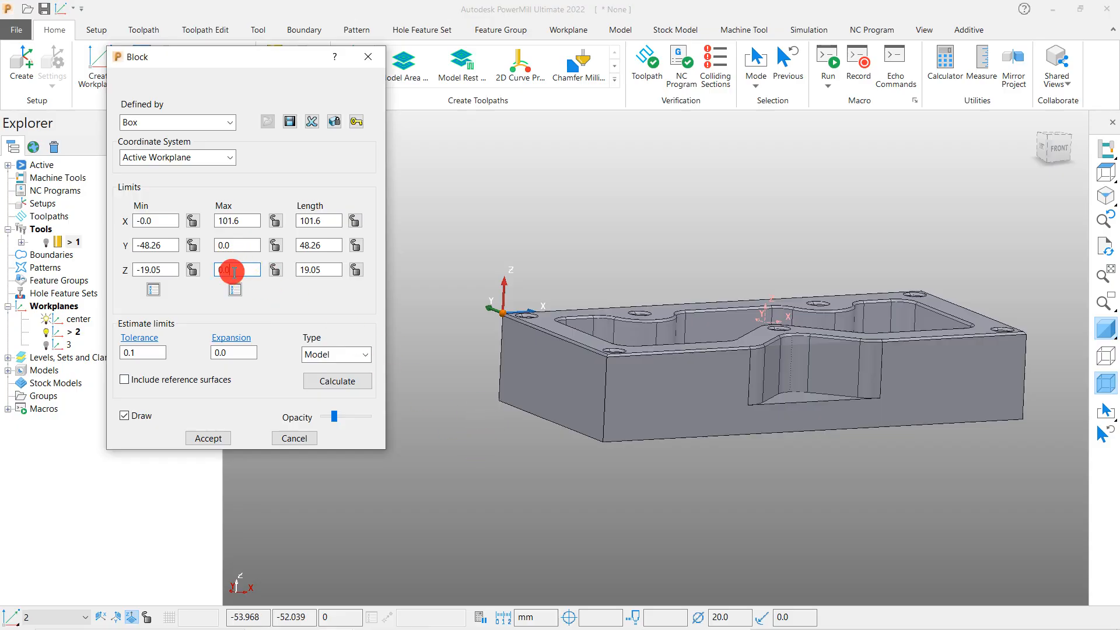
type("1")
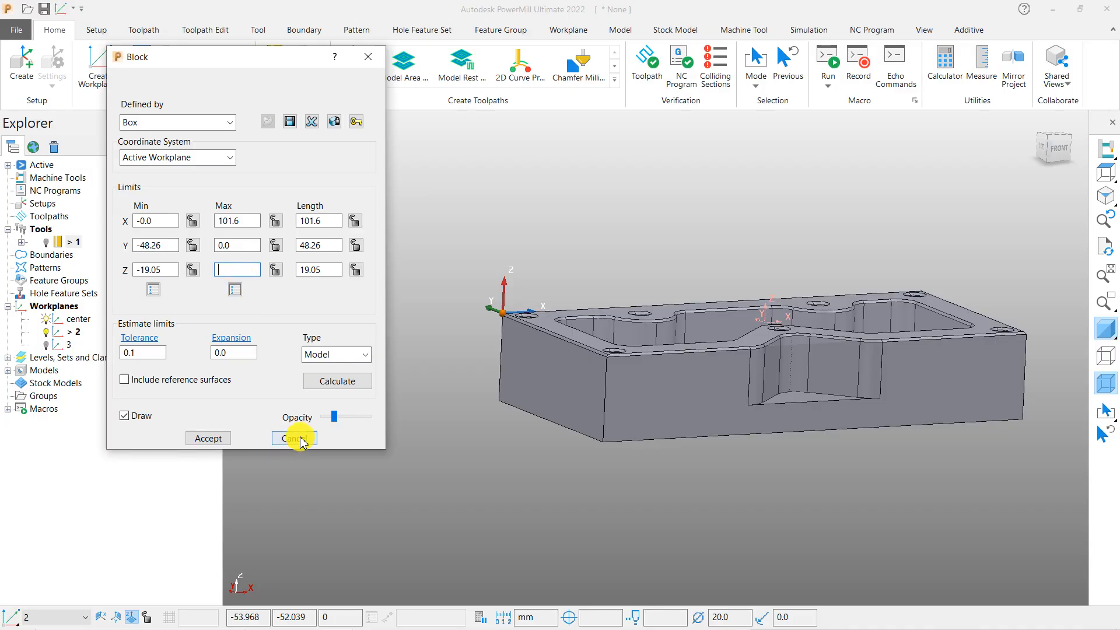
left_click(239, 269)
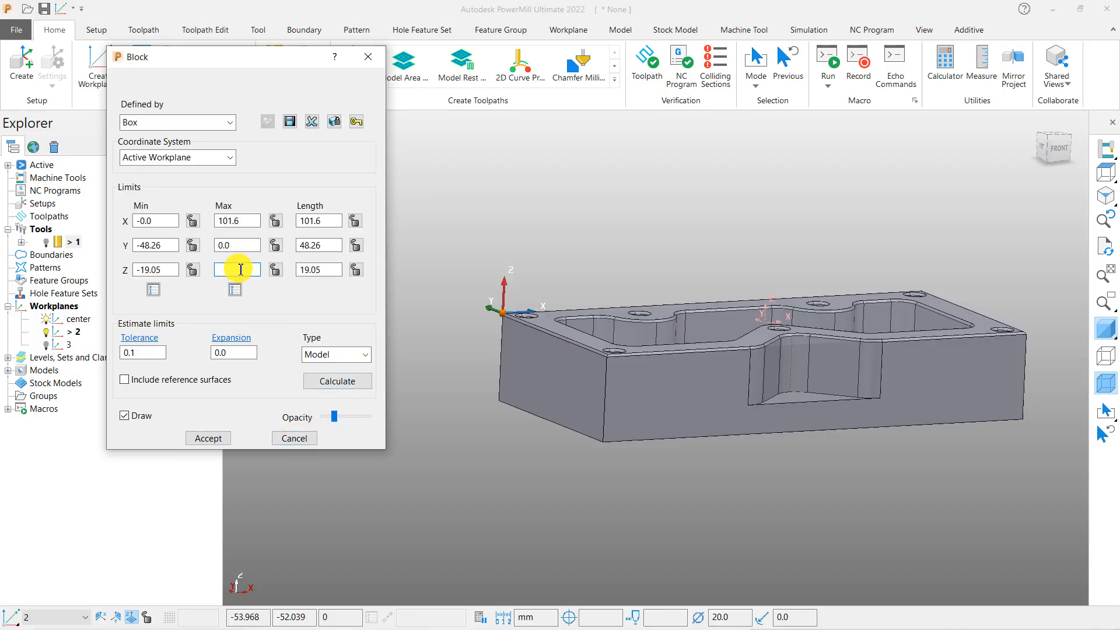
left_click(308, 442)
left_click(401, 468)
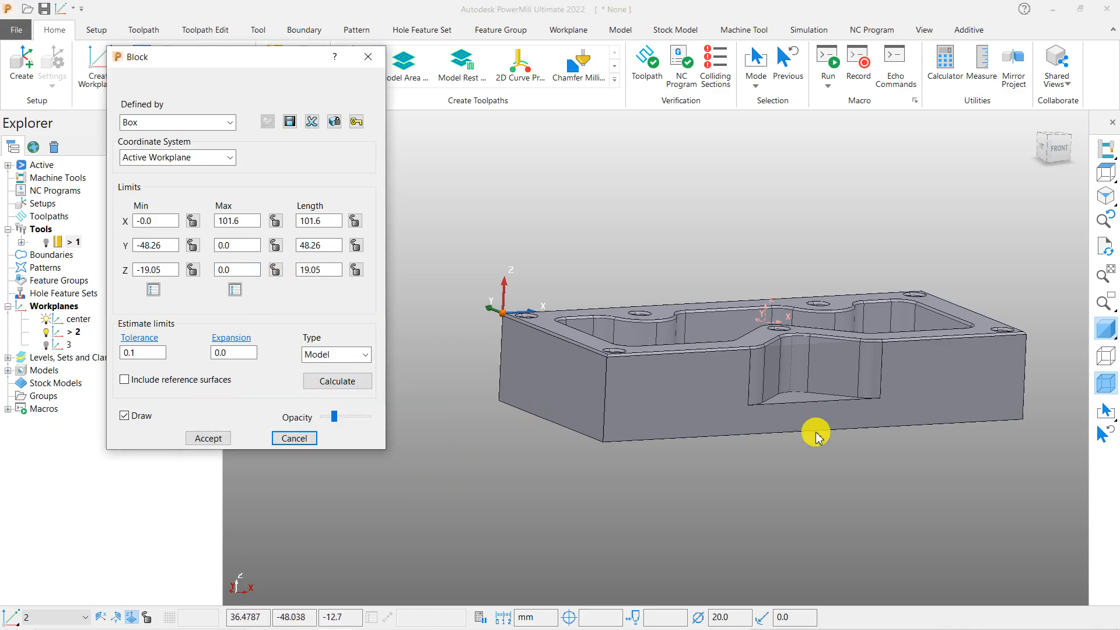
Orient the view to look at the part from the top and turn off the model's shading
middle_click_drag(756, 423, 766, 445)
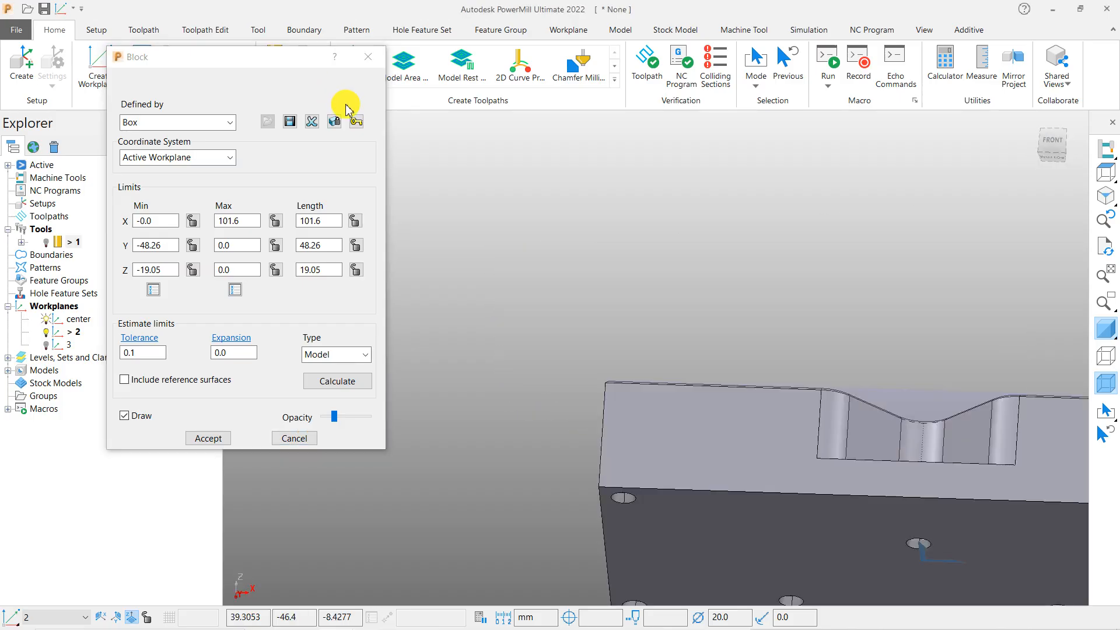
left_click(1105, 197)
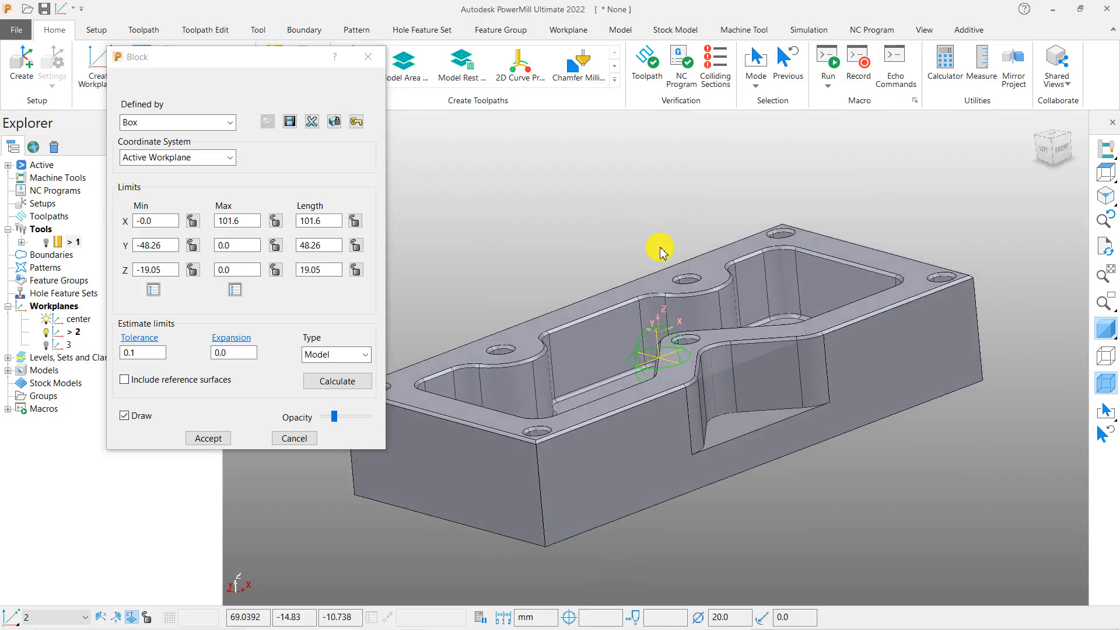
middle_click_drag(601, 463, 530, 355)
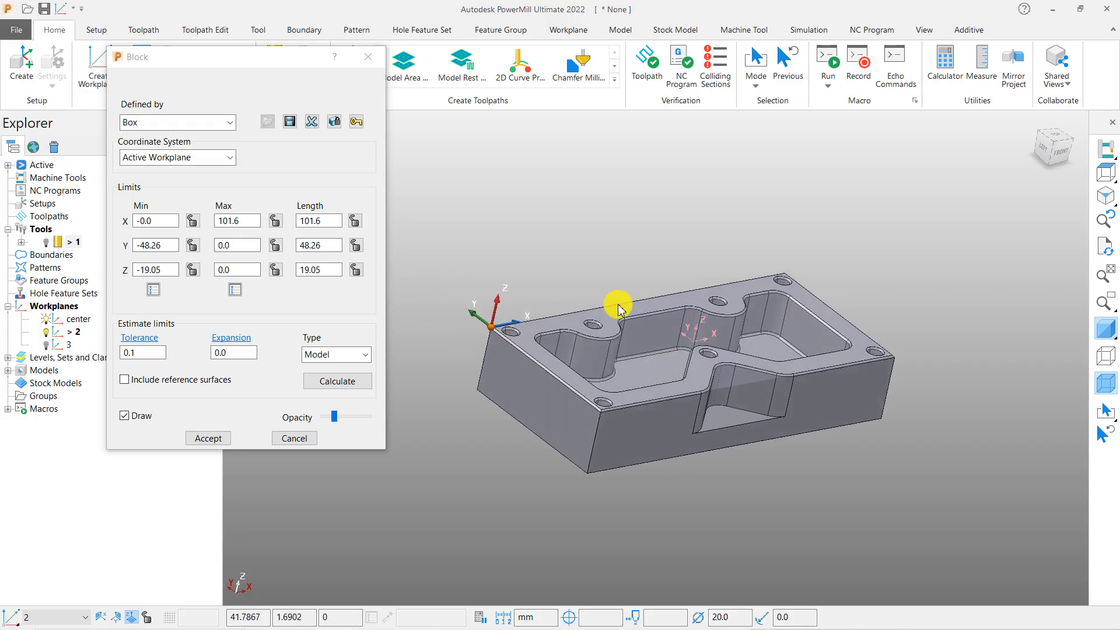
middle_click_drag(708, 350, 655, 370)
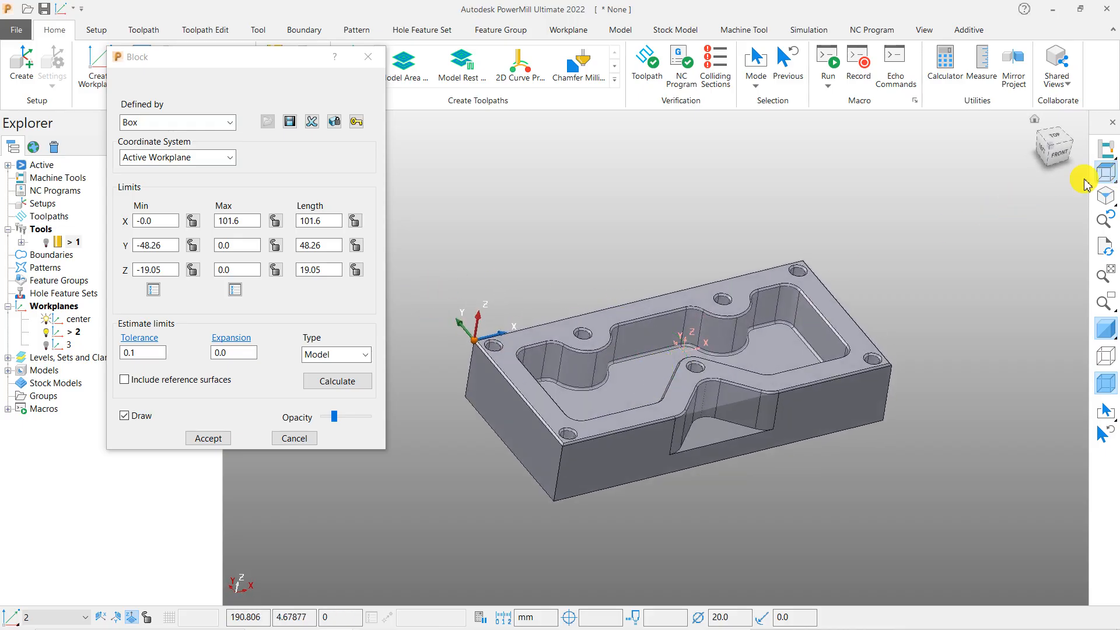
left_click(1105, 175)
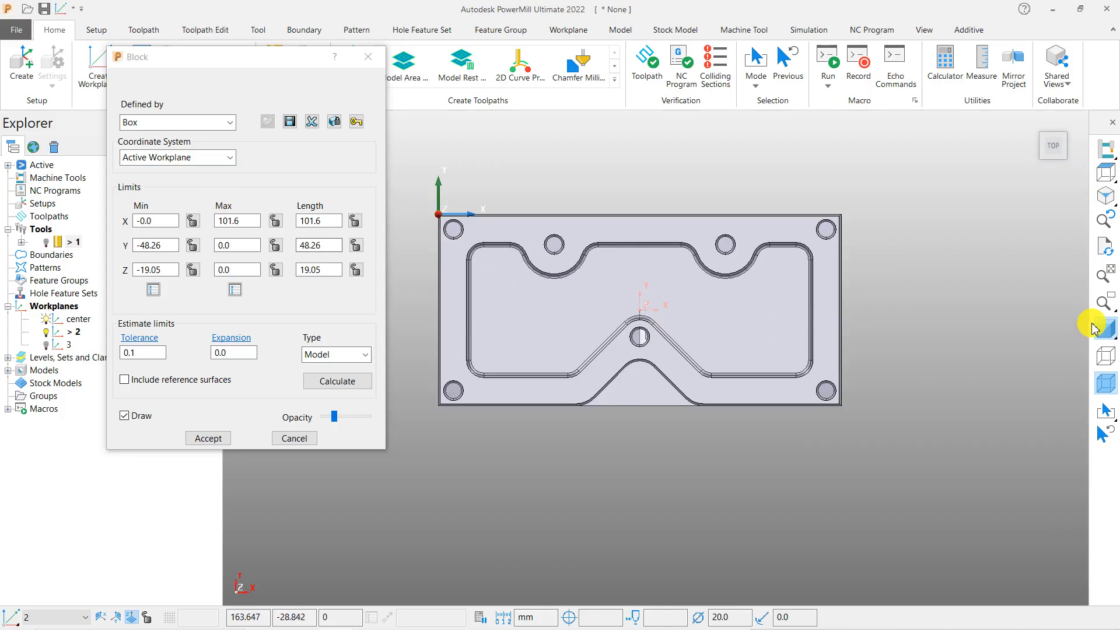
left_click(1093, 329)
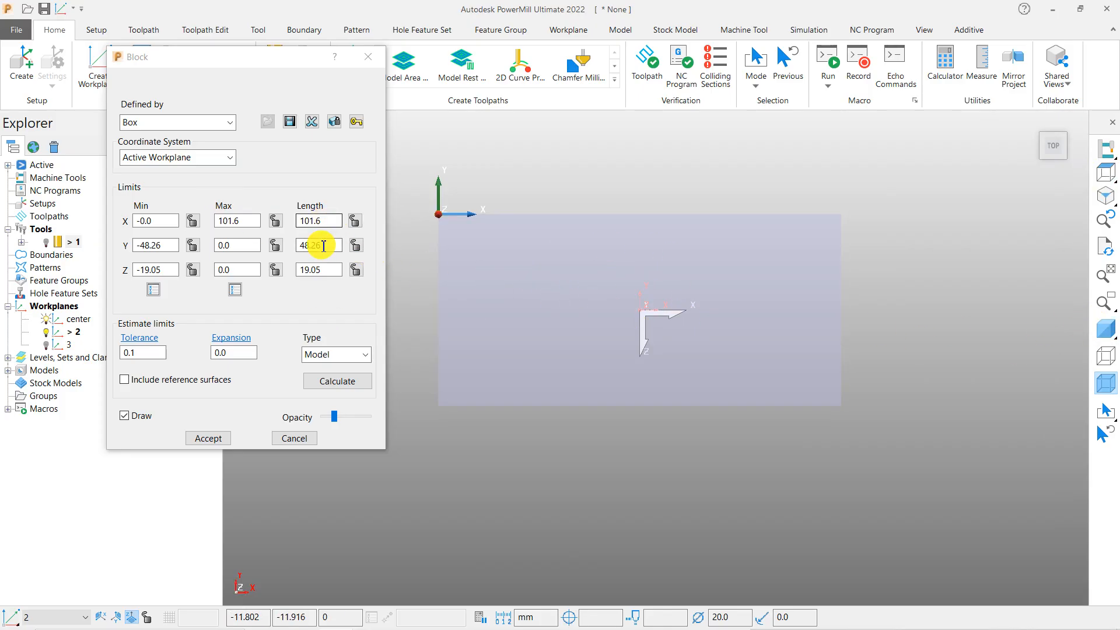
Open the block in the Block Editor, shrink it in X to a narrow strip at the workplane end, and restore model shading
left_click(238, 247)
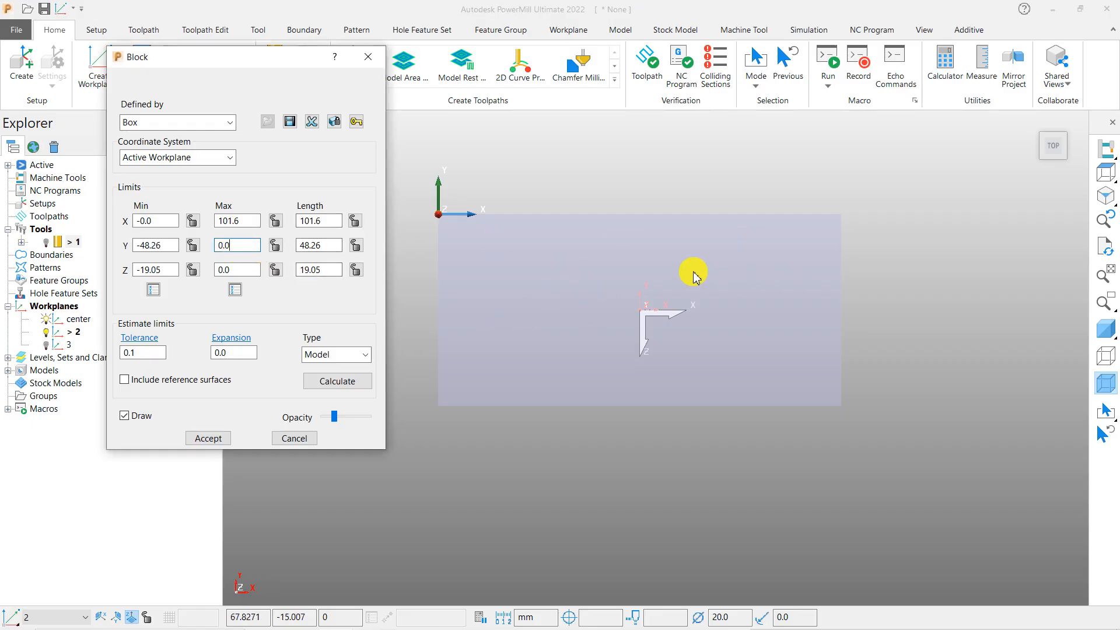
right_click(628, 265)
left_click(677, 291)
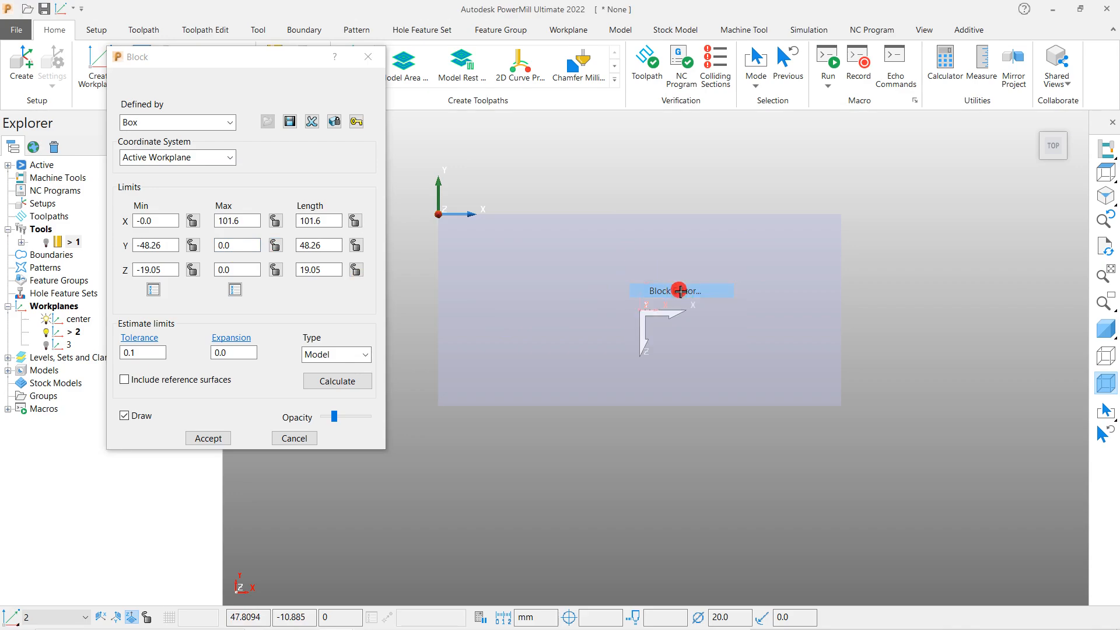
mouse_move(840, 273)
left_mouse_down()
mouse_move(484, 267)
mouse_move(468, 292)
left_mouse_up()
left_click(1106, 329)
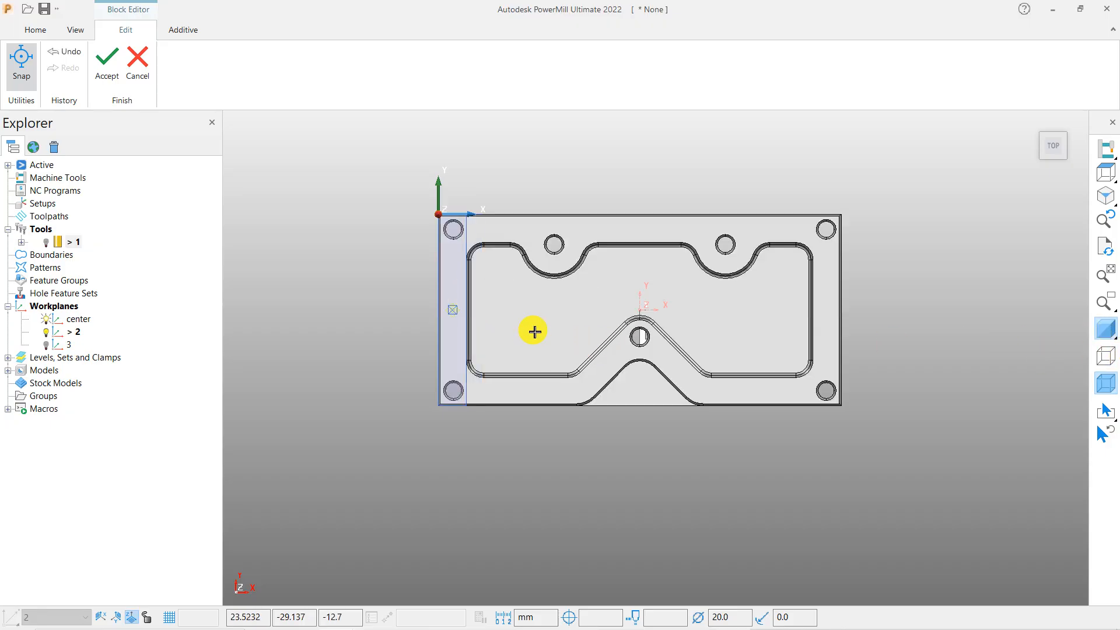
Extend the strip block past the model's workplane end to a length of about 11.6 mm
scroll(457, 293, "up", 1)
left_click_drag(415, 300, 380, 304)
scroll(415, 262, "down", 3)
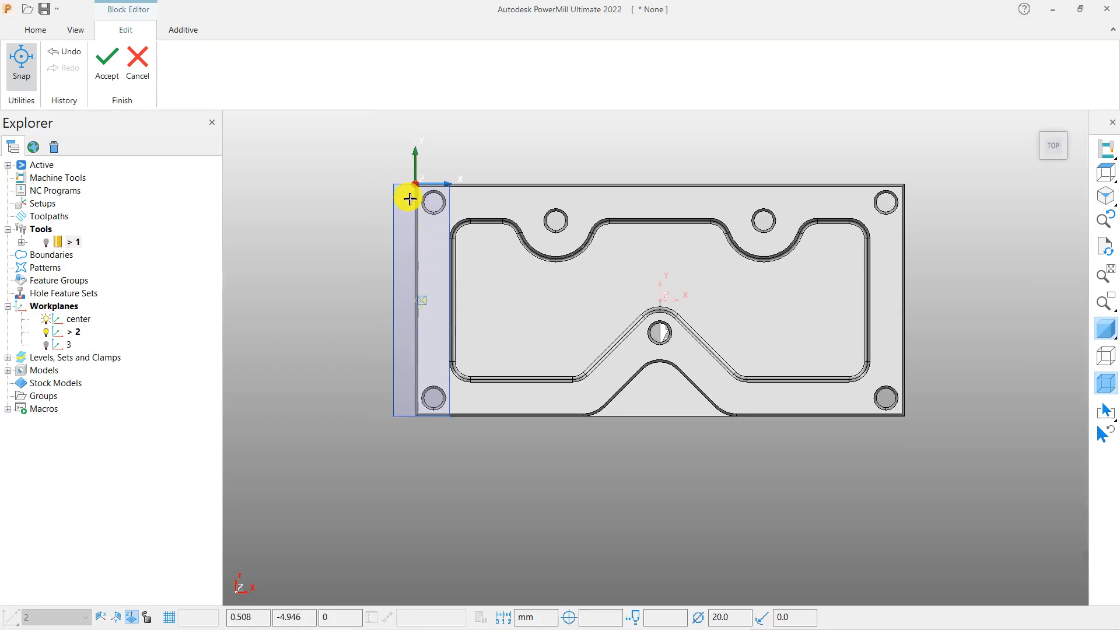
Move the block's upper corner to about X -4.5, Y 12 and widen the block further along X
left_click_drag(399, 186, 395, 158)
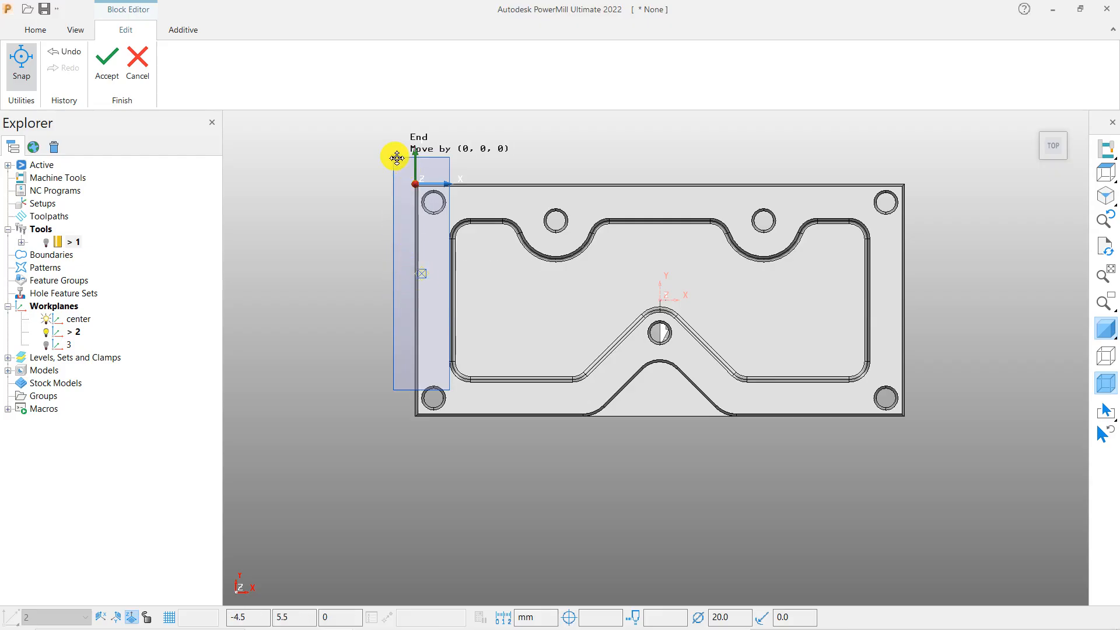
left_click_drag(397, 158, 391, 126)
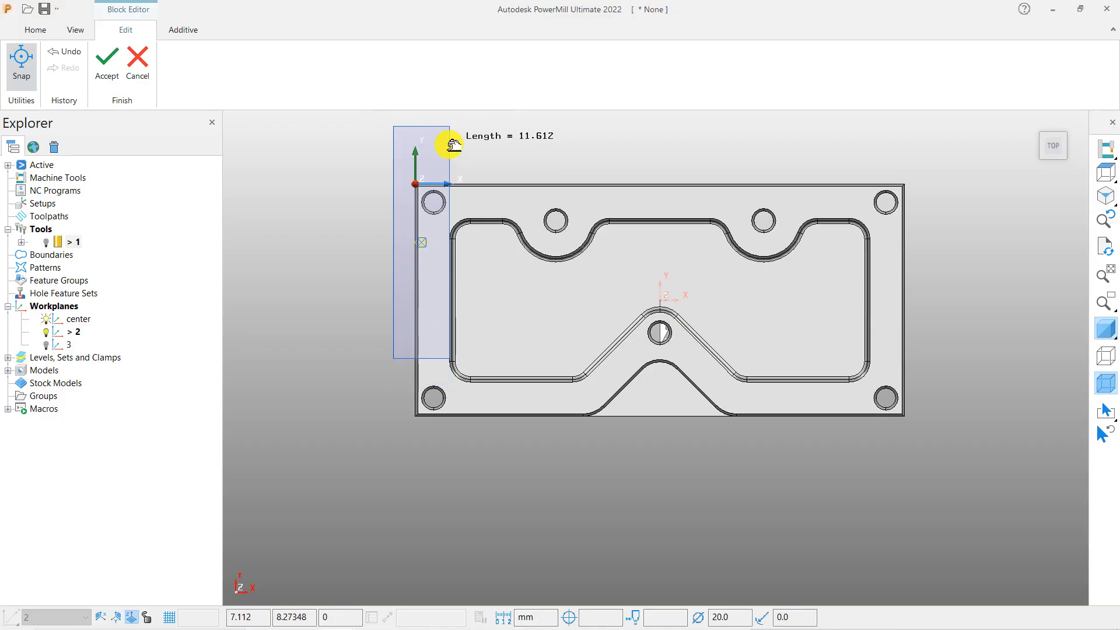
left_click_drag(455, 145, 513, 149)
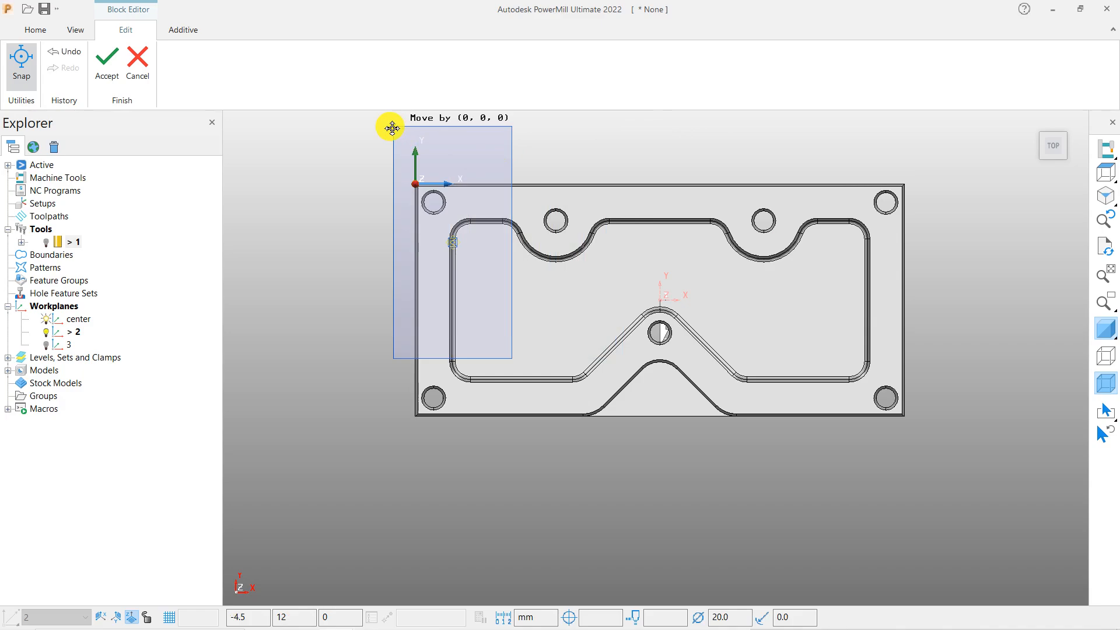
Move the block by its corner onto the model's long edge and back to the workplane origin, and cancel the block edits
mouse_move(395, 130)
left_mouse_down()
mouse_move(440, 145)
mouse_move(693, 155)
mouse_move(638, 184)
left_mouse_up()
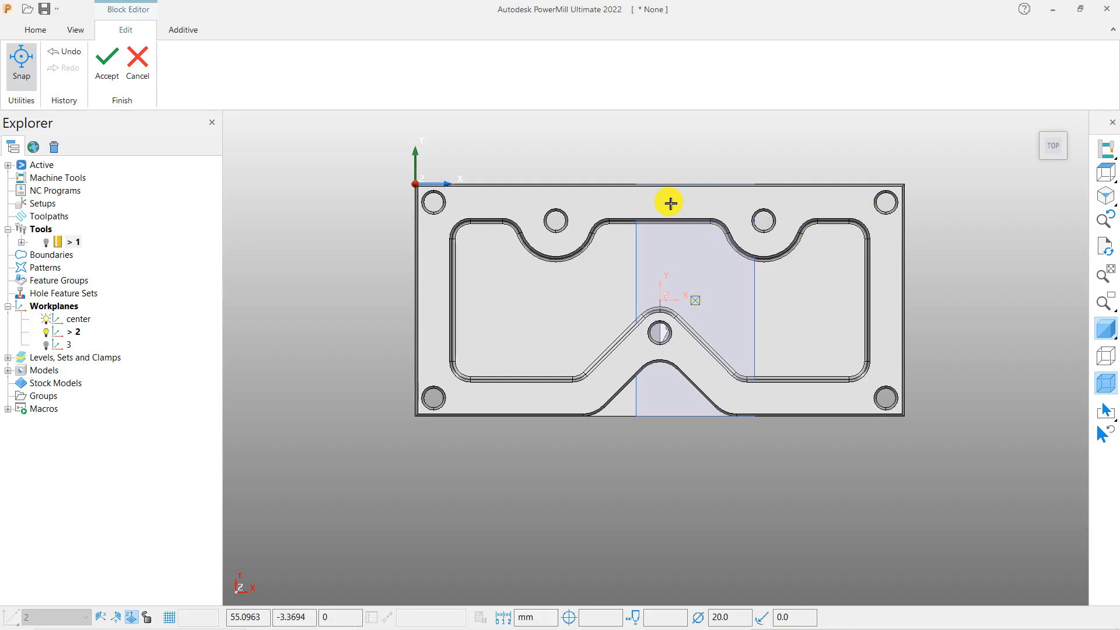
left_click_drag(615, 185, 415, 185)
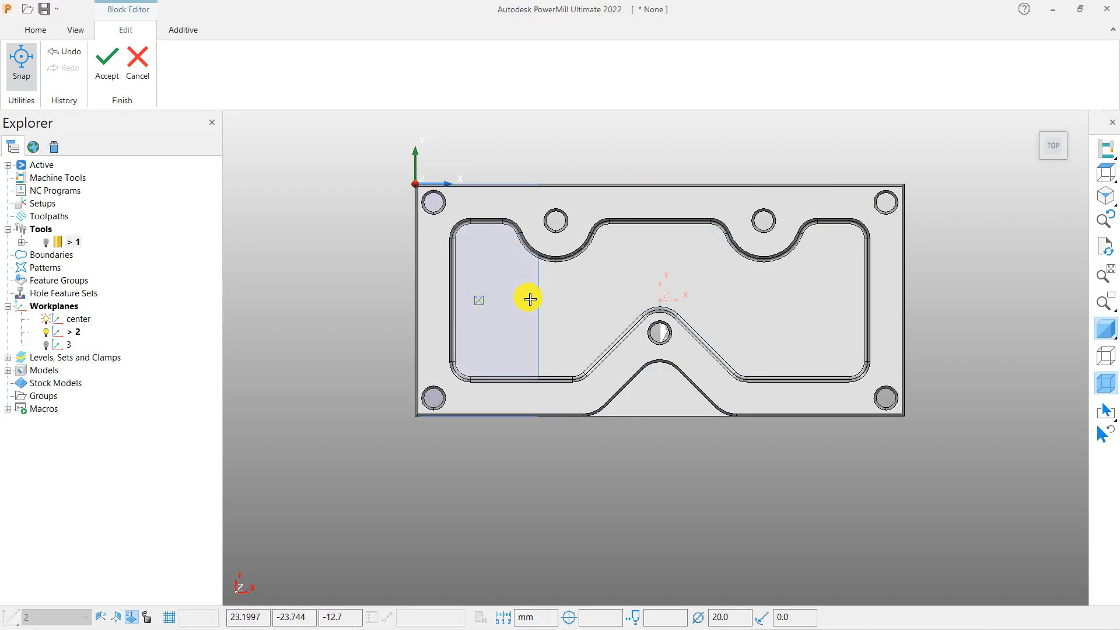
left_click(138, 58)
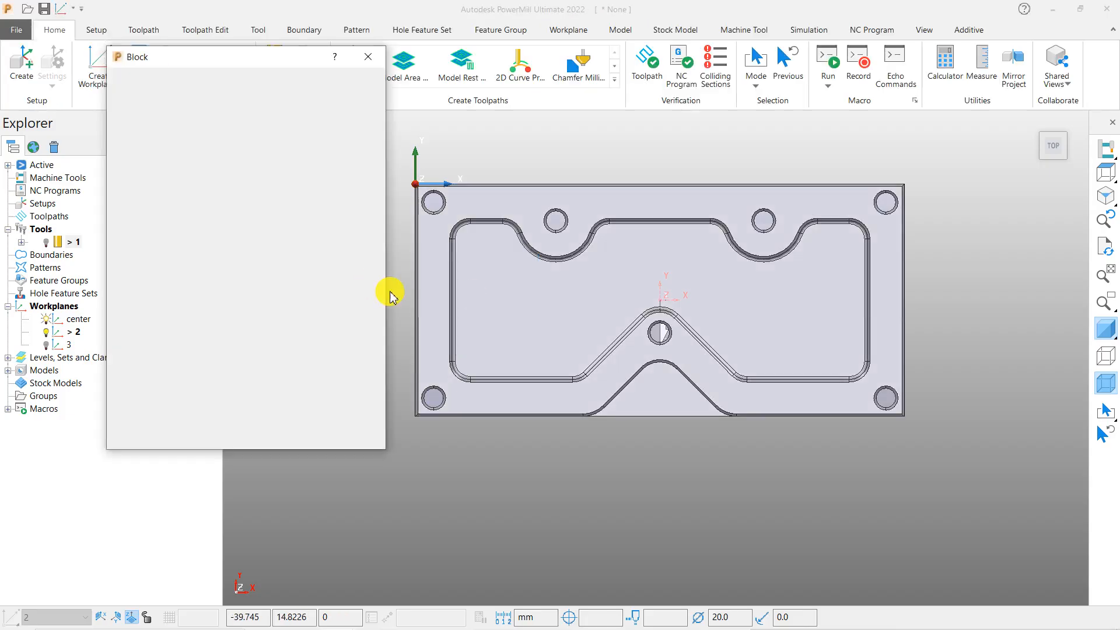
Open the block in the Block Editor and stretch it equally past both short ends of the model
scroll(475, 293, "up", 3)
scroll(685, 283, "down", 2)
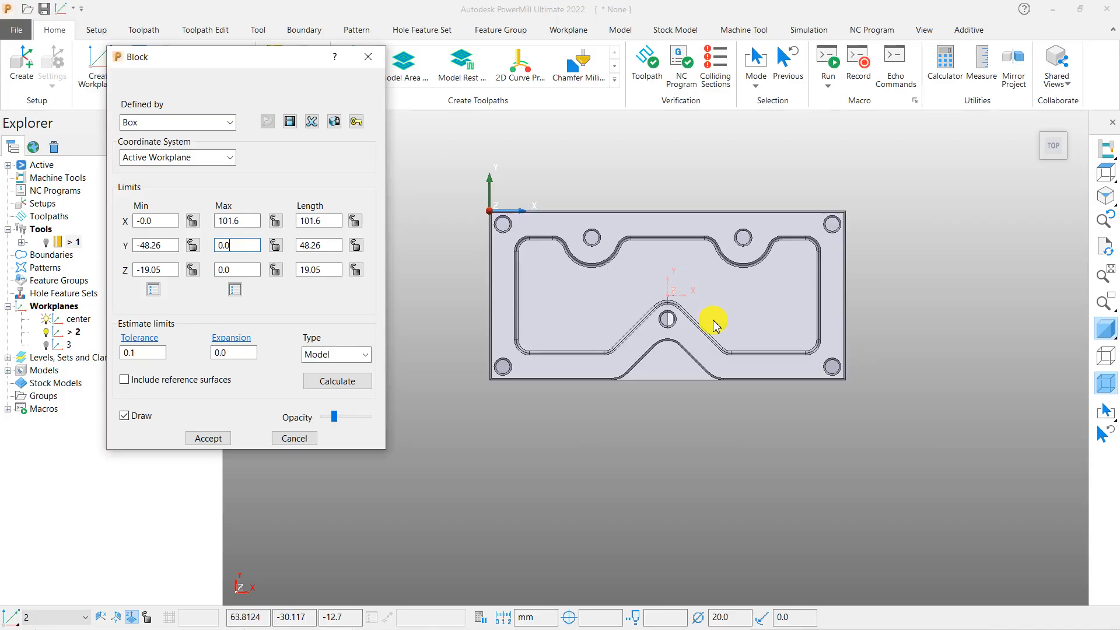
left_click(1105, 331)
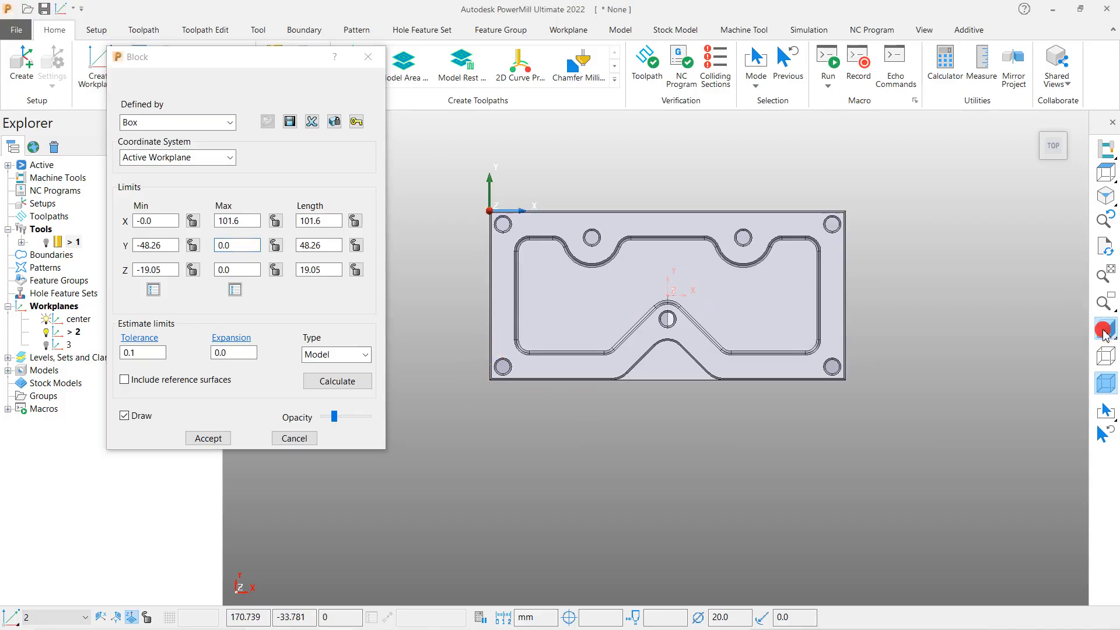
right_click(608, 264)
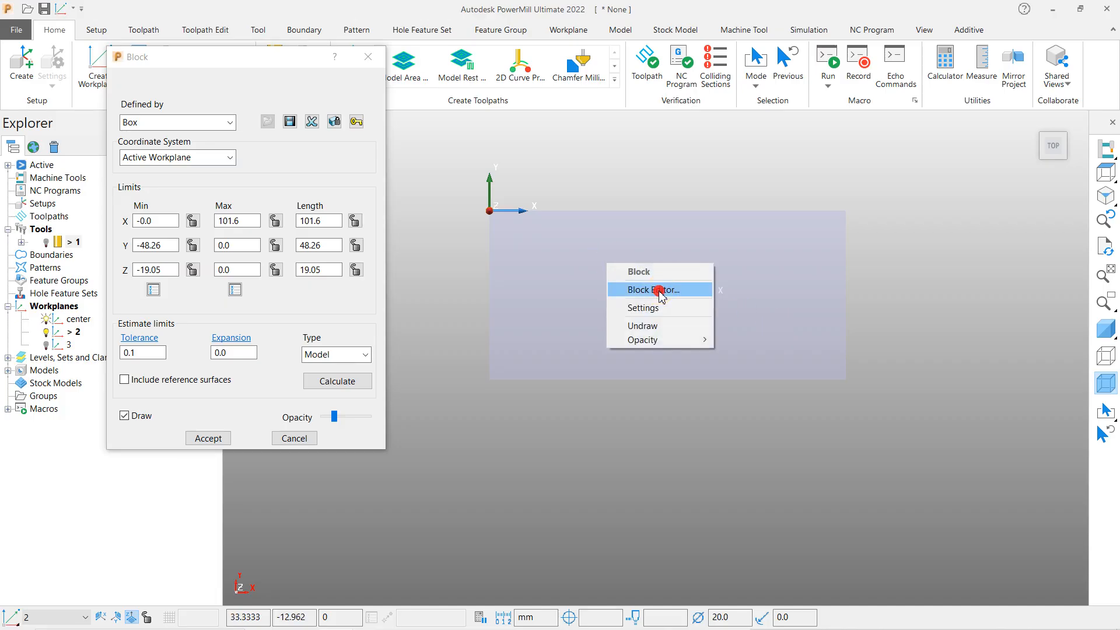
left_click(658, 290)
left_click(1105, 330)
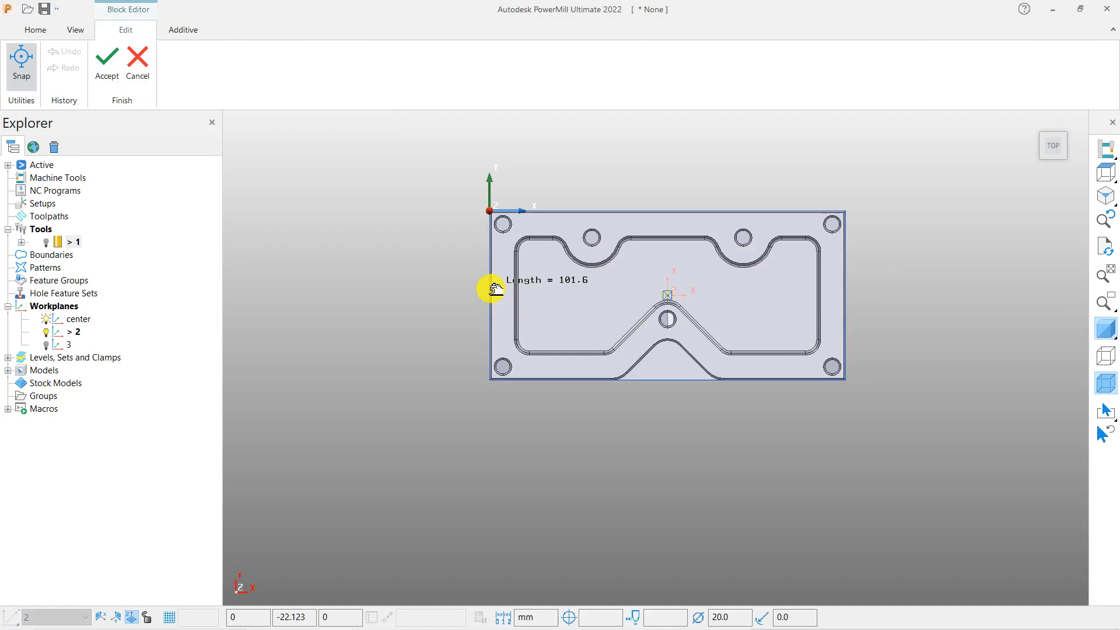
left_click_drag(491, 289, 395, 277)
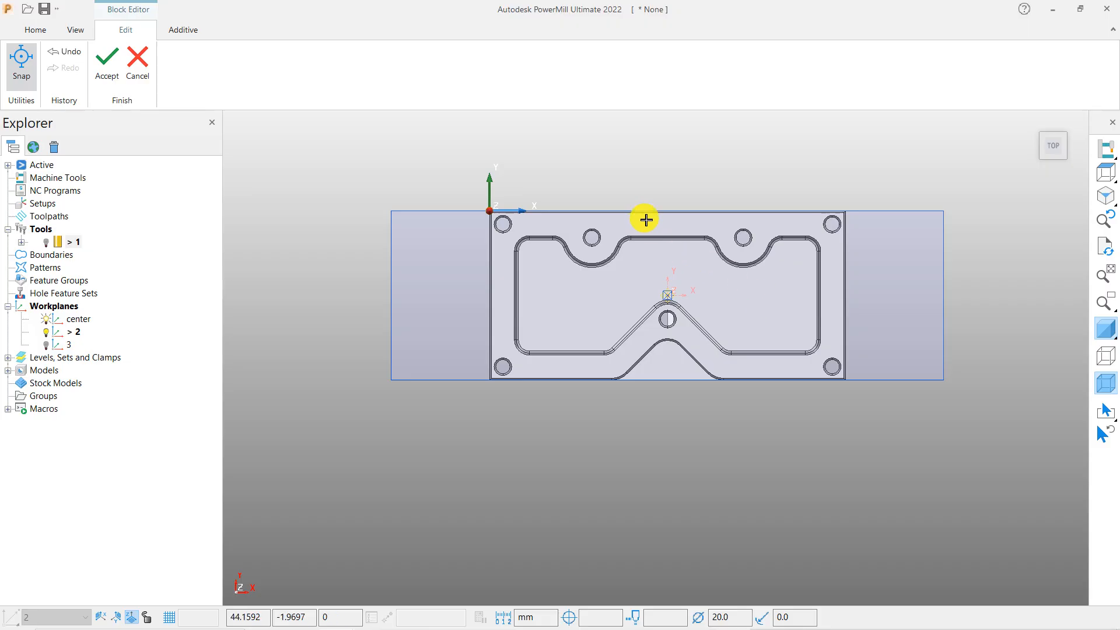
Stretch the block past both long sides of the model, hide the model shading, and cancel the block edits
mouse_move(635, 205)
left_mouse_down()
mouse_move(630, 159)
mouse_move(581, 159)
mouse_move(580, 195)
mouse_move(583, 163)
mouse_move(585, 187)
left_mouse_up()
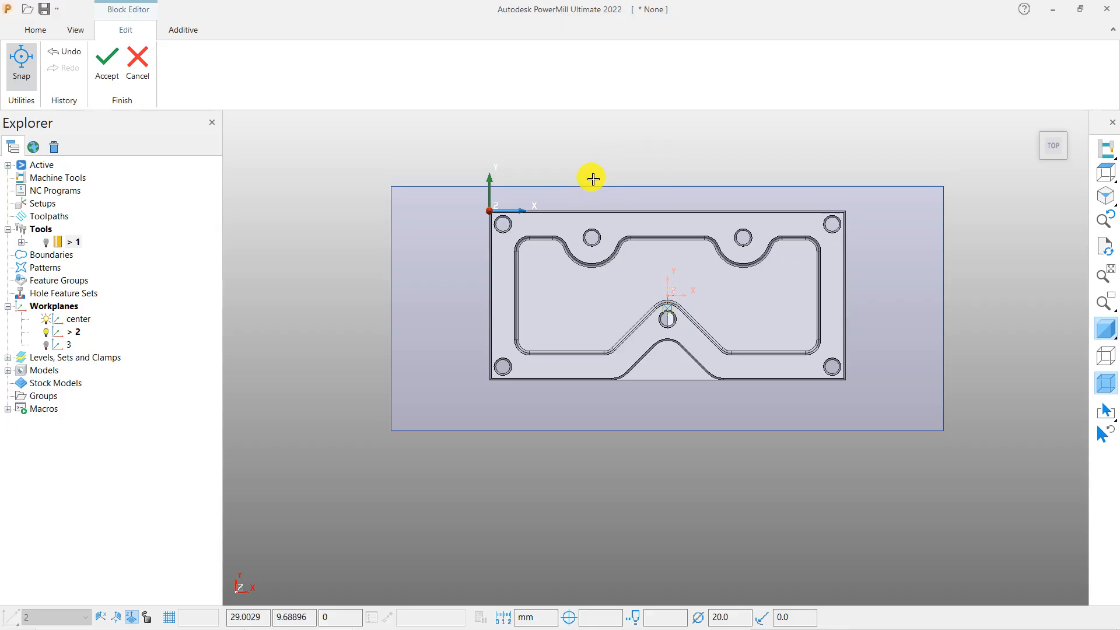
left_click_drag(575, 187, 577, 188)
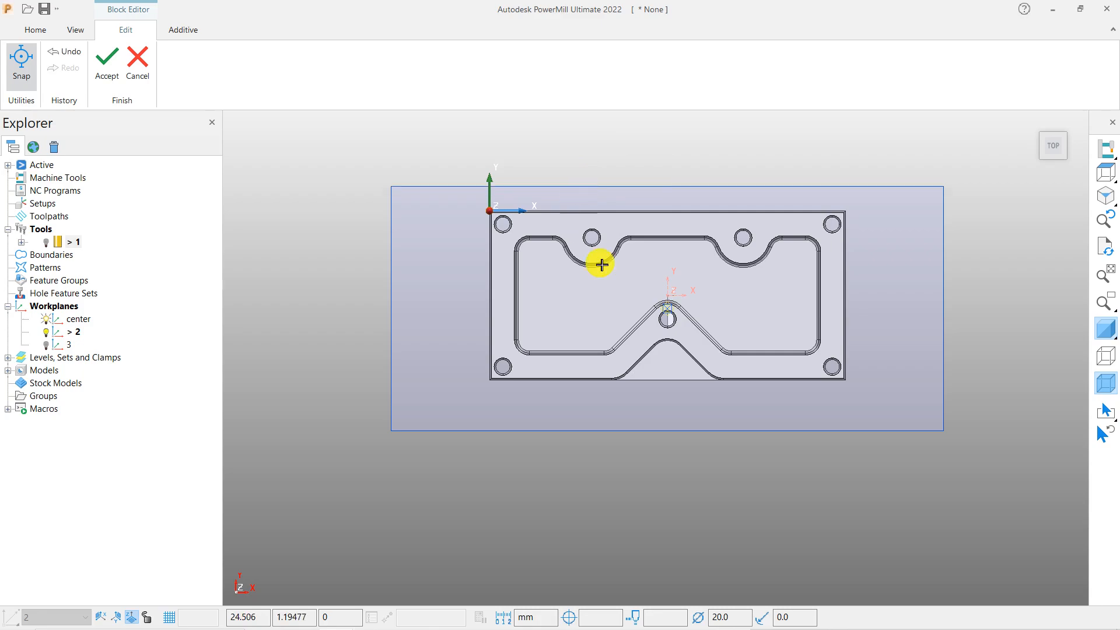
left_click(1105, 329)
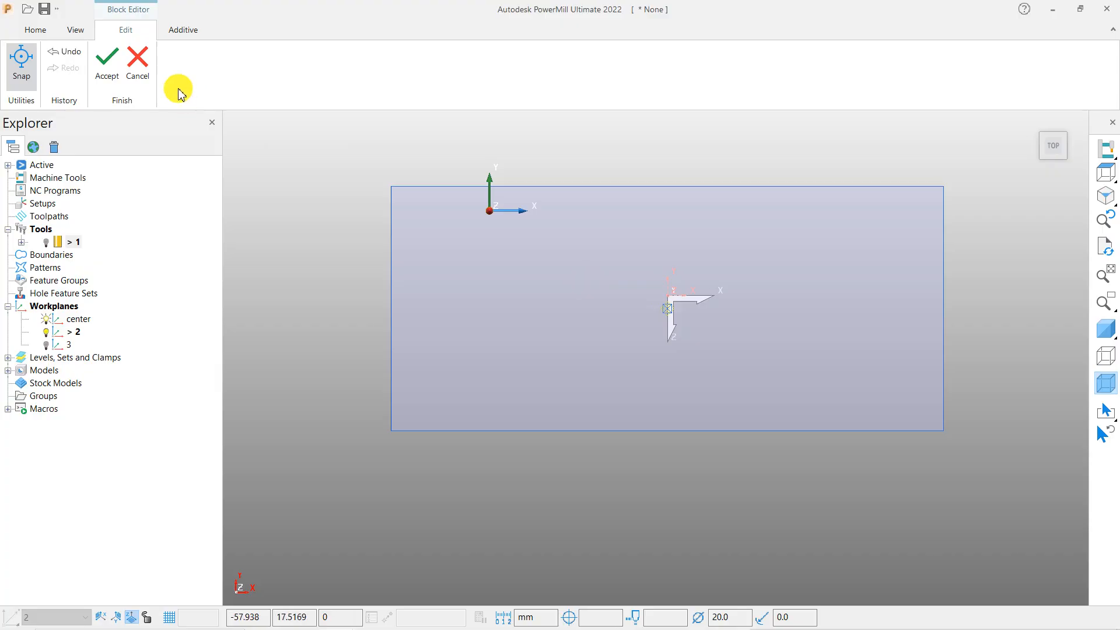
left_click(138, 61)
Open the block in the Block Editor and extend it past the model on the negative X side and both Y sides
right_click(585, 274)
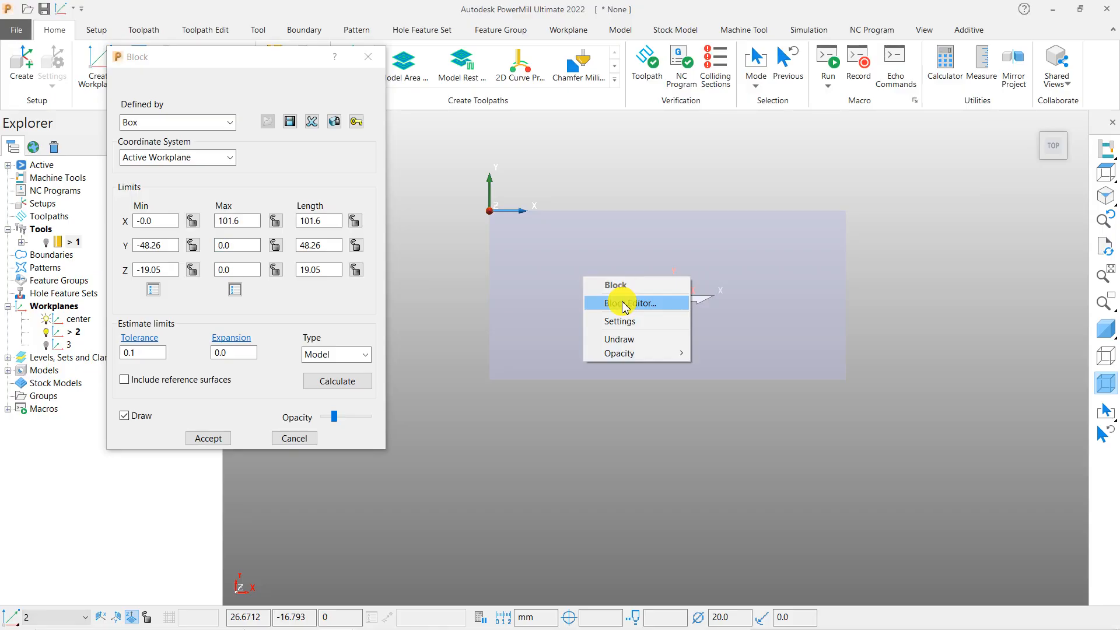
left_click(620, 322)
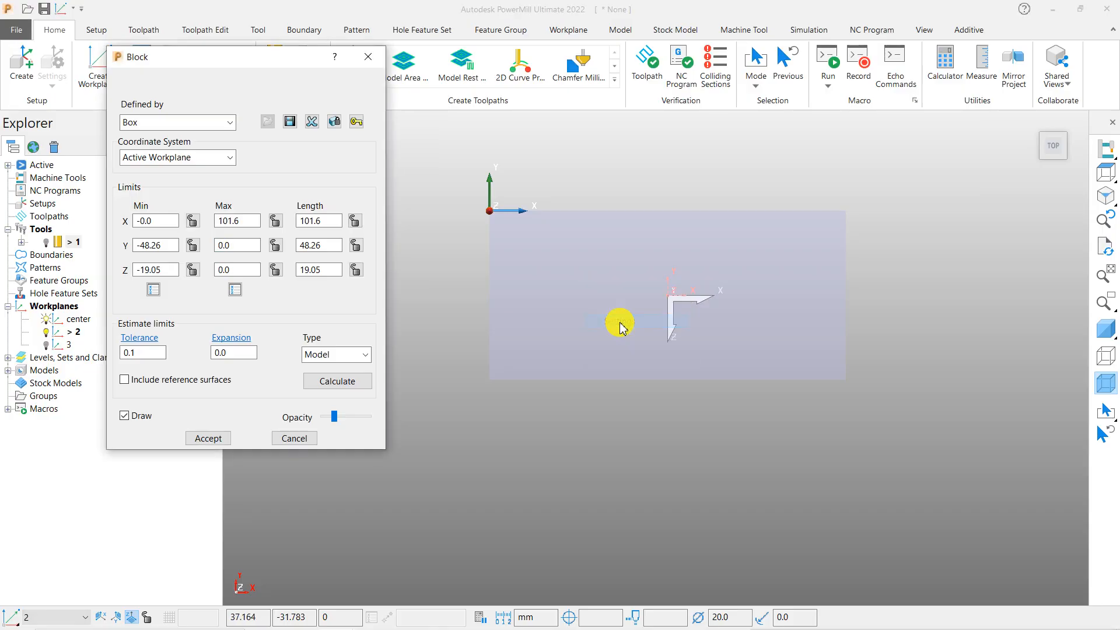
right_click(648, 294)
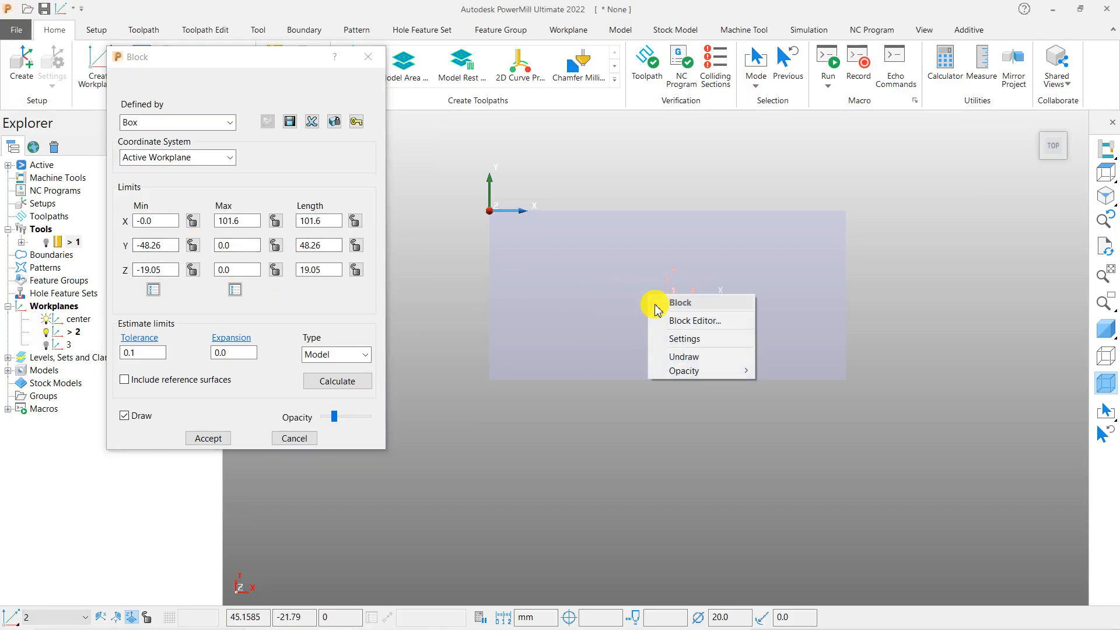
left_click(679, 322)
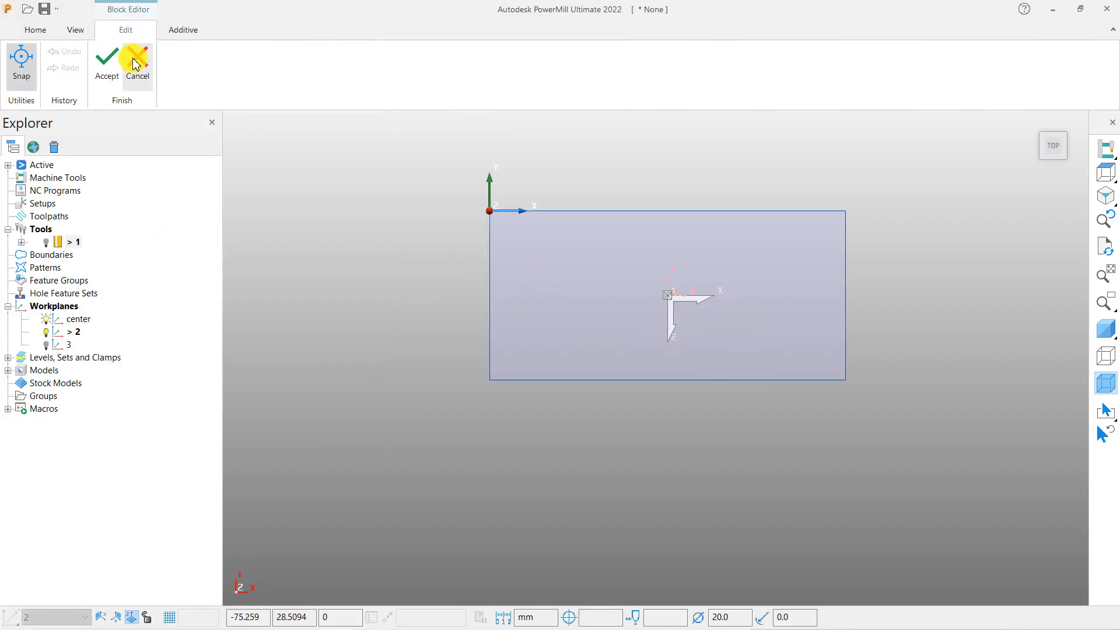
left_click_drag(494, 267, 372, 270)
left_click_drag(526, 378, 521, 408)
left_click_drag(645, 201, 638, 190)
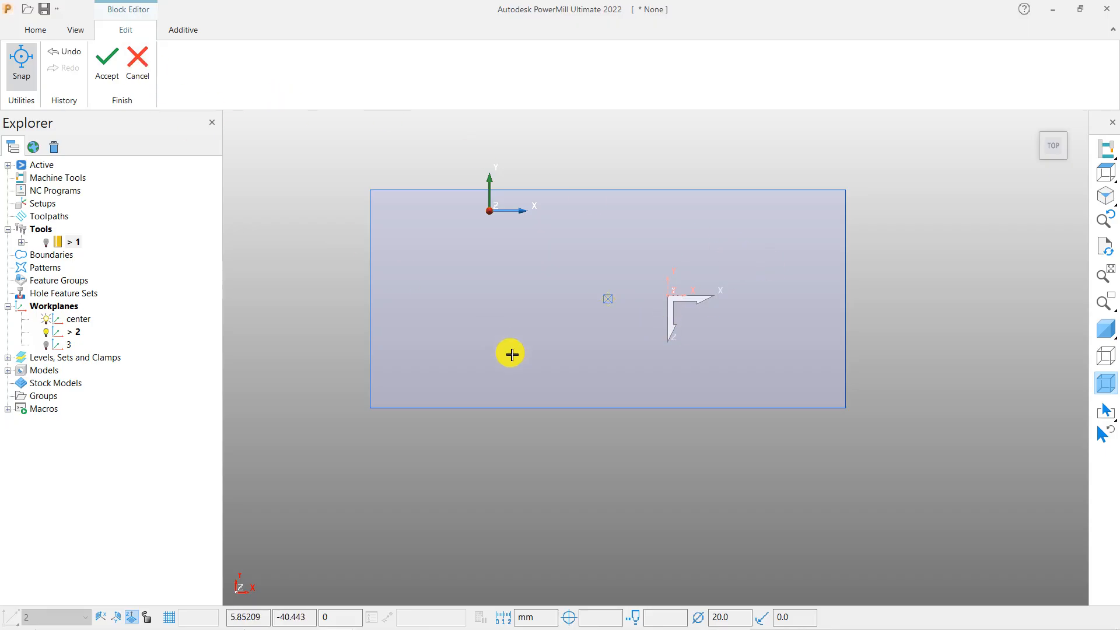
Shrink the block equally at both short ends, restore the model shading to compare it with the part, and accept the block edits
left_click_drag(370, 258, 457, 299)
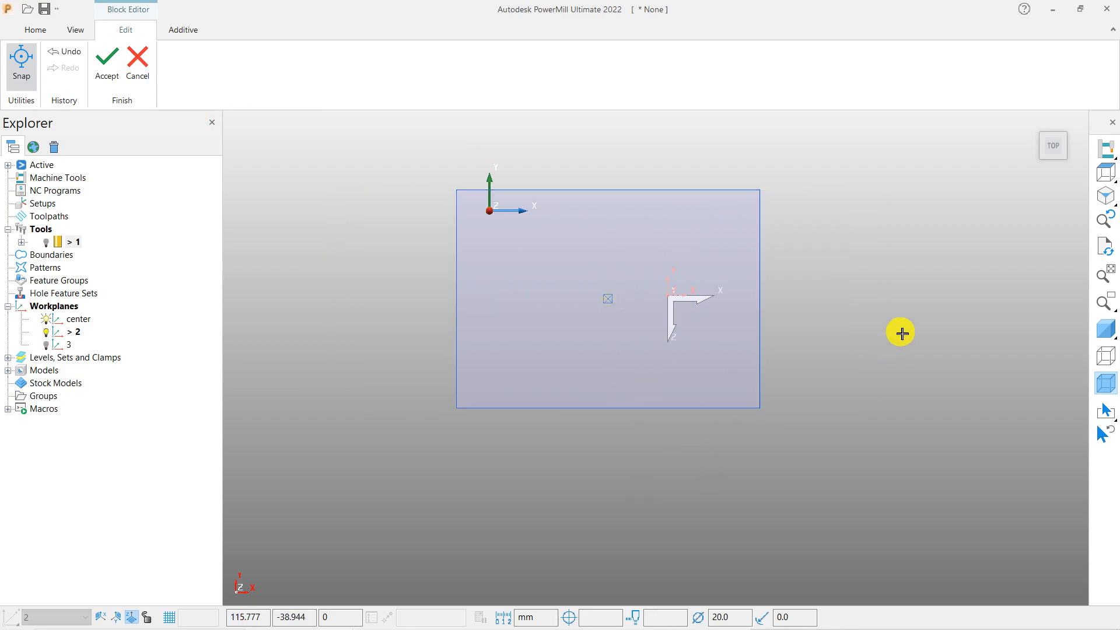
left_click(1114, 337)
scroll(713, 313, "up", 3)
scroll(545, 333, "down", 3)
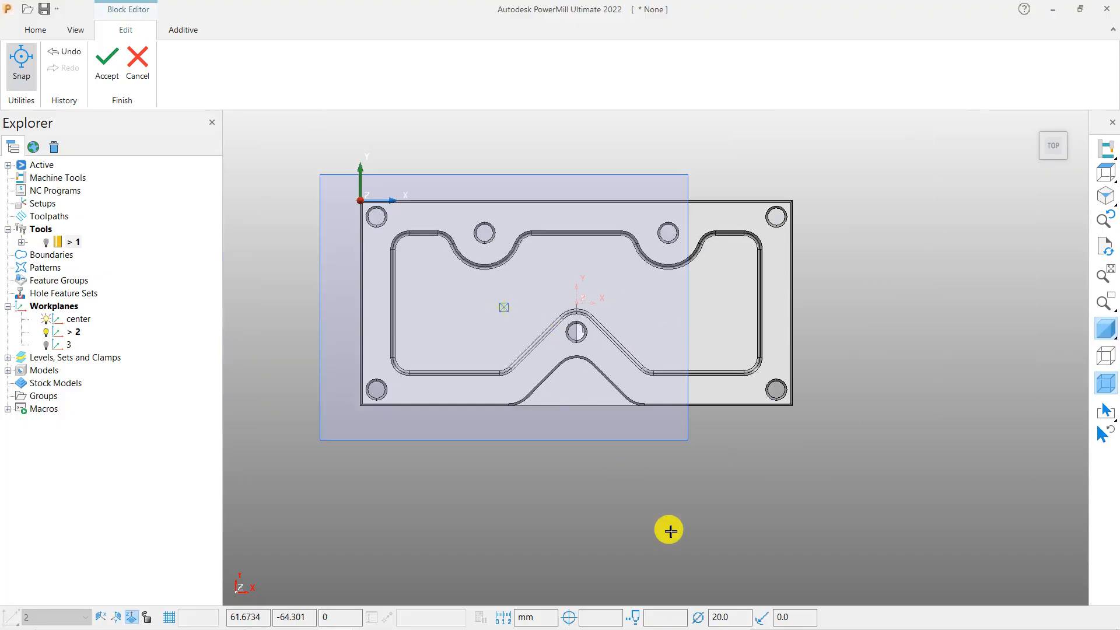
middle_click_drag(590, 480, 713, 405)
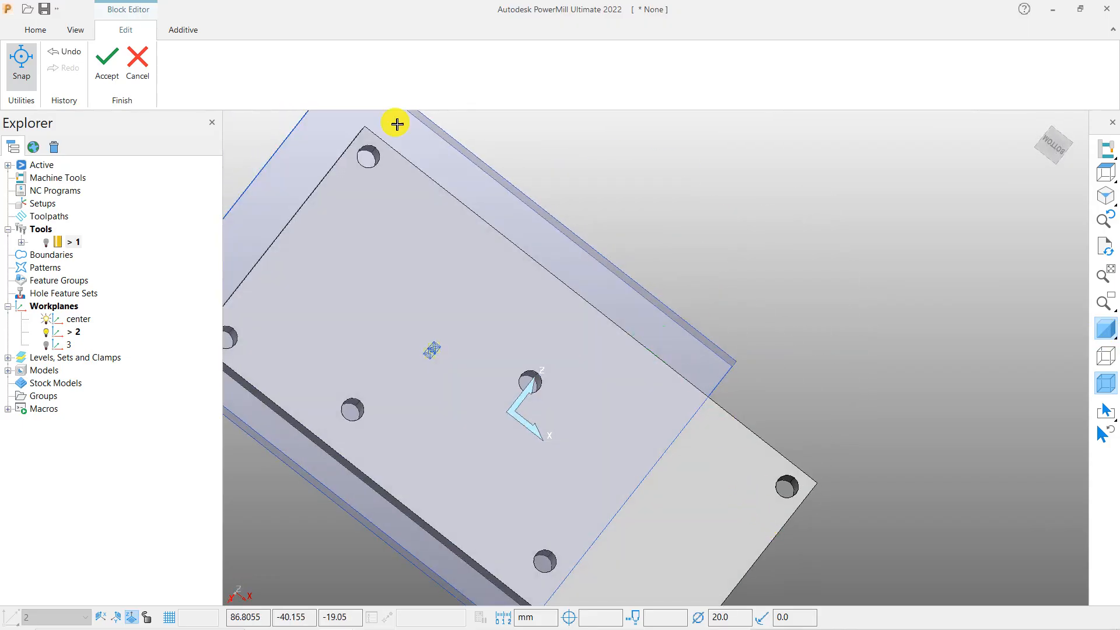
left_click(108, 58)
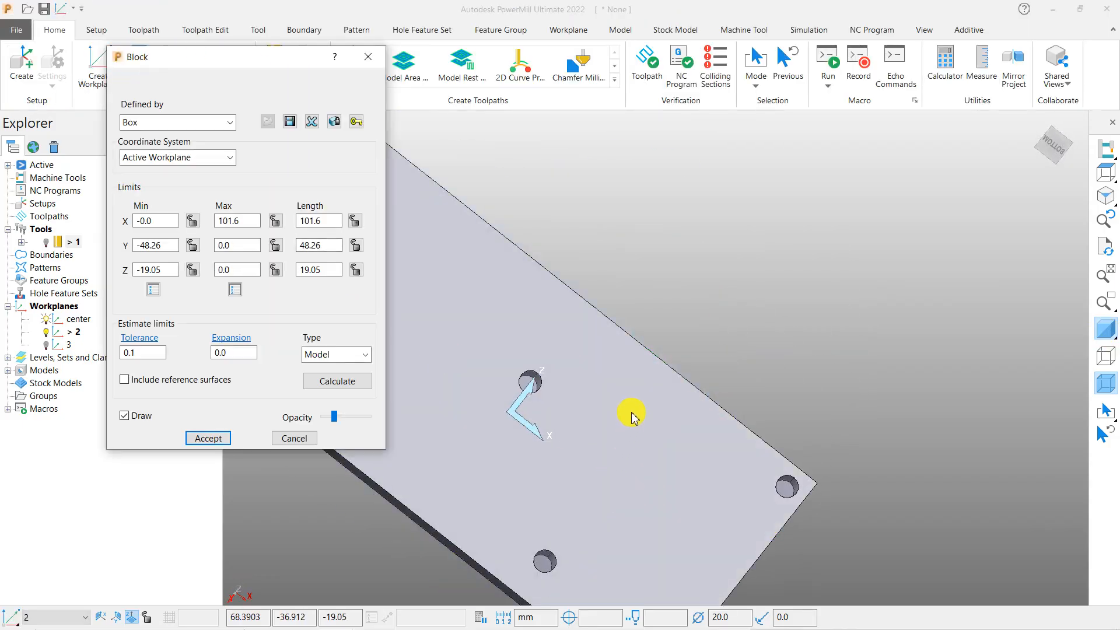
Calculate the box block limits from the model's flat bottom face
scroll(676, 332, "down", 3)
middle_click_drag(675, 333, 694, 382)
left_click(359, 381)
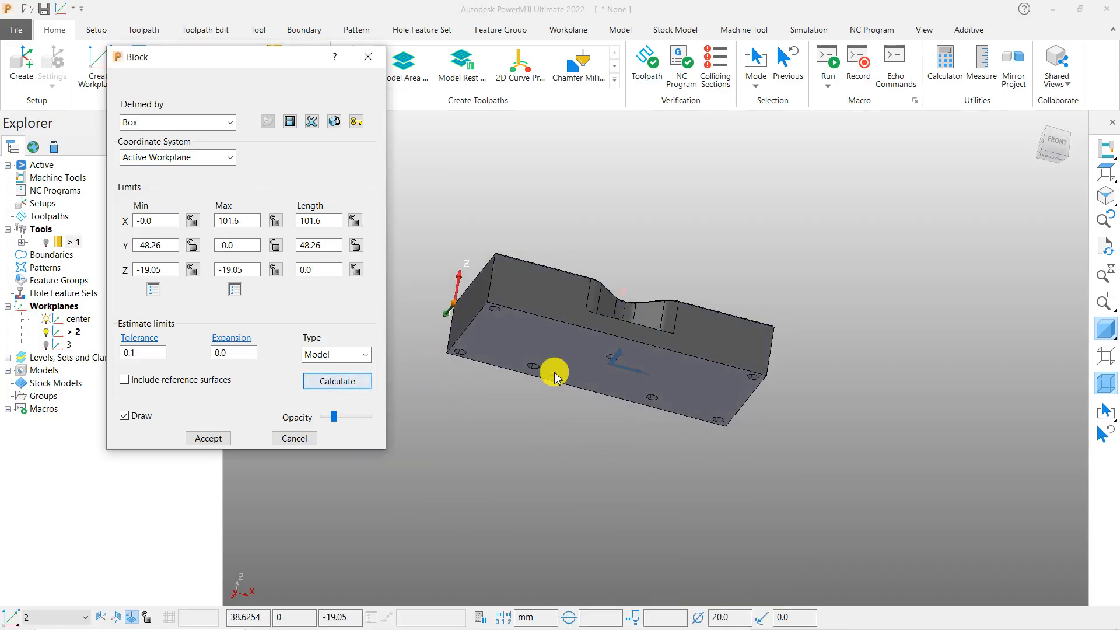
mouse_move(599, 357)
middle_mouse_down()
mouse_move(604, 431)
mouse_move(582, 469)
mouse_move(688, 350)
mouse_move(518, 350)
middle_mouse_up()
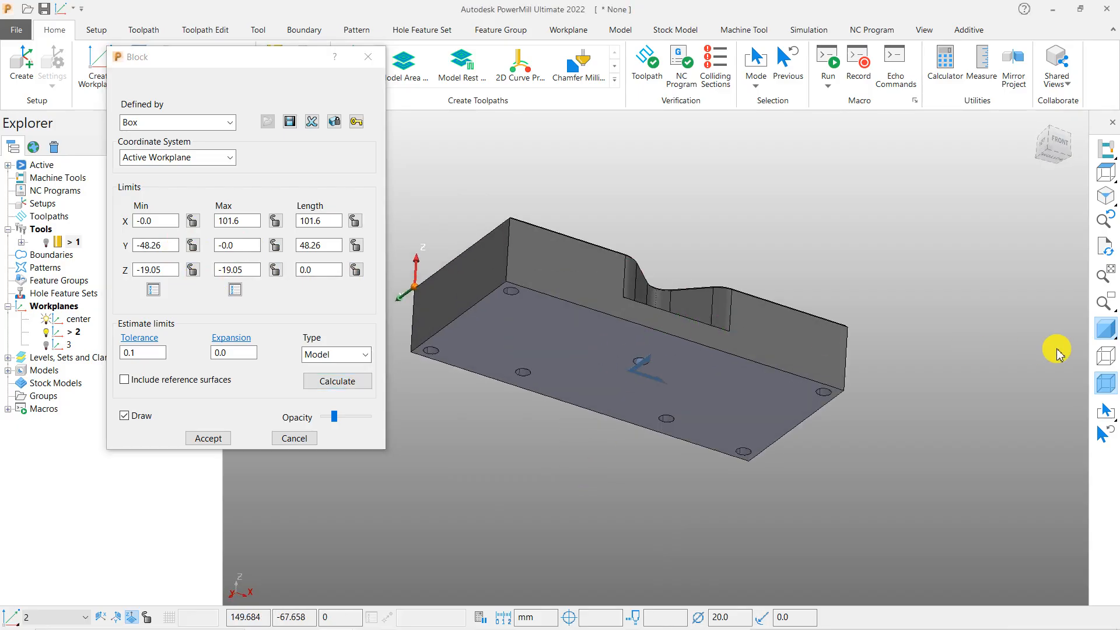
Set the block's maximum Z limit to -15 with the model shading hidden, and restore the shading
left_click(1112, 334)
mouse_move(683, 356)
middle_mouse_down()
mouse_move(688, 338)
mouse_move(655, 431)
mouse_move(704, 407)
middle_mouse_up()
double_click(149, 268)
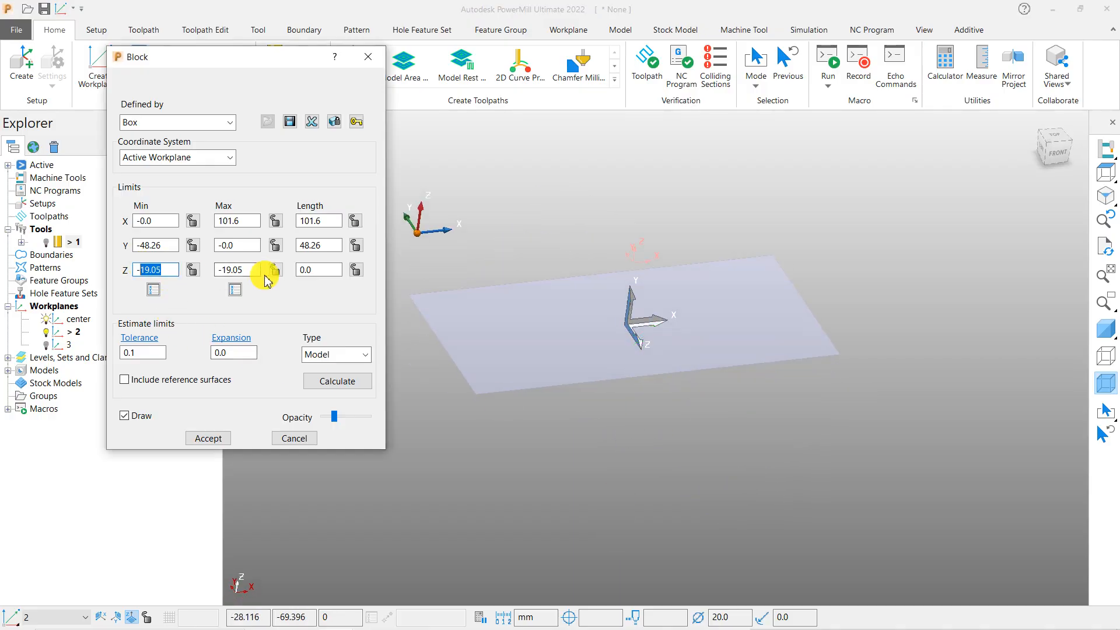
left_click_drag(258, 271, 225, 273)
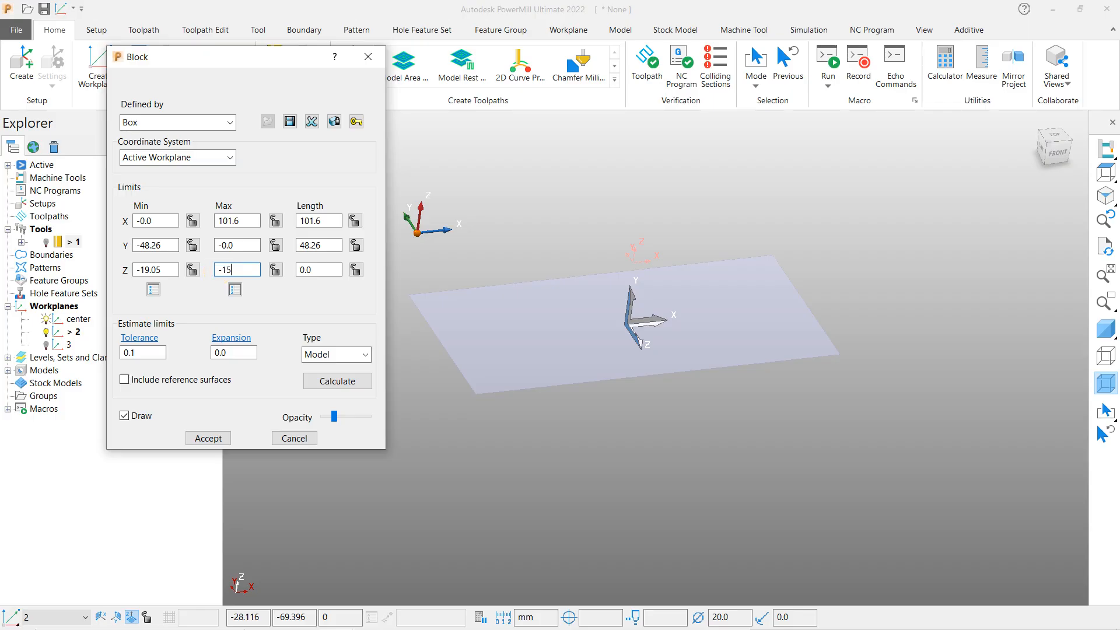
key("Return")
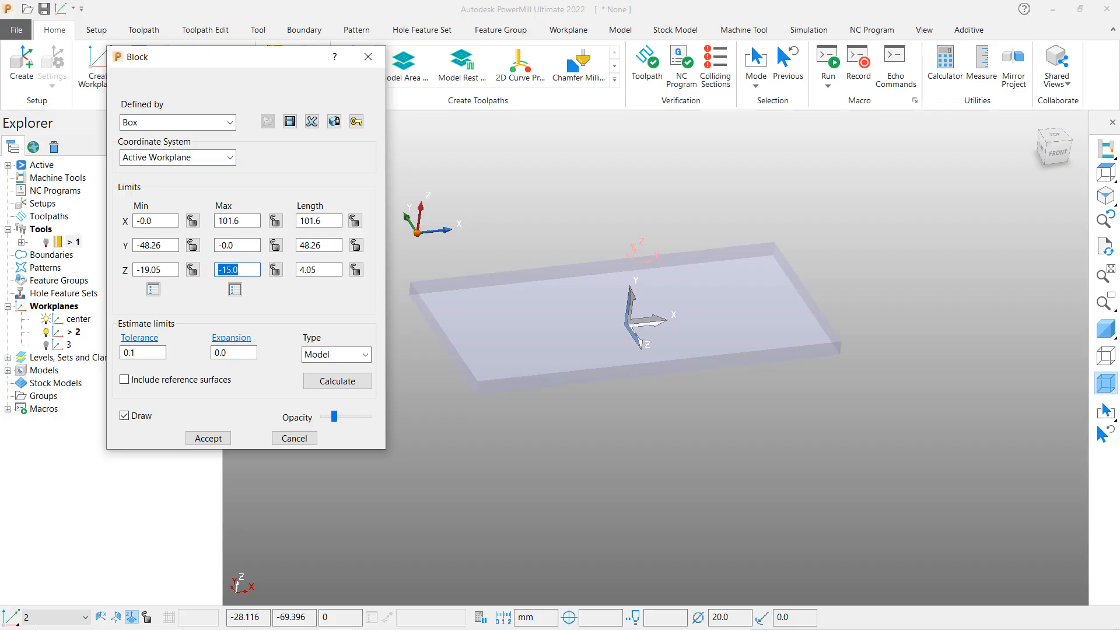
left_click(1106, 337)
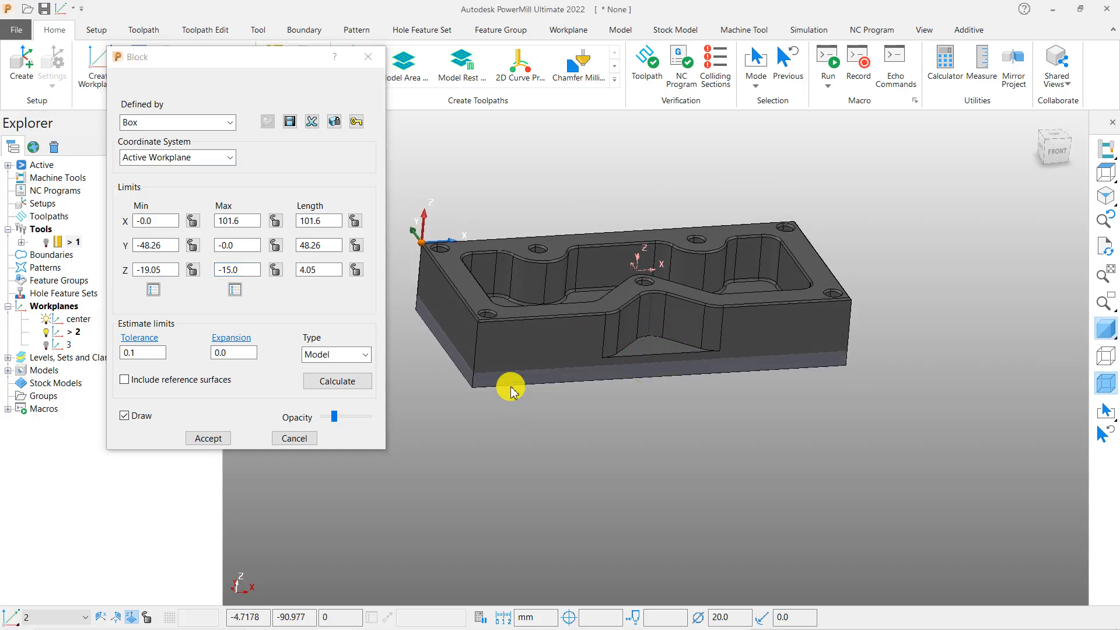
Compare the block's height with the pocket and look up the pocket floor surface's coordinates in its properties
scroll(510, 384, "up", 3)
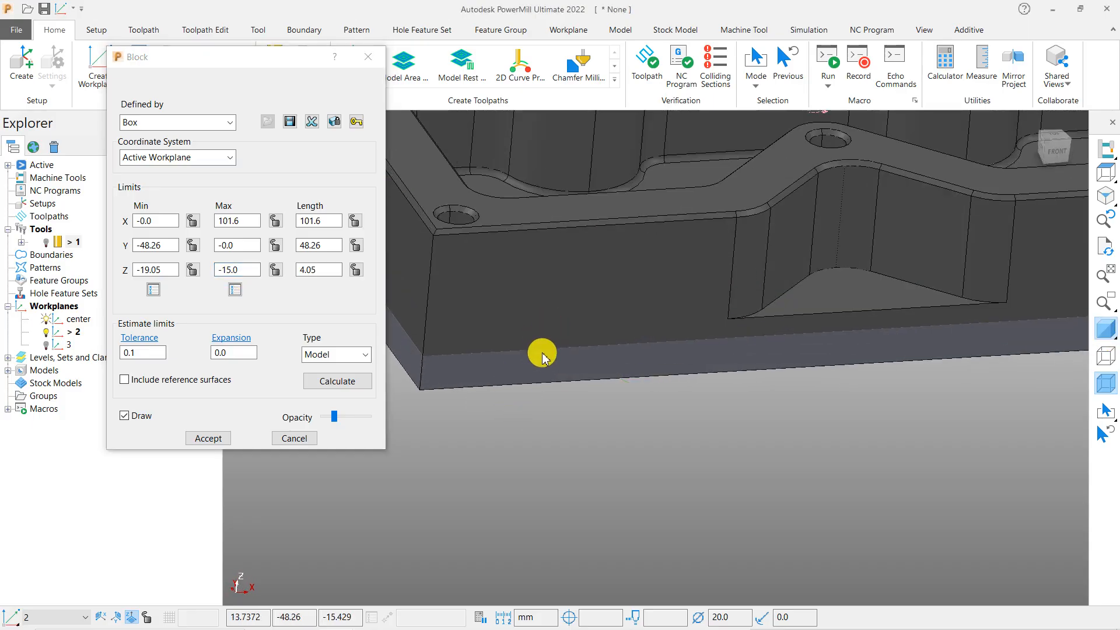
scroll(543, 356, "down", 4)
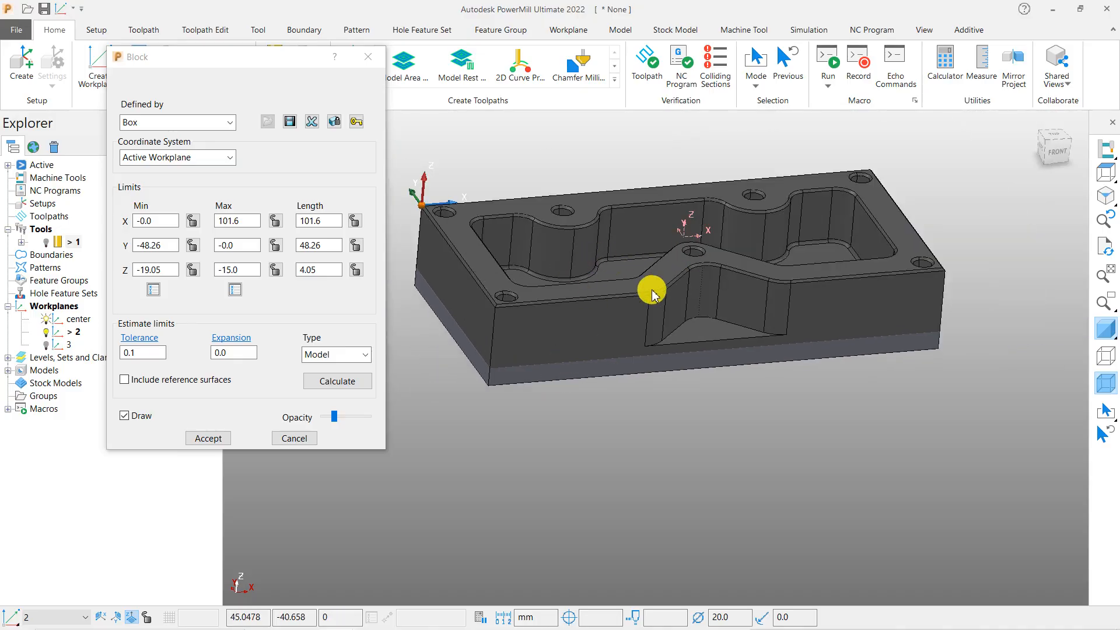
middle_click_drag(628, 277, 580, 273)
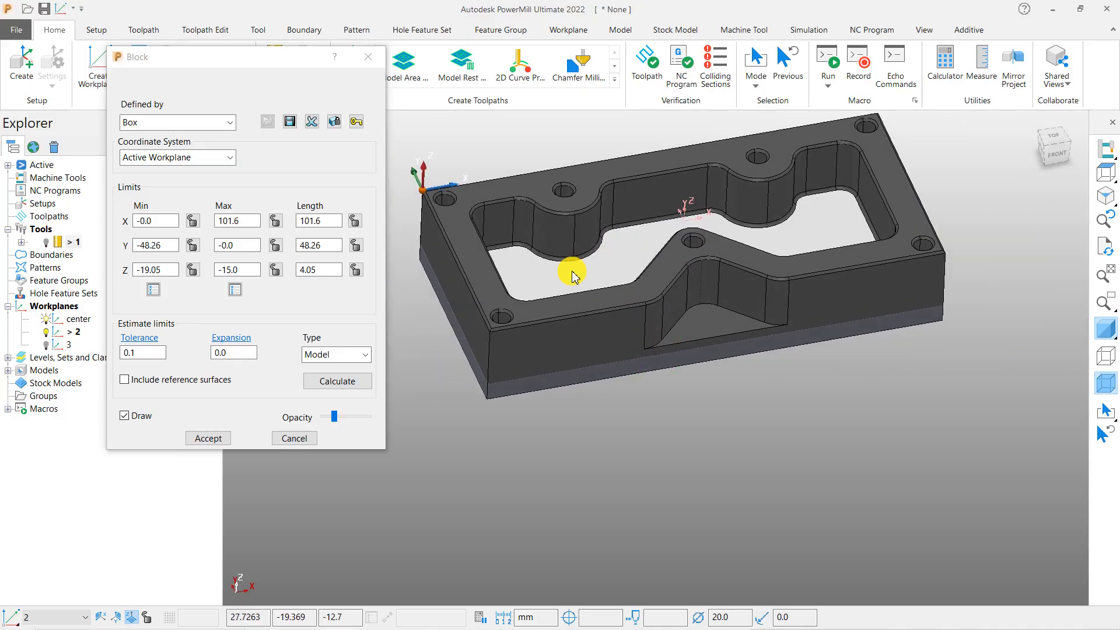
scroll(620, 288, "down", 3)
middle_click_drag(671, 485, 673, 401)
scroll(623, 272, "up", 4)
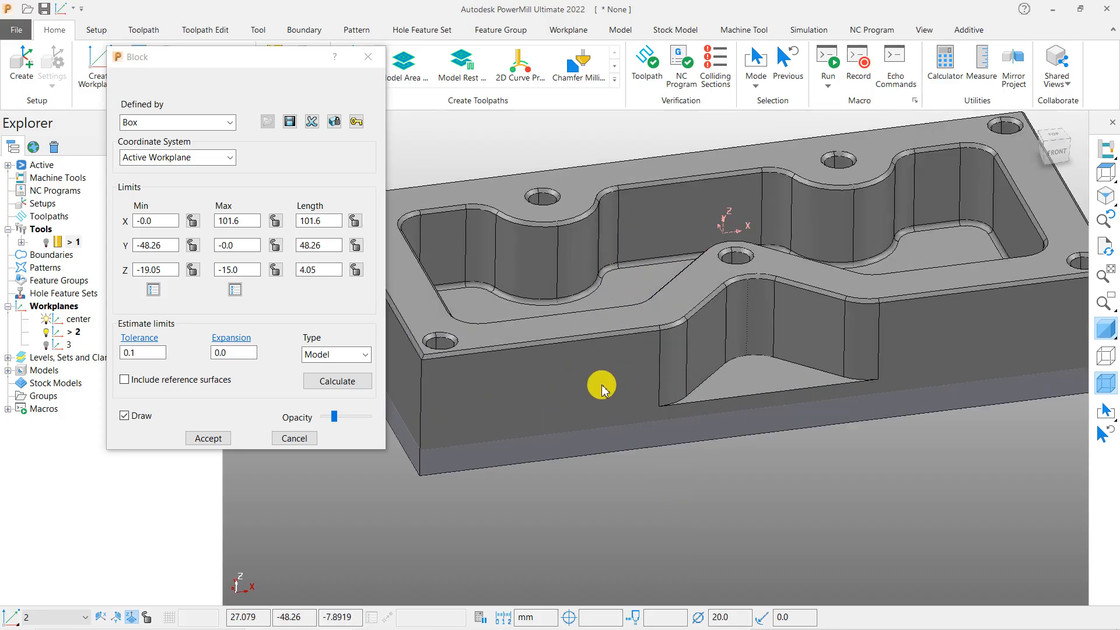
right_click(479, 309)
left_click(531, 569)
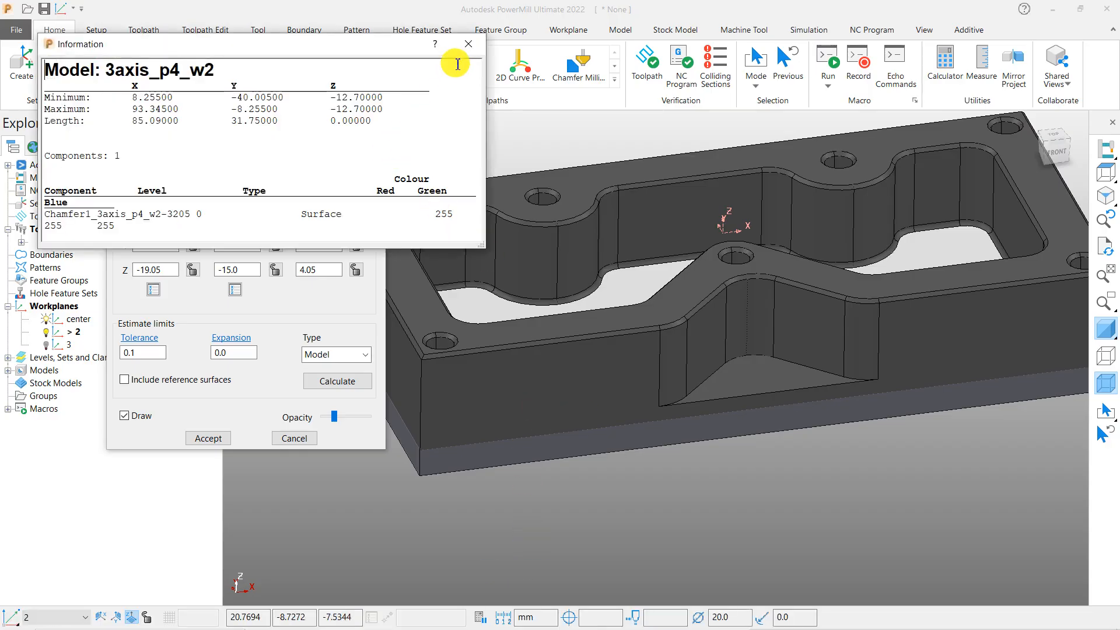
left_click(470, 45)
Set the block's maximum Z limit to -10
left_click_drag(248, 274, 212, 273)
scroll(554, 355, "down", 3)
middle_click_drag(579, 345, 577, 369)
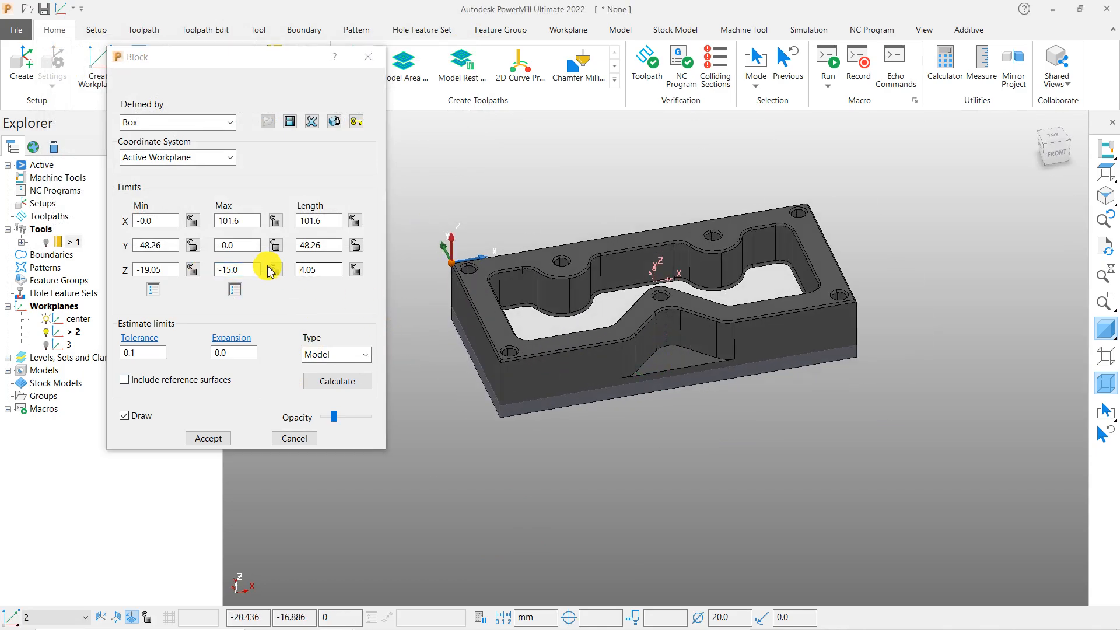
left_click_drag(248, 276, 192, 274)
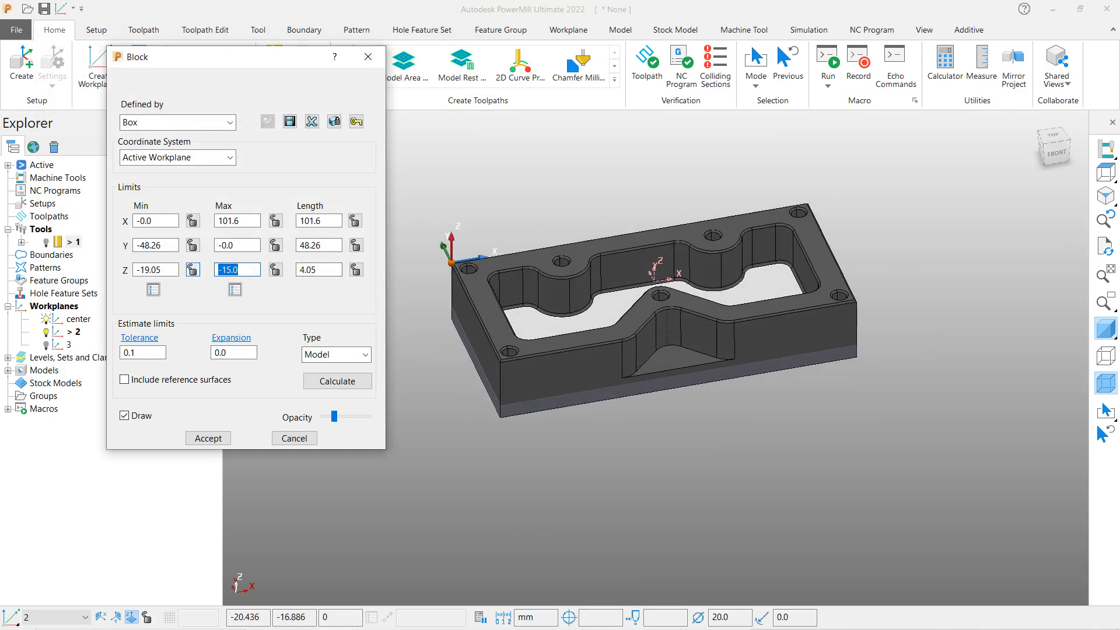
key("Return")
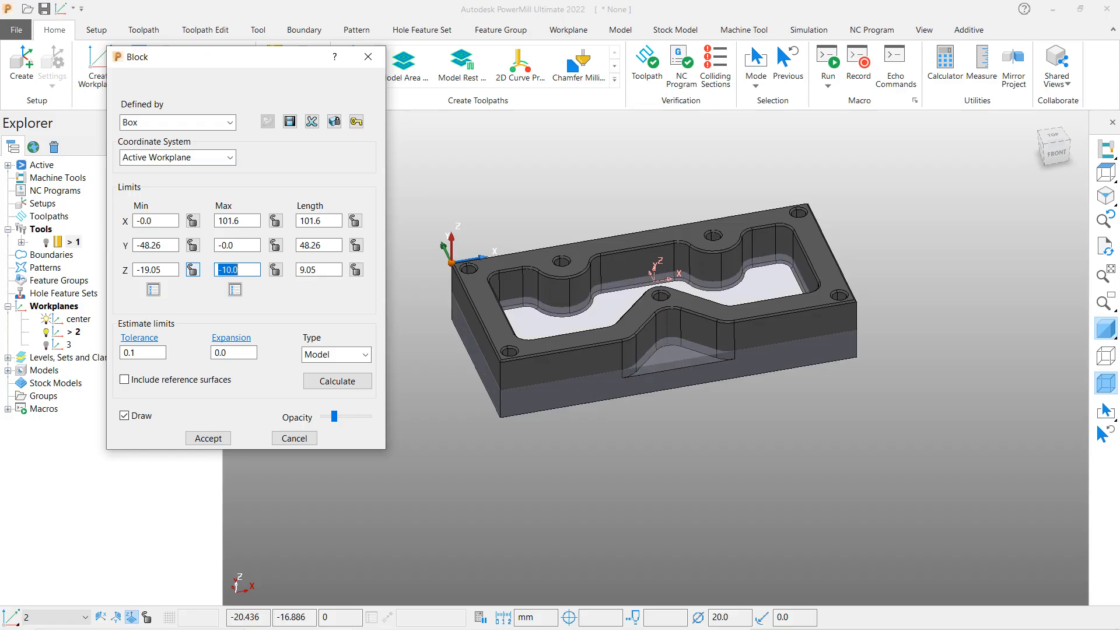
Examine where the block's upper face cuts the pocket walls and the front notch, and cancel the block changes
left_click(561, 482)
mouse_move(575, 349)
middle_mouse_down()
mouse_move(623, 327)
mouse_move(585, 319)
middle_mouse_up()
scroll(522, 301, "up", 5)
scroll(545, 320, "down", 1)
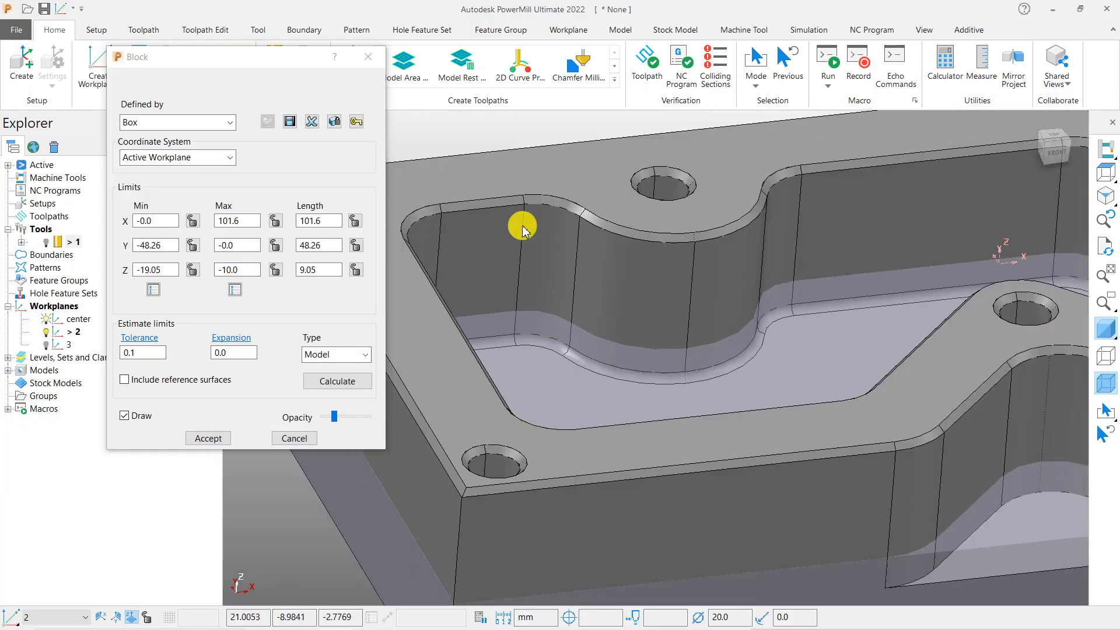
scroll(656, 265, "down", 2)
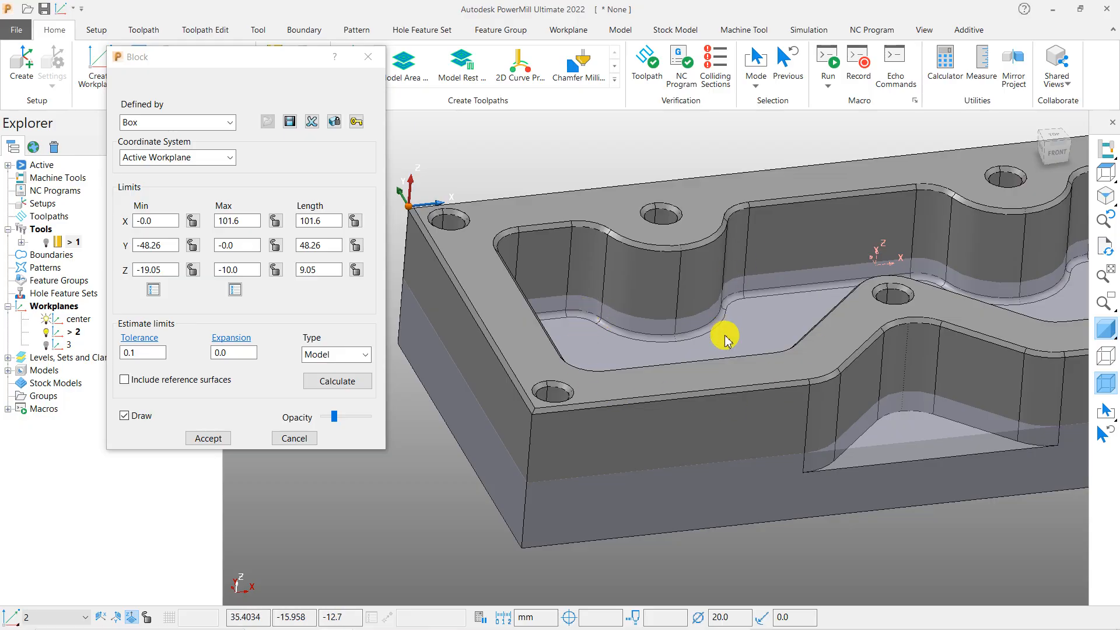
middle_click_drag(729, 324, 733, 281)
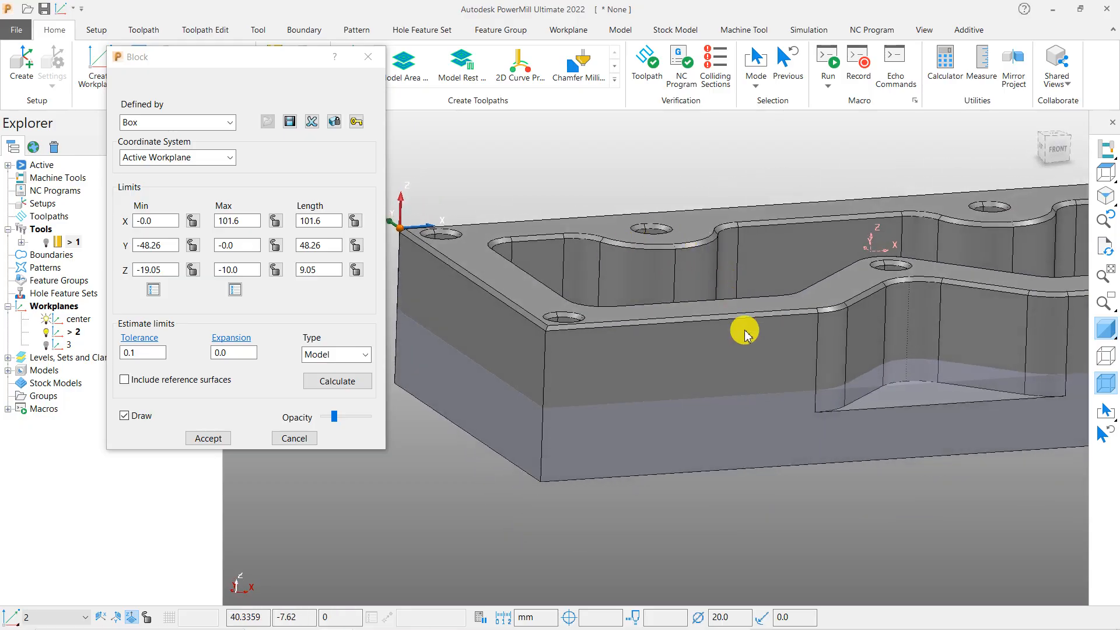
middle_click_drag(743, 323, 691, 315)
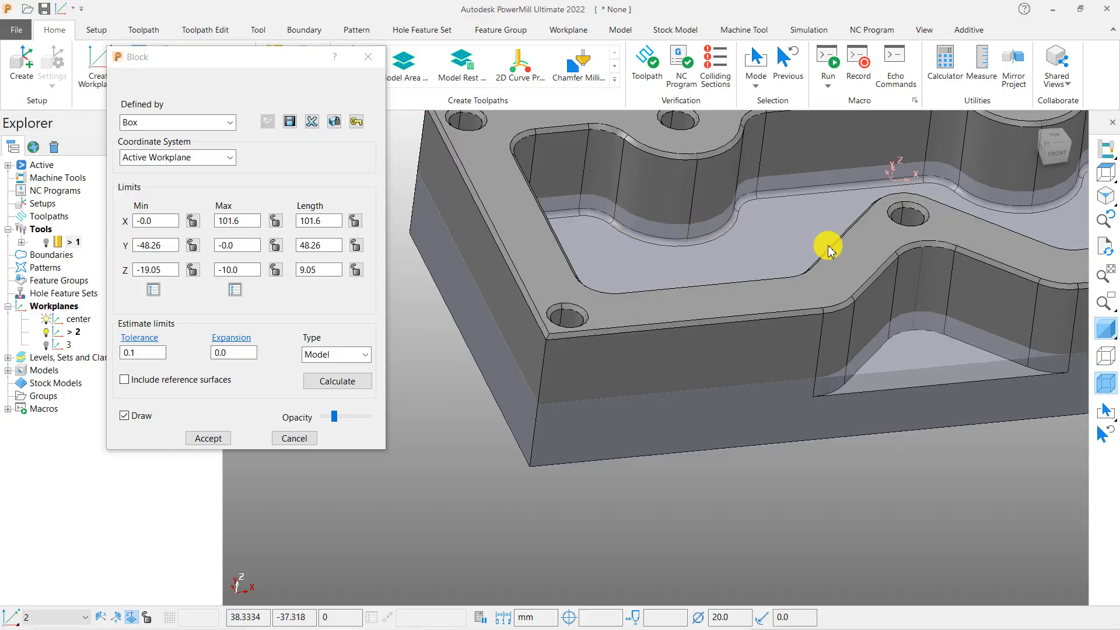
middle_click_drag(708, 217, 706, 215)
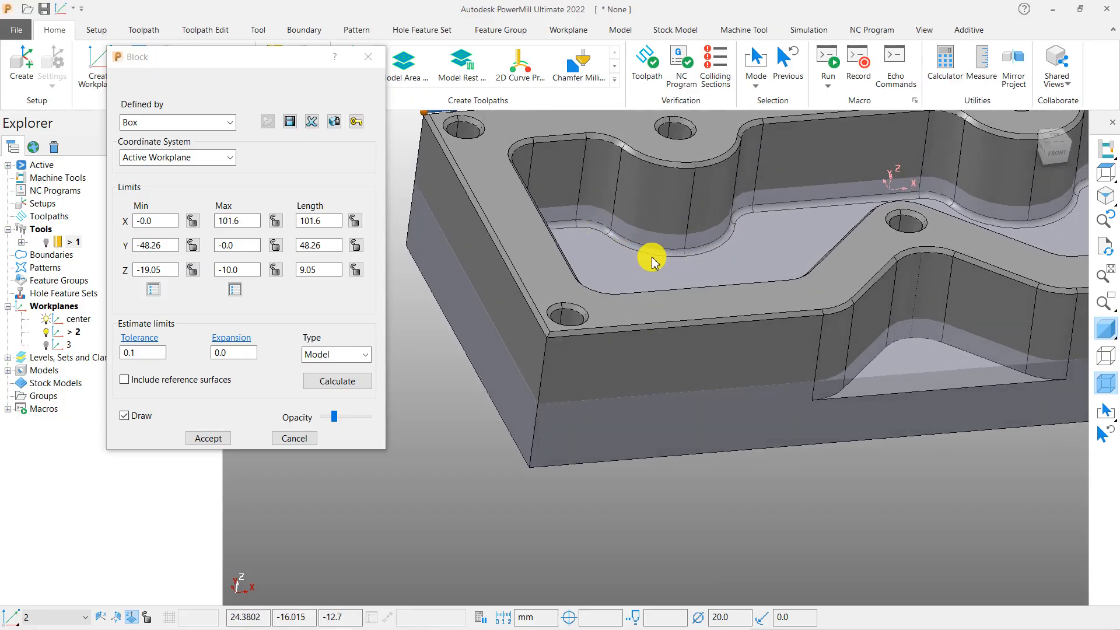
left_click(595, 268)
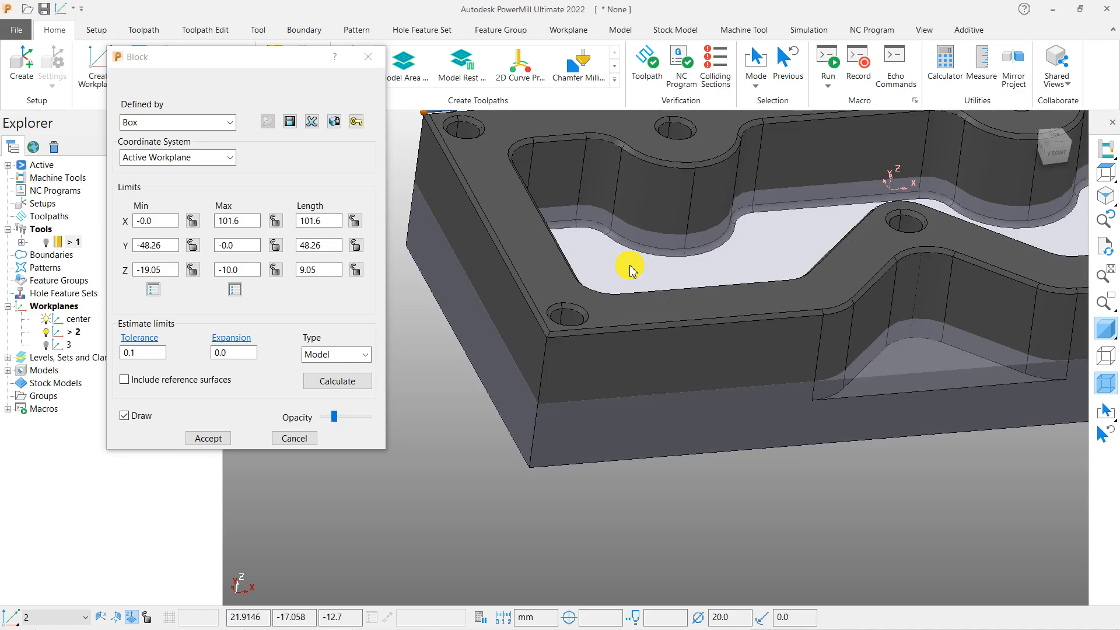
scroll(632, 280, "down", 4)
left_click(620, 434)
middle_click_drag(615, 430, 663, 350)
middle_click_drag(445, 401, 710, 300)
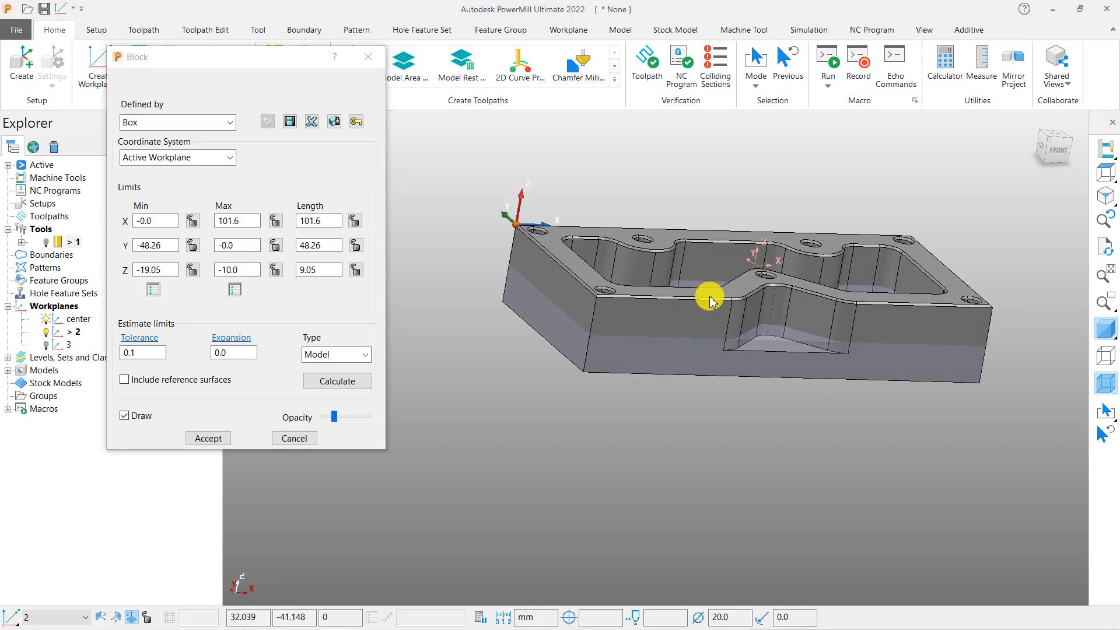
left_click(286, 440)
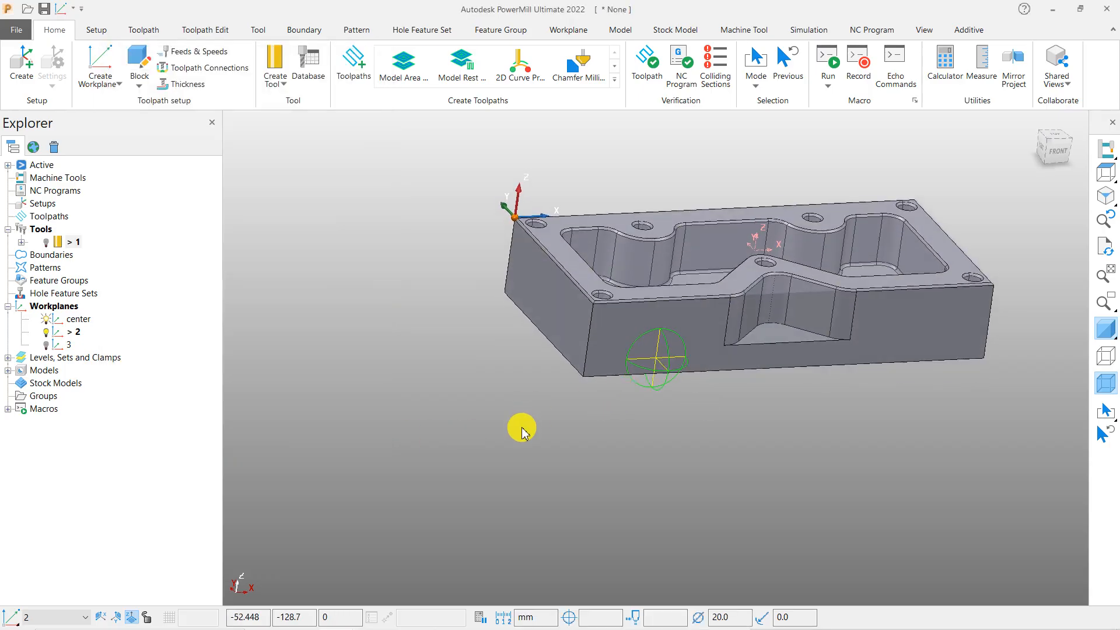
View the model from the top and open the block definition settings
scroll(461, 403, "down", 3)
middle_click_drag(625, 407, 920, 292)
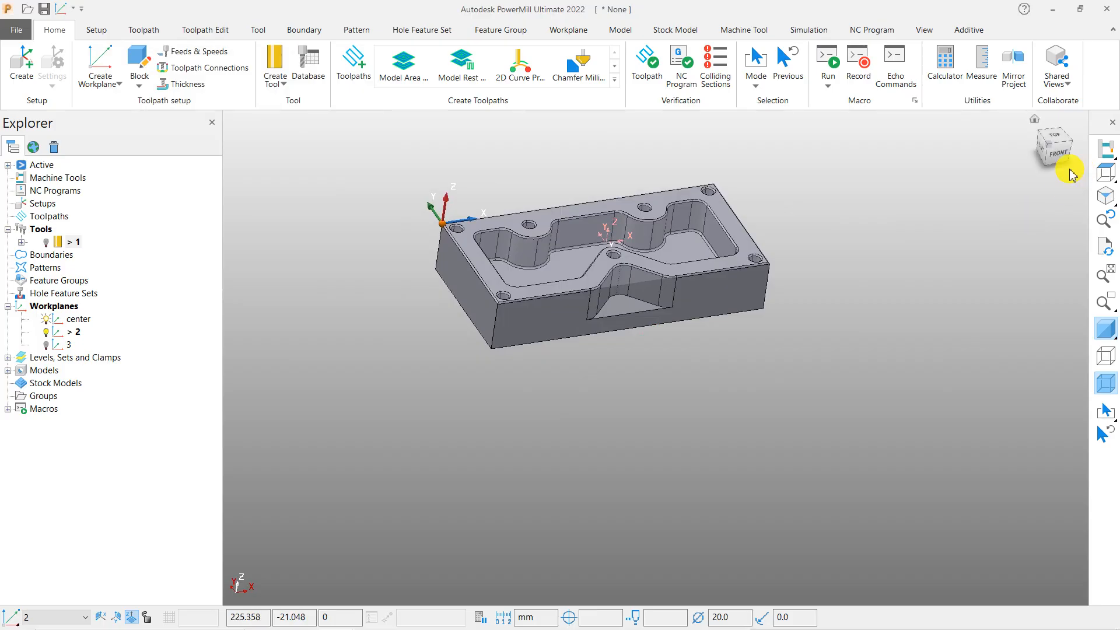
left_click(1113, 174)
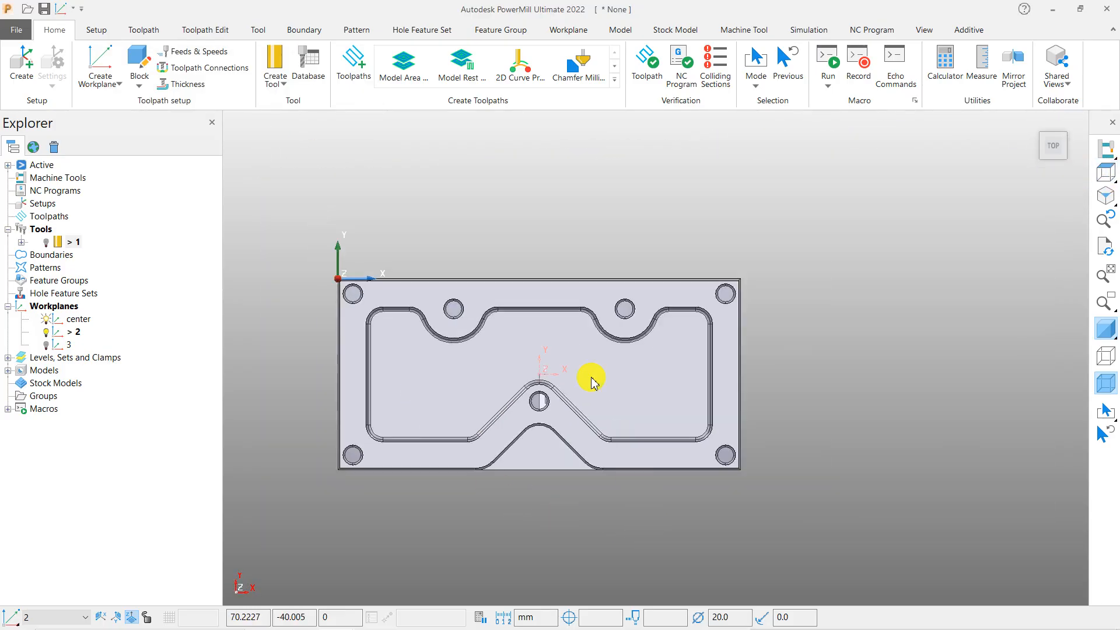
scroll(556, 283, "down", 2)
left_click(139, 86)
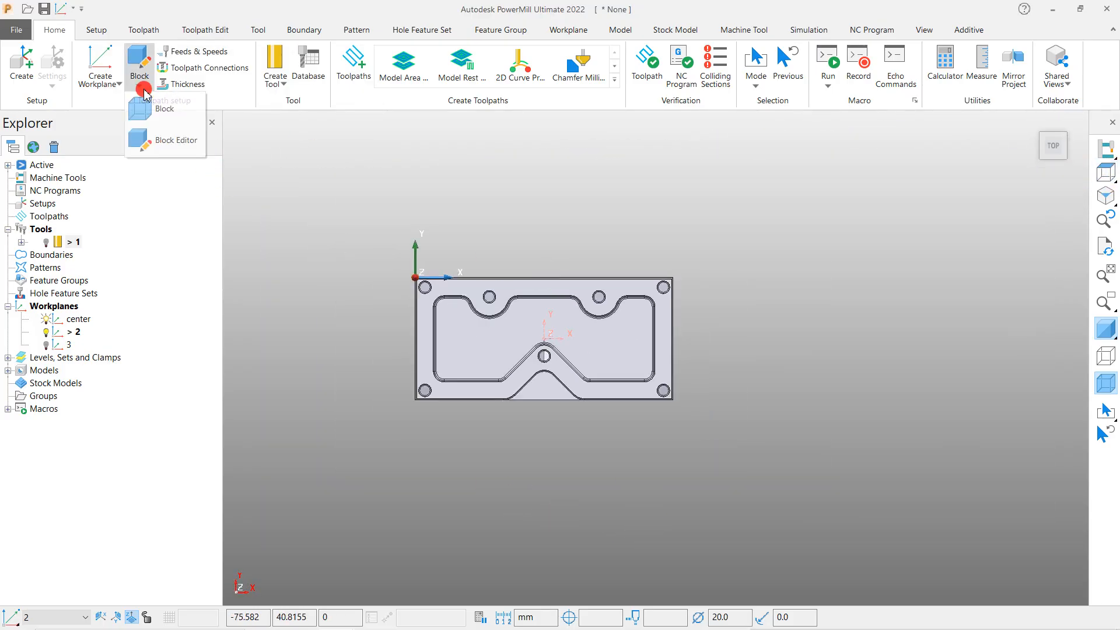
left_click(156, 113)
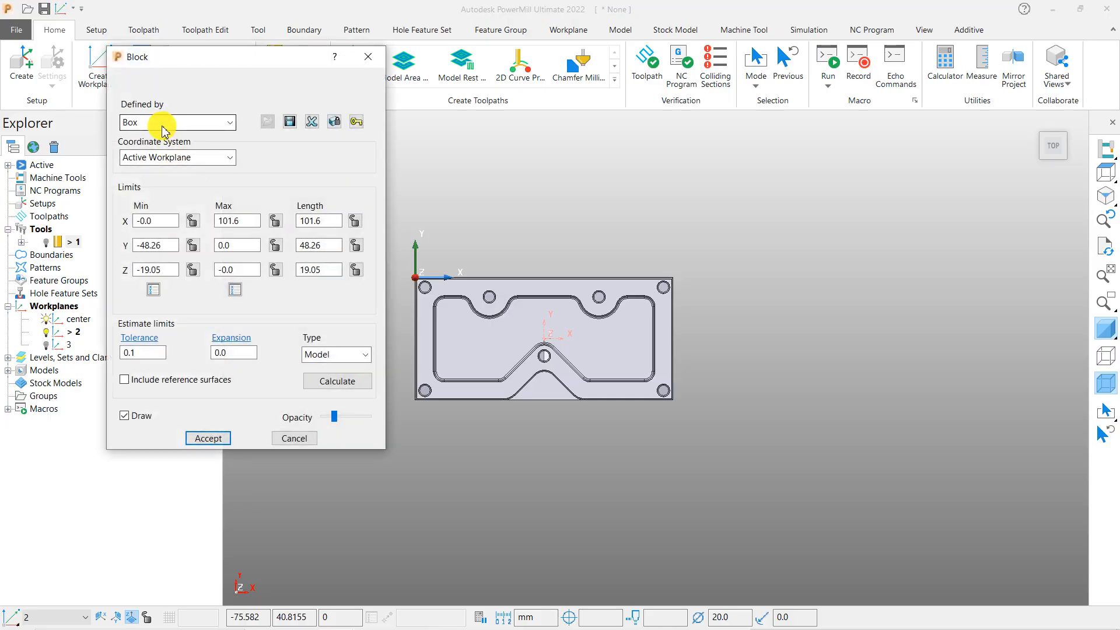
Review the available block definition types, such as Picture, Triangles, Boundary and Cylinder, and keep Box
left_click(164, 124)
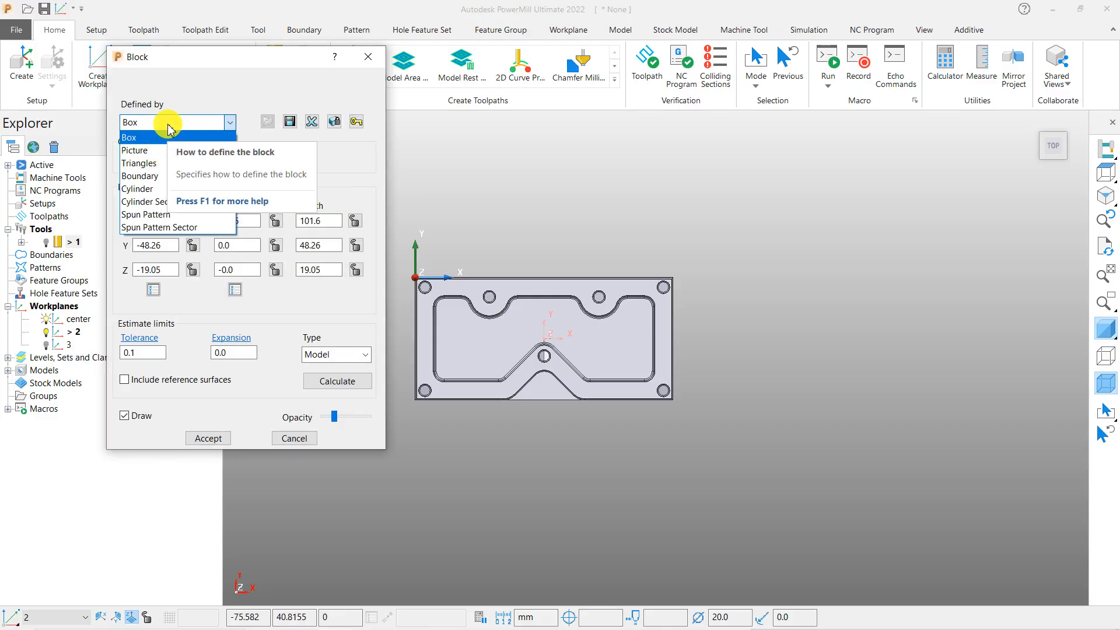
left_click(168, 128)
left_click(153, 128)
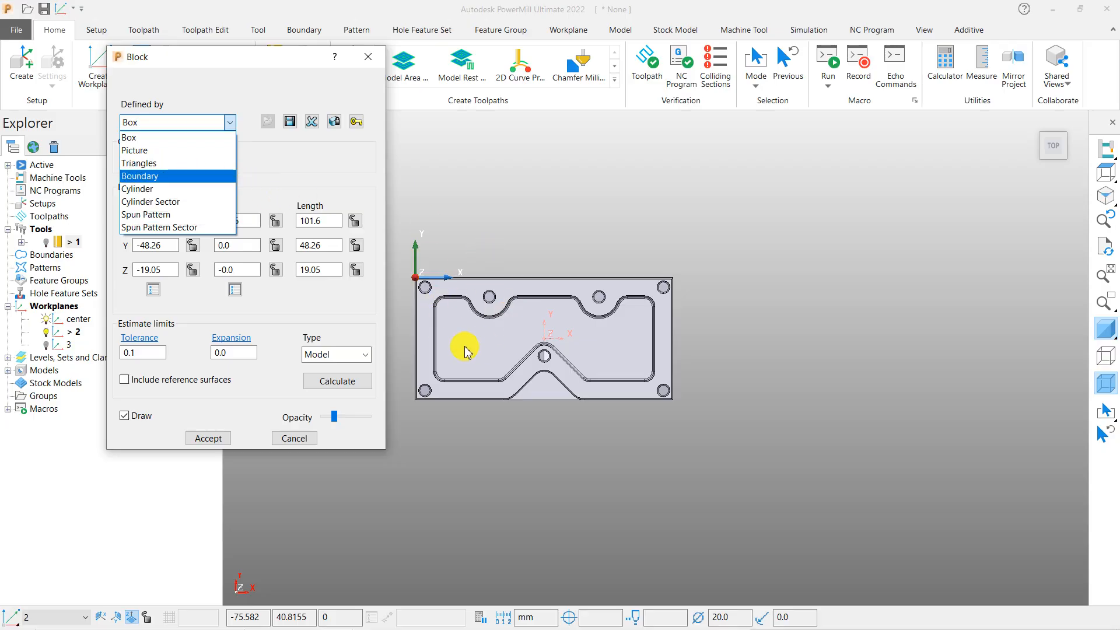
left_click(518, 197)
middle_click_drag(518, 312, 525, 388)
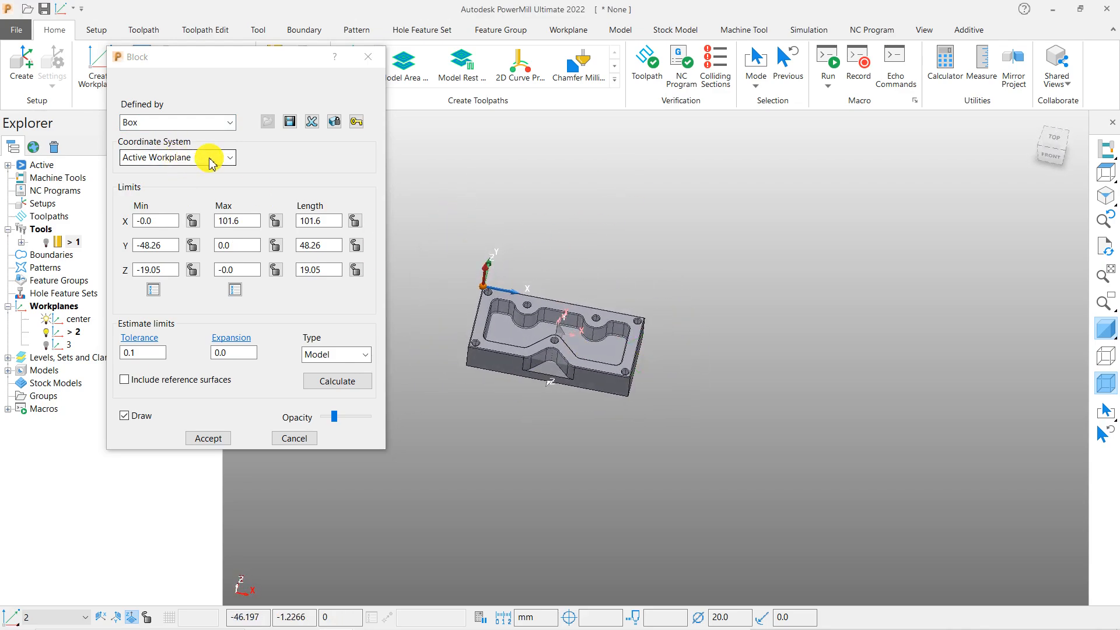
left_click(201, 129)
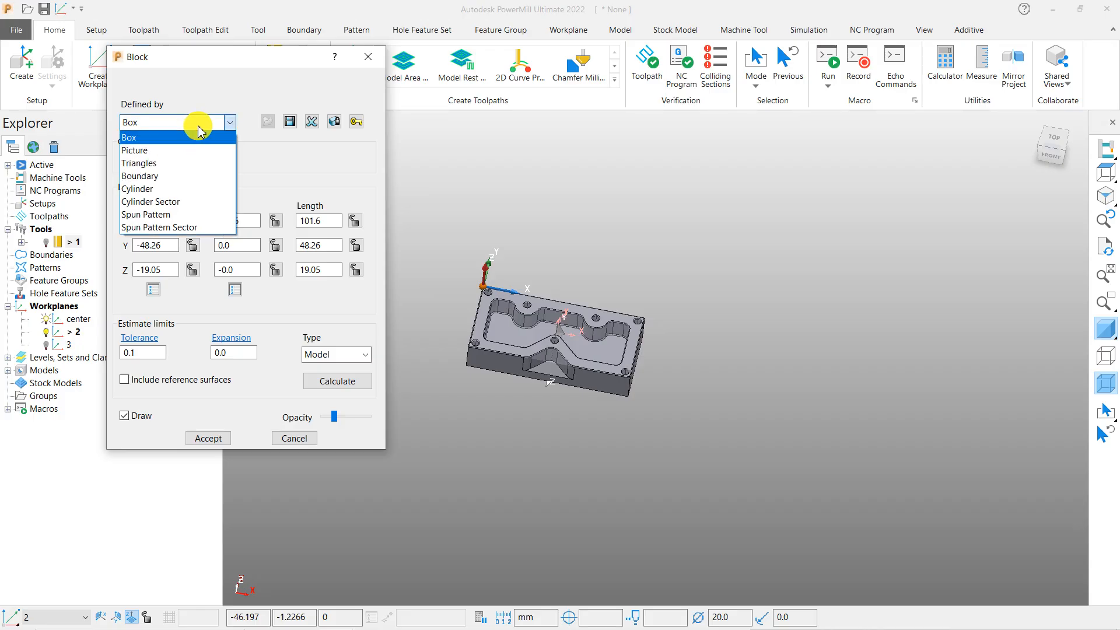
left_click(570, 236)
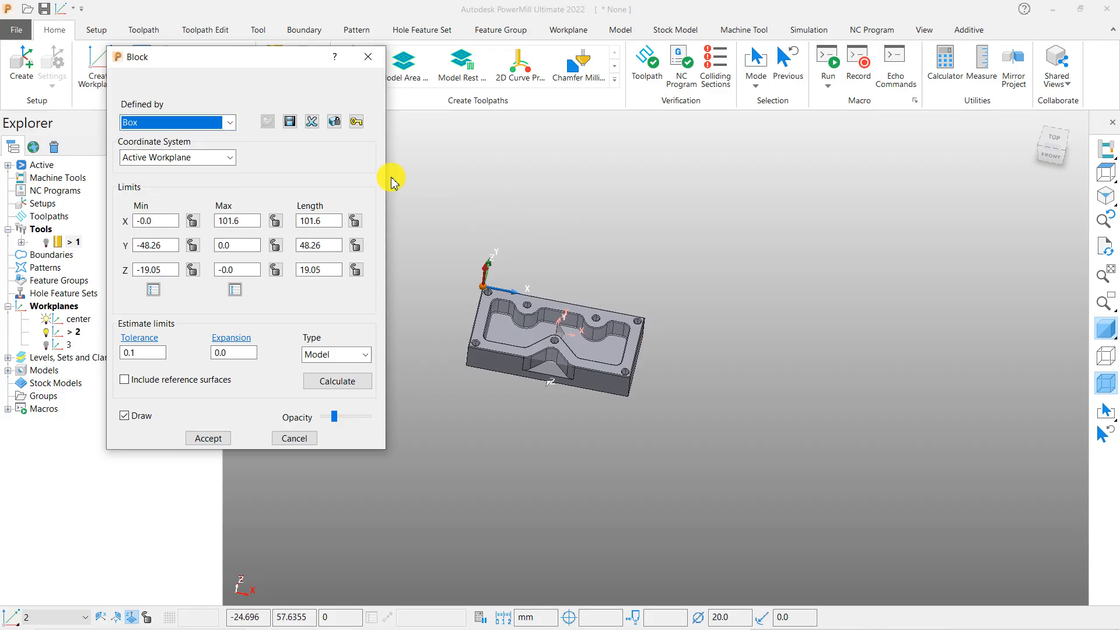
Select the whole part model, recalculate the box block limits from it, and accept the block
left_click(370, 59)
middle_click_drag(638, 410, 663, 356)
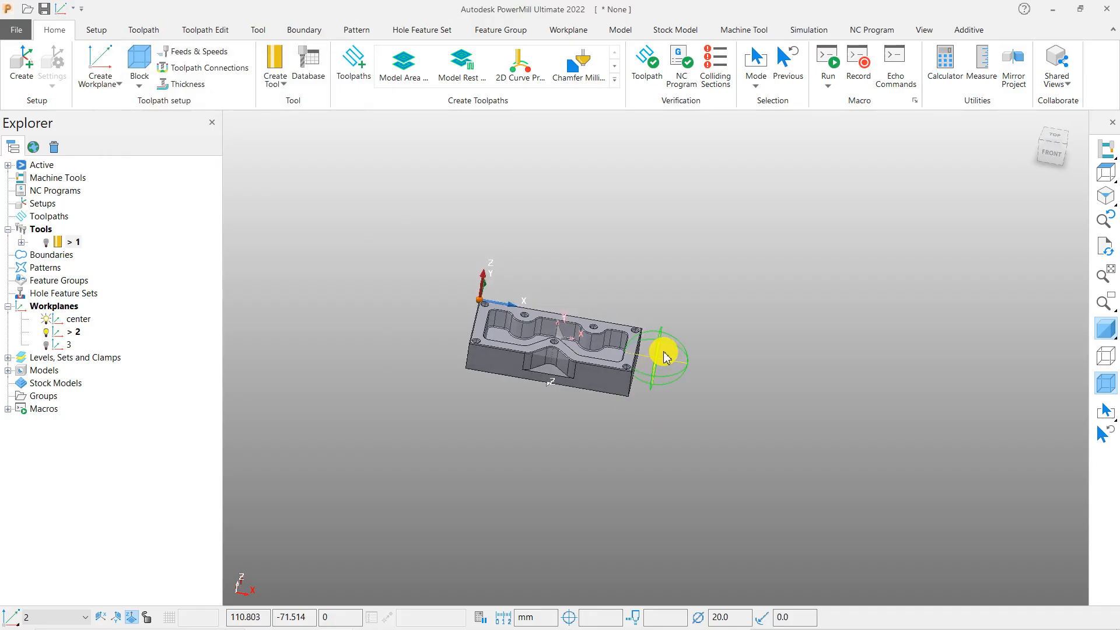
middle_click_drag(565, 445, 568, 445)
scroll(533, 380, "up", 5)
scroll(535, 375, "down", 3)
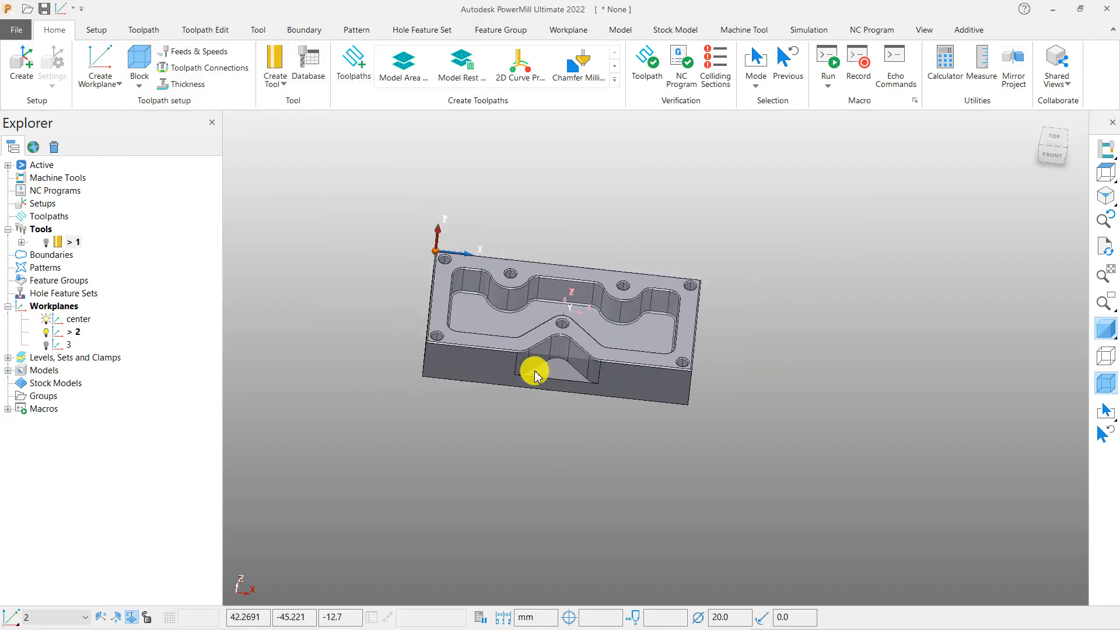
left_click_drag(380, 191, 883, 489)
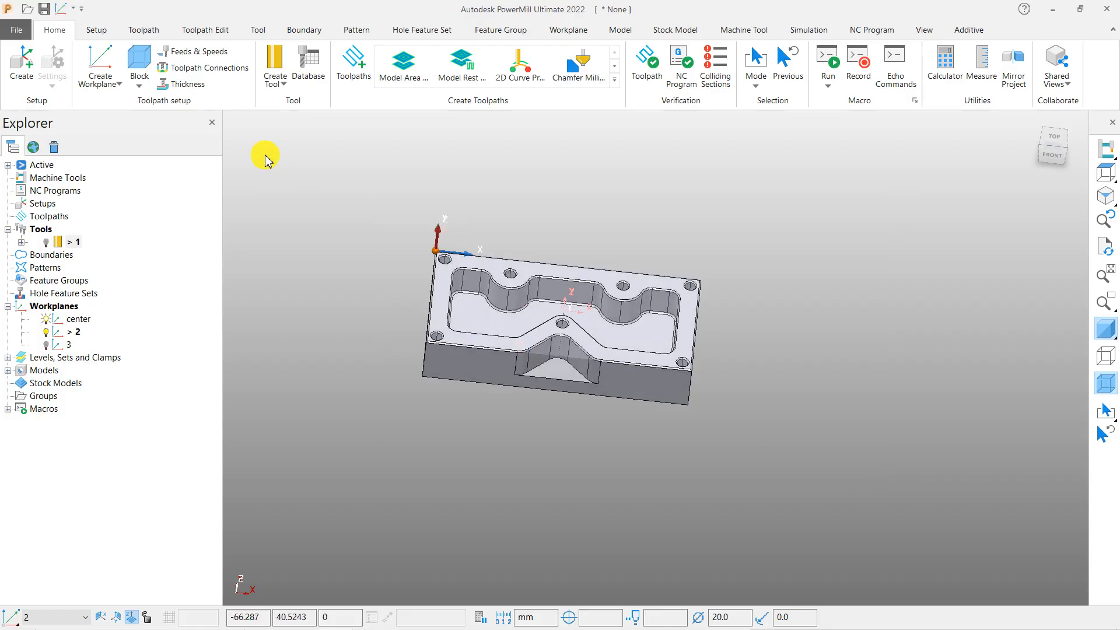
left_click(141, 70)
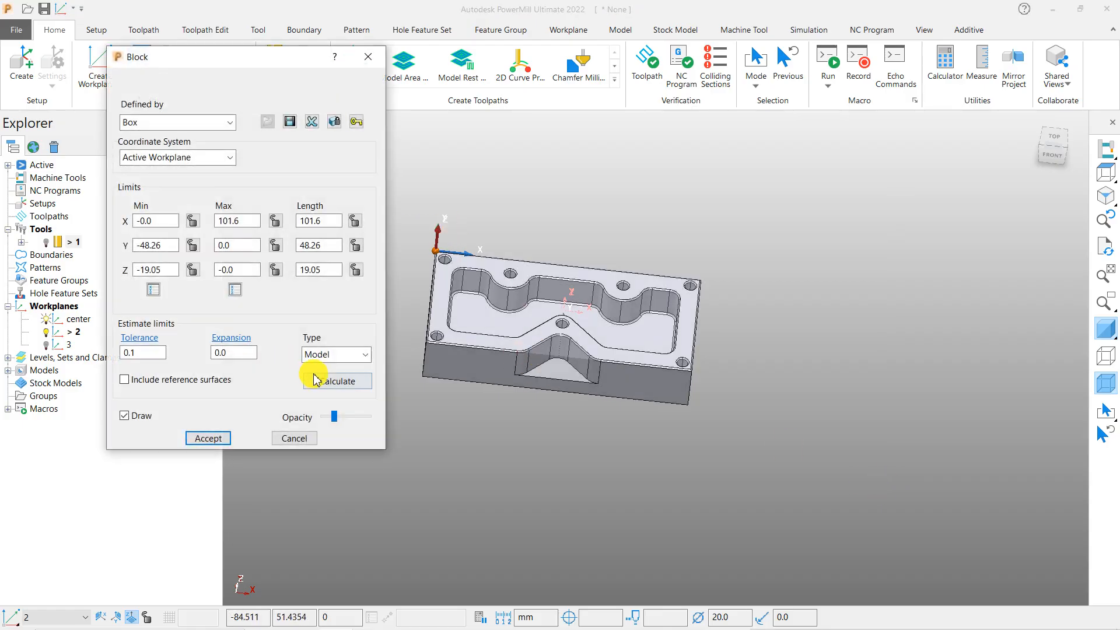
left_click(331, 382)
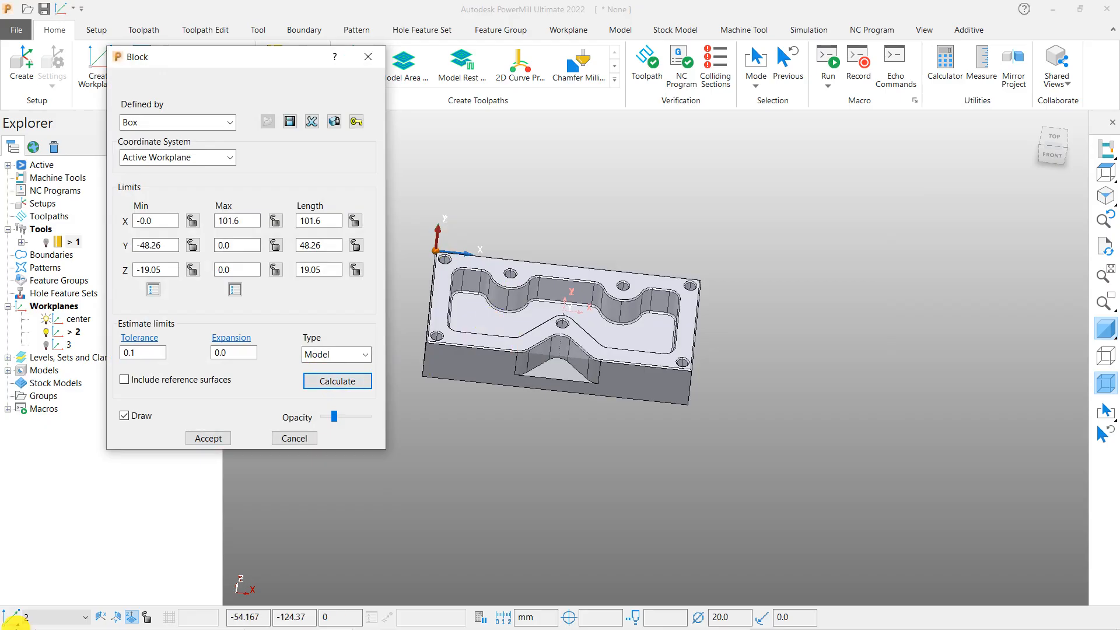
left_click(205, 439)
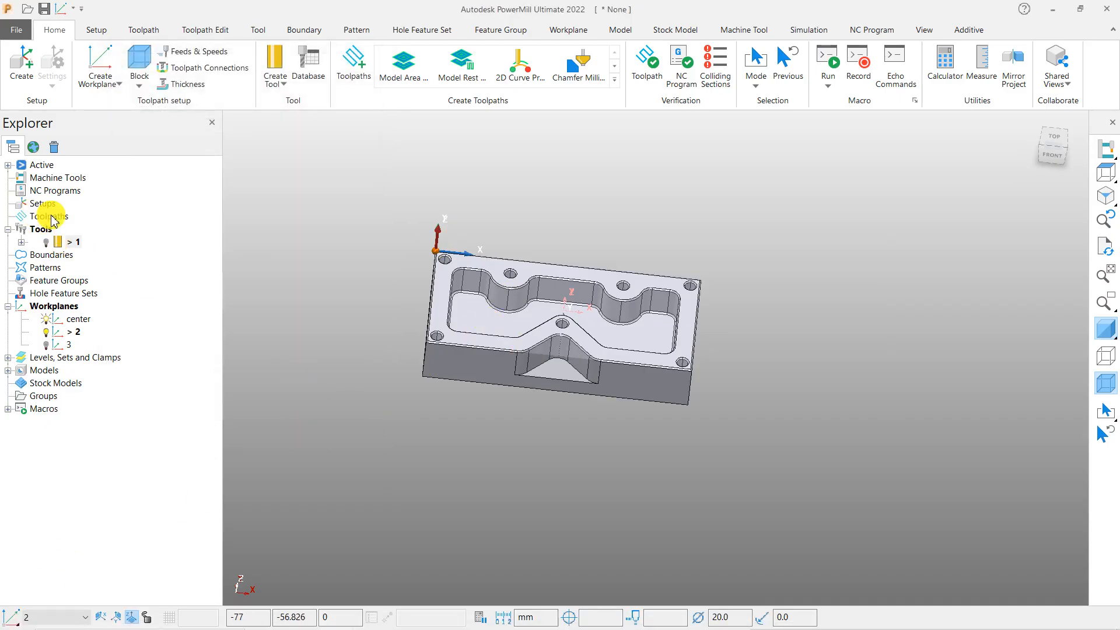
Create a Model Area Clearance toolpath and set its end mill diameter to 10, keeping the 5.0 stepdown
left_click(352, 58)
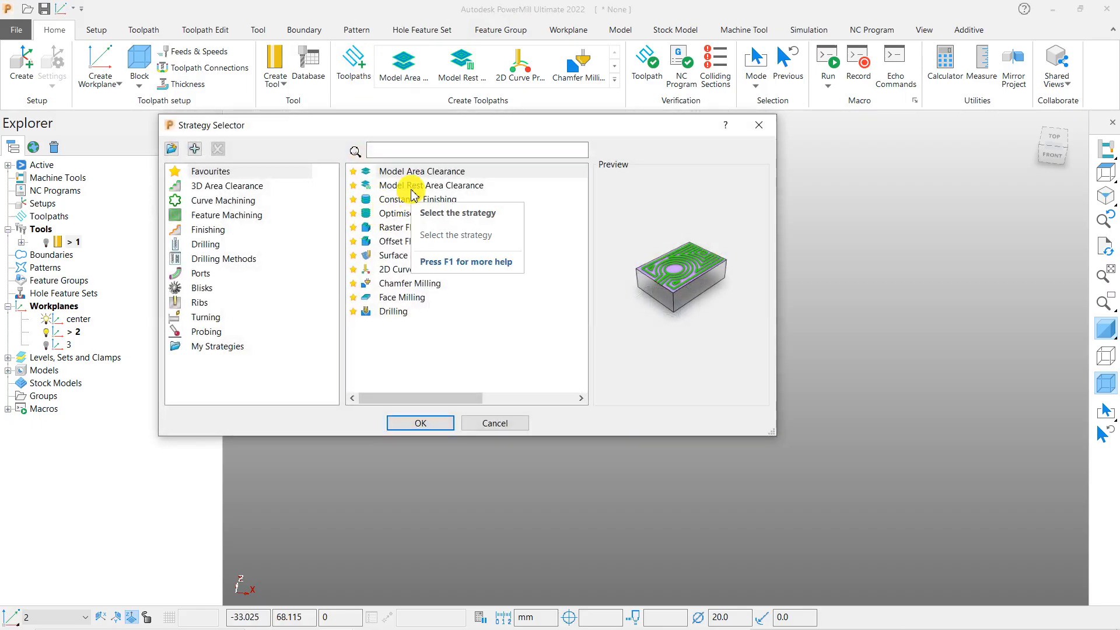
left_click(423, 175)
left_click(432, 421)
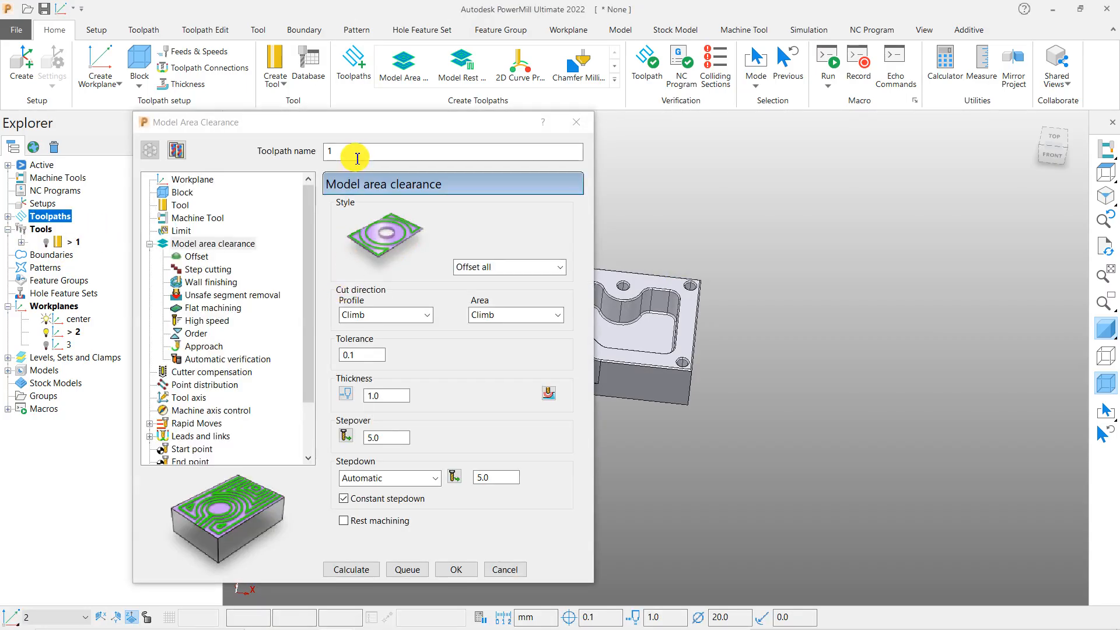
left_click(179, 205)
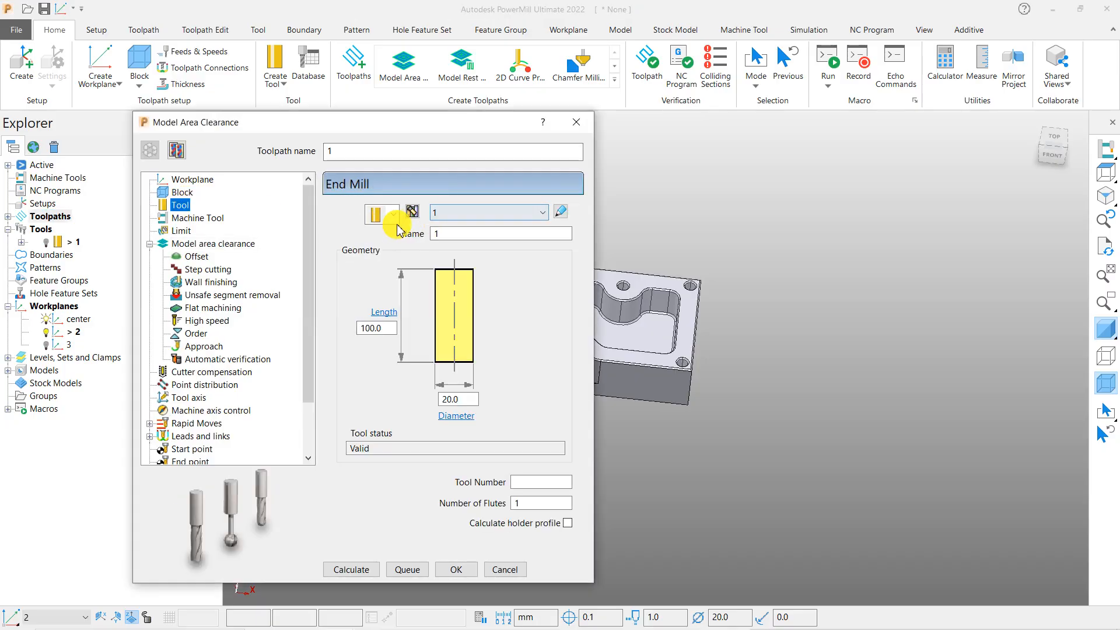
type("10")
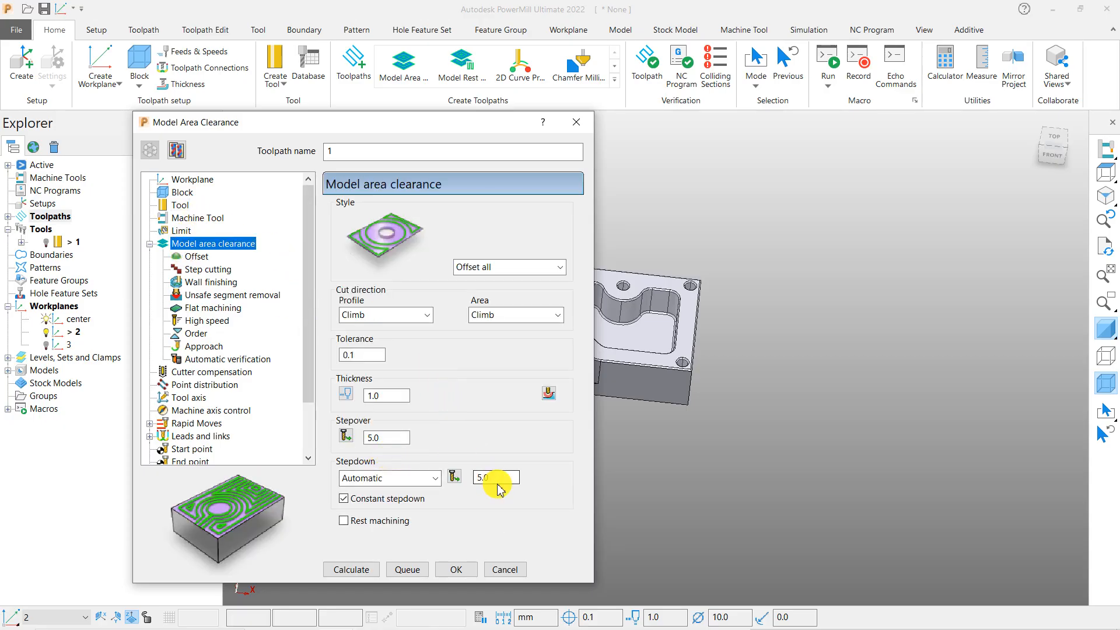
left_click(497, 478)
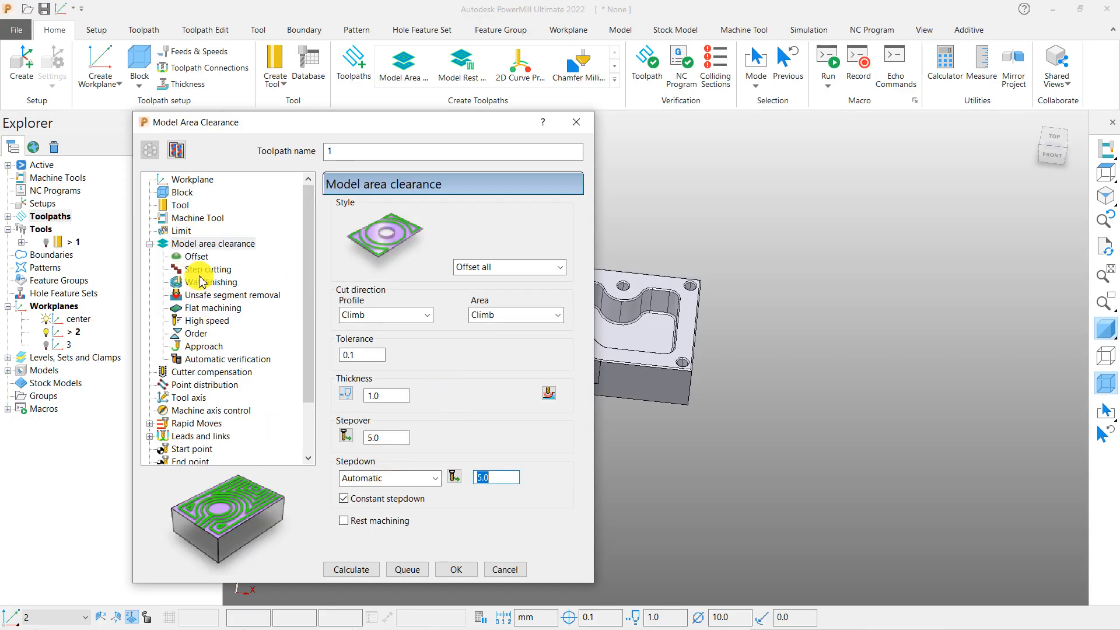
Calculate the area clearance toolpath, close its settings, and inspect the passes in the pocket and front notch
left_click(352, 569)
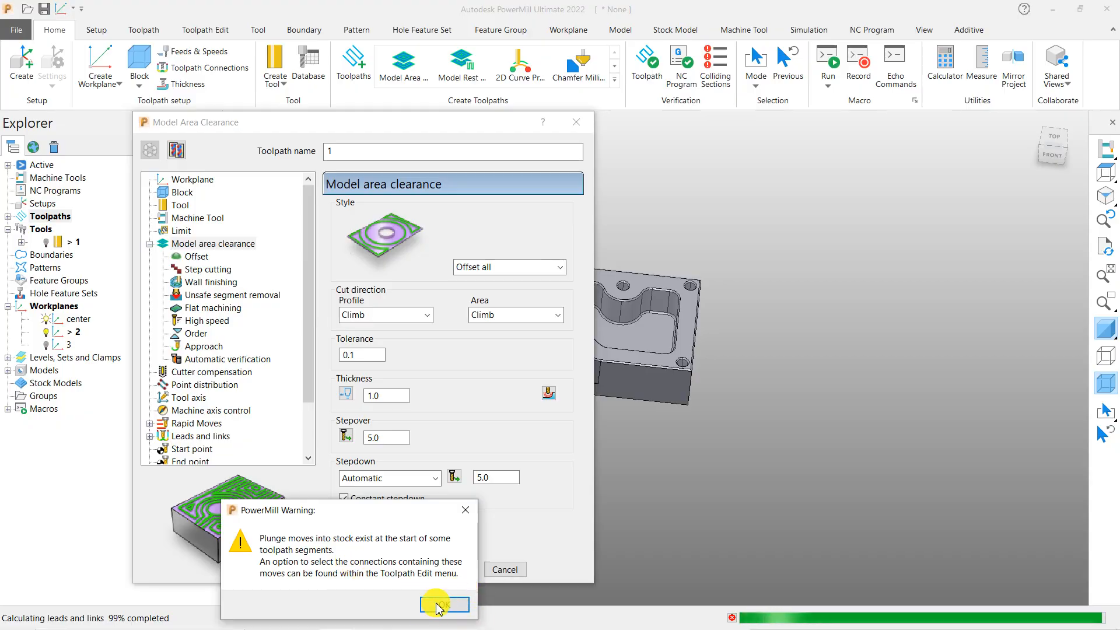
left_click(445, 602)
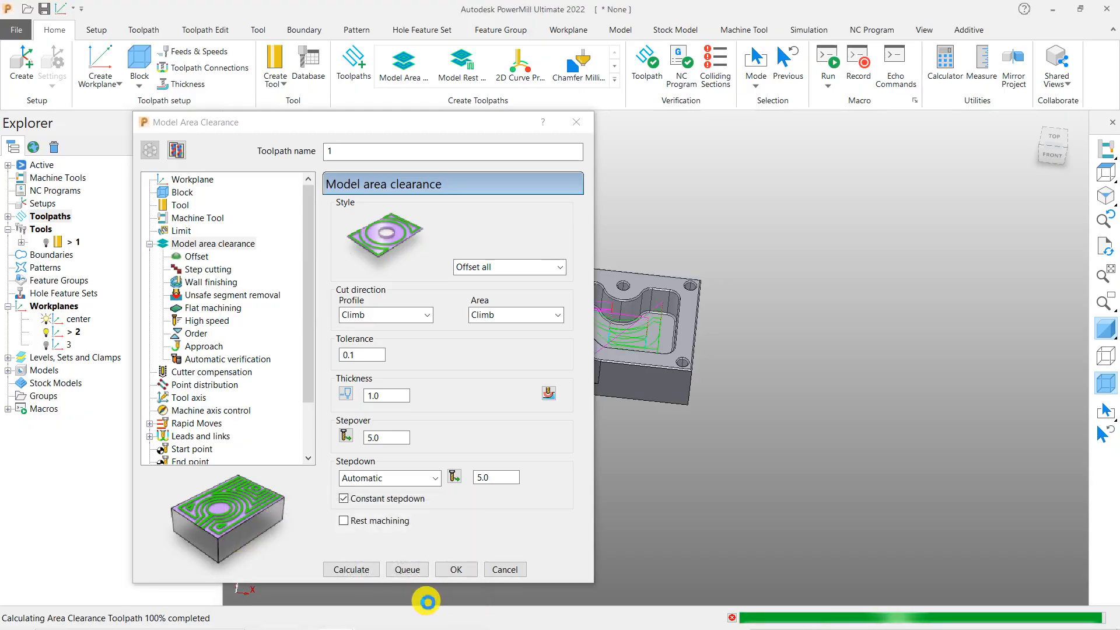
left_click(504, 569)
scroll(568, 358, "up", 5)
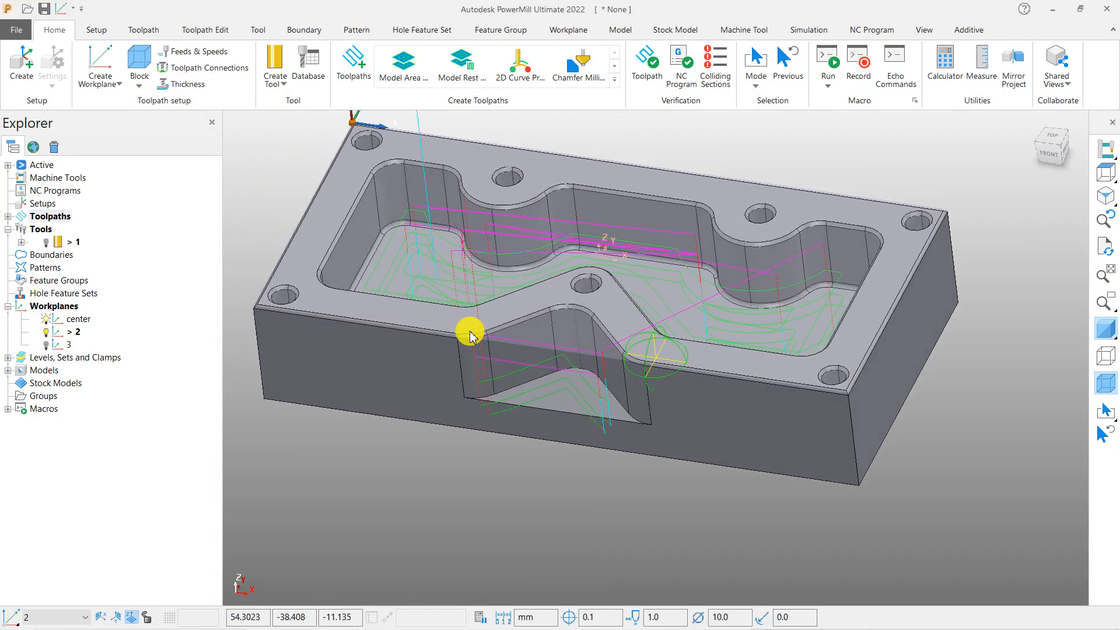
middle_click_drag(471, 335, 470, 389)
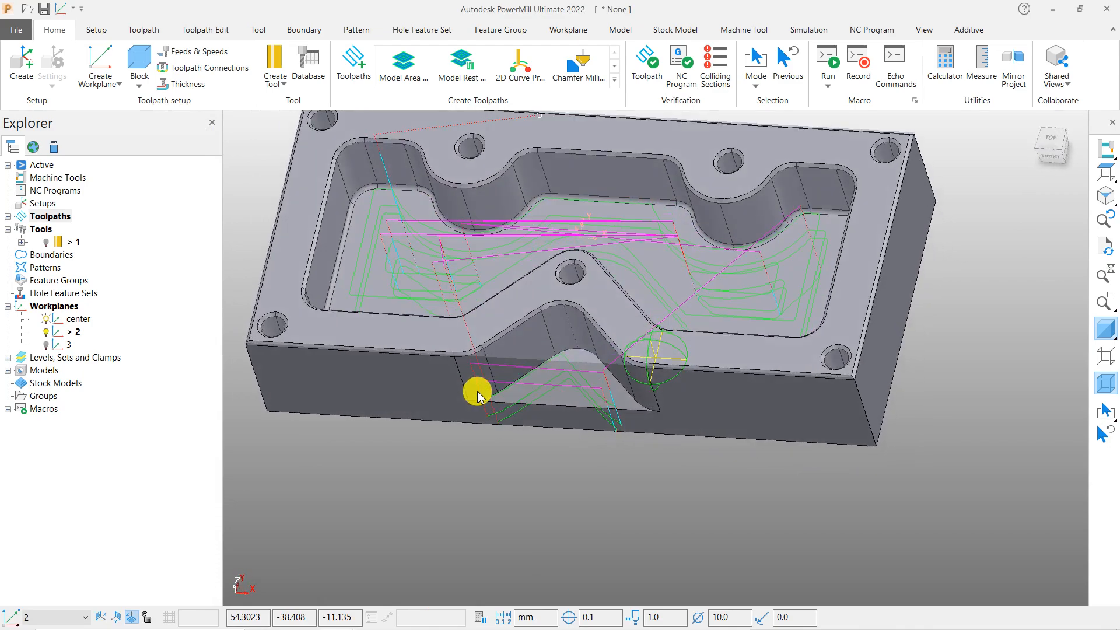
Simulate toolpath 1 from its start with ViewMill stock simulation turned on
right_click(61, 222)
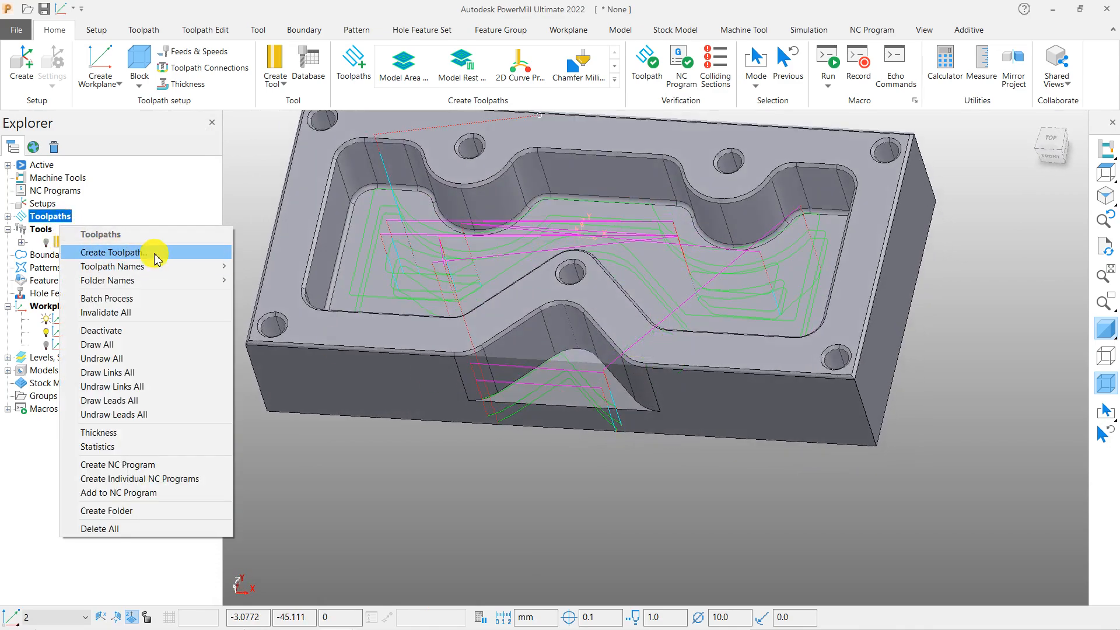
left_click(9, 215)
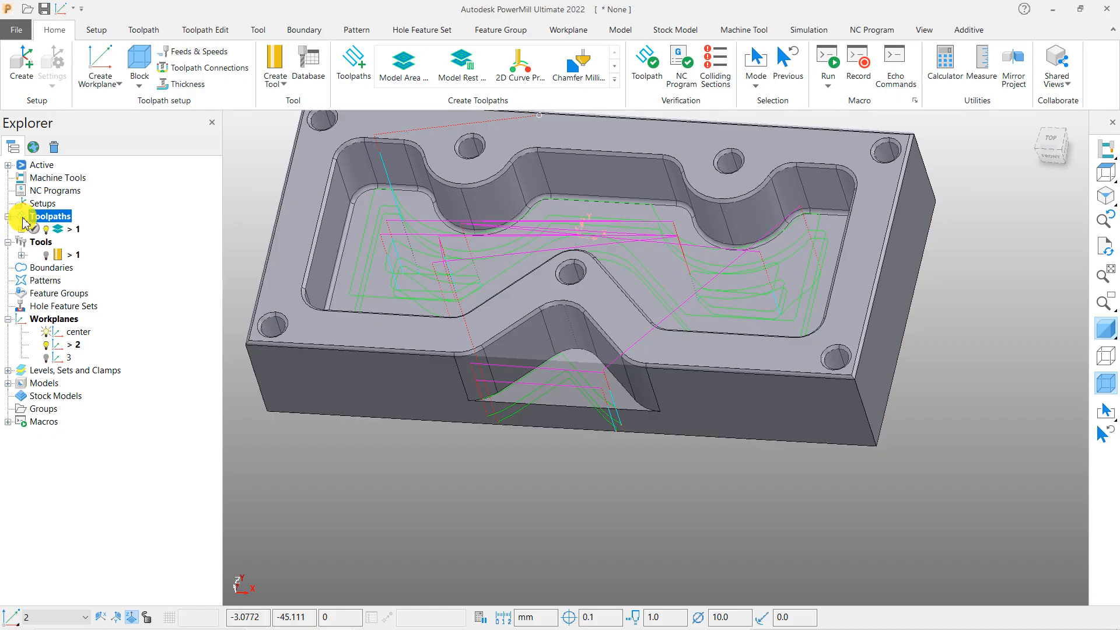
right_click(78, 234)
left_click(175, 194)
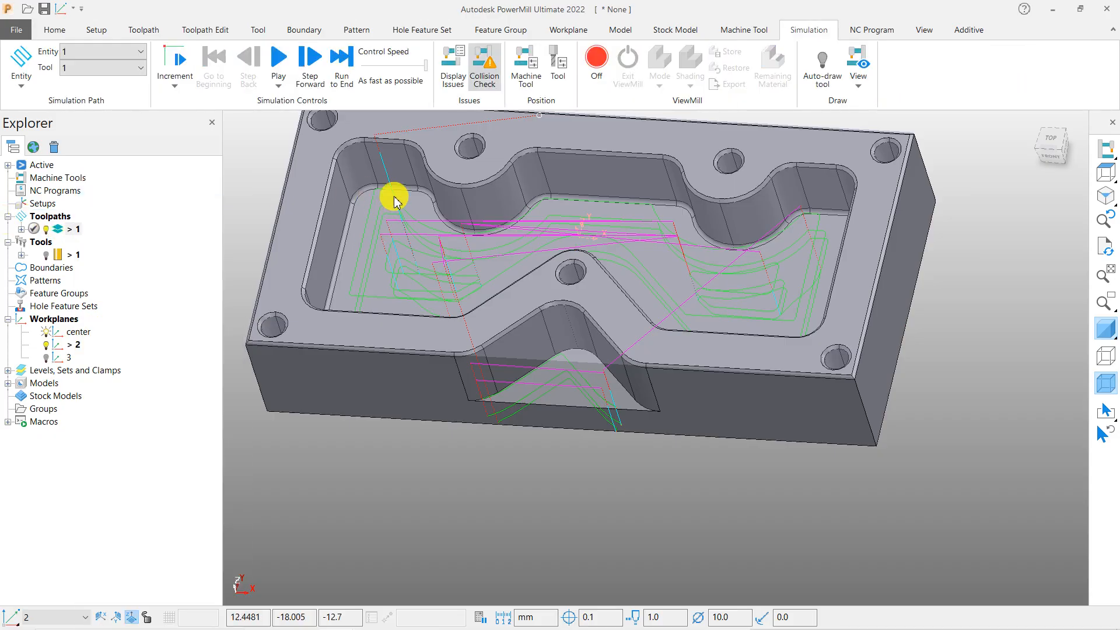
left_click(597, 63)
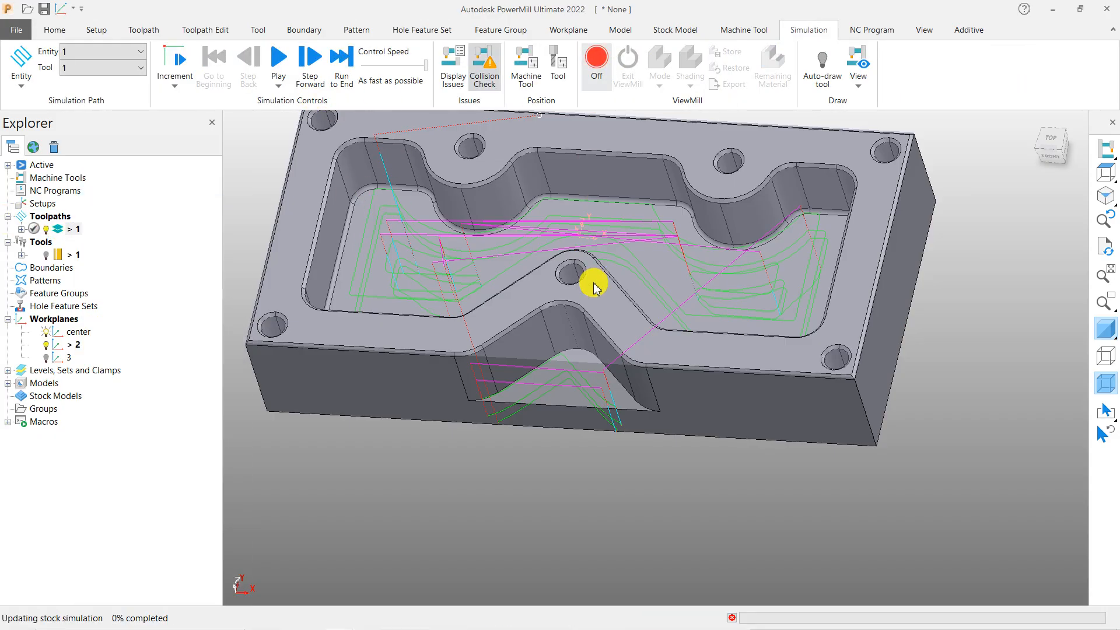
scroll(605, 233, "up", 3)
scroll(610, 227, "down", 5)
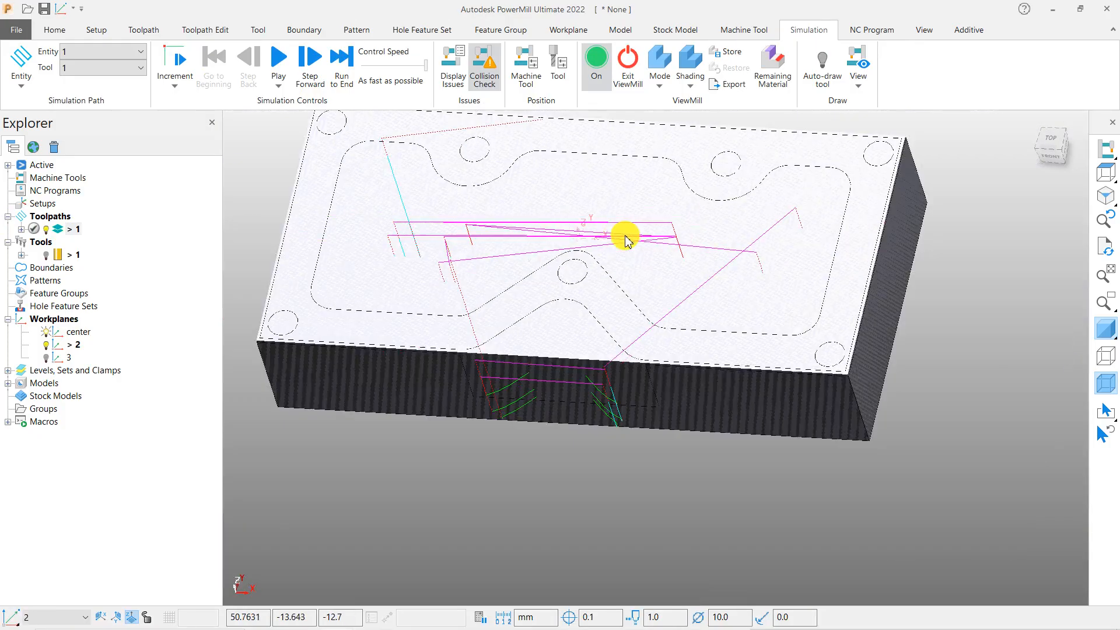
left_click(300, 82)
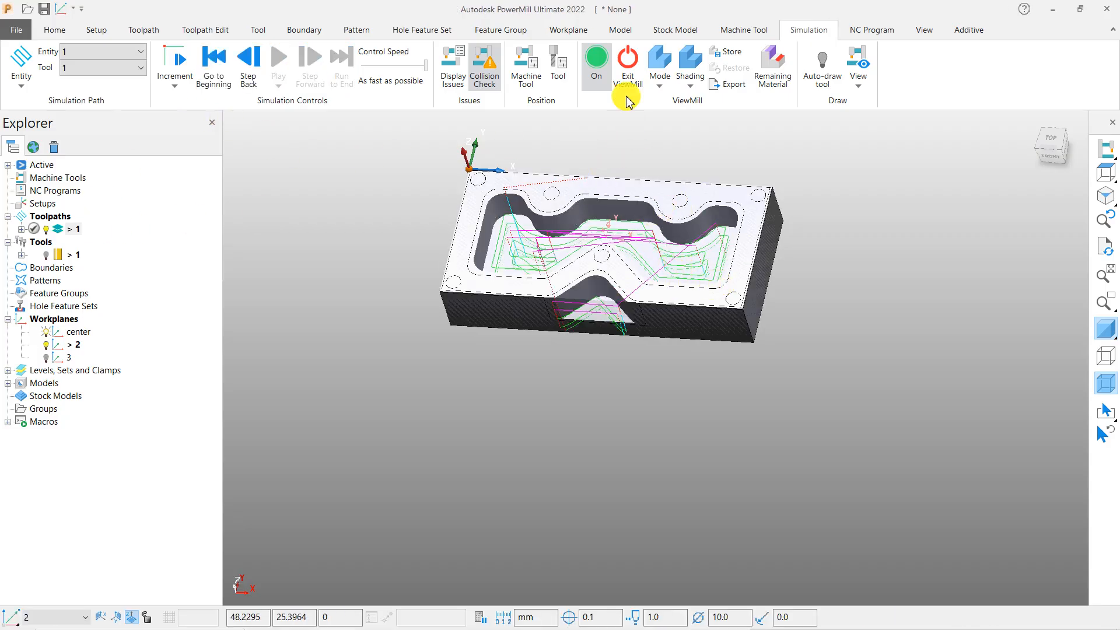
Change the ViewMill display mode and examine the machined pocket and front notch in the simulated stock
middle_click_drag(595, 226, 645, 250)
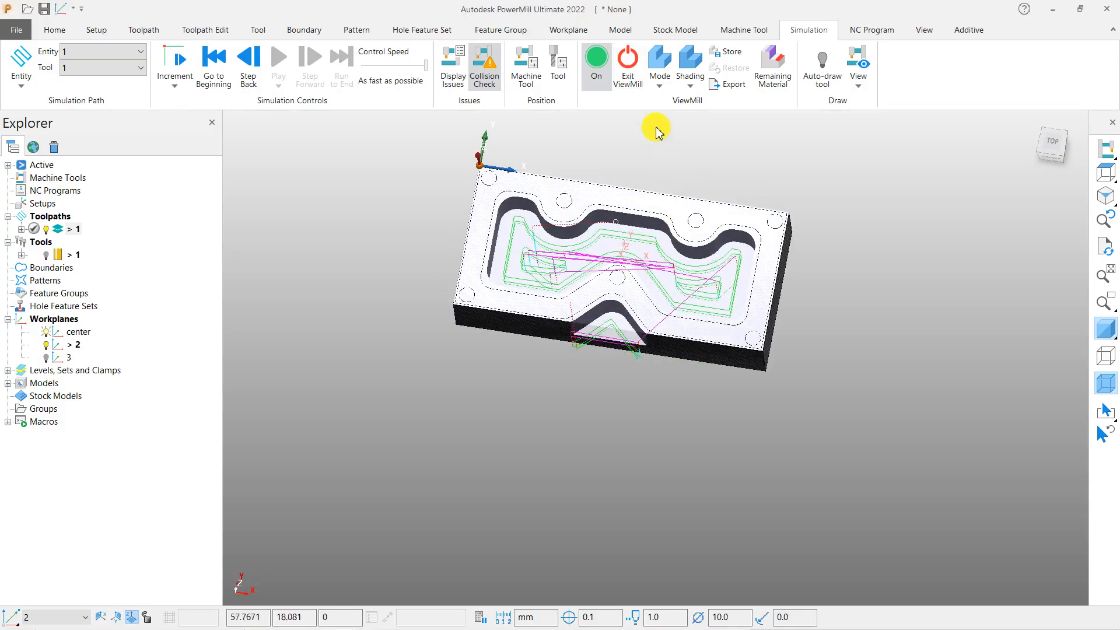
left_click(659, 61)
left_click(681, 176)
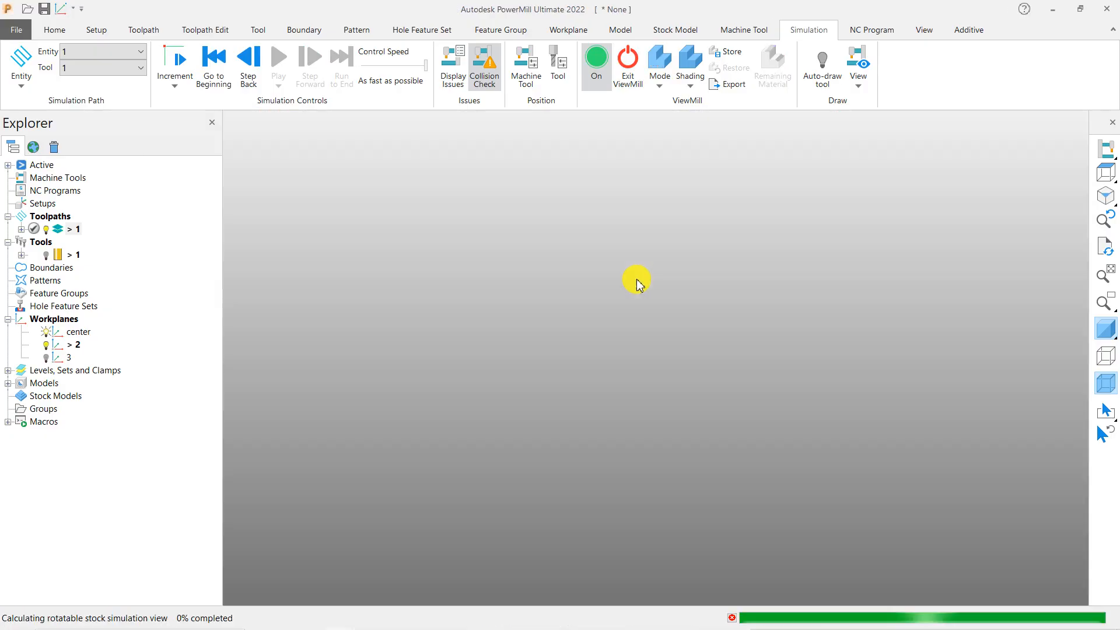
middle_click_drag(635, 283, 685, 290)
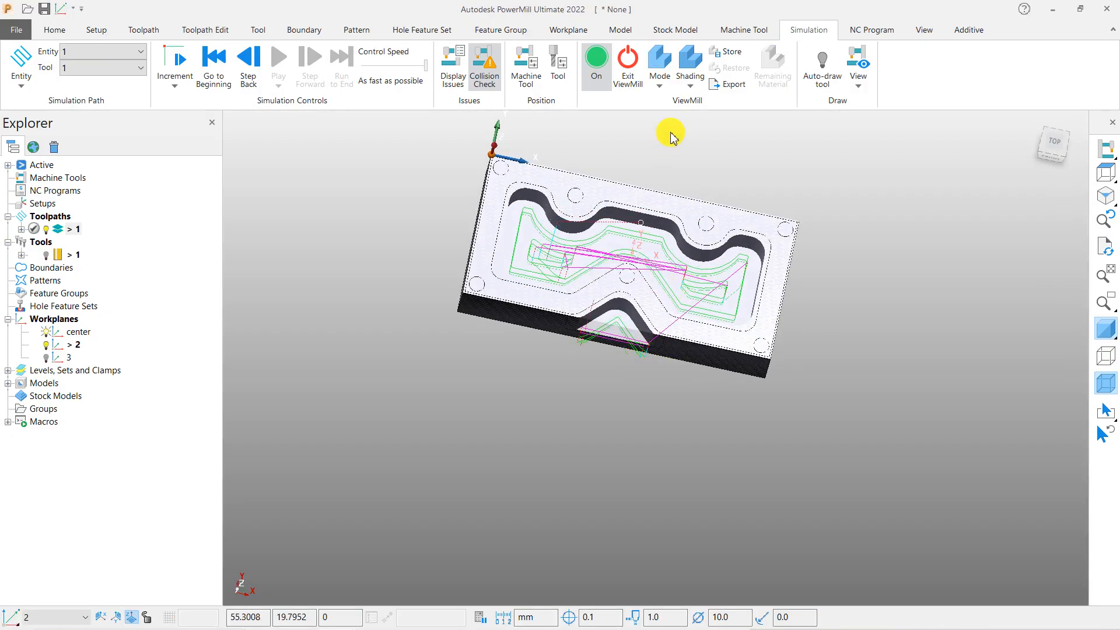
left_click(660, 67)
left_click(675, 170)
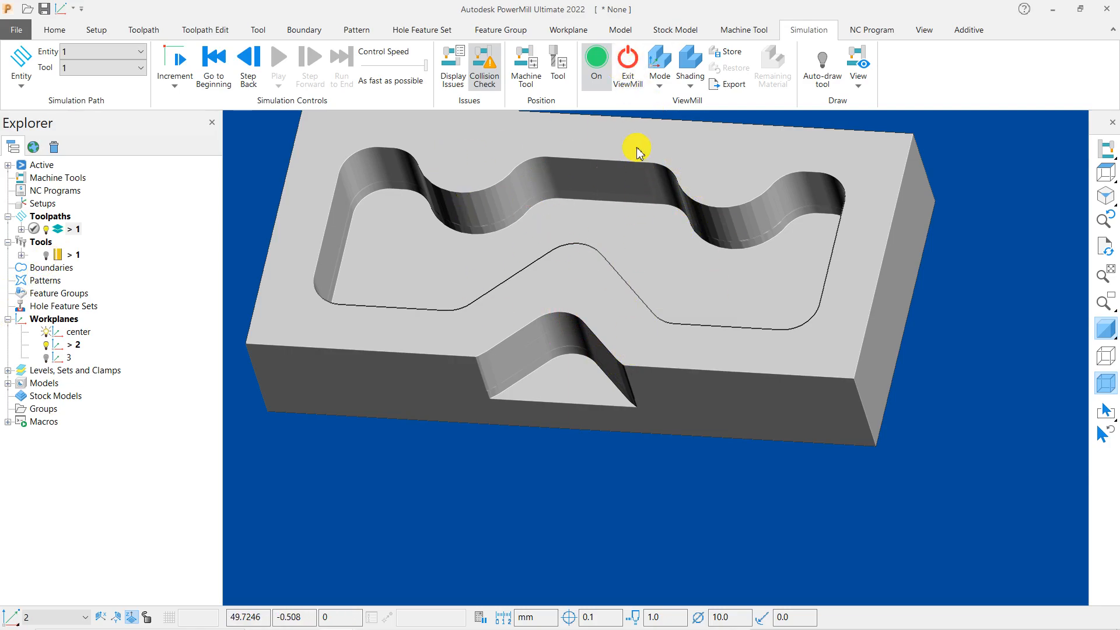
Exit the ViewMill simulation and hide toolpath 1 from the model
left_click(622, 88)
left_click(593, 103)
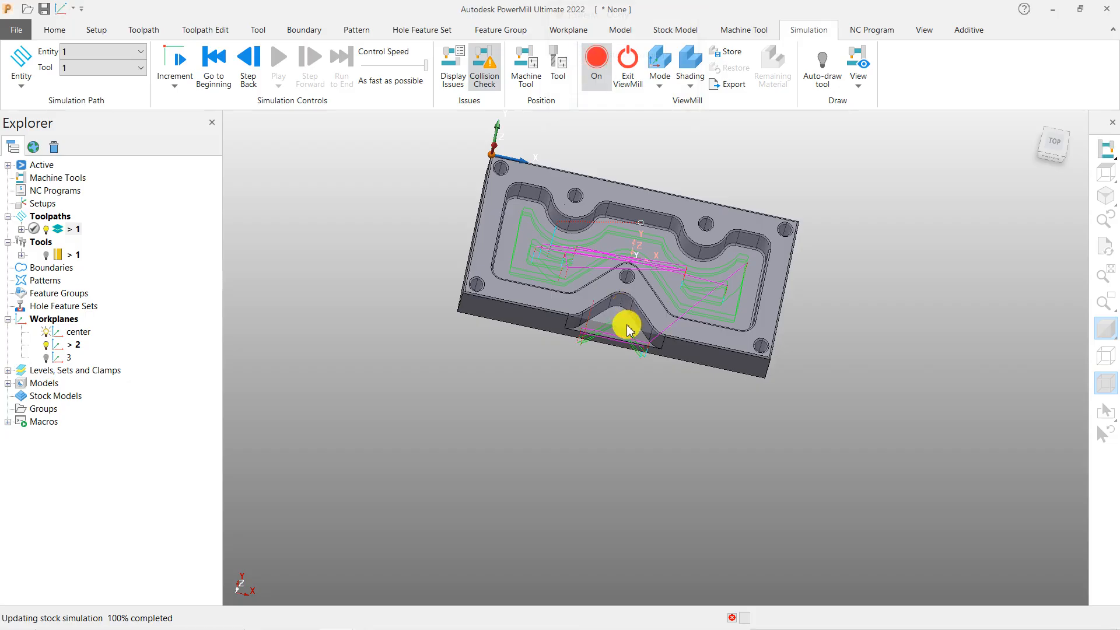
middle_click_drag(680, 315, 747, 237)
scroll(725, 280, "up", 5)
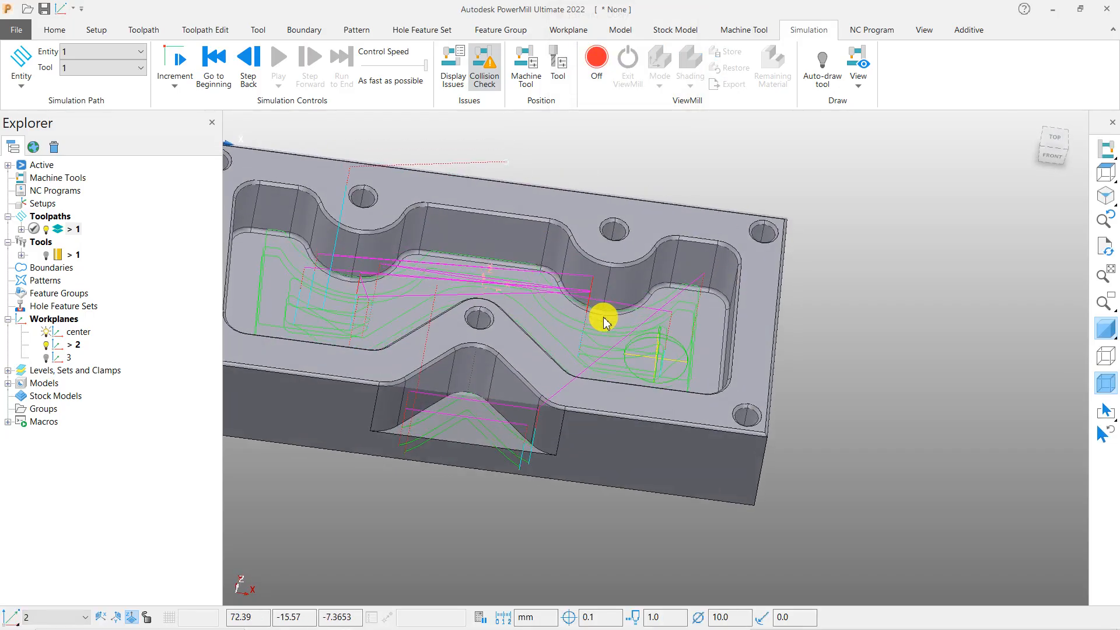
scroll(622, 331, "down", 4)
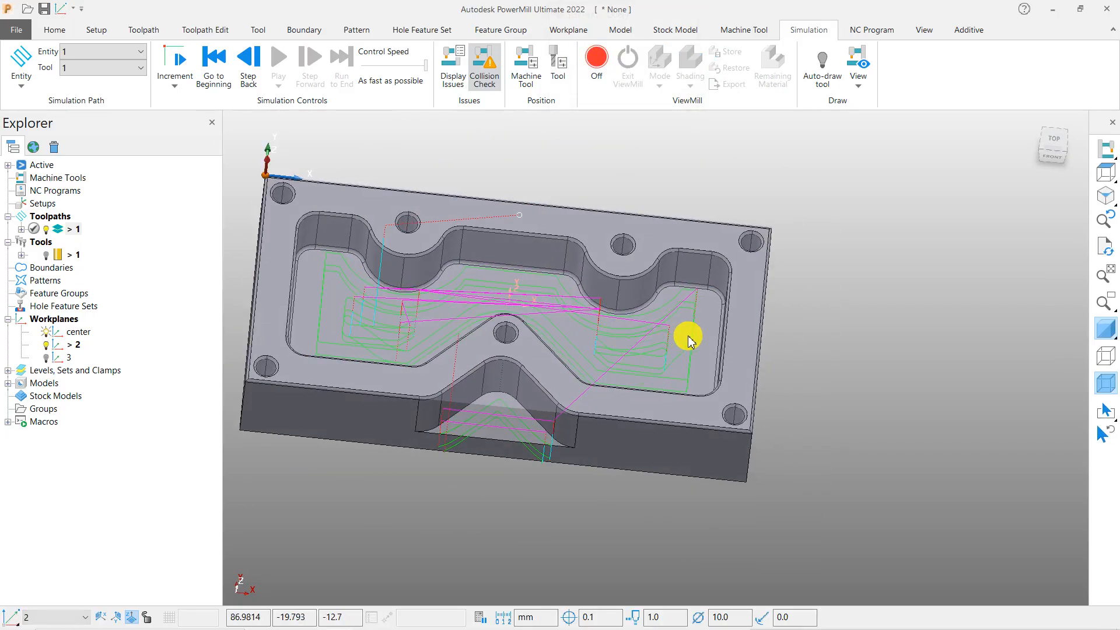
middle_click_drag(669, 341, 632, 377)
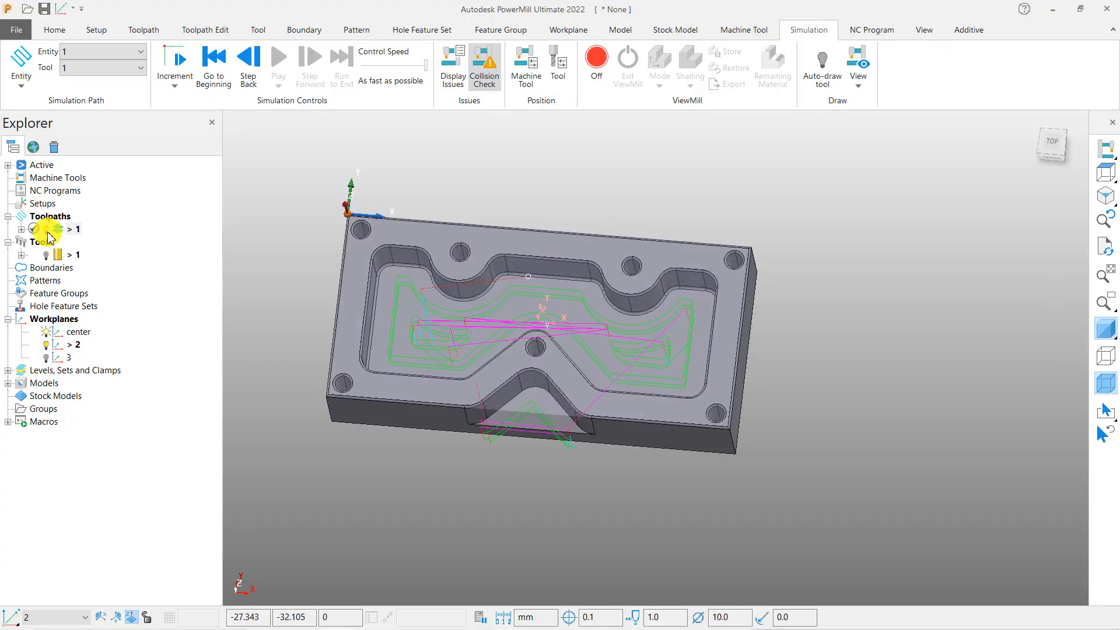
left_click(46, 229)
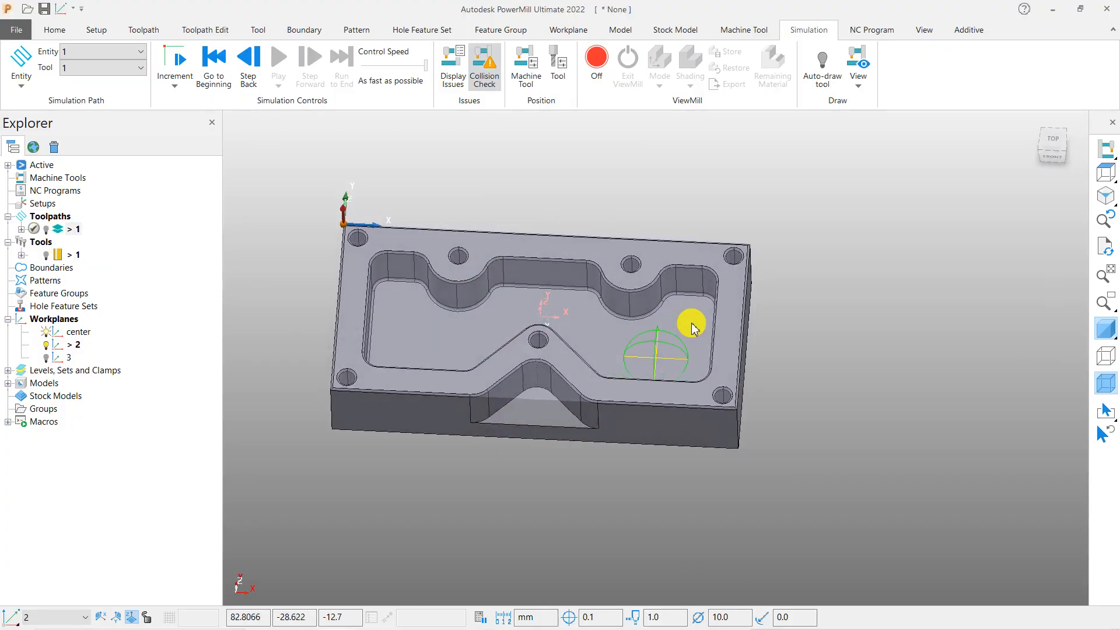
Open the block settings, review the available block definition types, and close the settings without changes
scroll(527, 320, "up", 3)
scroll(554, 326, "down", 3)
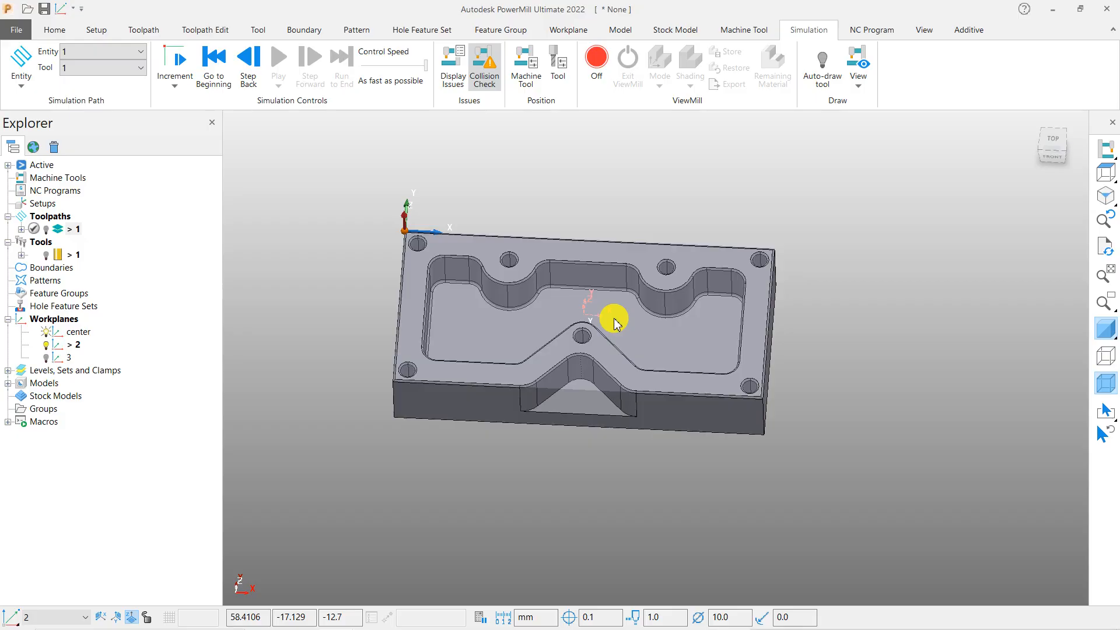
scroll(595, 315, "up", 3)
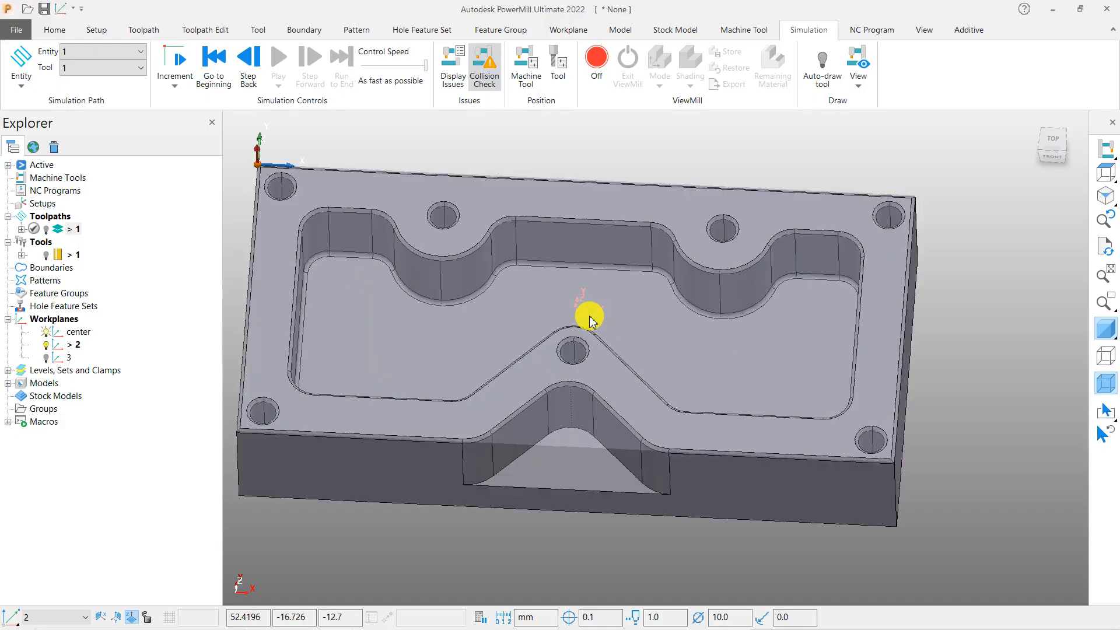
scroll(665, 295, "down", 3)
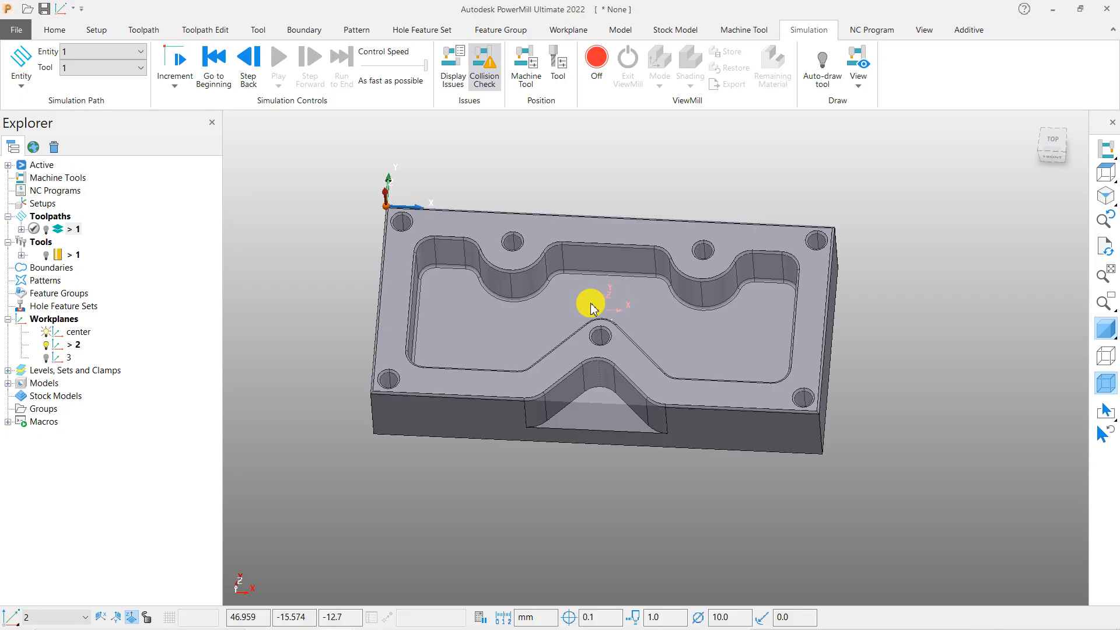
left_click(55, 30)
left_click(140, 82)
left_click(159, 113)
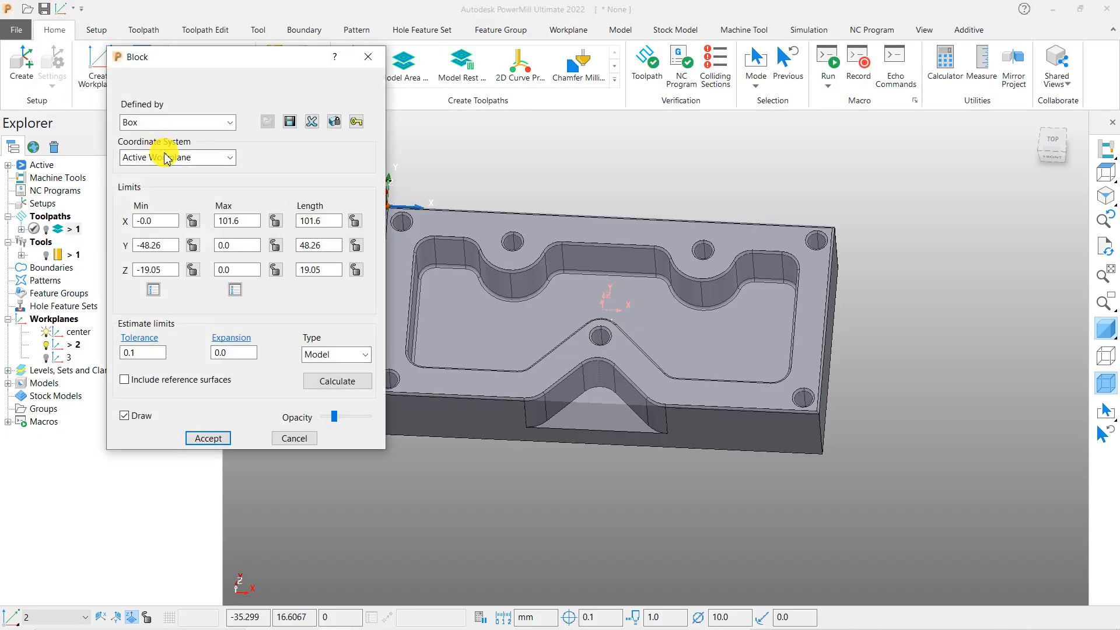
left_click(175, 122)
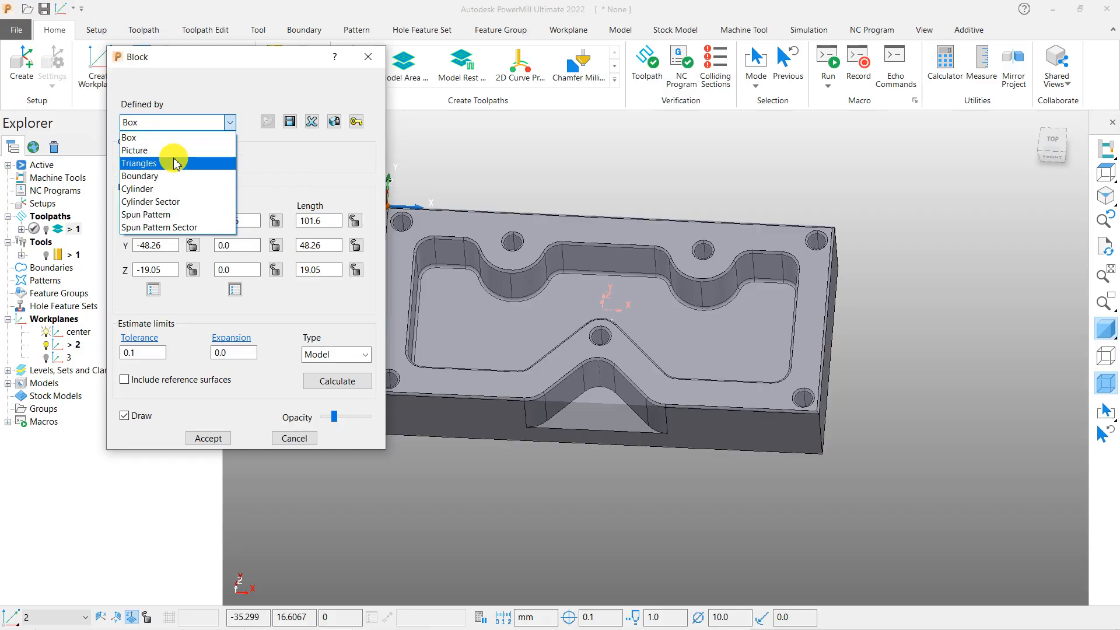
left_click(376, 63)
left_click(371, 57)
scroll(545, 407, "down", 2)
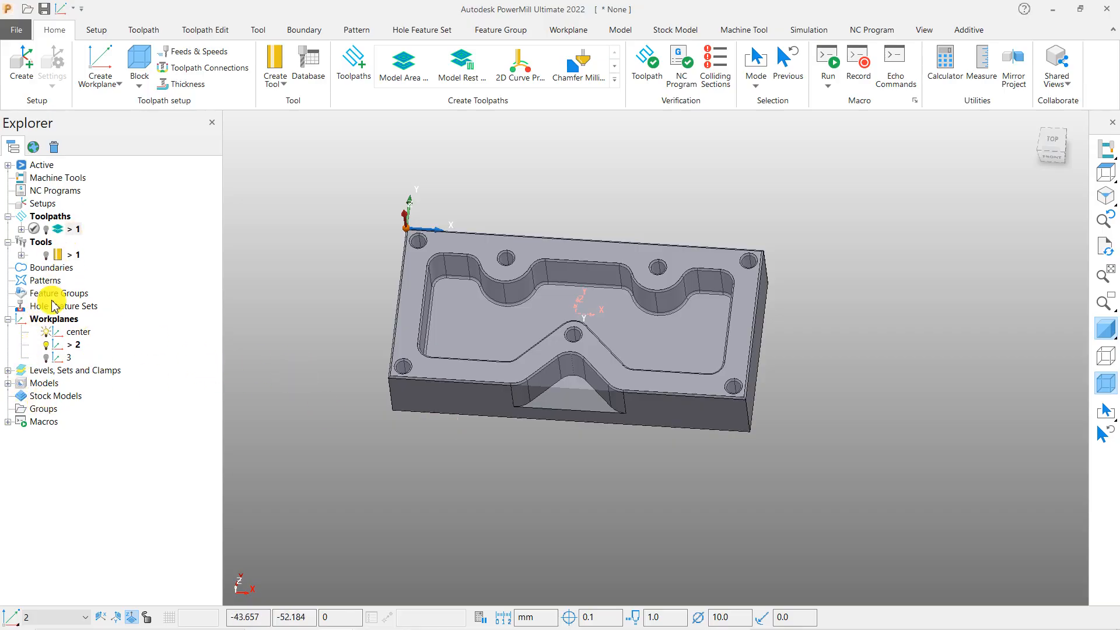
right_click(68, 230)
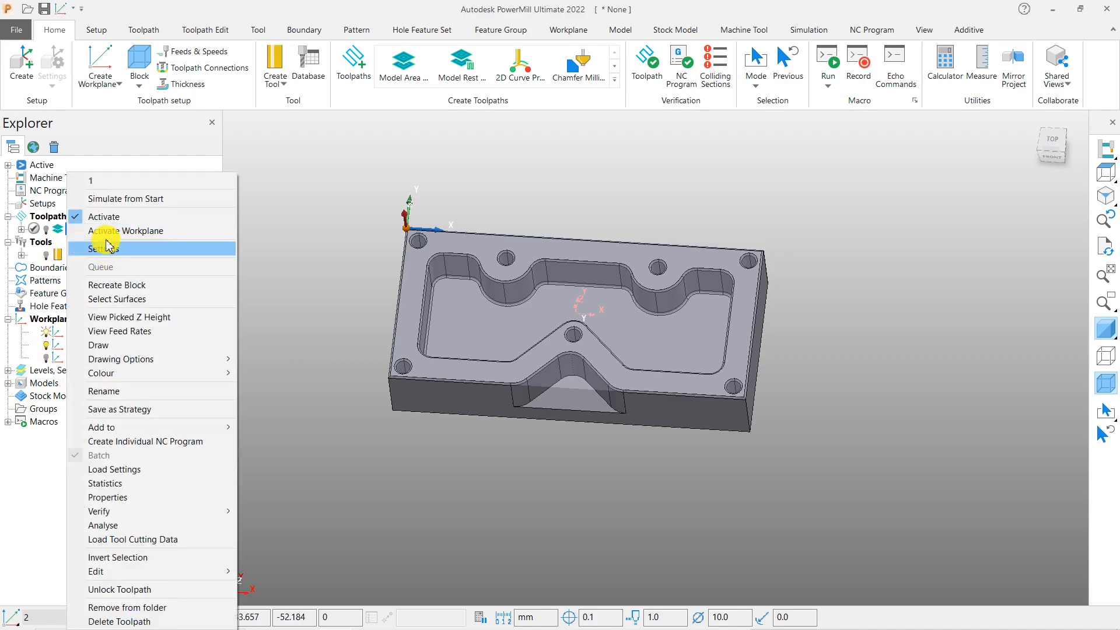
left_click(426, 423)
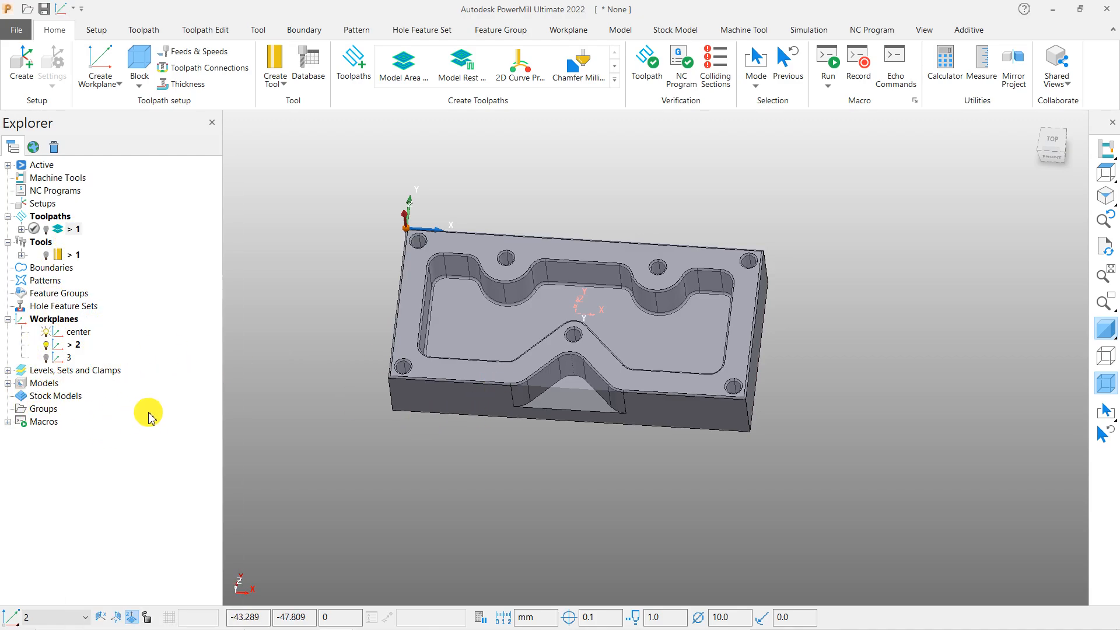
Create stock model 1 on workplane 2 with tolerance 0.1, stepover 2.0 and rest thickness 0.2, and list it in the tree
right_click(52, 404)
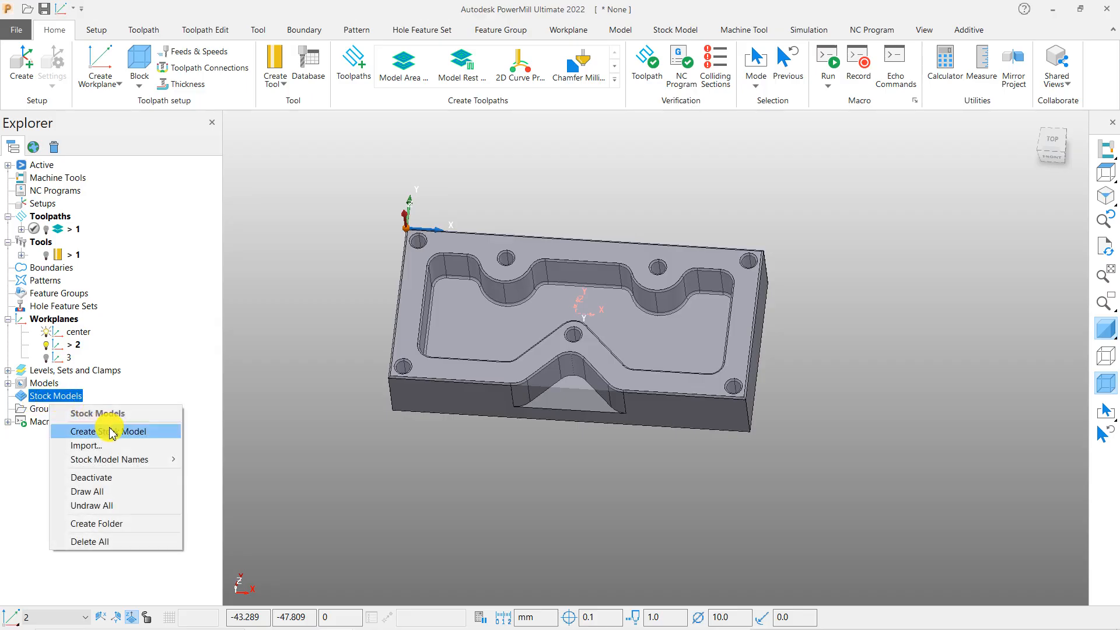
left_click(111, 430)
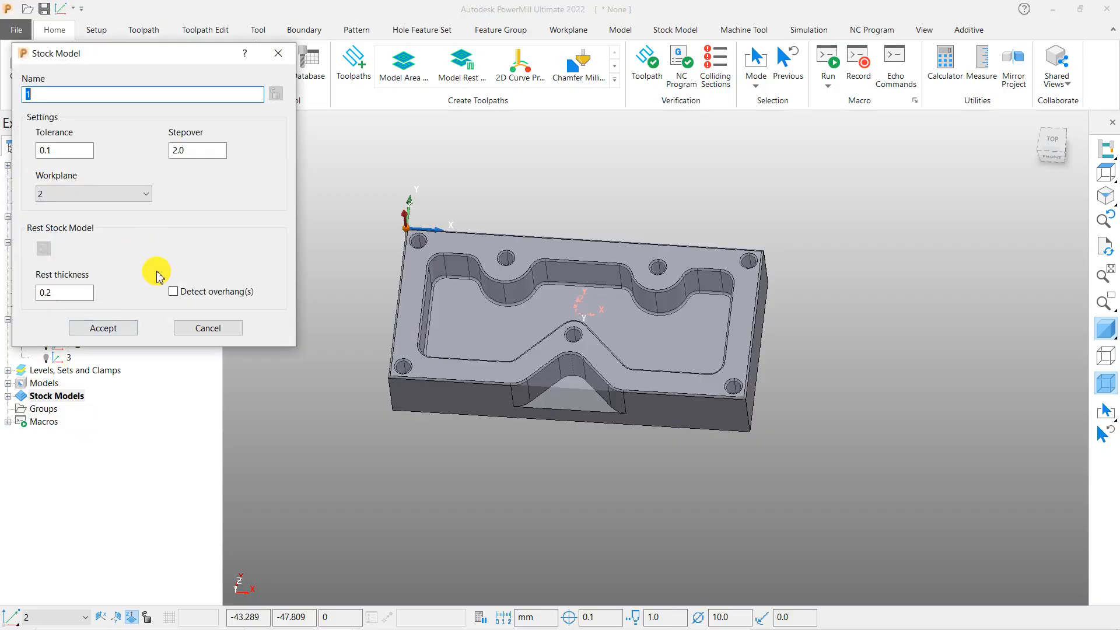
left_click(101, 327)
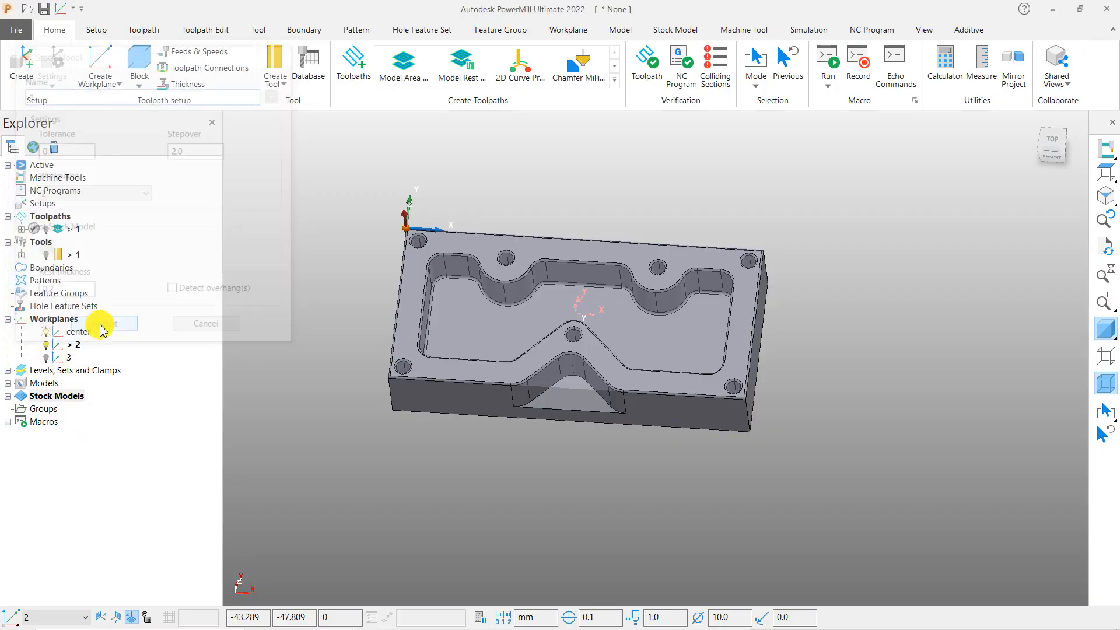
left_click(9, 396)
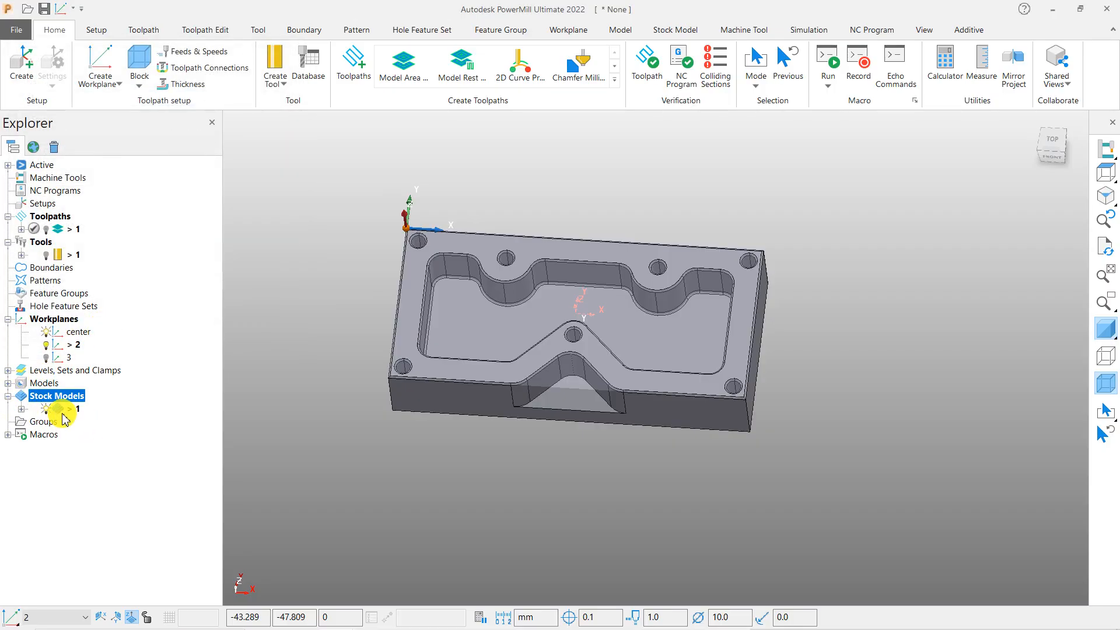
Review the tolerance, stepover and rest thickness settings of stock model 1, then close them without changes
right_click(66, 411)
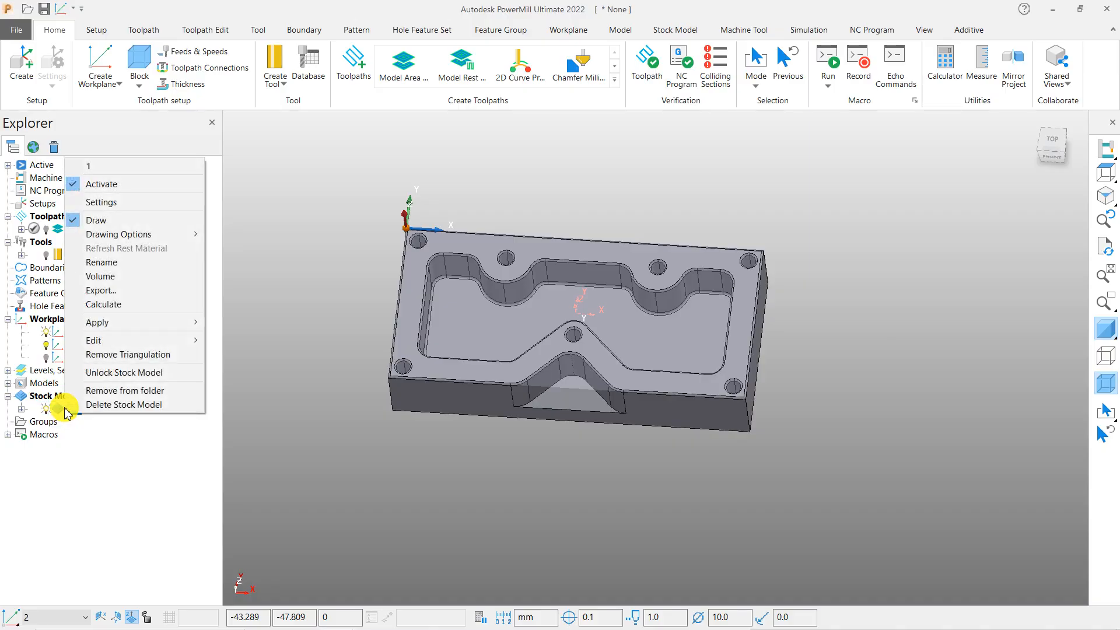
left_click(146, 202)
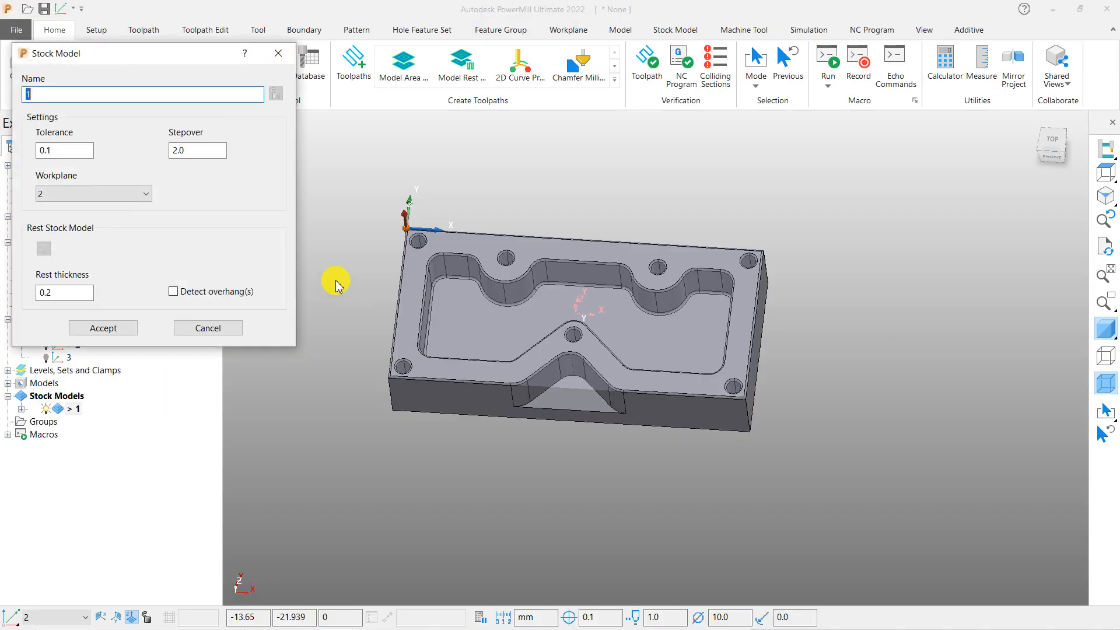
left_click(208, 328)
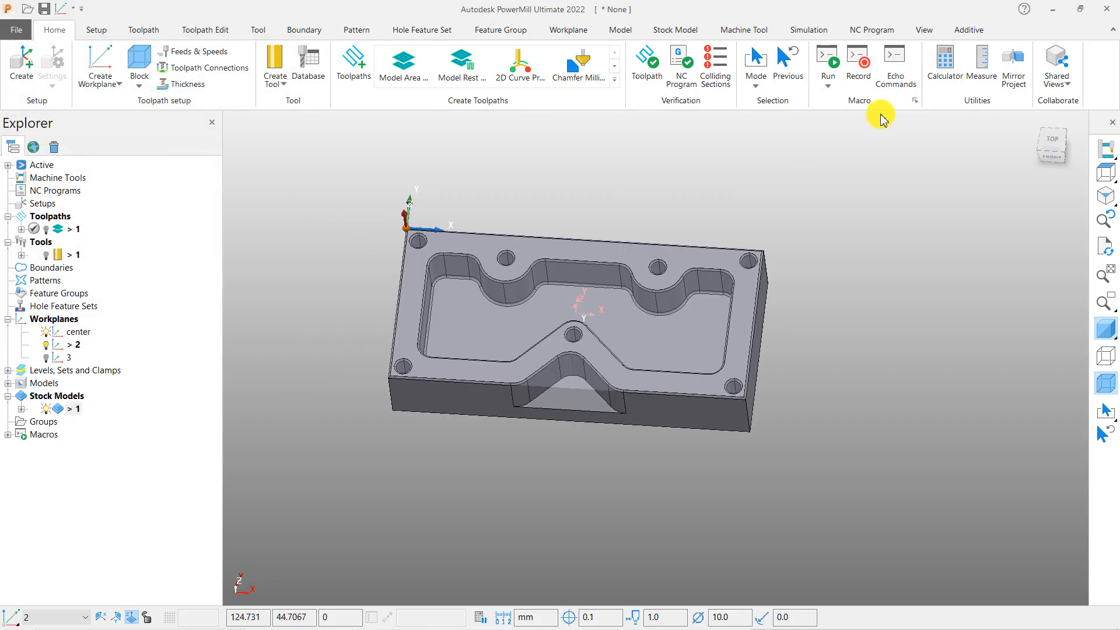
Apply toolpath 1 to stock model 1 and calculate the stock model
left_click(672, 29)
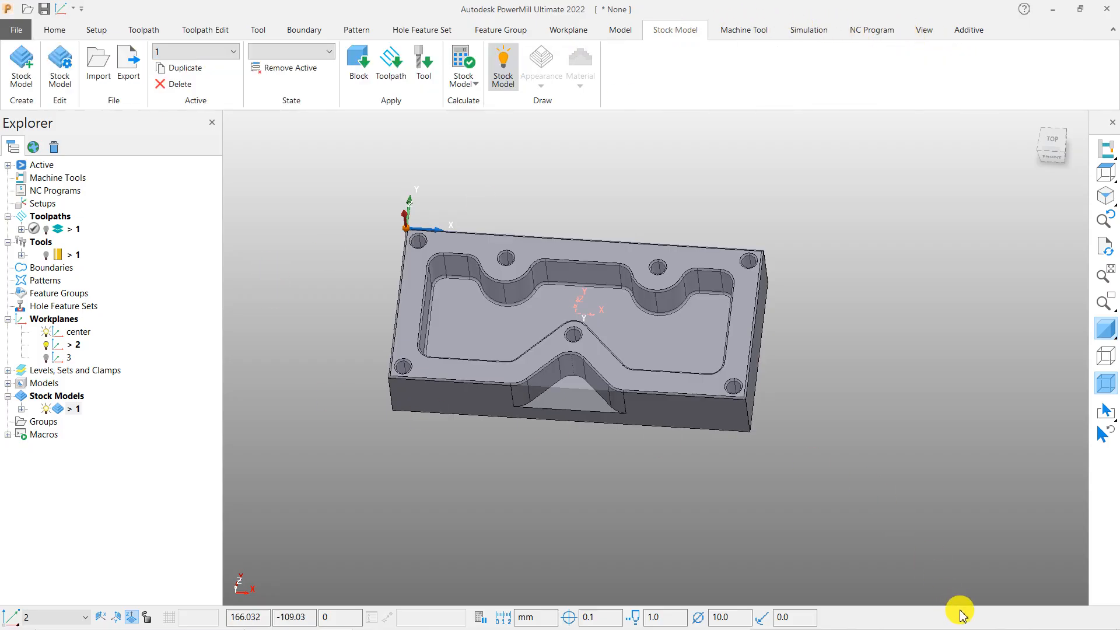
left_click(390, 73)
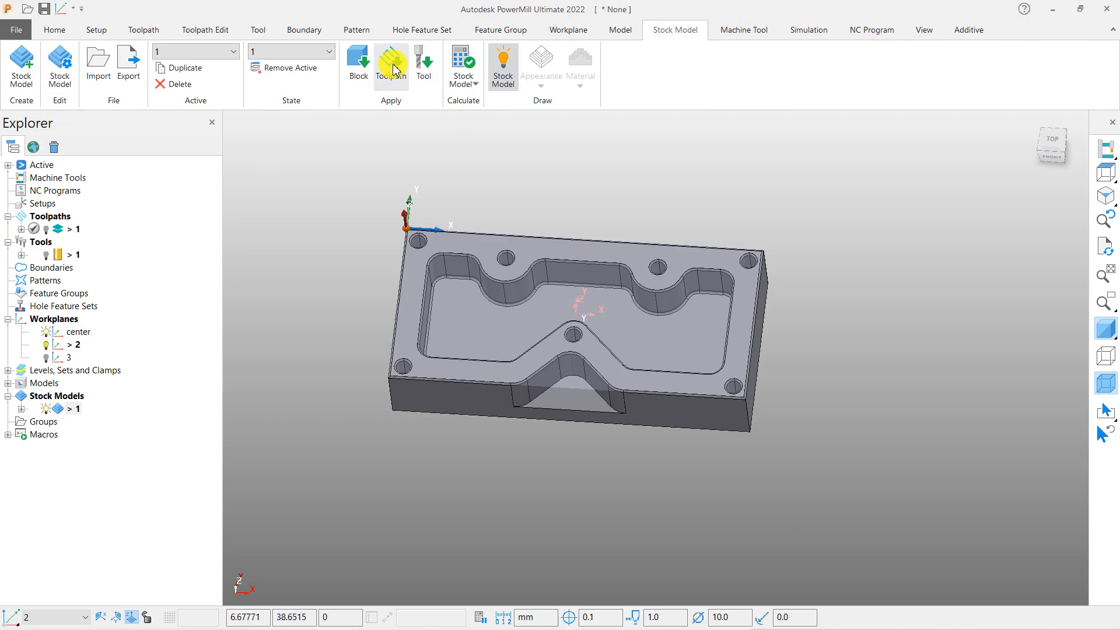
left_click(473, 84)
left_click(487, 111)
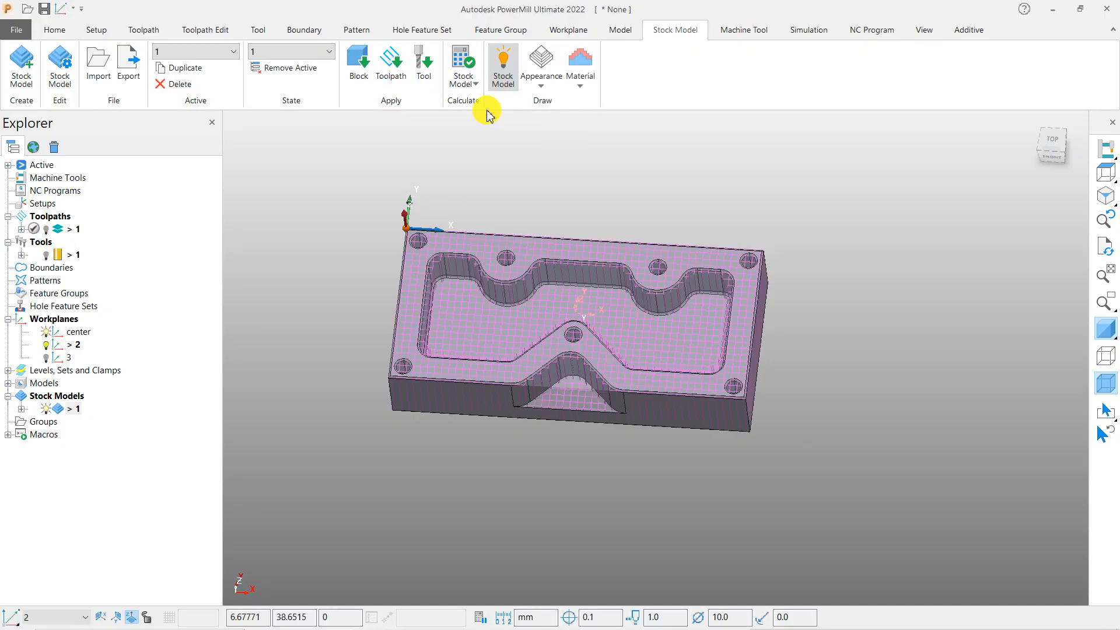
Turn off the part model's shading so that only the stock model's wireframe is drawn
middle_click_drag(582, 377, 610, 355)
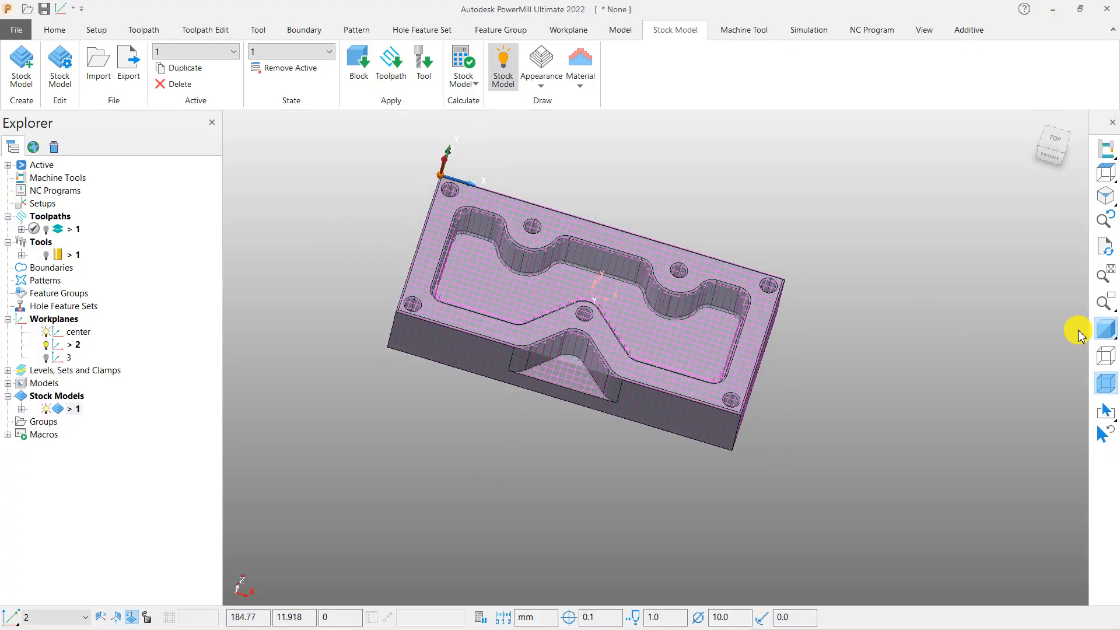
left_click(1105, 328)
middle_click_drag(586, 286, 657, 356)
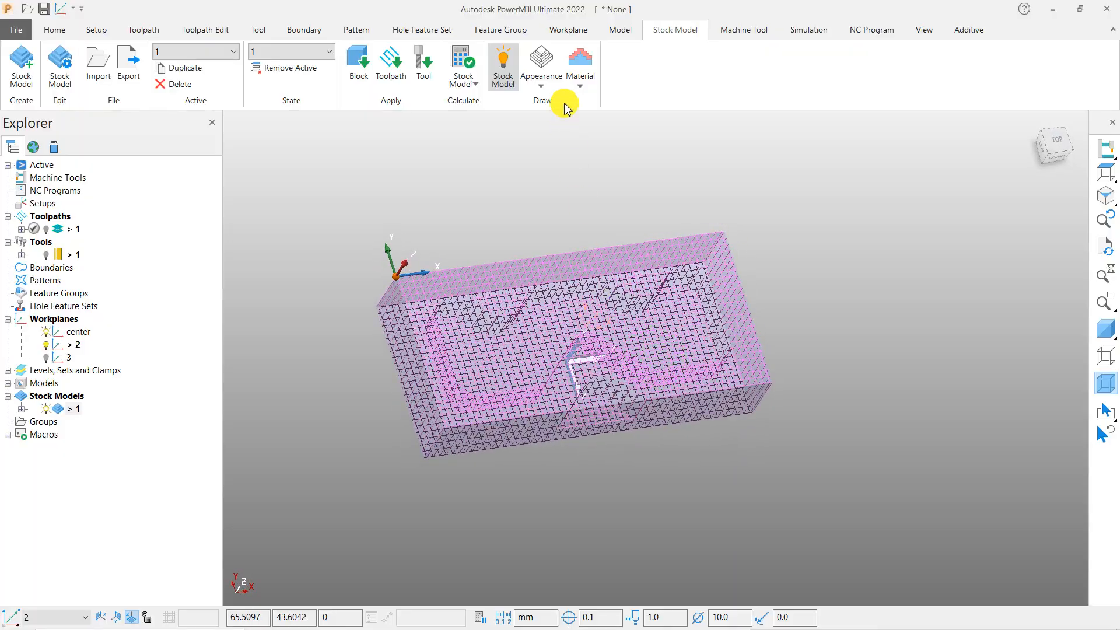
Display the stock model shaded and inspect its machined pocket and front notch
left_click(581, 87)
left_click(542, 87)
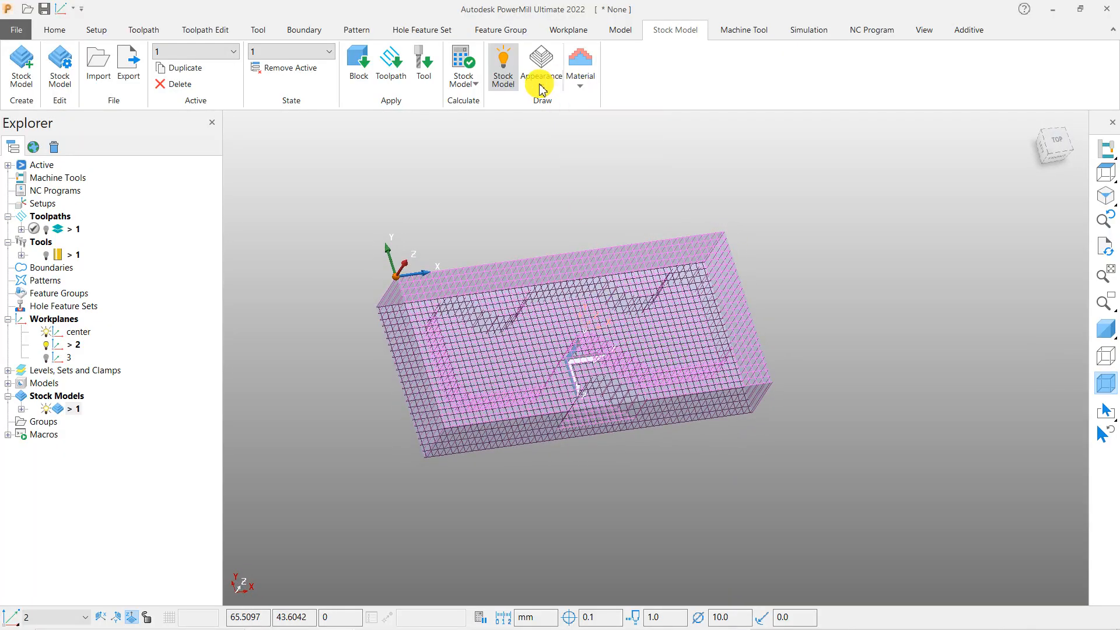
left_click(559, 136)
mouse_move(537, 248)
middle_mouse_down()
mouse_move(588, 270)
mouse_move(555, 308)
mouse_move(563, 331)
middle_mouse_up()
scroll(718, 344, "up", 3)
middle_click_drag(718, 344, 660, 340)
scroll(688, 362, "down", 3)
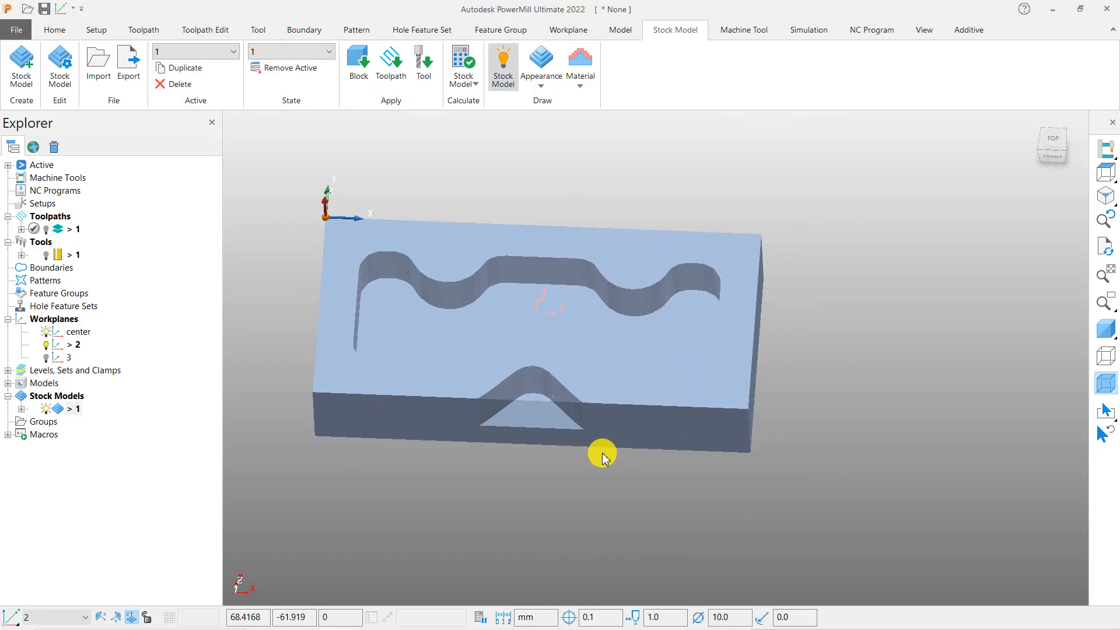
scroll(572, 376, "down", 2)
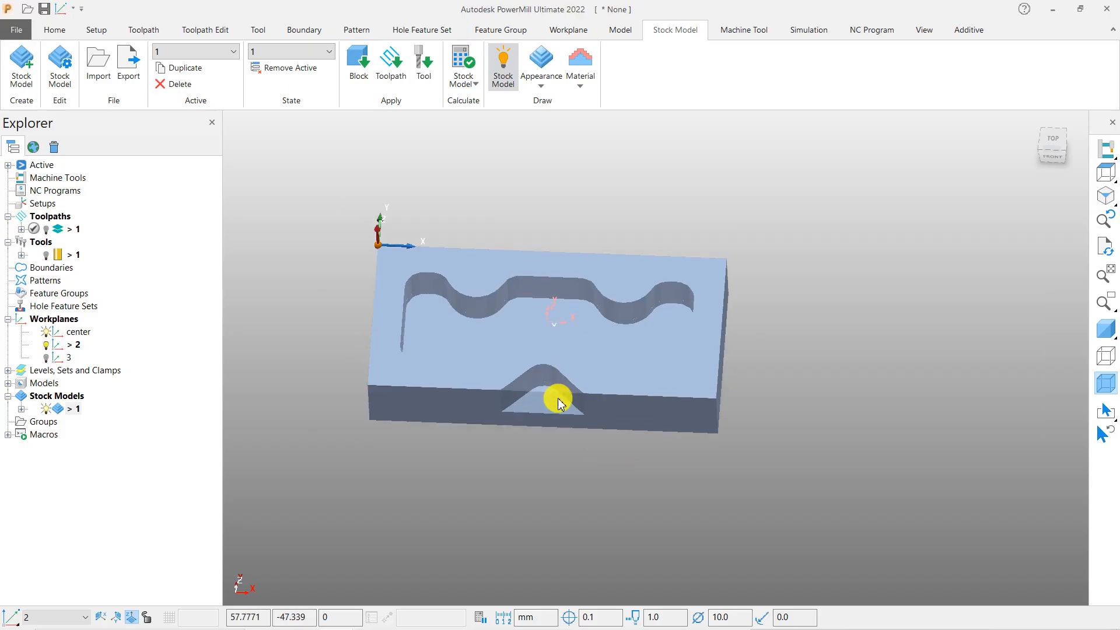
Start exporting stock model 1 to the Desktop as a stock model file named ddddd, then cancel the export
right_click(75, 411)
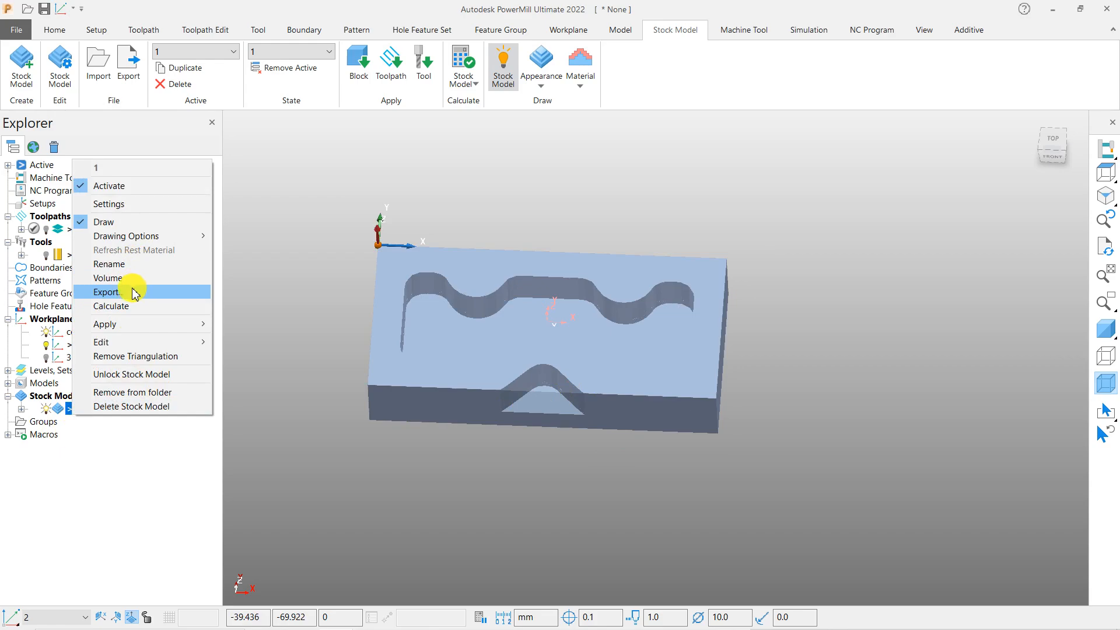
left_click(108, 292)
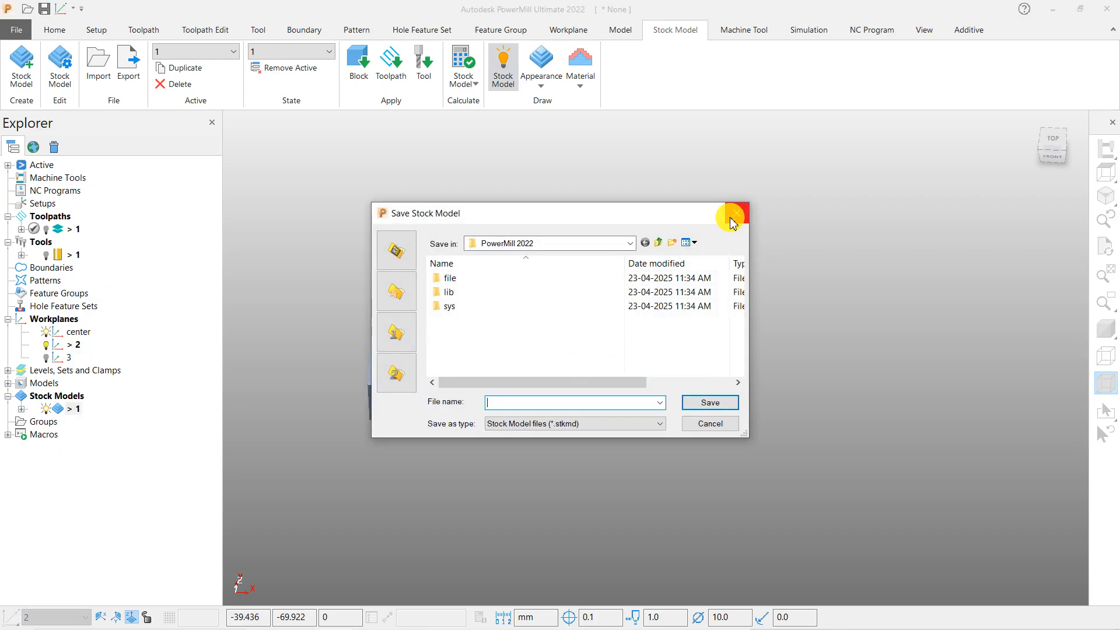
left_click(587, 249)
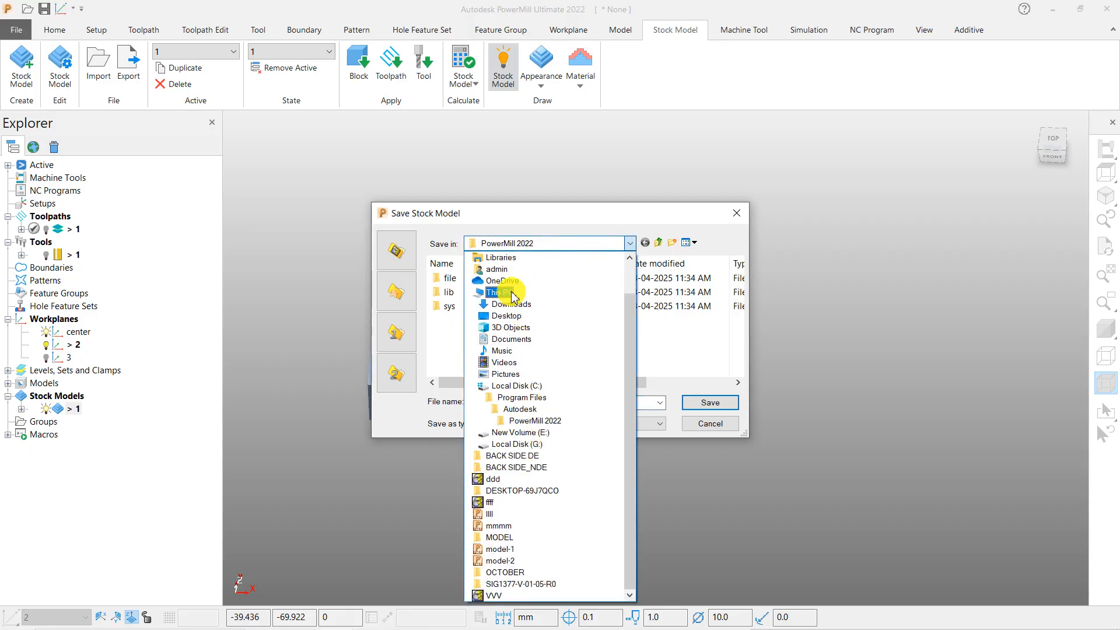
left_click(492, 318)
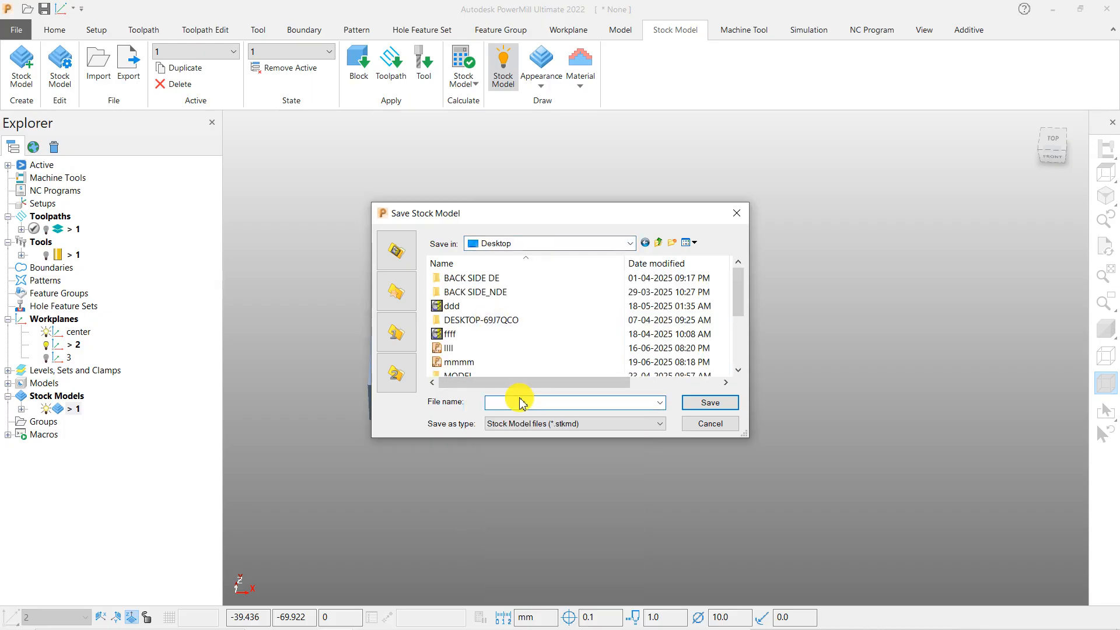
type("ddddd")
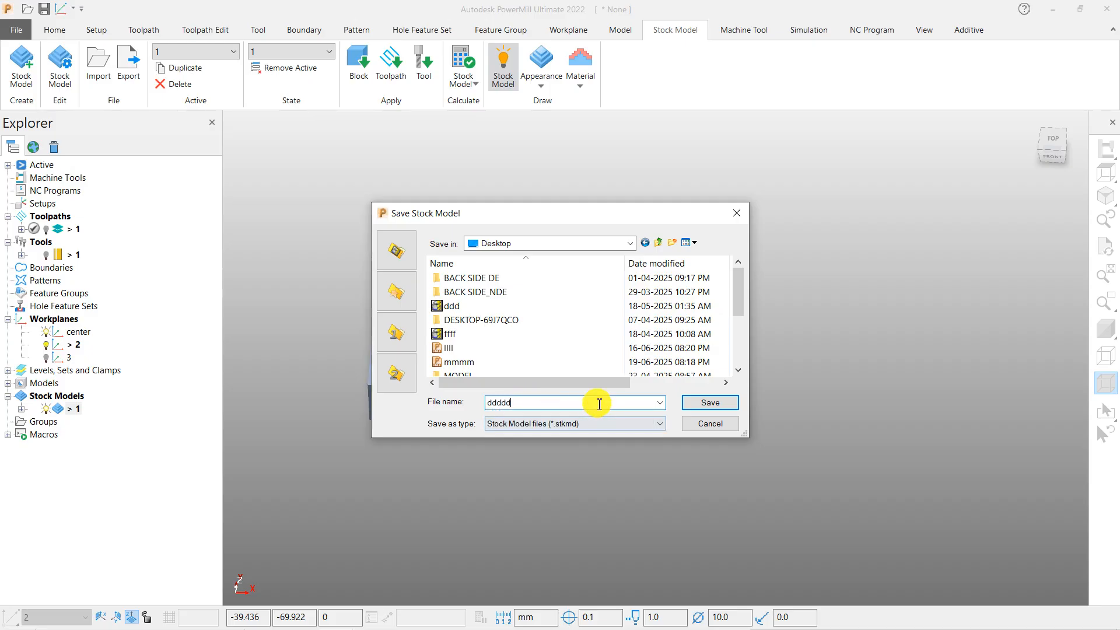
left_click_drag(537, 404, 466, 404)
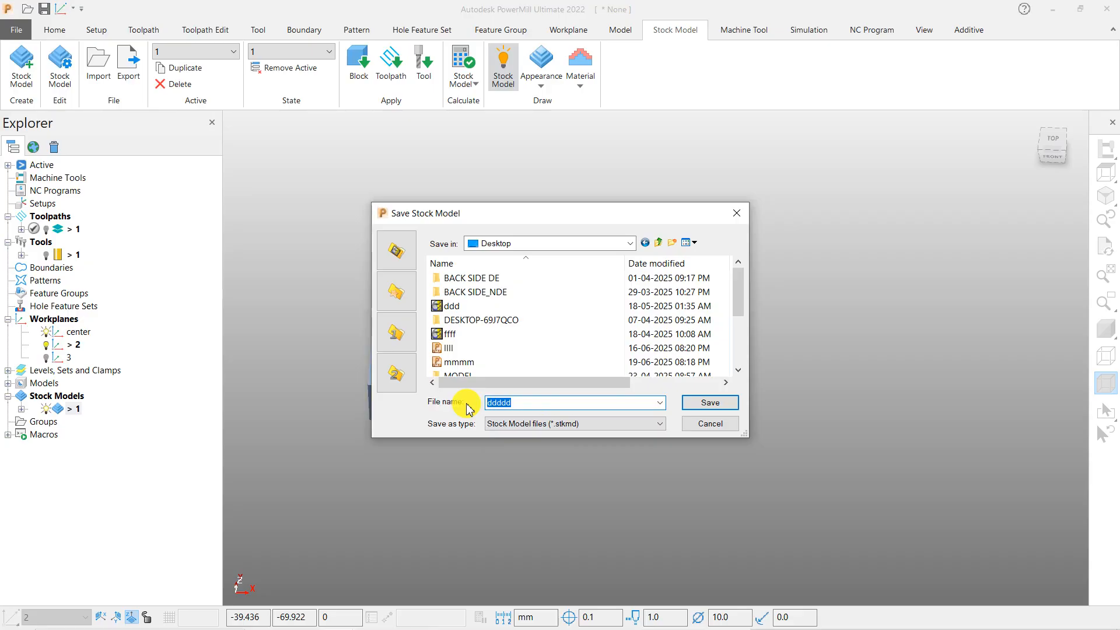
left_click(718, 421)
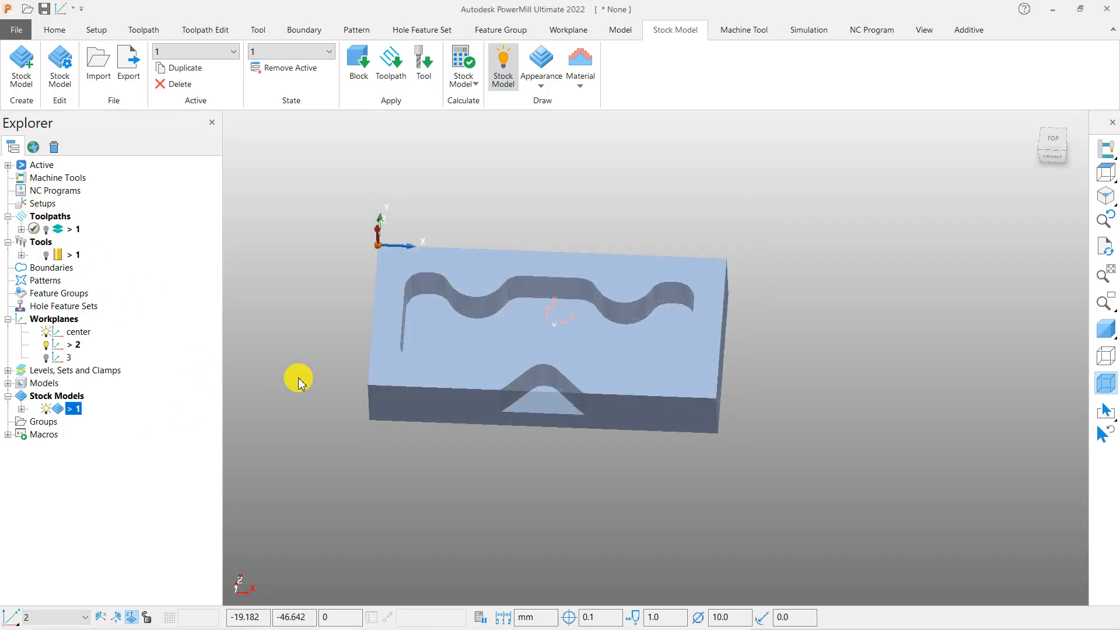
Delete stock model 1 and turn the part model's shading back on
left_click(53, 30)
right_click(74, 410)
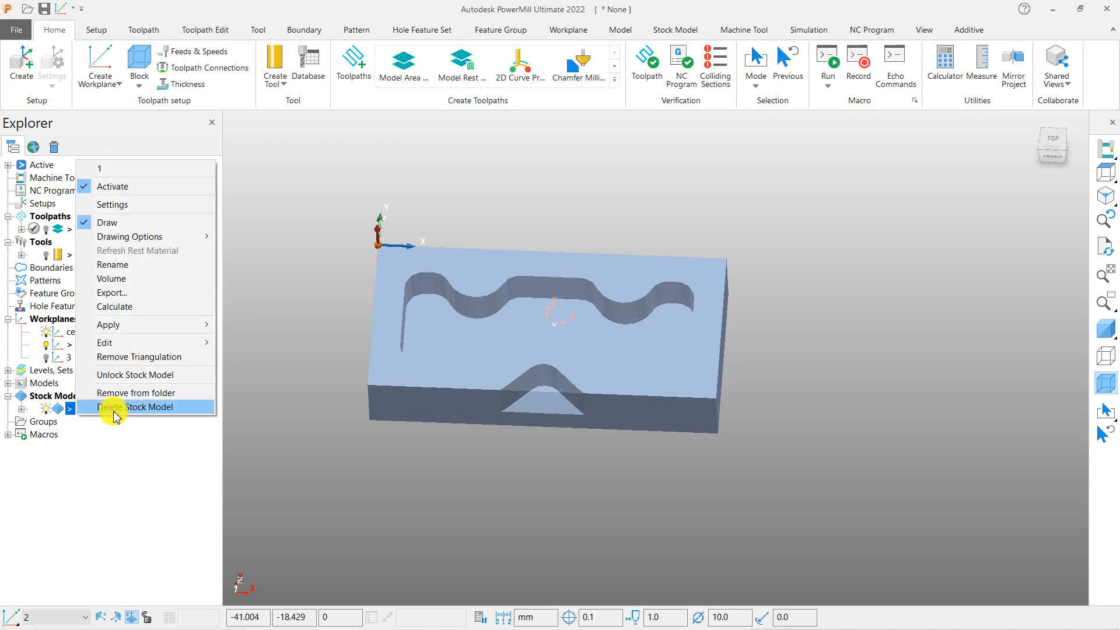
left_click(115, 409)
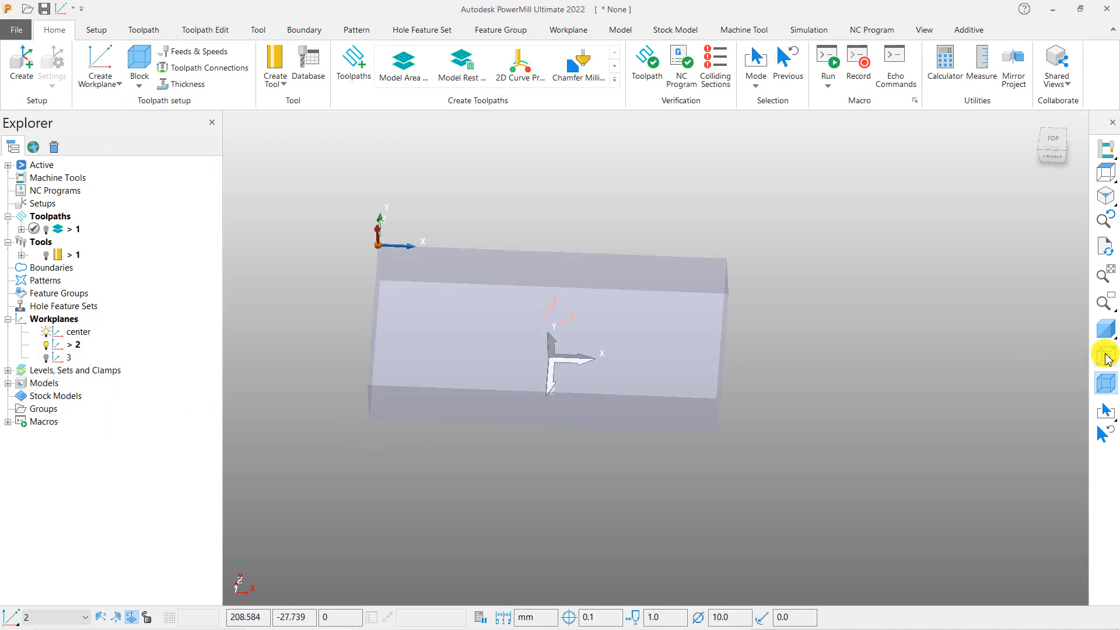
left_click(1109, 334)
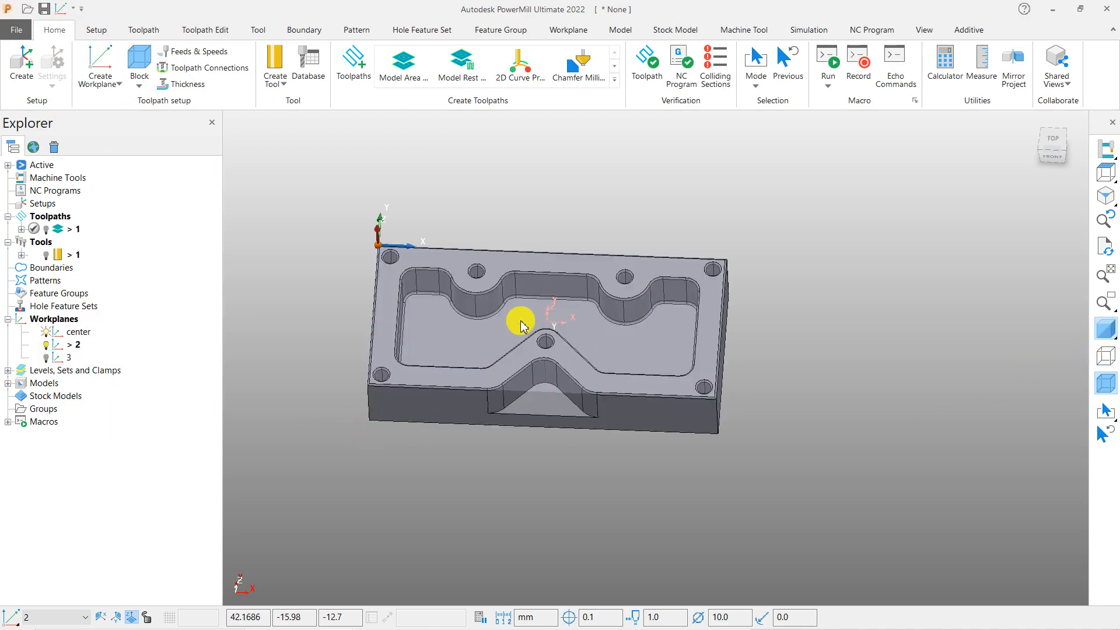
middle_click_drag(520, 318, 489, 333)
middle_click_drag(550, 373, 550, 343)
scroll(582, 396, "down", 2)
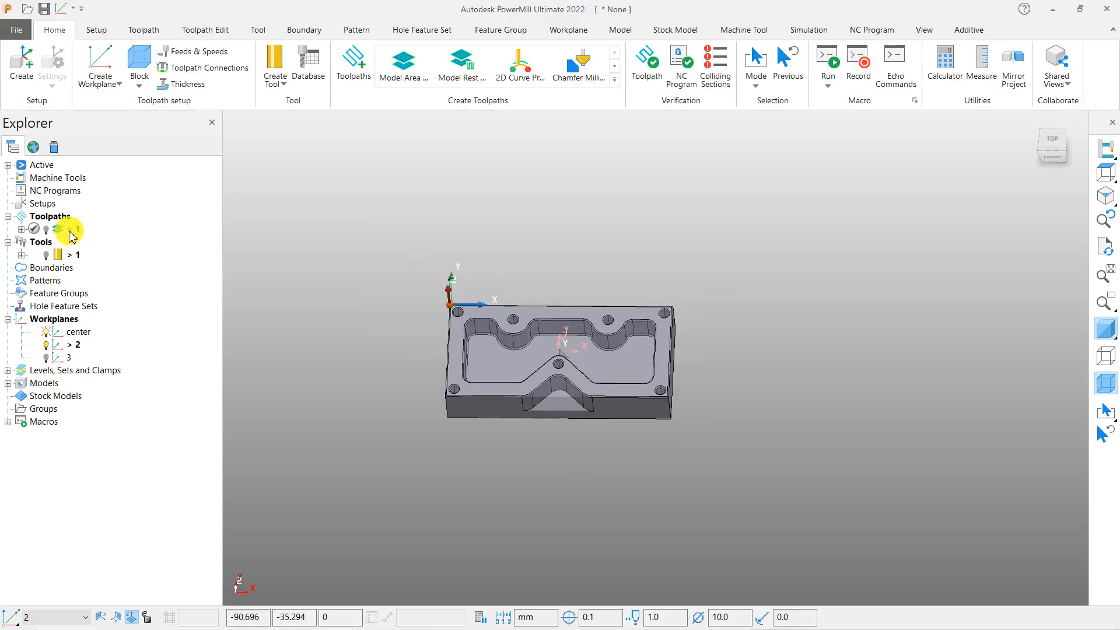
mouse_move(71, 235)
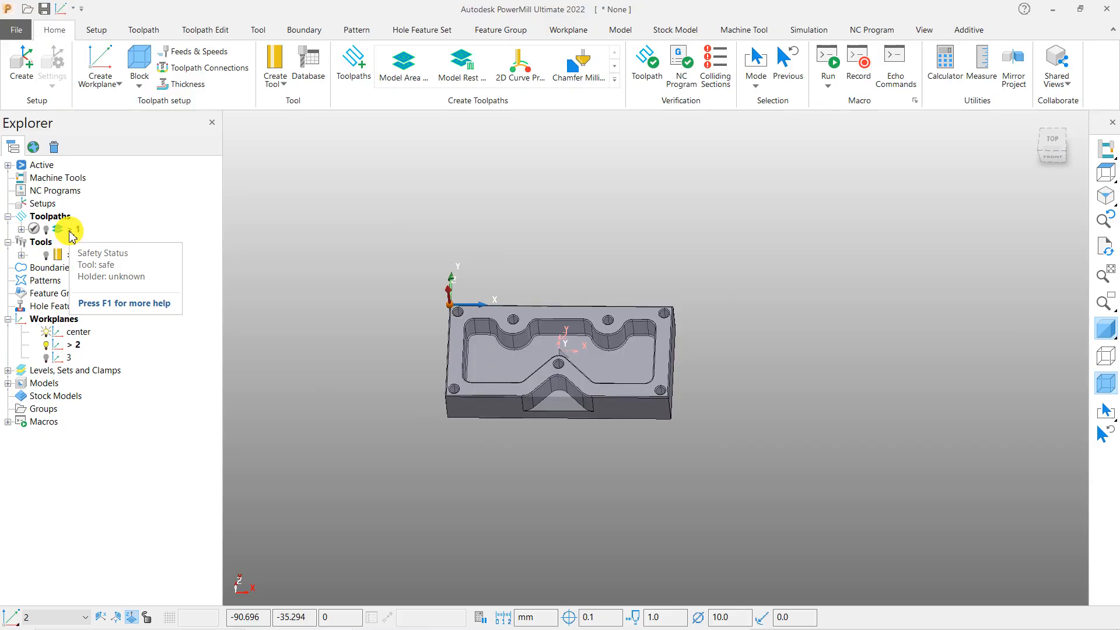
Review the Model Area Clearance settings of toolpath 1 in editable mode, then close them without recalculating
right_click(70, 231)
left_click(108, 249)
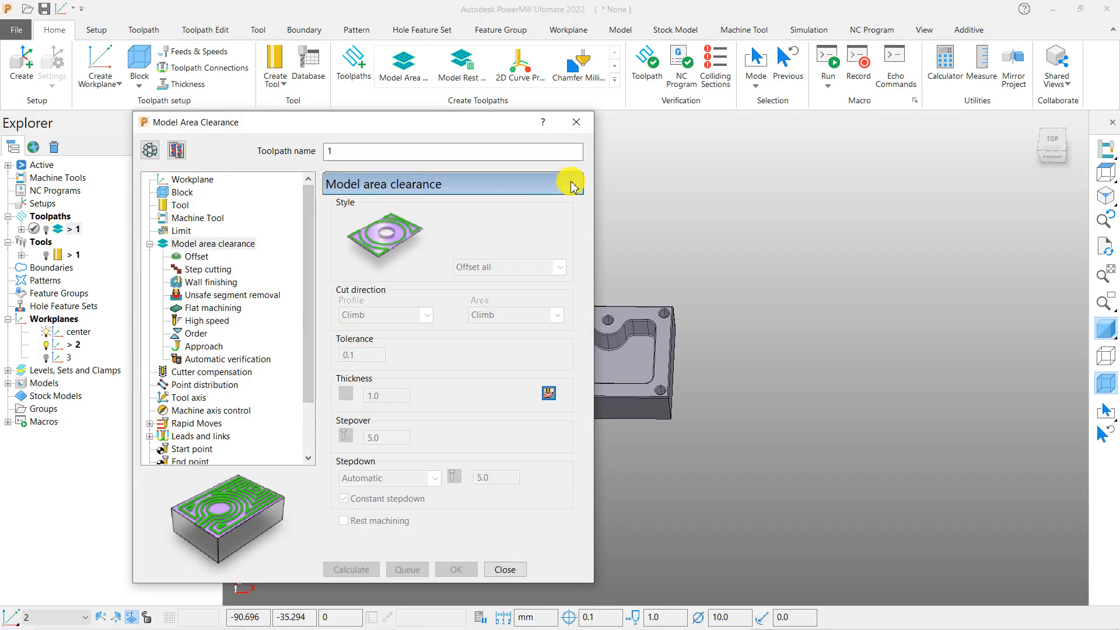
left_click(149, 150)
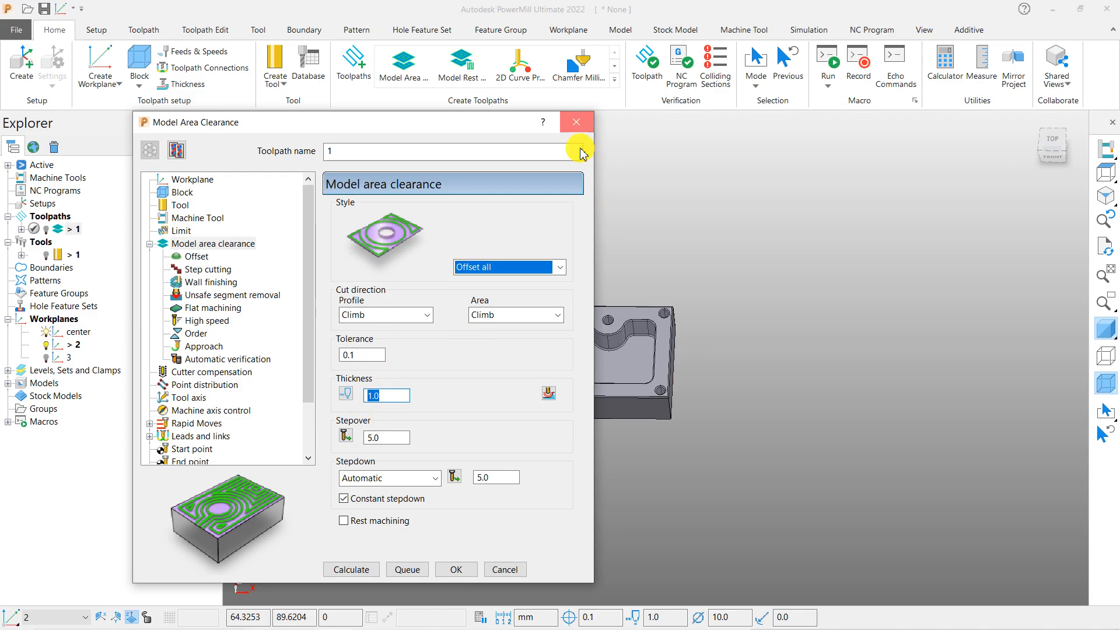
left_click(576, 122)
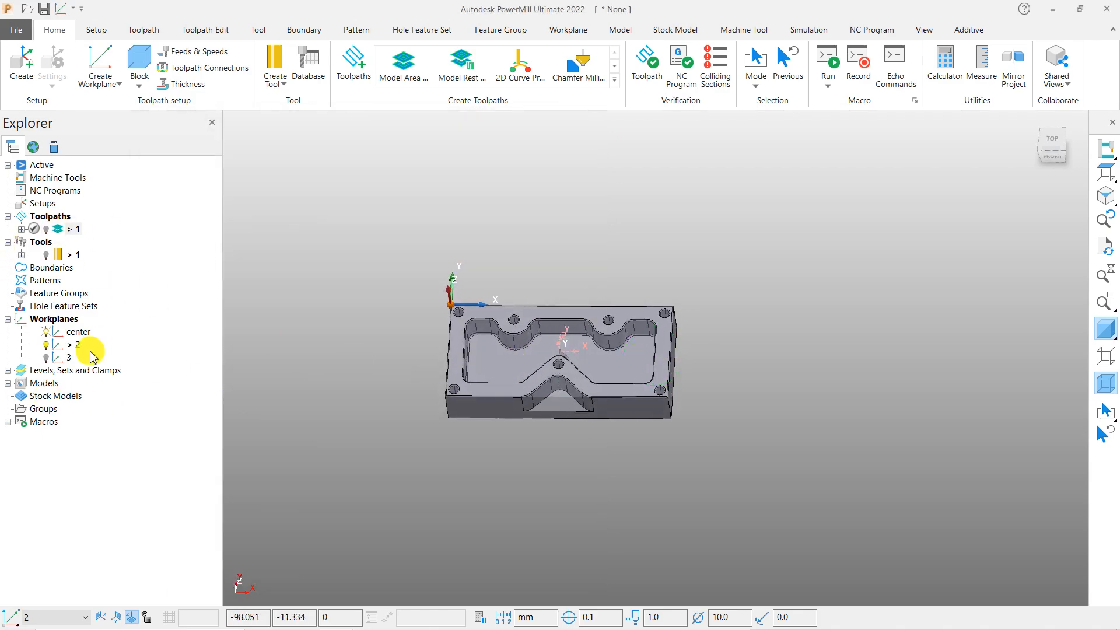
Create stock model 1 with tolerance 0.1, stepover 2.0 and workplane 2, and expand the stock model list
right_click(75, 398)
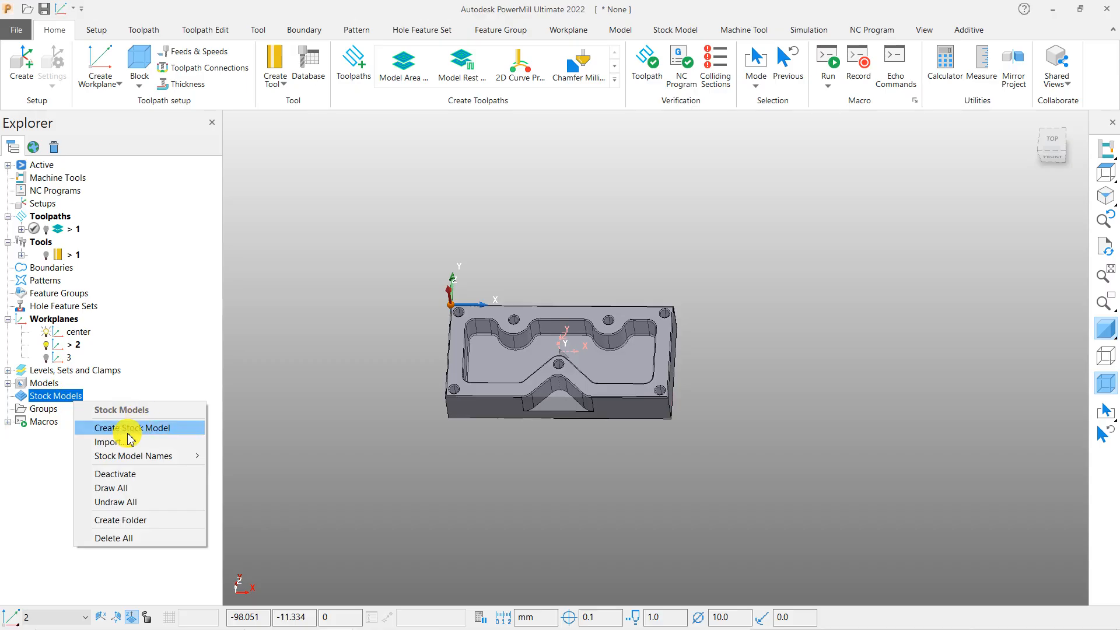
left_click(157, 433)
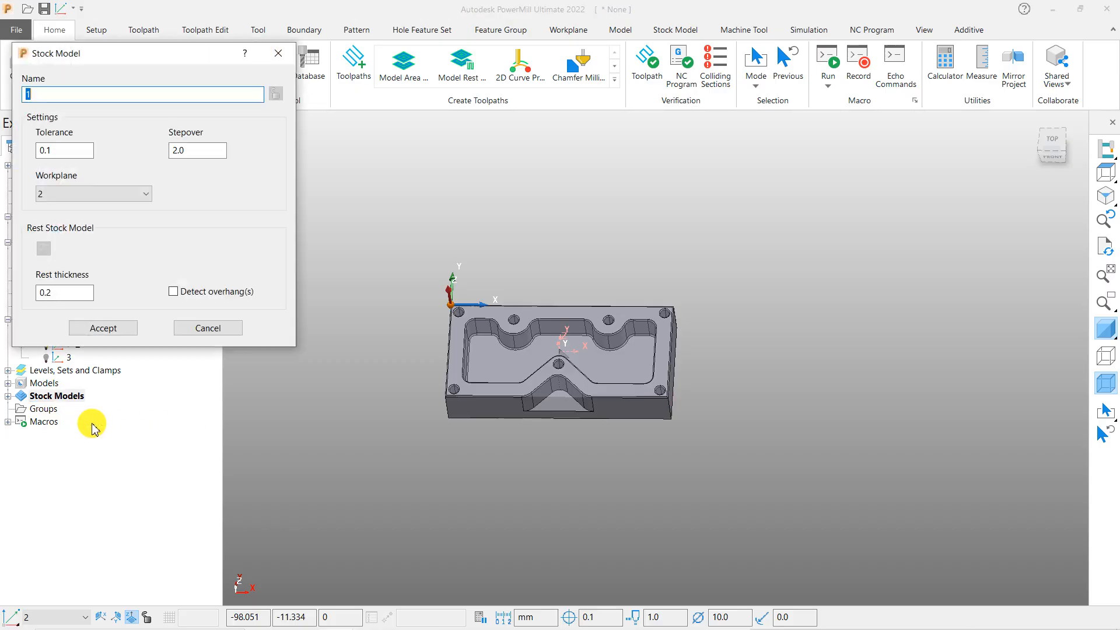
left_click(119, 332)
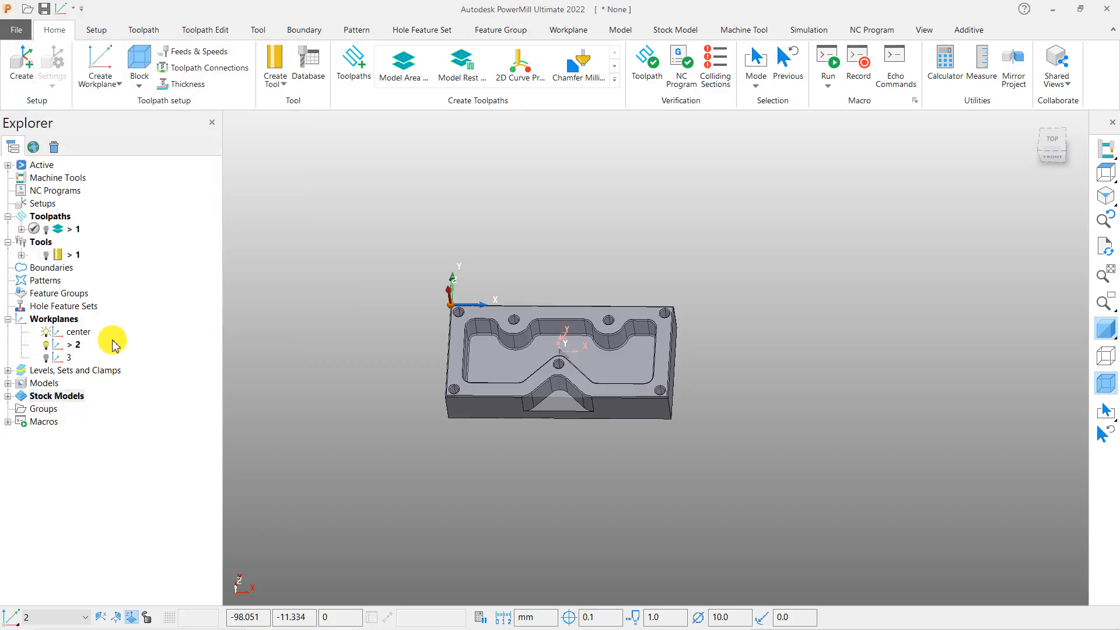
left_click(9, 398)
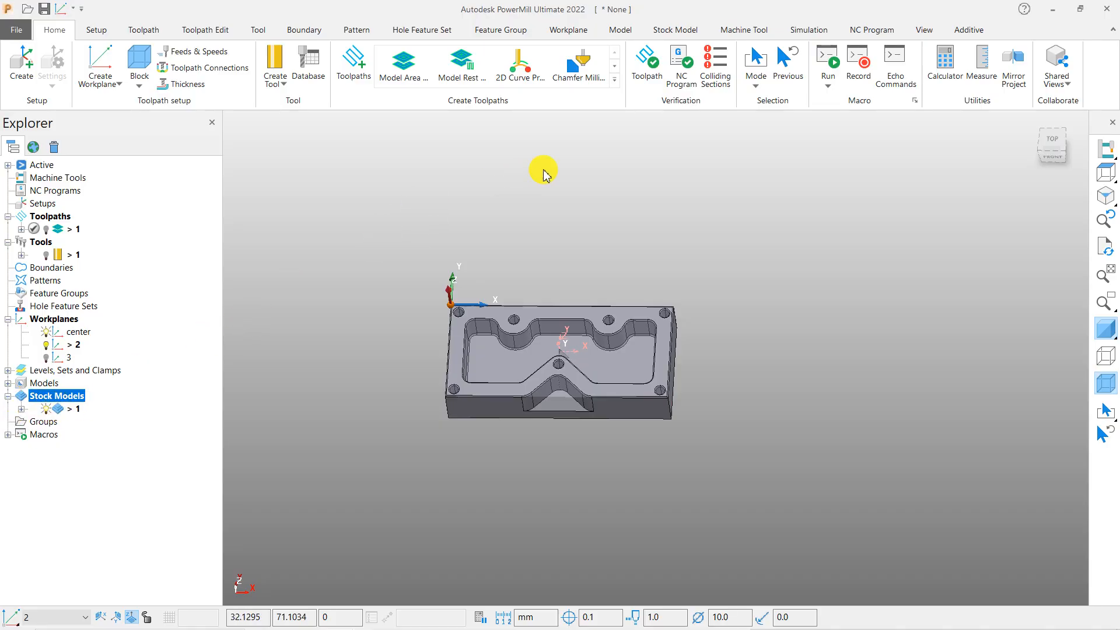
Try to calculate stock model 1 without applying a toolpath to it
right_click(58, 411)
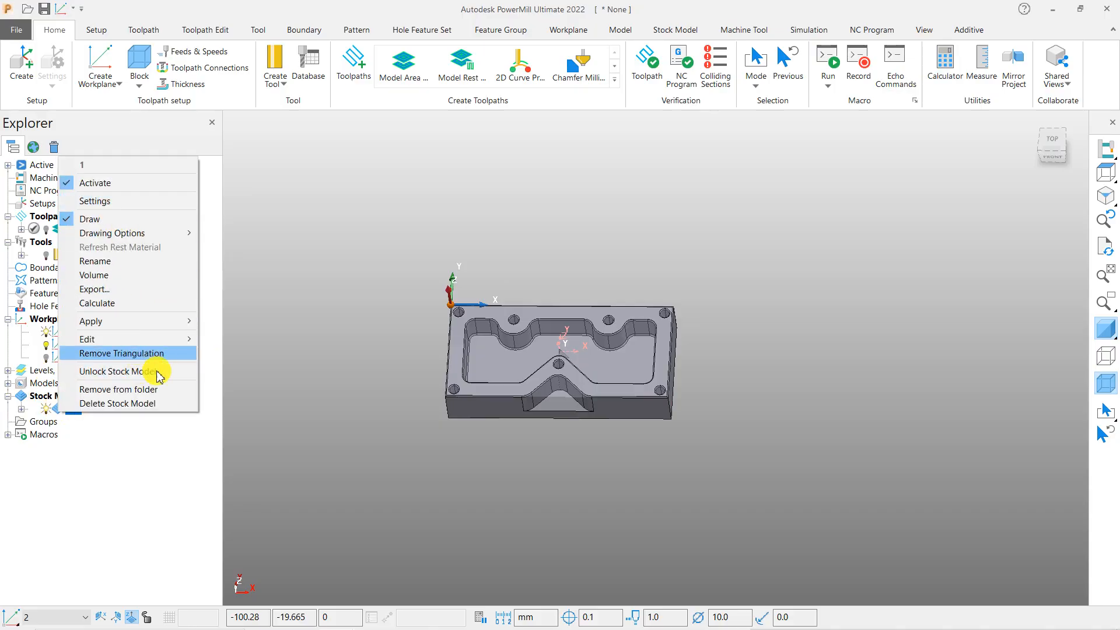
left_click(120, 465)
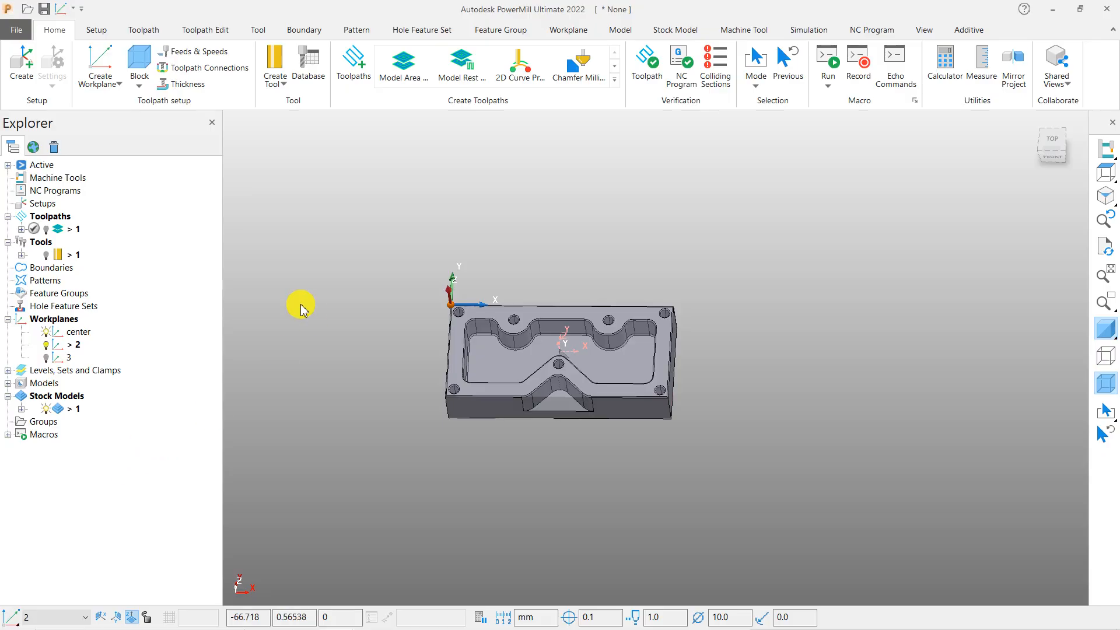
right_click(69, 412)
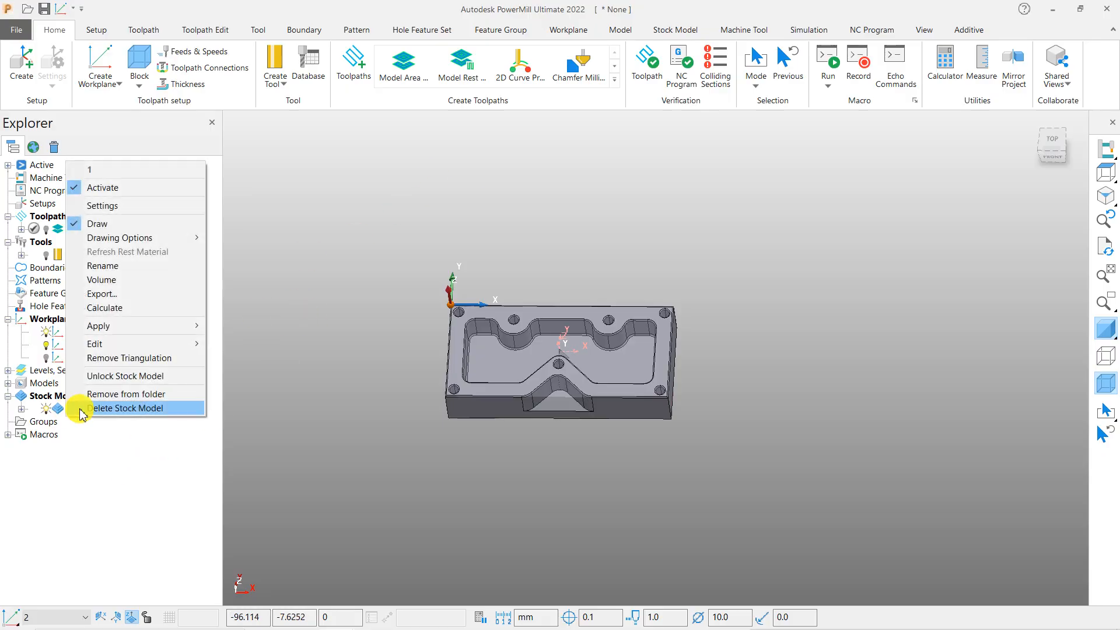
left_click(119, 313)
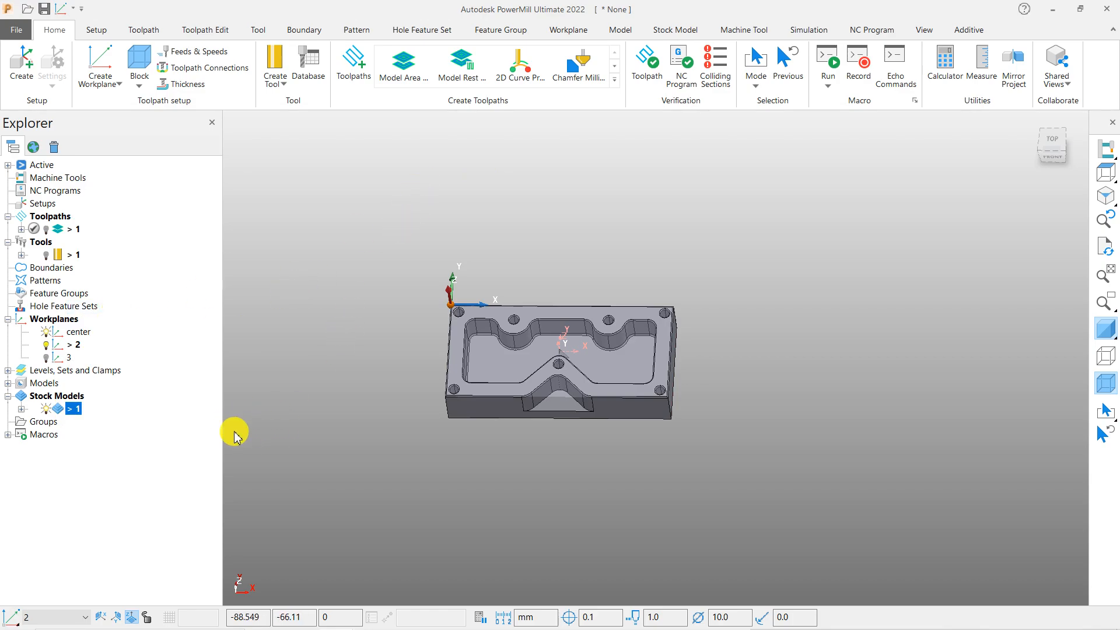
scroll(592, 374, "up", 2)
scroll(592, 373, "down", 2)
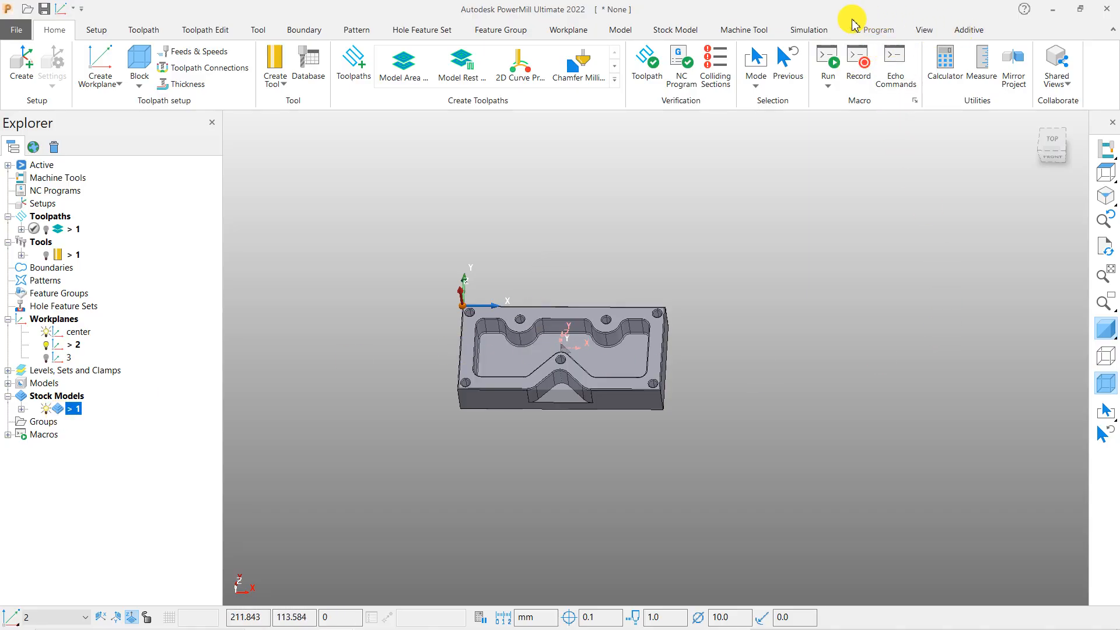
Apply toolpath 1 to stock model 1 and calculate the stock model
left_click(684, 31)
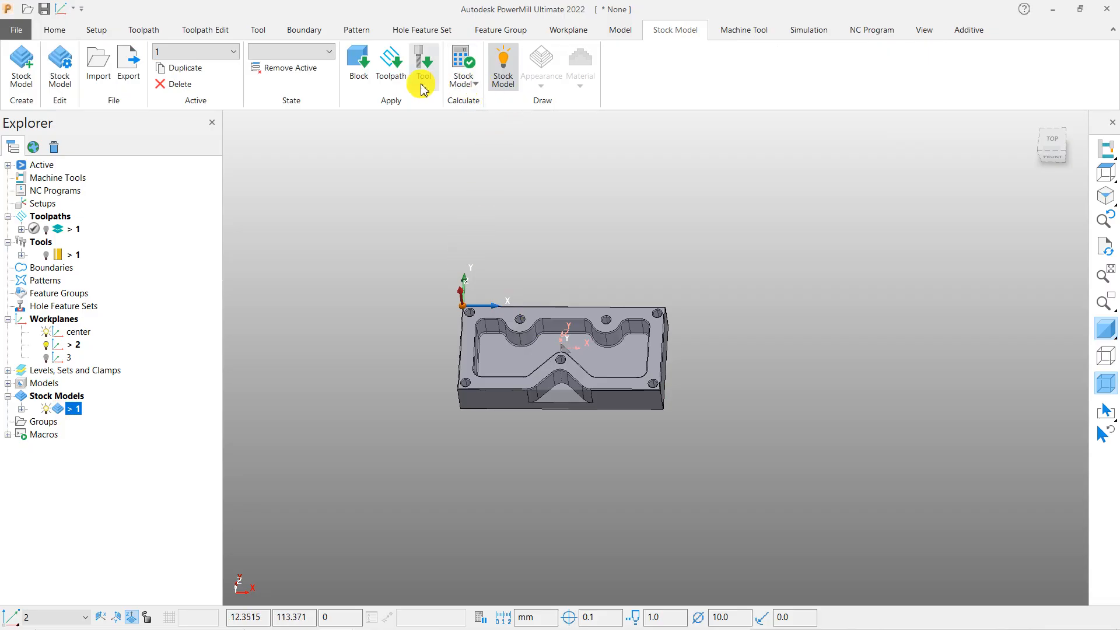
left_click(468, 85)
left_click(476, 110)
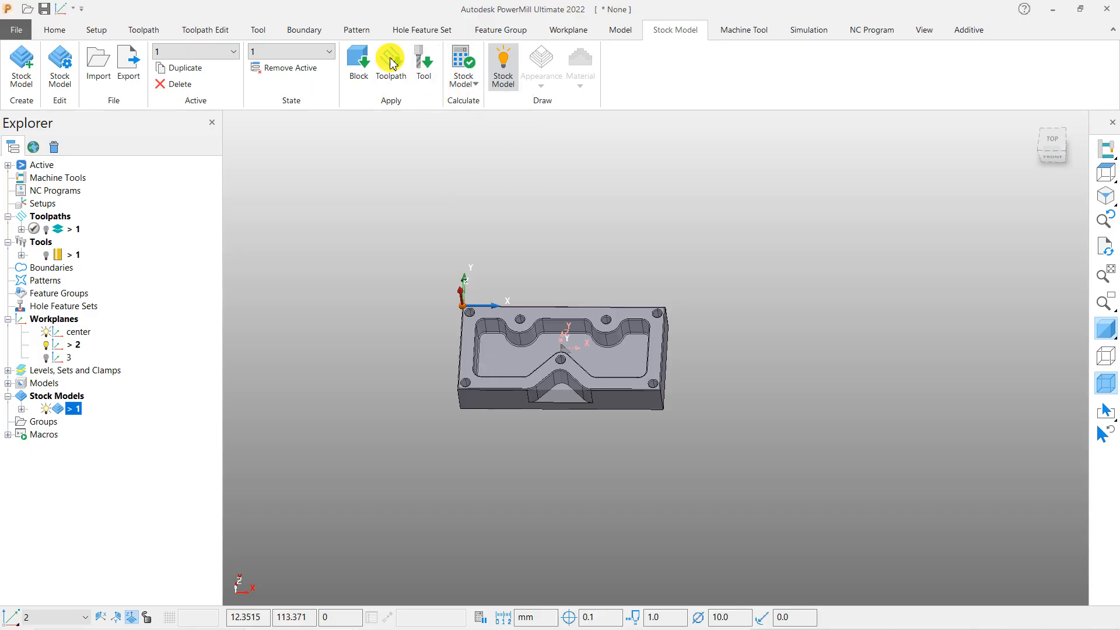
left_click(464, 82)
left_click(475, 110)
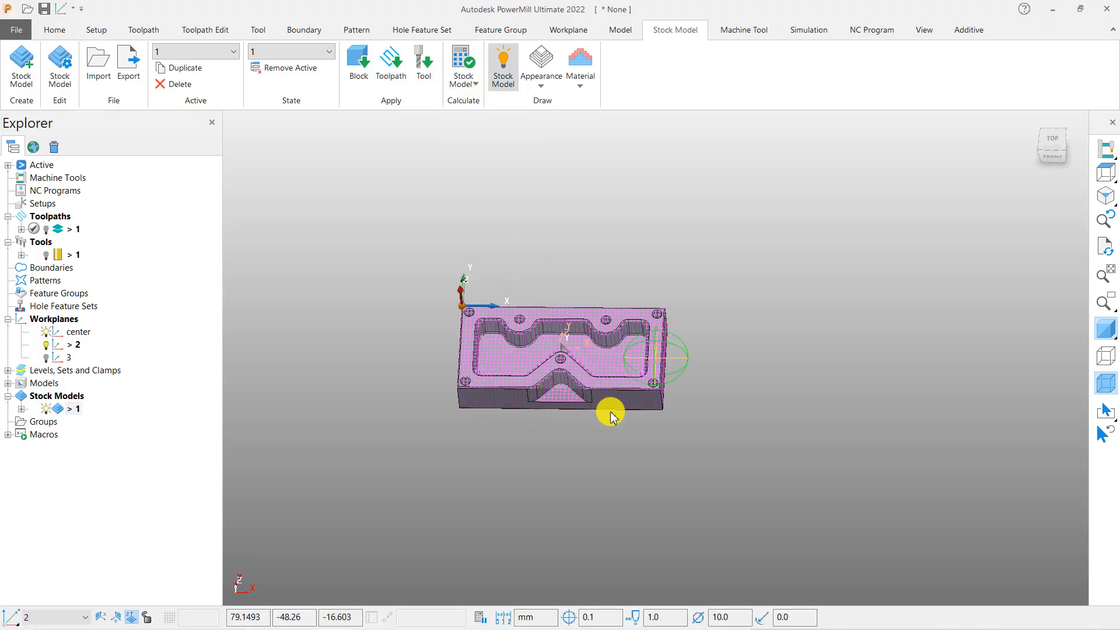
middle_click_drag(610, 413, 596, 421)
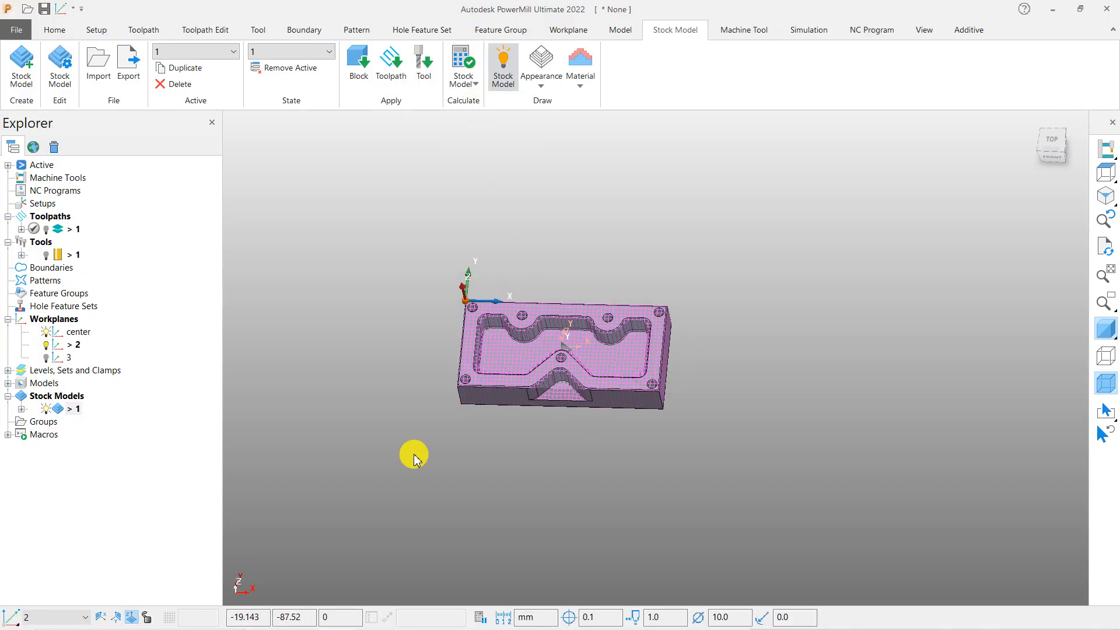
Turn off the part model's shading and redraw stock model 1 so only its wireframe is displayed
left_click(46, 409)
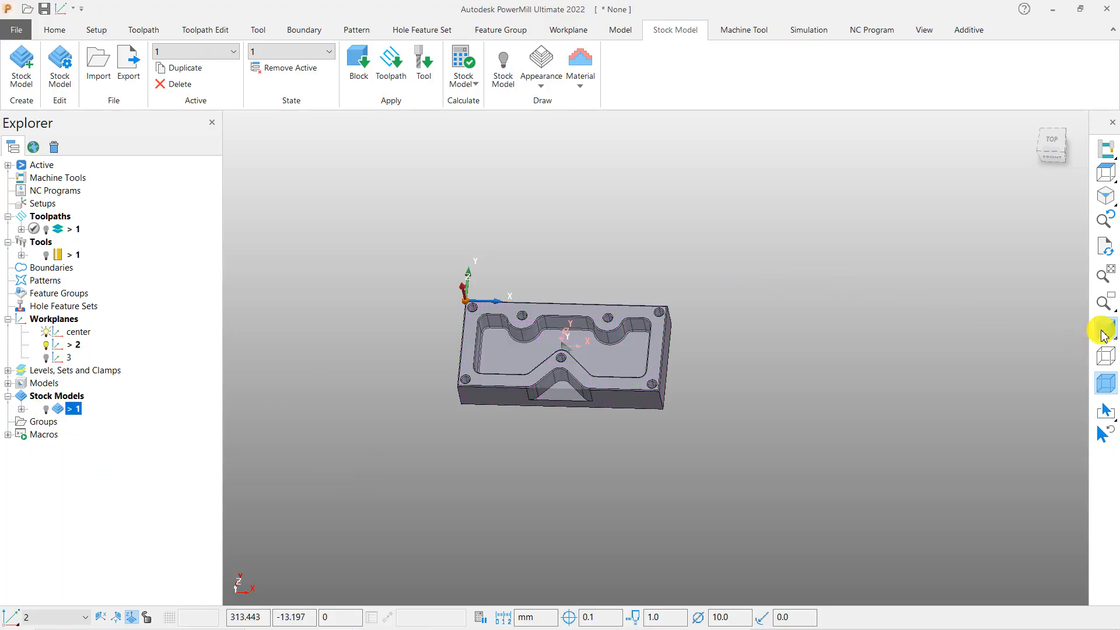
left_click(1102, 338)
left_click(46, 410)
mouse_move(640, 383)
middle_mouse_down()
mouse_move(625, 368)
mouse_move(594, 400)
middle_mouse_up()
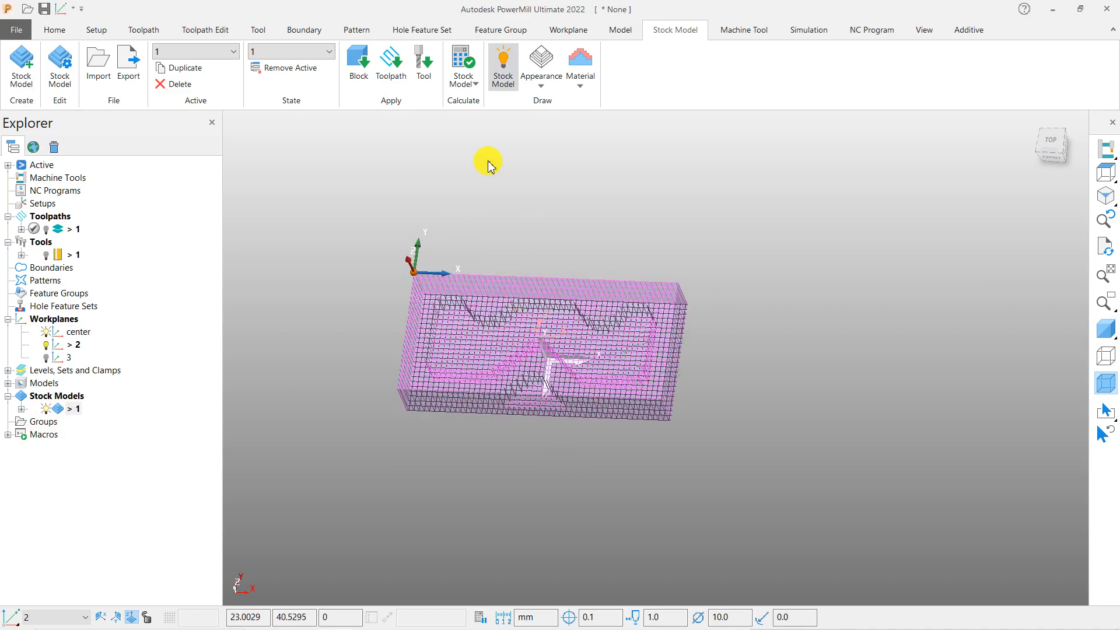
Display stock model 1 shaded and inspect its machined pocket and front notch
left_click(542, 81)
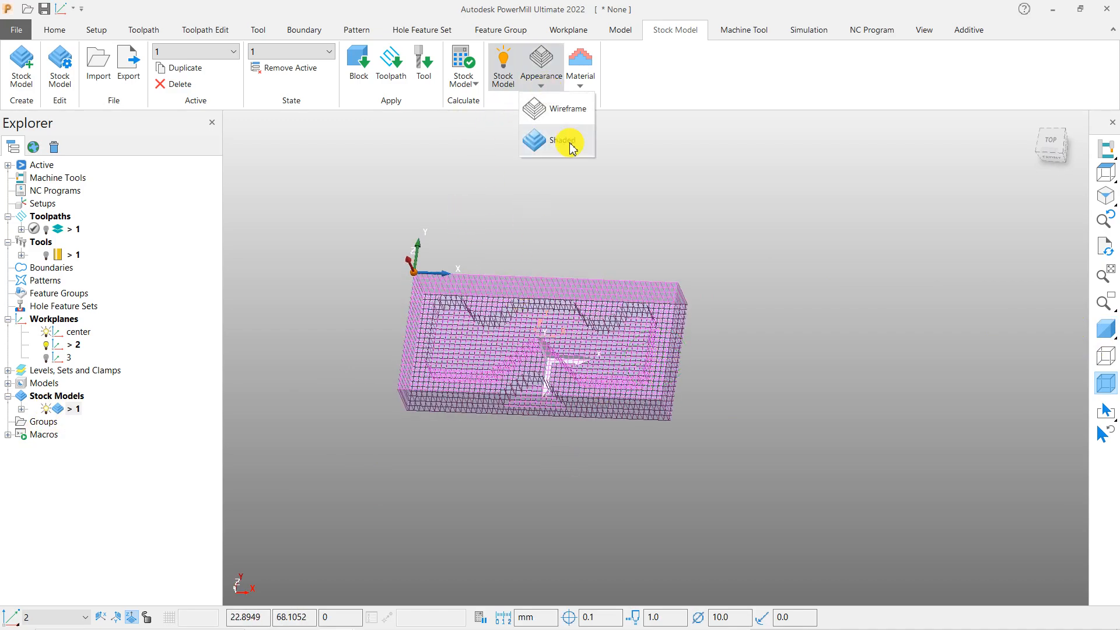
left_click(571, 147)
mouse_move(578, 387)
middle_mouse_down()
mouse_move(513, 390)
mouse_move(656, 357)
middle_mouse_up()
middle_click_drag(575, 358, 566, 407)
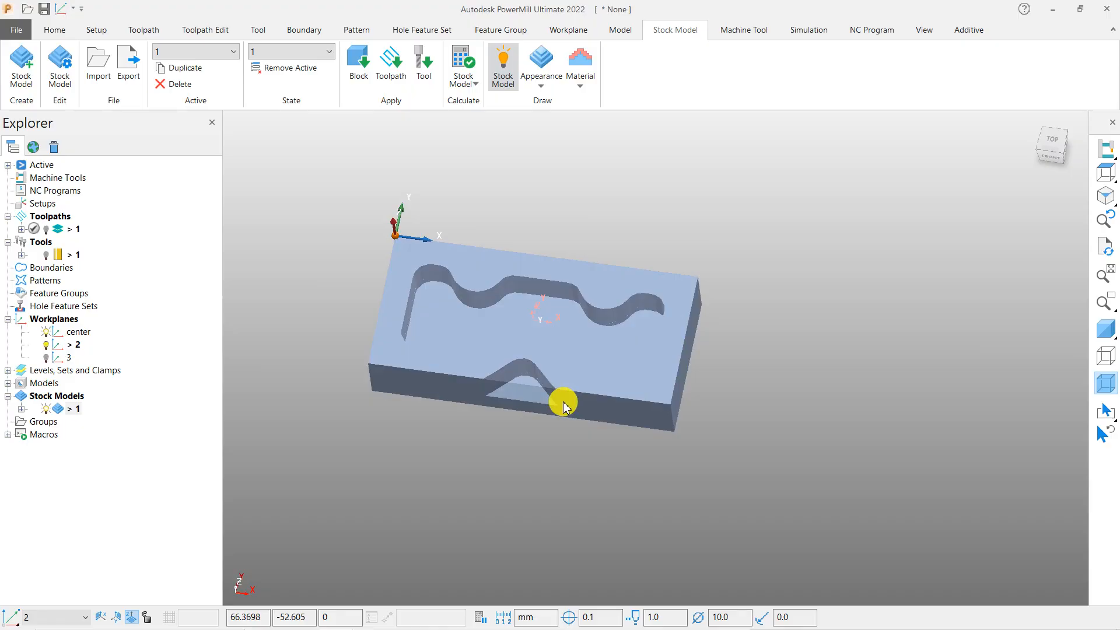
scroll(437, 257, "up", 3)
scroll(436, 256, "down", 2)
middle_click_drag(497, 305, 588, 421)
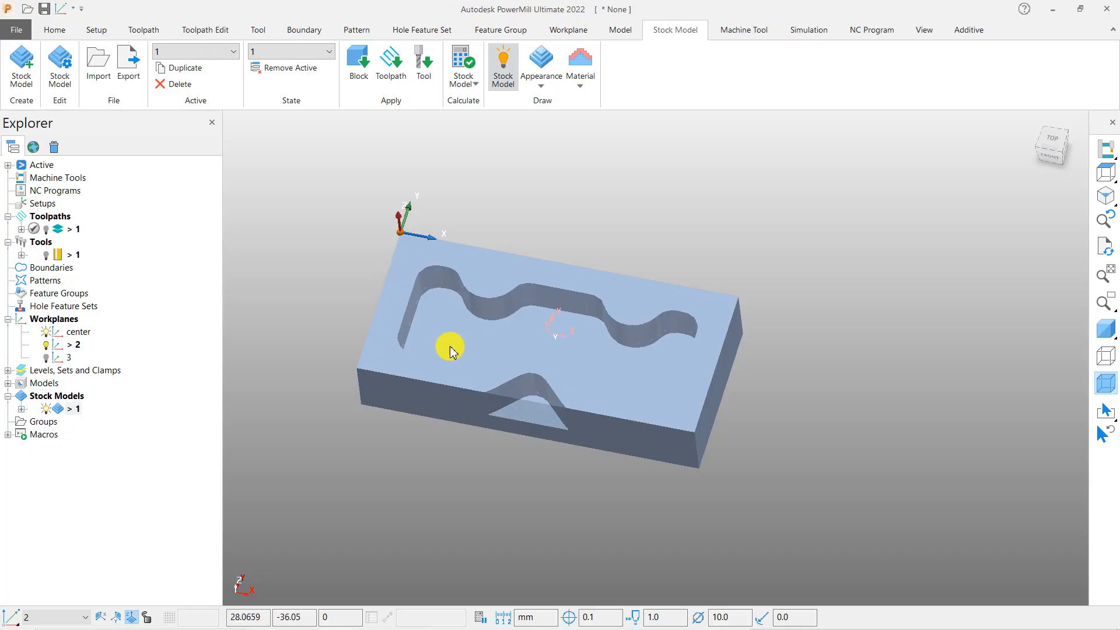
Export stock model 1 to the Desktop as a stock model file (*.stkmd) named "stock model"
right_click(58, 411)
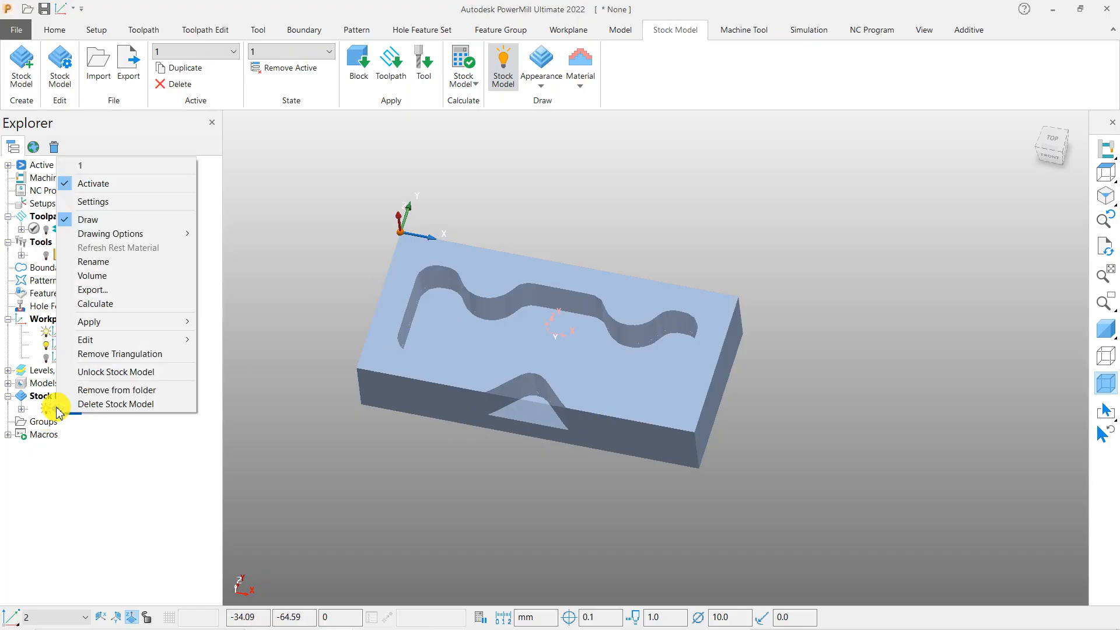
left_click(128, 288)
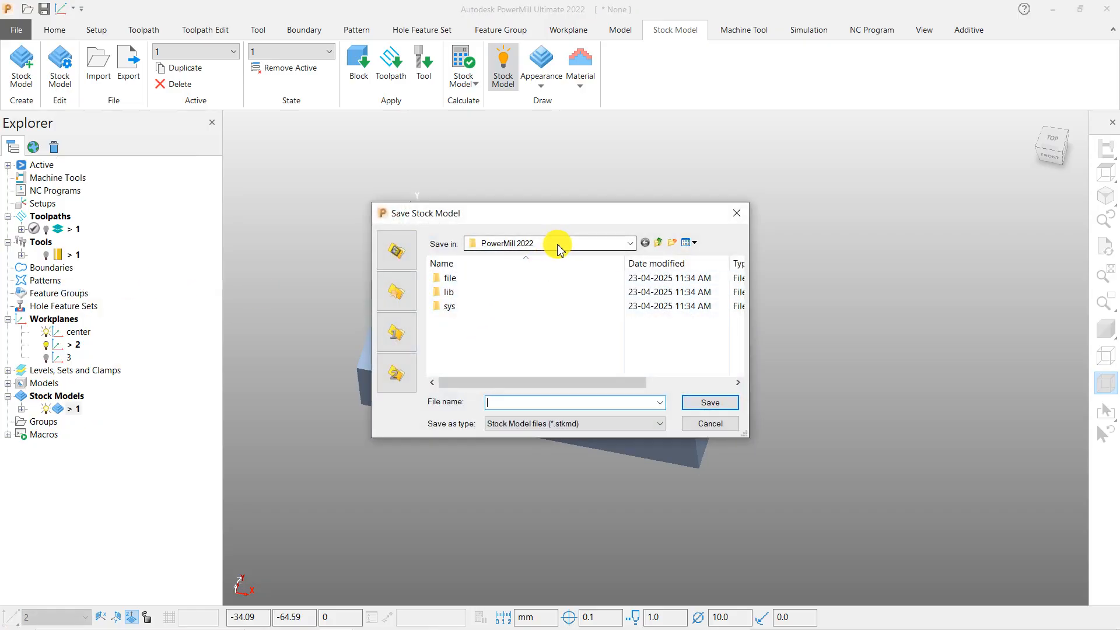
left_click(559, 245)
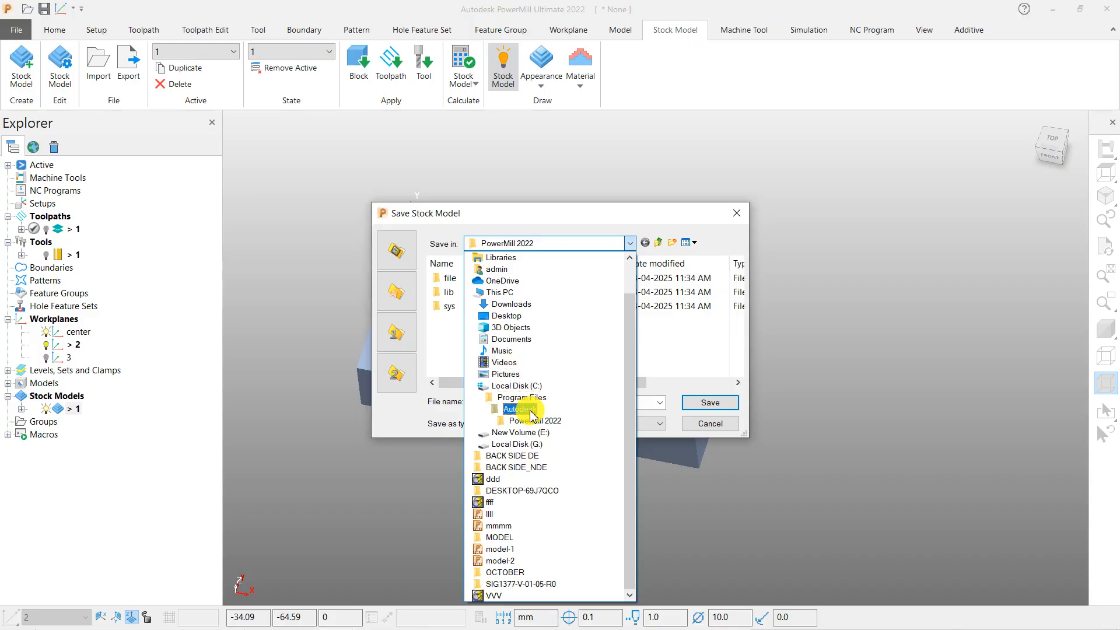
left_click(507, 316)
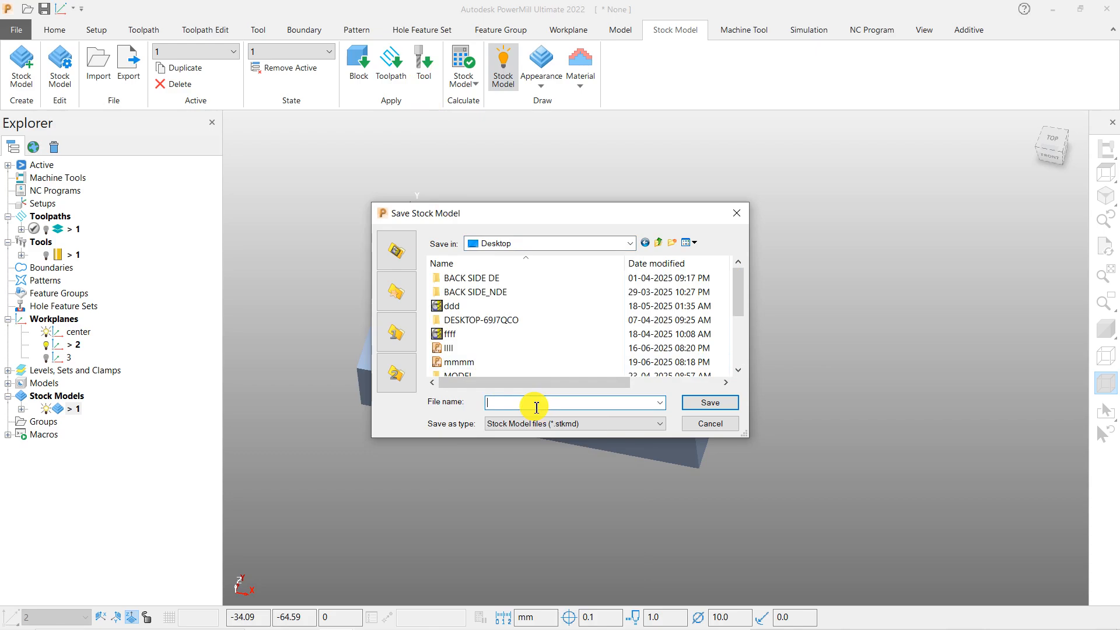
type("stock model")
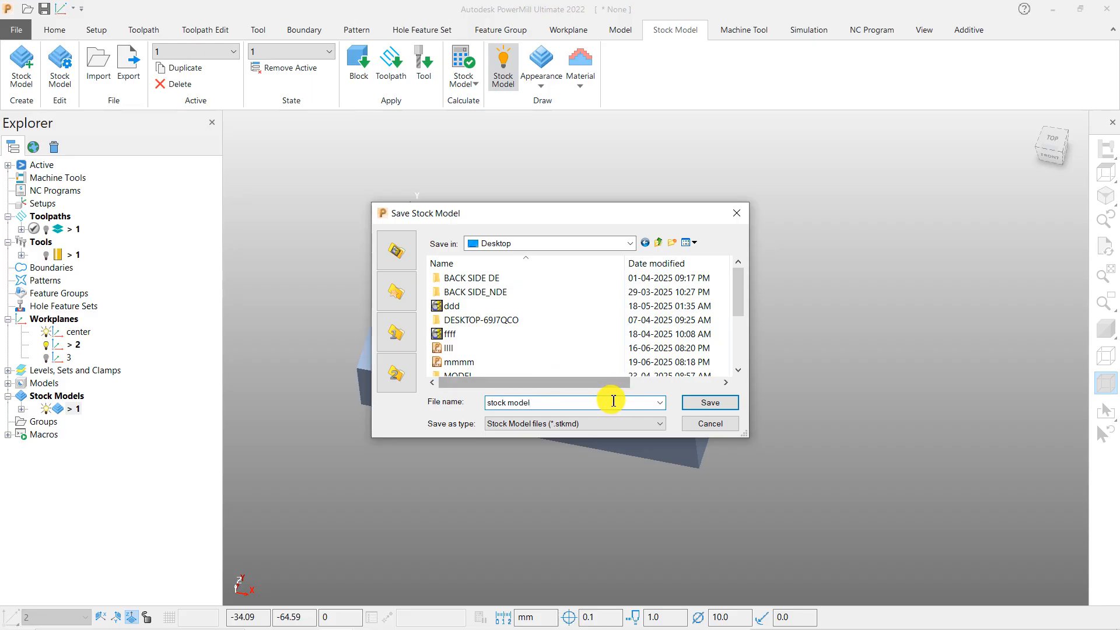
left_click(690, 405)
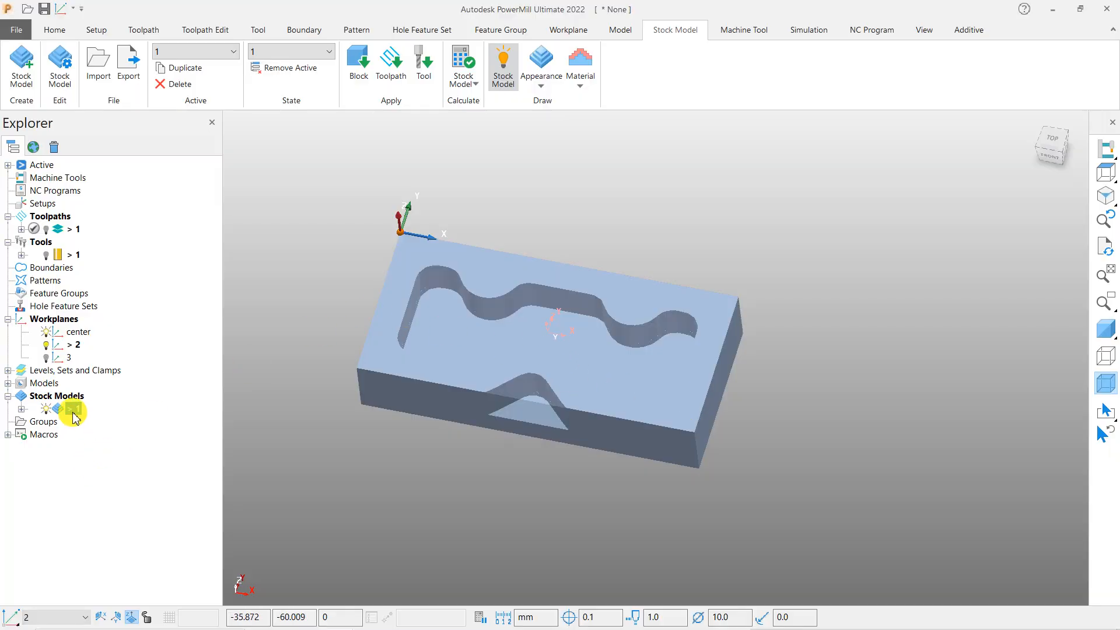
Delete stock model 1 and turn the part model's shading back on
right_click(81, 412)
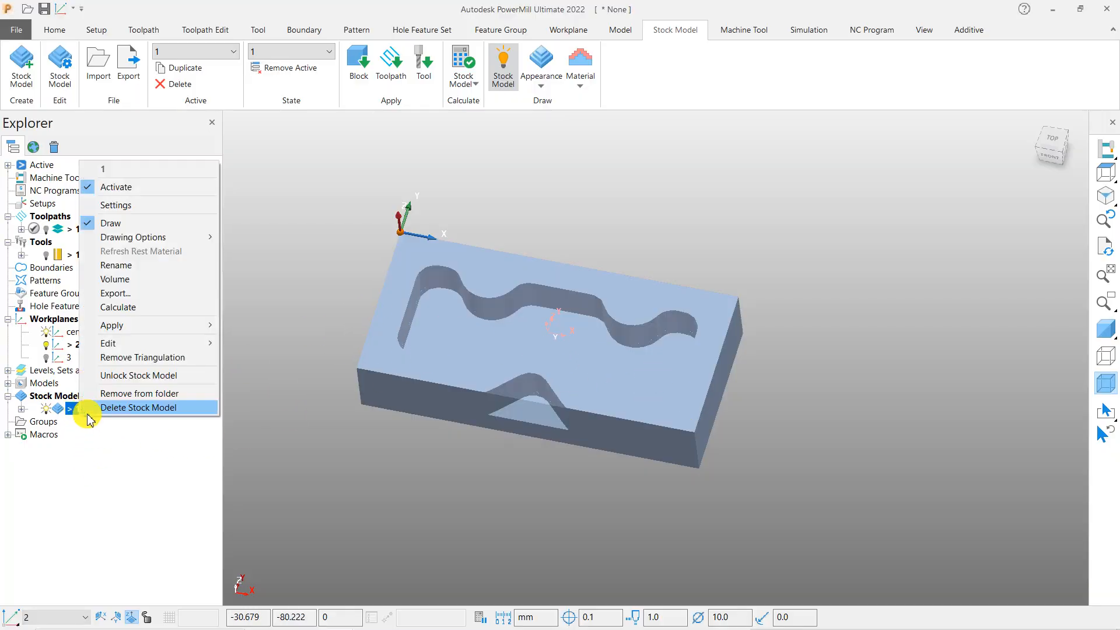
left_click(117, 414)
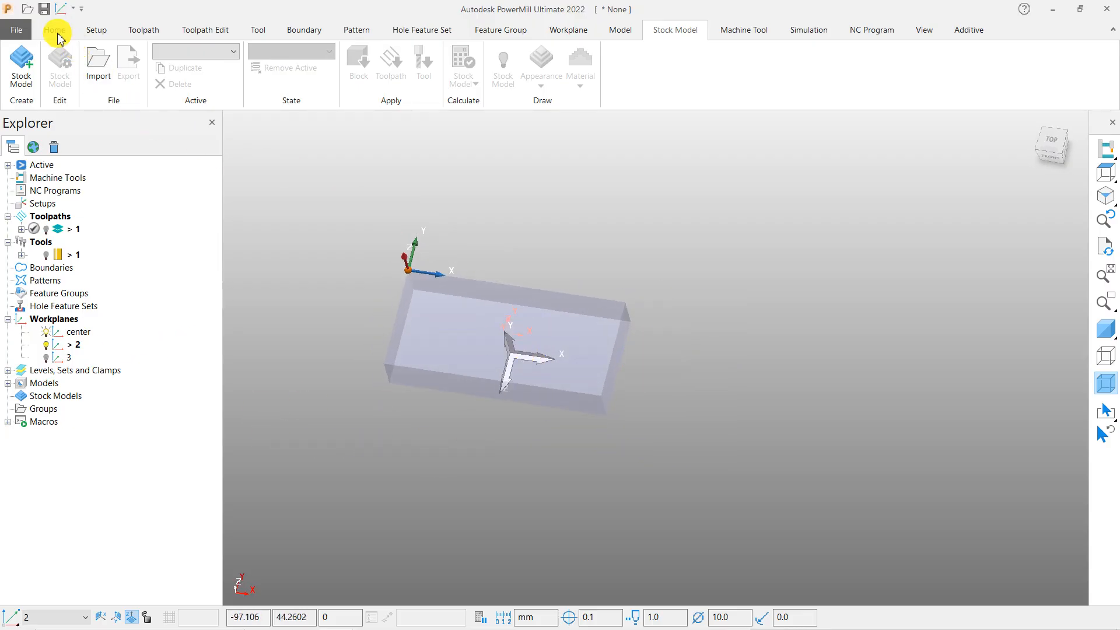
left_click(54, 30)
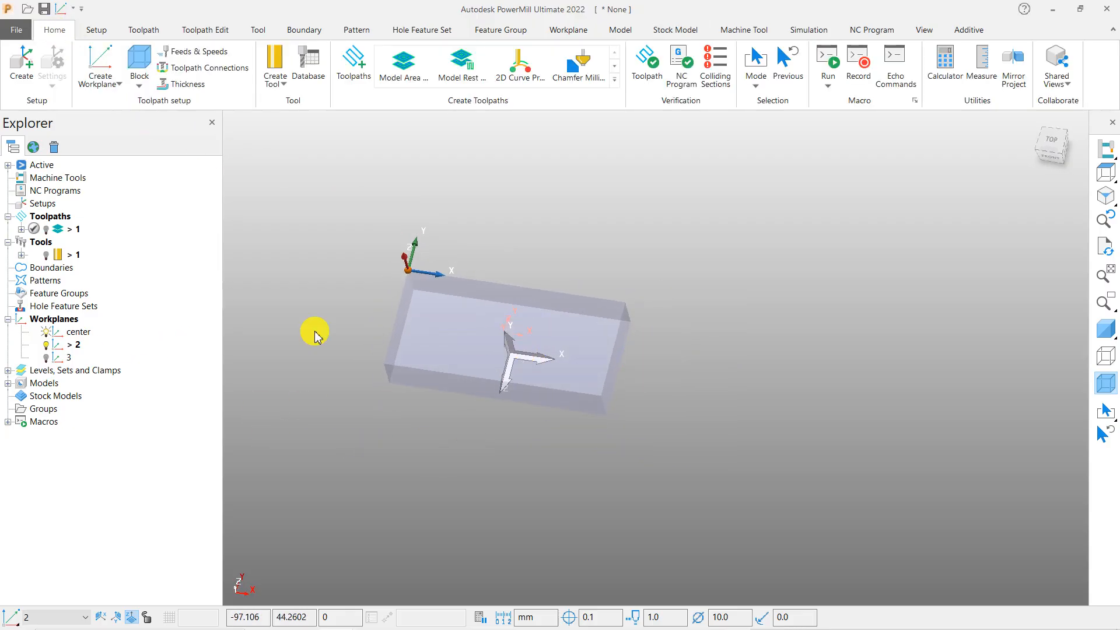
left_click(1104, 329)
middle_click_drag(619, 391, 470, 317)
scroll(552, 350, "up", 3)
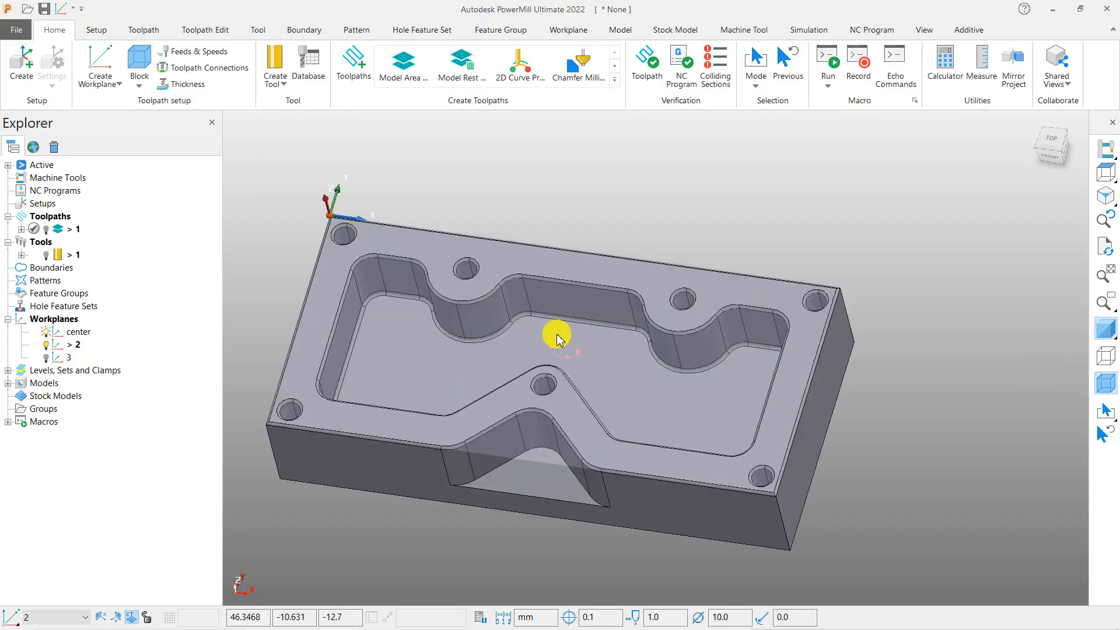
middle_click_drag(551, 360, 590, 413)
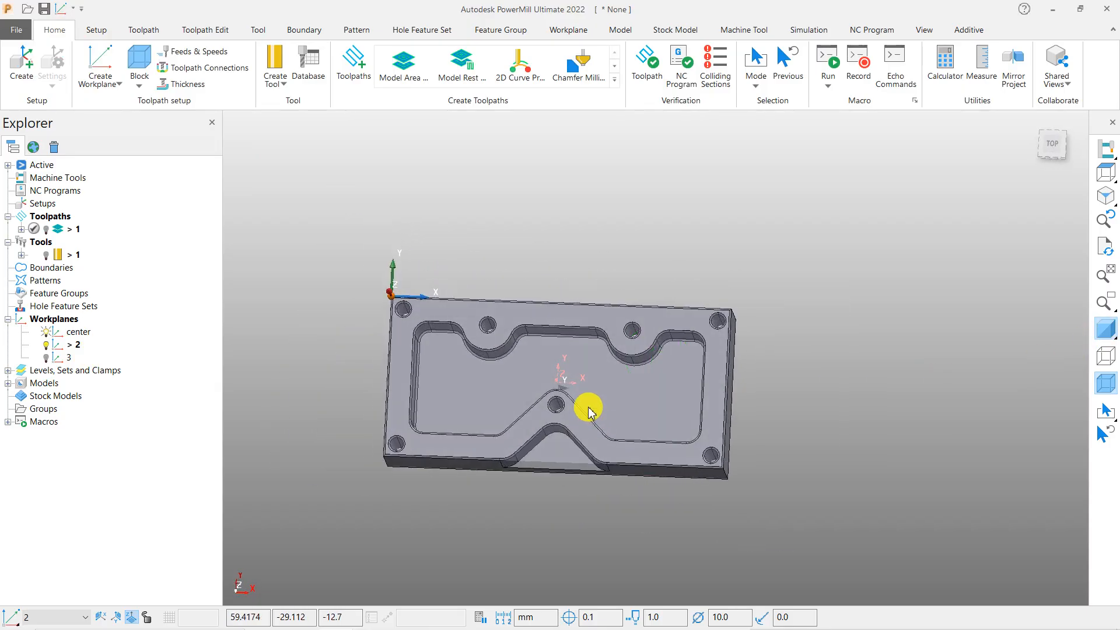
Open the block settings and define the block by Triangles in the active workplane
middle_click_drag(598, 403, 318, 210)
left_click(139, 58)
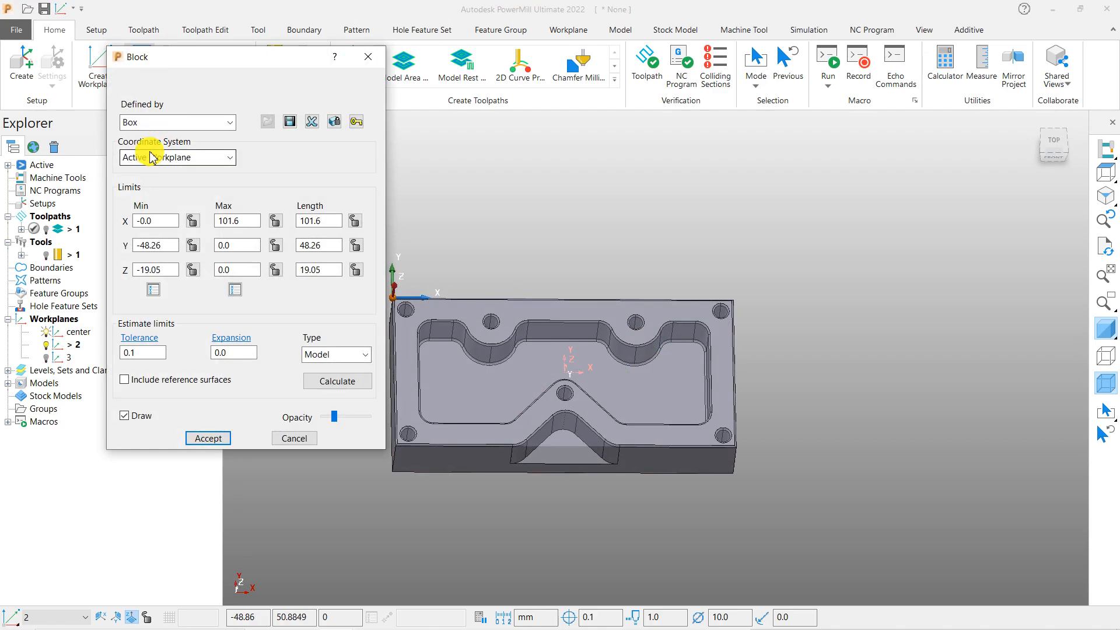
left_click(155, 122)
left_click(144, 164)
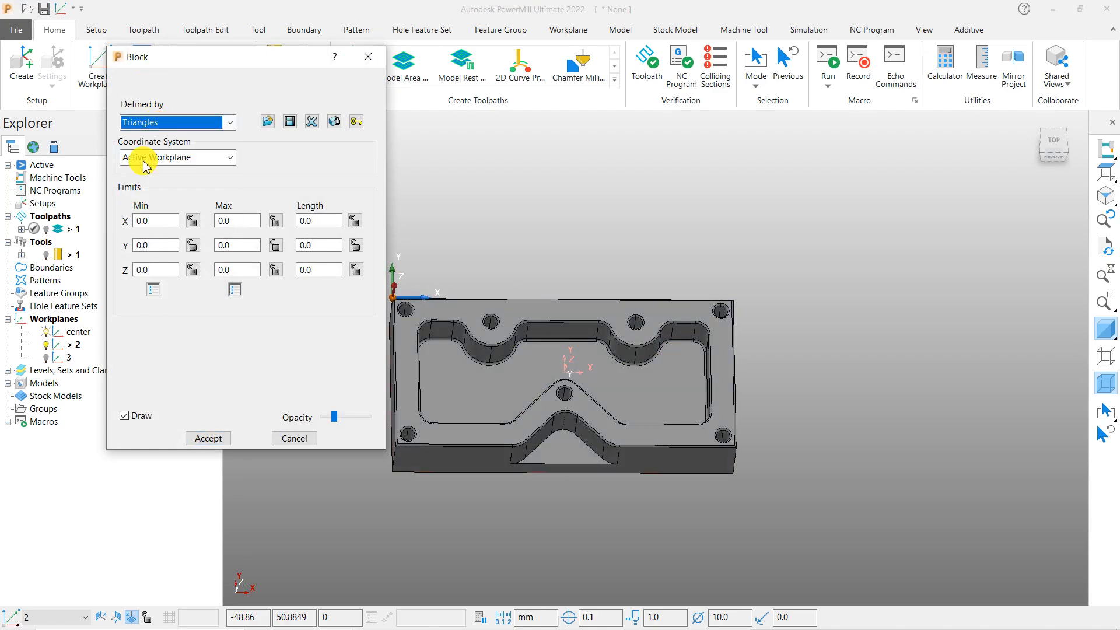
Try to load "stock model.stkmd" from the Desktop as the triangle block, with the file type set to All Files
left_click(267, 121)
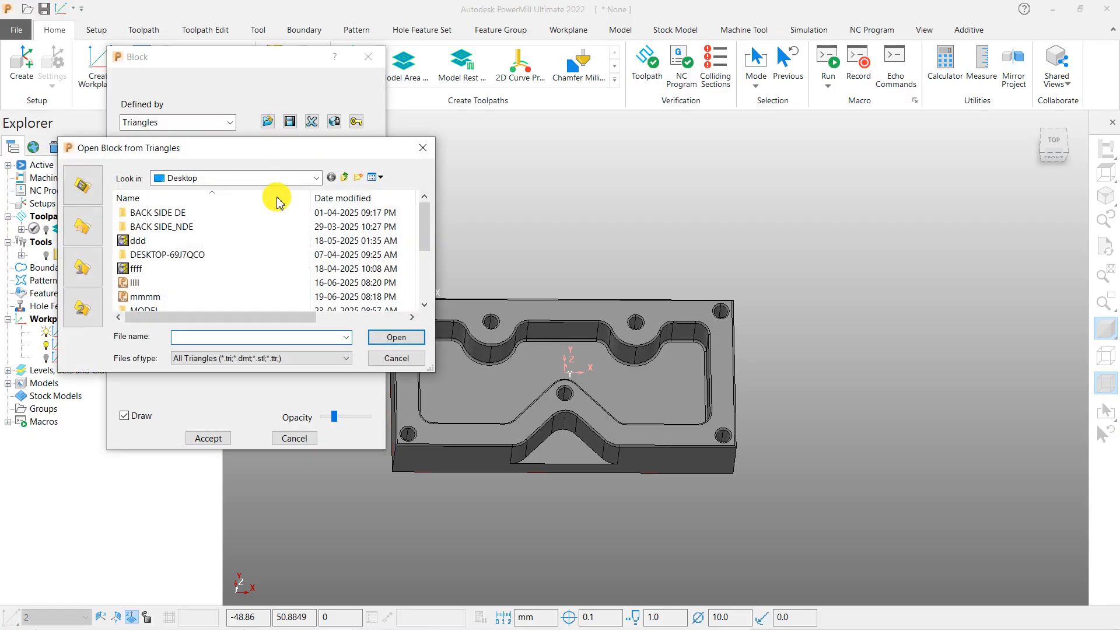
scroll(209, 279, "down", 3)
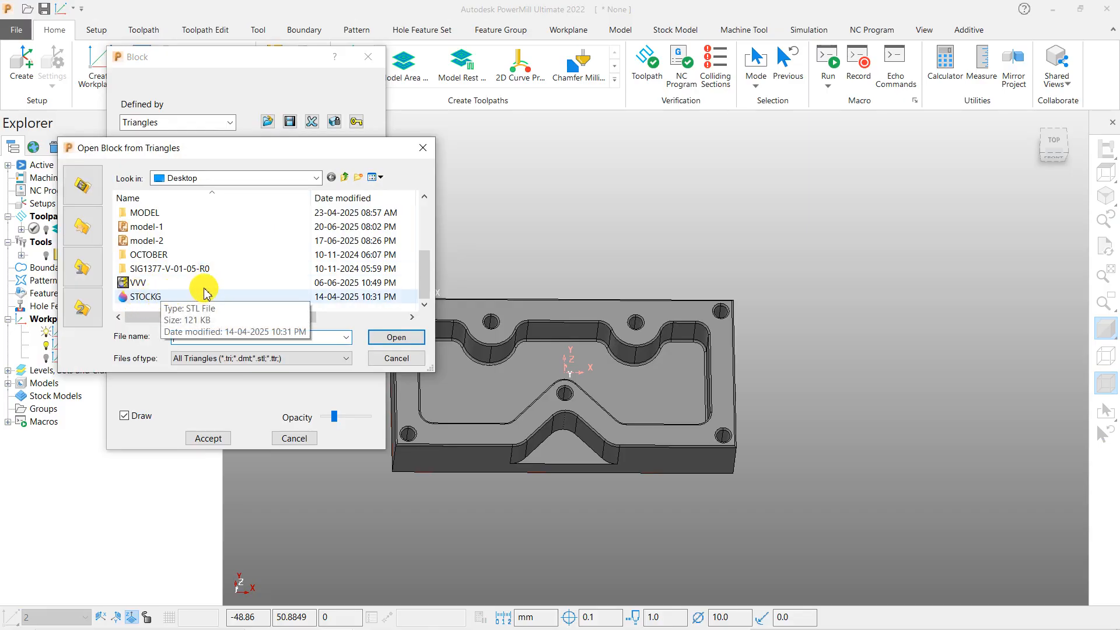
left_click(317, 358)
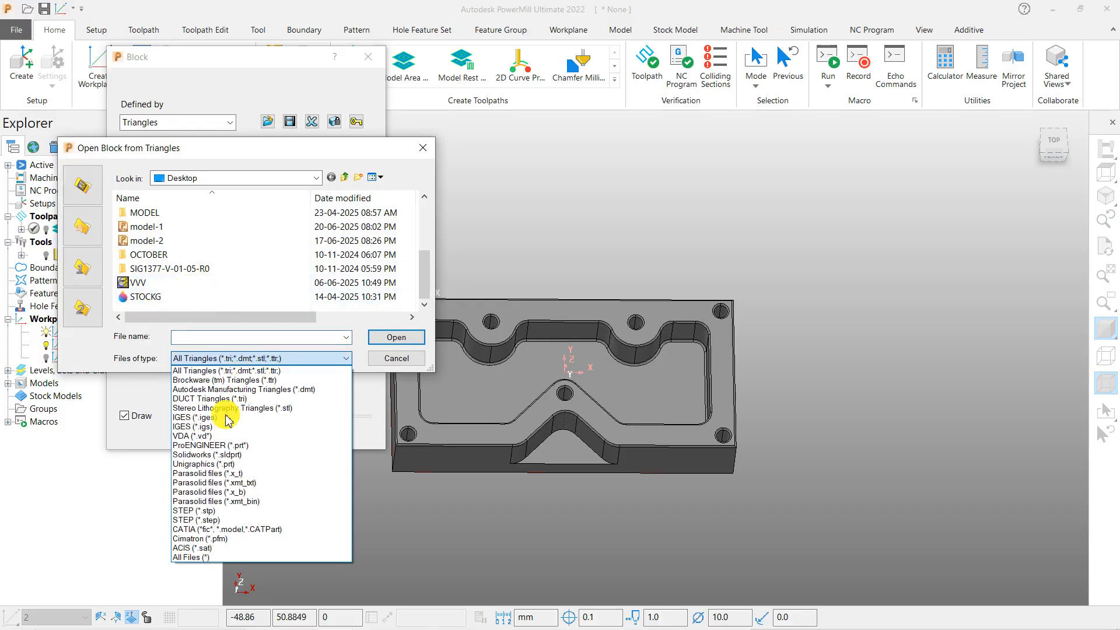
left_click(192, 557)
scroll(198, 251, "down", 3)
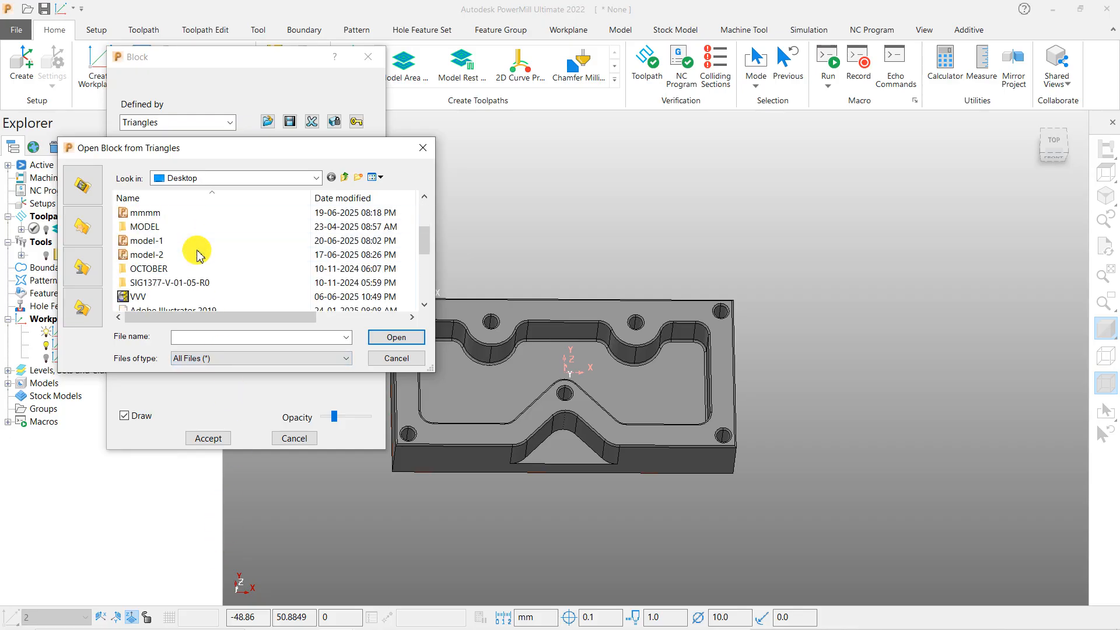
scroll(199, 255, "down", 2)
scroll(207, 259, "down", 1)
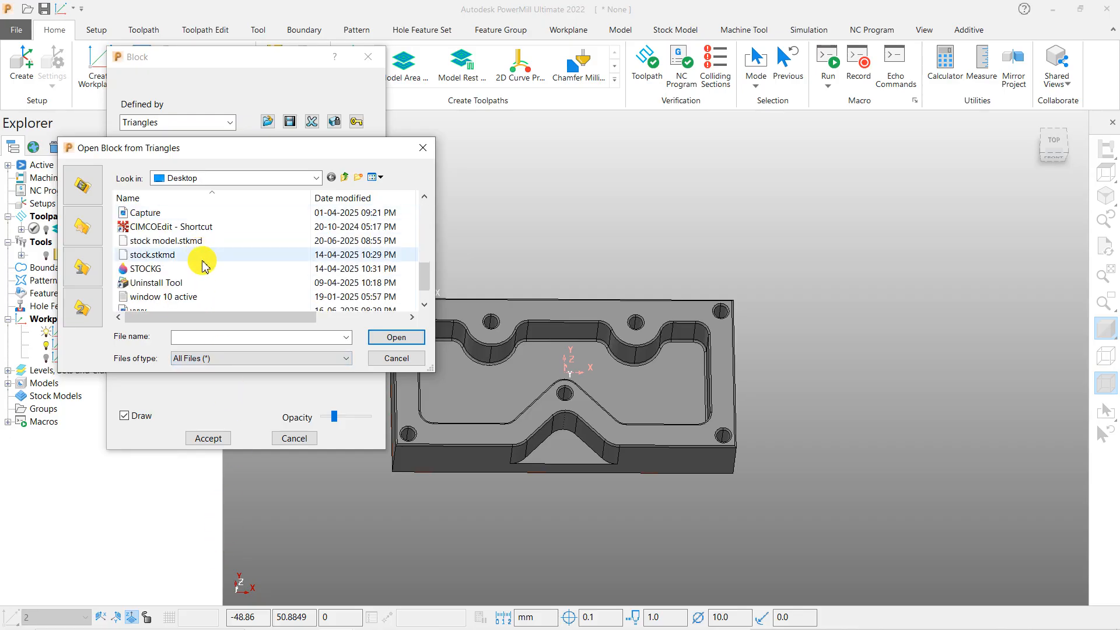
scroll(184, 274, "down", 1)
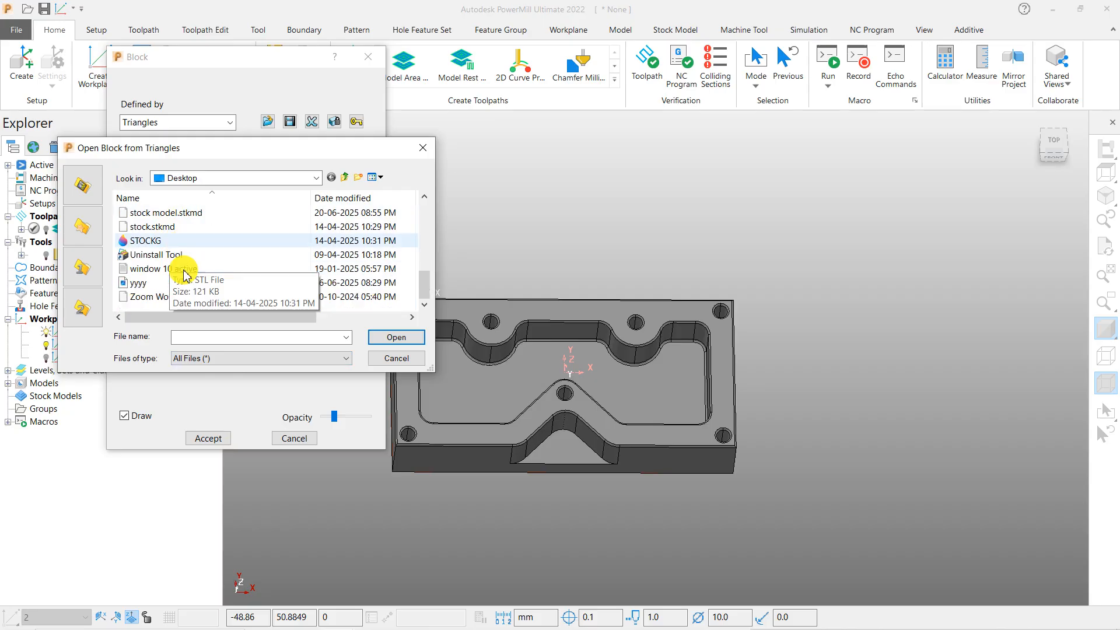
scroll(193, 274, "up", 1)
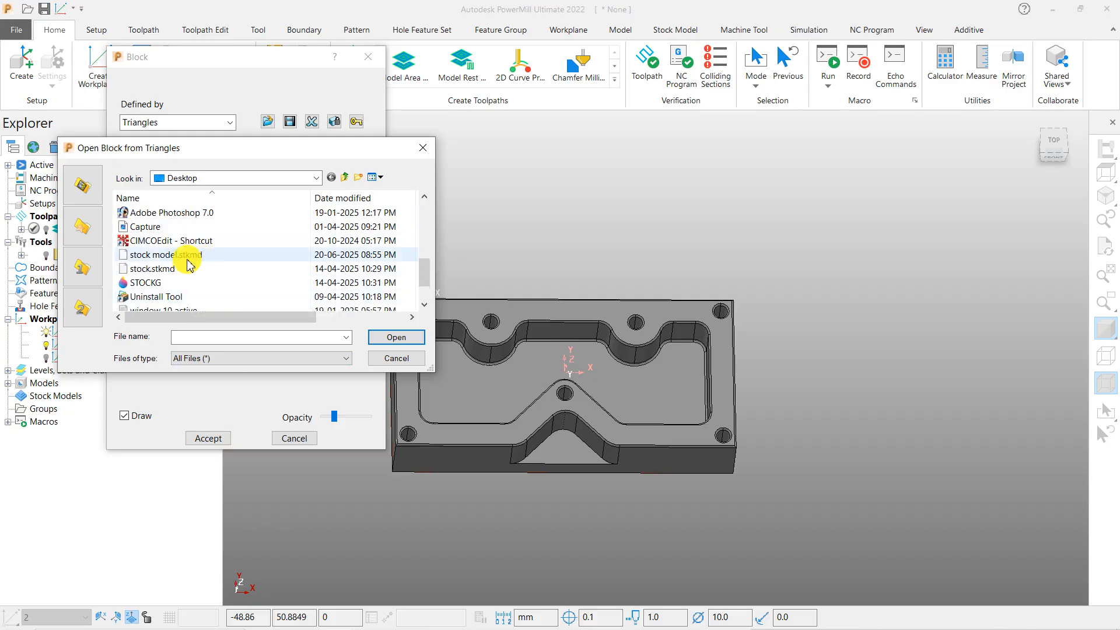
left_click(156, 257)
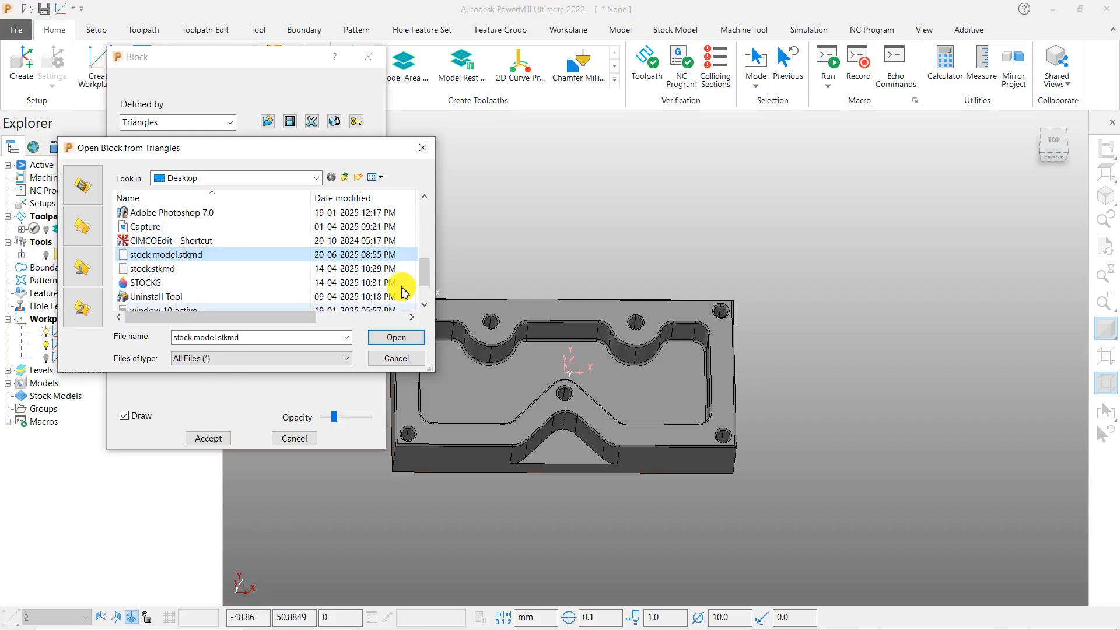
left_click(388, 337)
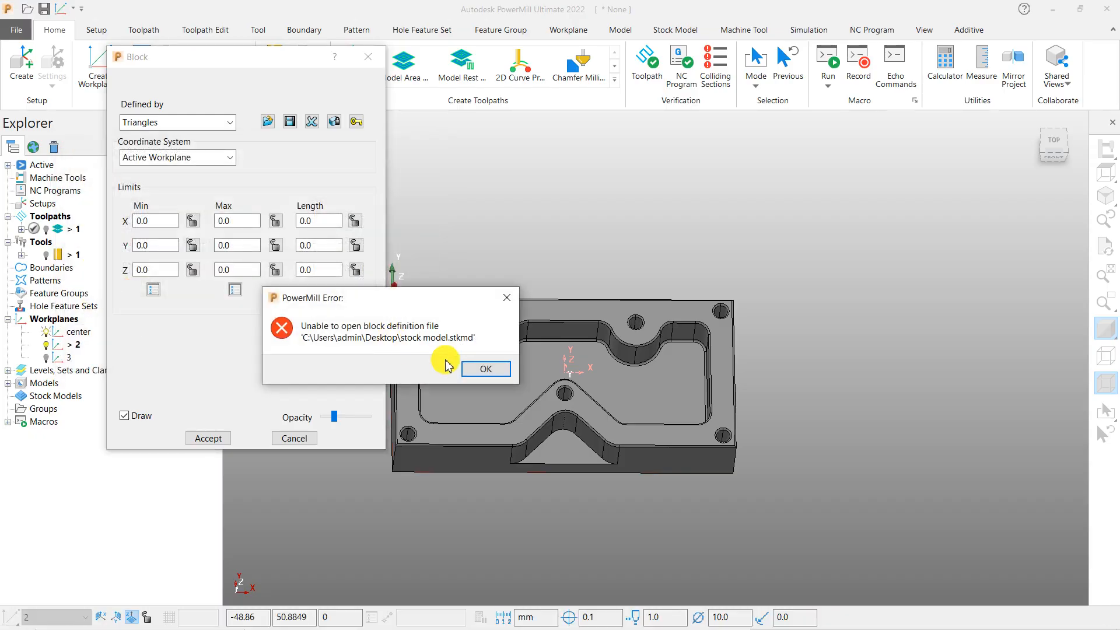
left_click(500, 373)
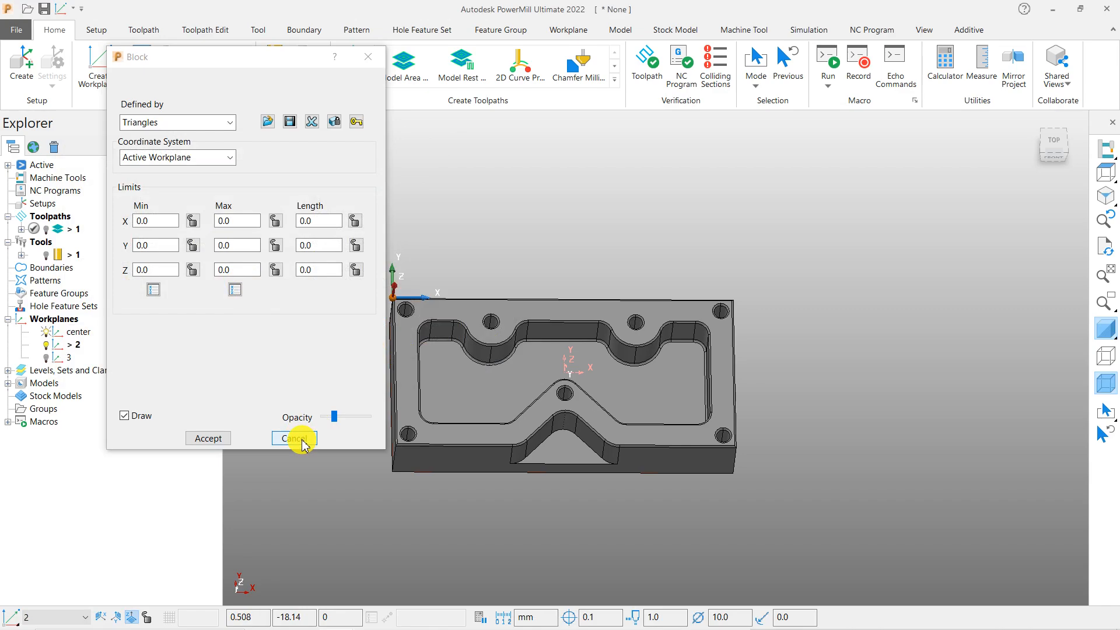
Load the STOCKG STL file from the Desktop as the block's triangles and discard the block changes
left_click(267, 121)
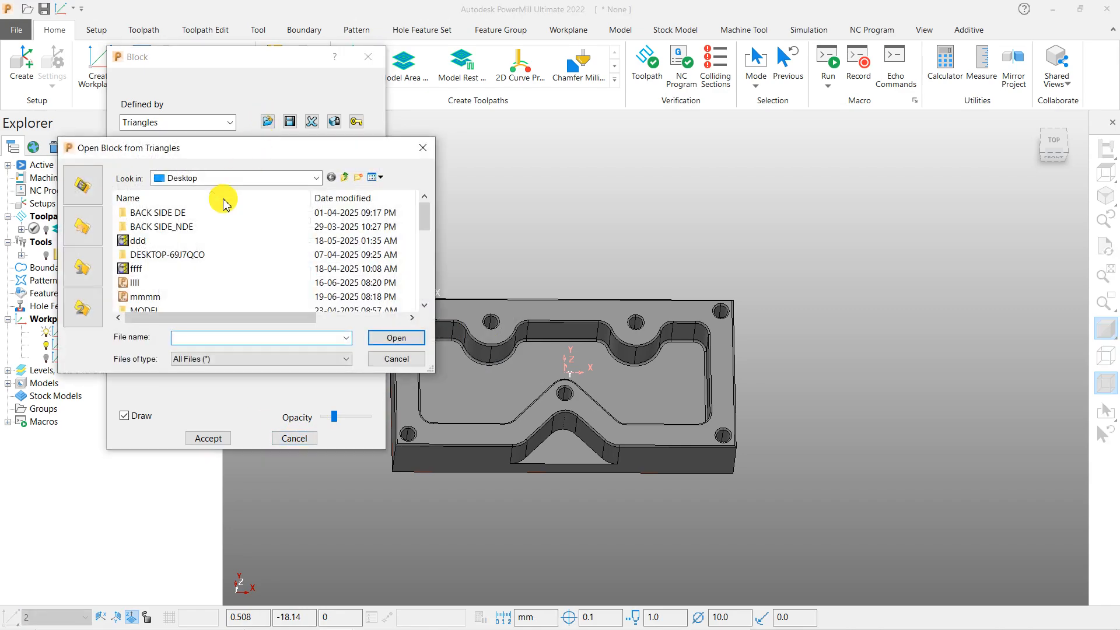
scroll(216, 265, "down", 5)
scroll(225, 275, "down", 1)
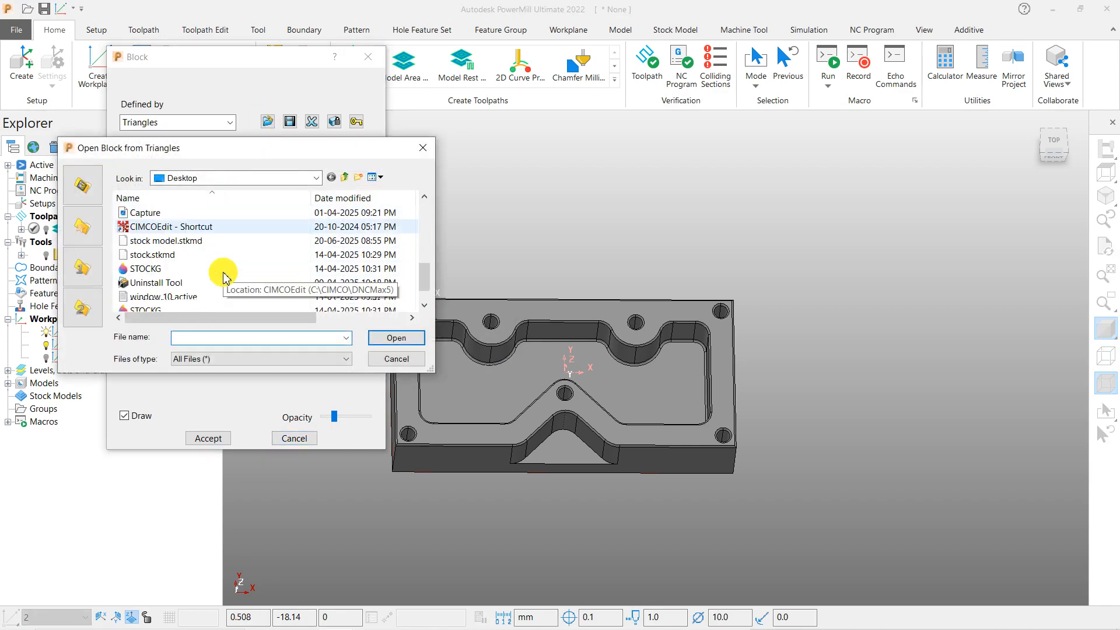
left_click(142, 256)
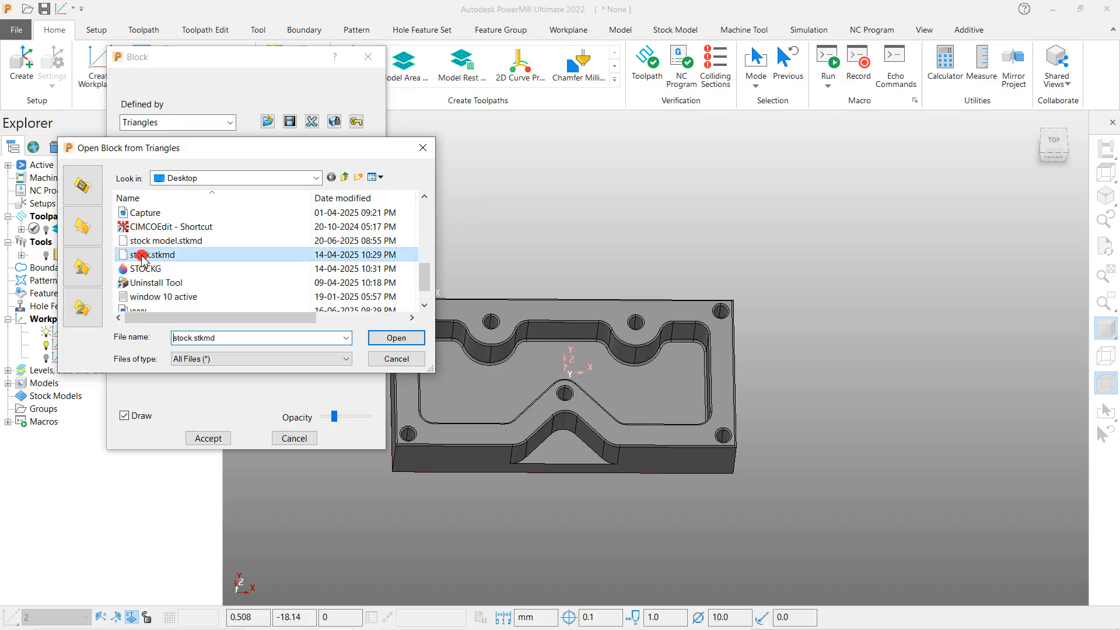
left_click(146, 270)
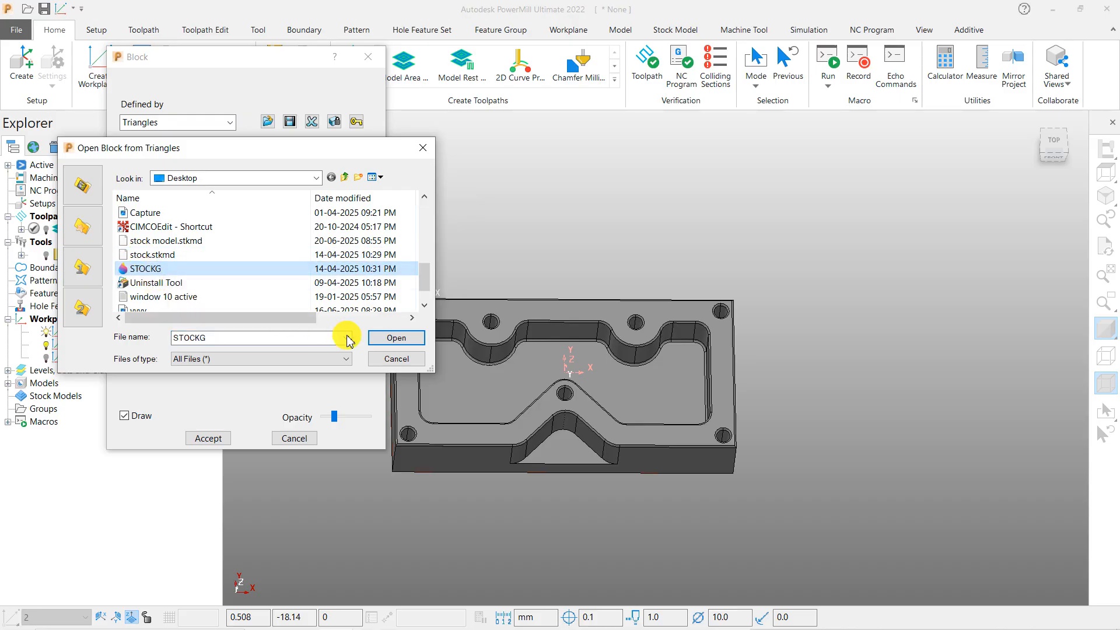
left_click(395, 338)
left_click(298, 438)
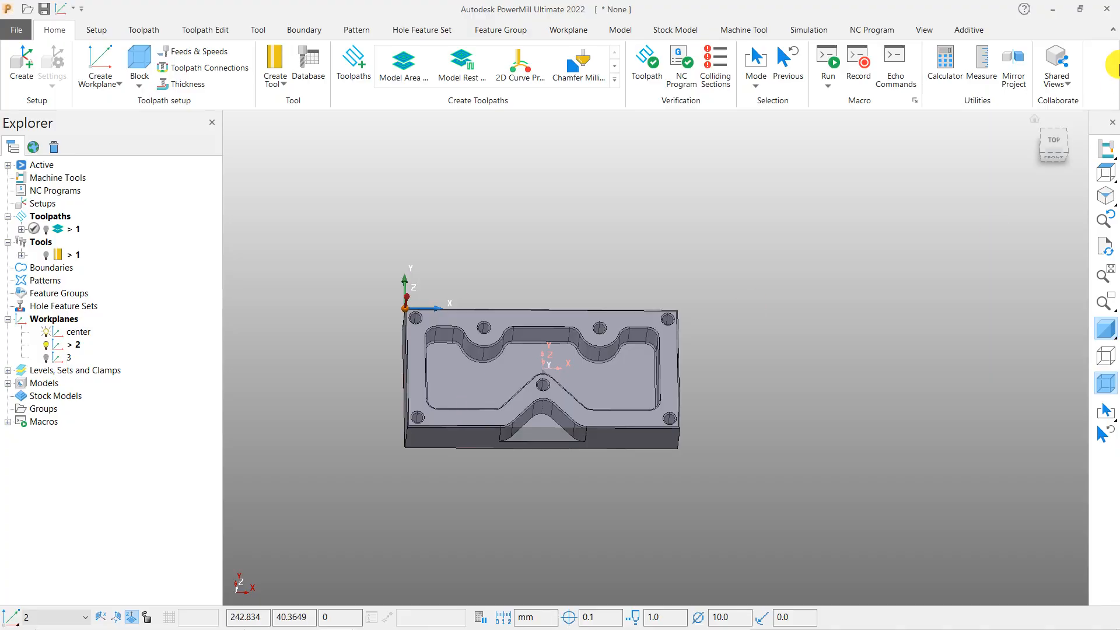
Examine the saved stock model files on the Windows desktop and return to the PowerMill session containing the pocketed plate
left_click(1058, 9)
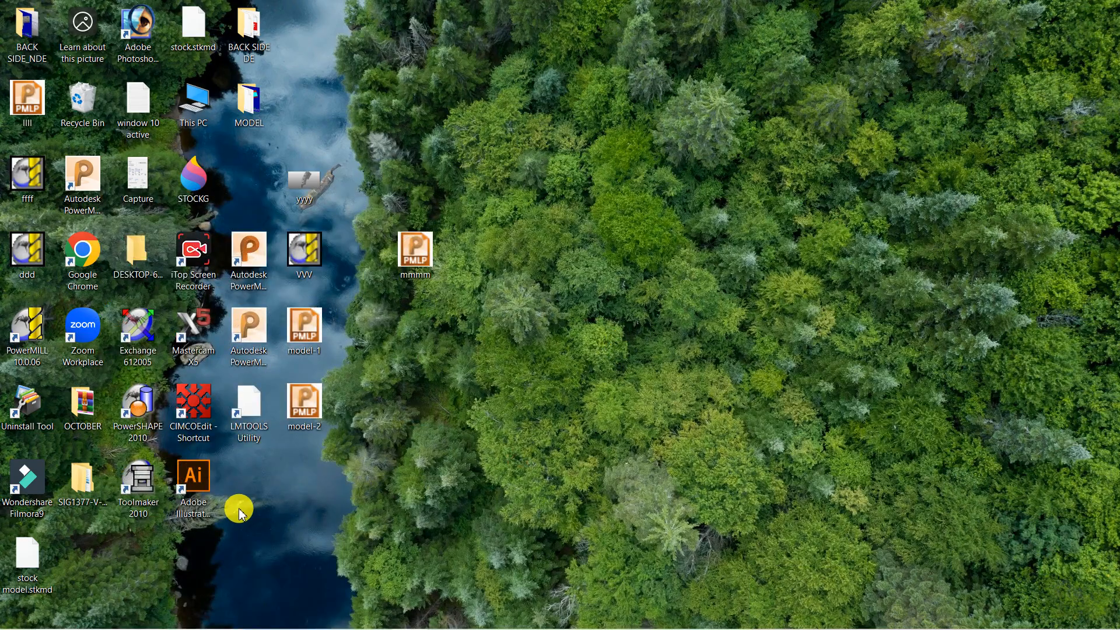
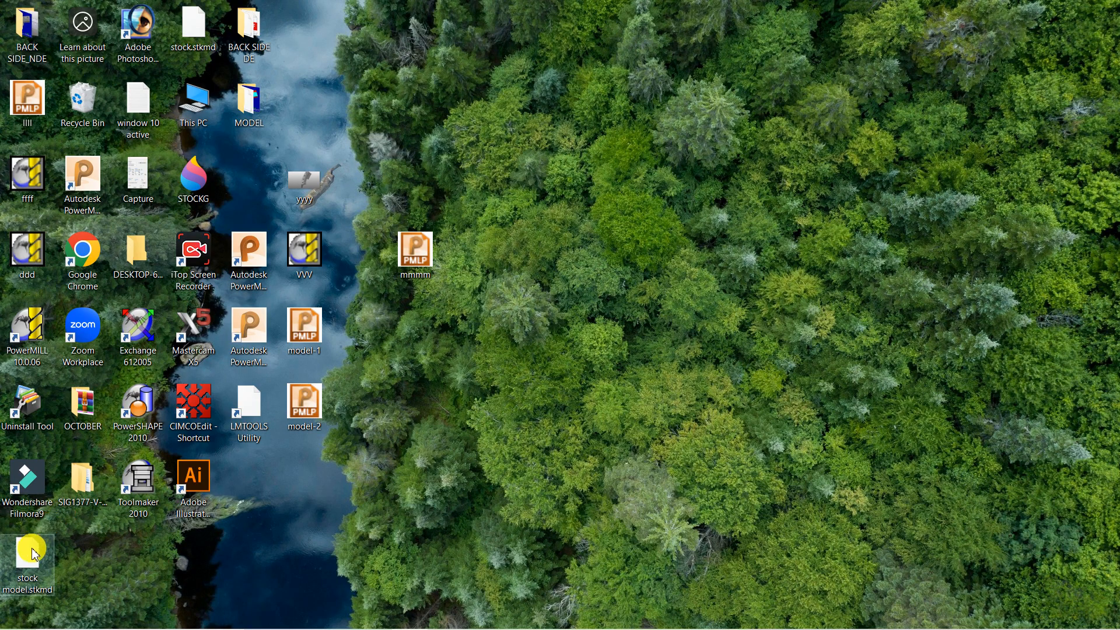
mouse_move(105, 627)
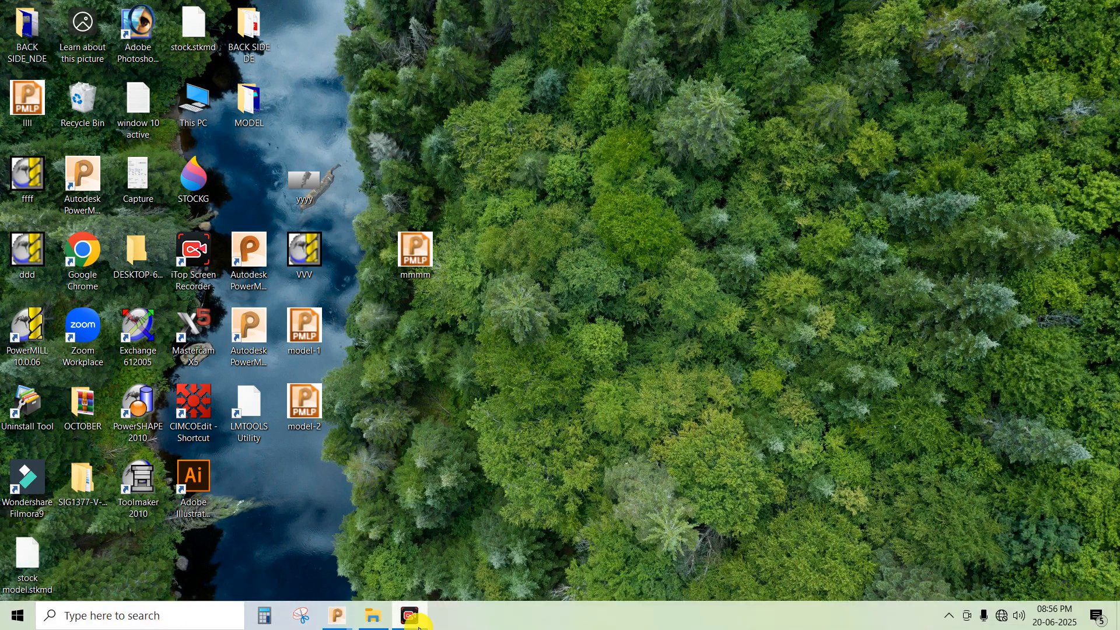
mouse_move(339, 623)
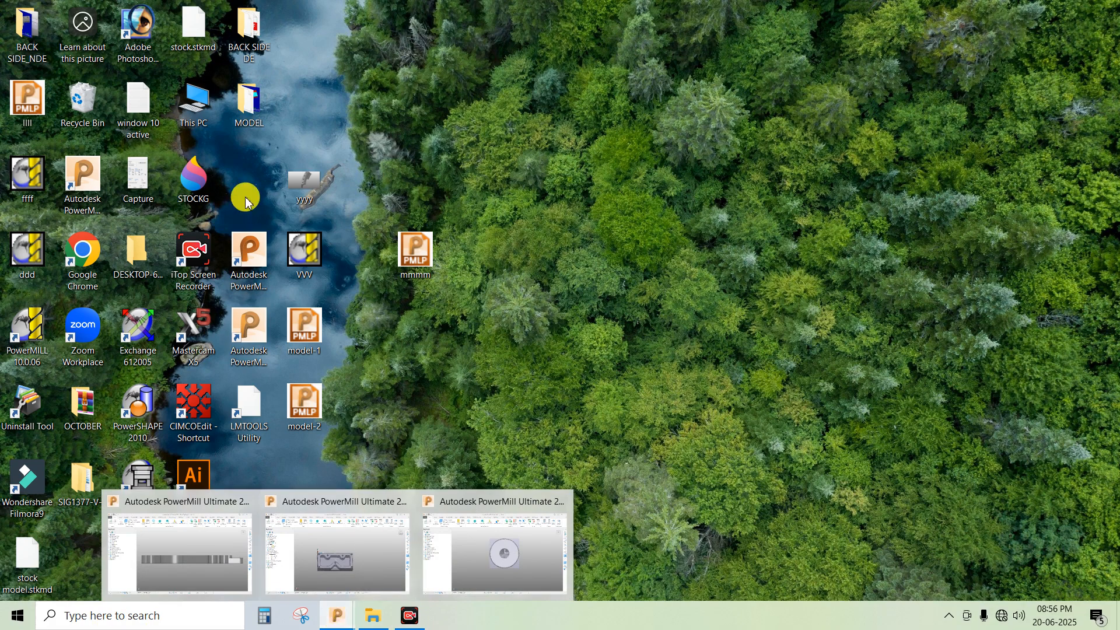
right_click(200, 45)
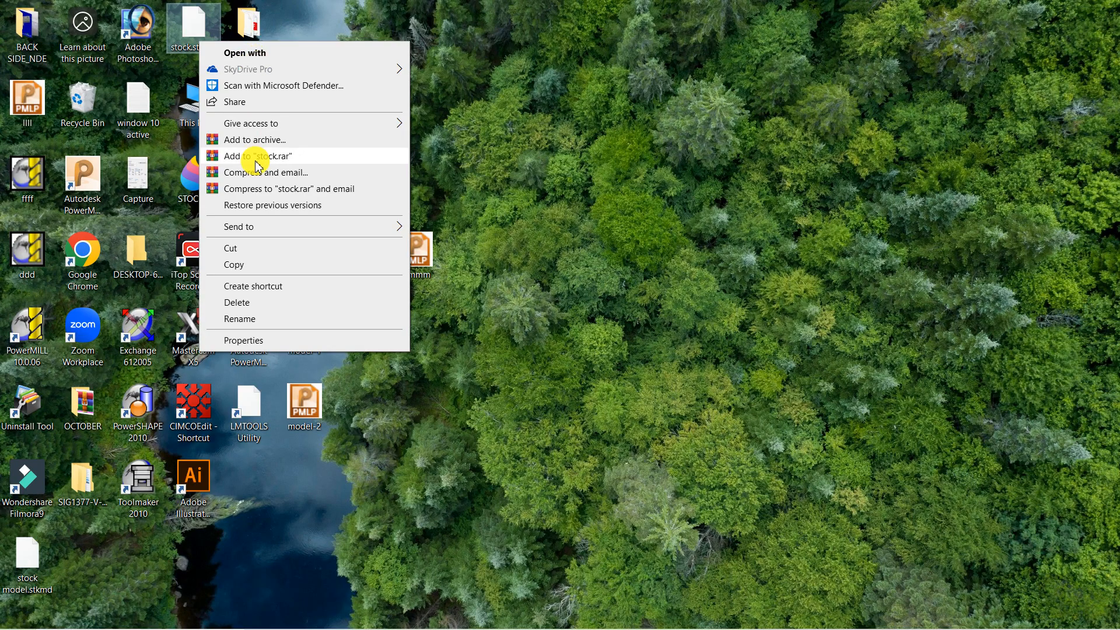
left_click(497, 111)
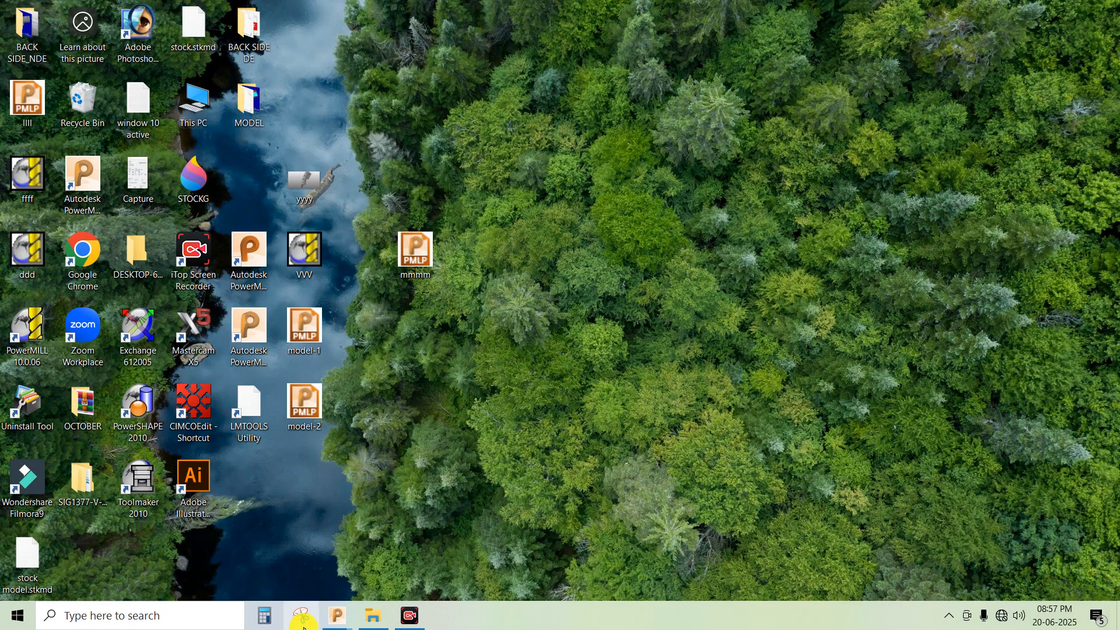
mouse_move(337, 616)
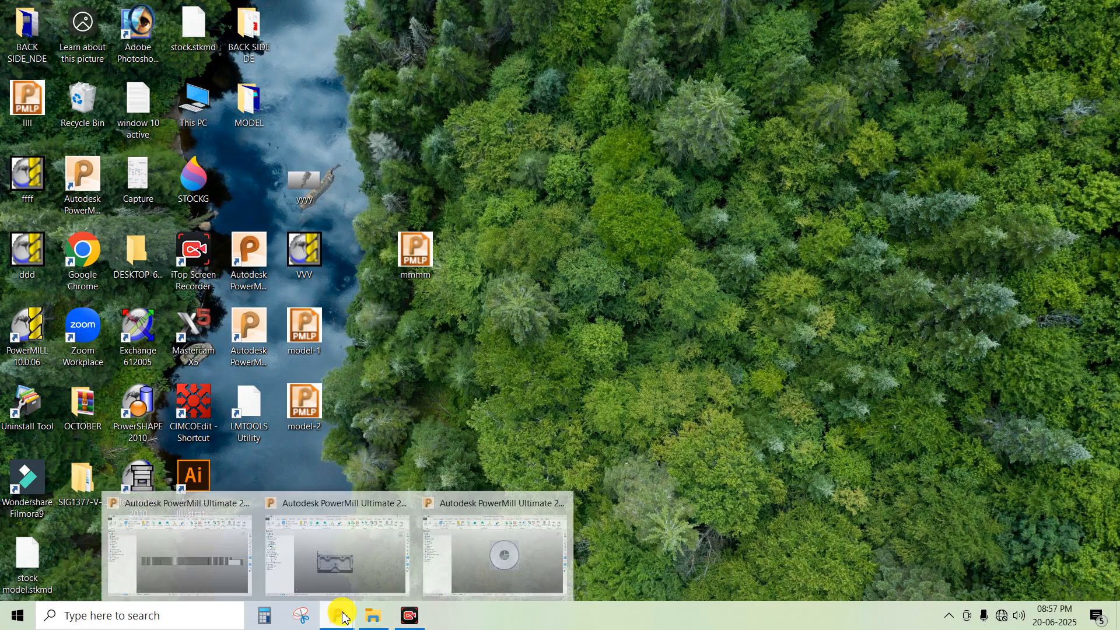
left_click(320, 557)
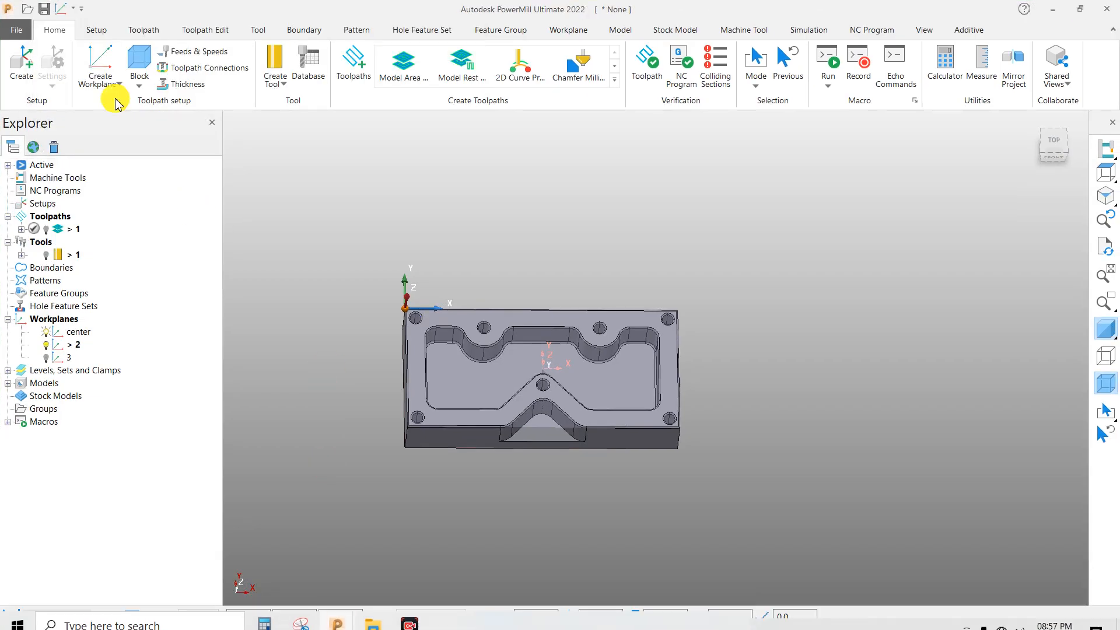
Reopen the block settings and switch the block definition to Triangles
left_click(147, 87)
left_click(165, 109)
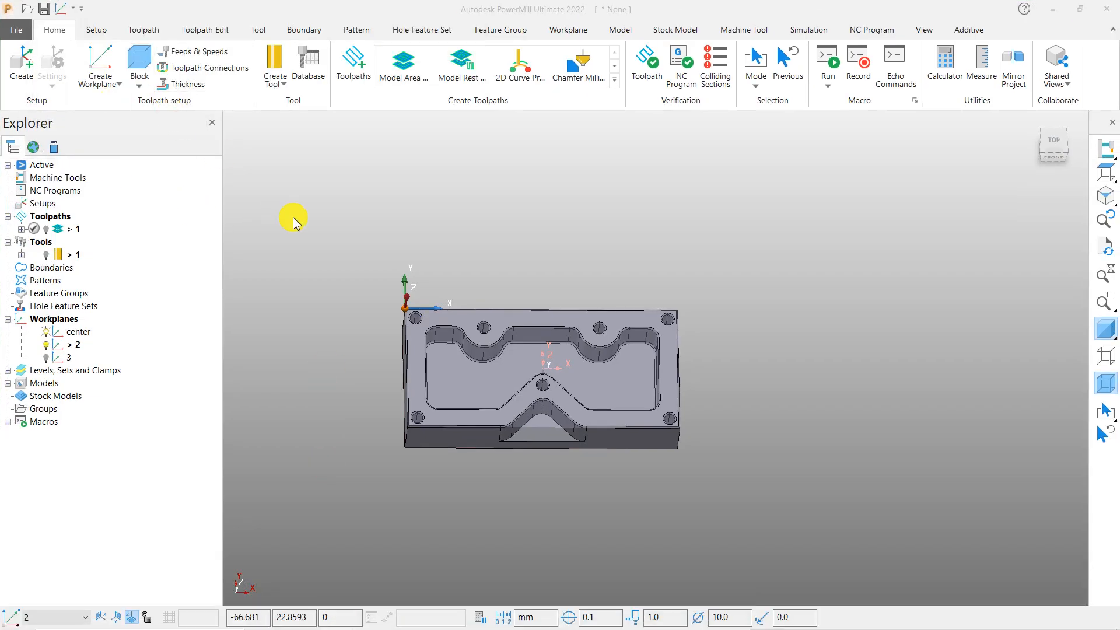
left_click(193, 122)
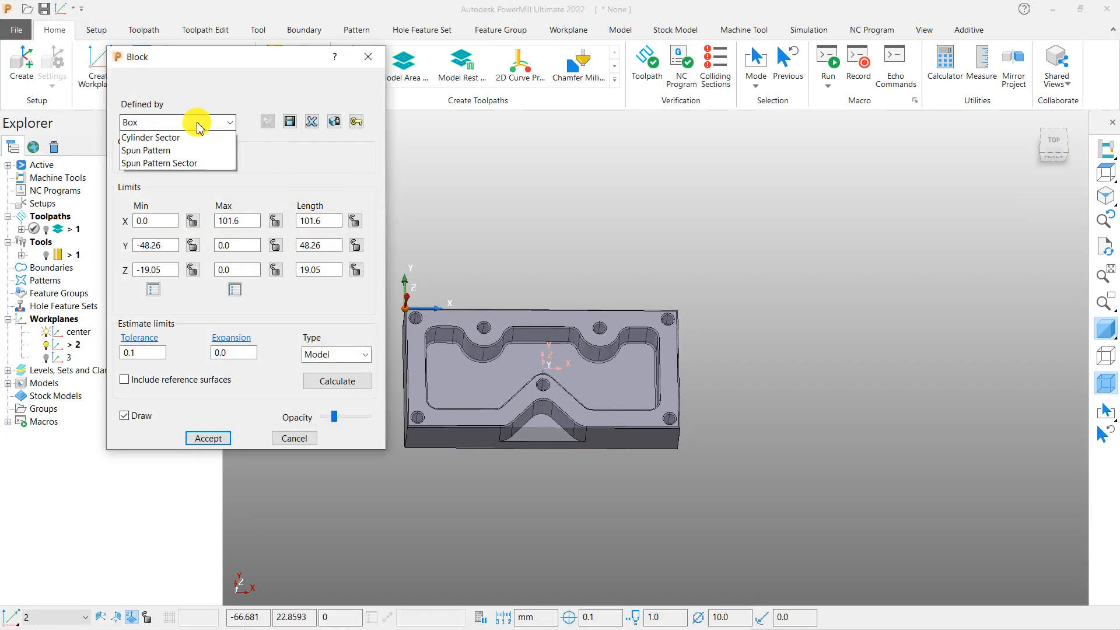
left_click(156, 160)
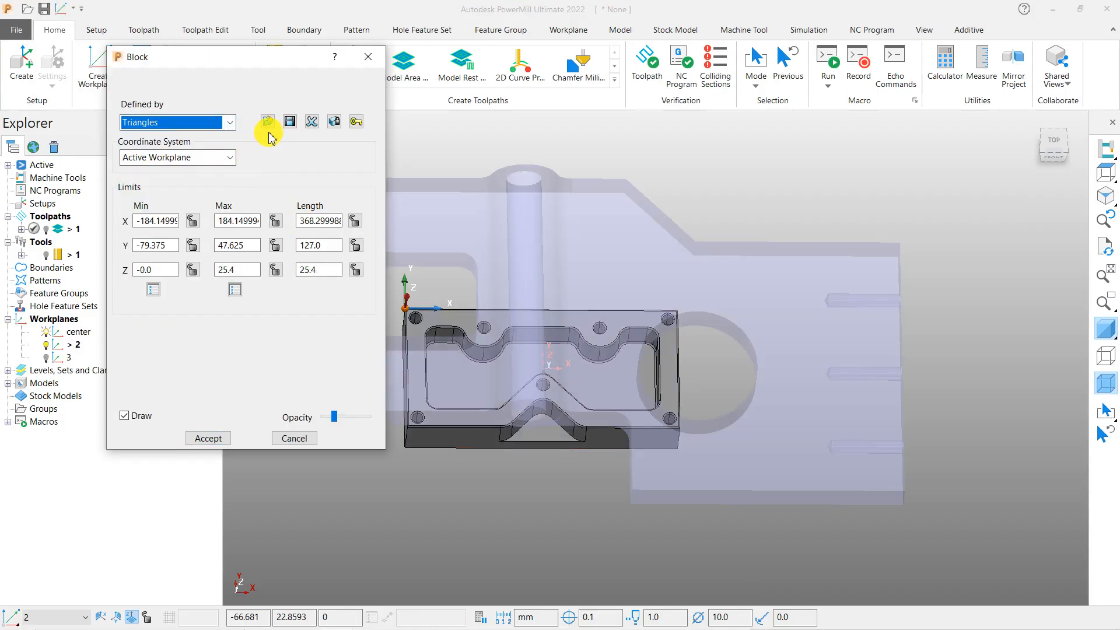
Try again to load "stock model.stkmd" from the Desktop as the block's triangles and cancel the block changes
left_click(267, 121)
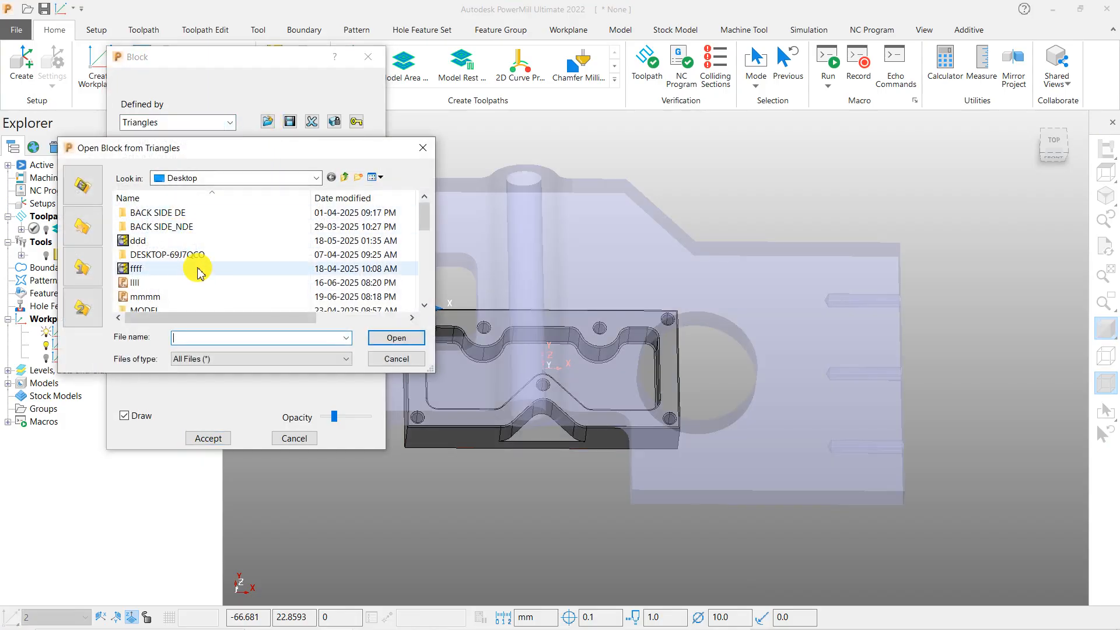
scroll(201, 268, "down", 6)
scroll(201, 283, "down", 1)
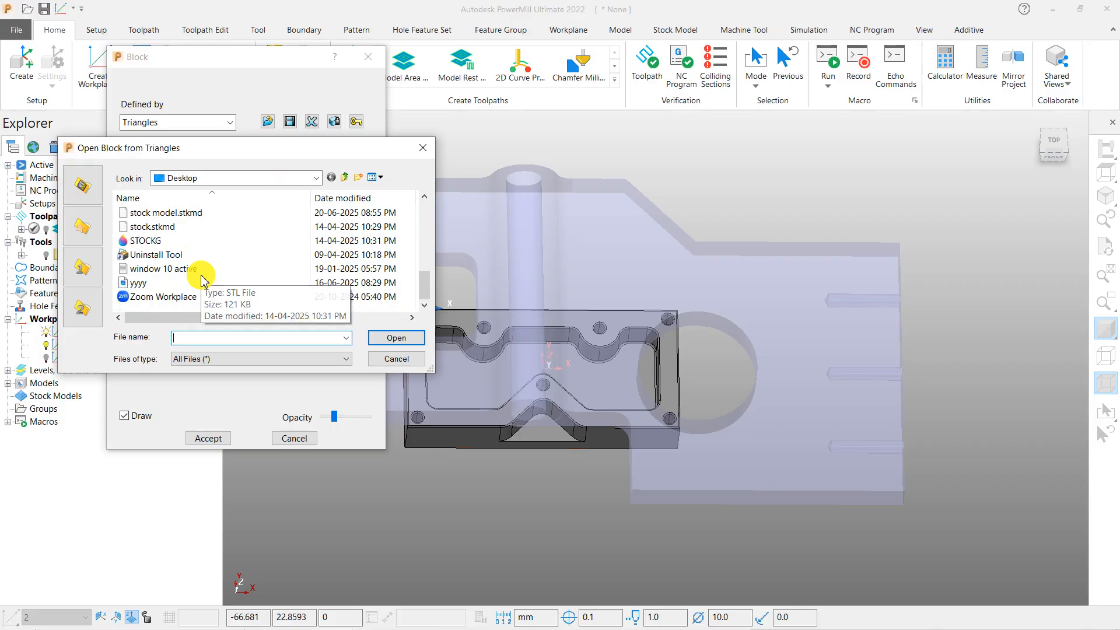
left_click(201, 213)
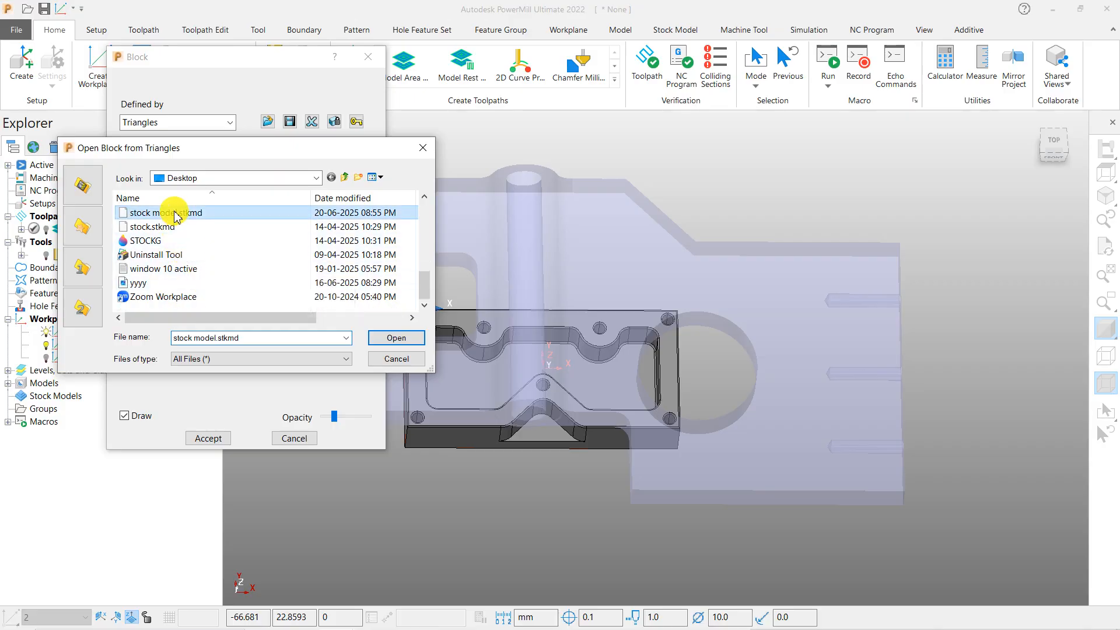
left_click(376, 337)
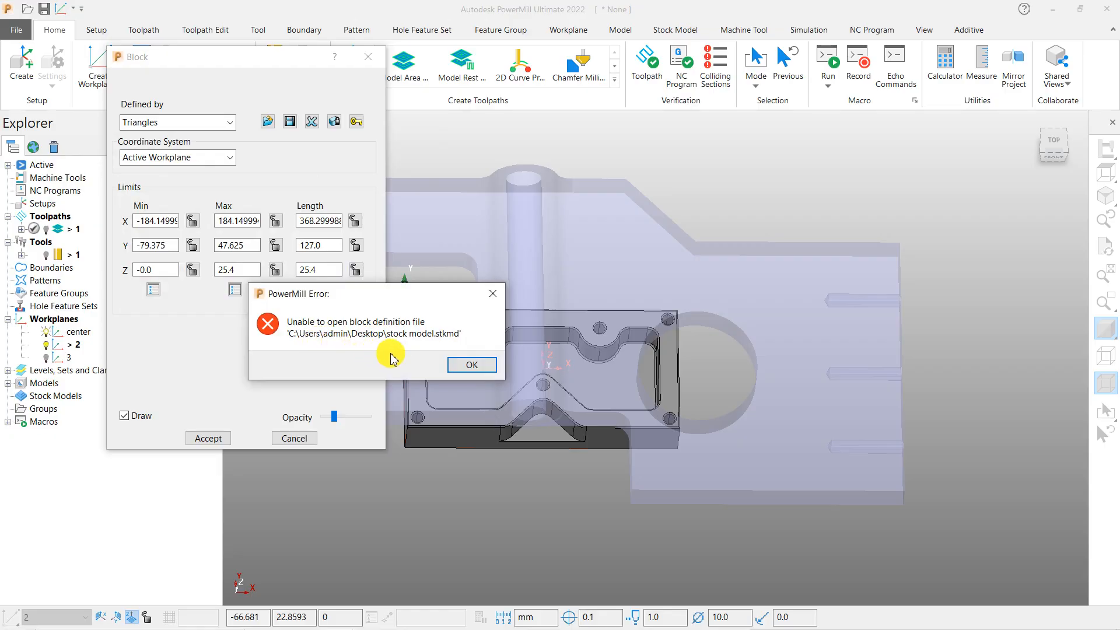
left_click(458, 368)
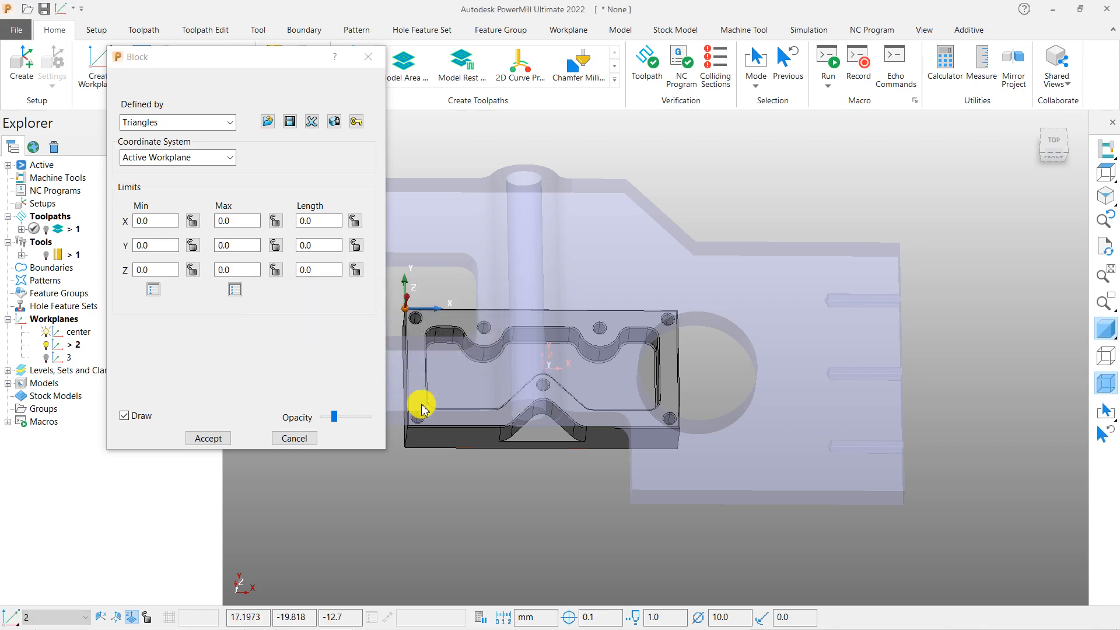
left_click(308, 445)
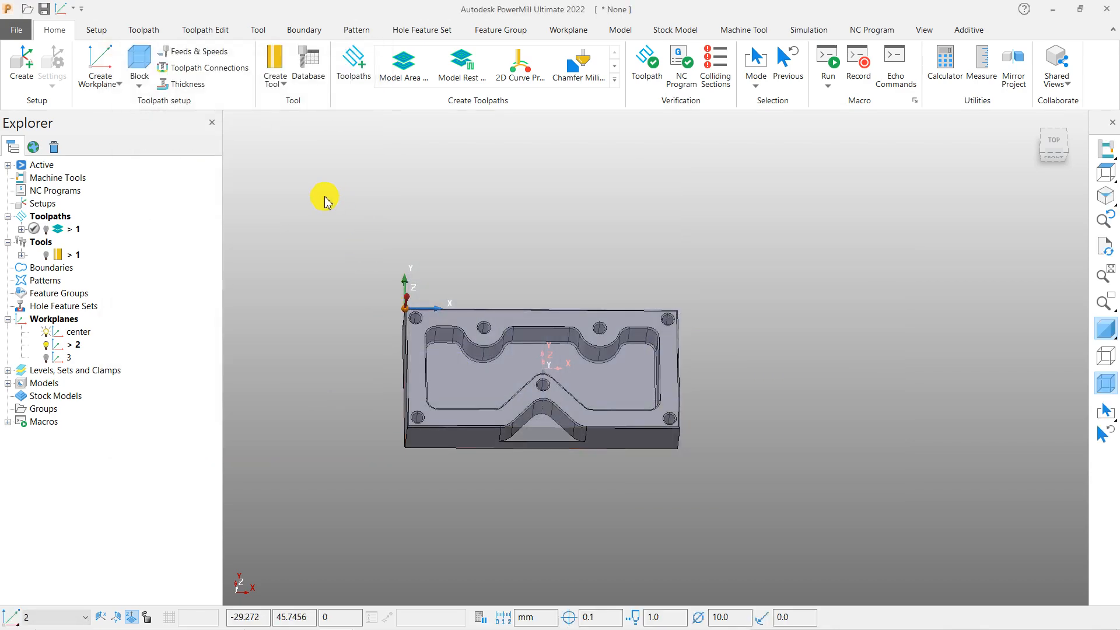
middle_click_drag(524, 434, 438, 450)
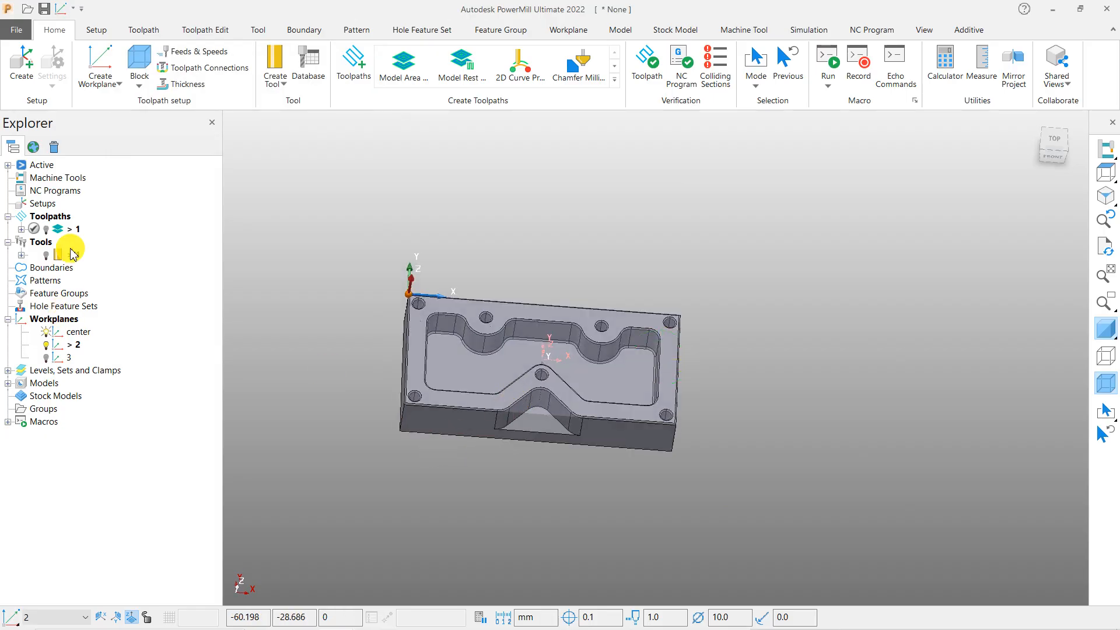
Create a stock model on workplane 2 with 0.1 tolerance and 2.0 stepover, and expand the Stock Models list
right_click(42, 385)
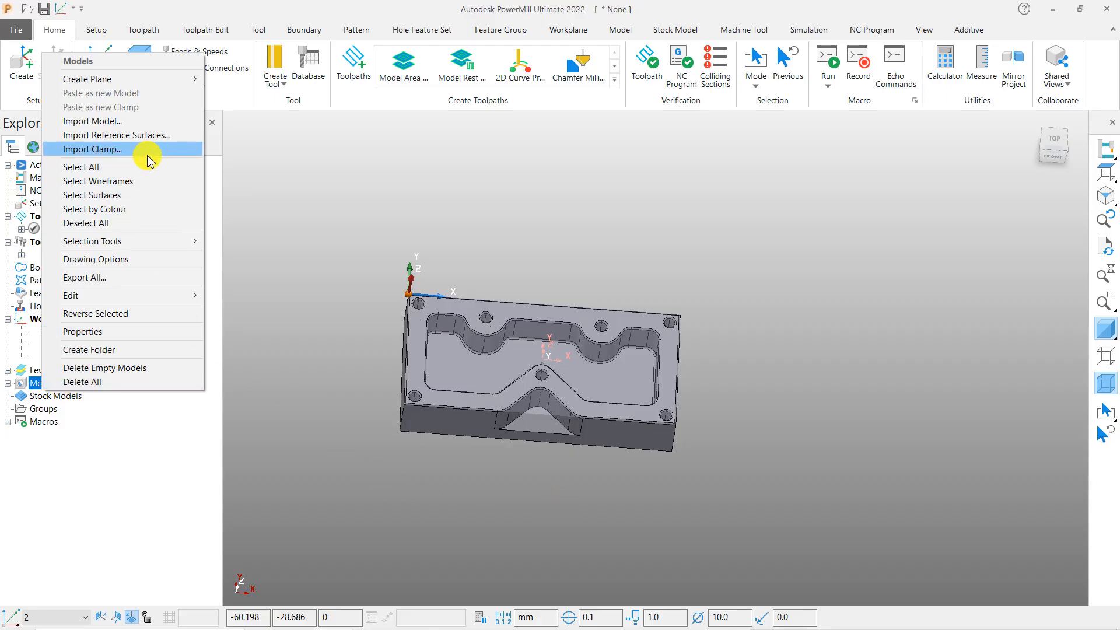
right_click(69, 398)
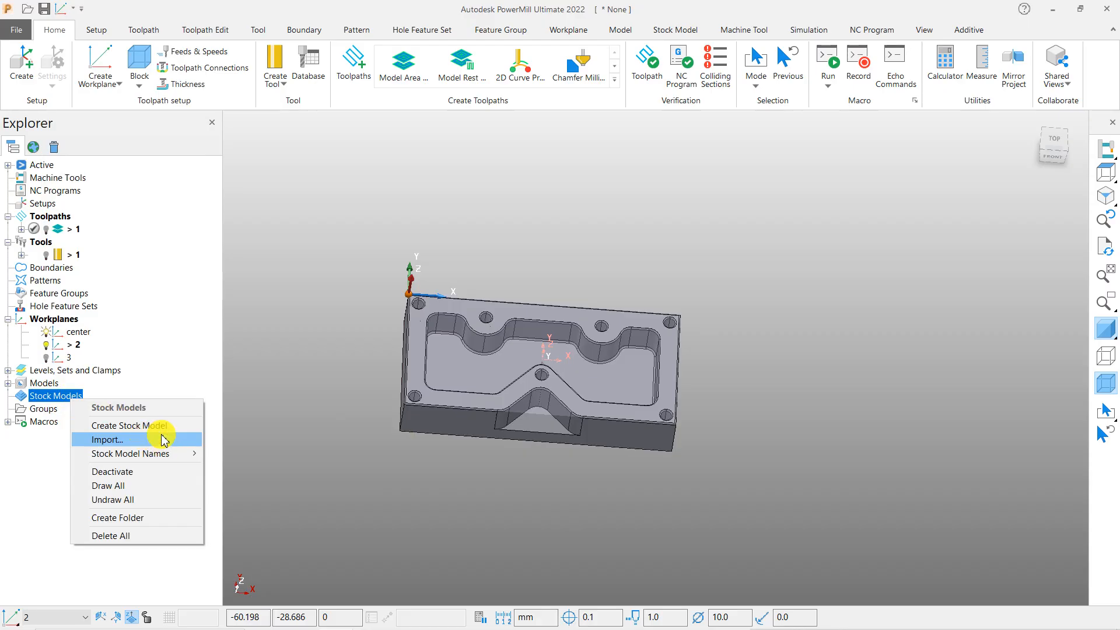
left_click(160, 426)
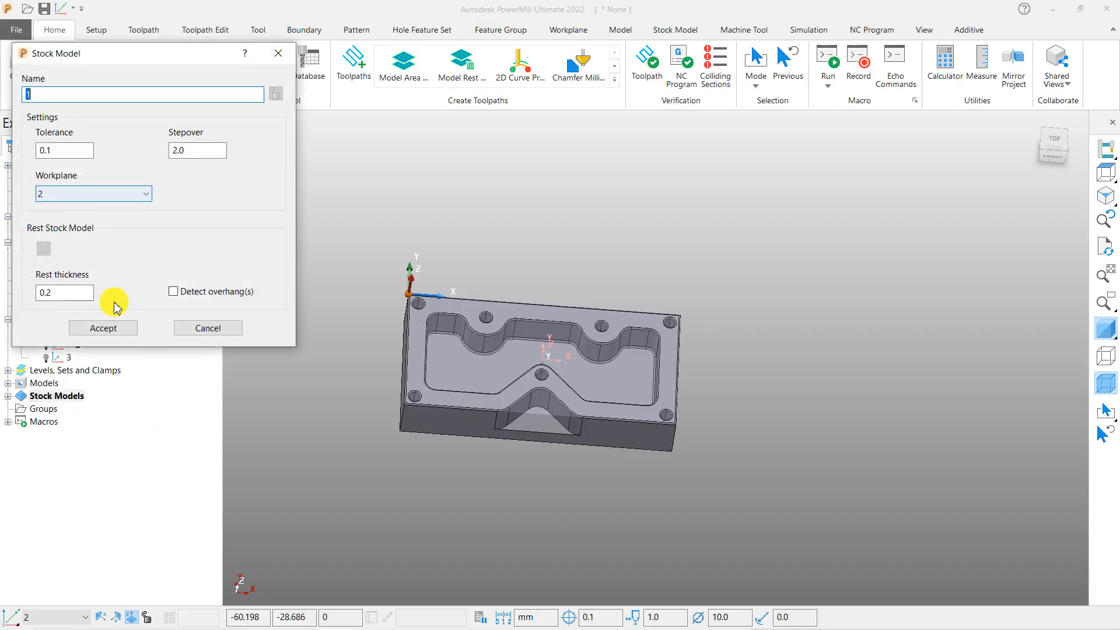
left_click(107, 328)
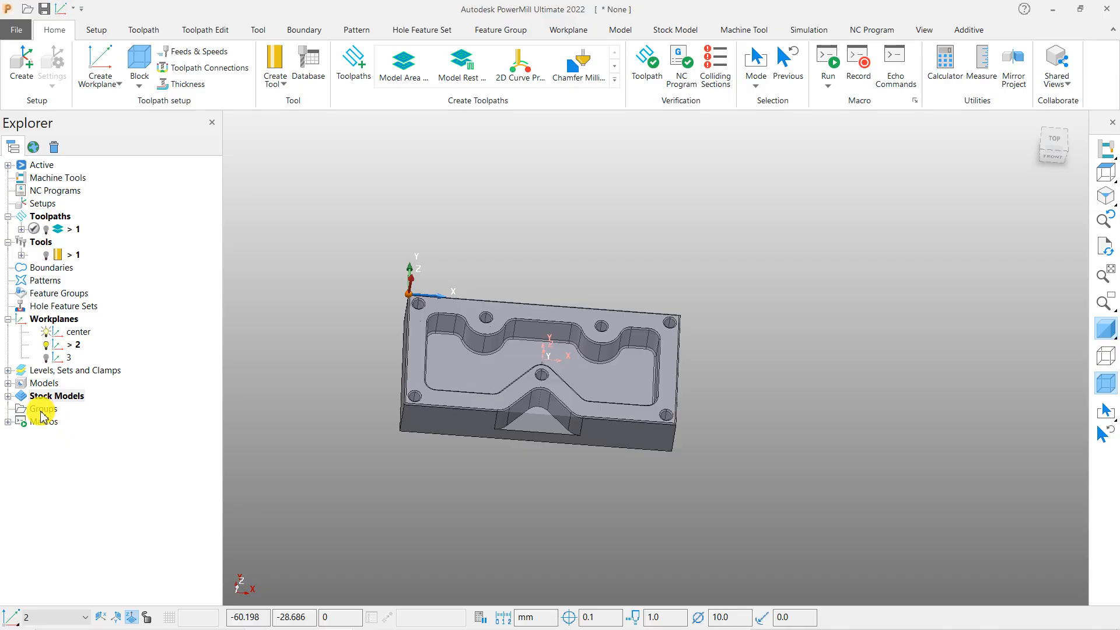
left_click(7, 397)
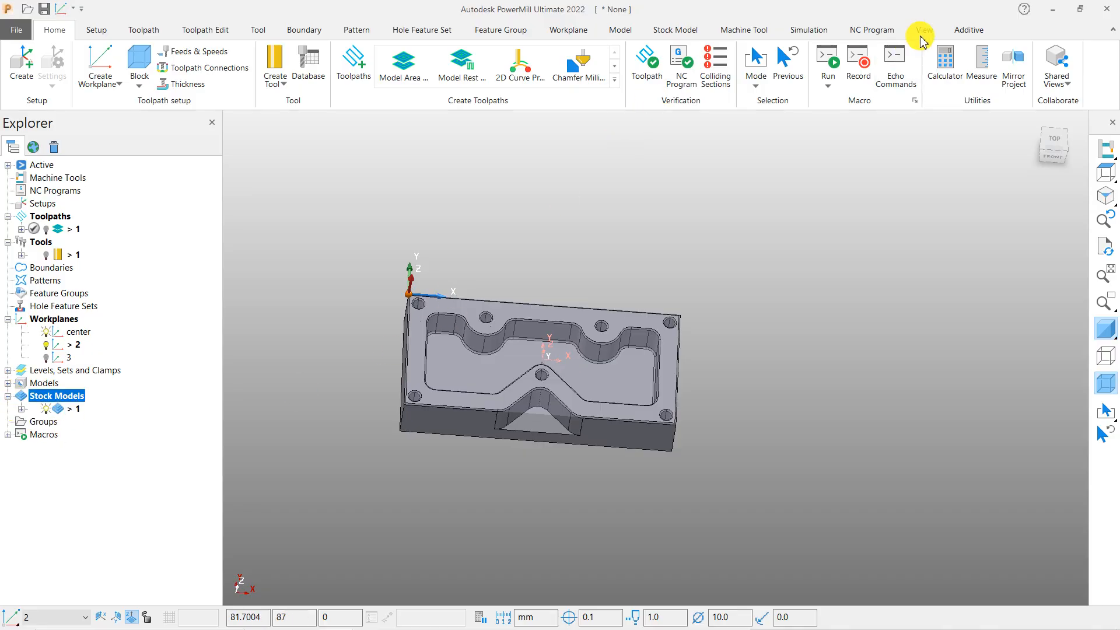
Apply the active toolpath to the new stock model and calculate it
left_click(671, 30)
left_click(394, 76)
left_click(466, 83)
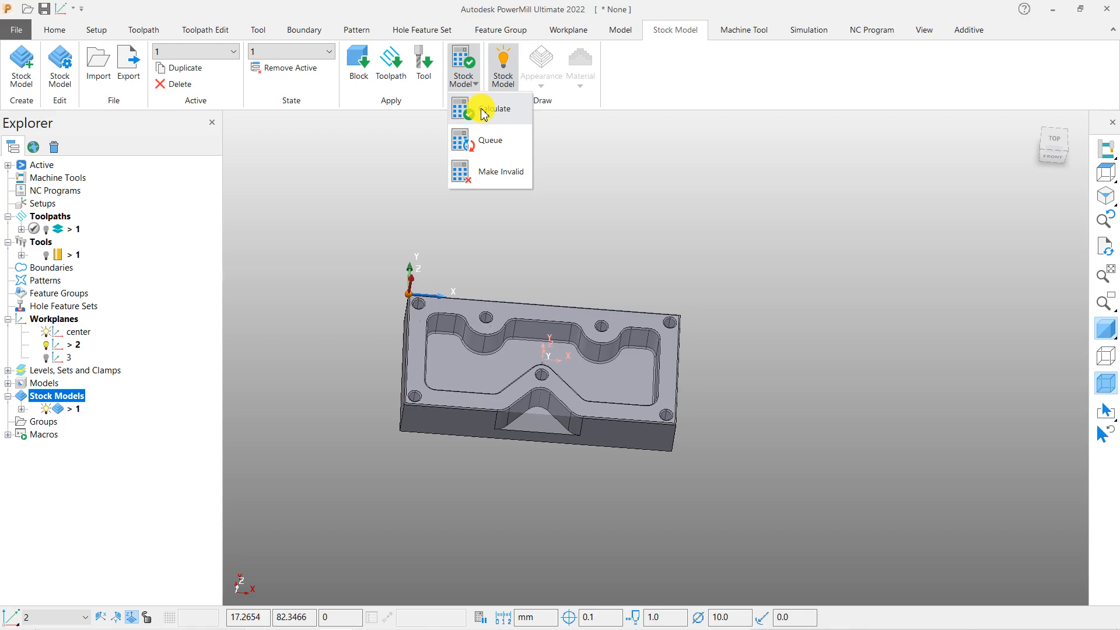
left_click(484, 111)
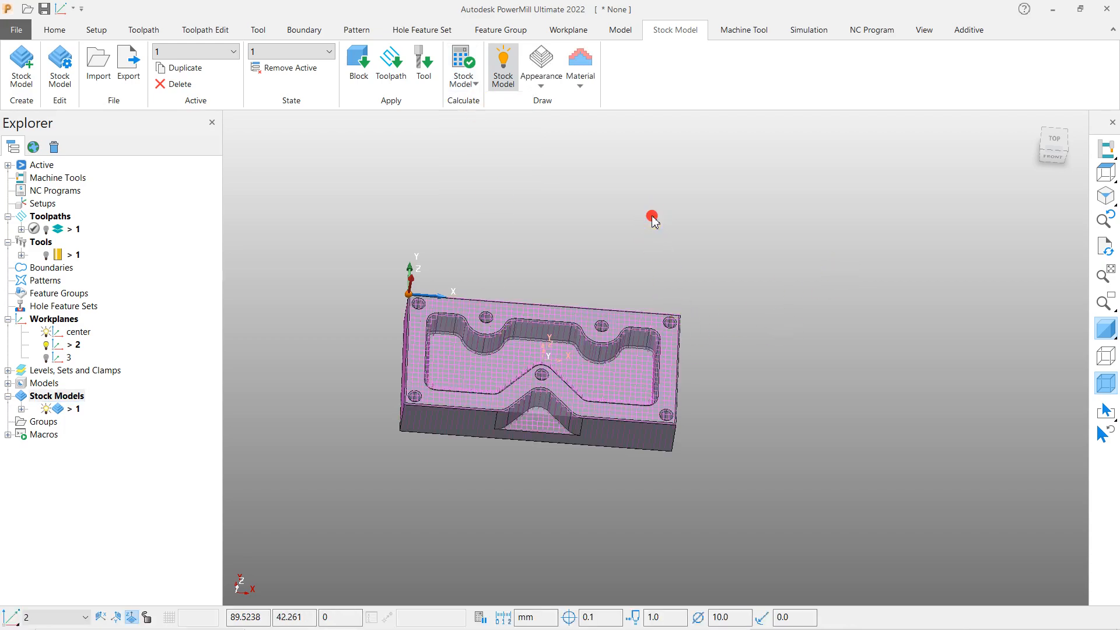
Export the stock model to the Desktop as an Autodesk Manufacturing Triangles (*.dmt) file named "stock model"
right_click(70, 410)
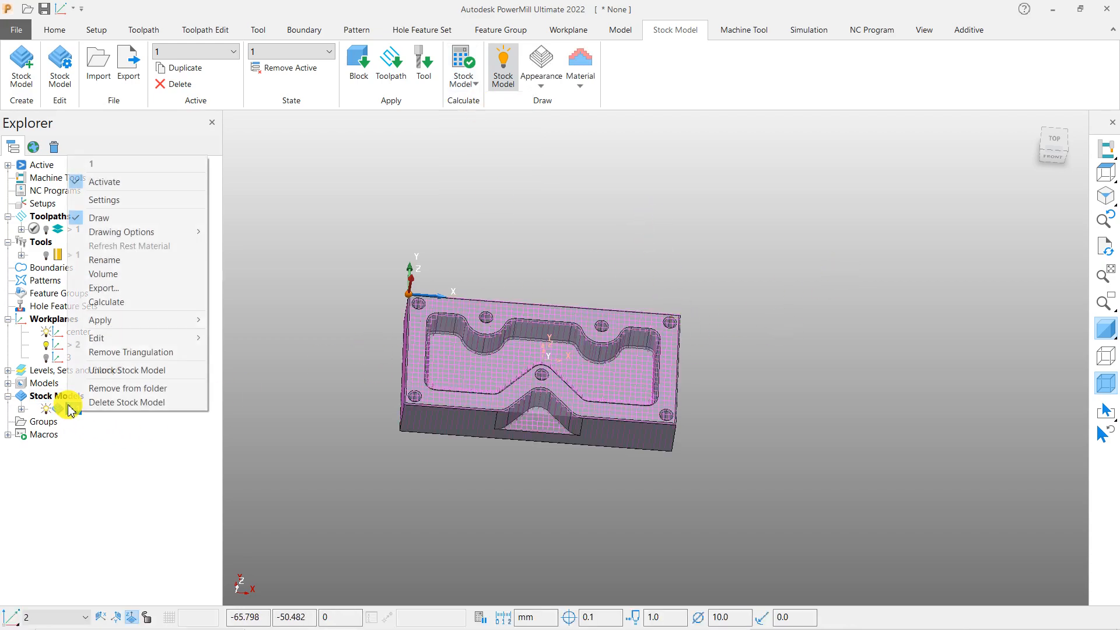
left_click(120, 290)
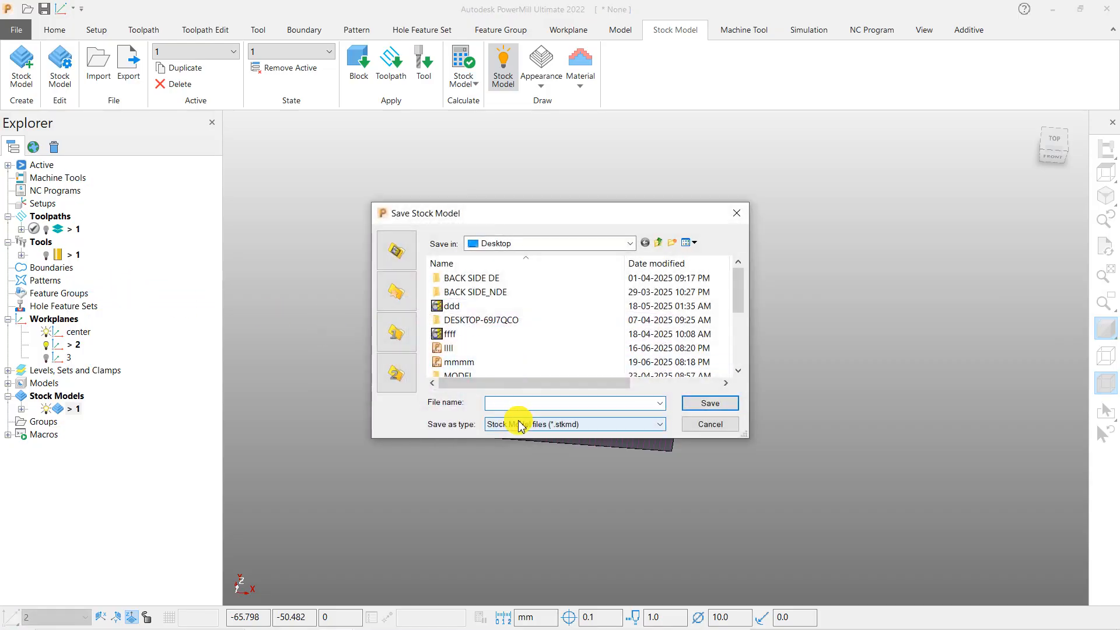
left_click(521, 425)
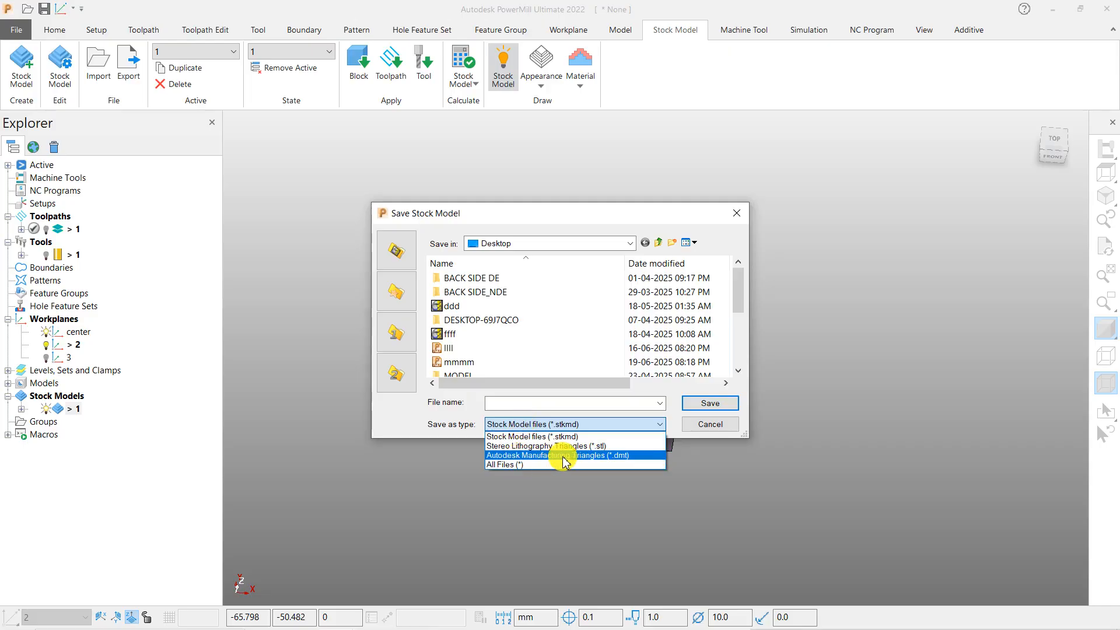
left_click(587, 455)
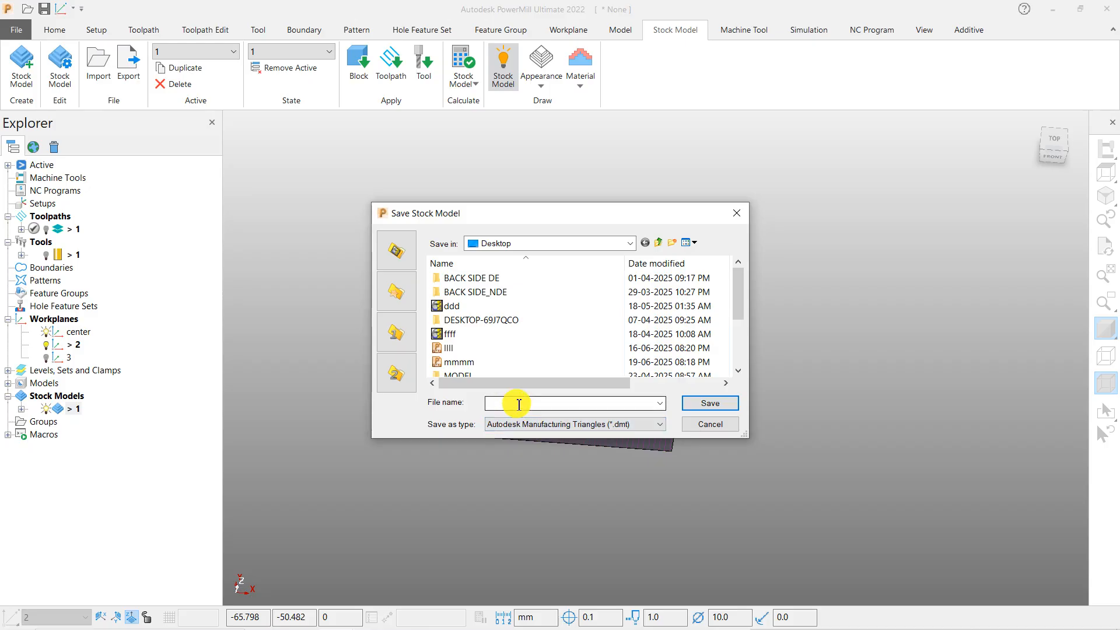
type("s")
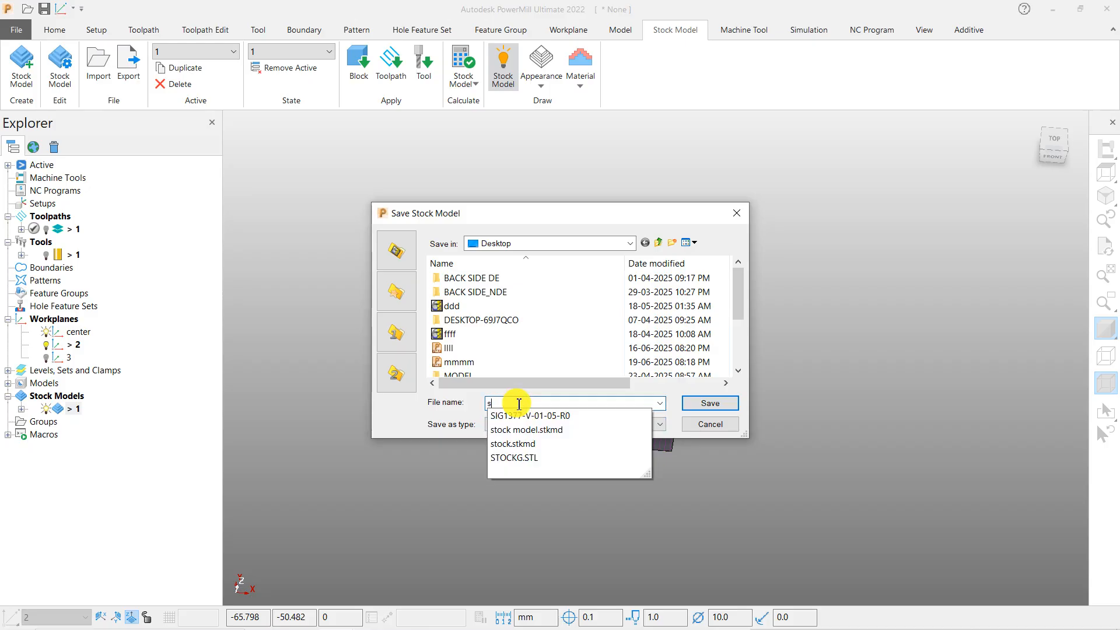
type("tock")
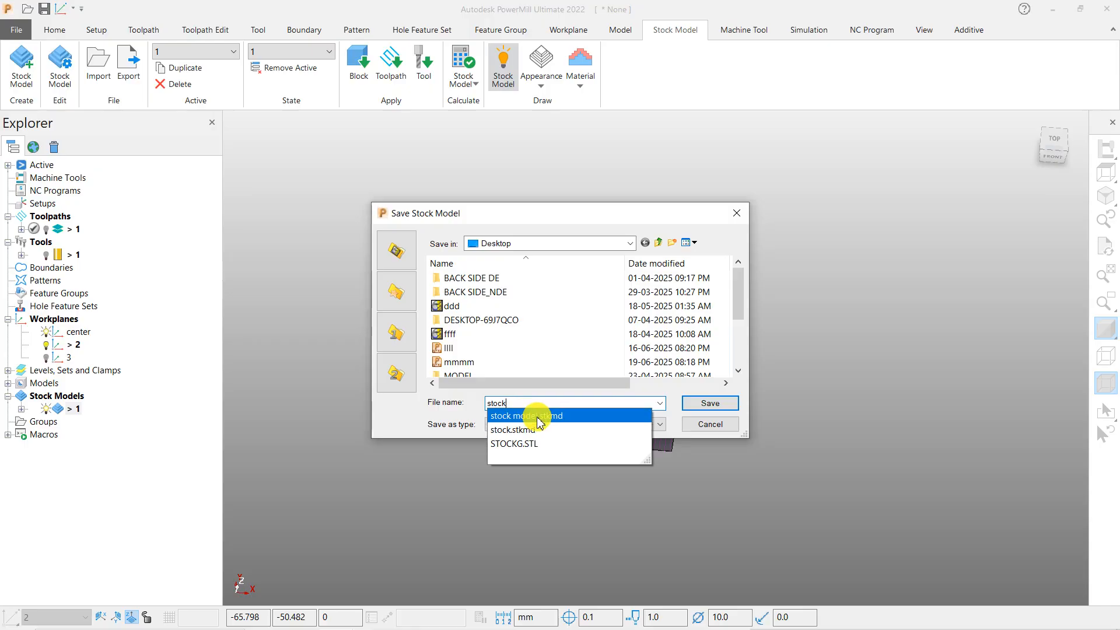
left_click(536, 416)
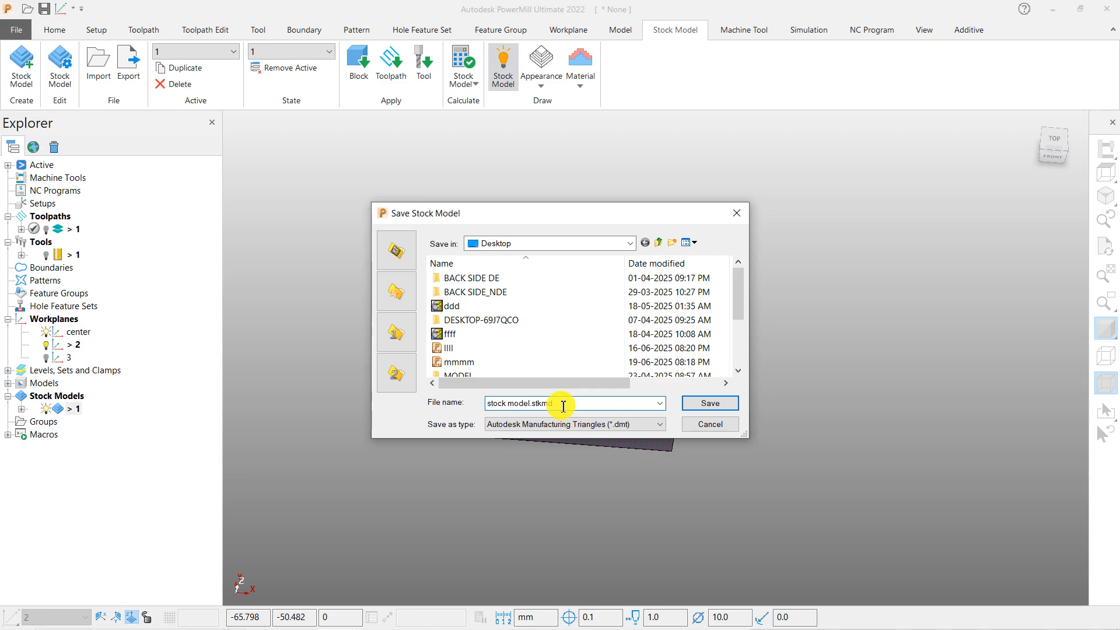
key("BackSpace")
key("BackSpace")
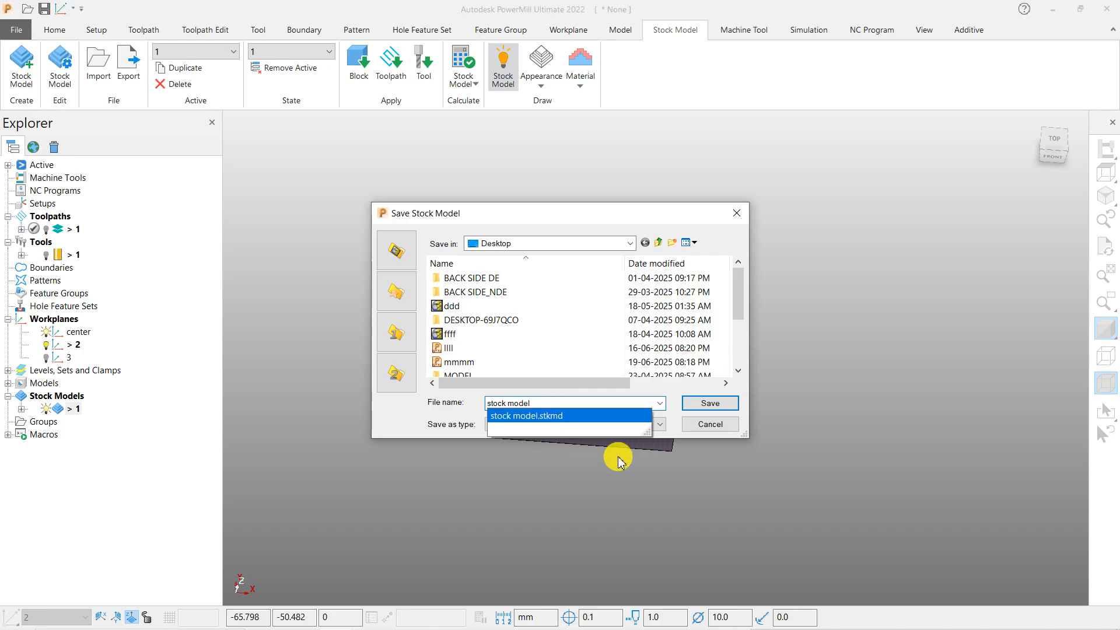
left_click(706, 404)
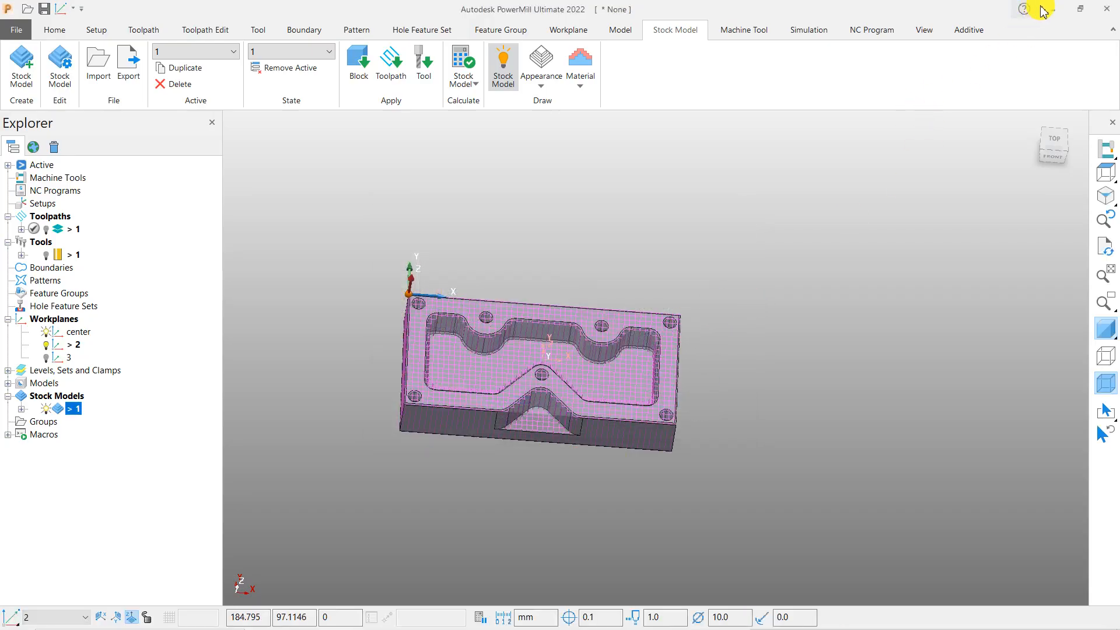
Check the exported DMT stock model file on the Windows desktop and return to the PowerMill session
left_click(1057, 14)
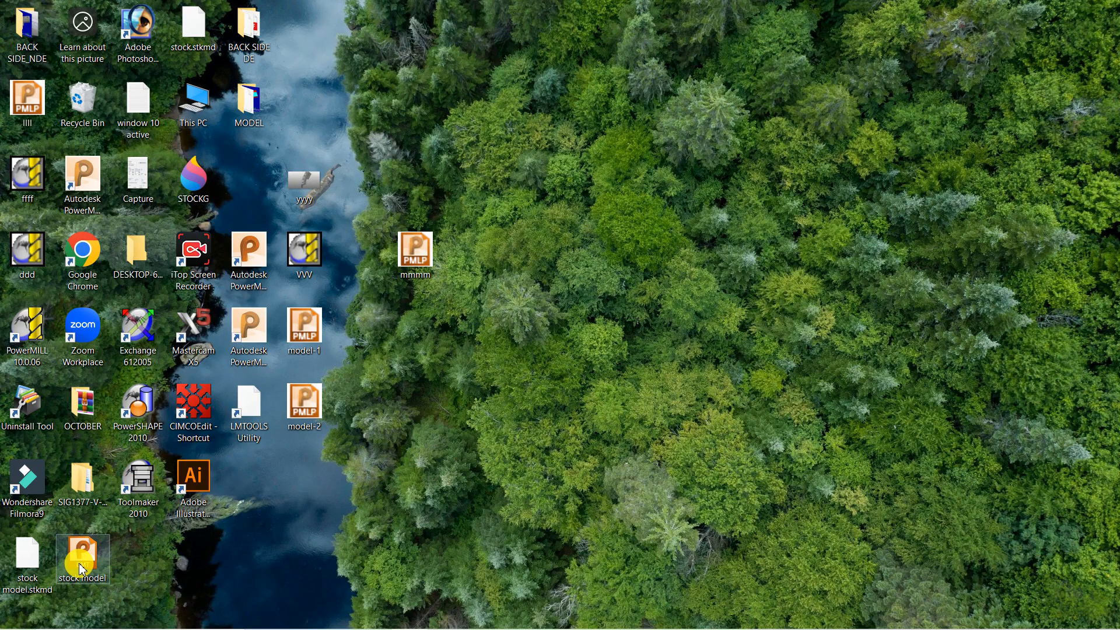
mouse_move(97, 607)
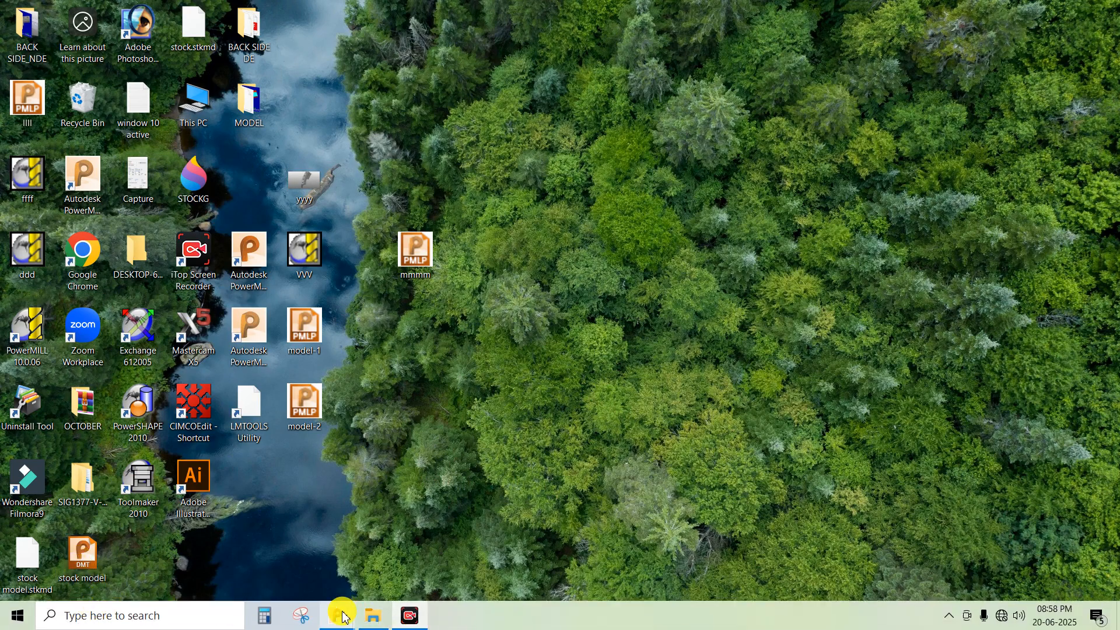
mouse_move(342, 613)
left_click(380, 549)
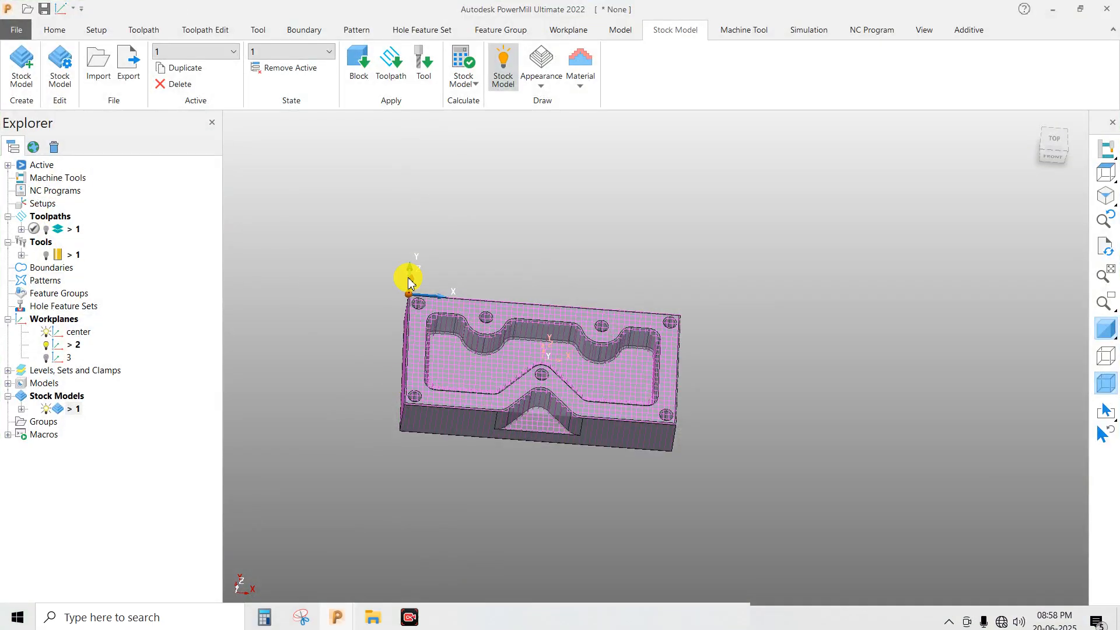
Hide stock model 1 in the graphics view and switch the block definition to Triangles
left_click(50, 410)
scroll(488, 356, "up", 2)
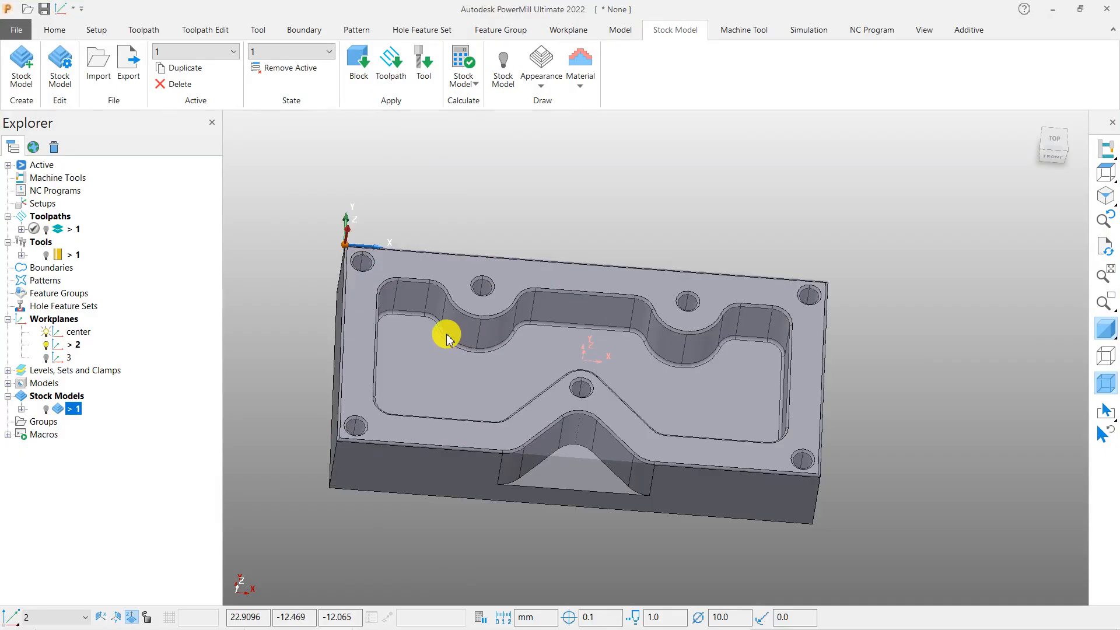
left_click(56, 32)
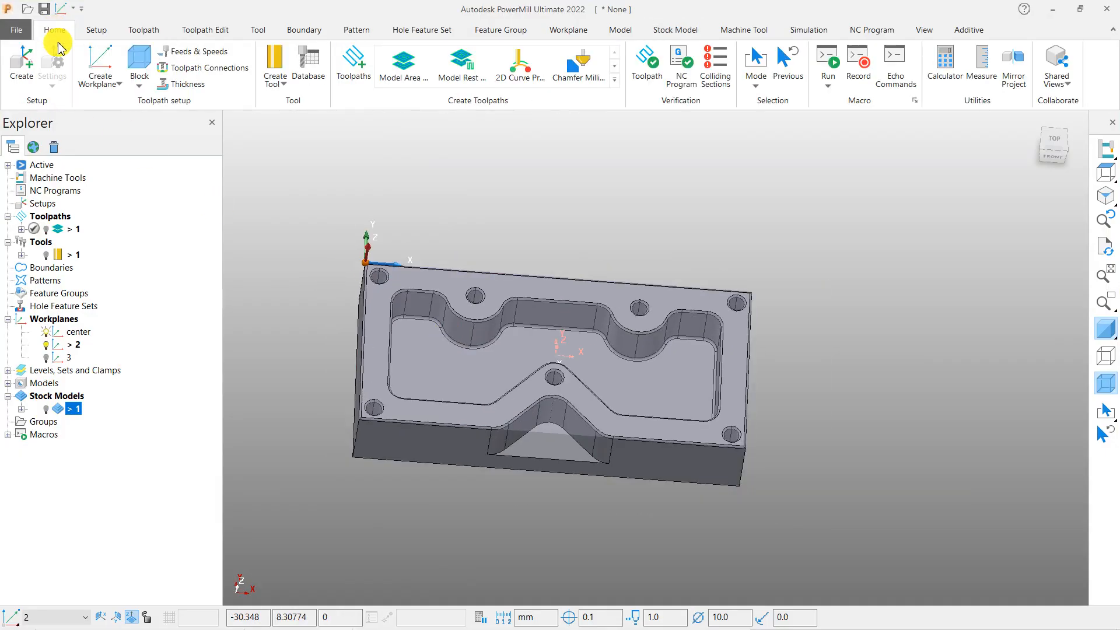
left_click(140, 87)
left_click(154, 112)
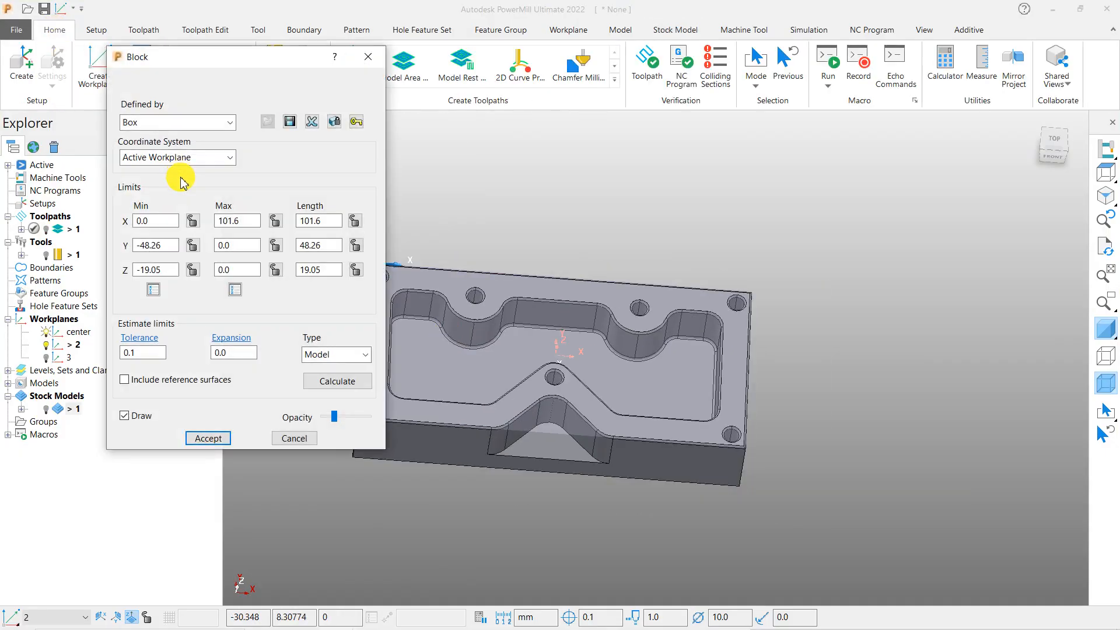
left_click(175, 122)
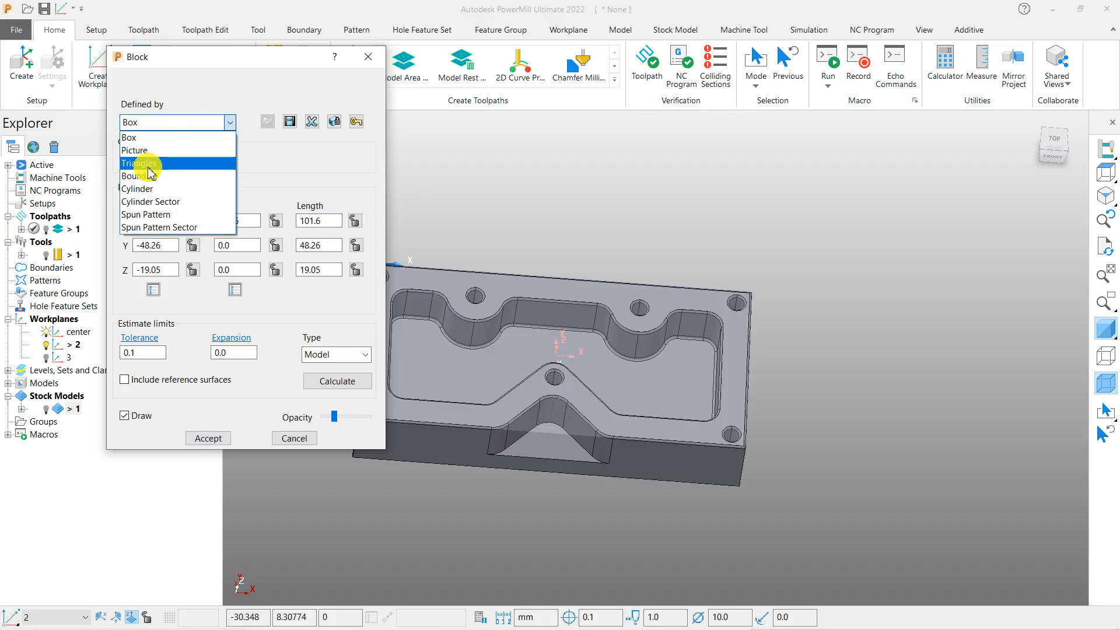
left_click(150, 166)
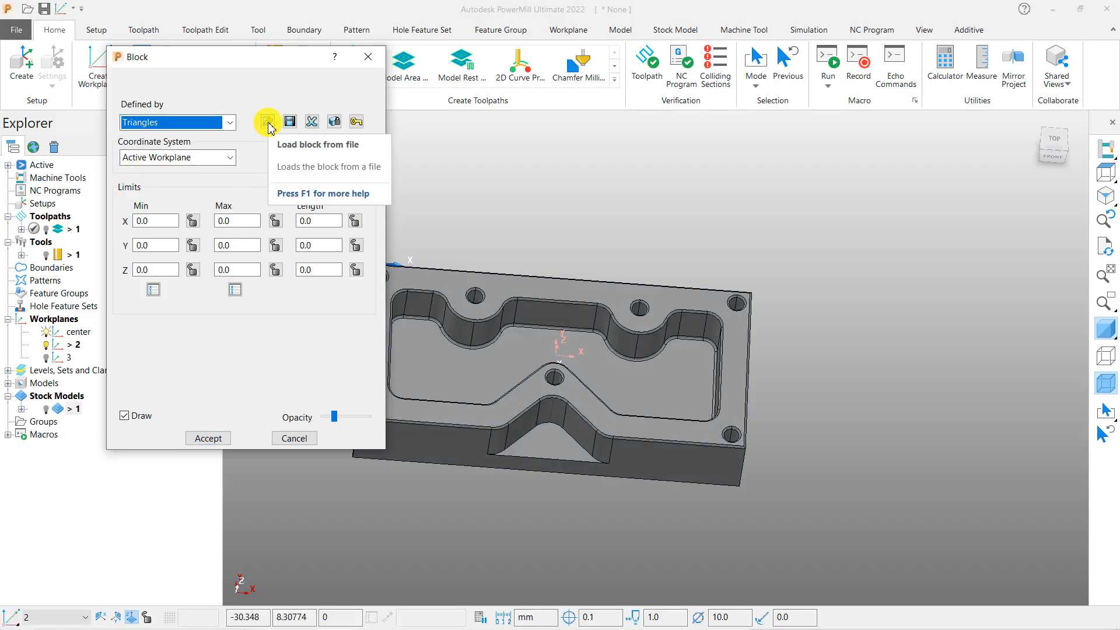
Load the "stock model" DMT file from the Desktop as the block's triangles and accept the block
left_click(268, 122)
scroll(204, 256, "down", 3)
scroll(202, 269, "down", 6)
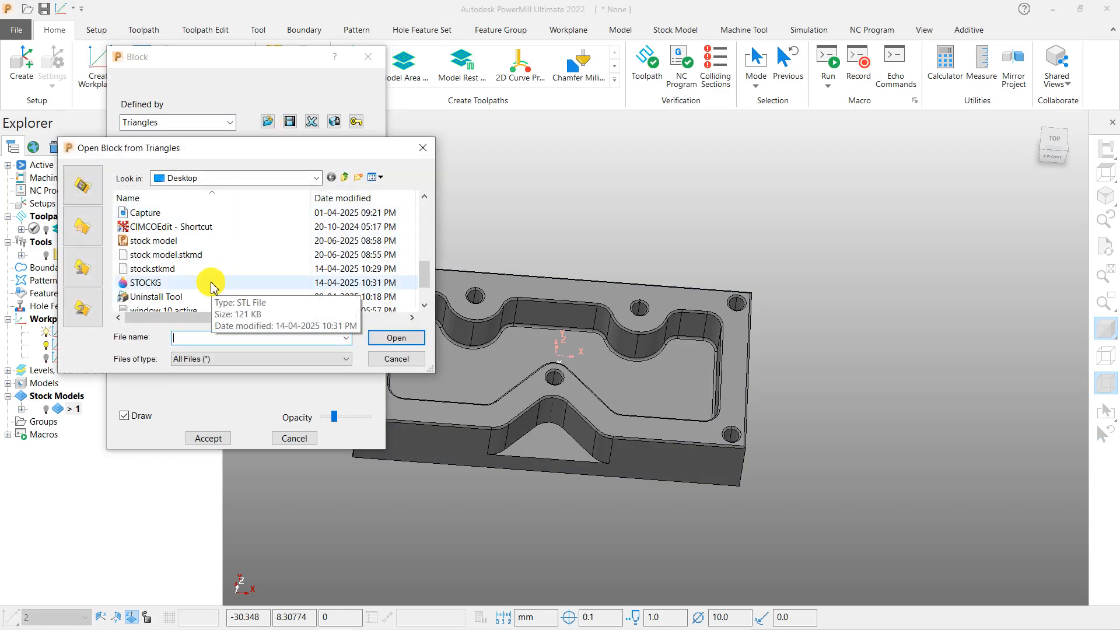
left_click(169, 241)
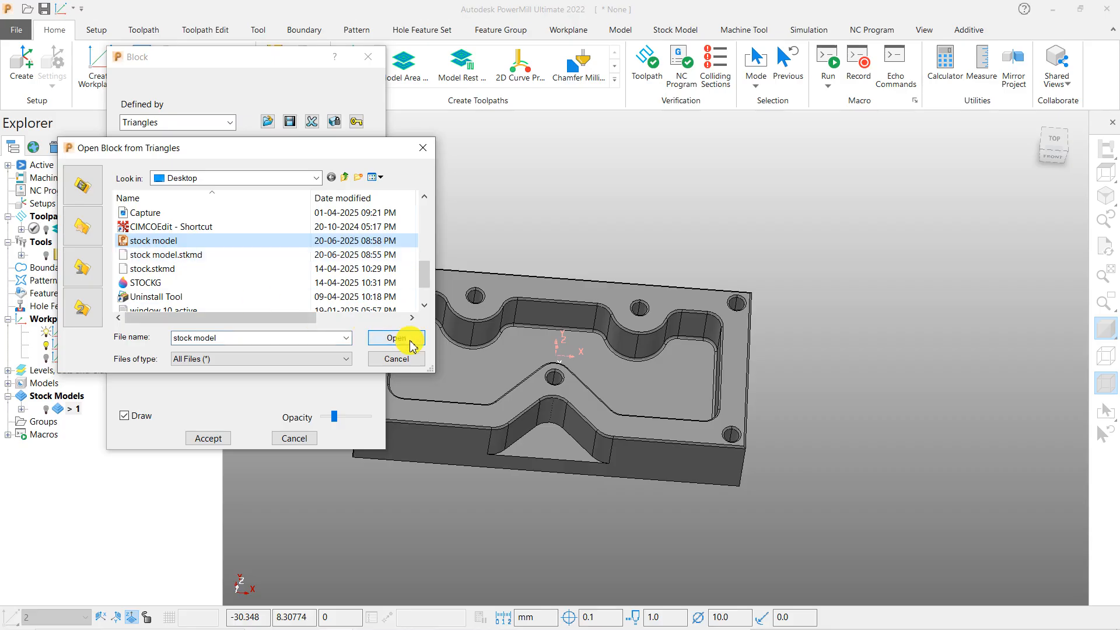
left_click(411, 338)
scroll(550, 220, "down", 3)
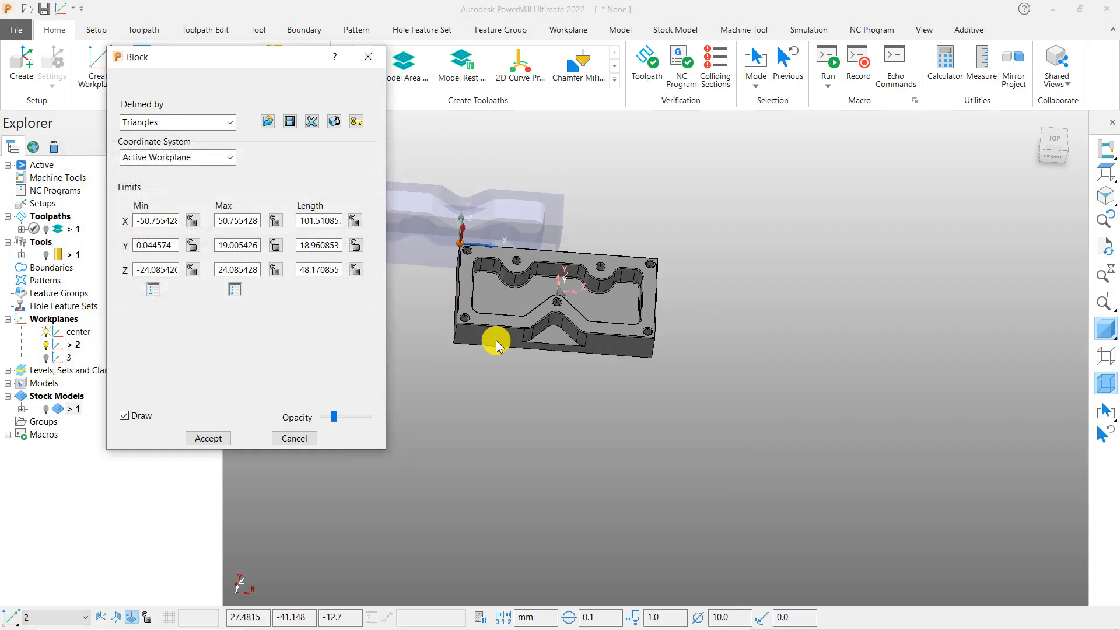
left_click(206, 438)
Examine the loaded triangle block's position and orientation relative to the pocketed plate from several angles
mouse_move(493, 237)
middle_mouse_down()
mouse_move(583, 165)
mouse_move(537, 407)
mouse_move(657, 463)
mouse_move(415, 334)
middle_mouse_up()
scroll(494, 276, "down", 3)
middle_click_drag(530, 323, 549, 221)
scroll(508, 258, "up", 7)
middle_click_drag(505, 264, 533, 358)
scroll(429, 241, "down", 4)
scroll(400, 350, "down", 2)
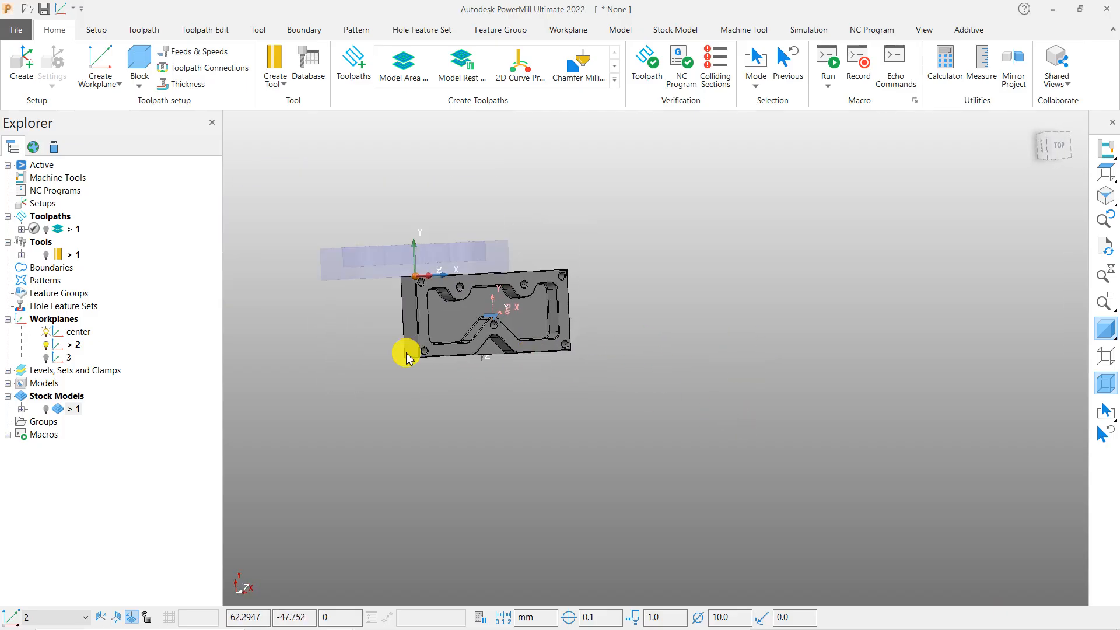
middle_click_drag(426, 272, 461, 292)
Reopen the block settings, set the coordinate system to the named workplane "center", and accept the block
left_click(141, 89)
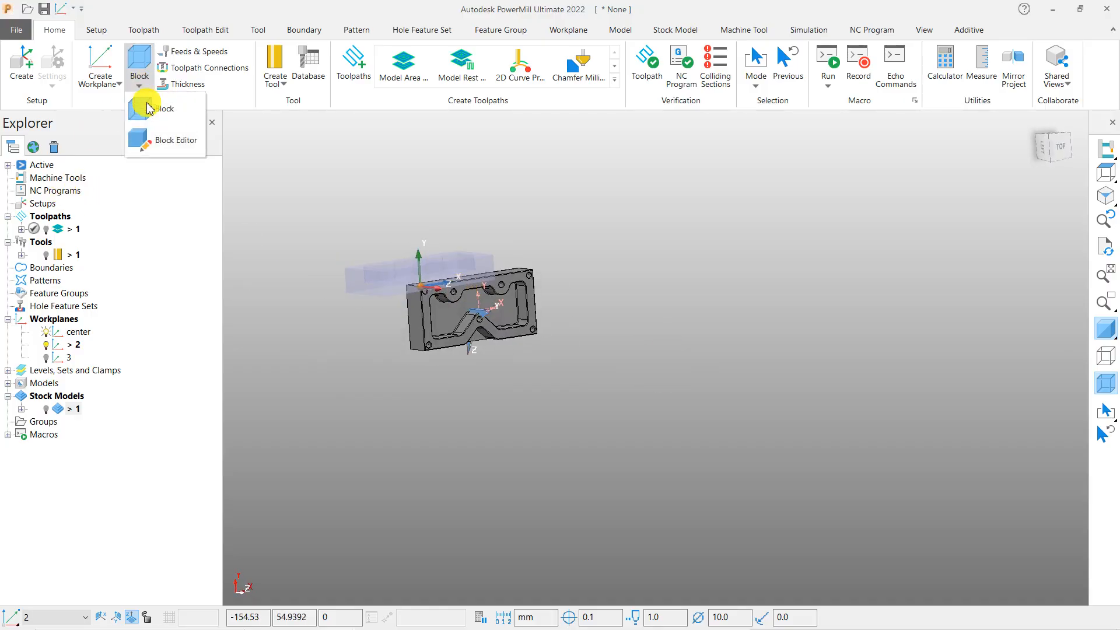
left_click(143, 64)
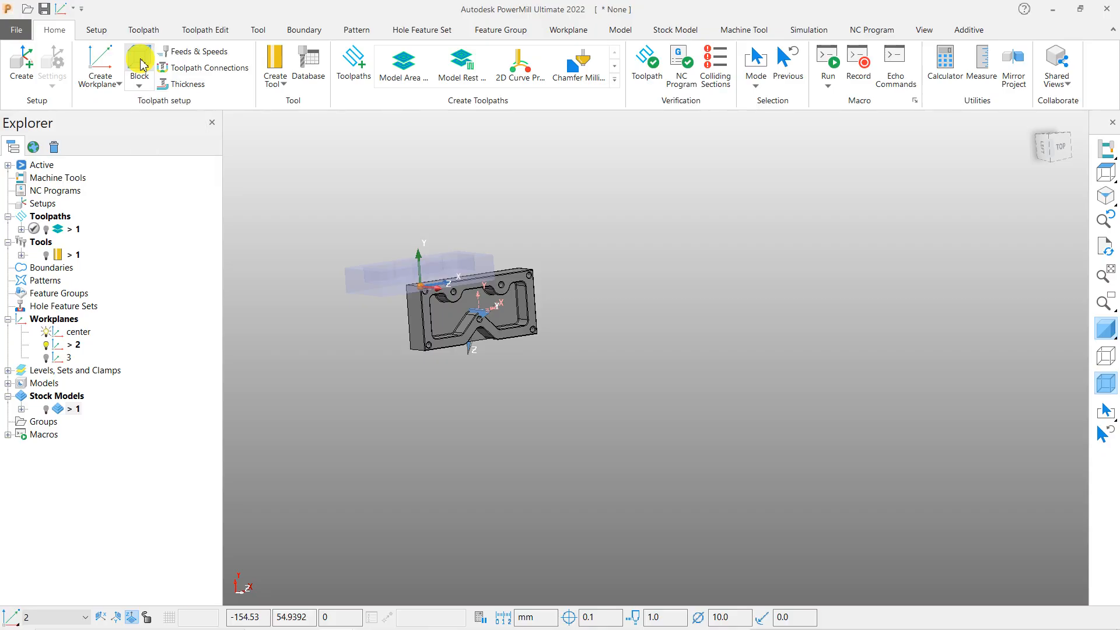
left_click(140, 86)
left_click(150, 109)
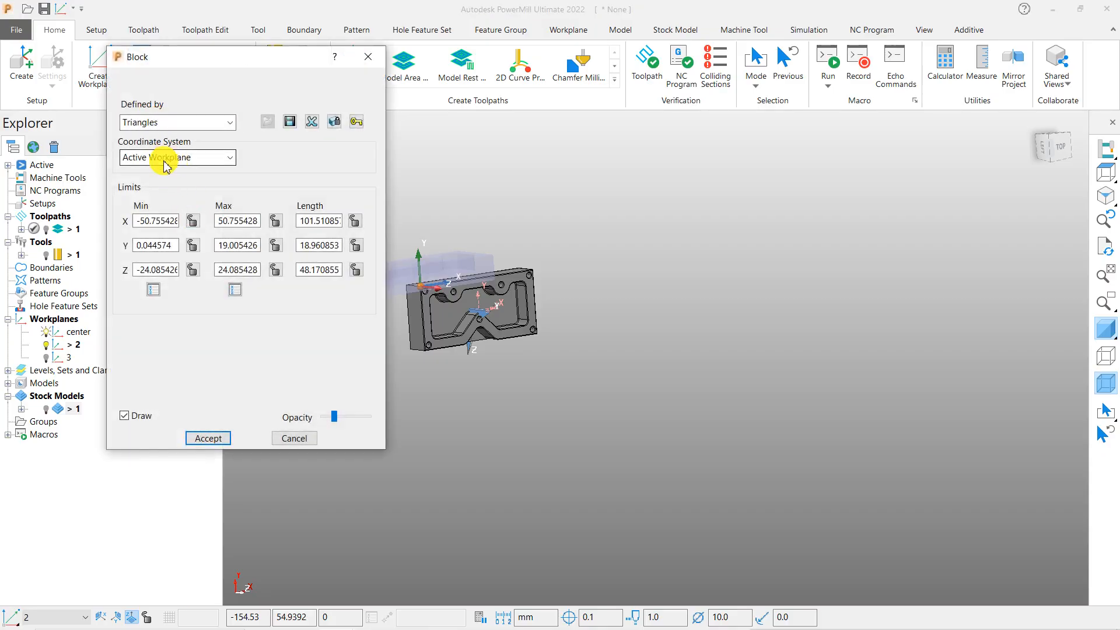
left_click(166, 158)
left_click(152, 200)
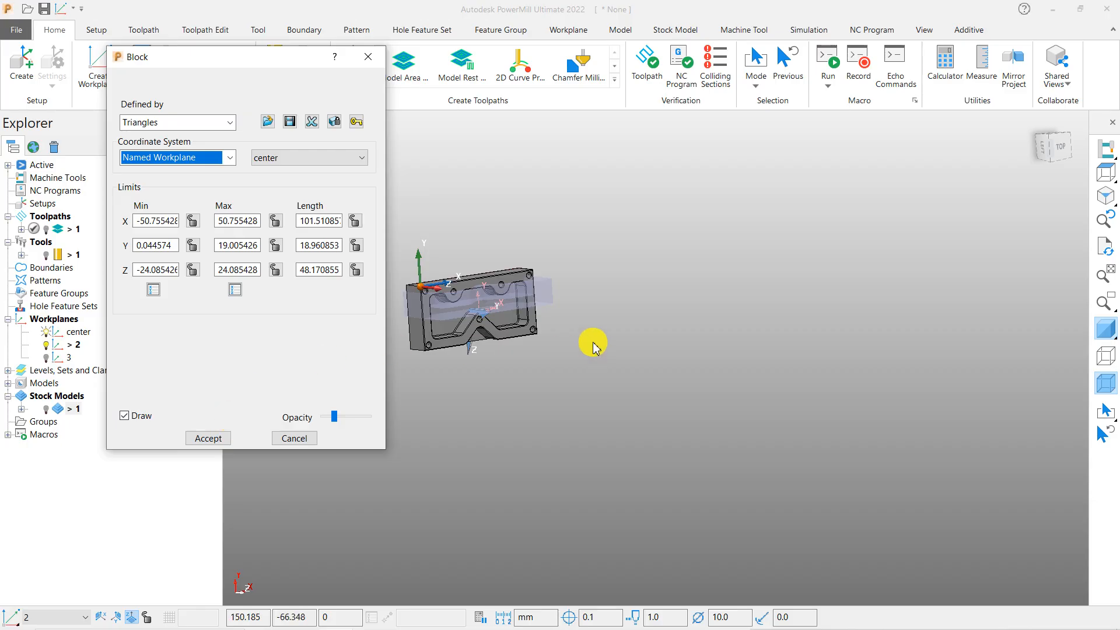
scroll(461, 306, "up", 3)
mouse_move(590, 251)
middle_mouse_down()
mouse_move(543, 305)
mouse_move(490, 303)
mouse_move(675, 330)
middle_mouse_up()
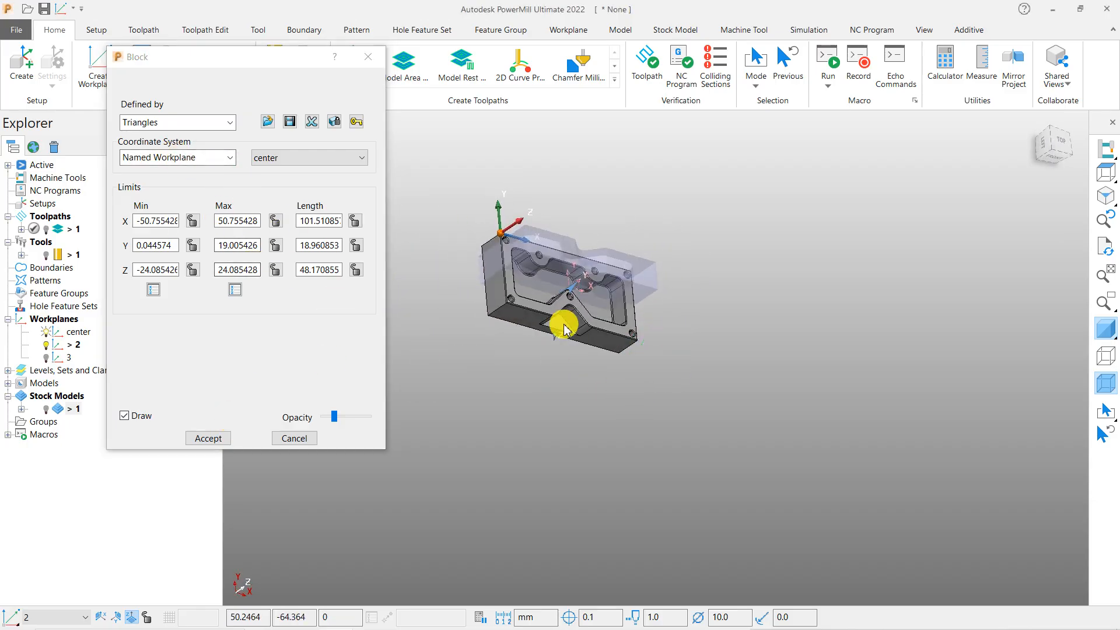
scroll(555, 327, "up", 4)
scroll(598, 361, "down", 2)
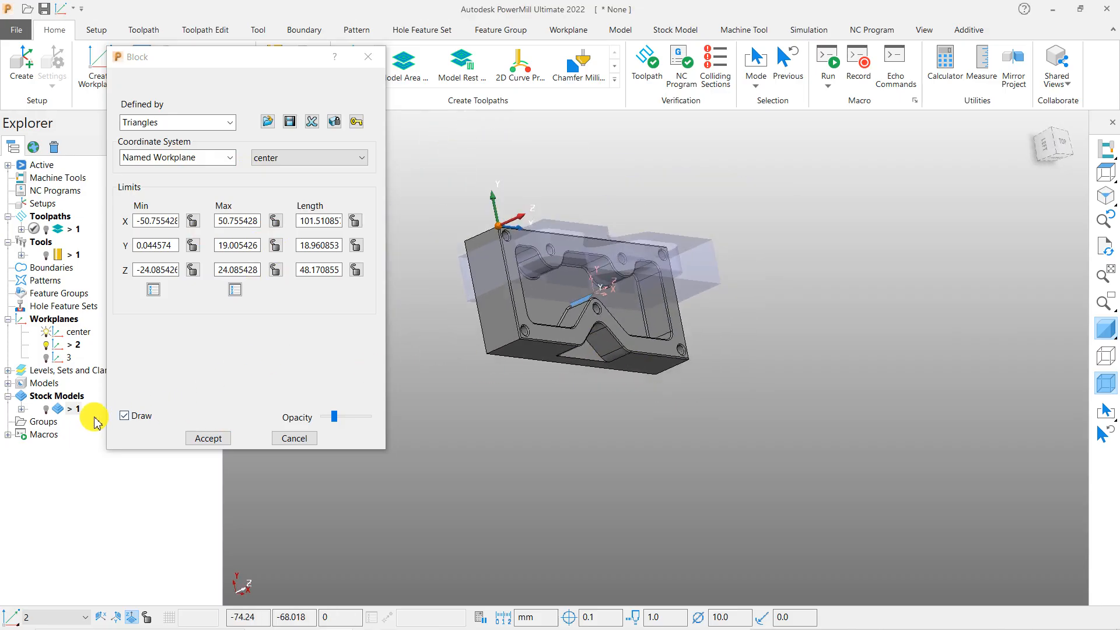
left_click(207, 439)
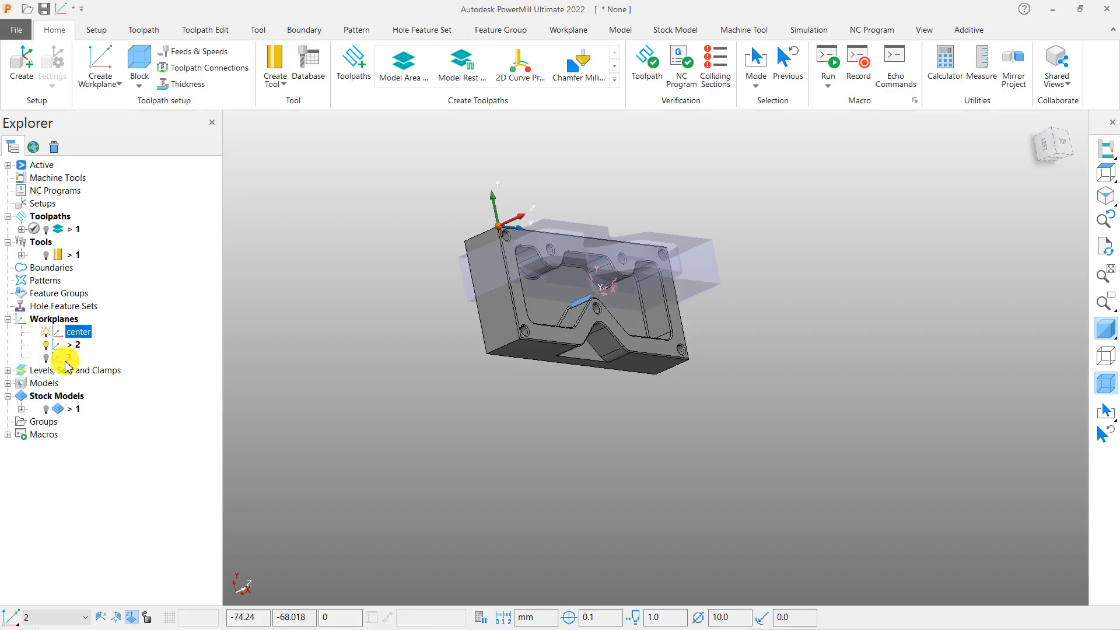
Copy the workplane "center" and open the copy, center_1, in the Workplane Editor
right_click(71, 338)
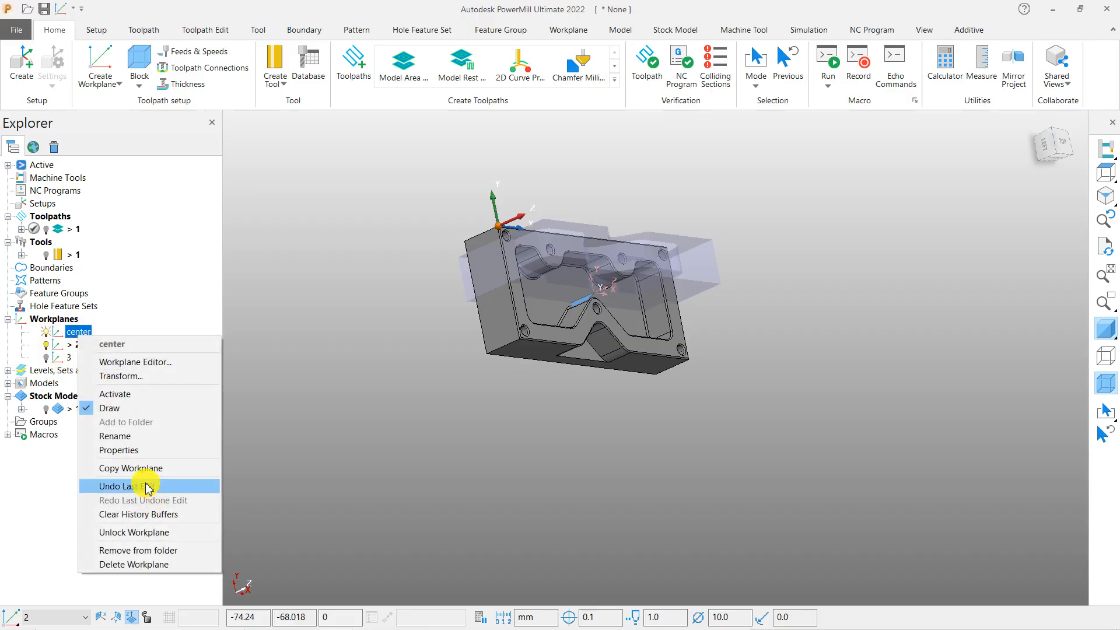
left_click(136, 468)
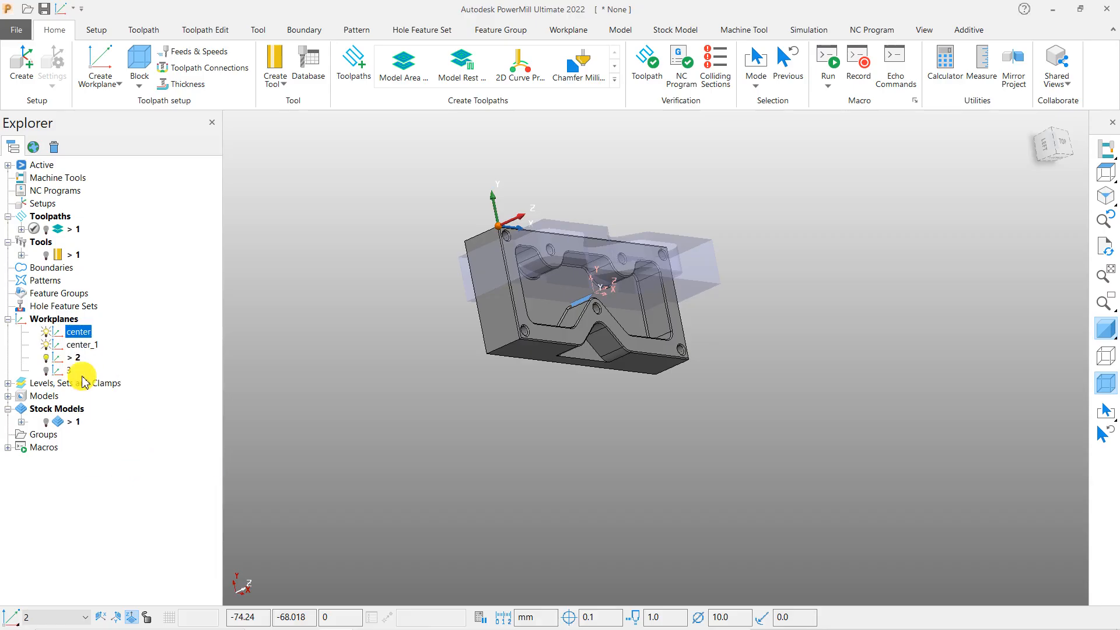
right_click(95, 347)
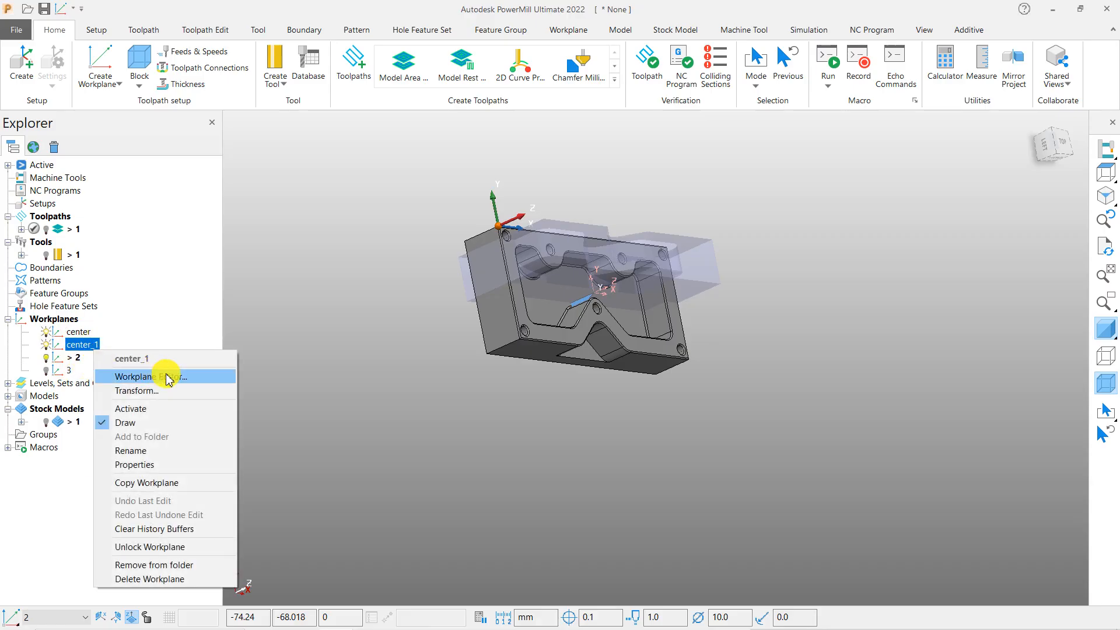
left_click(166, 374)
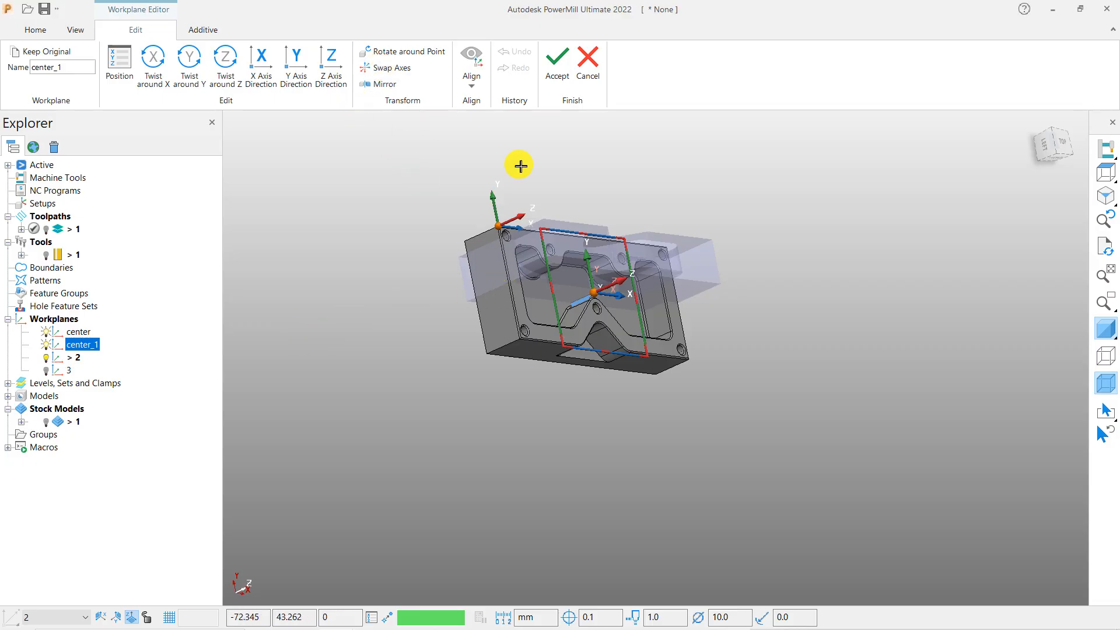
Swap the axes of center_1 so Z takes the Y direction and X keeps its direction, and accept the workplane
middle_click_drag(680, 263, 667, 325)
scroll(610, 319, "up", 3)
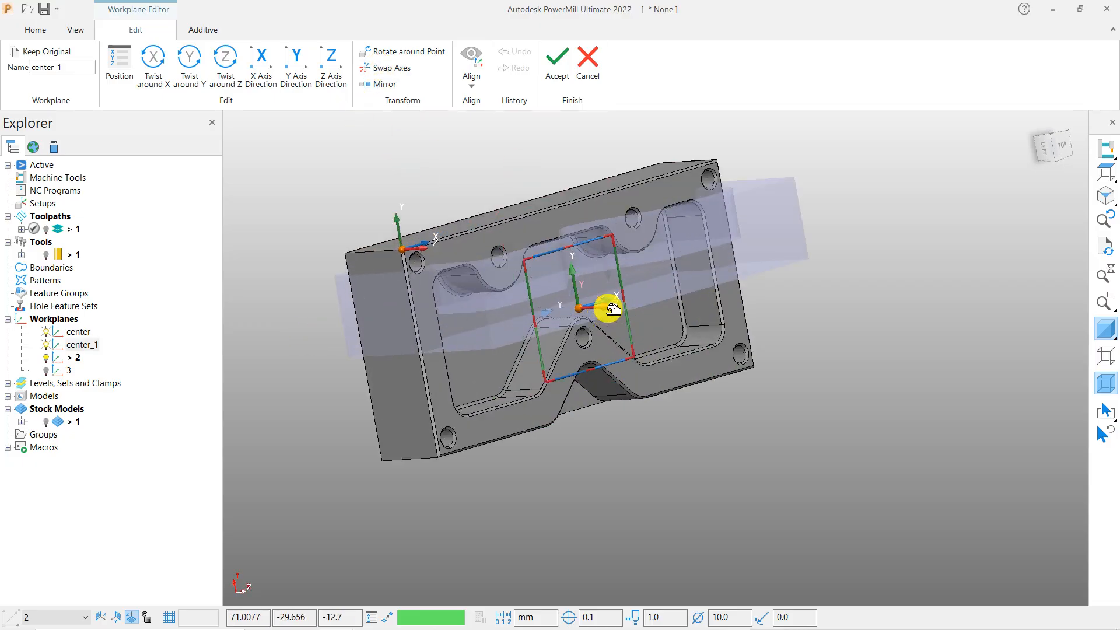
left_click(374, 68)
scroll(607, 306, "up", 4)
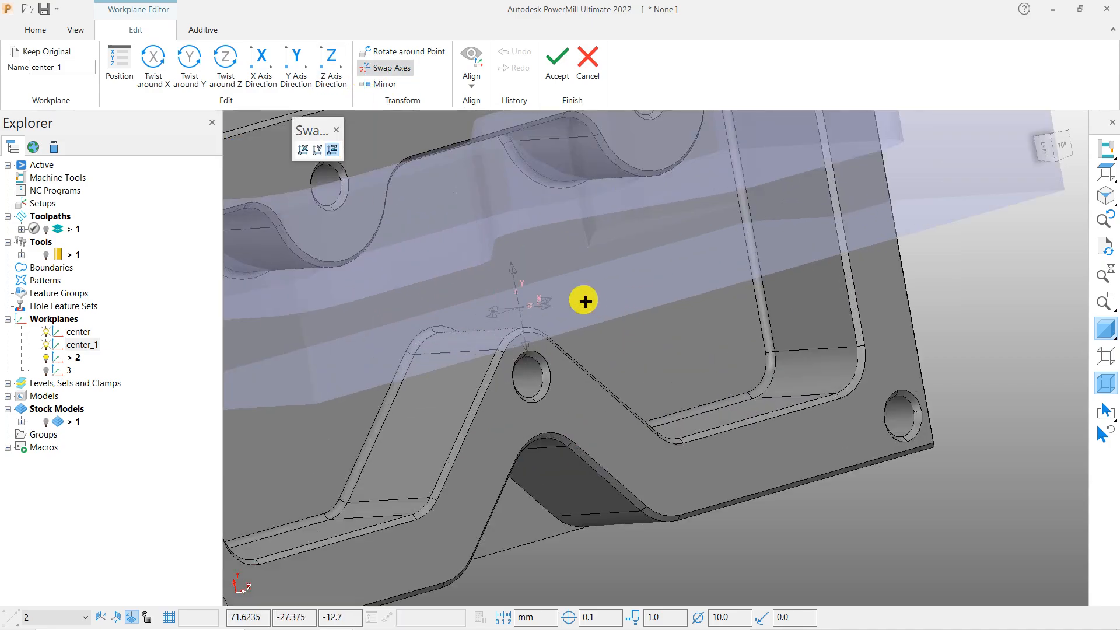
left_click(514, 268)
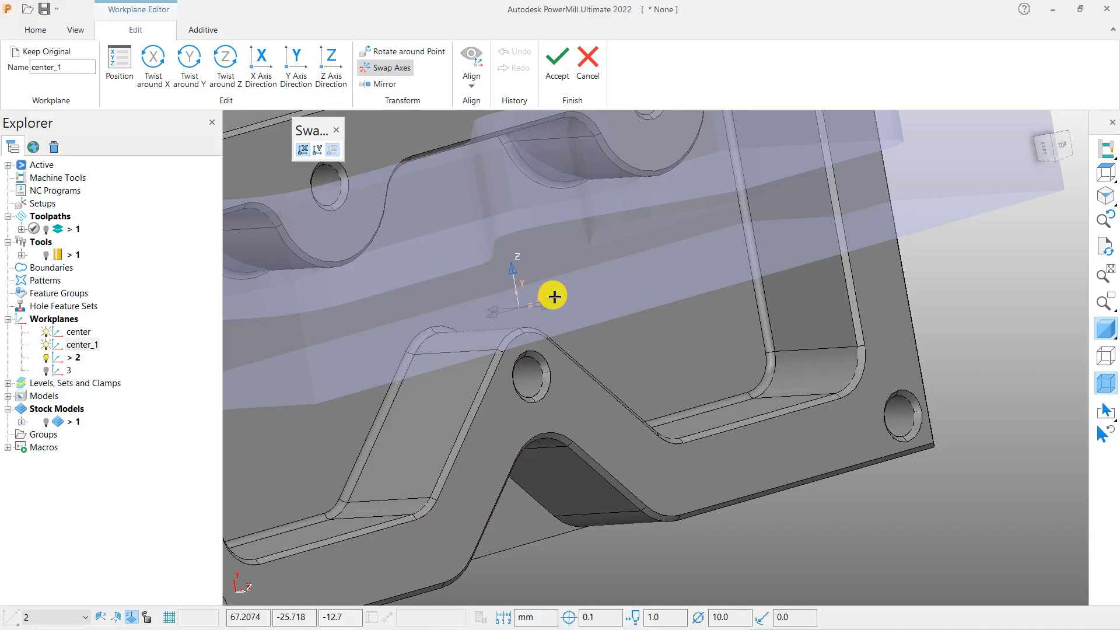
left_click(555, 300)
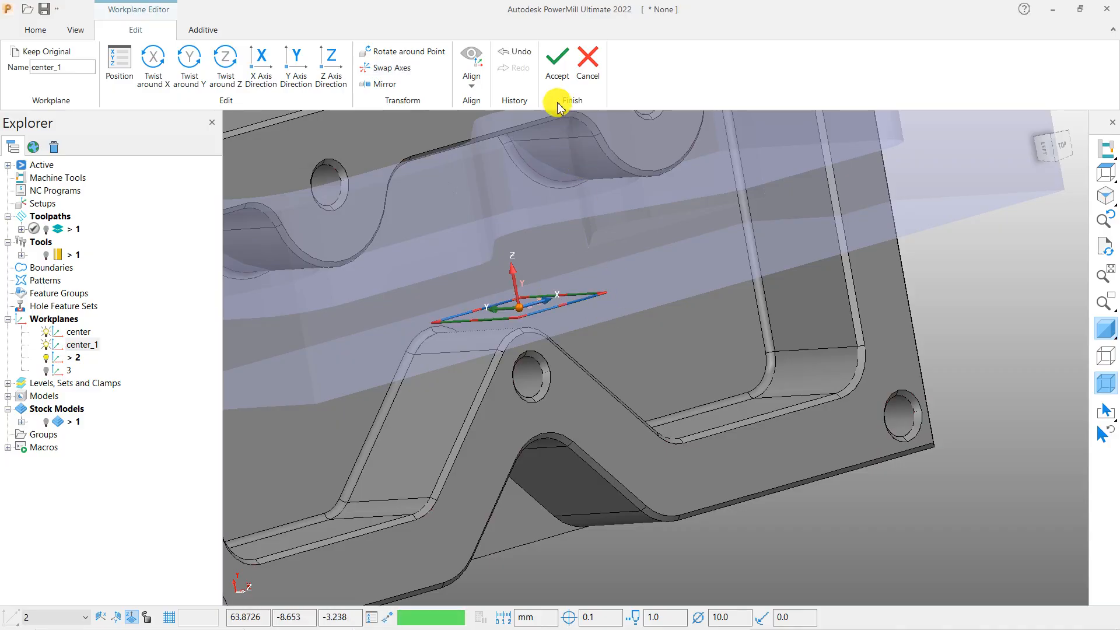
left_click(557, 69)
scroll(595, 328, "down", 5)
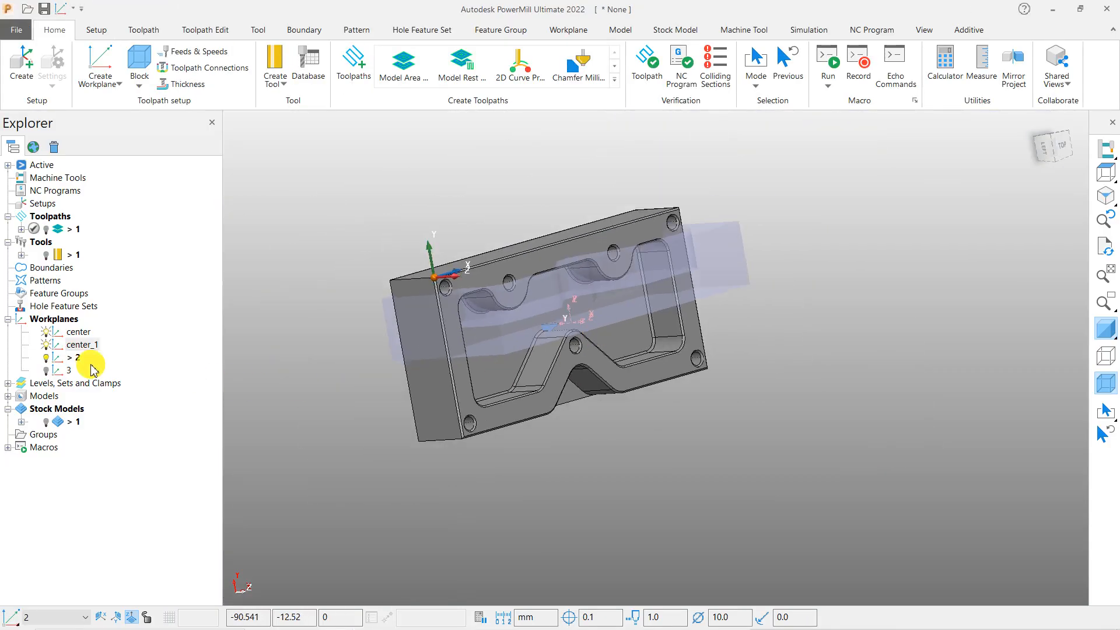
Set the triangle block's coordinate system to the named workplane center_1 and check its alignment with the plate
left_click(140, 81)
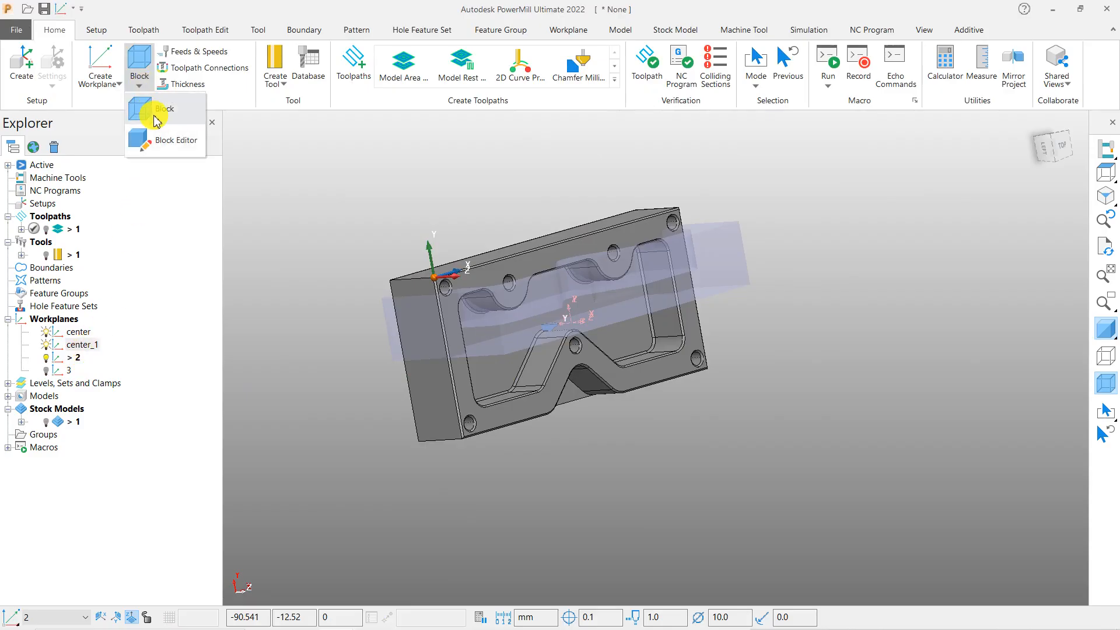
left_click(164, 121)
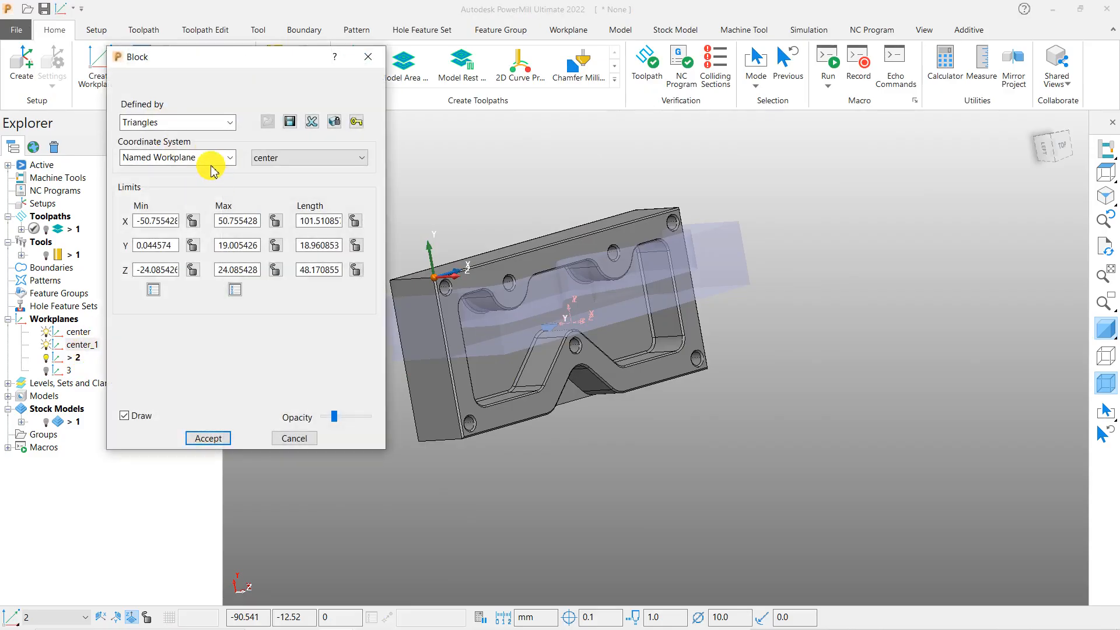
left_click(284, 159)
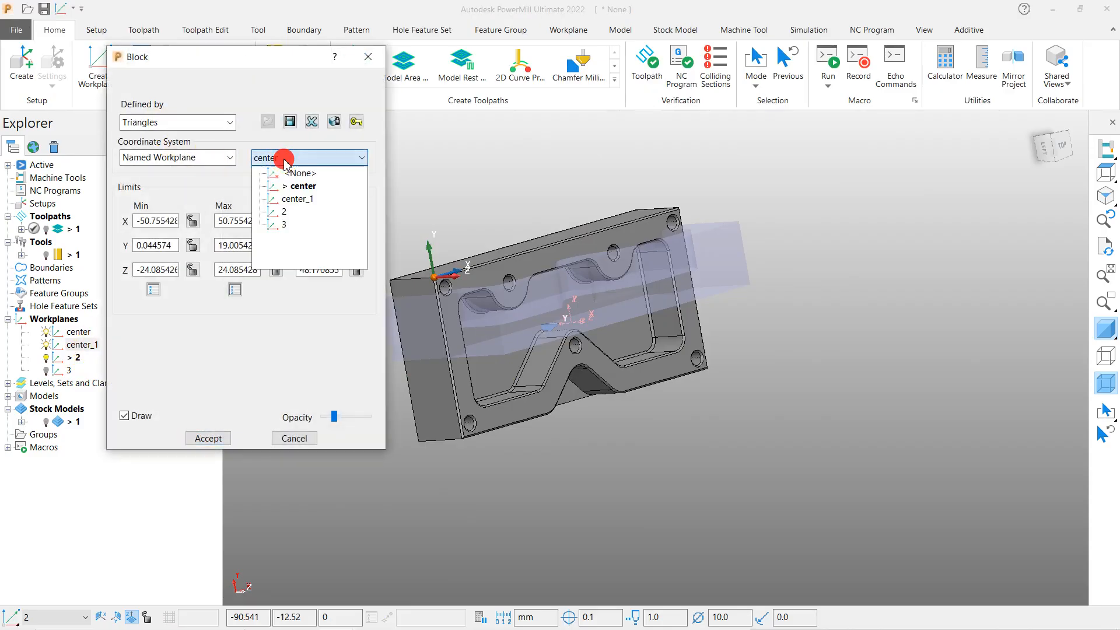
left_click(298, 199)
middle_click_drag(661, 382, 500, 407)
scroll(533, 363, "up", 6)
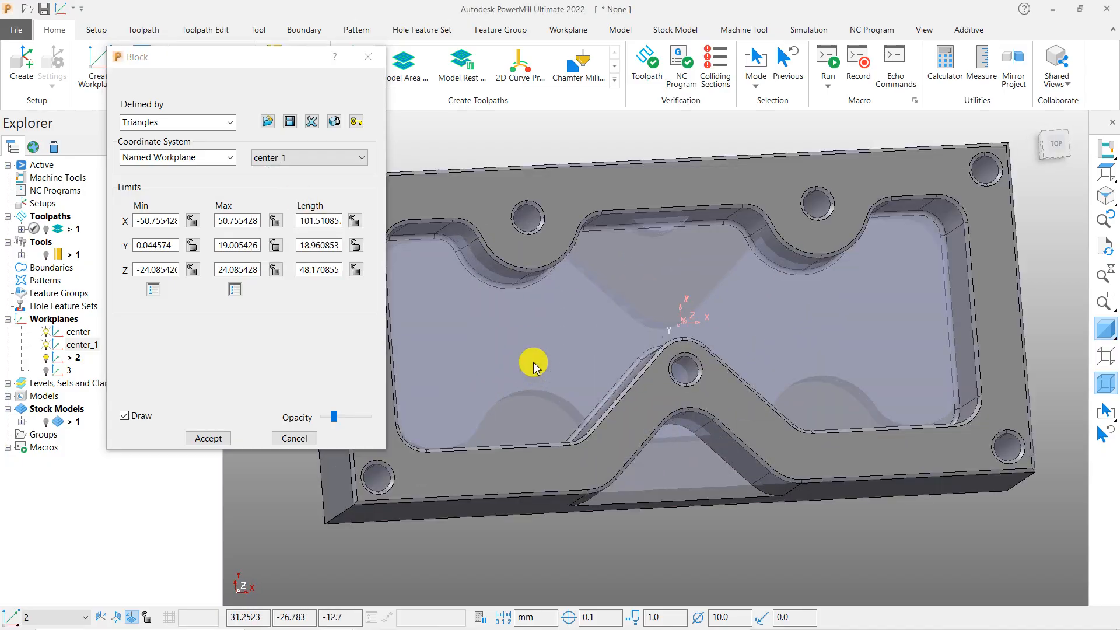
scroll(713, 408, "down", 8)
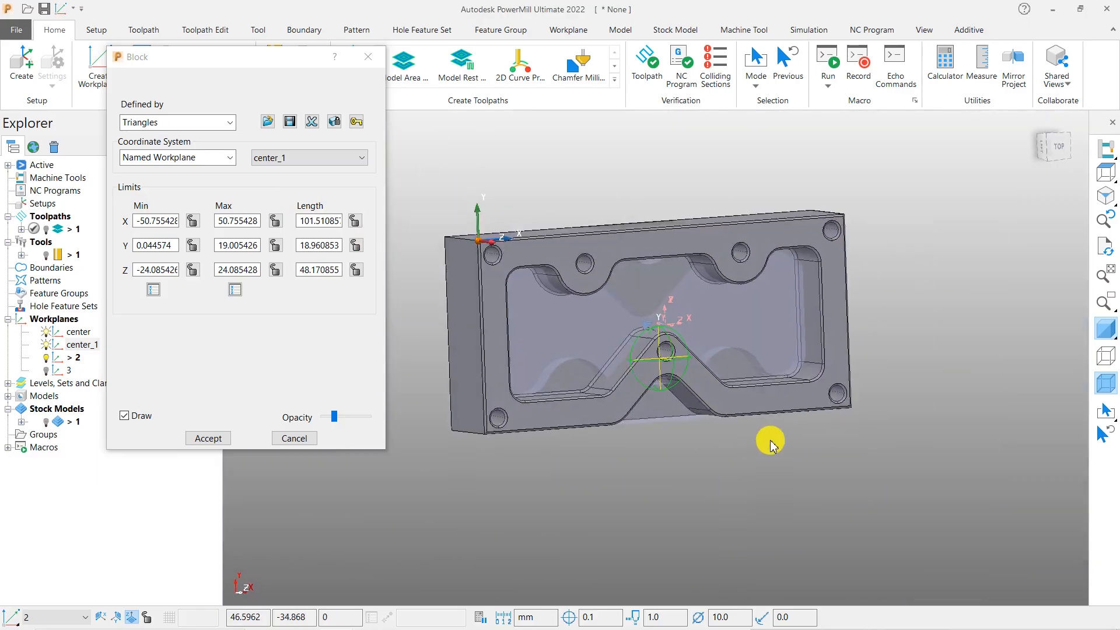
middle_click_drag(771, 445, 763, 400)
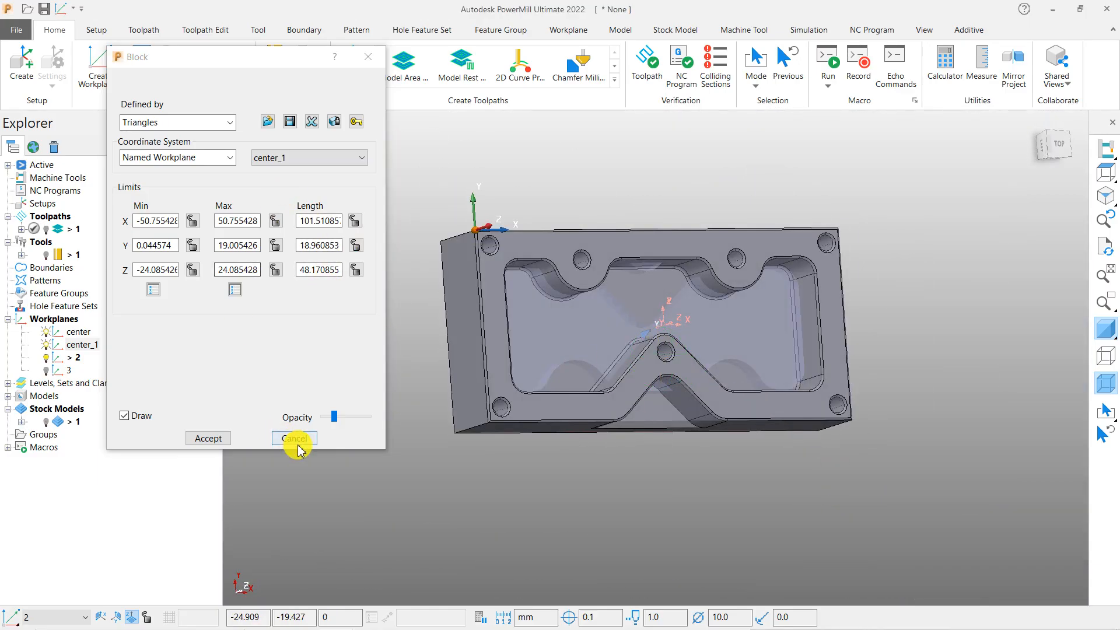
Reopen workplane center_1 for editing and try a different axis arrangement with Swap Axes
right_click(91, 350)
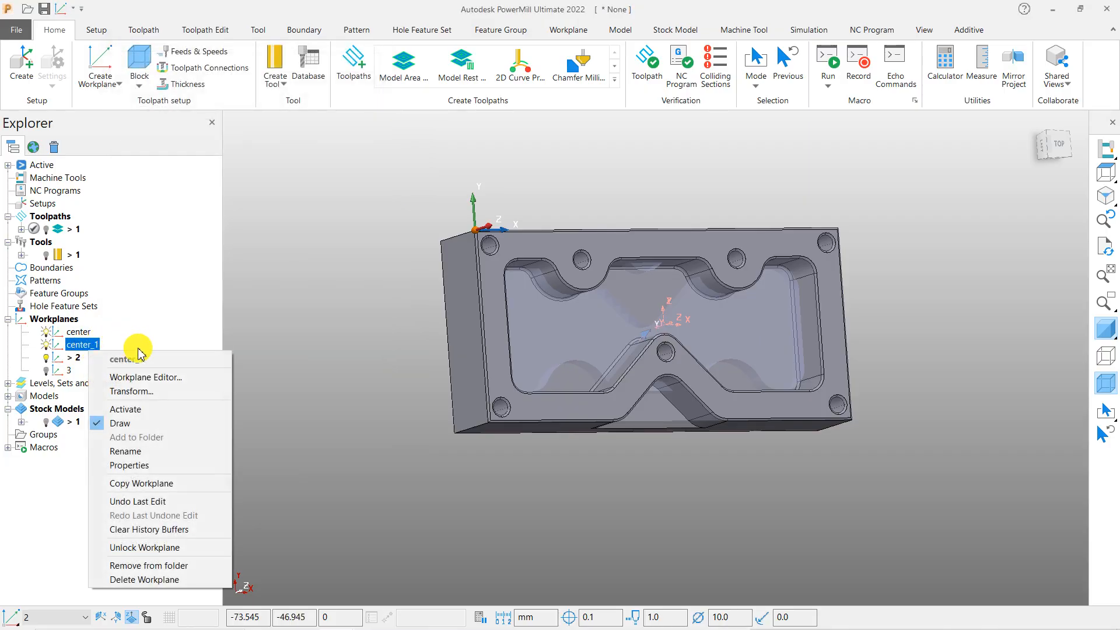
left_click(170, 376)
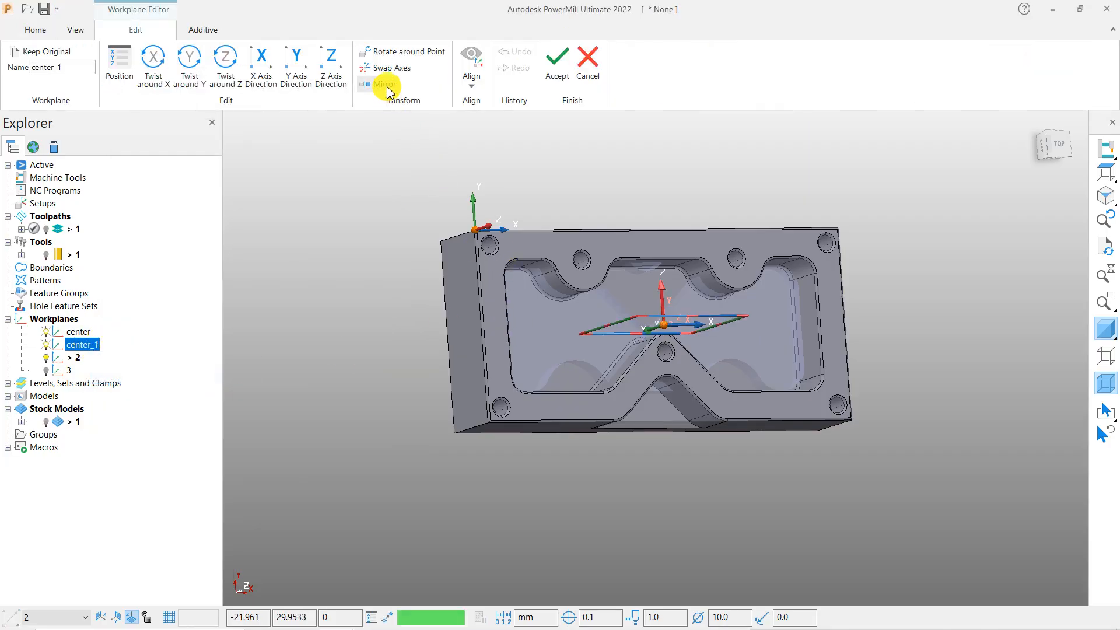
left_click(388, 68)
middle_click_drag(722, 431, 927, 377)
middle_click_drag(586, 319, 675, 373)
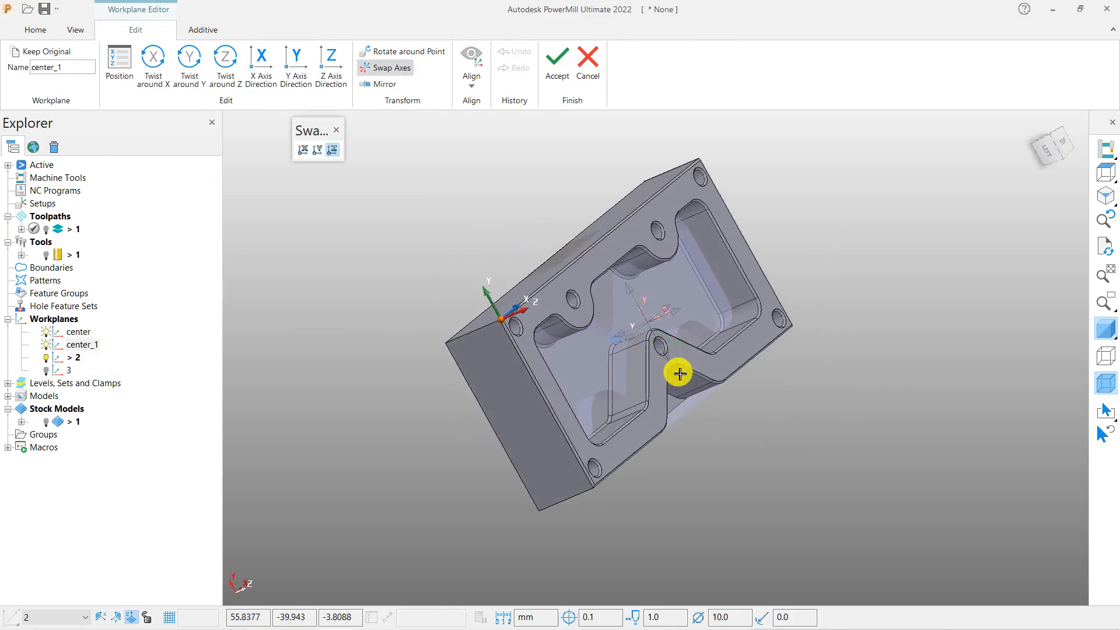
scroll(674, 362, "up", 5)
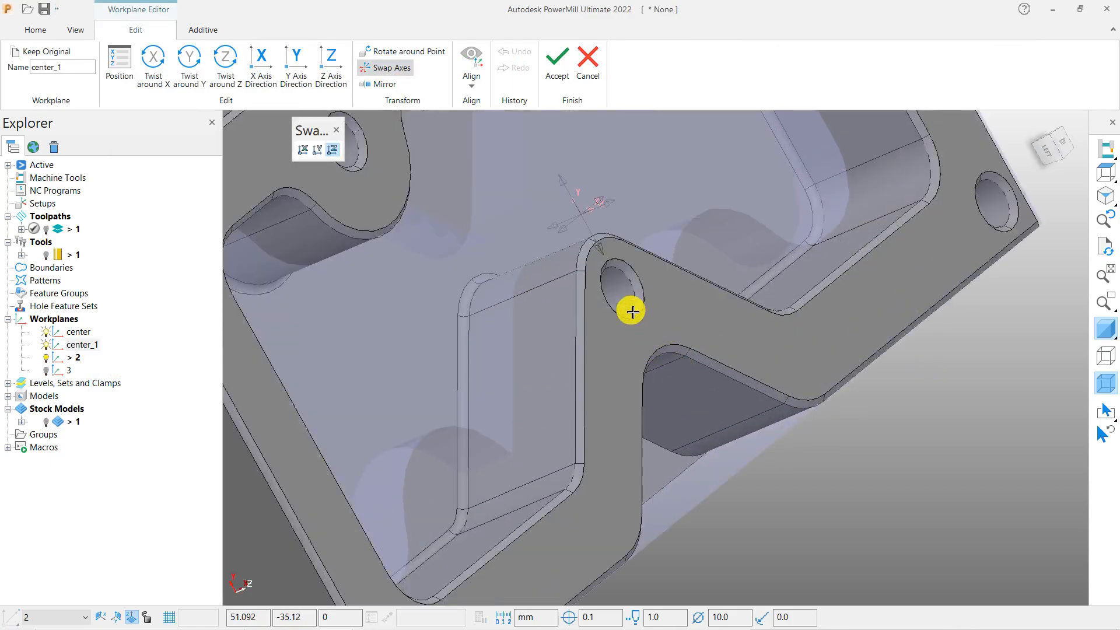
left_click(614, 204)
mouse_move(663, 336)
middle_mouse_down()
mouse_move(558, 225)
mouse_move(553, 242)
middle_mouse_up()
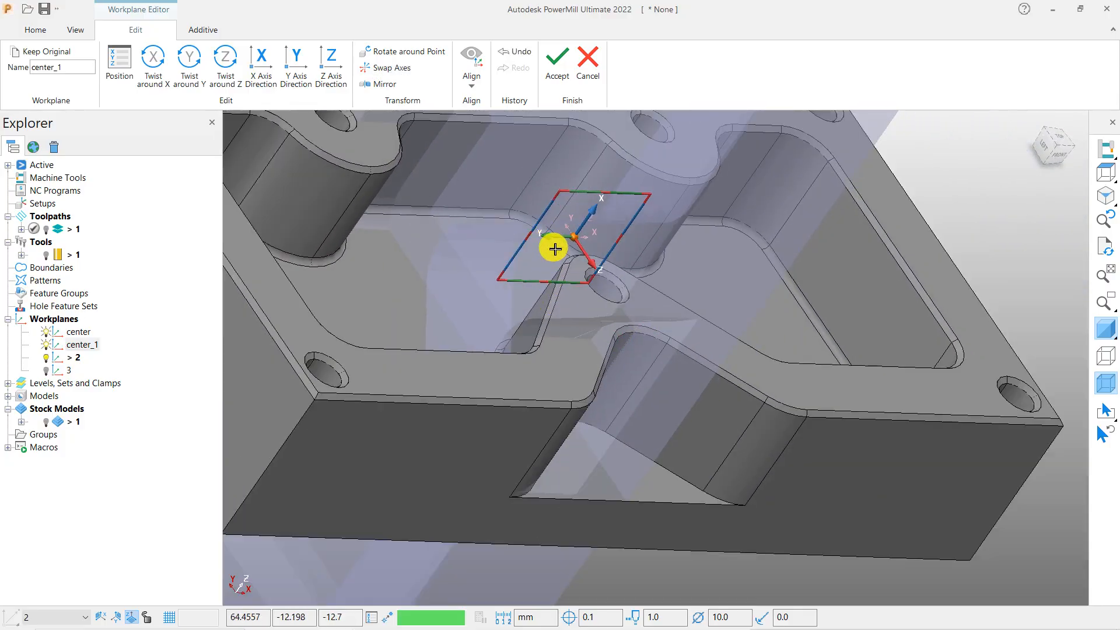
scroll(555, 249, "up", 3)
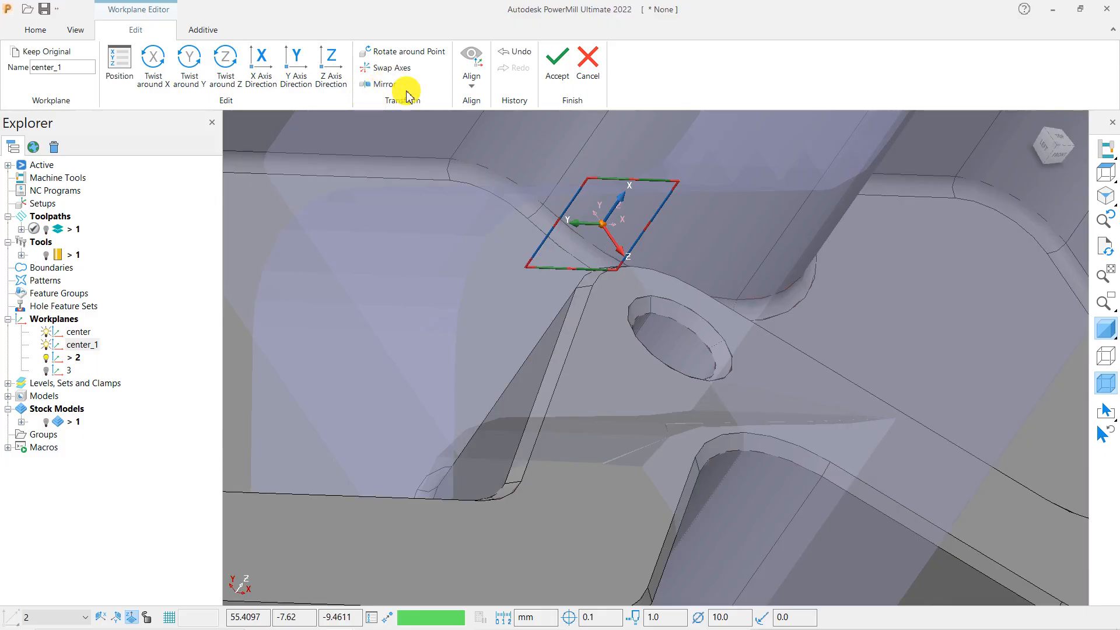
Try another axis swap on center_1 and hide the workplanes "center" and 2 in the view
left_click(387, 67)
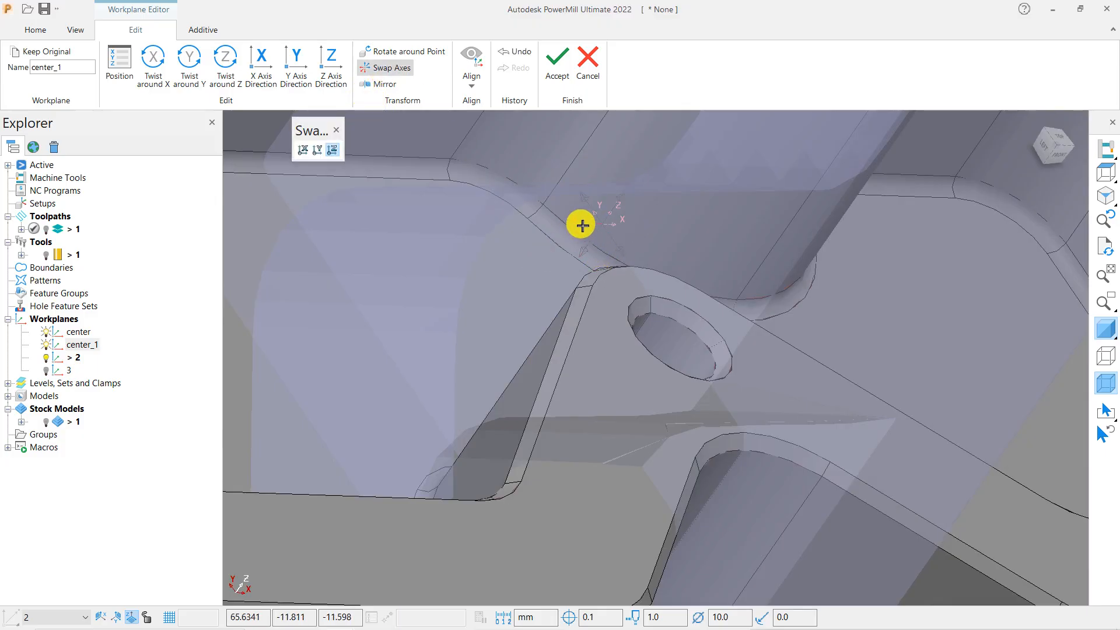
left_click(621, 195)
middle_click_drag(658, 359, 440, 323)
scroll(604, 318, "down", 3)
scroll(603, 318, "down", 3)
scroll(587, 263, "down", 2)
middle_click_drag(587, 263, 778, 348)
scroll(527, 311, "up", 5)
middle_click_drag(593, 343, 608, 314)
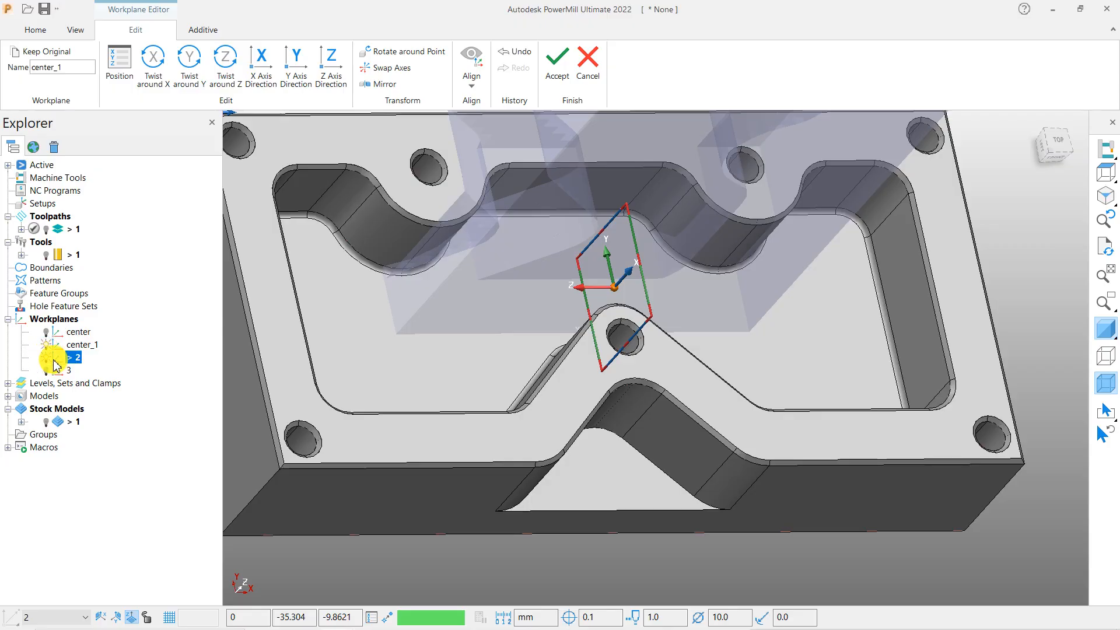
scroll(437, 413, "down", 4)
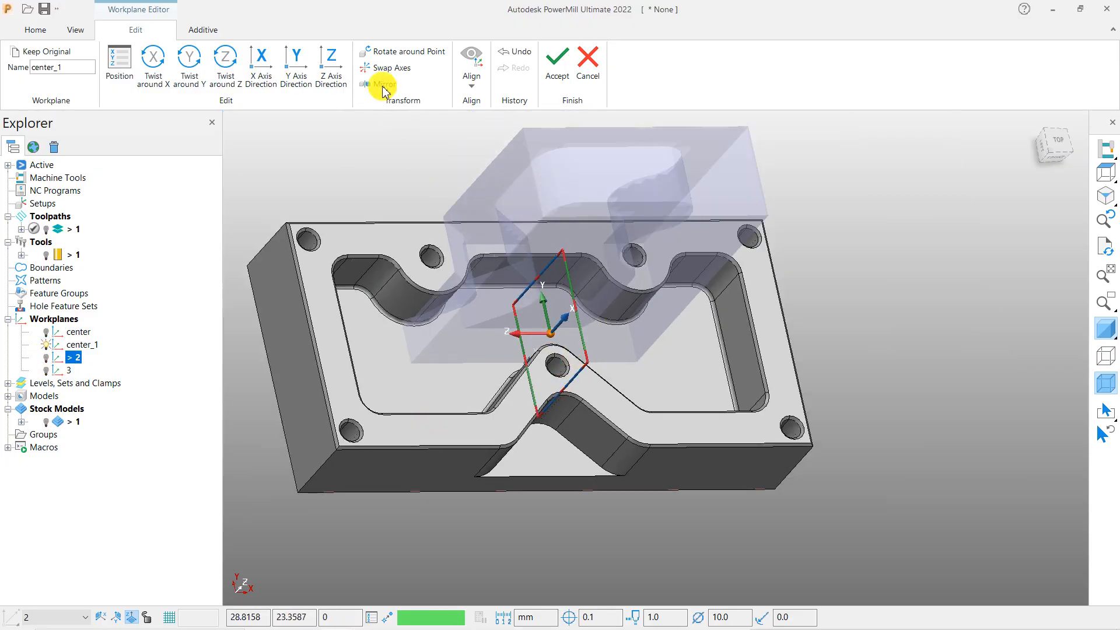
Swap the axes of center_1 so X runs along the plate's length and Z across its width
left_click(383, 76)
middle_click_drag(573, 380, 611, 338)
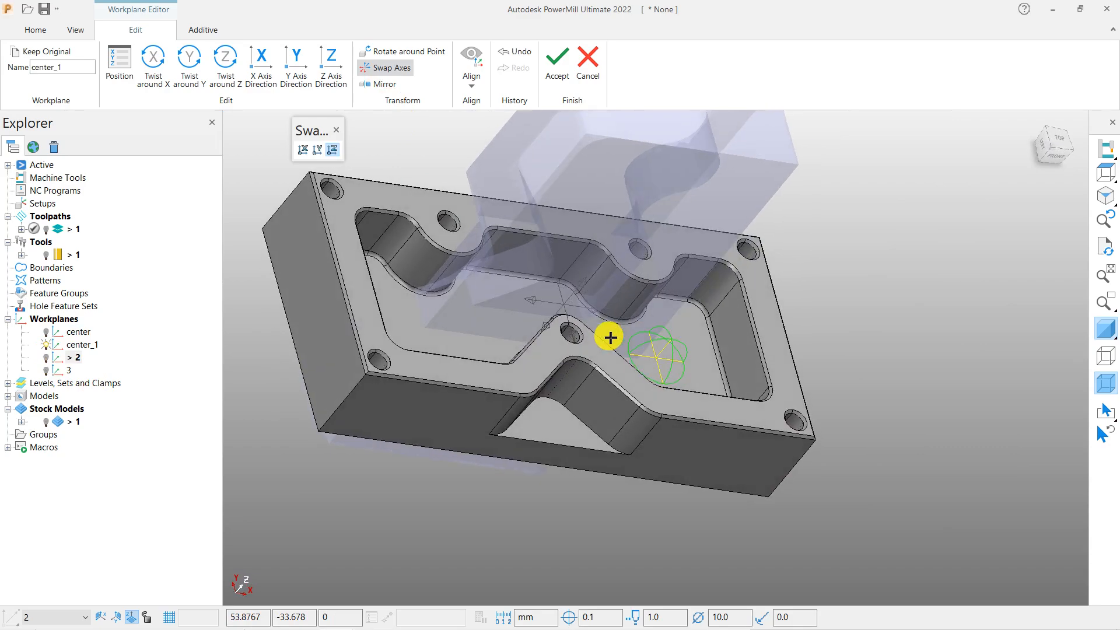
left_click(592, 304)
middle_click_drag(596, 386, 553, 373)
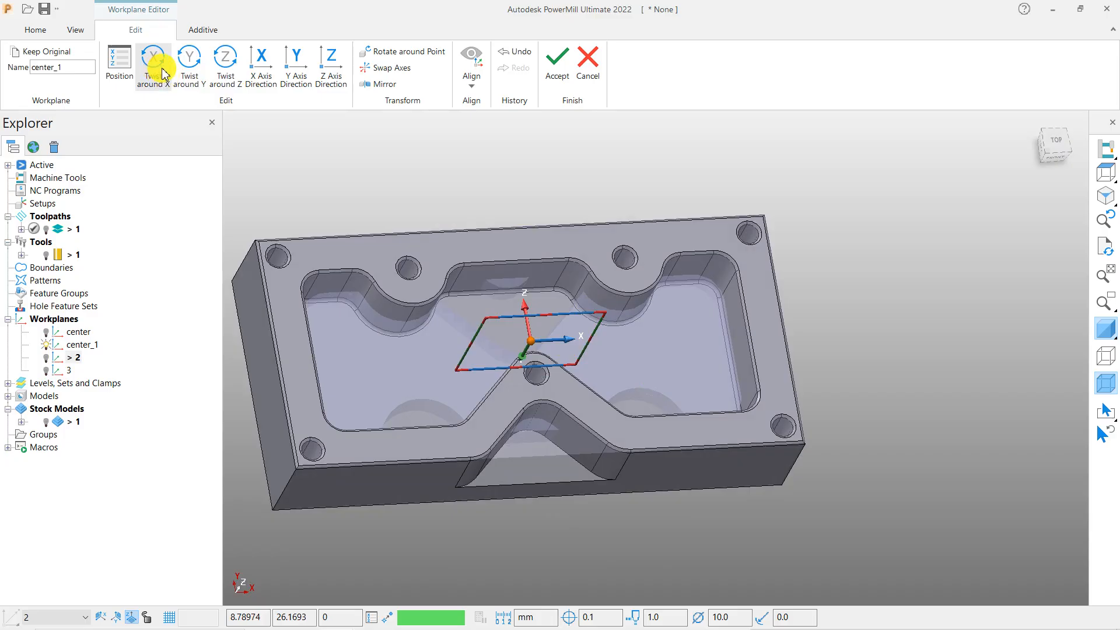
Twist workplane center_1 around its Y axis by 180 degrees and accept the workplane
left_click(190, 60)
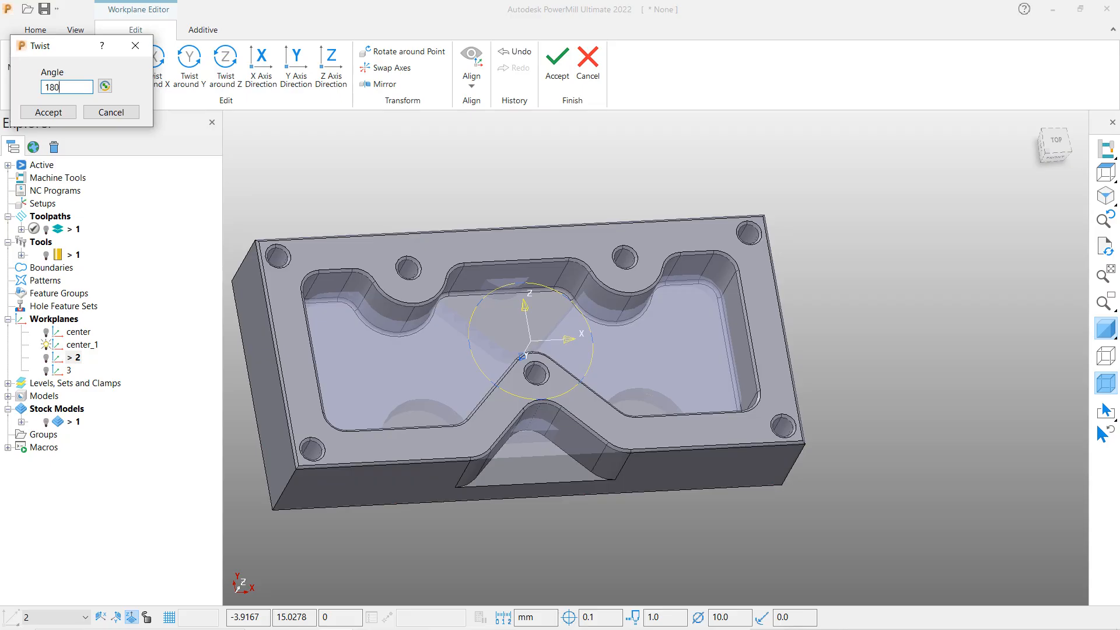
key("Return")
middle_click_drag(644, 361, 800, 405)
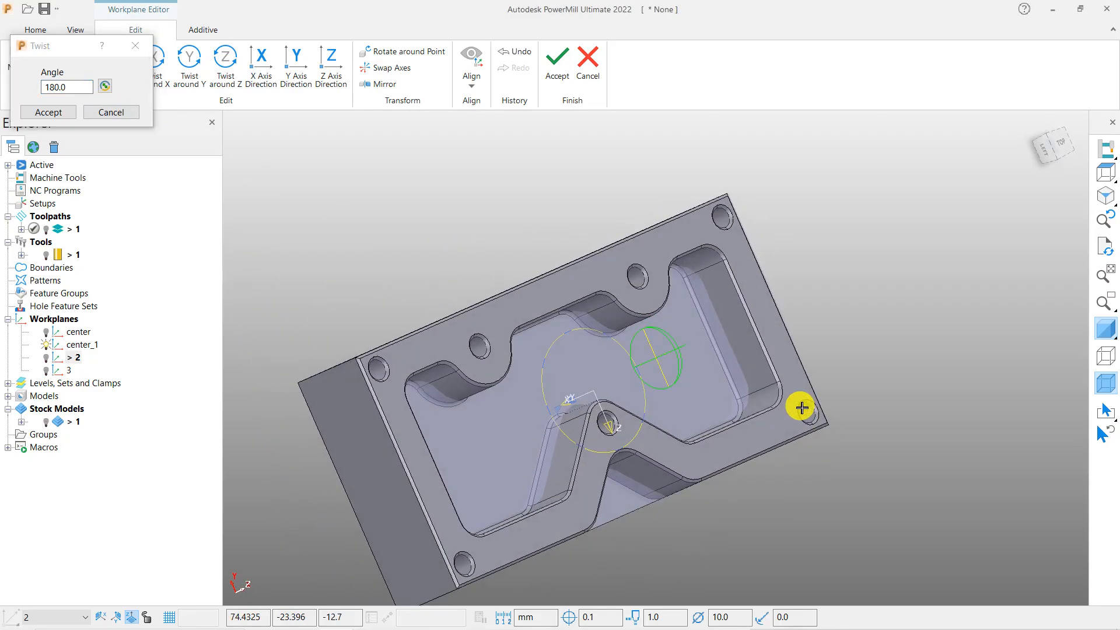
left_click(48, 112)
left_click(557, 58)
Examine how the triangle block fits the plate, turning the shaded model off and back on
mouse_move(654, 351)
middle_mouse_down()
mouse_move(512, 230)
mouse_move(675, 325)
mouse_move(736, 247)
mouse_move(676, 291)
mouse_move(709, 359)
mouse_move(510, 362)
mouse_move(517, 350)
mouse_move(655, 325)
mouse_move(653, 357)
middle_mouse_up()
scroll(527, 395, "up", 5)
scroll(680, 357, "down", 5)
left_click(1102, 330)
mouse_move(755, 370)
middle_mouse_down()
mouse_move(758, 240)
mouse_move(817, 155)
mouse_move(713, 343)
middle_mouse_up()
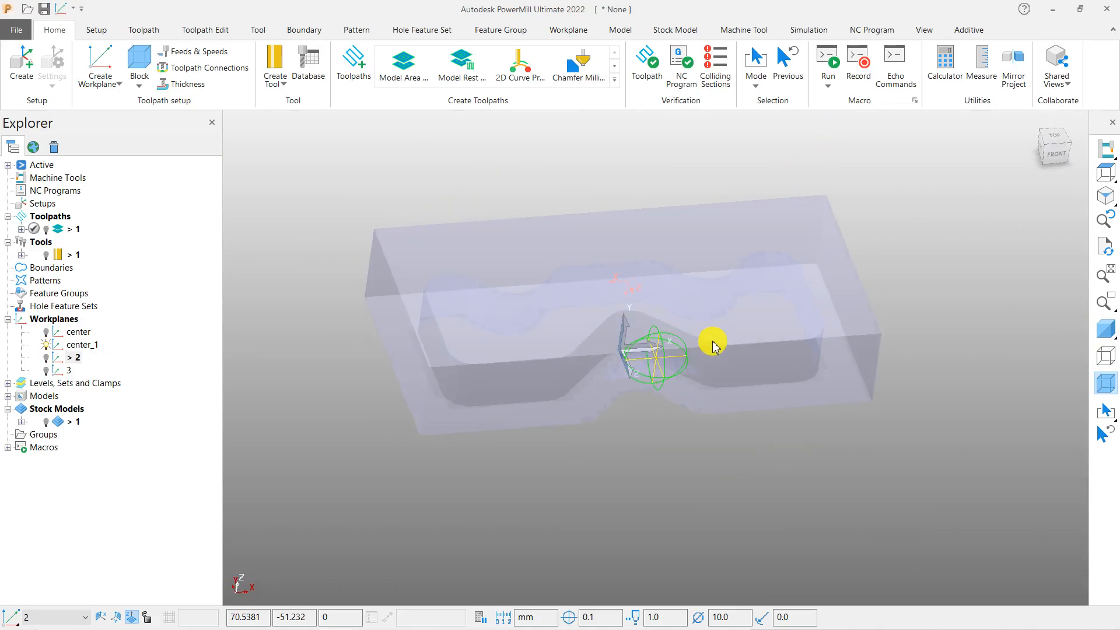
left_click(1100, 333)
middle_click_drag(639, 345, 513, 380)
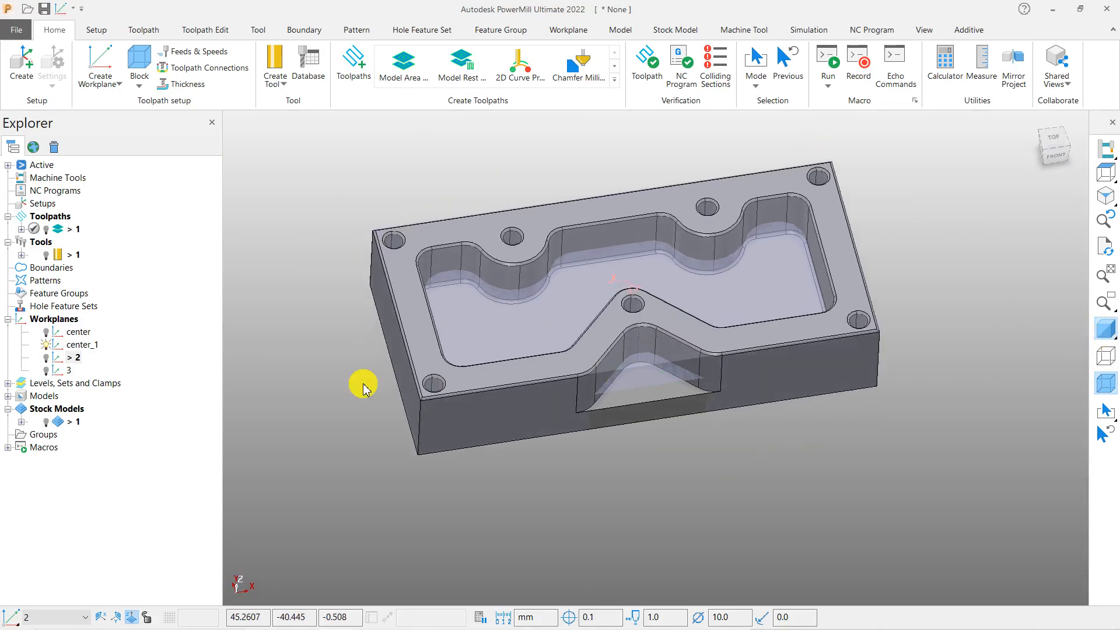
Twist workplane center_1 around its Z axis by 180 degrees and accept the workplane
right_click(89, 349)
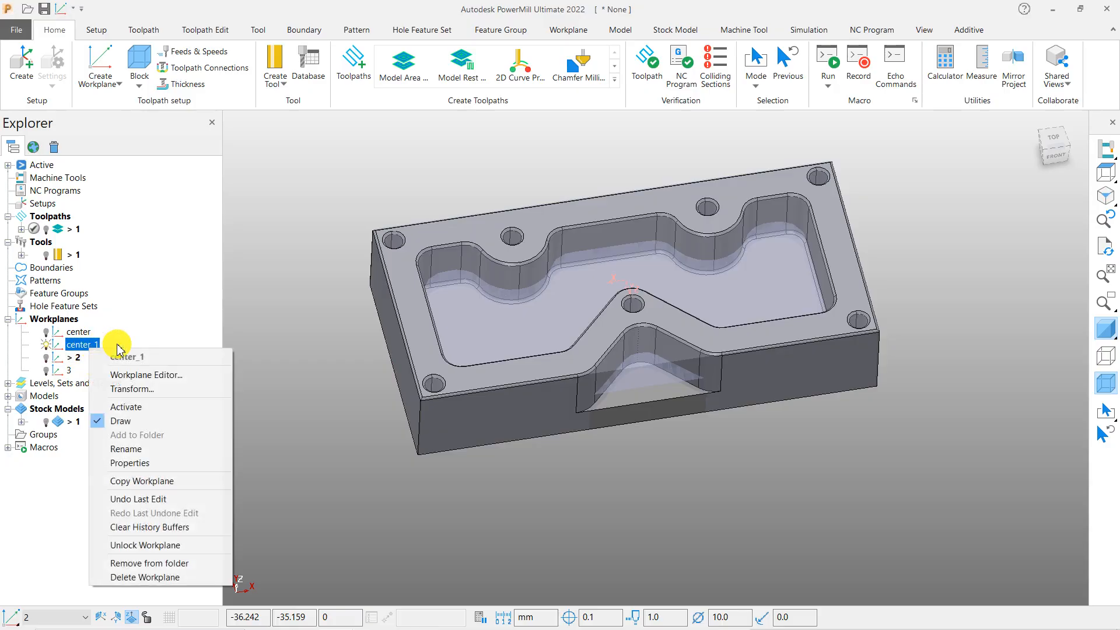
left_click(174, 373)
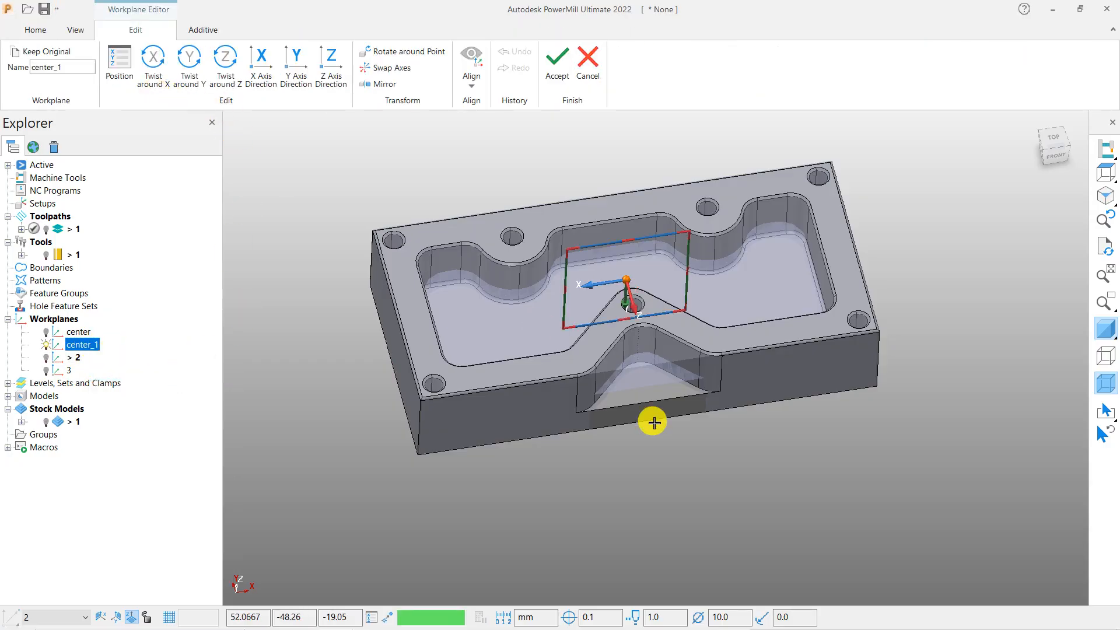
scroll(644, 296, "up", 3)
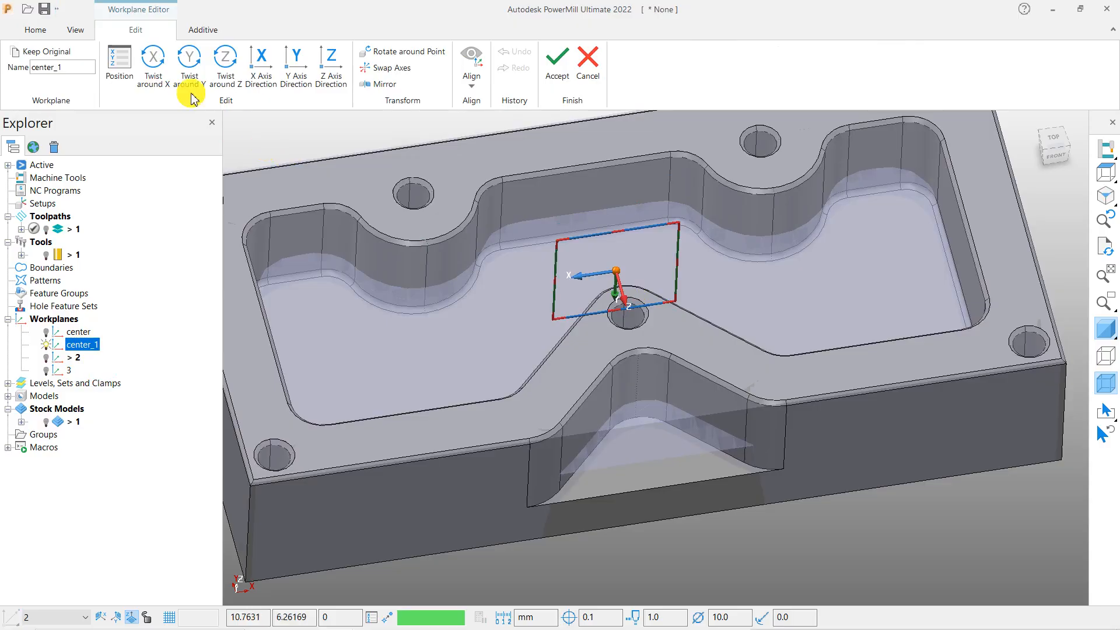
left_click(232, 66)
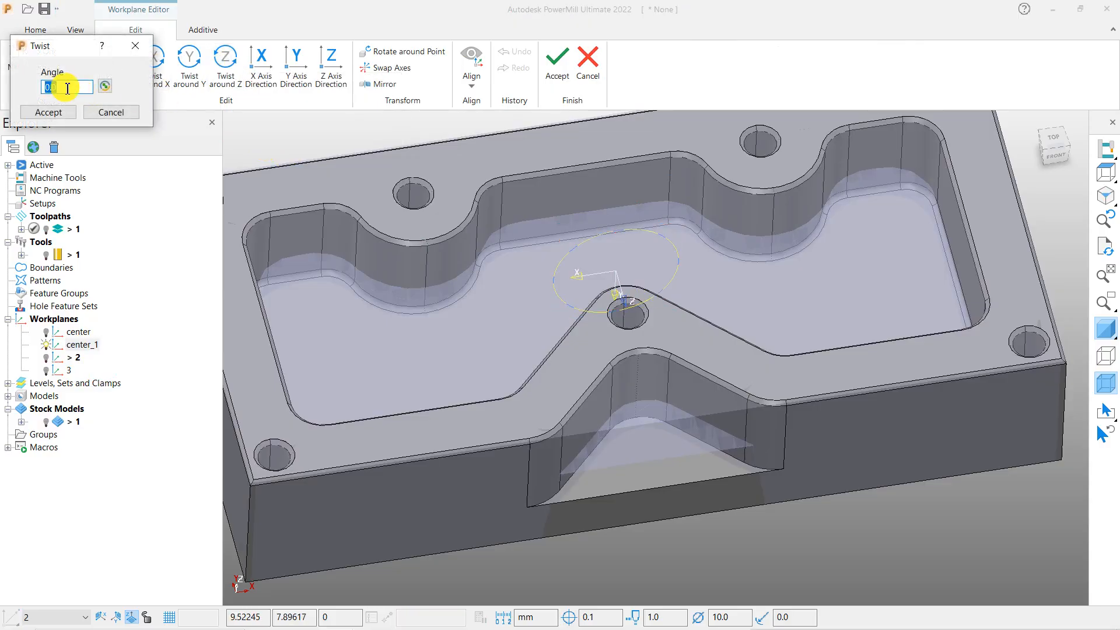
key("Return")
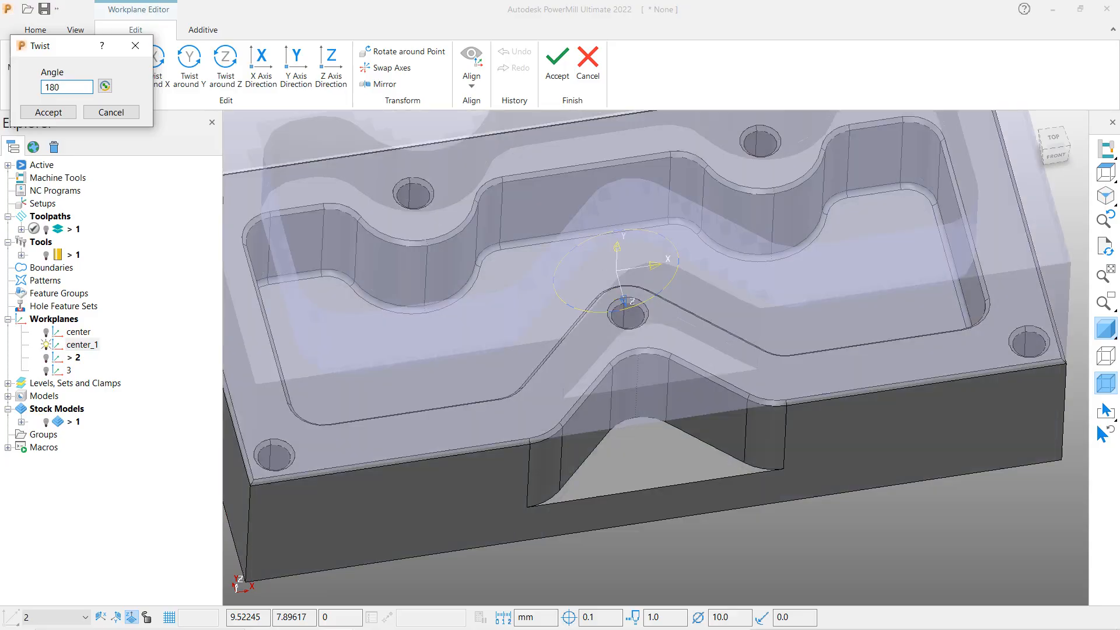
middle_click_drag(546, 343, 648, 393)
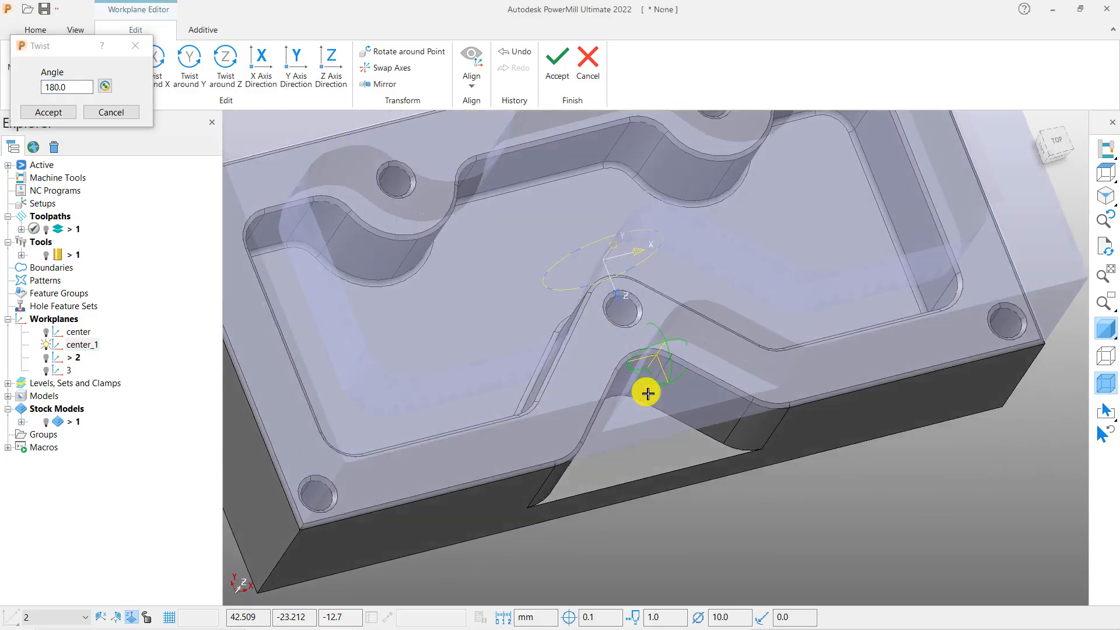
scroll(576, 370, "down", 4)
left_click(59, 117)
middle_click_drag(755, 455, 743, 365)
scroll(640, 365, "down", 2)
mouse_move(640, 365)
middle_mouse_down()
mouse_move(727, 218)
mouse_move(726, 293)
mouse_move(658, 370)
middle_mouse_up()
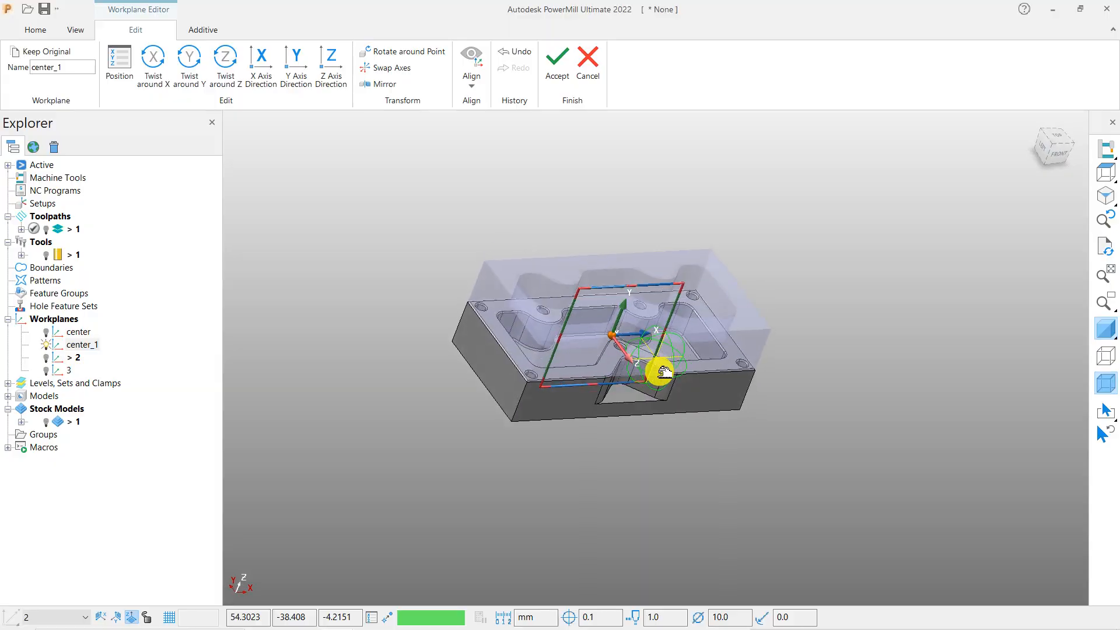
middle_click_drag(633, 416, 471, 442)
Try moving workplane center_1 by -19.05 mm in Y relative to its current position
right_click(82, 350)
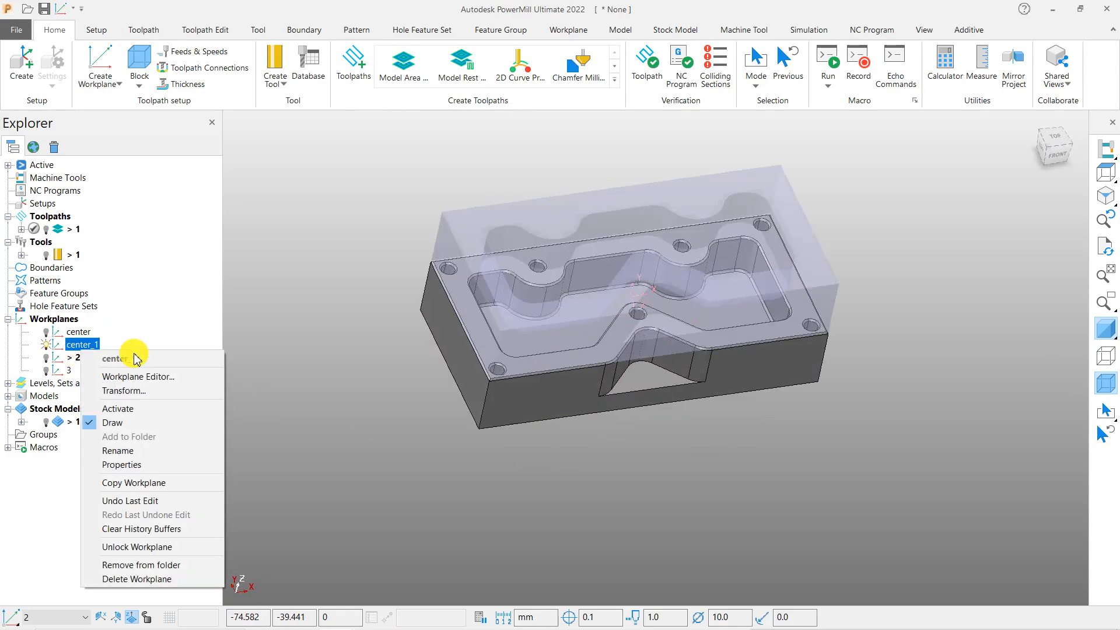
left_click(165, 377)
middle_click_drag(665, 340, 682, 208)
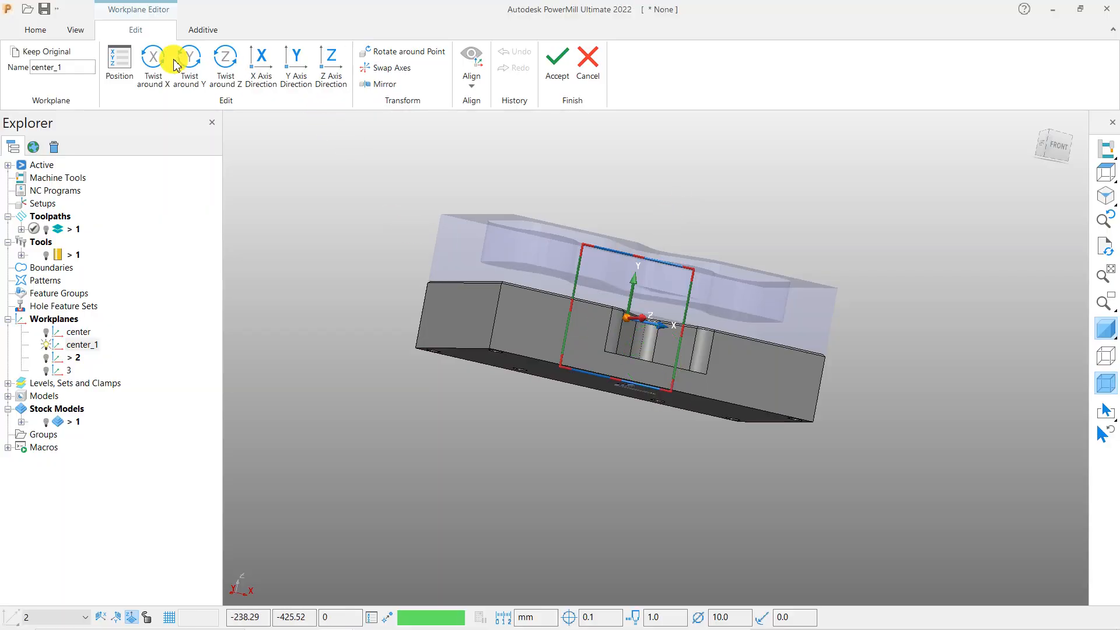
left_click(123, 62)
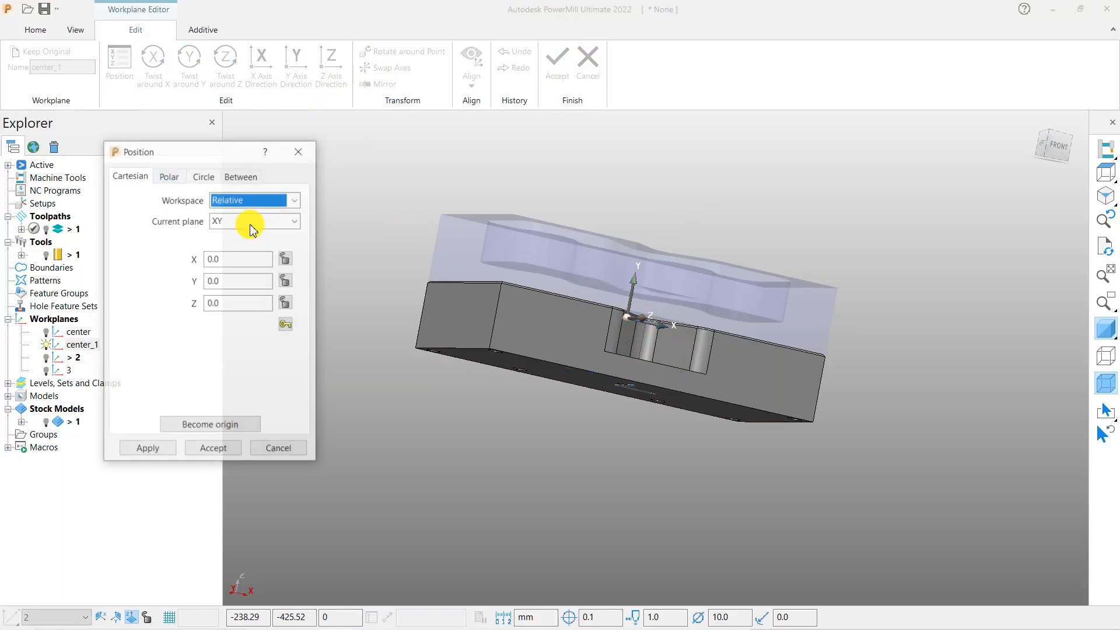
left_click(234, 283)
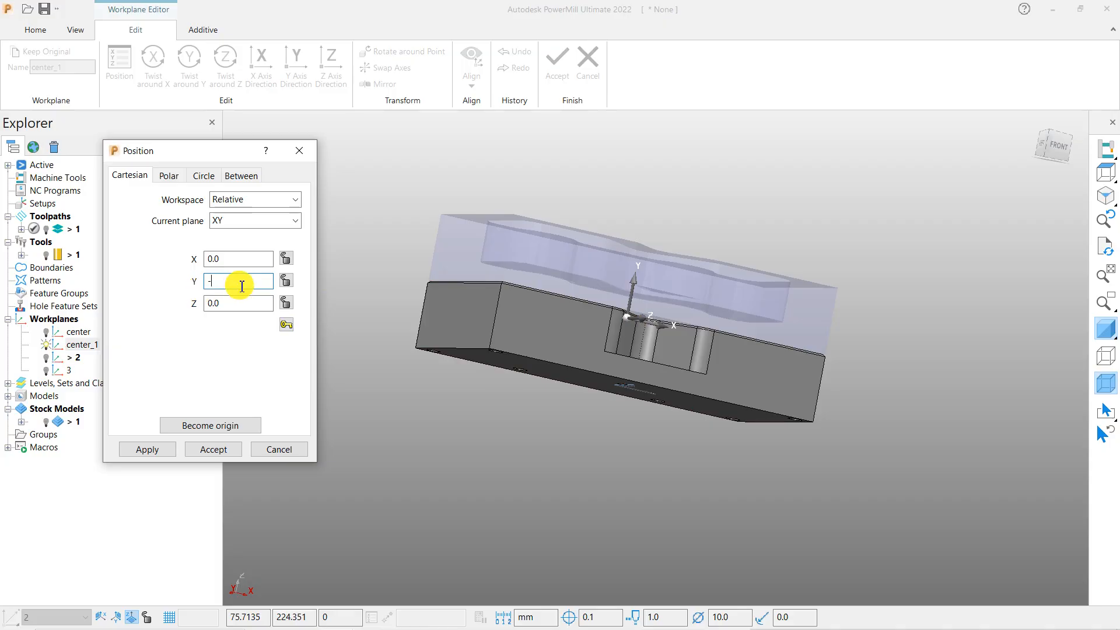
type("19")
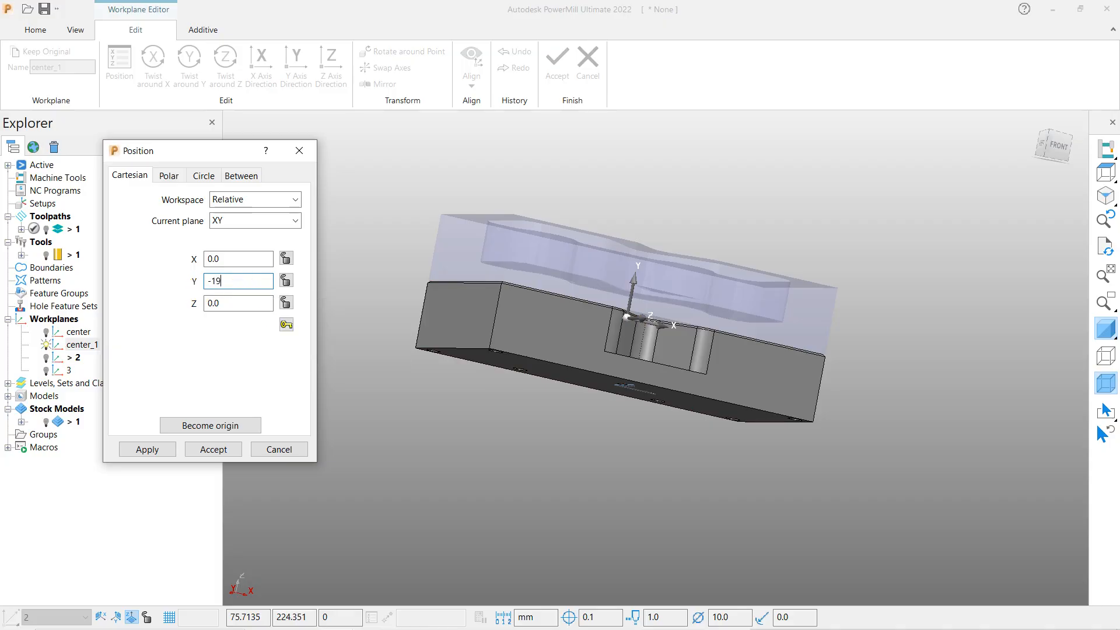
type(".05")
key("Return")
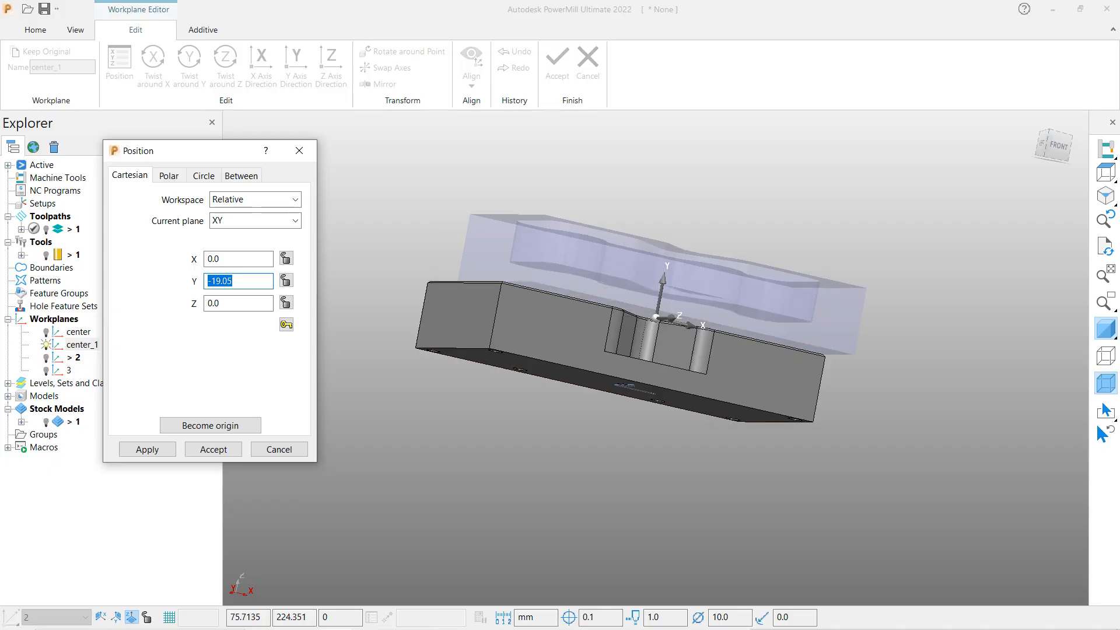
middle_click_drag(455, 327, 782, 387)
middle_click_drag(536, 347, 570, 308)
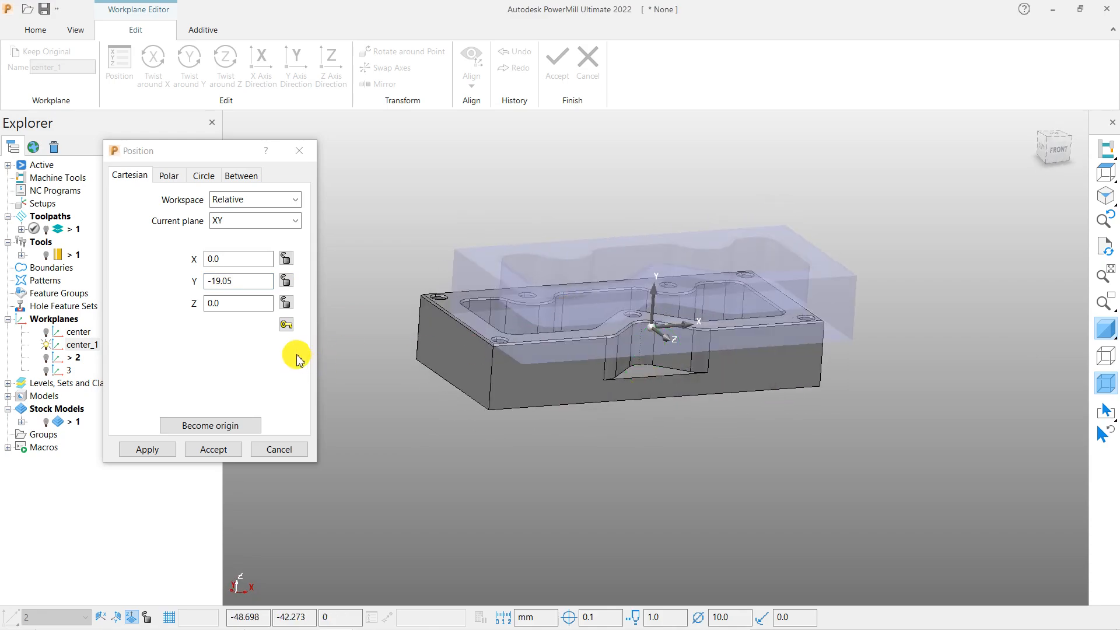
left_click(279, 450)
Try shifting workplane center_1 freehand along the plate's length, cancelling the workplane edit
middle_click_drag(667, 320, 627, 329)
left_click_drag(628, 321, 634, 334)
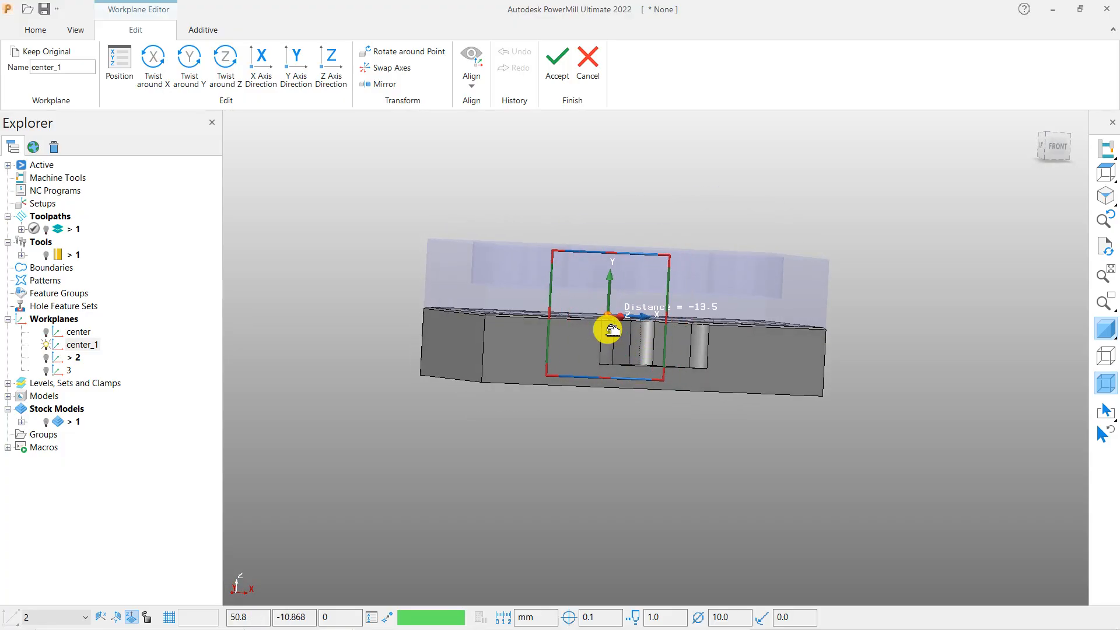
left_click_drag(611, 331, 611, 330)
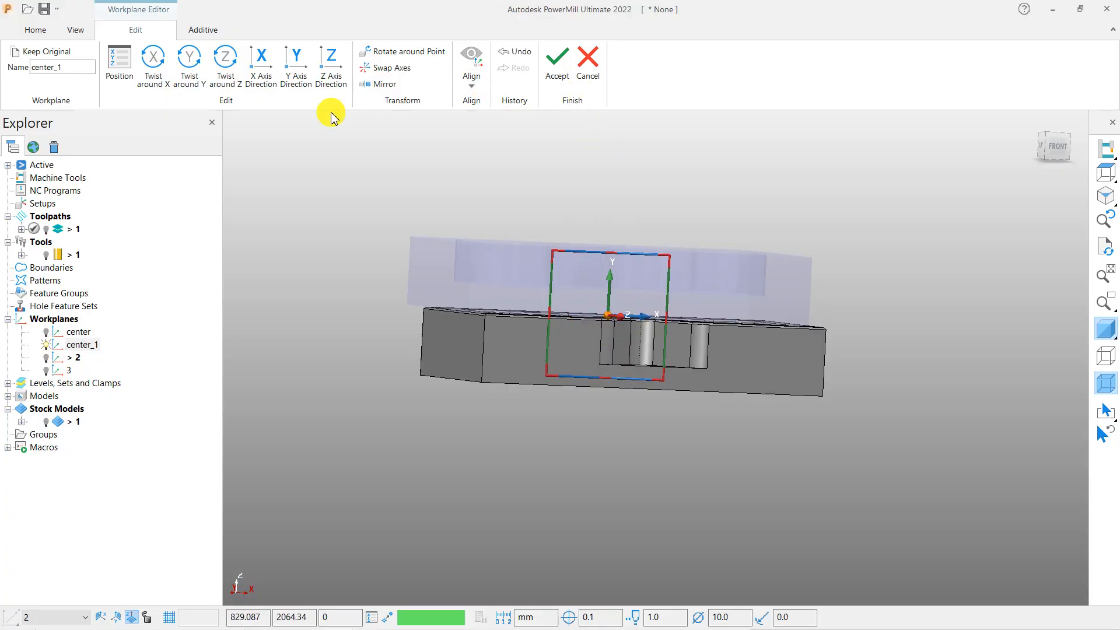
left_click(589, 65)
Examine from several angles how the triangle block sits above the plate and how its pocket lines up with the part
middle_click_drag(655, 267, 682, 383)
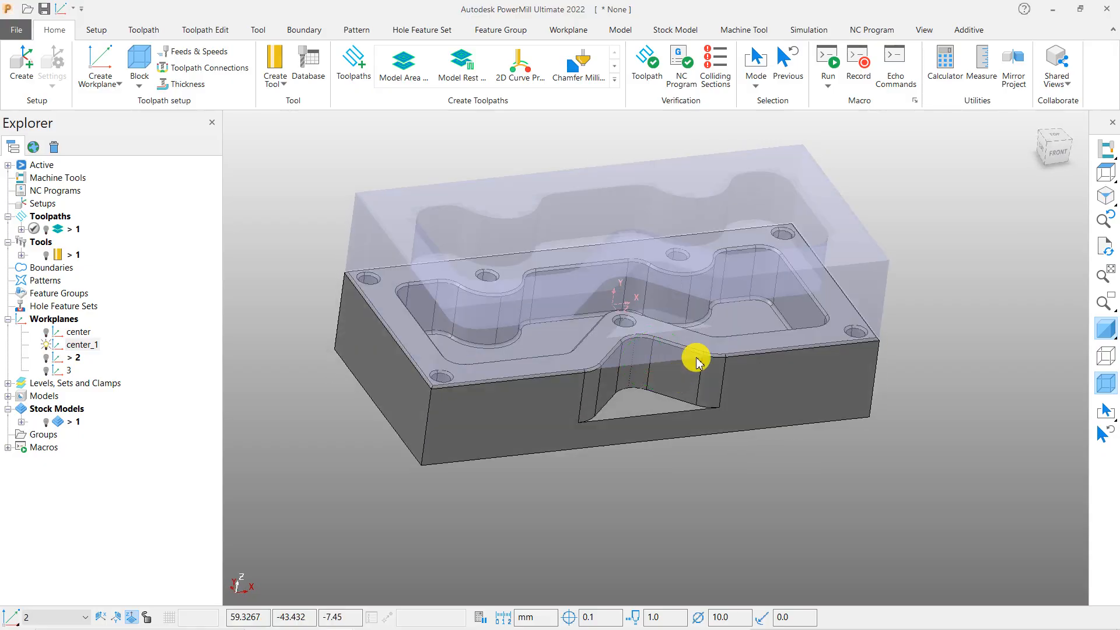
middle_click_drag(765, 282, 677, 295)
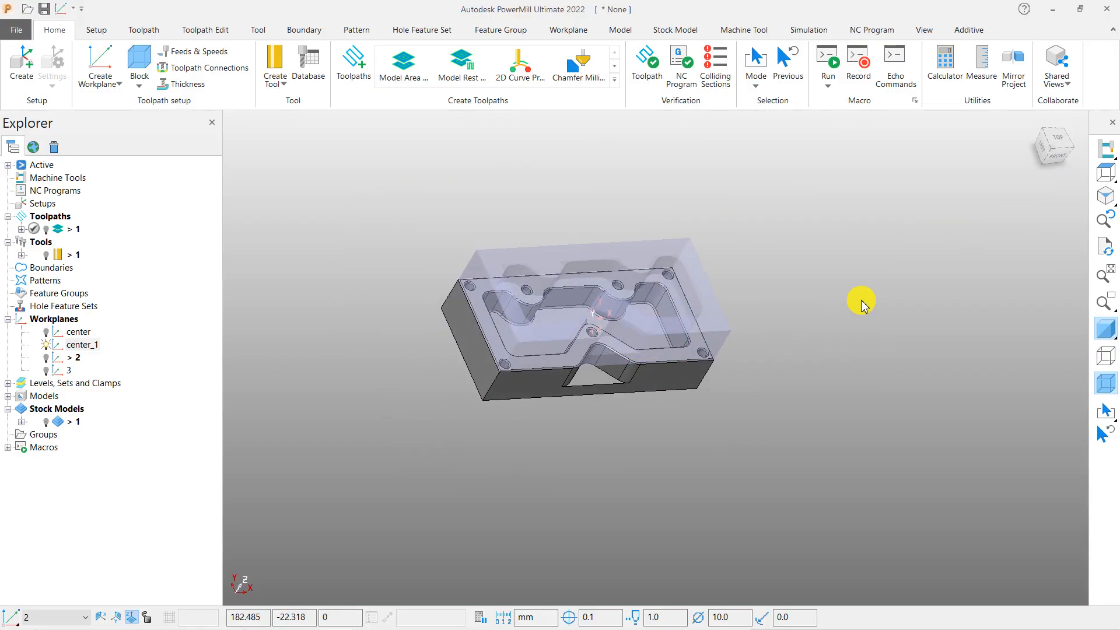
middle_click_drag(735, 375, 666, 432)
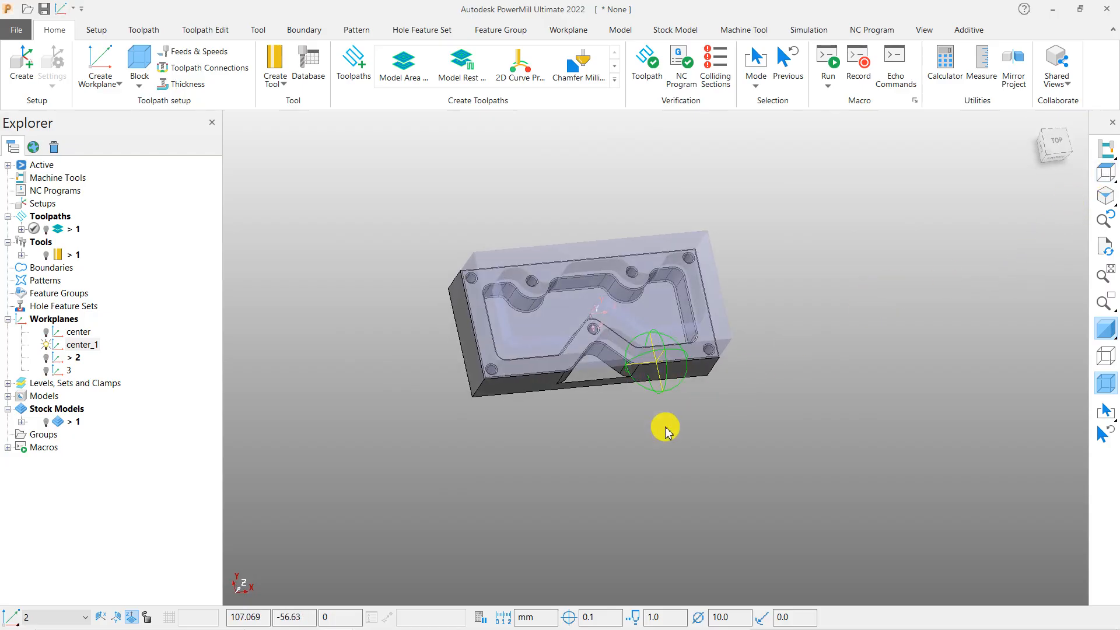
scroll(640, 233, "up", 5)
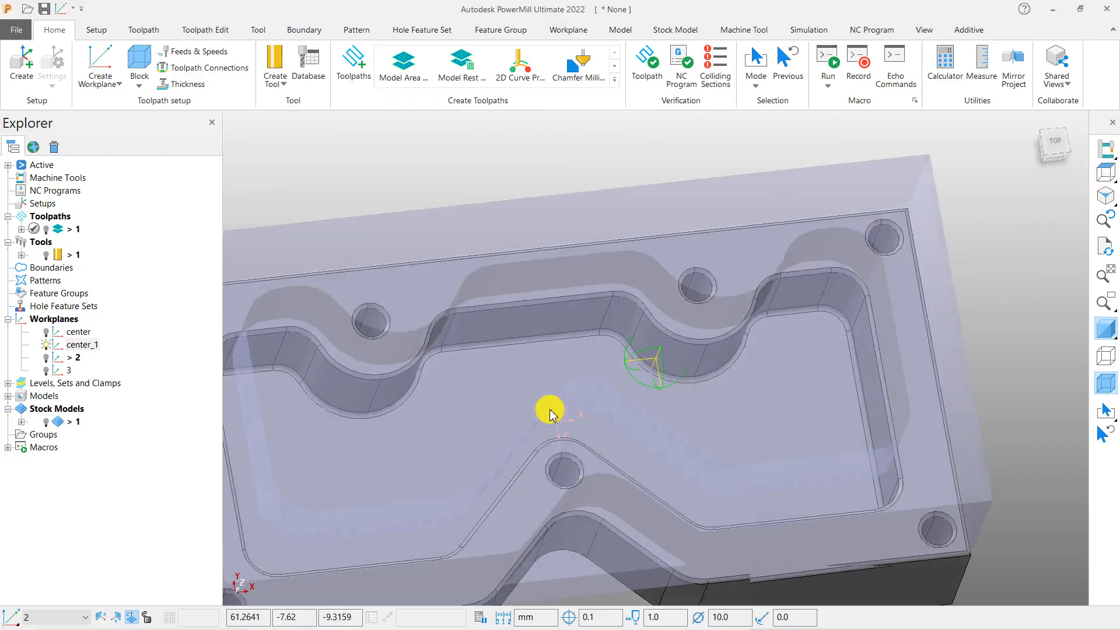
scroll(532, 386, "down", 5)
middle_click_drag(655, 418, 641, 389)
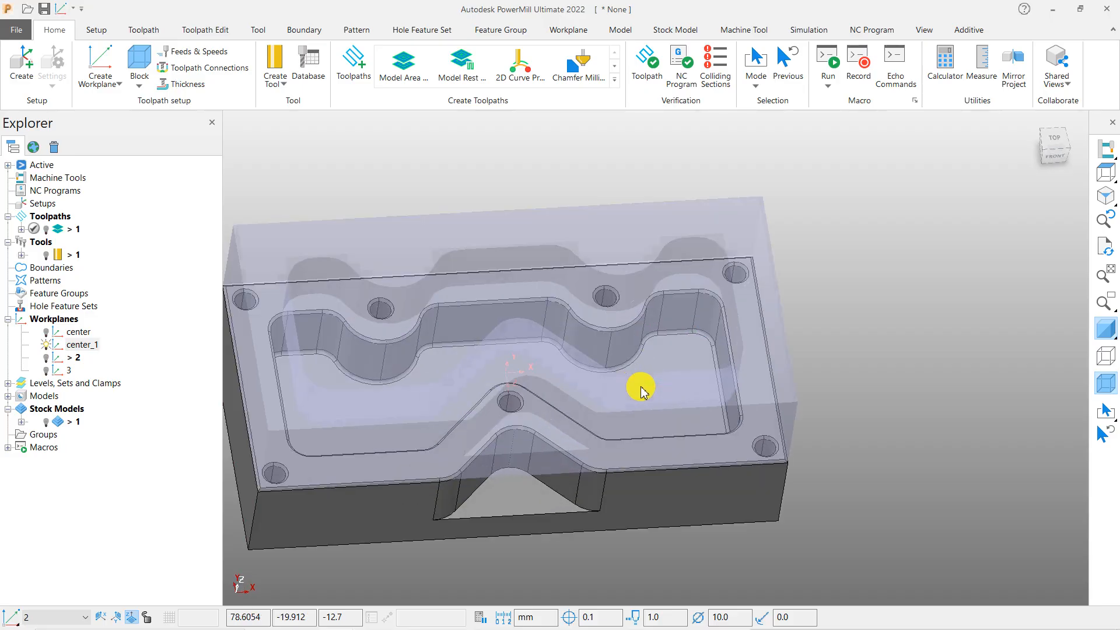
scroll(553, 380, "down", 3)
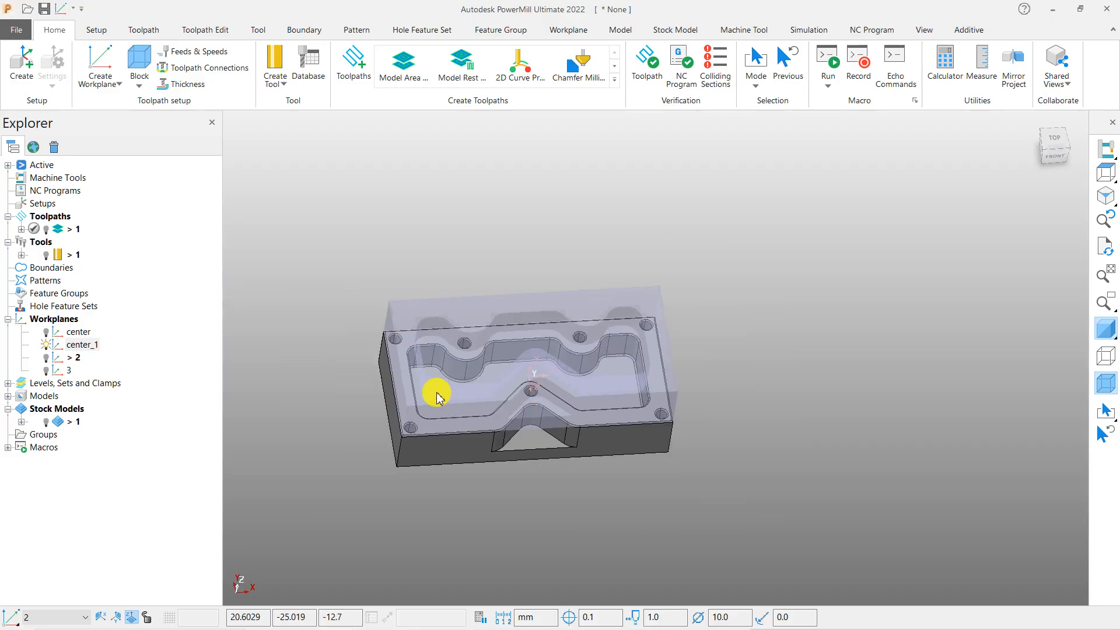
middle_click_drag(540, 376, 570, 380)
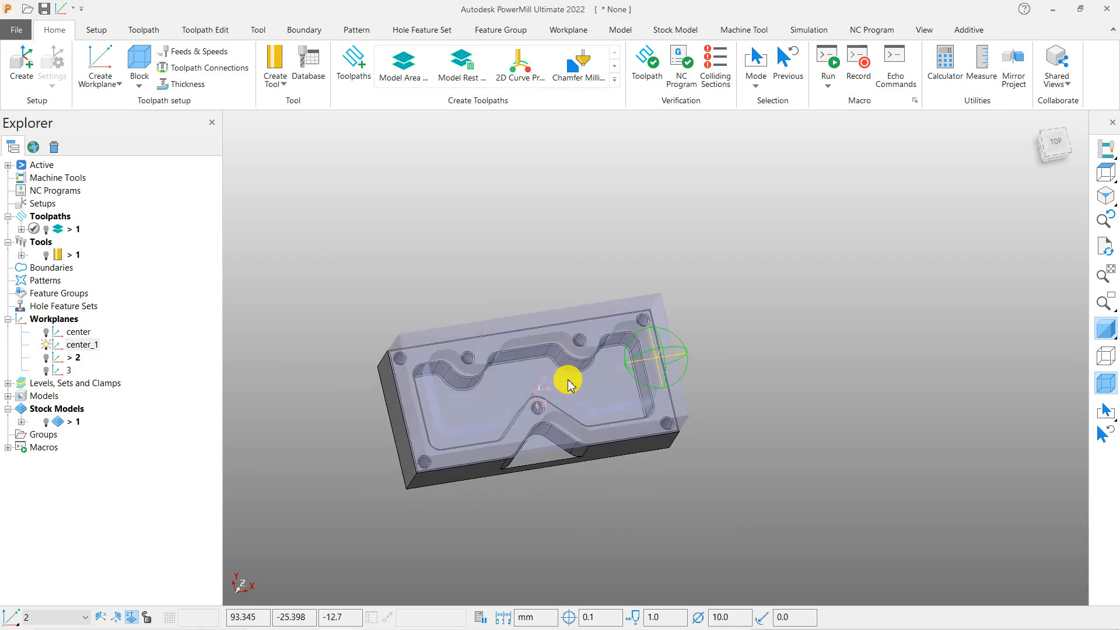
scroll(502, 375, "up", 5)
middle_click_drag(490, 411, 708, 330)
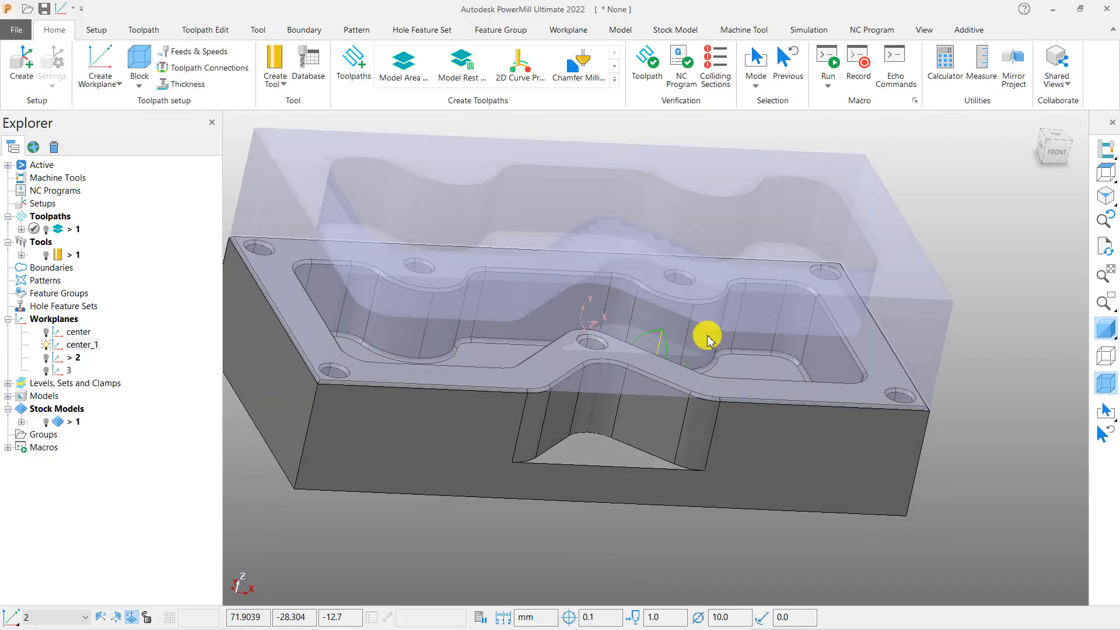
middle_click_drag(465, 347, 570, 335)
scroll(645, 377, "down", 2)
middle_click_drag(645, 377, 362, 389)
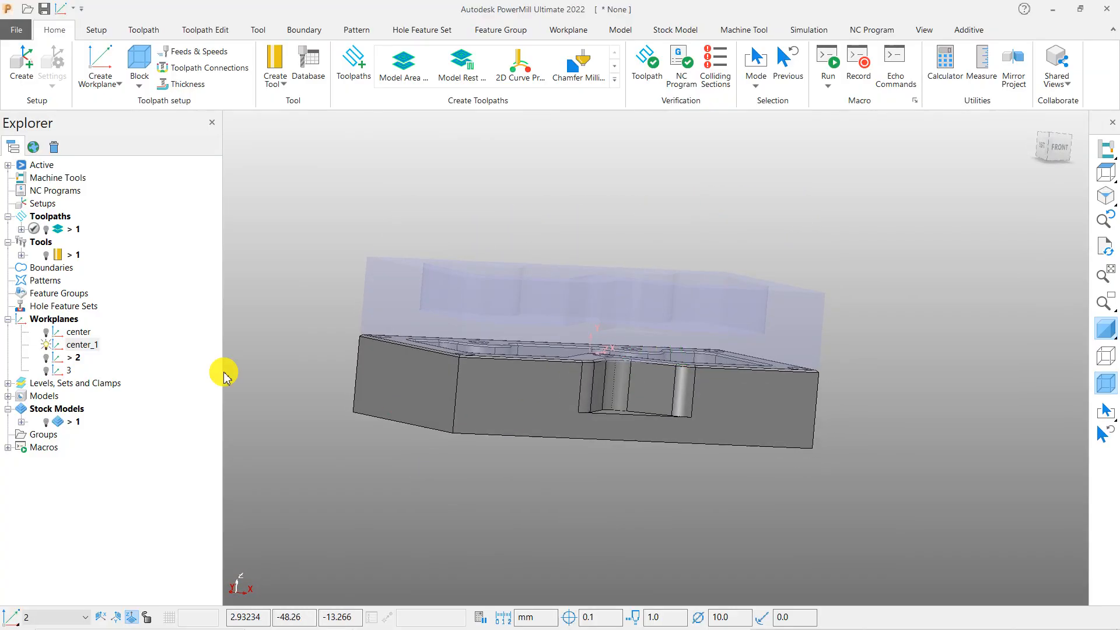
right_click(92, 349)
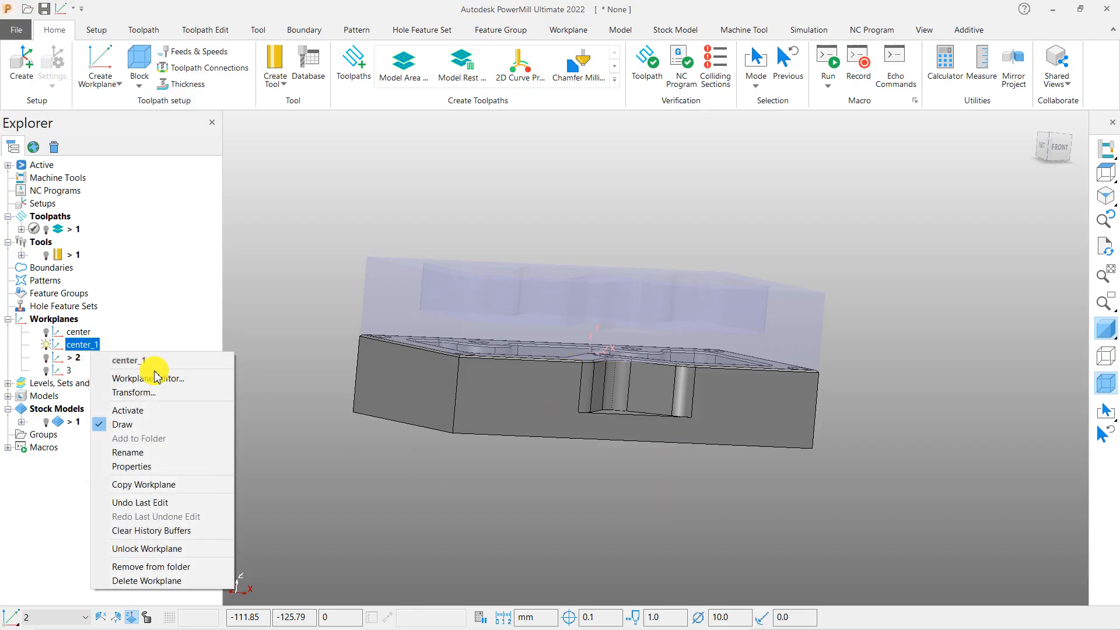
left_click(667, 444)
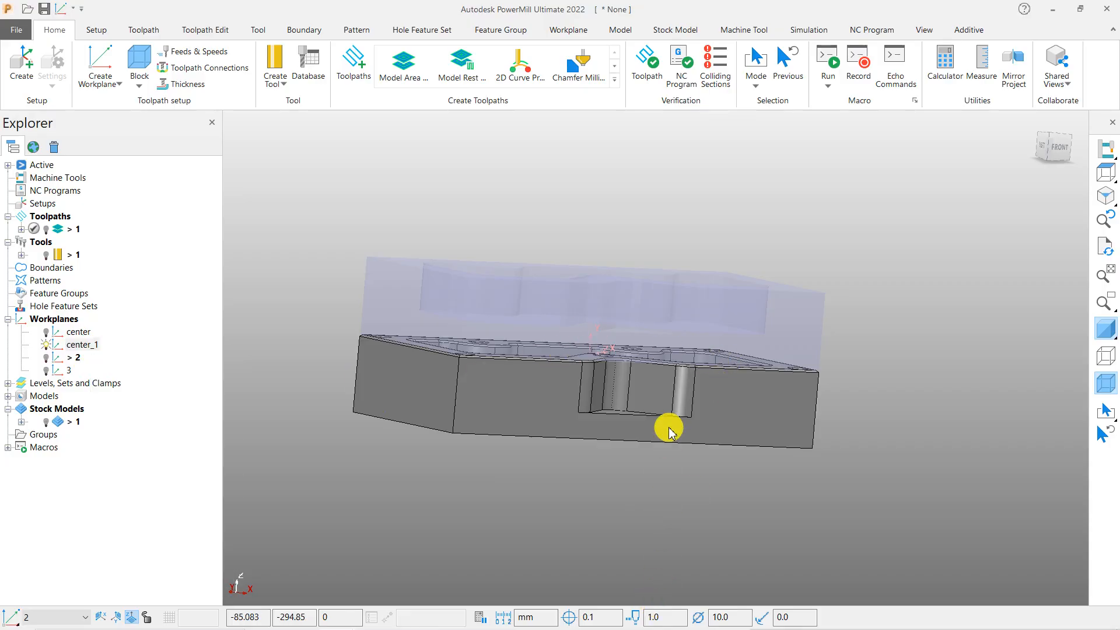
middle_click_drag(682, 376, 601, 540)
scroll(613, 307, "up", 4)
scroll(586, 337, "down", 4)
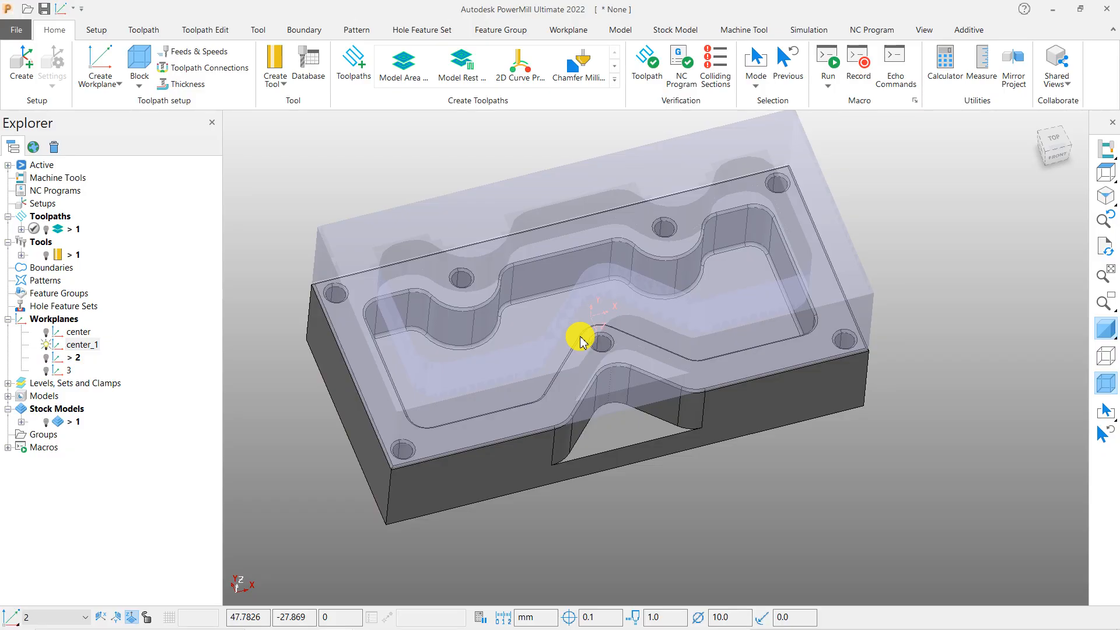
scroll(580, 356, "down", 1)
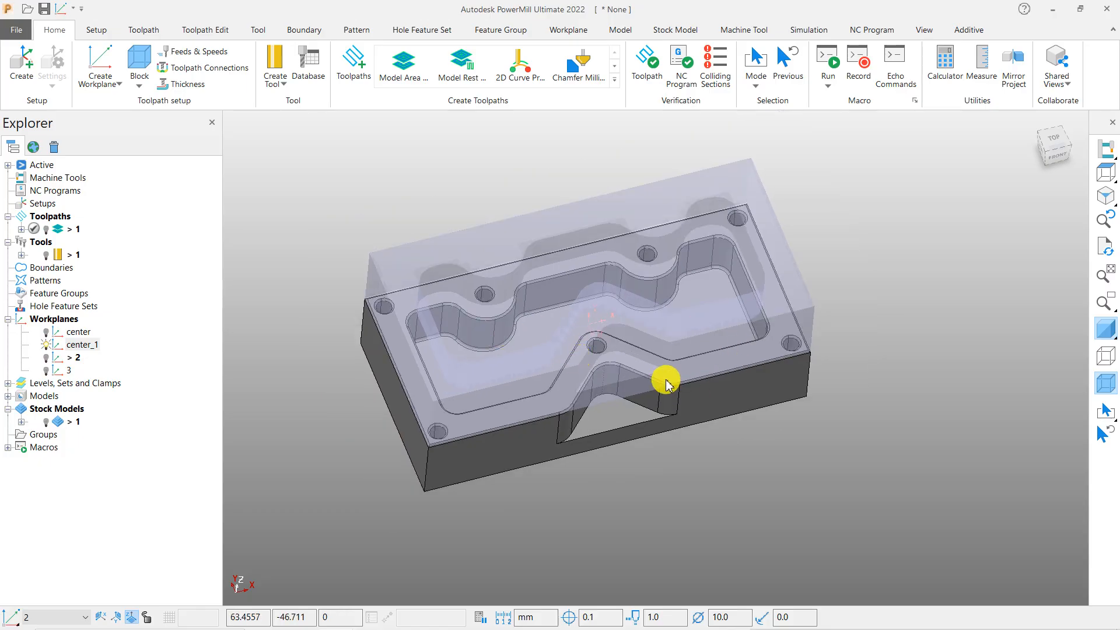
middle_click_drag(655, 342, 602, 387)
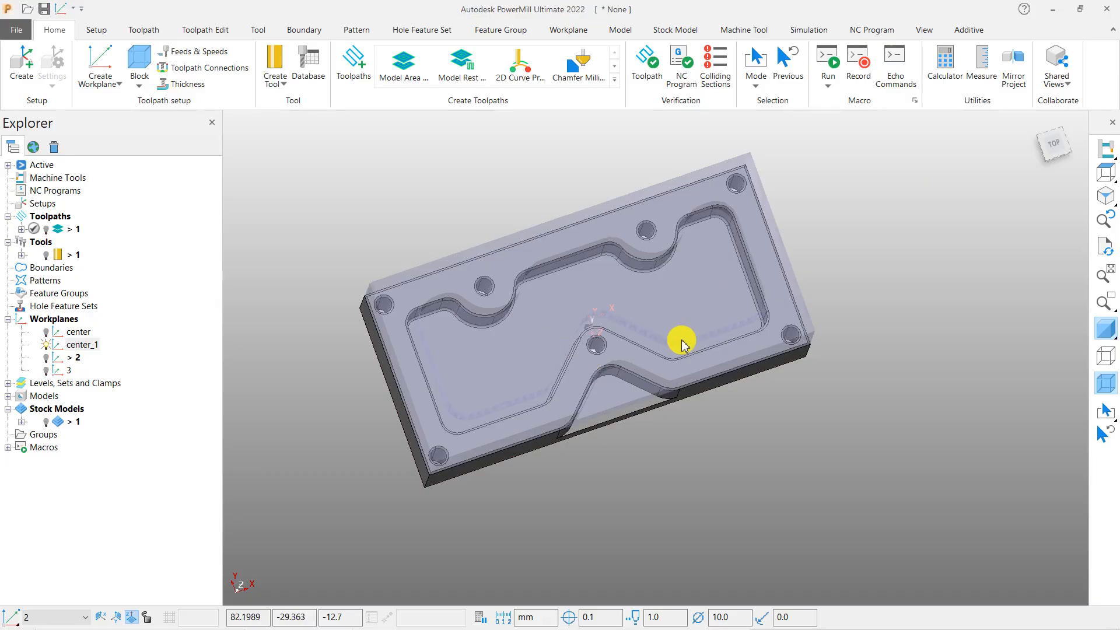
scroll(782, 362, "up", 3)
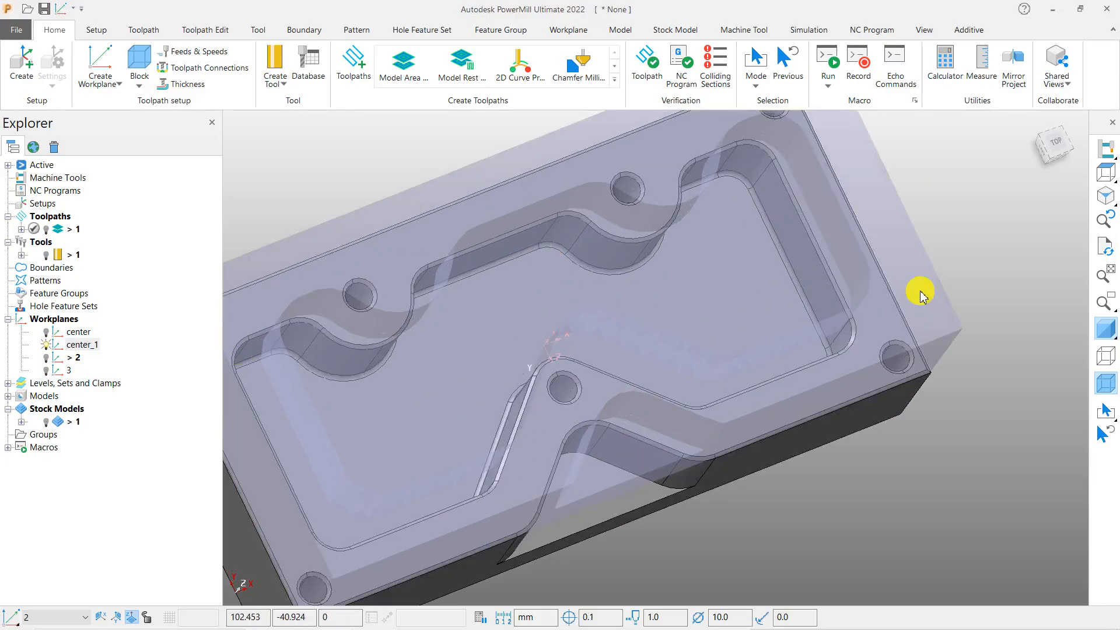
scroll(707, 454, "down", 2)
middle_click_drag(706, 454, 797, 366)
middle_click_drag(533, 460, 391, 382)
scroll(628, 350, "up", 2)
scroll(586, 372, "down", 1)
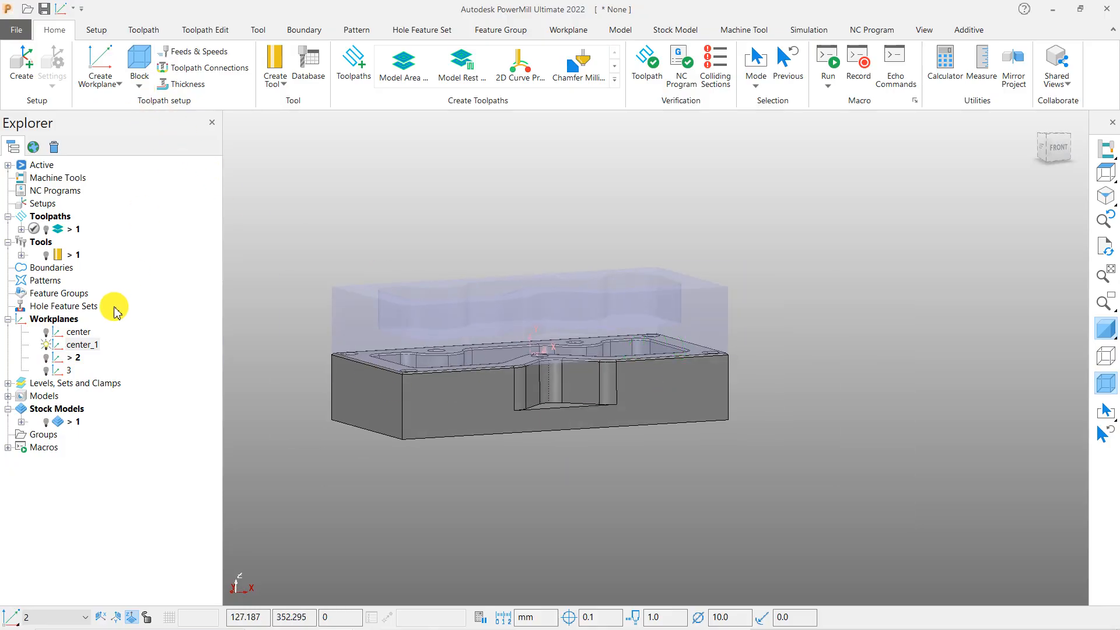
Open workplane center_1 for editing and bring up its relative position settings
right_click(84, 350)
left_click(150, 380)
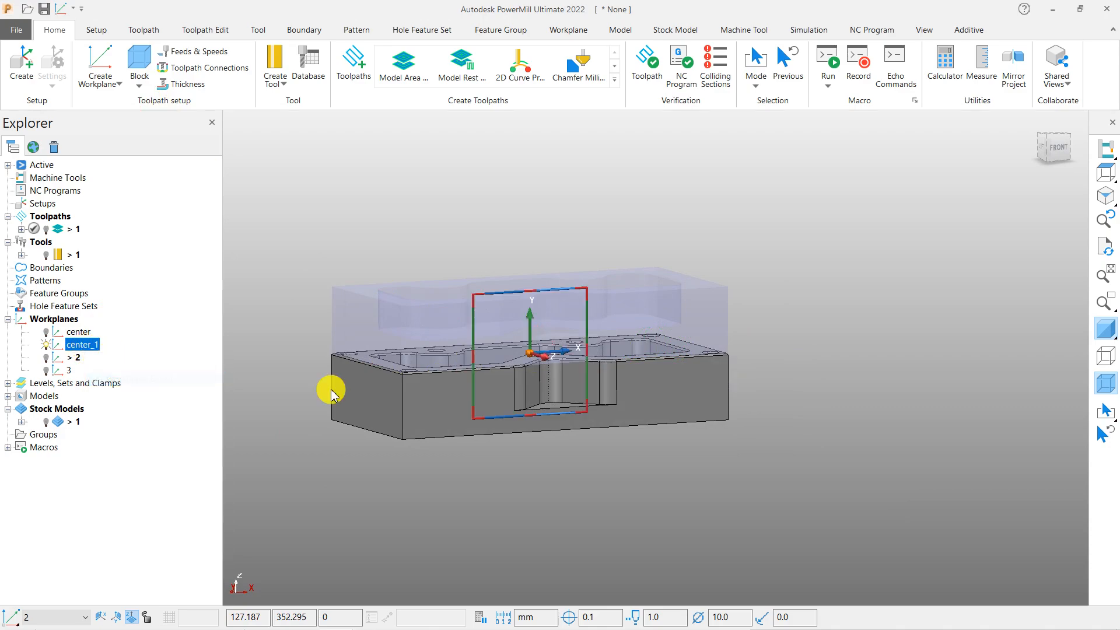
middle_click_drag(670, 391, 641, 360)
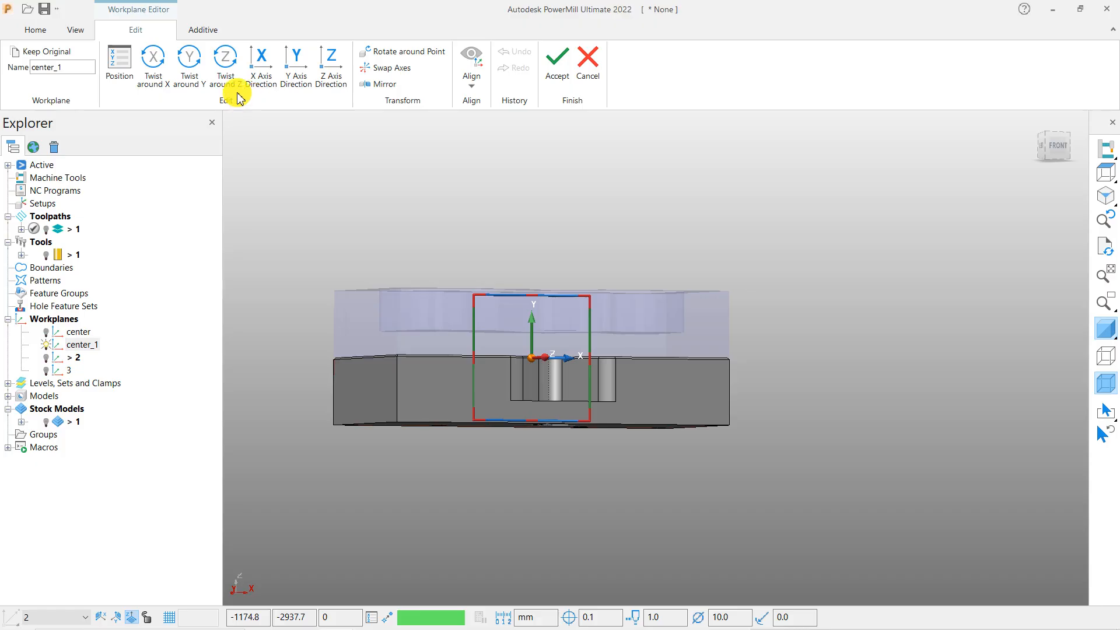
left_click(120, 62)
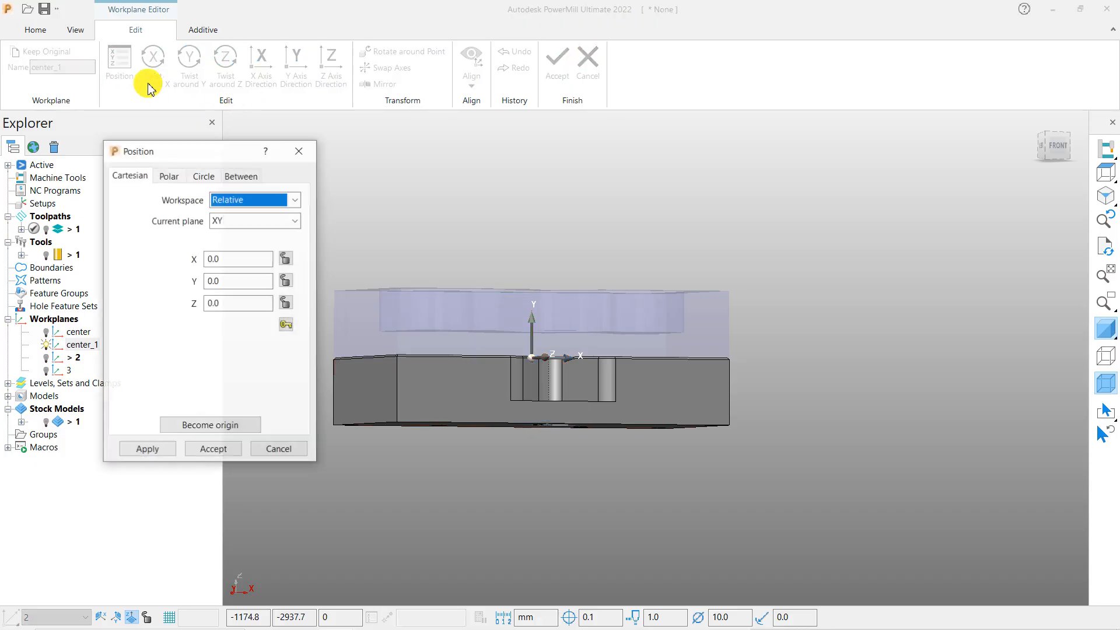
Try moving workplane center_1 by -20 mm in relative Y, and reset the Y offset to 0
double_click(236, 280)
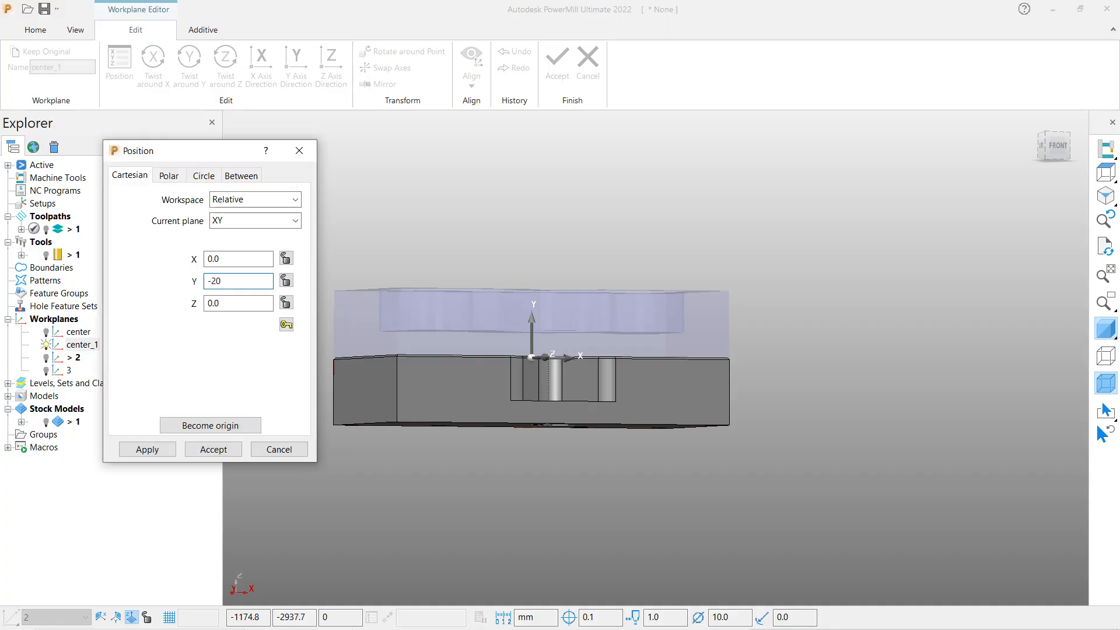
type("-20")
key("Return")
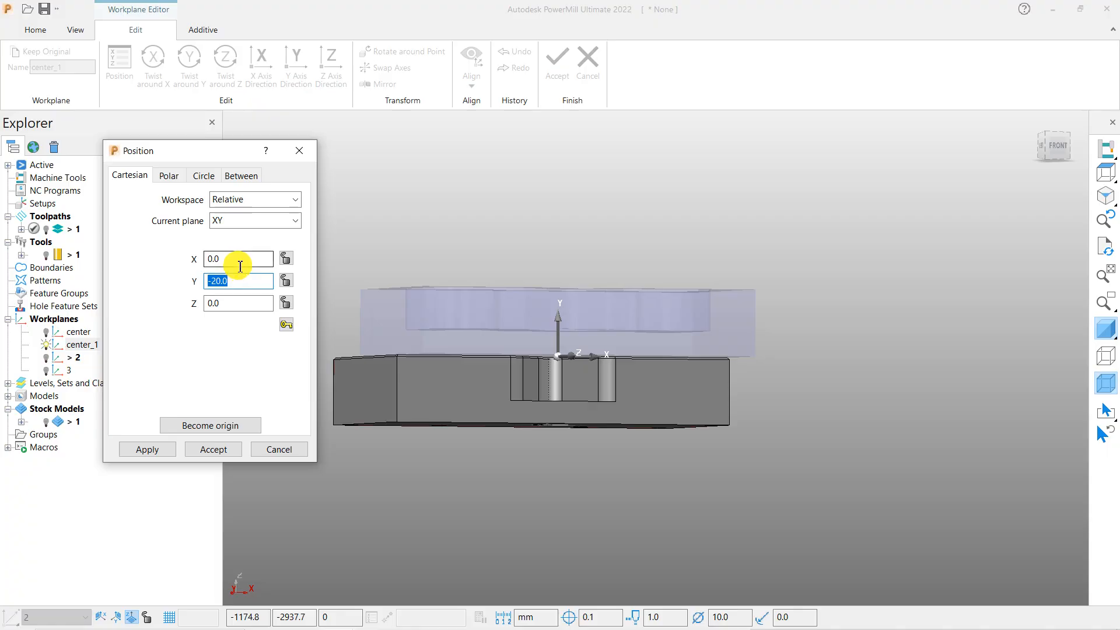
left_click(199, 286)
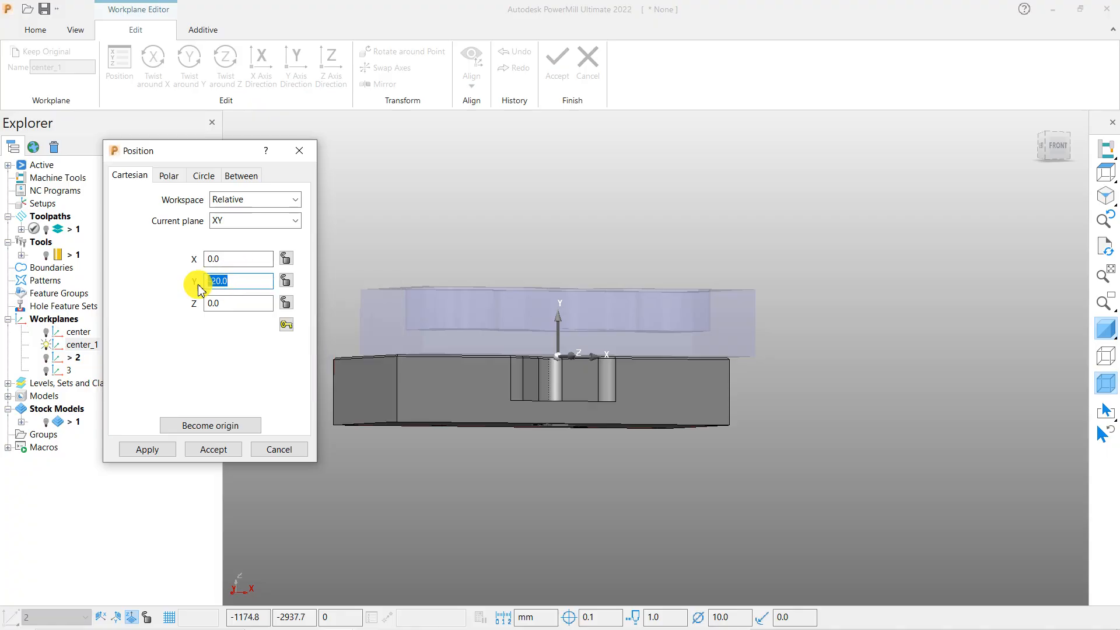
type("0")
key("Return")
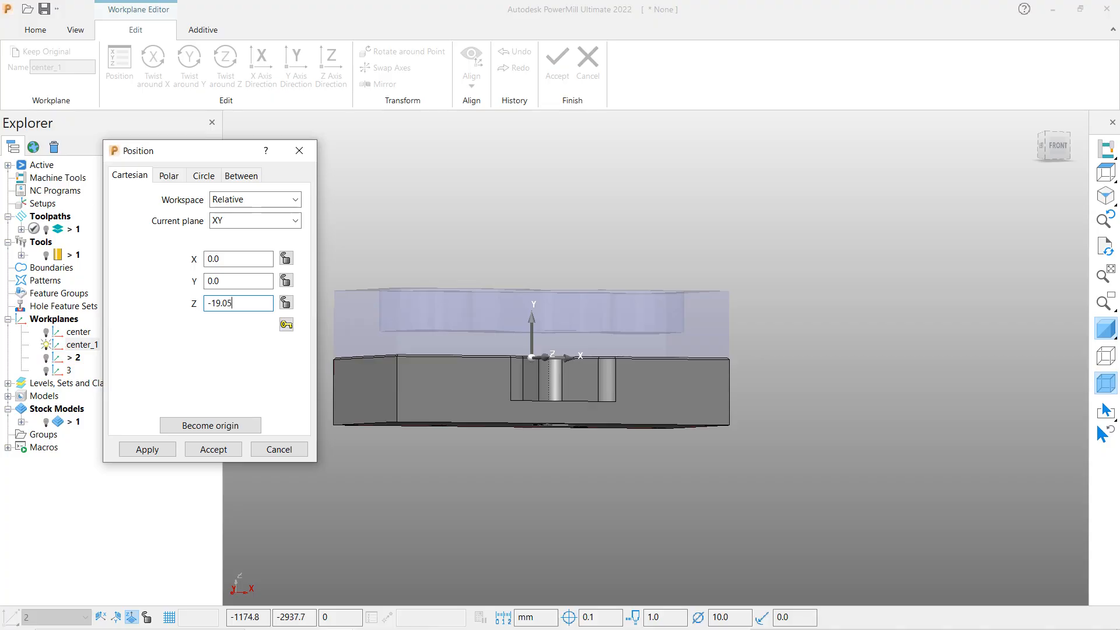
Move workplane center_1 by -19.05 mm in Z relative to its current position and accept the workplane
key("Return")
middle_click_drag(562, 353, 553, 436)
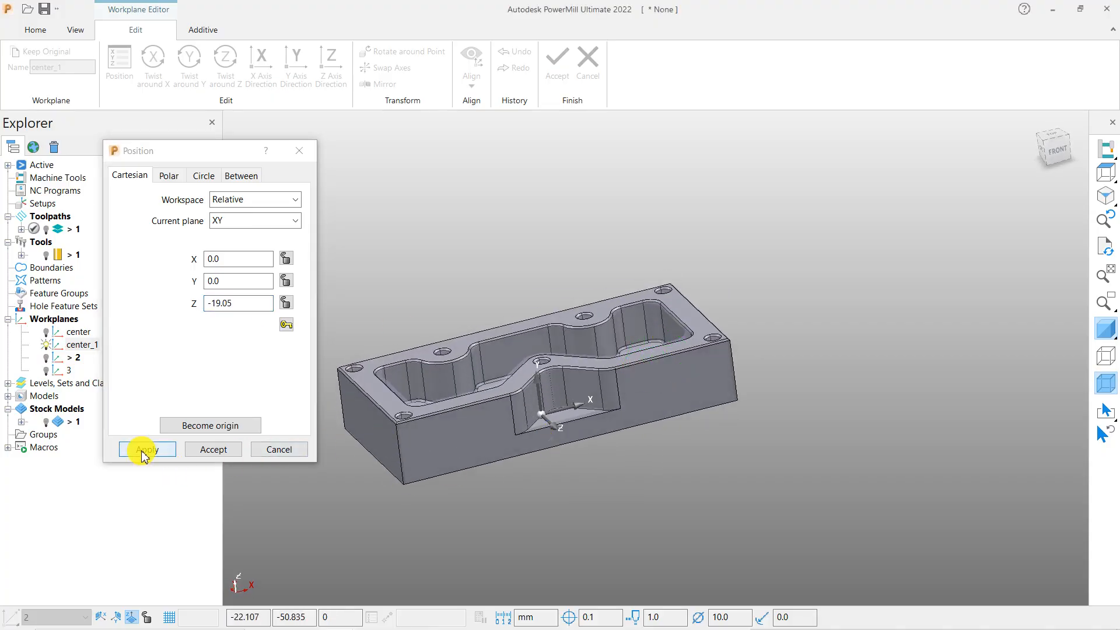
left_click(208, 448)
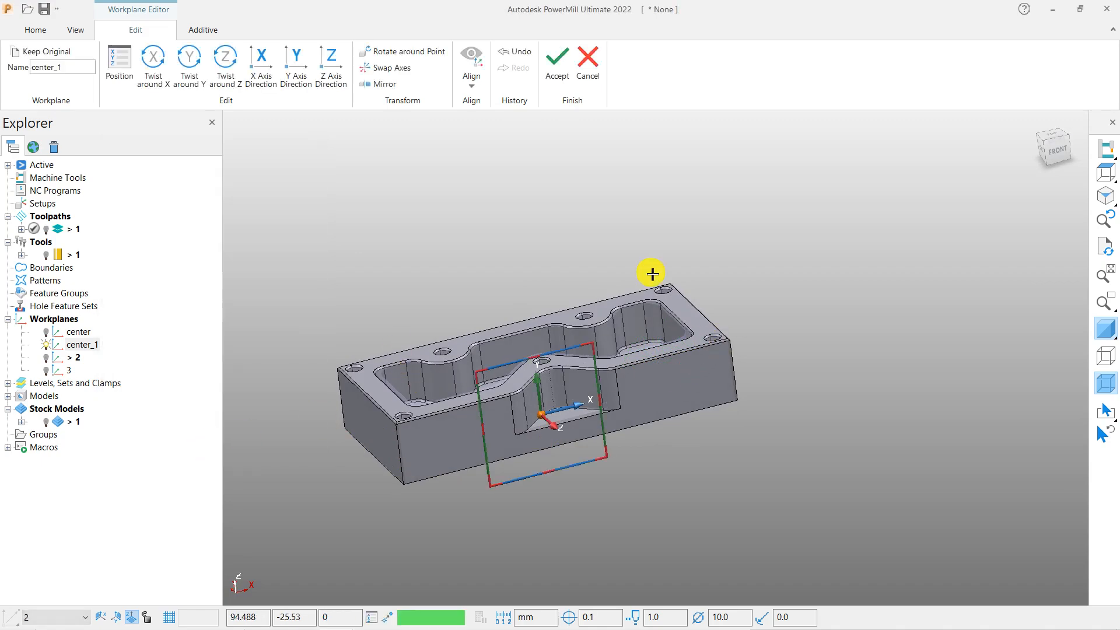
left_click(557, 64)
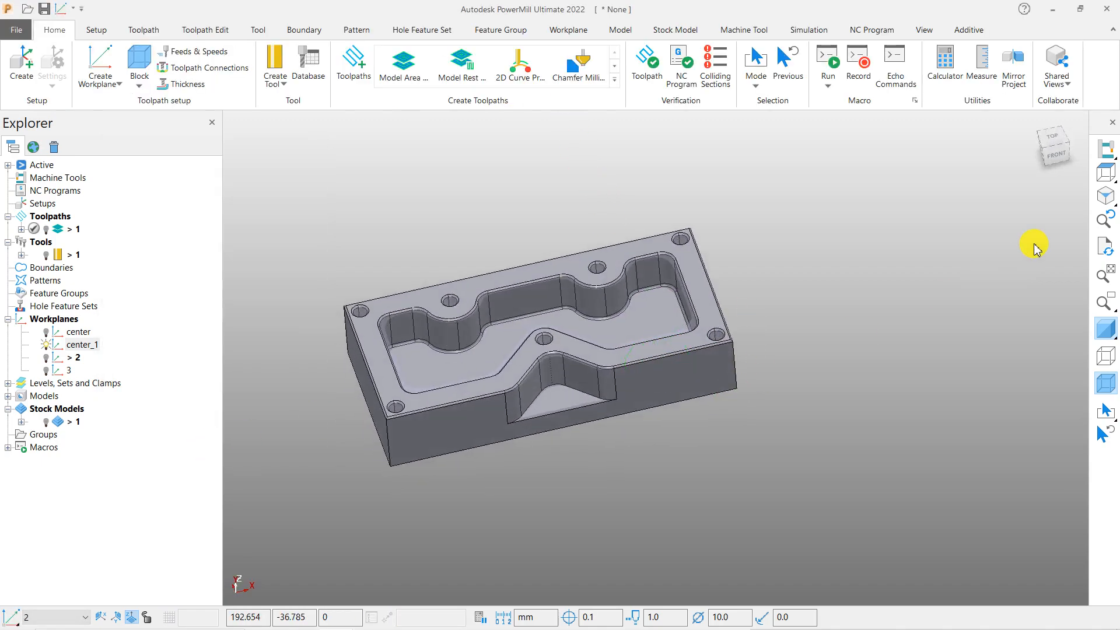
Examine from the top and at an angle how the repositioned triangle block fits the plate and its pocket
left_click(1105, 174)
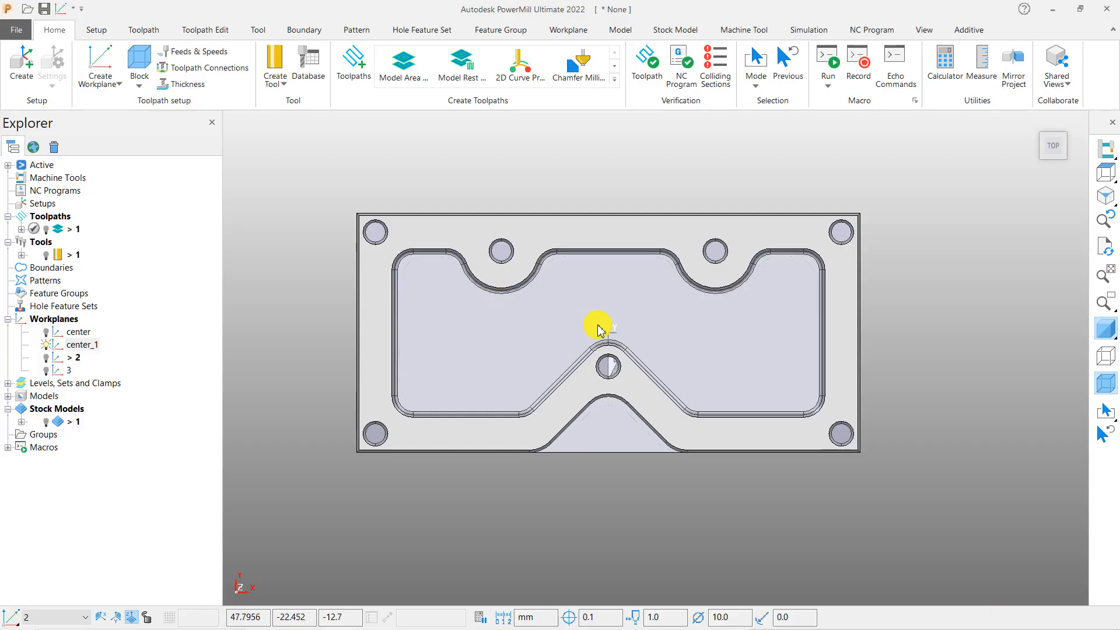
middle_click_drag(598, 325, 675, 218)
scroll(675, 285, "up", 3)
middle_click_drag(580, 309, 568, 255)
scroll(524, 280, "down", 2)
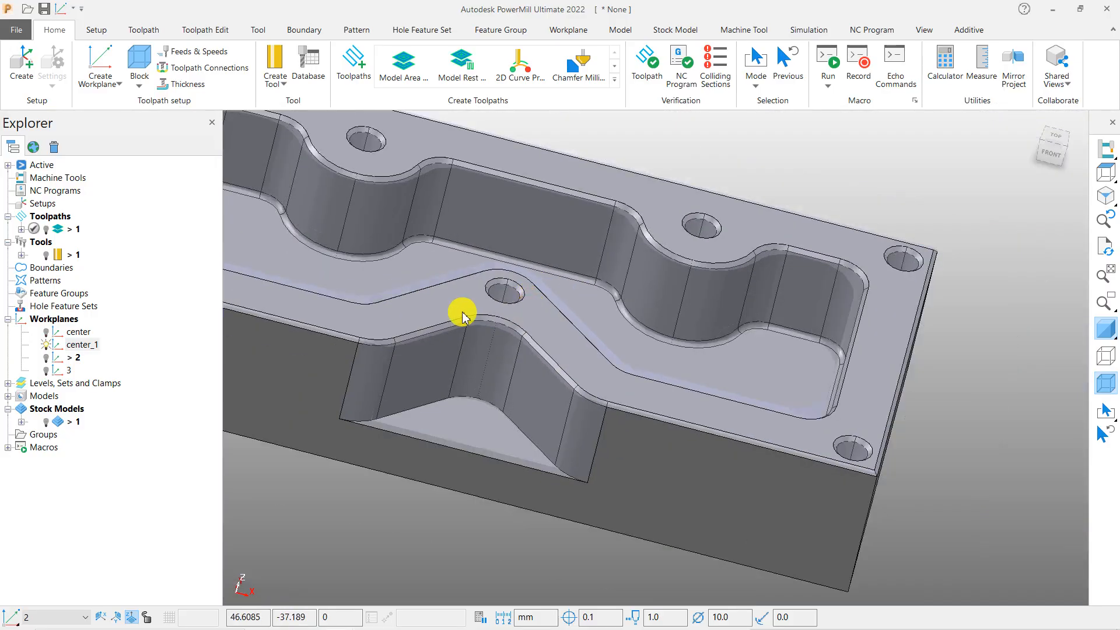
middle_click_drag(462, 312, 615, 395)
scroll(489, 245, "down", 2)
middle_click_drag(712, 395, 648, 396)
Inspect the triangle block alone with the model shading hidden, and restore the shading to compare block and plate
left_click(1108, 336)
mouse_move(888, 383)
middle_mouse_down()
mouse_move(750, 470)
mouse_move(509, 309)
middle_mouse_up()
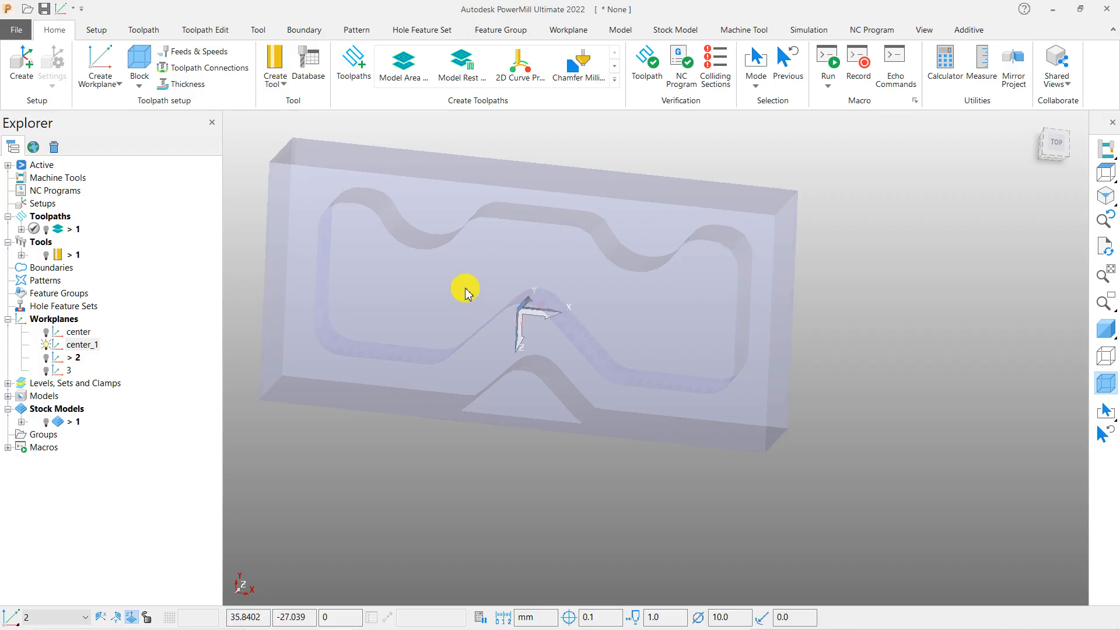
left_click(1109, 330)
mouse_move(833, 388)
middle_mouse_down()
mouse_move(868, 265)
mouse_move(845, 235)
middle_mouse_up()
middle_click_drag(738, 383, 757, 412)
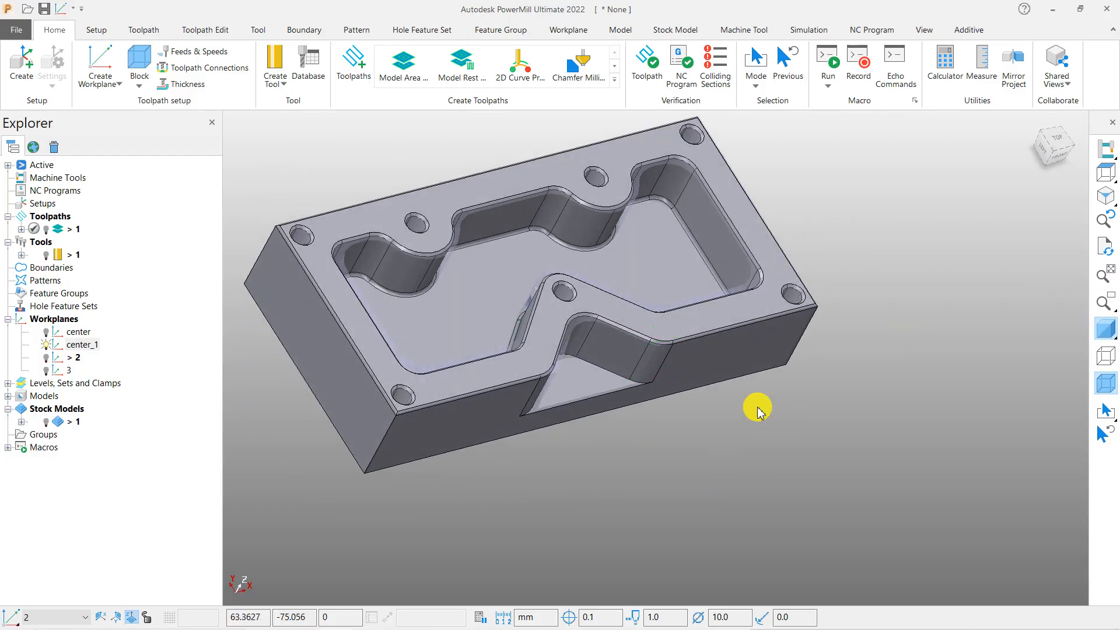
left_click(1107, 174)
middle_click_drag(559, 382, 760, 405)
middle_click_drag(627, 358, 743, 450)
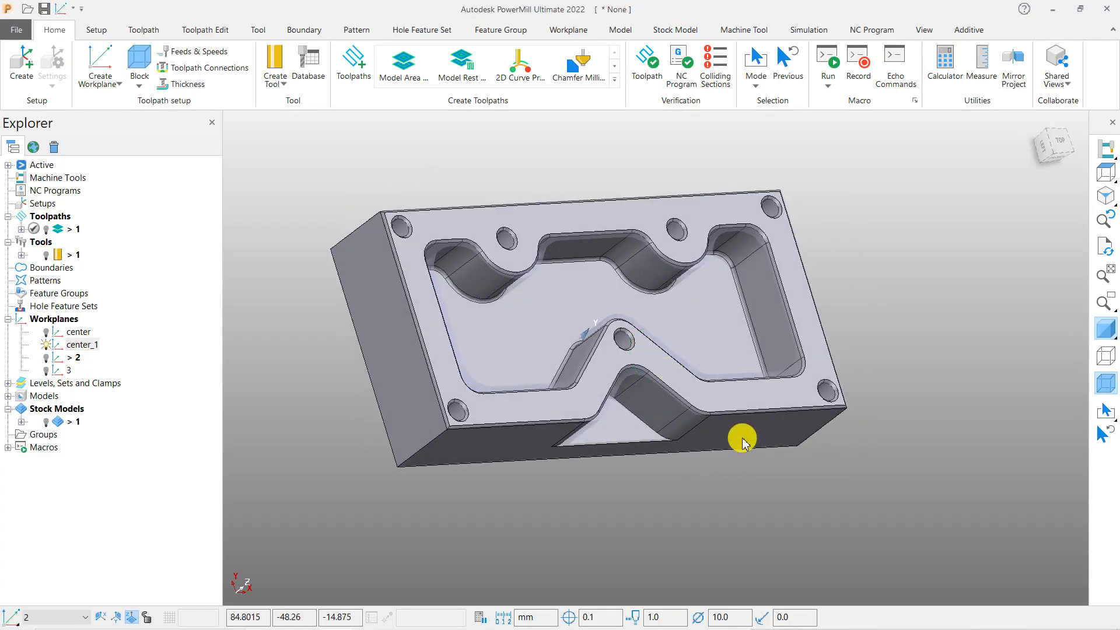
middle_click_drag(751, 408, 751, 386)
scroll(419, 291, "down", 2)
middle_click_drag(552, 355, 552, 376)
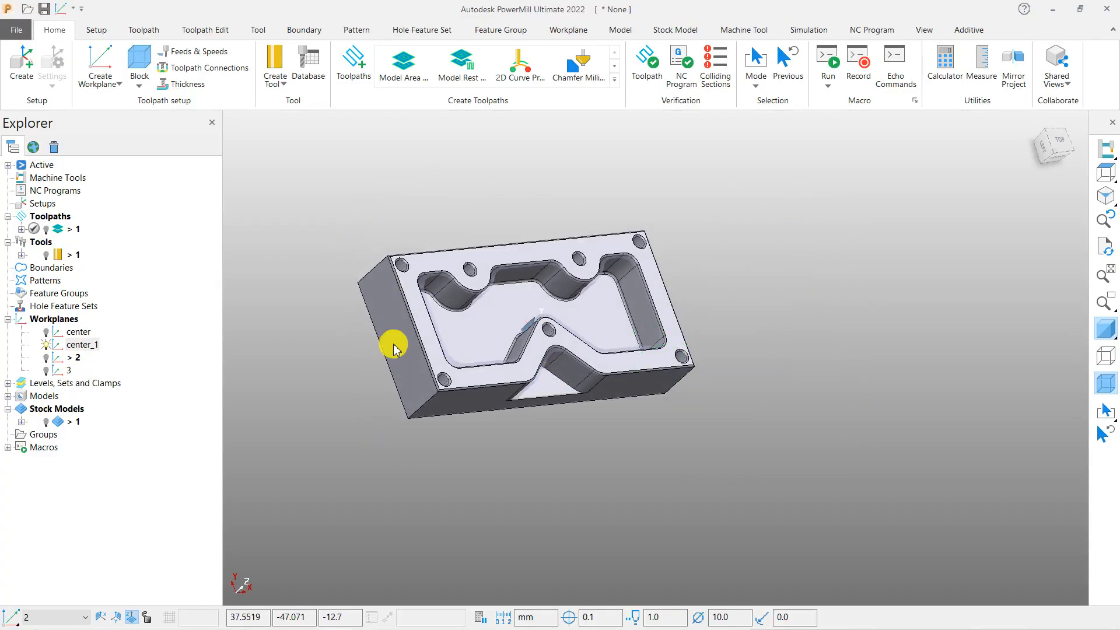
Look through the available block definition types, including Boundary, and cancel the block settings
left_click(139, 86)
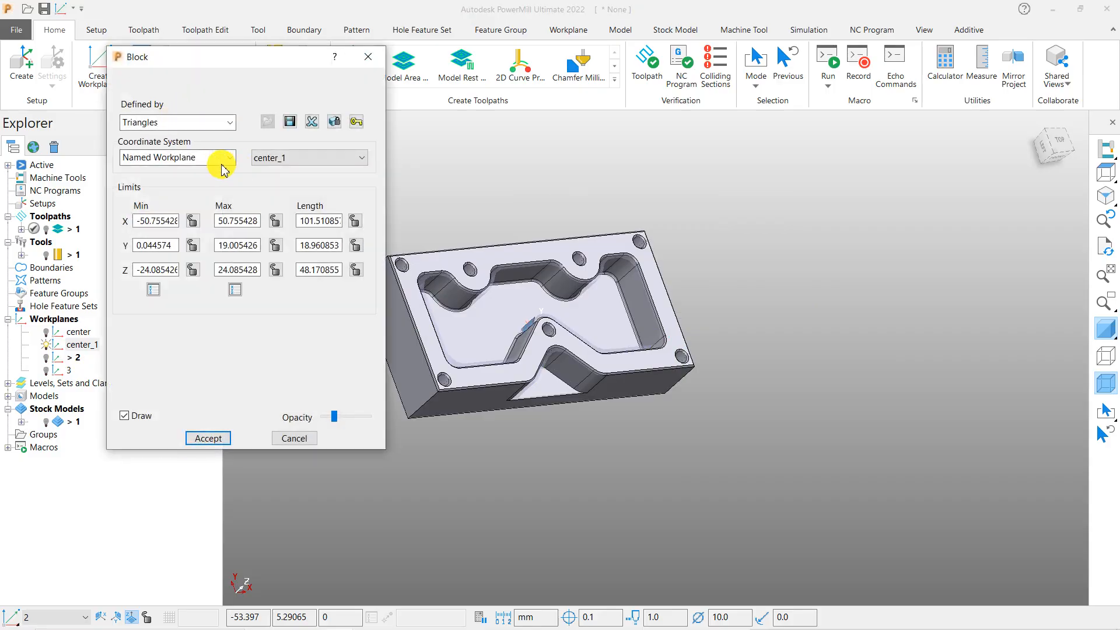
left_click(188, 122)
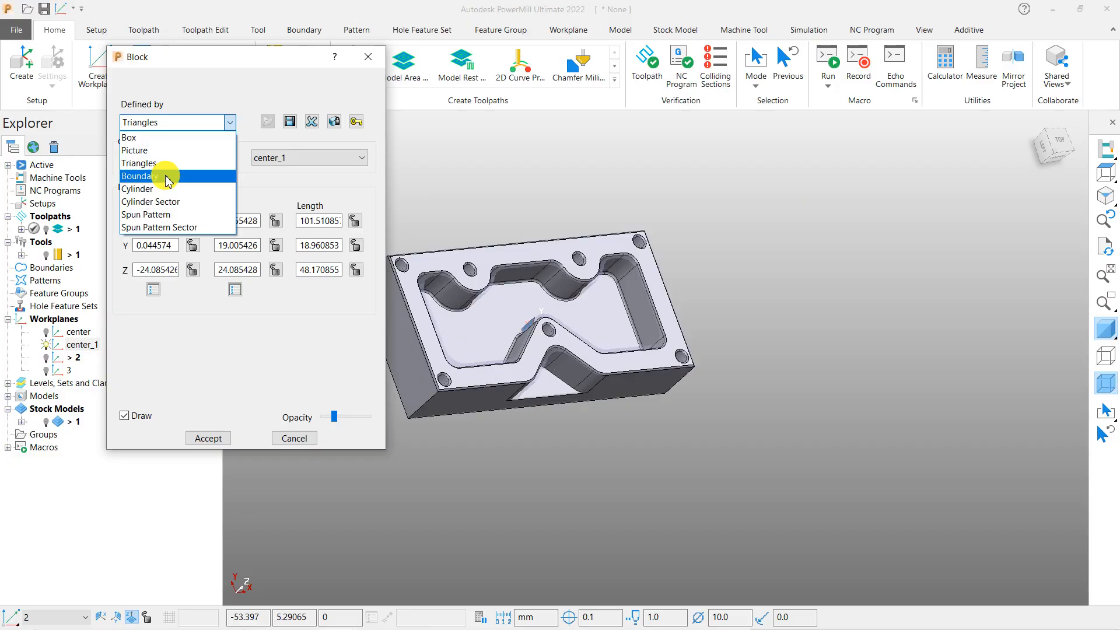
left_click(435, 205)
middle_click_drag(656, 357, 608, 326)
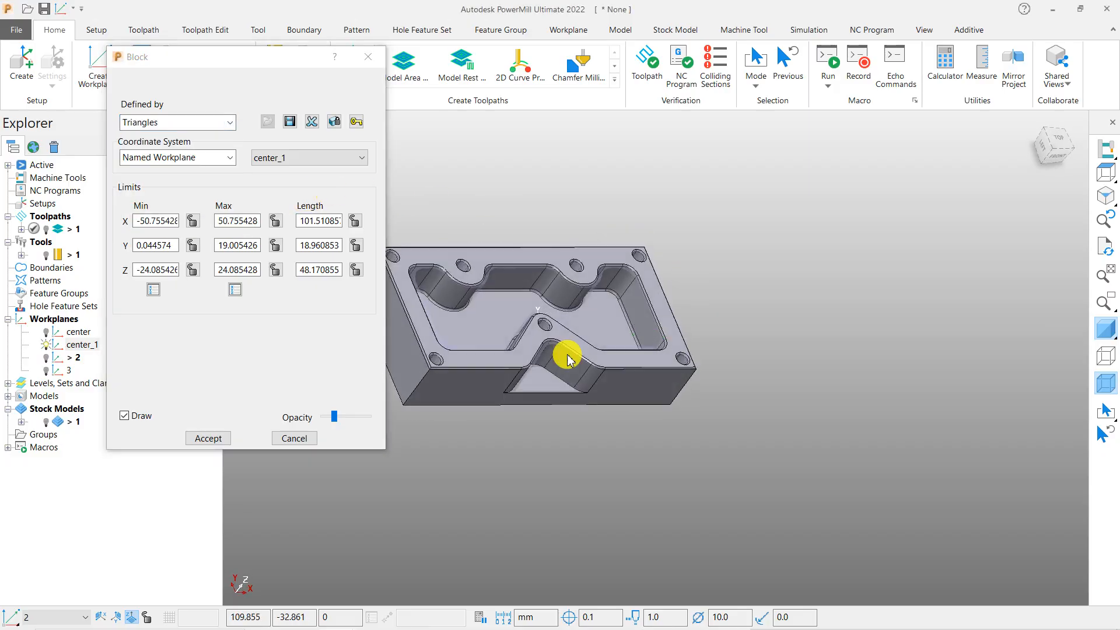
left_click(294, 438)
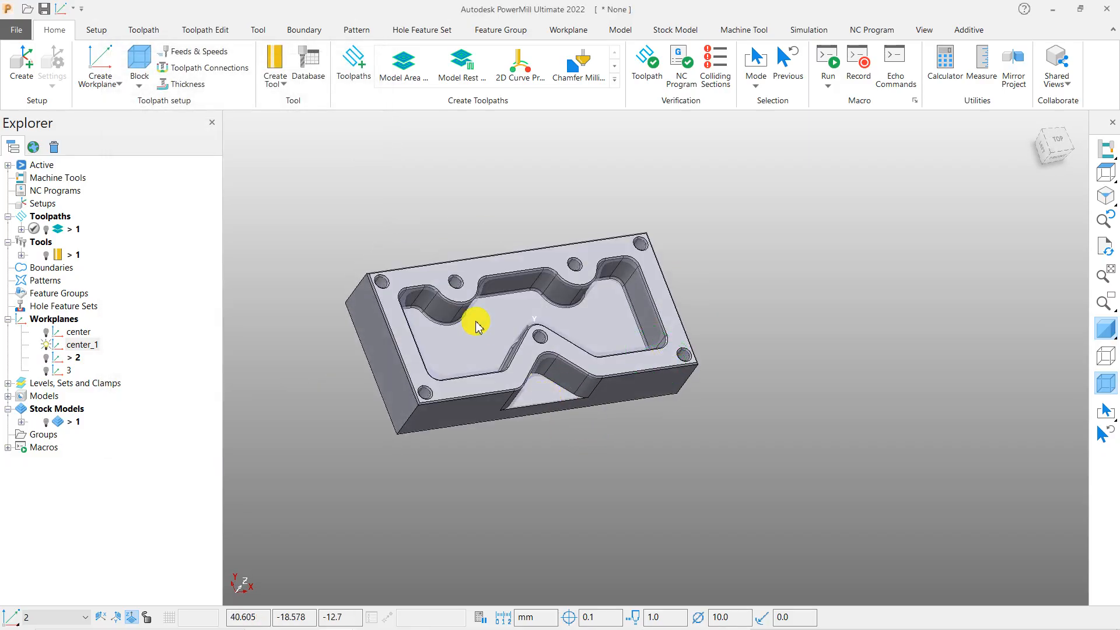
Create a user defined boundary from the plate's top face by inserting the selected model surface
scroll(476, 325, "up", 5)
scroll(325, 233, "down", 4)
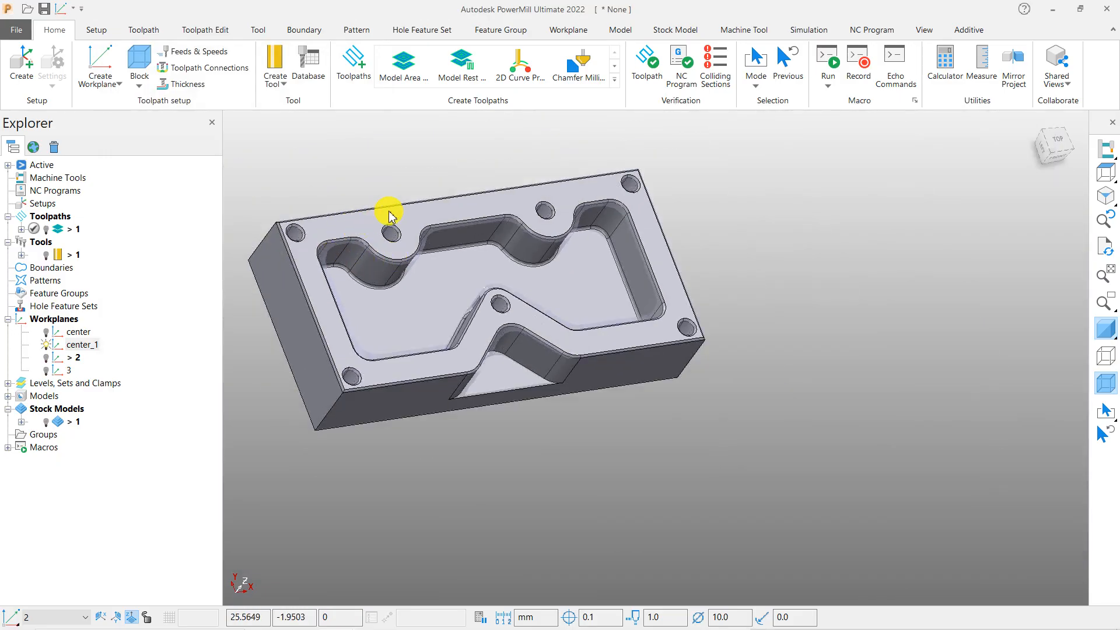
middle_click_drag(612, 345, 555, 447)
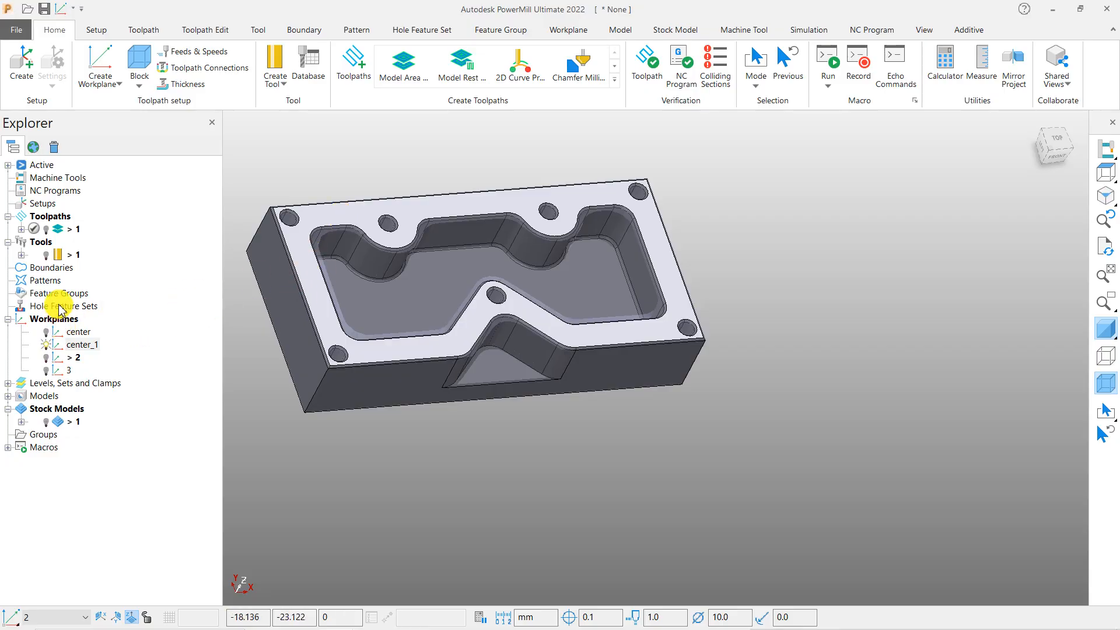
right_click(64, 272)
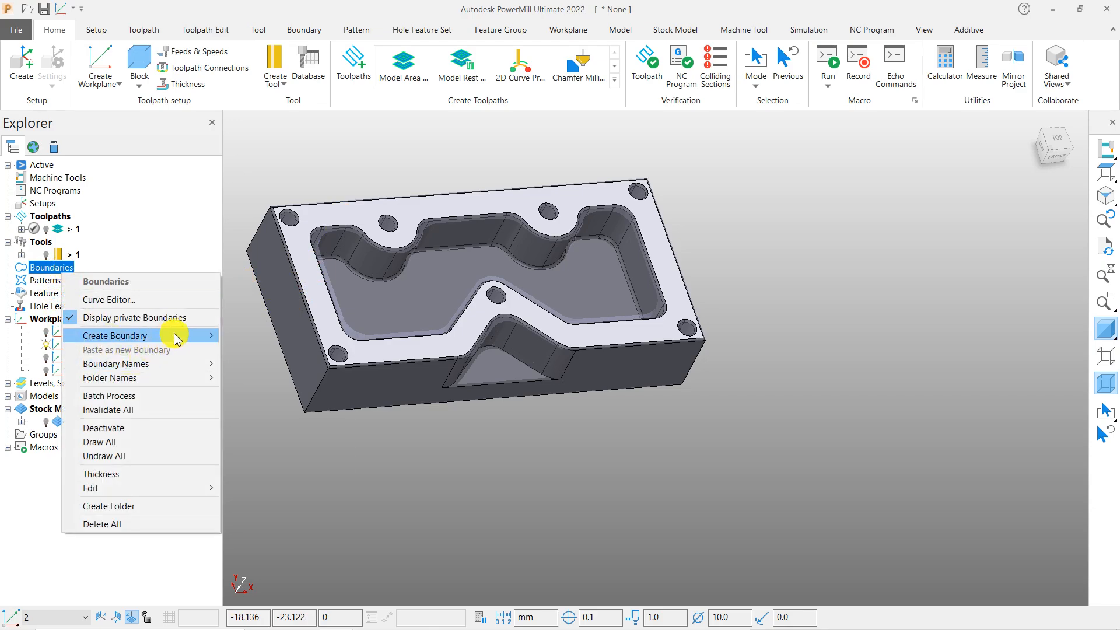
mouse_move(181, 335)
left_click(285, 476)
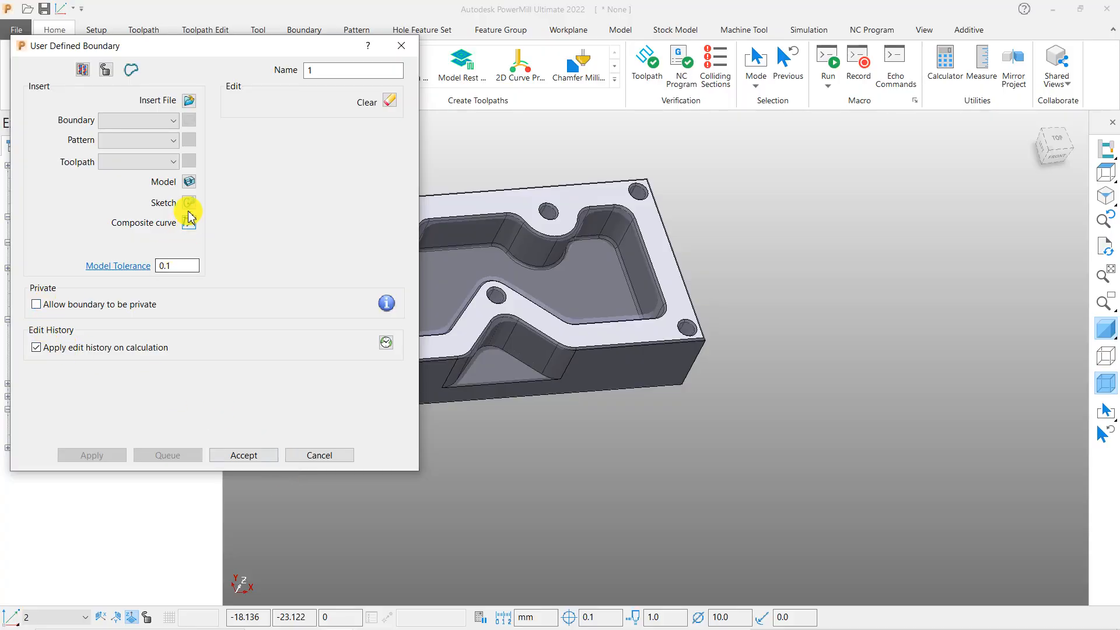
left_click(190, 182)
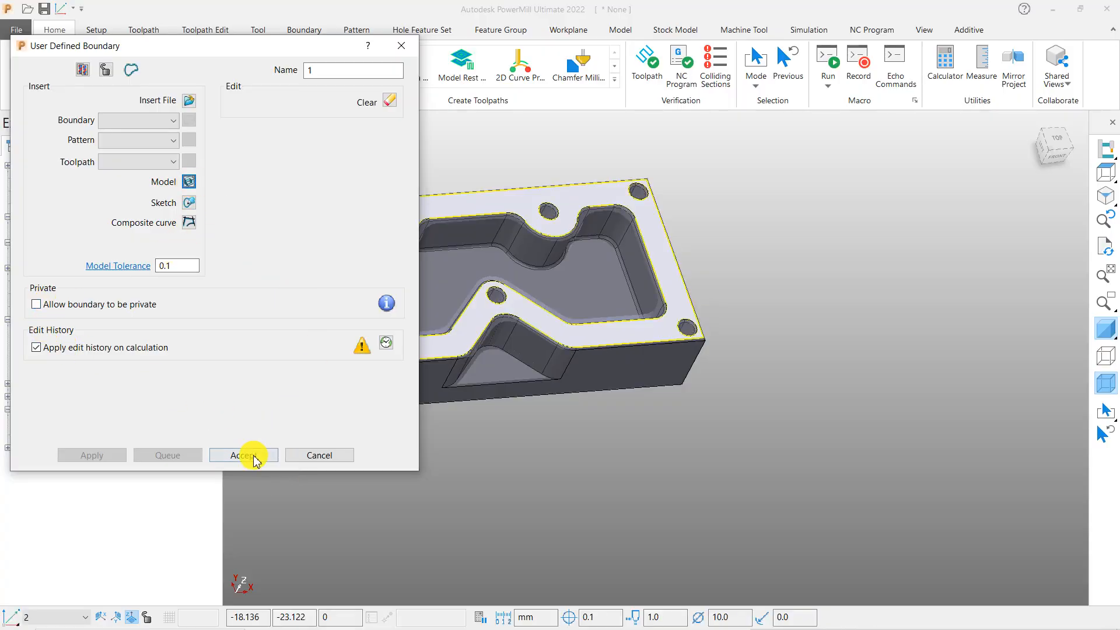
left_click(247, 456)
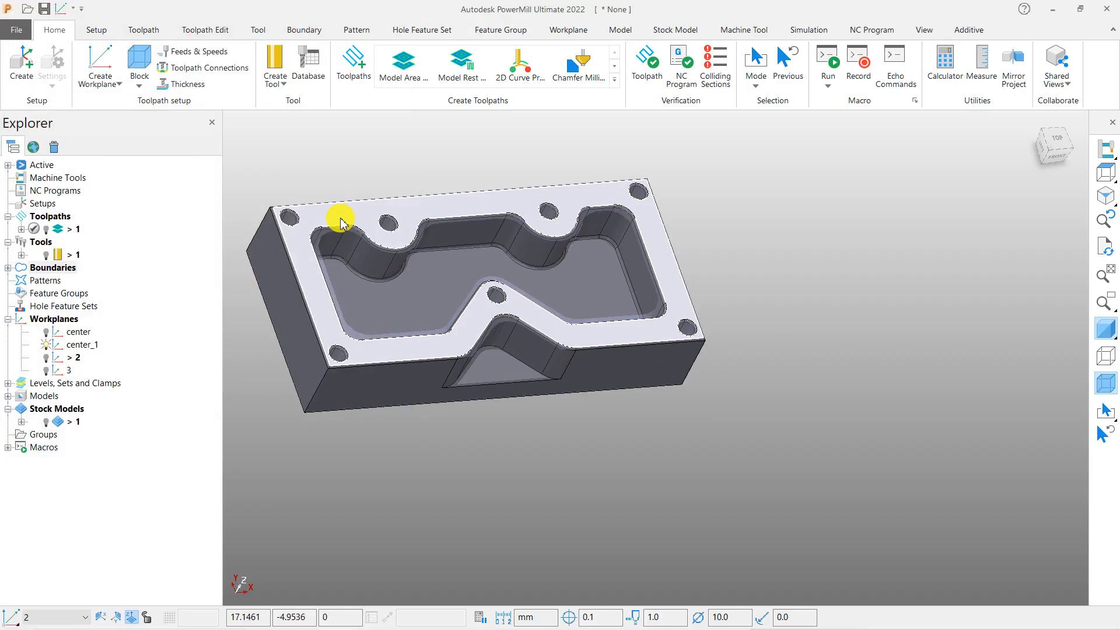
Hide the model shading to view the new boundary curves together with the triangle block
scroll(337, 217, "up", 4)
scroll(382, 299, "down", 4)
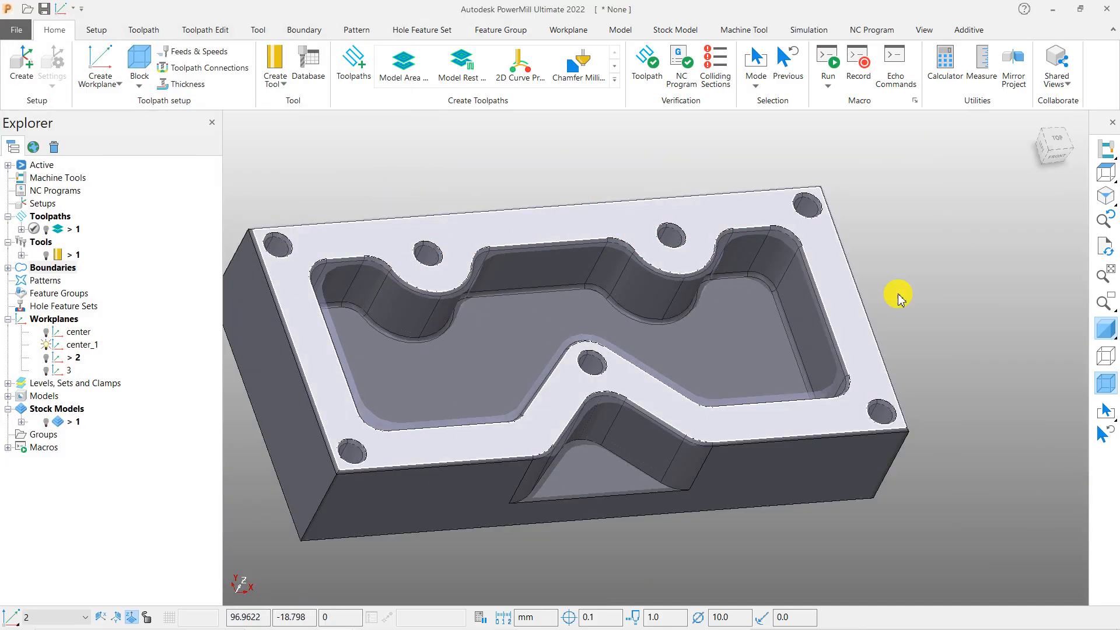
left_click(1111, 332)
mouse_move(693, 325)
middle_mouse_down()
mouse_move(638, 275)
mouse_move(655, 275)
middle_mouse_up()
middle_click_drag(579, 314, 467, 398)
scroll(369, 291, "down", 3)
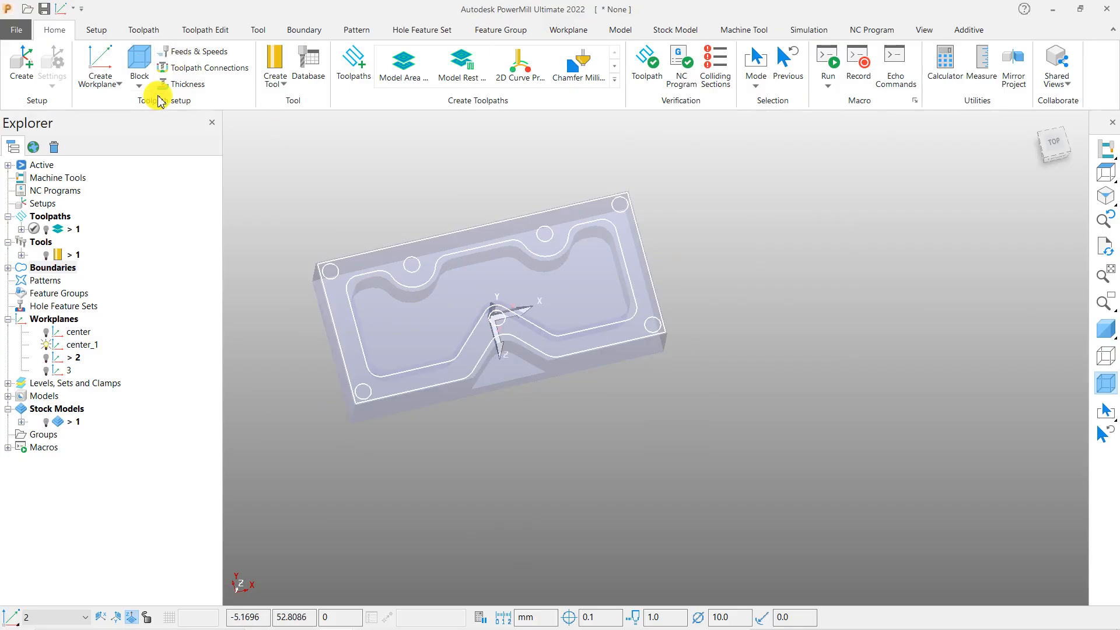
left_click(138, 60)
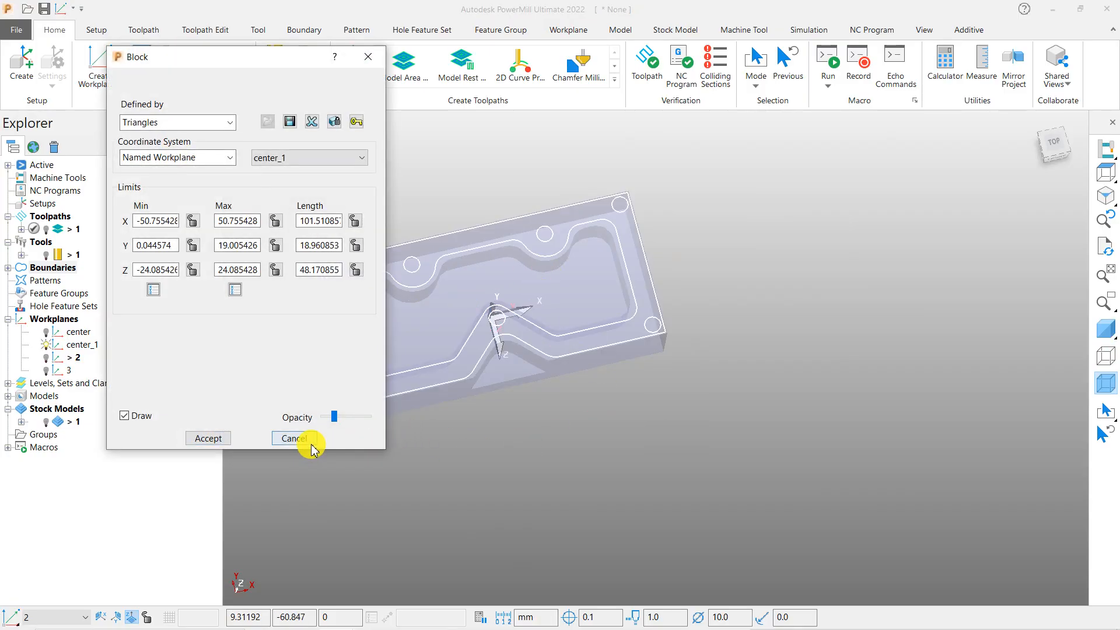
left_click(312, 447)
mouse_move(599, 338)
middle_mouse_down()
mouse_move(707, 438)
mouse_move(659, 303)
middle_mouse_up()
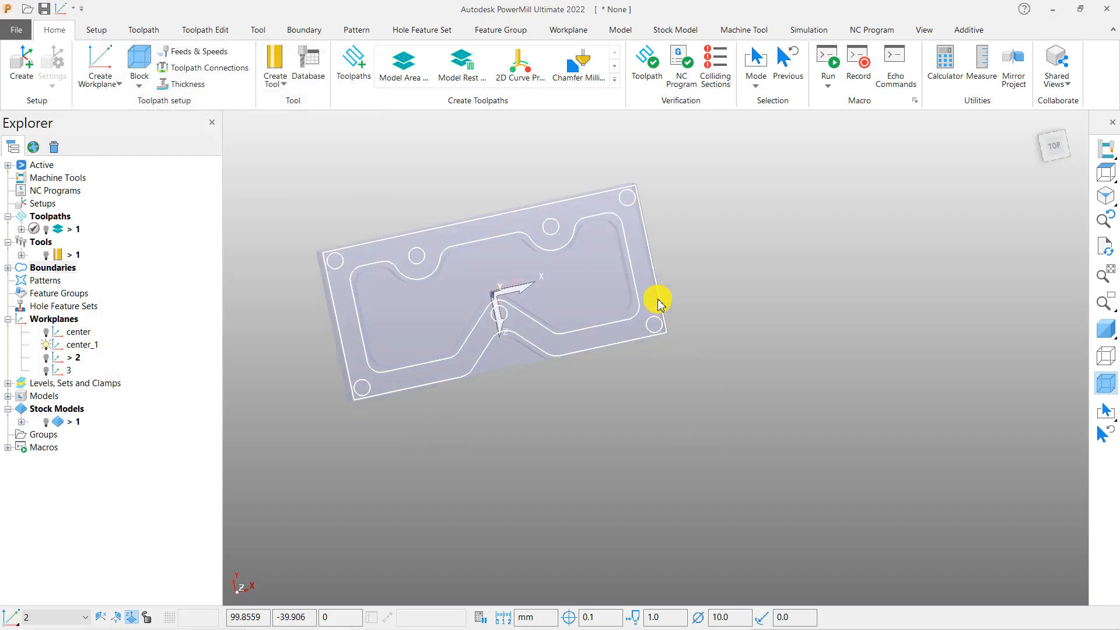
middle_click_drag(521, 277, 602, 425)
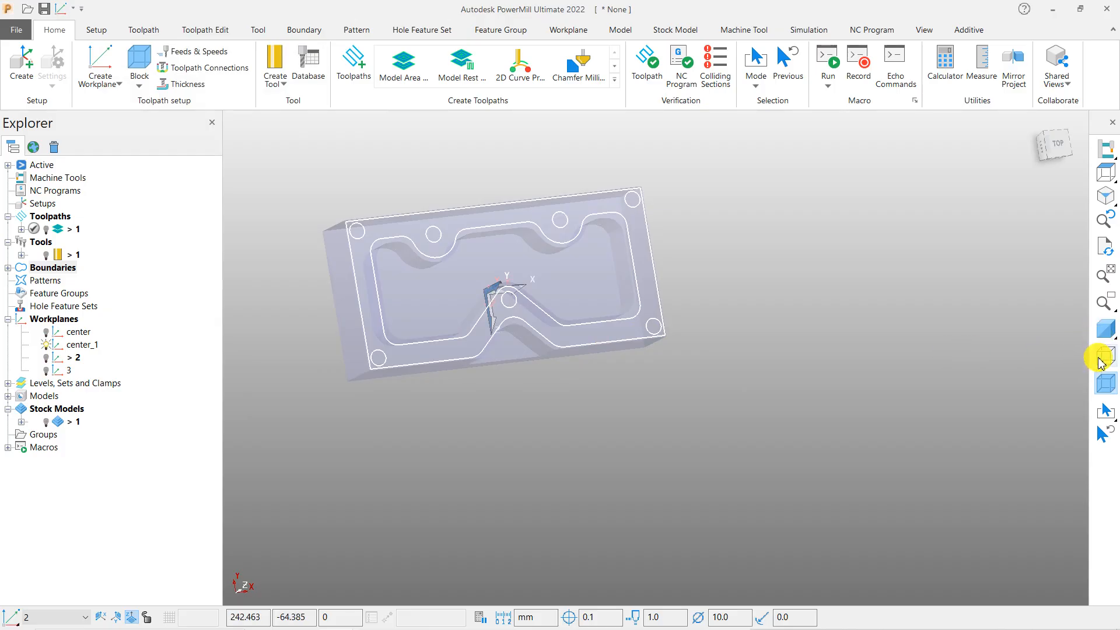
Hide the block and delete the outer profile and all hole curves from the boundary, keeping only the pocket contour
left_click(1104, 385)
scroll(431, 214, "up", 4)
mouse_move(382, 194)
left_mouse_down()
mouse_move(483, 300)
mouse_move(467, 264)
left_mouse_up()
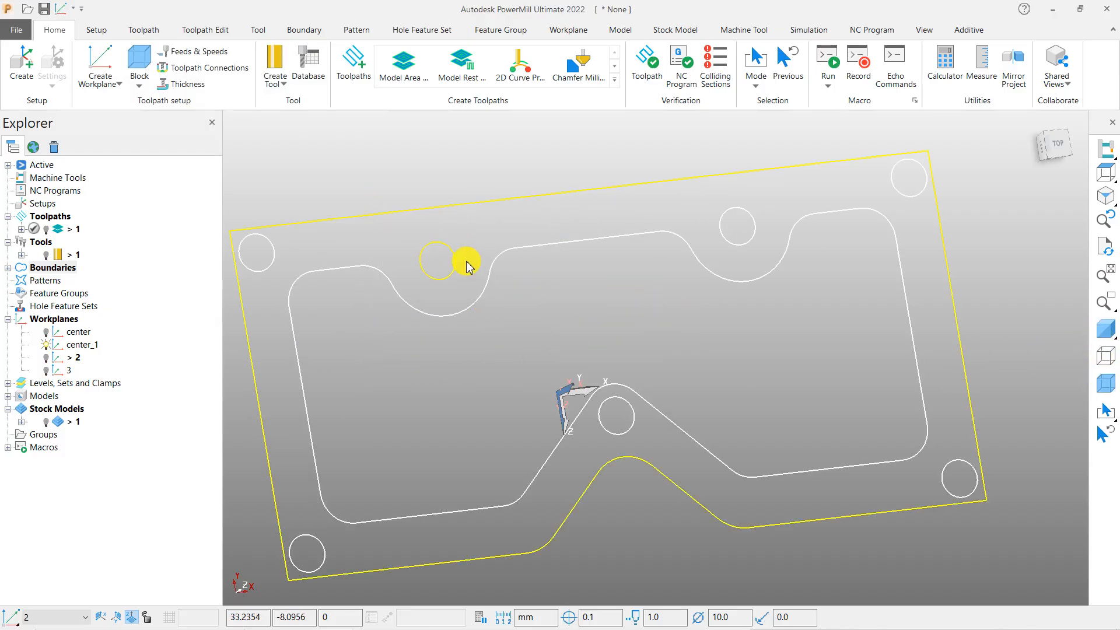
key("Delete")
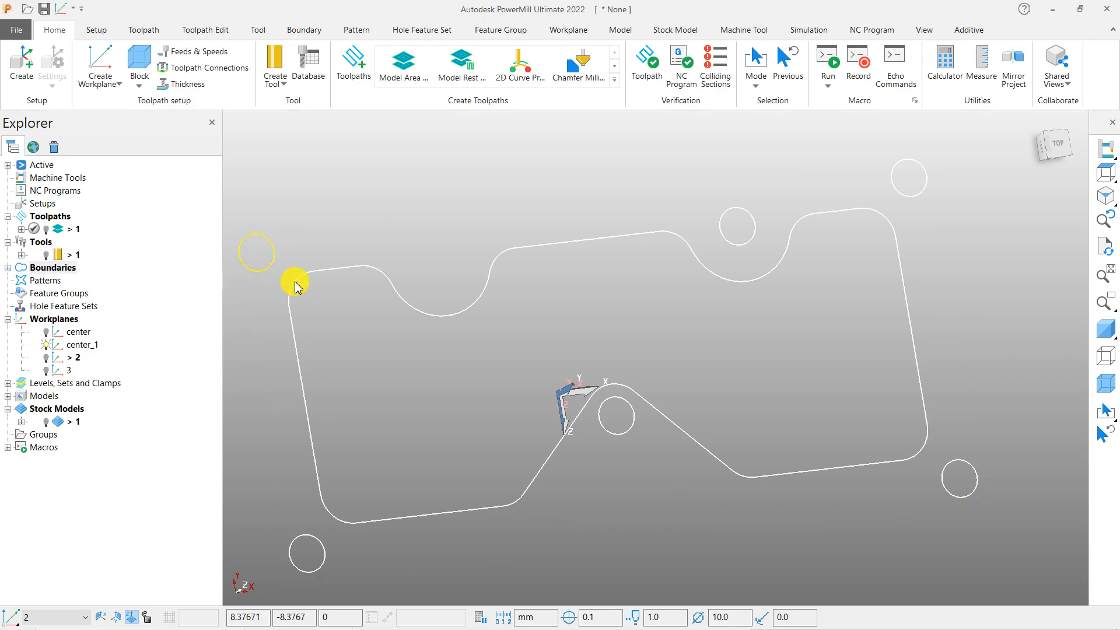
scroll(298, 276, "down", 3)
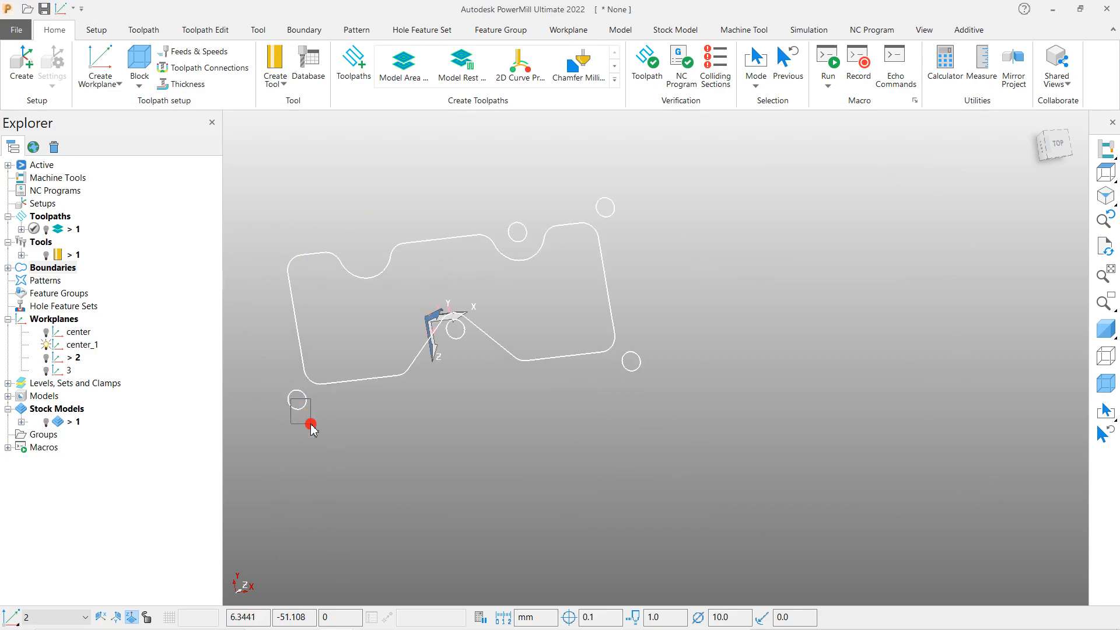
scroll(450, 336, "up", 3)
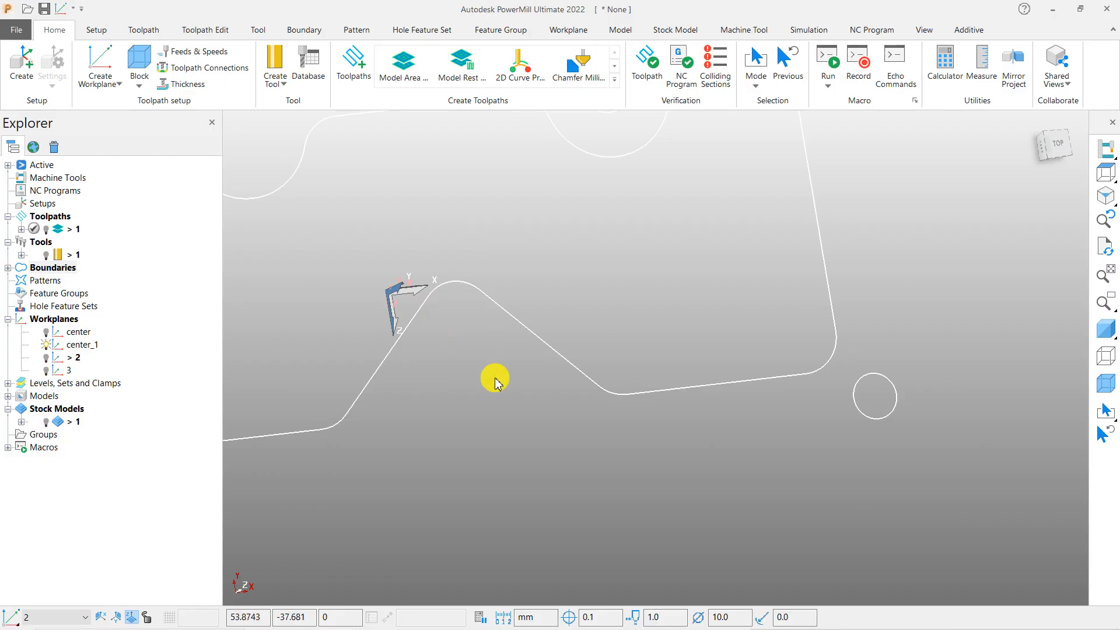
scroll(634, 363, "down", 2)
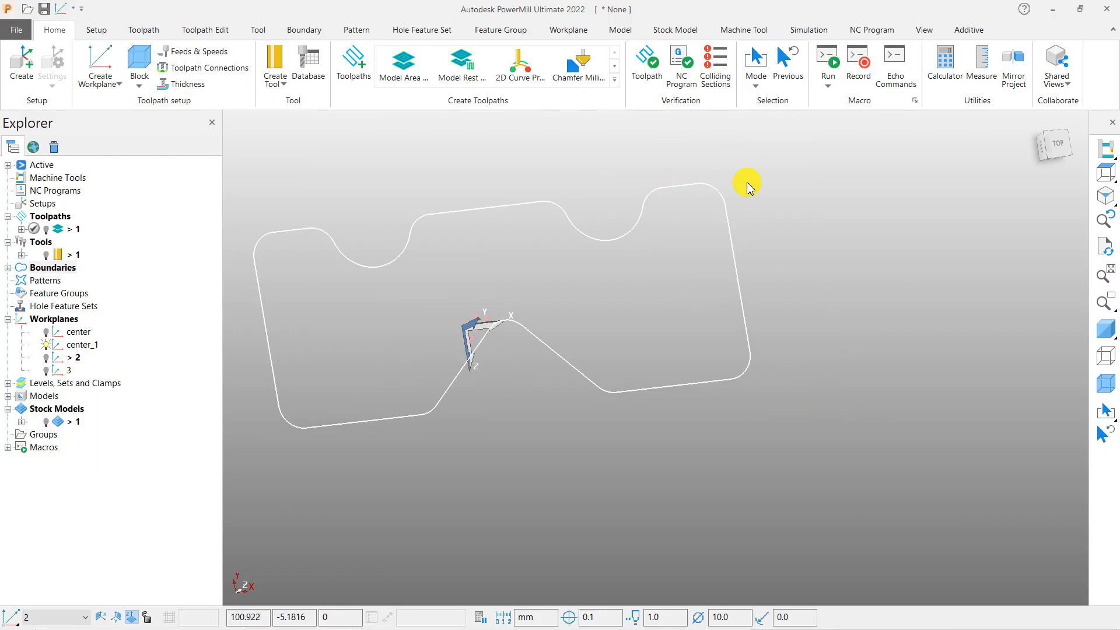
scroll(459, 299, "down", 2)
middle_click_drag(517, 335, 519, 303)
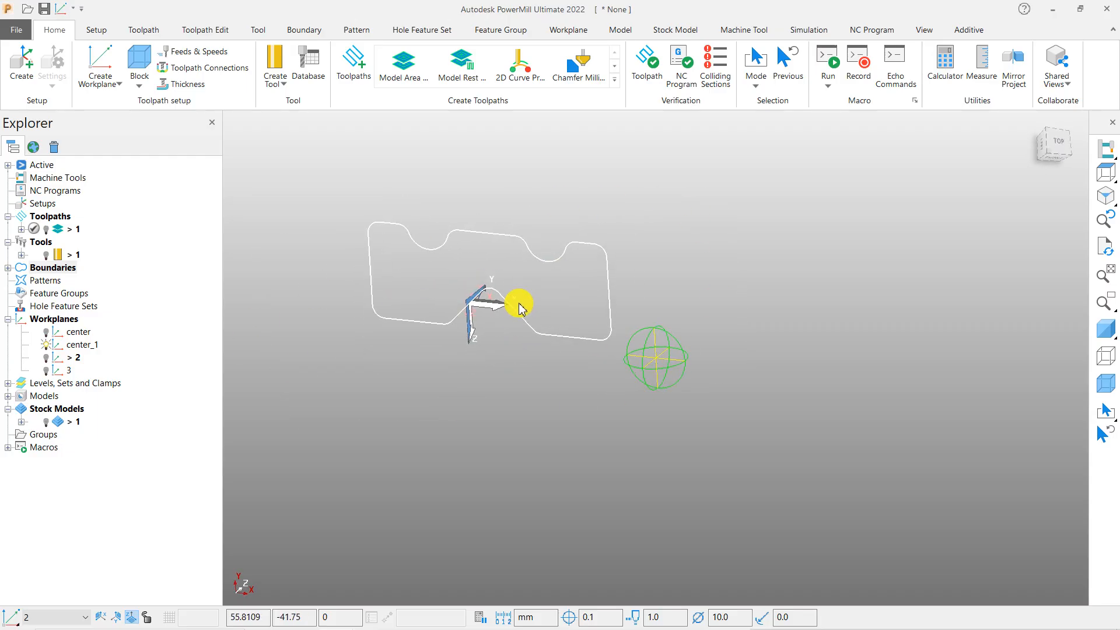
Try to define the block by Boundary using the pocket contour in the named workplane center_1
left_click(137, 58)
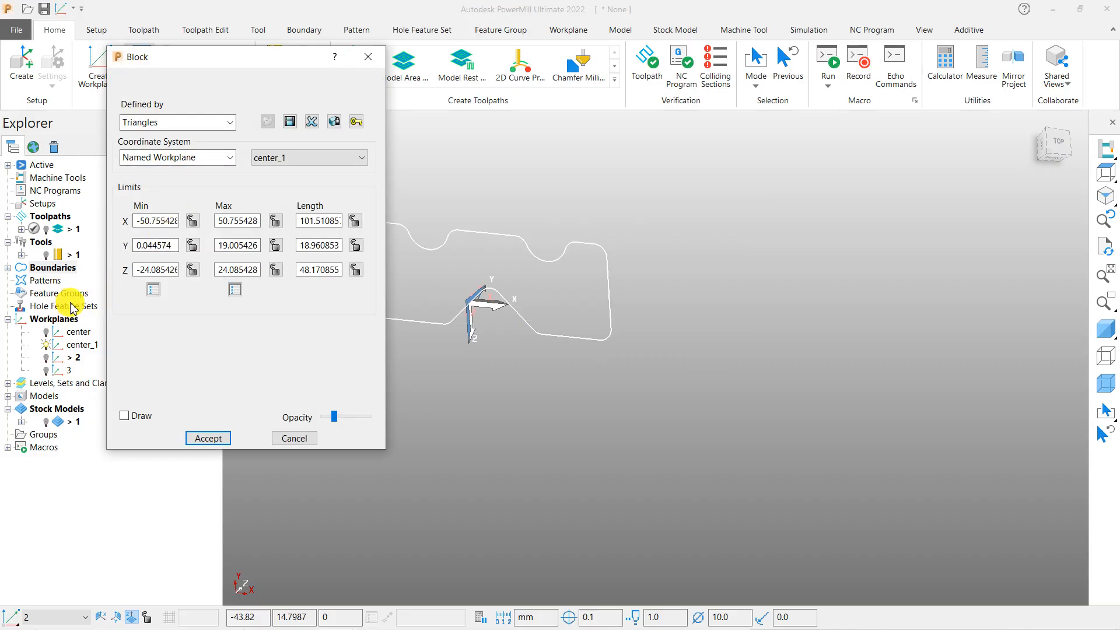
left_click(180, 125)
left_click(155, 176)
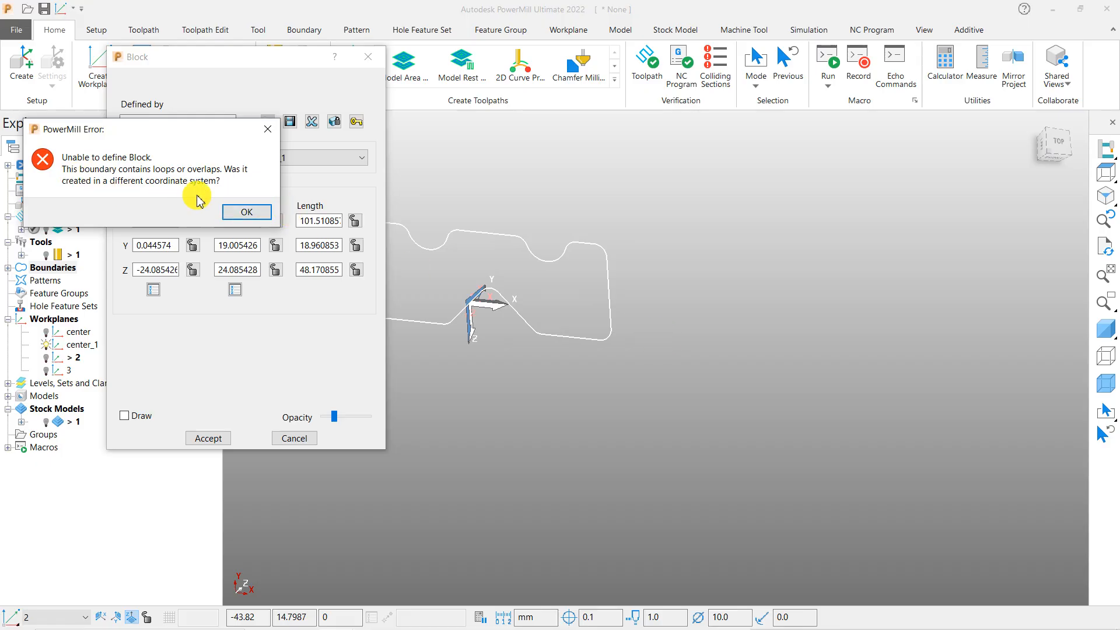
left_click(239, 213)
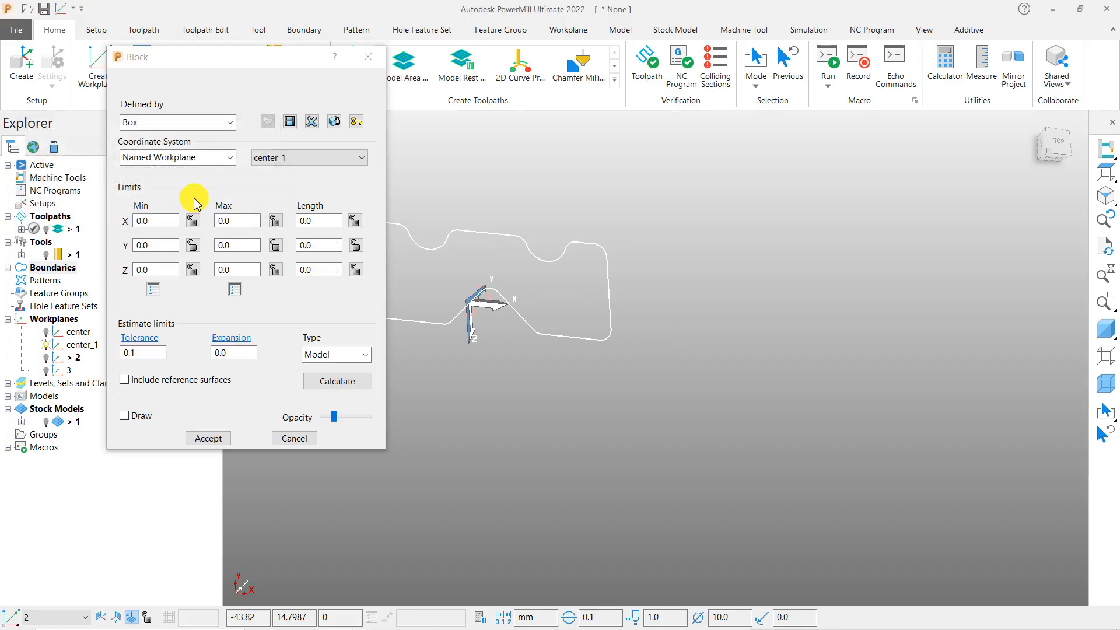
scroll(675, 349, "down", 3)
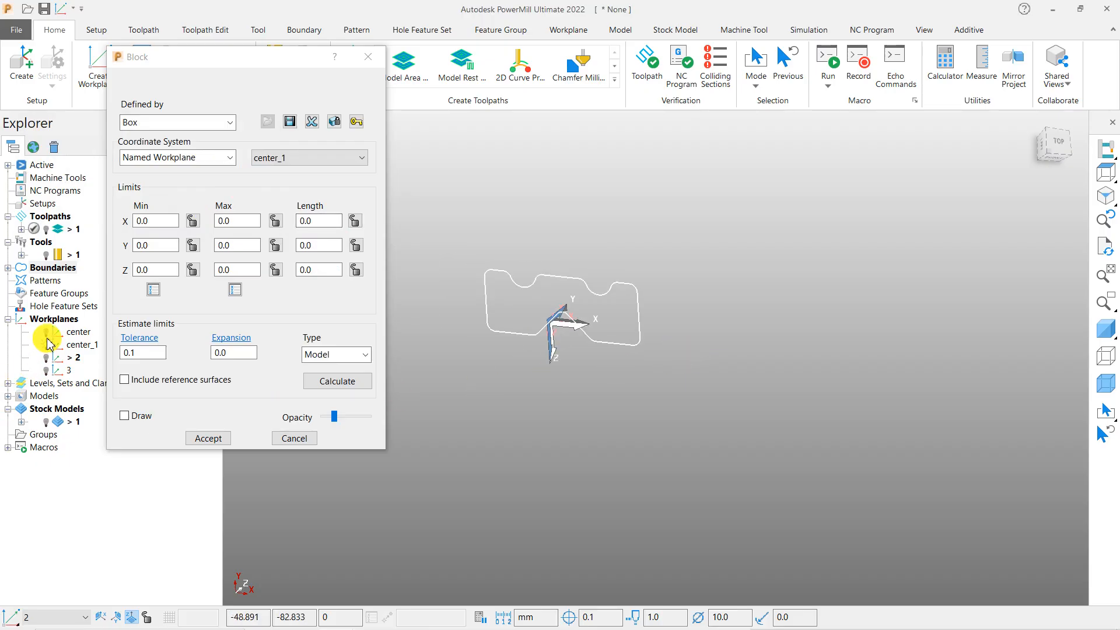
Expand the boundaries in the Explorer and look through the commands available for the pocket boundary
left_click(9, 268)
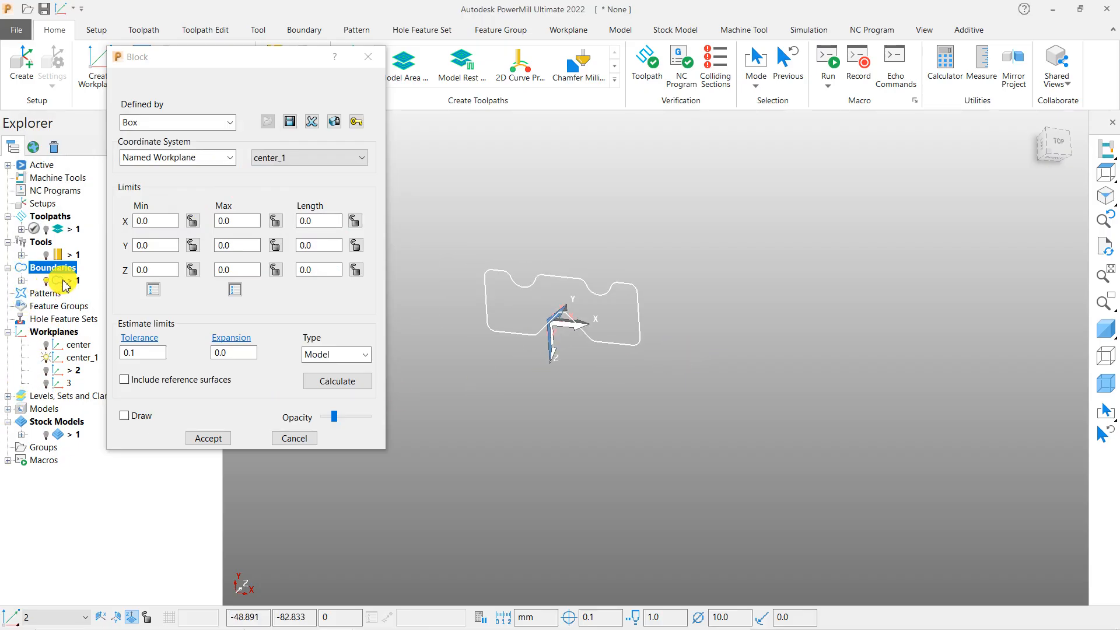
right_click(63, 281)
left_click(558, 469)
scroll(695, 409, "down", 2)
Calculate a Box block from the model limits in the Active Workplane and display it around the pocket boundary
left_click(193, 122)
left_click(193, 121)
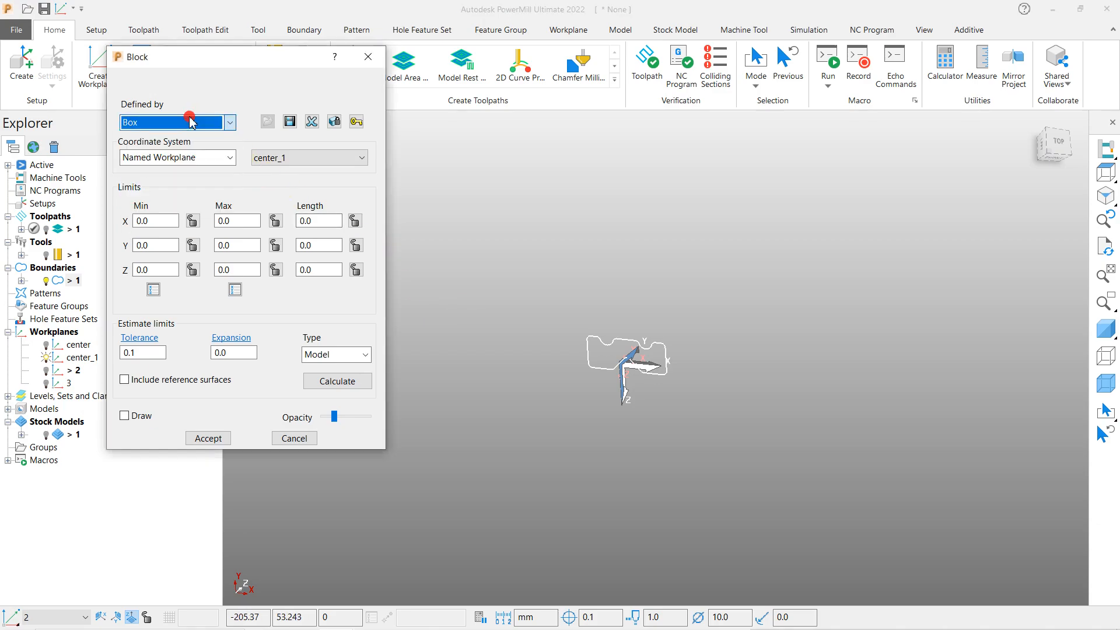
left_click(164, 155)
left_click(150, 174)
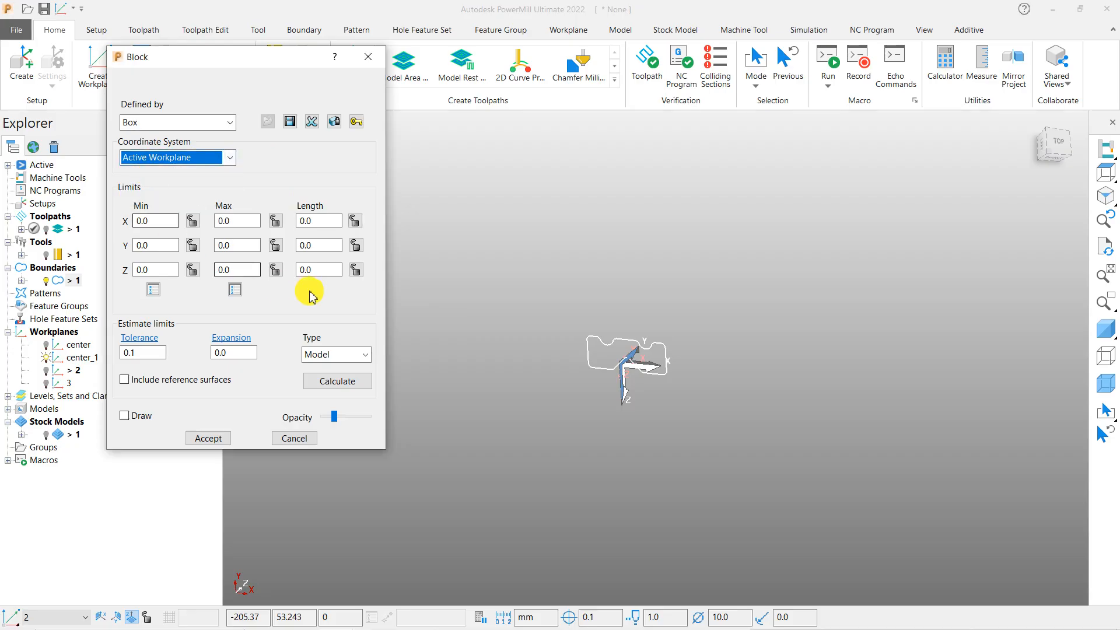
left_click(326, 385)
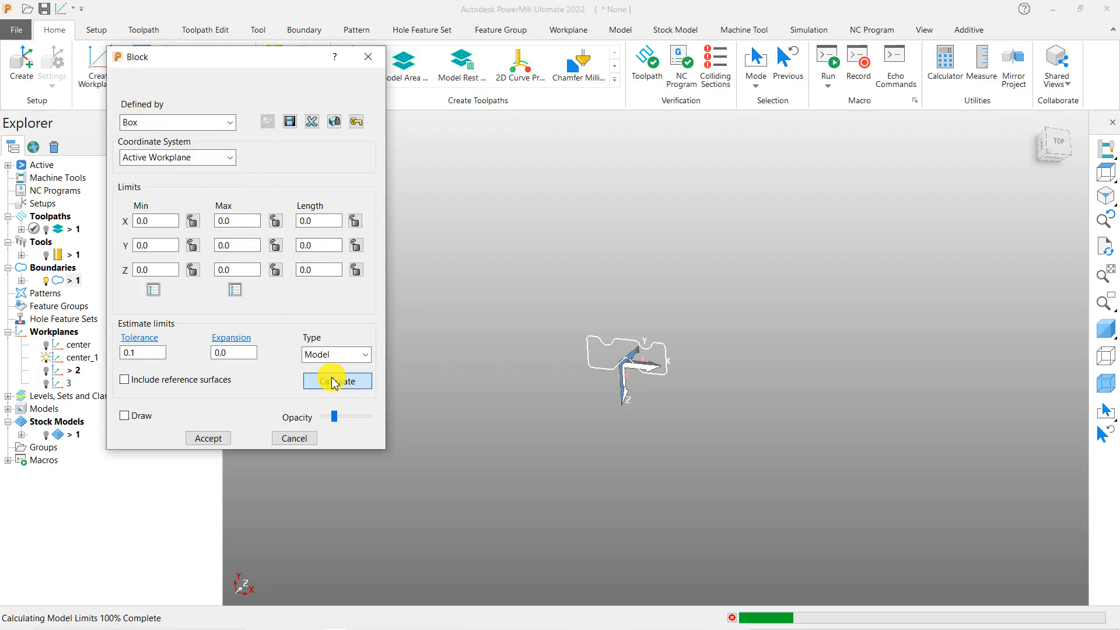
left_click(1099, 383)
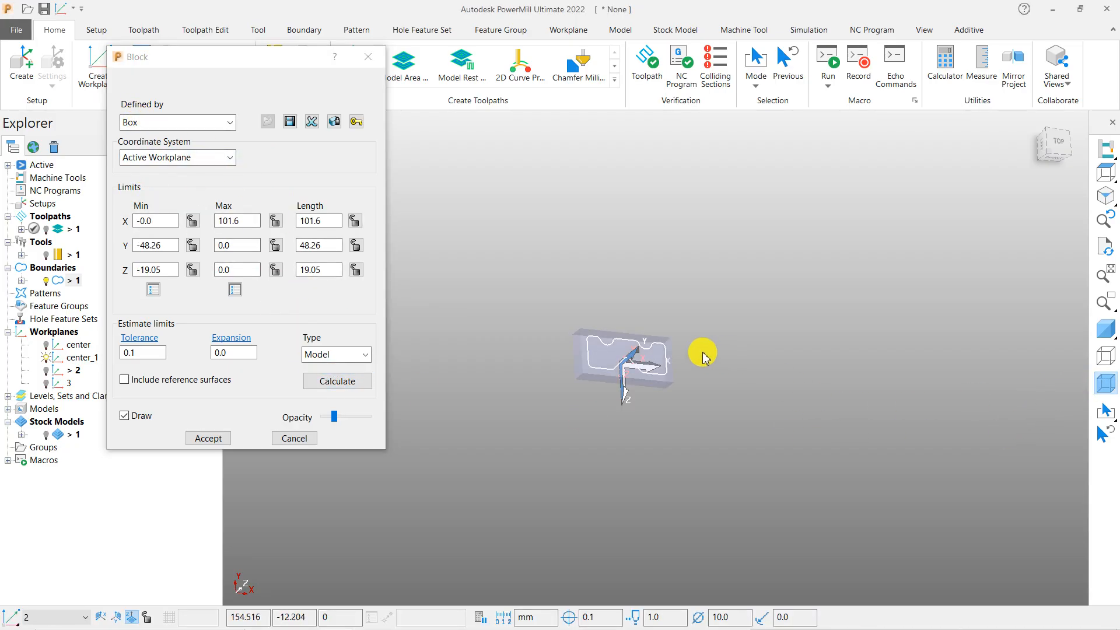
middle_click_drag(586, 349, 546, 328)
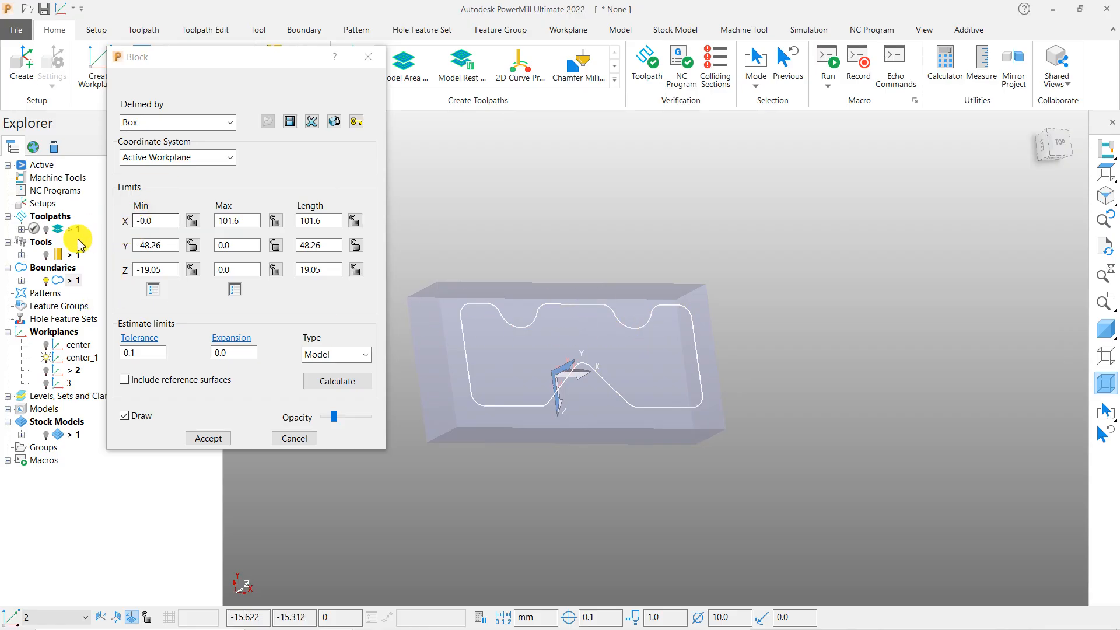
Open the commands available for boundary 1 in the Explorer
right_click(56, 284)
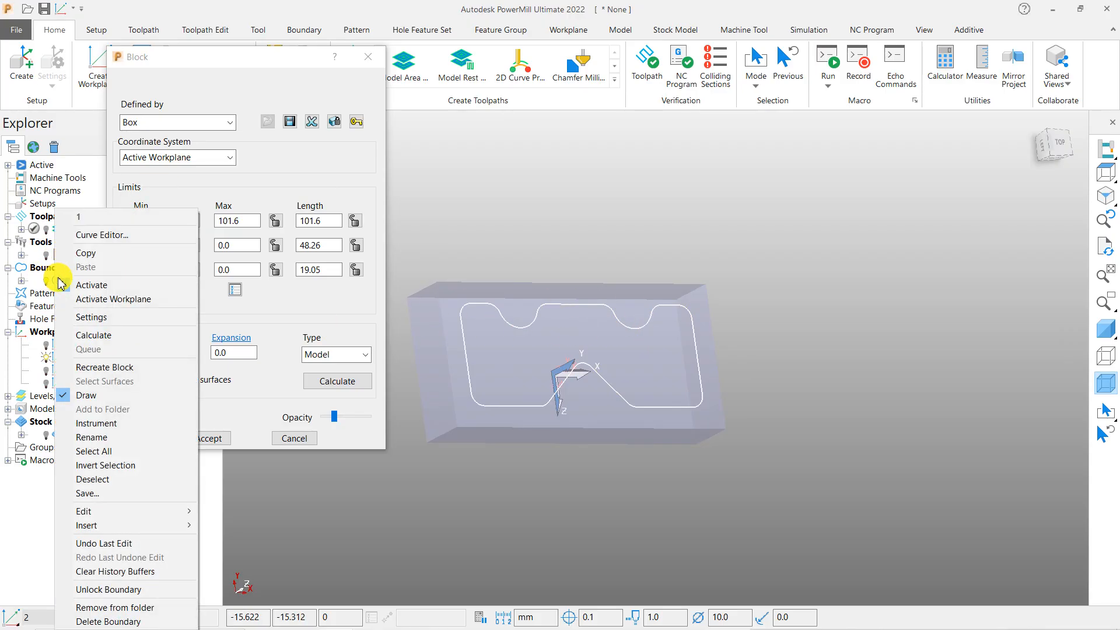
Try defining the block by Boundary and by Triangles
left_click(173, 126)
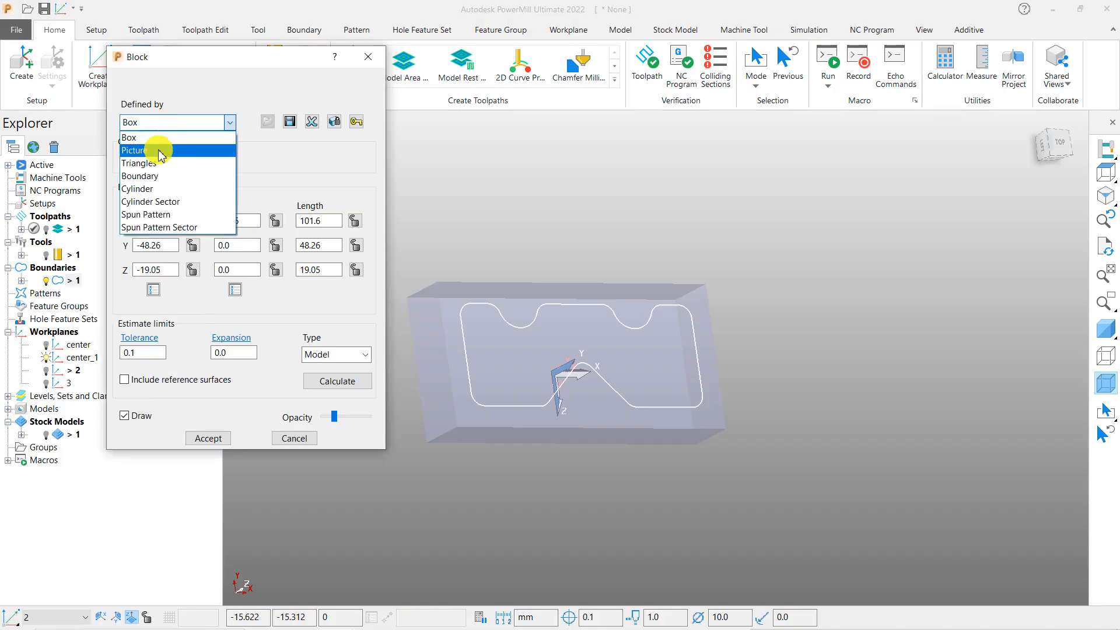
left_click(144, 177)
middle_click_drag(621, 381, 450, 300)
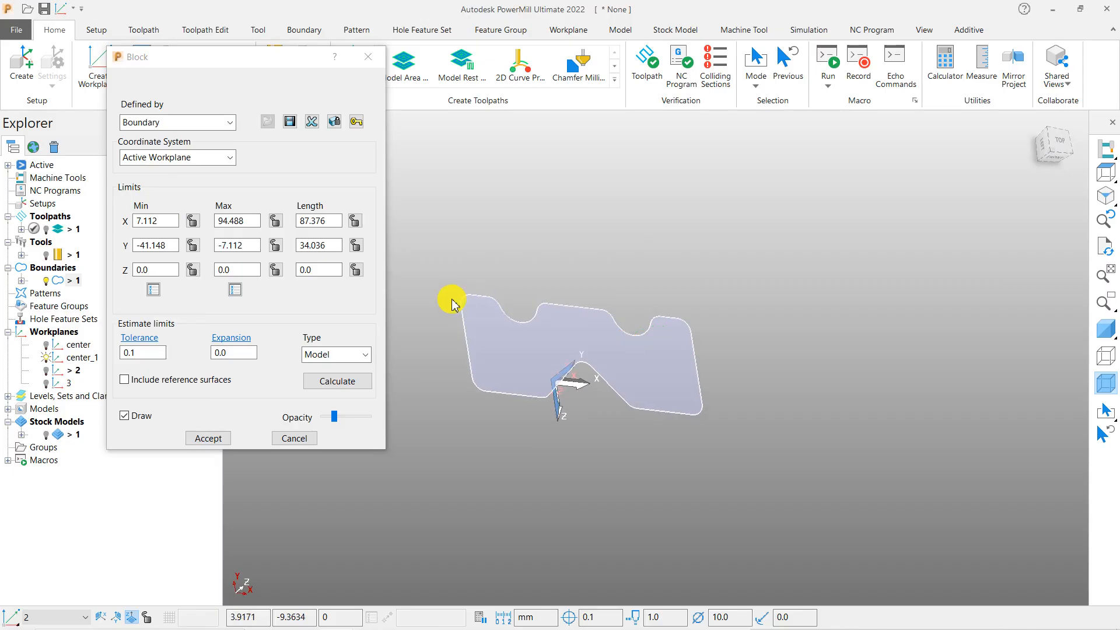
left_click(137, 122)
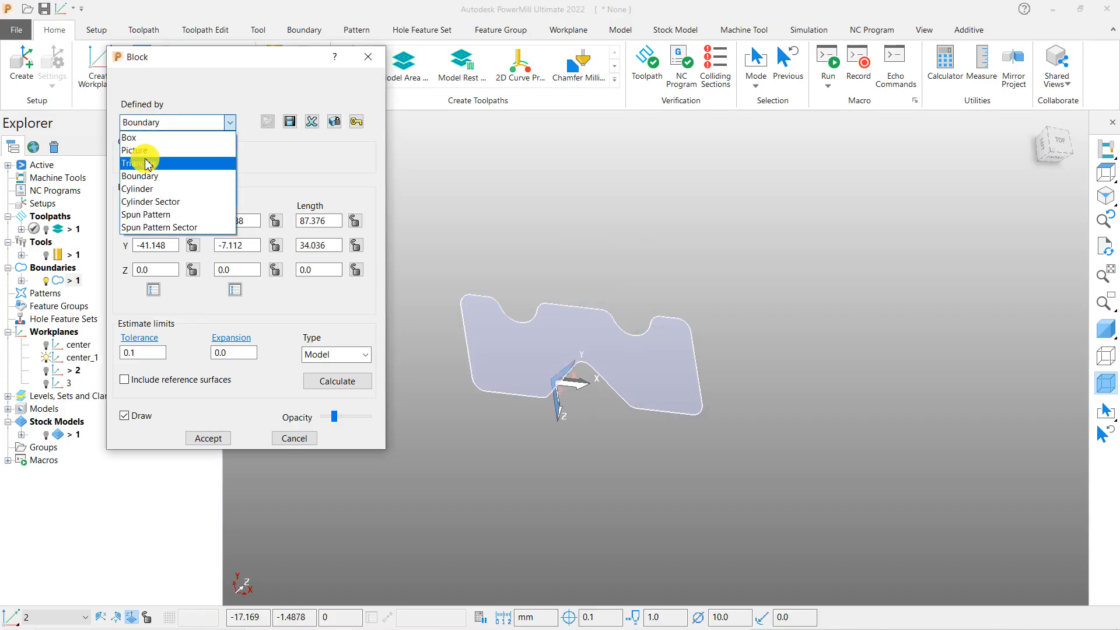
left_click(147, 164)
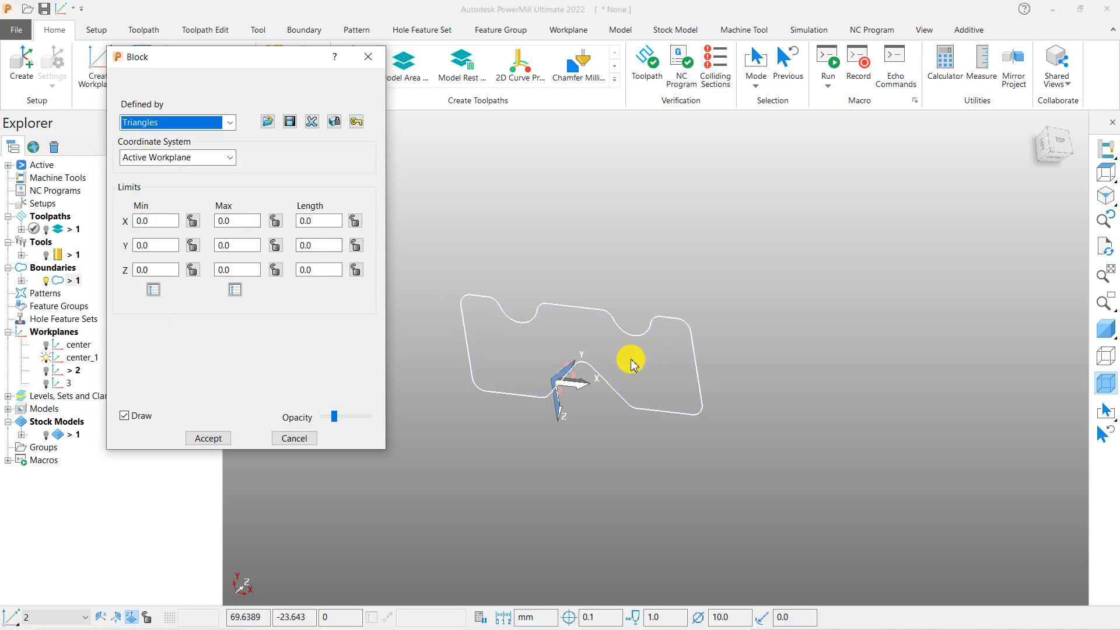
Reset the block definition to Box and calculate its limits from the model
left_click(192, 123)
left_click(157, 138)
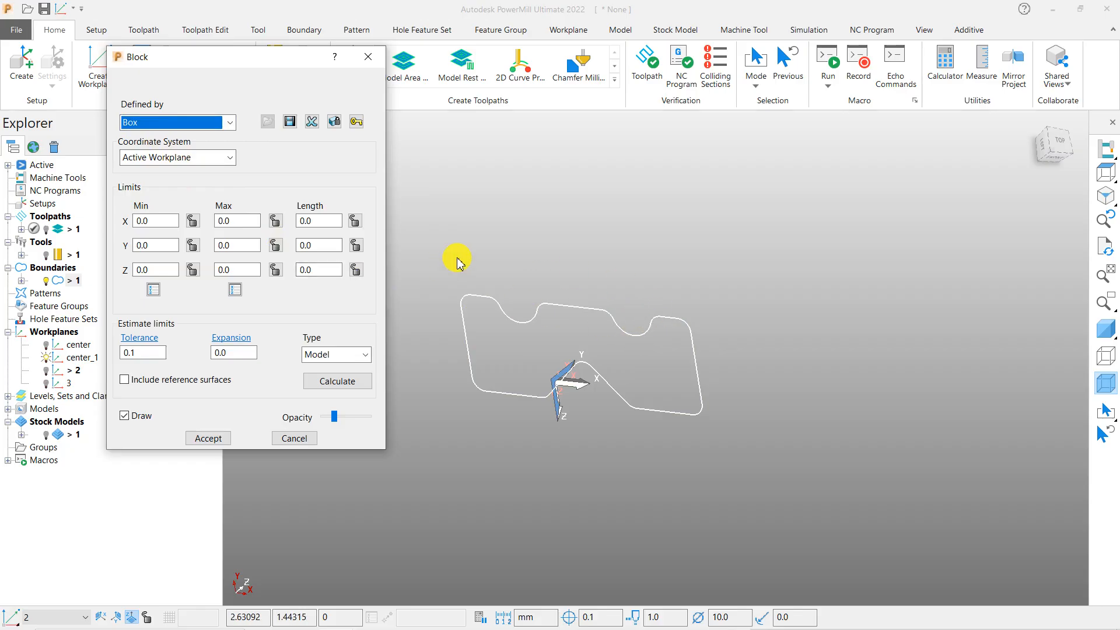
left_click(367, 382)
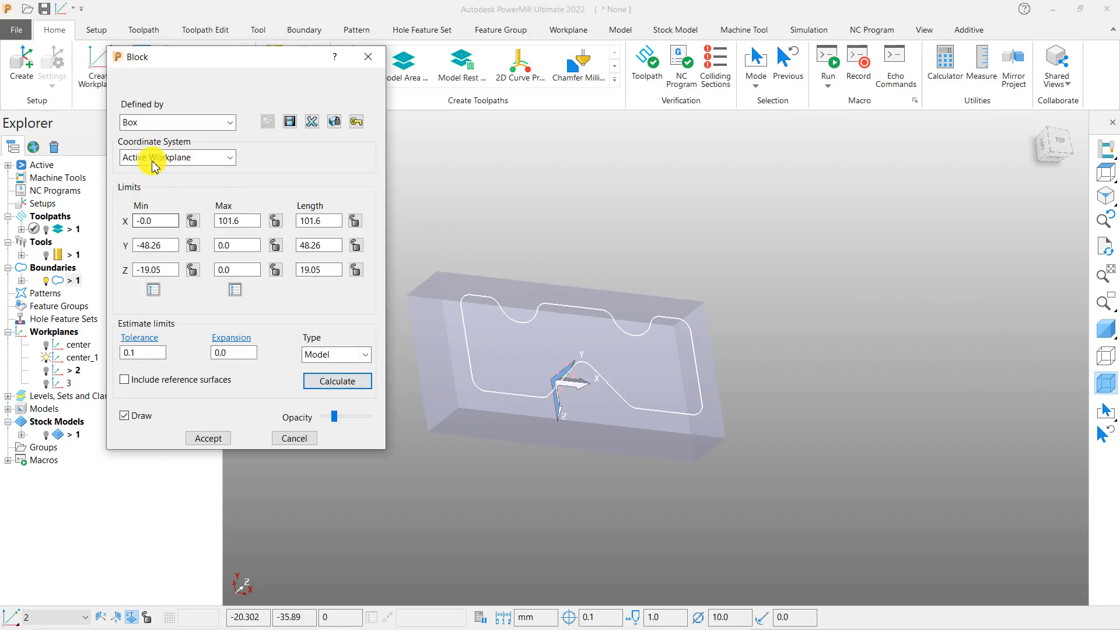
Define the block by Boundary, calculate its limits from the model, and accept the block
left_click(155, 122)
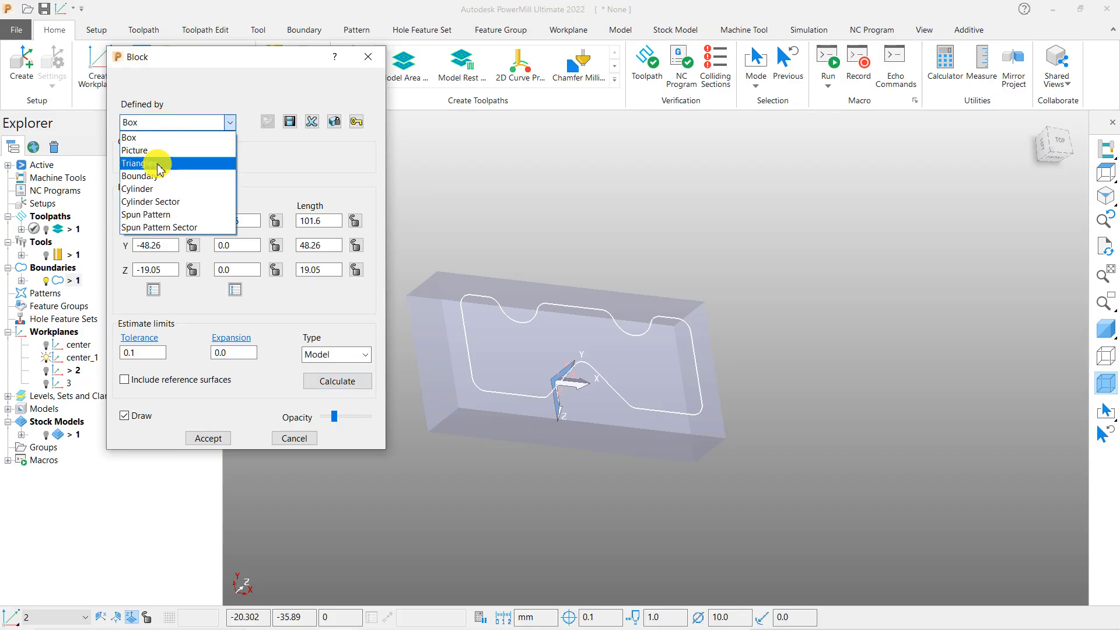
left_click(155, 175)
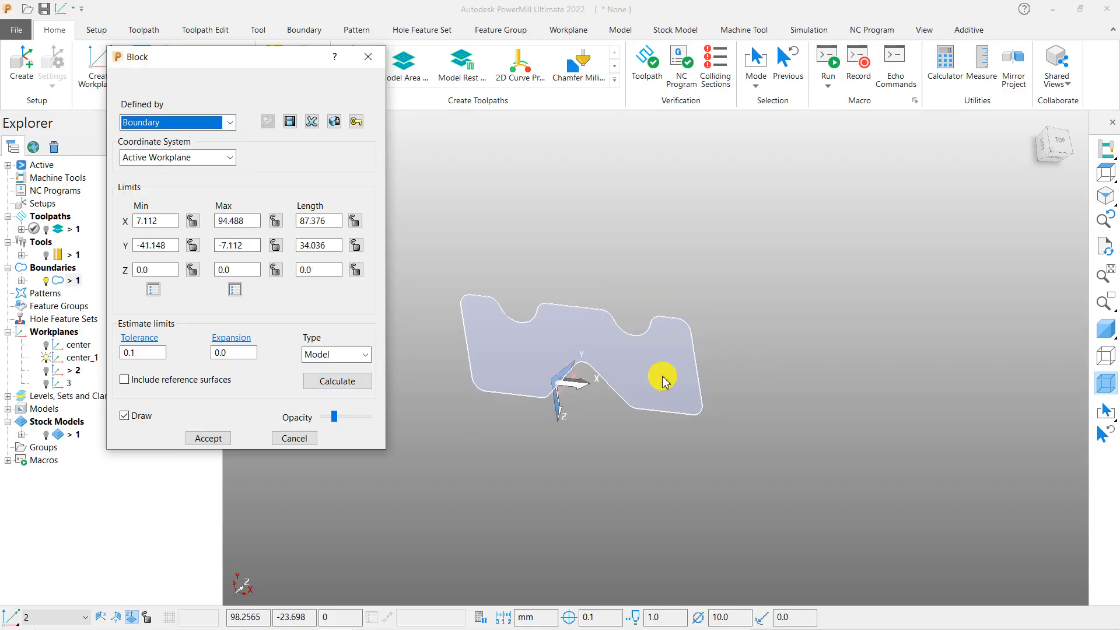
left_click(337, 381)
middle_click_drag(737, 443, 898, 349)
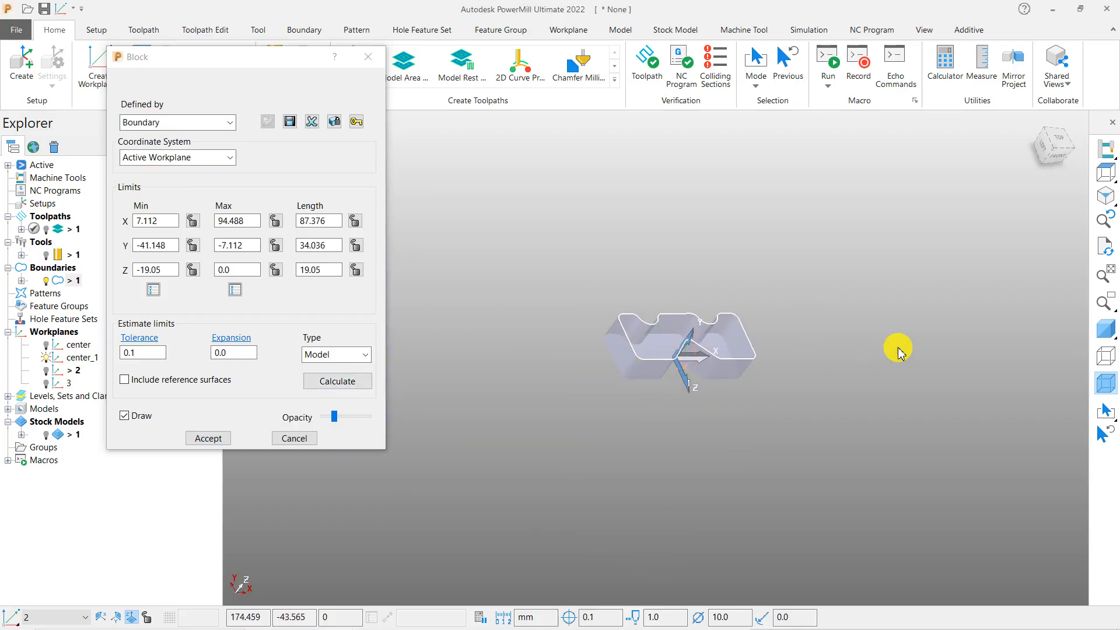
left_click(1104, 331)
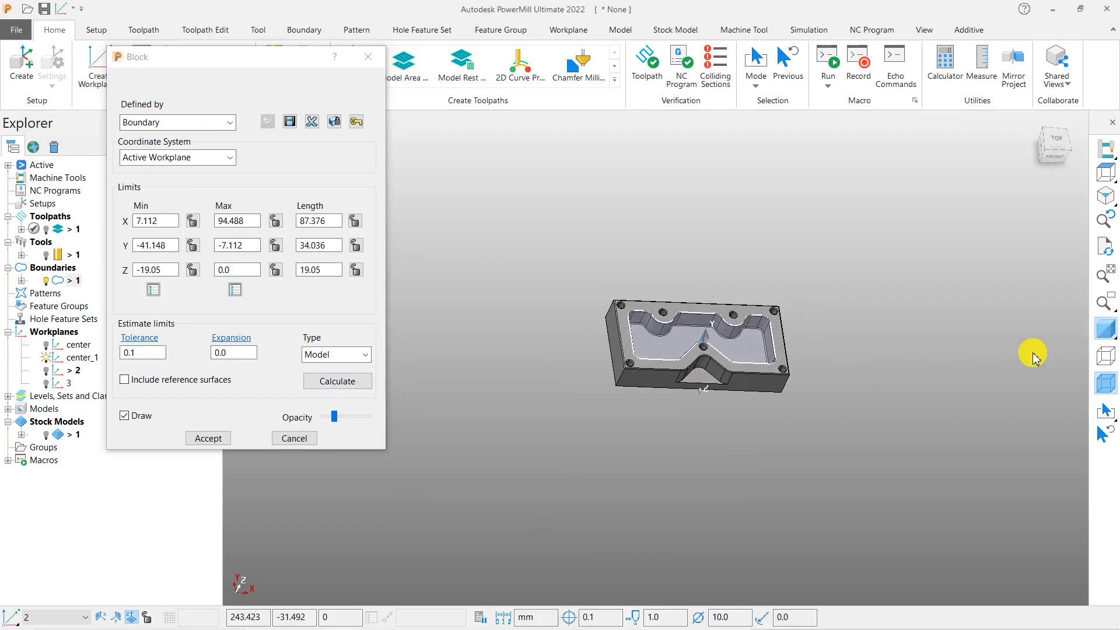
scroll(749, 355, "up", 8)
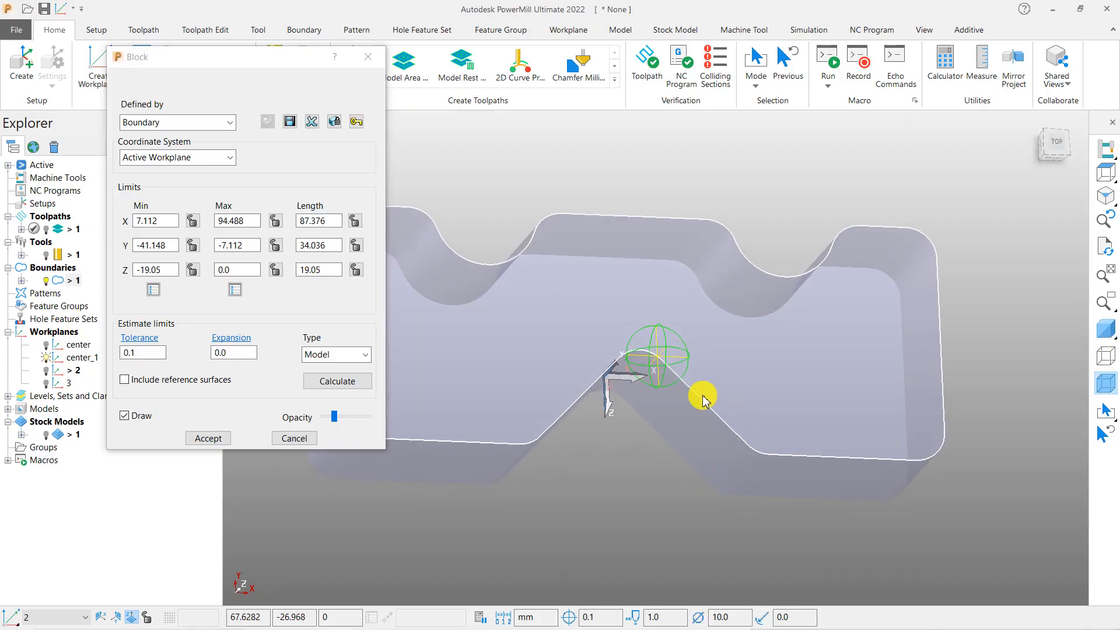
scroll(706, 341, "down", 2)
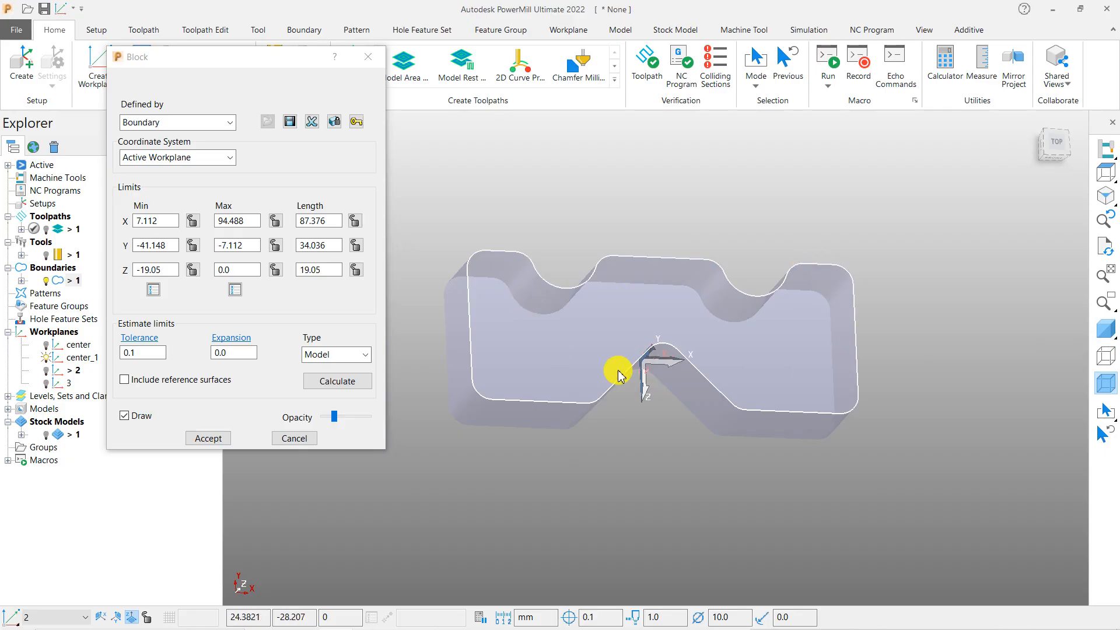
left_click(219, 447)
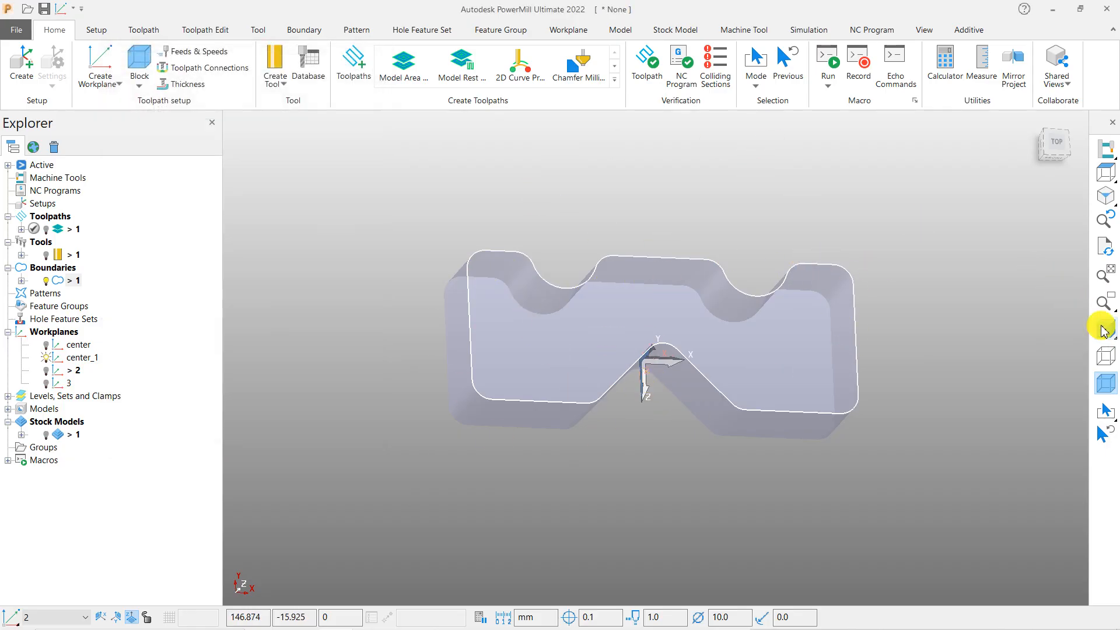
Shade the model and examine how the boundary block fits the pocket from several angles
left_click(1104, 330)
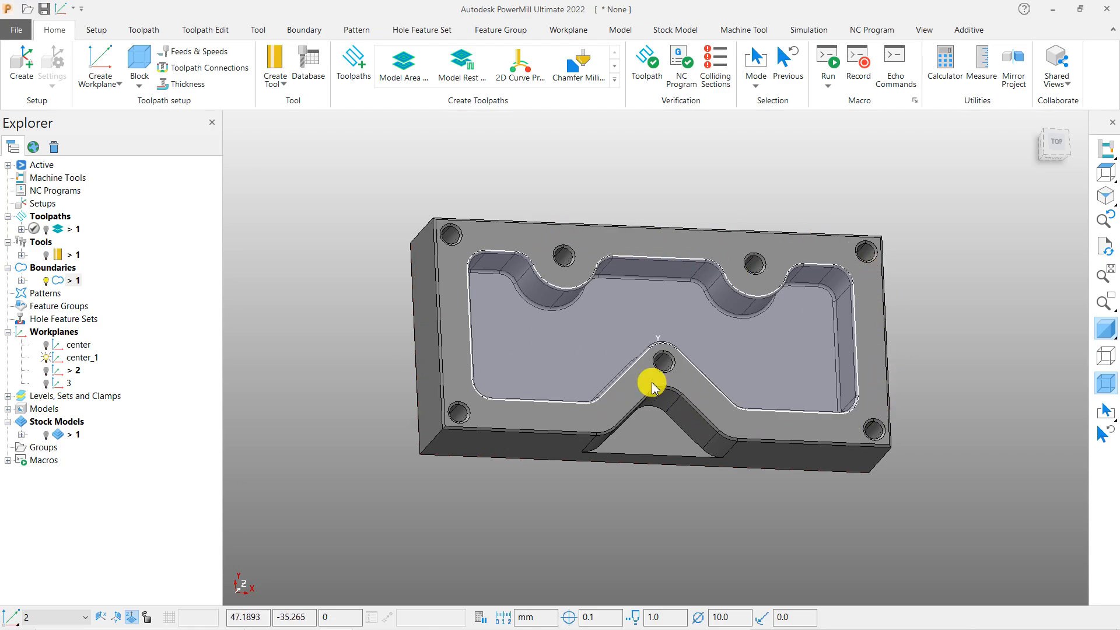
middle_click_drag(691, 417, 719, 425)
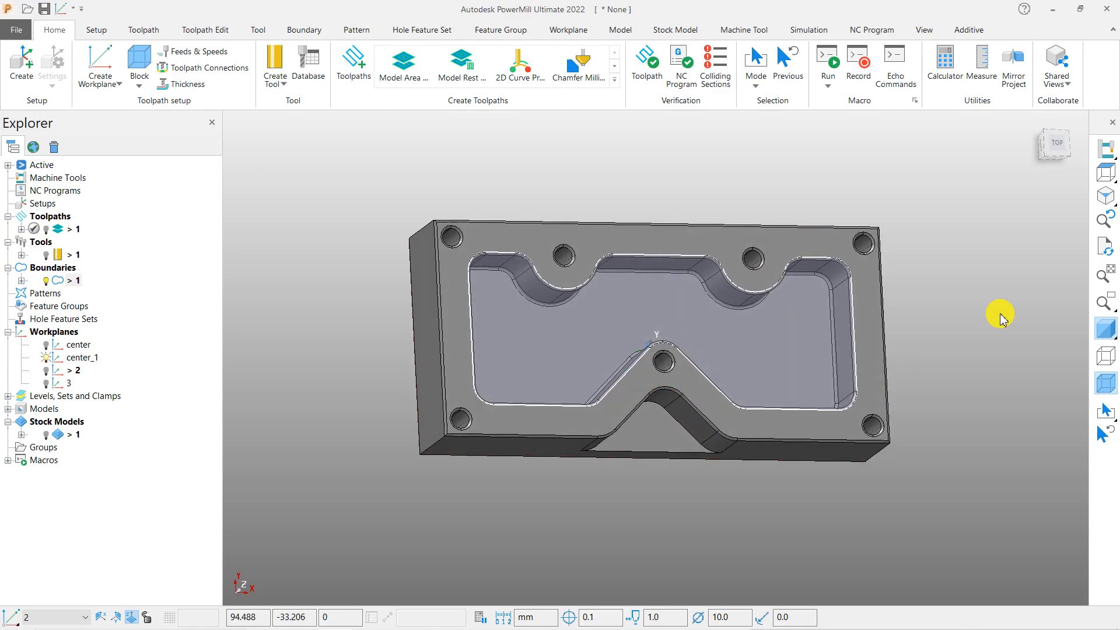
left_click(1105, 173)
scroll(395, 243, "down", 2)
middle_click_drag(395, 242, 695, 377)
scroll(742, 407, "up", 2)
scroll(740, 412, "down", 2)
scroll(607, 340, "up", 3)
middle_click_drag(533, 370, 528, 415)
scroll(524, 373, "down", 2)
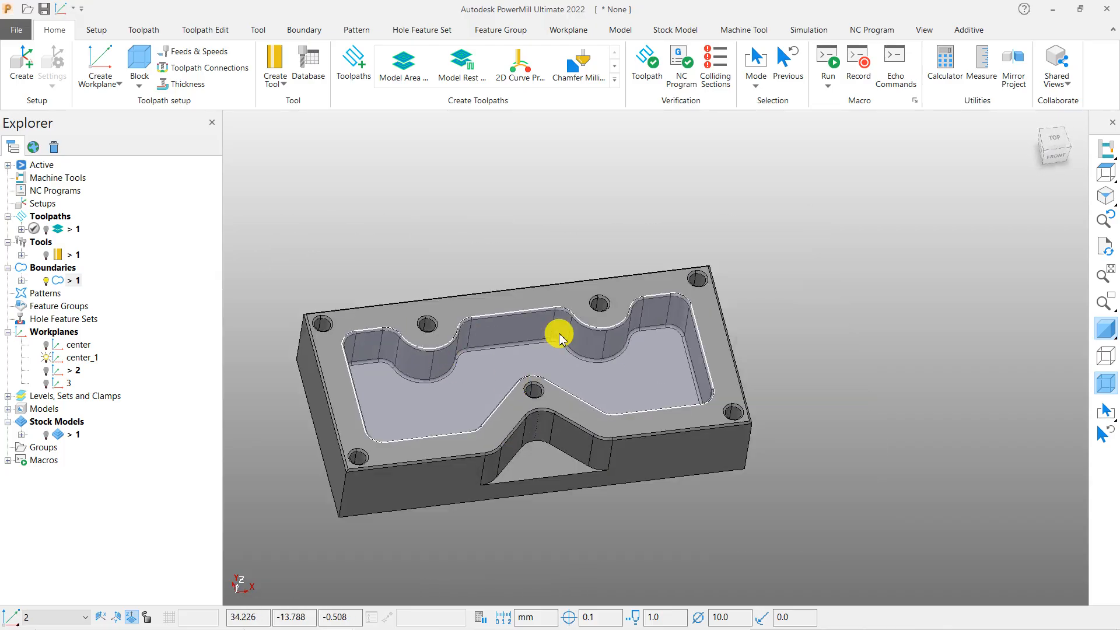
middle_click_drag(530, 335, 562, 375)
middle_click_drag(500, 357, 482, 343)
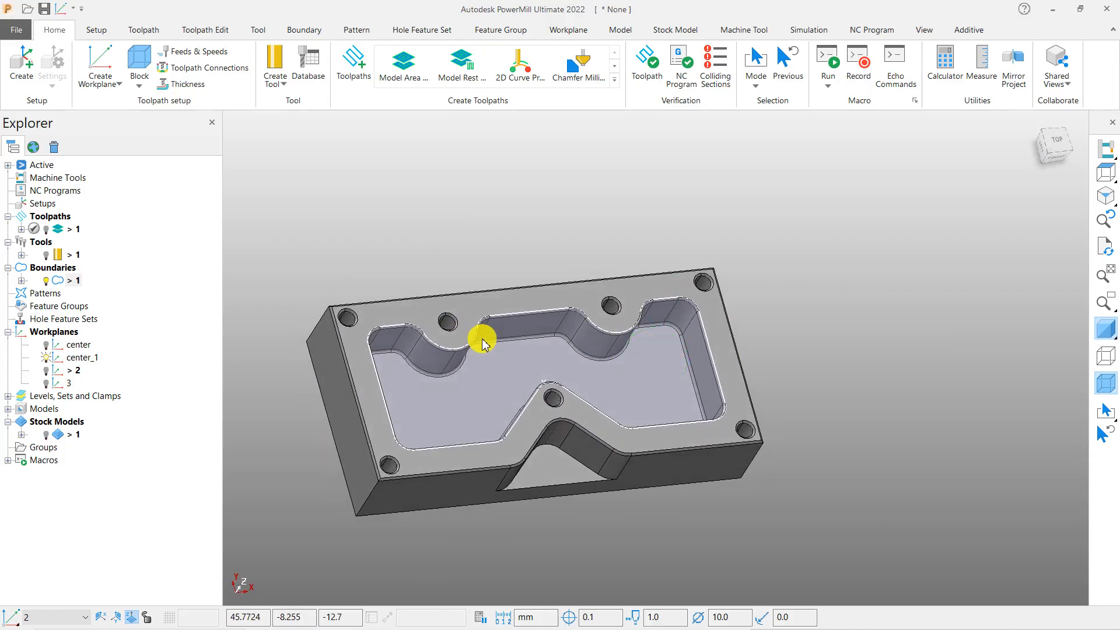
middle_click_drag(418, 368, 370, 343)
scroll(375, 300, "up", 6)
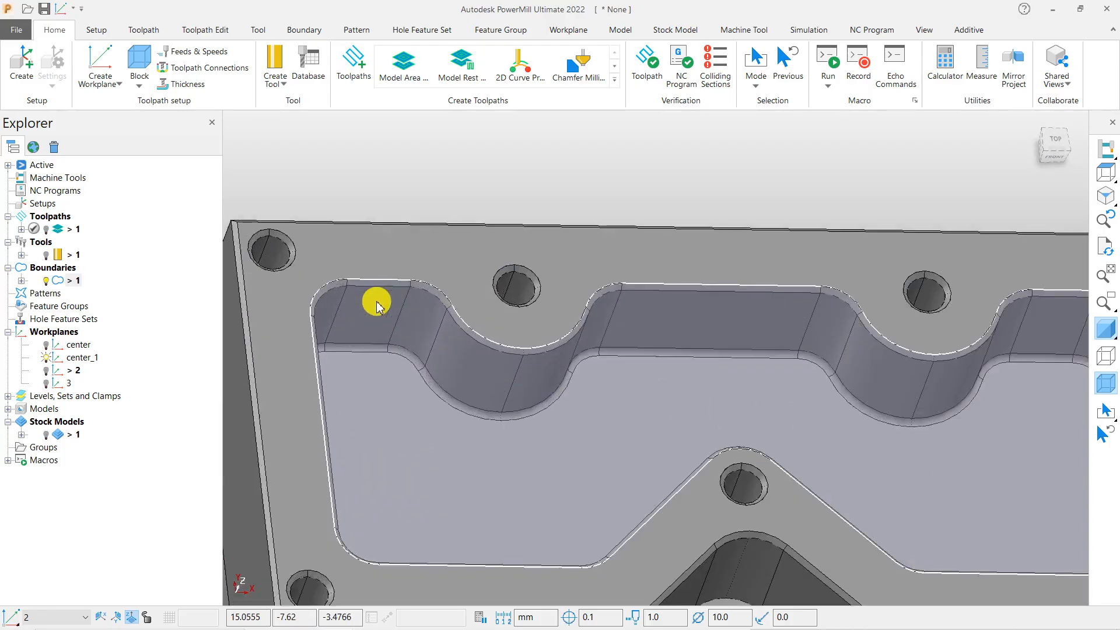
scroll(303, 309, "down", 6)
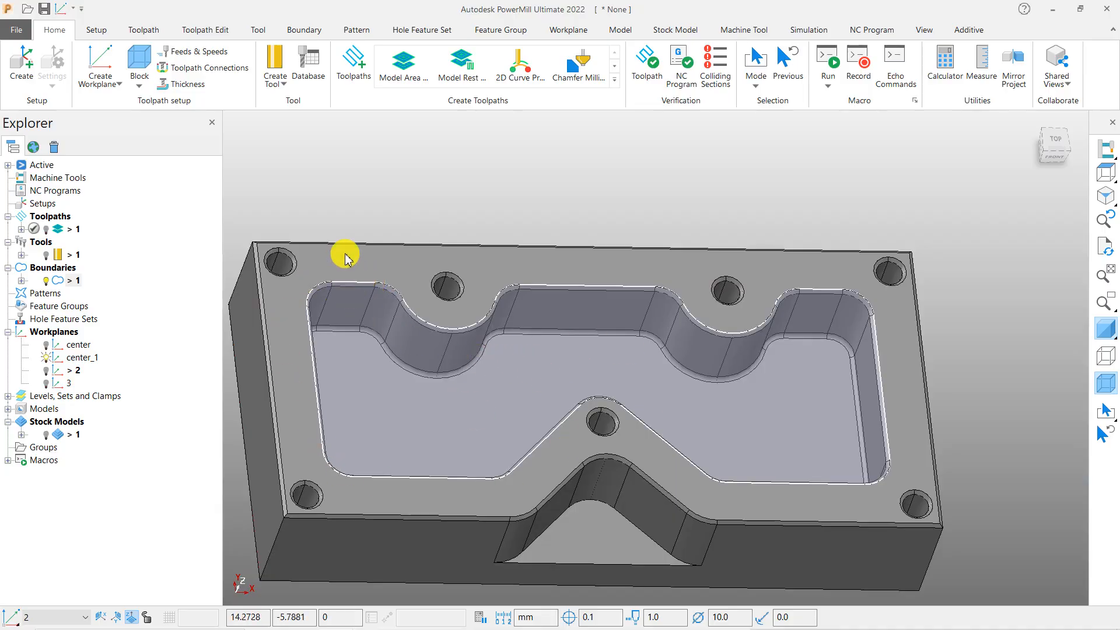
left_click(376, 291)
left_click(397, 203)
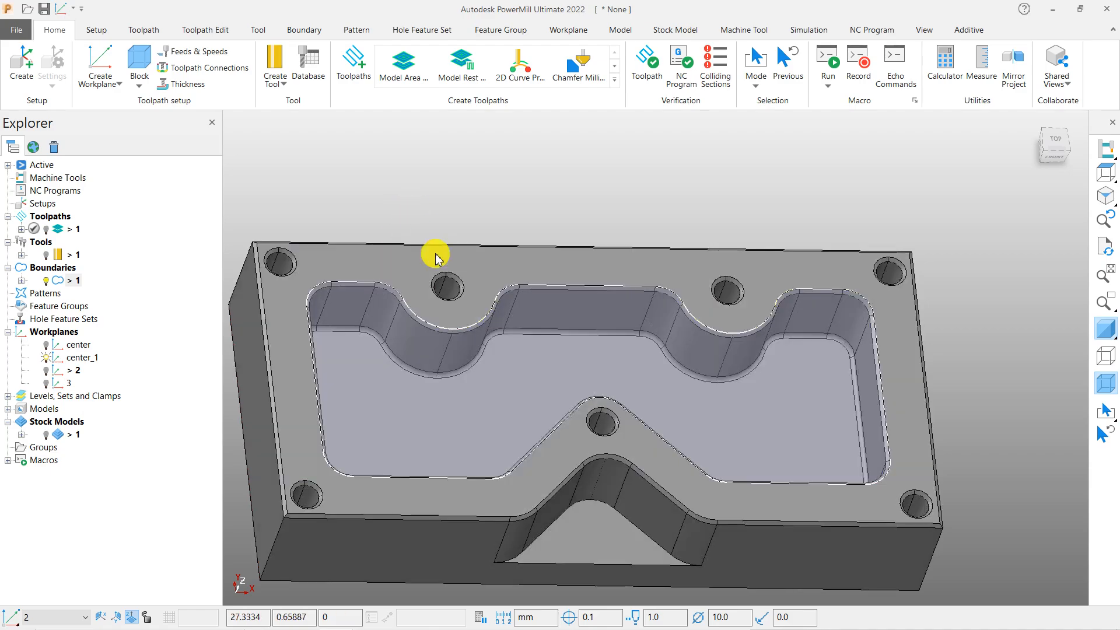
middle_click_drag(425, 297, 362, 331)
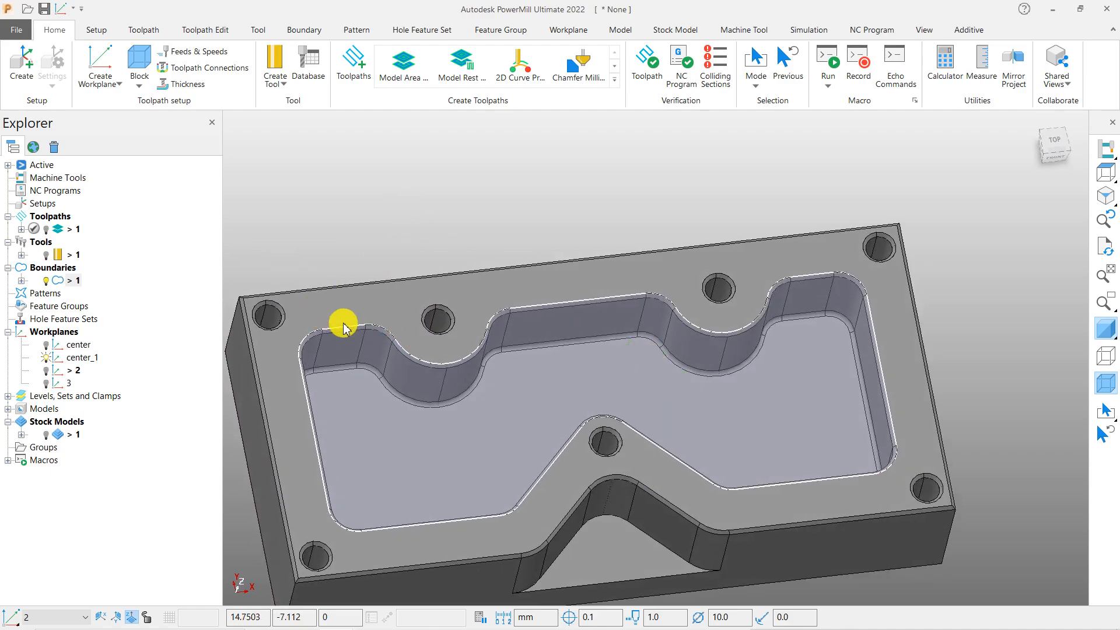
scroll(344, 328, "down", 3)
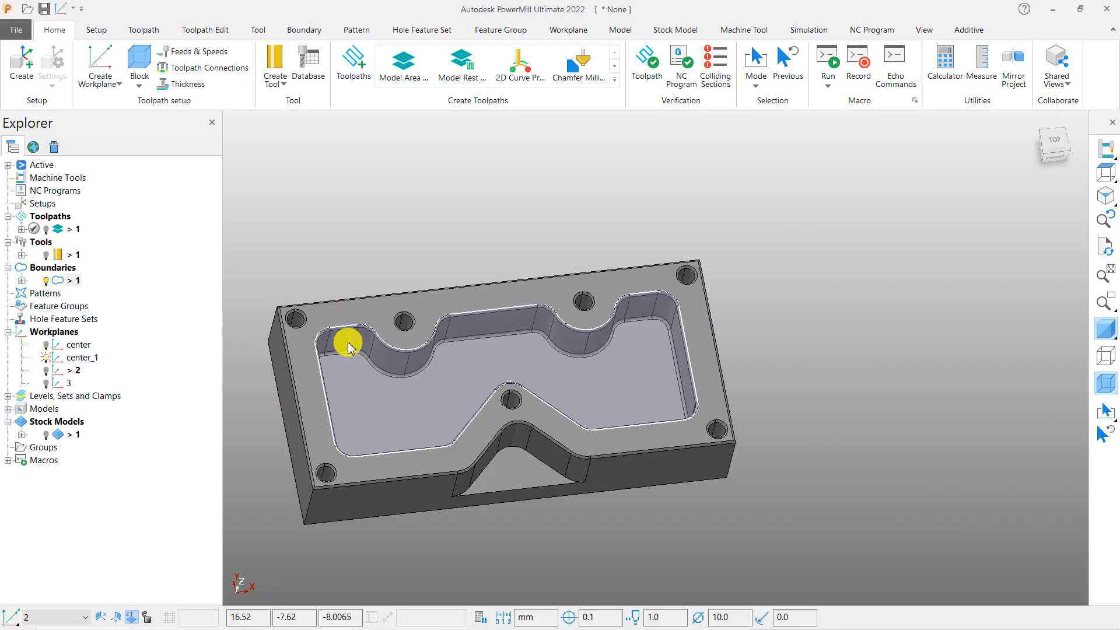
Compare the tool's diameter with the pocket's corners and curved walls in the top view
left_click(1104, 170)
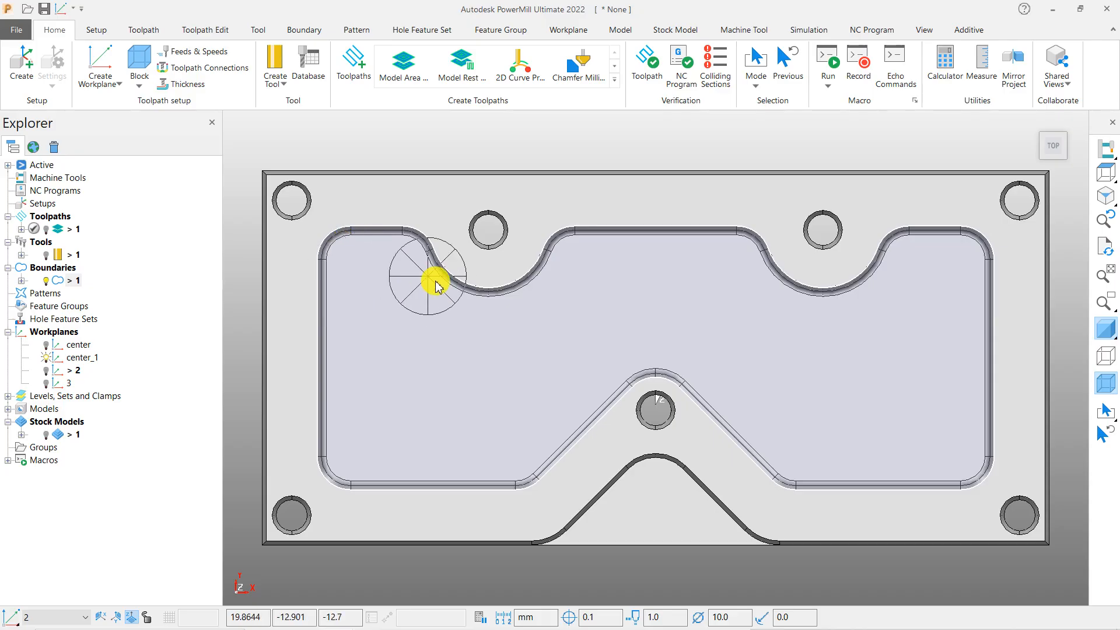
scroll(343, 244, "down", 2)
scroll(370, 242, "up", 3)
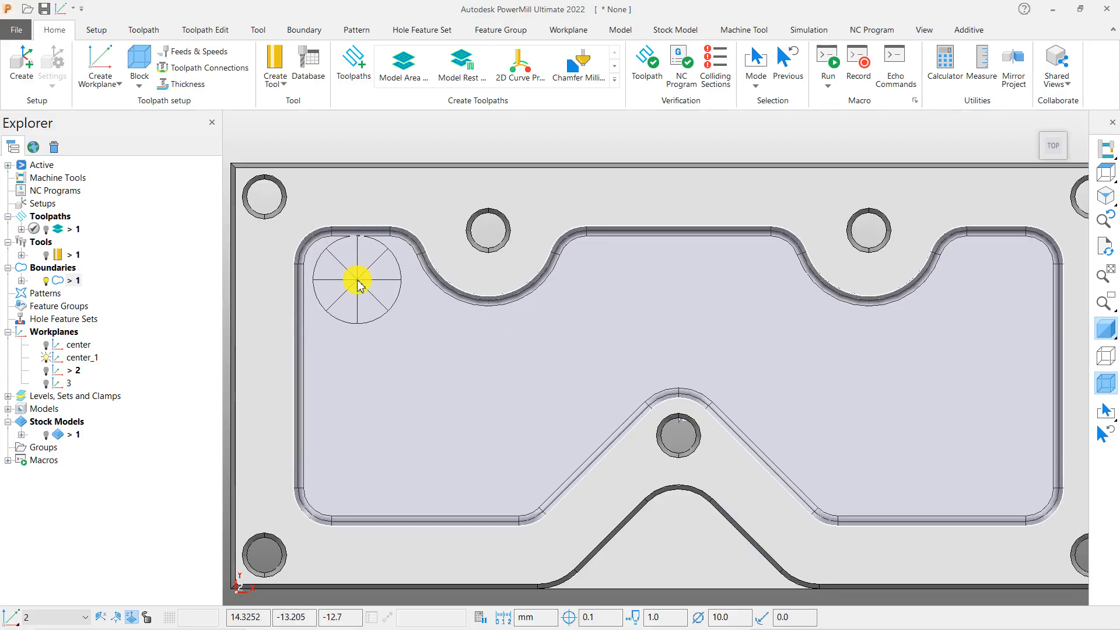
middle_click_drag(601, 357, 511, 262)
scroll(432, 205, "down", 3)
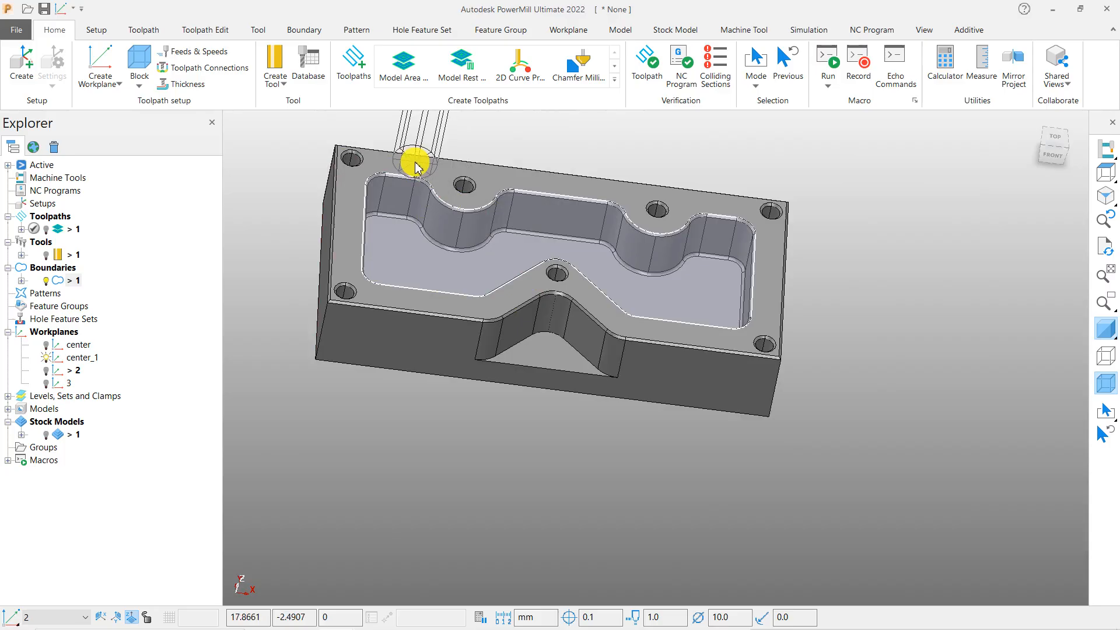
Try raising the block's maximum Z limit to 10.0 and inspect it around the pocket
left_click(140, 58)
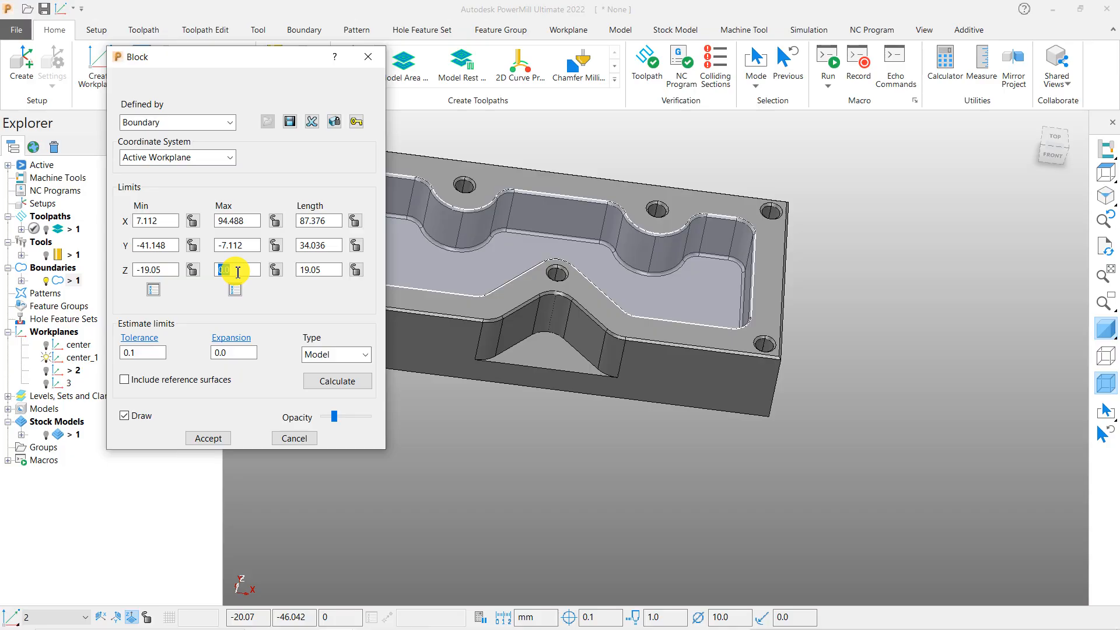
key("Tab")
middle_click_drag(593, 343, 590, 275)
scroll(588, 276, "up", 5)
scroll(590, 265, "down", 3)
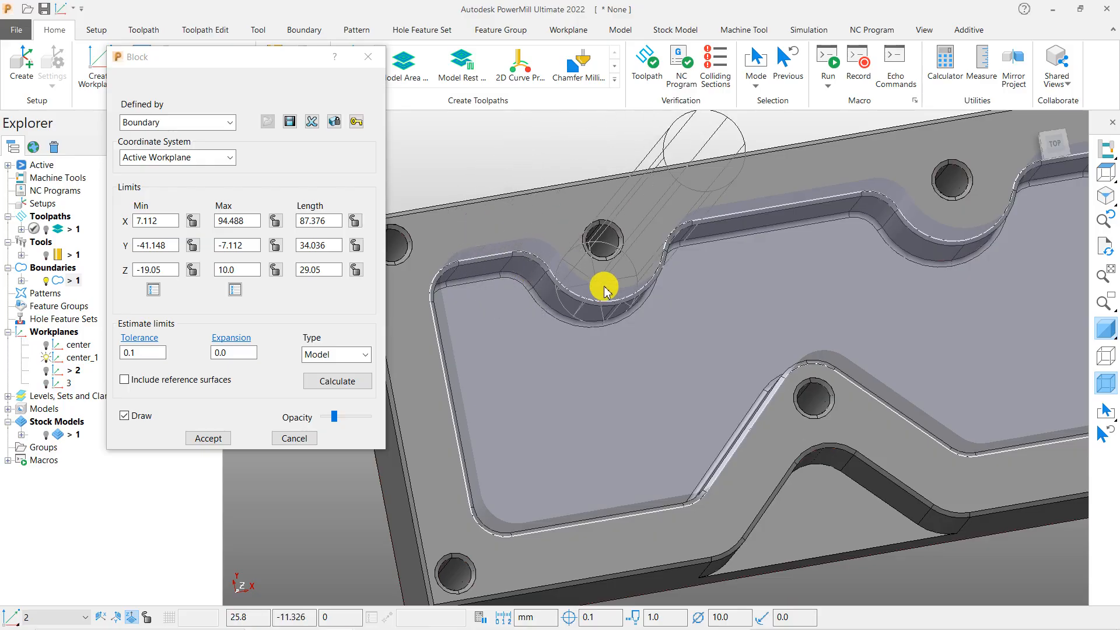
scroll(560, 293, "down", 3)
scroll(560, 294, "down", 3)
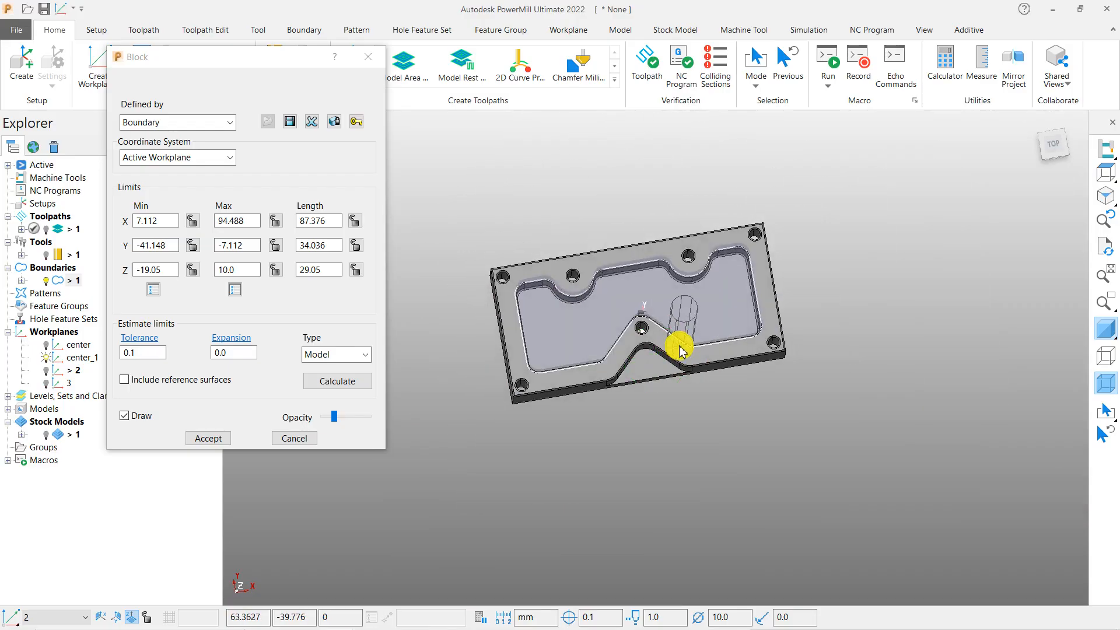
Examine the raised block against the part from above and discard the limit change
left_click(1108, 173)
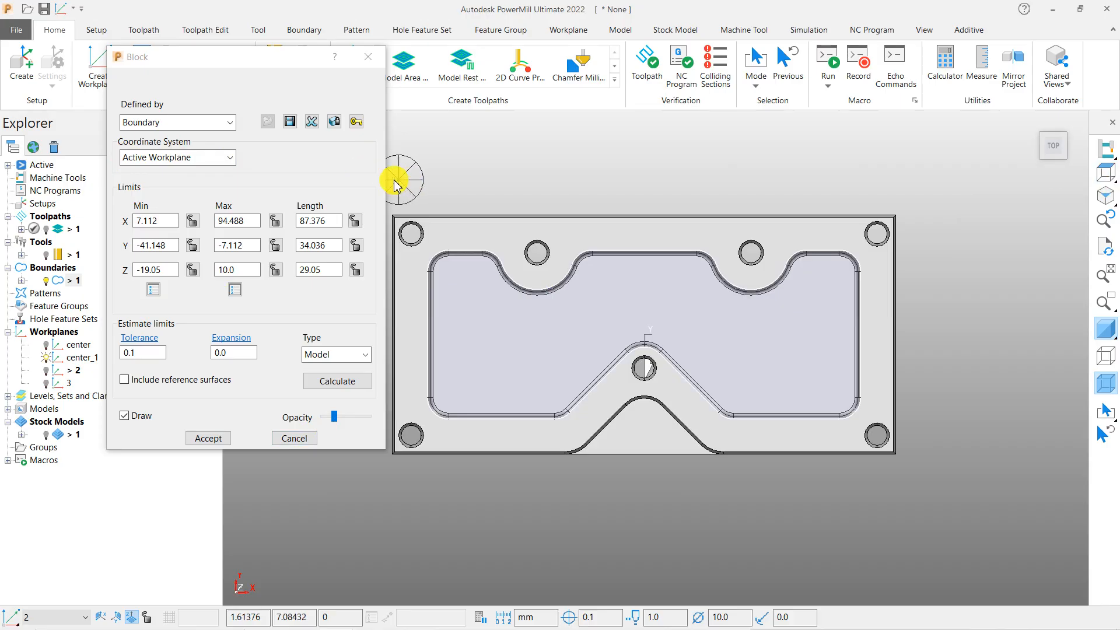
scroll(680, 310, "down", 2)
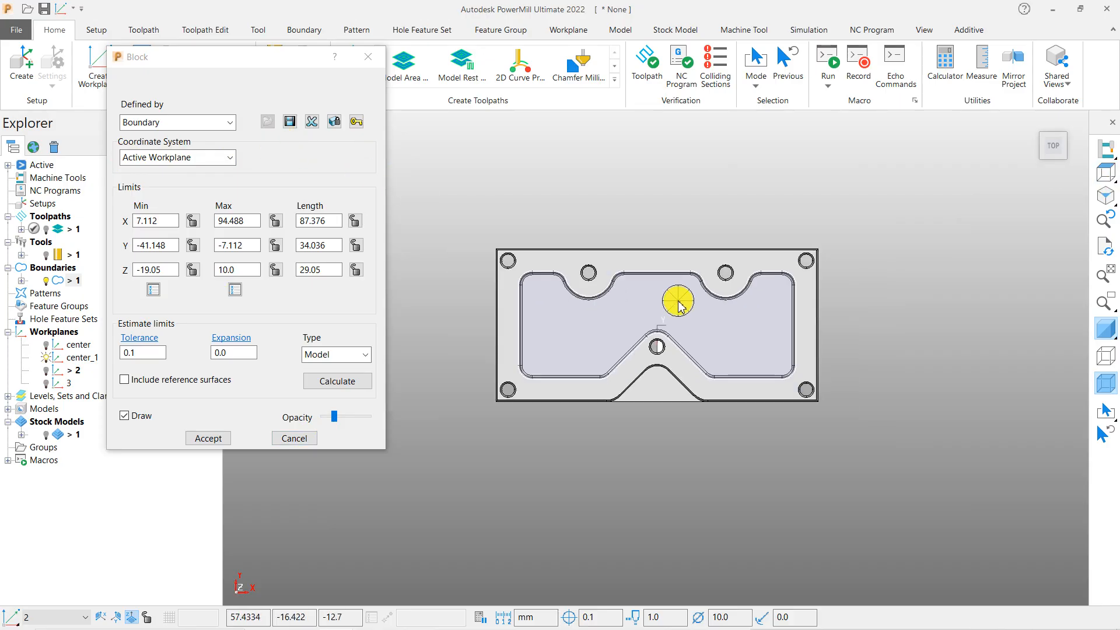
middle_click_drag(677, 304, 743, 318)
scroll(555, 358, "up", 4)
scroll(563, 306, "down", 5)
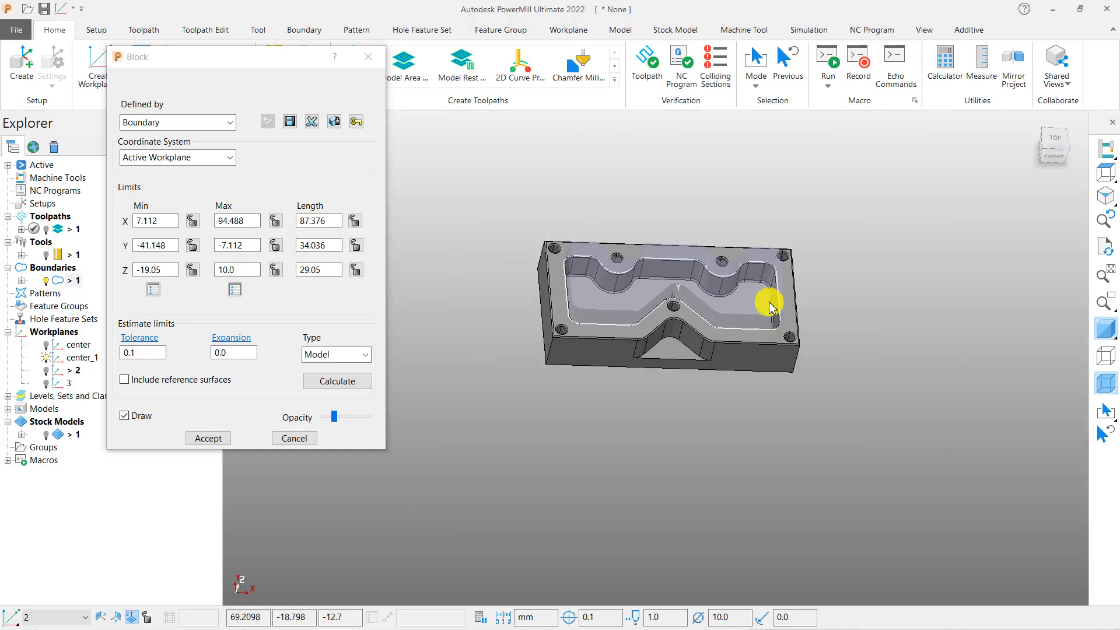
left_click(1103, 174)
scroll(633, 324, "down", 3)
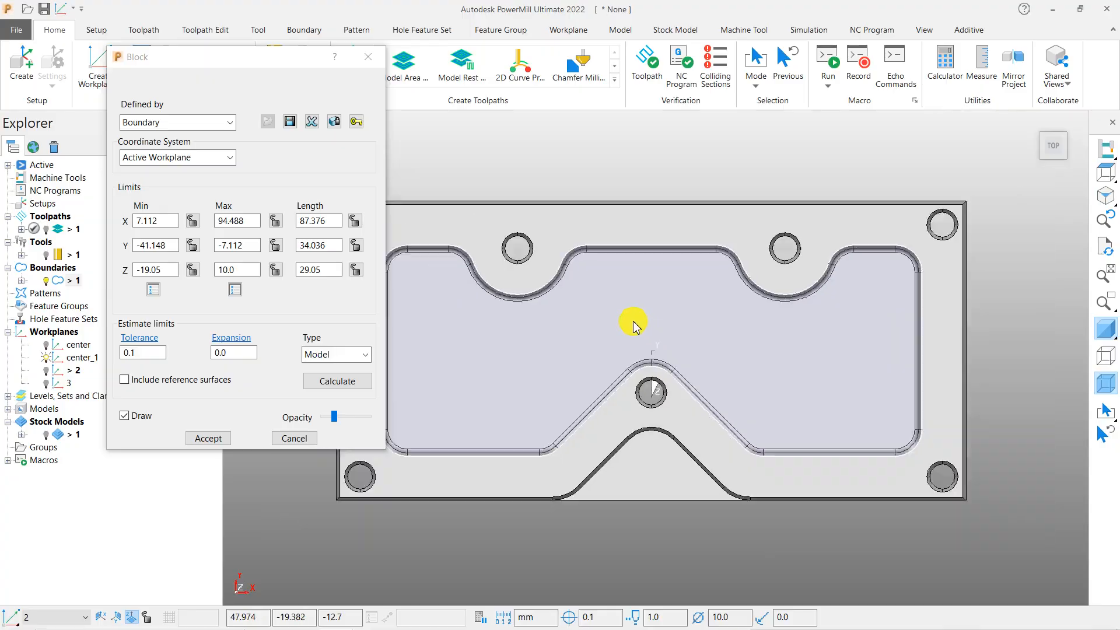
left_click(278, 438)
Create a user-defined boundary from the selected pocket floor, with private use disallowed
scroll(612, 292, "up", 3)
middle_click_drag(612, 292, 596, 258)
scroll(638, 186, "down", 3)
scroll(595, 257, "down", 2)
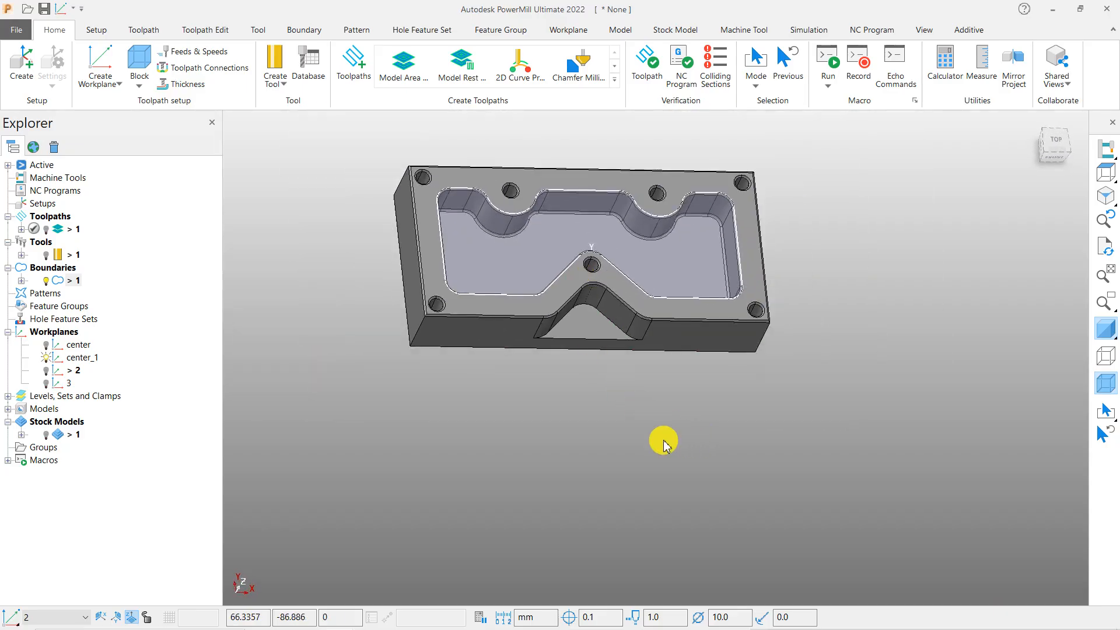
middle_click_drag(605, 400, 458, 338)
middle_click_drag(635, 338, 662, 357)
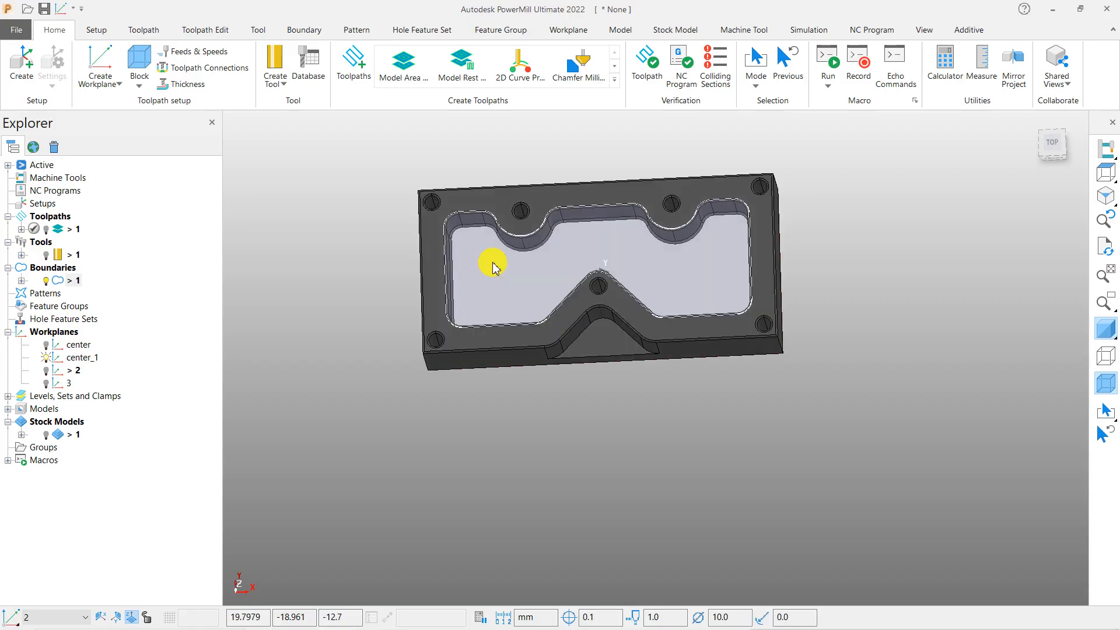
right_click(63, 274)
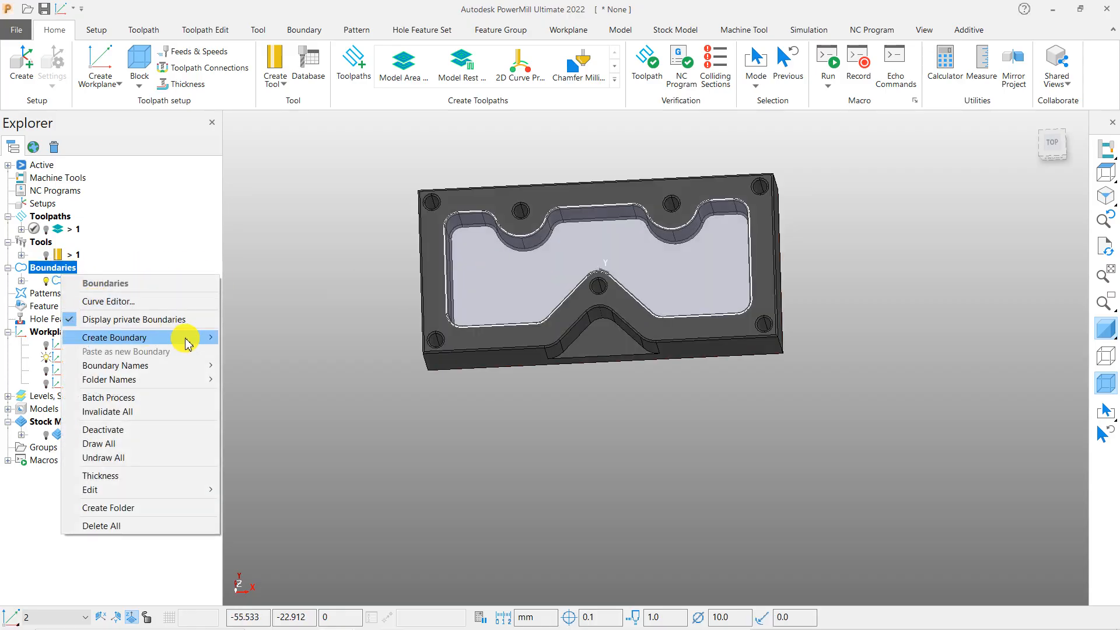
mouse_move(188, 344)
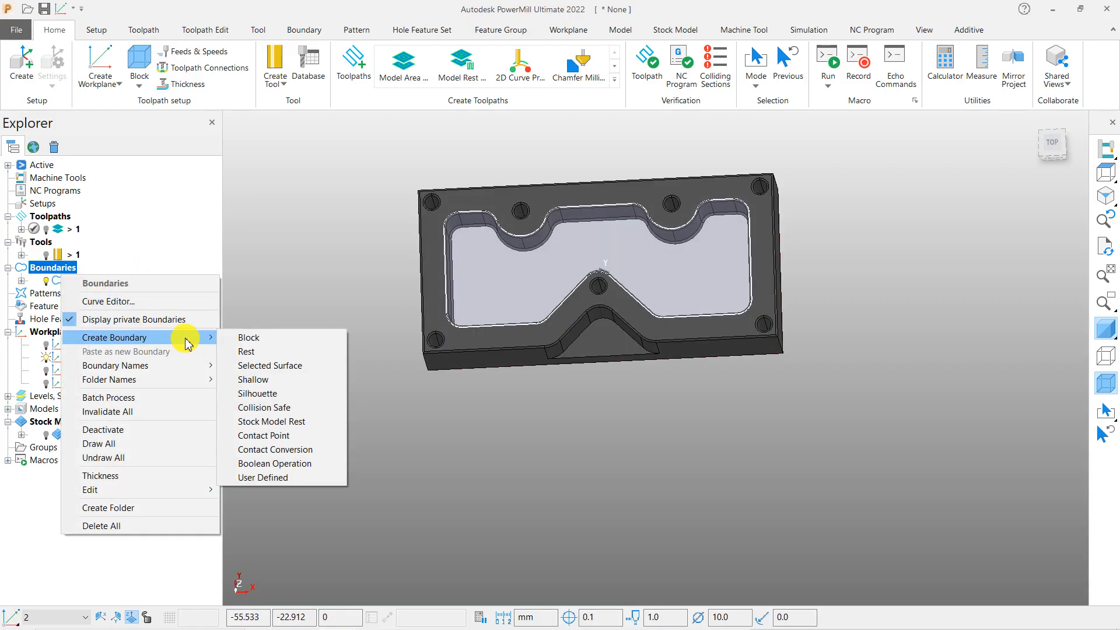
left_click(298, 483)
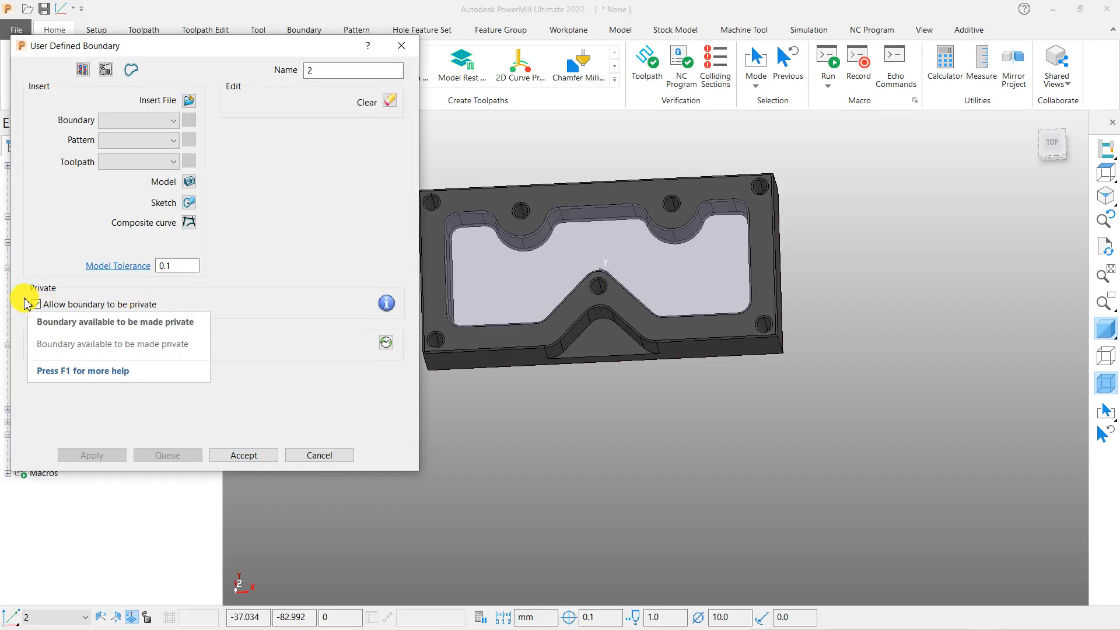
left_click(35, 304)
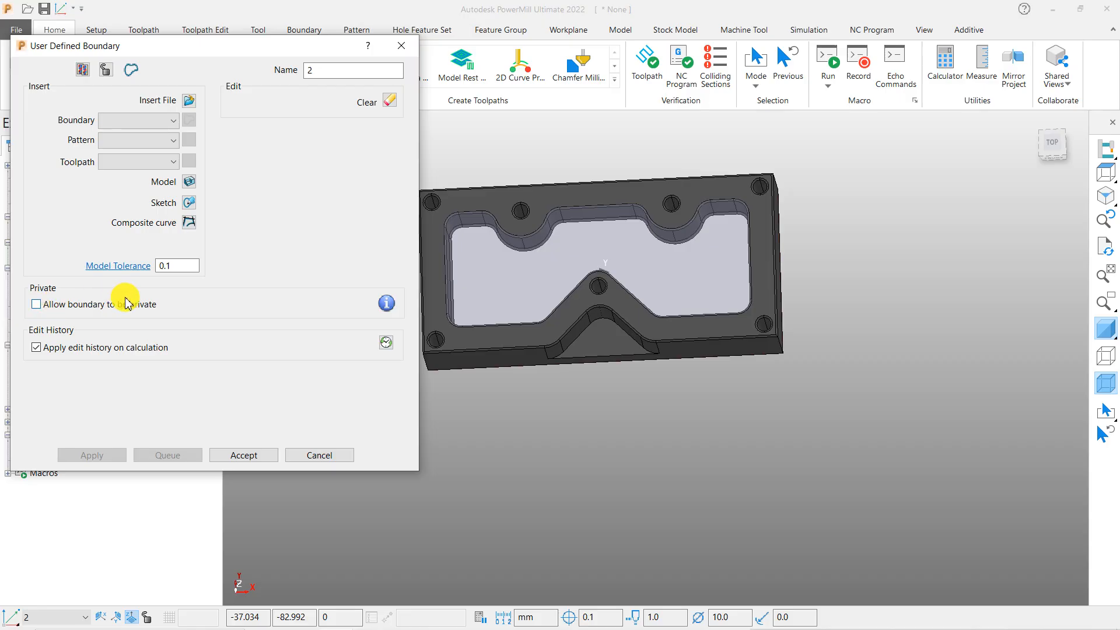
left_click(189, 182)
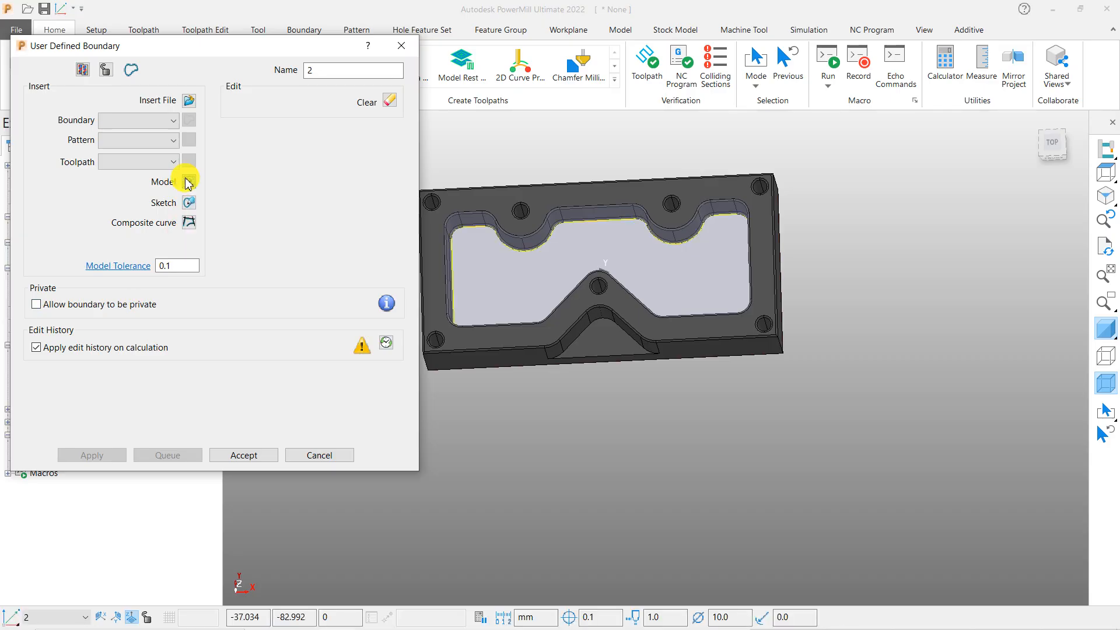
left_click(243, 455)
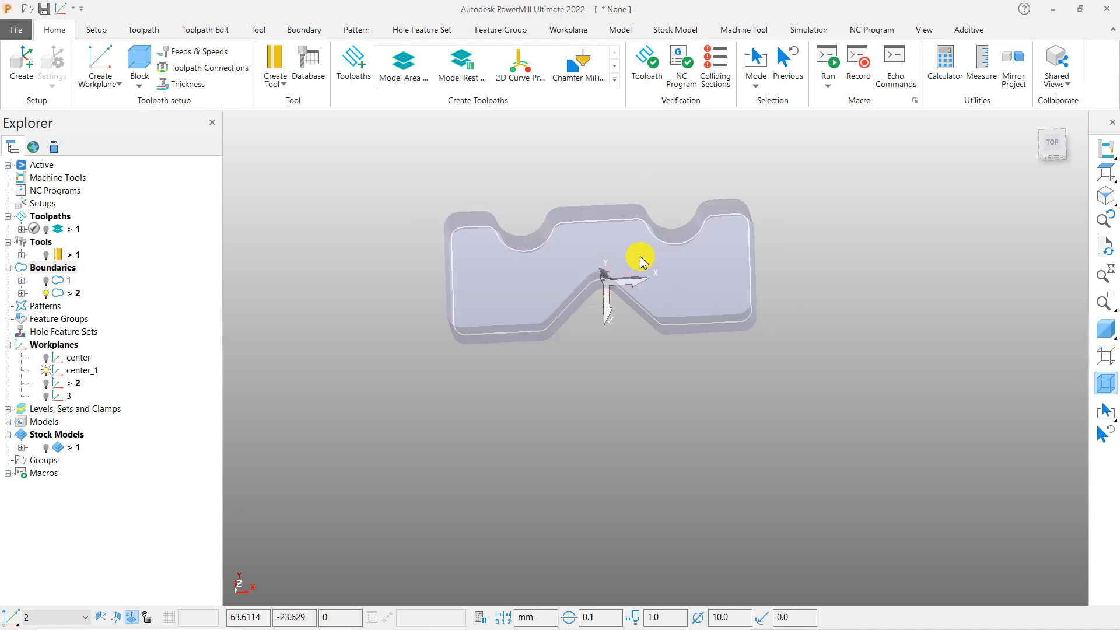
Compare the new boundary outline with the pocket-shaped block at an angle and from above
scroll(620, 290, "up", 2)
middle_click_drag(656, 357, 673, 236)
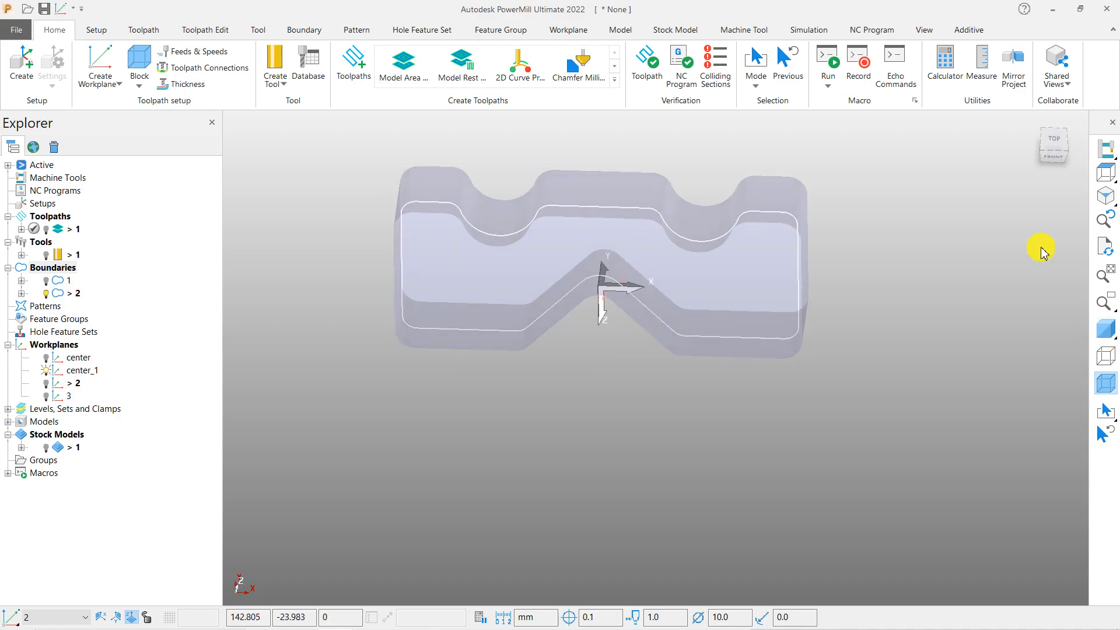
left_click(1107, 174)
scroll(371, 293, "down", 2)
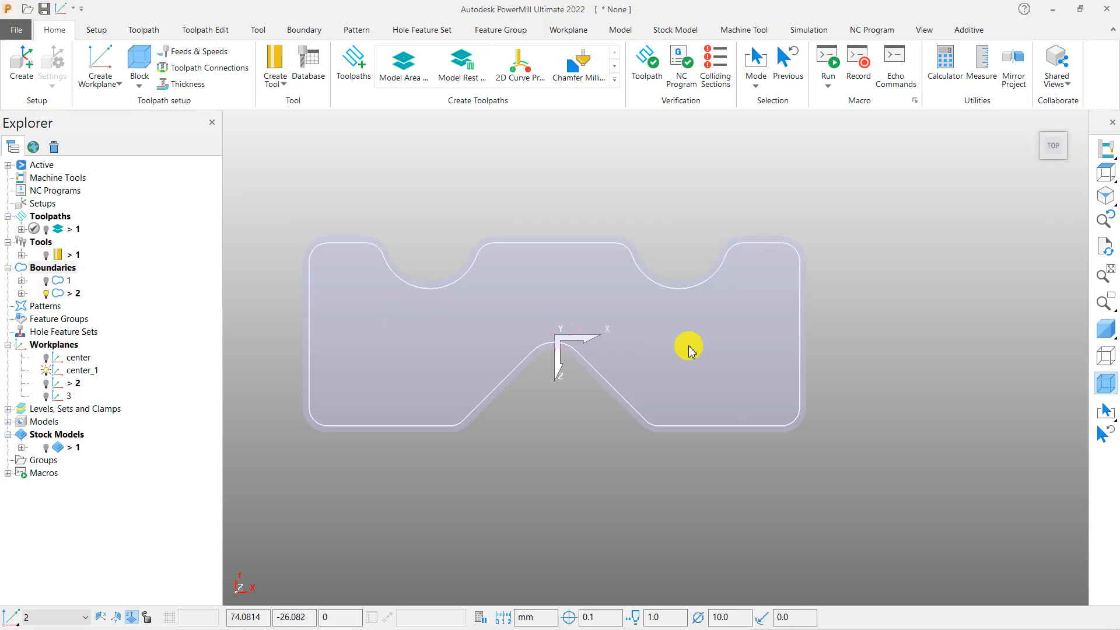
Shade the part and examine the block inside the pocket from above and from several tilted angles
left_click(1101, 331)
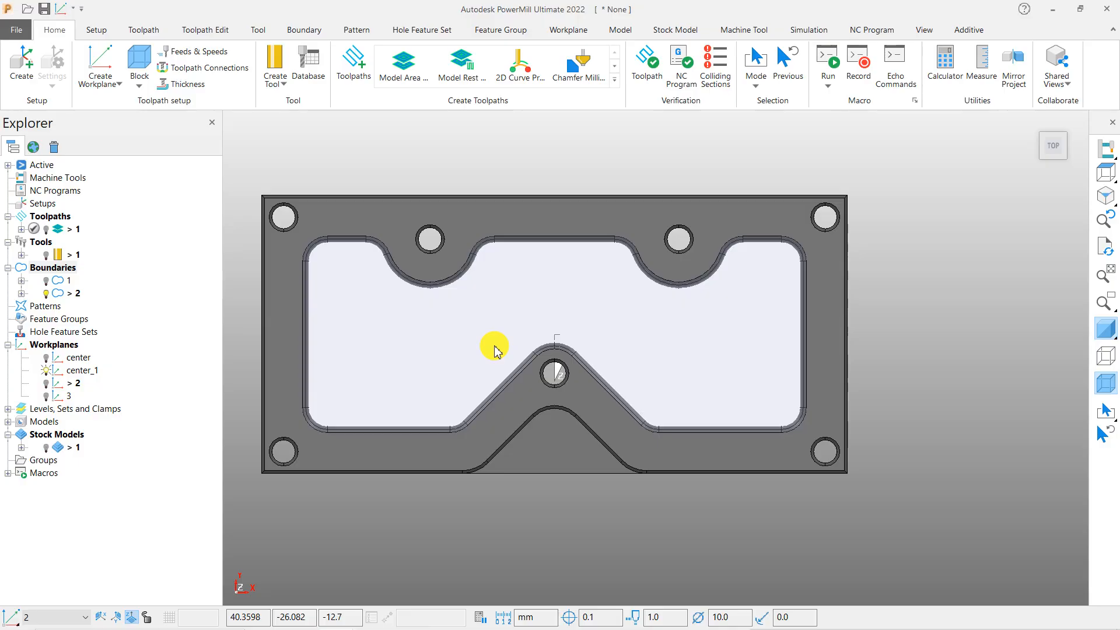
left_click(466, 307)
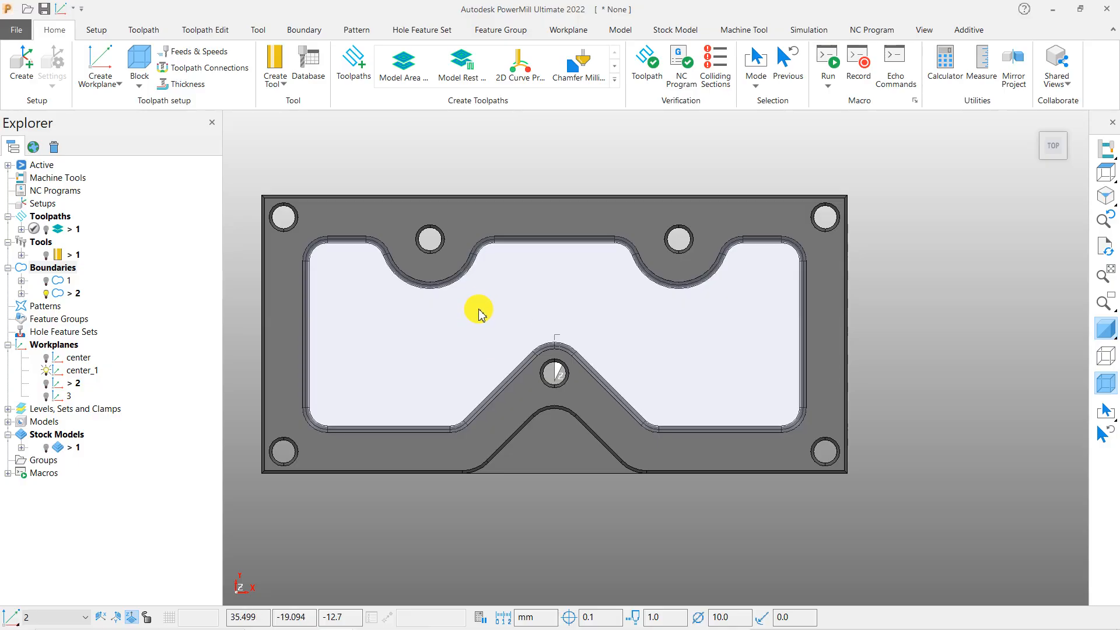
middle_click_drag(508, 318, 510, 310)
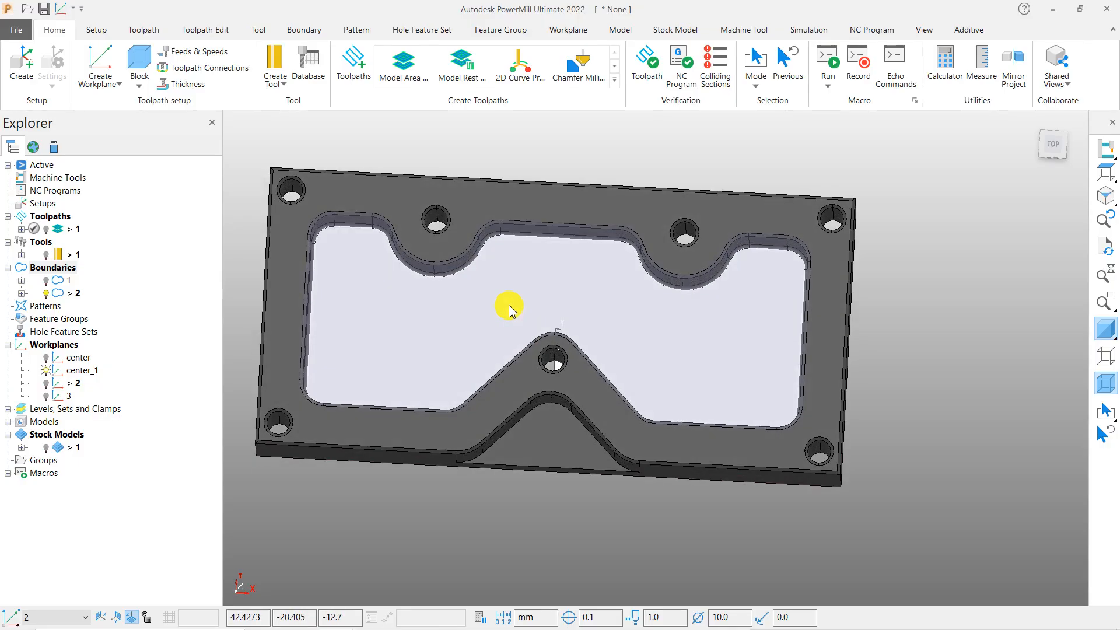
scroll(502, 327, "down", 3)
middle_click_drag(500, 358, 703, 338)
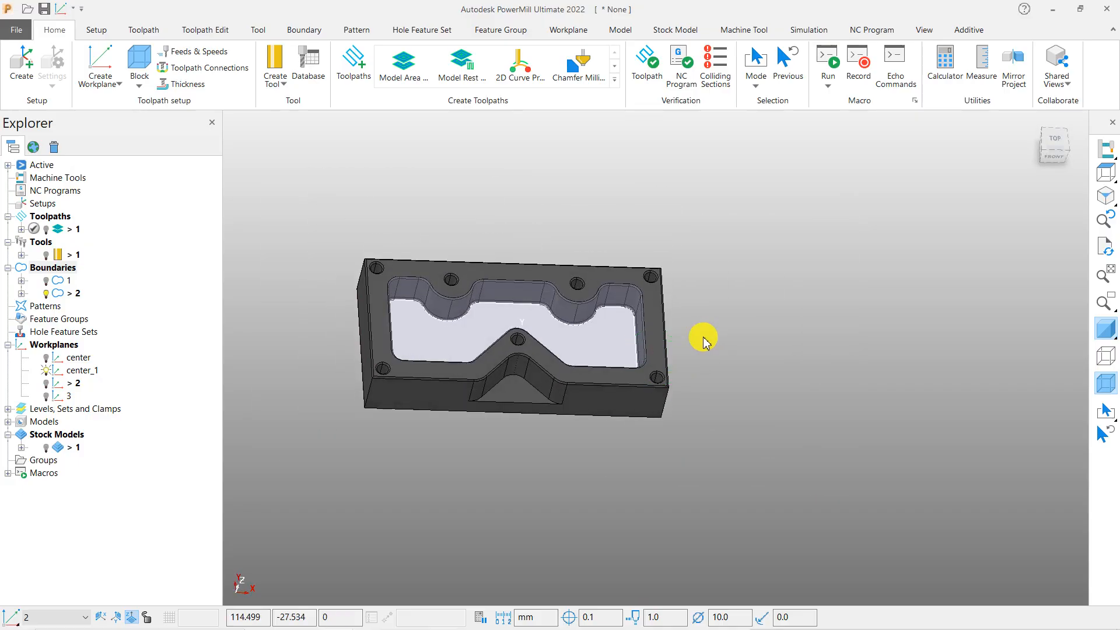
left_click(1096, 329)
mouse_move(794, 394)
middle_mouse_down()
mouse_move(743, 408)
mouse_move(738, 430)
middle_mouse_up()
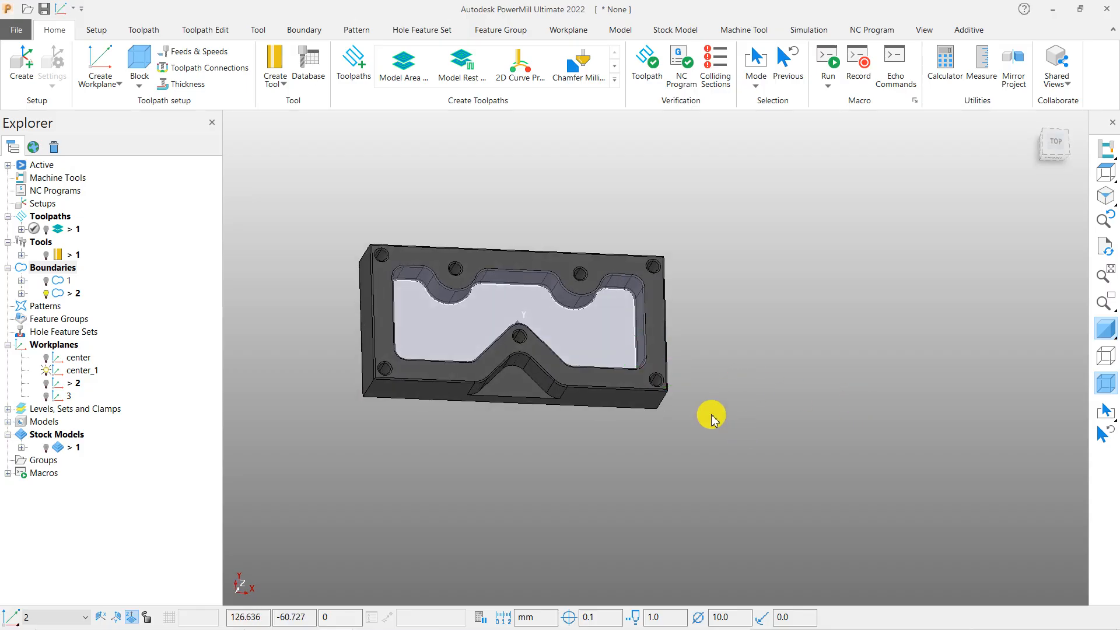
middle_click_drag(613, 380, 634, 362)
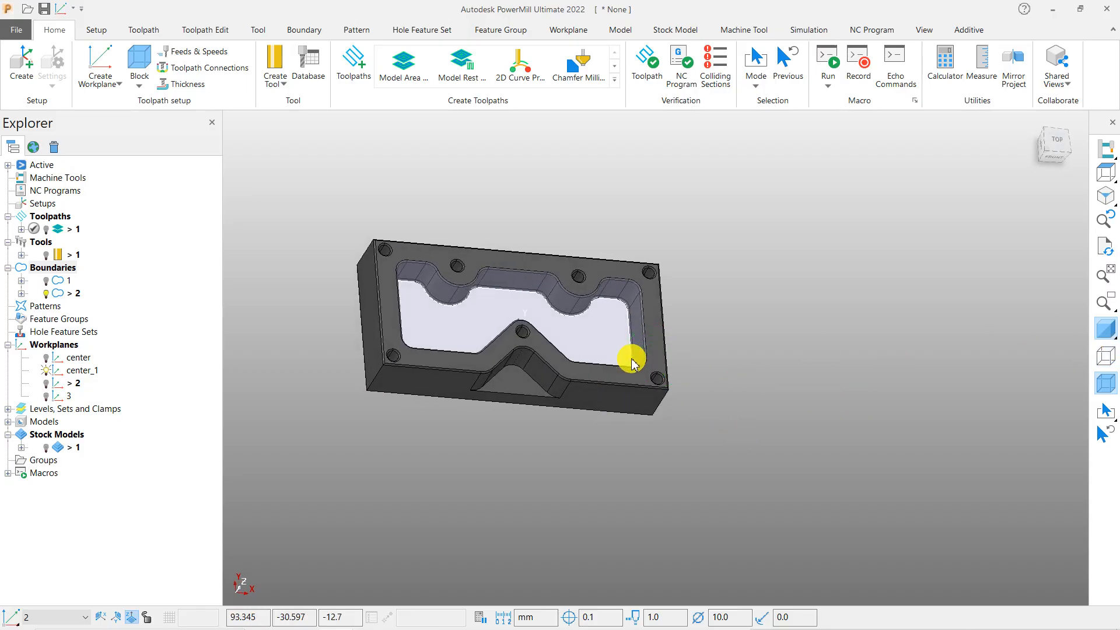
mouse_move(492, 369)
middle_mouse_down()
mouse_move(520, 300)
mouse_move(488, 363)
middle_mouse_up()
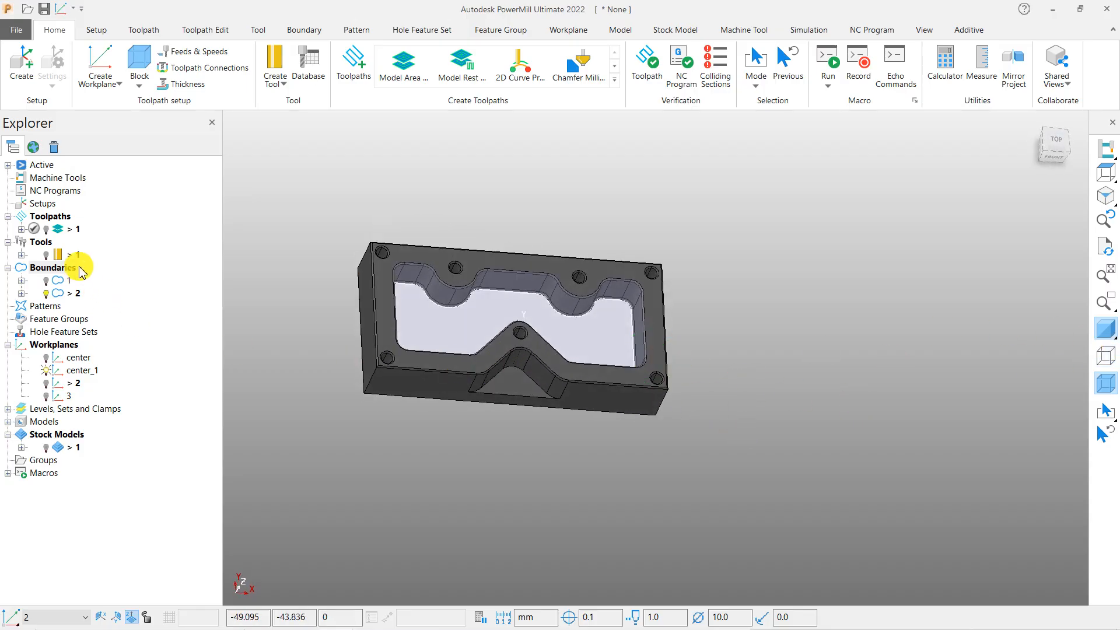
Define the block as a cylinder and calculate its limits from the whole selected part
left_click(141, 86)
left_click(152, 110)
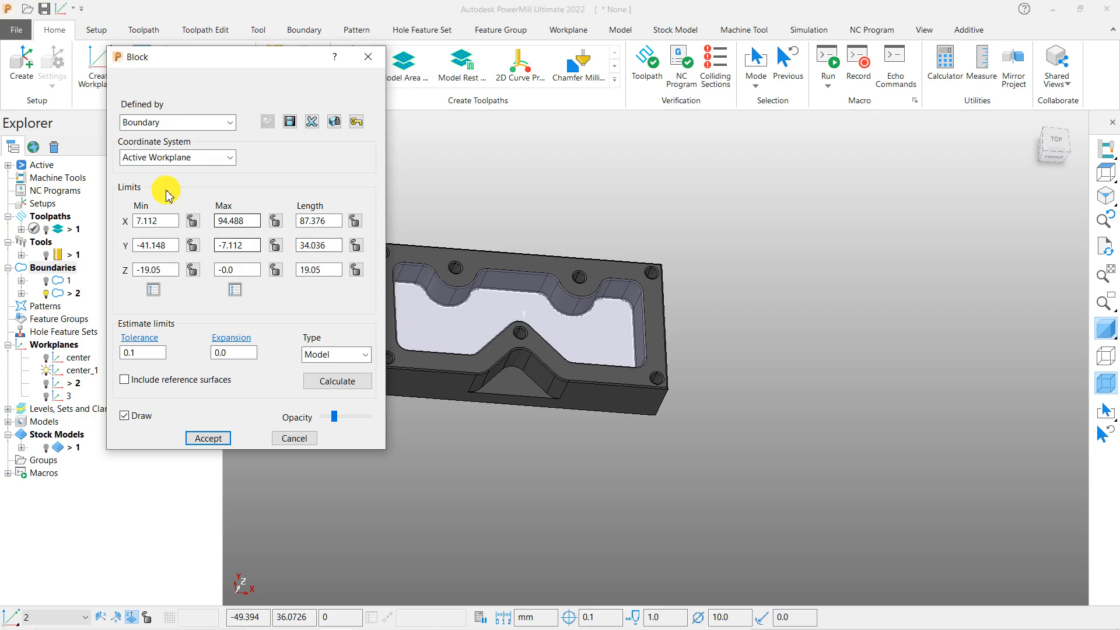
left_click(146, 122)
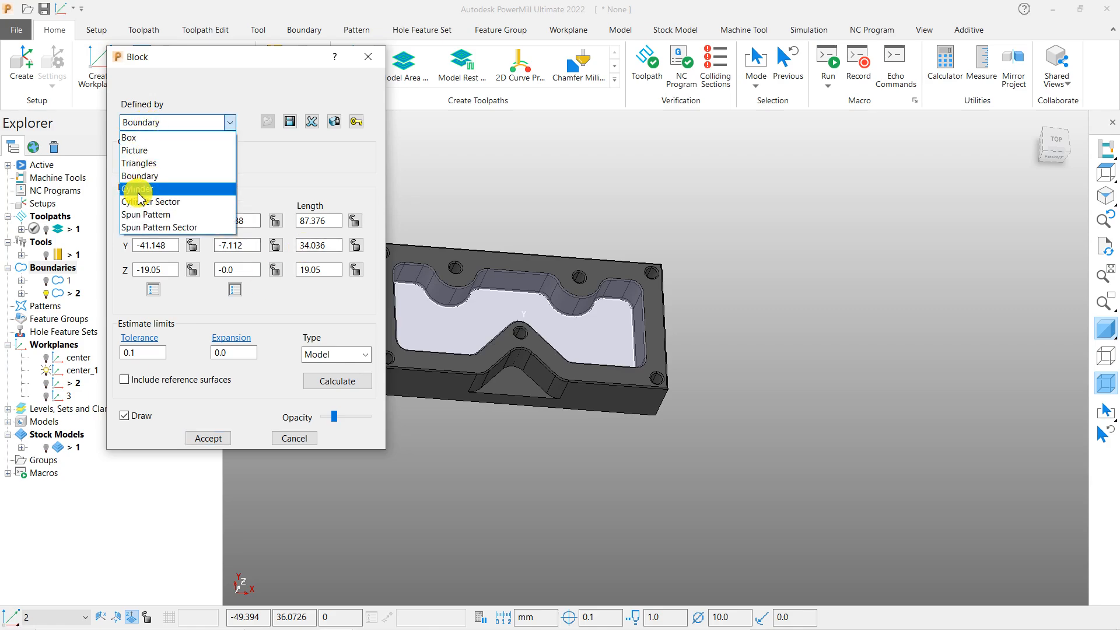
left_click(546, 266)
scroll(555, 263, "down", 4)
left_click(590, 372)
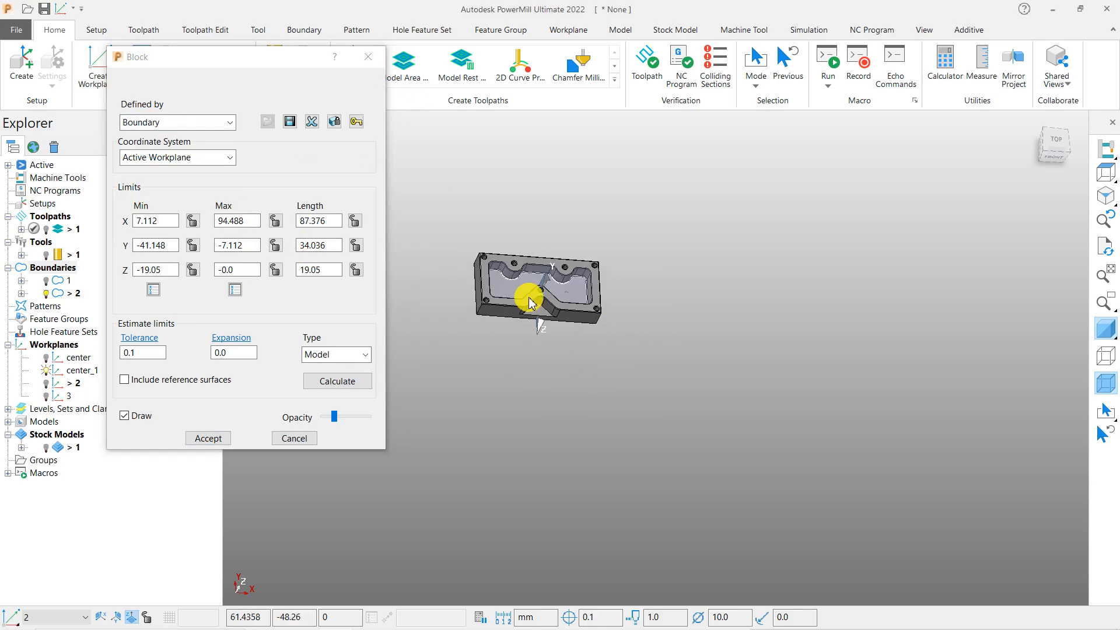
left_click_drag(455, 218, 681, 375)
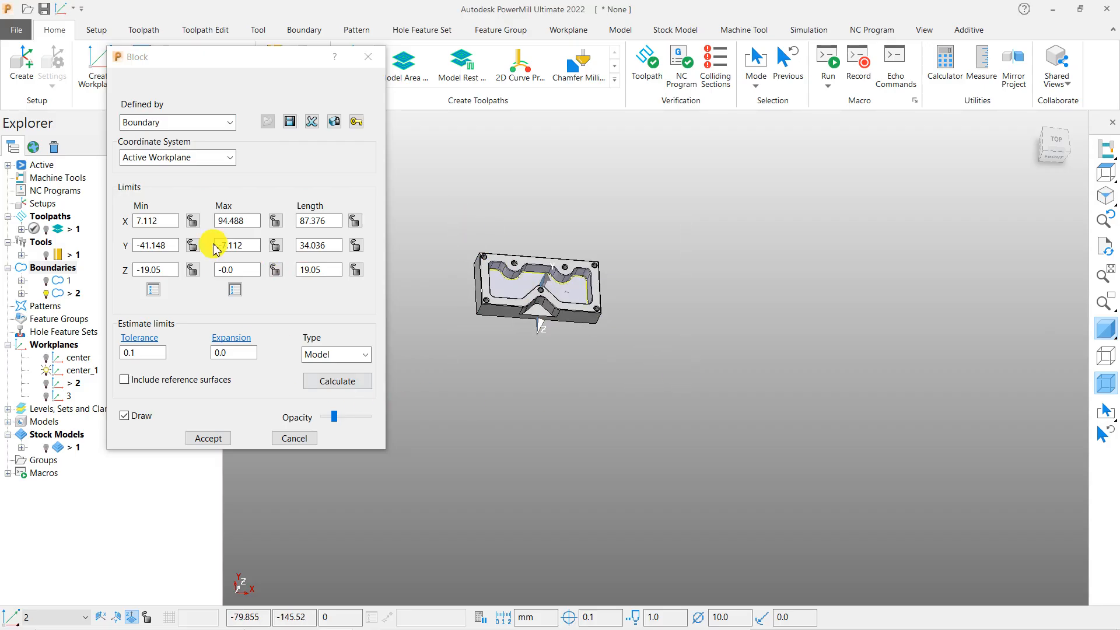
left_click(163, 122)
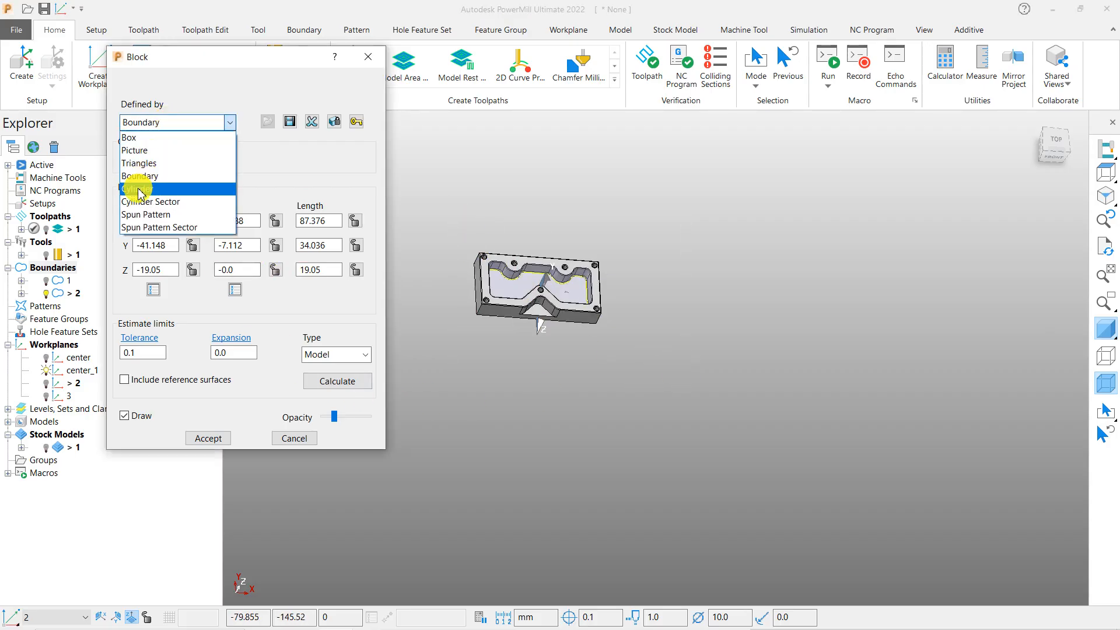
left_click(140, 194)
left_click(336, 382)
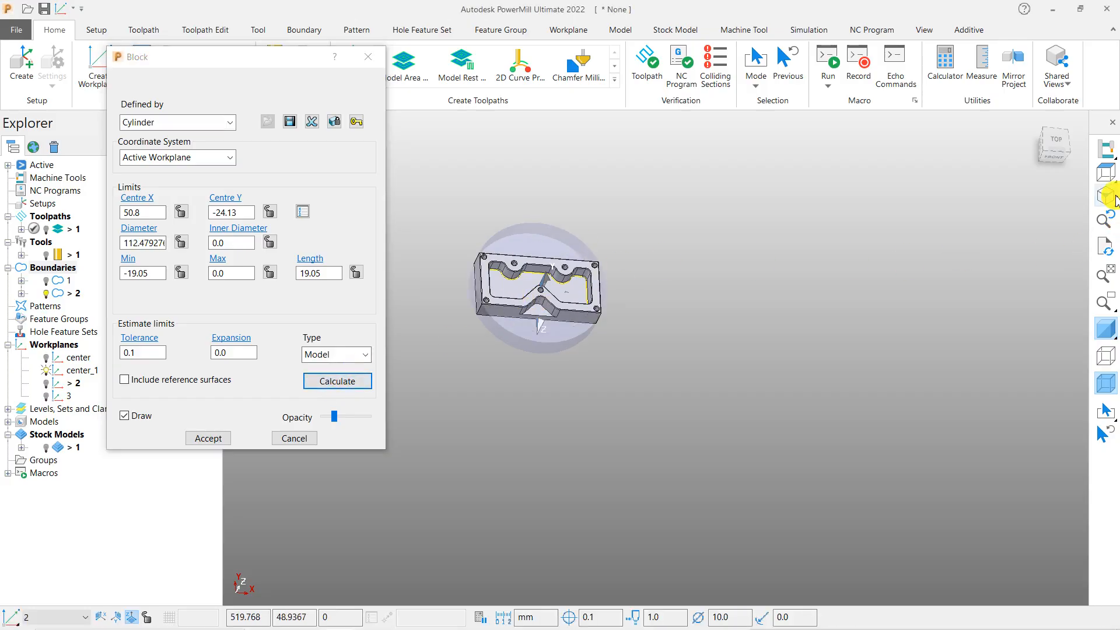
Examine the cylindrical block around the rectangular part from above, clear the selection, and accept the block
left_click(1106, 173)
scroll(818, 199, "down", 3)
scroll(710, 265, "up", 4)
scroll(566, 319, "down", 3)
scroll(636, 300, "up", 3)
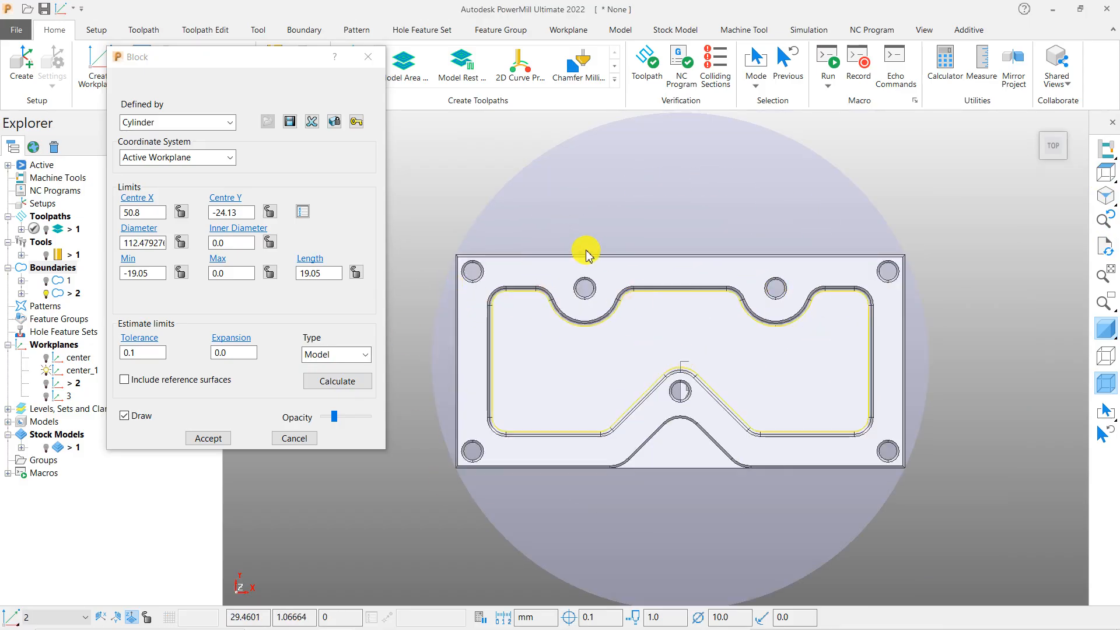
scroll(586, 256, "down", 2)
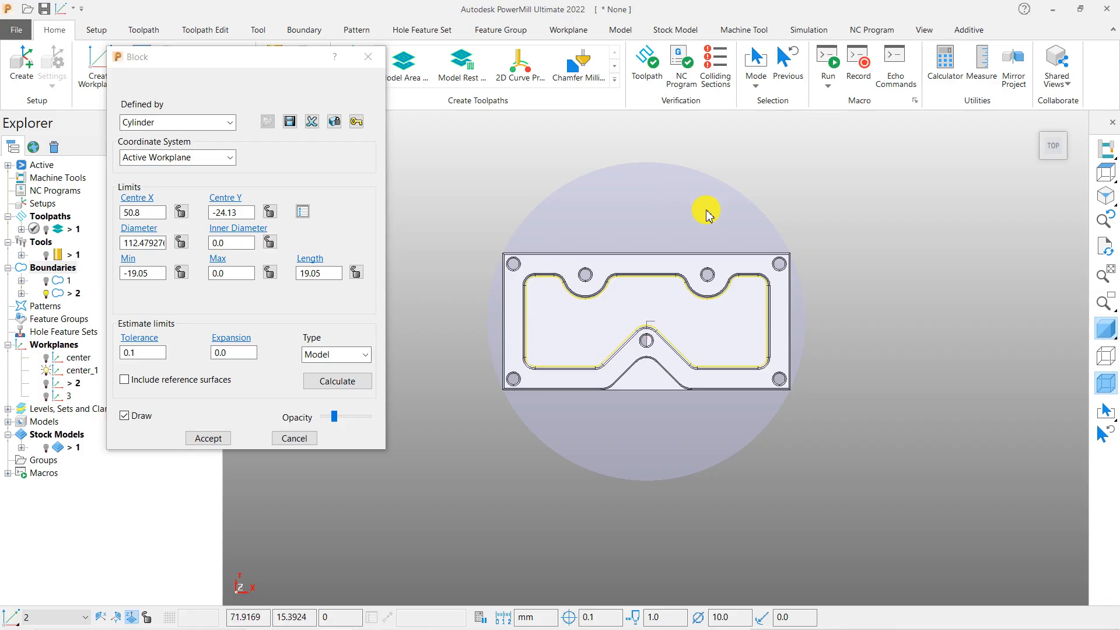
scroll(595, 268, "up", 3)
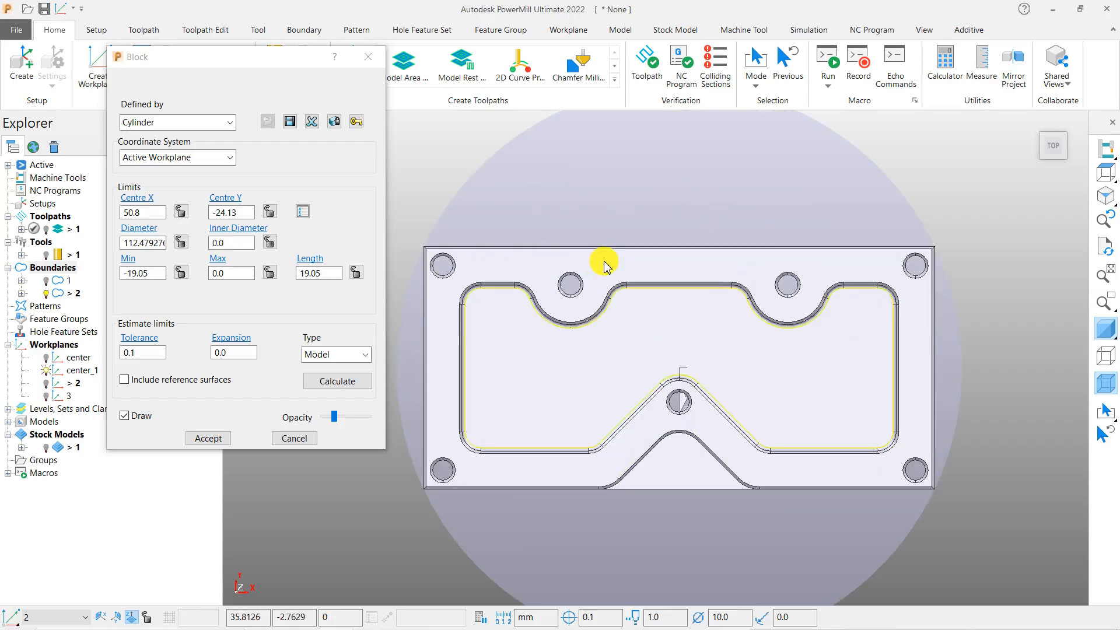
scroll(589, 201, "down", 2)
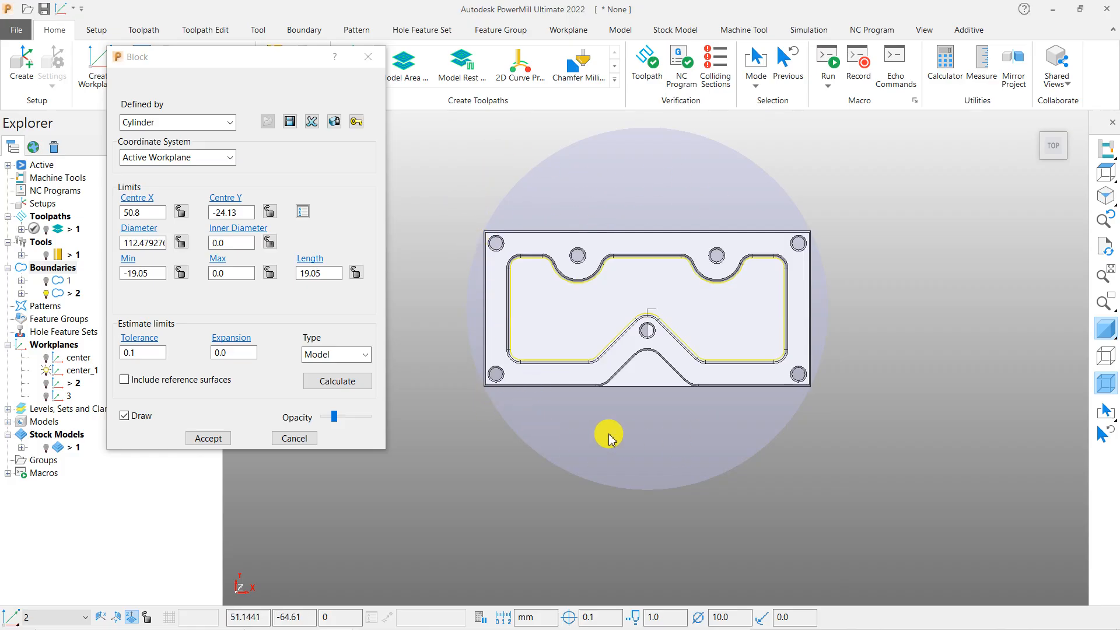
left_click(641, 175)
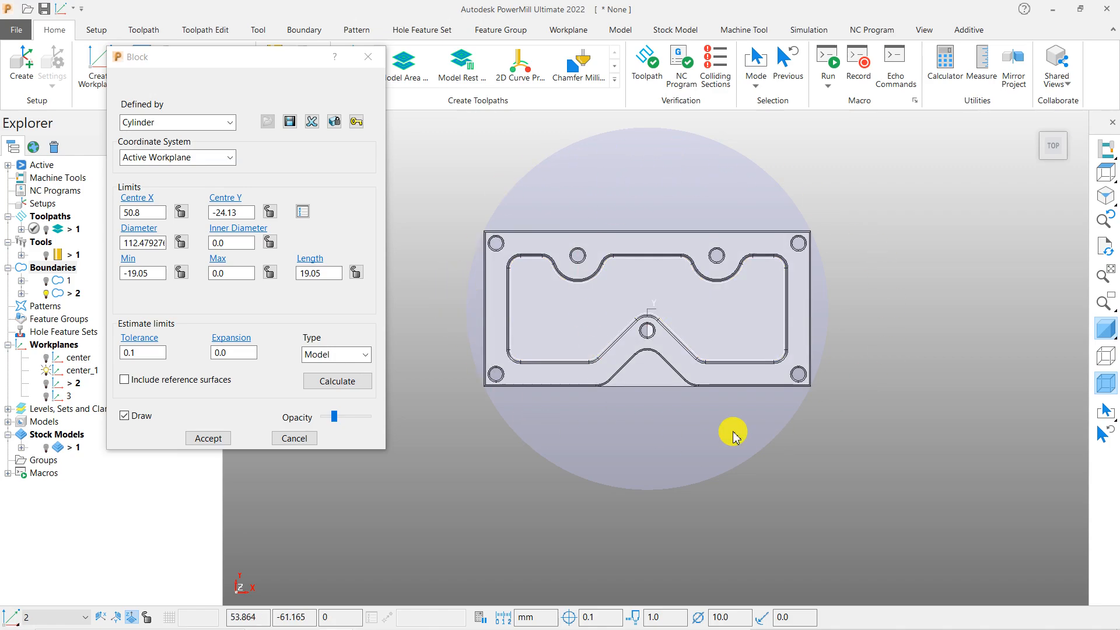
scroll(595, 420, "down", 3)
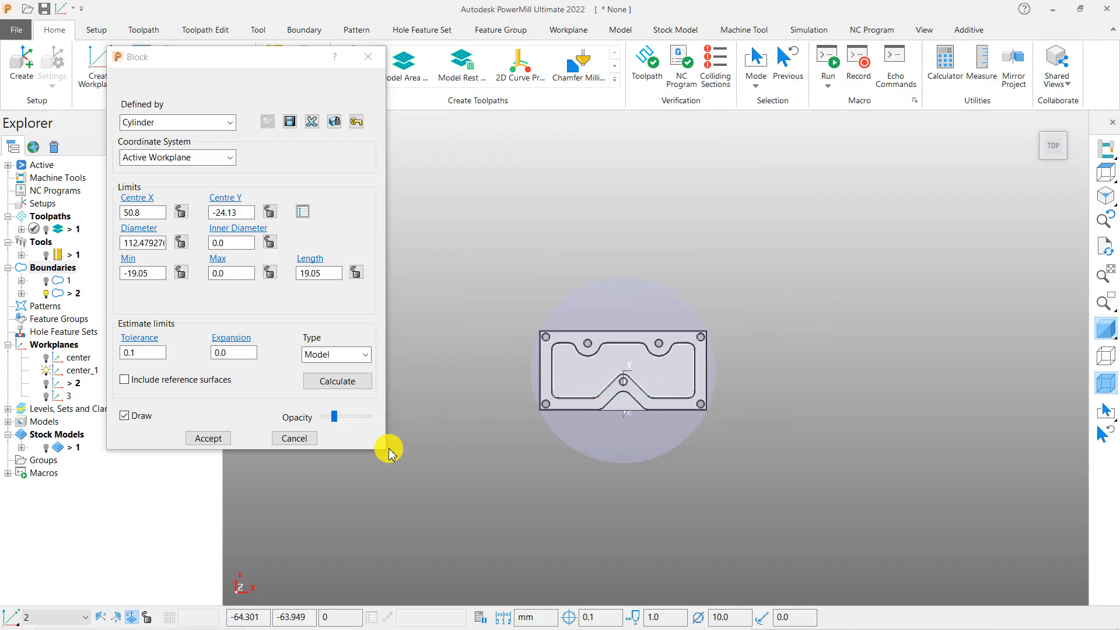
left_click(221, 436)
Switch to the other PowerMill session containing the round part and view it from above
mouse_move(368, 624)
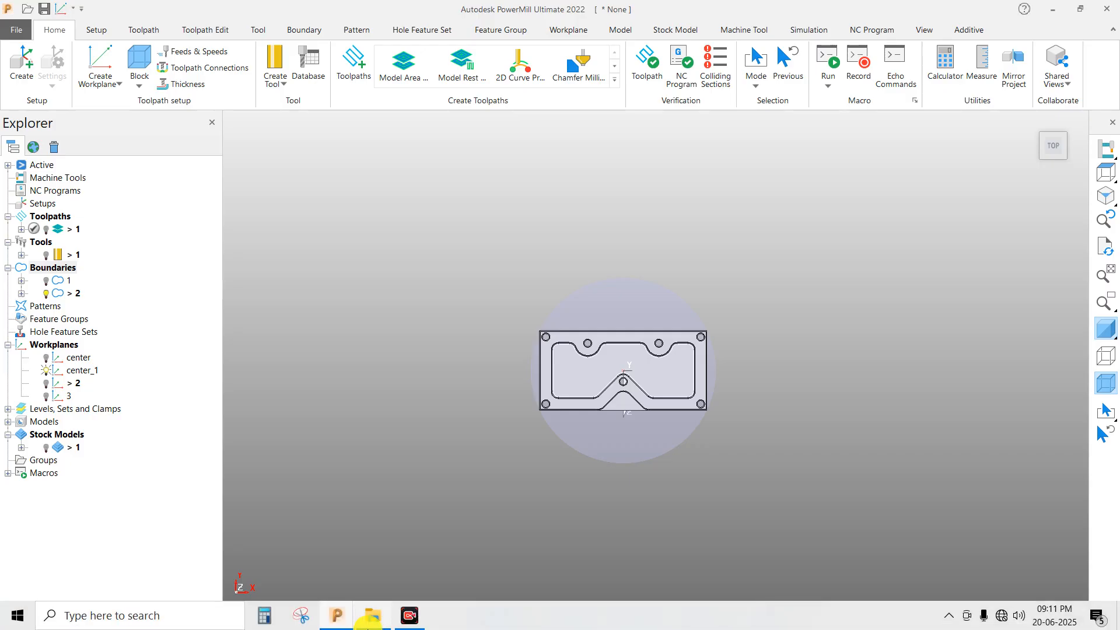
left_click(525, 563)
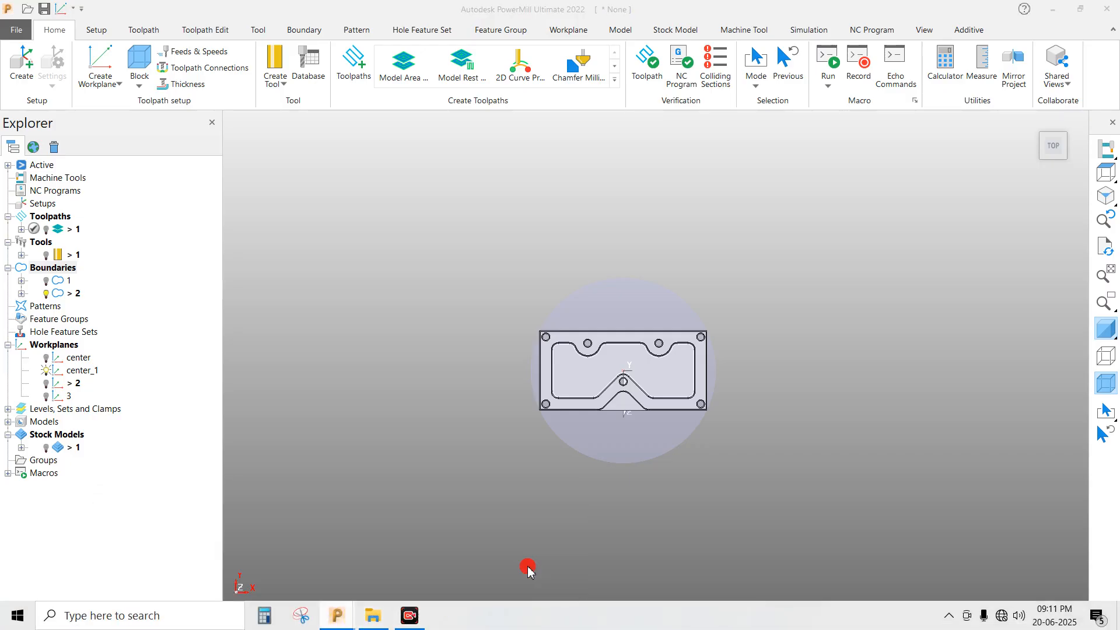
scroll(556, 292, "up", 5)
scroll(554, 280, "down", 3)
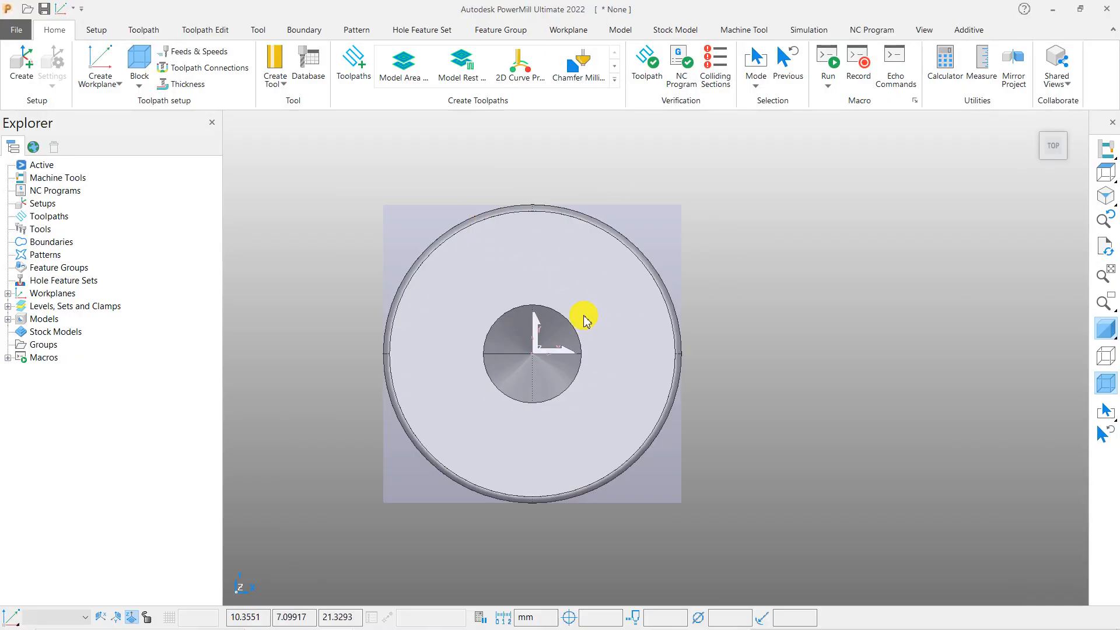
Select the whole round part, define its block as a cylinder, and calculate the block limits from the model
scroll(620, 320, "down", 1)
left_click_drag(375, 175, 771, 499)
left_click(140, 72)
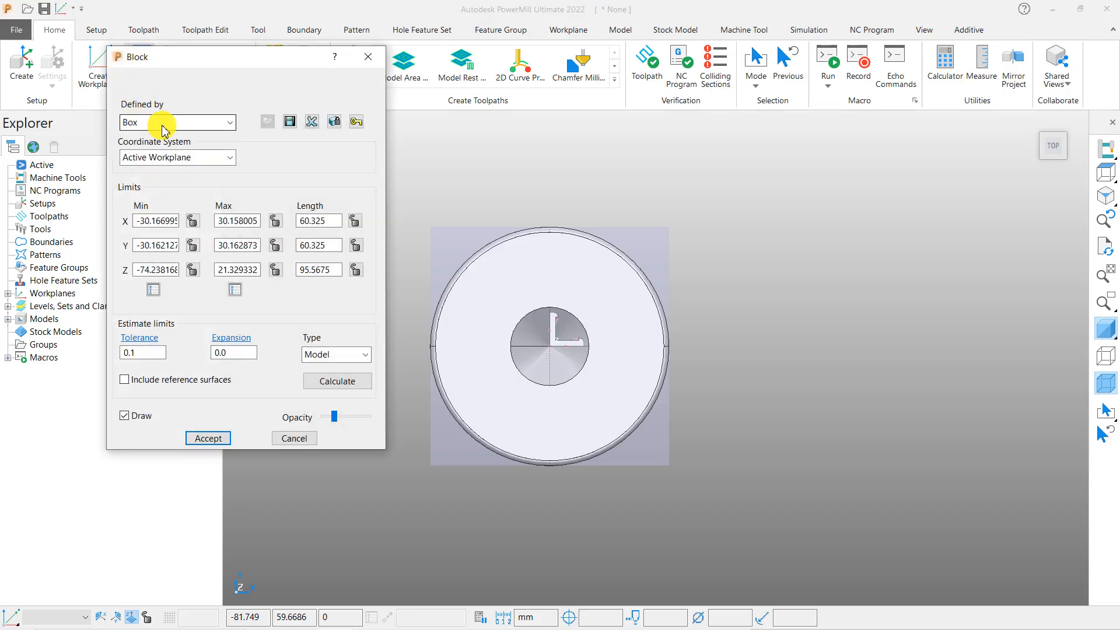
left_click(163, 124)
left_click(161, 193)
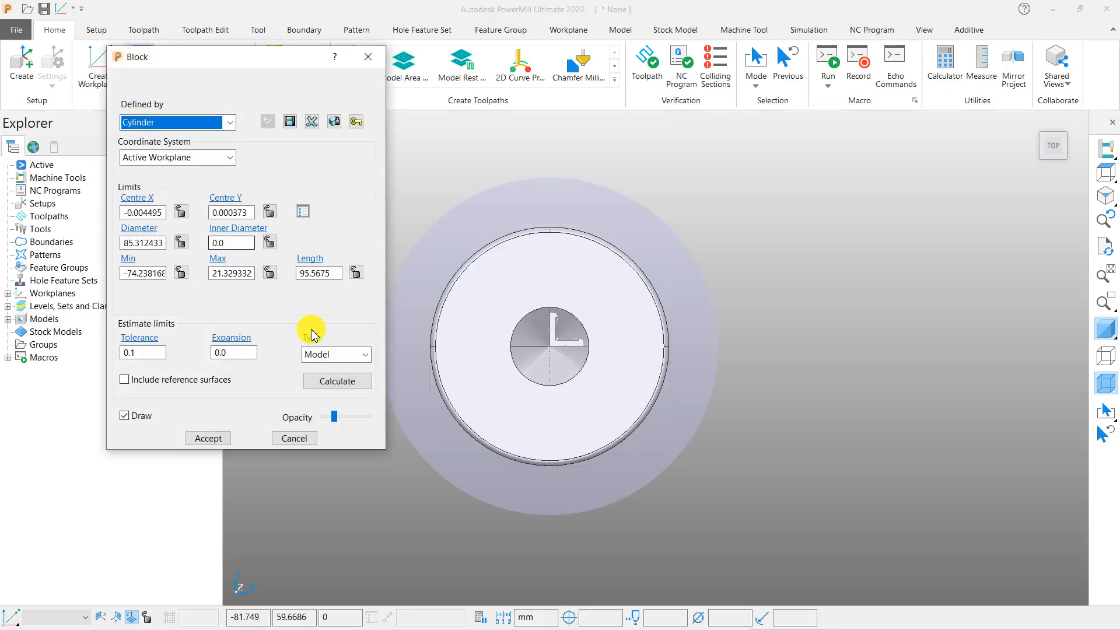
left_click(340, 382)
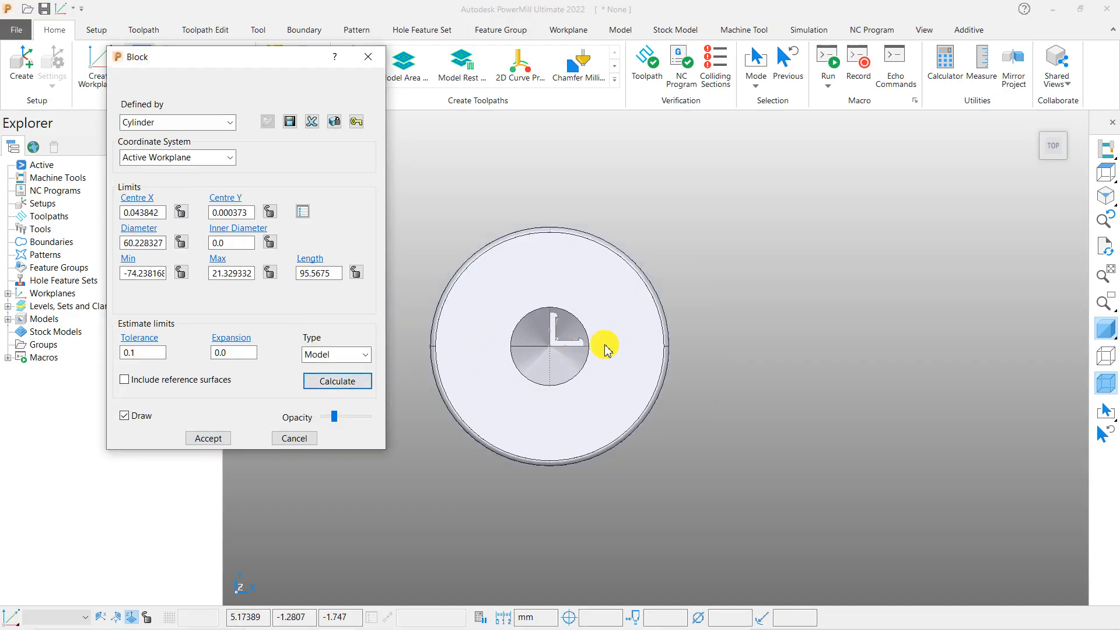
Set the cylindrical block's diameter to 65 and its inner diameter to 50
double_click(159, 212)
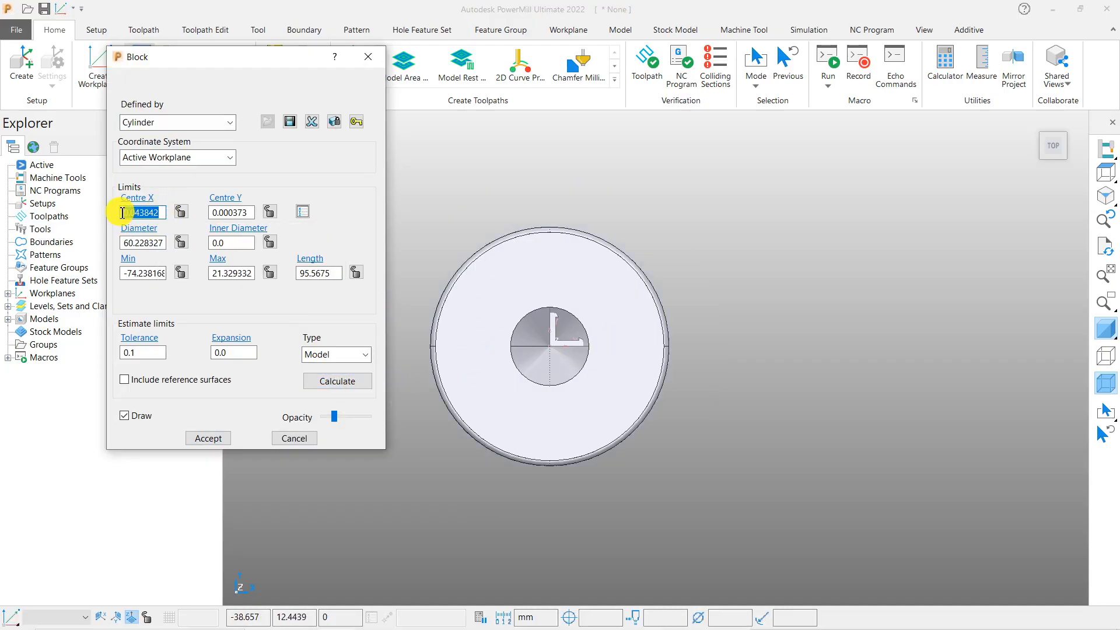
double_click(250, 211)
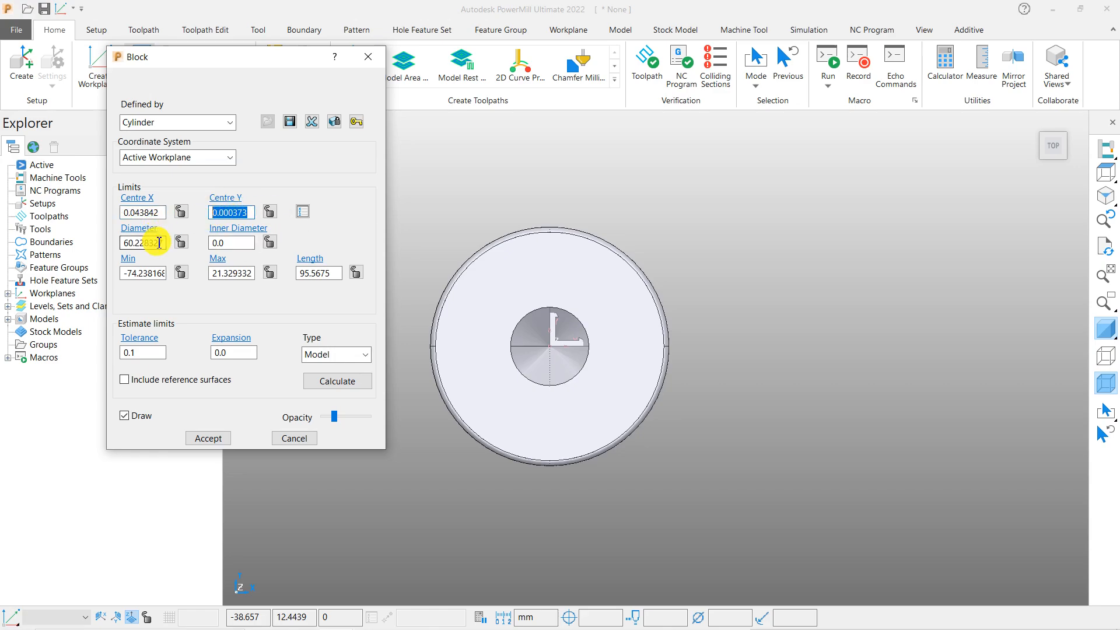
left_click_drag(152, 243, 118, 243)
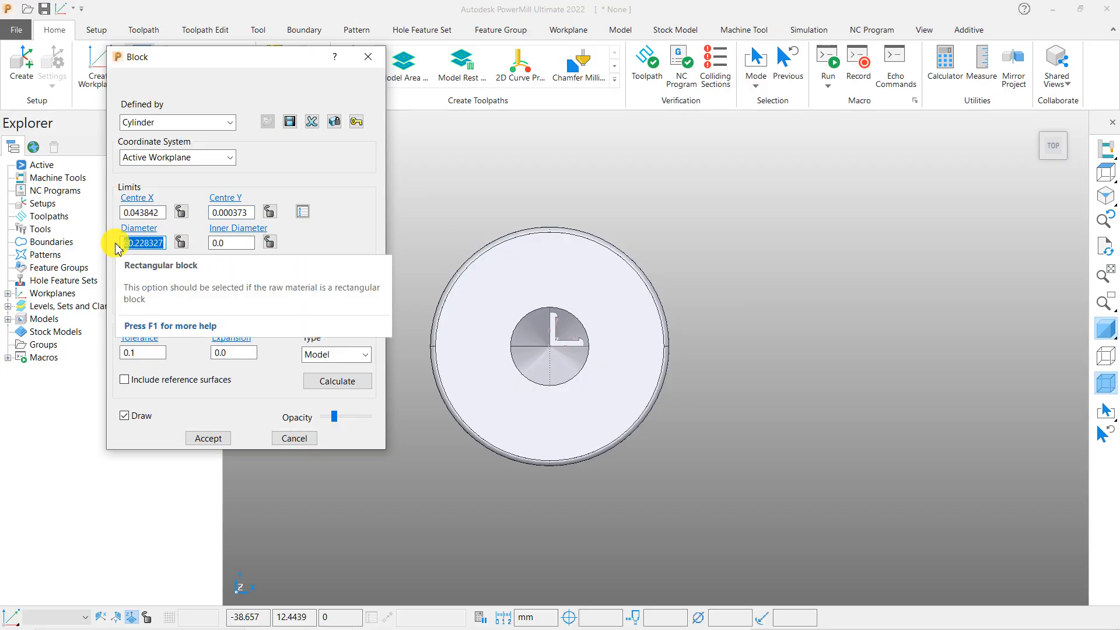
type("6")
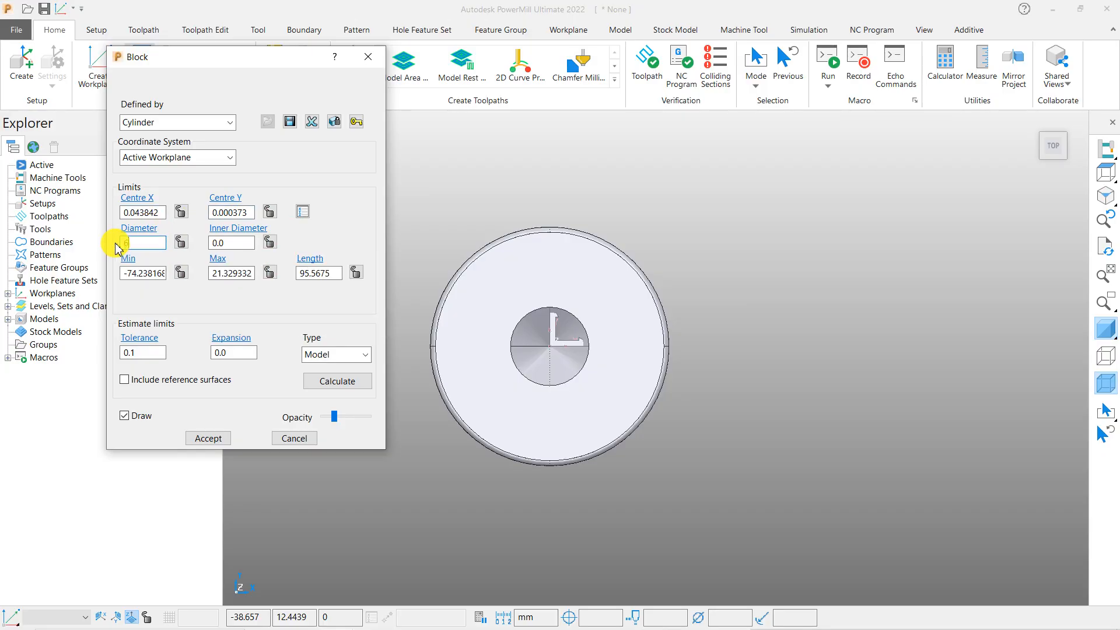
key("Return")
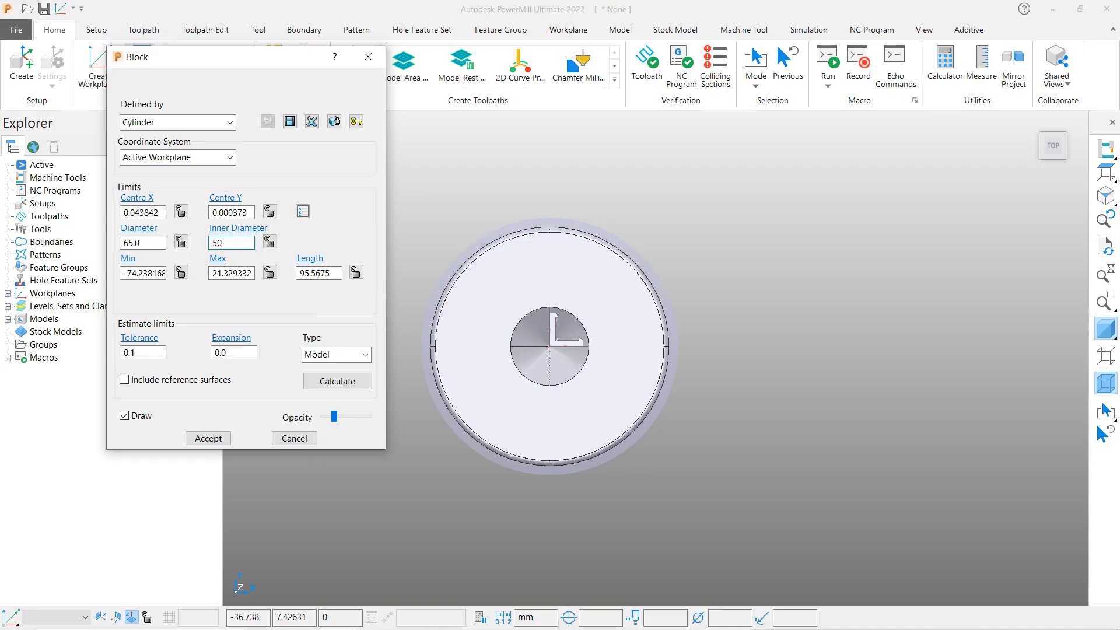
key("Return")
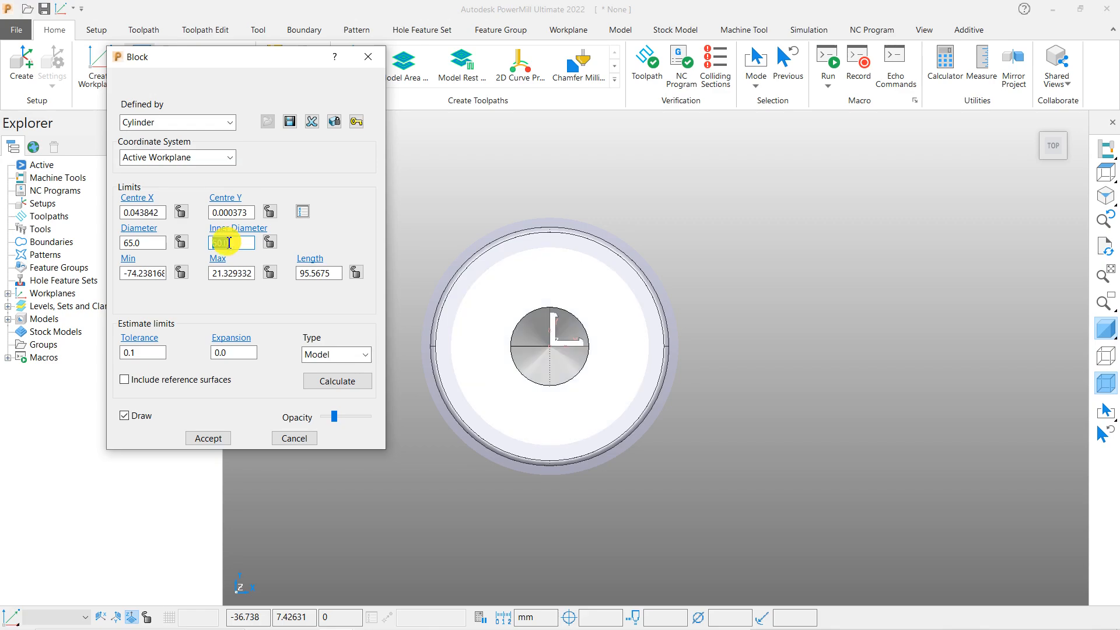
Hide the shaded model to examine the hollow cylindrical block on its own, and restore the shading
left_click(1100, 328)
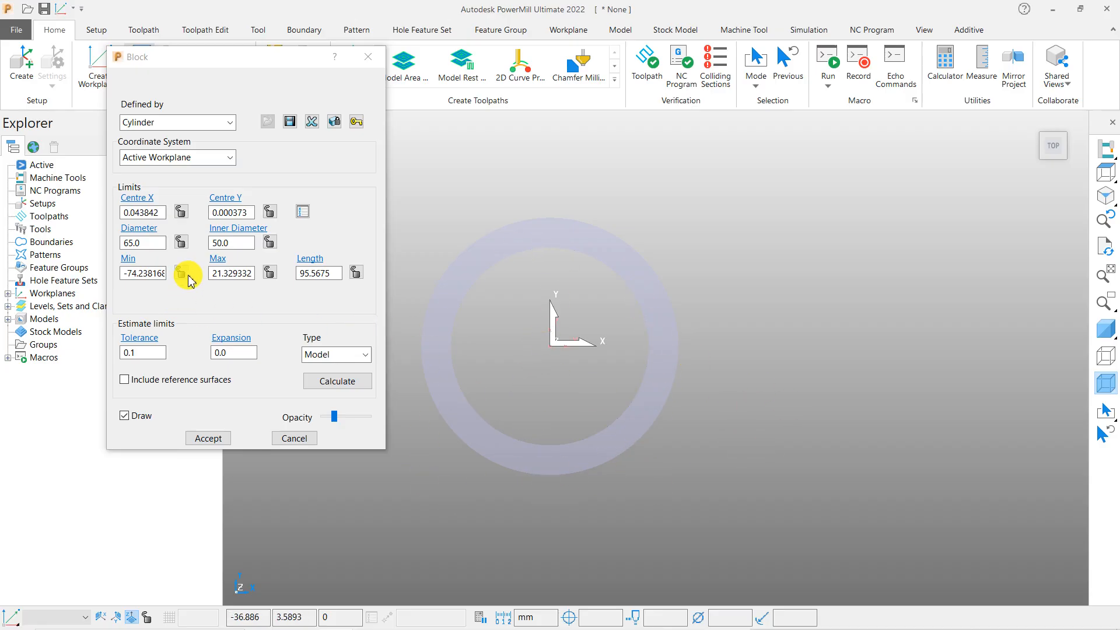
left_click(236, 241)
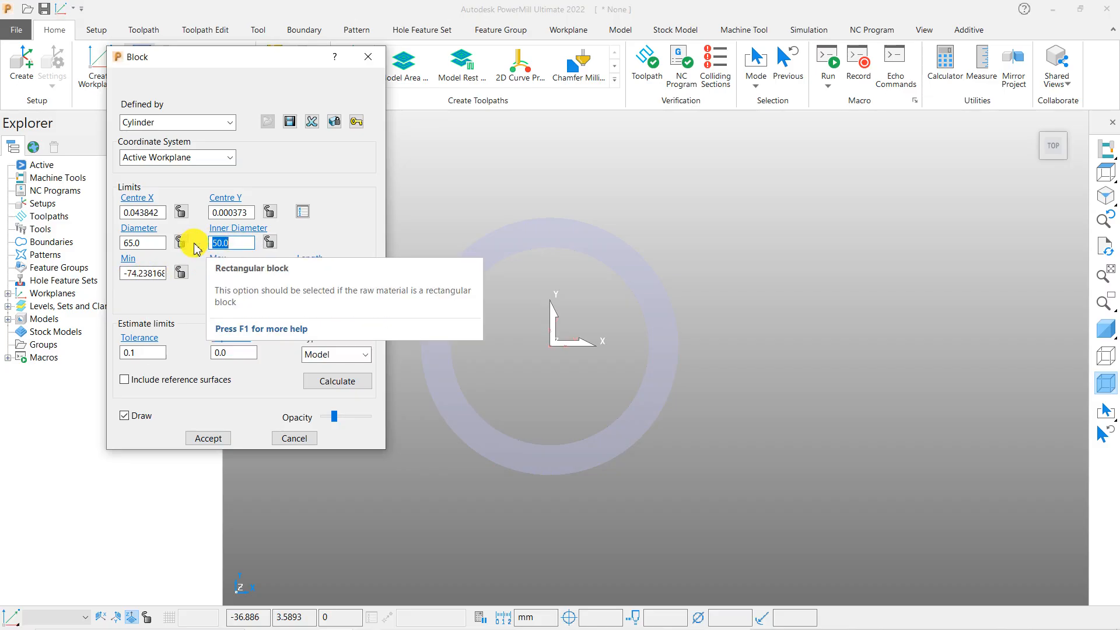
scroll(569, 330, "down", 3)
scroll(565, 345, "up", 2)
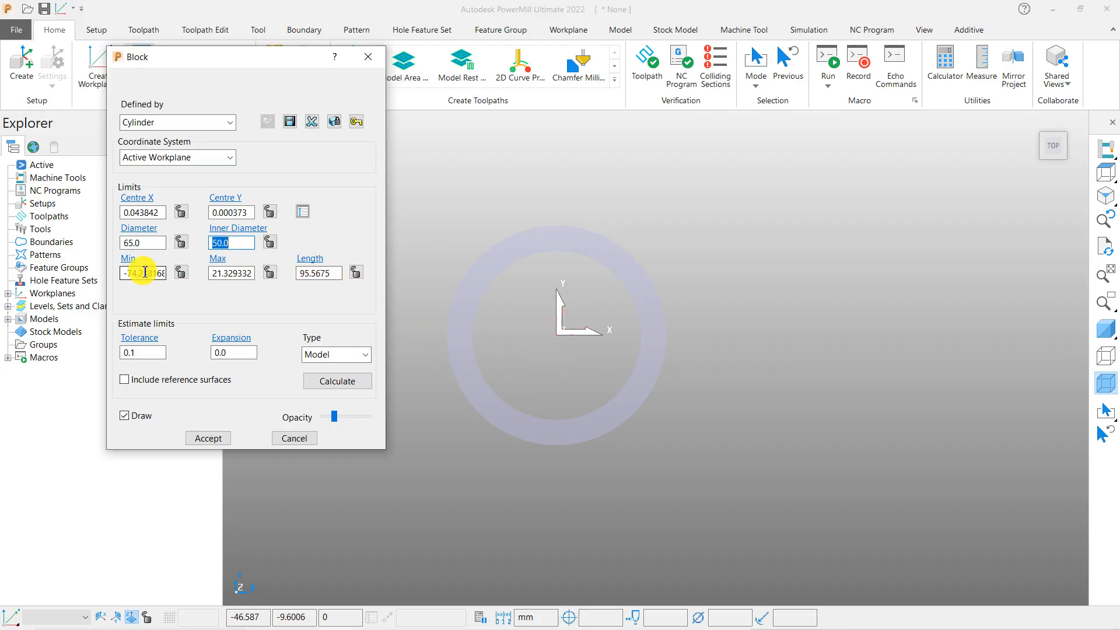
left_click(638, 415)
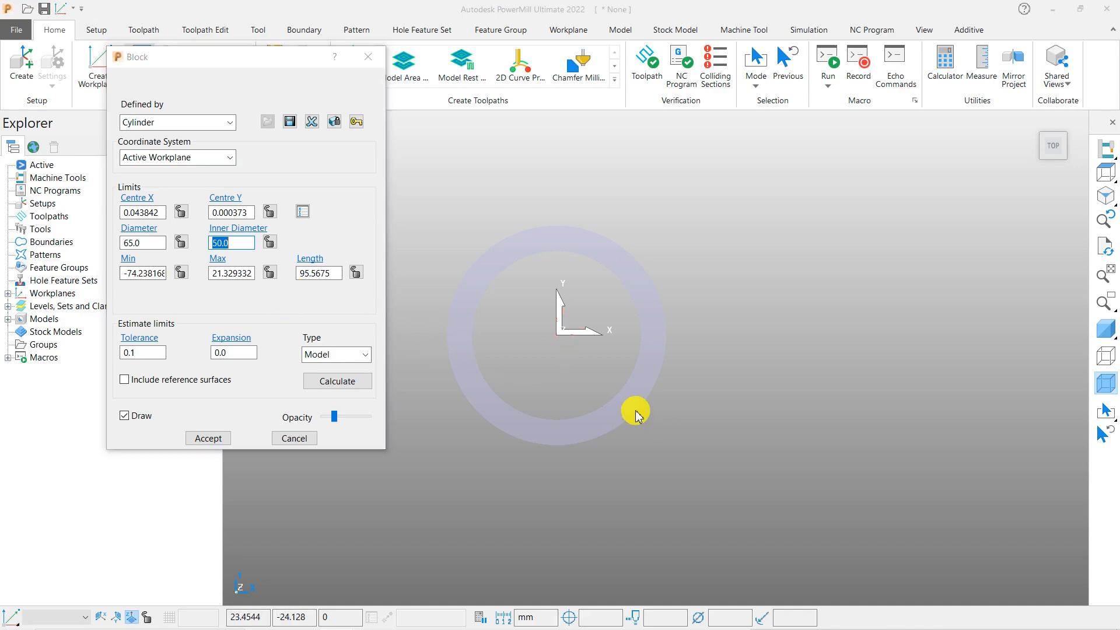
middle_click_drag(637, 415, 725, 318)
left_click(1106, 328)
mouse_move(540, 361)
middle_mouse_down()
mouse_move(632, 230)
mouse_move(582, 239)
mouse_move(573, 317)
mouse_move(581, 251)
mouse_move(577, 310)
middle_mouse_up()
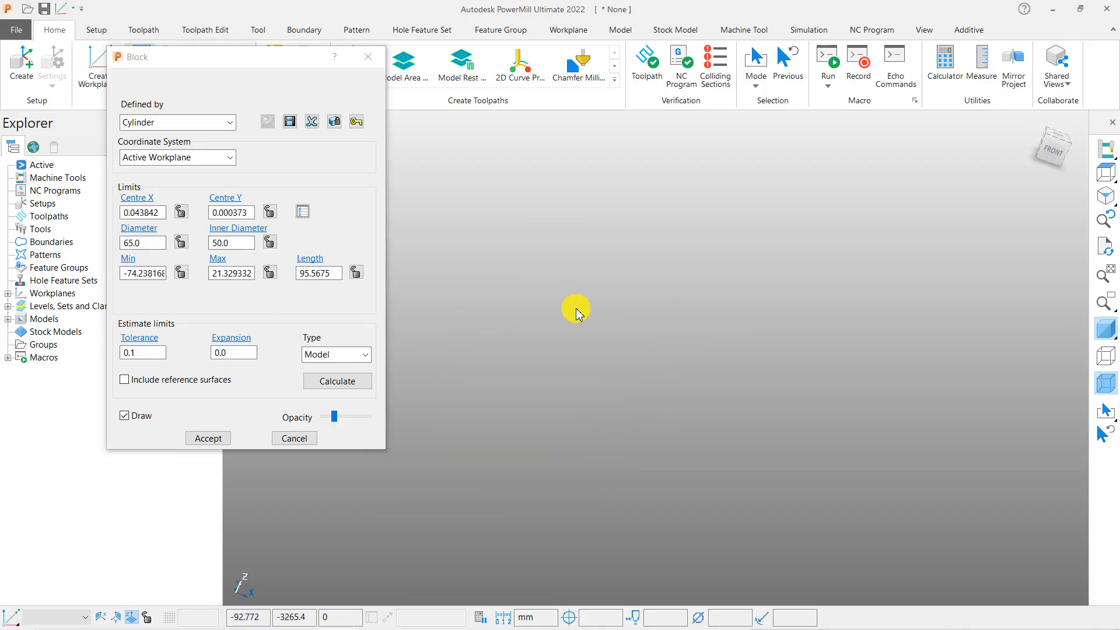
left_click(1105, 175)
List the available workplanes and examine the origin inside the hole in the part's top face
left_click(215, 276)
middle_click_drag(677, 494, 621, 352)
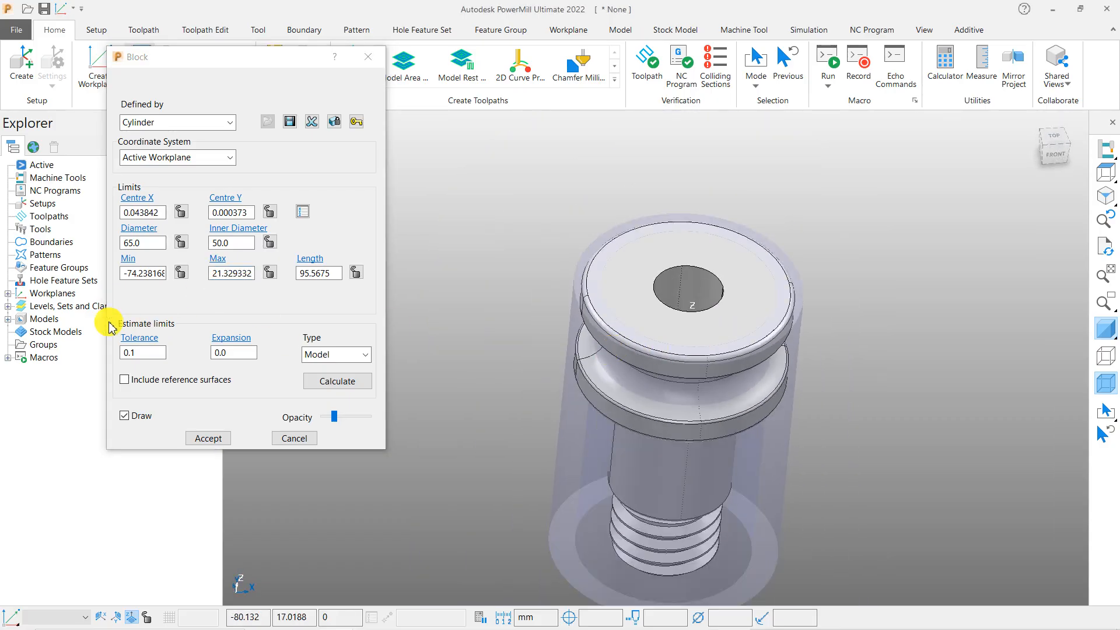
left_click(7, 294)
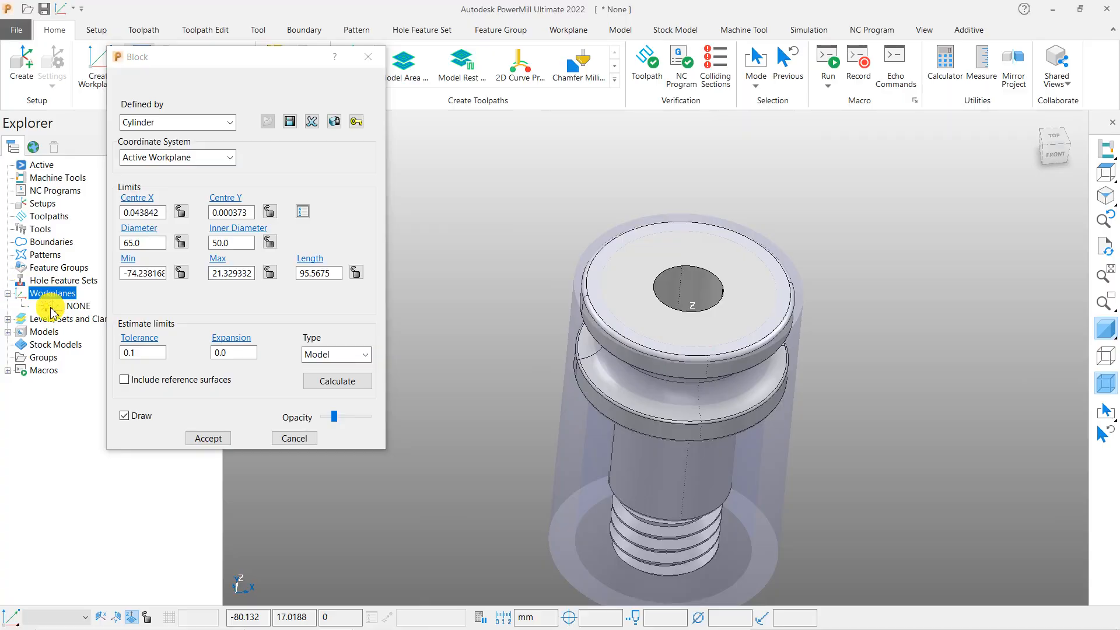
left_click(51, 307)
middle_click_drag(598, 365, 623, 428)
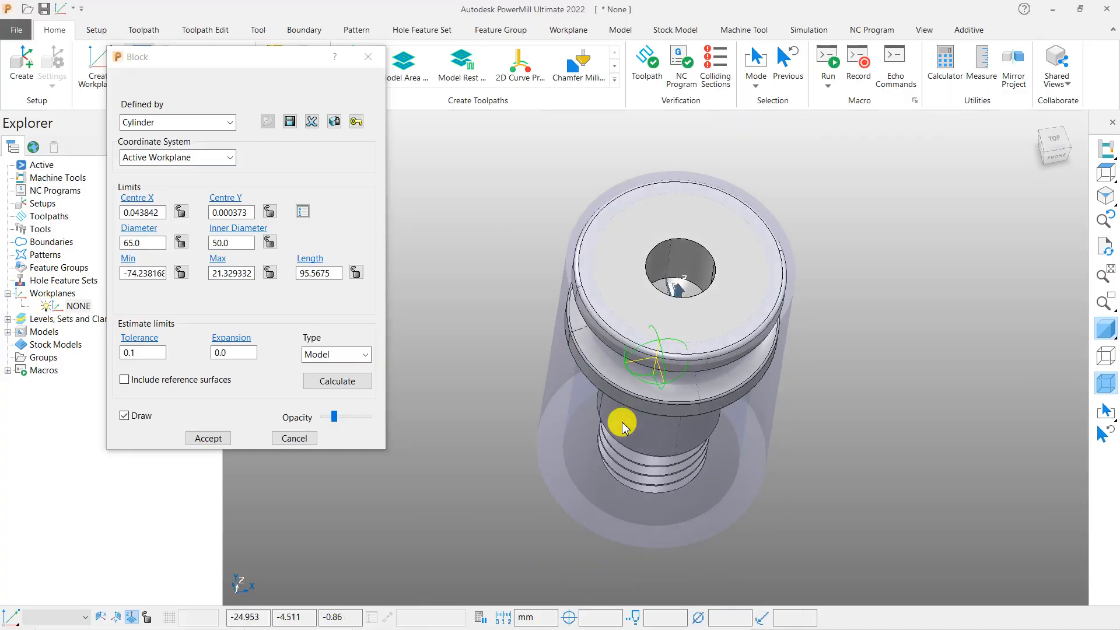
scroll(691, 303, "down", 3)
middle_click_drag(695, 313, 710, 375)
scroll(709, 306, "up", 5)
scroll(674, 309, "up", 5)
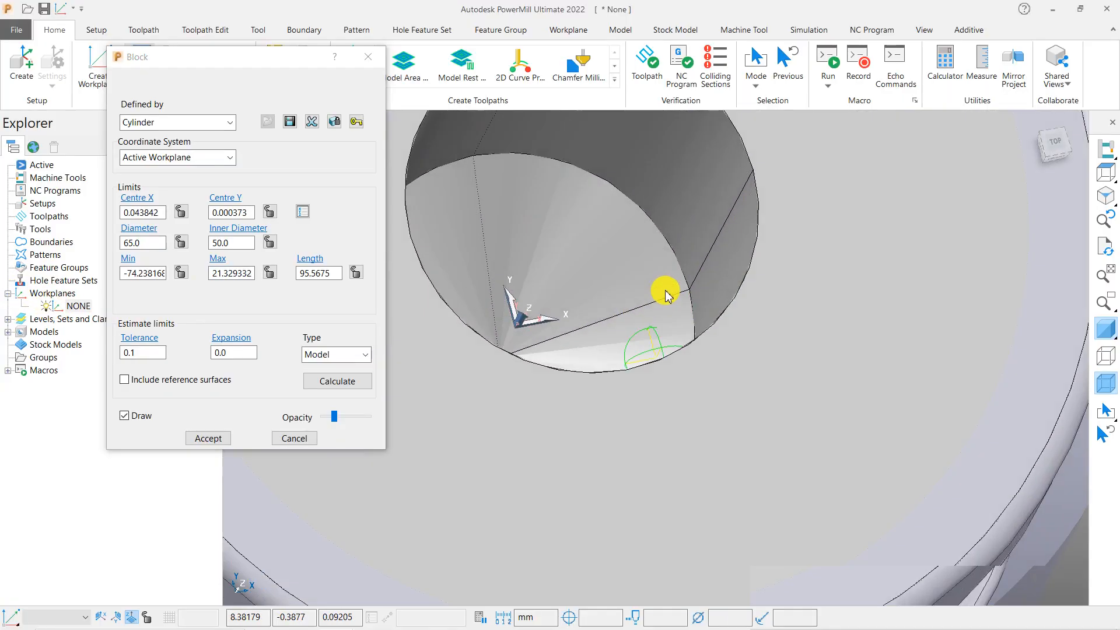
Set the cylindrical block's maximum limit to 50 and inspect its extension above the part
double_click(243, 275)
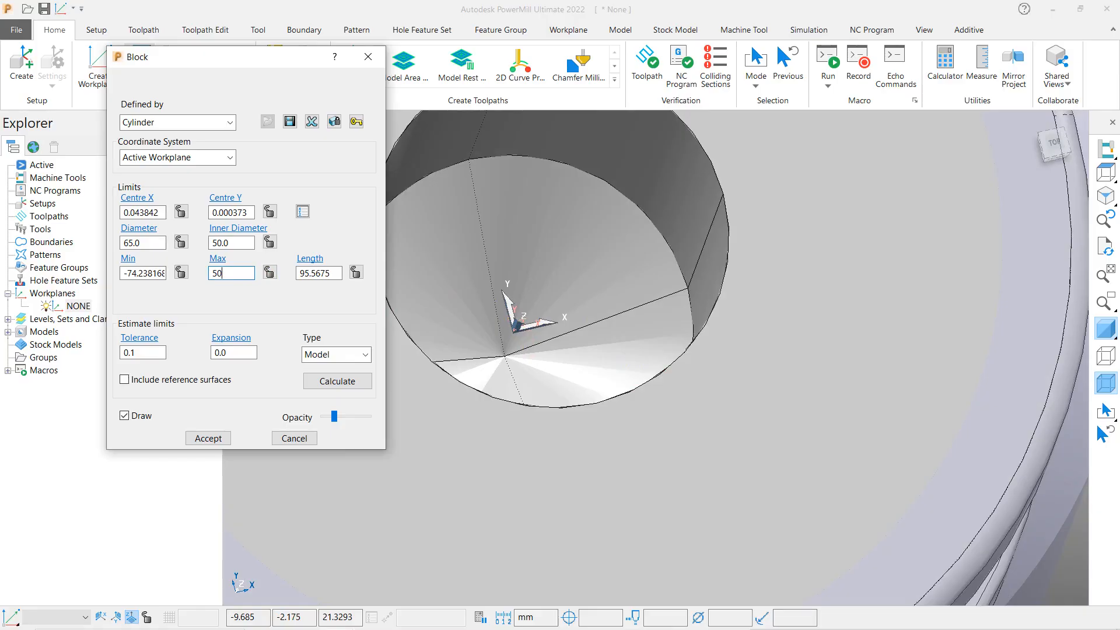
key("Return")
scroll(694, 385, "down", 5)
middle_click_drag(651, 406, 719, 204)
scroll(719, 204, "down", 6)
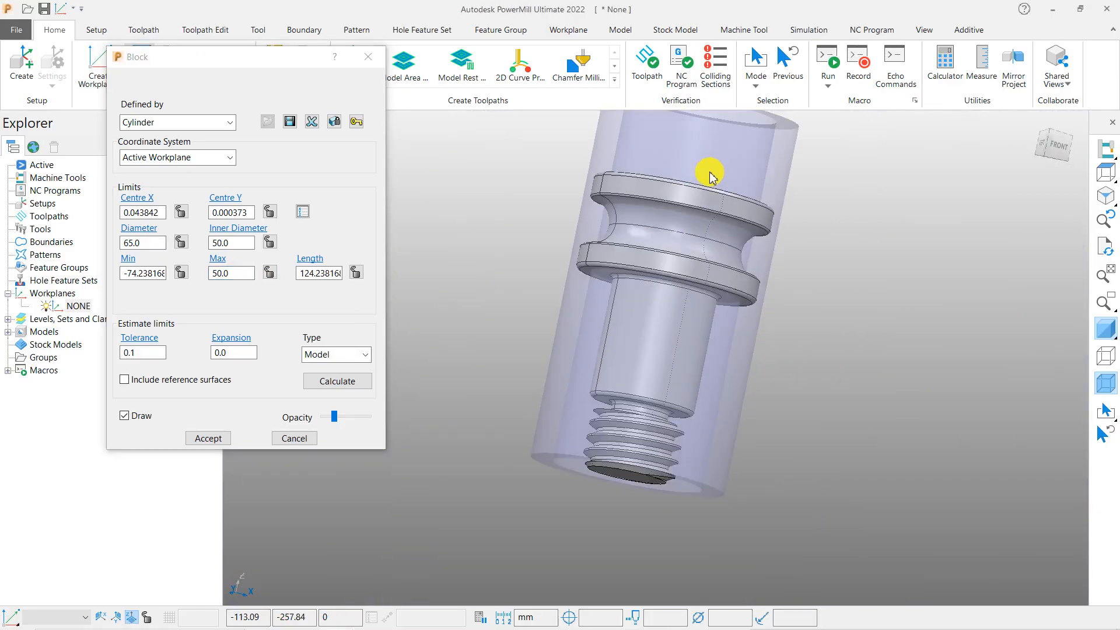
Set the cylindrical block's minimum limit to -100 and inspect the block around the part from several angles
double_click(132, 274)
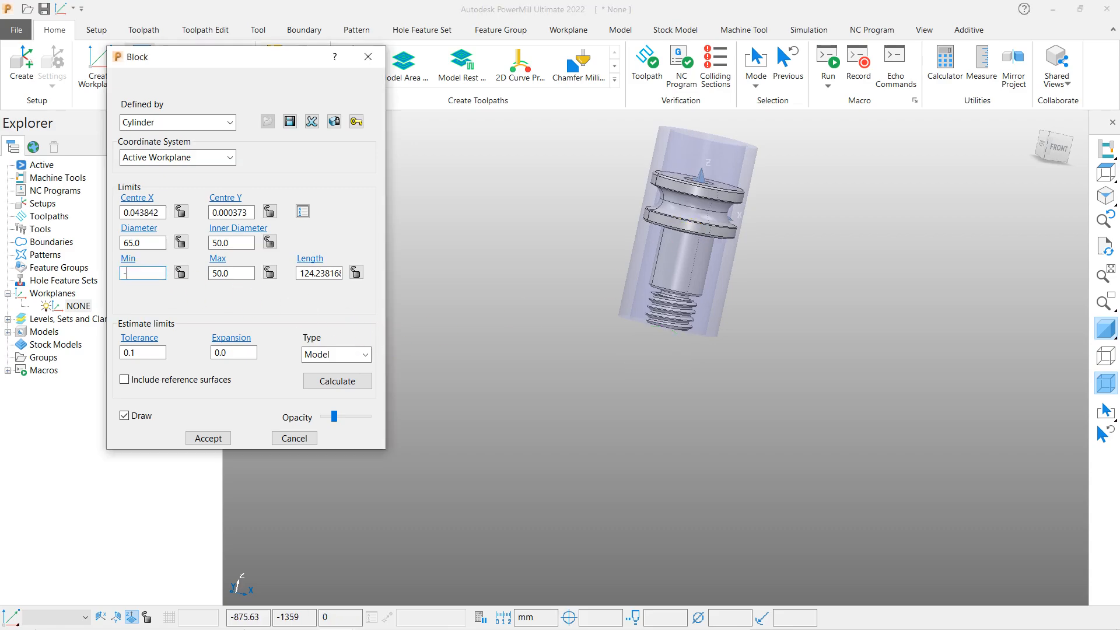
key("Return")
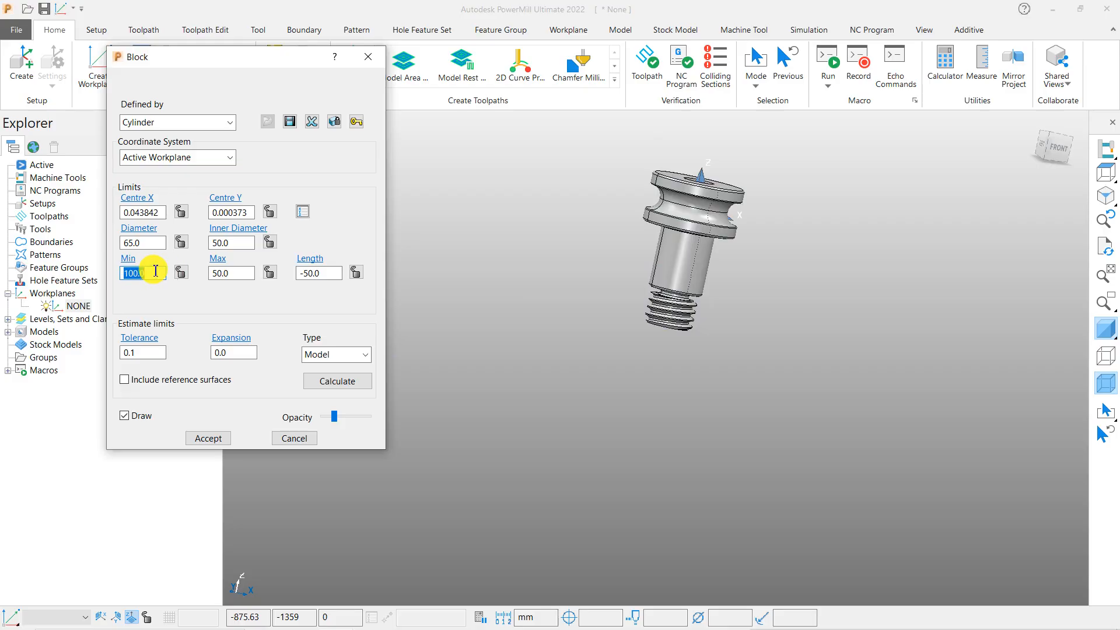
type("-100")
key("Return")
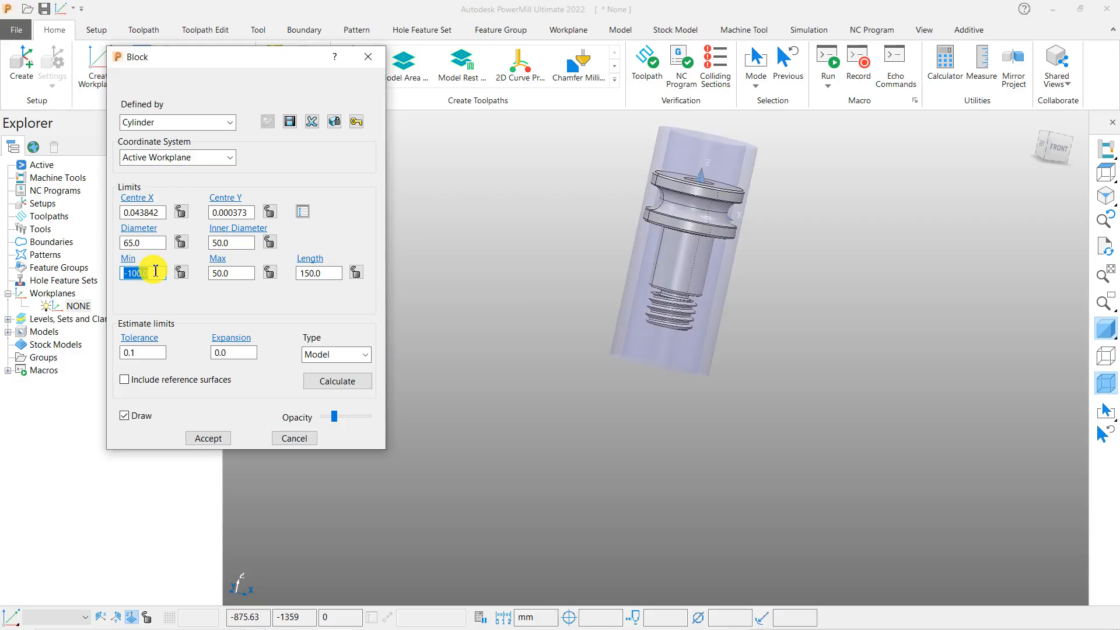
left_click(716, 238)
scroll(712, 189, "up", 4)
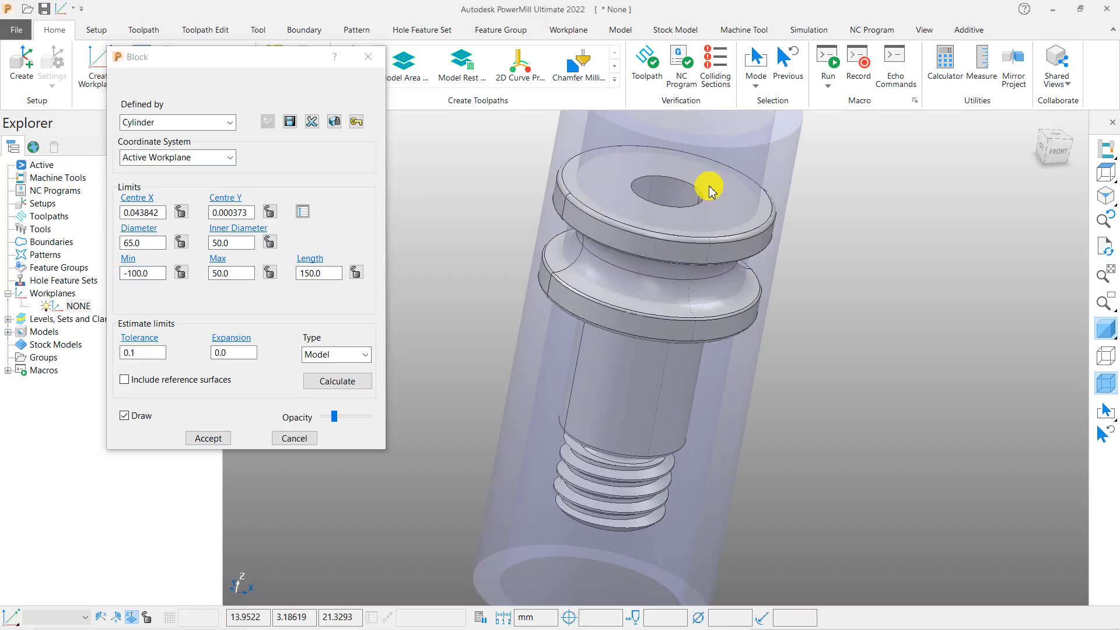
middle_click_drag(713, 185, 712, 230)
scroll(665, 228, "down", 4)
middle_click_drag(653, 249, 614, 341)
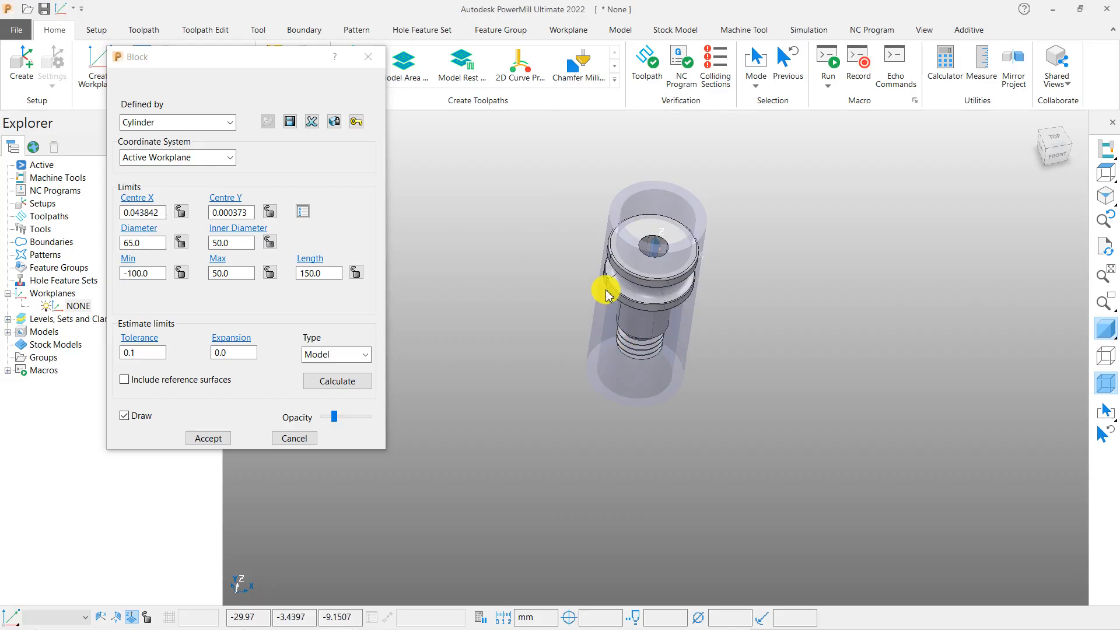
middle_click_drag(701, 287, 744, 287)
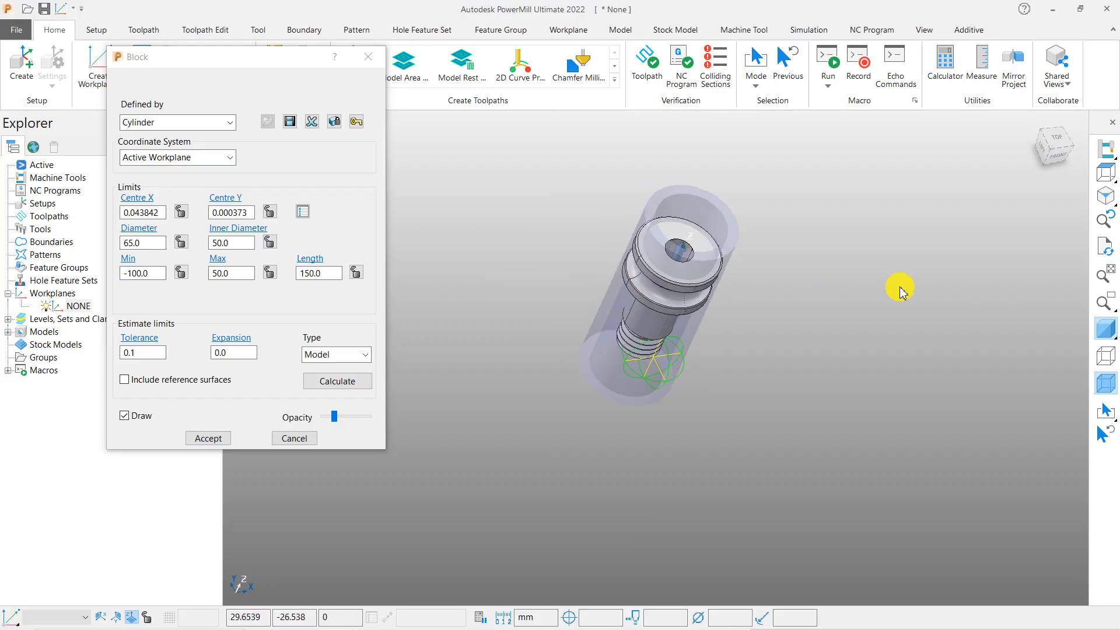
Set the block's inner diameter to 0 and examine the solid cylinder from above
left_click(1111, 175)
left_click(240, 244)
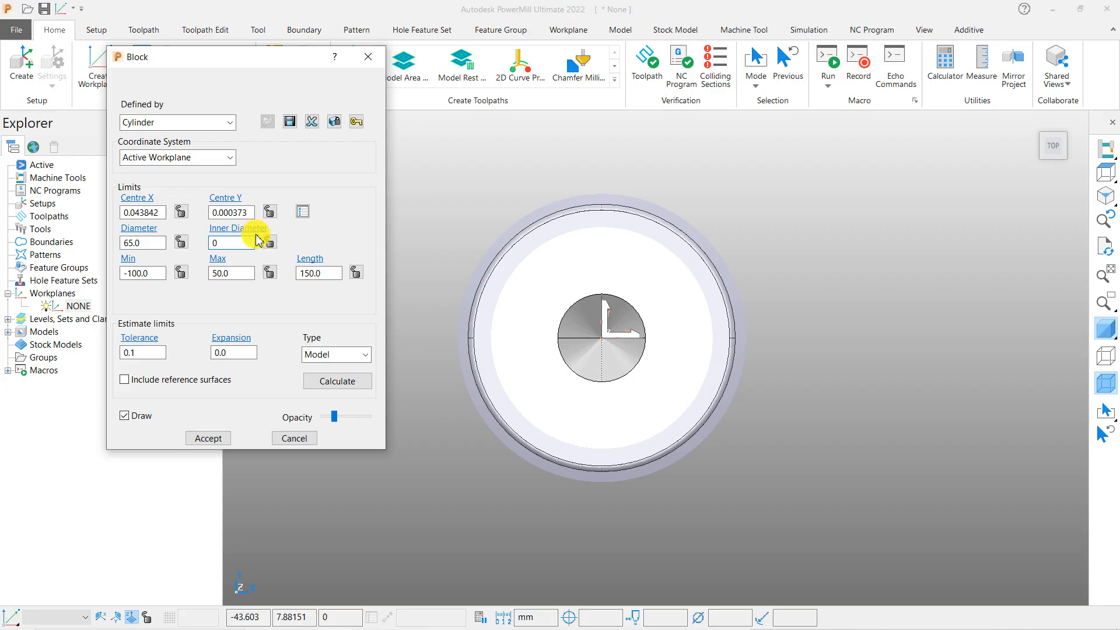
key("Return")
scroll(607, 318, "up", 3)
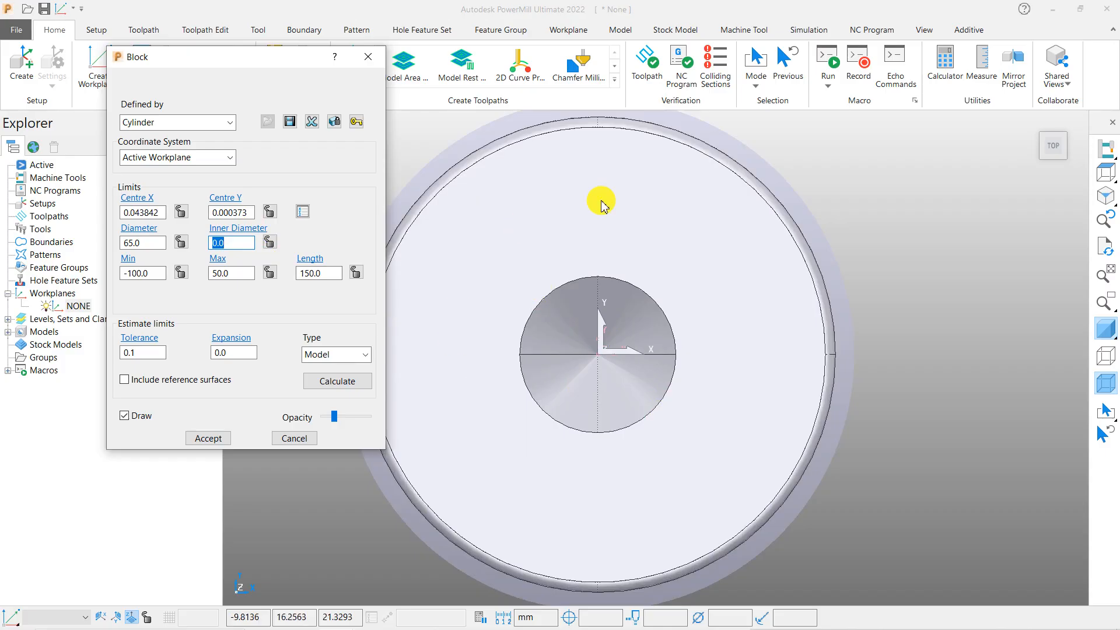
scroll(629, 244, "down", 2)
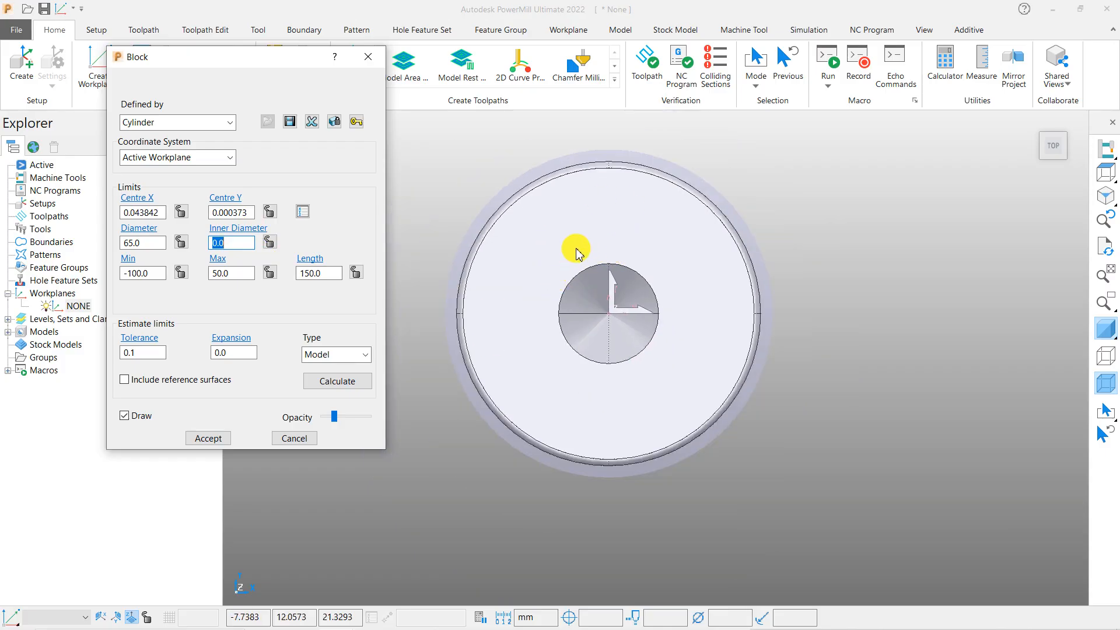
Set the block's inner diameter to 30 and check it against the central hole from above
scroll(593, 292, "up", 2)
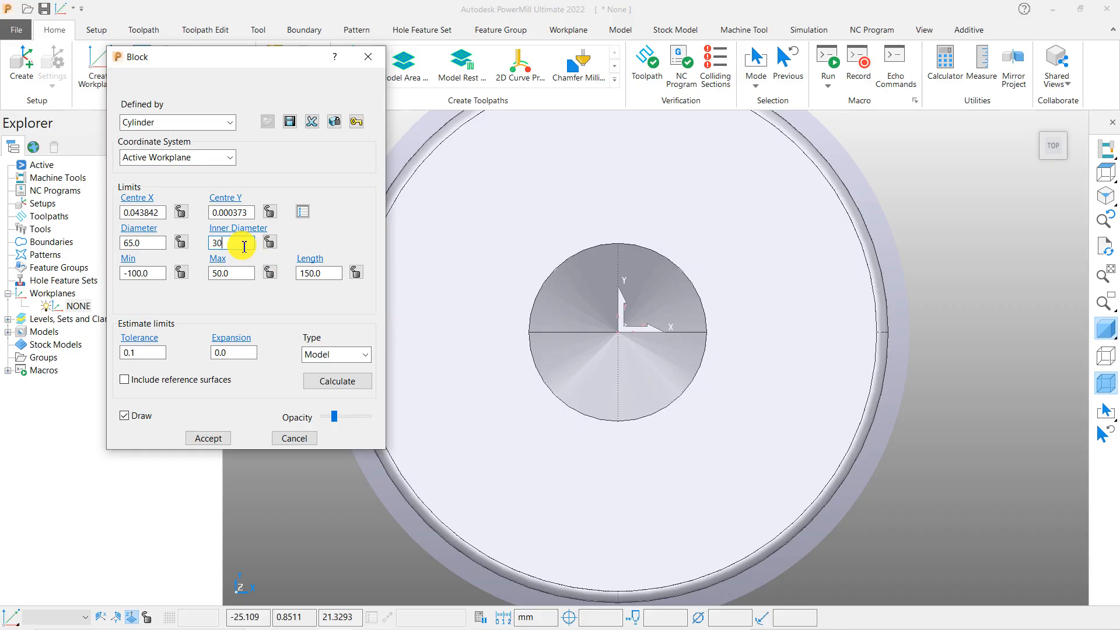
key("Return")
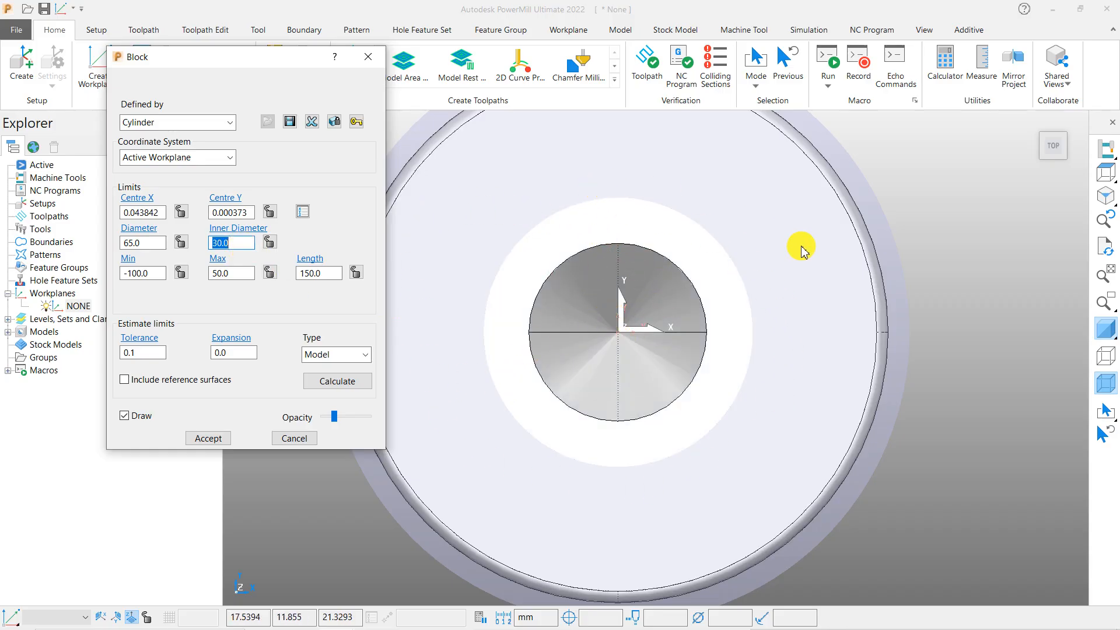
scroll(665, 467, "down", 3)
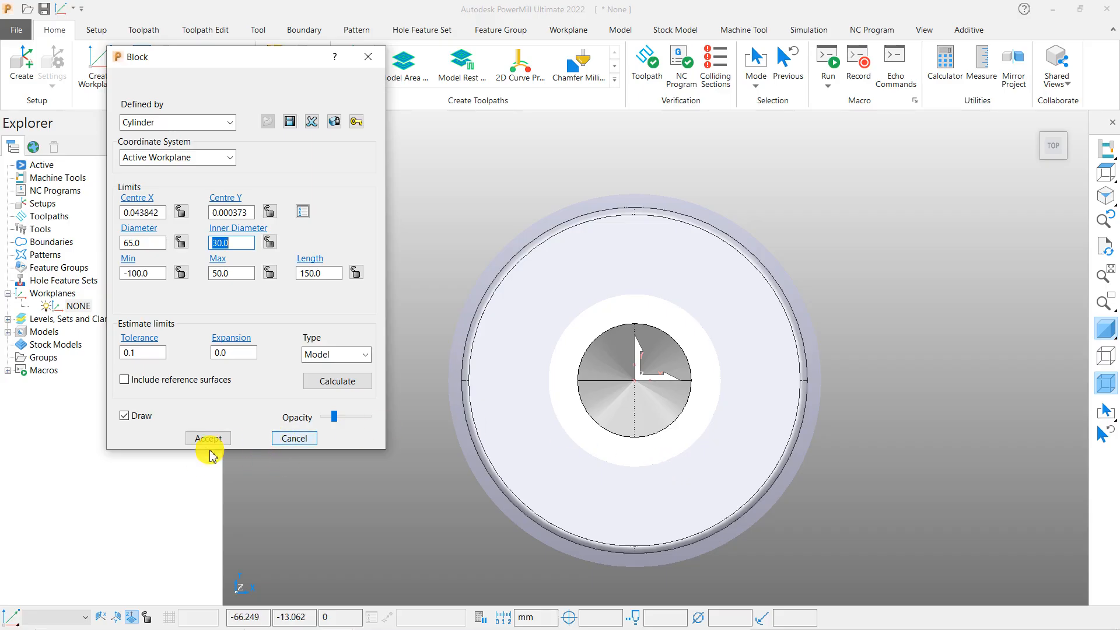
Switch the block definition between Cylinder Sector and Cylinder to compare their limits, finishing on Cylinder Sector
left_click(164, 124)
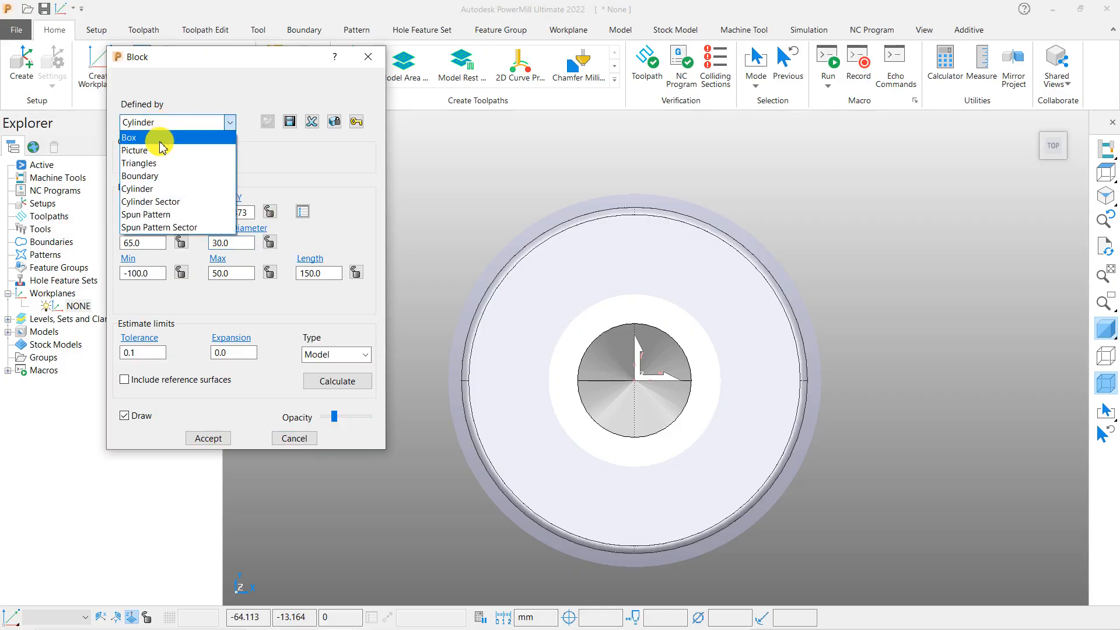
left_click(173, 202)
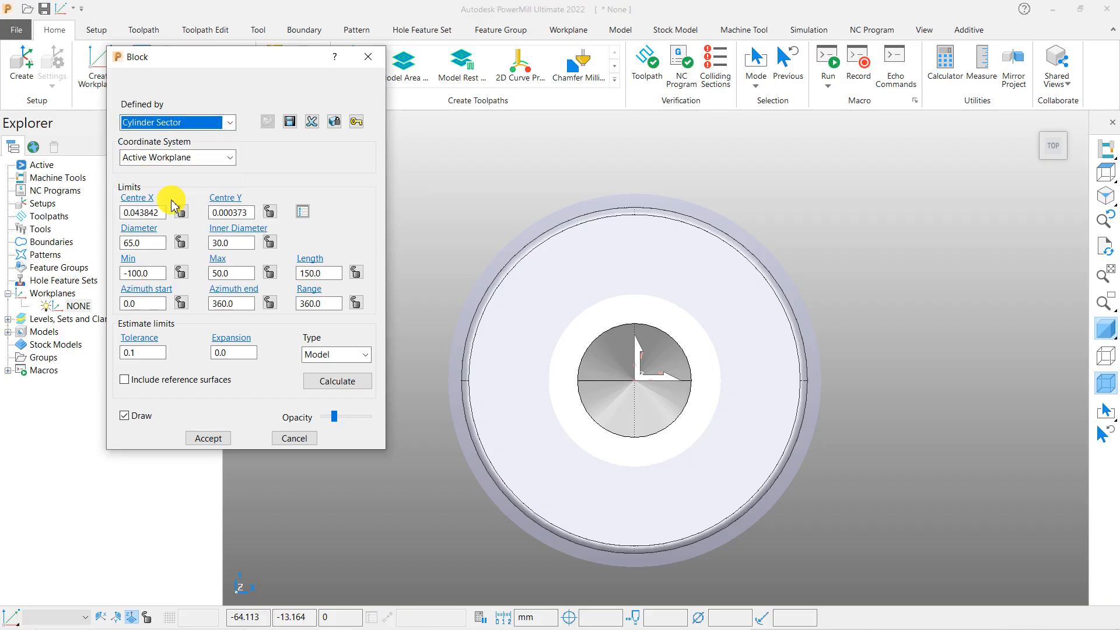
left_click(173, 128)
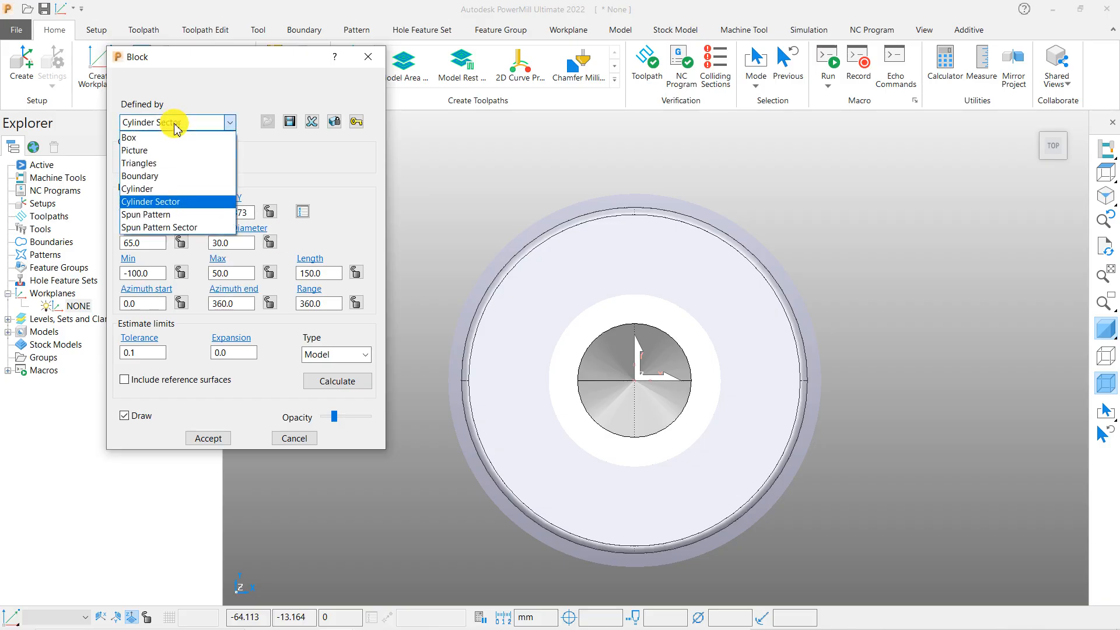
left_click(151, 190)
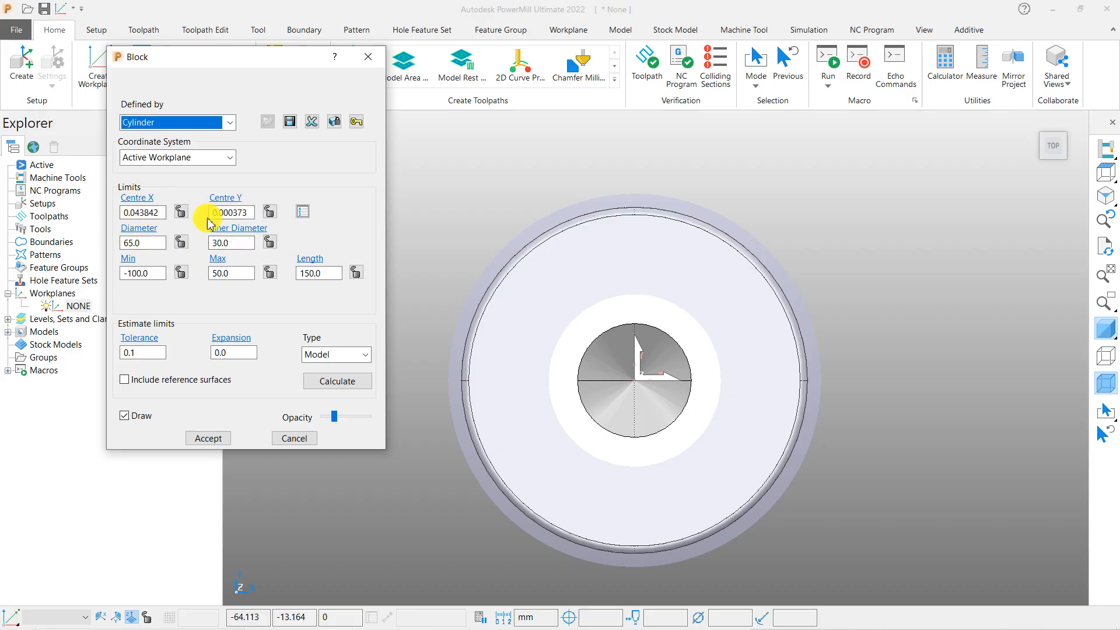
left_click(144, 245)
key("Tab")
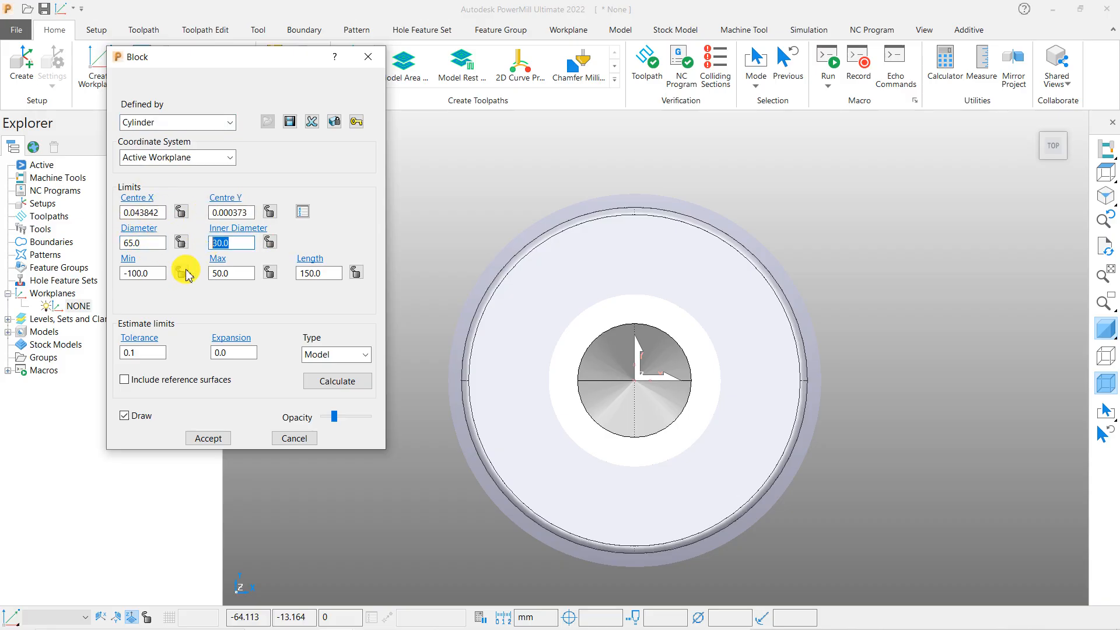
left_click(146, 122)
left_click(154, 202)
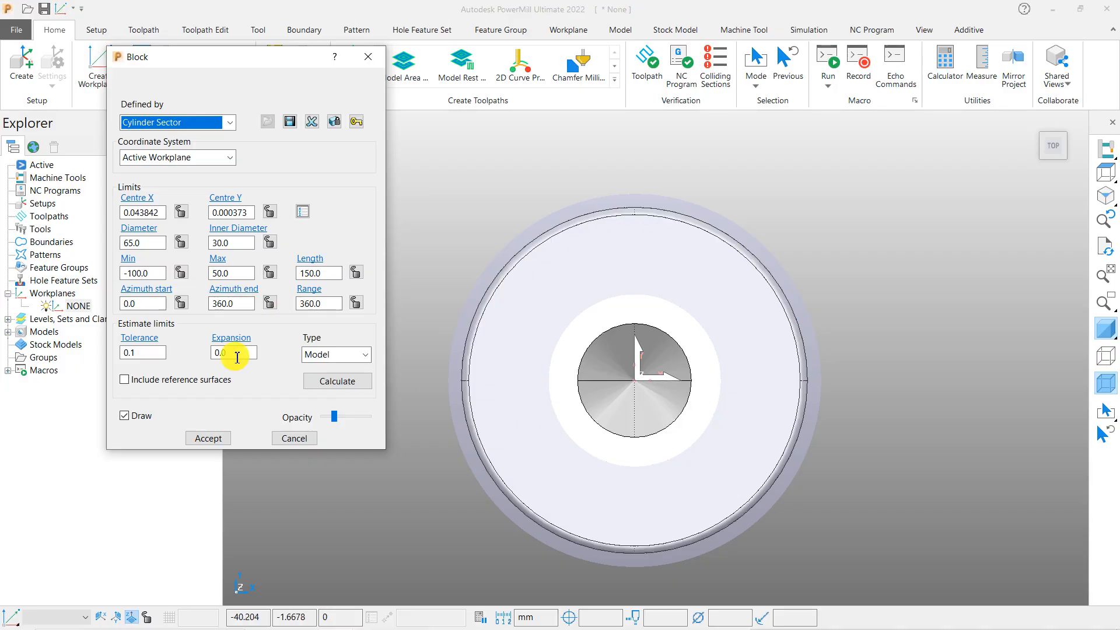
Set the cylinder sector block's azimuth start to 45 and hide the shaded model to view the block alone
left_click(153, 305)
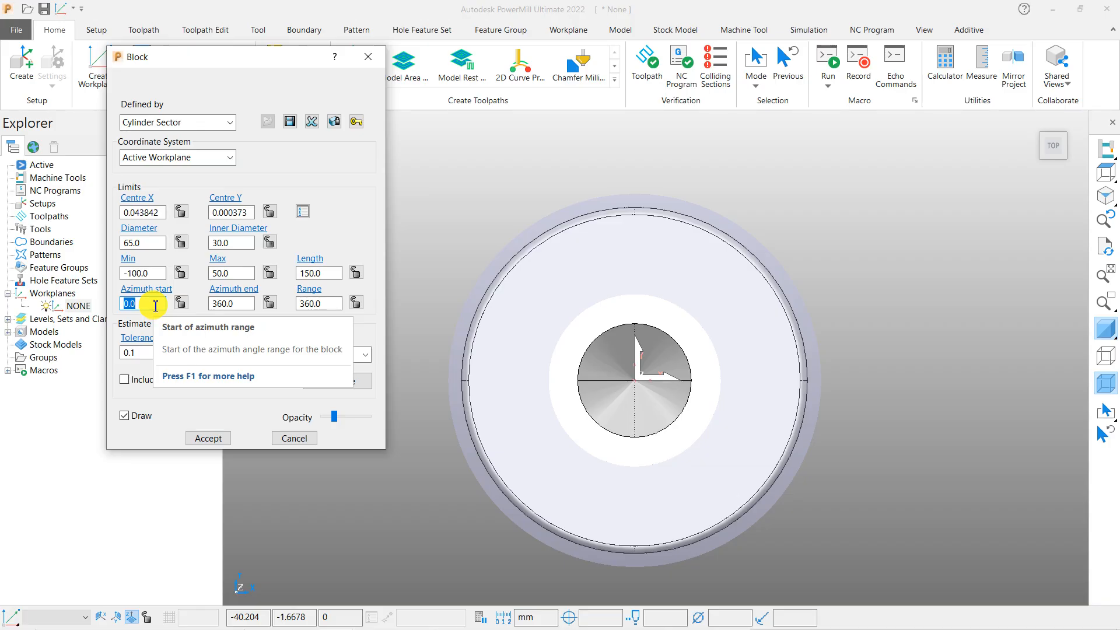
type("4")
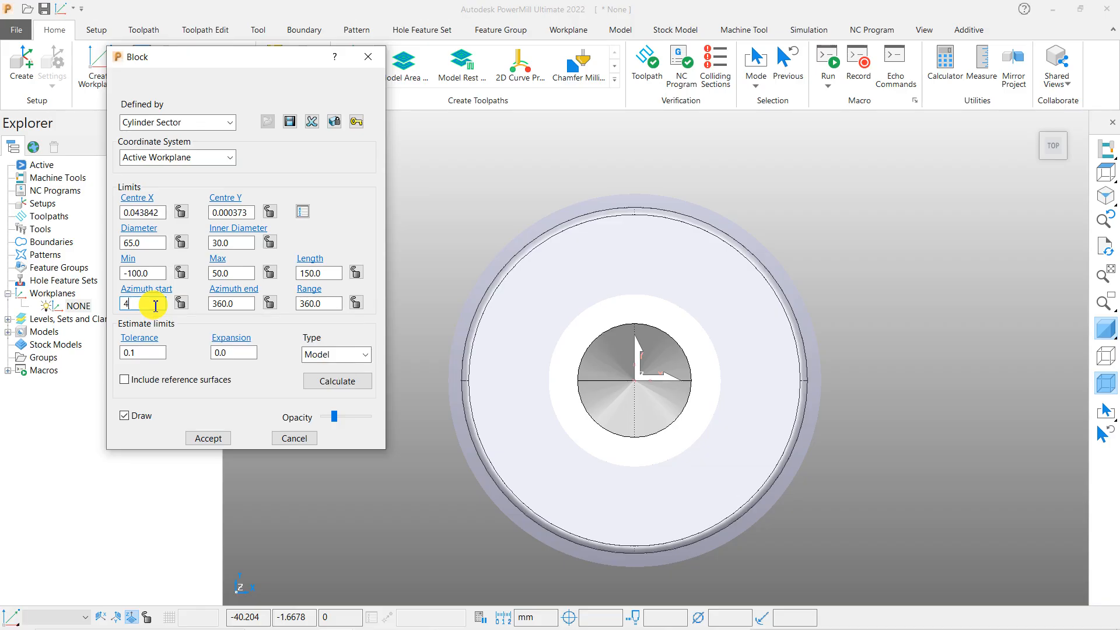
key("Return")
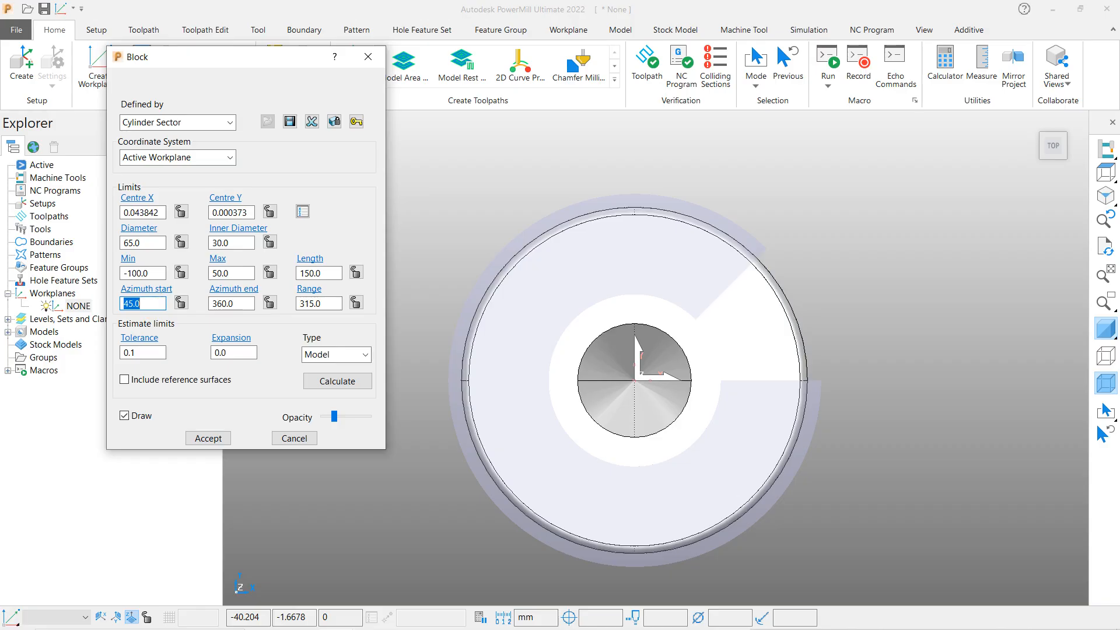
left_click(1115, 333)
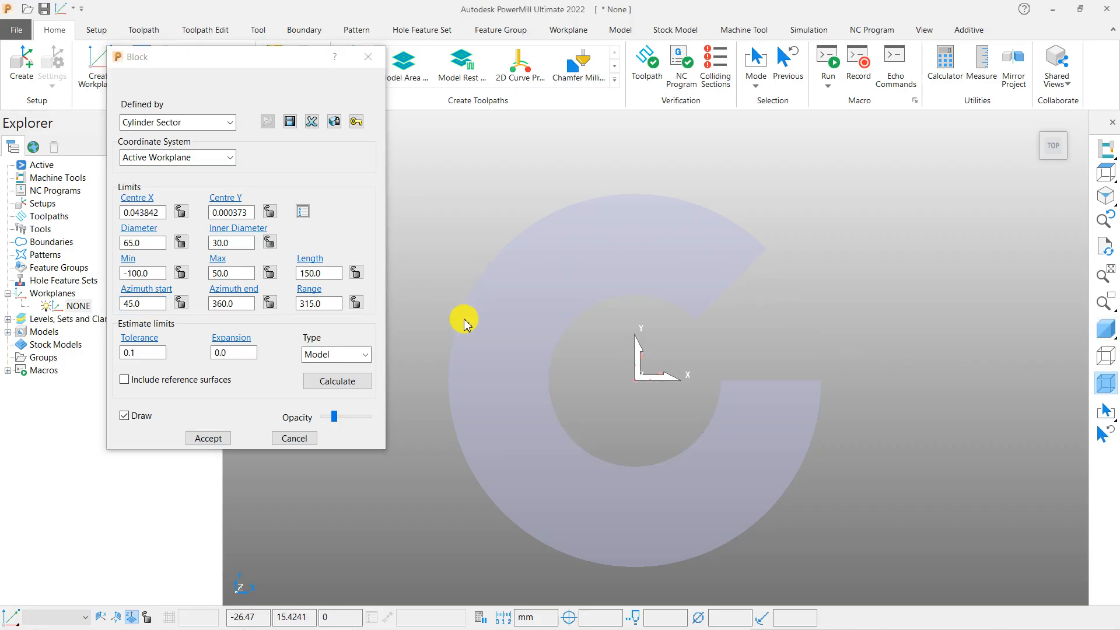
Set the sector block's azimuth end to 180, show the shaded model again and accept the block
left_click(244, 304)
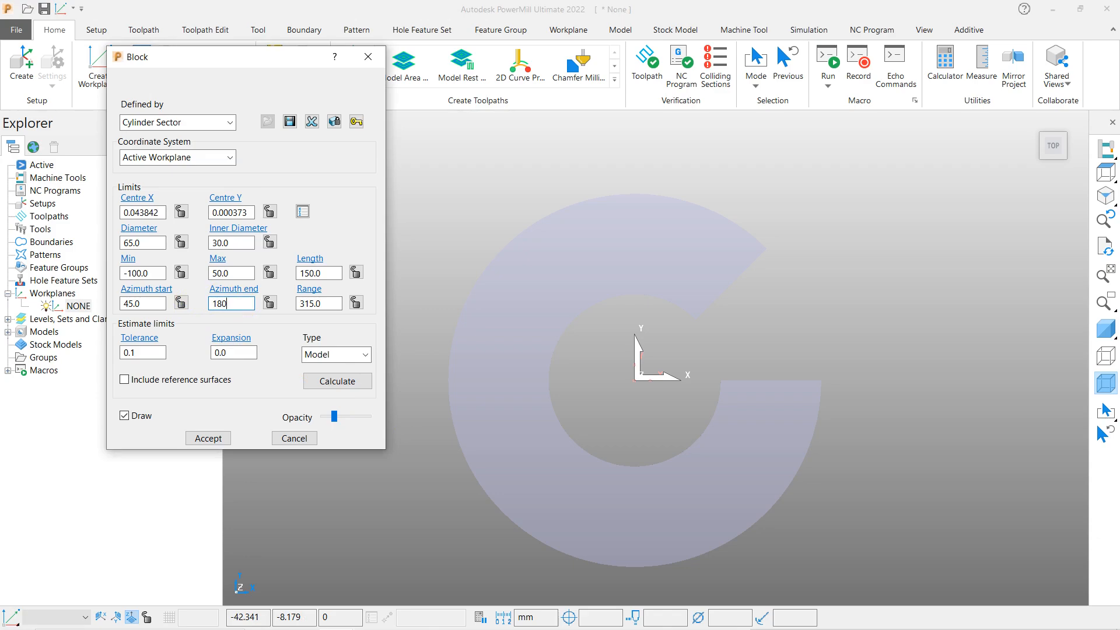
key("Return")
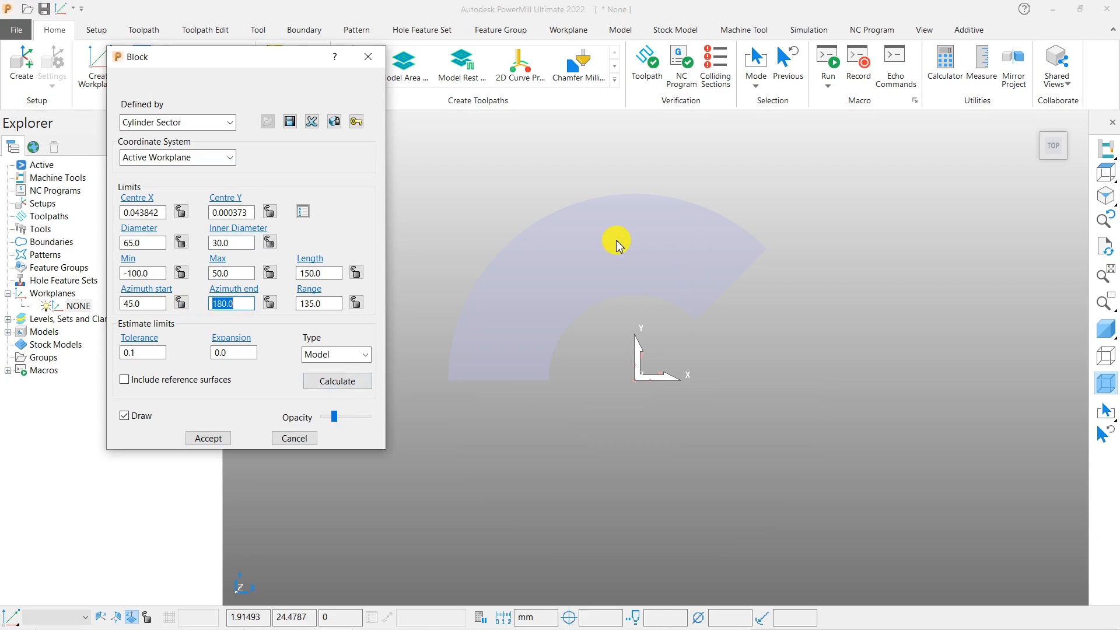
left_click(1105, 328)
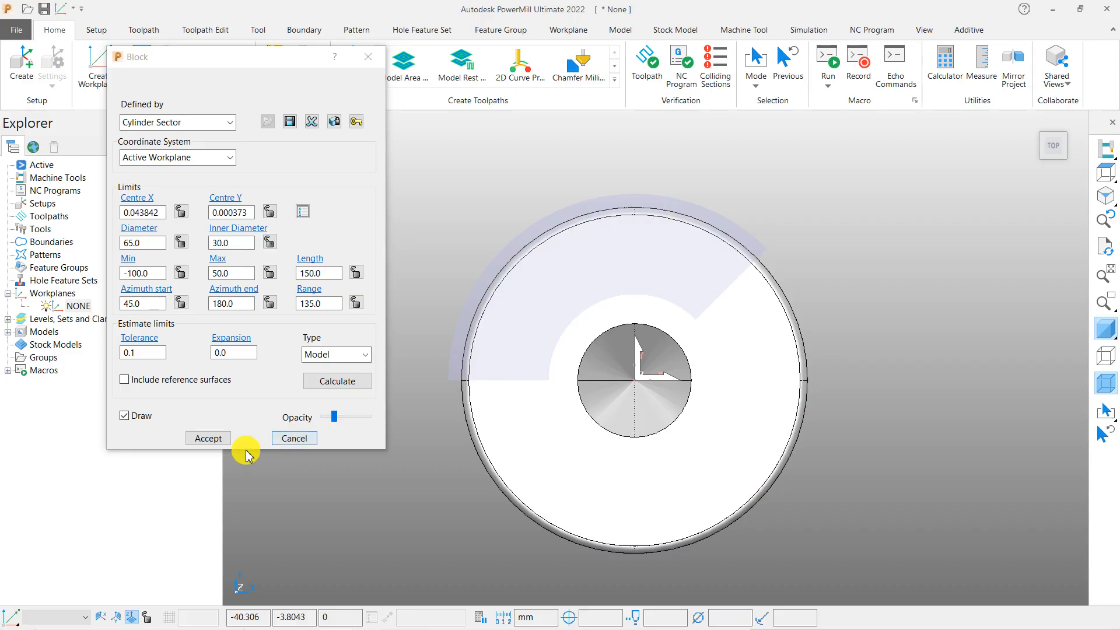
left_click(208, 439)
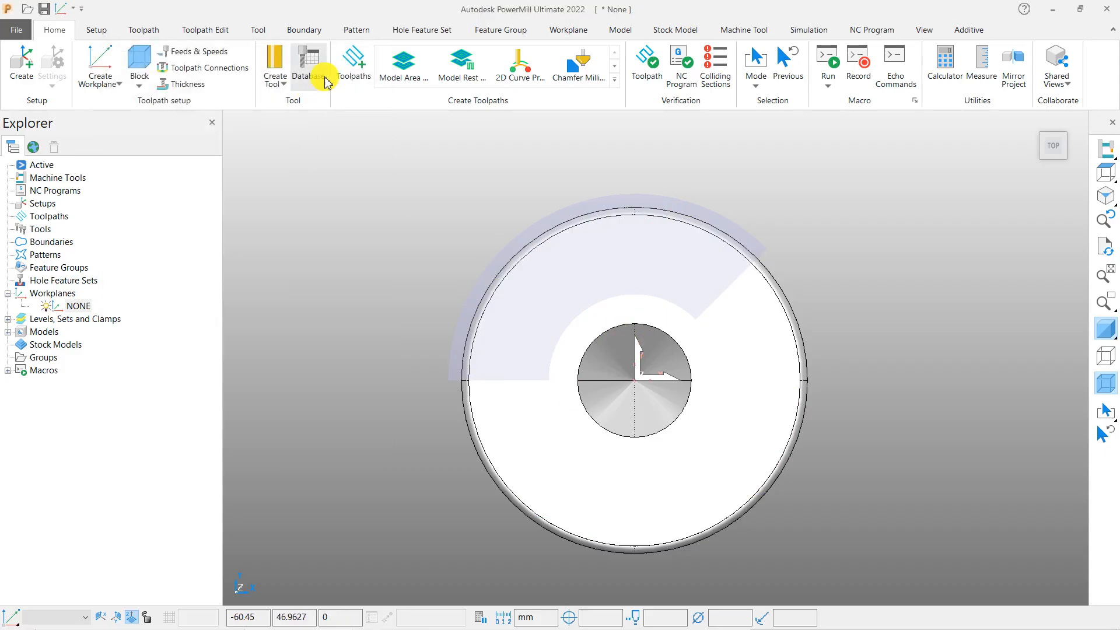
Create a Model Area Clearance toolpath and give it an end mill with a diameter of 10
left_click(352, 64)
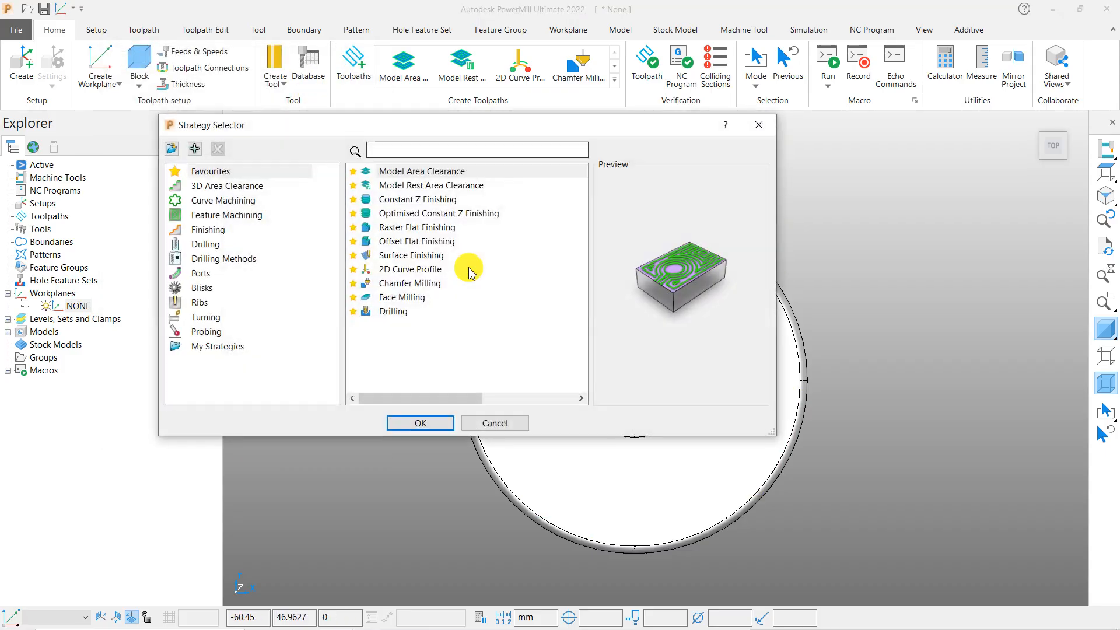
left_click(407, 174)
left_click(423, 422)
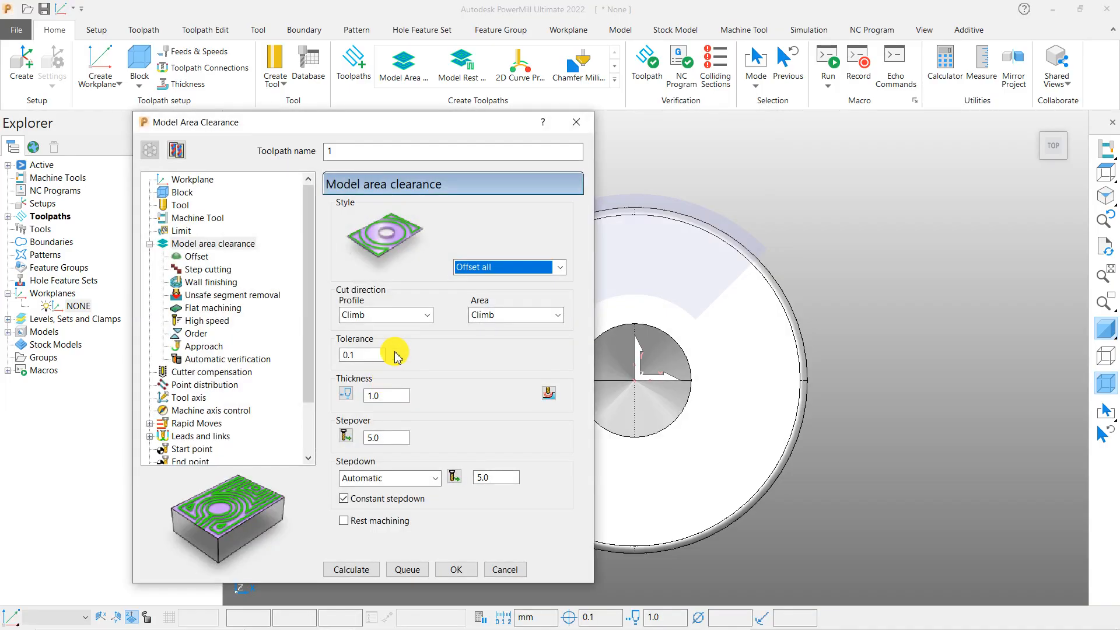
left_click(180, 205)
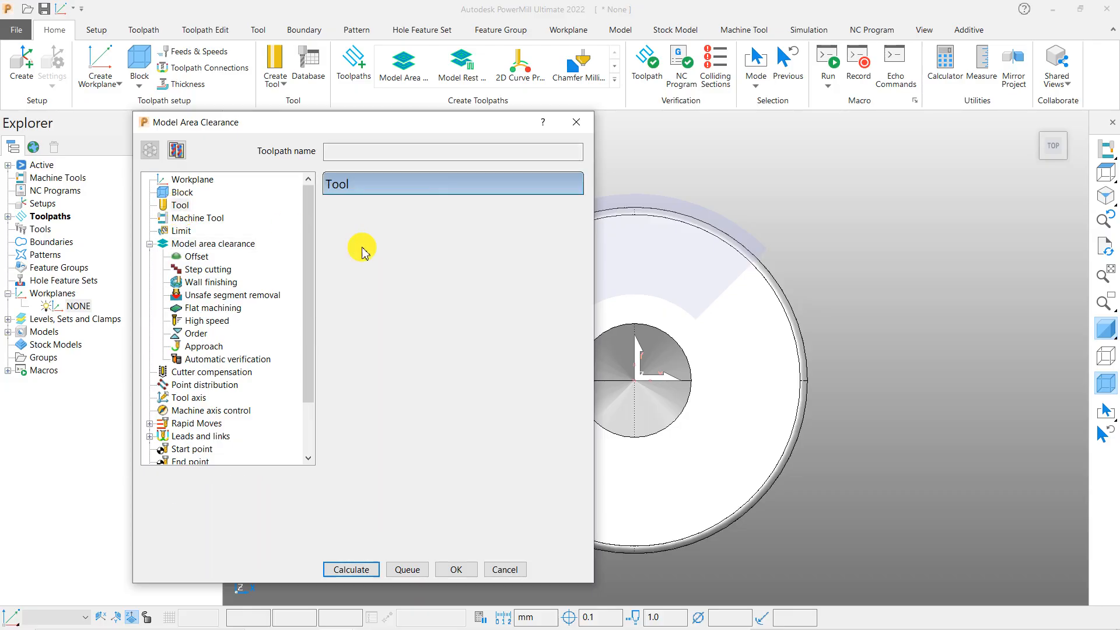
left_click(394, 213)
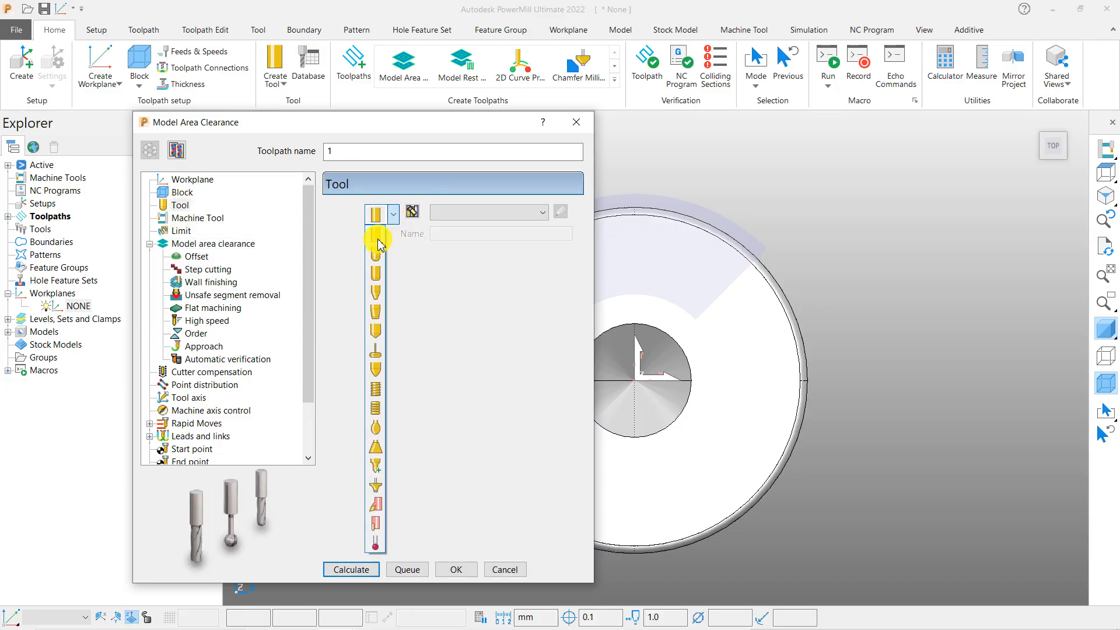
left_click(378, 244)
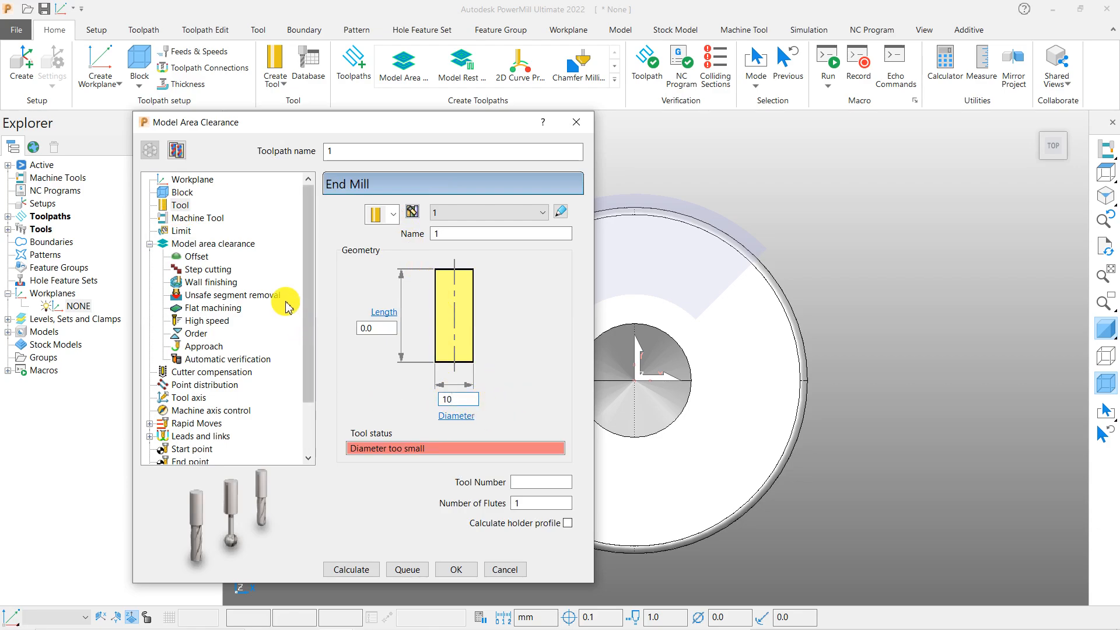
Review the toolpath's stepover, stepdown and limit settings, and calculate the model area clearance toolpath
left_click(185, 244)
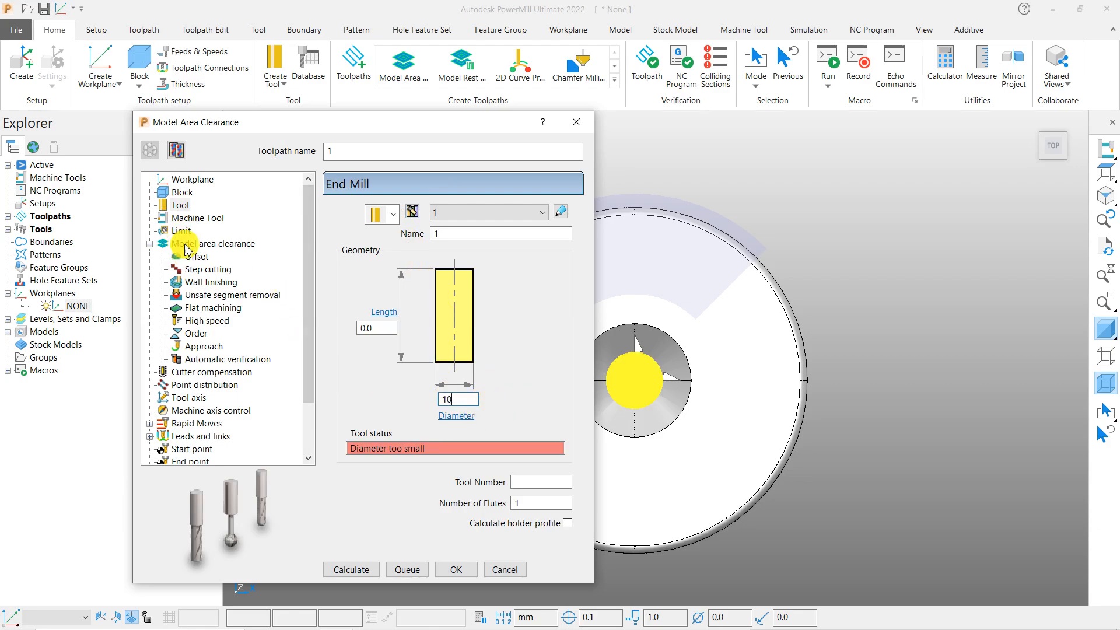
double_click(391, 438)
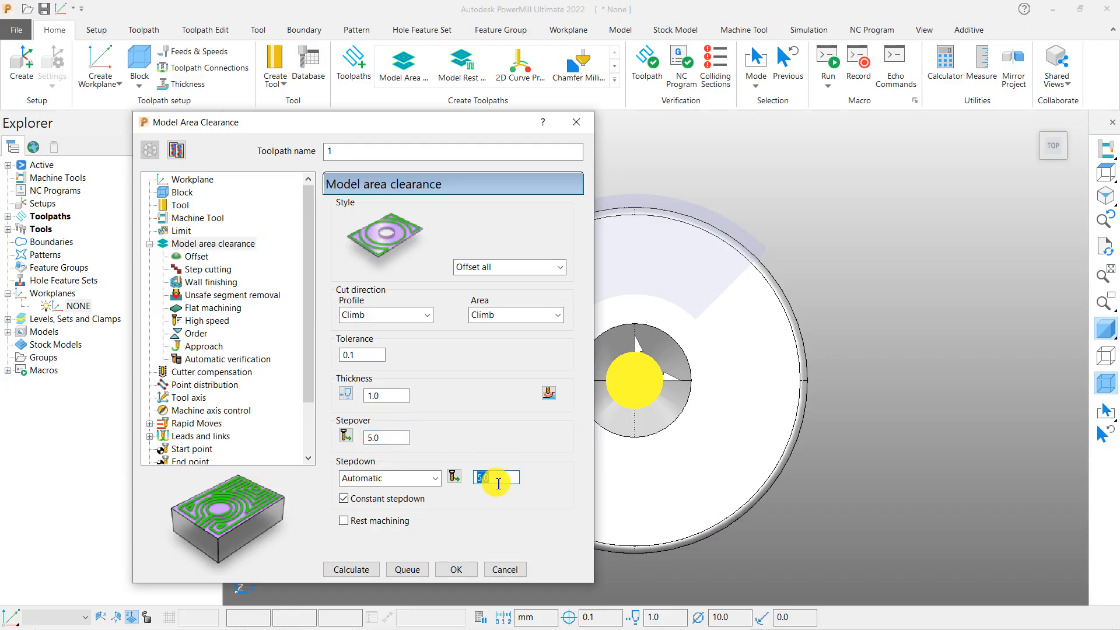
left_click(181, 231)
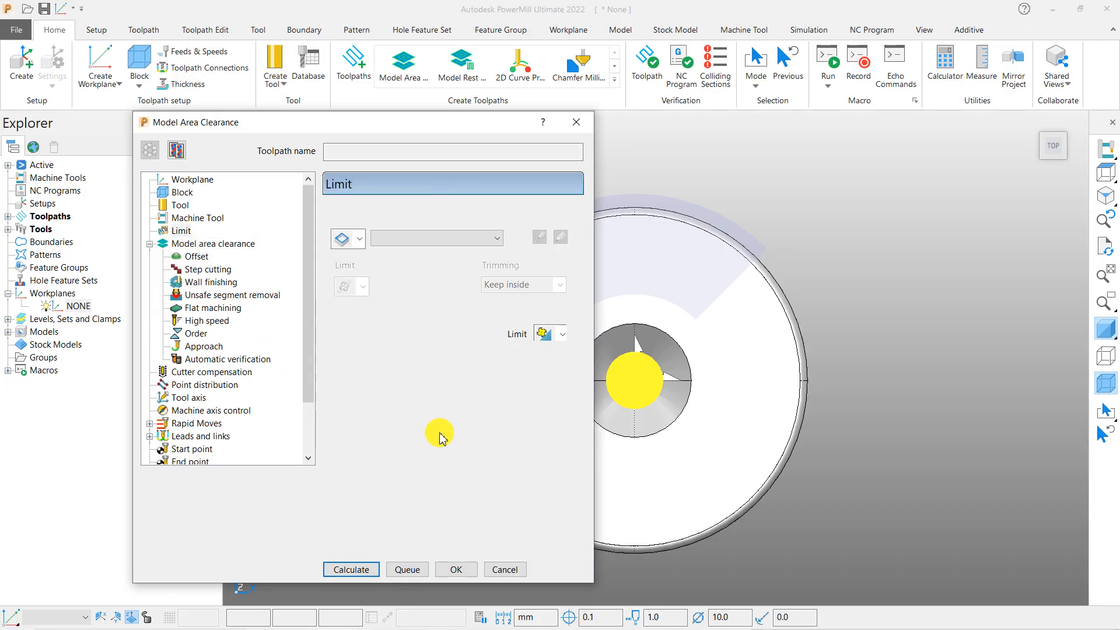
left_click(361, 570)
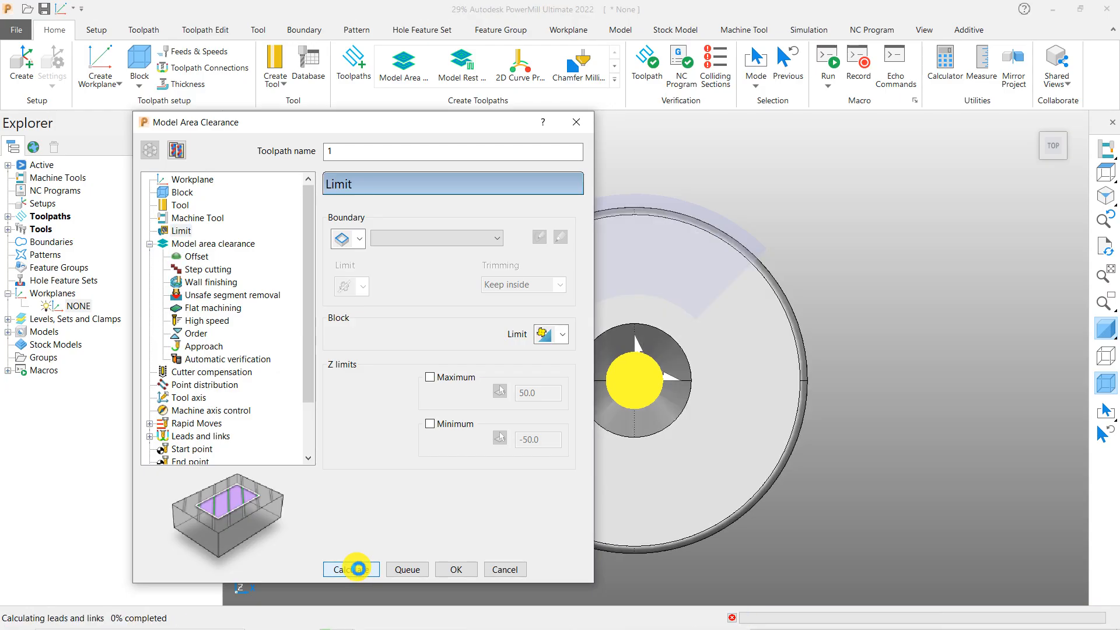
left_click(454, 606)
left_click(505, 569)
Load the new area clearance toolpath for simulation from its start and inspect it around the part
mouse_move(628, 446)
middle_mouse_down()
mouse_move(630, 354)
mouse_move(682, 297)
mouse_move(634, 323)
mouse_move(686, 378)
mouse_move(631, 365)
mouse_move(776, 275)
mouse_move(659, 315)
mouse_move(665, 395)
mouse_move(482, 378)
mouse_move(471, 345)
mouse_move(636, 335)
mouse_move(510, 395)
mouse_move(694, 416)
mouse_move(808, 327)
mouse_move(750, 296)
mouse_move(711, 388)
mouse_move(920, 320)
mouse_move(926, 251)
mouse_move(790, 290)
mouse_move(805, 373)
mouse_move(740, 432)
middle_mouse_up()
left_click(8, 216)
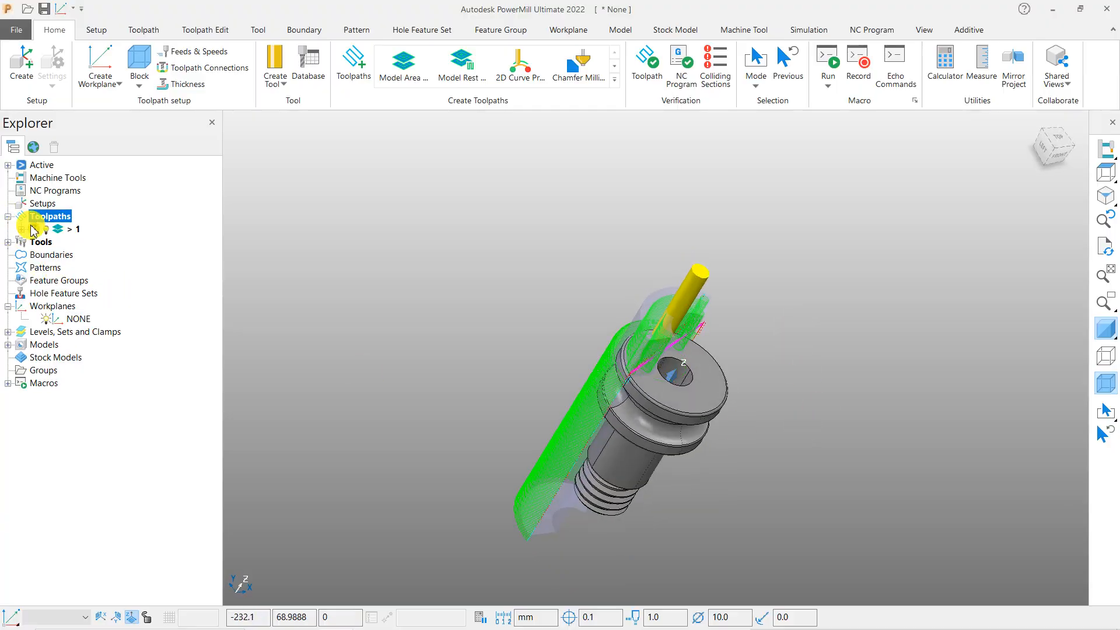
right_click(64, 233)
left_click(156, 198)
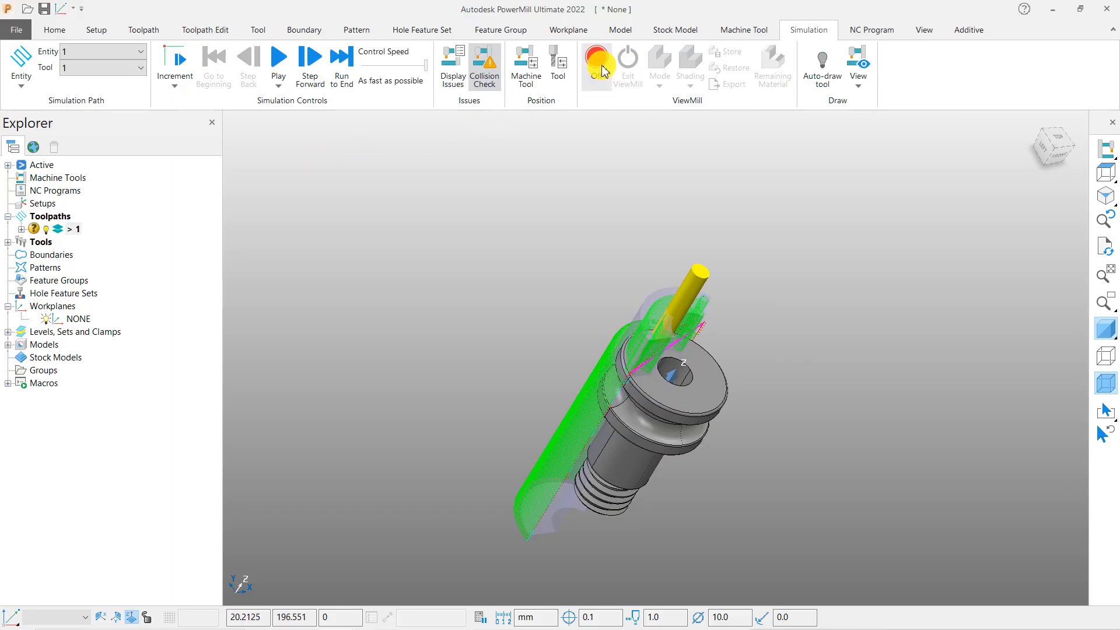
middle_click_drag(725, 395, 677, 362)
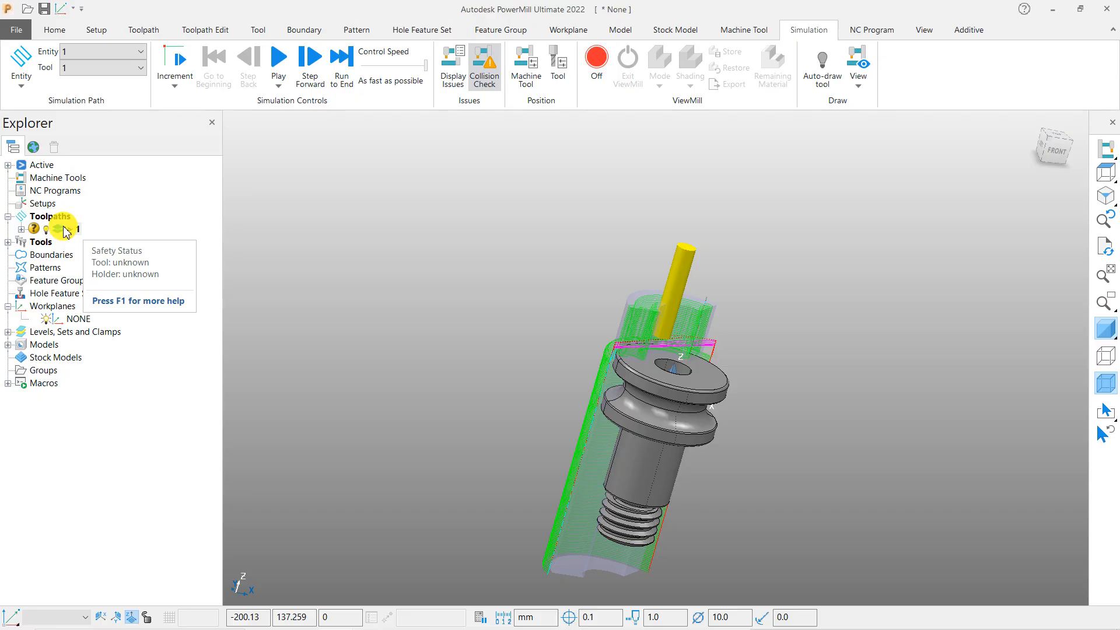
Recalculate the toolpath connections' planar safe area from the block and model, and apply it to the toolpath
left_click(55, 30)
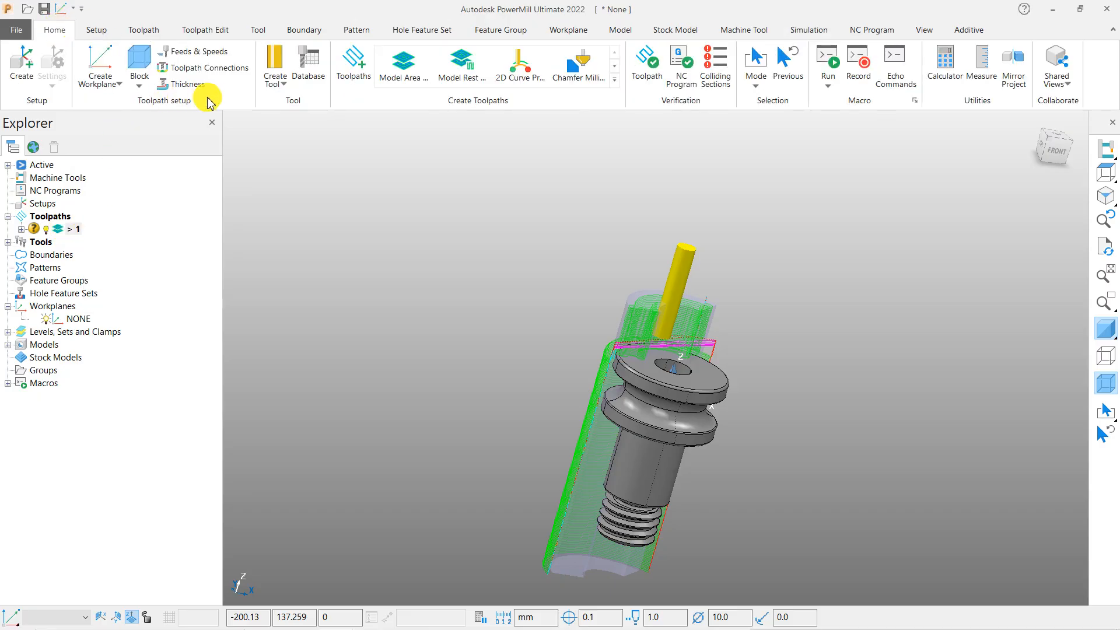
left_click(219, 69)
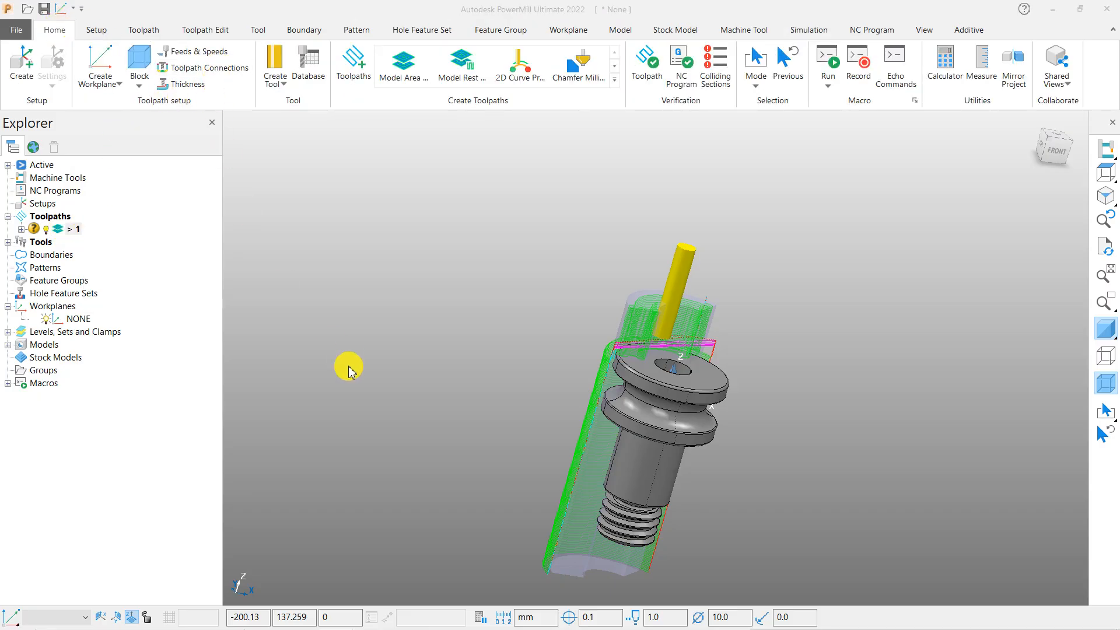
left_click(236, 71)
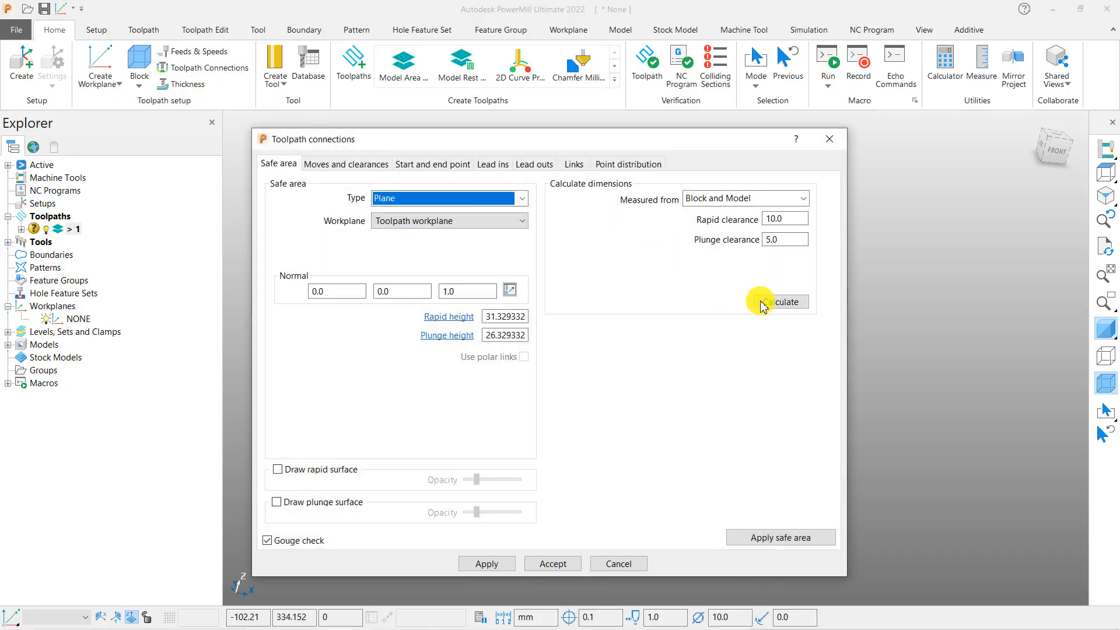
left_click(791, 304)
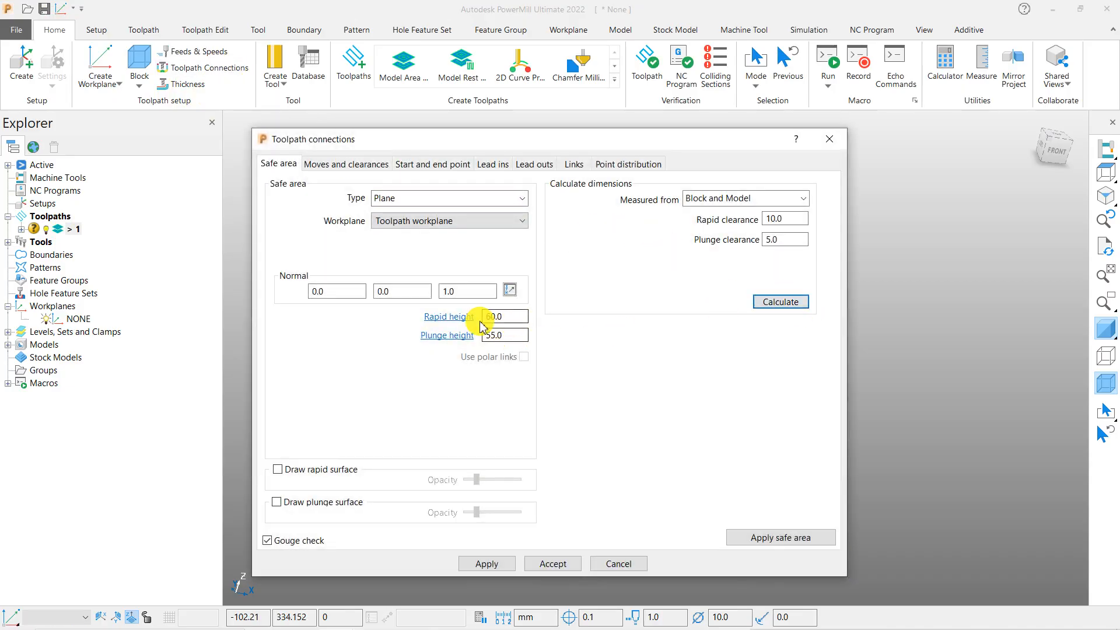
left_click(782, 538)
left_click(552, 562)
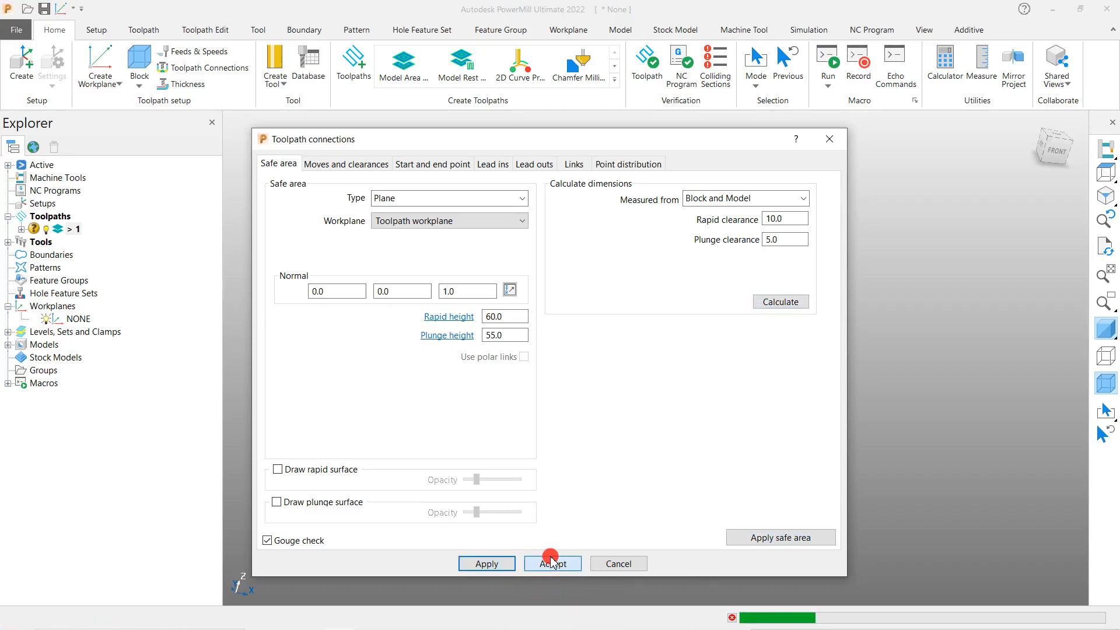
left_click(632, 609)
Simulate the area clearance toolpath from its start with ViewMill turned on, and play the material removal
scroll(654, 333, "up", 5)
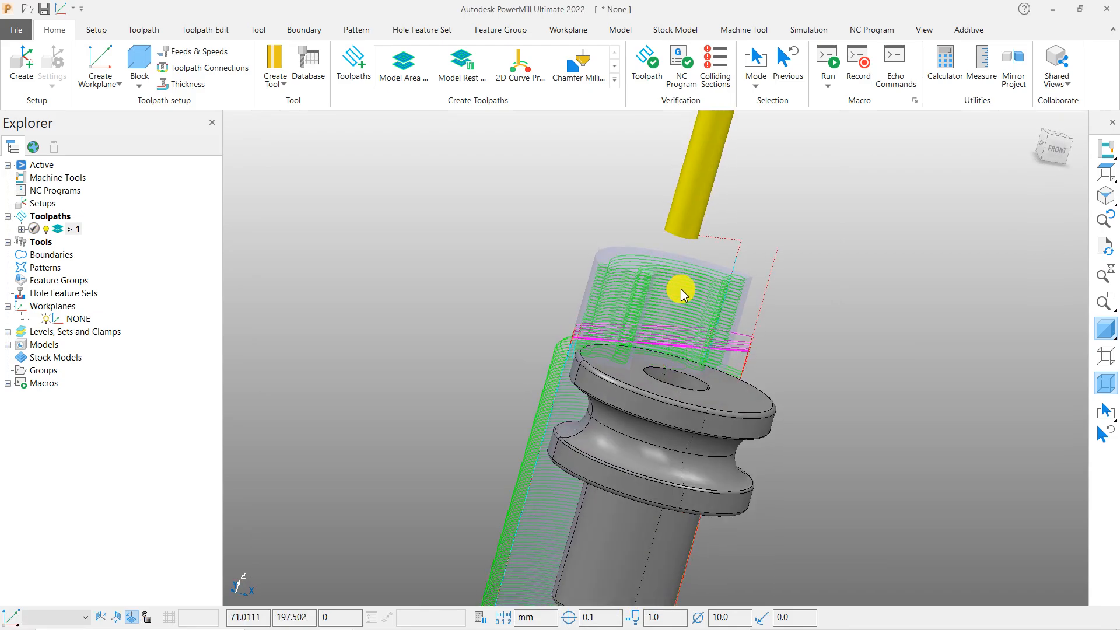
scroll(703, 242, "up", 3)
scroll(611, 247, "down", 3)
middle_click_drag(585, 289, 573, 569)
scroll(481, 215, "down", 3)
scroll(572, 569, "up", 3)
scroll(520, 438, "down", 2)
right_click(77, 234)
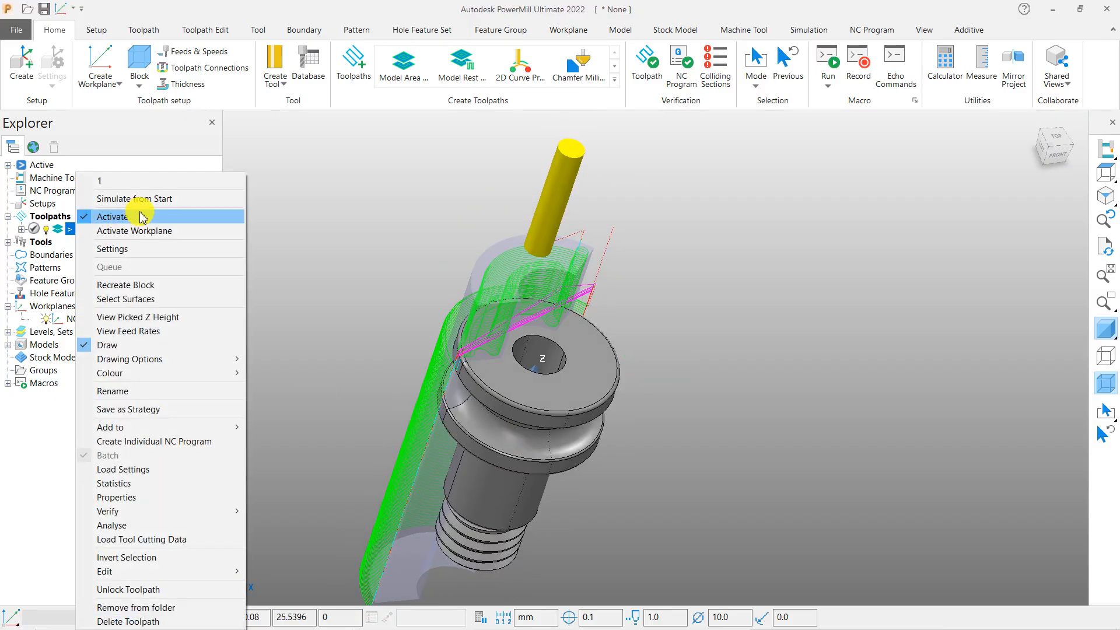
left_click(154, 199)
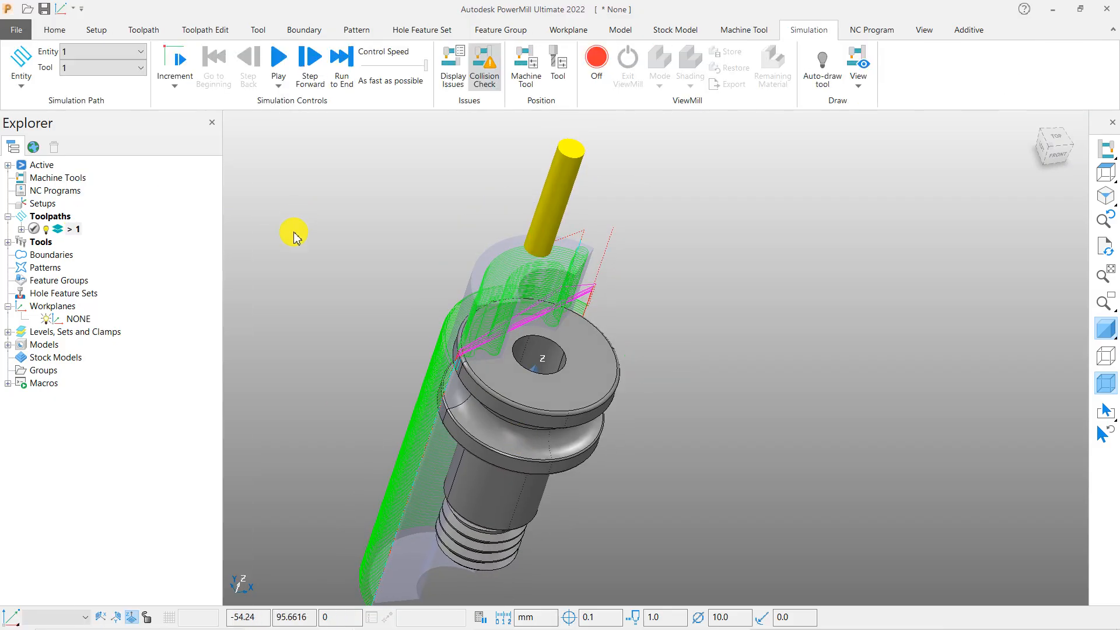
left_click(597, 69)
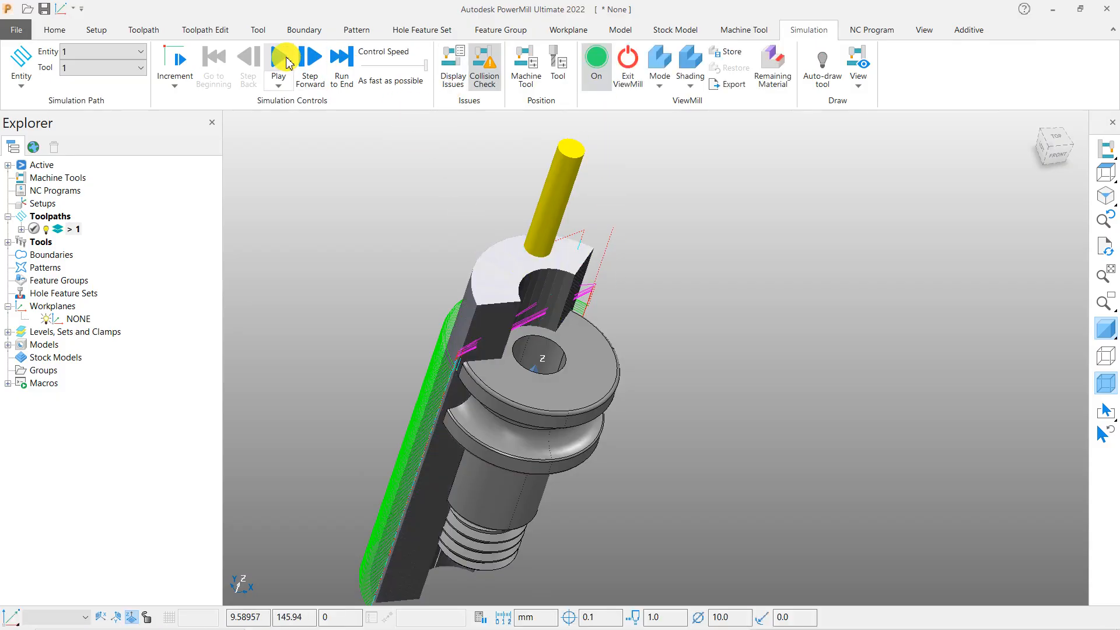
left_click(286, 58)
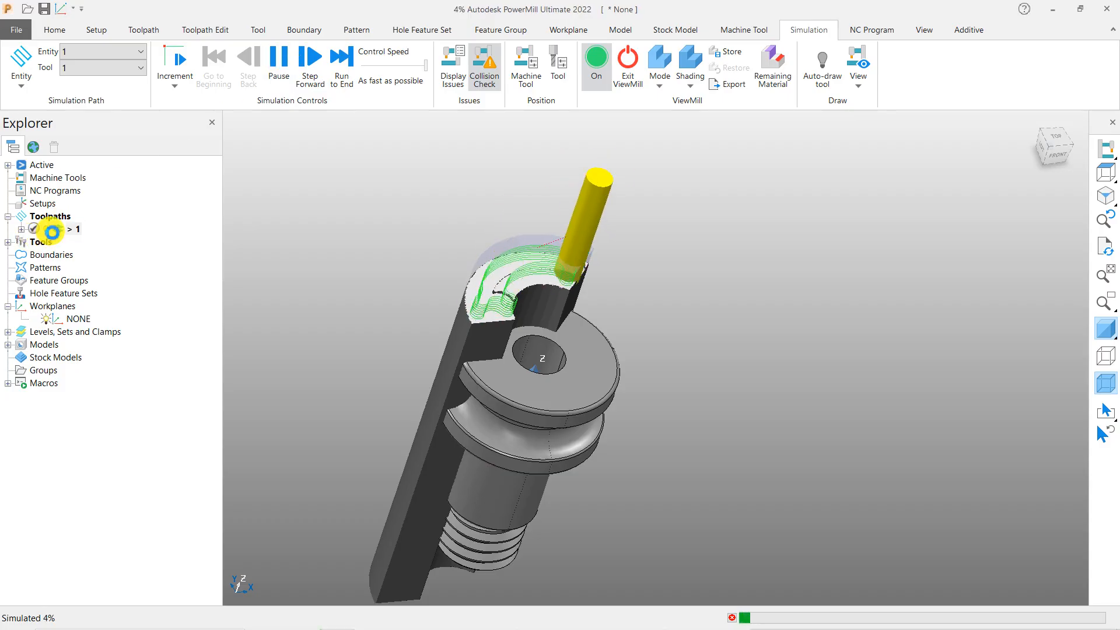
Interrupt the simulation, hide the toolpath lines and resume playing the material removal on the sector block
left_click(52, 231)
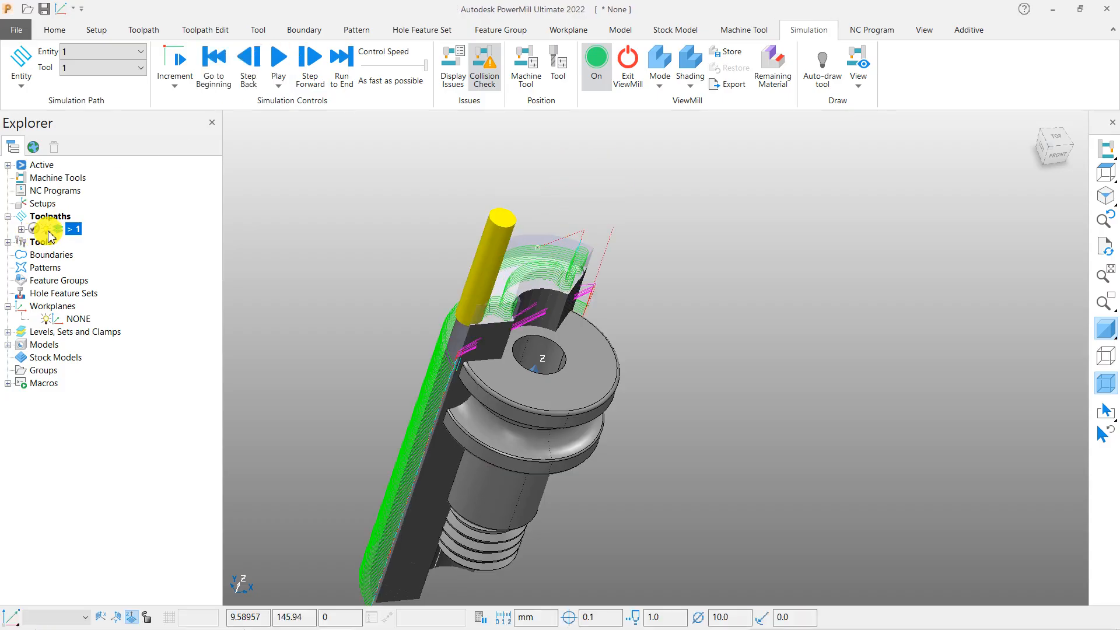
left_click(48, 230)
left_click(282, 91)
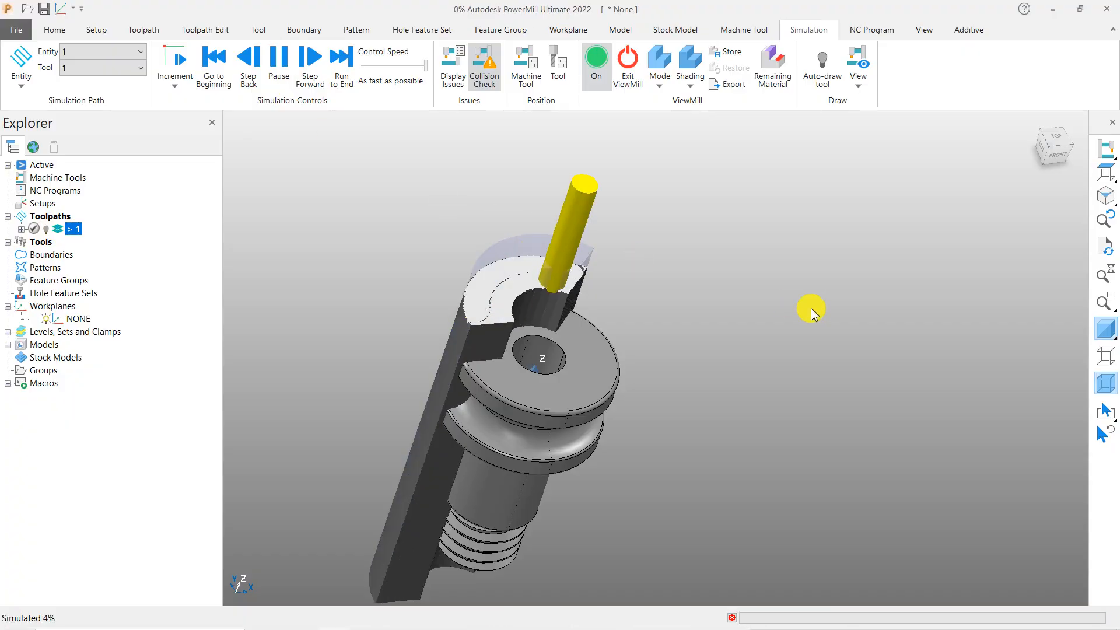
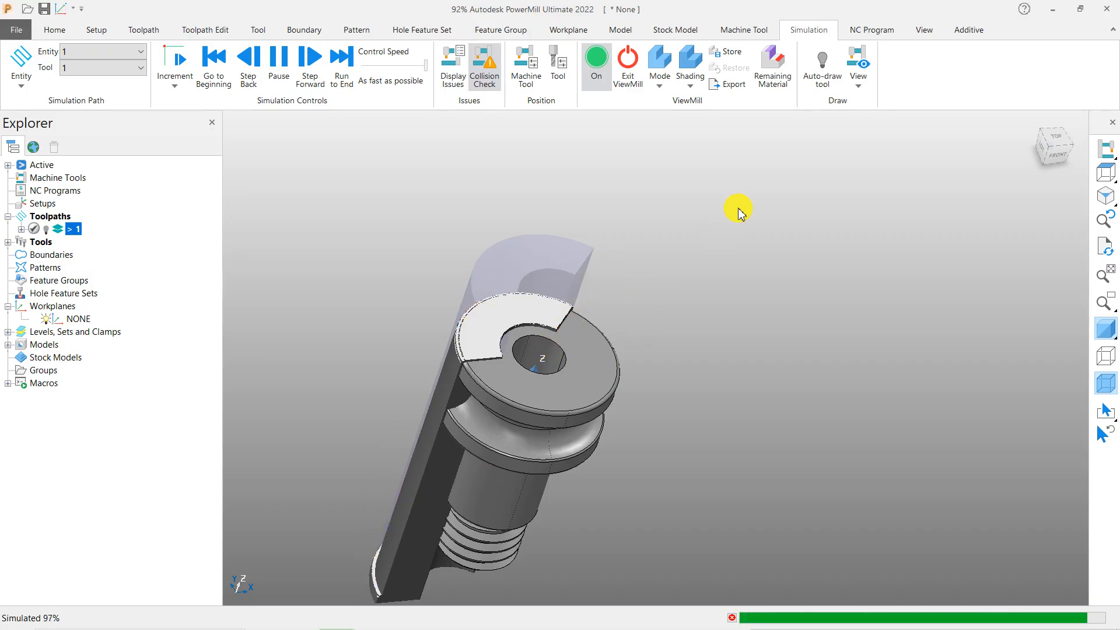
Exit ViewMill and view the part with its sector block from the top
left_click(632, 60)
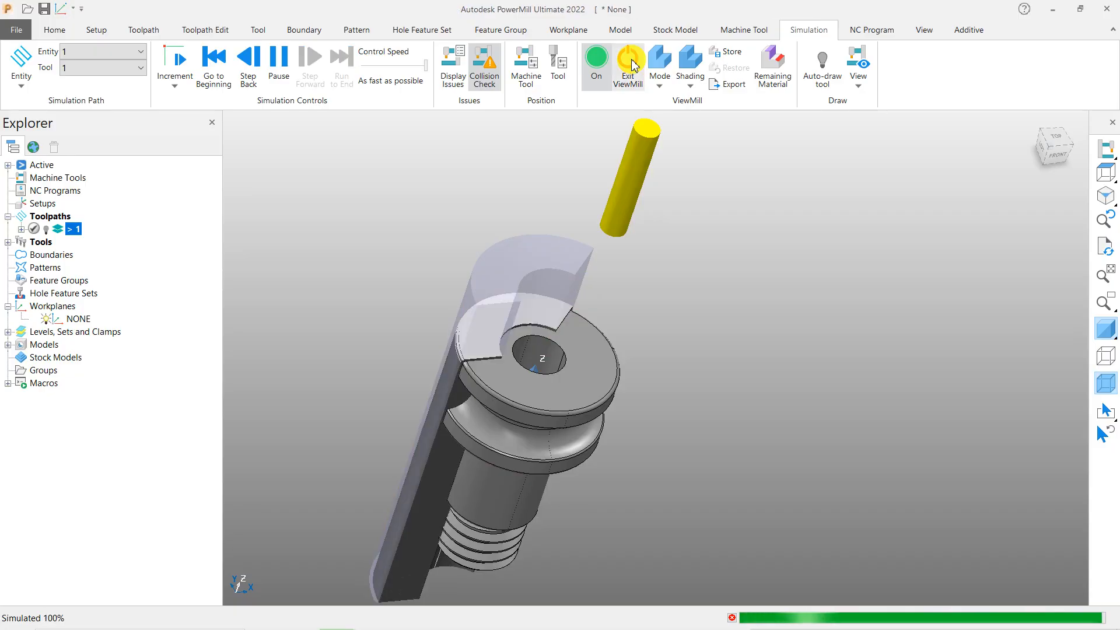
left_click(600, 103)
middle_click_drag(637, 401, 572, 420)
left_click(1113, 186)
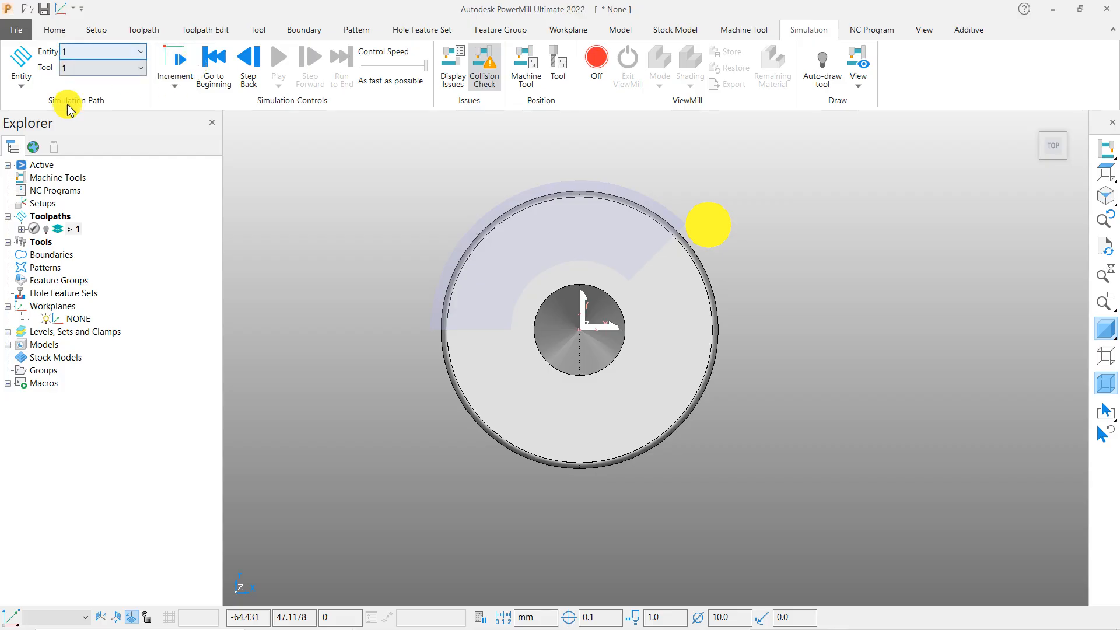
left_click(55, 29)
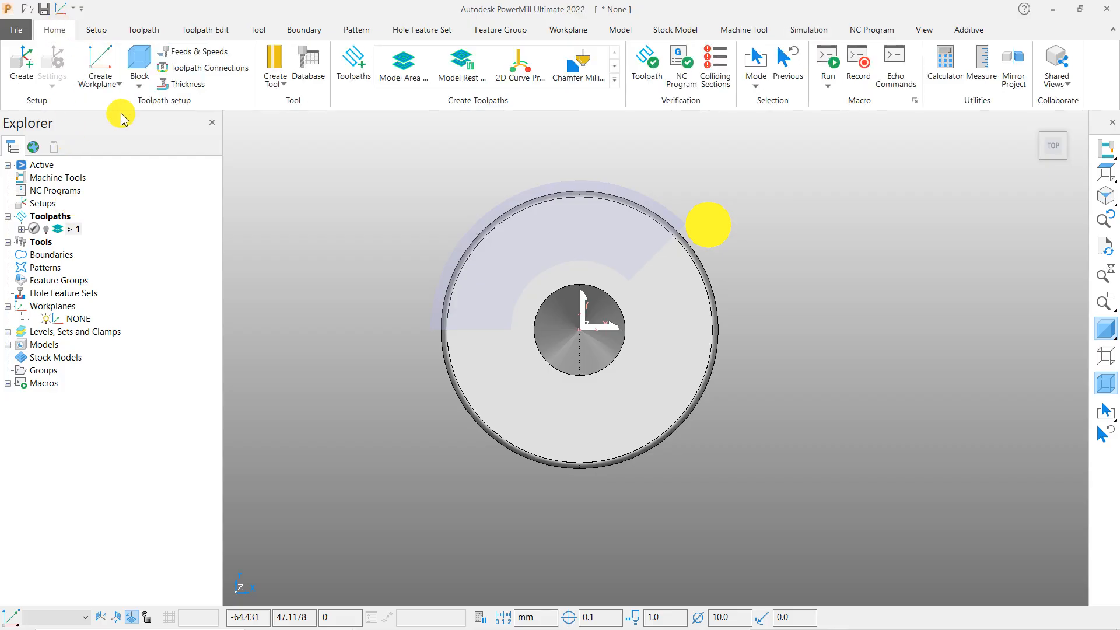
left_click(140, 86)
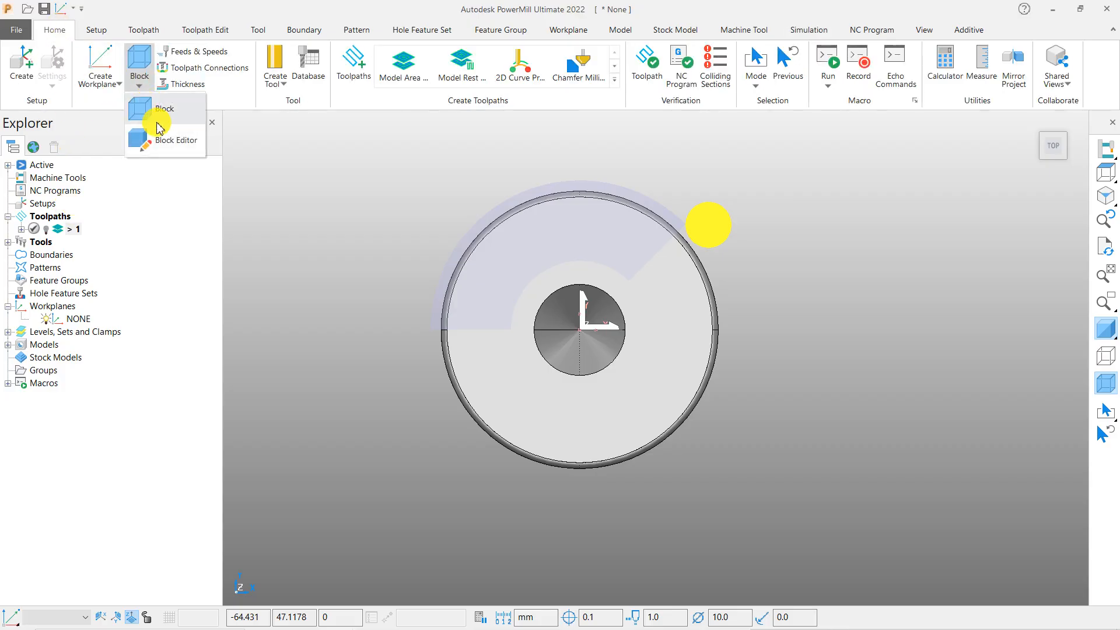
left_click(20, 230)
left_click(22, 229)
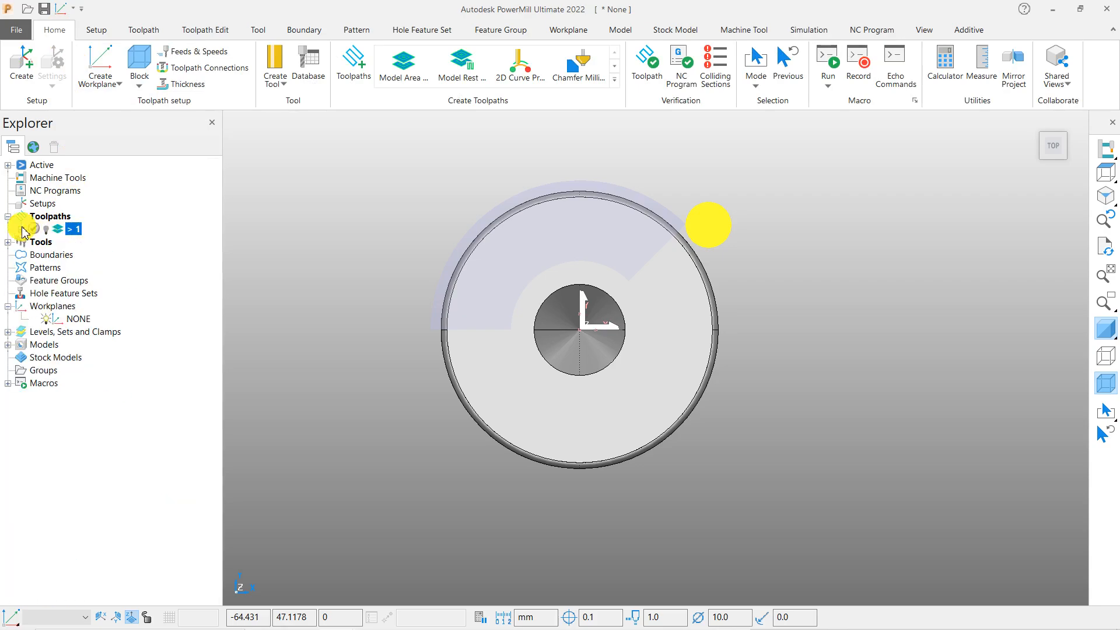
left_click(9, 217)
left_click(8, 216)
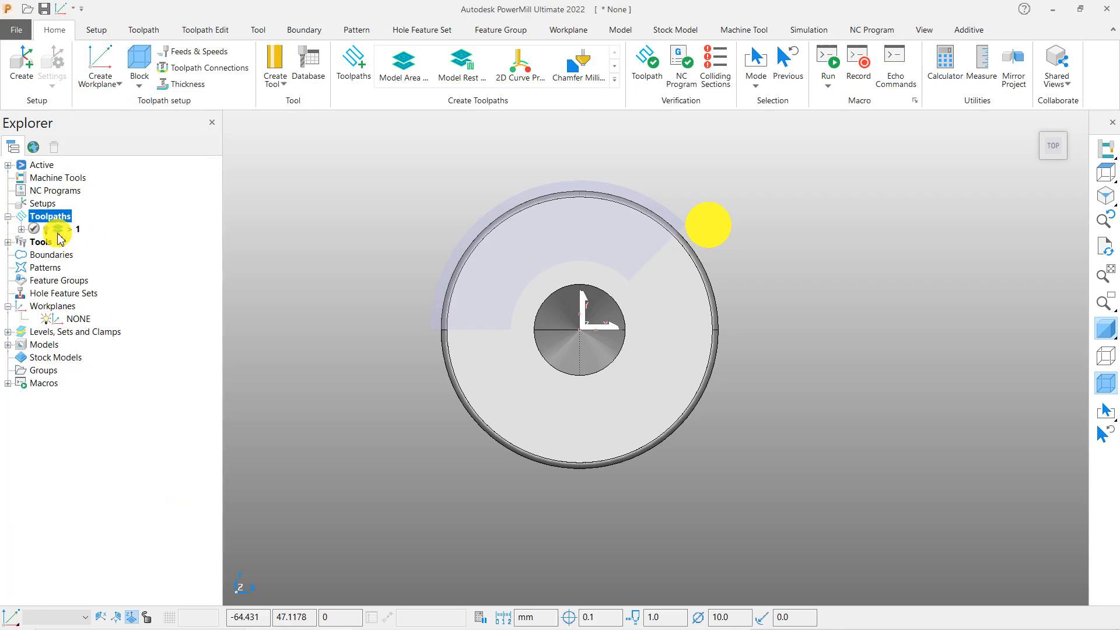
left_click(420, 356)
left_click_drag(400, 147, 840, 489)
Redefine the cylinder sector block as a Box and calculate its limits from the model
left_click(138, 61)
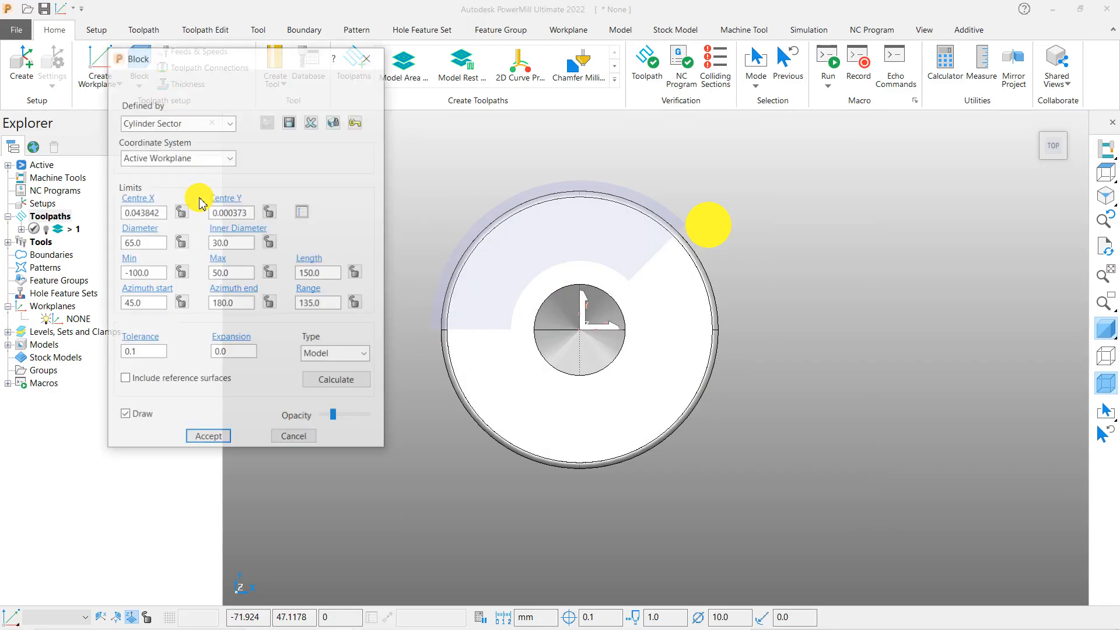
left_click(170, 128)
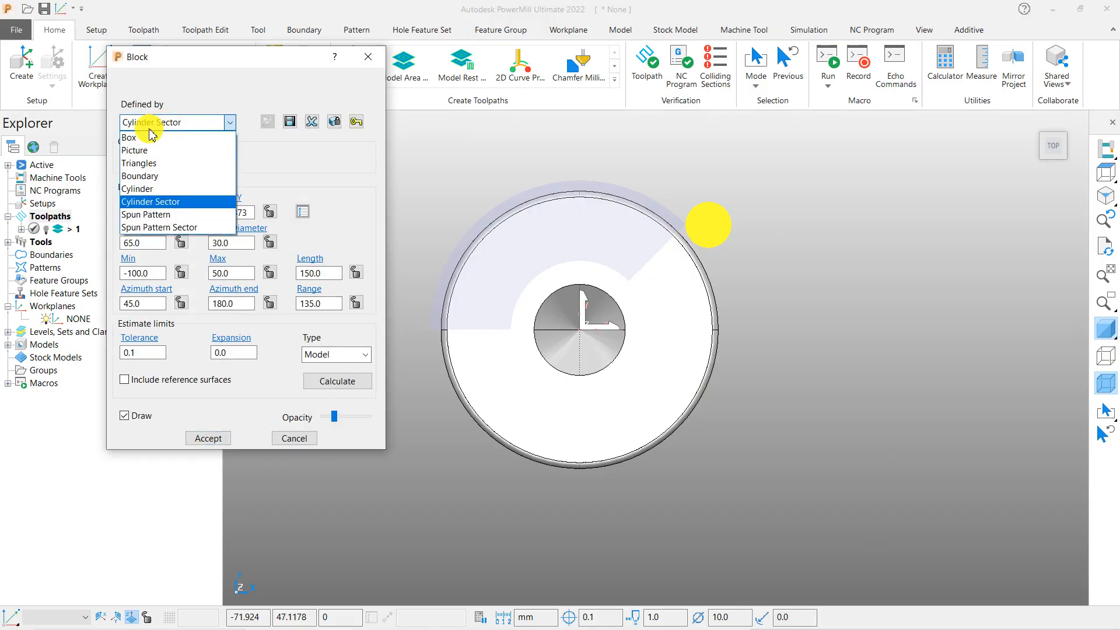
left_click(146, 134)
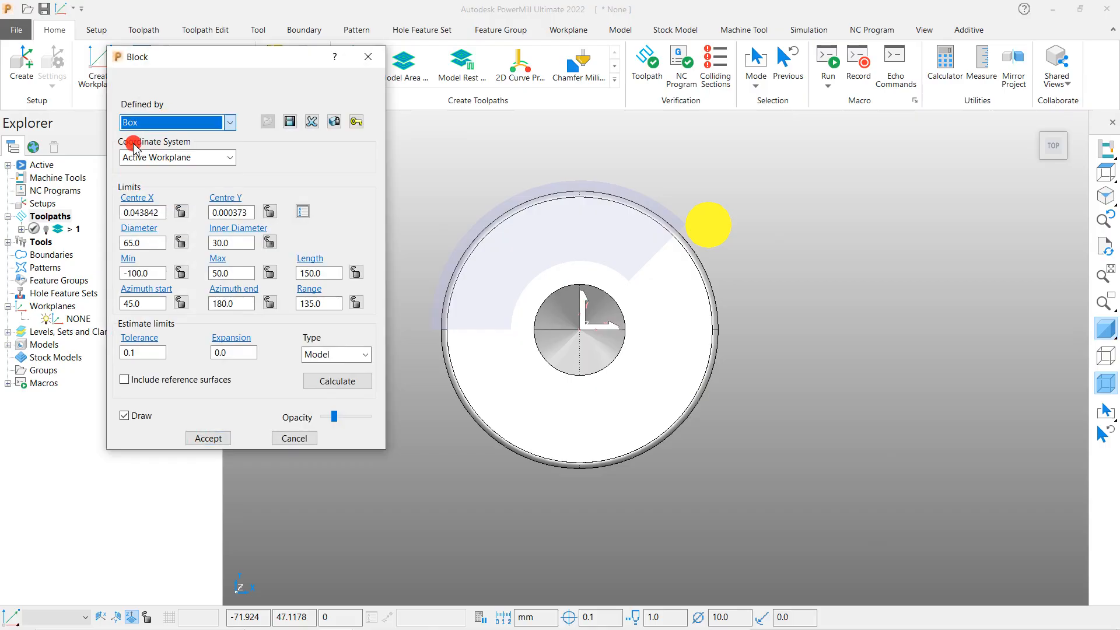
left_click(334, 384)
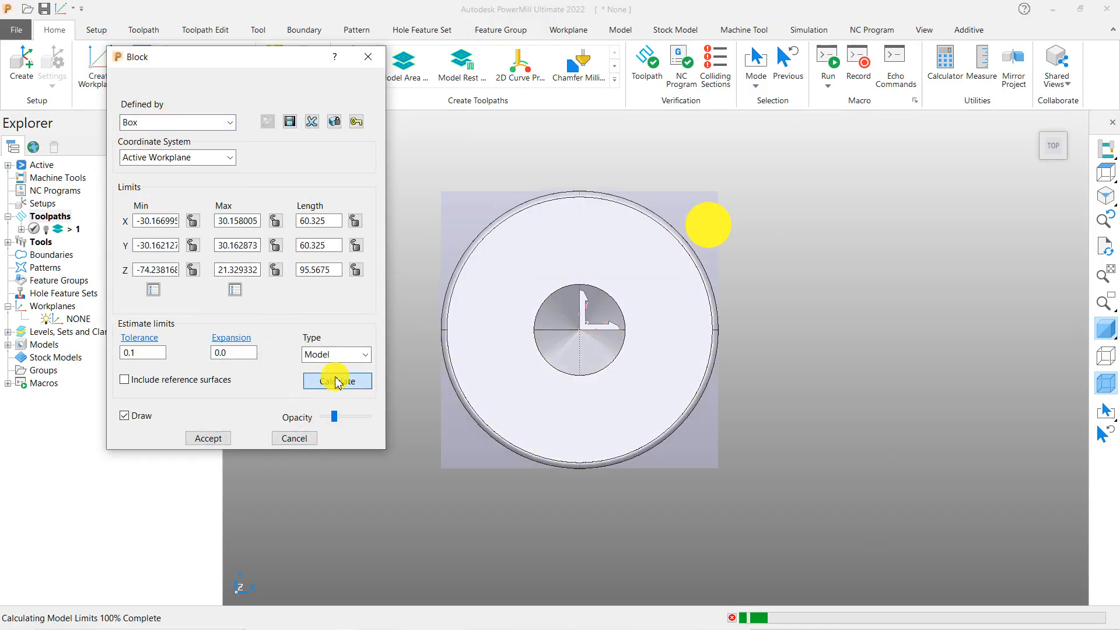
left_click(208, 438)
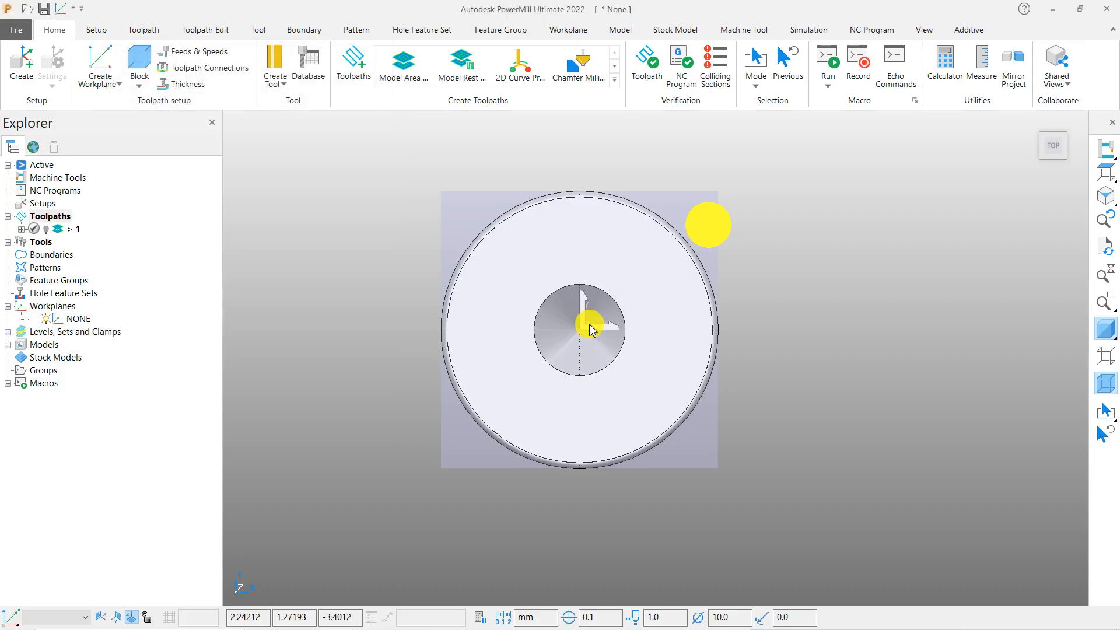
Open the settings of area clearance toolpath 1 to bring back its stored block, and close them unchanged
right_click(70, 232)
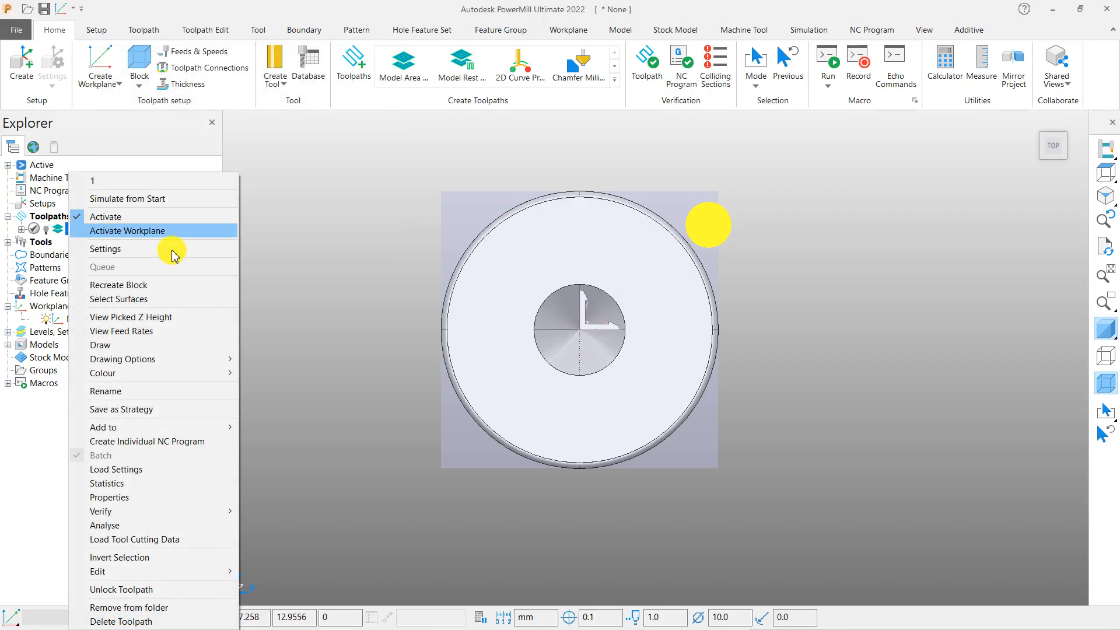
left_click(261, 254)
right_click(49, 231)
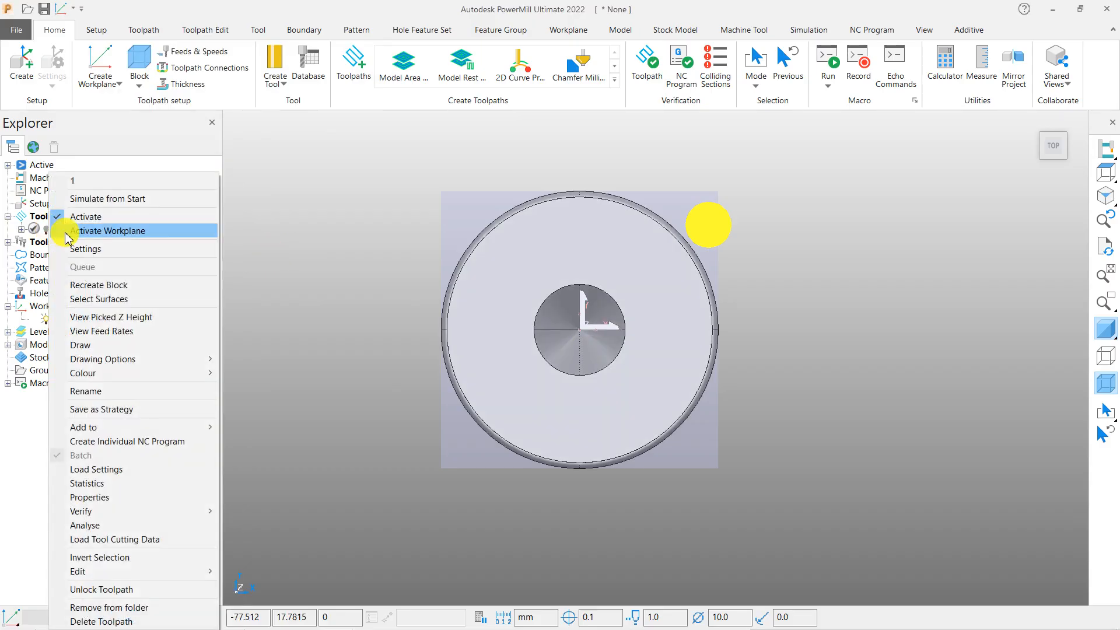
left_click(91, 251)
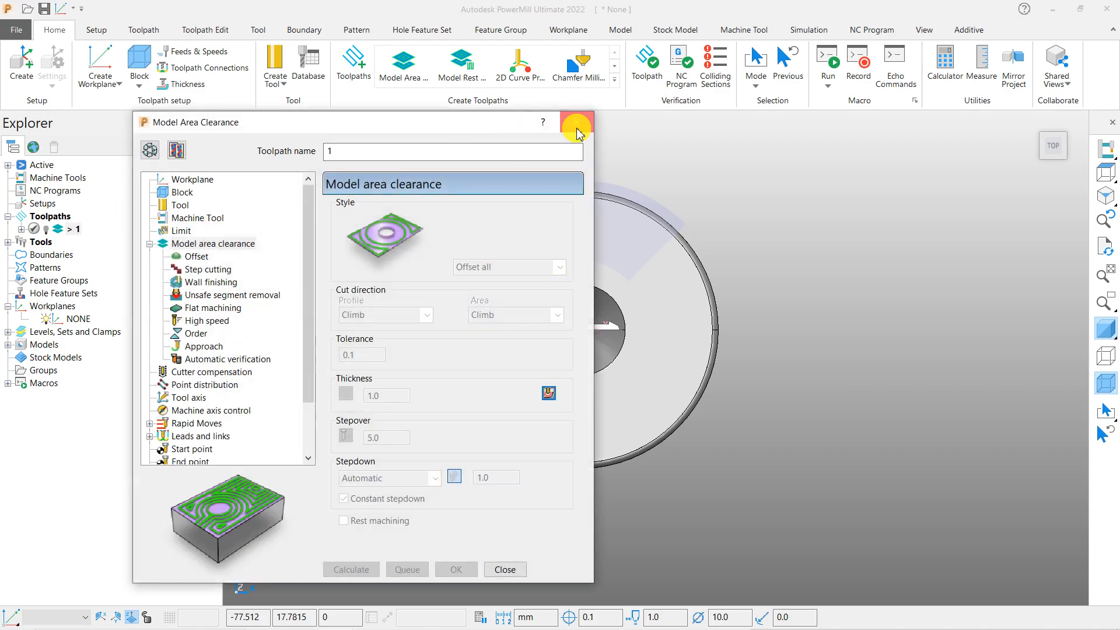
left_click(577, 134)
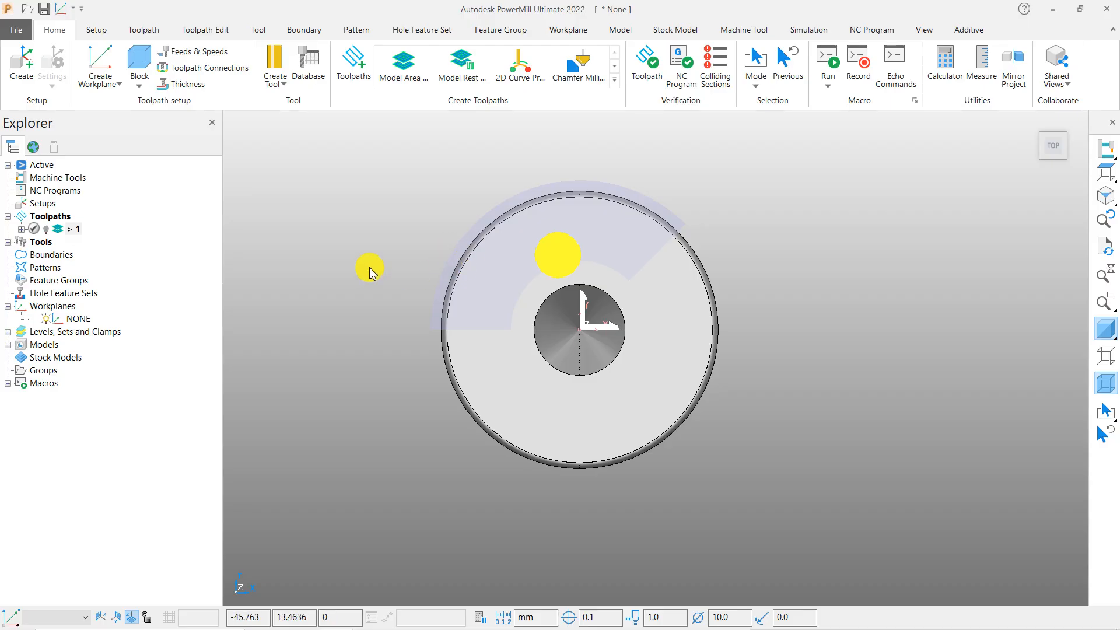
Review the Cylinder Sector block definition without changing it, and inspect the block around the part at an angle and from above
mouse_move(69, 234)
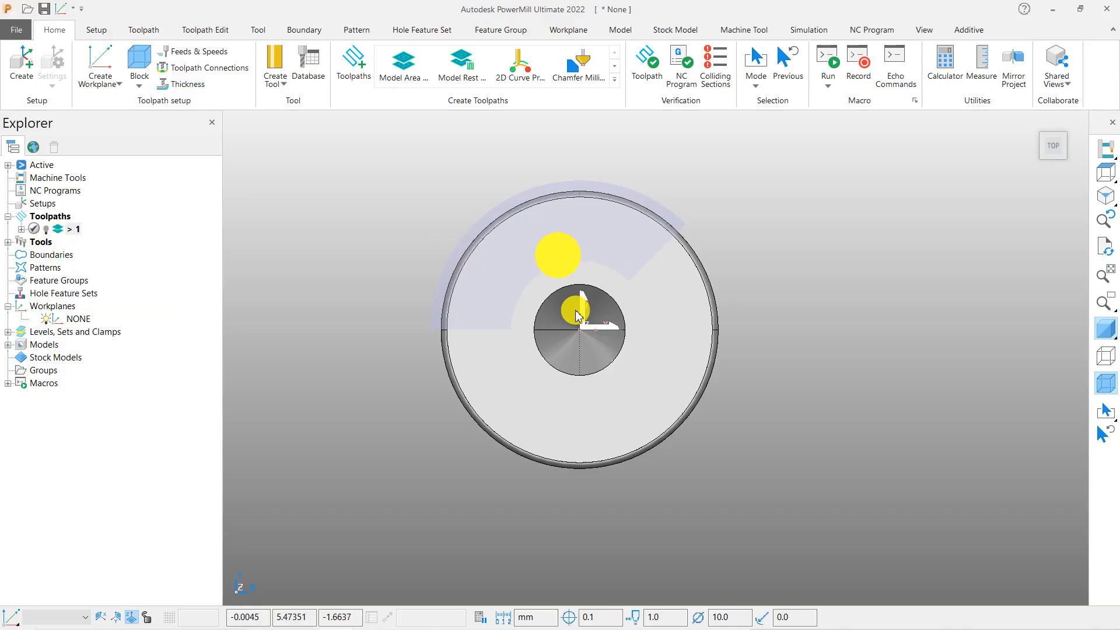
left_click(142, 64)
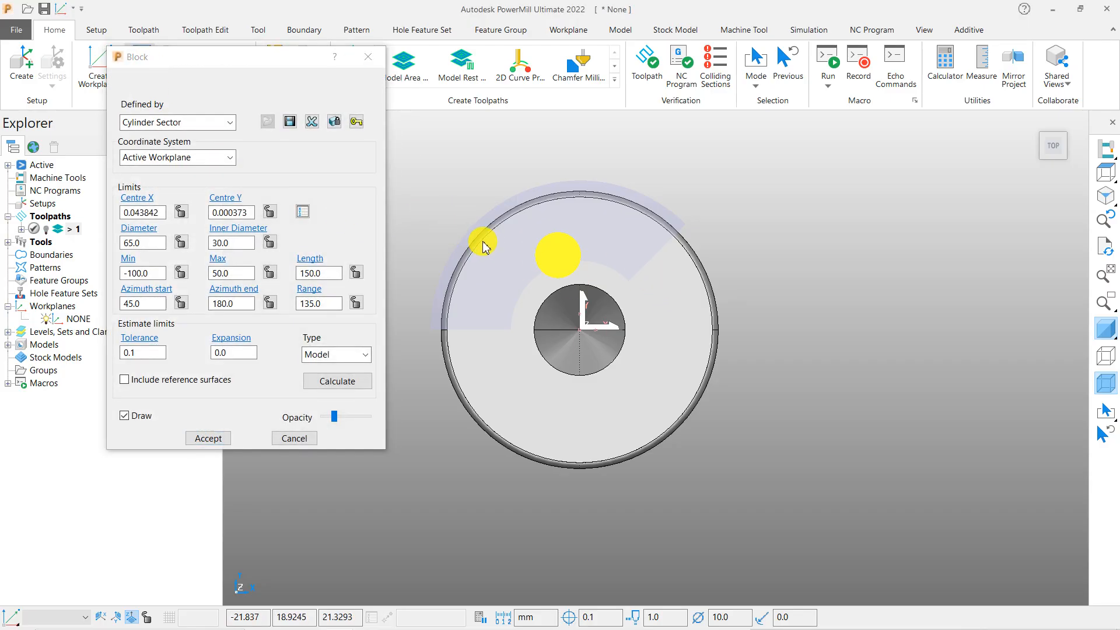
left_click(294, 438)
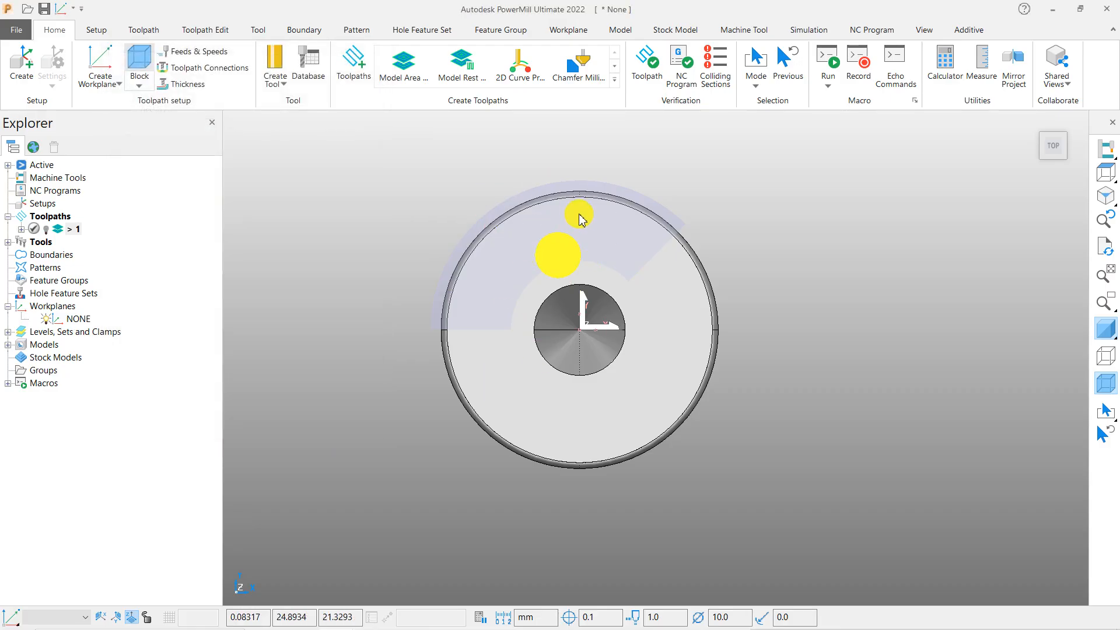
scroll(612, 217, "up", 3)
scroll(539, 234, "down", 2)
middle_click_drag(654, 336, 686, 311)
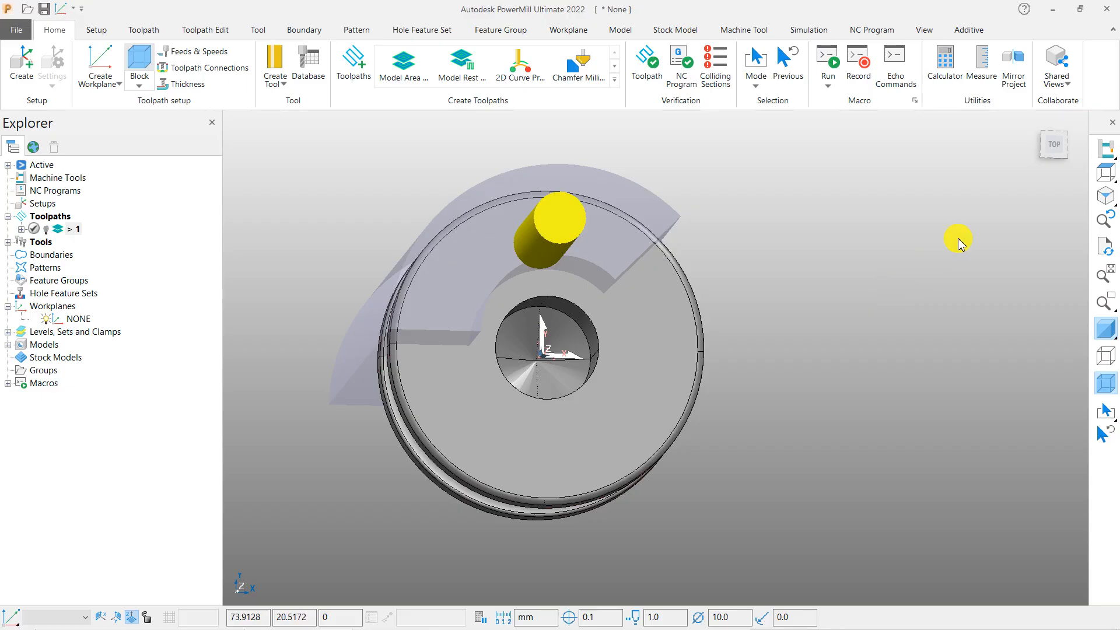
left_click(1104, 176)
scroll(288, 325, "down", 3)
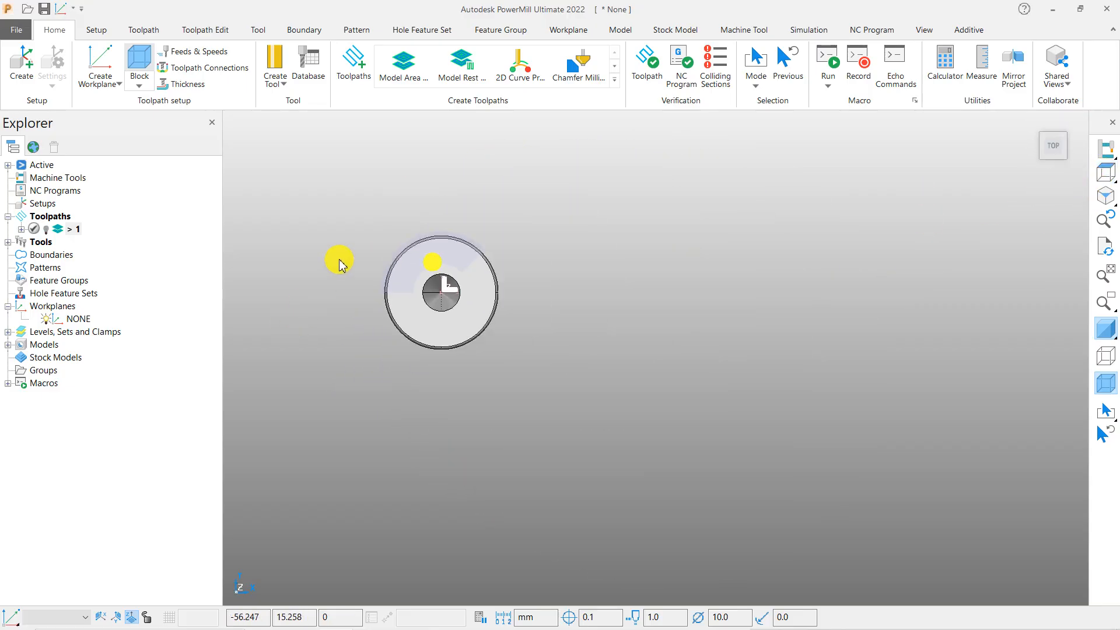
left_click_drag(307, 210, 560, 372)
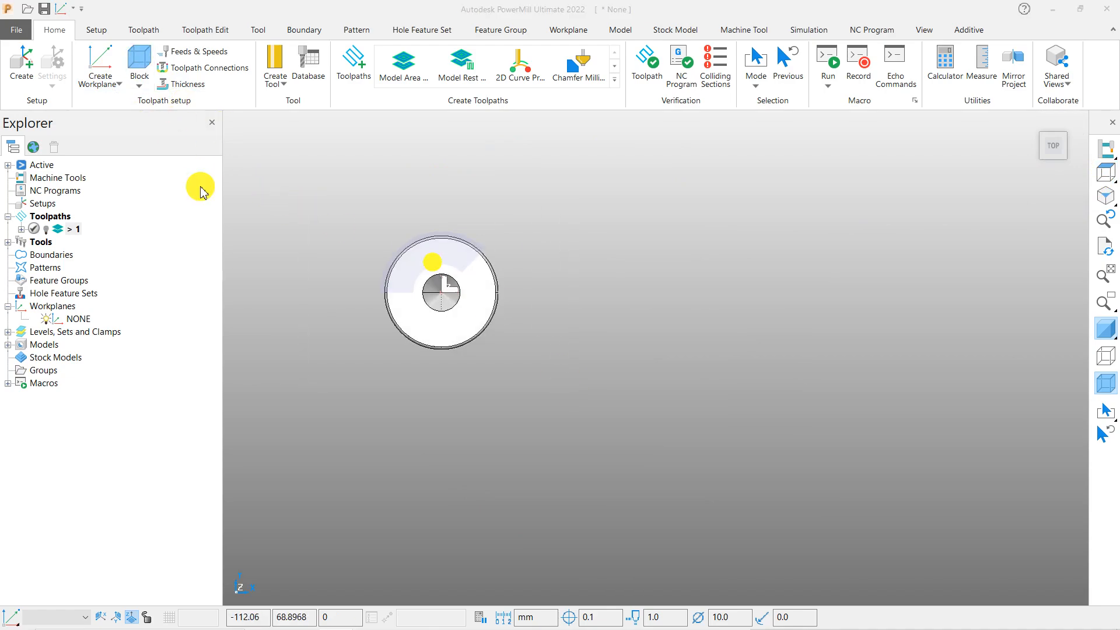
Define the block by Box with limits calculated from the model, accept it and show the part in 3D
left_click(175, 122)
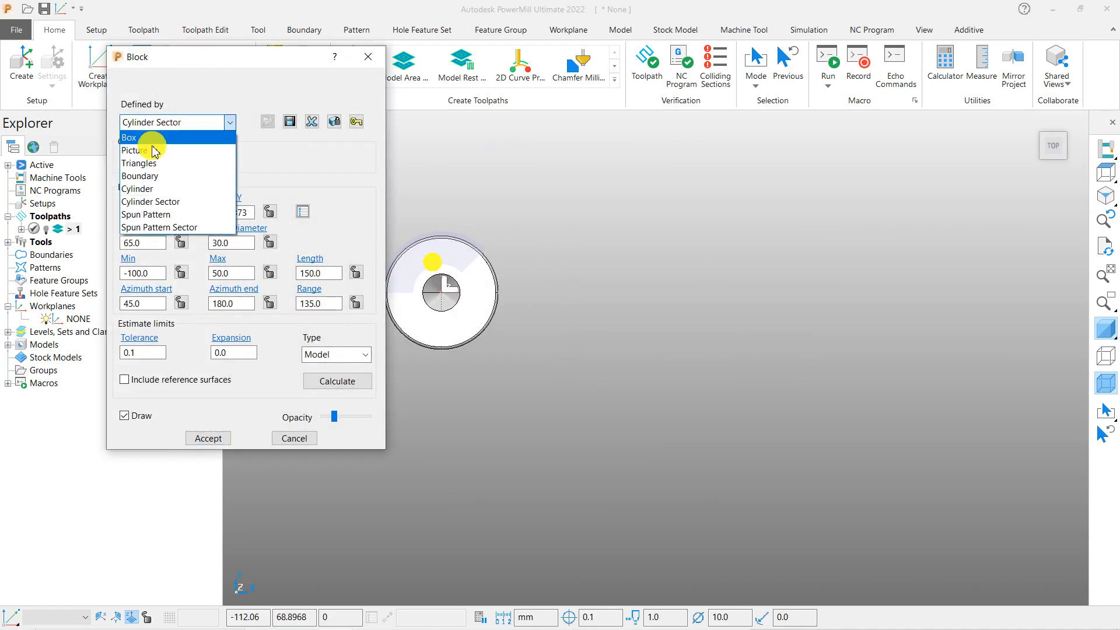
left_click(150, 136)
left_click(339, 382)
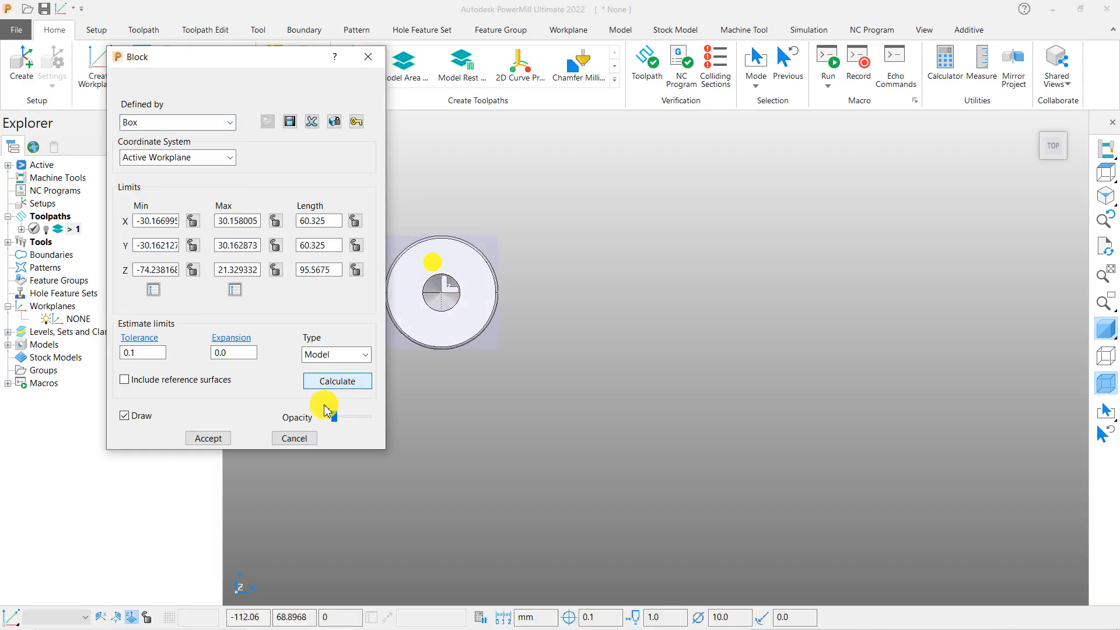
left_click(206, 438)
middle_click_drag(545, 420, 643, 295)
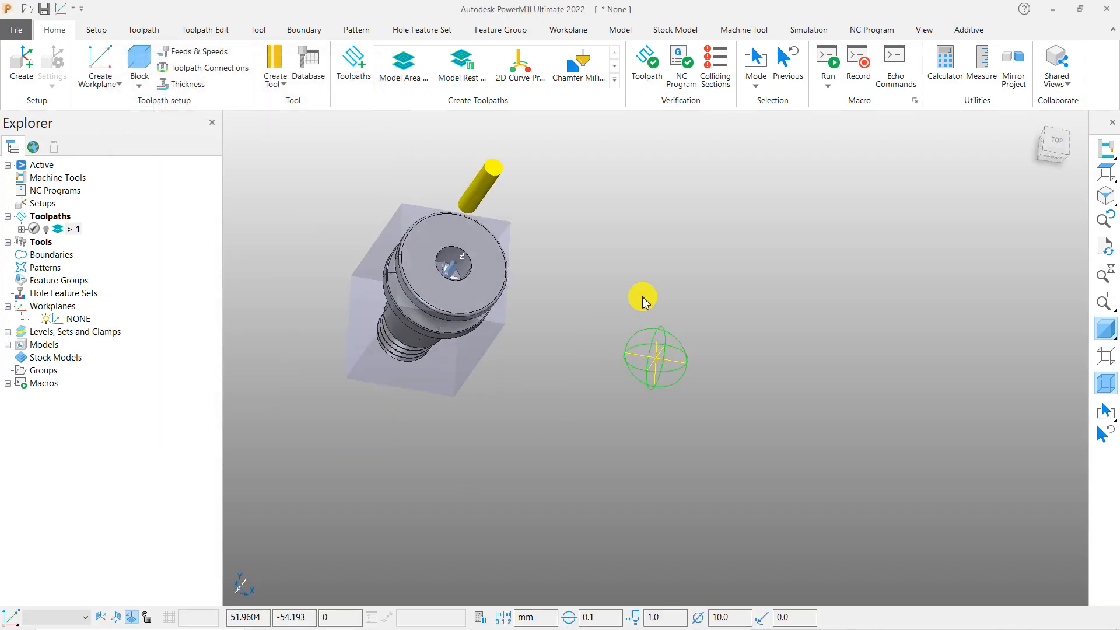
Create toolpath 2 with the Constant Z Finishing strategy, calculate it with the existing settings and close its form
left_click(354, 63)
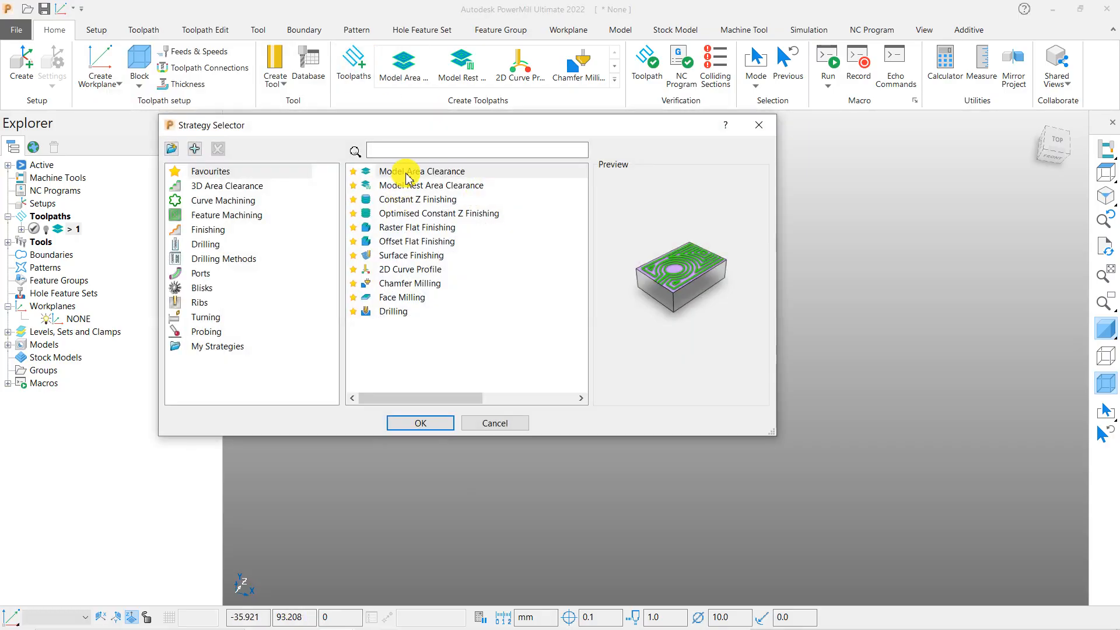
left_click(407, 173)
left_click(406, 185)
left_click(407, 200)
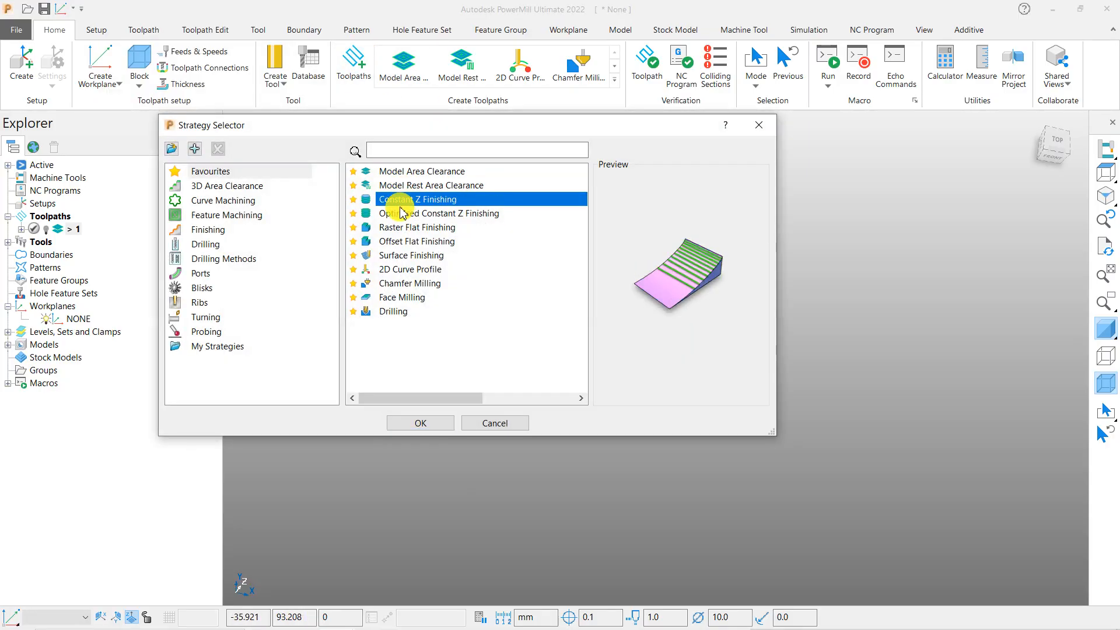
left_click(420, 424)
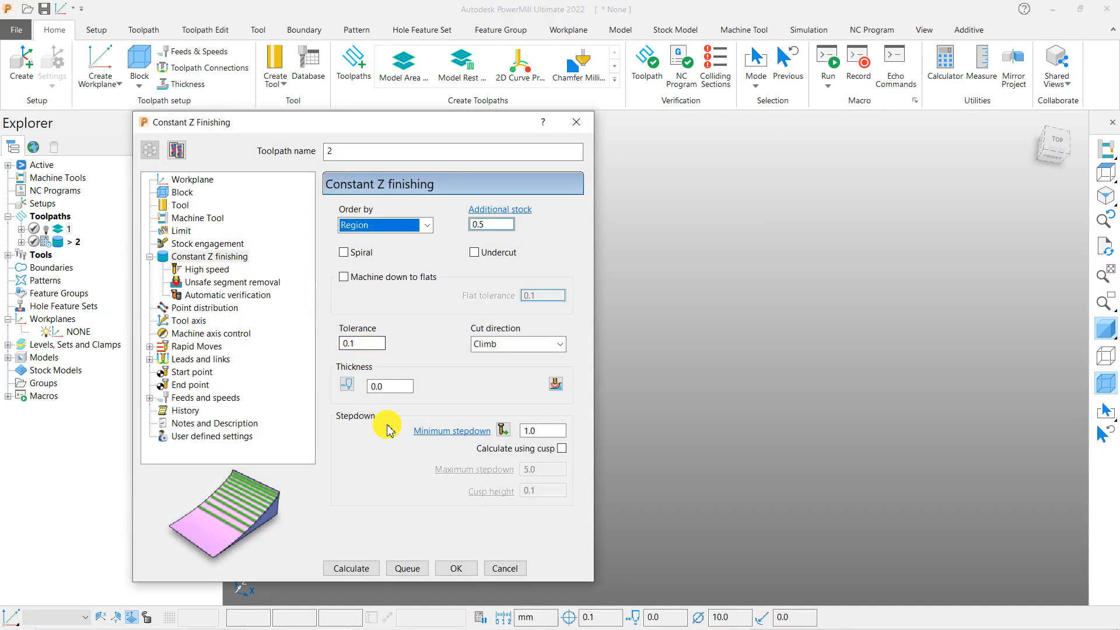
left_click(355, 566)
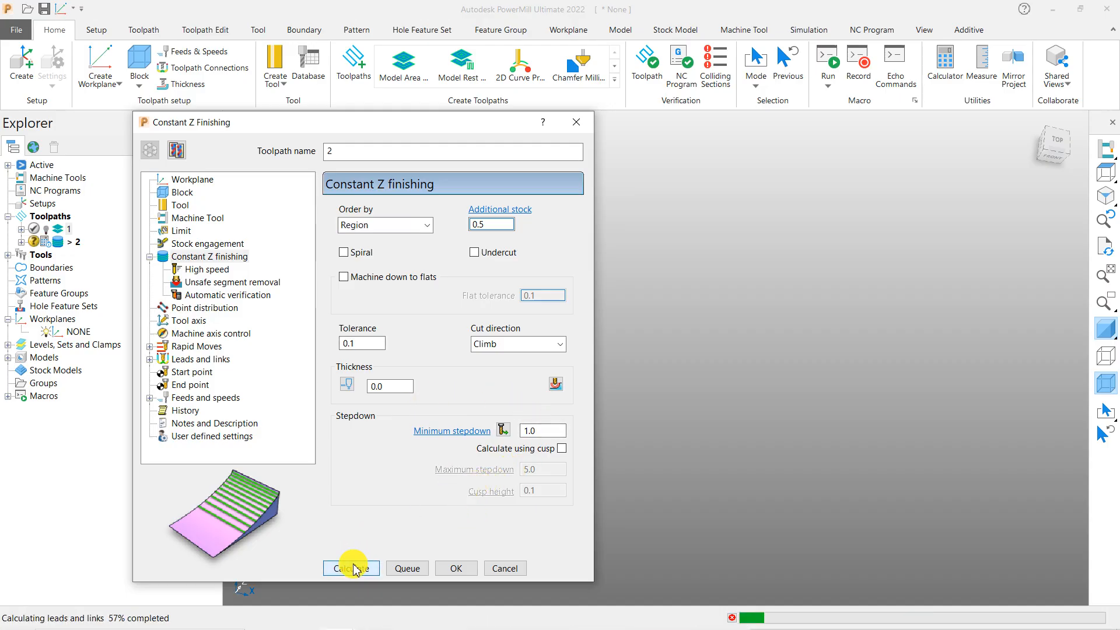
left_click(503, 566)
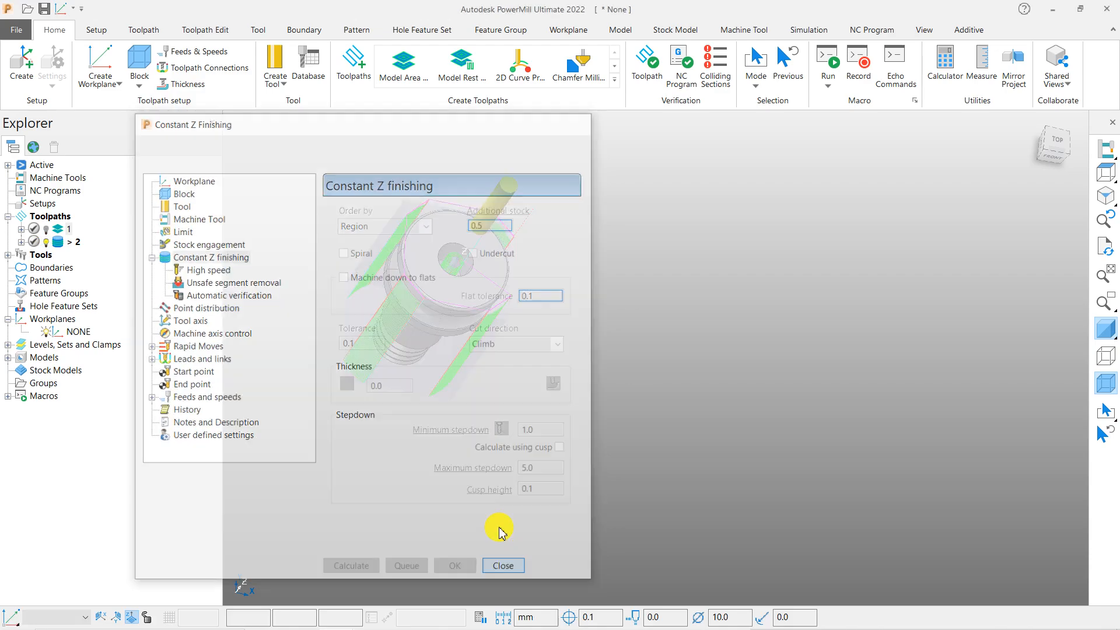
Inspect toolpath 2 around the box block, activate toolpath 1 to show its sector block, and hide the toolpath 1 lines
scroll(425, 287, "up", 4)
scroll(425, 325, "down", 4)
middle_click_drag(425, 323, 446, 330)
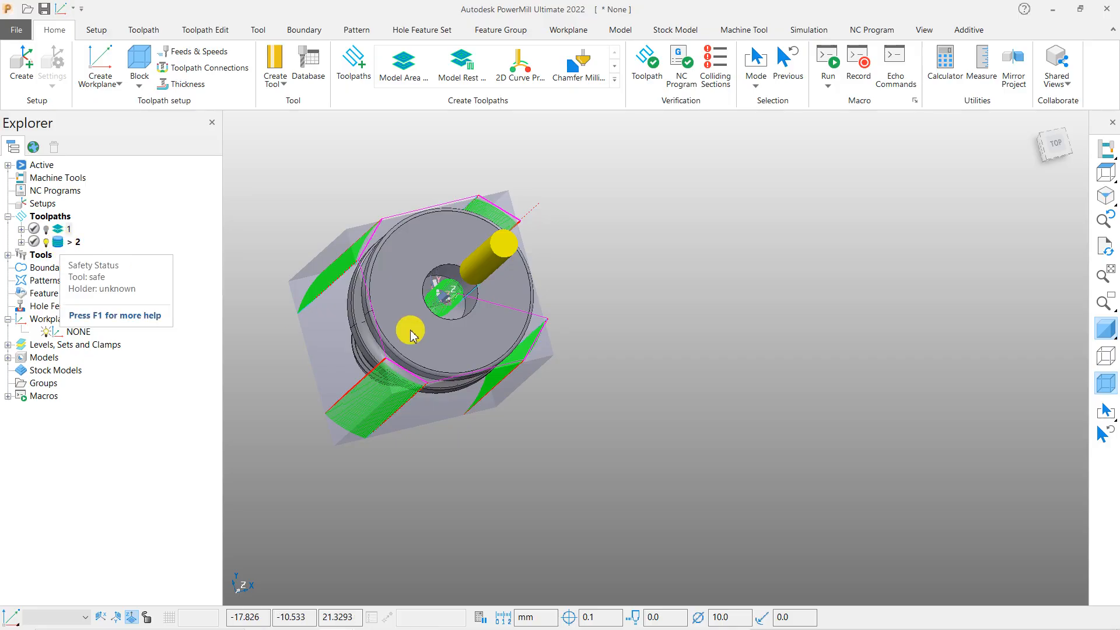
scroll(379, 280, "up", 3)
middle_click_drag(803, 348, 741, 303)
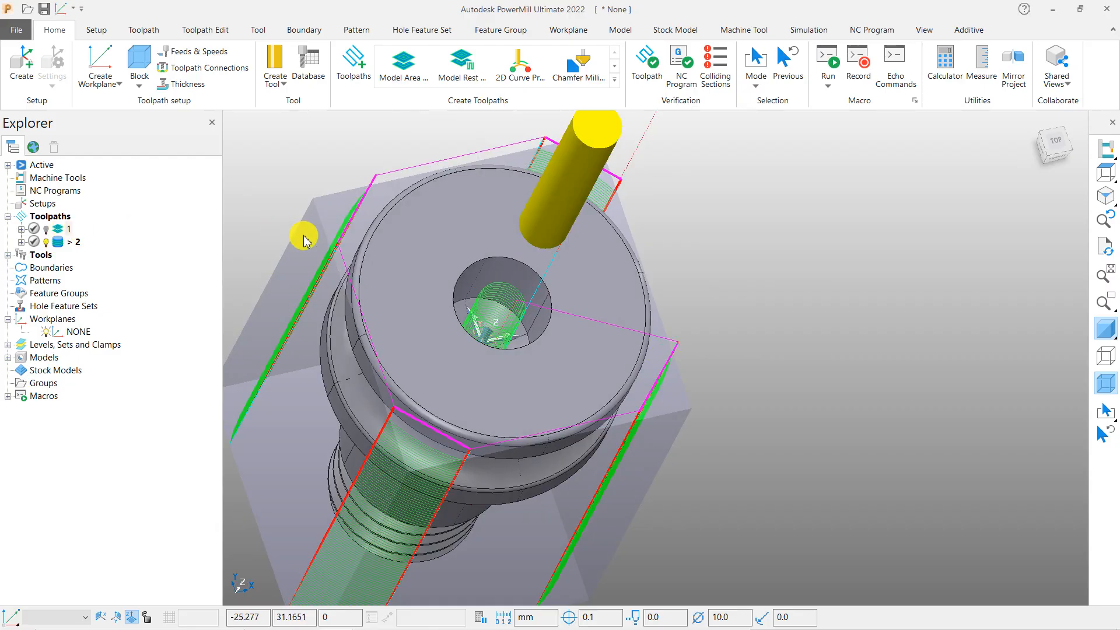
right_click(69, 230)
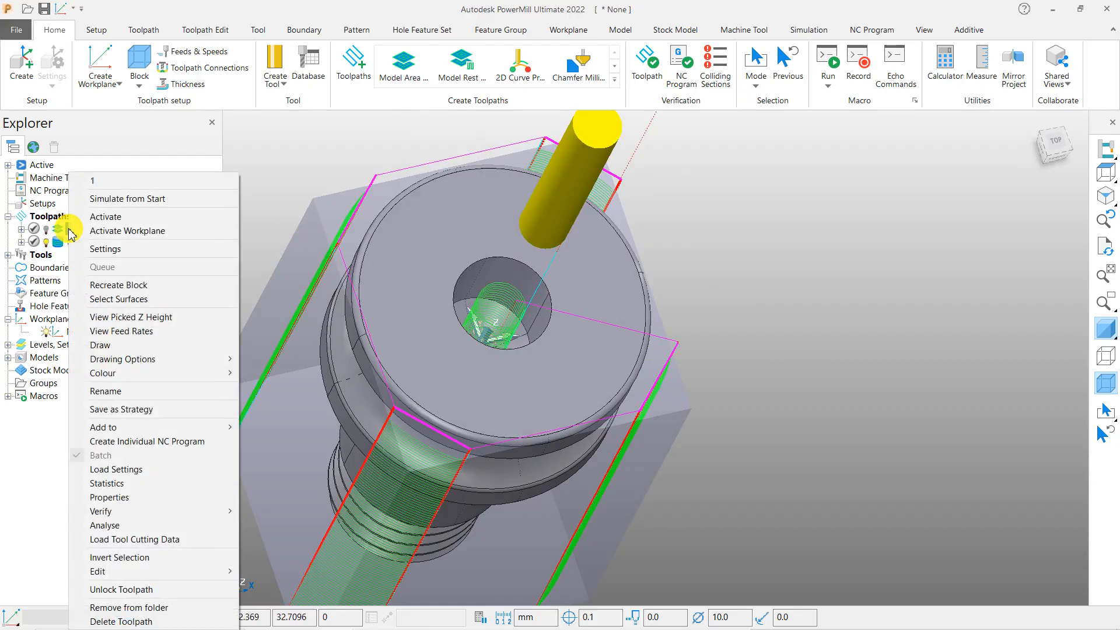
left_click(106, 218)
middle_click_drag(530, 345, 431, 309)
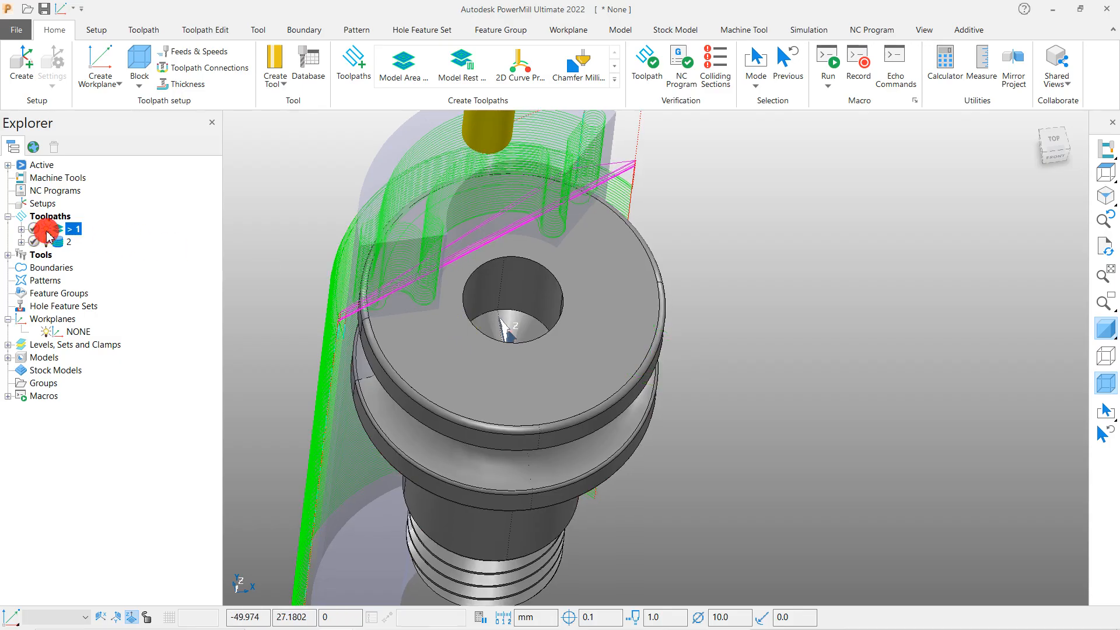
left_click(47, 231)
middle_click_drag(481, 413, 587, 432)
scroll(409, 355, "down", 3)
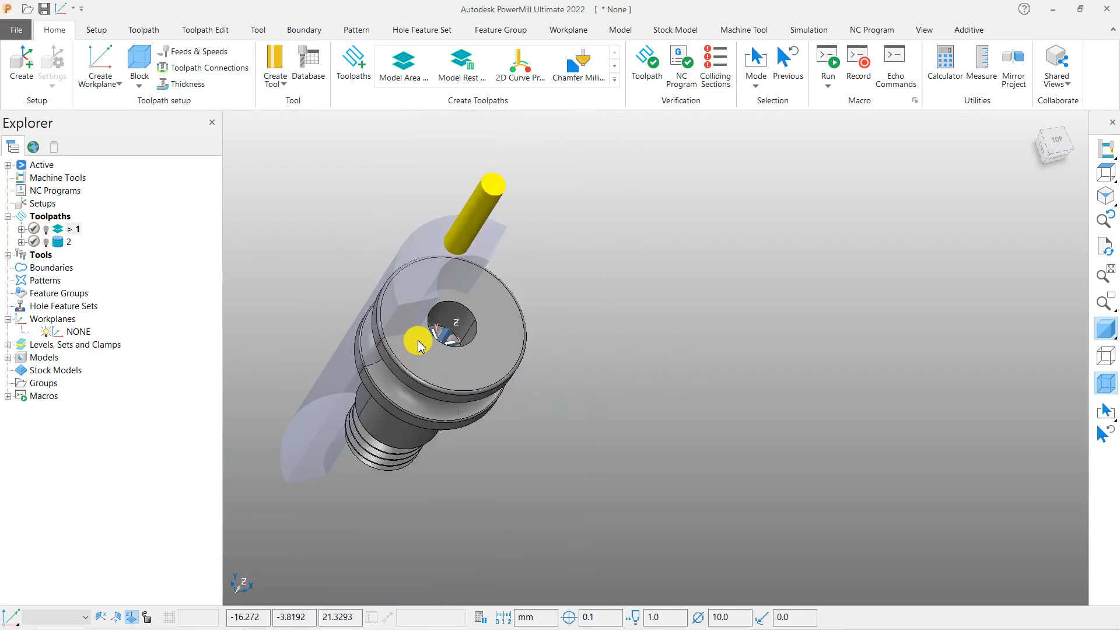
Reactivate Constant Z finishing toolpath 2 and inspect its passes with its box block around the part
right_click(66, 248)
left_click(114, 218)
middle_click_drag(626, 356, 577, 375)
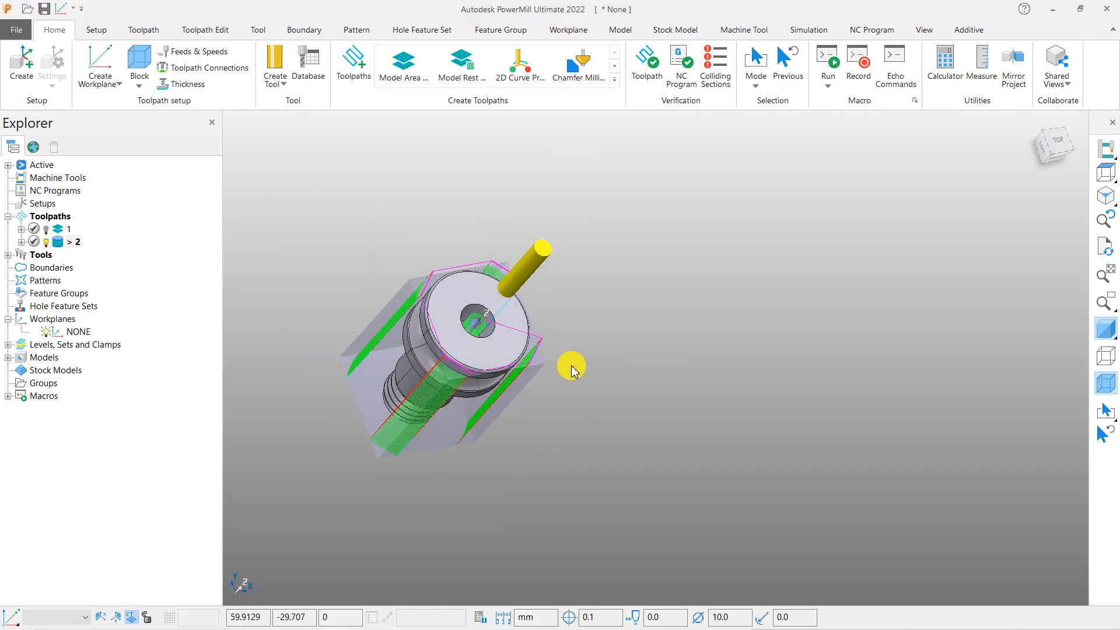
scroll(546, 305, "up", 4)
scroll(538, 337, "down", 2)
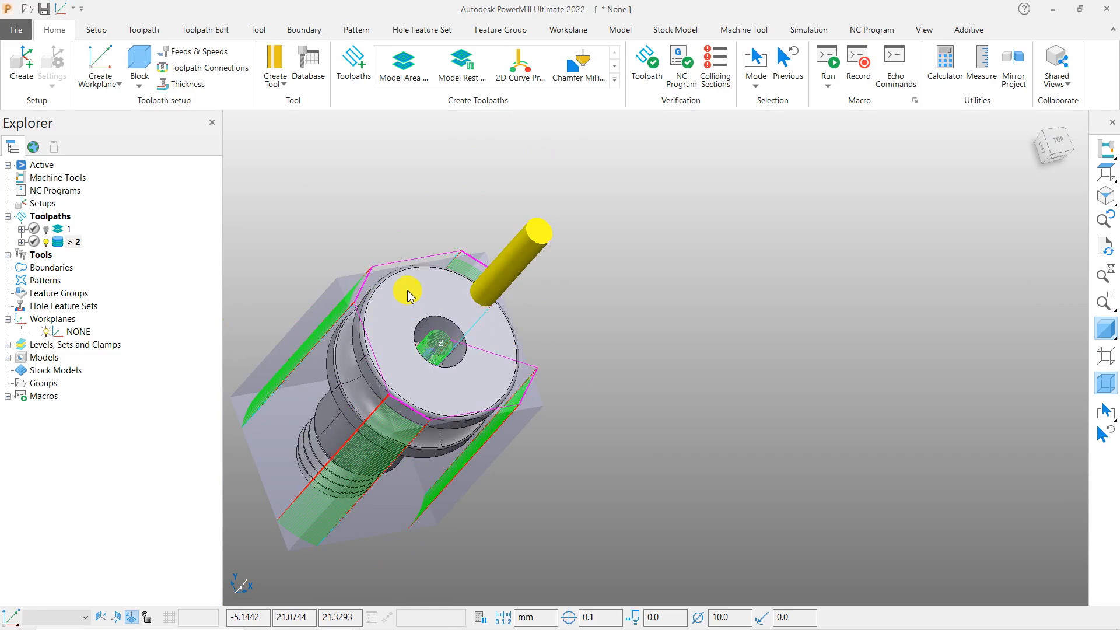
middle_click_drag(411, 297, 505, 335)
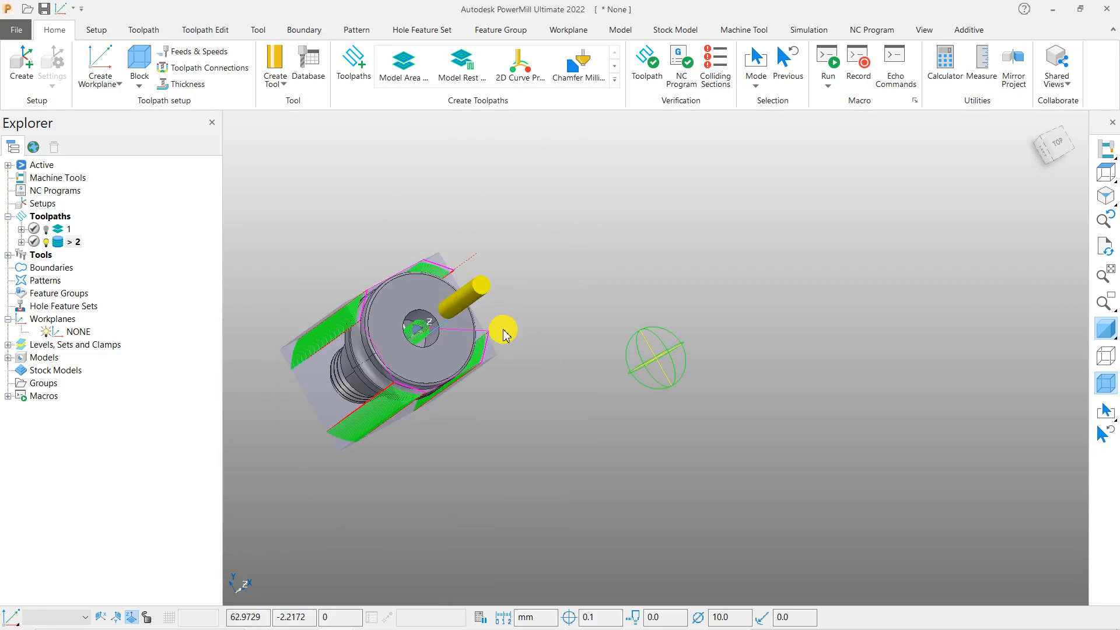
left_click(143, 92)
left_click(164, 107)
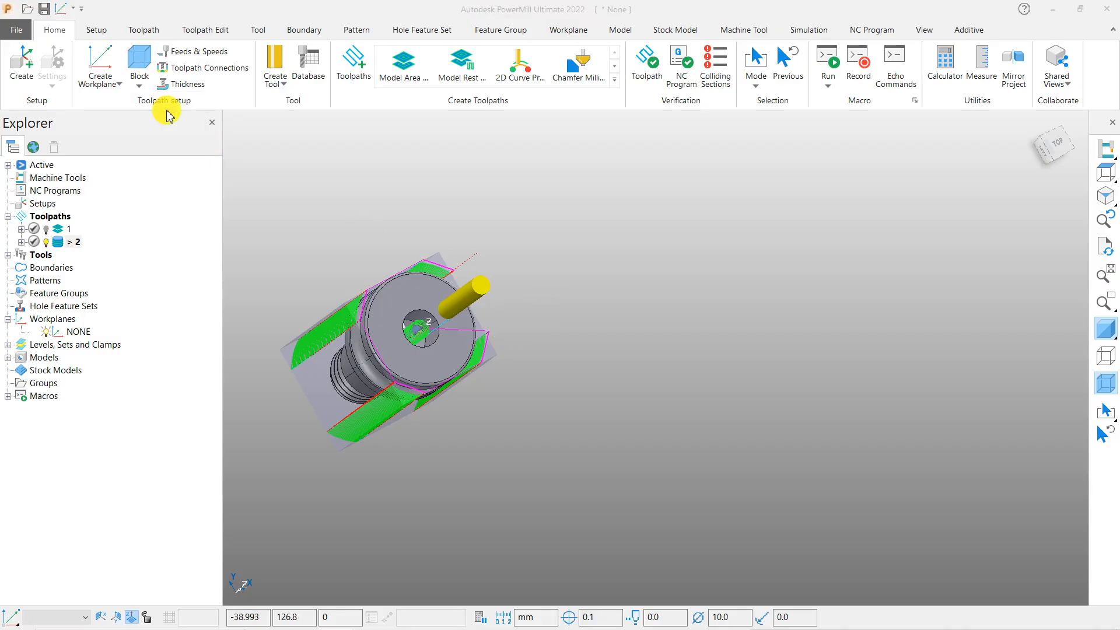
left_click(150, 121)
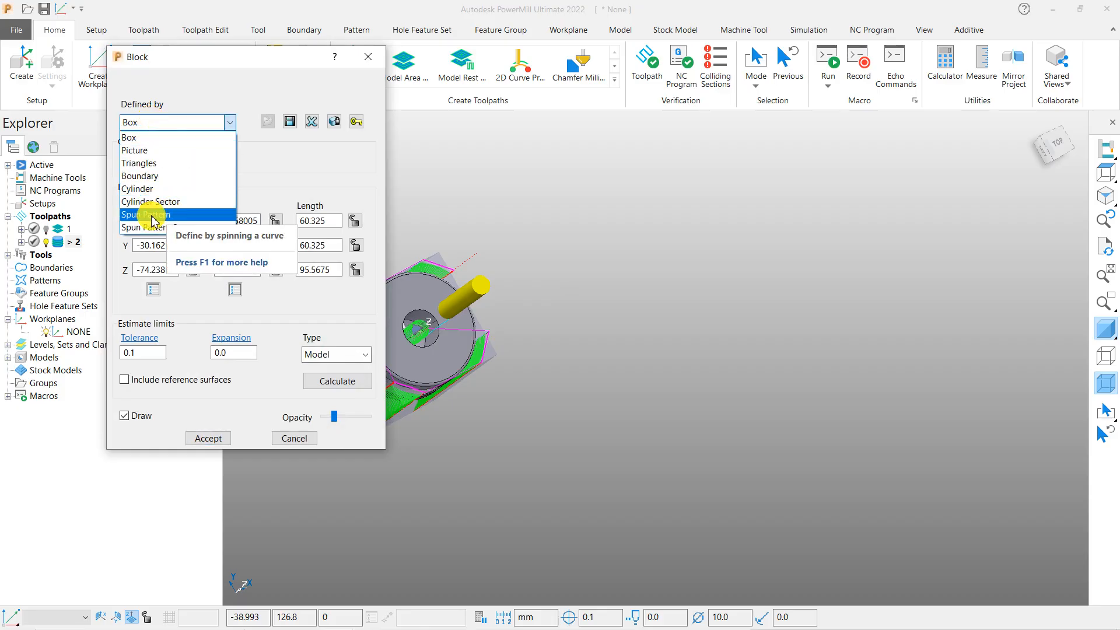
left_click(303, 438)
middle_click_drag(484, 385, 362, 376)
left_click(316, 439)
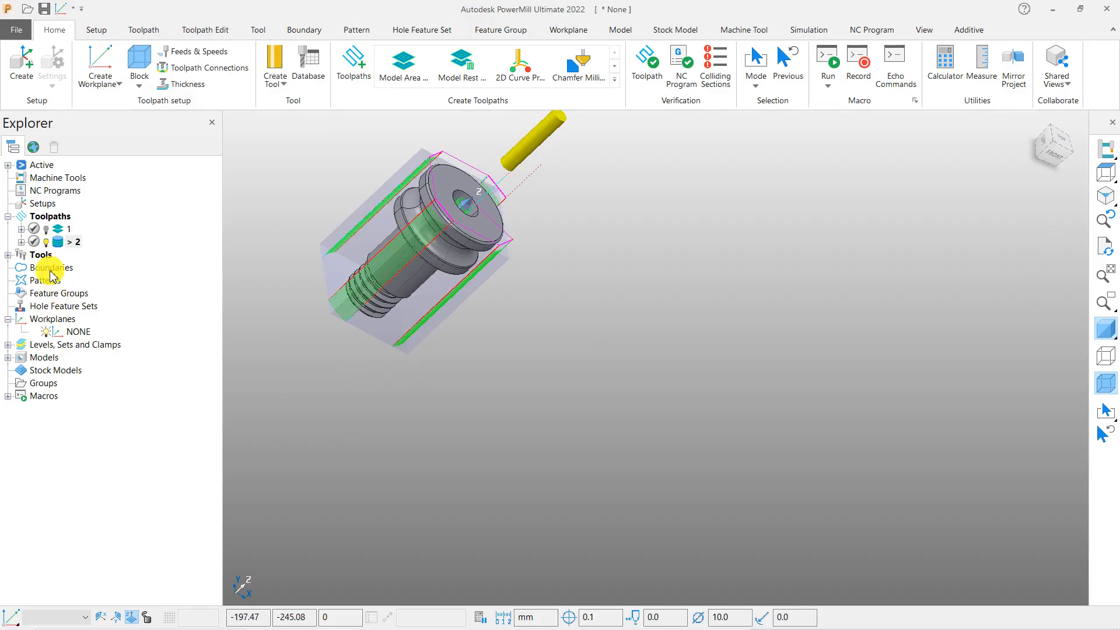
Hide the toolpath 2 lines so only the part and its box block are drawn
left_click(45, 241)
middle_click_drag(471, 375, 542, 253)
scroll(500, 230, "up", 5)
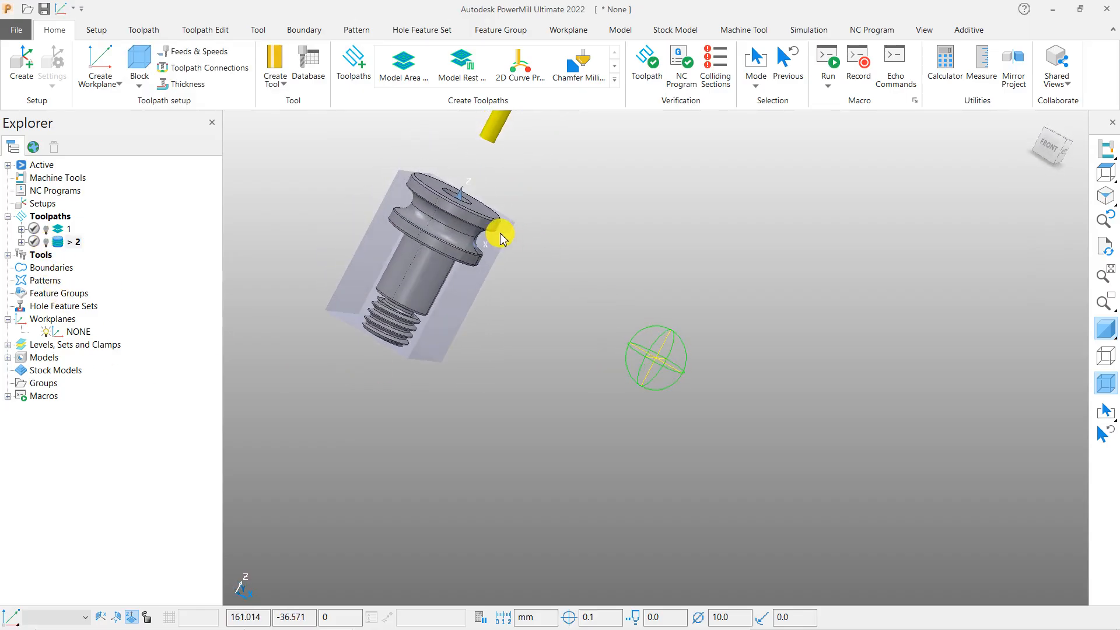
scroll(473, 230, "down", 4)
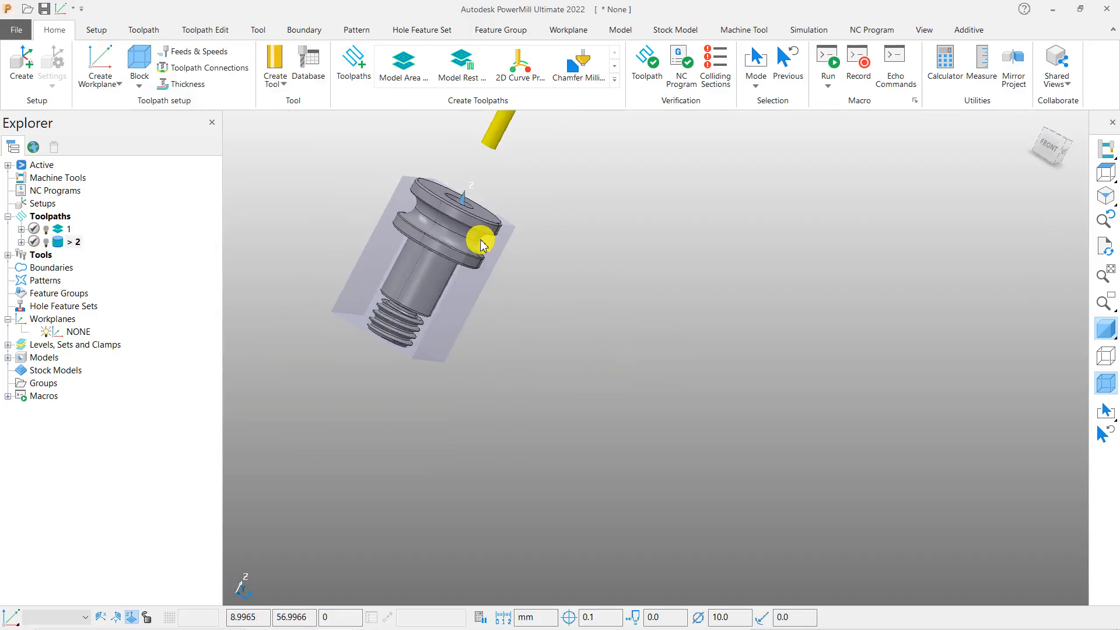
scroll(484, 239, "up", 3)
left_click_drag(305, 125, 589, 535)
left_click(587, 532)
scroll(629, 451, "down", 1)
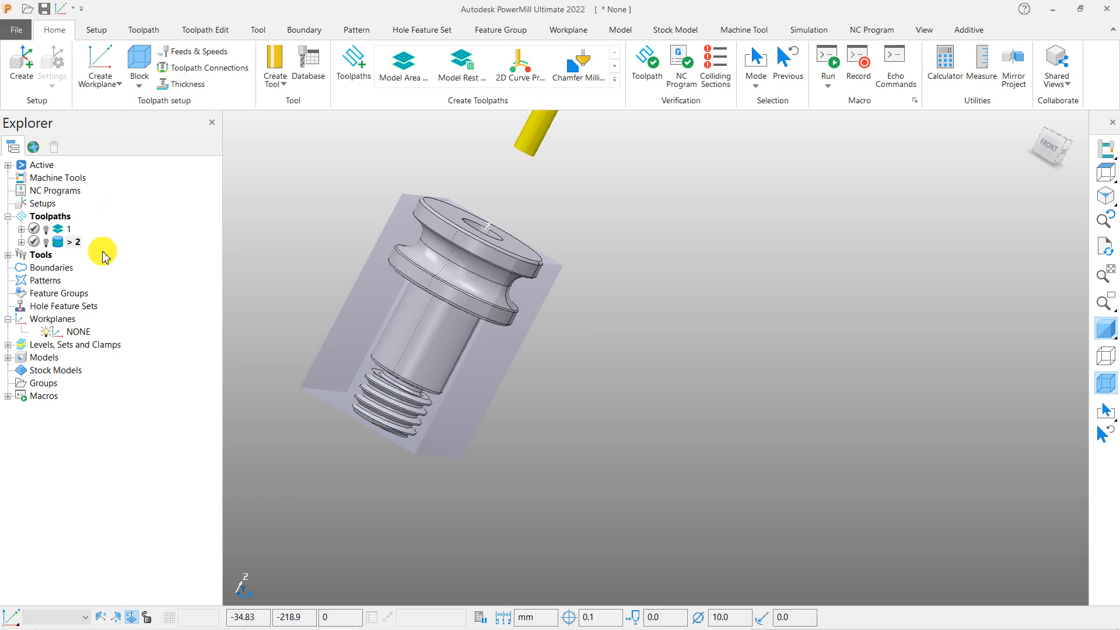
Create a new empty pattern and open it in the Curve Editor
right_click(45, 283)
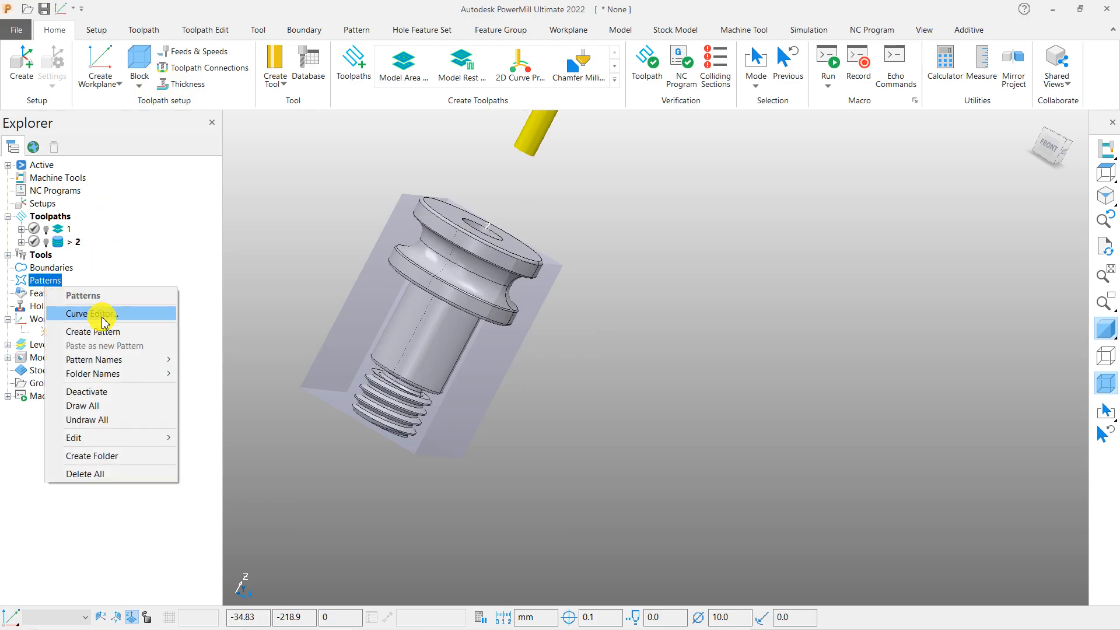
left_click(133, 338)
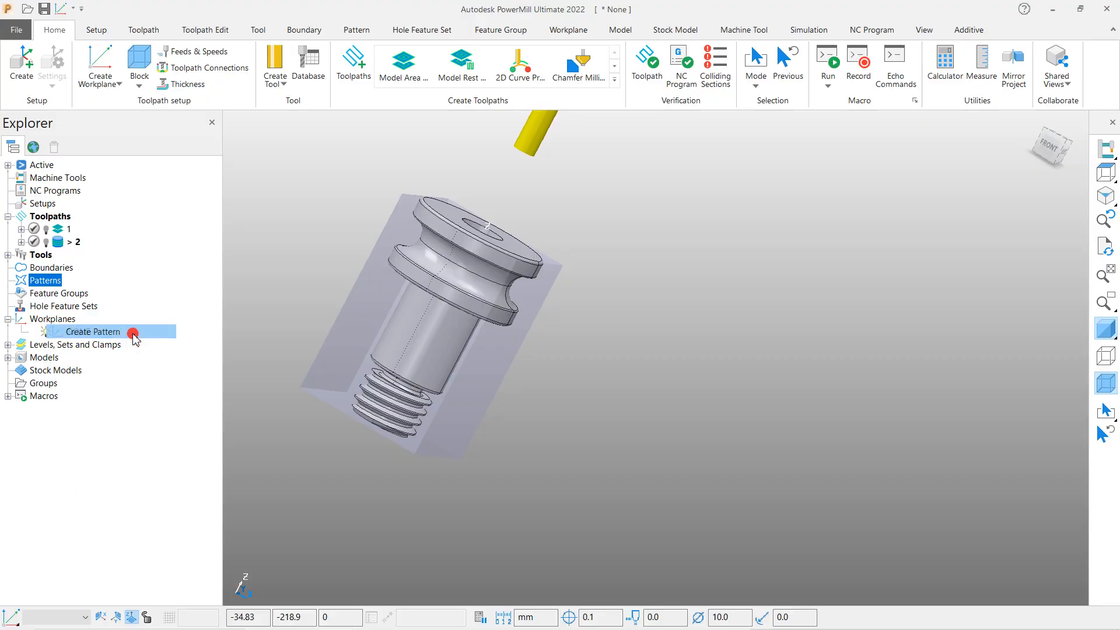
left_click(9, 282)
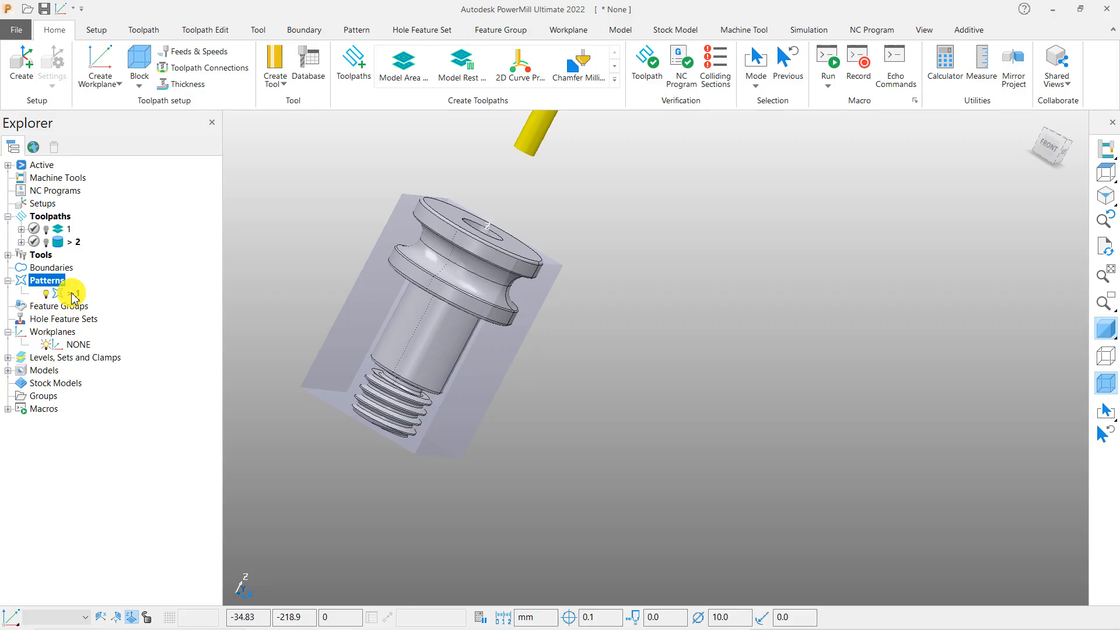
right_click(73, 295)
left_click(145, 260)
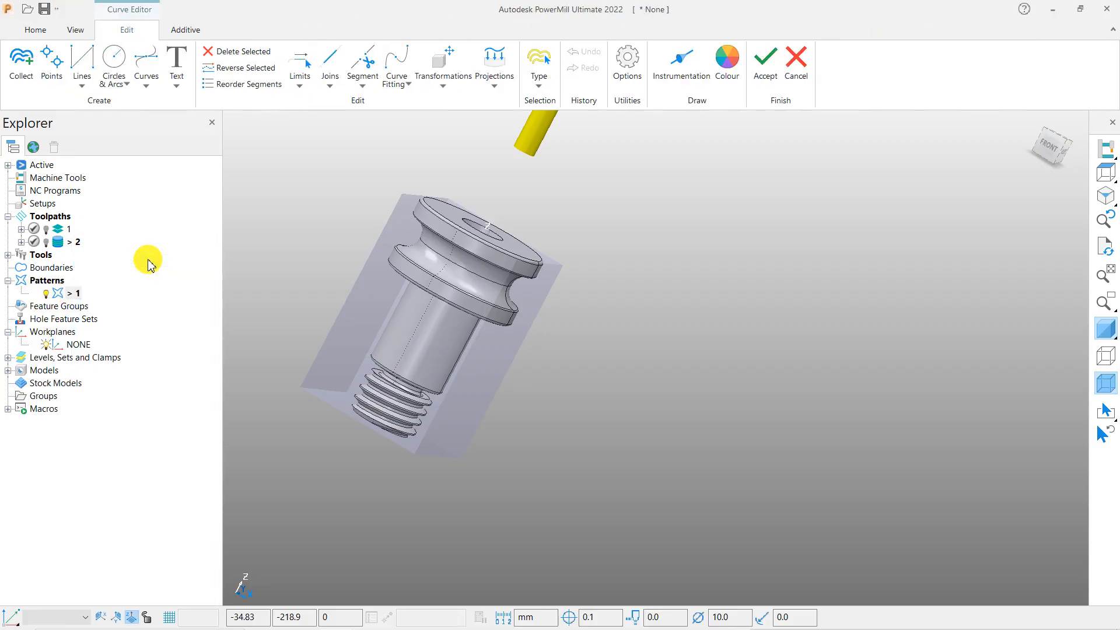
Generate a Spun Profile curve of the model around the Z axis with origin 0, 0, 0 and tolerance 0.01, and accept the pattern
left_click(146, 92)
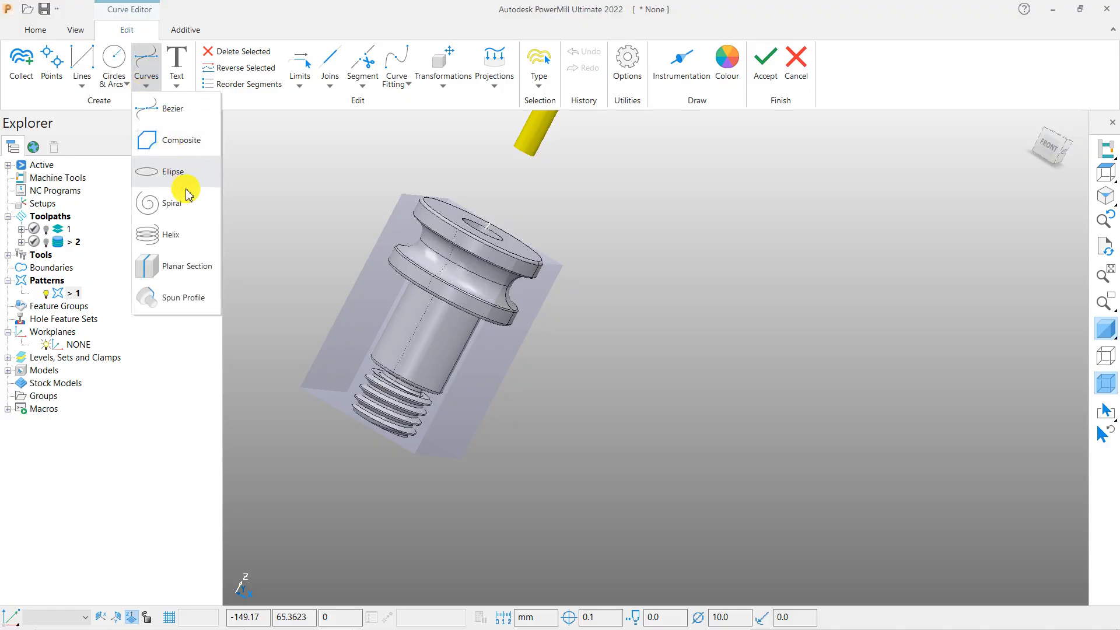
left_click(185, 299)
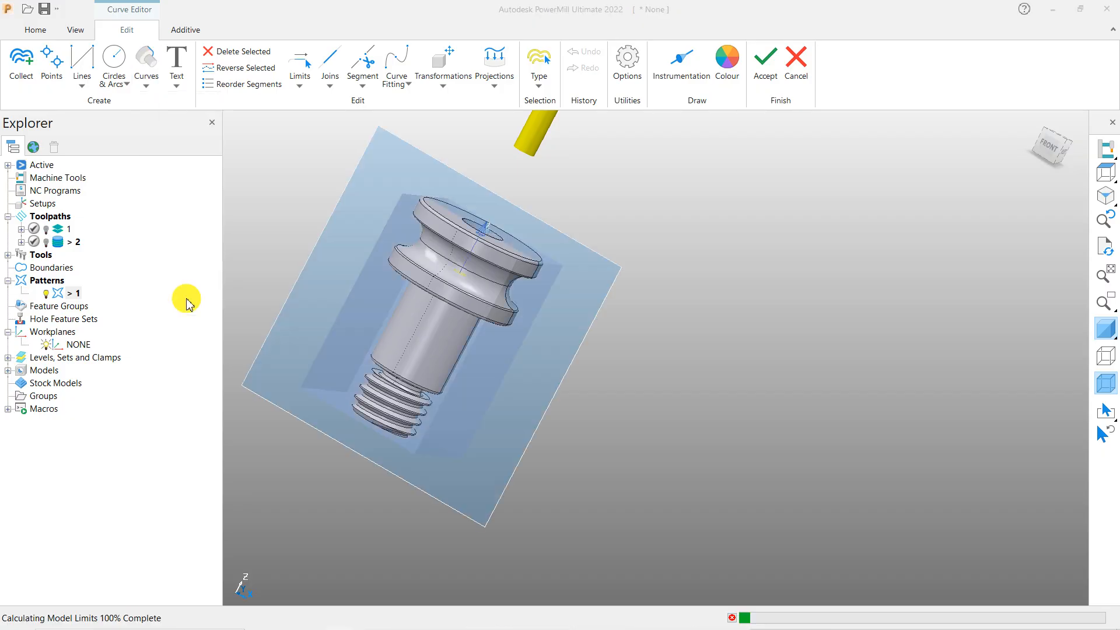
middle_click_drag(528, 341, 458, 340)
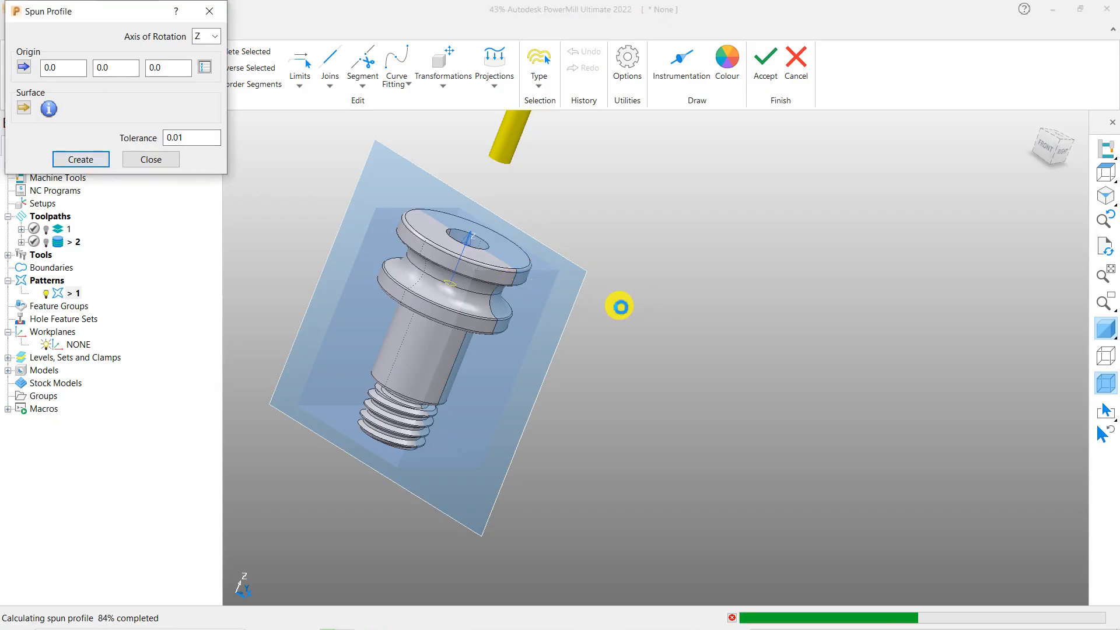
middle_click_drag(554, 293, 251, 268)
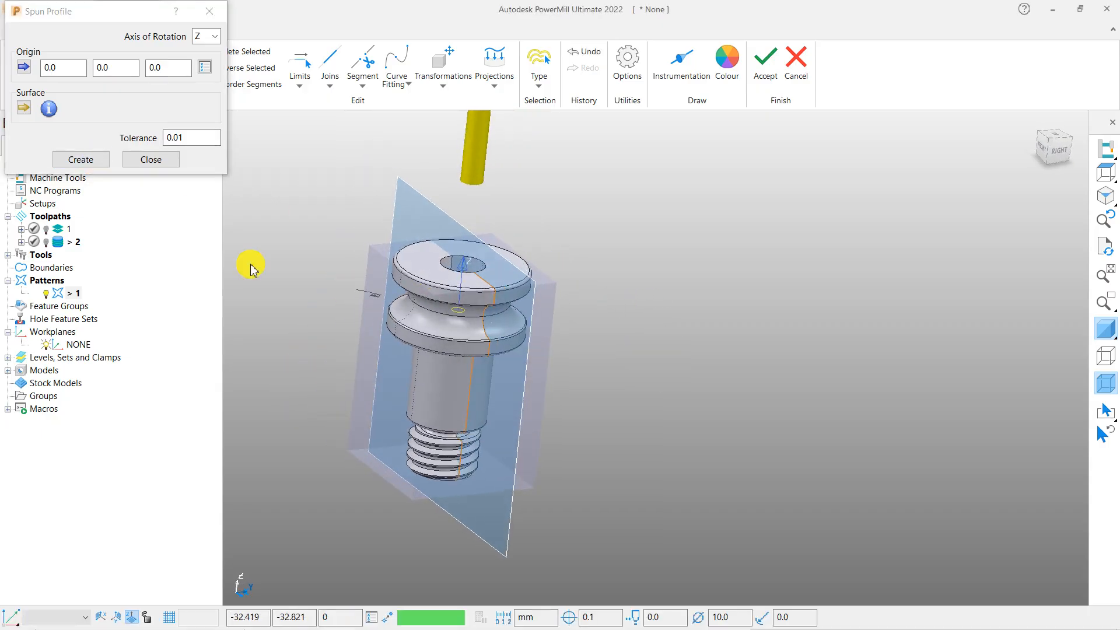
left_click(132, 160)
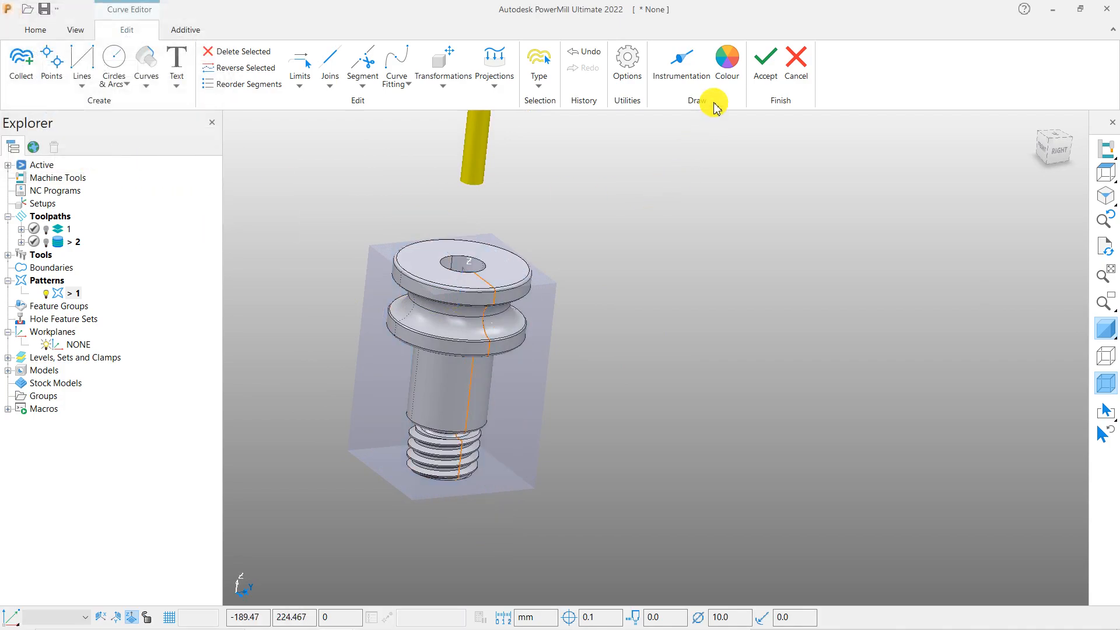
left_click(764, 60)
Examine the spun profile curve on the part, and hide the shaded model to view the curve inside the box block
middle_click_drag(655, 350, 569, 330)
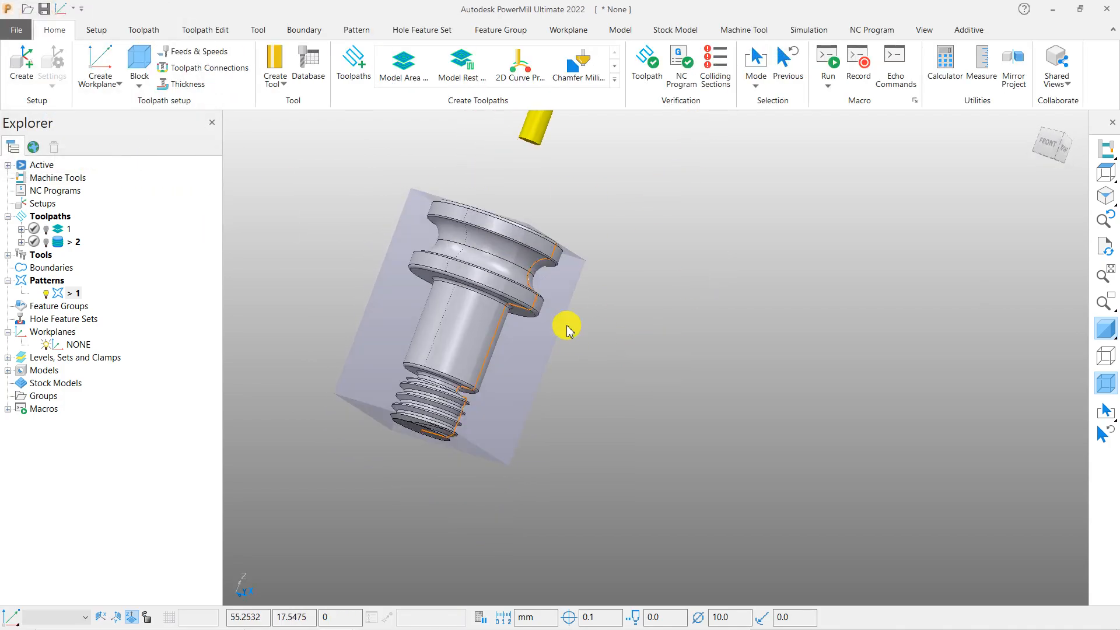
scroll(473, 375, "up", 3)
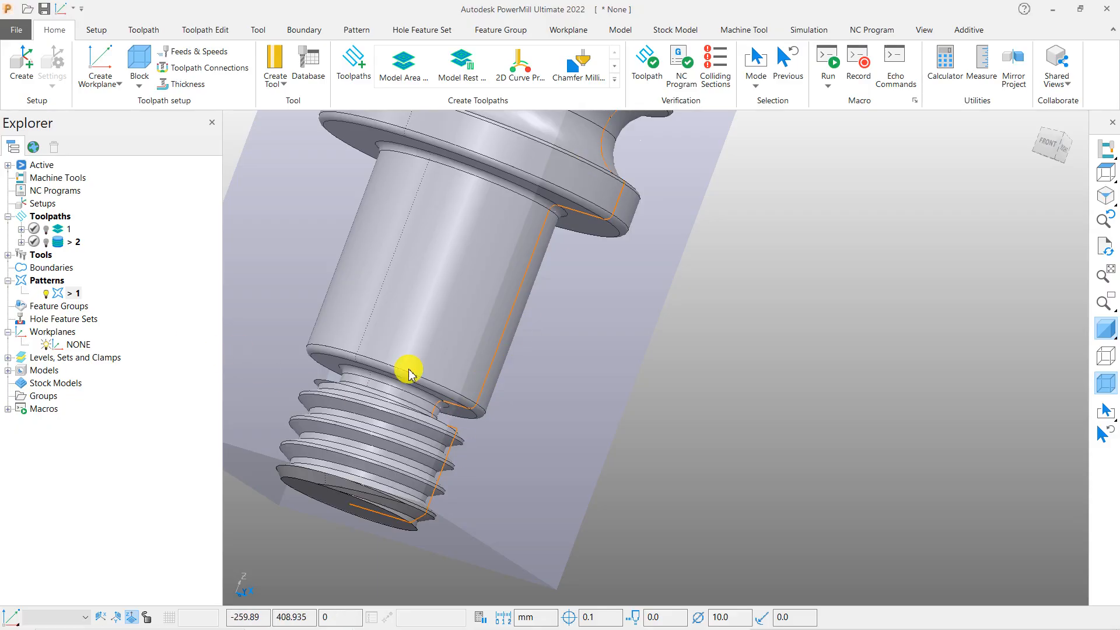
scroll(757, 365, "down", 2)
left_click(1102, 330)
middle_click_drag(778, 316, 665, 325)
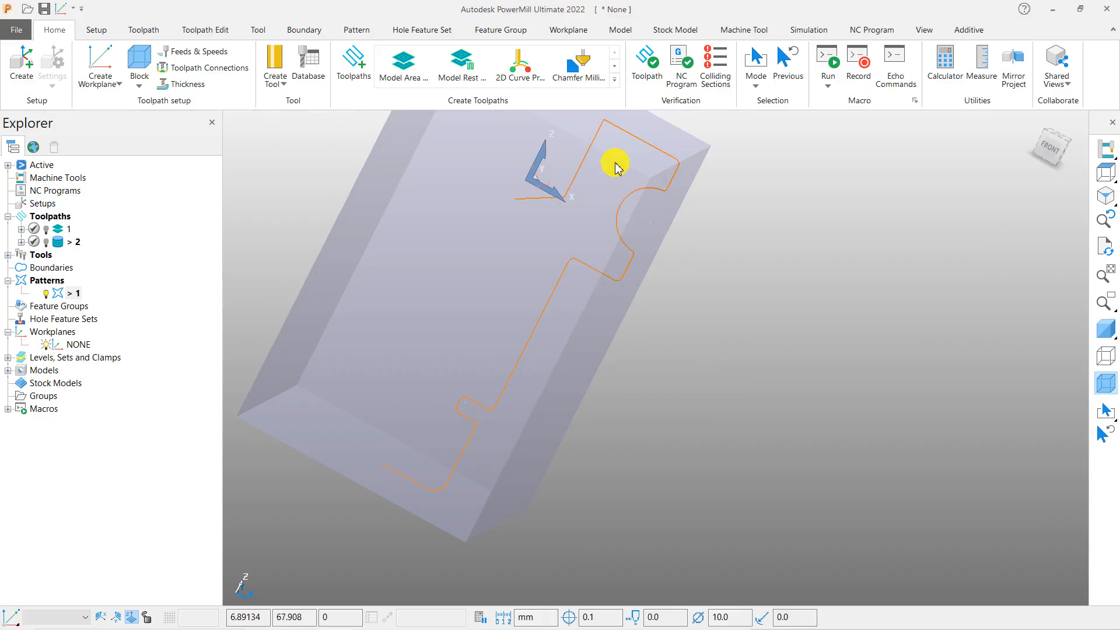
middle_click_drag(572, 262, 633, 261)
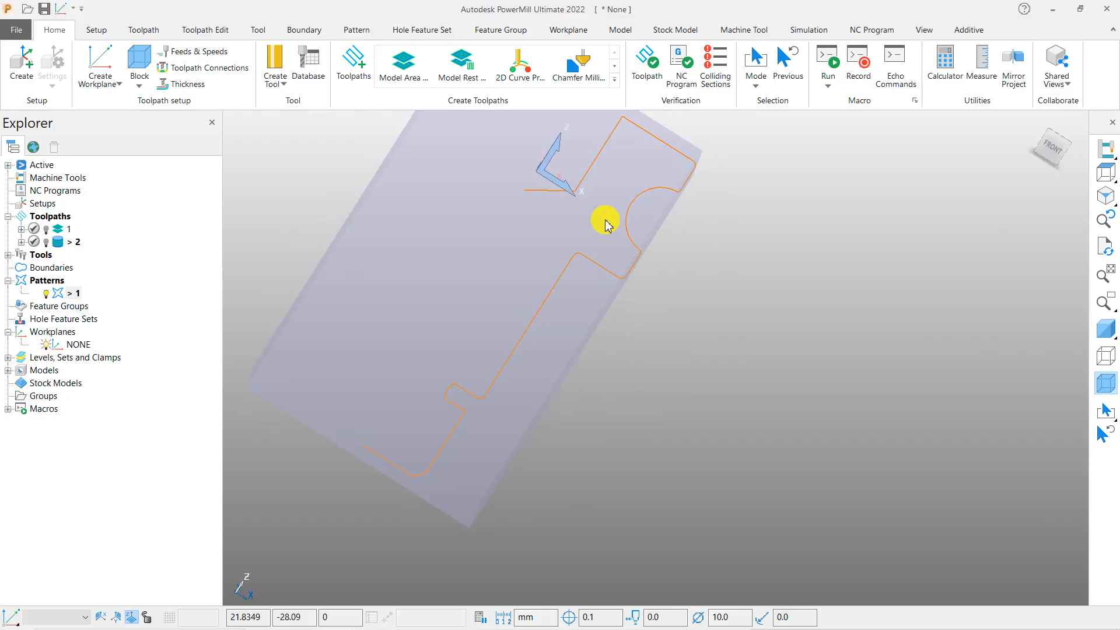
scroll(604, 225, "down", 3)
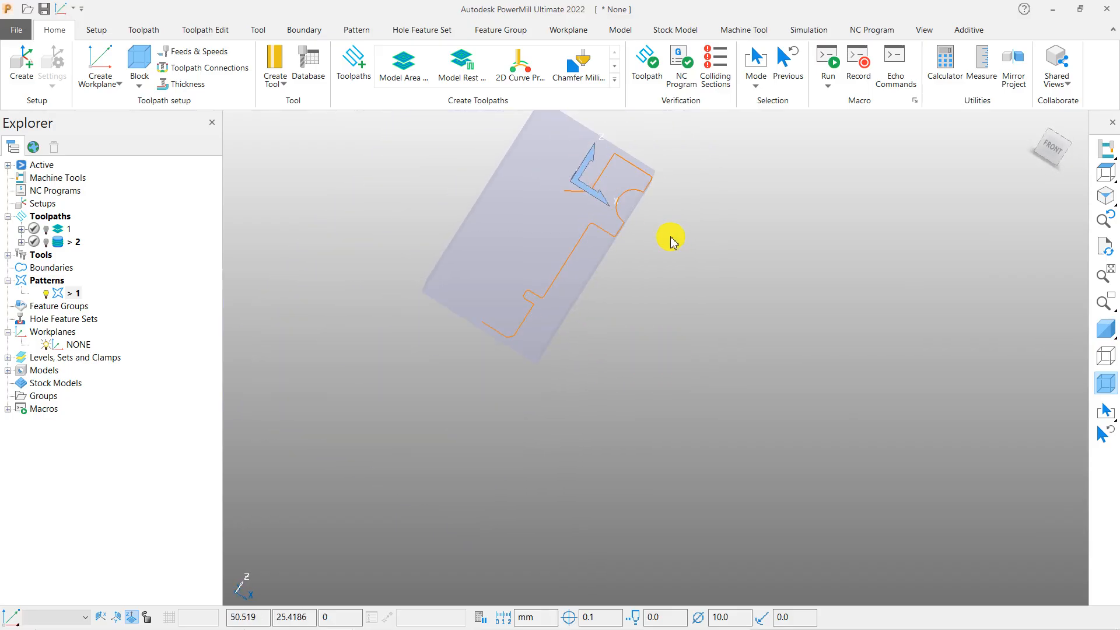
middle_click_drag(671, 240, 684, 303)
scroll(601, 195, "up", 2)
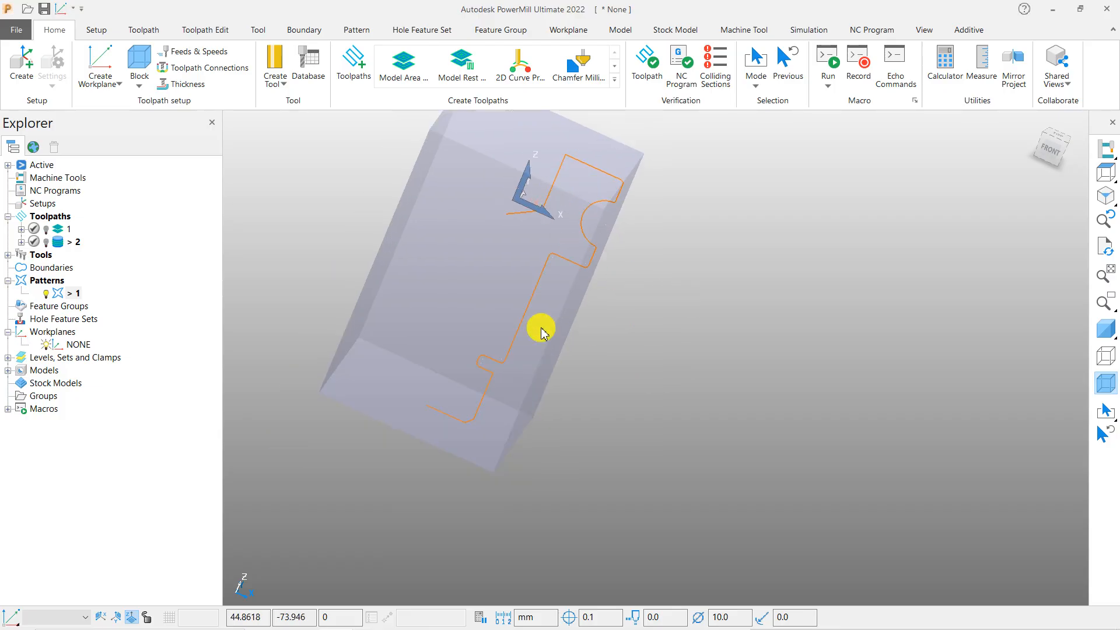
Define the block by Spun Pattern from the active profile pattern and accept it
left_click(140, 58)
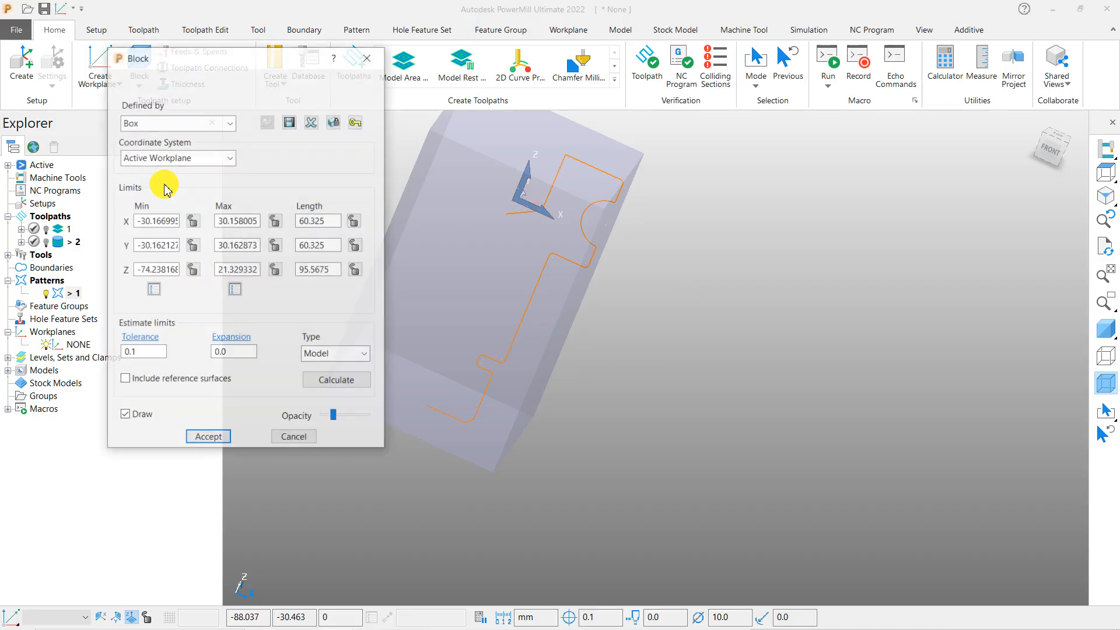
left_click(177, 123)
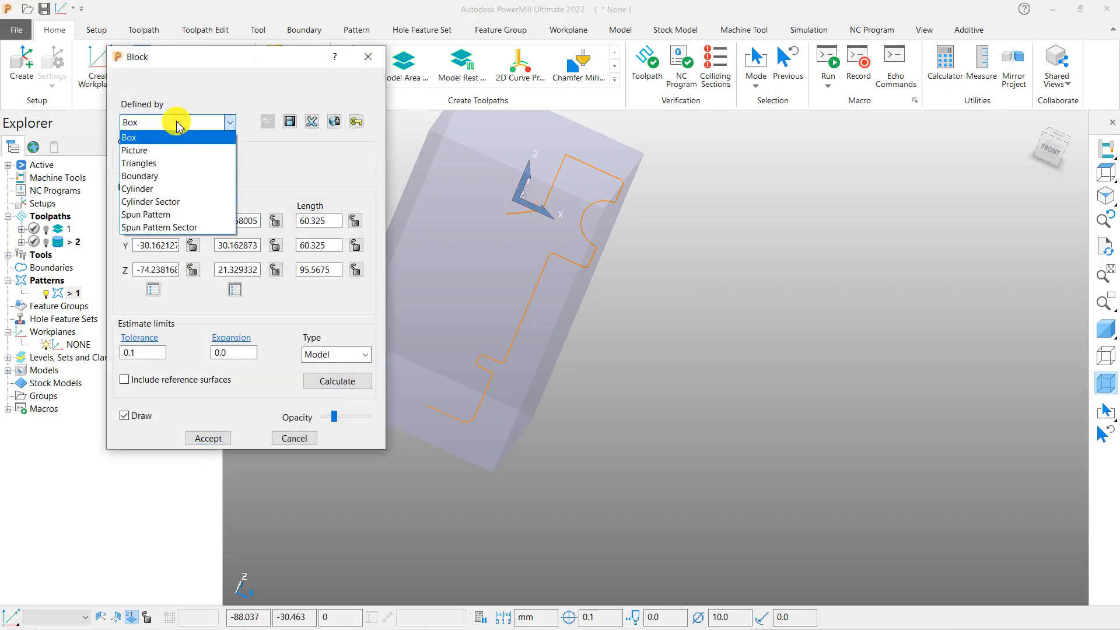
left_click(150, 215)
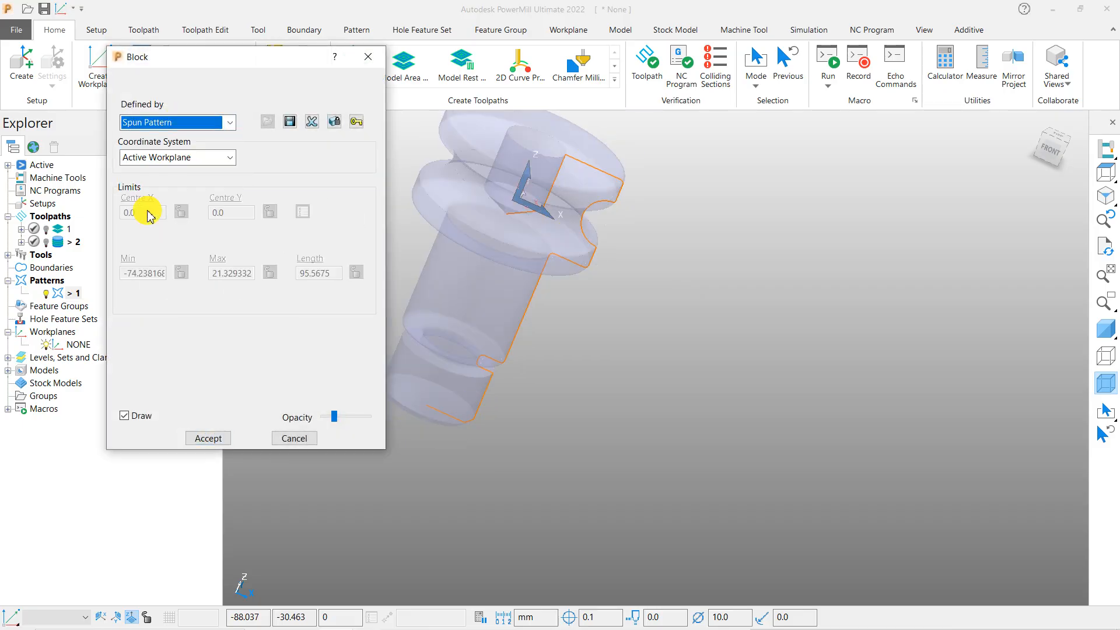
scroll(618, 290, "down", 2)
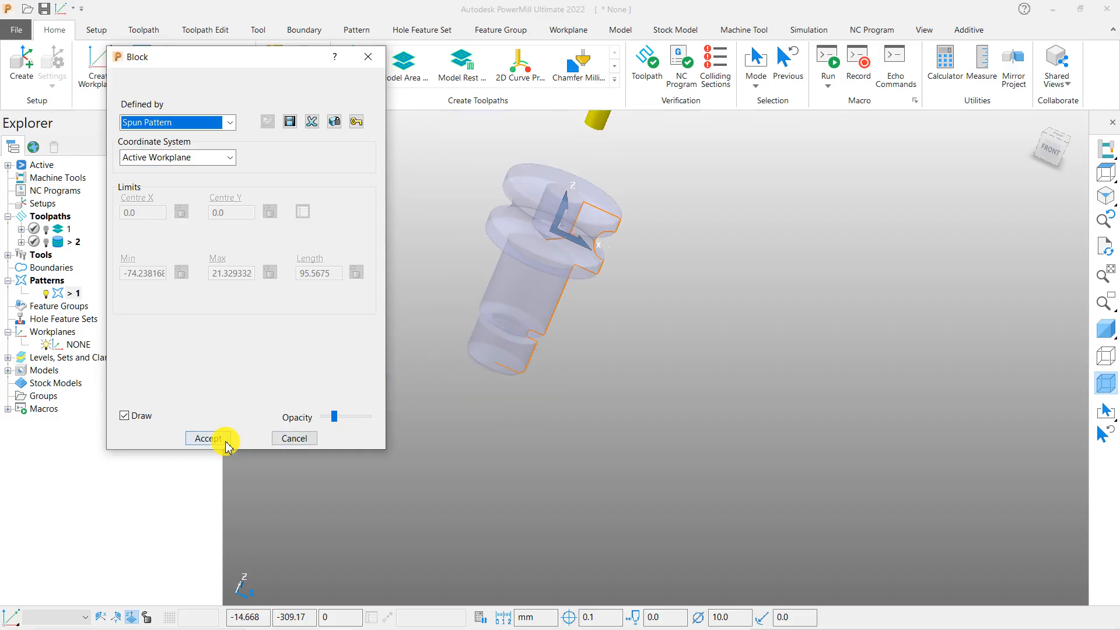
left_click(207, 438)
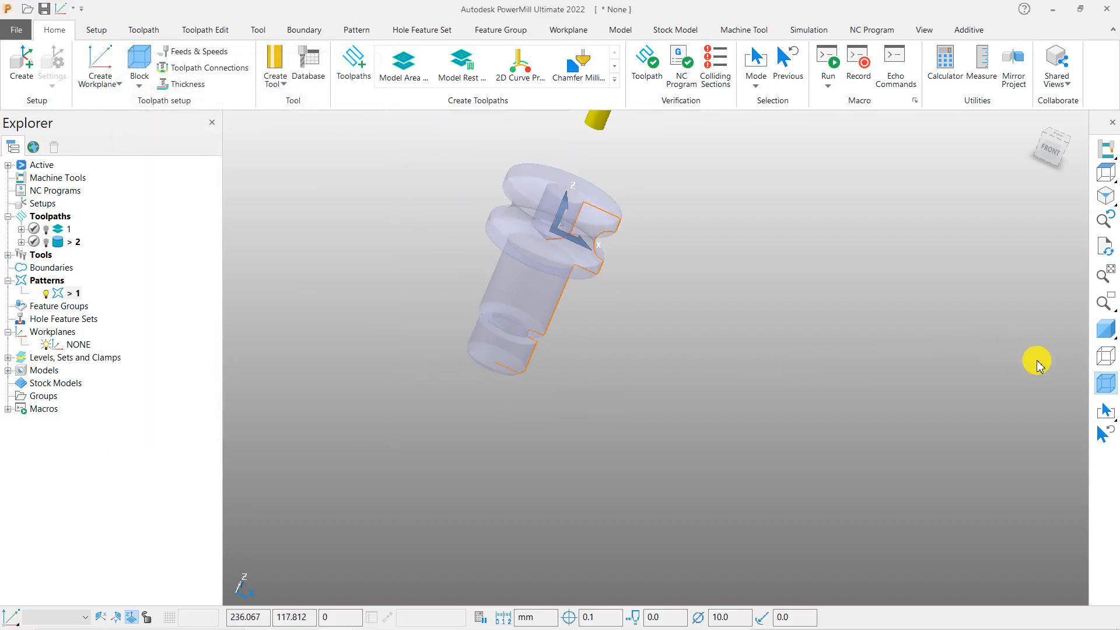
Turn off Draw Transform and view the flanges and centre hole of the spun block up close
right_click(851, 290)
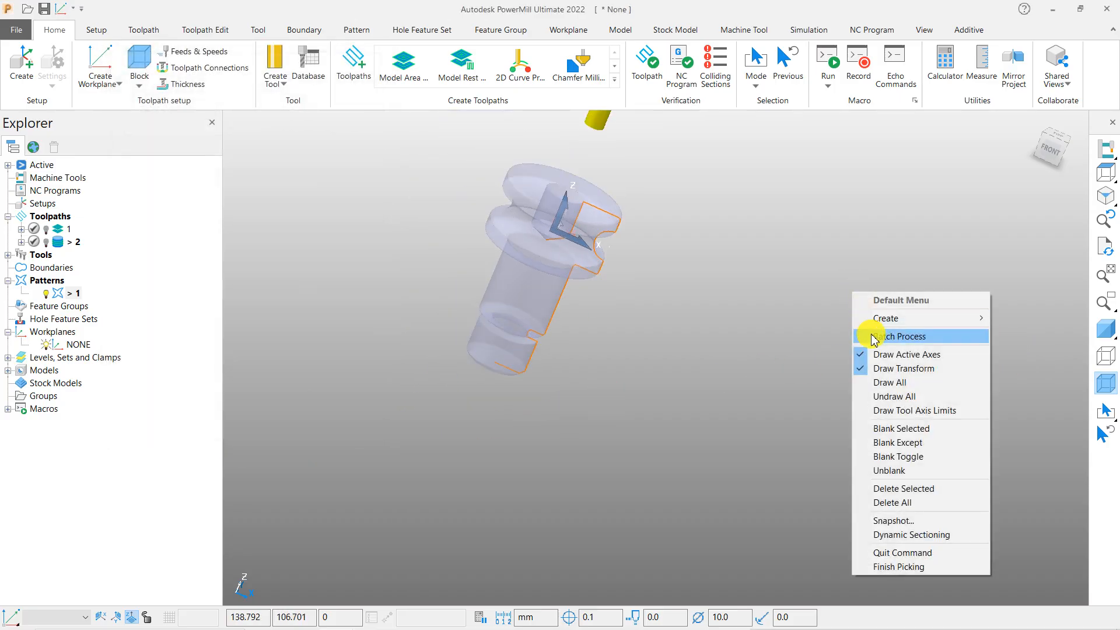
left_click(875, 368)
scroll(632, 243, "up", 5)
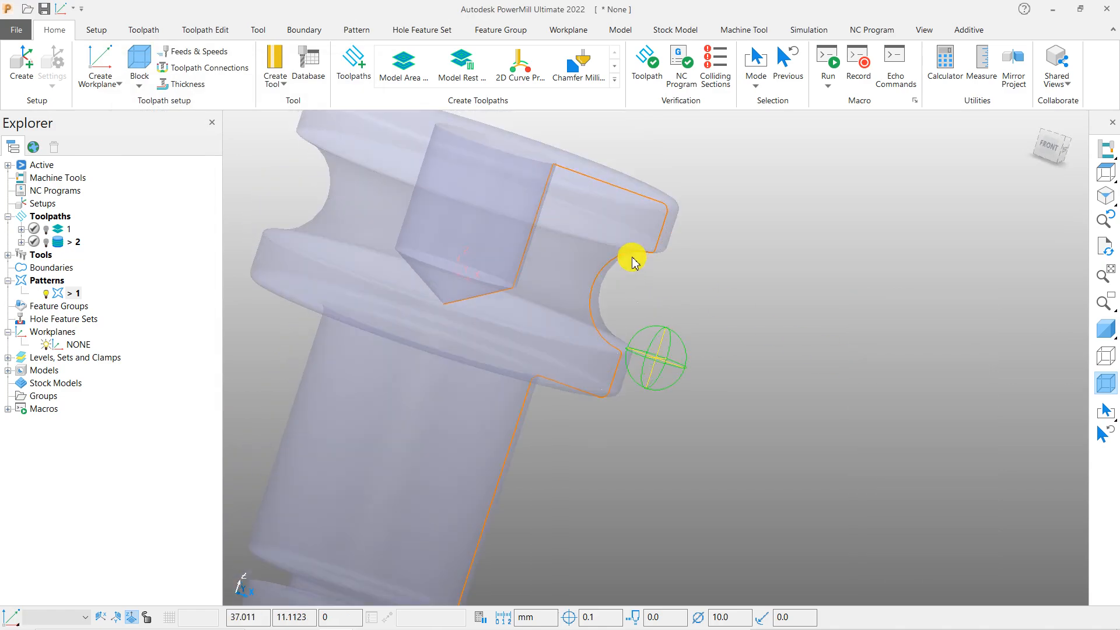
middle_click_drag(634, 263, 537, 253)
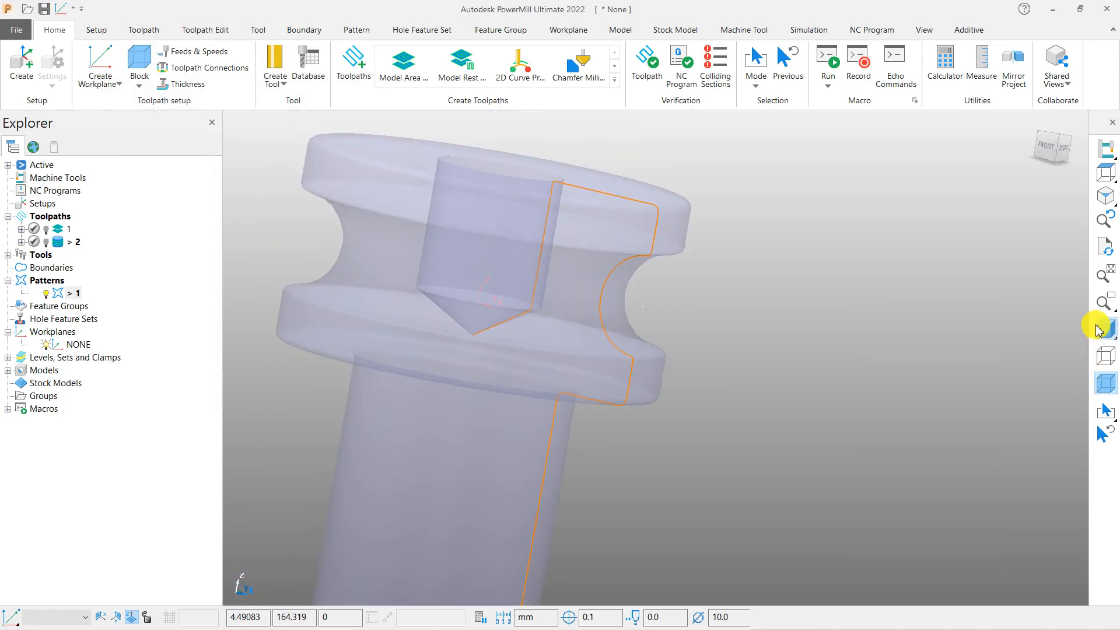
Show the shaded model and hide it again to compare the part's shape with the spun pattern block
left_click(1099, 330)
mouse_move(768, 320)
middle_mouse_down()
mouse_move(958, 218)
mouse_move(601, 300)
mouse_move(792, 364)
mouse_move(725, 290)
mouse_move(667, 272)
middle_mouse_up()
scroll(676, 279, "down", 2)
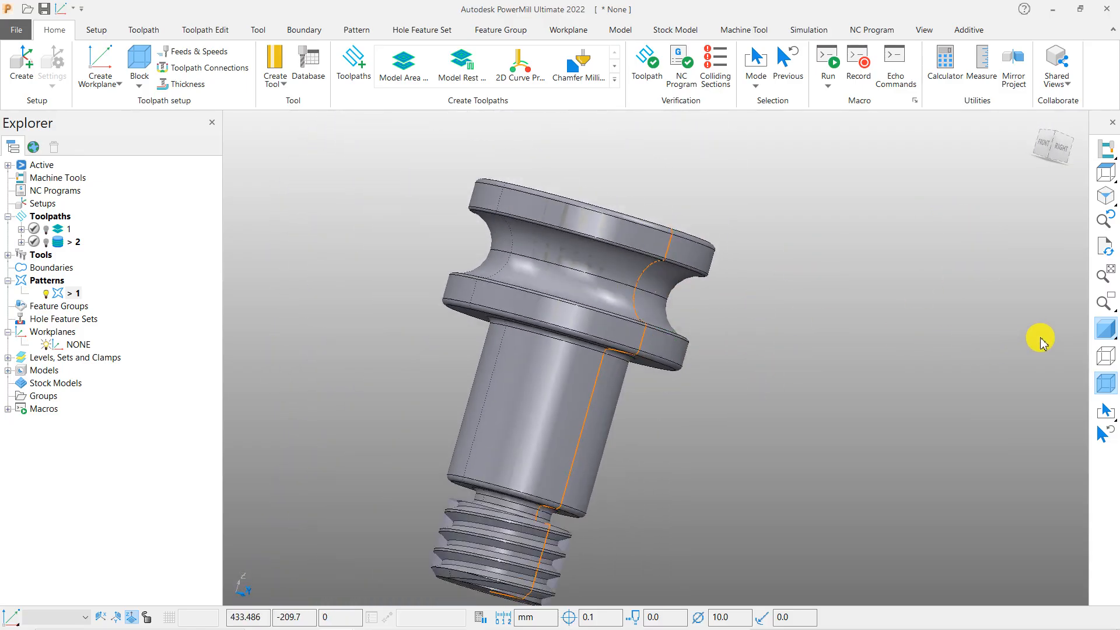
left_click(1100, 329)
scroll(642, 301, "up", 4)
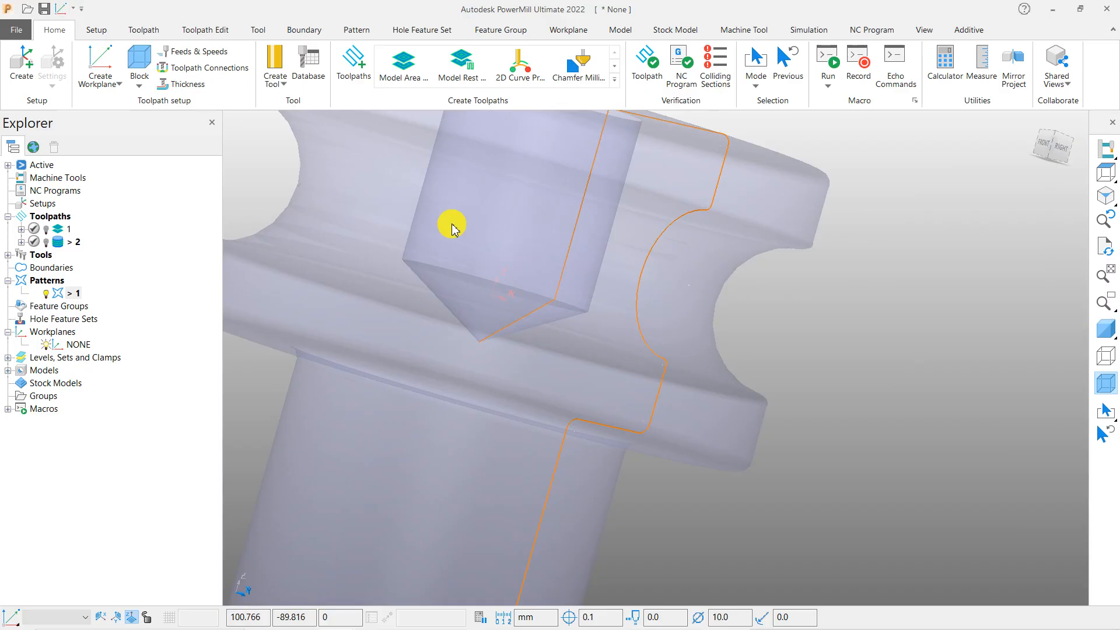
scroll(638, 308, "down", 3)
middle_click_drag(638, 308, 723, 320)
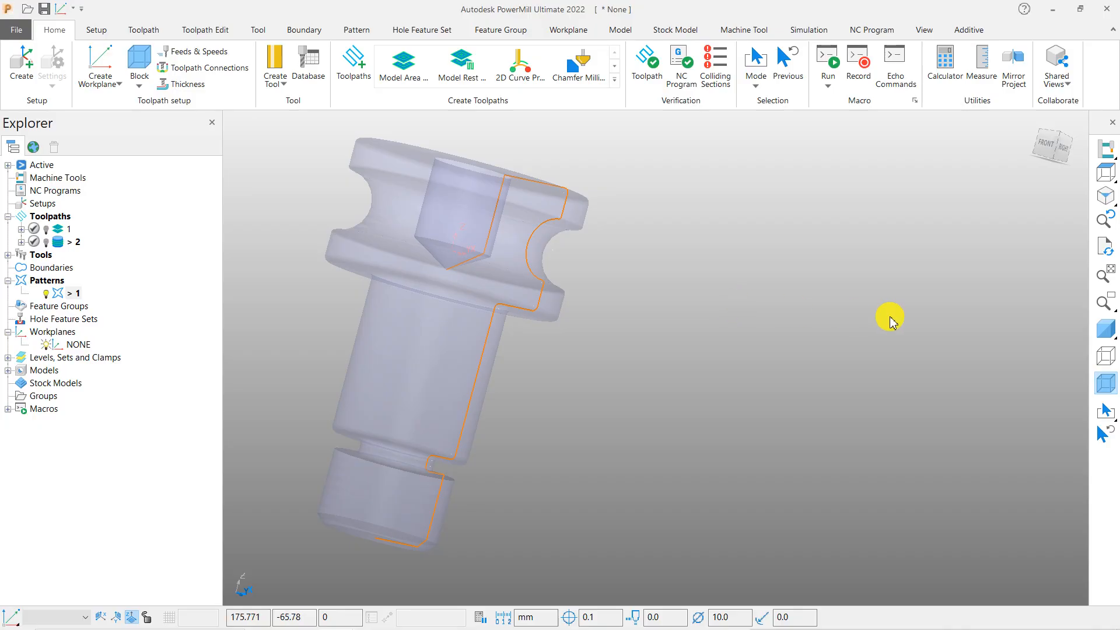
Turn the model shading back on and examine how the profile curve follows the flanges and groove
left_click(1108, 331)
scroll(461, 236, "up", 4)
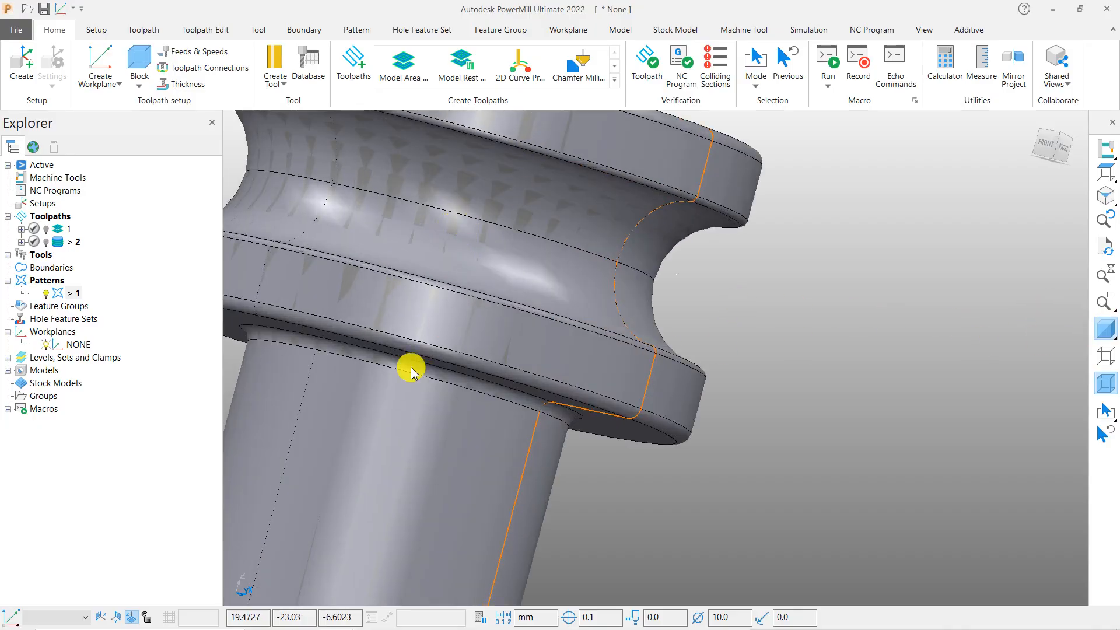
middle_click_drag(450, 305, 479, 283)
scroll(605, 213, "up", 5)
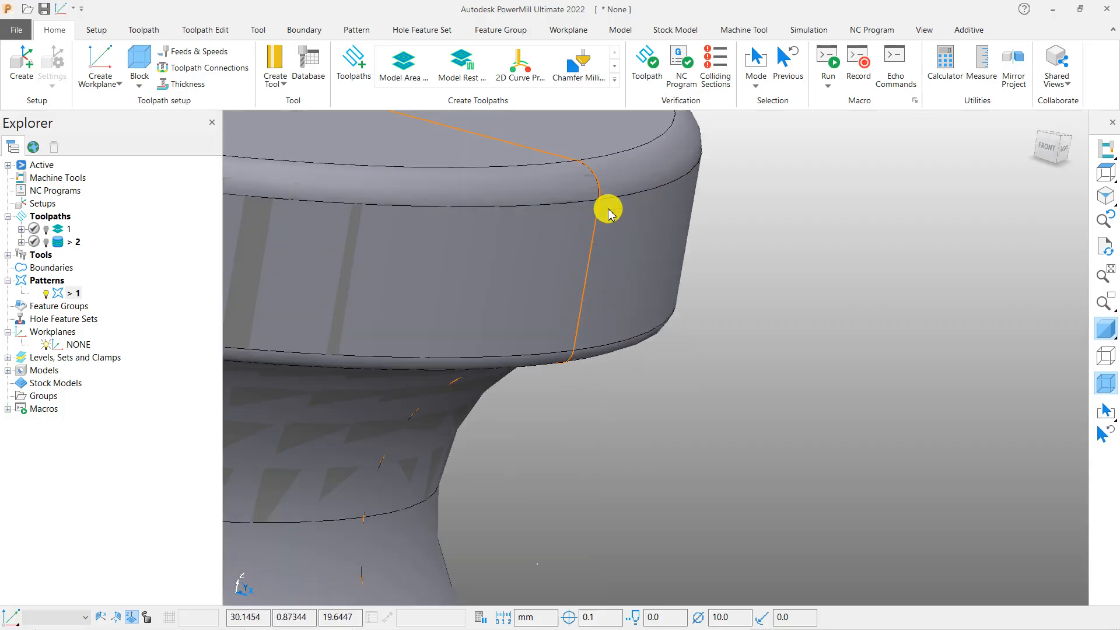
scroll(620, 226, "down", 5)
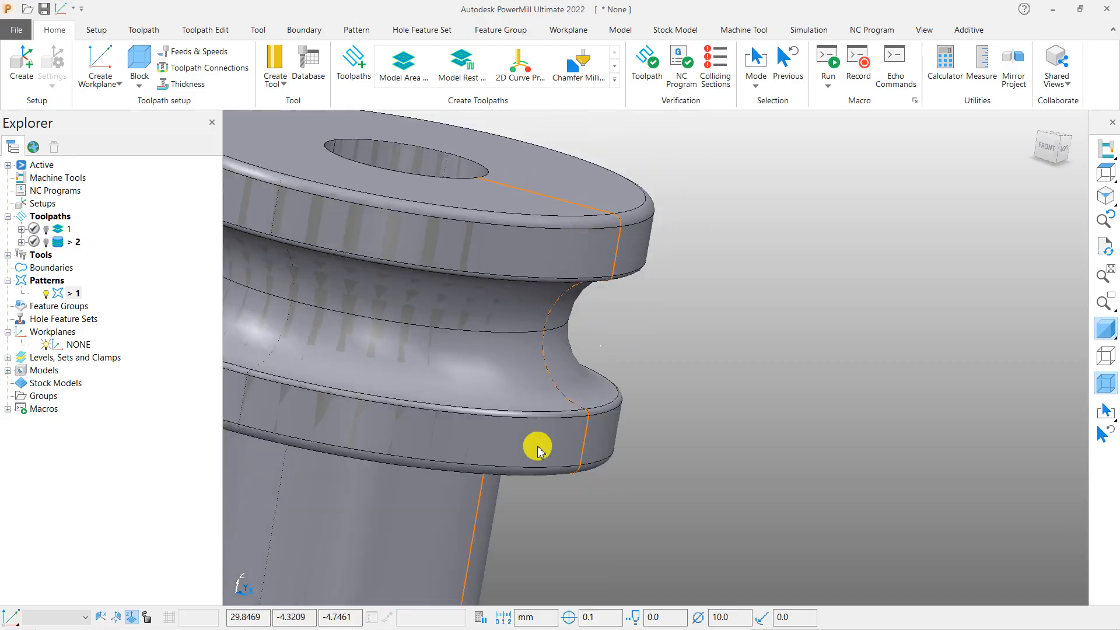
Inspect the profile curve along the thread, shaft and groove, and hide the model shading to expose the spun block
scroll(556, 348, "down", 3)
middle_click_drag(555, 349, 635, 243)
scroll(587, 237, "down", 1)
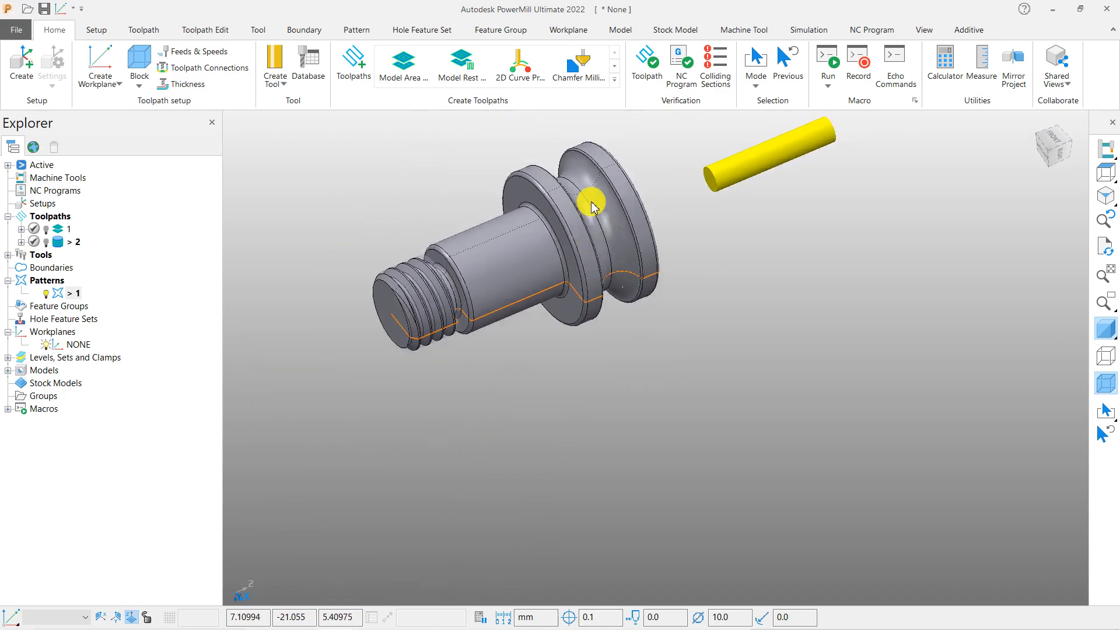
scroll(587, 200, "up", 3)
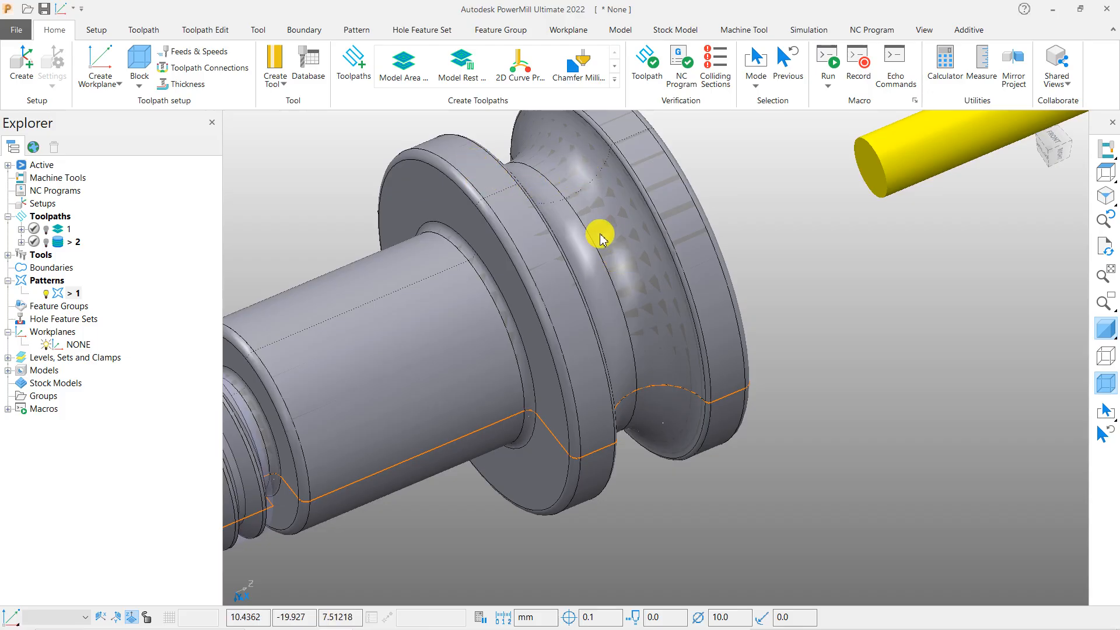
scroll(603, 223, "down", 4)
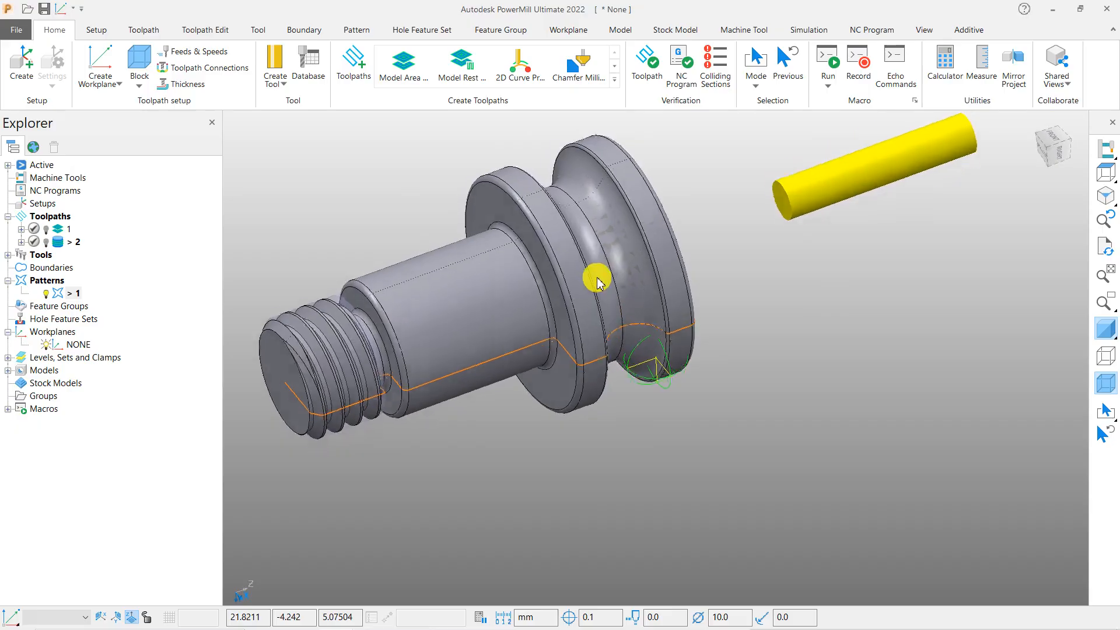
middle_click_drag(702, 383, 844, 420)
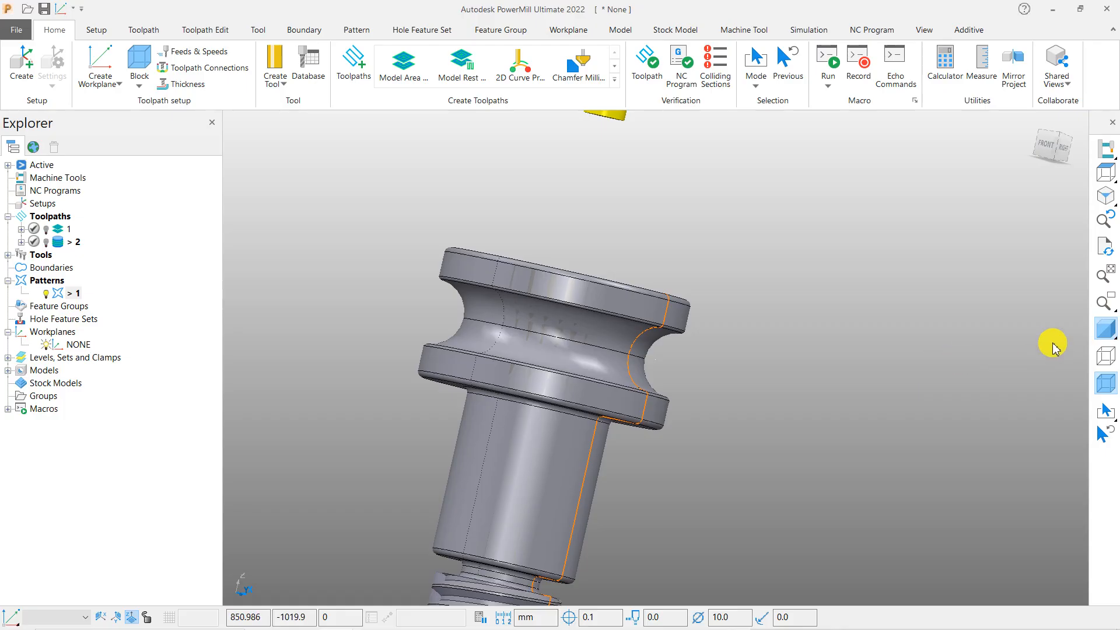
left_click(1104, 328)
middle_click_drag(705, 396, 665, 443)
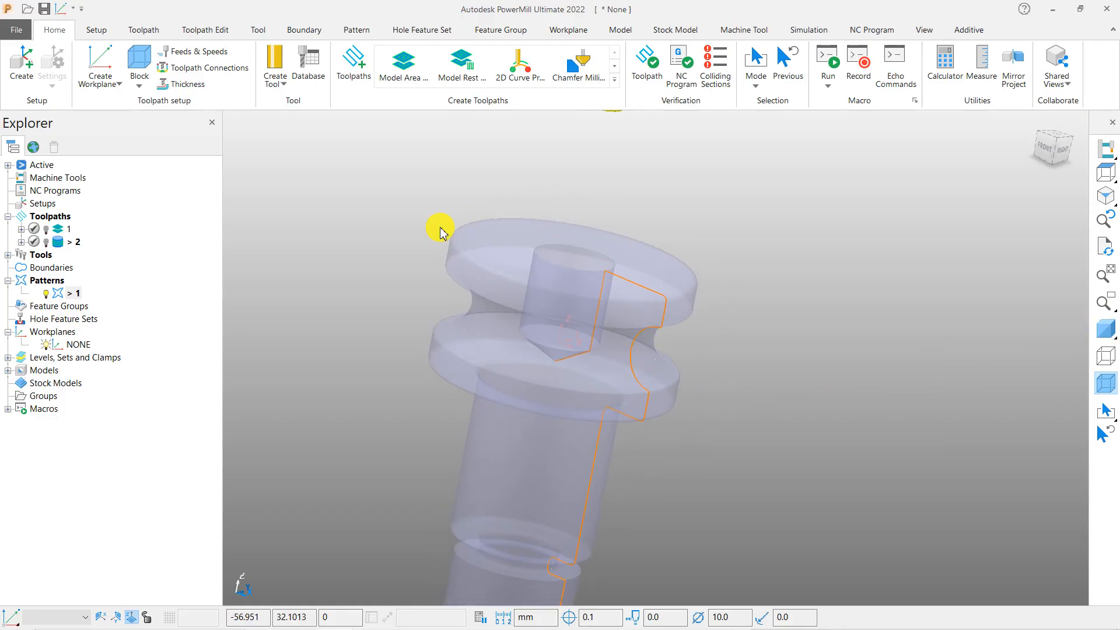
scroll(448, 250, "down", 3)
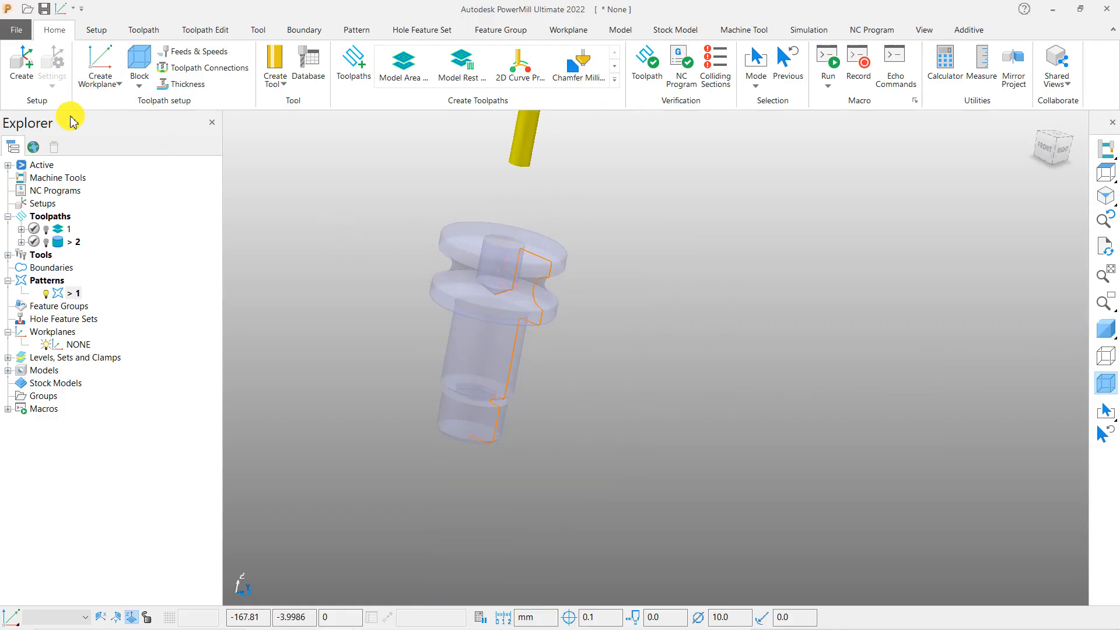
Reopen the block settings and define the block by Spun Pattern Sector
left_click(140, 82)
left_click(164, 111)
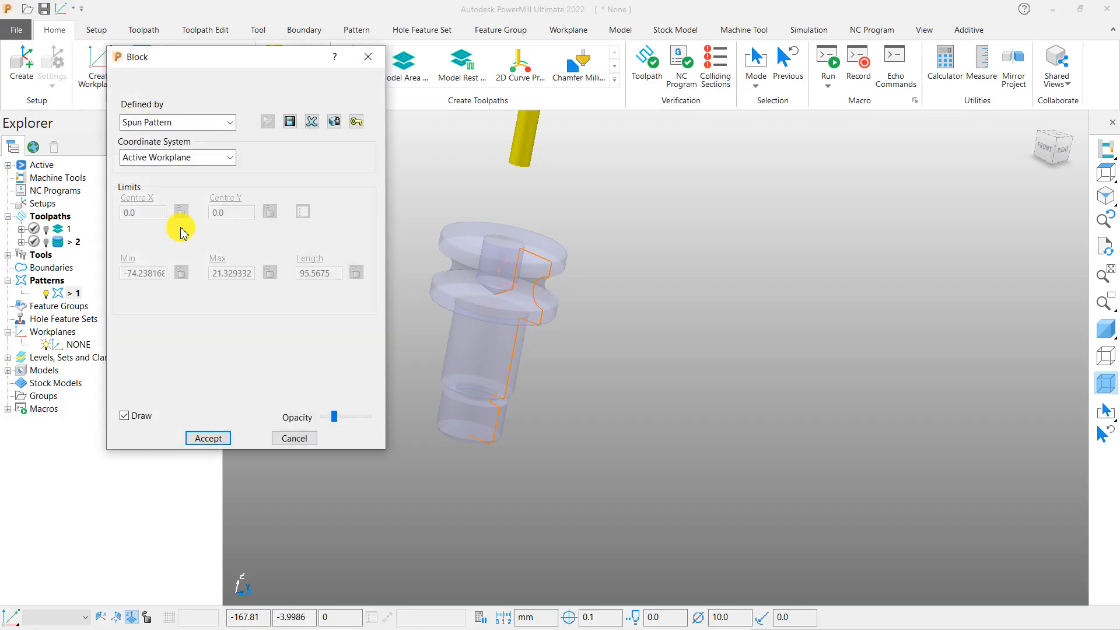
left_click(158, 123)
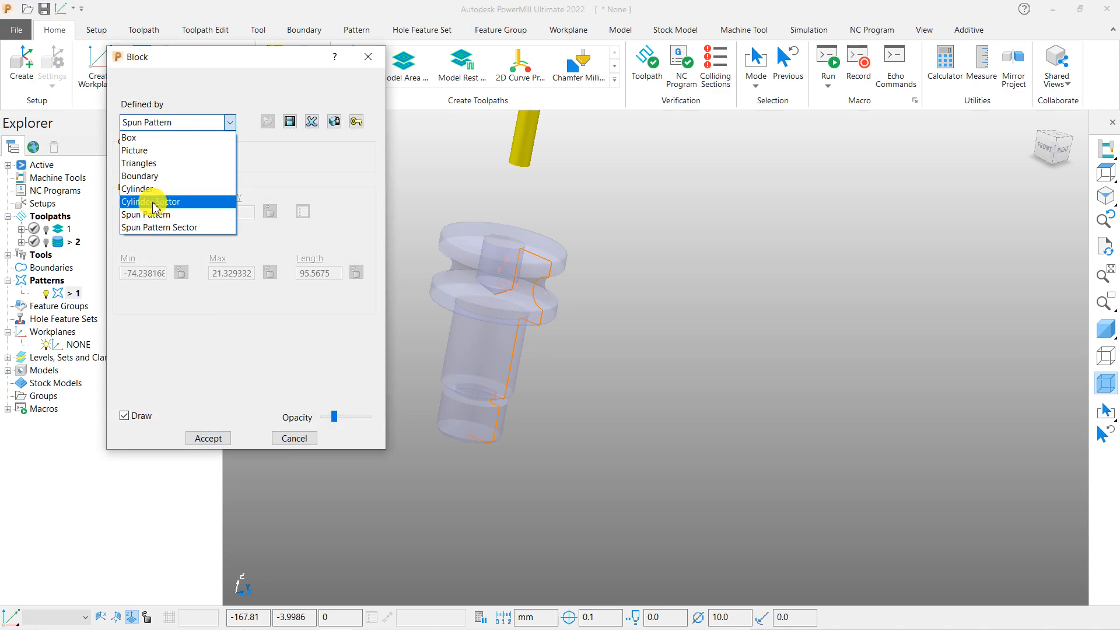
left_click(194, 229)
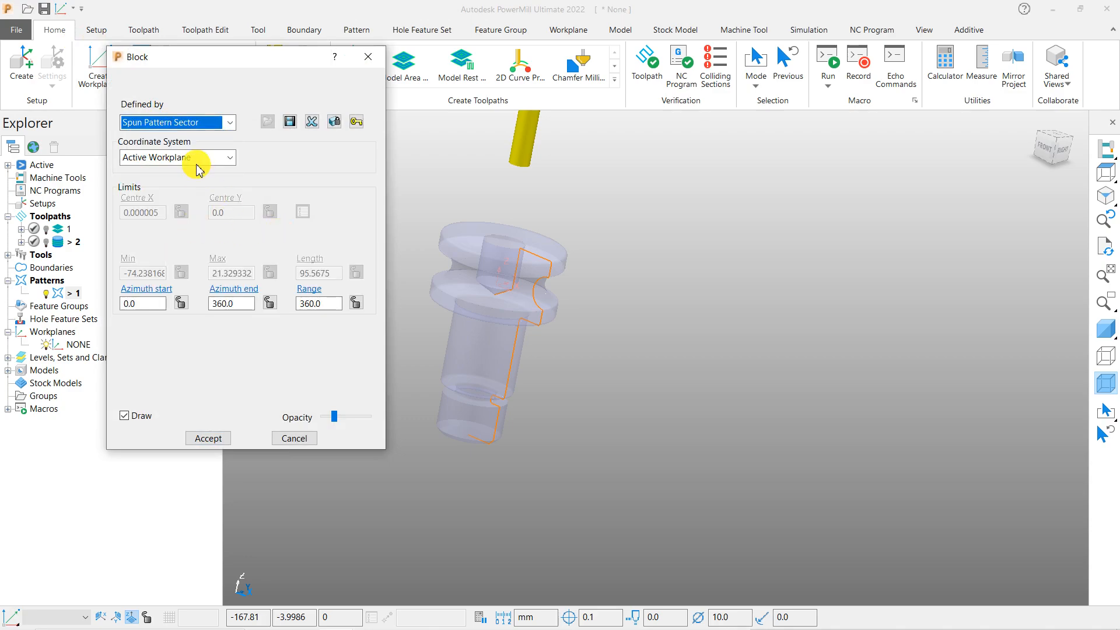
left_click(182, 122)
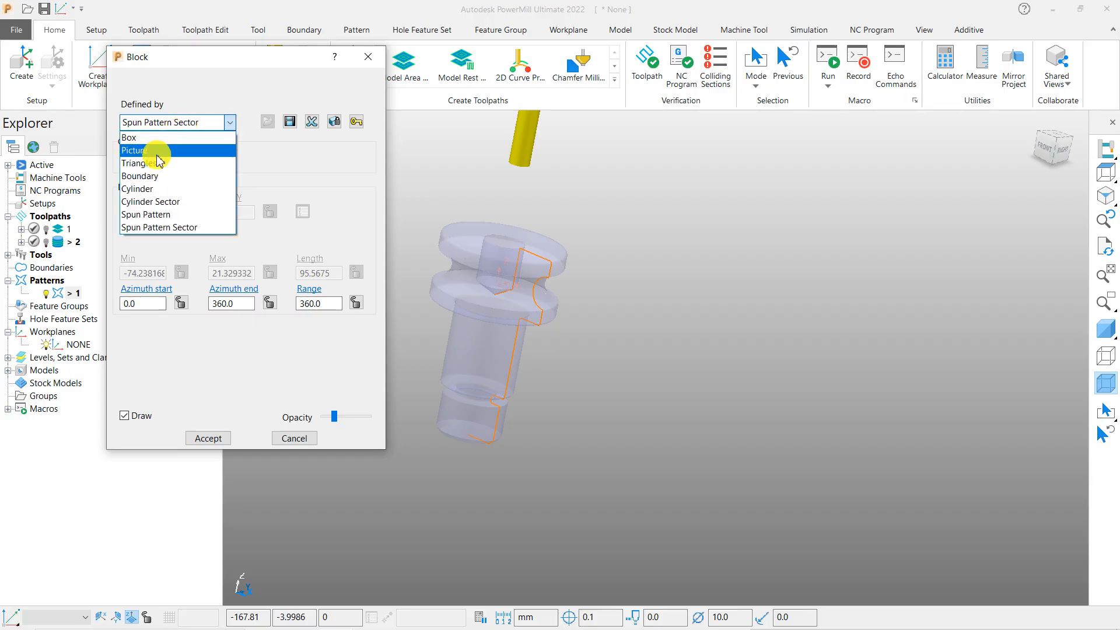
left_click(177, 125)
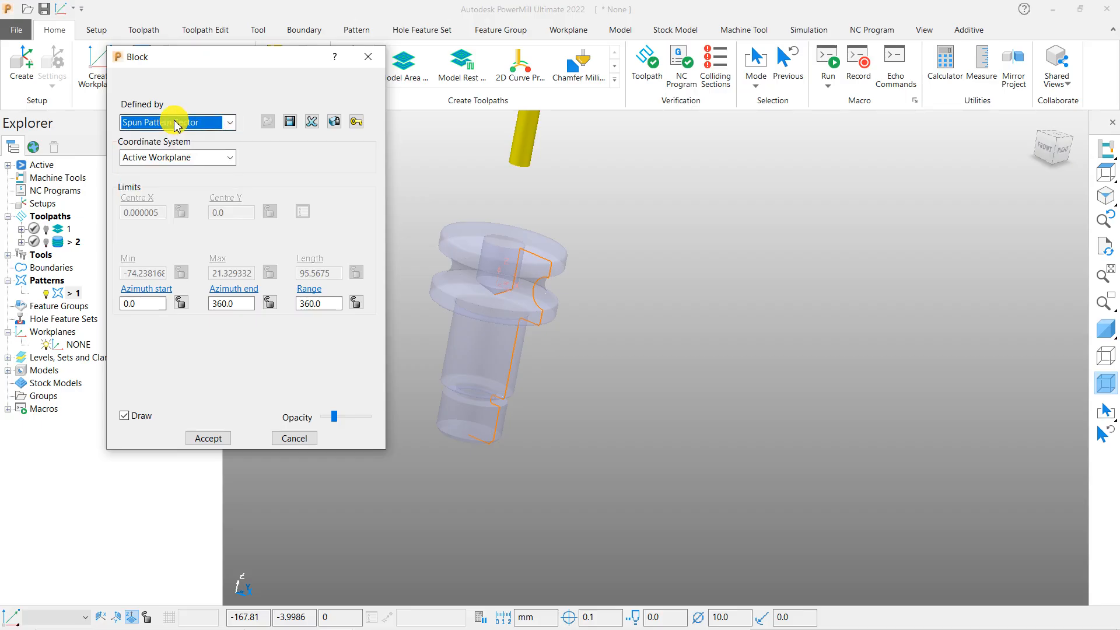
Set the spun sector's azimuth end to 180, check the half block from several angles, and accept it
double_click(139, 309)
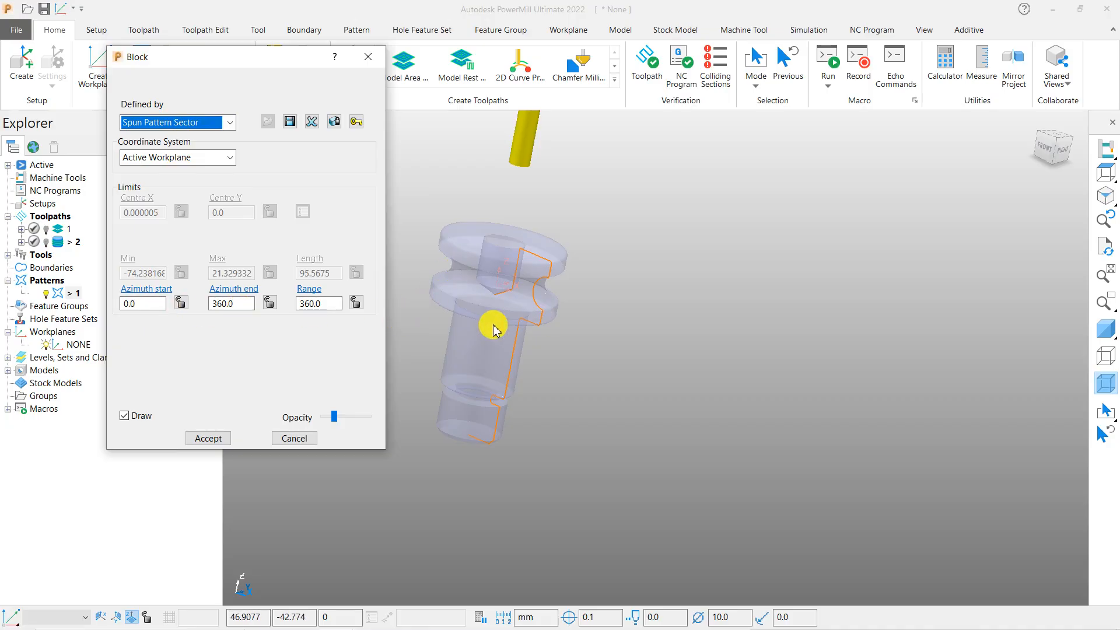
double_click(148, 303)
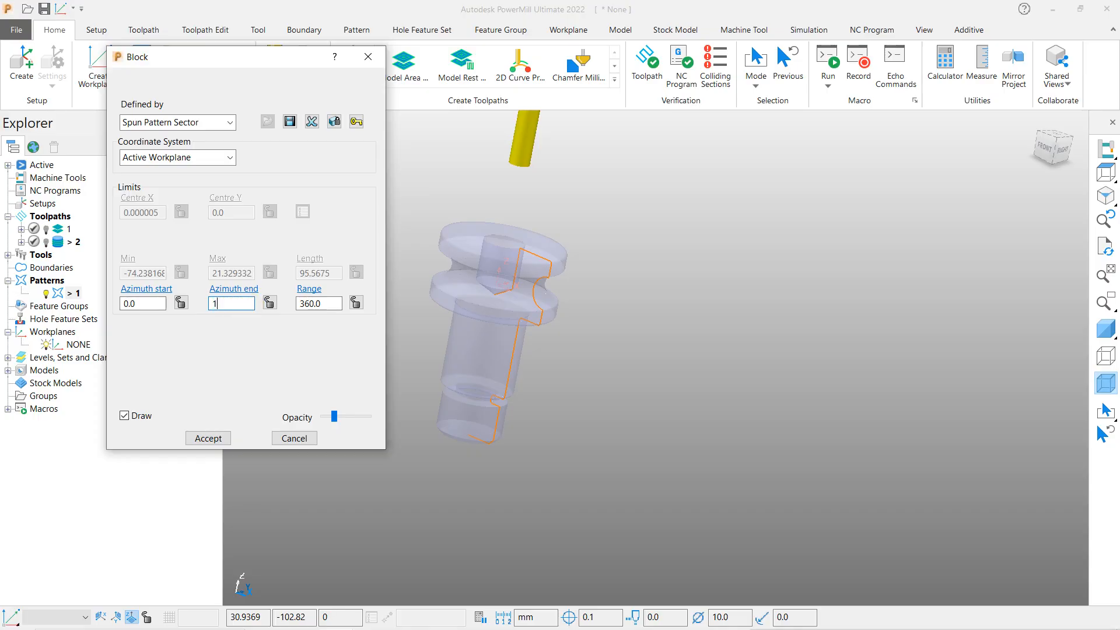
key("Return")
middle_click_drag(659, 370, 552, 484)
scroll(486, 228, "up", 4)
middle_click_drag(711, 456, 656, 388)
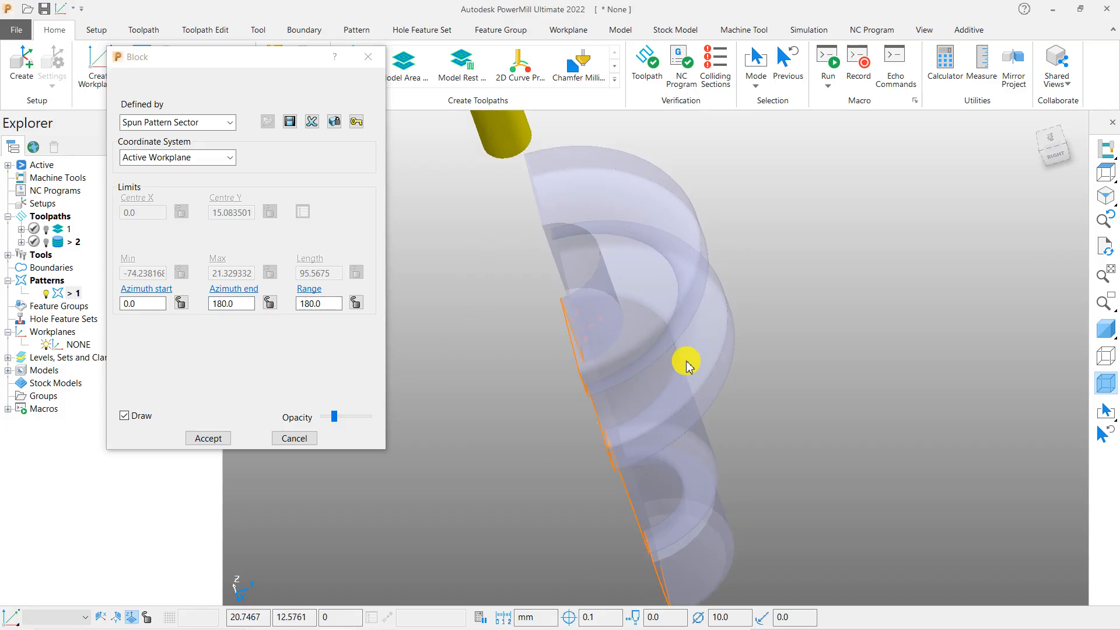
scroll(717, 280, "down", 3)
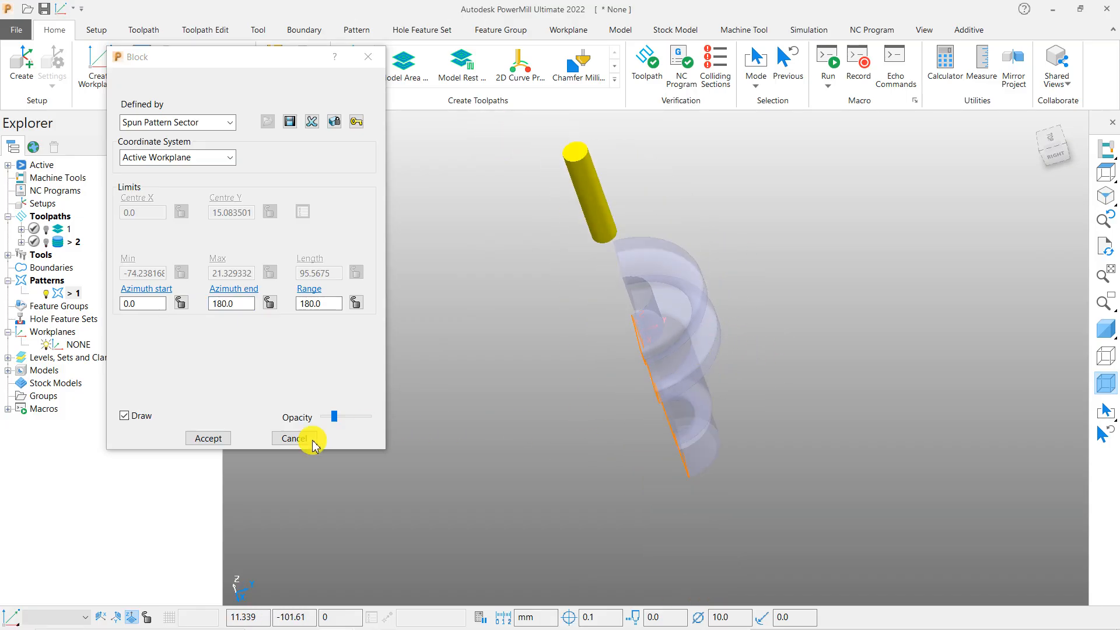
left_click(208, 438)
Turn the model shading back on and compare the half spun block with the full part
left_click(1105, 329)
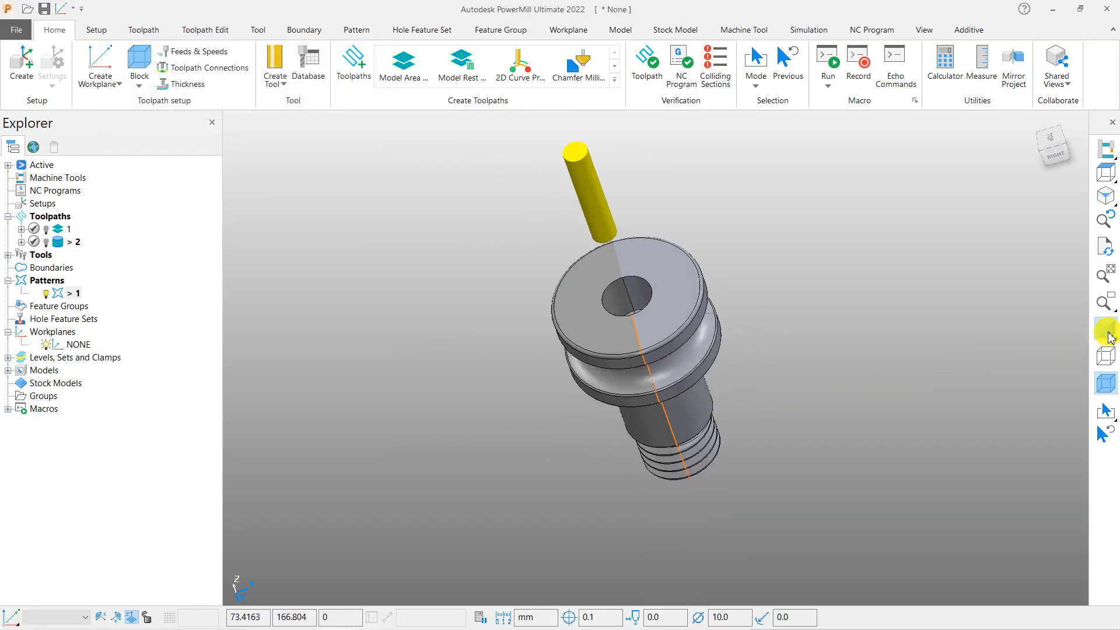
middle_click_drag(710, 382, 583, 295)
middle_click_drag(595, 391, 519, 318)
middle_click_drag(727, 321, 575, 283)
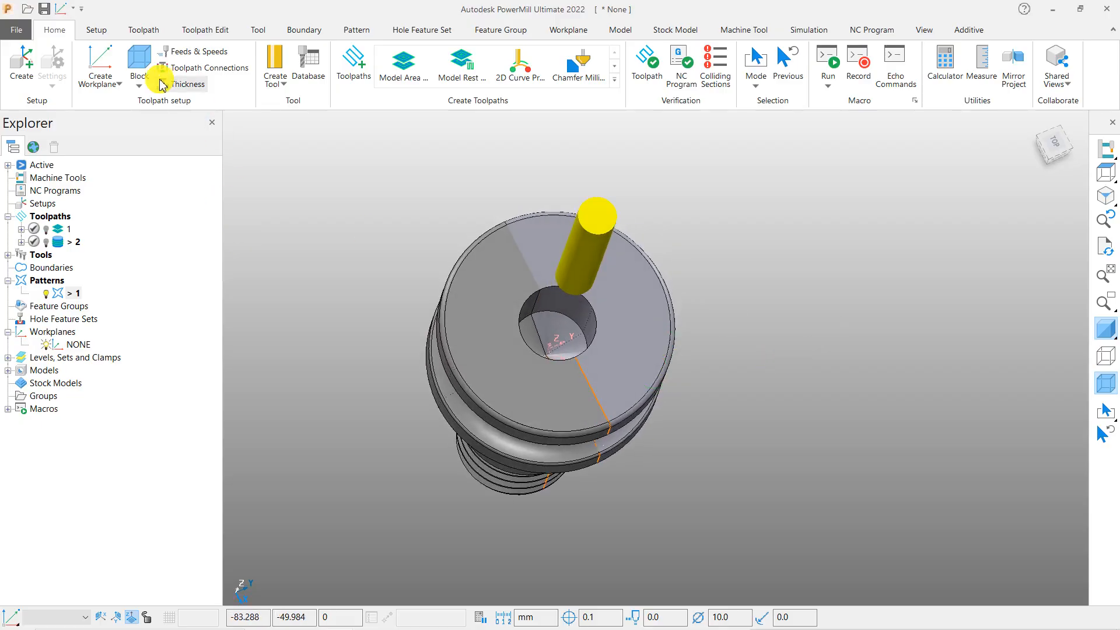
Try the full 360-degree Spun Pattern Sector and the Spun Pattern block definitions, and discard the changes
left_click(137, 86)
left_click(159, 110)
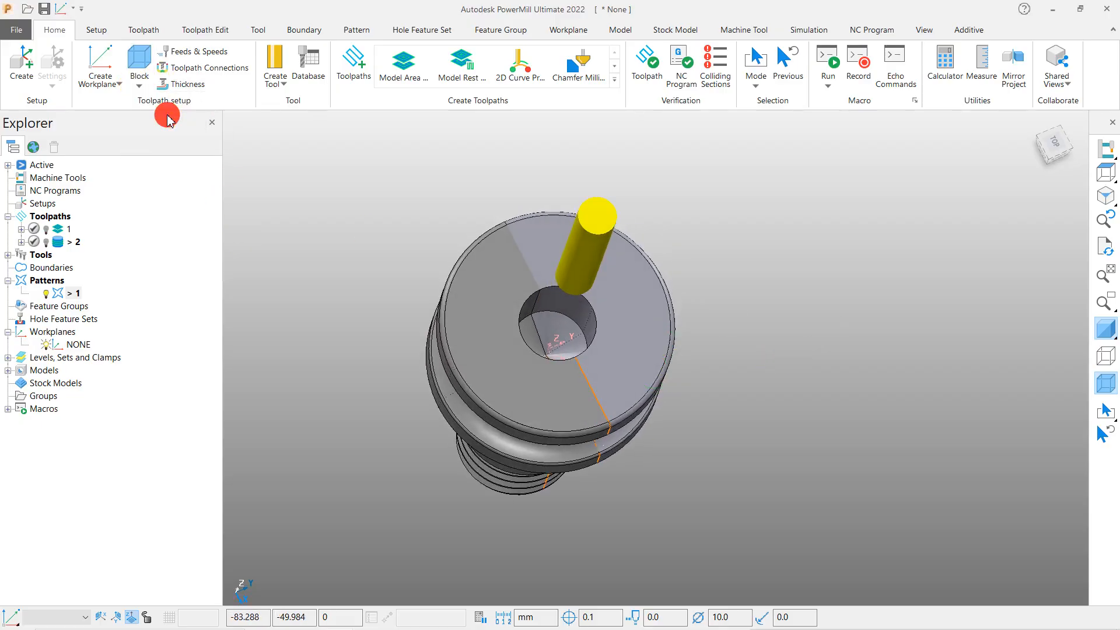
left_click(199, 122)
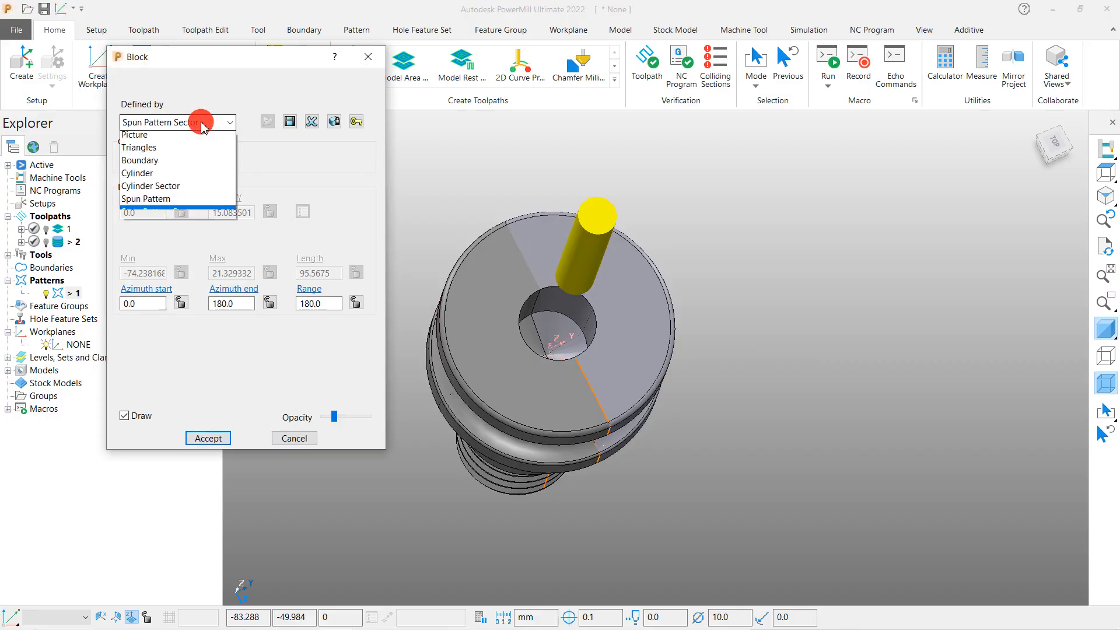
left_click(168, 228)
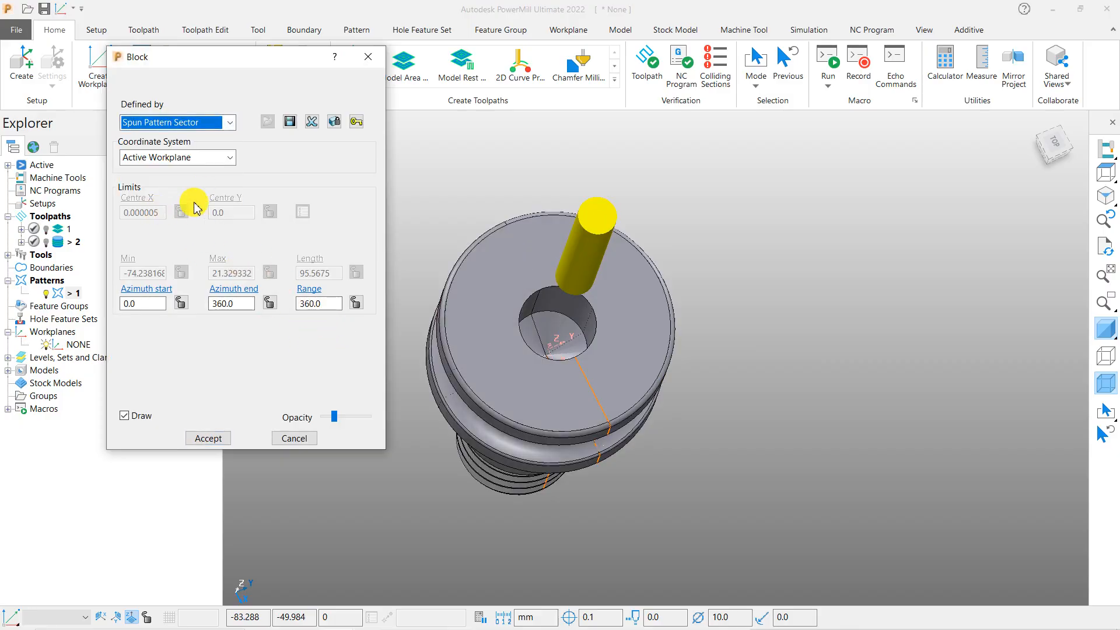
left_click(208, 129)
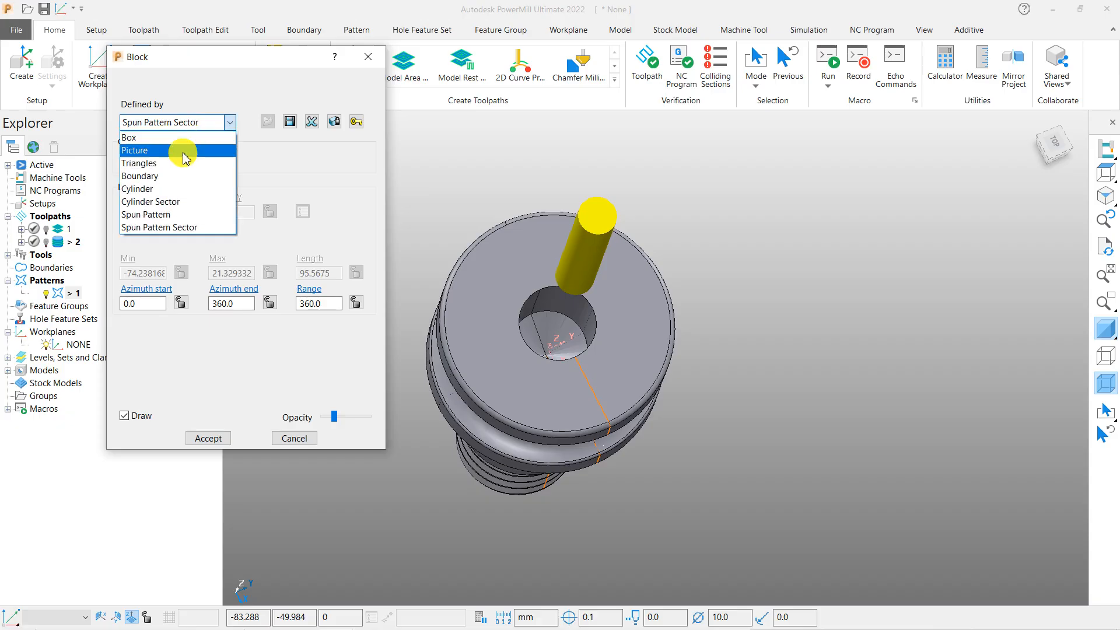
left_click(155, 214)
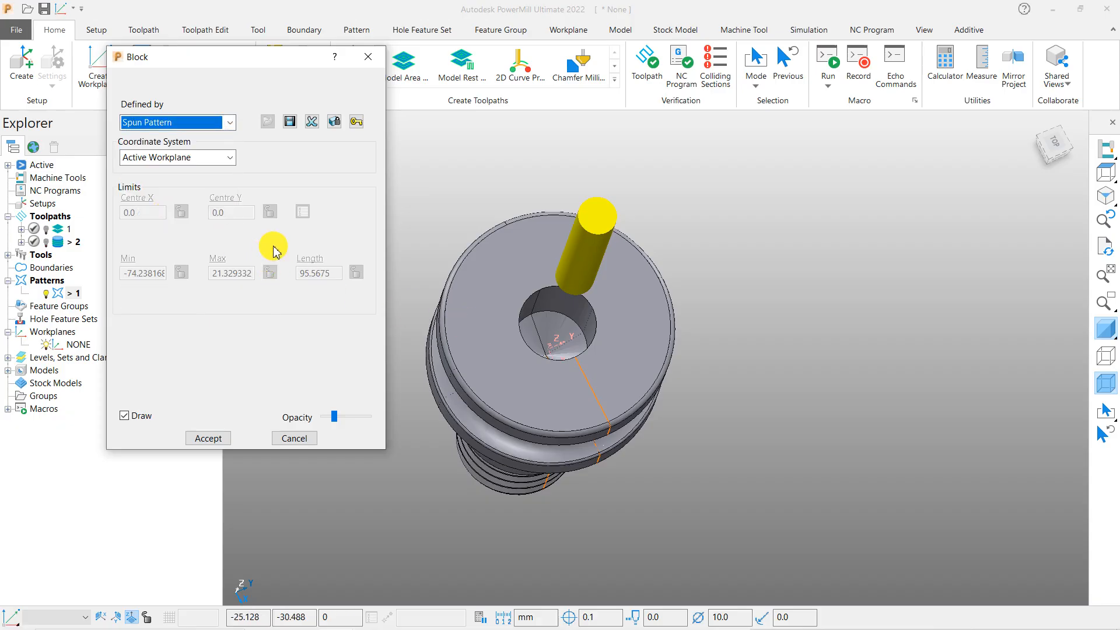
middle_click_drag(556, 323, 641, 296)
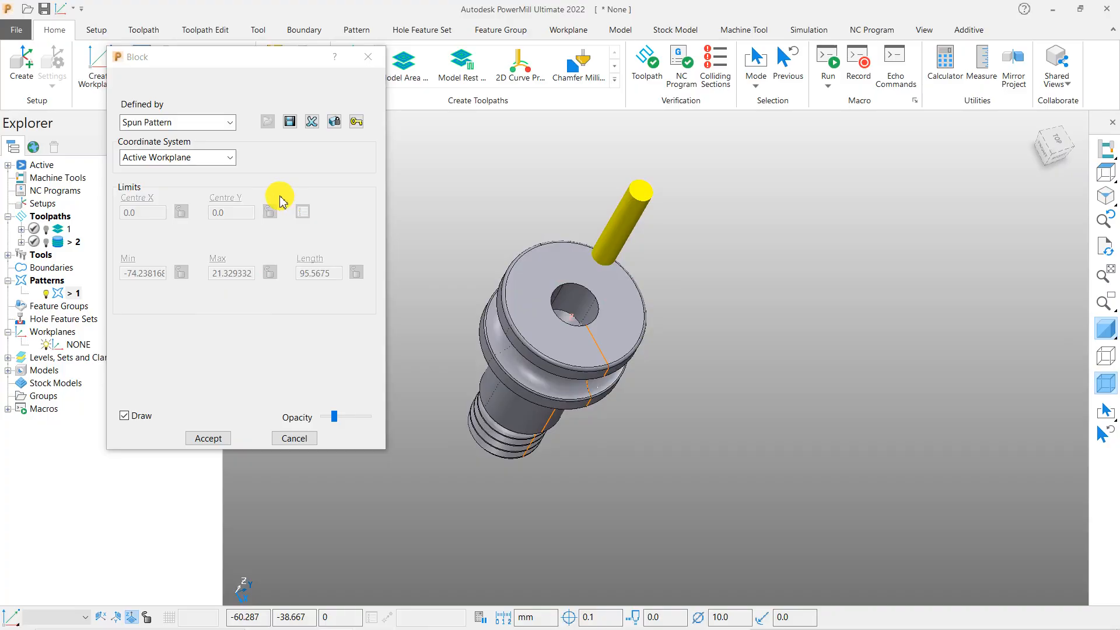
left_click(300, 443)
Try the Picture block type and browse for a DUCT Picture (*.pic) file without loading one
middle_click_drag(657, 357, 552, 348)
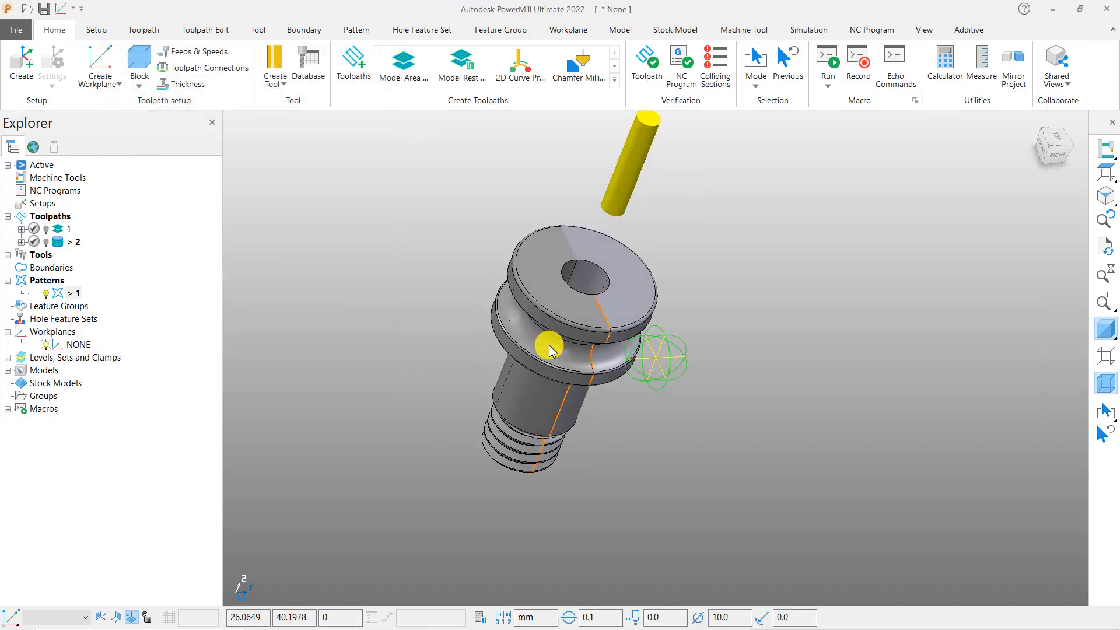
middle_click_drag(775, 363, 595, 363)
left_click(133, 88)
left_click(140, 109)
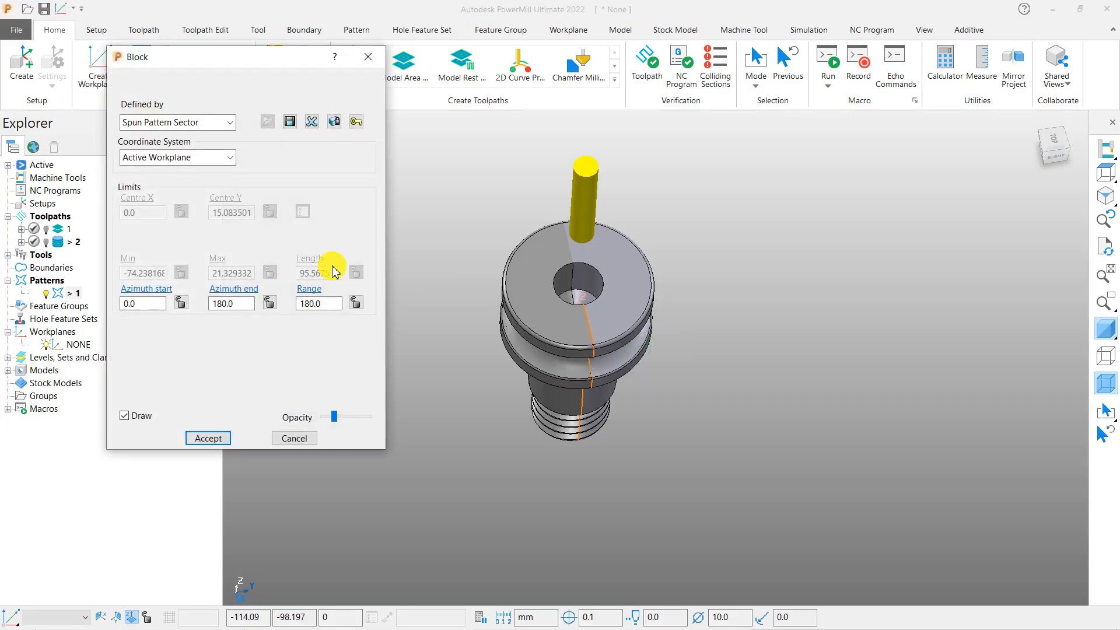
left_click(213, 122)
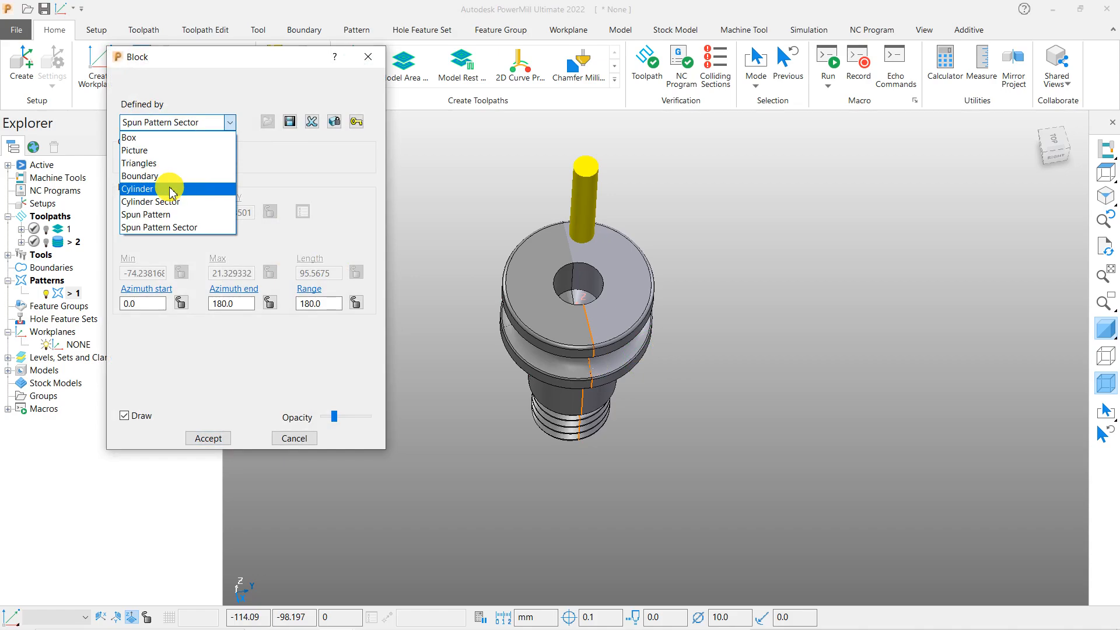
left_click(156, 151)
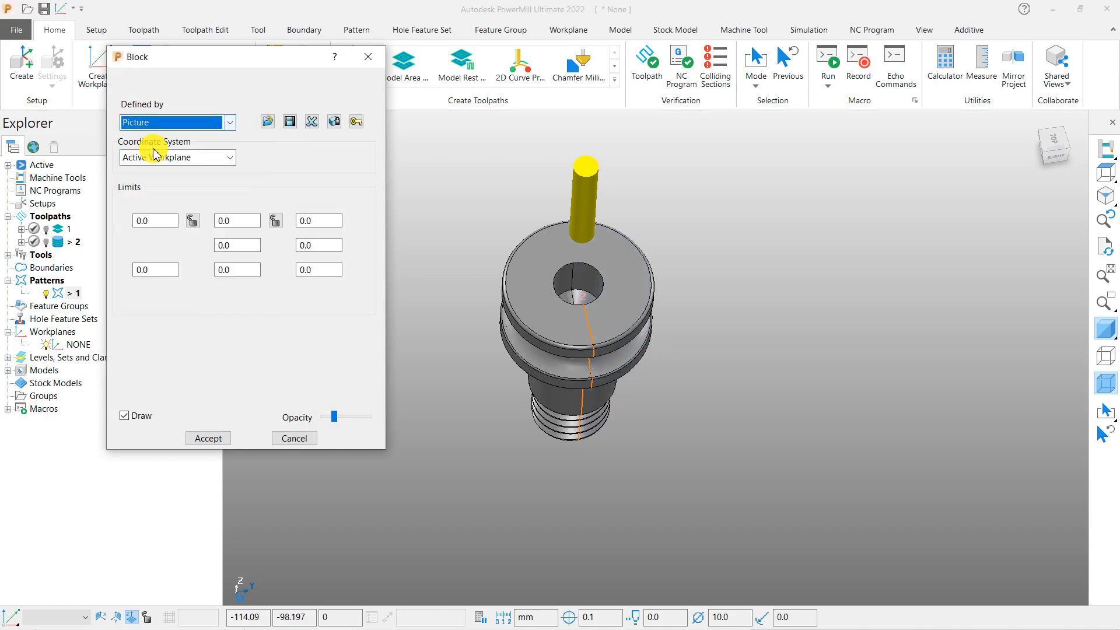
left_click(268, 123)
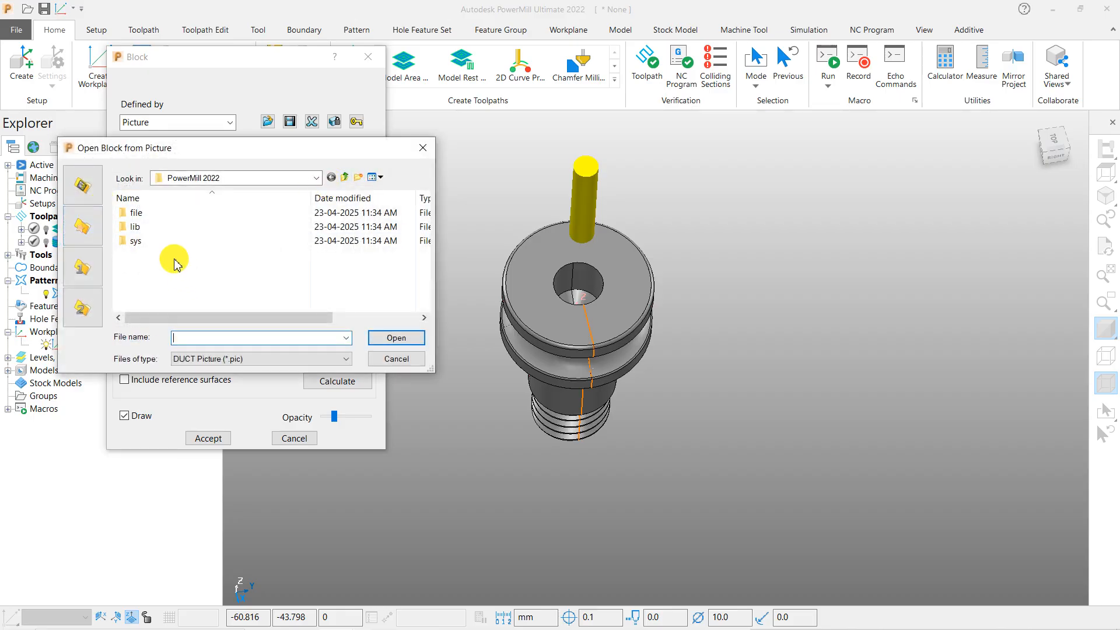
left_click(418, 157)
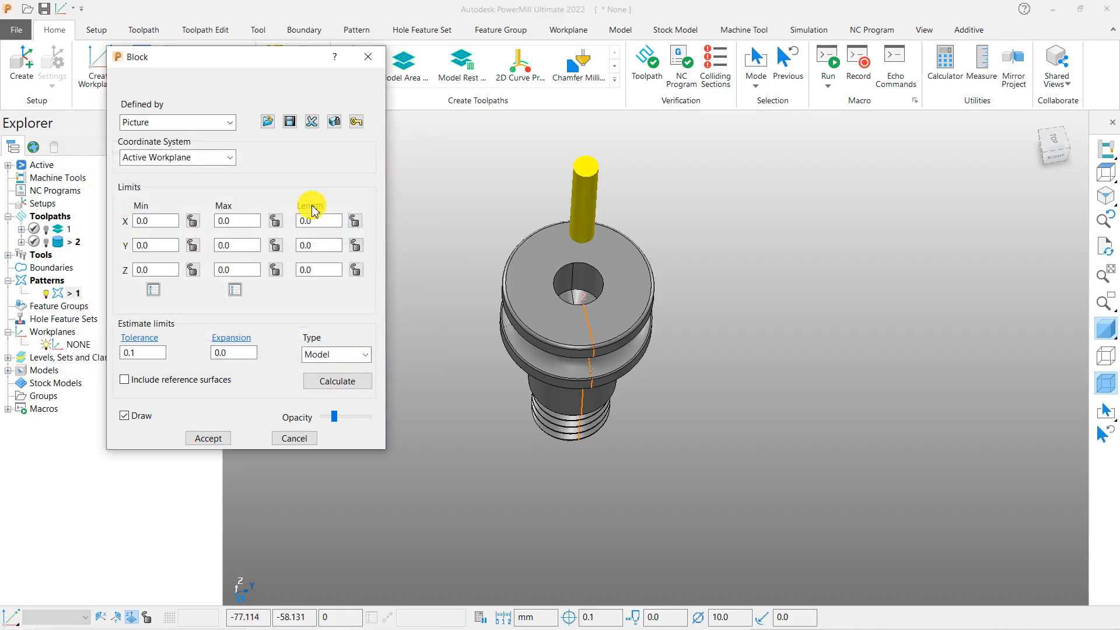
Review the Picture definition among the available block types and cancel the block changes
left_click(148, 123)
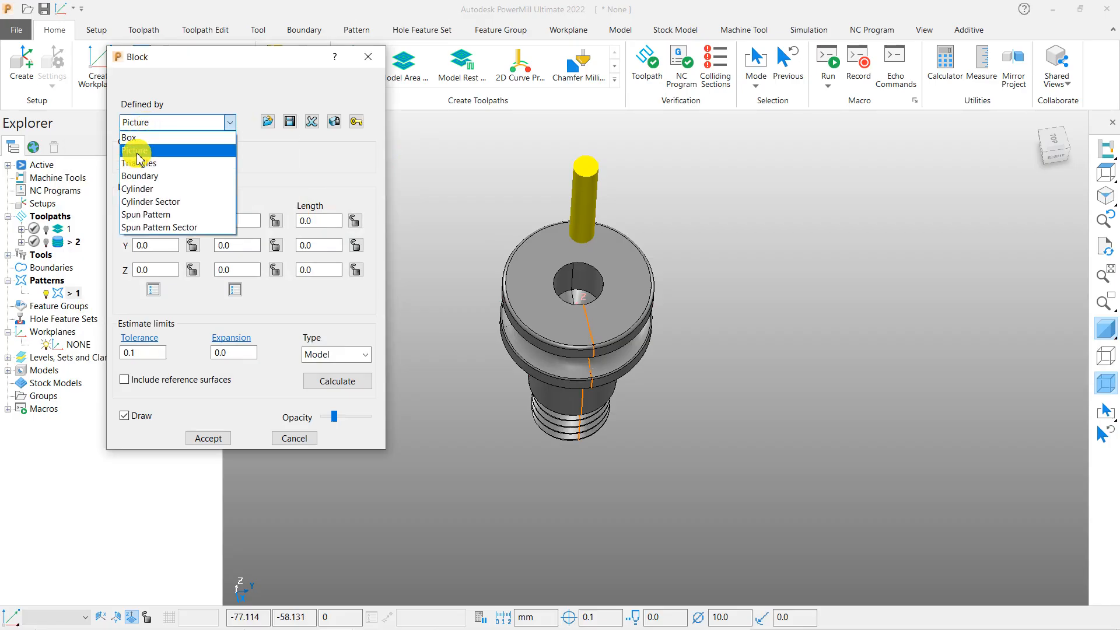
left_click(138, 153)
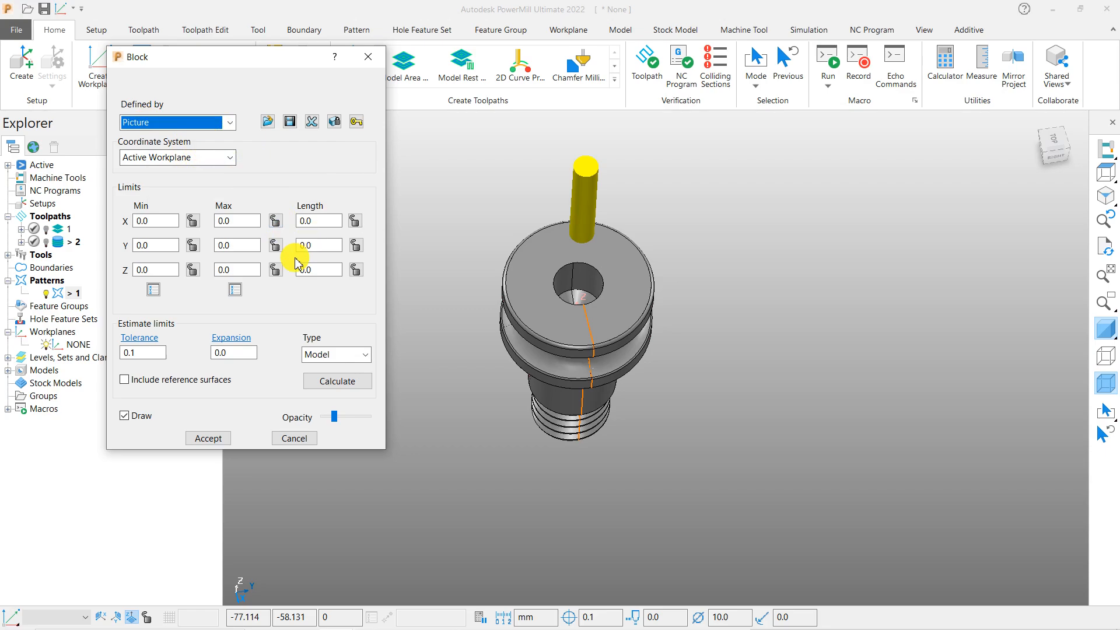
left_click_drag(227, 64, 353, 93)
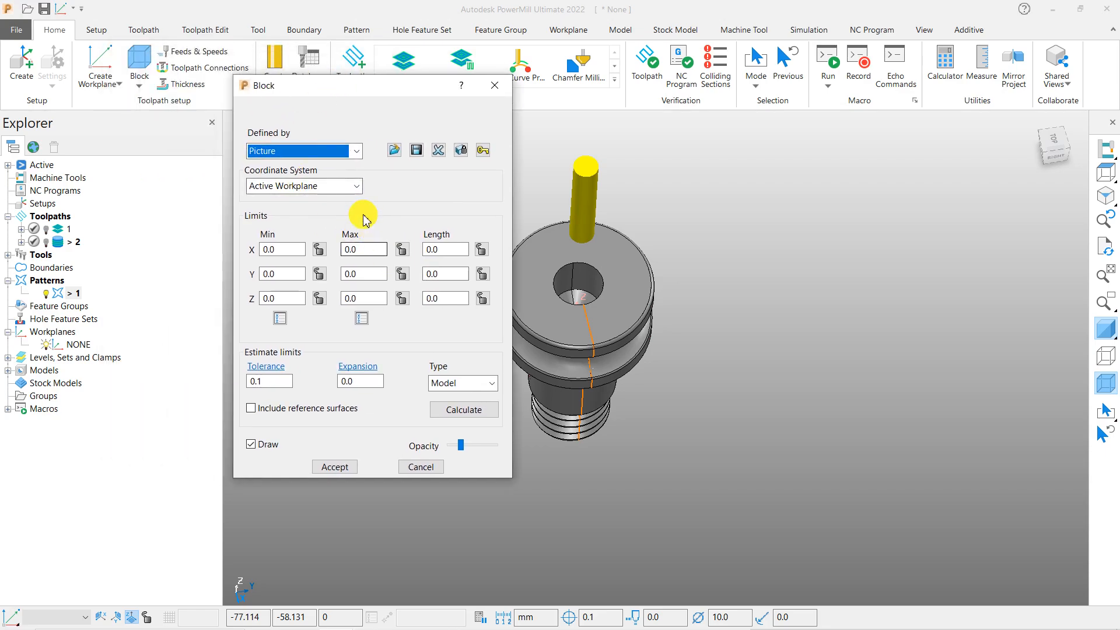
left_click(321, 152)
left_click(320, 151)
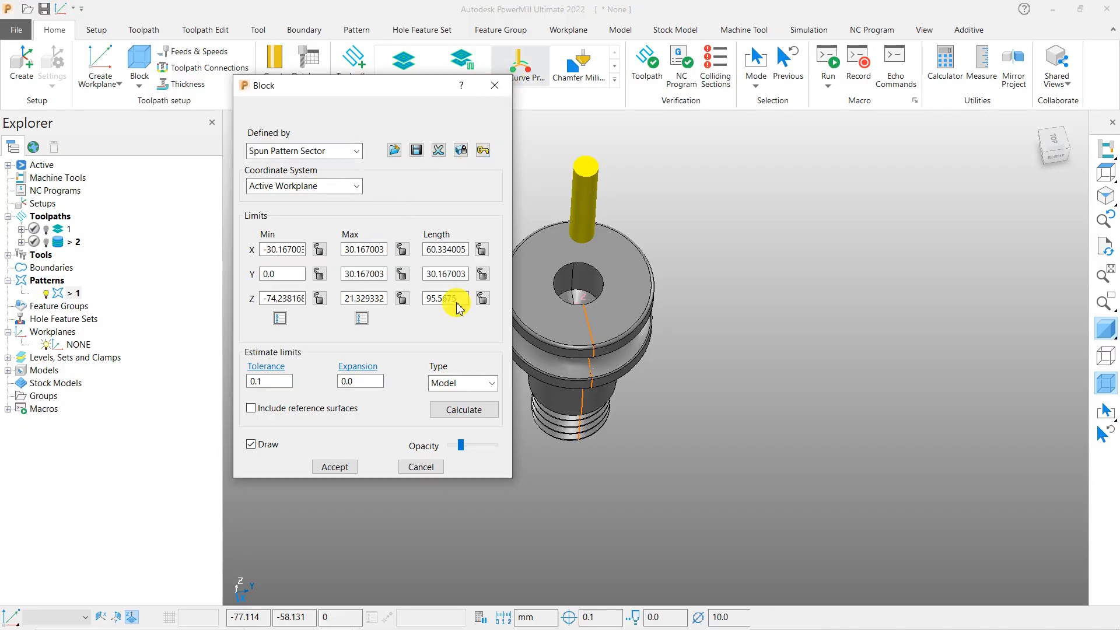
left_click(403, 466)
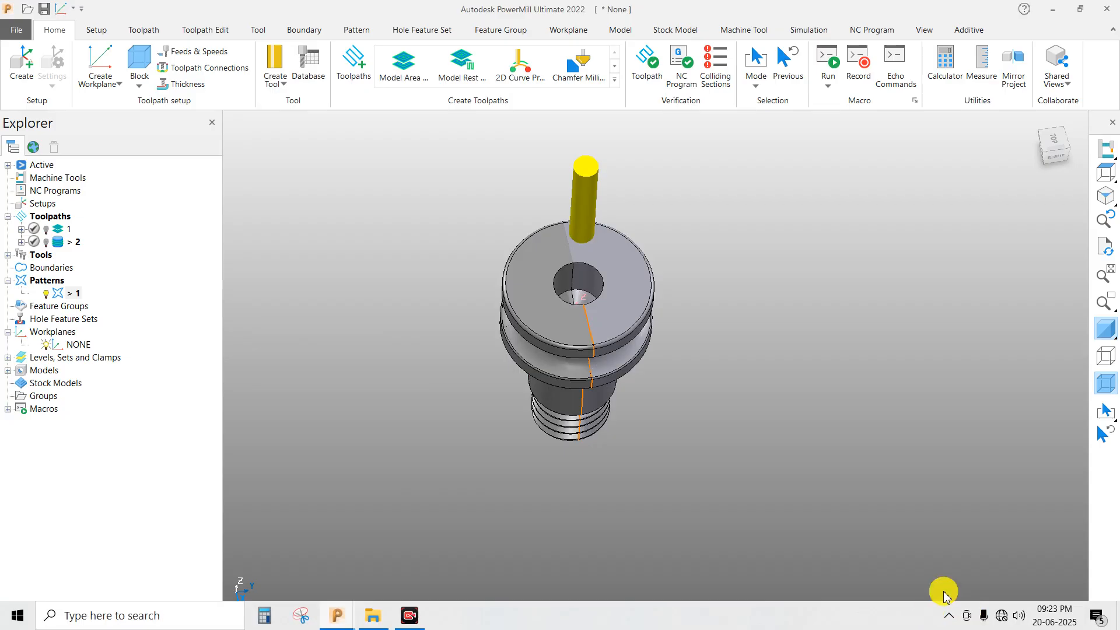
View the half spun block over the part's flanges, groove and centre hole up close
middle_click_drag(615, 442, 459, 317)
scroll(657, 354, "up", 5)
scroll(459, 316, "down", 2)
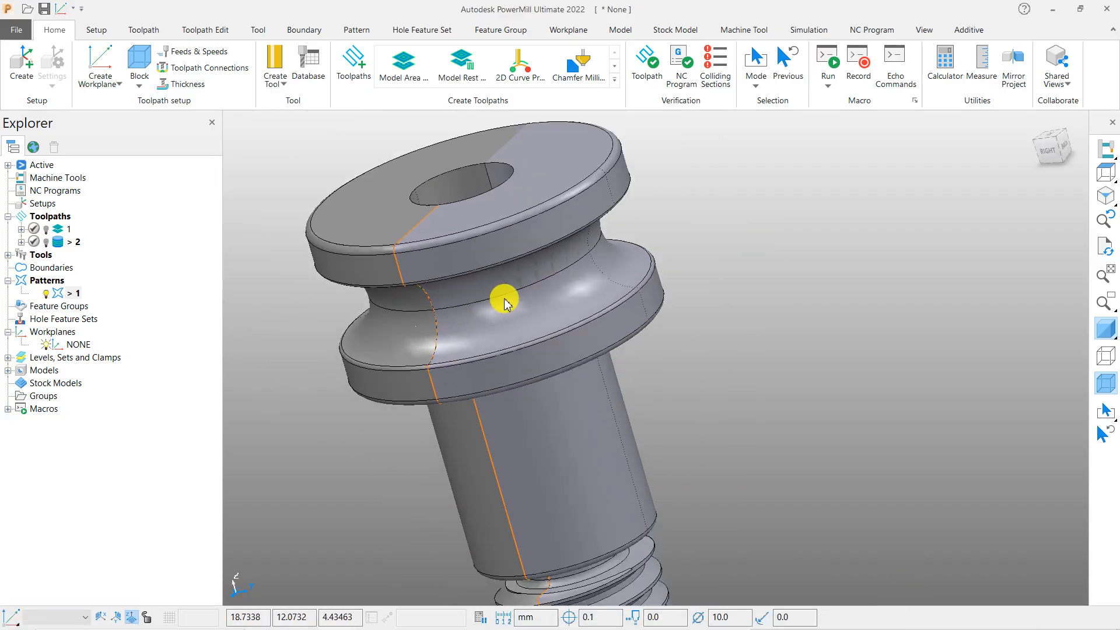
Try the Box definition for the block and review the other available block types
left_click(149, 106)
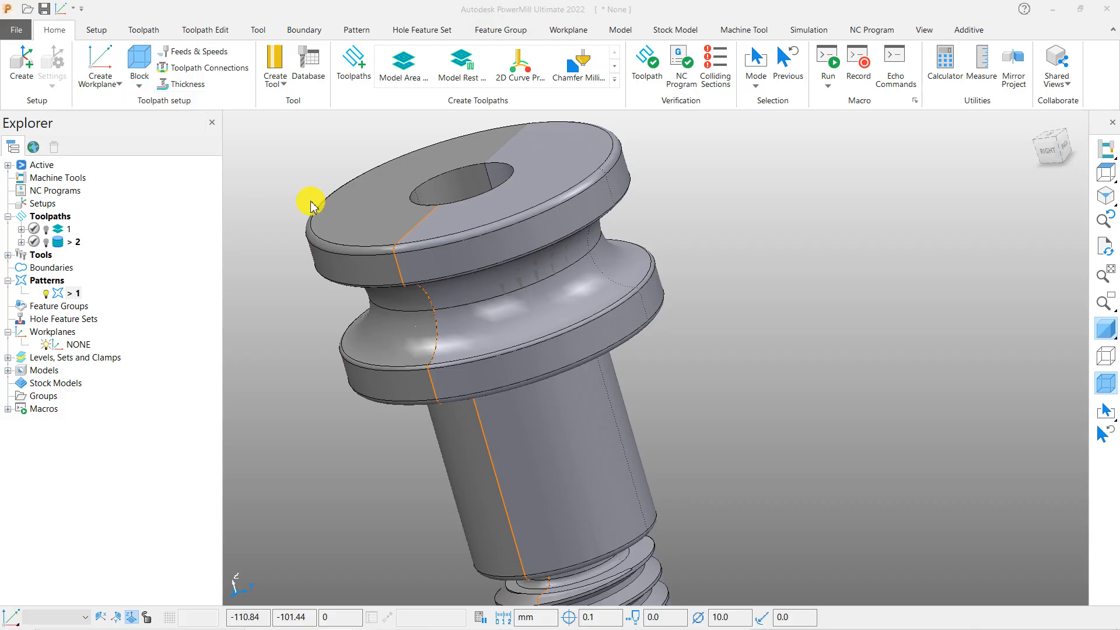
left_click(336, 150)
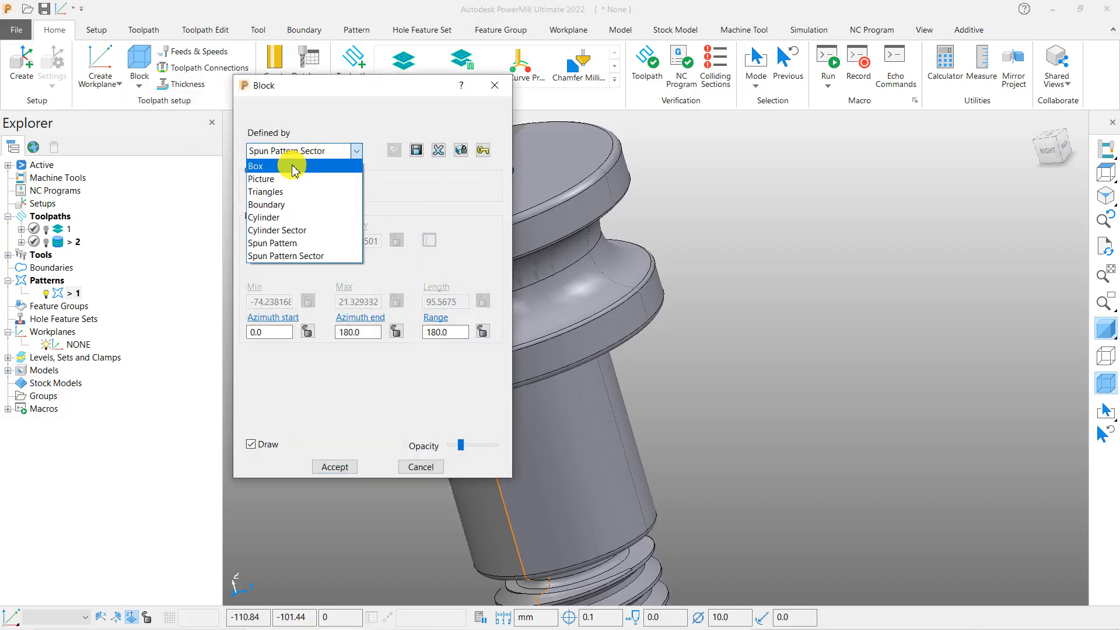
left_click(292, 164)
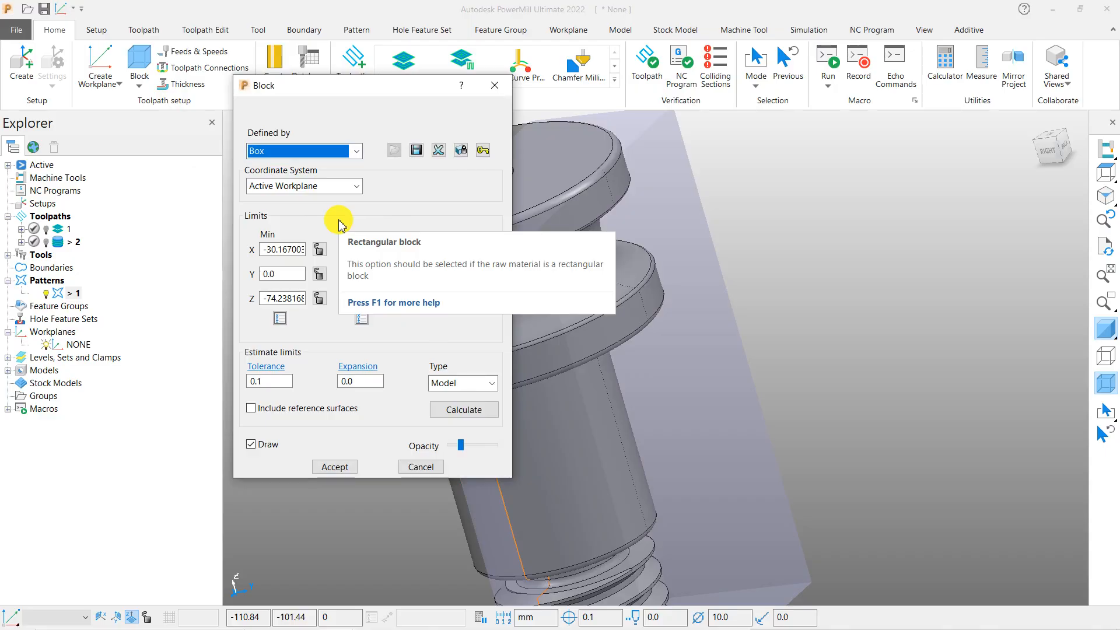
left_click(298, 151)
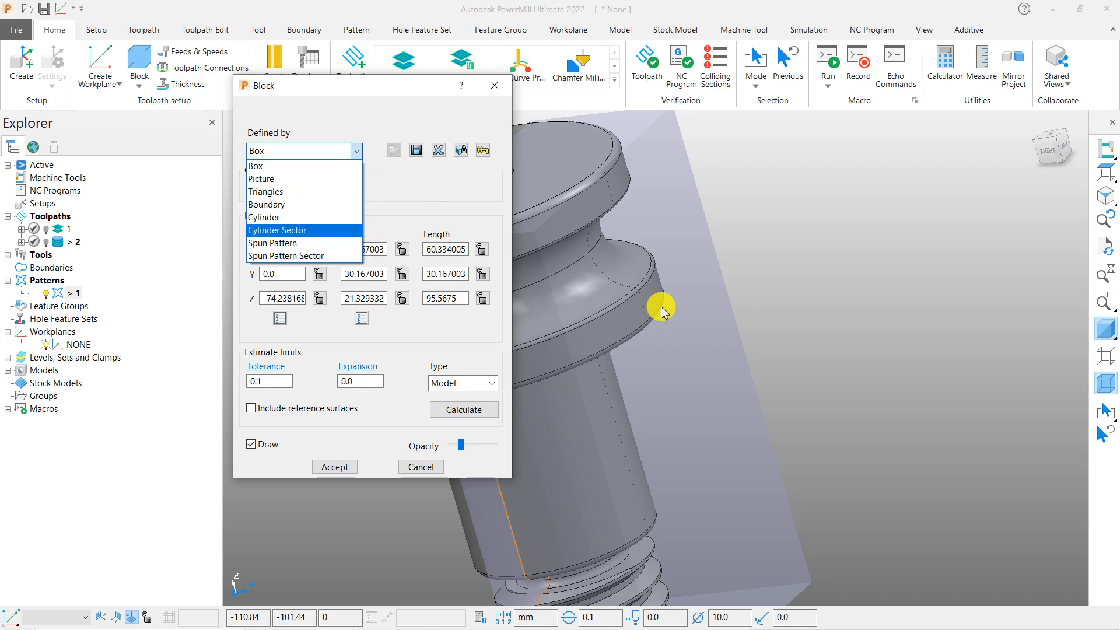
left_click(725, 305)
Inspect the rectangular block around the part from several angles and discard the block changes
middle_click_drag(642, 261, 858, 268)
scroll(640, 308, "up", 5)
scroll(700, 353, "down", 5)
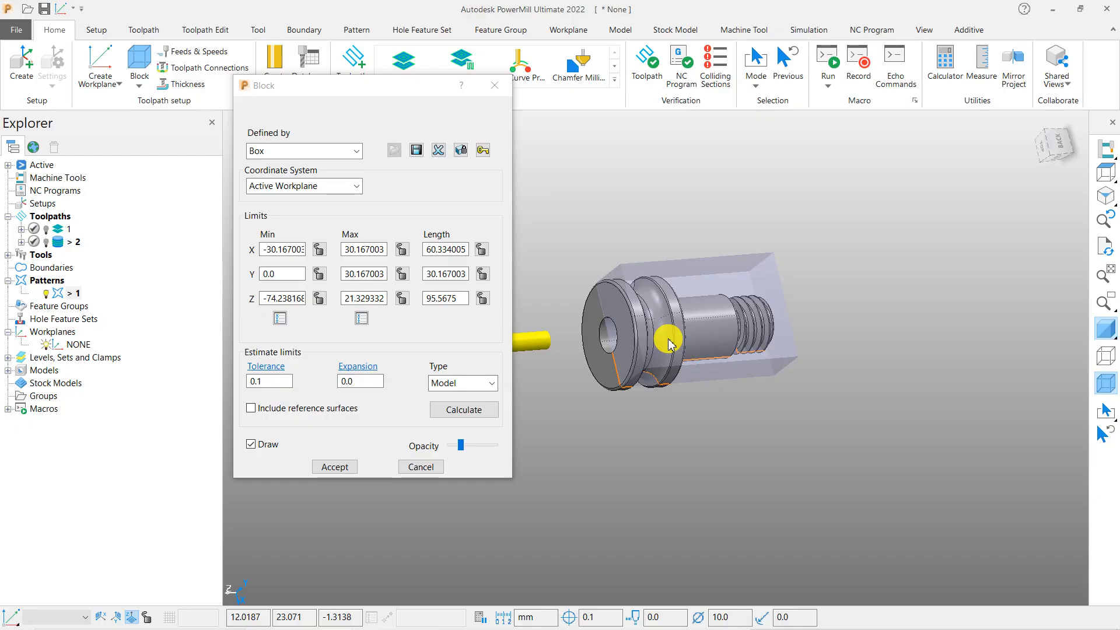
middle_click_drag(671, 483, 837, 400)
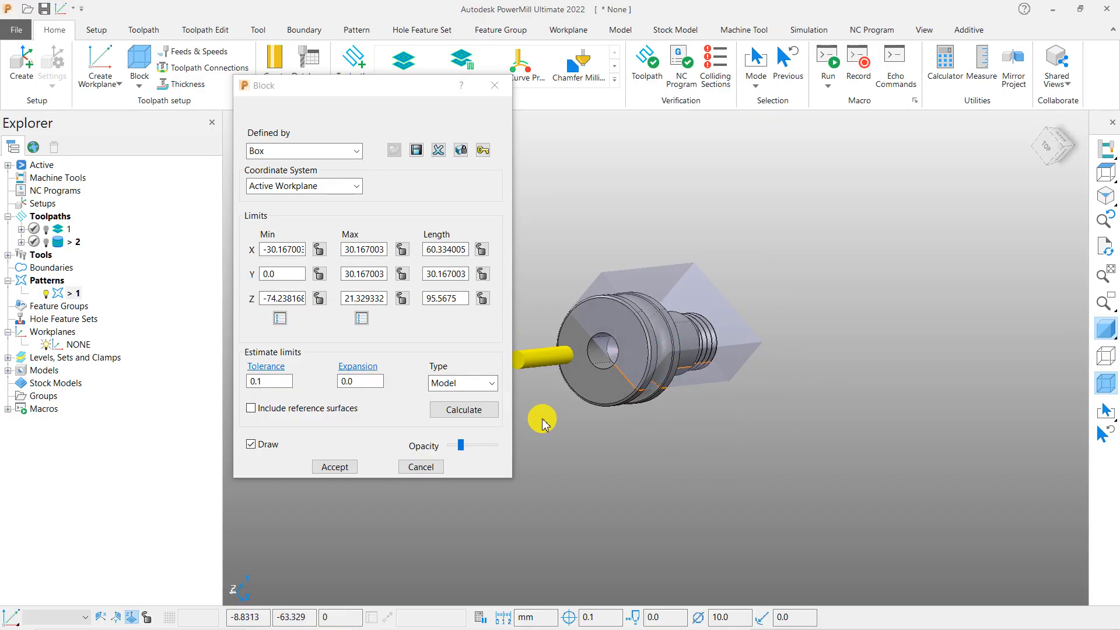
middle_click_drag(542, 419, 670, 308)
scroll(648, 331, "down", 3)
middle_click_drag(621, 369, 726, 277)
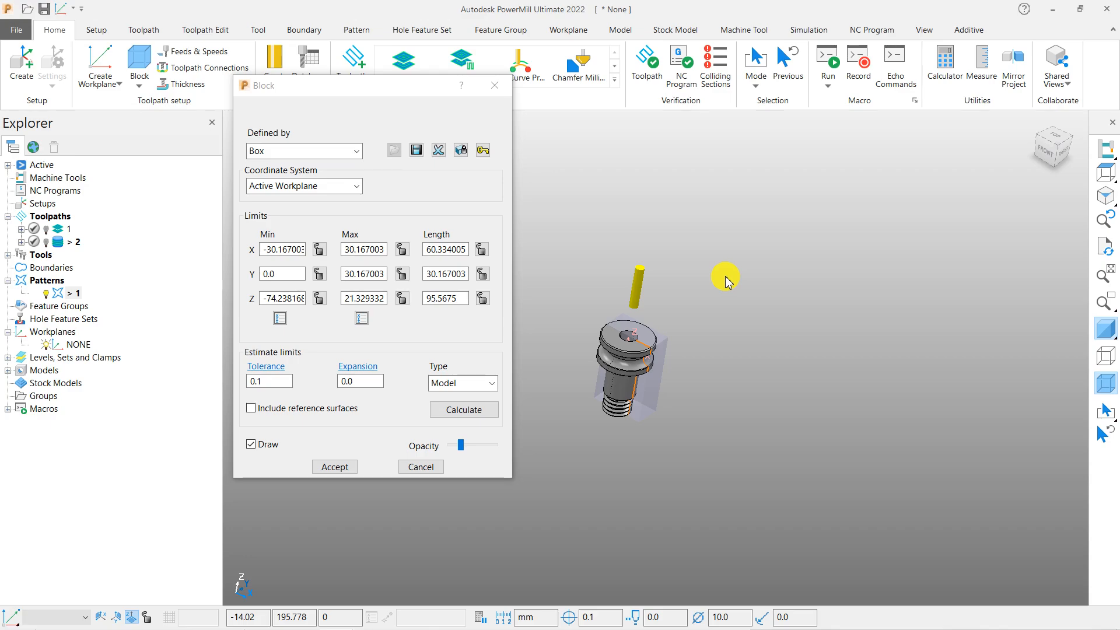
middle_click_drag(646, 353, 661, 457)
scroll(610, 328, "up", 4)
middle_click_drag(668, 324, 625, 380)
scroll(626, 385, "down", 3)
left_click(421, 466)
Examine the part's flanges, groove, centre hole and orange profile pattern from several angles and distances
middle_click_drag(670, 357, 747, 298)
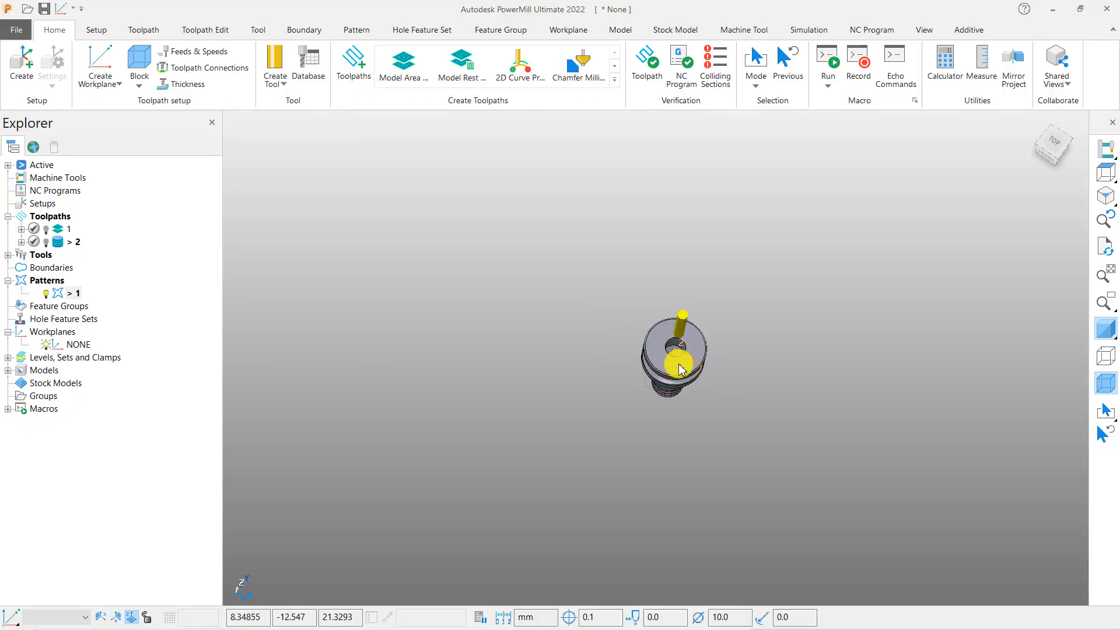
scroll(681, 365, "up", 4)
scroll(738, 360, "up", 3)
middle_click_drag(738, 360, 730, 332)
scroll(513, 371, "down", 3)
middle_click_drag(513, 375, 733, 305)
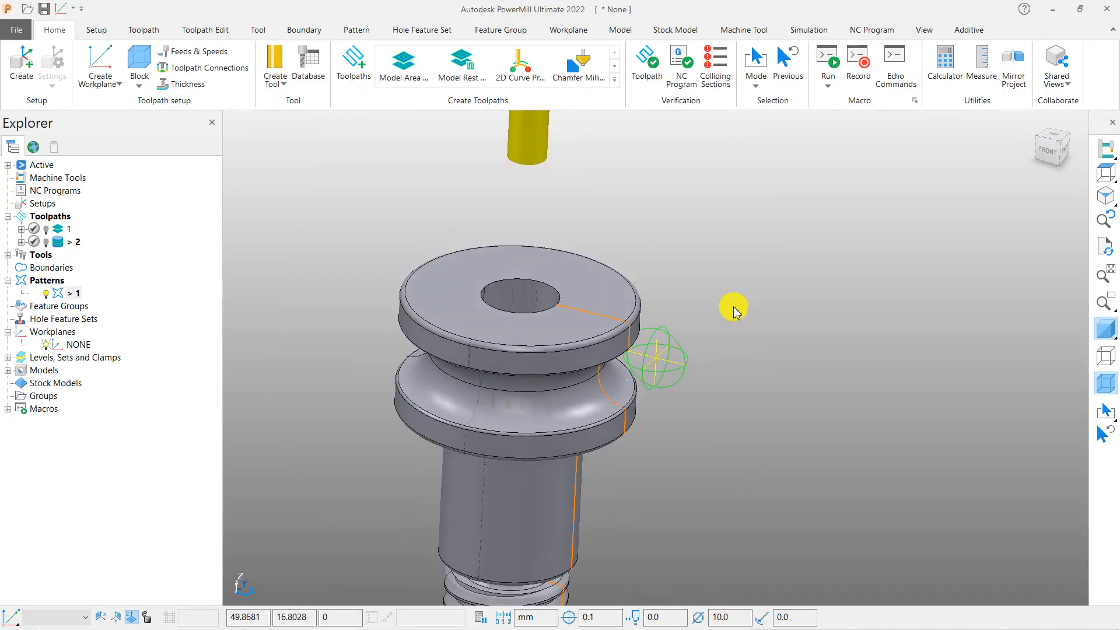
scroll(608, 360, "down", 3)
middle_click_drag(607, 360, 707, 302)
scroll(610, 353, "up", 6)
scroll(607, 350, "down", 5)
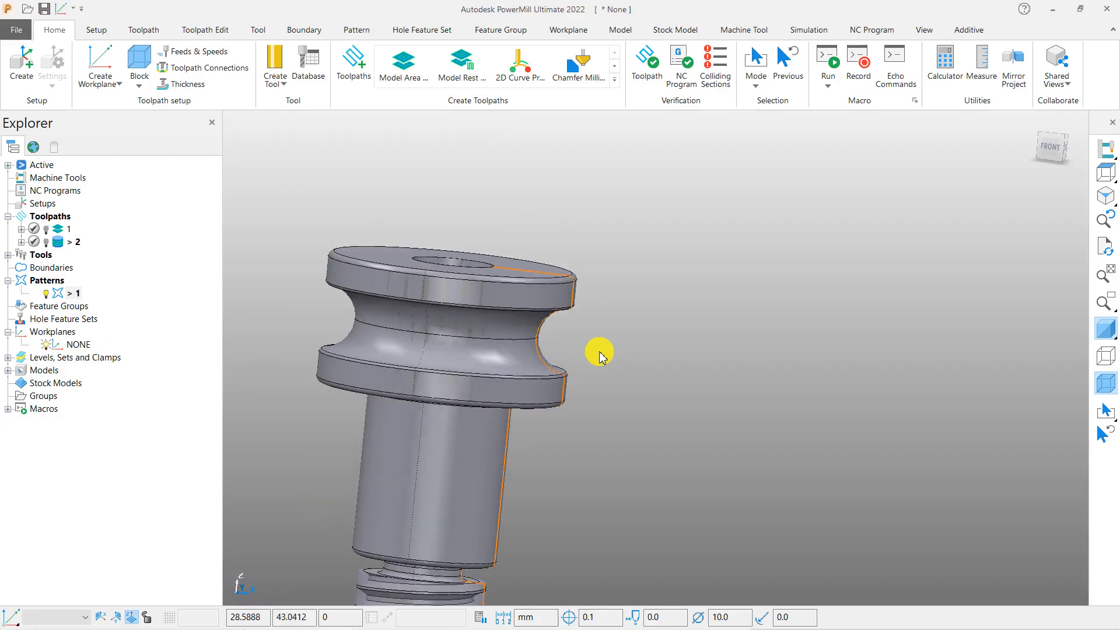
scroll(580, 309, "up", 5)
scroll(596, 321, "down", 5)
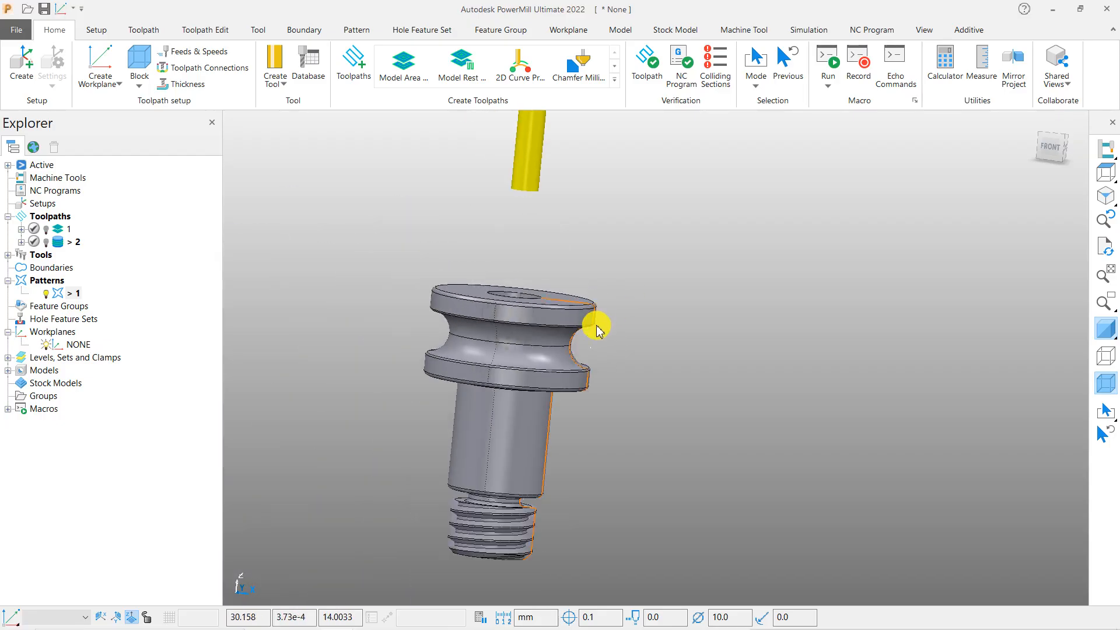
scroll(566, 332, "up", 5)
scroll(553, 318, "down", 5)
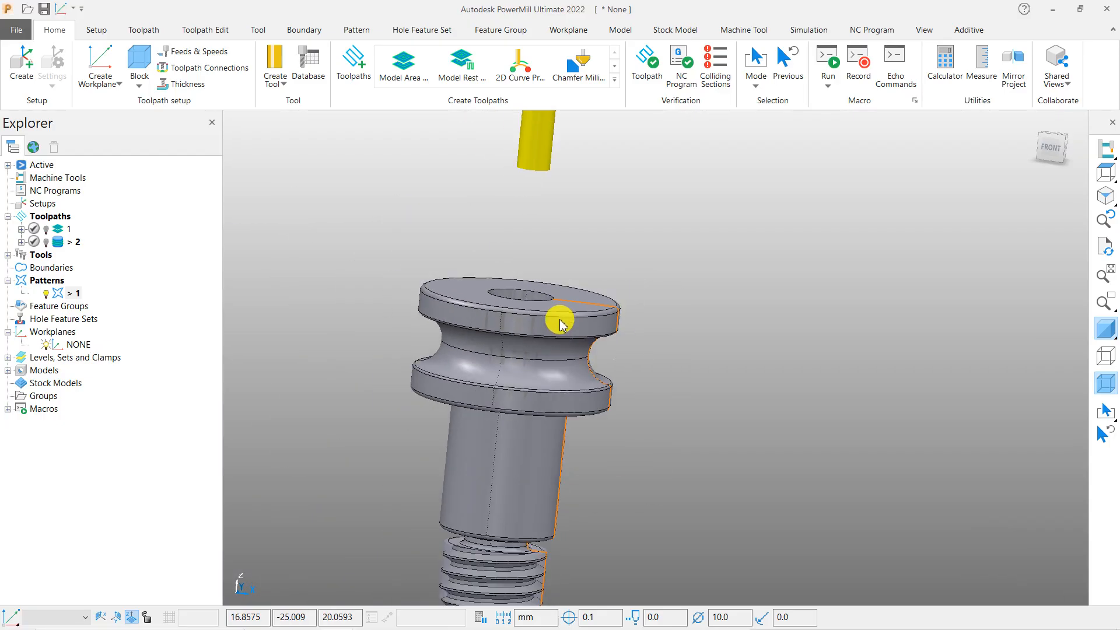
mouse_move(544, 328)
middle_mouse_down()
mouse_move(565, 347)
mouse_move(560, 318)
middle_mouse_up()
scroll(549, 344, "up", 5)
scroll(549, 341, "up", 2)
scroll(577, 331, "down", 5)
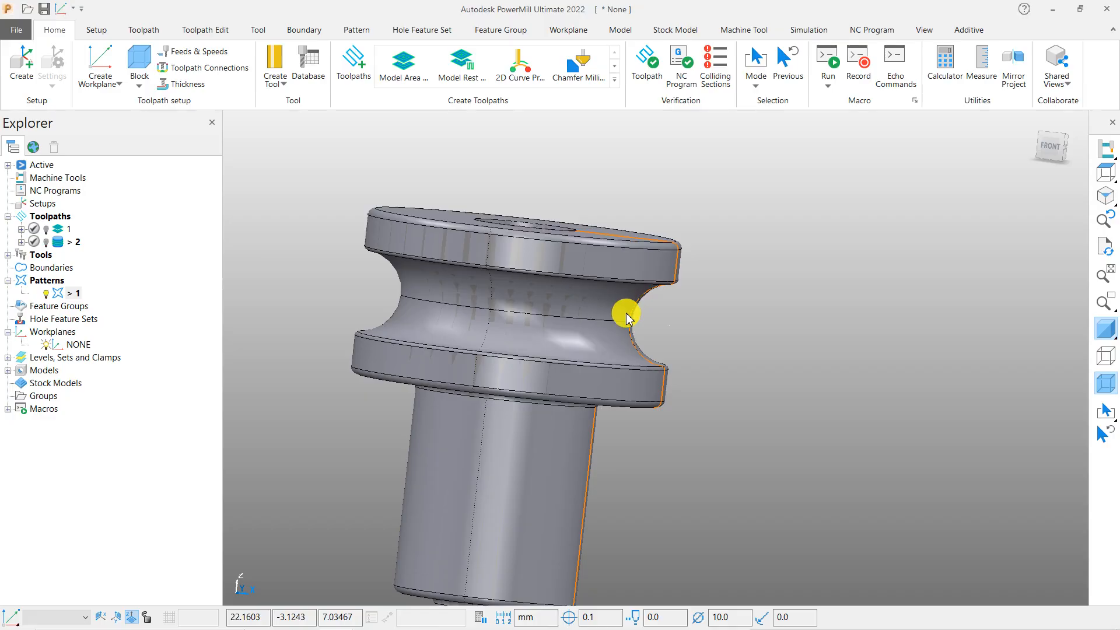
middle_click_drag(645, 309, 543, 362)
scroll(542, 298, "down", 2)
middle_click_drag(542, 298, 652, 387)
left_click(687, 363)
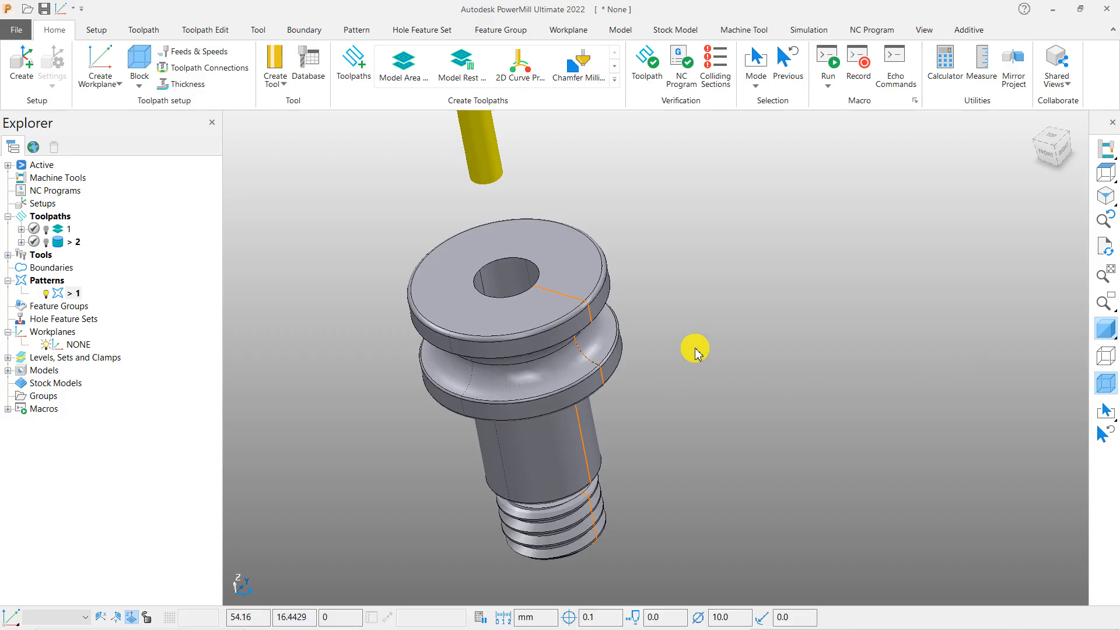
mouse_move(624, 344)
middle_mouse_down()
mouse_move(615, 275)
mouse_move(617, 336)
middle_mouse_up()
scroll(611, 300, "up", 4)
scroll(567, 256, "down", 2)
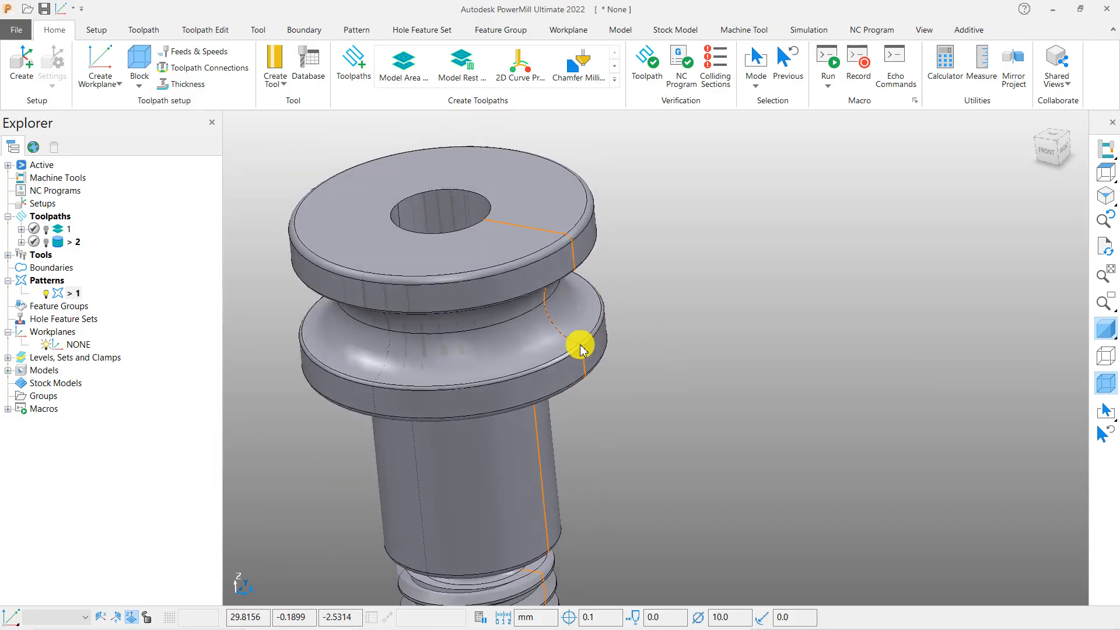
Create a new workplane and leave the workplane editor without editing it
left_click(967, 616)
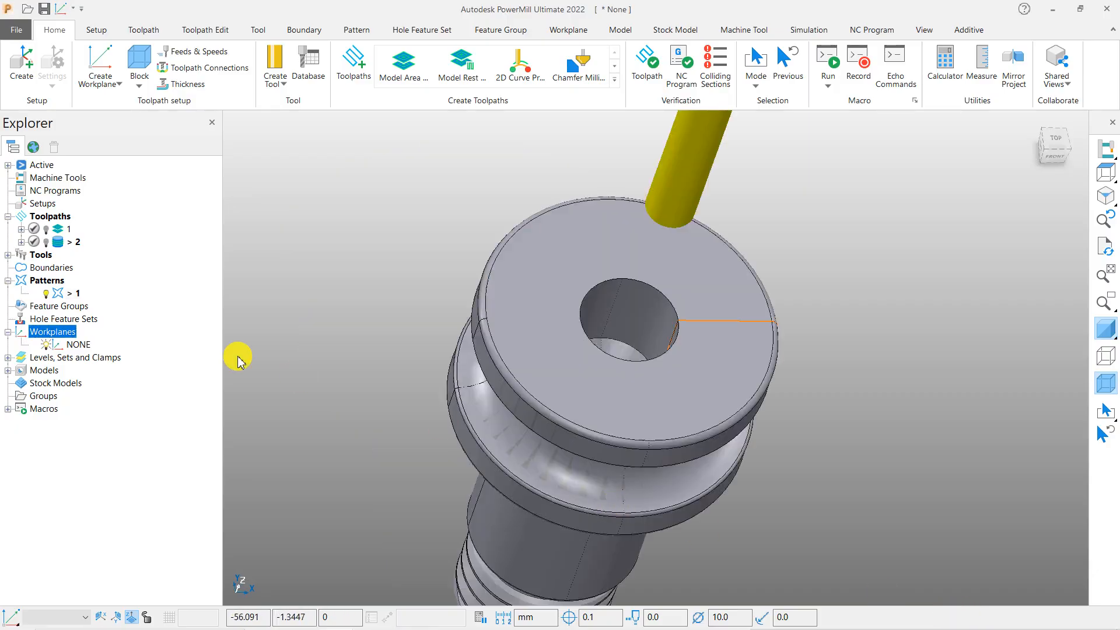
right_click(67, 334)
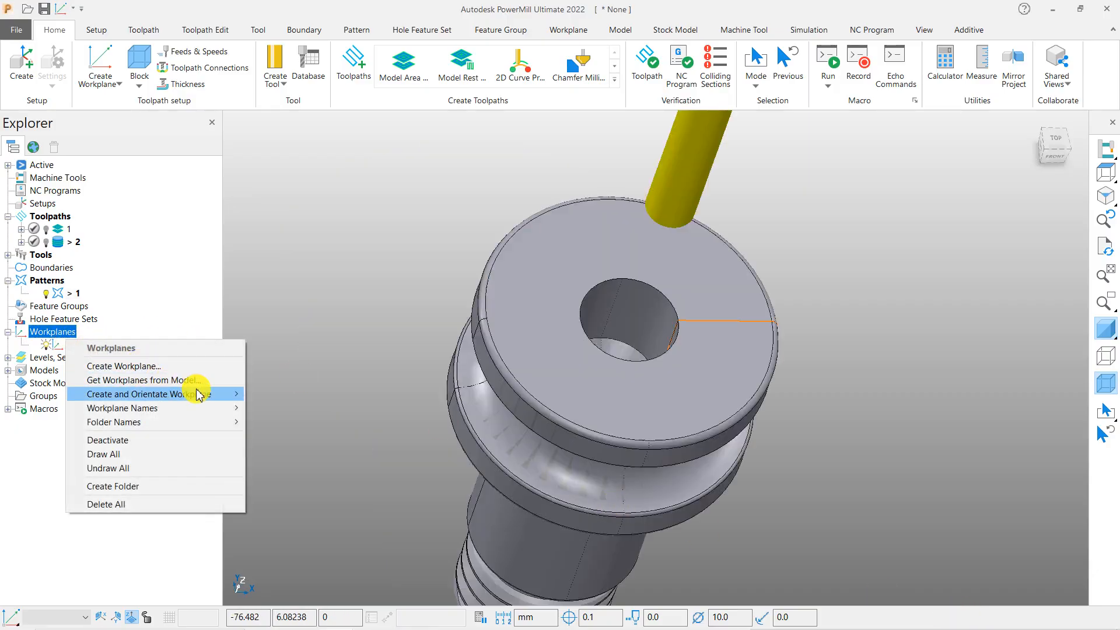
left_click(175, 366)
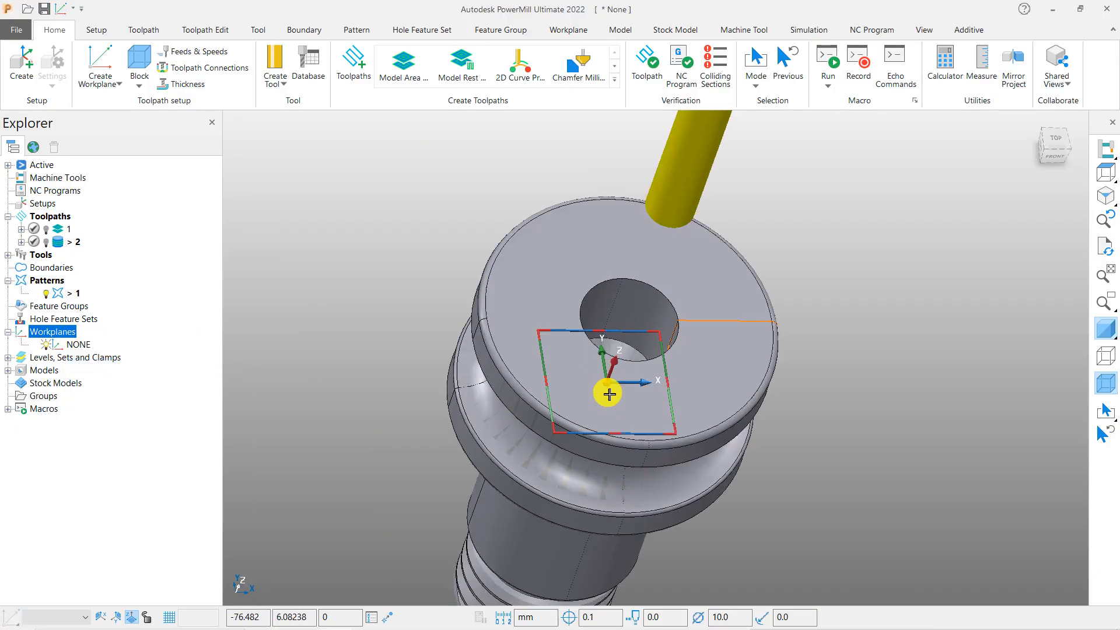
middle_click_drag(518, 373, 645, 323)
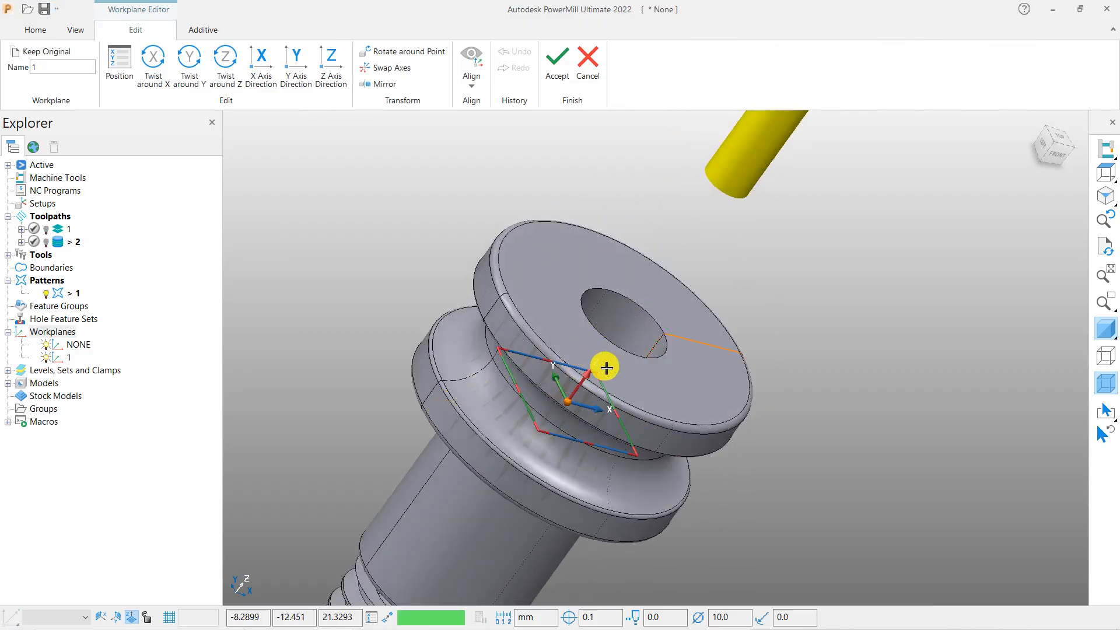
left_click(588, 59)
Create a workplane from a revolved surface at the part's centre hole
right_click(69, 335)
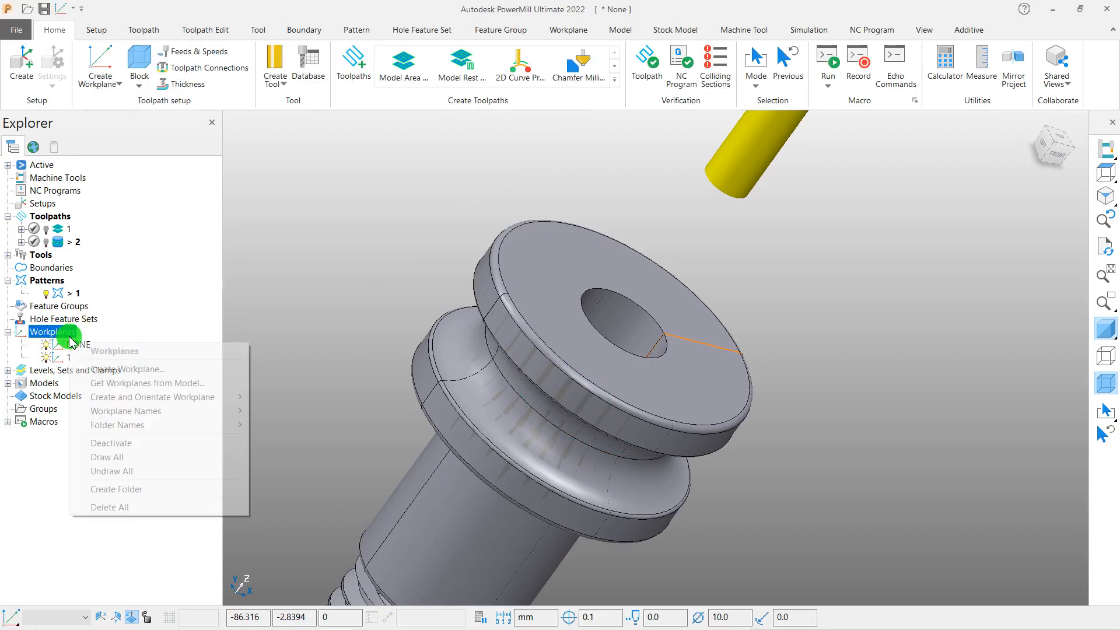
mouse_move(233, 397)
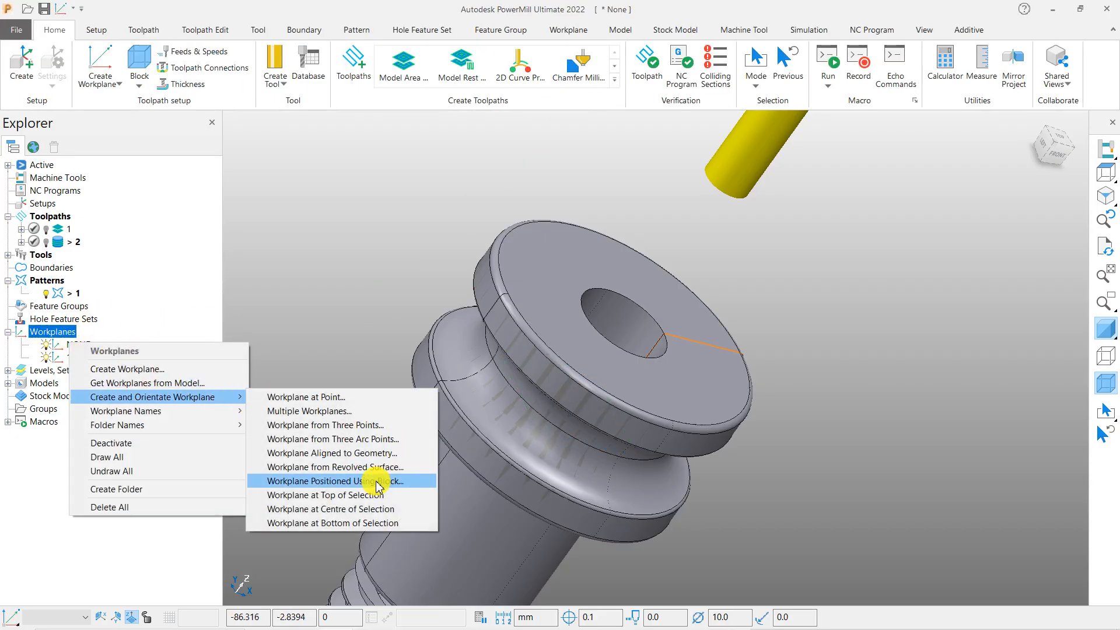
left_click(395, 469)
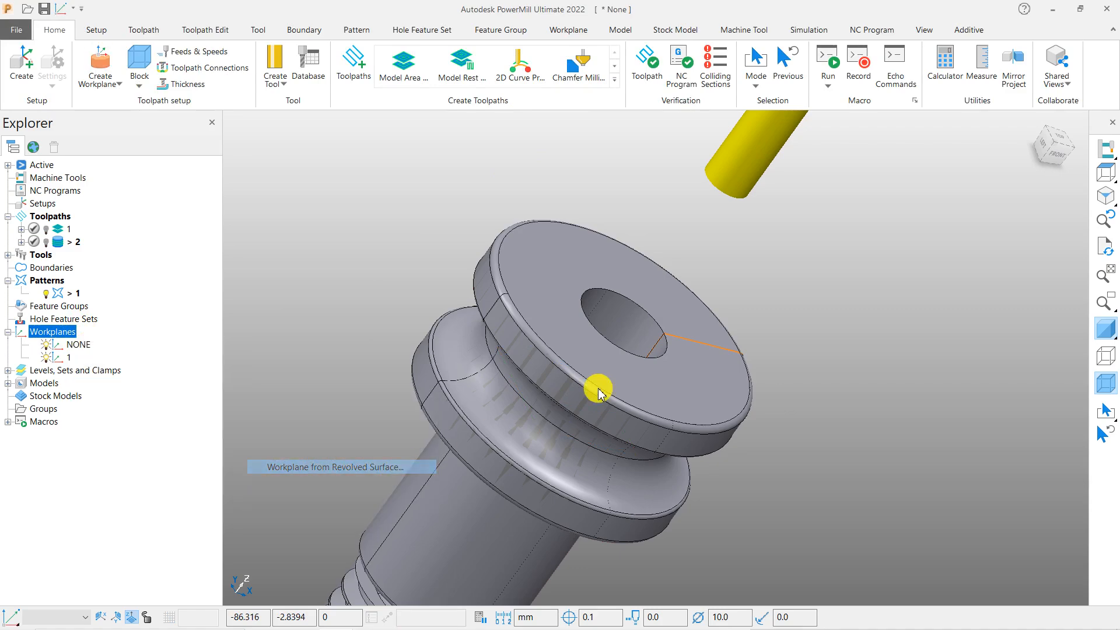
left_click(636, 307)
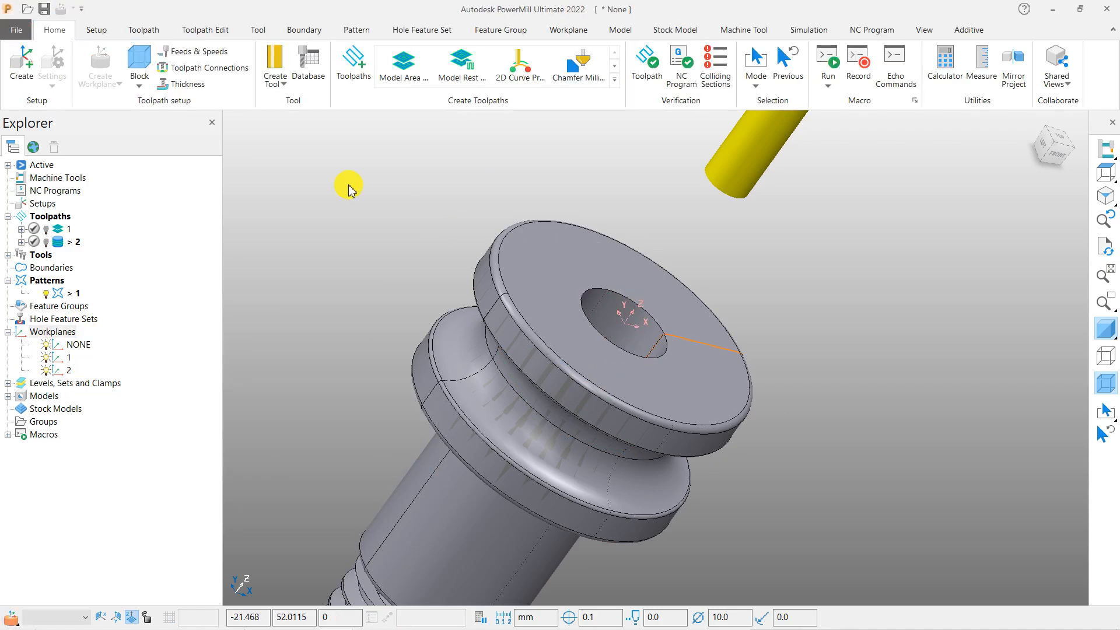
Activate workplane 2 and view how the half spun block sits relative to the part
right_click(63, 379)
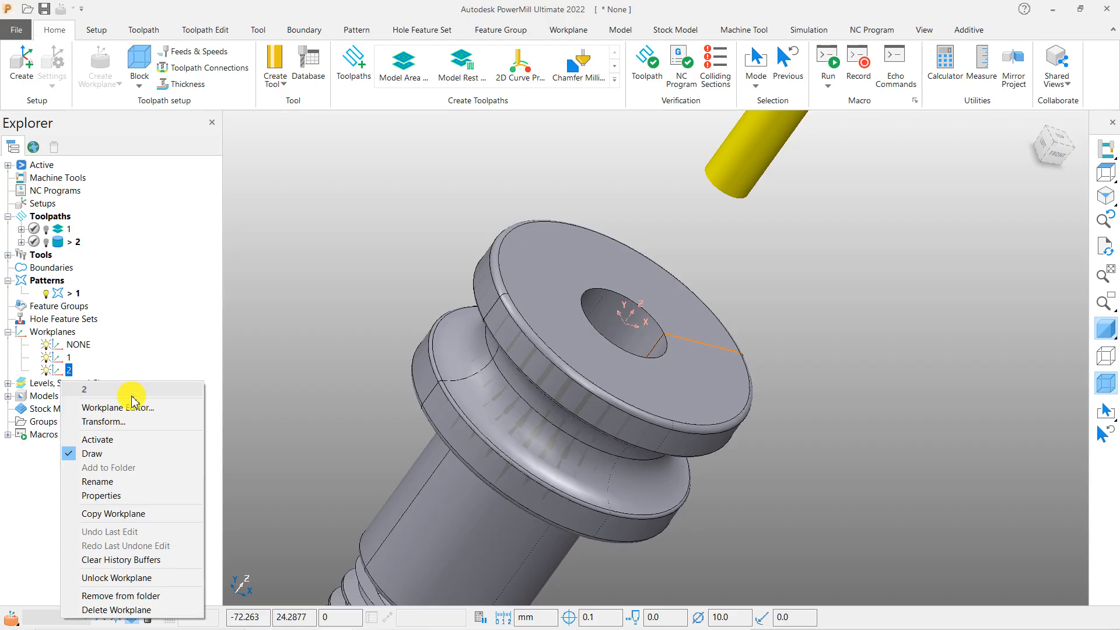
left_click(128, 440)
scroll(645, 350, "up", 4)
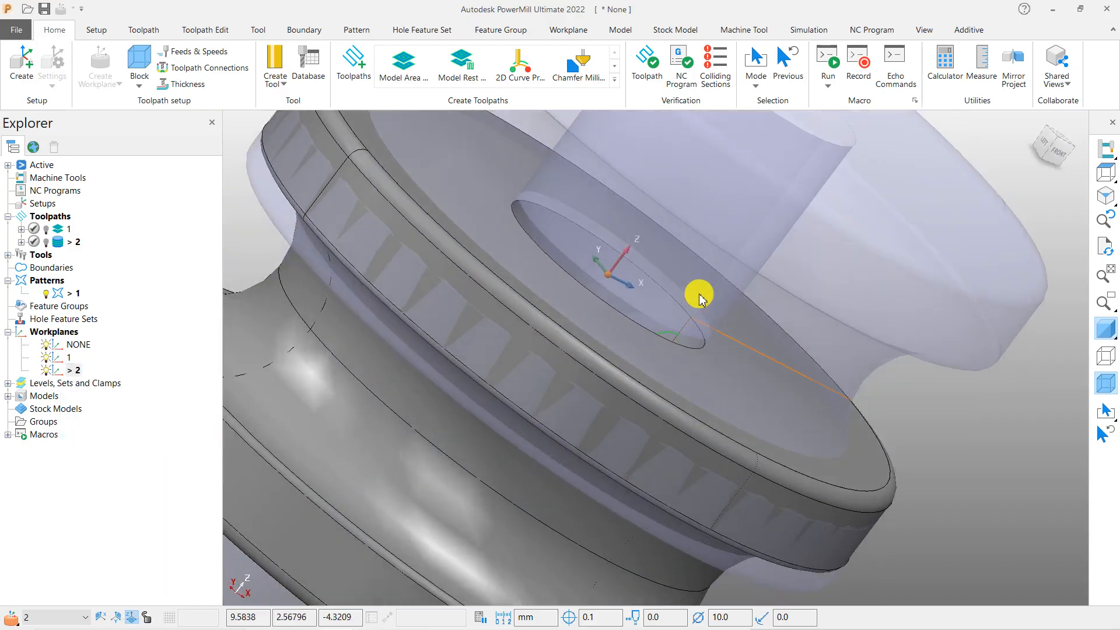
scroll(671, 297, "down", 6)
middle_click_drag(635, 303, 670, 295)
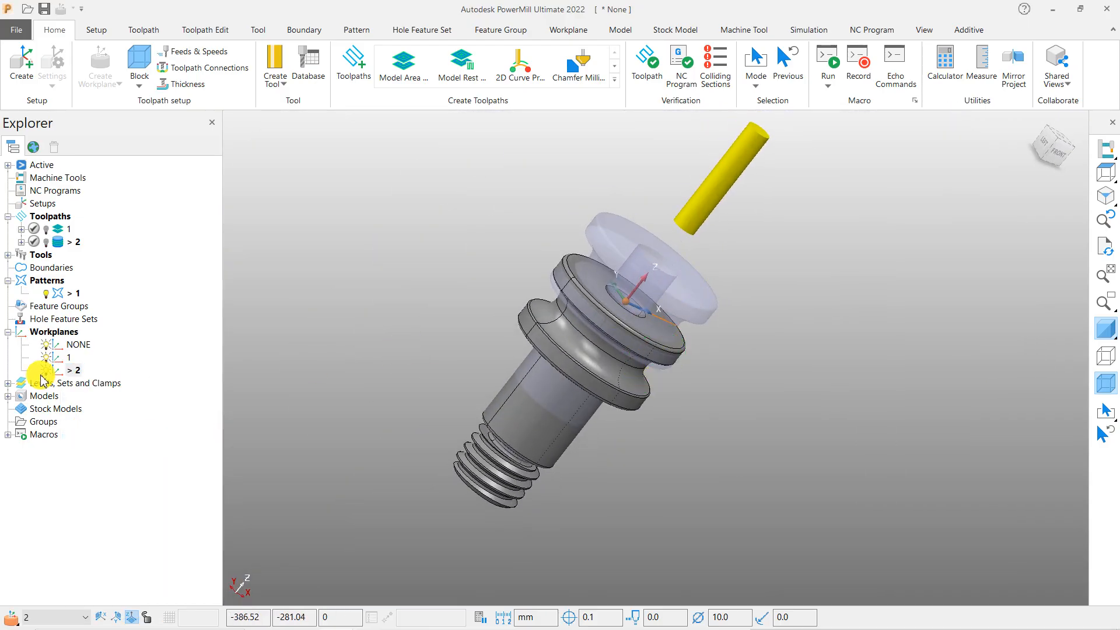
right_click(74, 371)
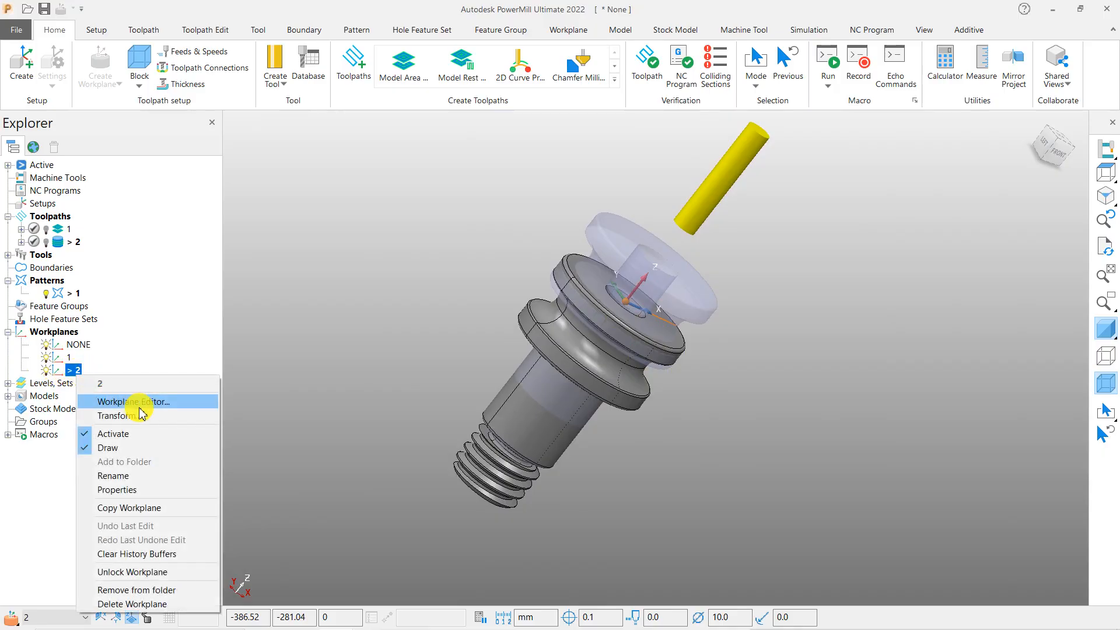
left_click(170, 403)
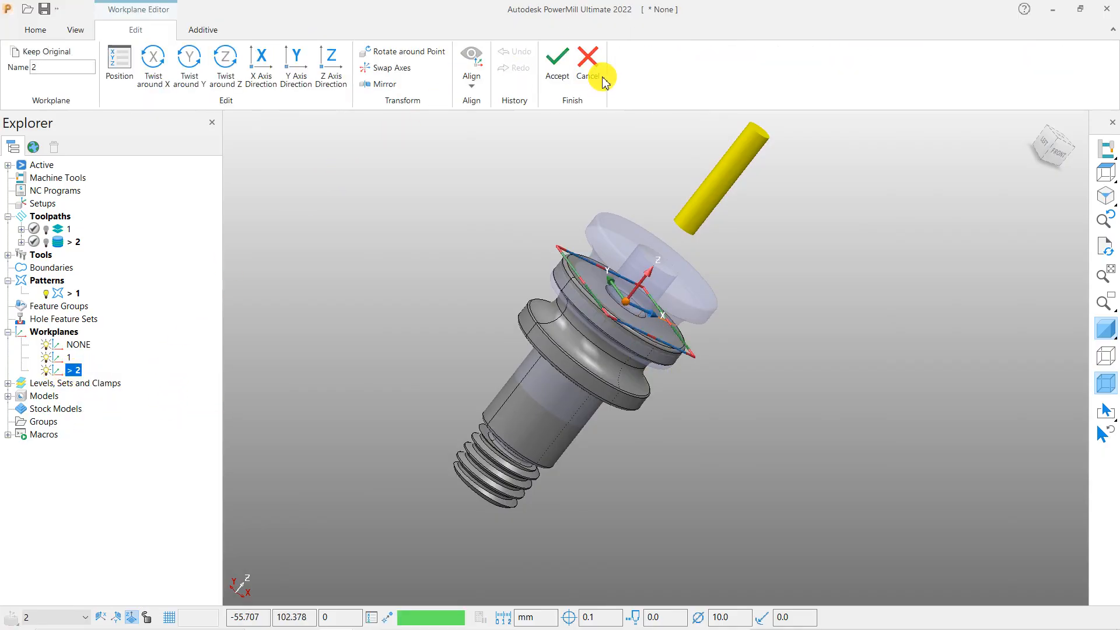
left_click(588, 61)
Copy workplane 2 and open the copy, 2_1, in the workplane editor
right_click(84, 374)
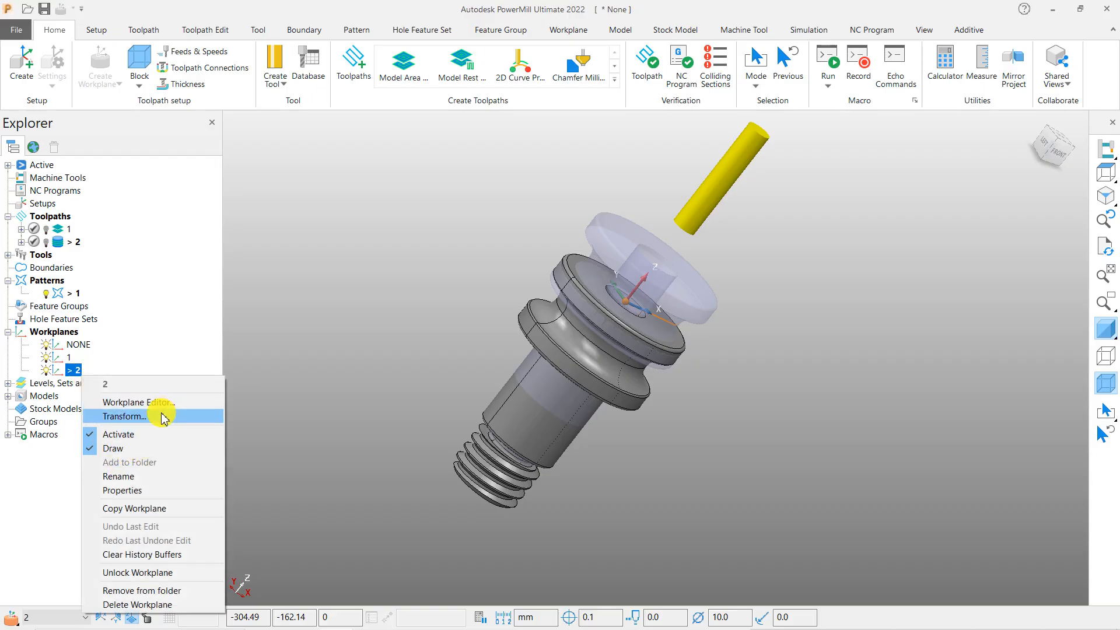
left_click(154, 509)
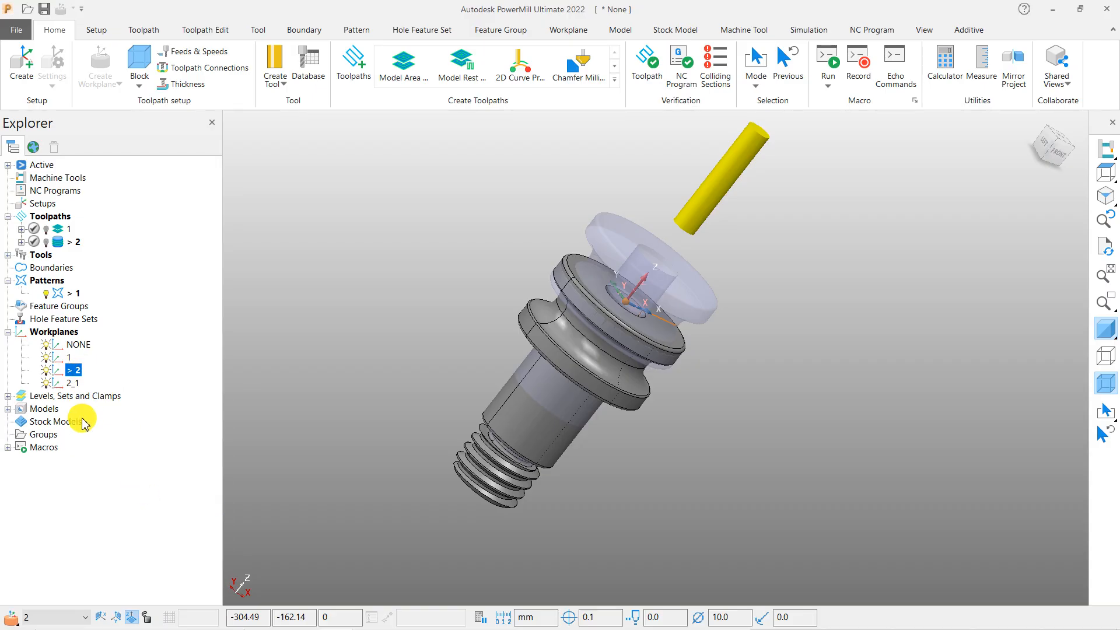
right_click(76, 388)
left_click(150, 416)
middle_click_drag(543, 387, 490, 288)
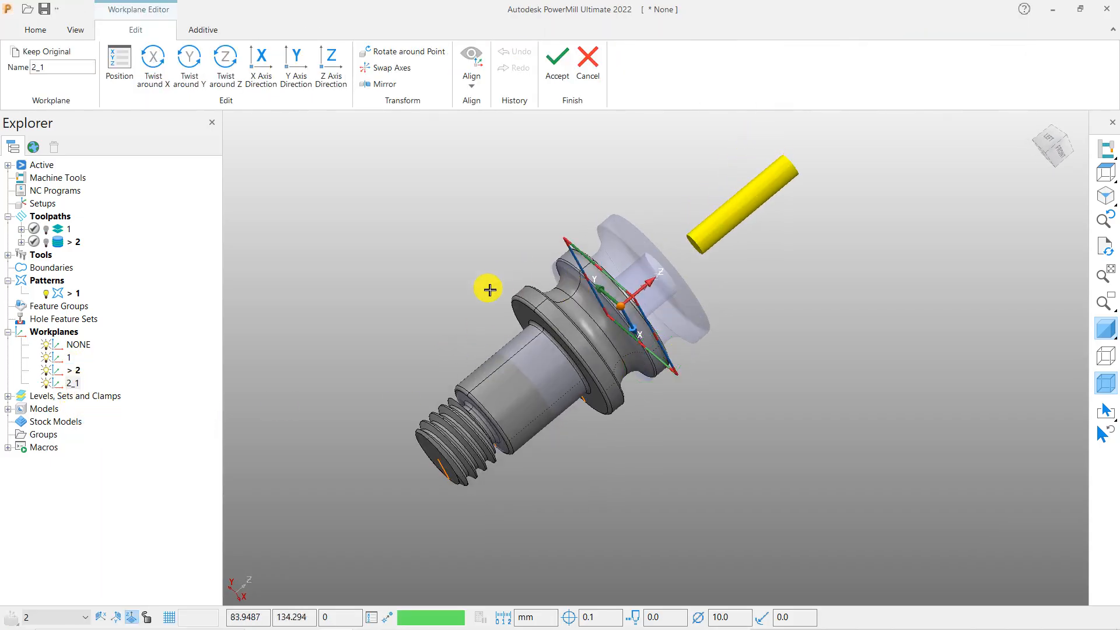
Start Swap Axes on workplane 2_1 and hide workplanes NONE, 1 and 2
left_click(379, 71)
middle_click_drag(610, 333, 428, 244)
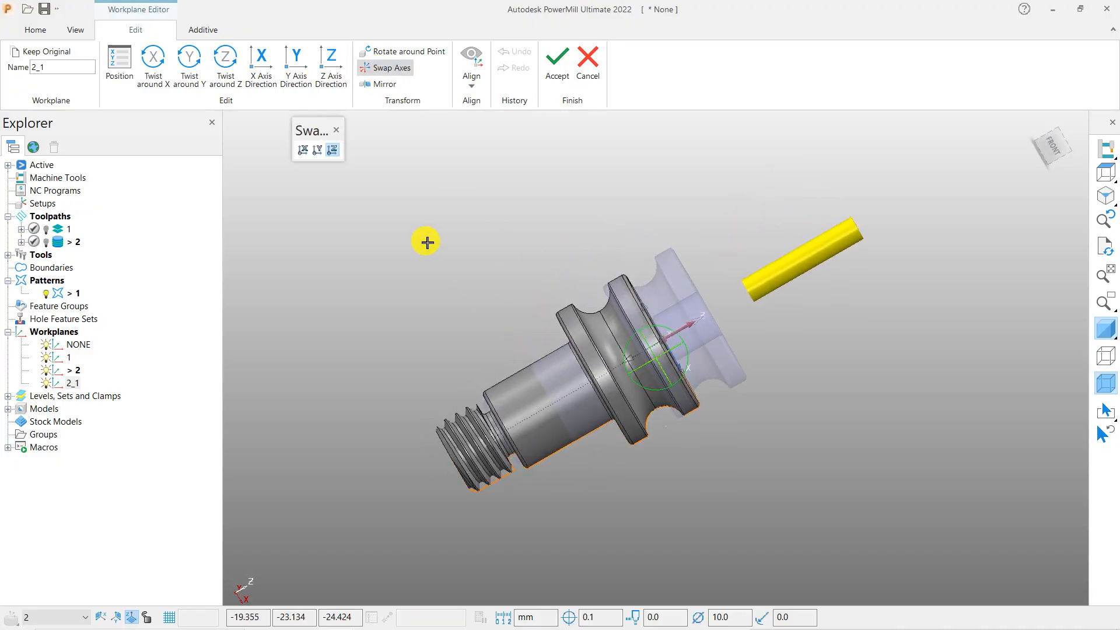
scroll(676, 342, "up", 5)
scroll(436, 320, "up", 2)
middle_click_drag(385, 354, 370, 460)
scroll(437, 313, "down", 3)
middle_click_drag(387, 341, 330, 244)
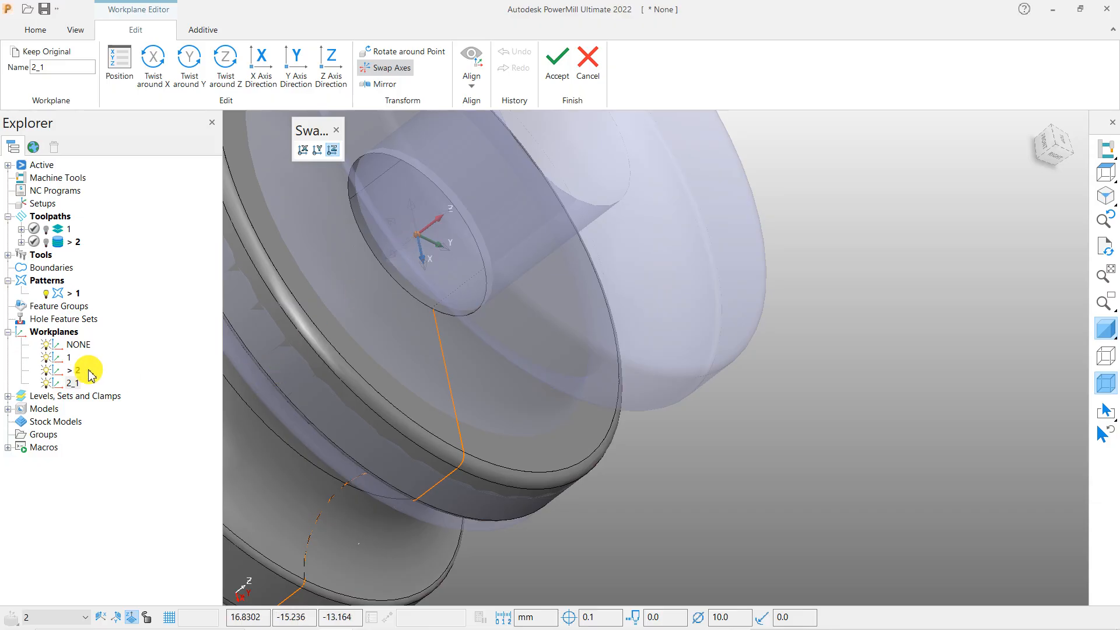
left_click(47, 369)
left_click(47, 343)
Swap the axes of workplane 2_1 so Z points sideways across the centre hole, and accept the edit
left_click(394, 221)
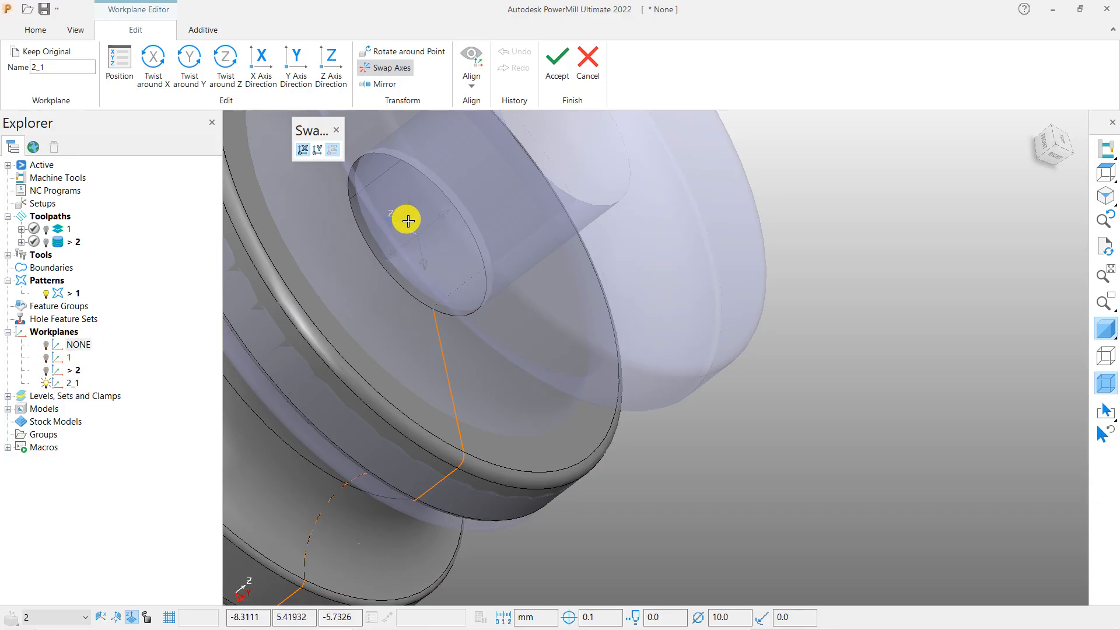
left_click(413, 209)
left_click(556, 58)
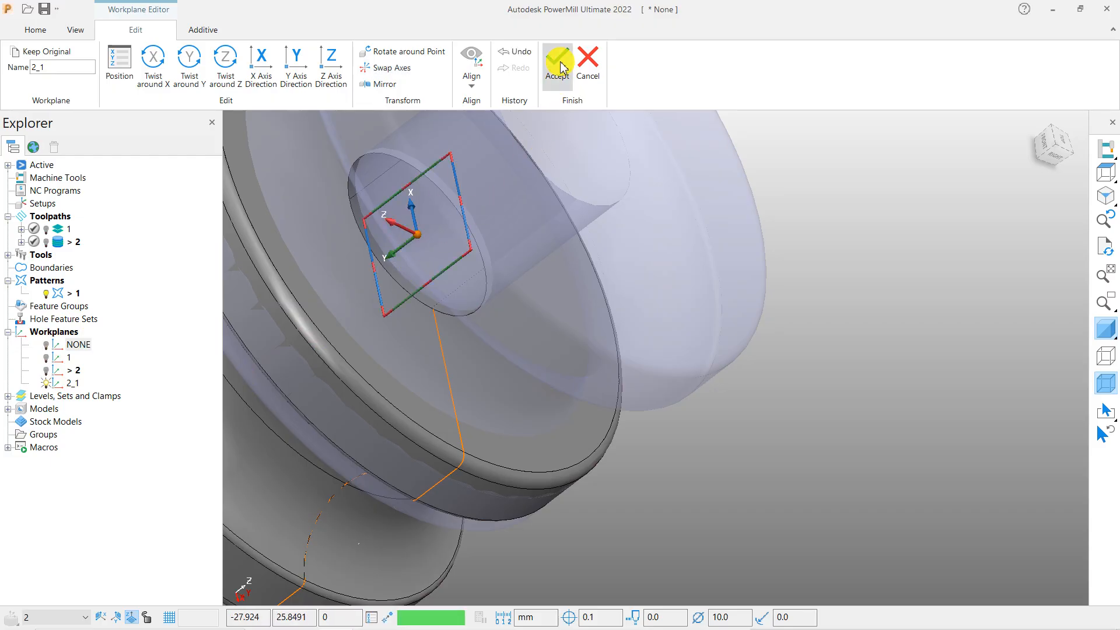
Activate workplane 2_1 and view the spun block against the part from the top
right_click(71, 383)
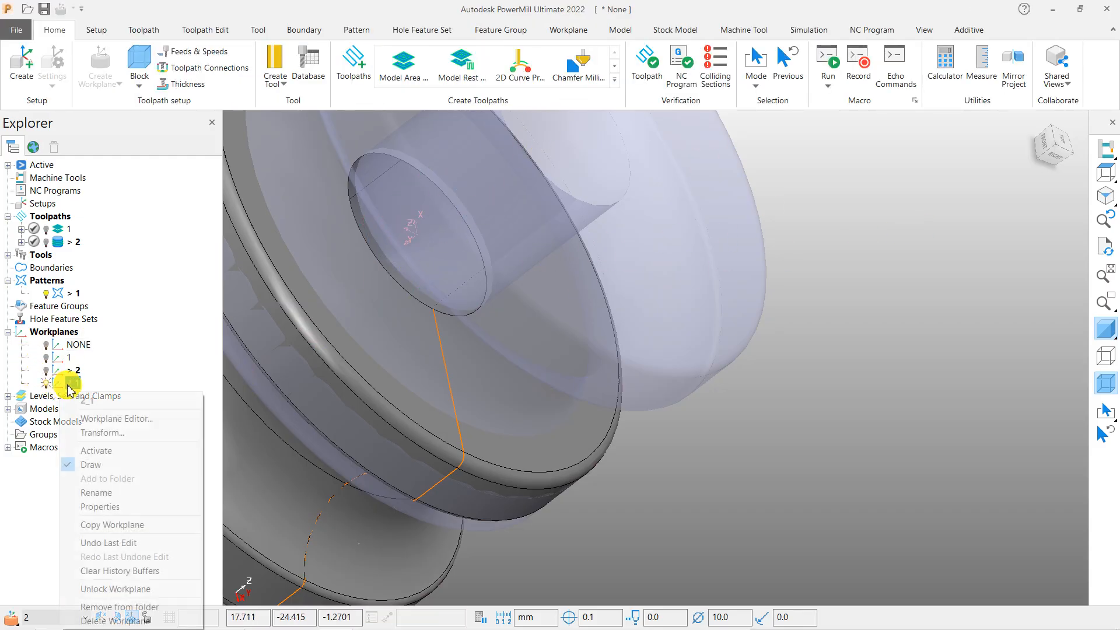
left_click(119, 453)
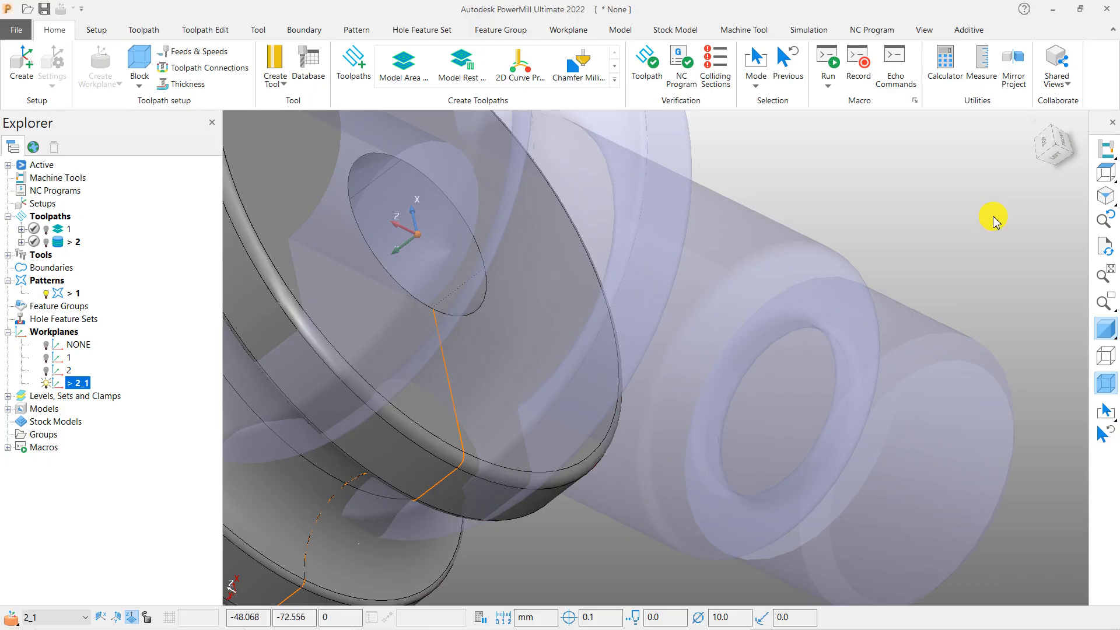
left_click(1107, 175)
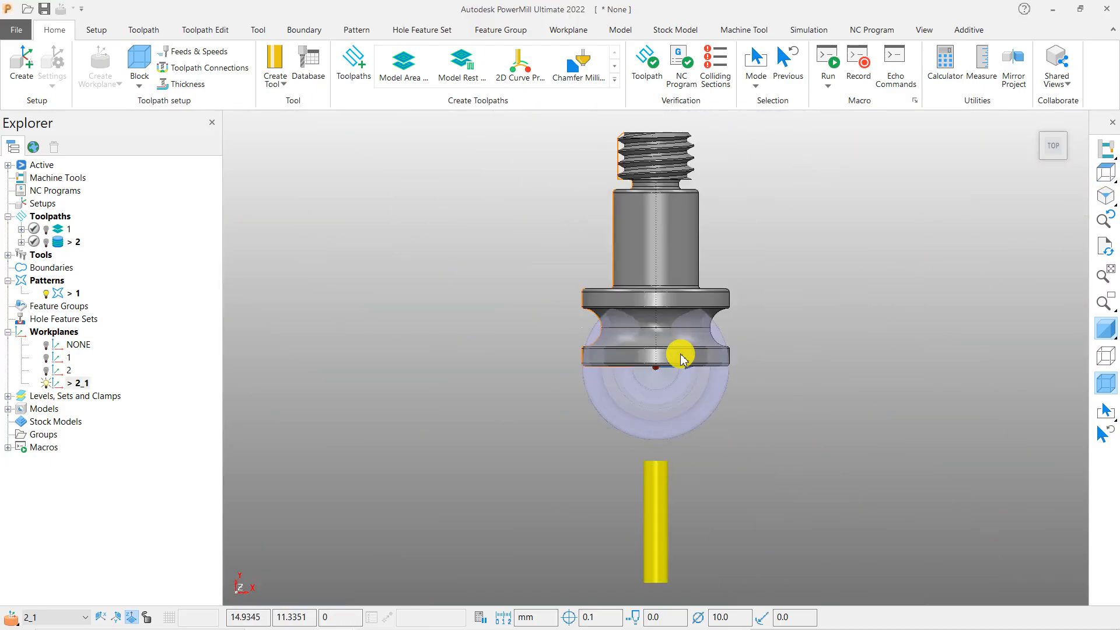
scroll(677, 339, "up", 3)
Redefine the block as a Cylinder in the active workplane 2_1, calculate it from the model and accept it
left_click(139, 86)
left_click(172, 145)
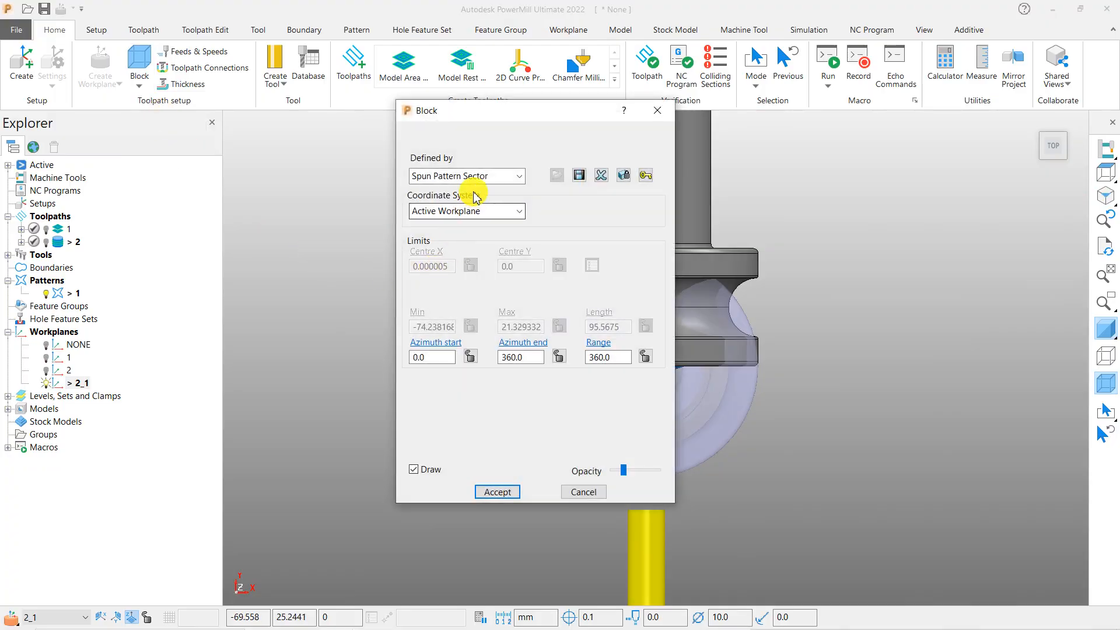
left_click(467, 175)
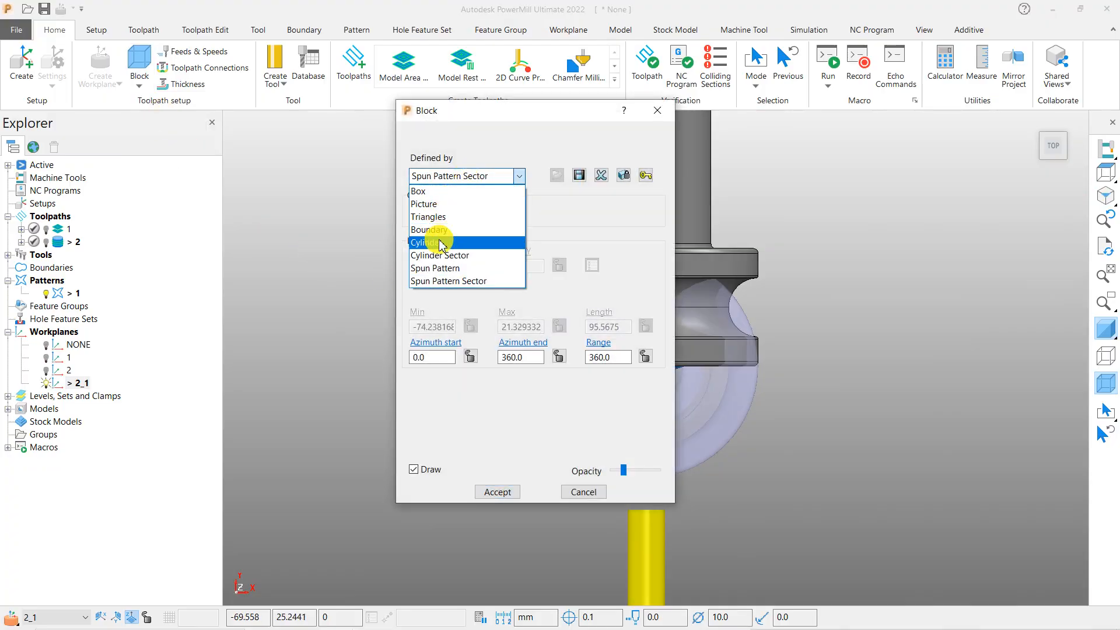
left_click(442, 242)
left_click(619, 435)
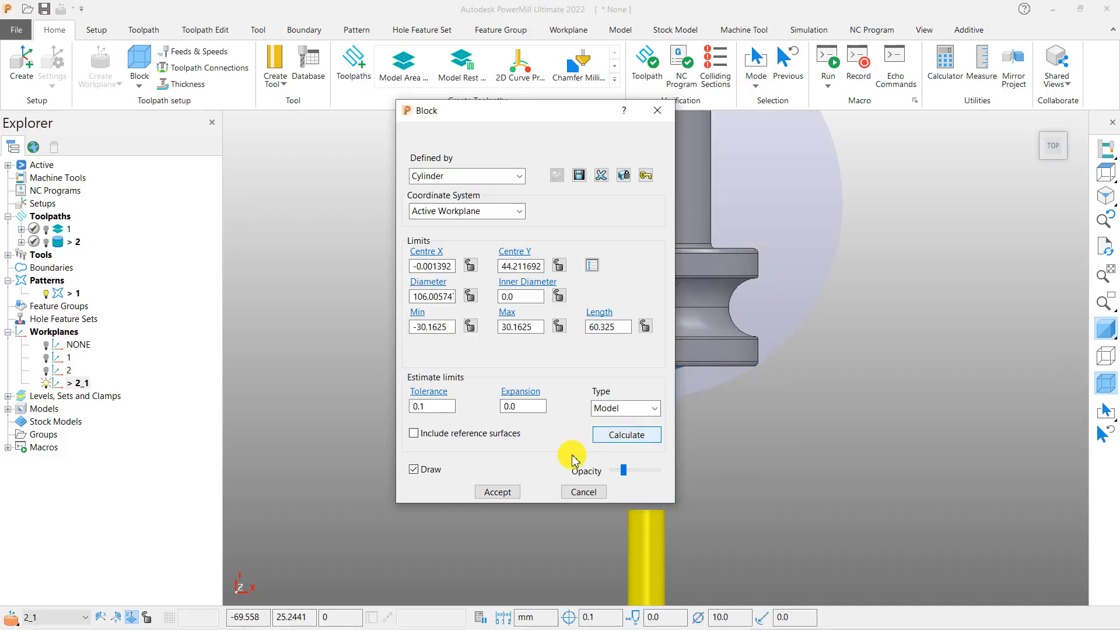
left_click(497, 492)
middle_click_drag(657, 403, 709, 469)
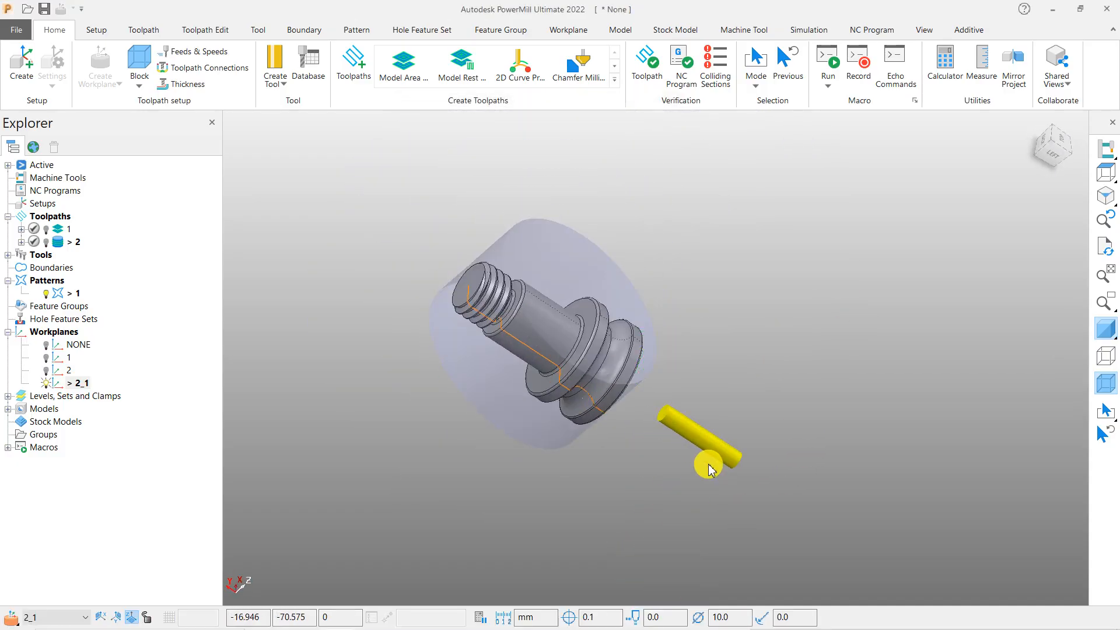
Hide pattern 1 and examine the cylinder block's orientation around the part, ending in the top view
left_click(43, 296)
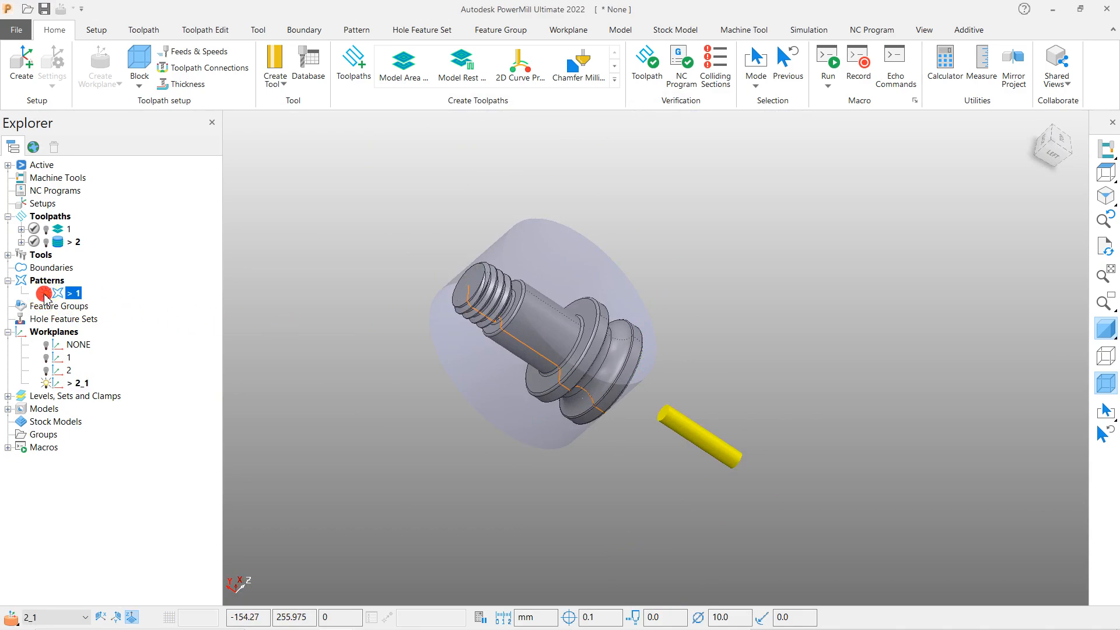
middle_click_drag(666, 359, 562, 455)
scroll(569, 349, "up", 4)
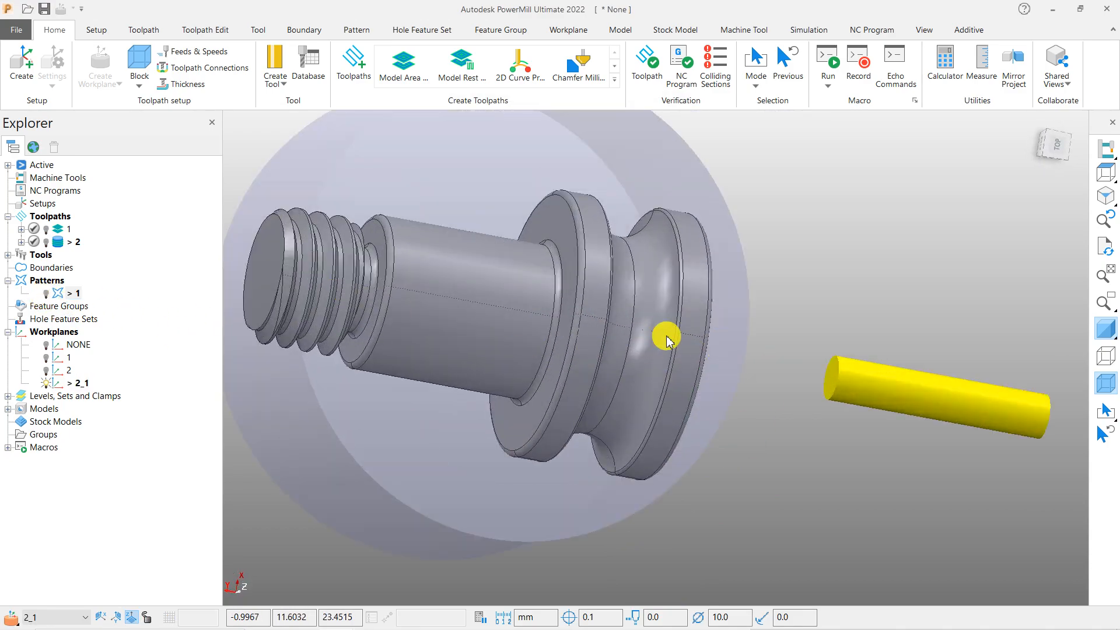
middle_click_drag(618, 337, 796, 300)
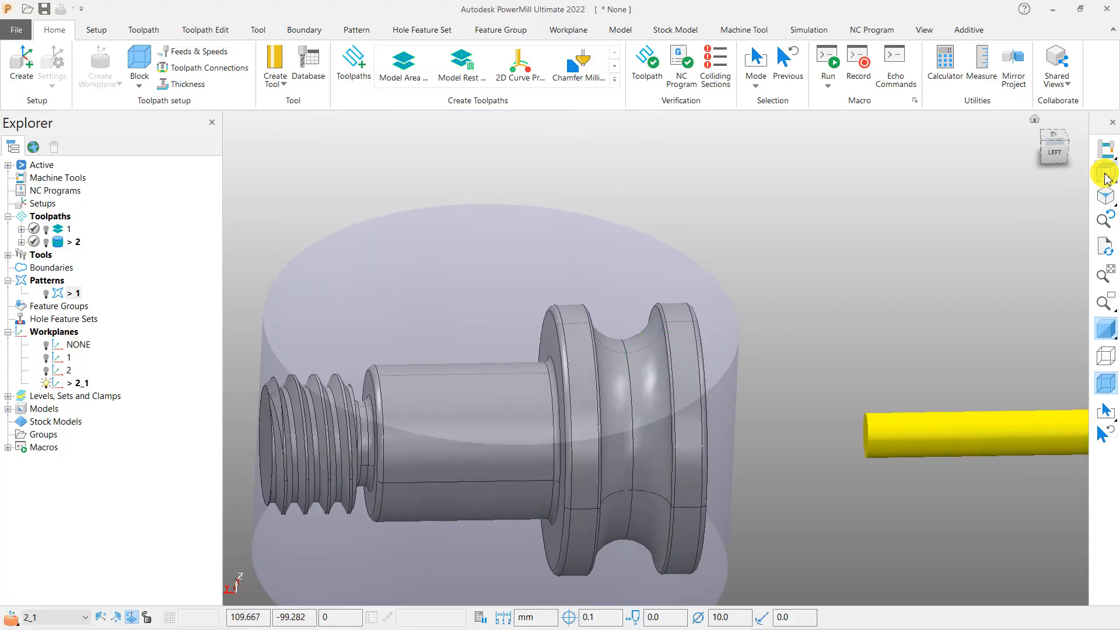
left_click(1106, 175)
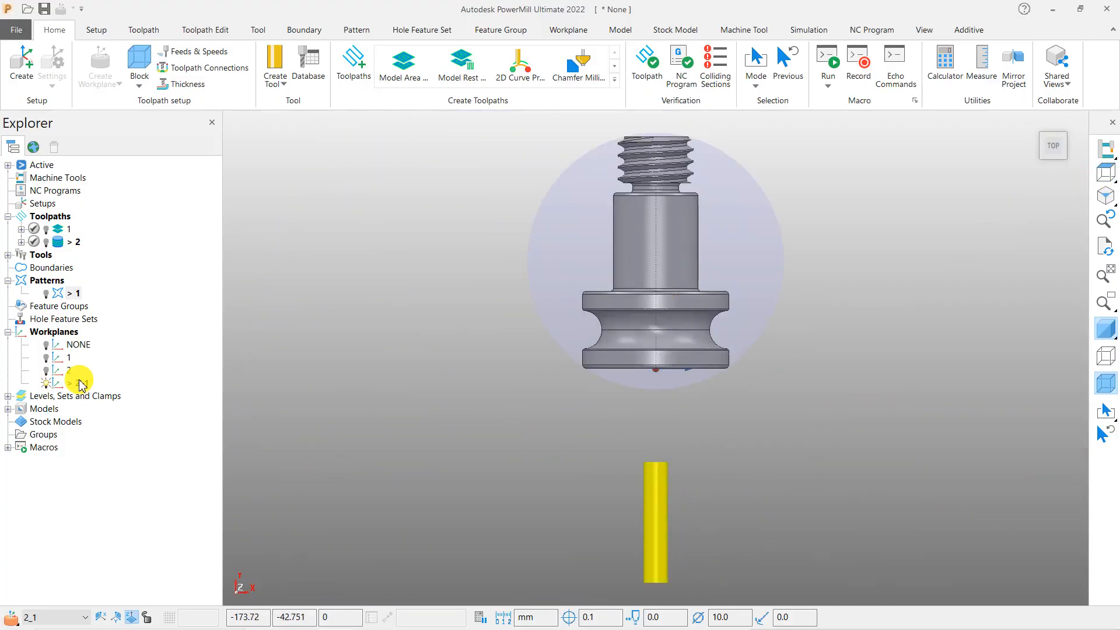
middle_click_drag(671, 418, 690, 387)
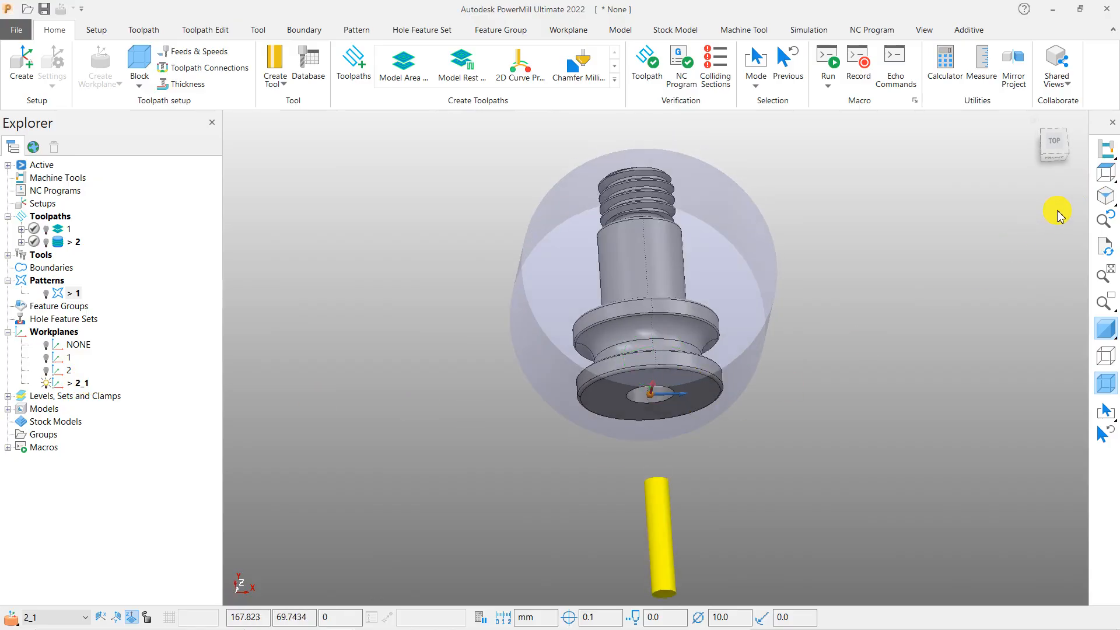
left_click(1105, 175)
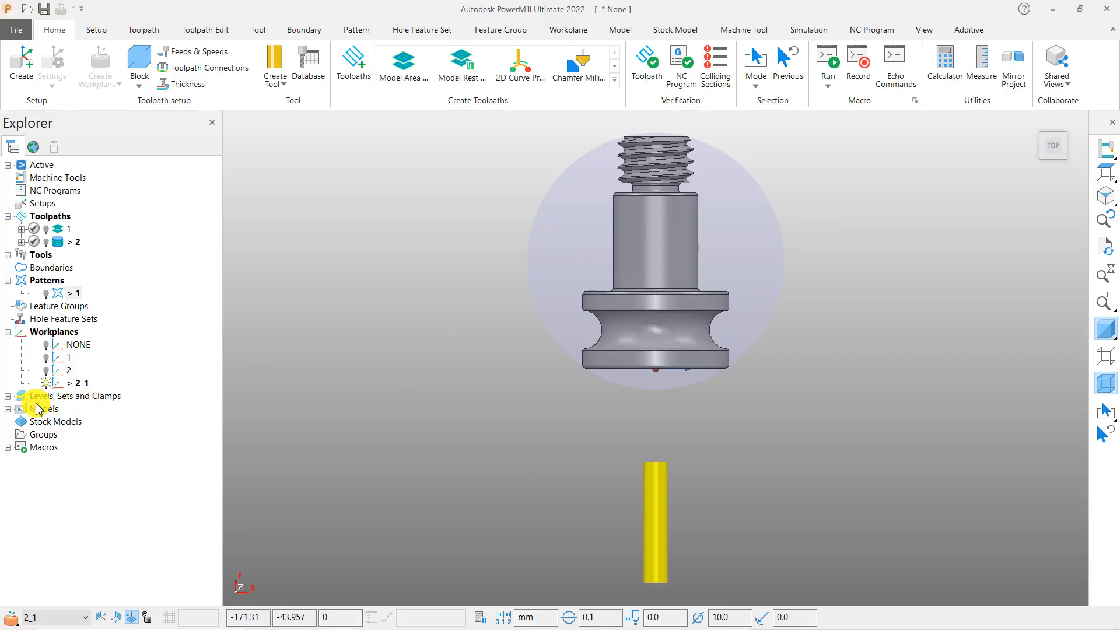
Show and activate workplane 2, and view how the cylinder block moves relative to the part
left_click(48, 371)
middle_click_drag(727, 425, 798, 410)
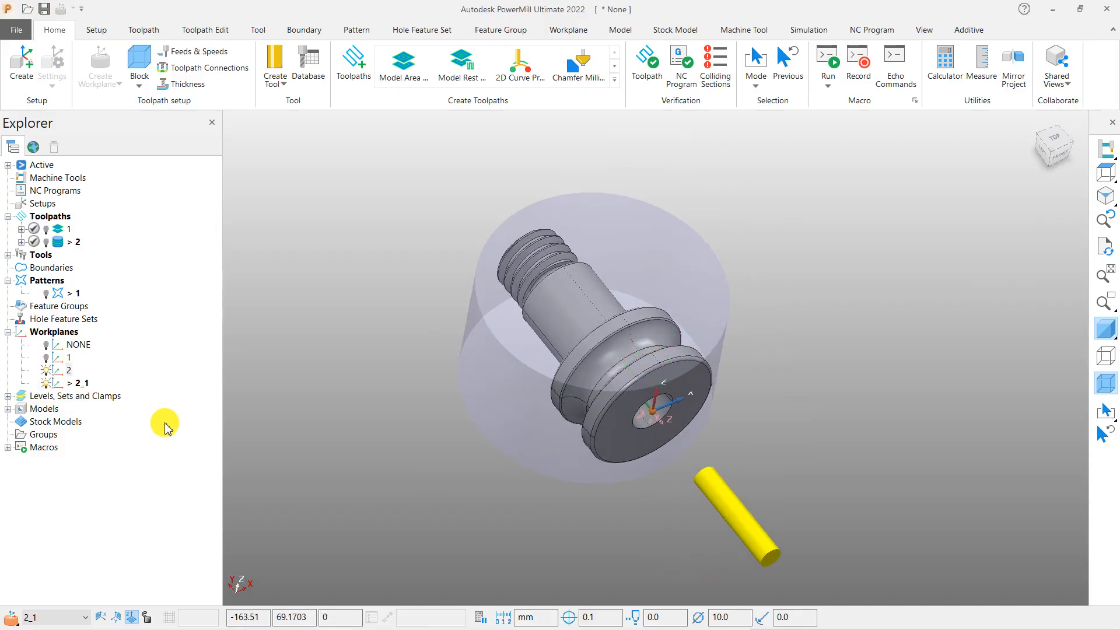
right_click(66, 374)
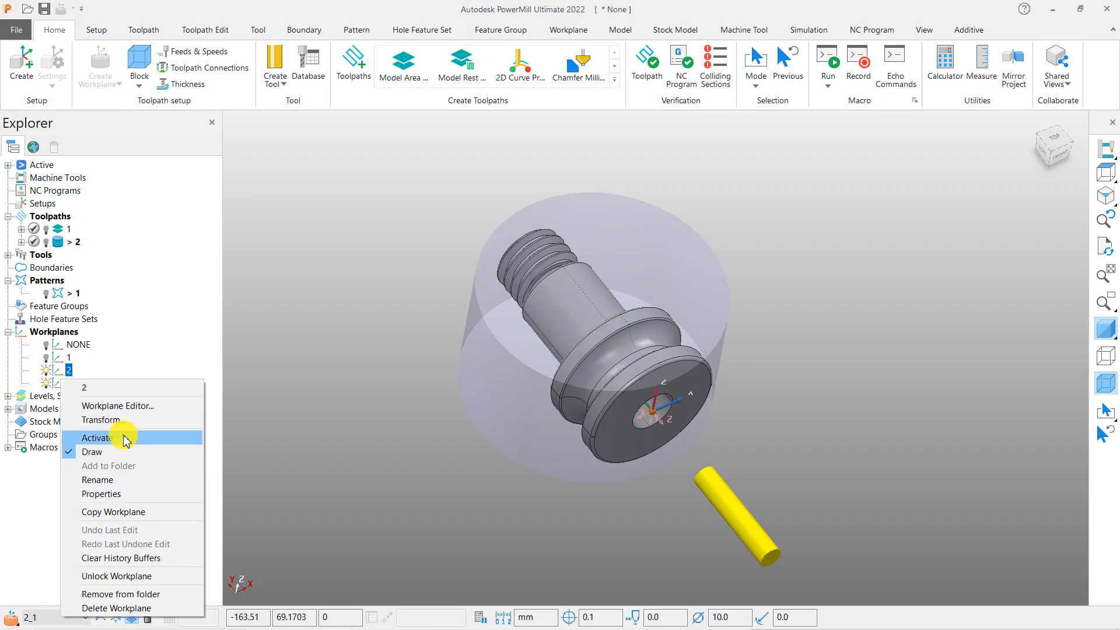
left_click(126, 436)
middle_click_drag(562, 475, 548, 270)
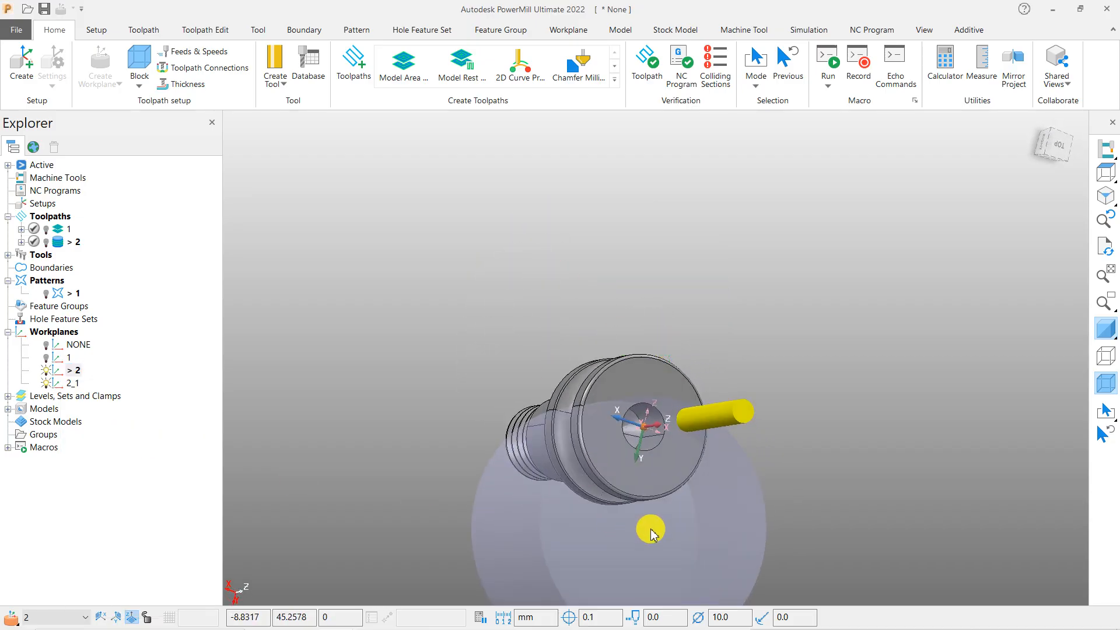
middle_click_drag(650, 530, 716, 507)
Recalculate the cylinder block from the model in active workplane 2 and accept it
left_click(139, 62)
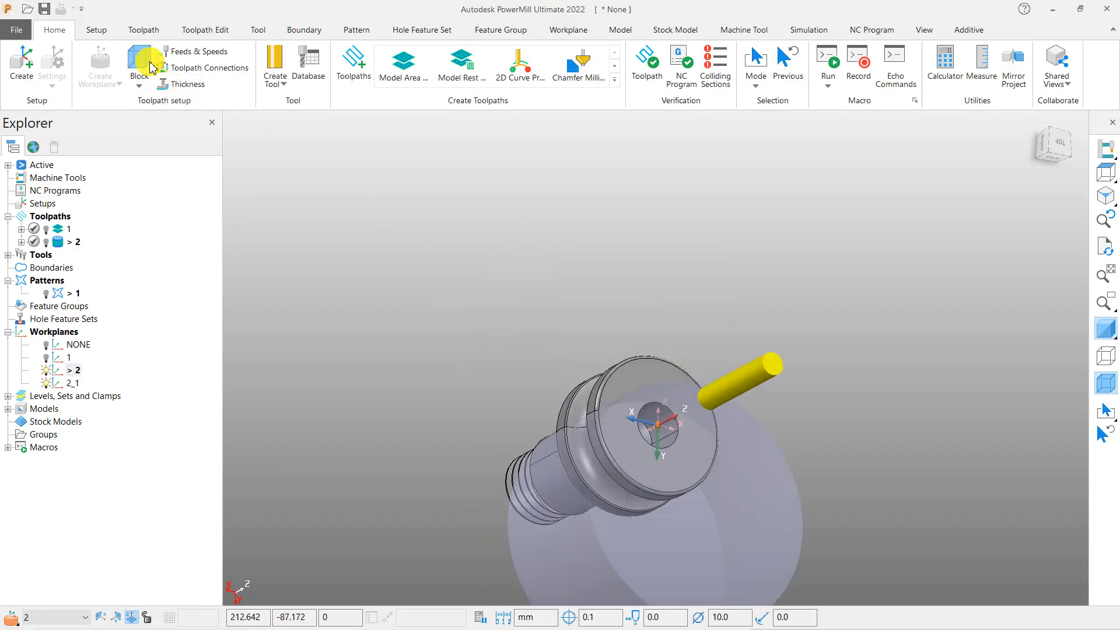
left_click(625, 436)
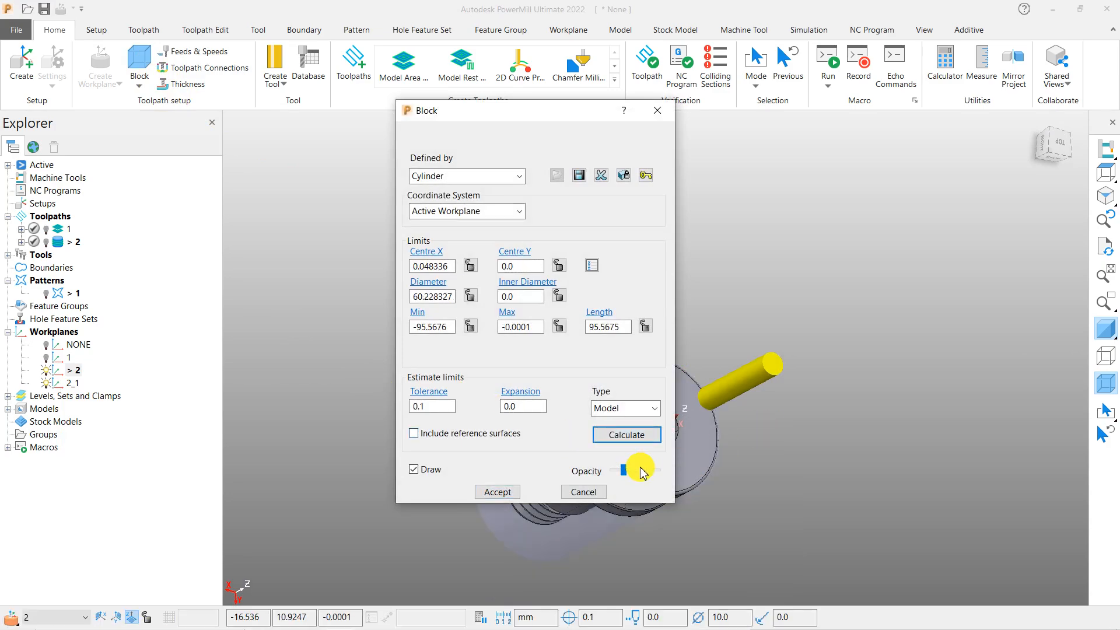
left_click(497, 491)
middle_click_drag(601, 458, 358, 449)
Reactivate workplane 2_1 and view the part and cylinder block from the top
right_click(74, 373)
right_click(74, 384)
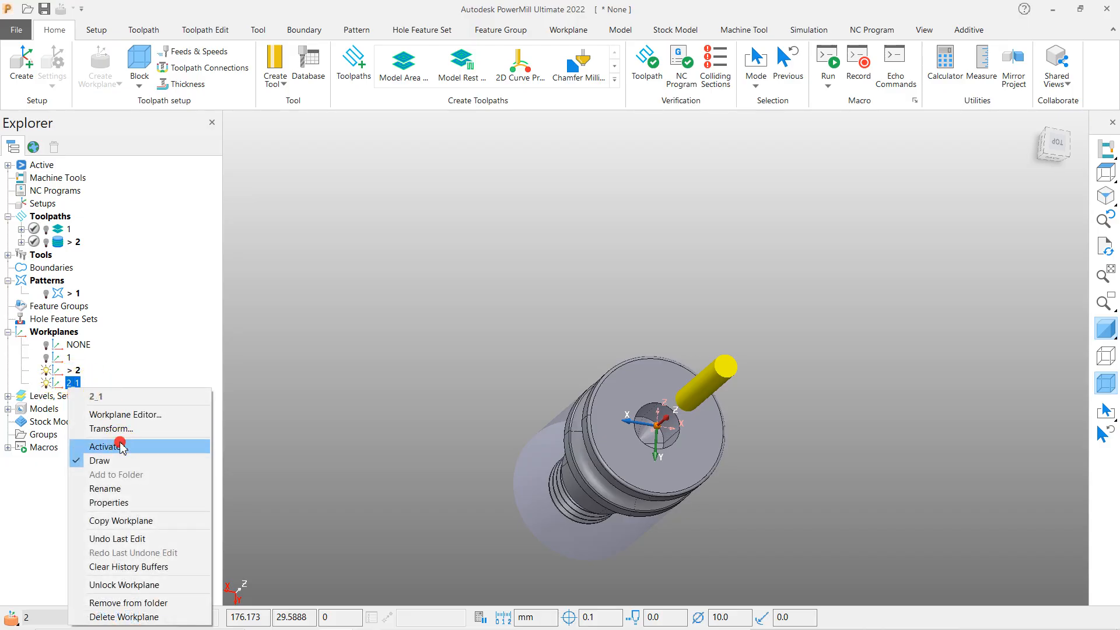
left_click(122, 447)
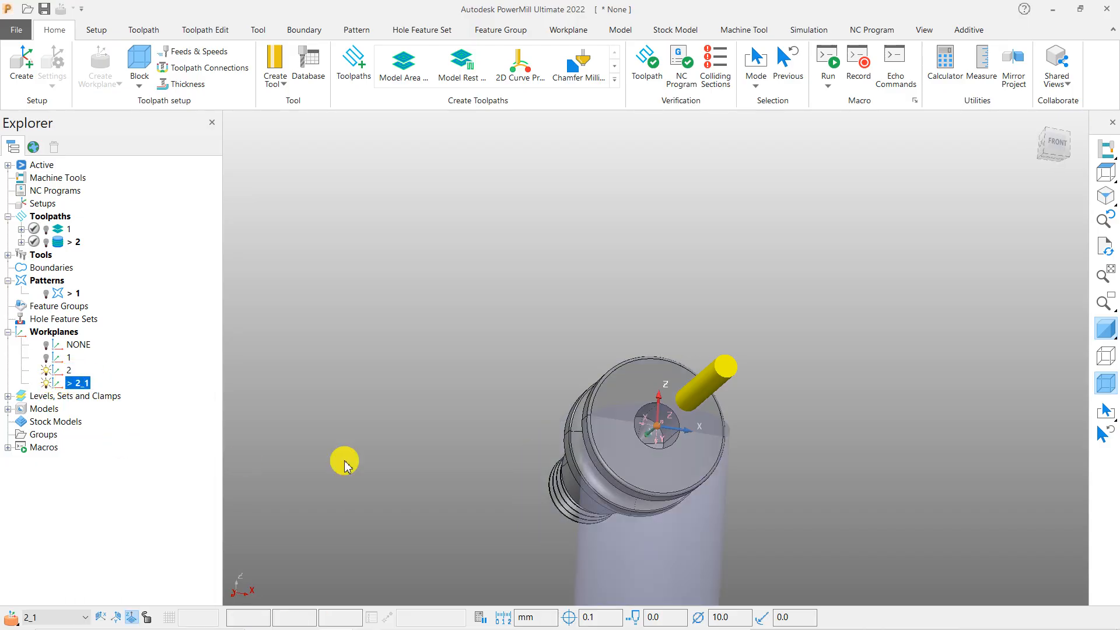
left_click(1112, 175)
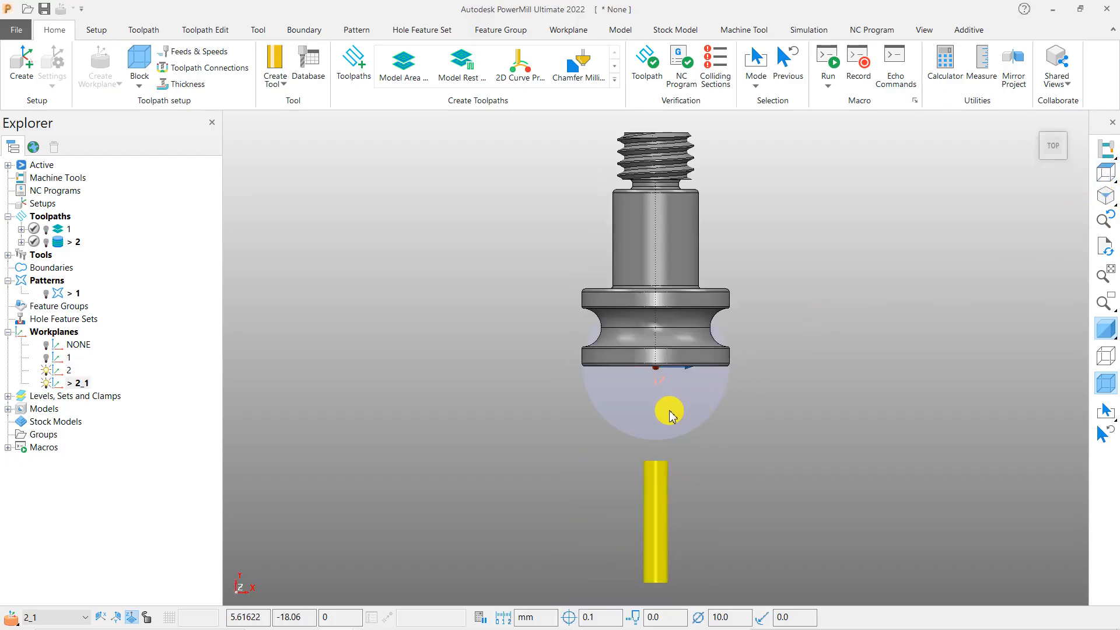
Swap the axes of workplane 2_1 in the workplane editor so X points outward along the part's axis, and accept the edit
right_click(77, 387)
left_click(175, 182)
middle_click_drag(545, 251, 590, 395)
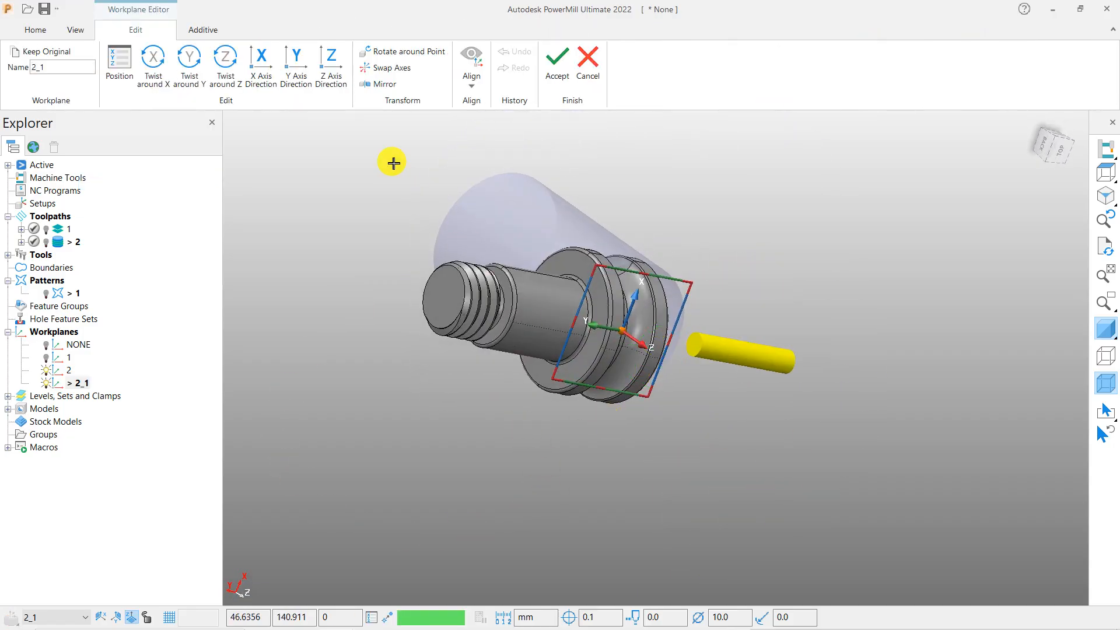
left_click(388, 68)
middle_click_drag(677, 455, 725, 348)
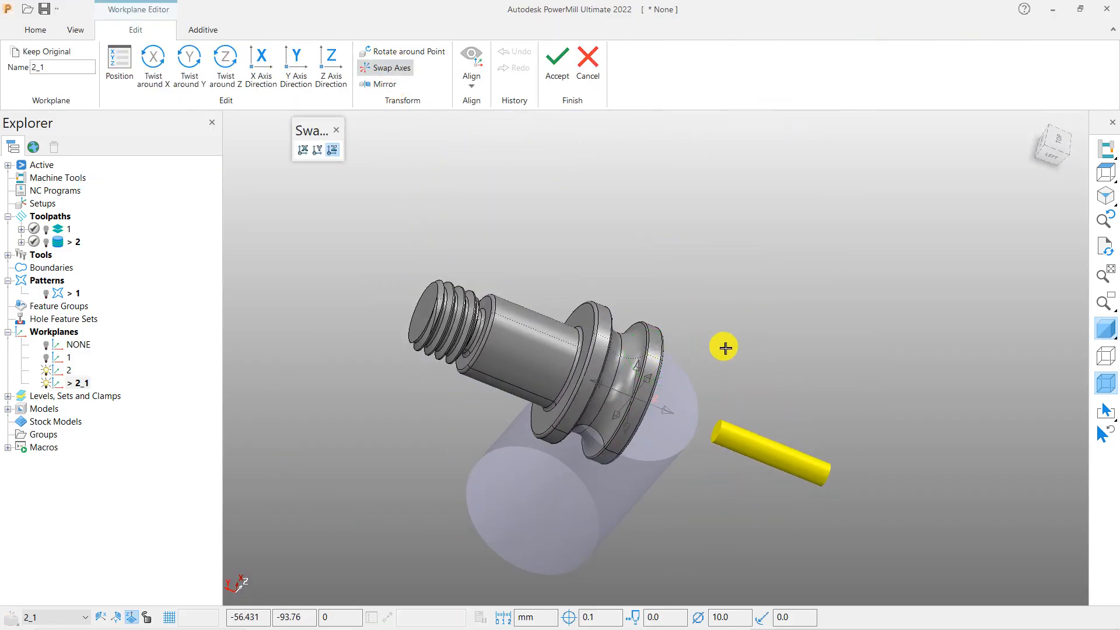
middle_click_drag(738, 439, 666, 395)
left_click(654, 388)
left_click(671, 425)
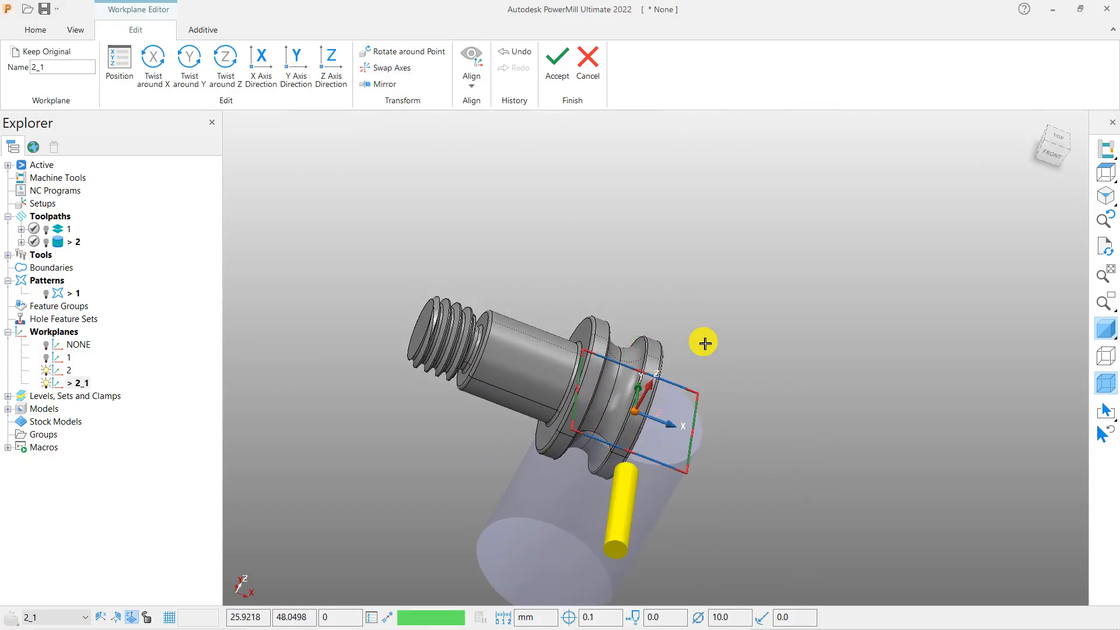
left_click(557, 67)
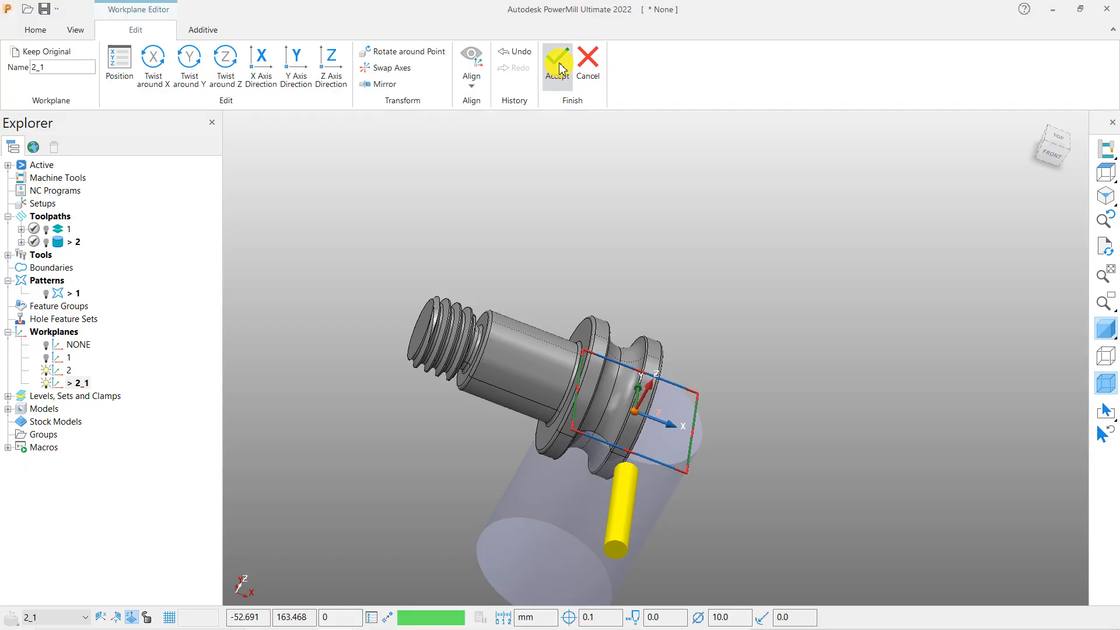
View the part from the top and recalculate the cylinder block in the reoriented workplane 2_1
left_click(1109, 174)
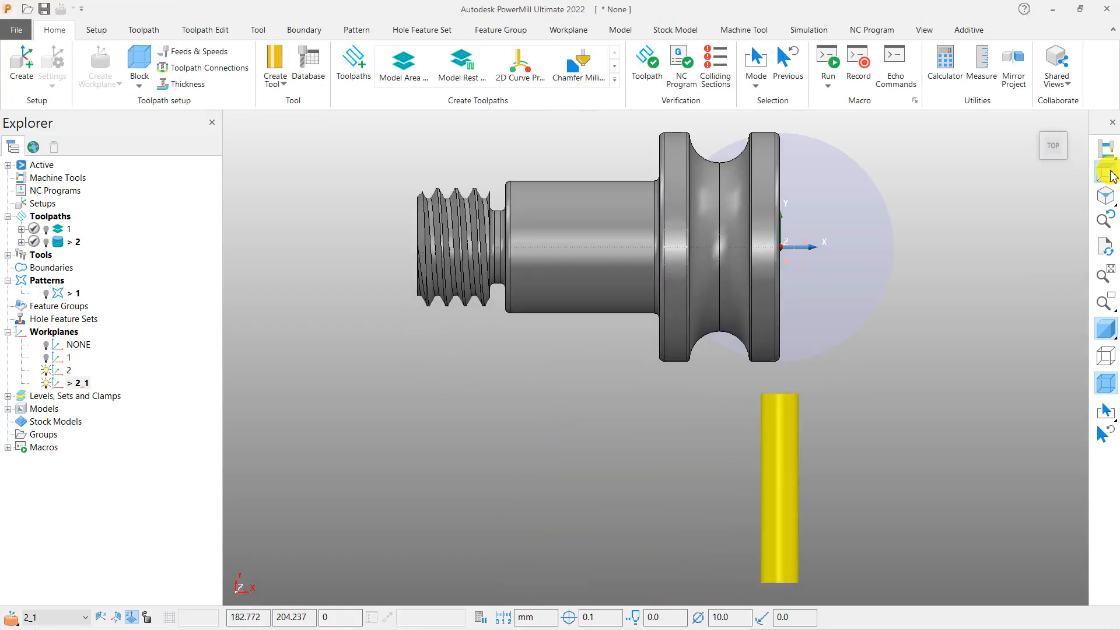
scroll(440, 368, "down", 2)
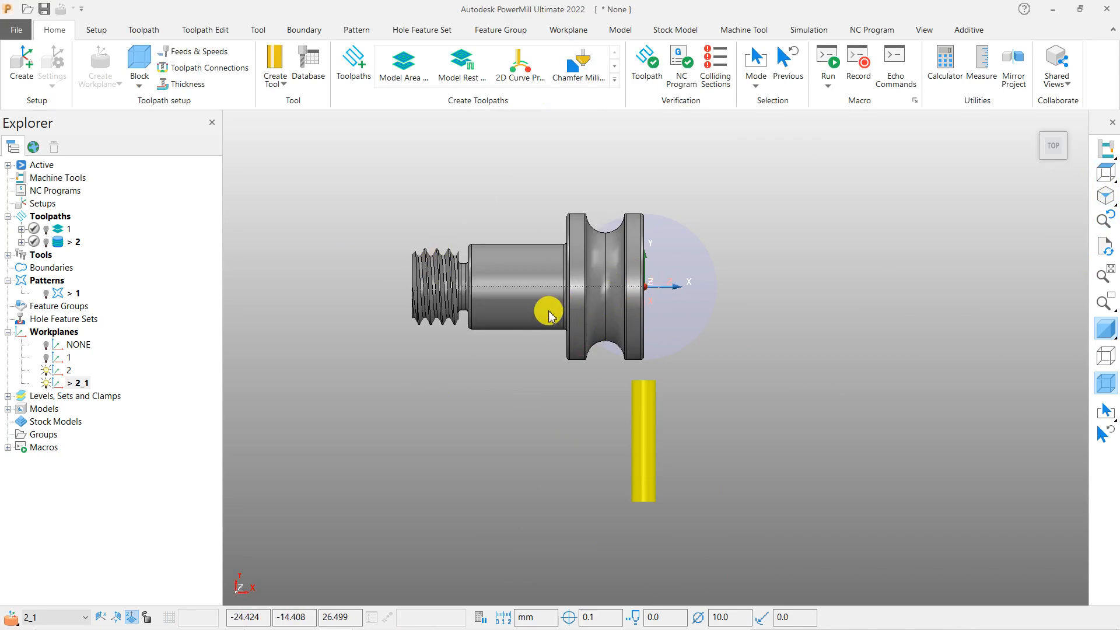
left_click(137, 59)
left_click(622, 431)
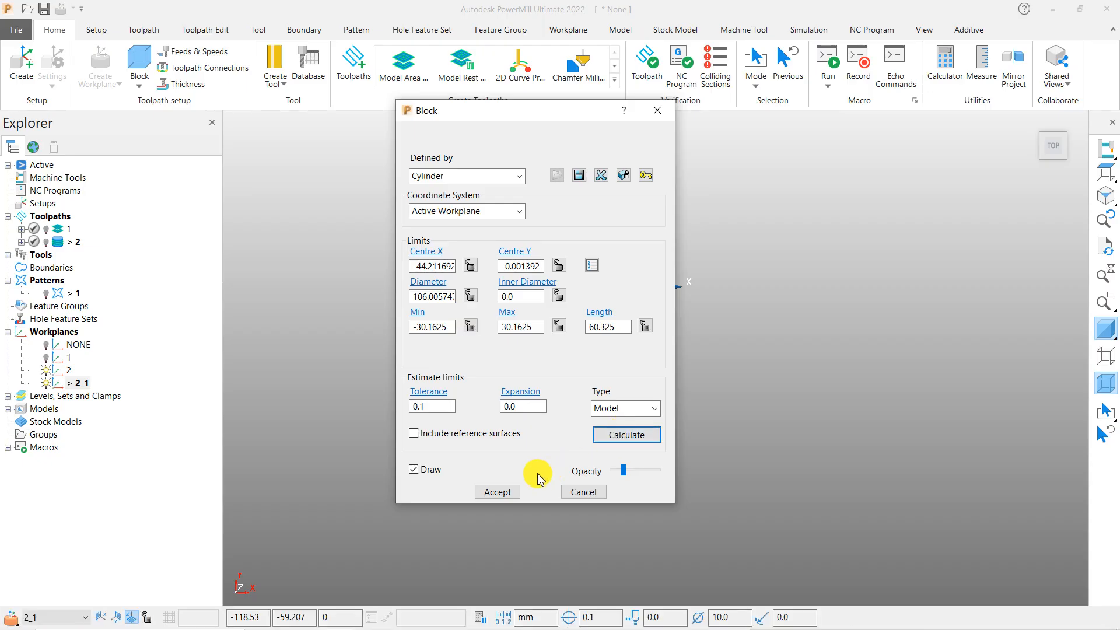
left_click(499, 493)
scroll(495, 343, "up", 2)
scroll(468, 354, "down", 2)
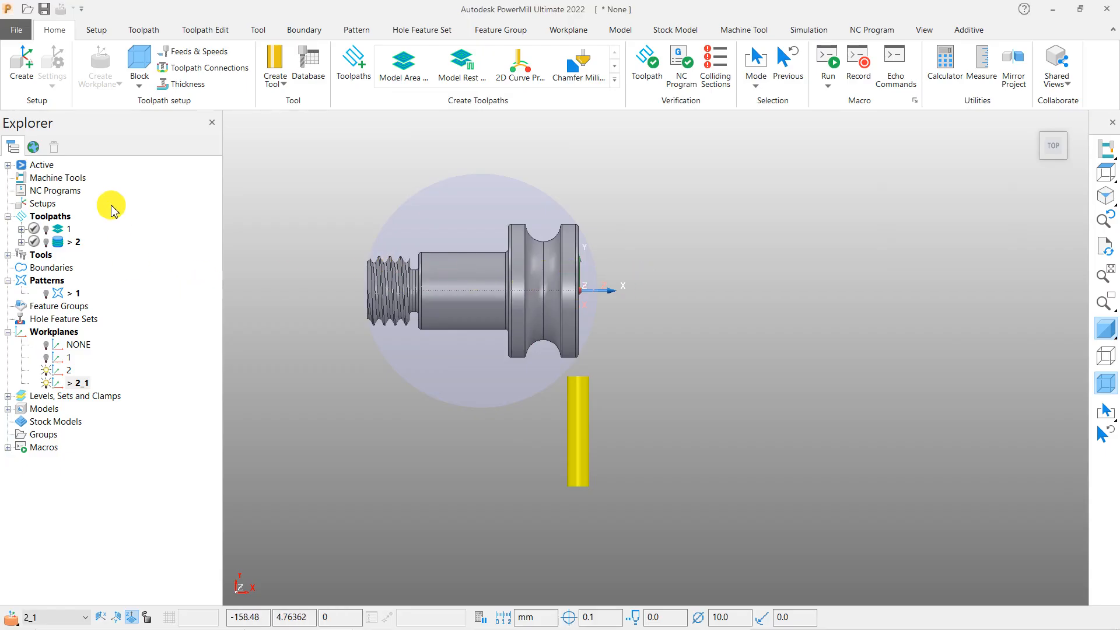
Recalculate the cylinder block using Named Workplane 2 as its coordinate system, accept it, and hide workplanes 2 and 2_1
left_click(140, 61)
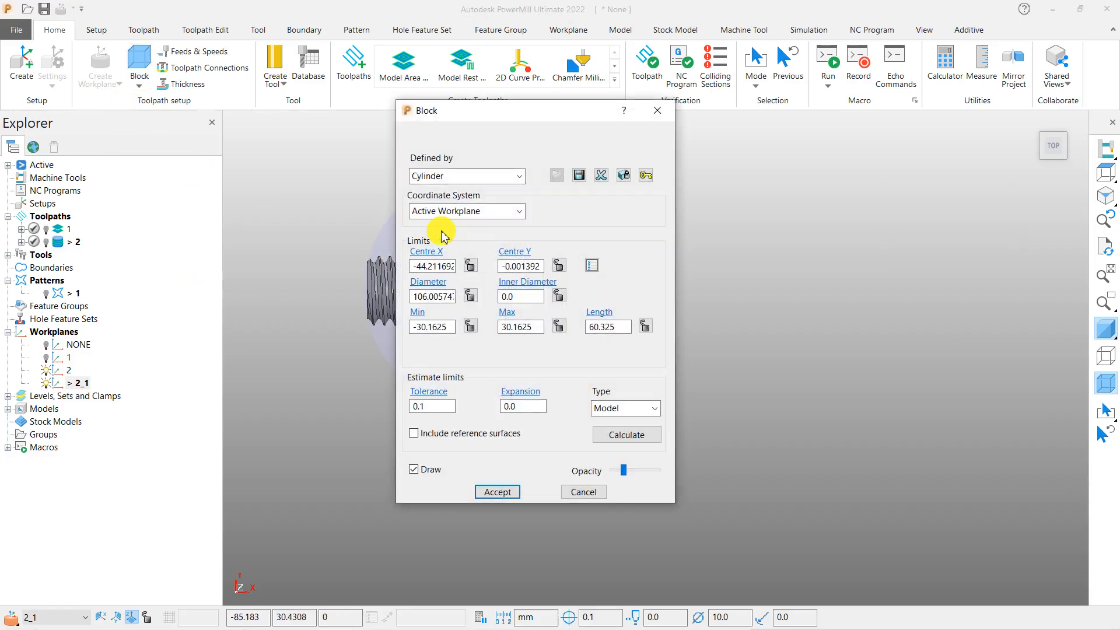
left_click(438, 213)
left_click(435, 251)
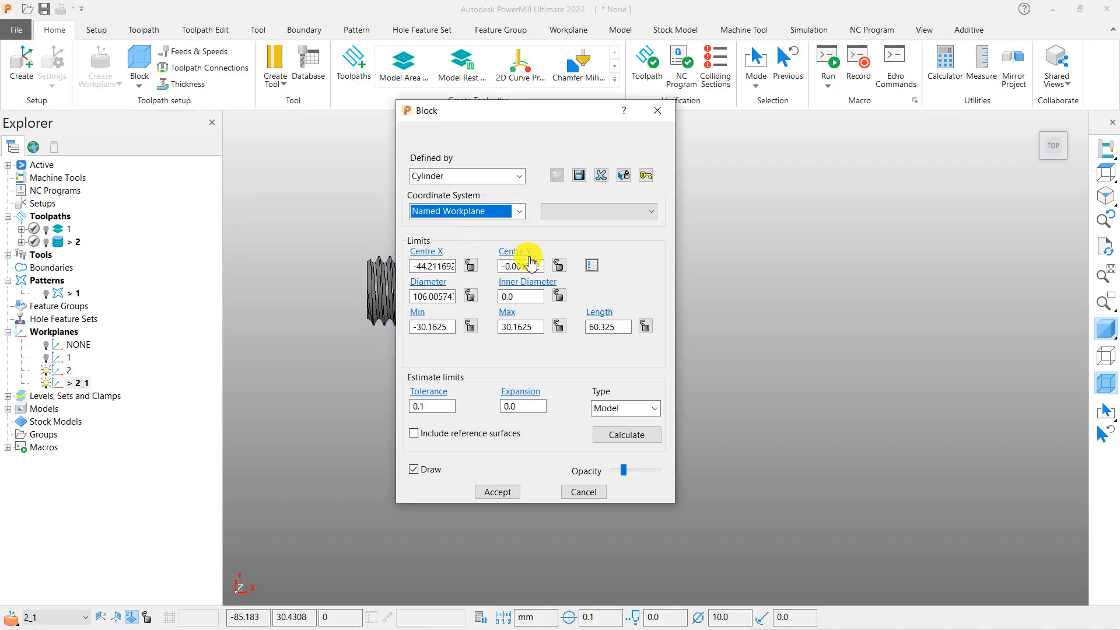
left_click(566, 212)
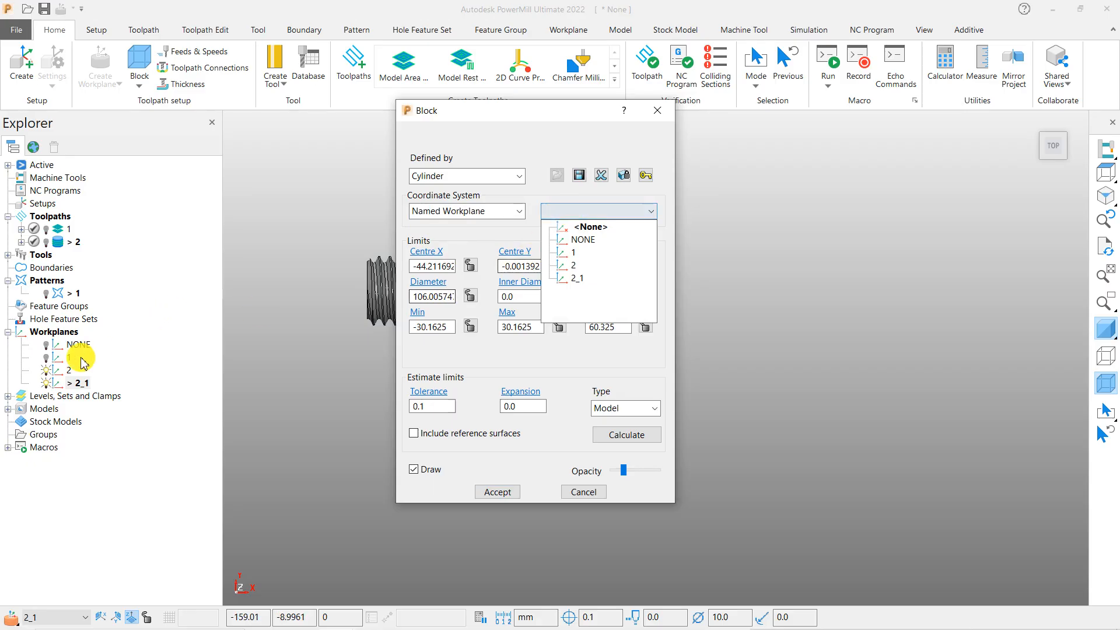
left_click(577, 265)
left_click(626, 439)
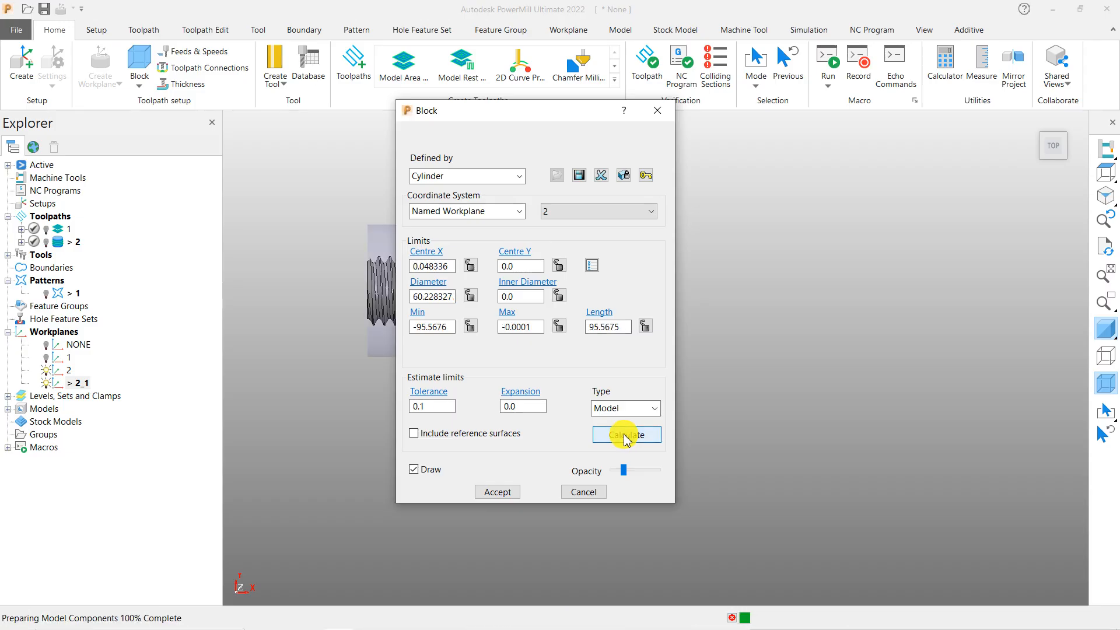
left_click(508, 493)
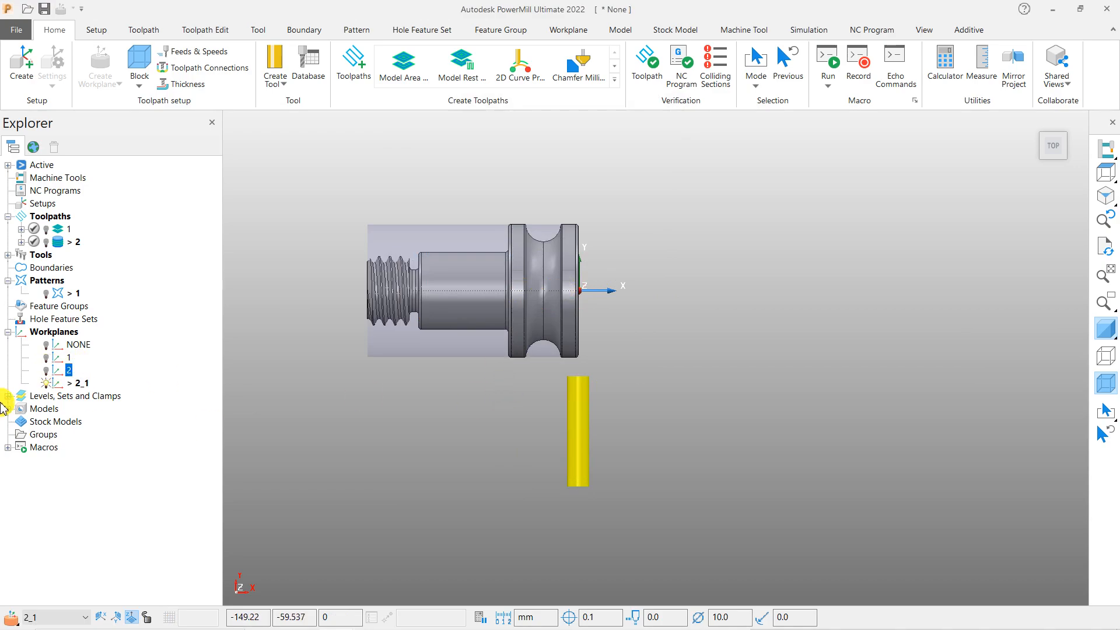
left_click(50, 385)
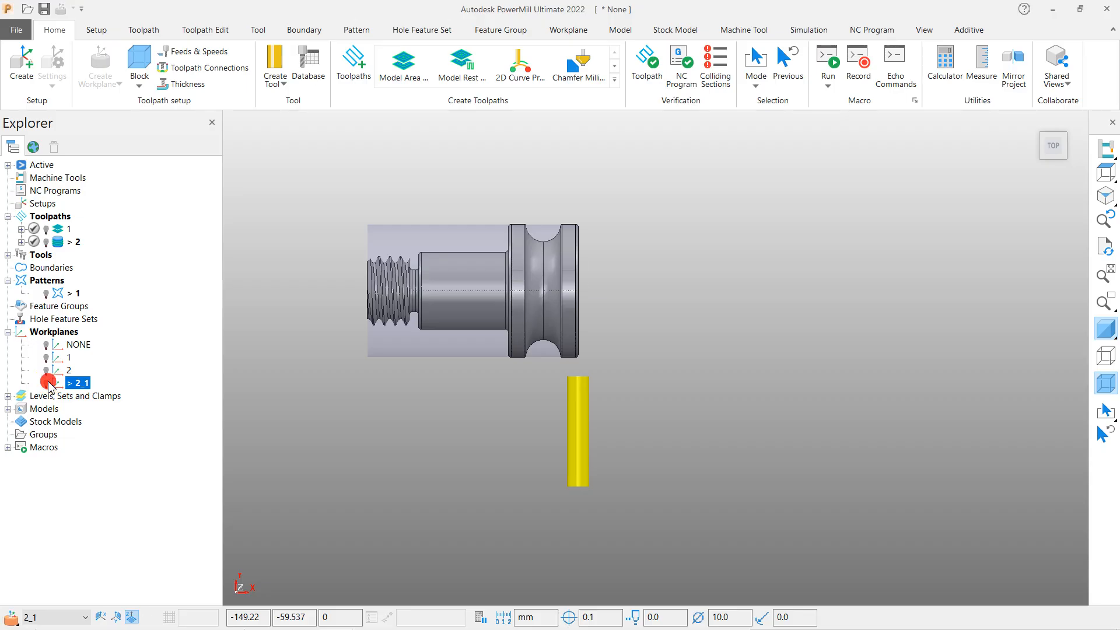
View the part, the cylinder block and workplane 2_1 from the top
middle_click_drag(570, 445, 557, 345)
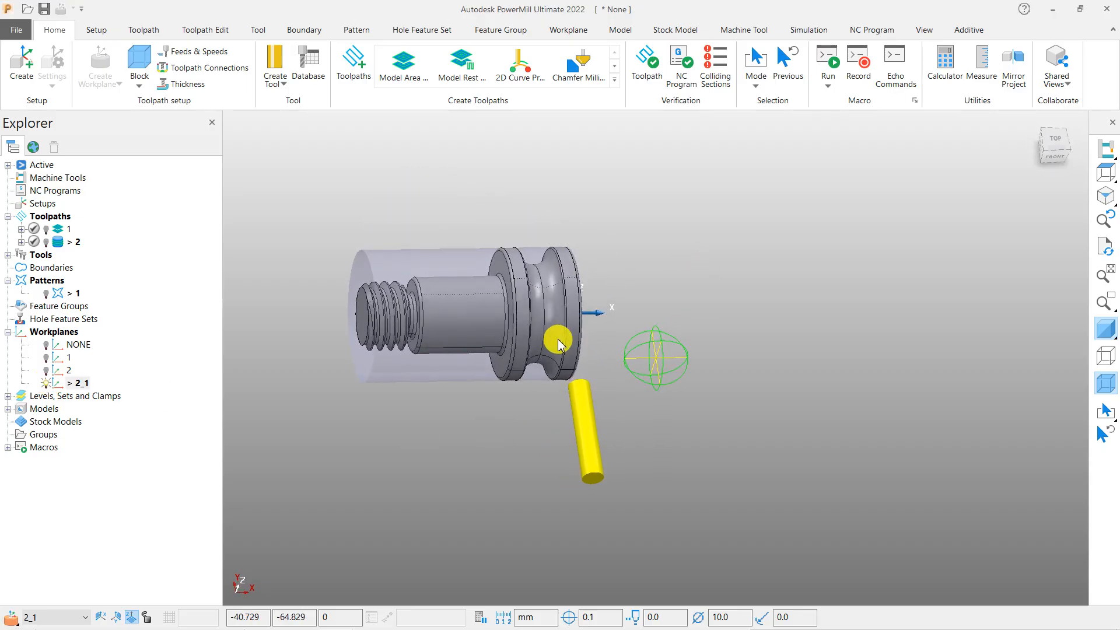
left_click(1105, 173)
scroll(568, 341, "down", 2)
scroll(722, 272, "up", 2)
scroll(528, 369, "down", 2)
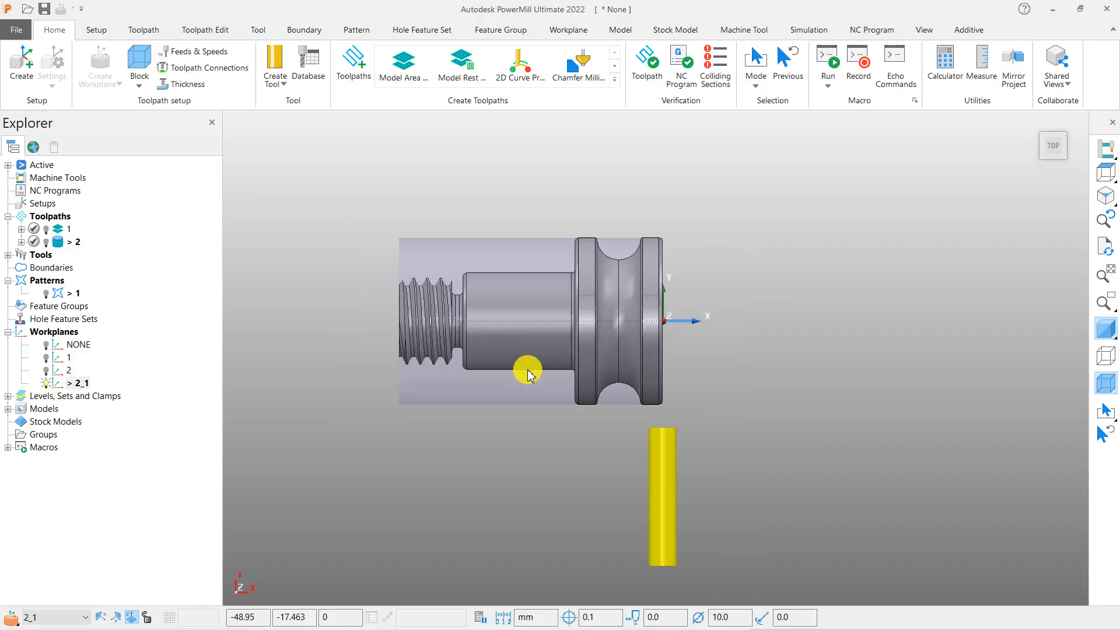
scroll(620, 314, "up", 2)
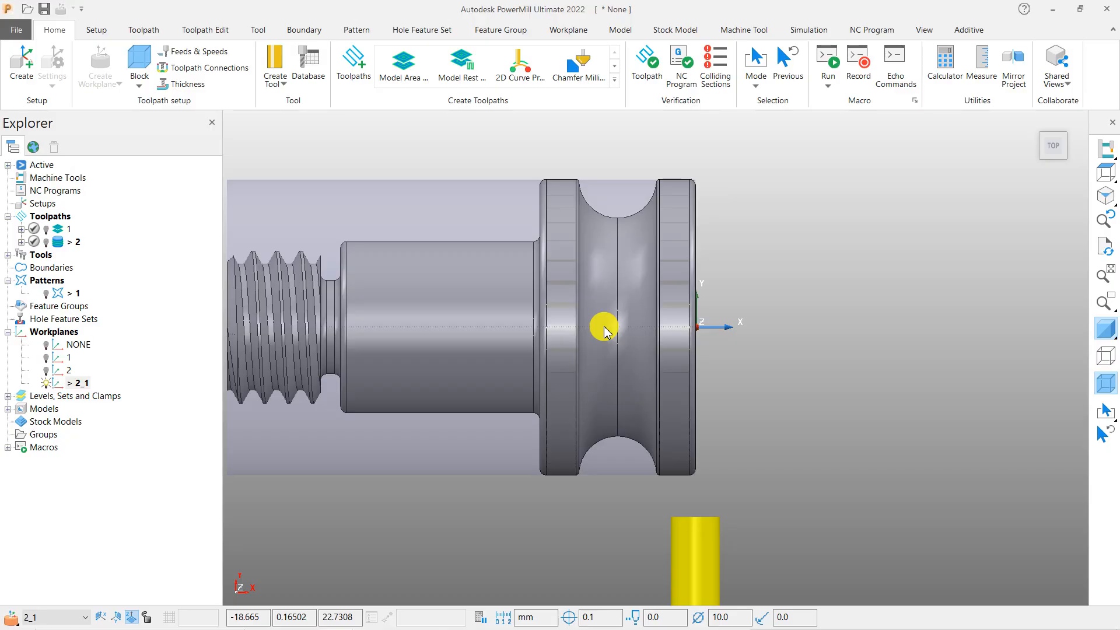
Check the coordinate system and limits in the cylinder block's settings, and close them
left_click(133, 59)
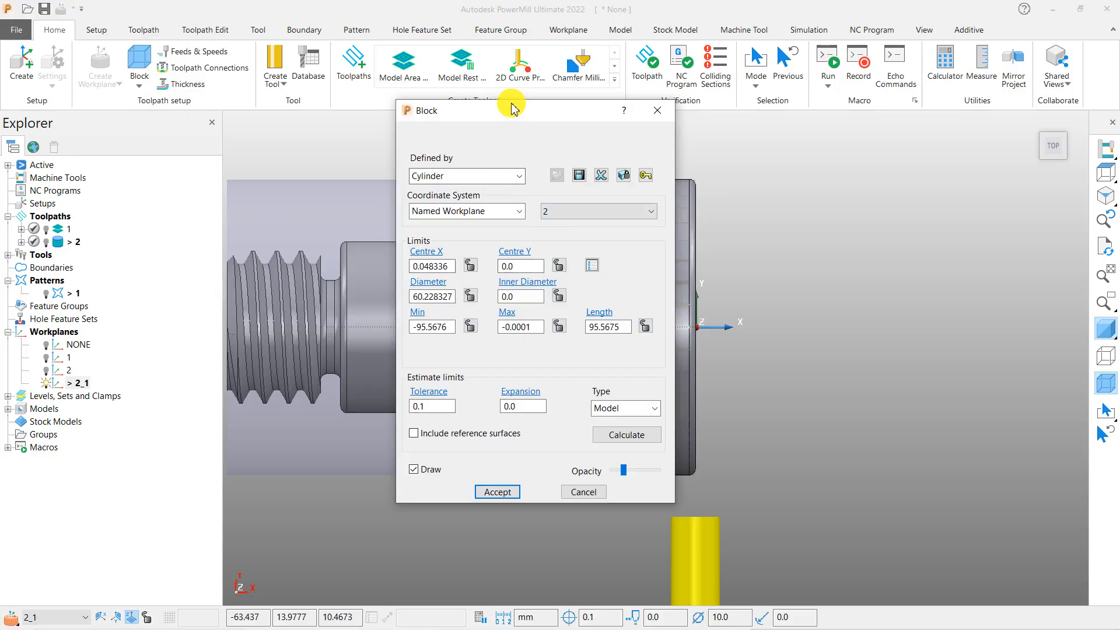
left_click_drag(513, 107, 441, 129)
left_click(581, 144)
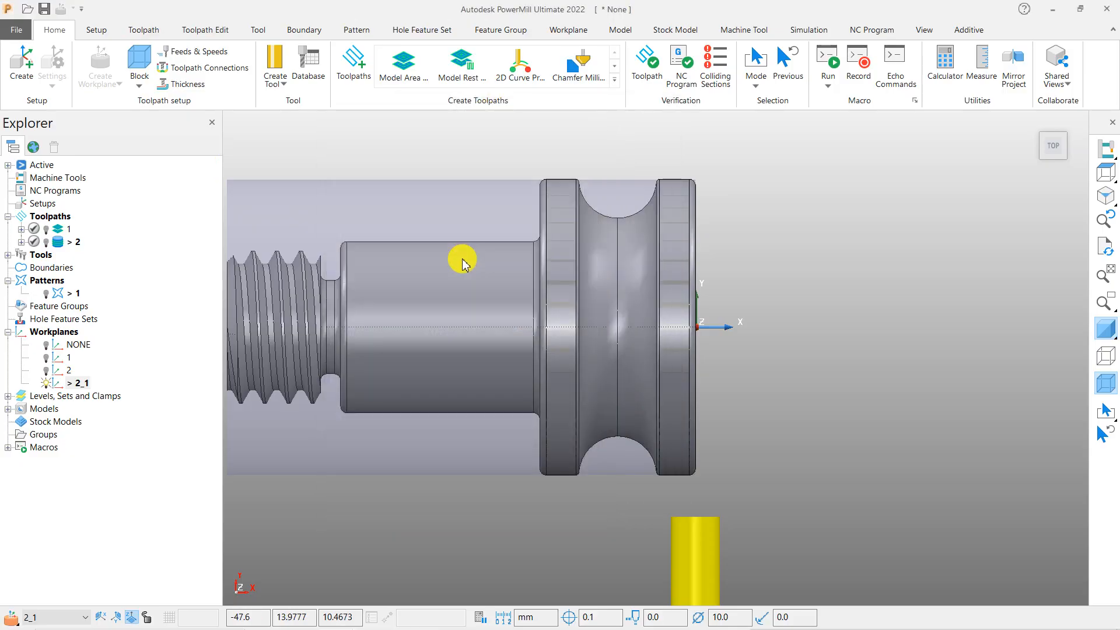
Examine workplane 2_1 at the part's grooved end face from an angle and from the top
scroll(617, 295, "up", 3)
scroll(612, 326, "down", 2)
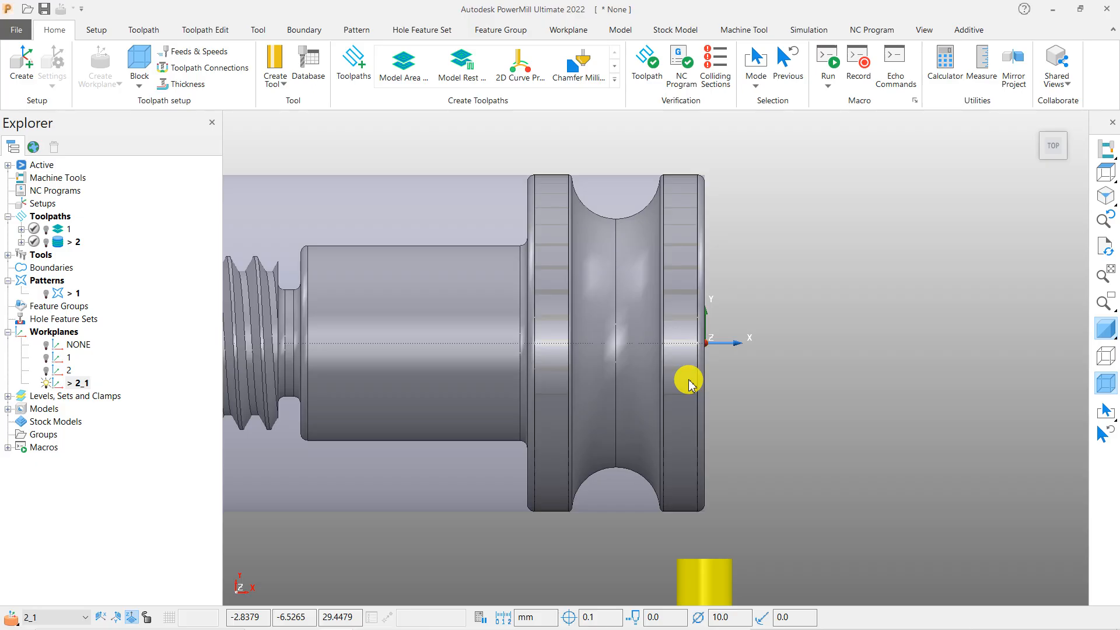
scroll(718, 374, "down", 1)
scroll(694, 414, "down", 1)
scroll(741, 377, "up", 1)
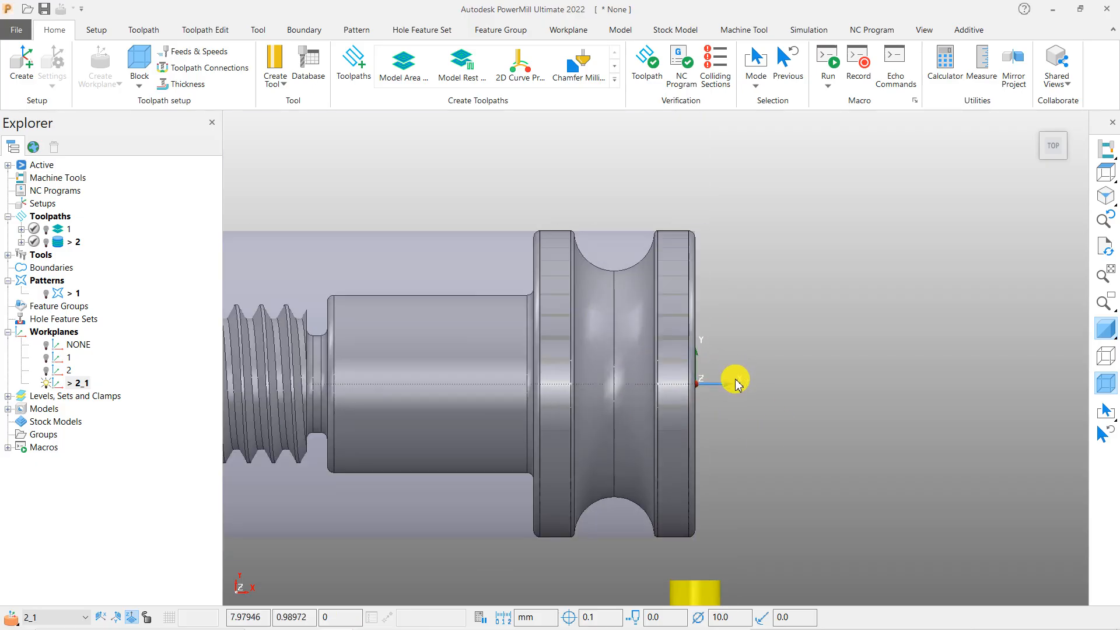
scroll(715, 376, "down", 1)
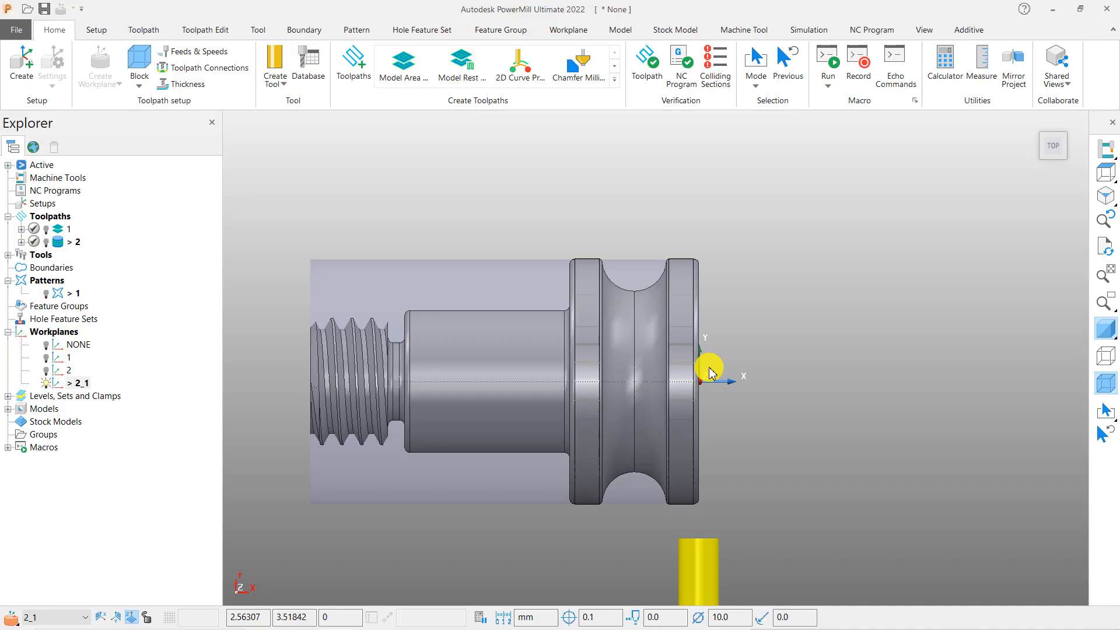
mouse_move(700, 410)
middle_mouse_down()
mouse_move(595, 333)
mouse_move(674, 382)
mouse_move(599, 382)
mouse_move(578, 415)
mouse_move(684, 430)
mouse_move(781, 411)
middle_mouse_up()
middle_click_drag(735, 438, 1038, 245)
scroll(753, 350, "up", 2)
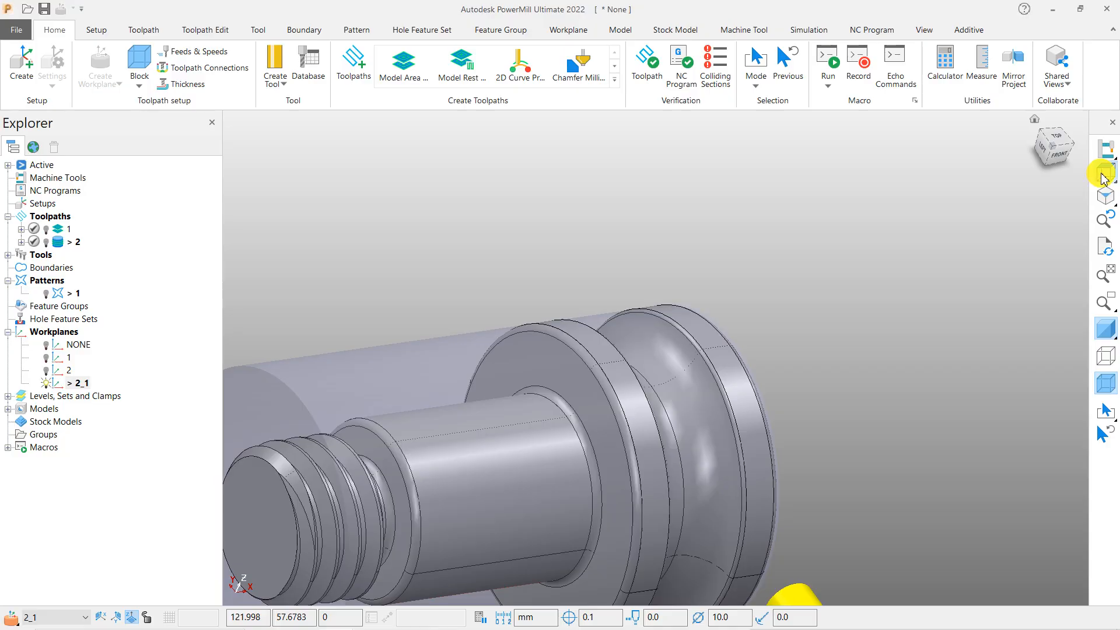
left_click(1105, 178)
scroll(640, 310, "down", 2)
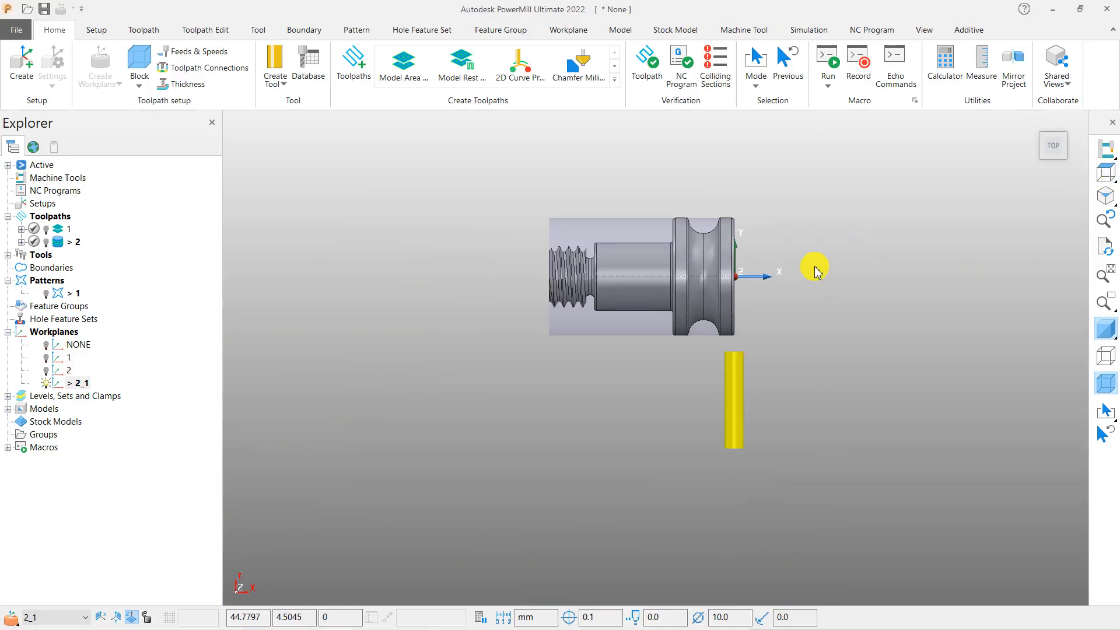
scroll(710, 320, "up", 3)
scroll(708, 320, "down", 1)
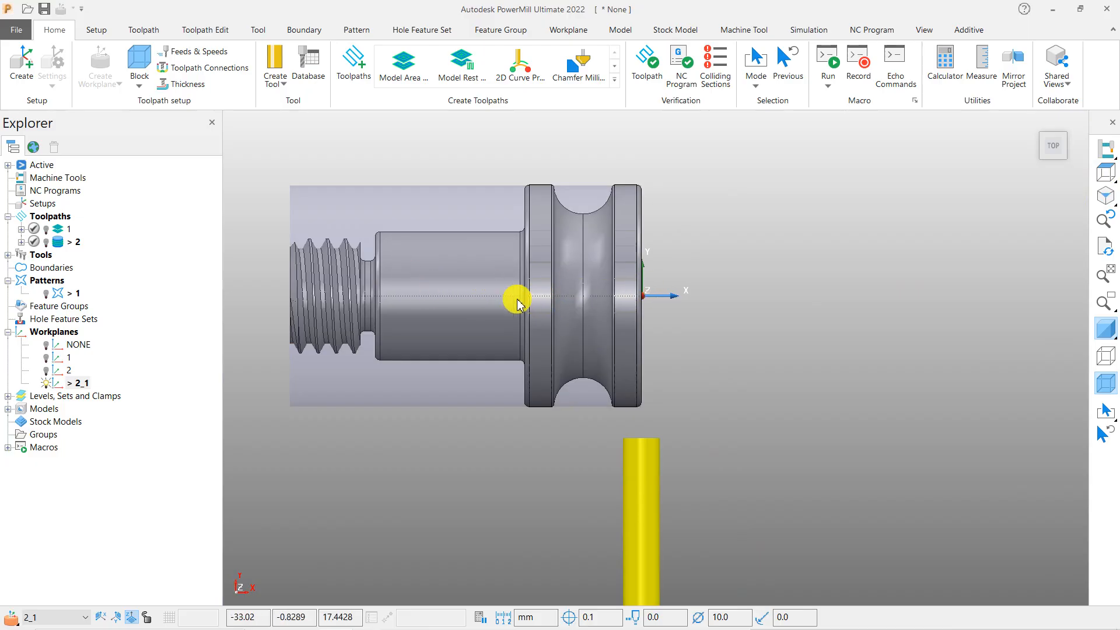
Open workplane 2_1 in the workplane editor and move its origin -20 mm along X, relative to its position
right_click(78, 388)
left_click(142, 415)
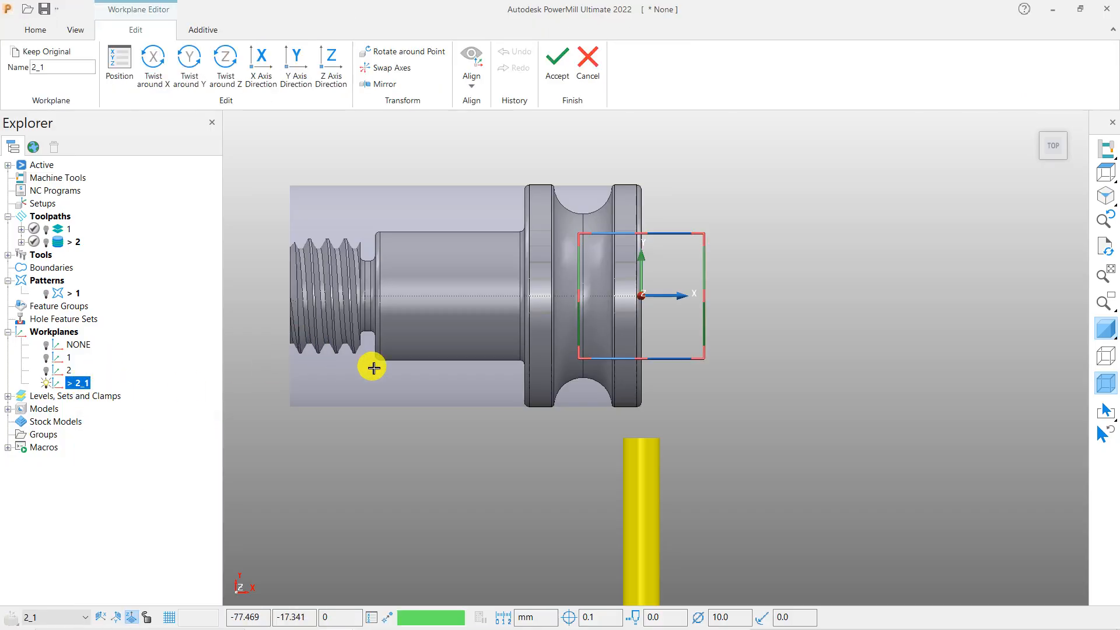
left_click(119, 64)
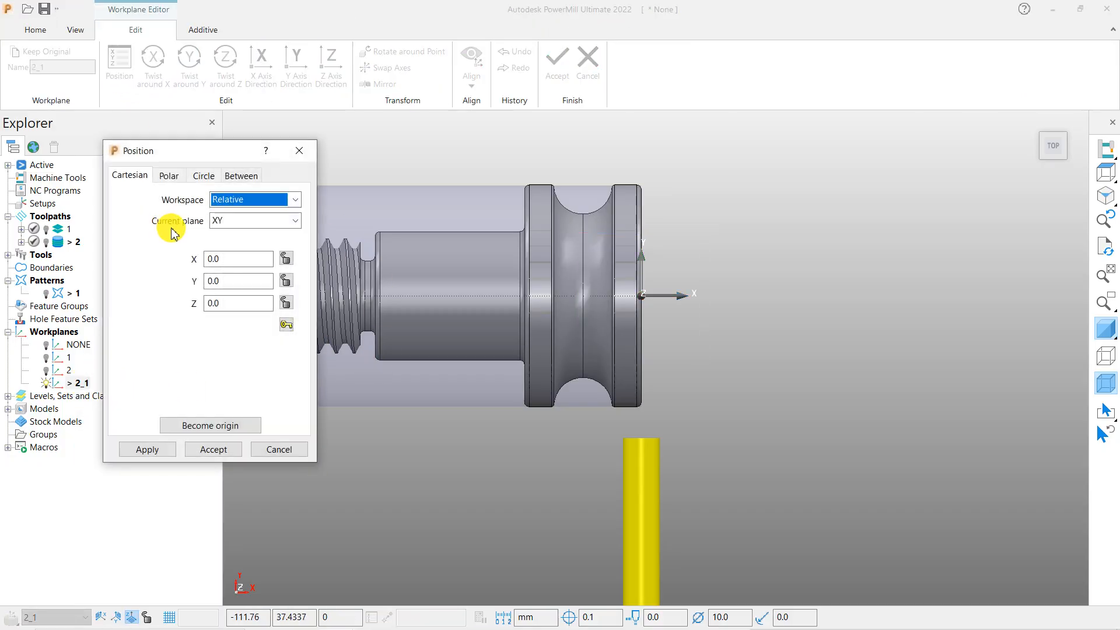
double_click(254, 262)
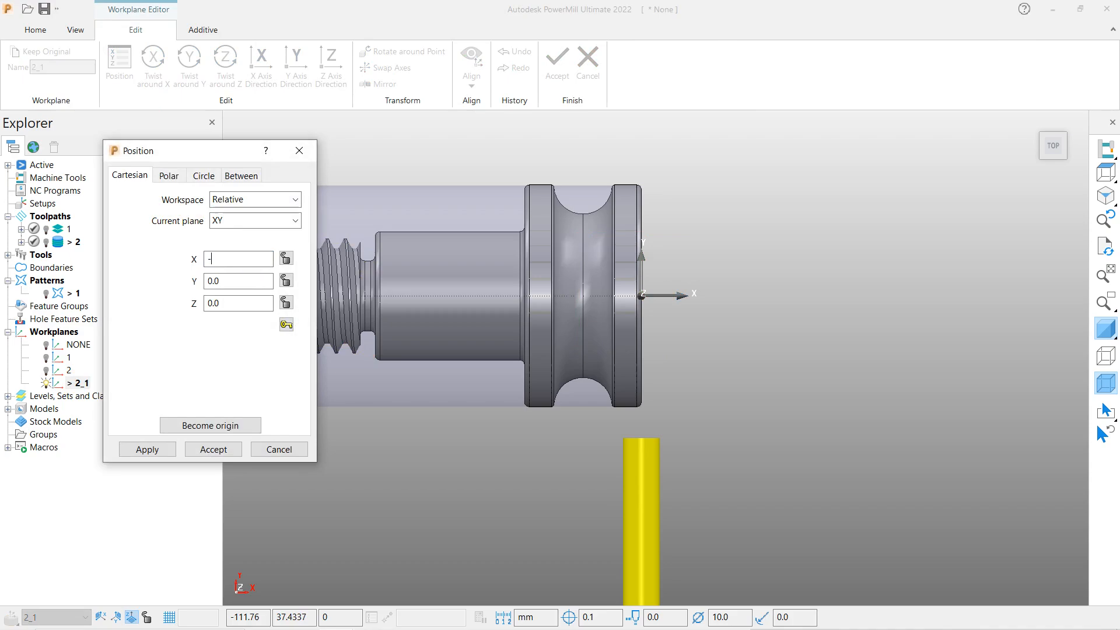
type("-20")
key("Return")
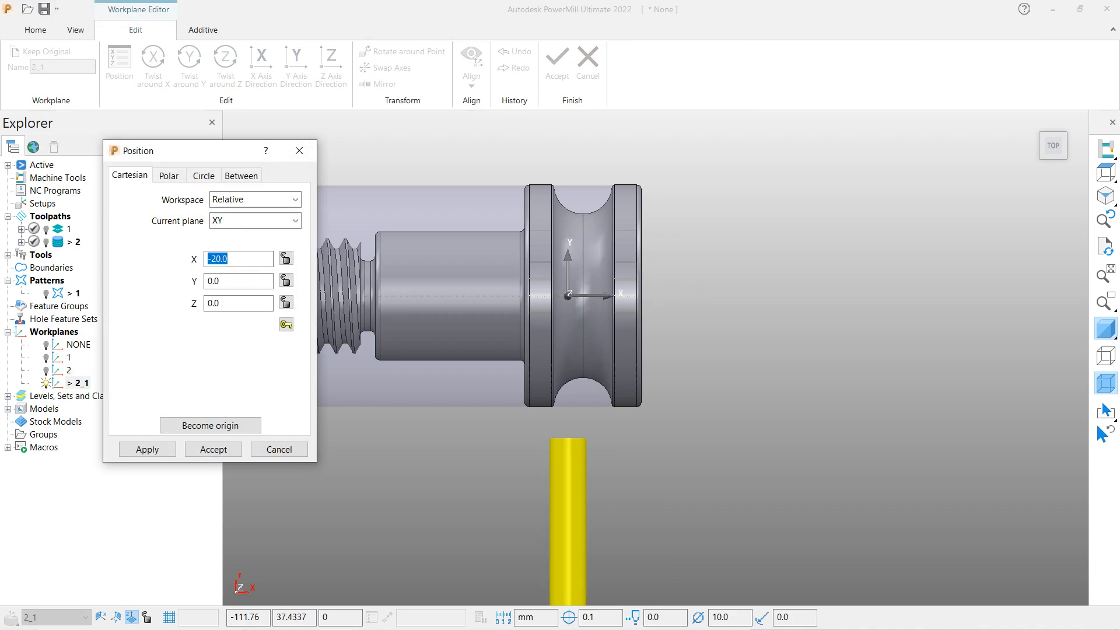
Fine-tune workplane 2_1's X position close to the groove's centre line and accept the workplane edit
scroll(668, 317, "up", 2)
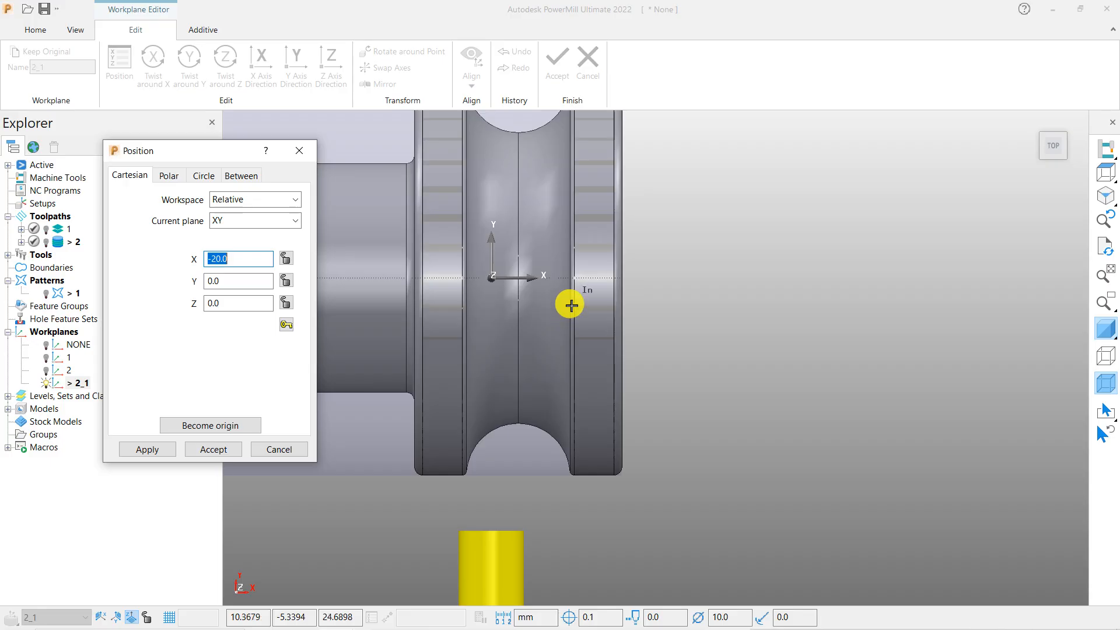
scroll(569, 278, "up", 2)
scroll(532, 292, "down", 2)
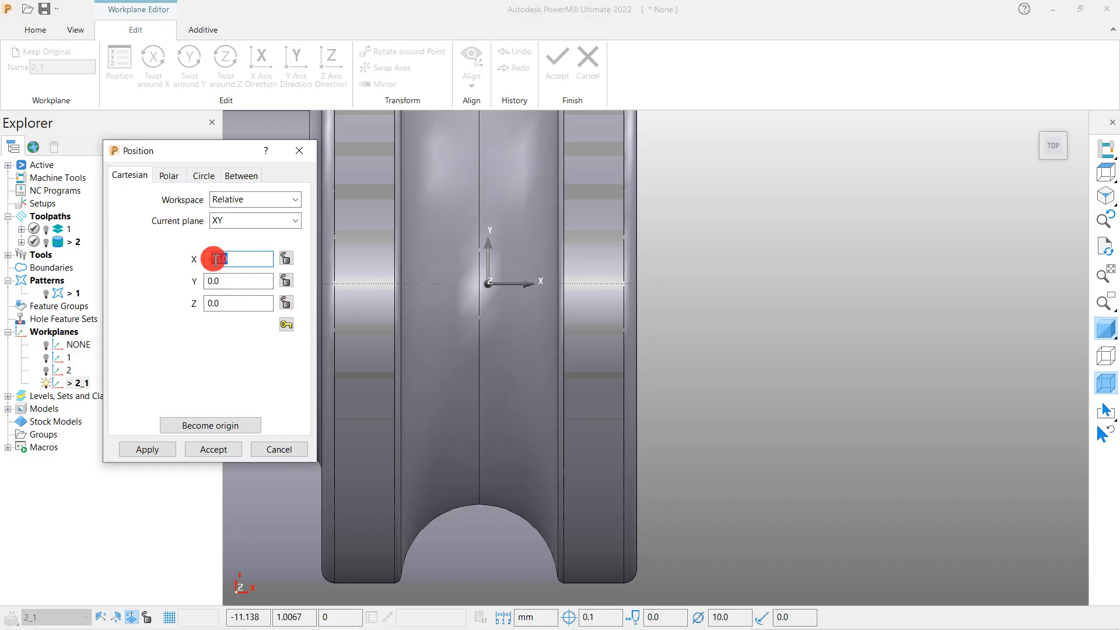
left_click(150, 450)
scroll(505, 275, "up", 2)
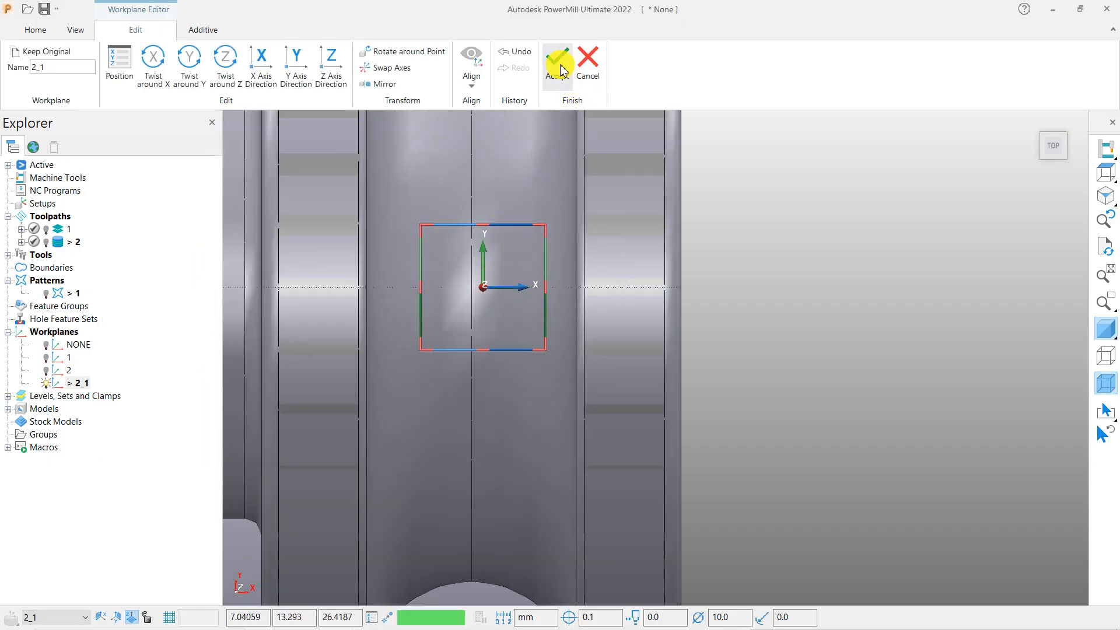
left_click(556, 65)
scroll(525, 324, "down", 2)
Inspect the moved workplane 2_1 inside the cylinder block with the model's shading off, and restore the shading
right_click(78, 383)
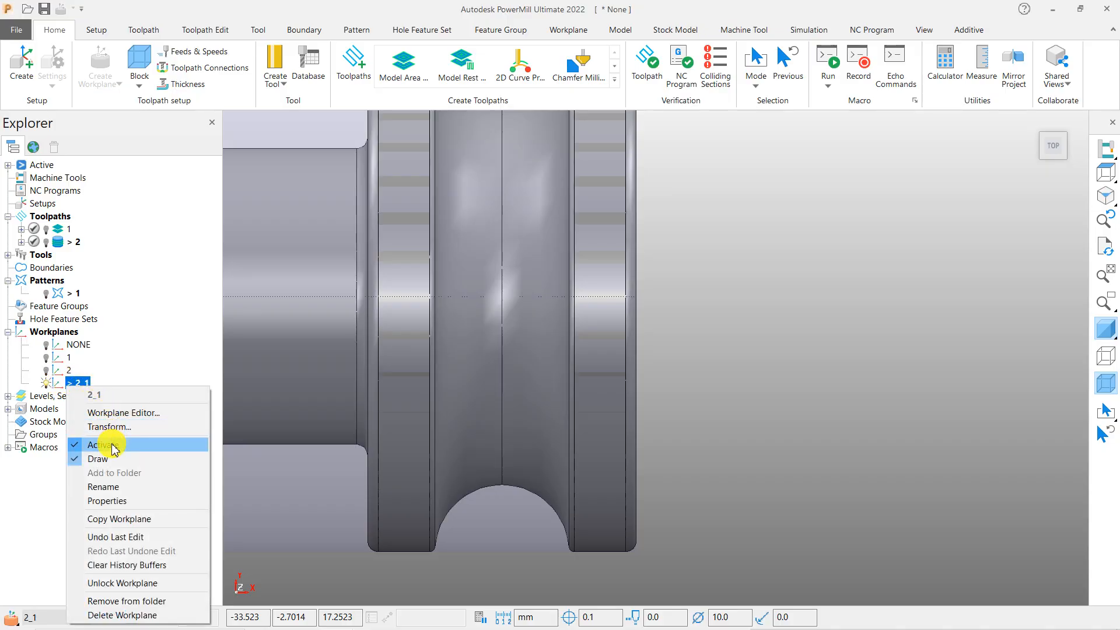
left_click(50, 388)
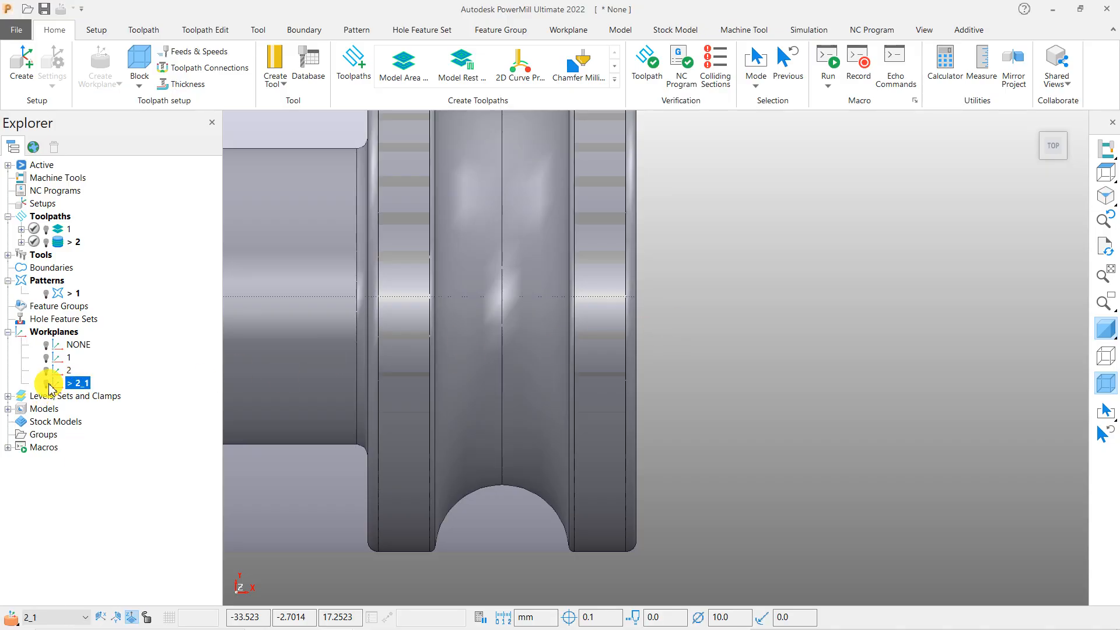
middle_click_drag(527, 449, 555, 334)
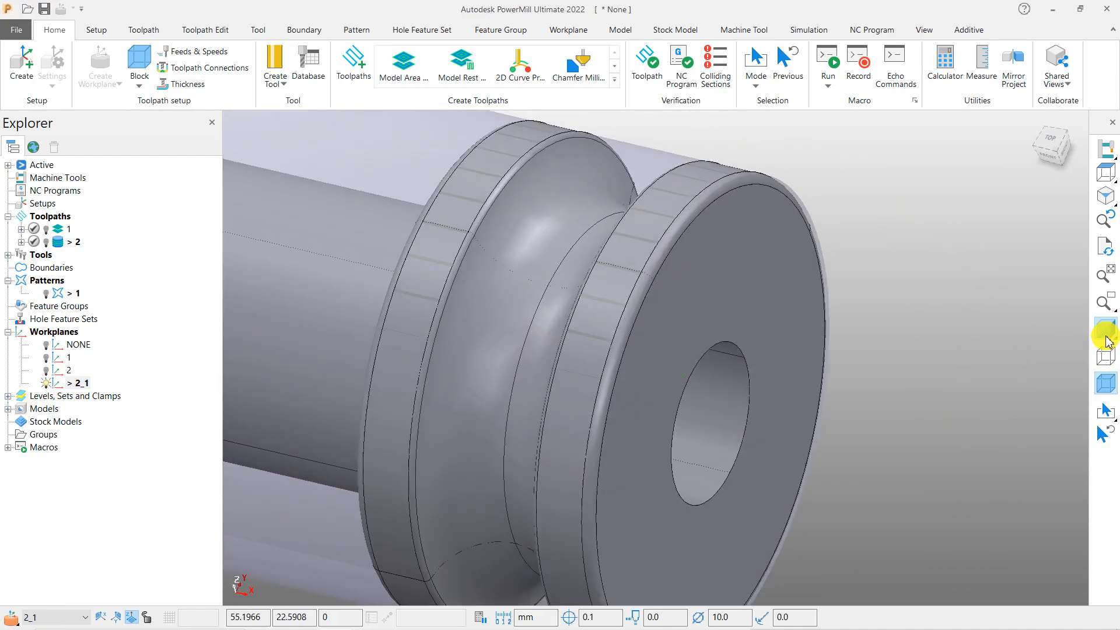
scroll(718, 374, "up", 5)
middle_click_drag(719, 374, 857, 362)
scroll(680, 342, "down", 3)
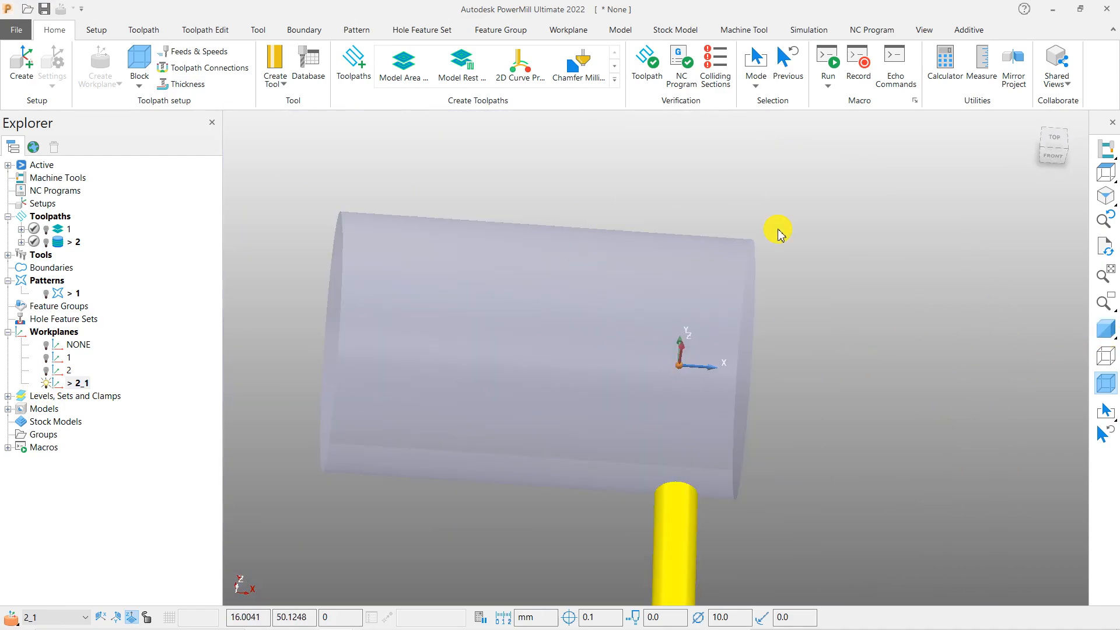
middle_click_drag(657, 413, 683, 438)
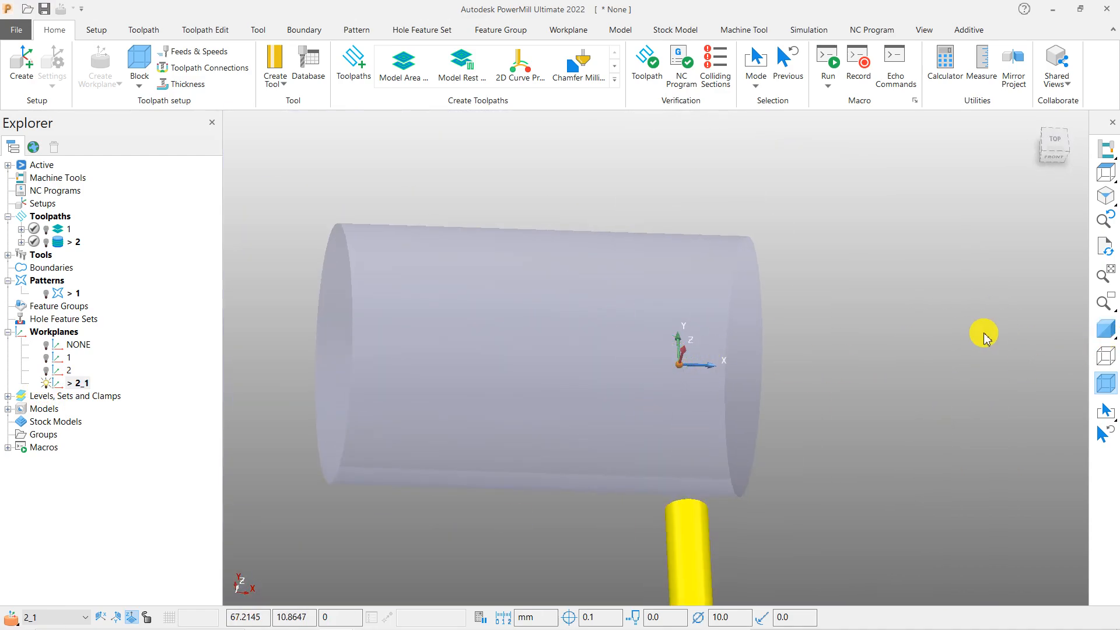
left_click(1095, 333)
middle_click_drag(682, 380, 715, 408)
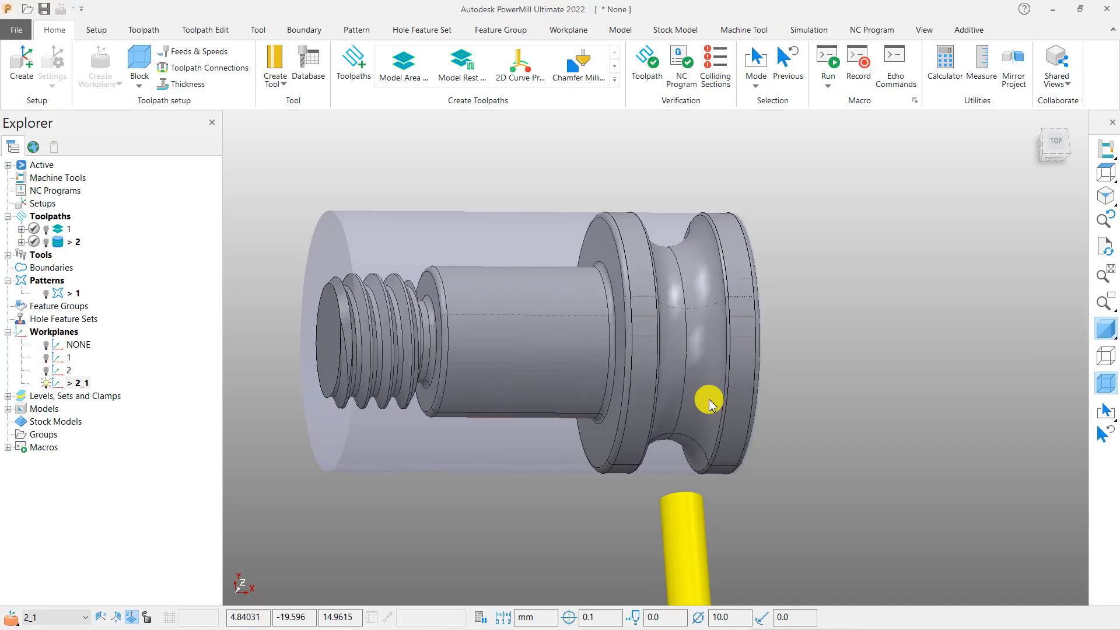
Try Active Workplane as the cylinder block's coordinate system without recalculating the block
left_click(139, 88)
left_click(163, 108)
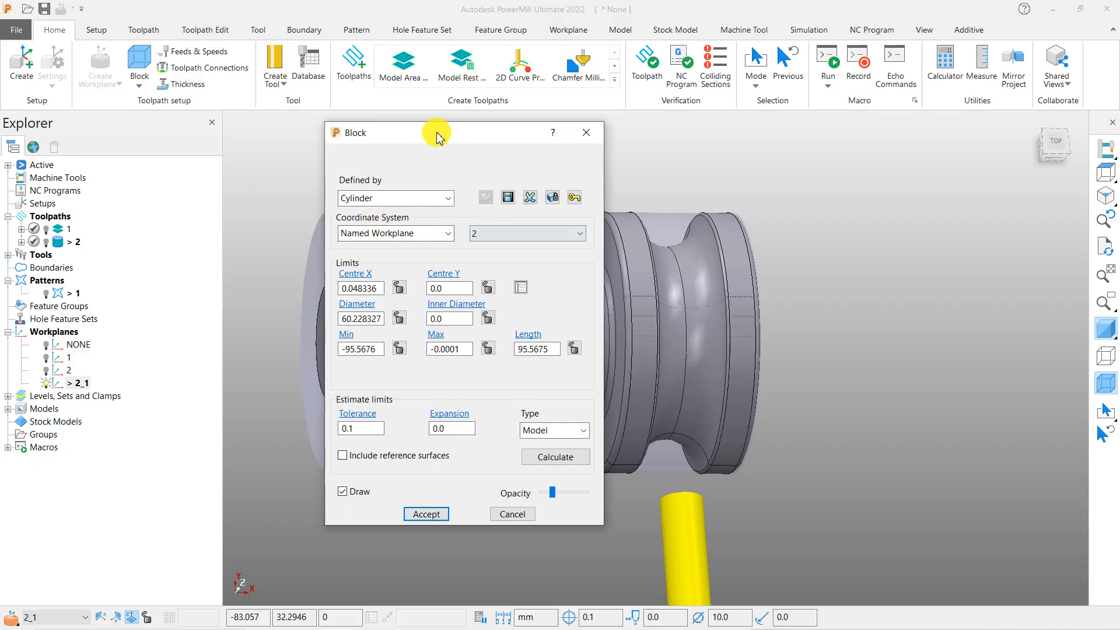
left_click_drag(438, 132, 206, 104)
left_click(168, 202)
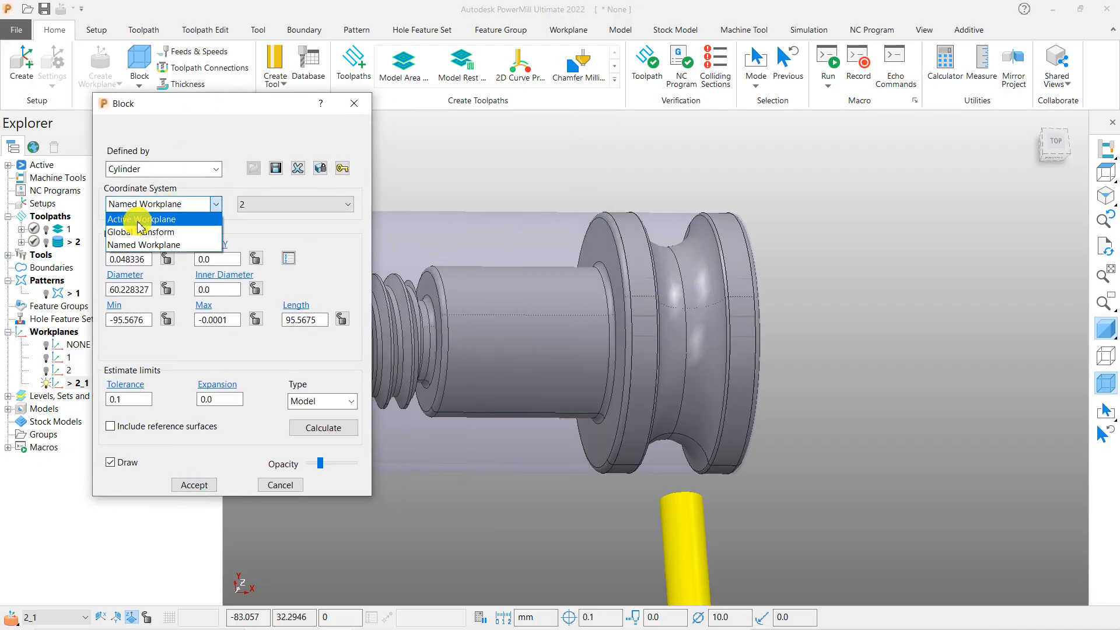
left_click(143, 218)
scroll(708, 369, "down", 5)
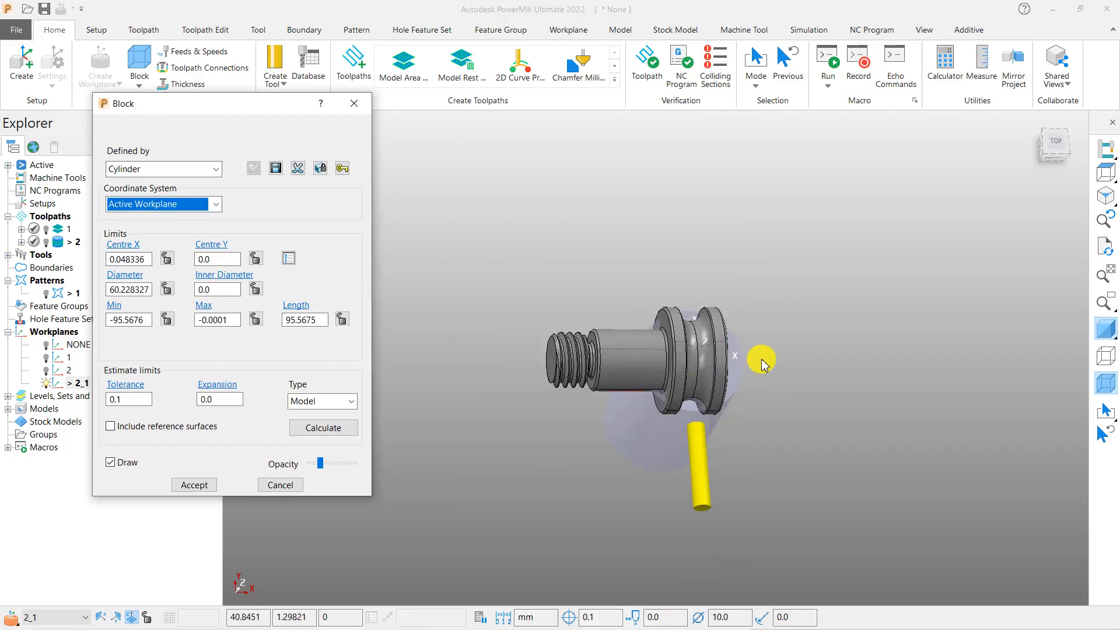
Set the cylinder block's coordinate system back to Named Workplane 2, check its fit around the part, and accept the block
left_click(188, 204)
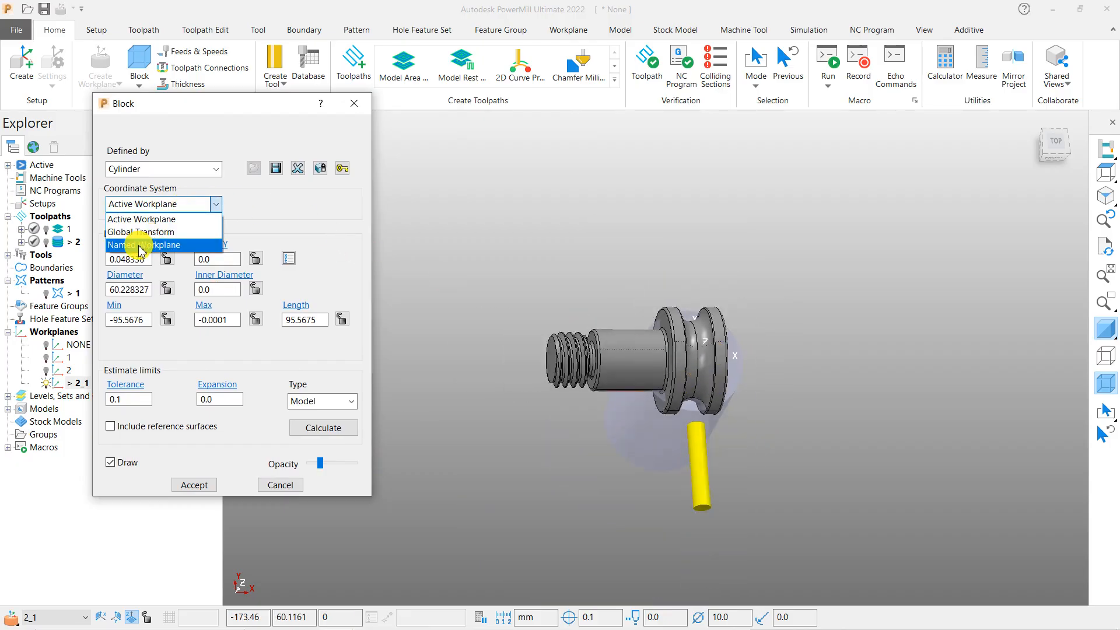
left_click(139, 240)
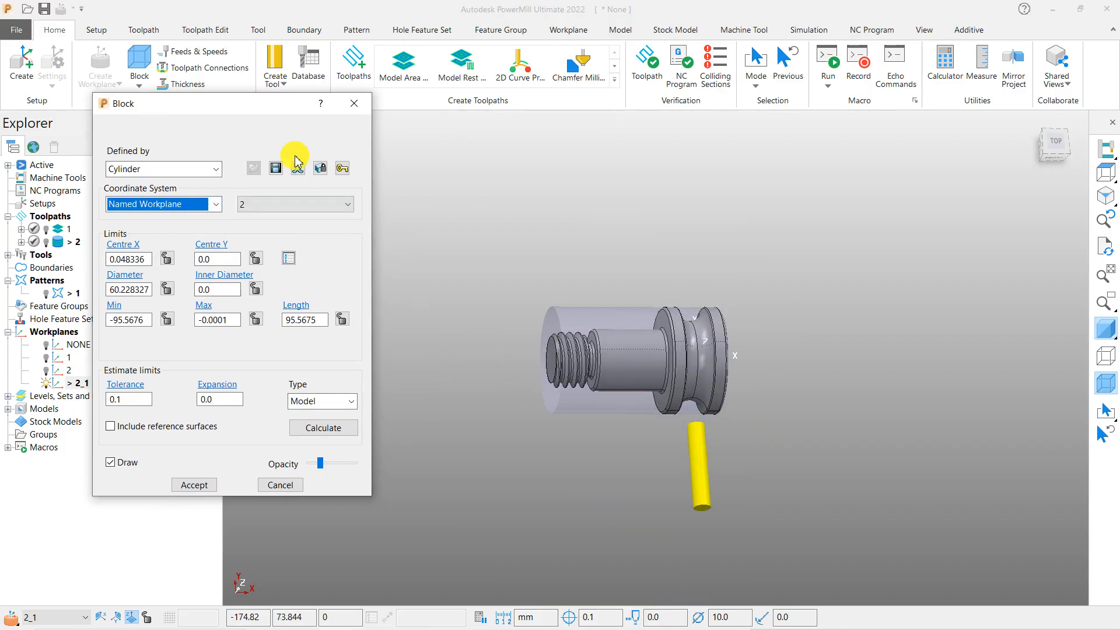
left_click_drag(232, 105, 351, 116)
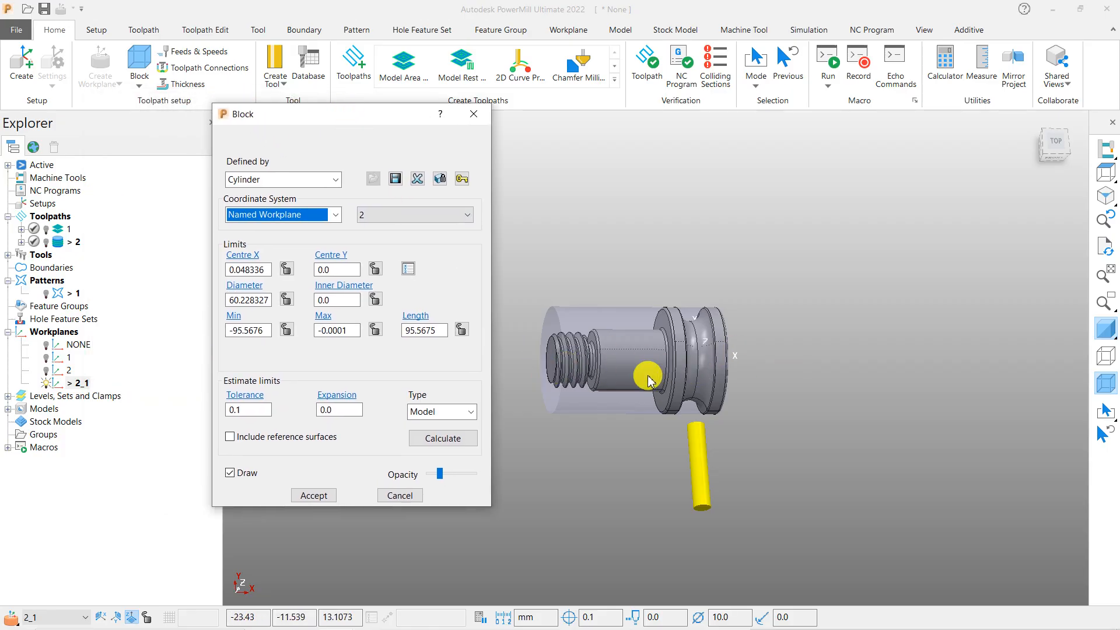
middle_click_drag(630, 429, 655, 328)
scroll(734, 397, "up", 3)
scroll(733, 396, "down", 5)
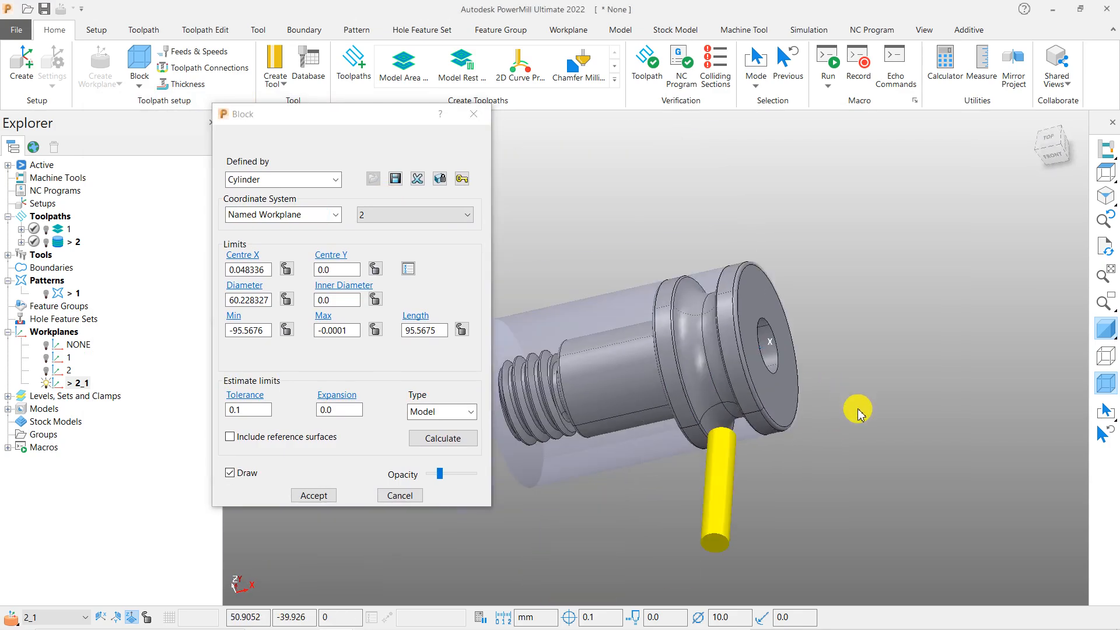
middle_click_drag(823, 411, 907, 414)
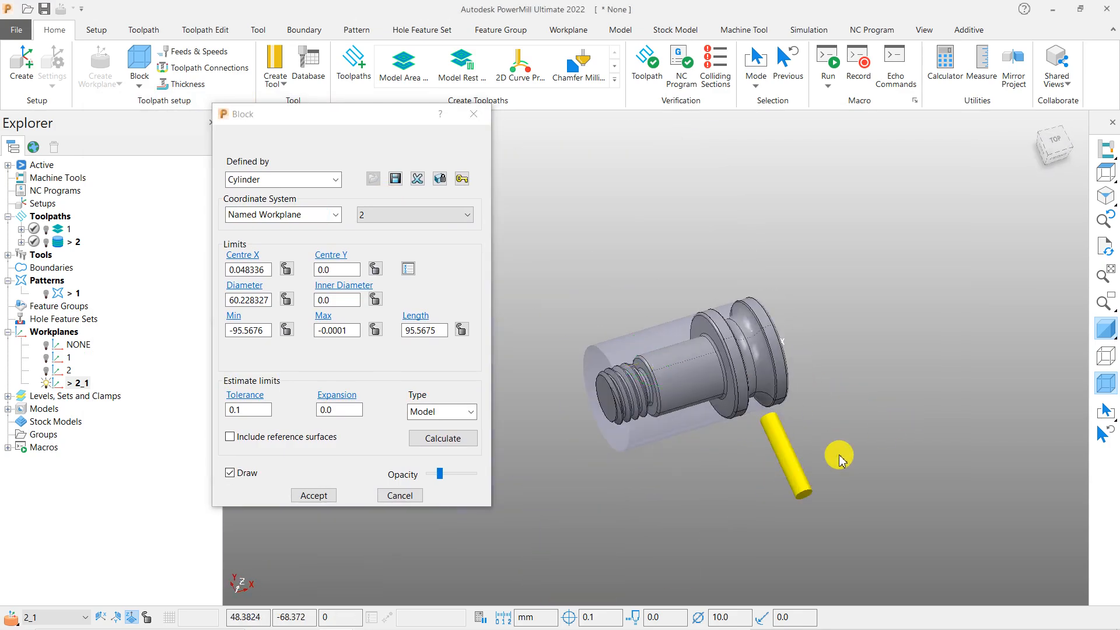
left_click(313, 495)
Check the accepted cylinder block around the part from the top and from a slightly tilted angle
middle_click_drag(758, 418, 795, 350)
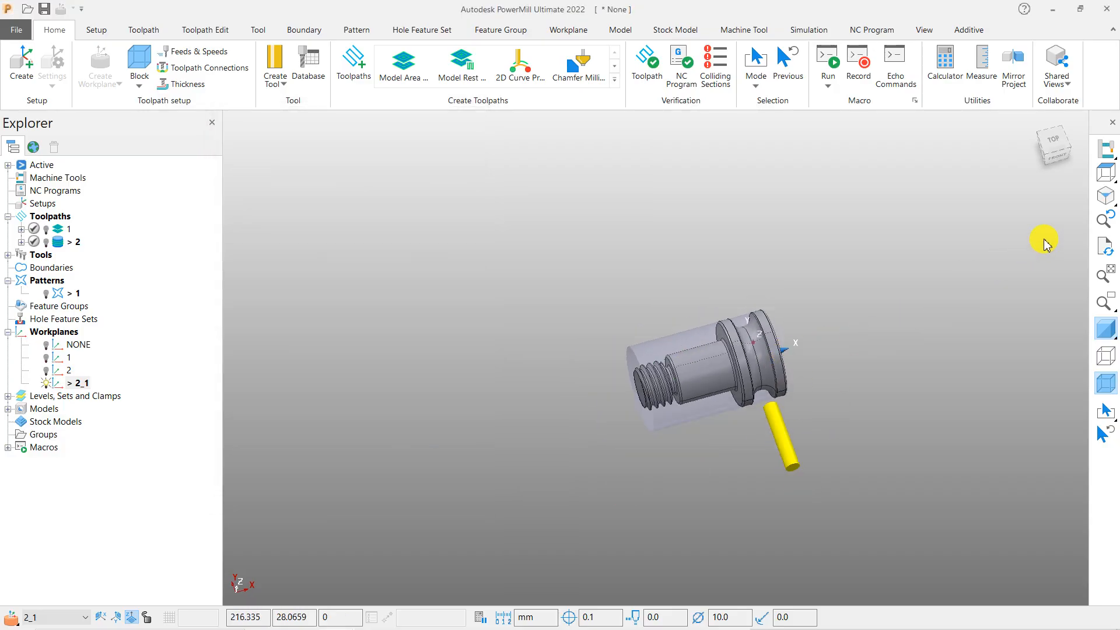
left_click(1104, 174)
middle_click_drag(438, 425, 472, 434)
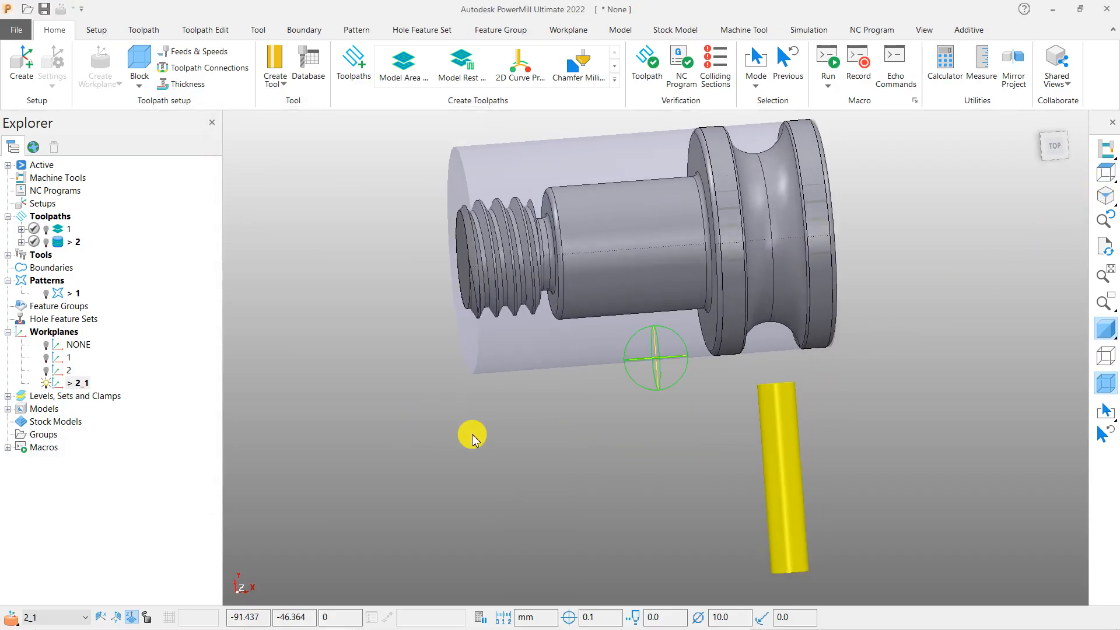